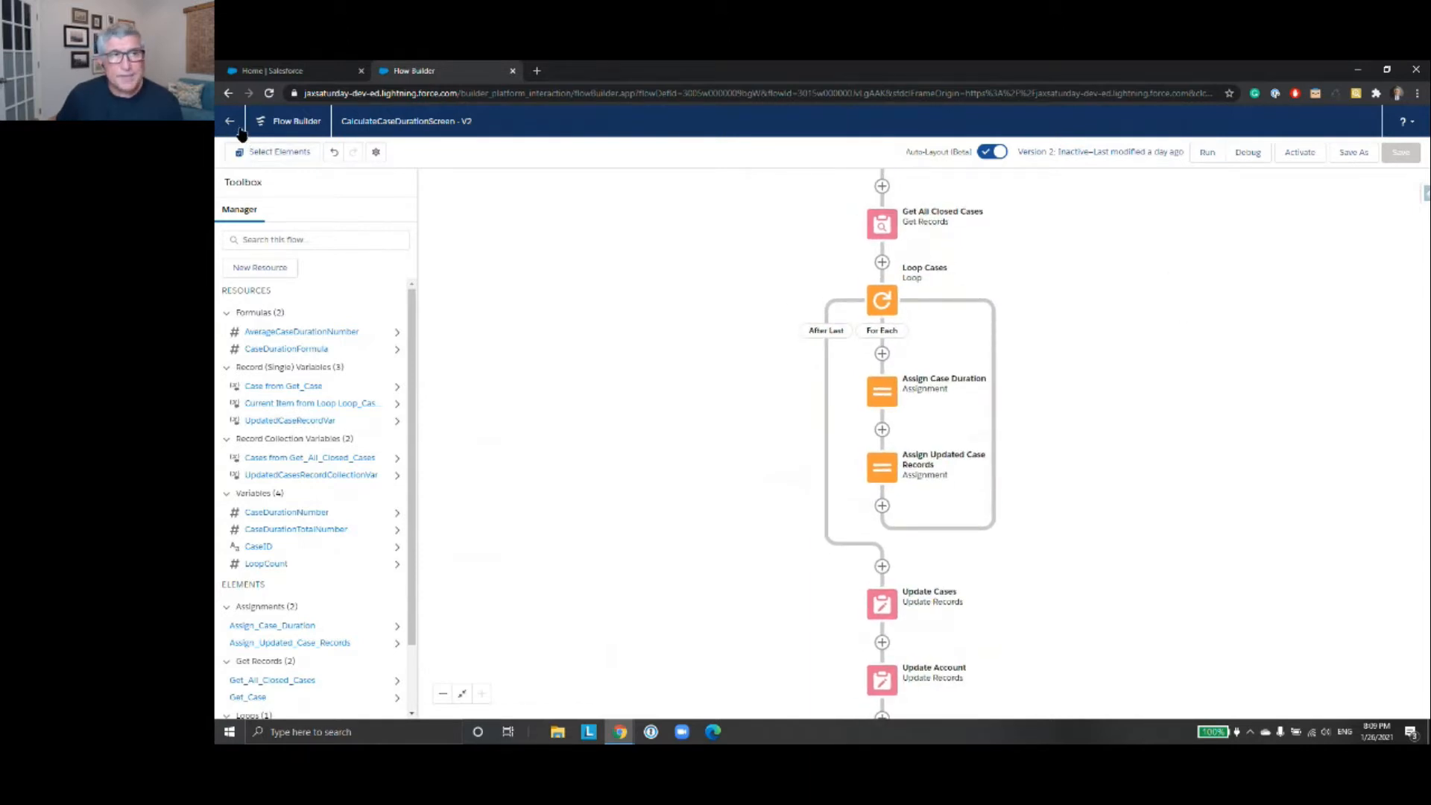
- Leave the CalculateCaseDurationScreen flow and open the record of the contact belonging to Stark Industries in the Service app
{"action": "scroll", "coordinate": [627, 252], "scroll_direction": "up", "scroll_amount": 3}
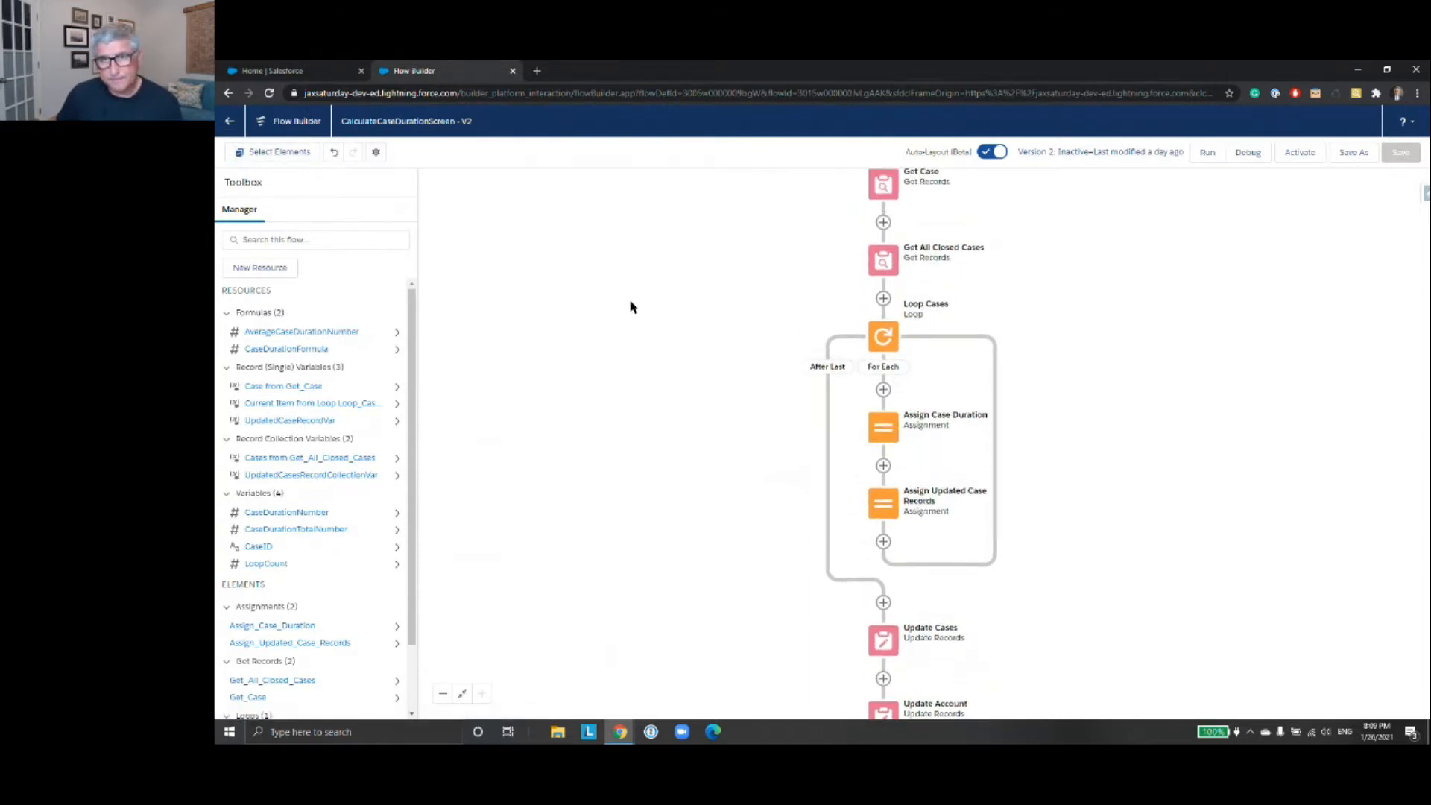
{"action": "left_click", "coordinate": [236, 122]}
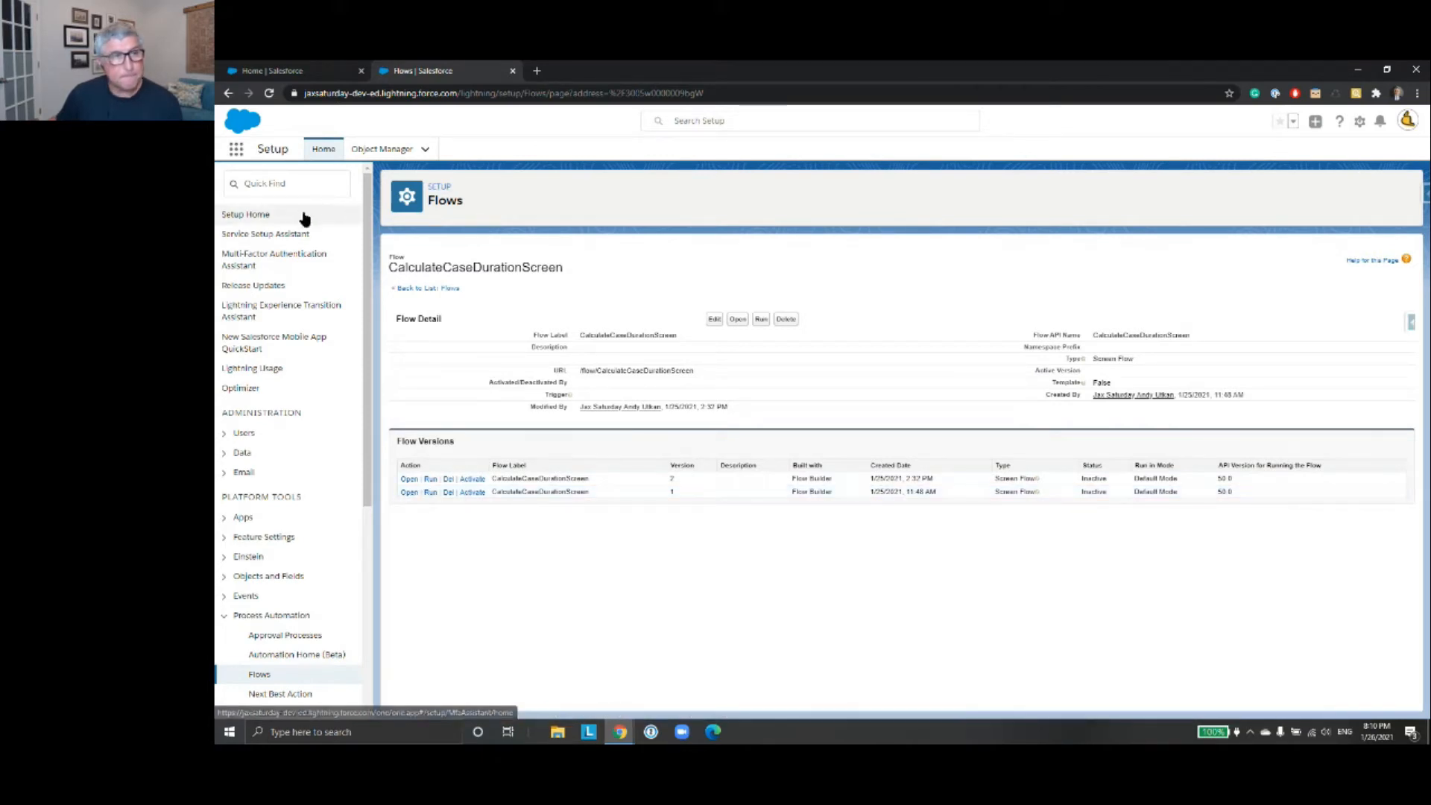
{"action": "left_click", "coordinate": [317, 71]}
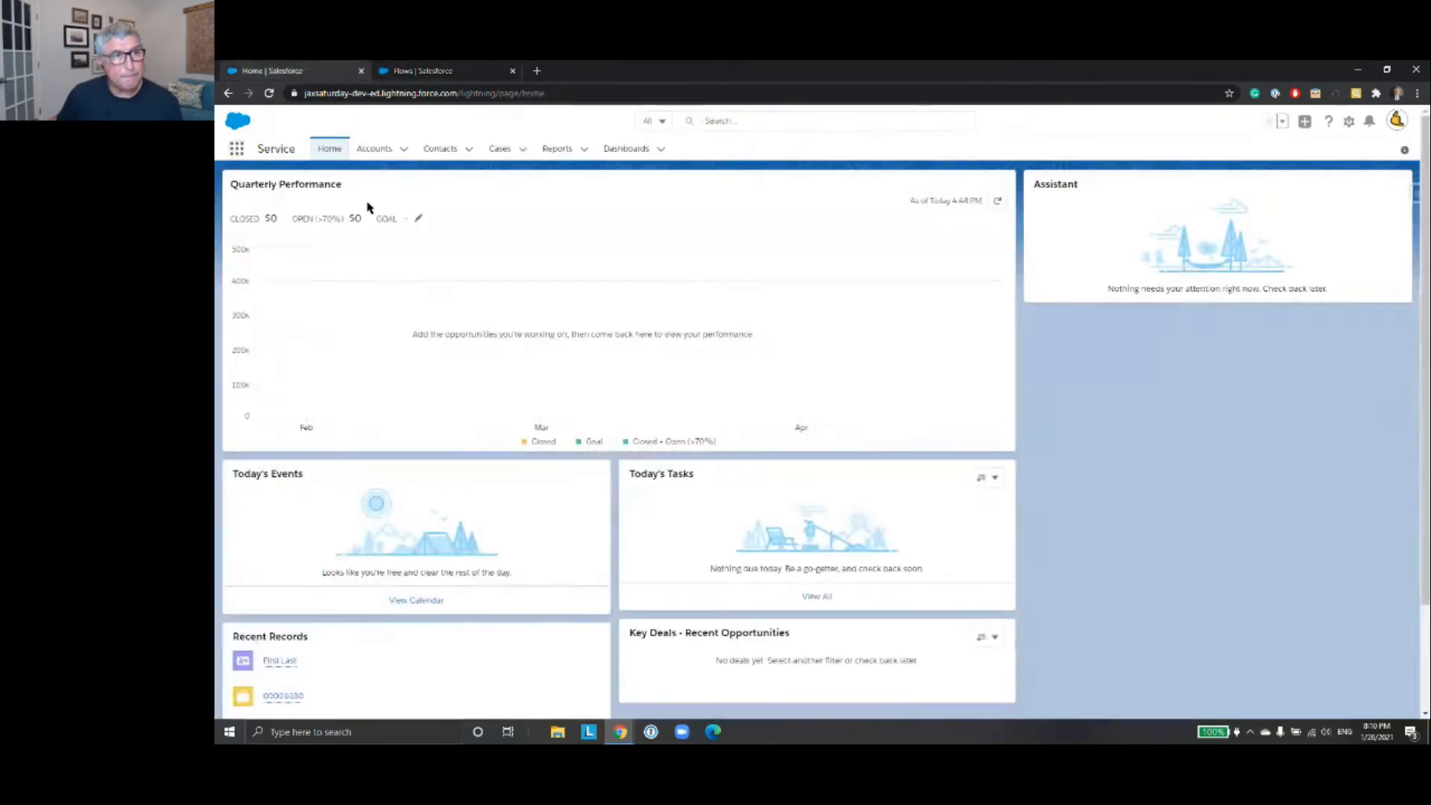
{"action": "left_click", "coordinate": [443, 149]}
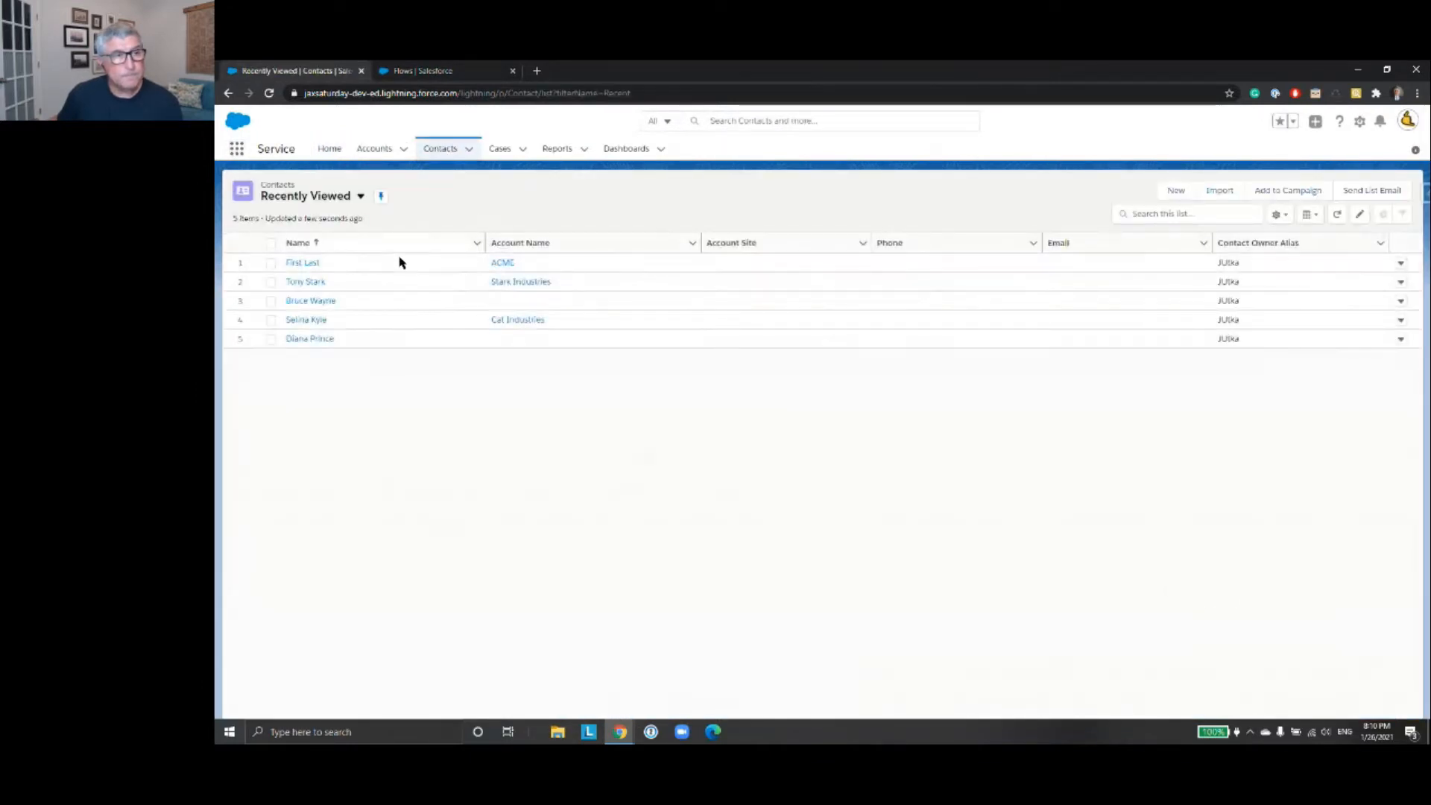
{"action": "left_click", "coordinate": [310, 283]}
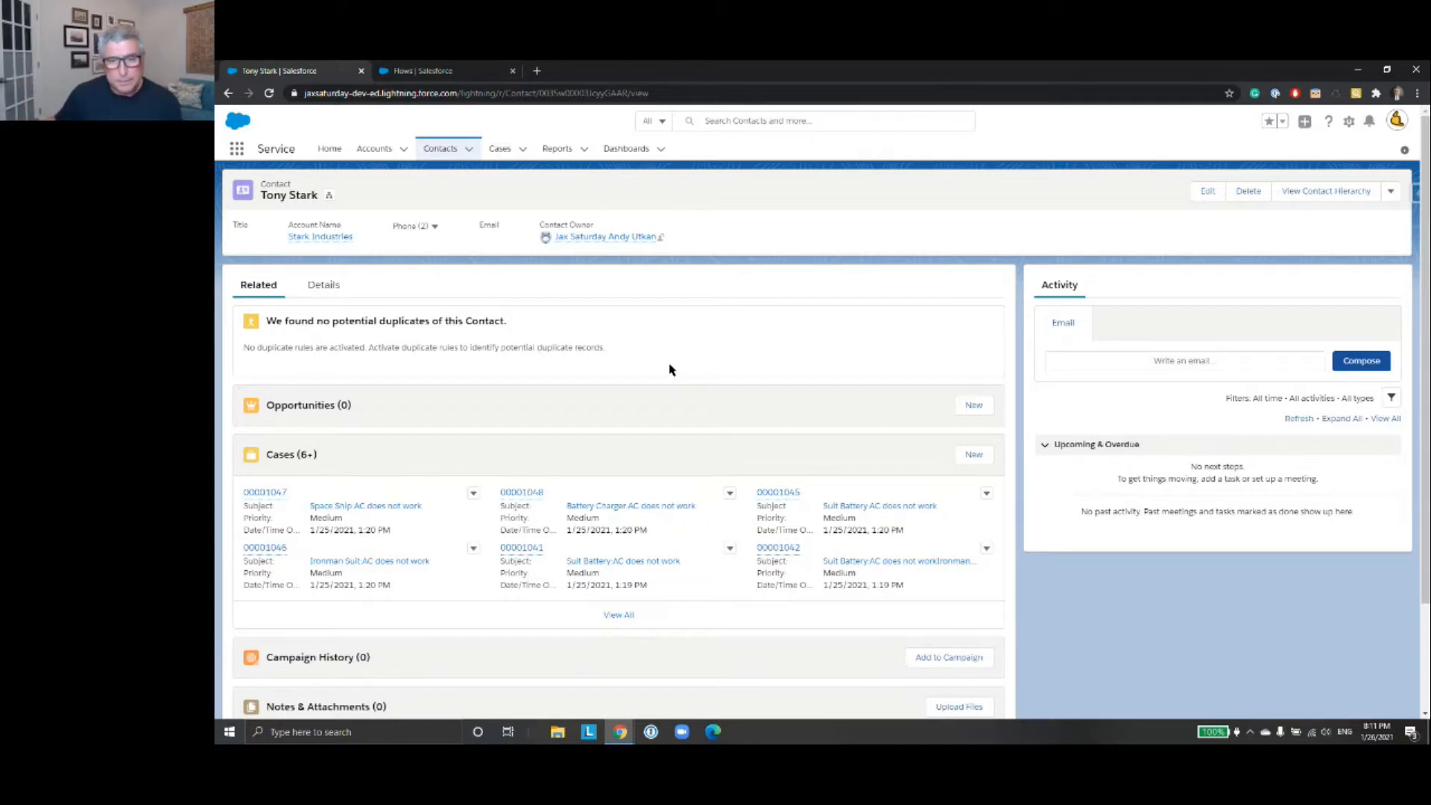
- Open the "Space ship won't start" case from the contact's full case list and examine its Case Duration (Hours) field
{"action": "left_click", "coordinate": [628, 617]}
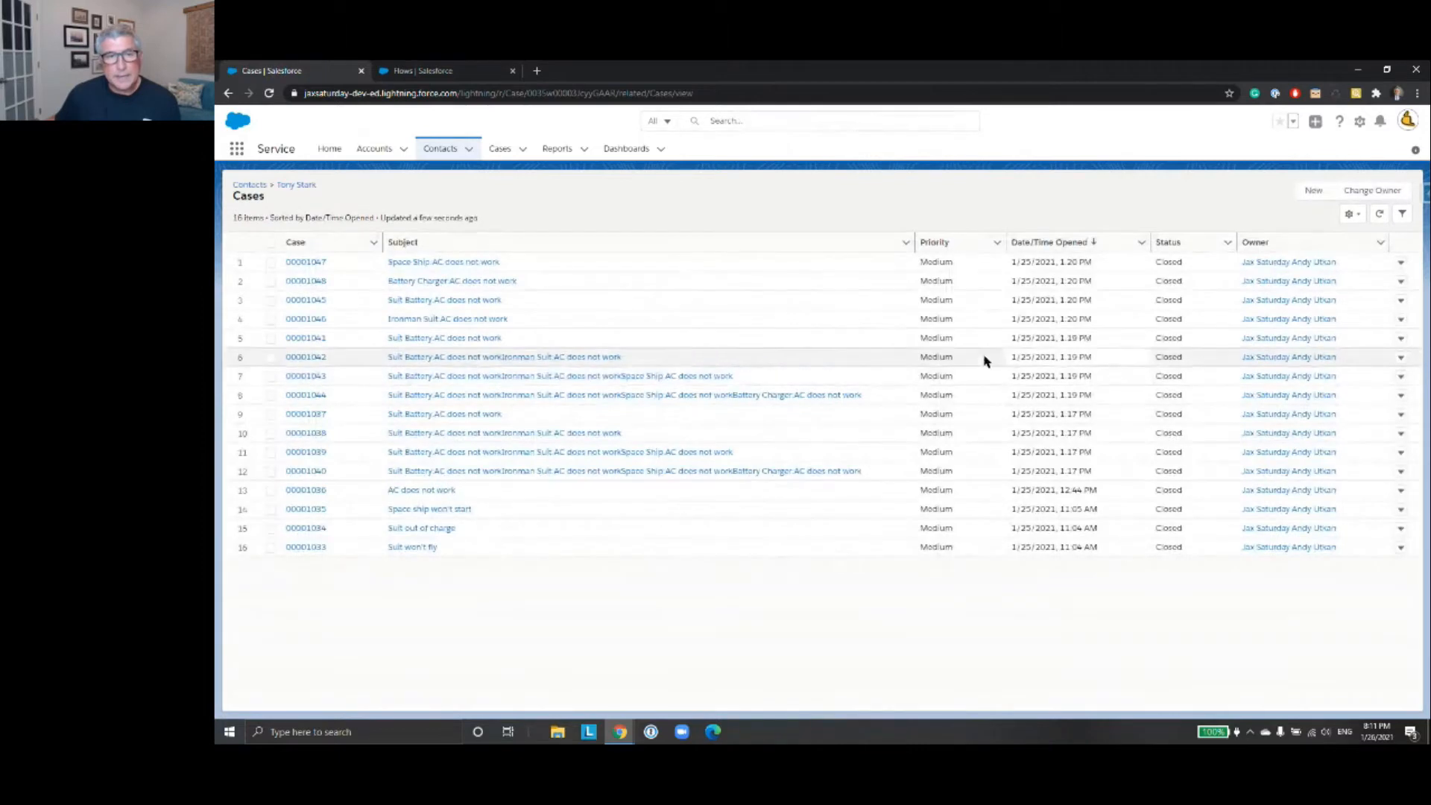
{"action": "left_click", "coordinate": [440, 511]}
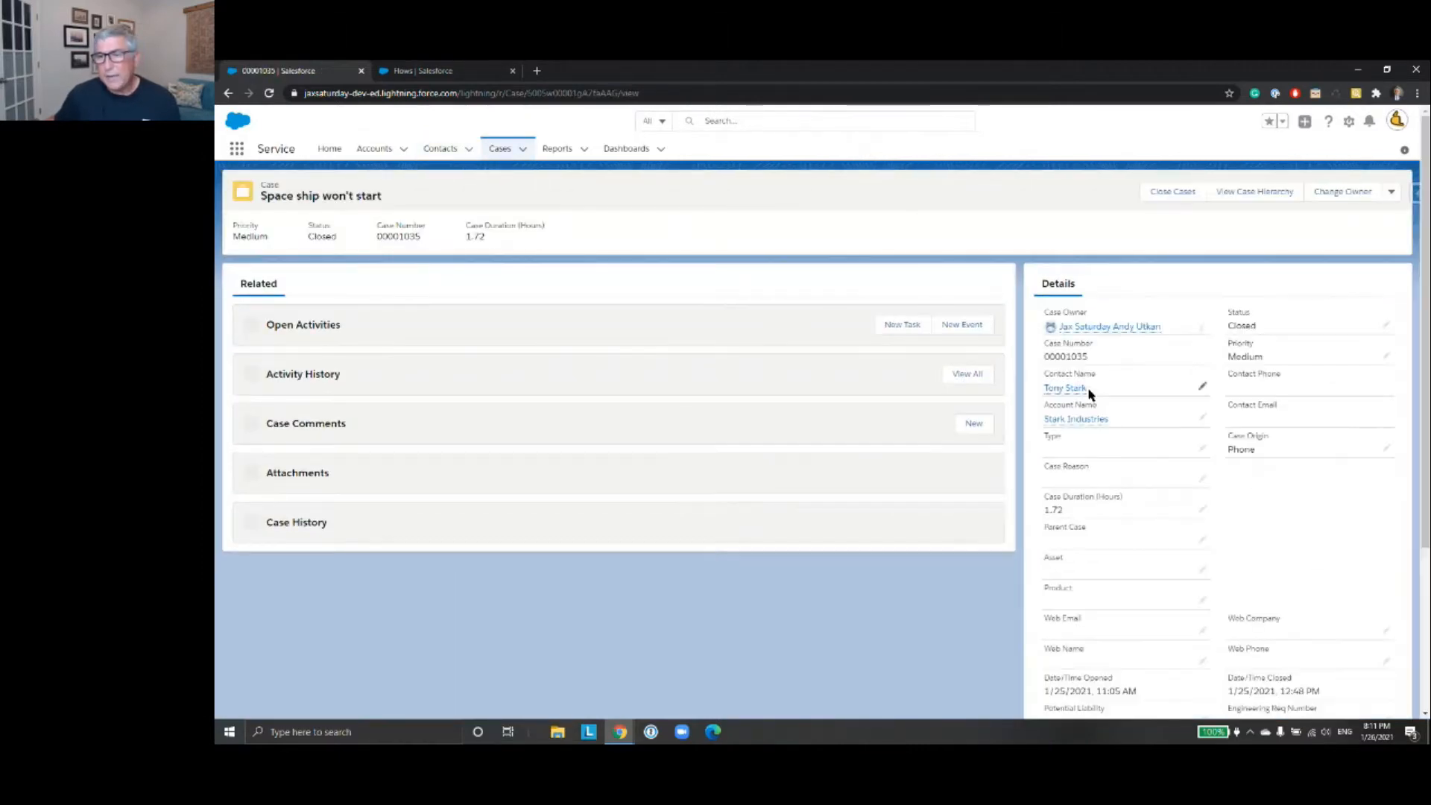
{"action": "scroll", "coordinate": [1185, 399], "scroll_direction": "down", "scroll_amount": 1}
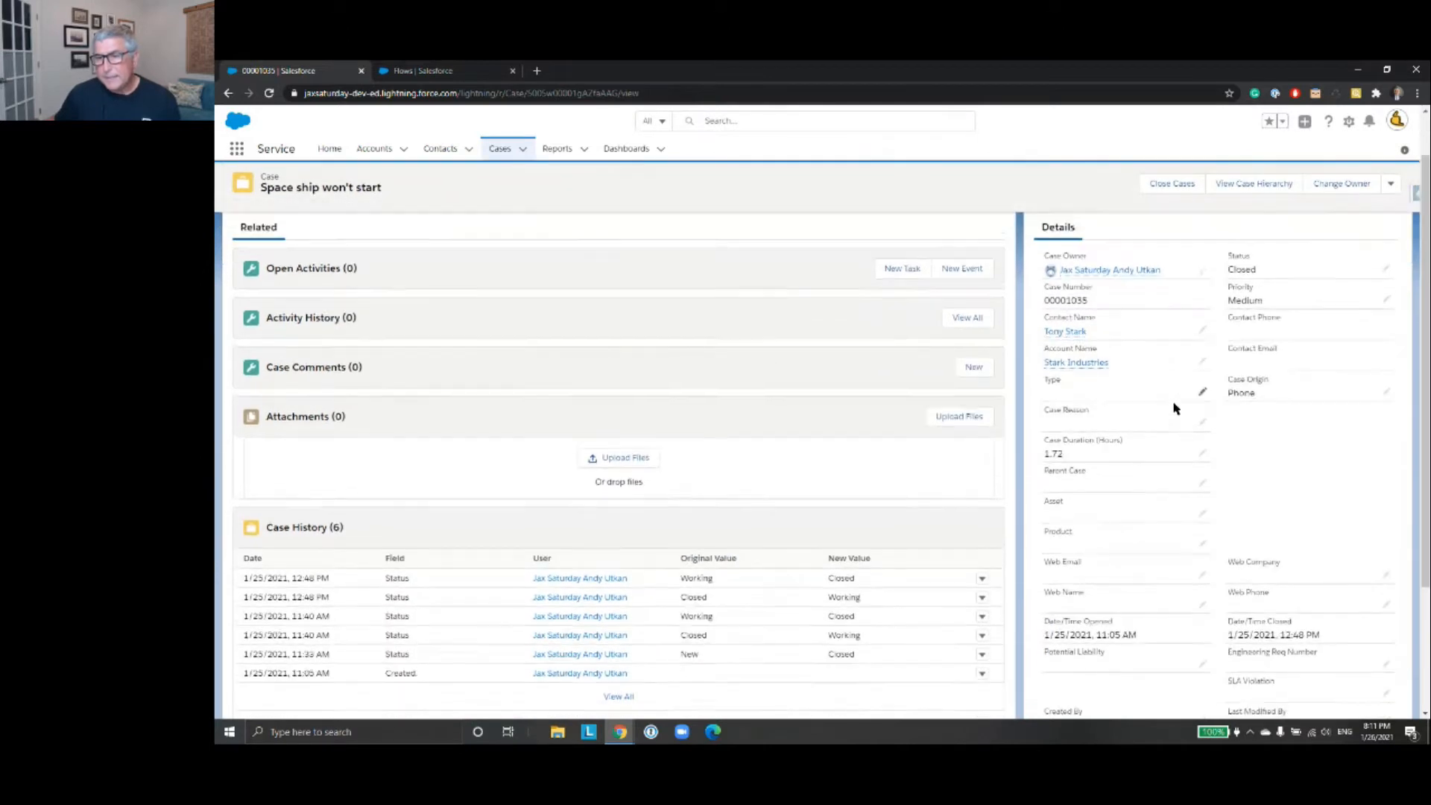
{"action": "left_click_drag", "start_coordinate": [1045, 433], "coordinate": [1125, 453]}
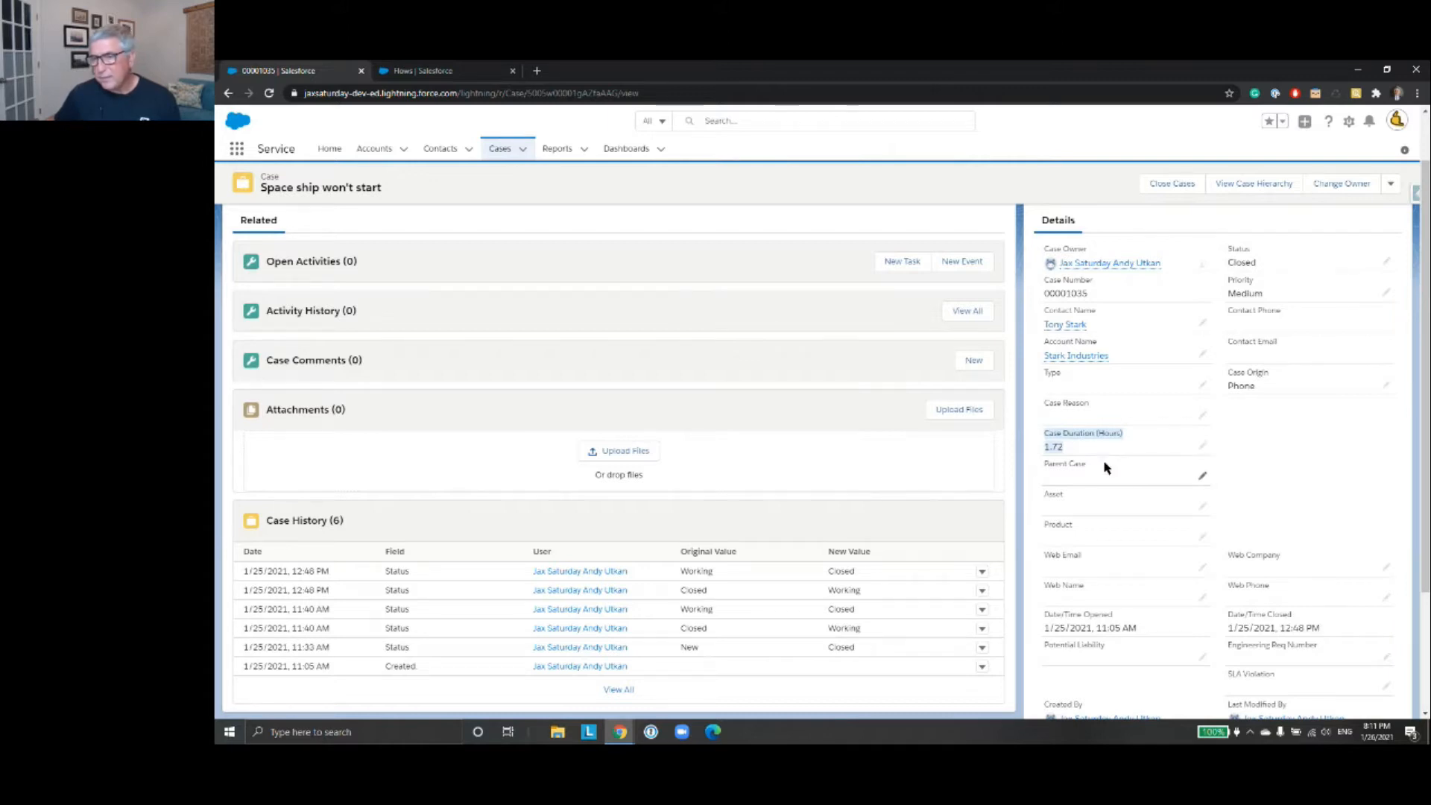
{"action": "left_click", "coordinate": [1073, 452]}
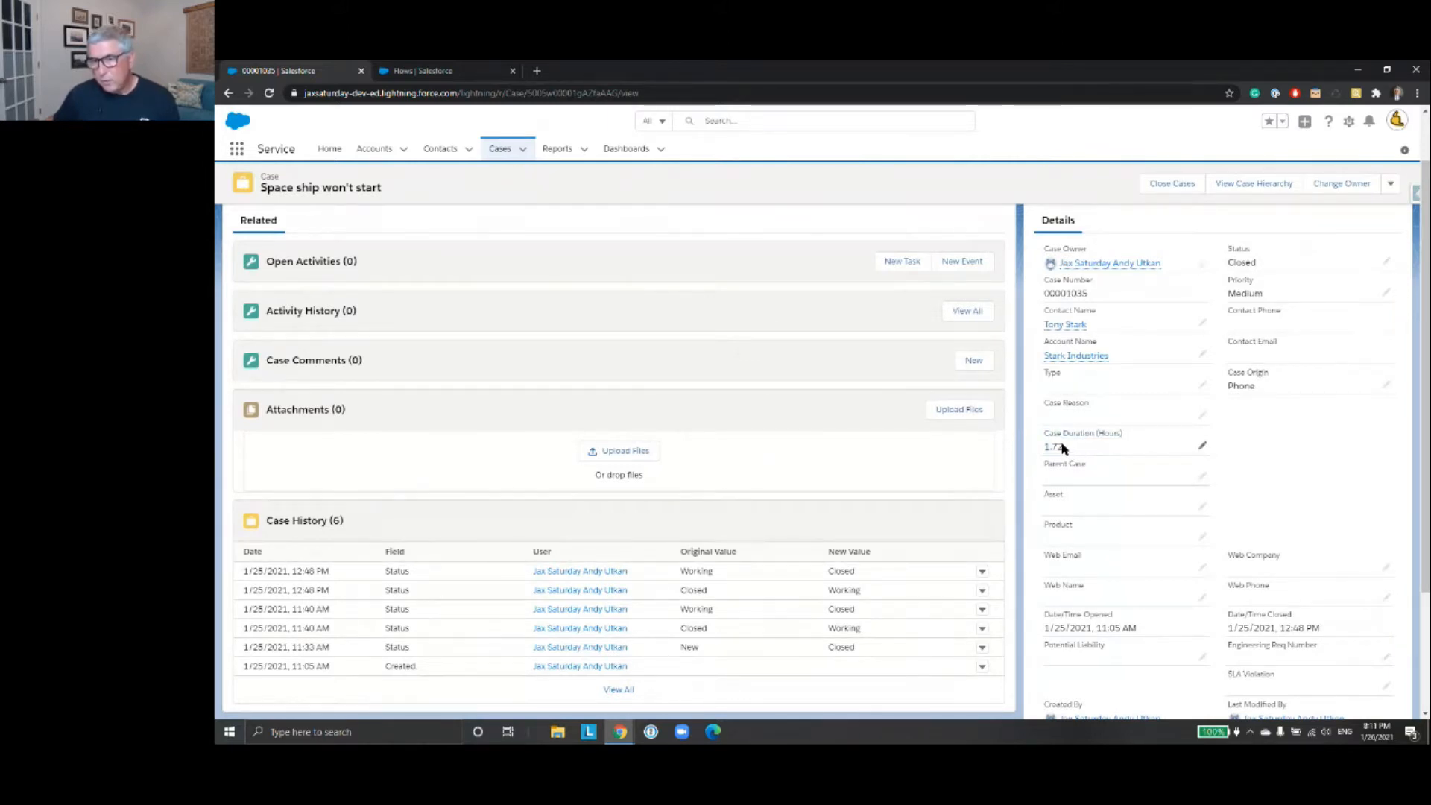
{"action": "left_click_drag", "start_coordinate": [1043, 433], "coordinate": [1131, 443]}
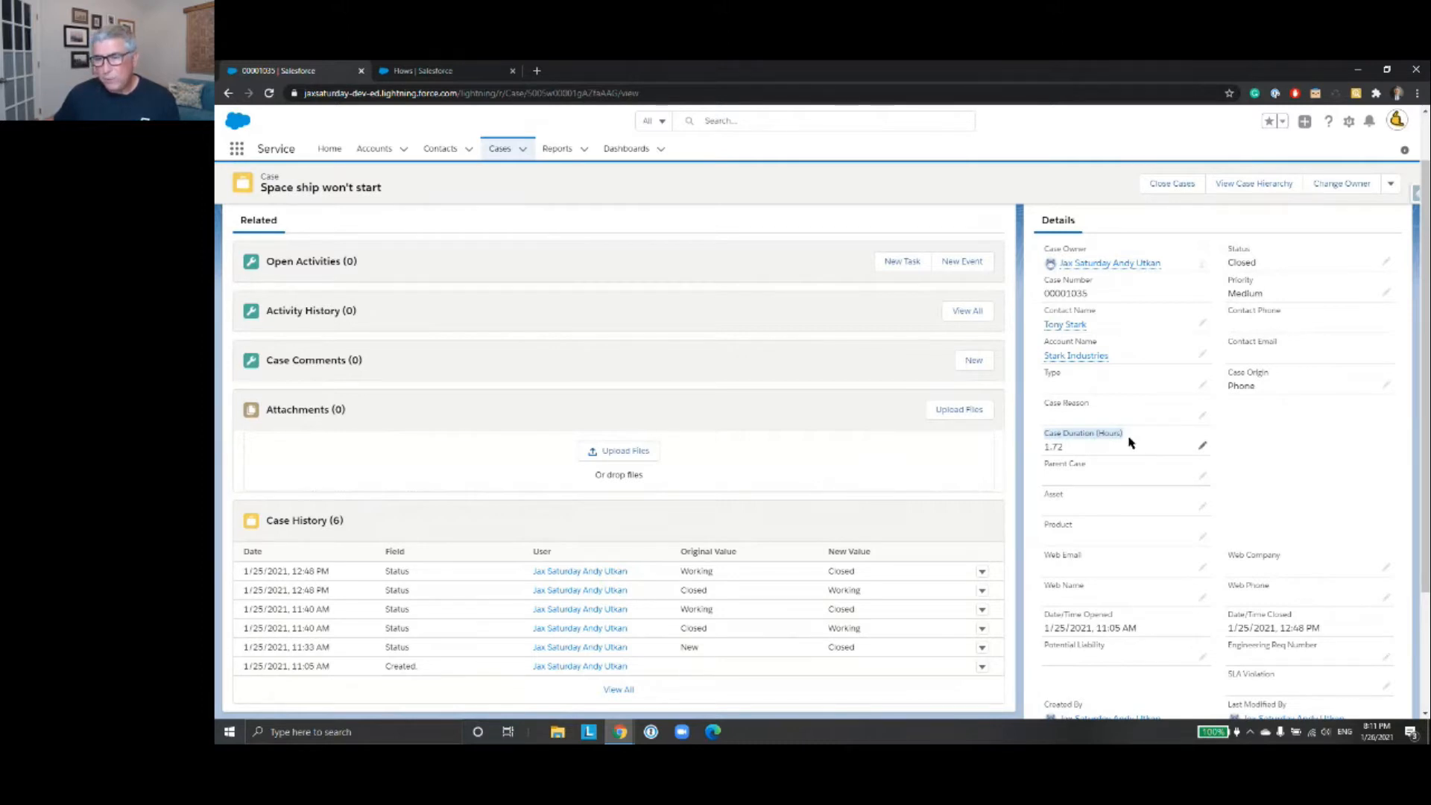
- Compare the case's Date/Time Opened and Date/Time Closed with its Case Duration value
{"action": "scroll", "coordinate": [1129, 443], "scroll_direction": "down", "scroll_amount": 1}
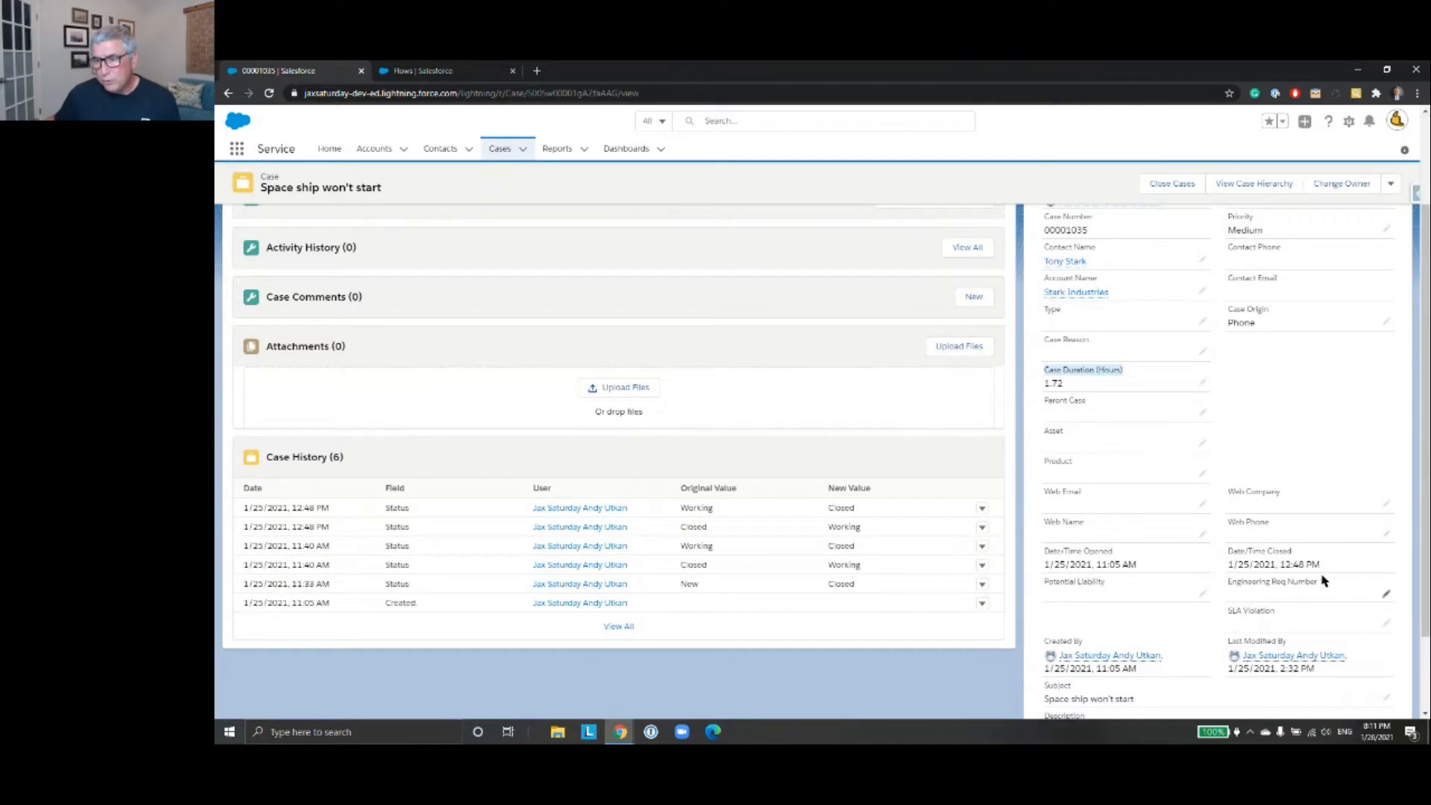
{"action": "left_click_drag", "start_coordinate": [1321, 569], "coordinate": [1288, 564]}
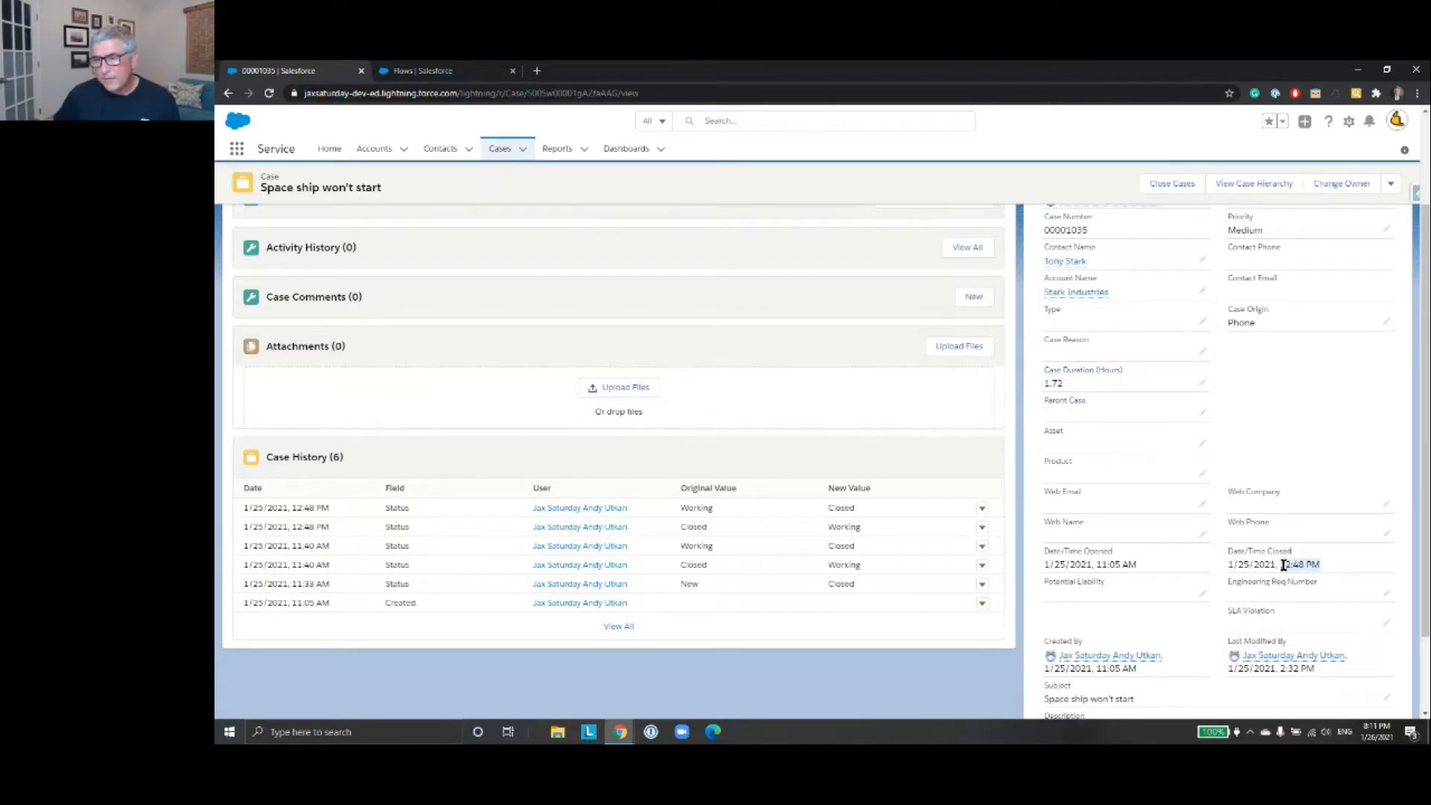
{"action": "left_click_drag", "start_coordinate": [1139, 564], "coordinate": [1100, 565]}
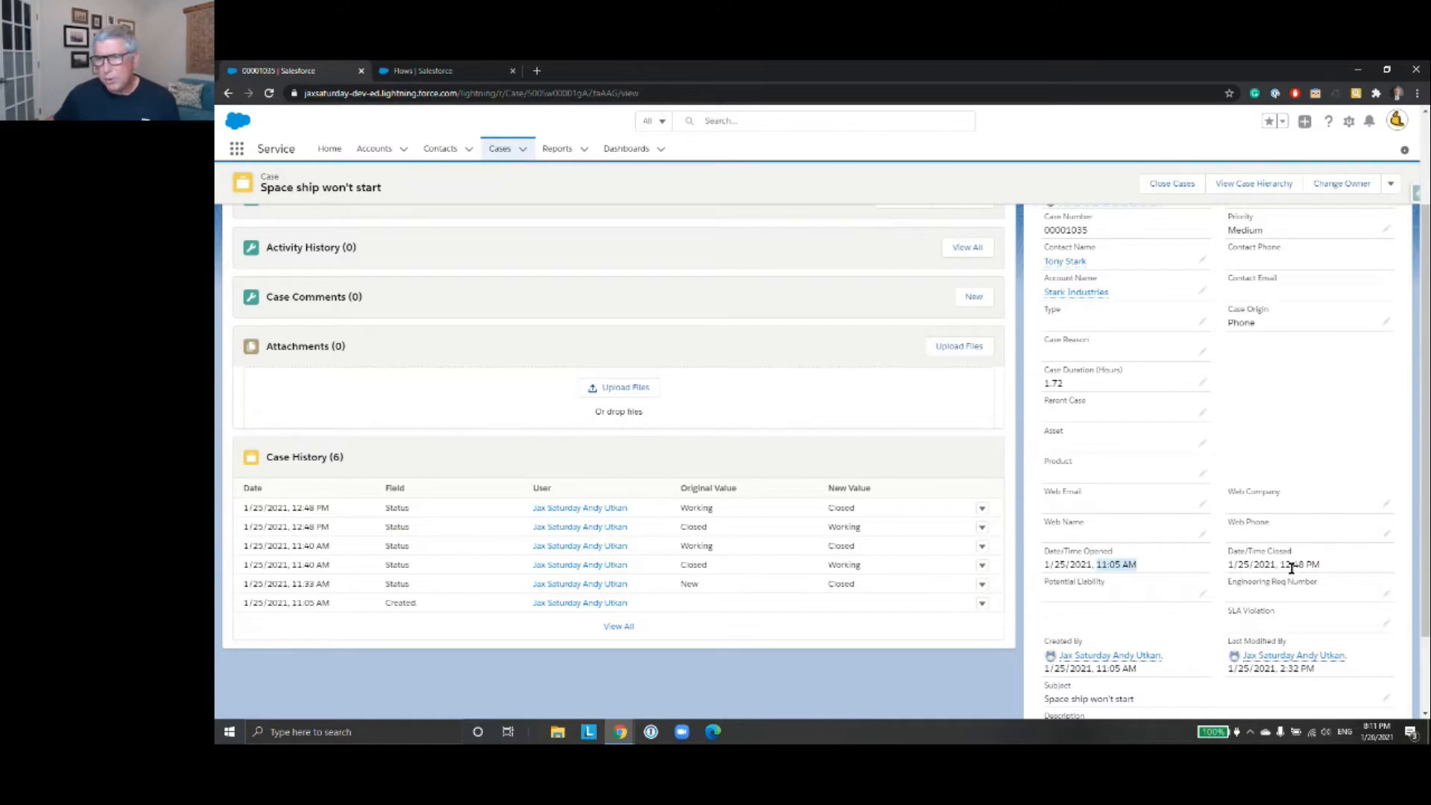
{"action": "left_click_drag", "start_coordinate": [1065, 385], "coordinate": [1045, 385]}
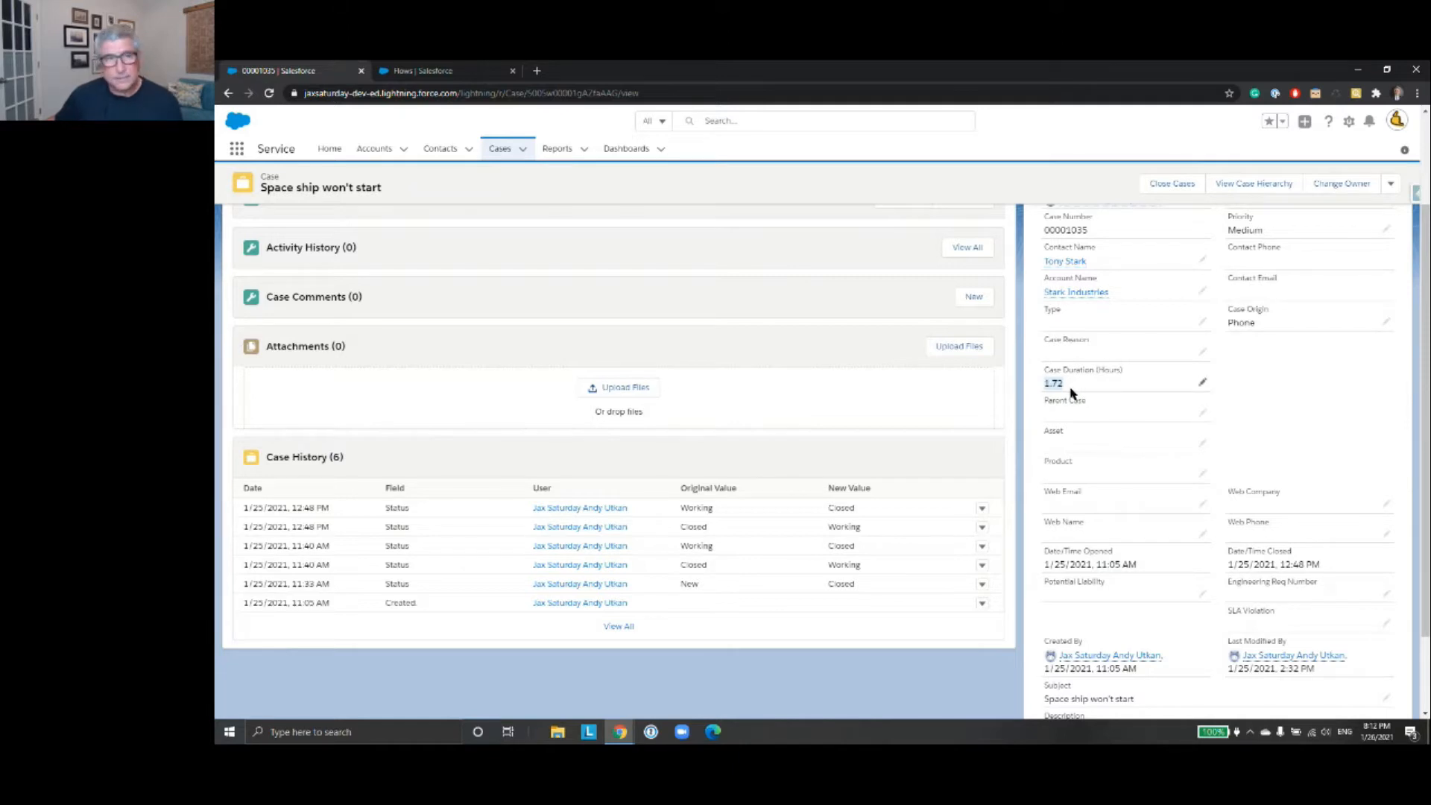
- Open the Stark Industries account linked to the case to view its Case Duration (Hours)
{"action": "scroll", "coordinate": [1071, 393], "scroll_direction": "up", "scroll_amount": 2}
{"action": "mouse_move", "coordinate": [1071, 392]}
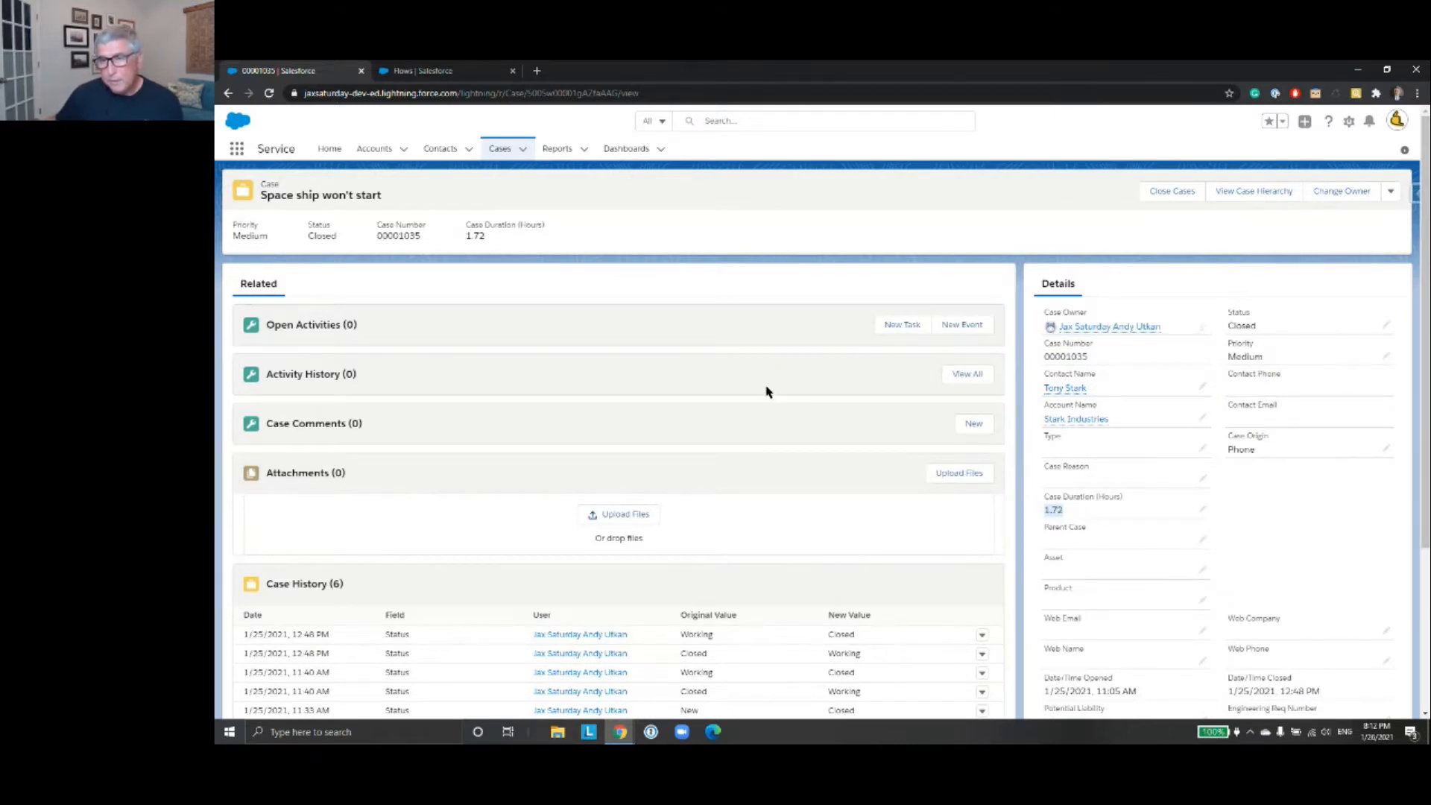
{"action": "mouse_move", "coordinate": [1078, 425]}
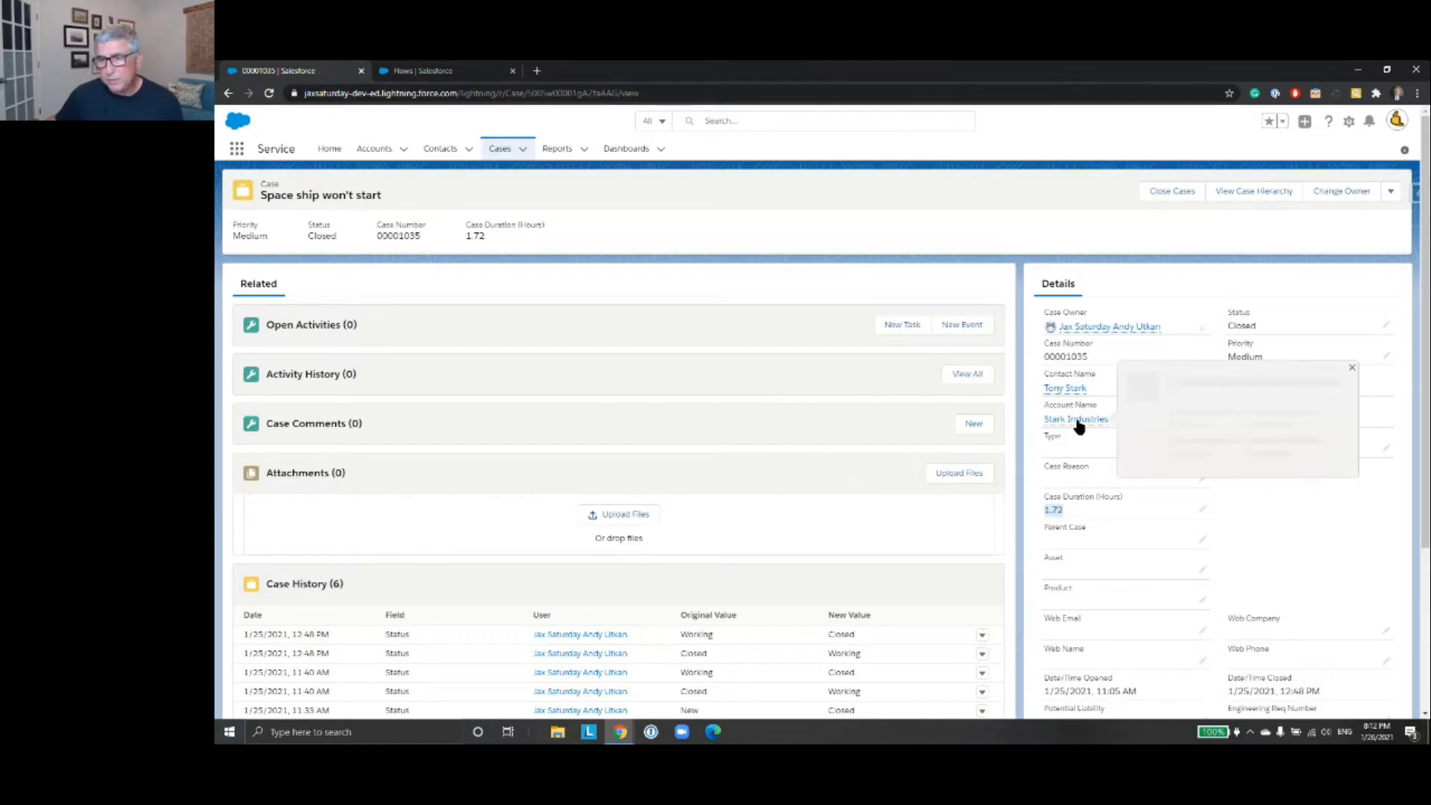
{"action": "left_click", "coordinate": [1078, 421]}
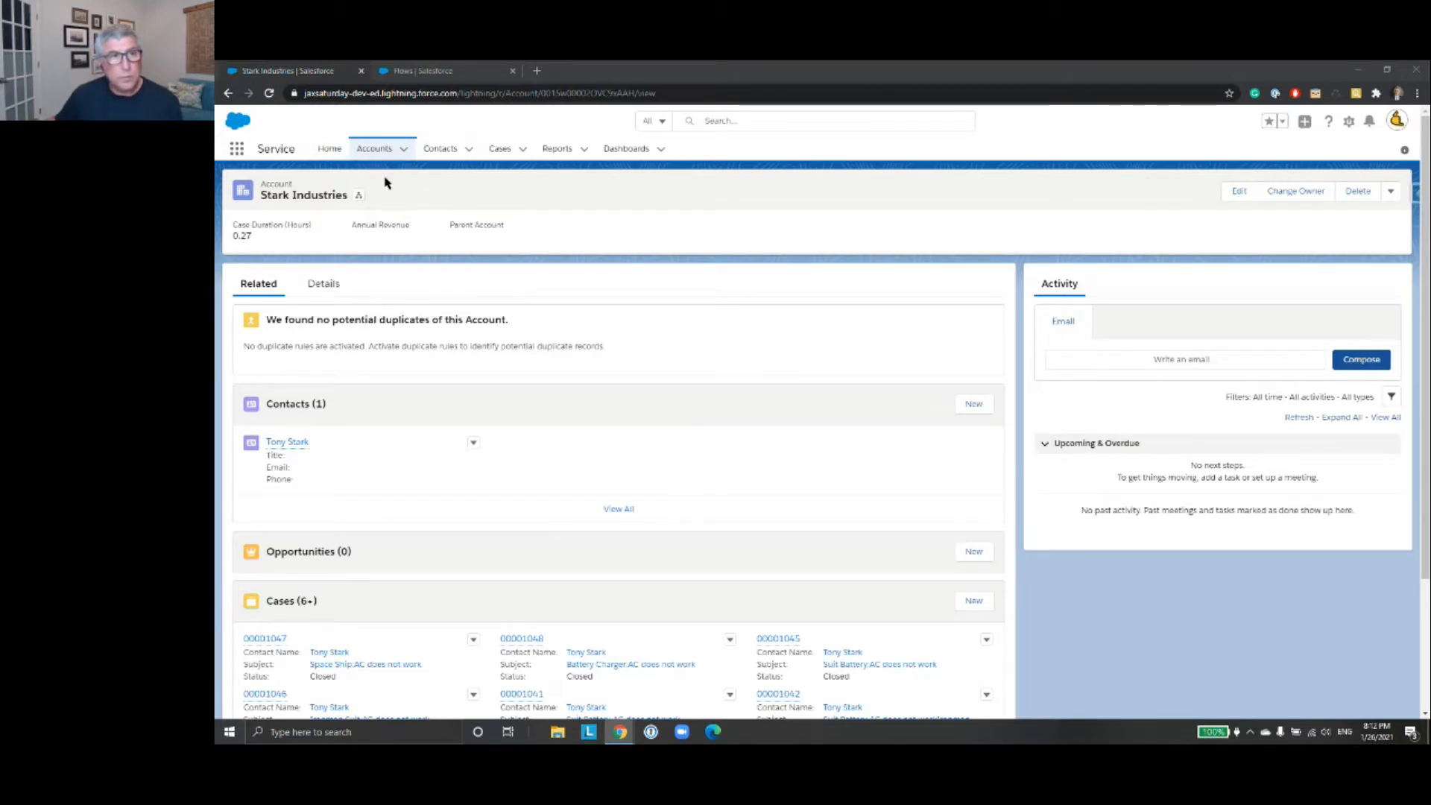
- Switch to Setup, search for "flow" and open the list of all flows
{"action": "left_click", "coordinate": [430, 73]}
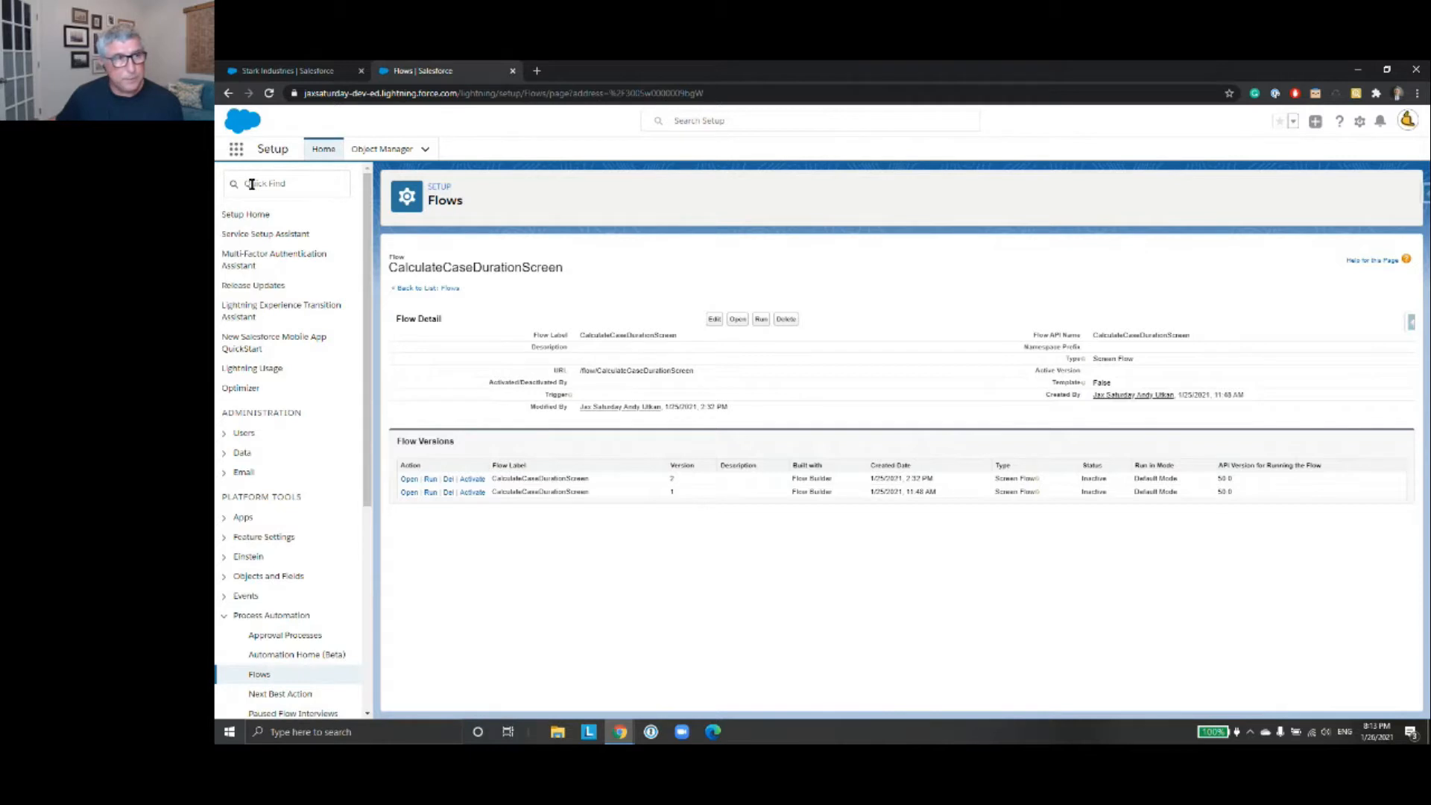
{"action": "left_click", "coordinate": [296, 189]}
{"action": "type", "text": "flow"}
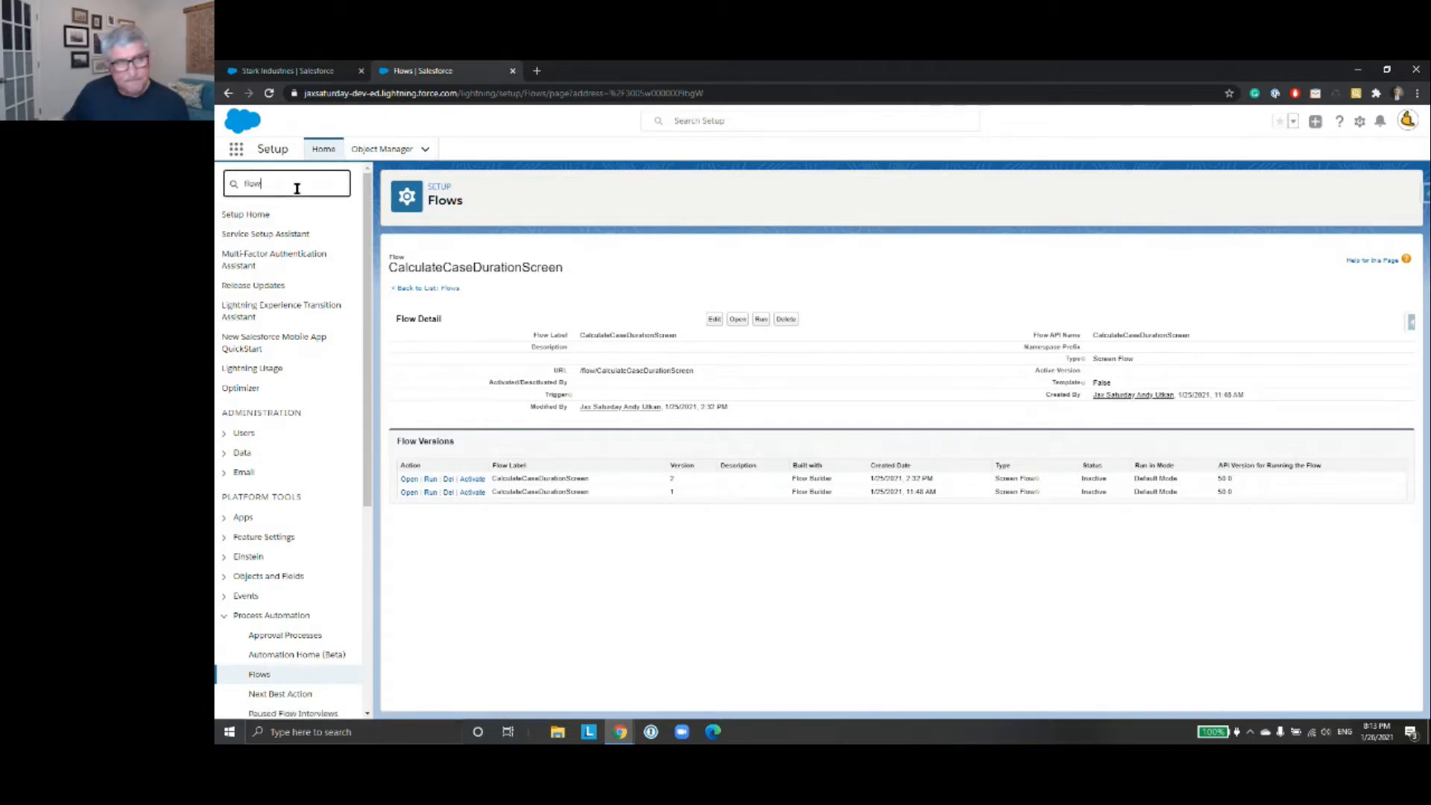
{"action": "left_click", "coordinate": [259, 316]}
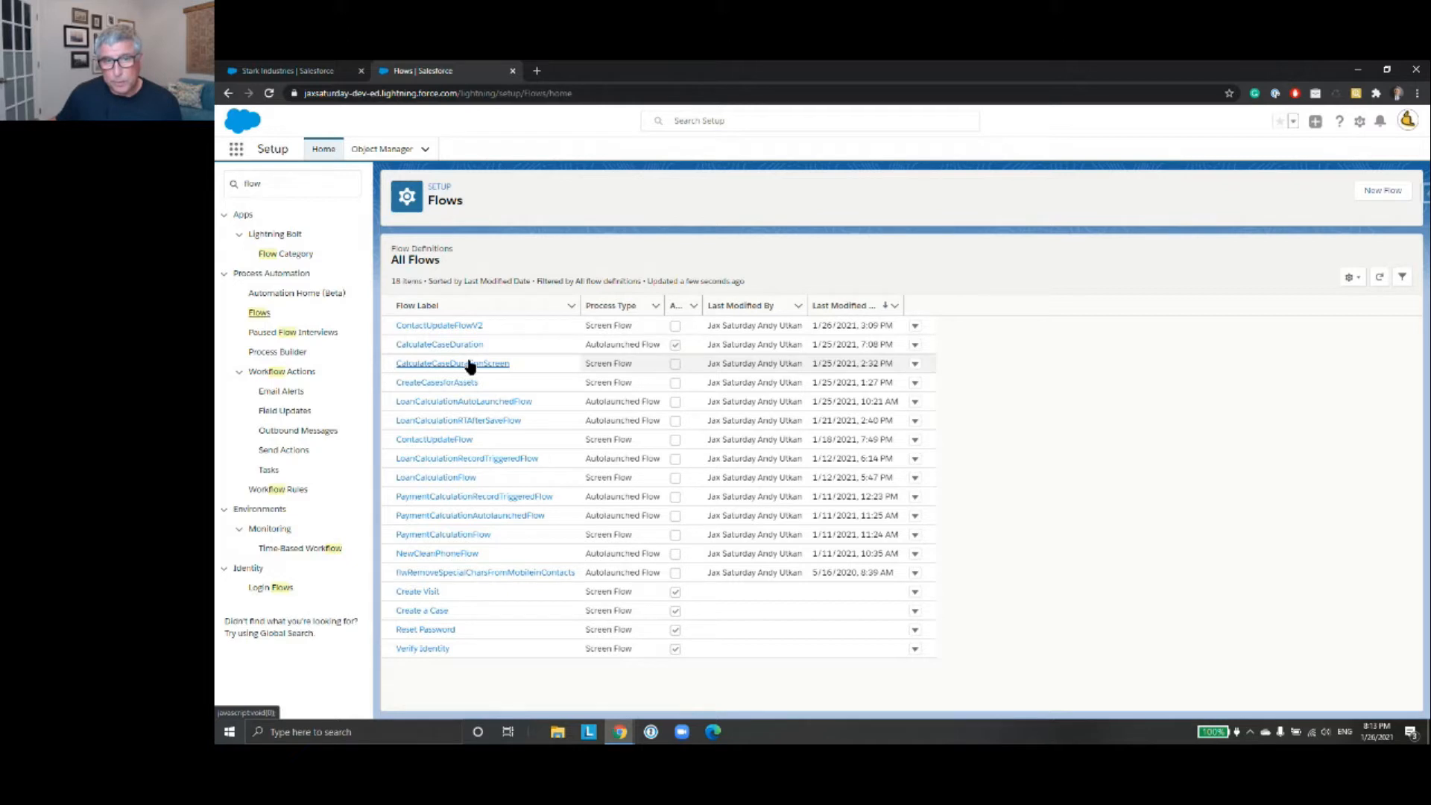
- Deactivate version 6 of the CalculateCaseDuration flow and return to the flow list
{"action": "left_click", "coordinate": [914, 346]}
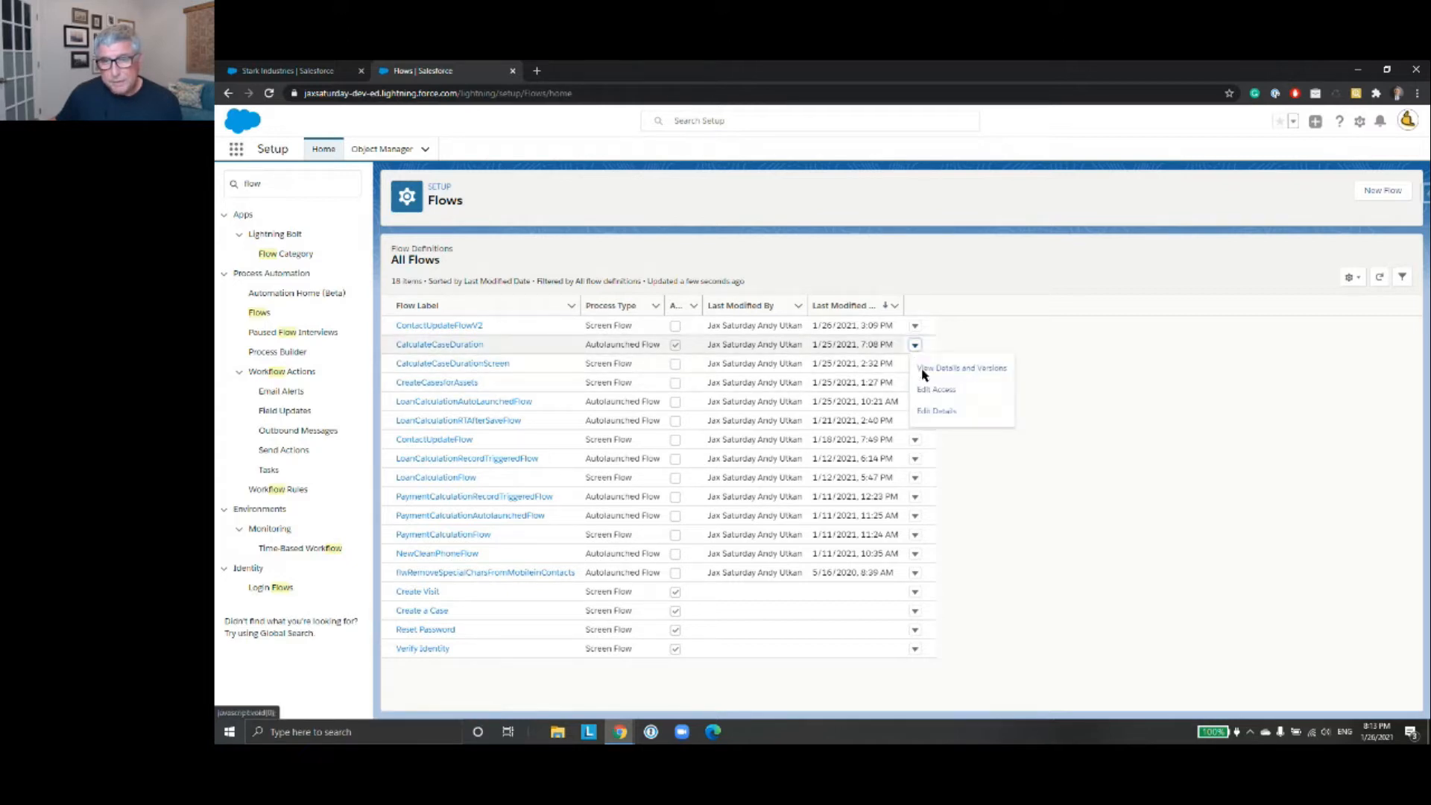
{"action": "left_click", "coordinate": [926, 369]}
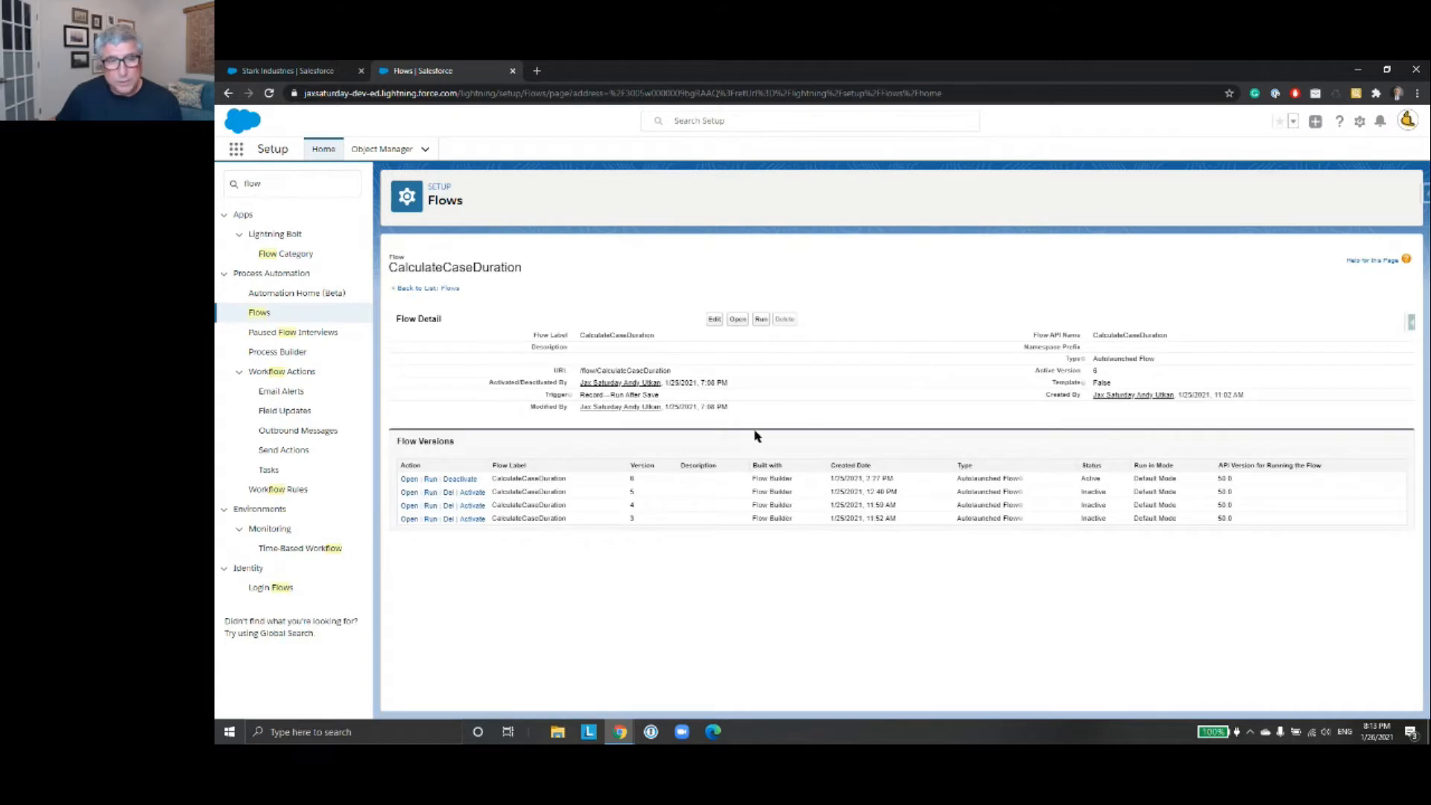
{"action": "left_click", "coordinate": [460, 479]}
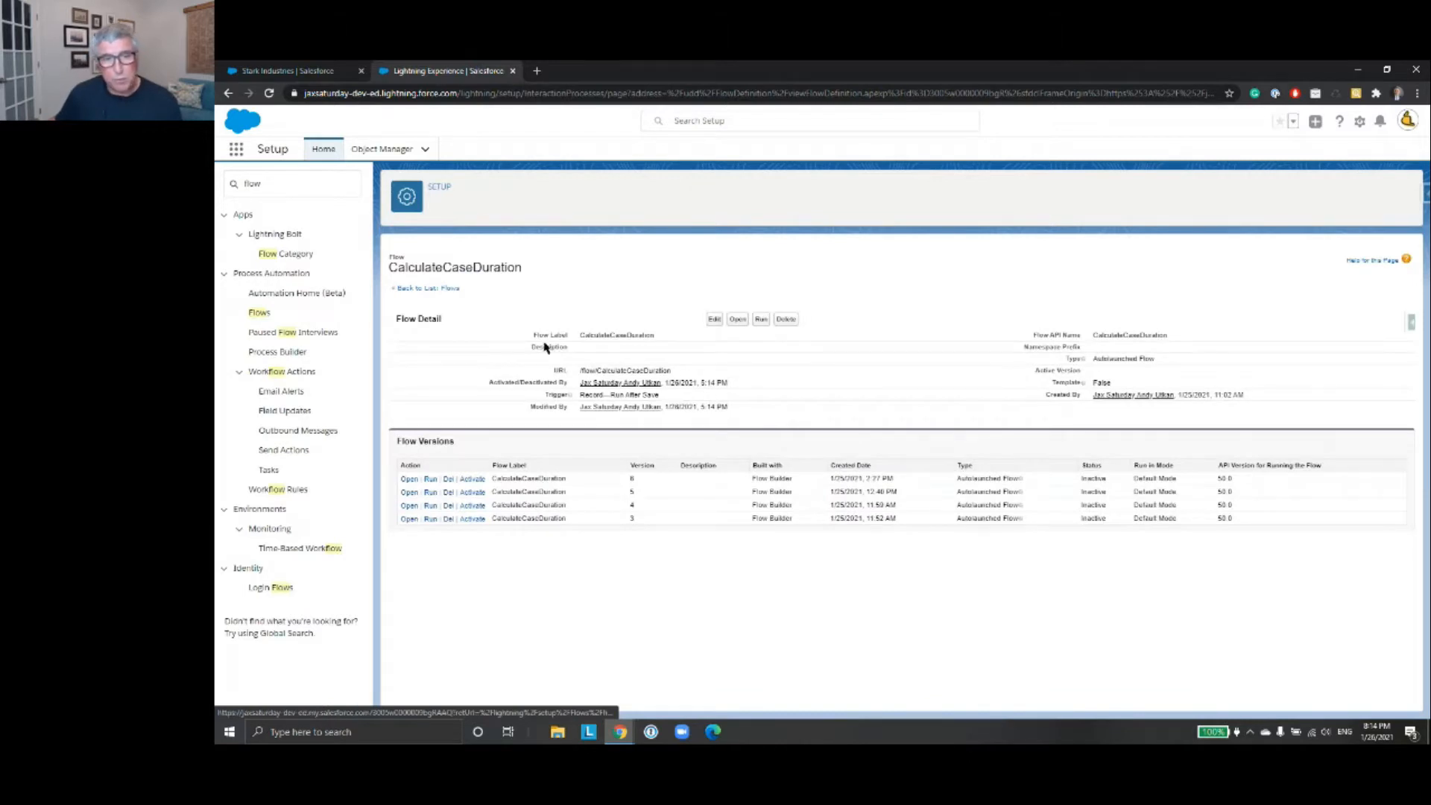
{"action": "left_click", "coordinate": [436, 289]}
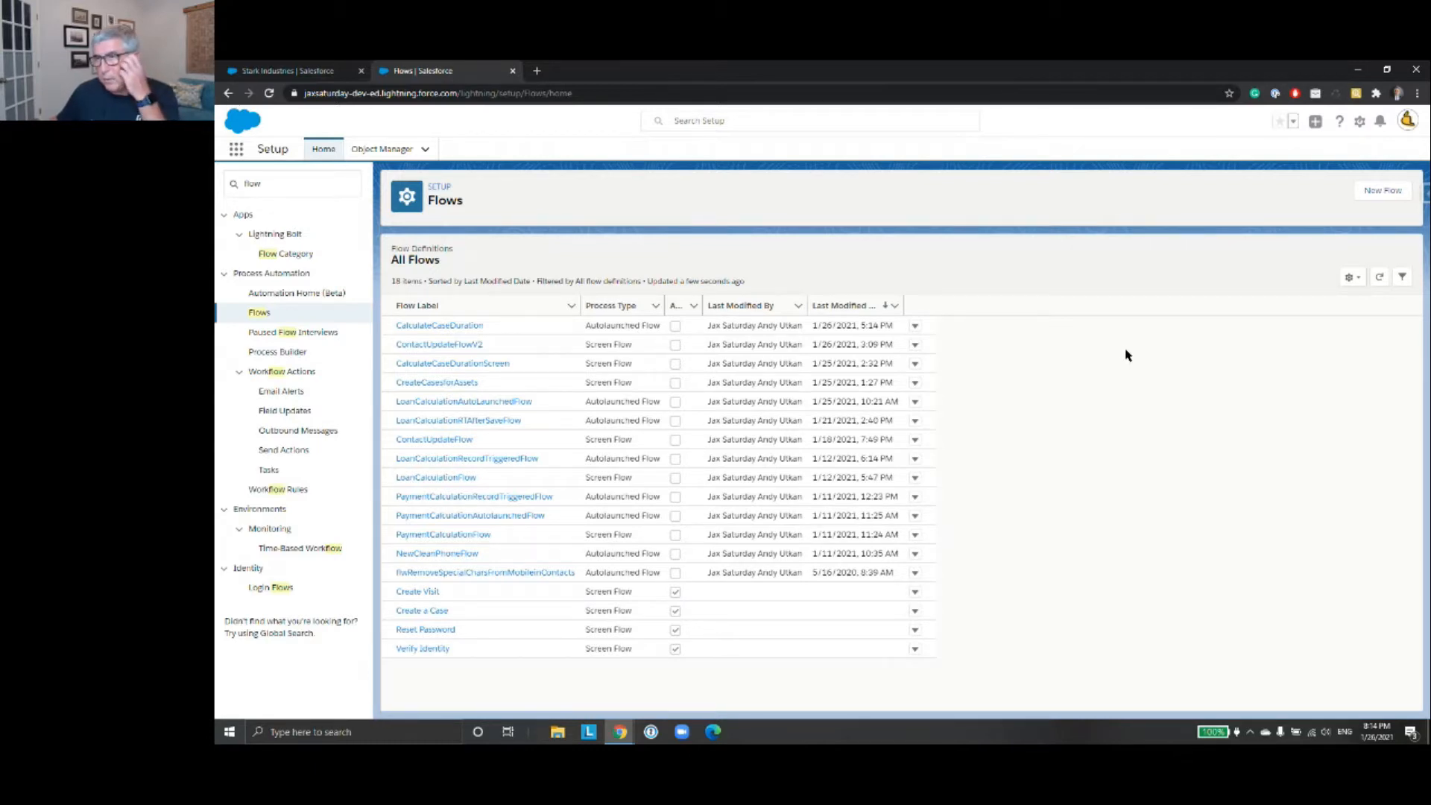
- Create a new Autolaunched Flow (No Trigger) using Auto-Layout
{"action": "left_click", "coordinate": [1382, 192]}
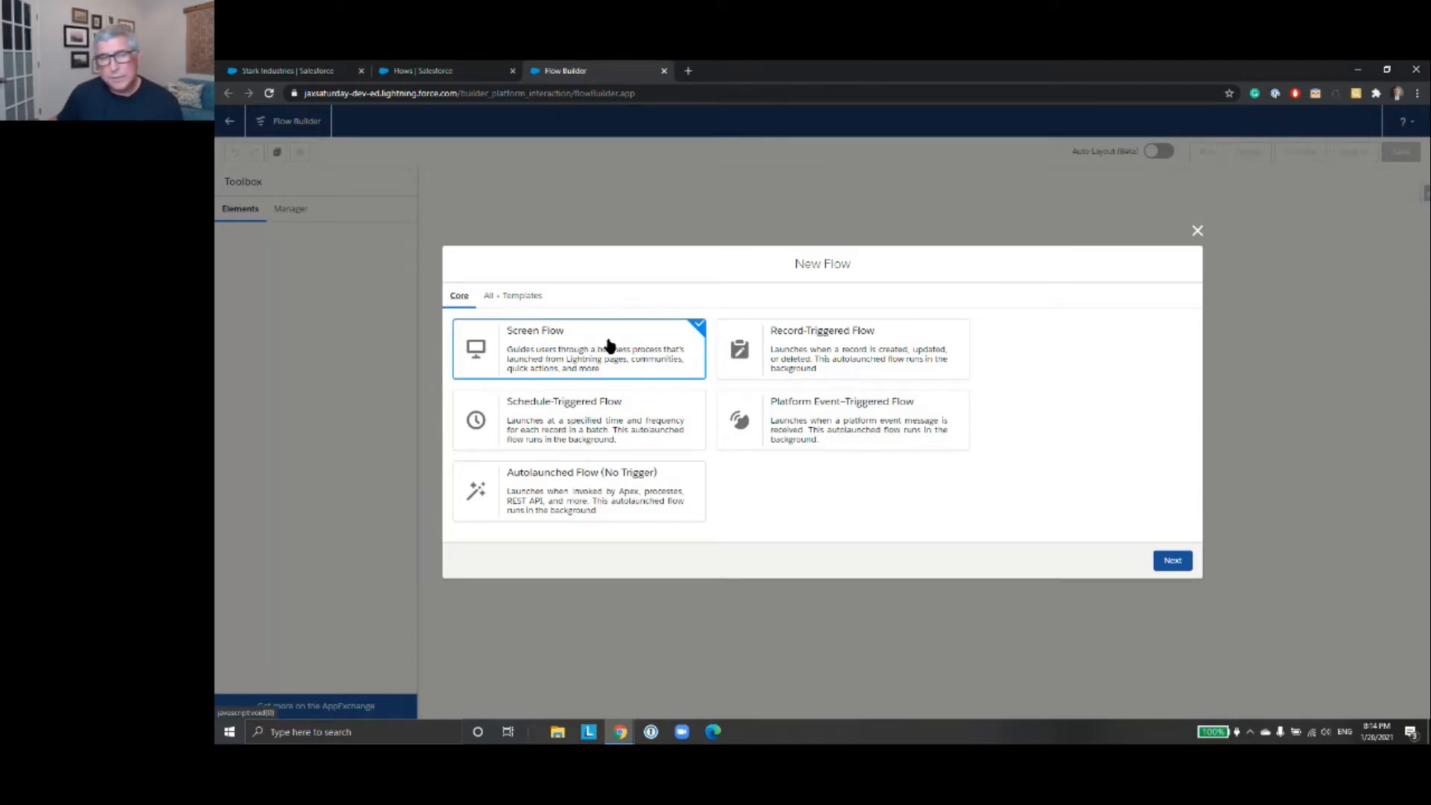
{"action": "left_click", "coordinate": [597, 500]}
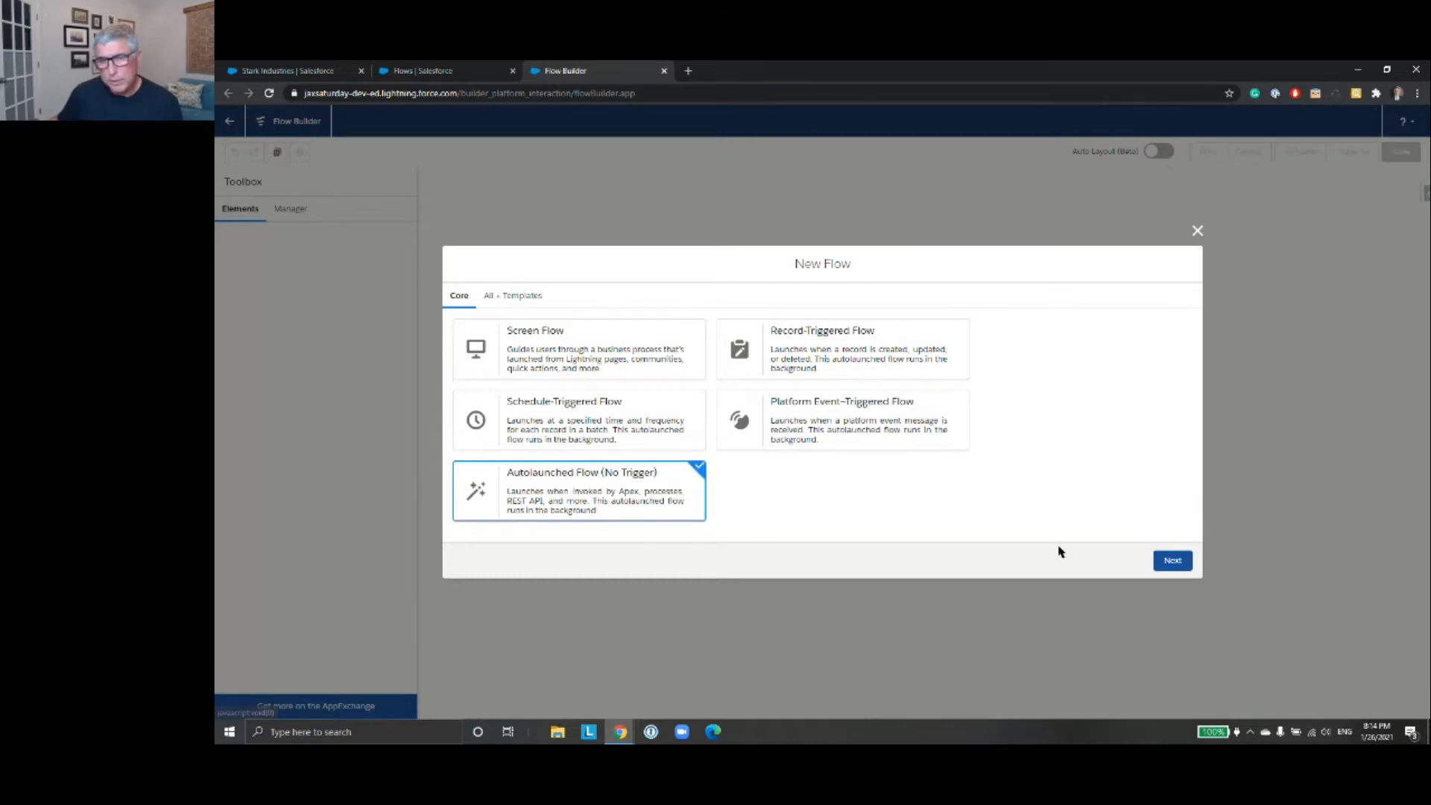
{"action": "left_click", "coordinate": [1173, 560]}
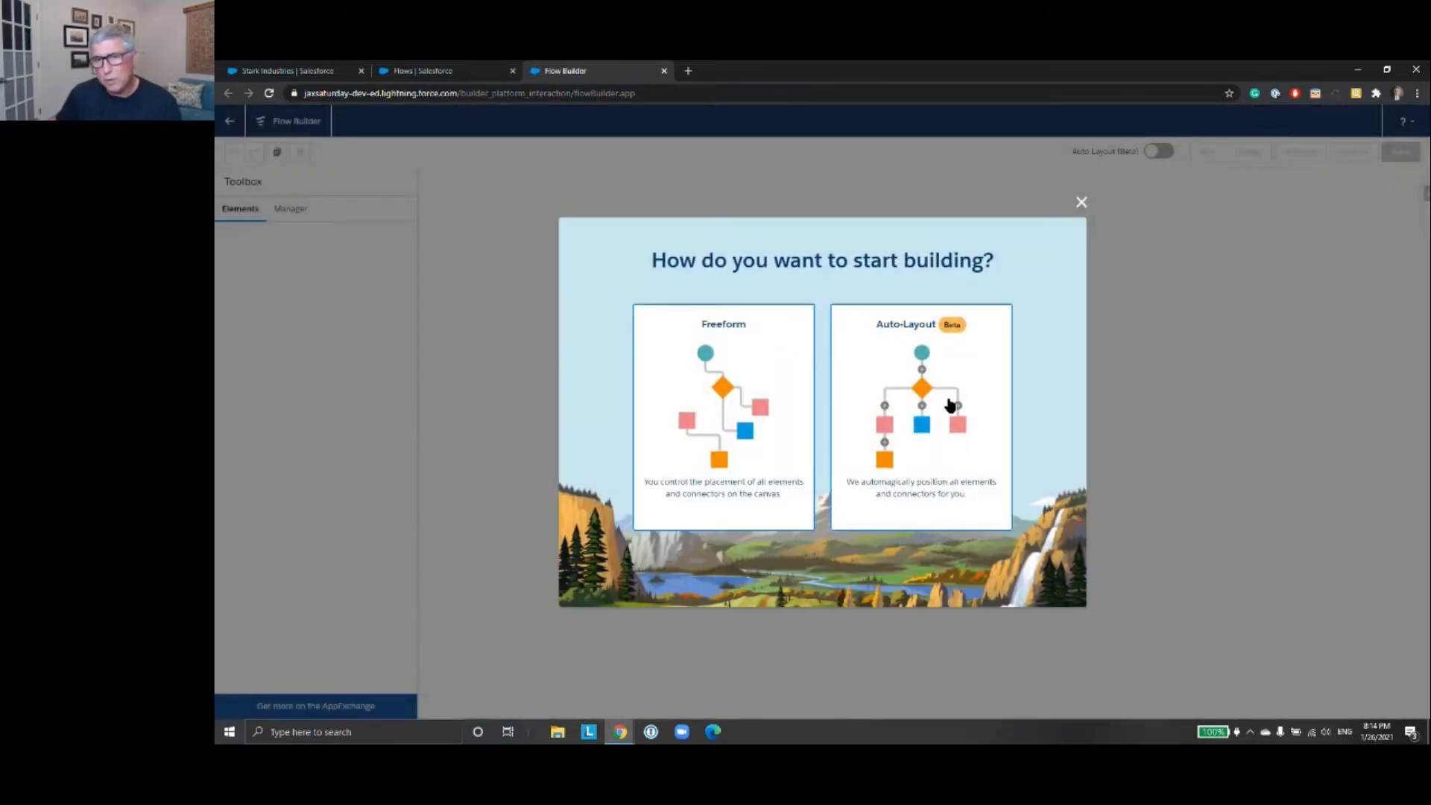
{"action": "left_click", "coordinate": [942, 405]}
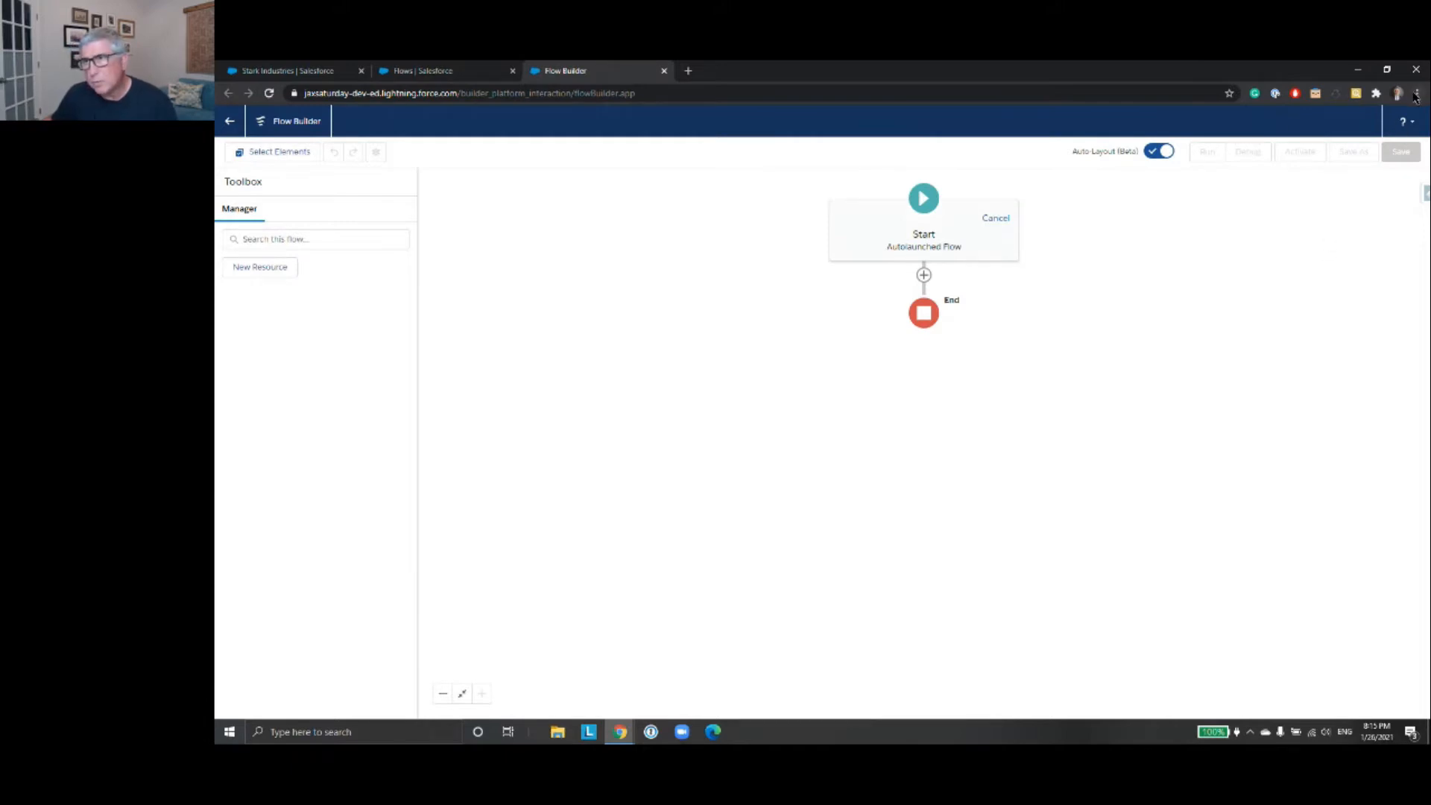
- Enlarge the browser page zoom to 125% for the Flow Builder
{"action": "left_click", "coordinate": [1417, 94]}
{"action": "left_click", "coordinate": [1378, 211]}
{"action": "left_click", "coordinate": [1378, 212]}
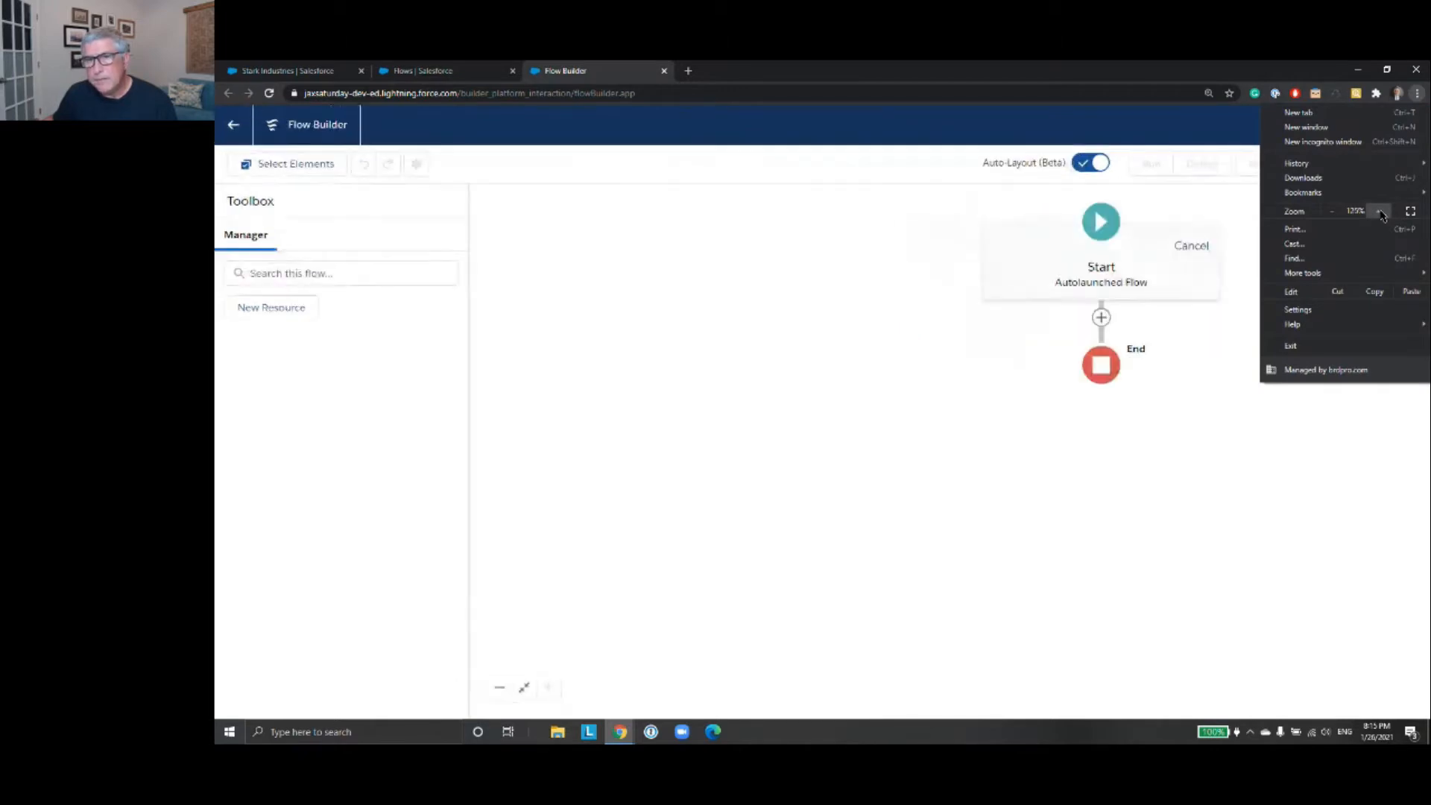
{"action": "left_click", "coordinate": [777, 272]}
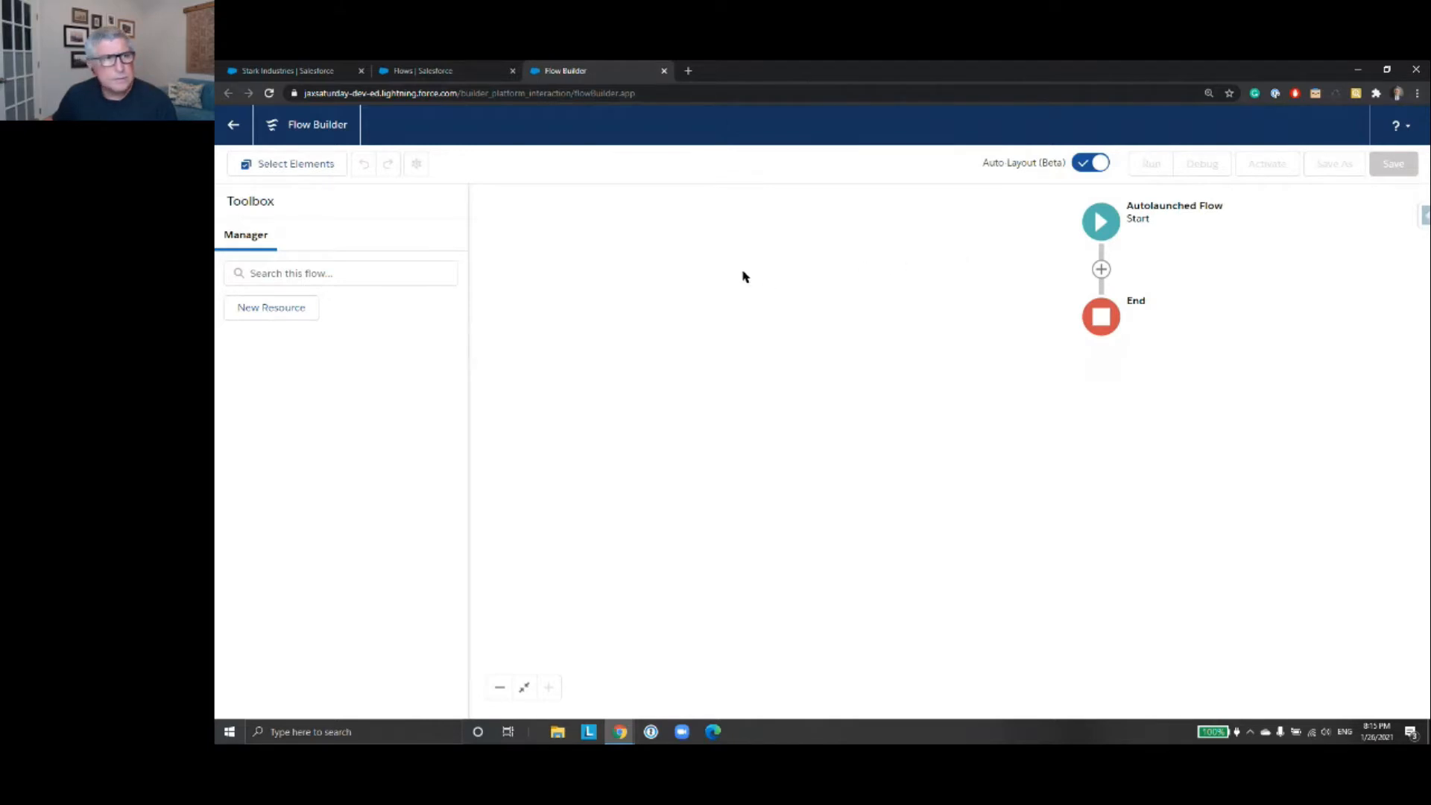
- Return to the flow list and start a fresh Autolaunched Flow (No Trigger) with Auto-Layout
{"action": "left_click", "coordinate": [234, 127]}
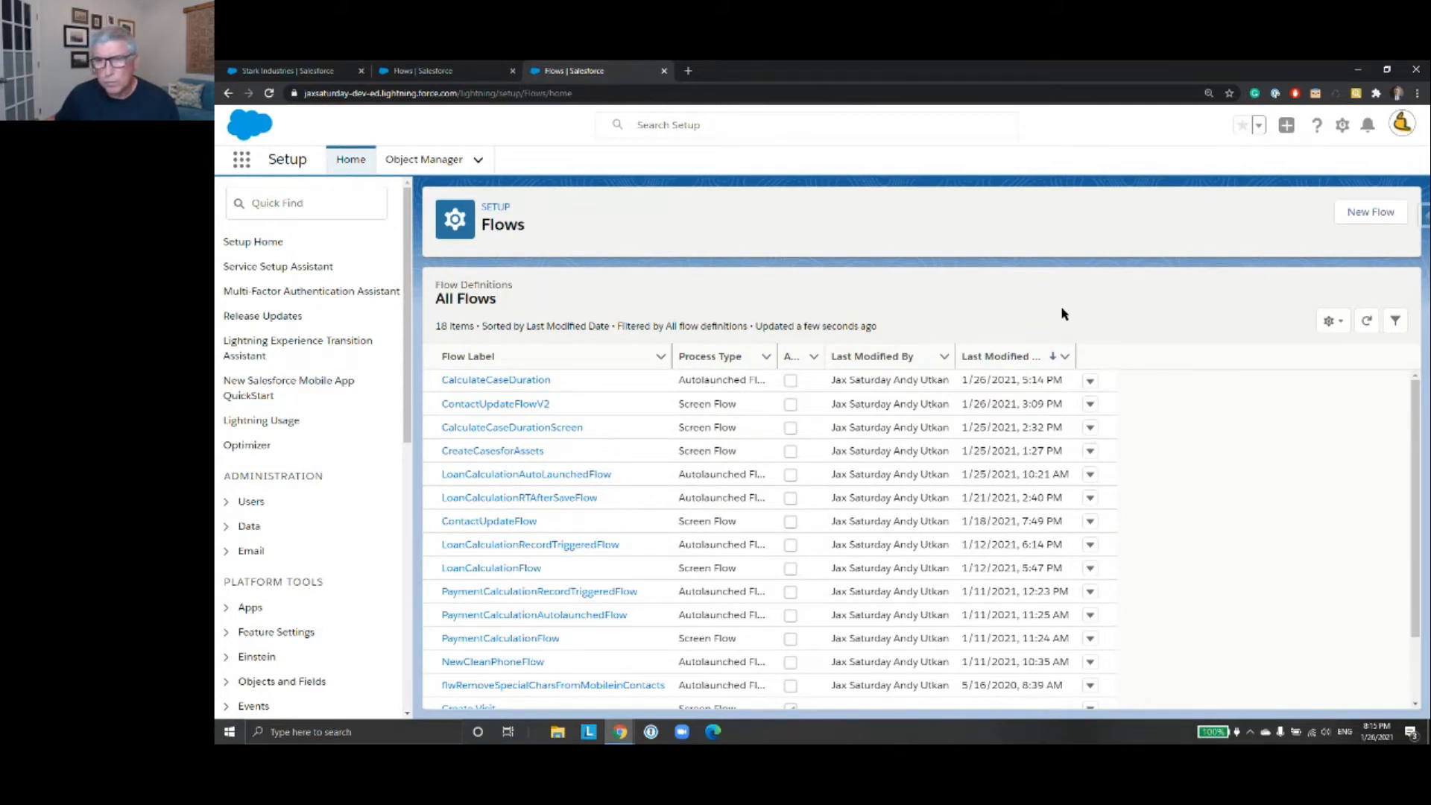
{"action": "left_click", "coordinate": [1368, 216]}
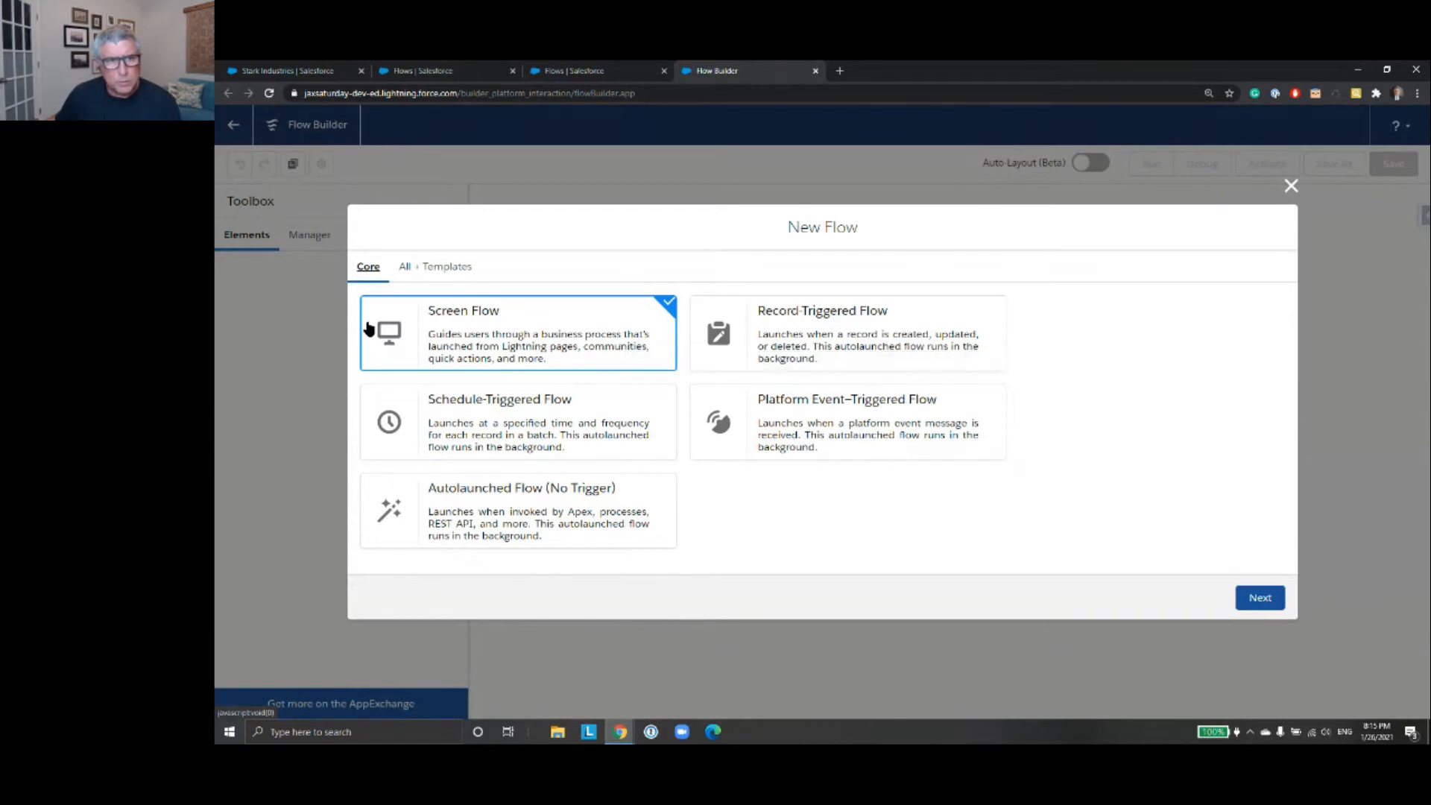
{"action": "left_click", "coordinate": [570, 543]}
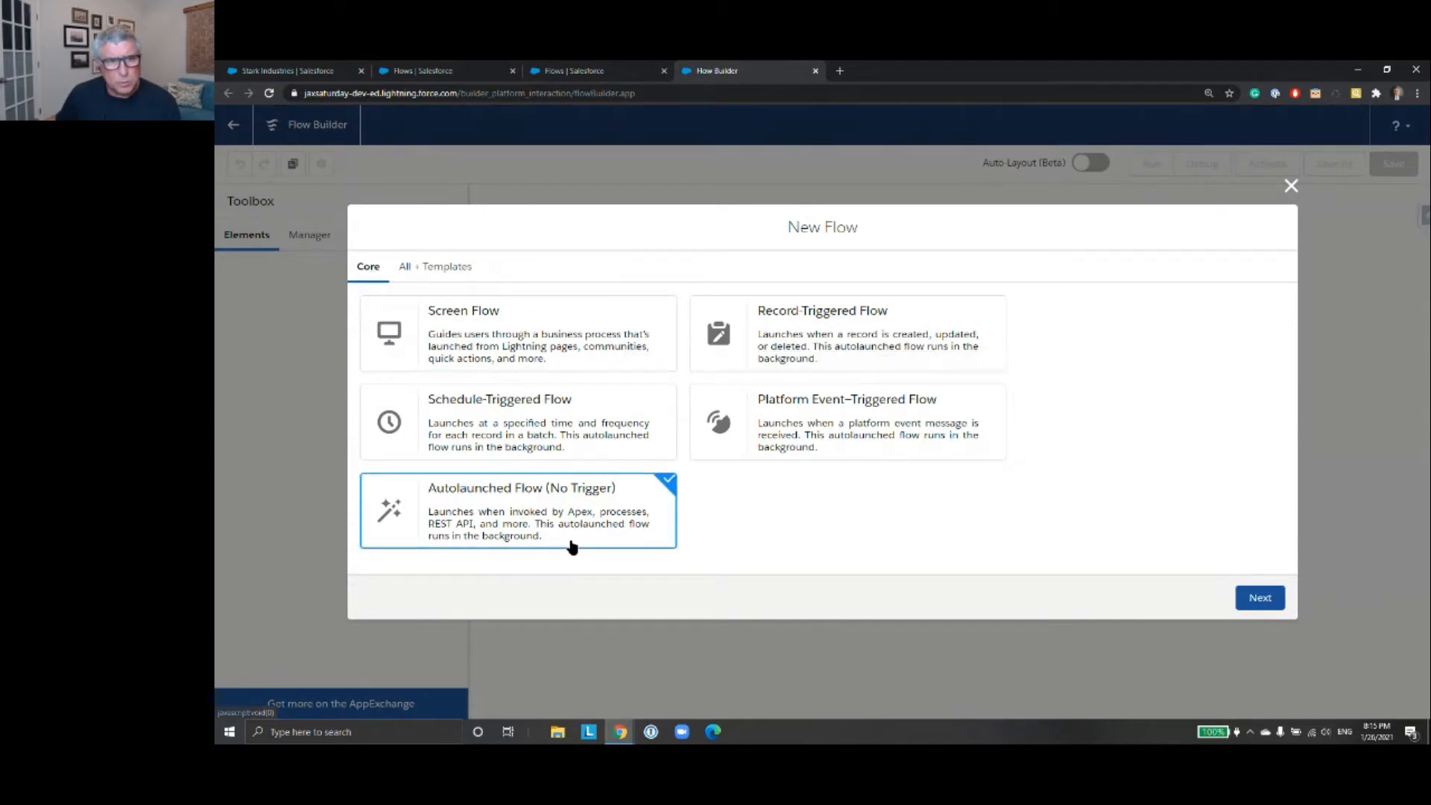
{"action": "left_click", "coordinate": [1241, 598]}
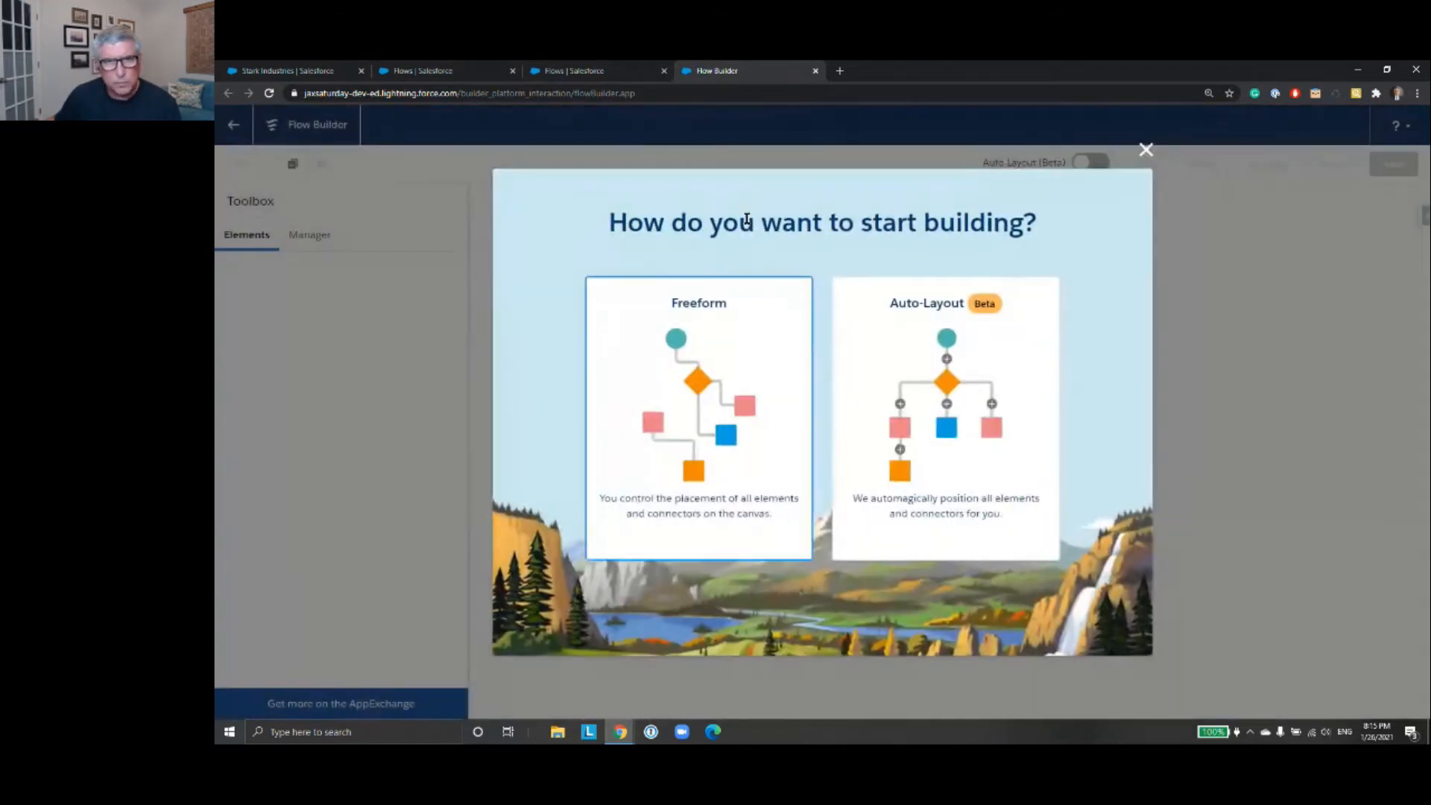
{"action": "left_click", "coordinate": [990, 392]}
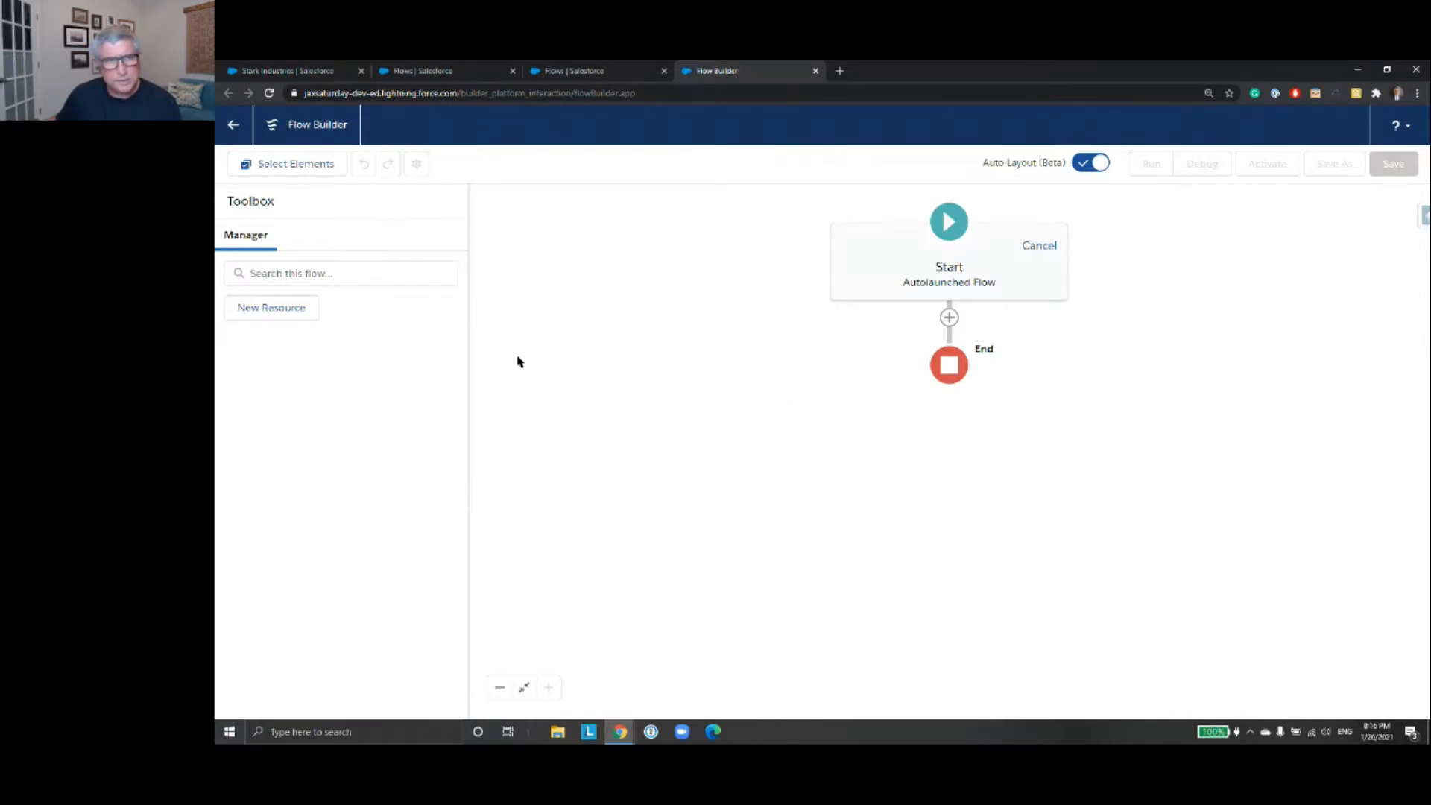
- Create a Text variable resource with the API name CaseId and make it available for input
{"action": "left_click", "coordinate": [307, 319]}
{"action": "left_click", "coordinate": [588, 358]}
{"action": "left_click", "coordinate": [618, 390]}
{"action": "left_click", "coordinate": [591, 383]}
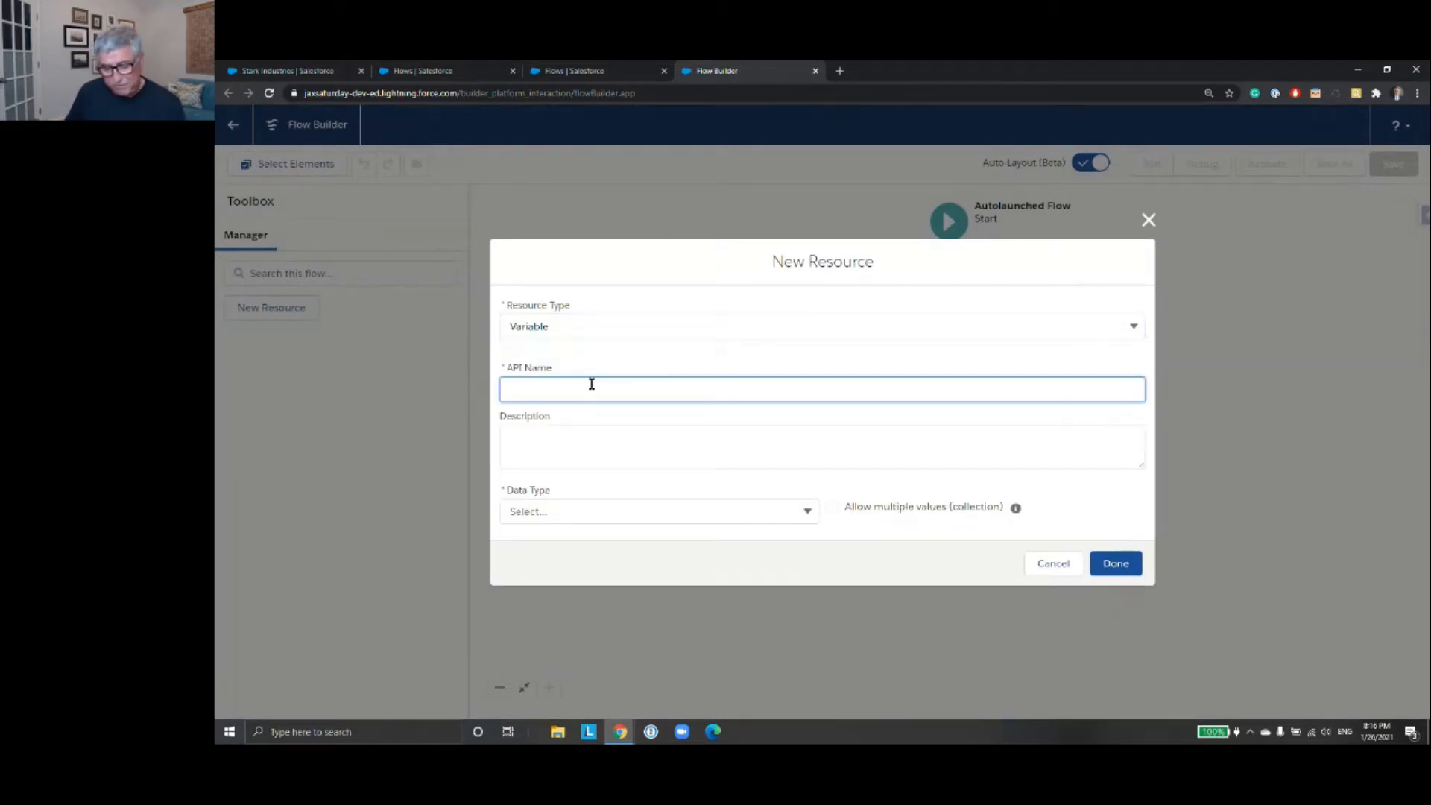
{"action": "type", "text": "caseI"}
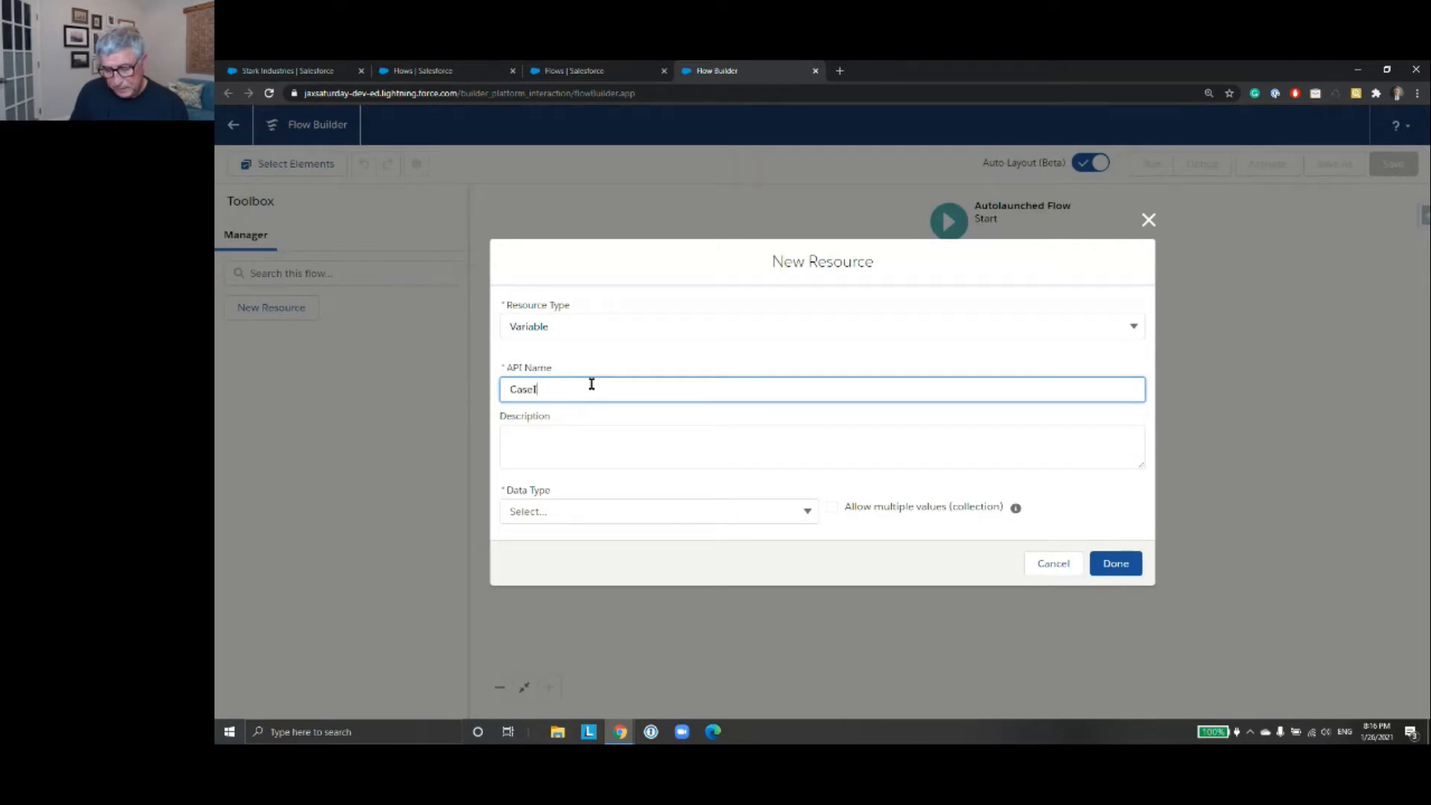
{"action": "type", "text": "d"}
{"action": "left_click", "coordinate": [629, 510]}
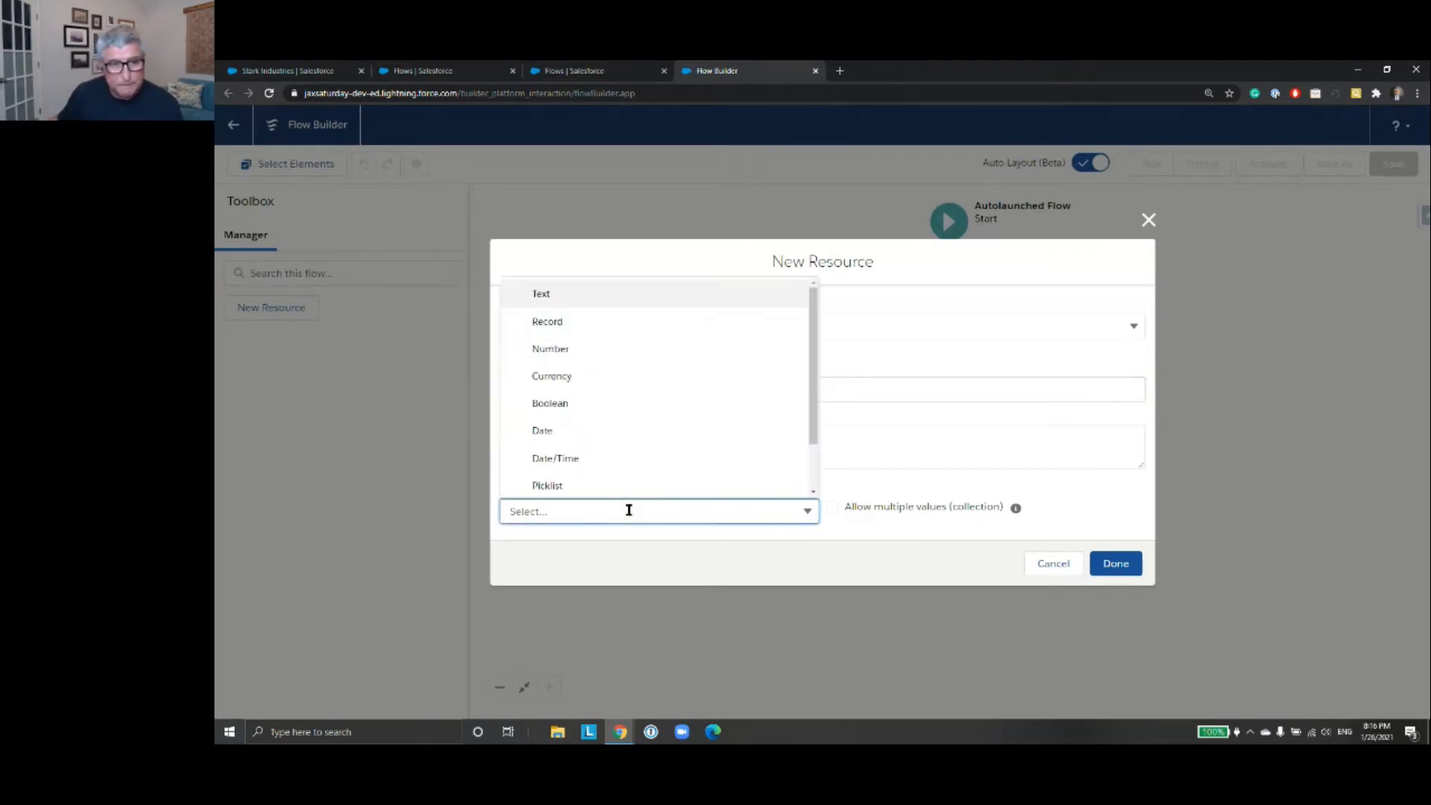
{"action": "left_click", "coordinate": [636, 295]}
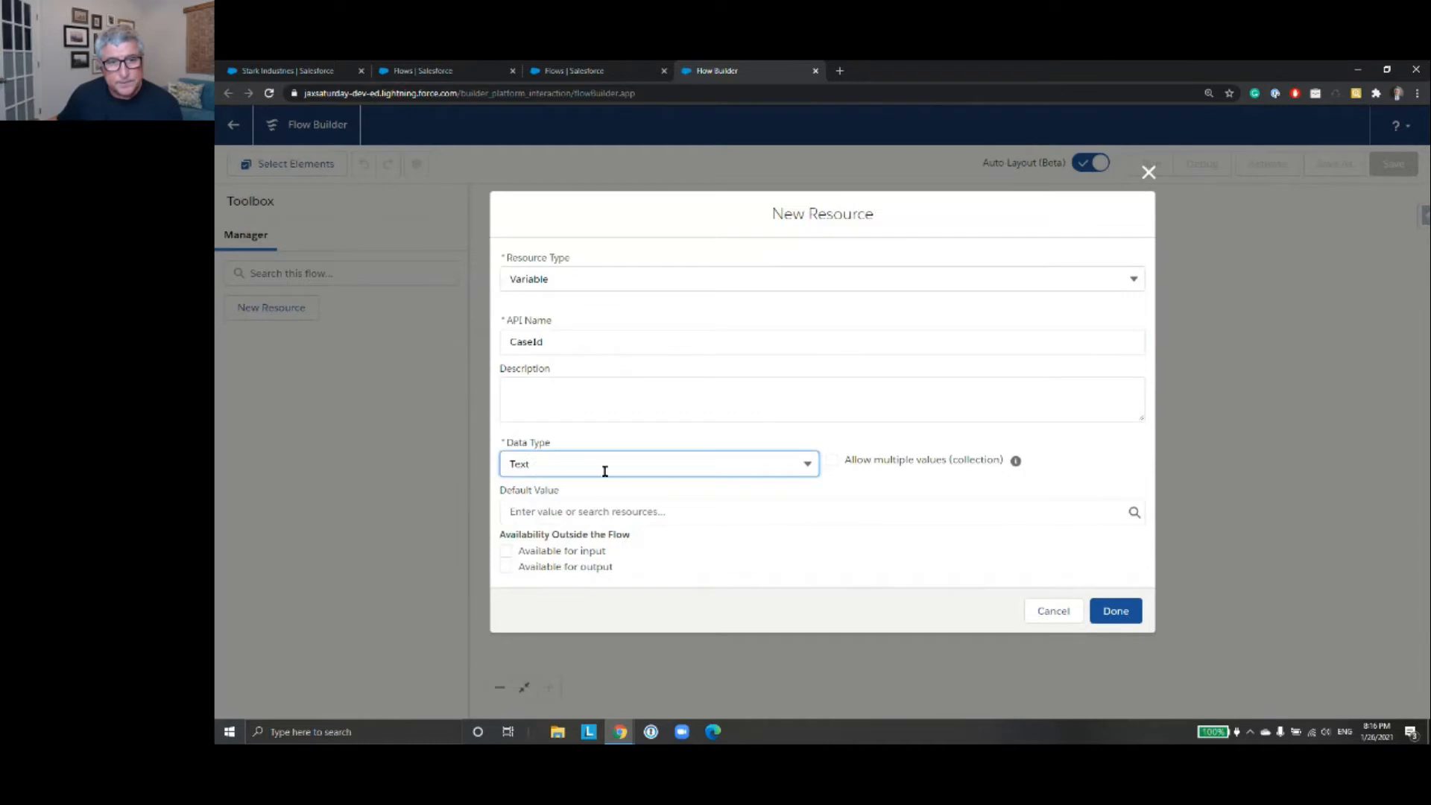
{"action": "left_click", "coordinate": [506, 552]}
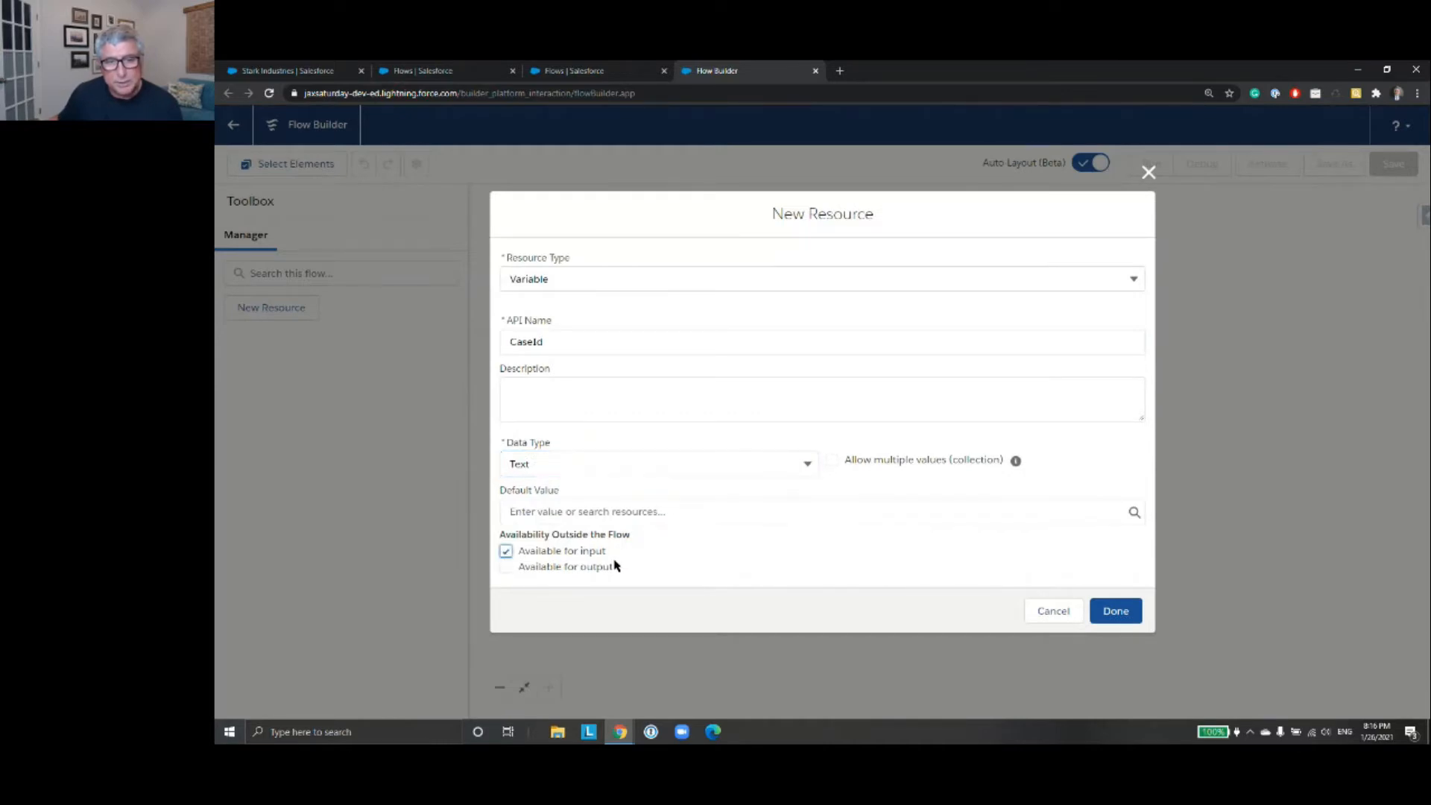
{"action": "left_click", "coordinate": [1118, 610]}
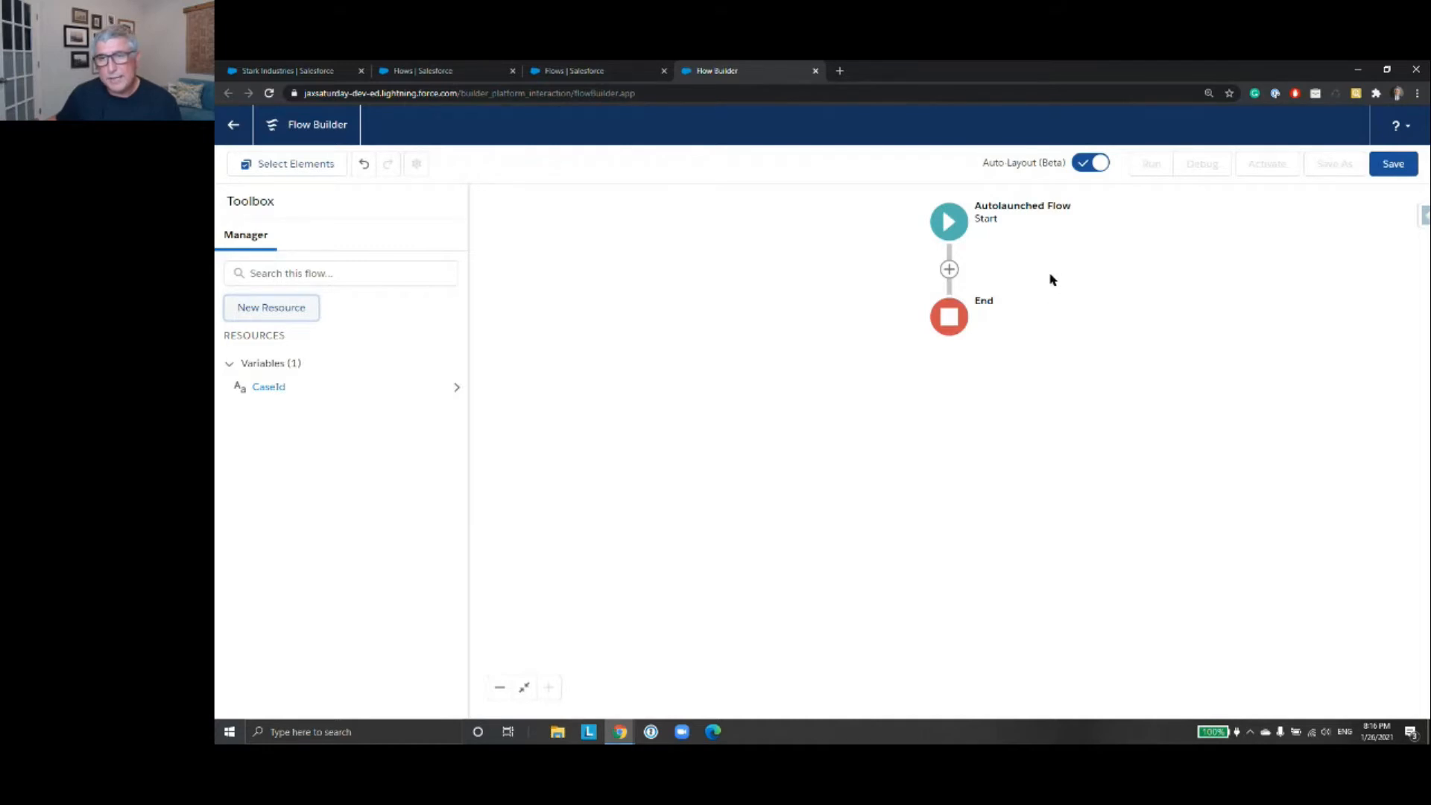
- Add a Get Records element after the Start element with the label "Get Case" and API name Get_Case
{"action": "left_click", "coordinate": [950, 269]}
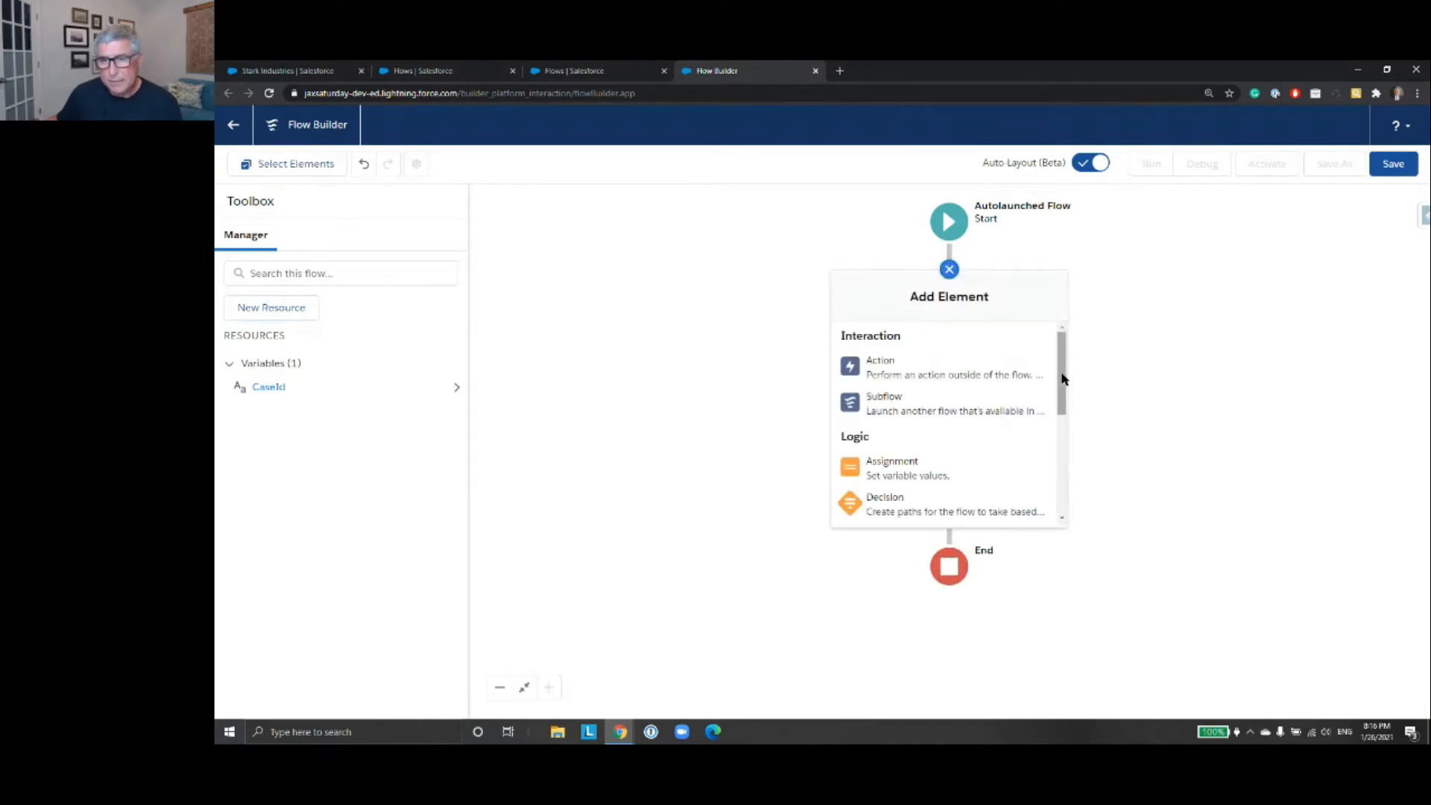
{"action": "left_click_drag", "start_coordinate": [1061, 374], "coordinate": [1063, 482]}
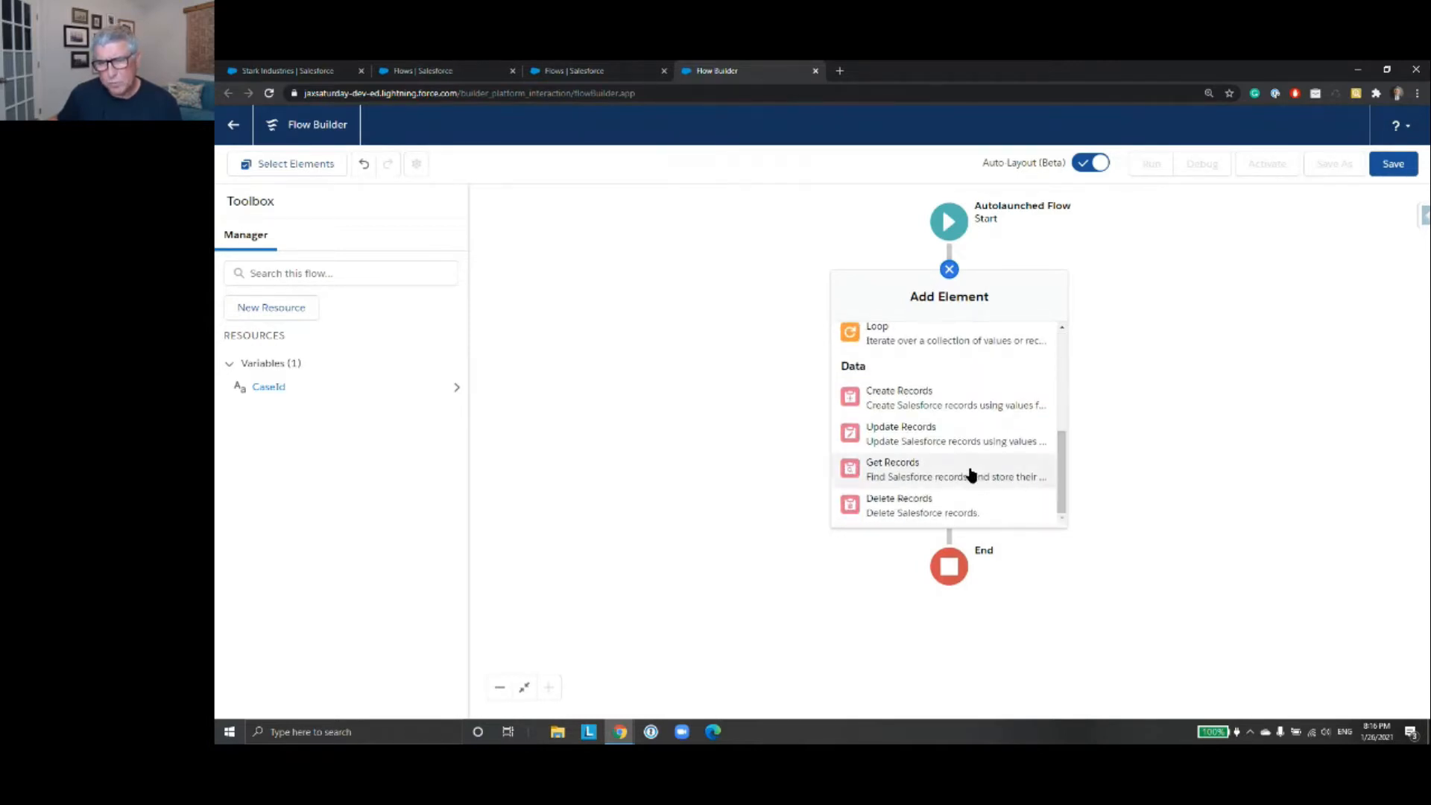
{"action": "left_click", "coordinate": [973, 471]}
{"action": "left_click", "coordinate": [700, 356]}
{"action": "type", "text": "Case"}
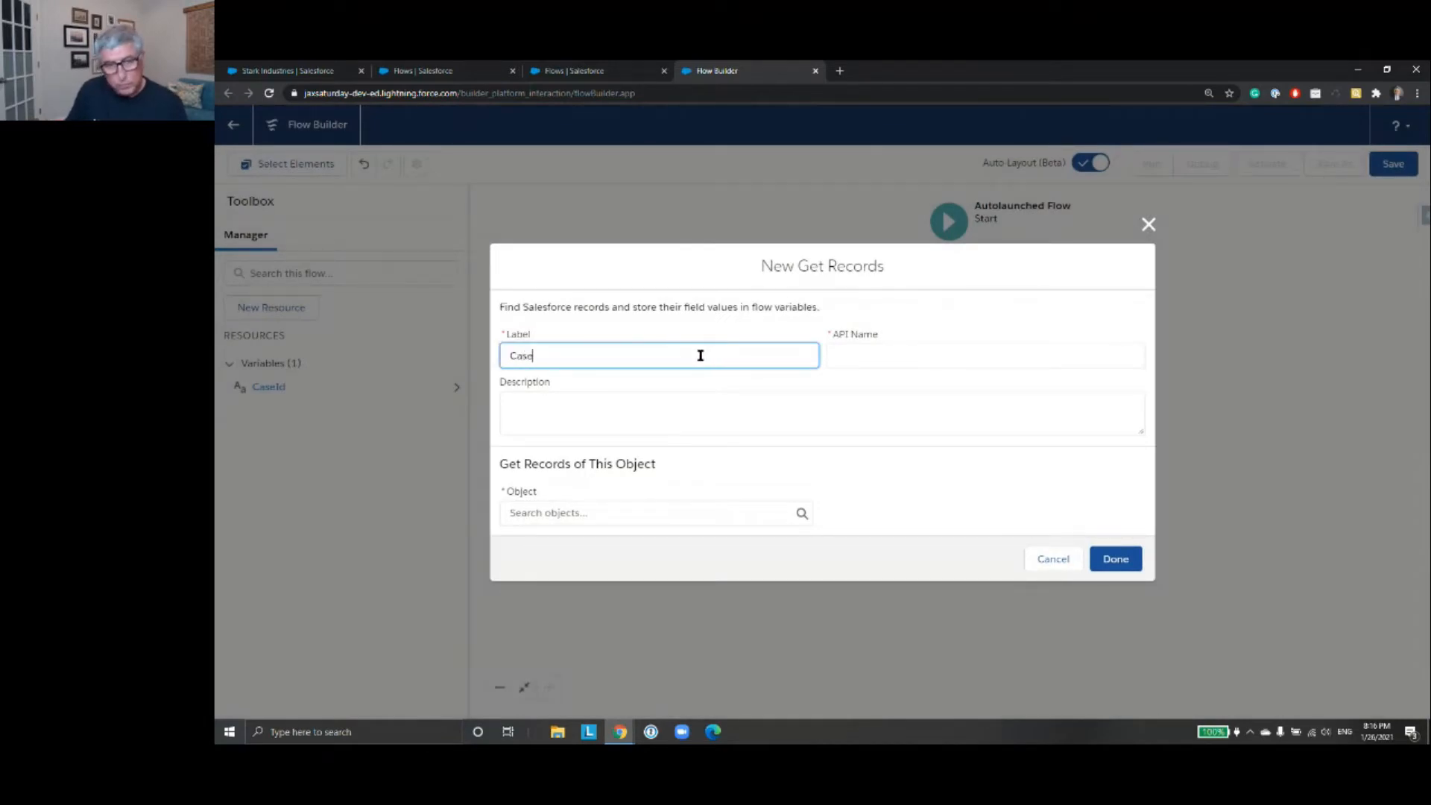
{"action": "type", "text": "Get Case"}
{"action": "left_click", "coordinate": [953, 357]}
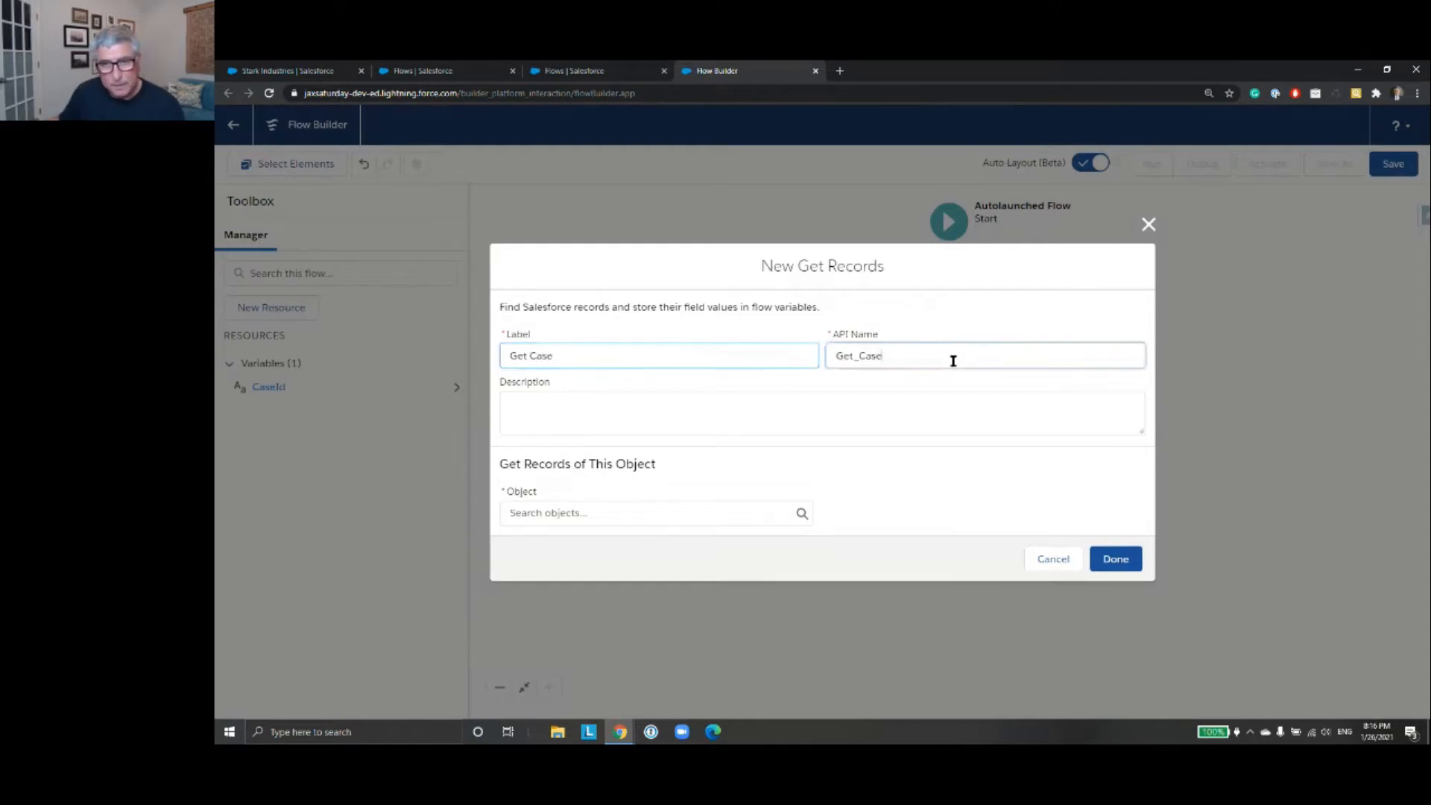
- Set Case as the object whose records the Get Case element retrieves
{"action": "left_click", "coordinate": [617, 508]}
{"action": "type", "text": "Caas"}
{"action": "key", "text": "BackSpace"}
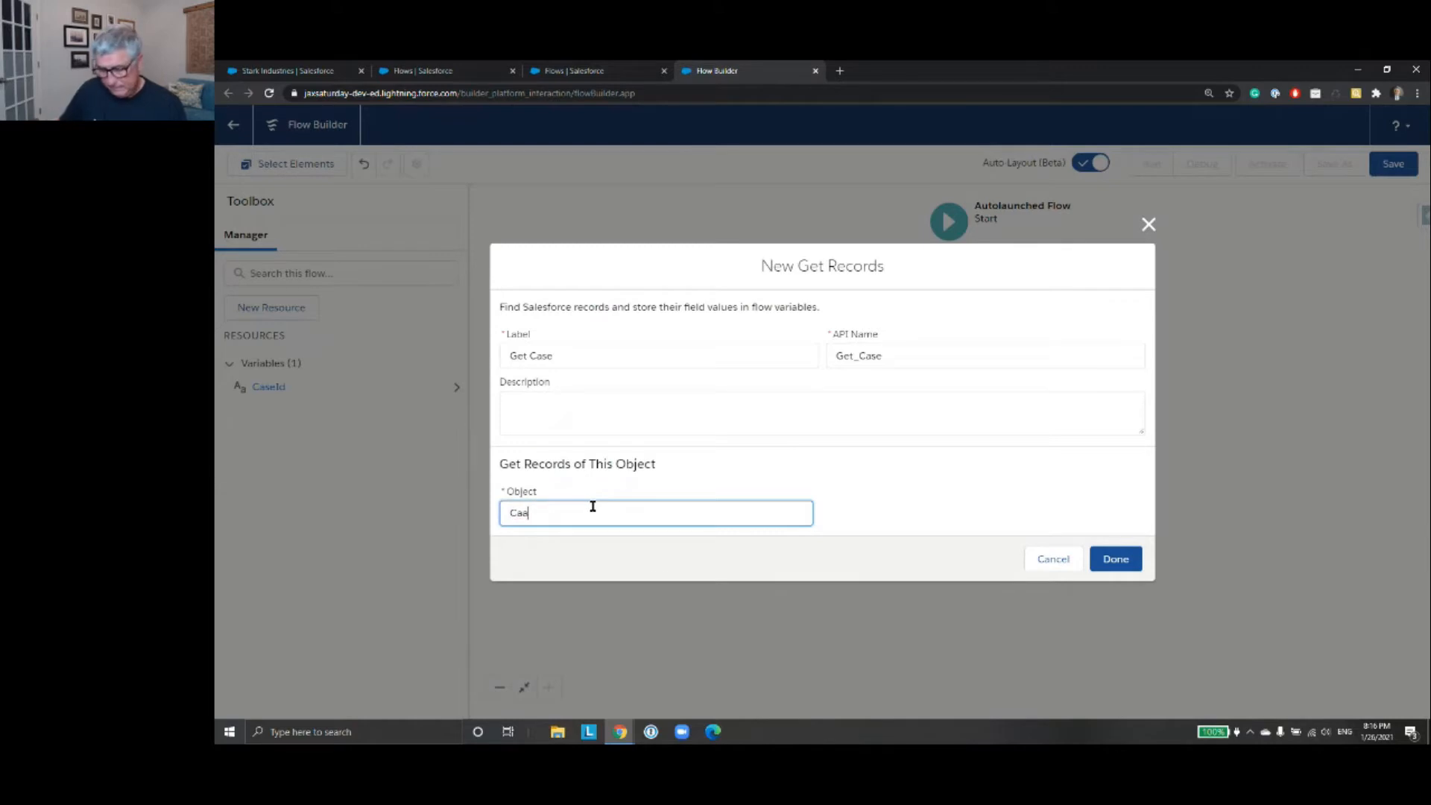
{"action": "key", "text": "BackSpace"}
{"action": "type", "text": "se"}
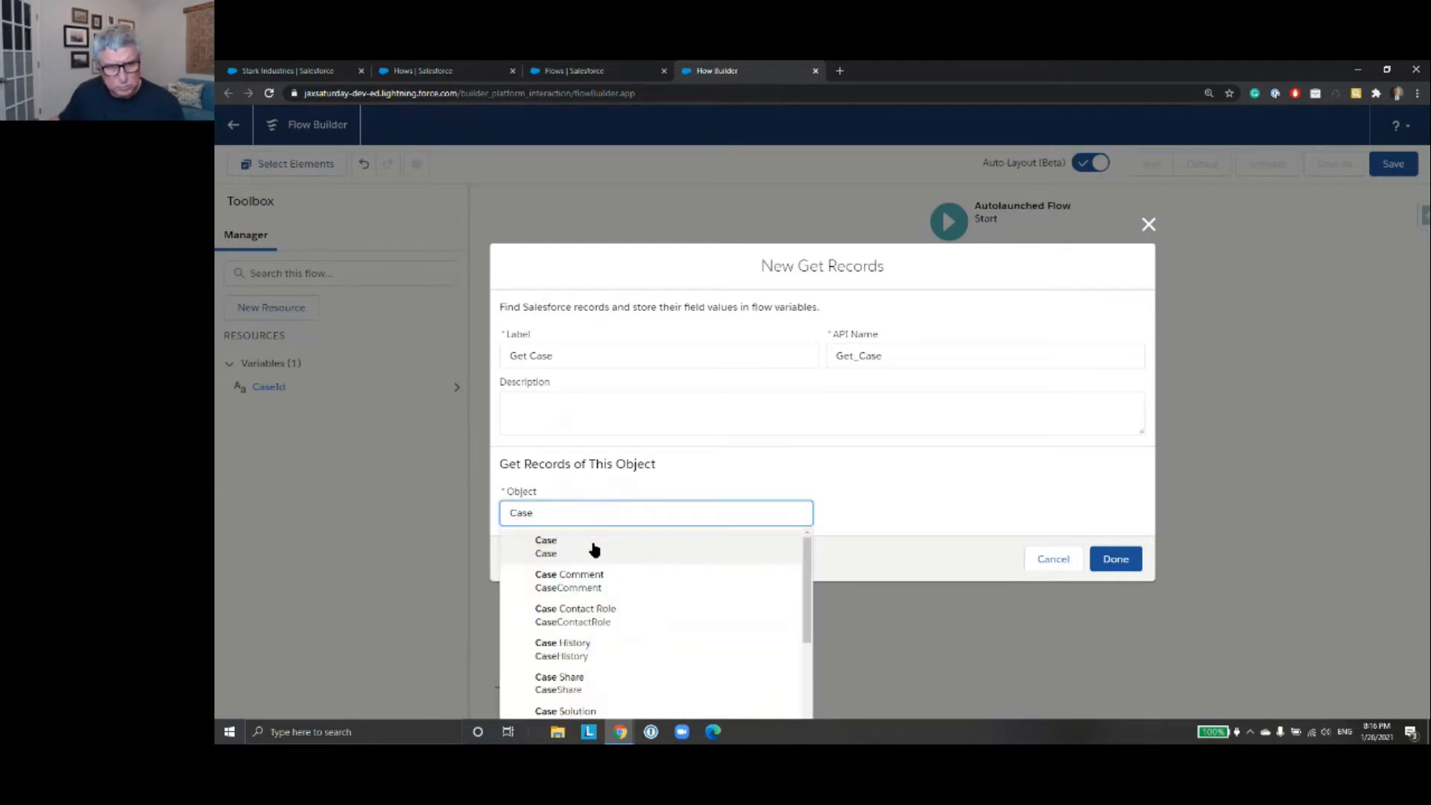
{"action": "left_click", "coordinate": [594, 547]}
- Filter the Get Case records on Id equals the CaseId variable
{"action": "scroll", "coordinate": [825, 466], "scroll_direction": "down", "scroll_amount": 2}
{"action": "left_click", "coordinate": [595, 430]}
{"action": "type", "text": "Id"}
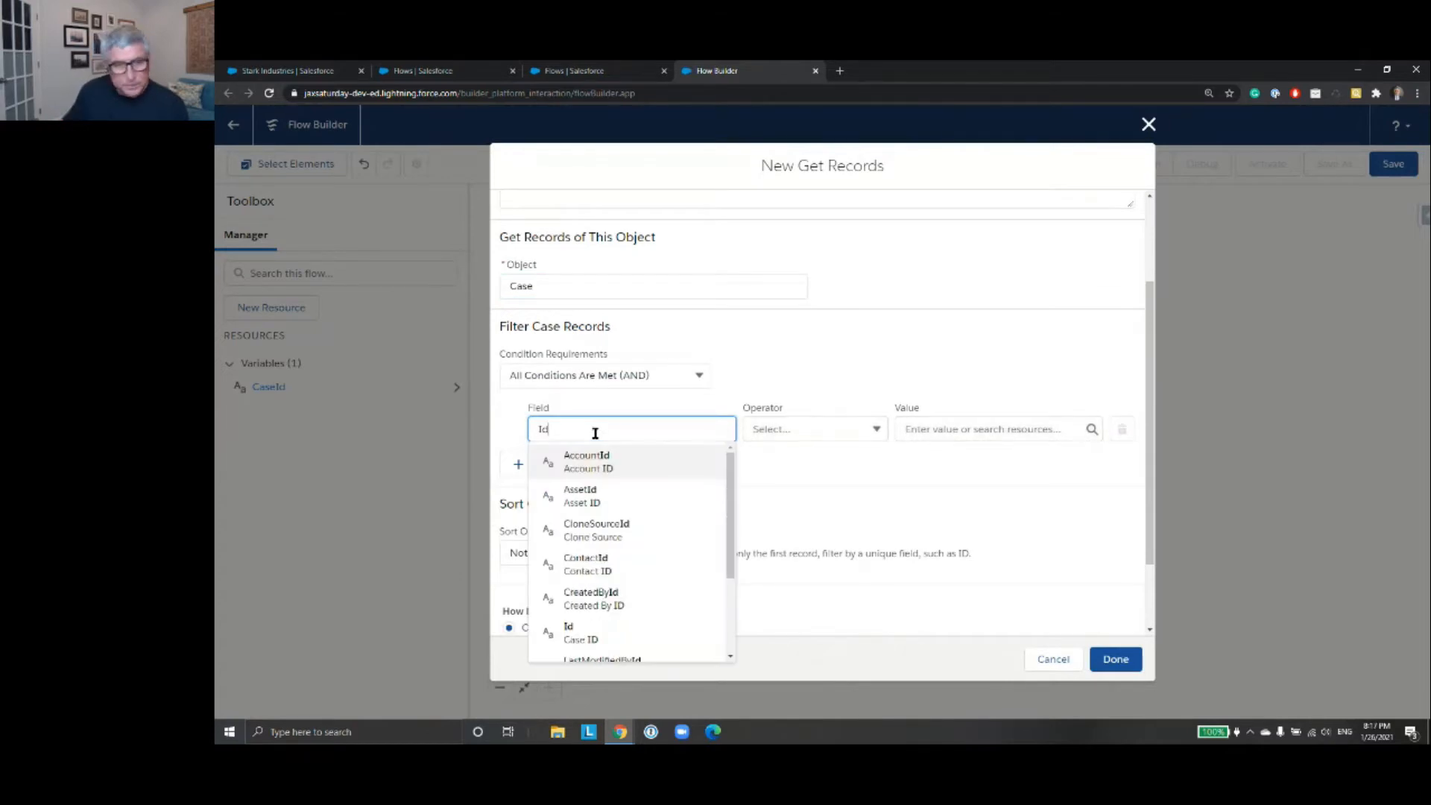
{"action": "left_click", "coordinate": [625, 632]}
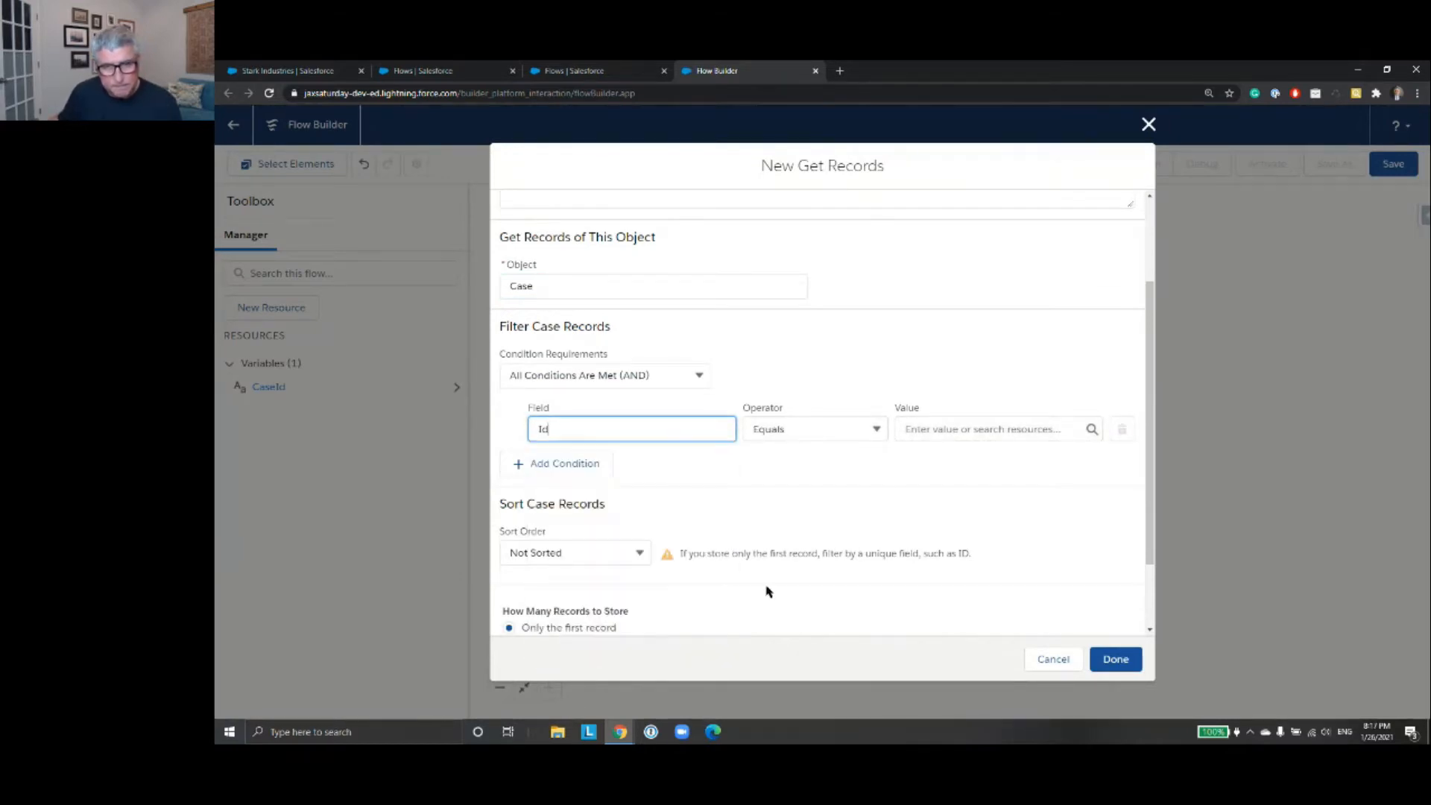
{"action": "left_click", "coordinate": [938, 428]}
{"action": "type", "text": "Case"}
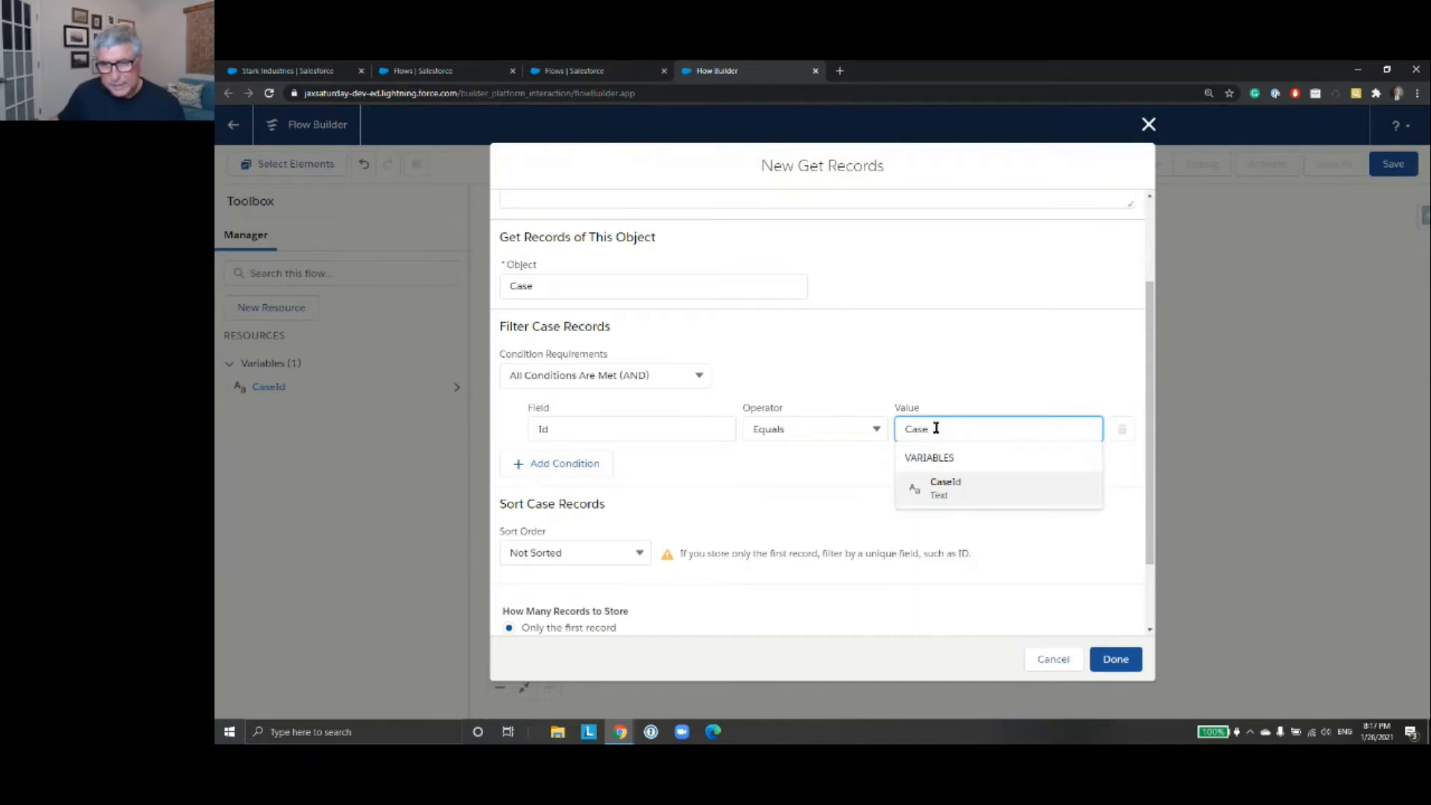
{"action": "left_click", "coordinate": [1001, 497]}
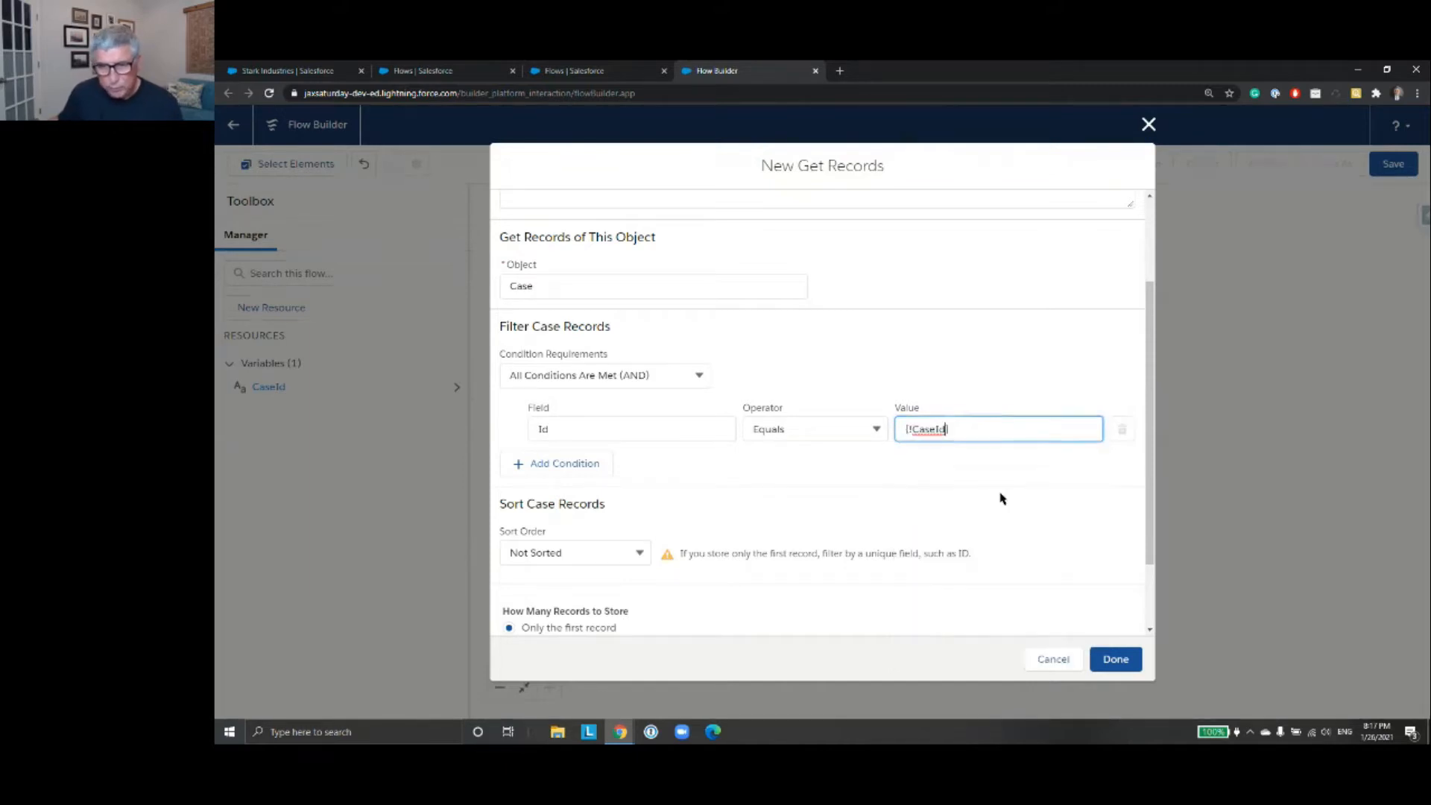
- Sort the case records in ascending order by Id and finish the Get Case element
{"action": "scroll", "coordinate": [727, 440], "scroll_direction": "down", "scroll_amount": 2}
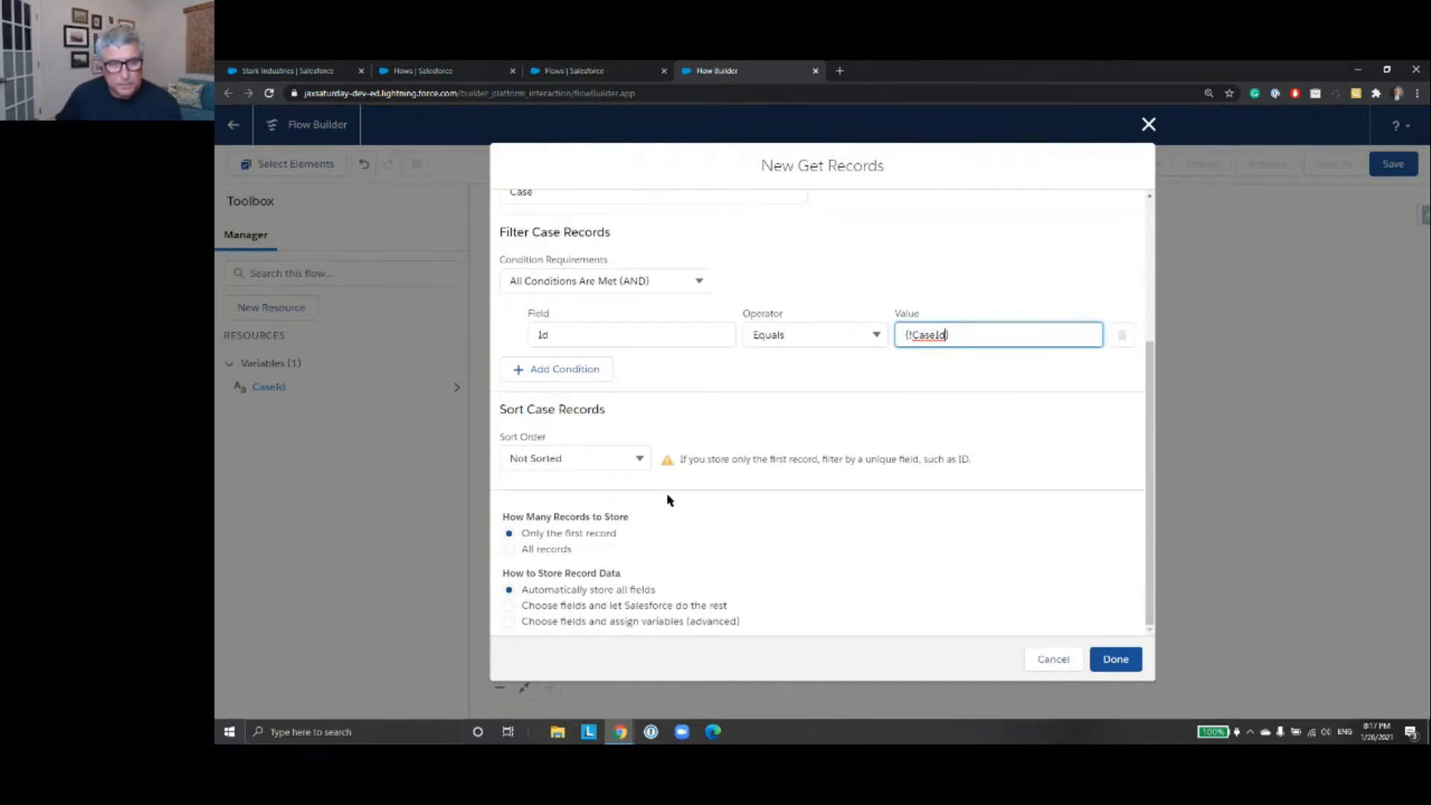
{"action": "left_click", "coordinate": [645, 458]}
{"action": "left_click", "coordinate": [607, 493]}
{"action": "left_click", "coordinate": [694, 458]}
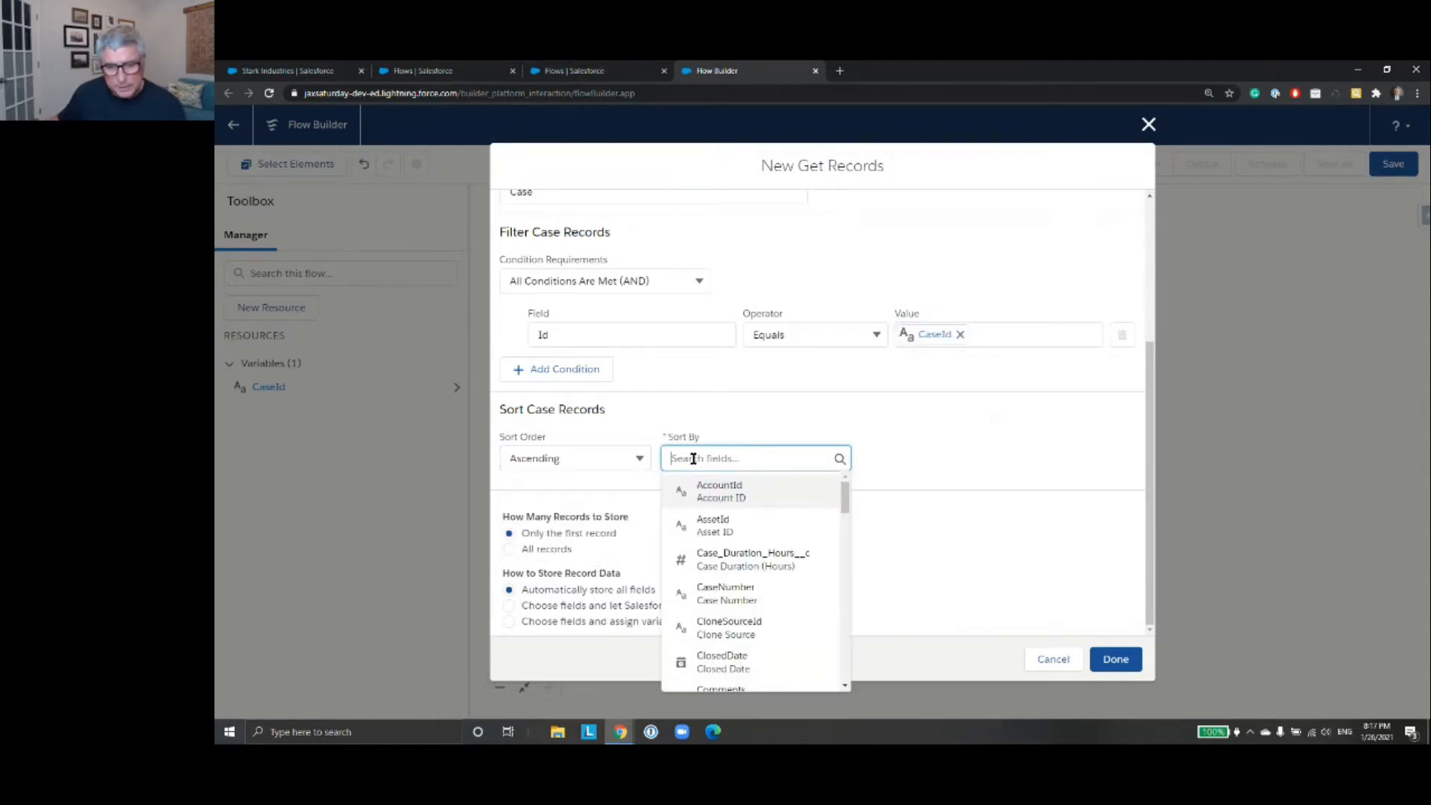
{"action": "type", "text": "Id"}
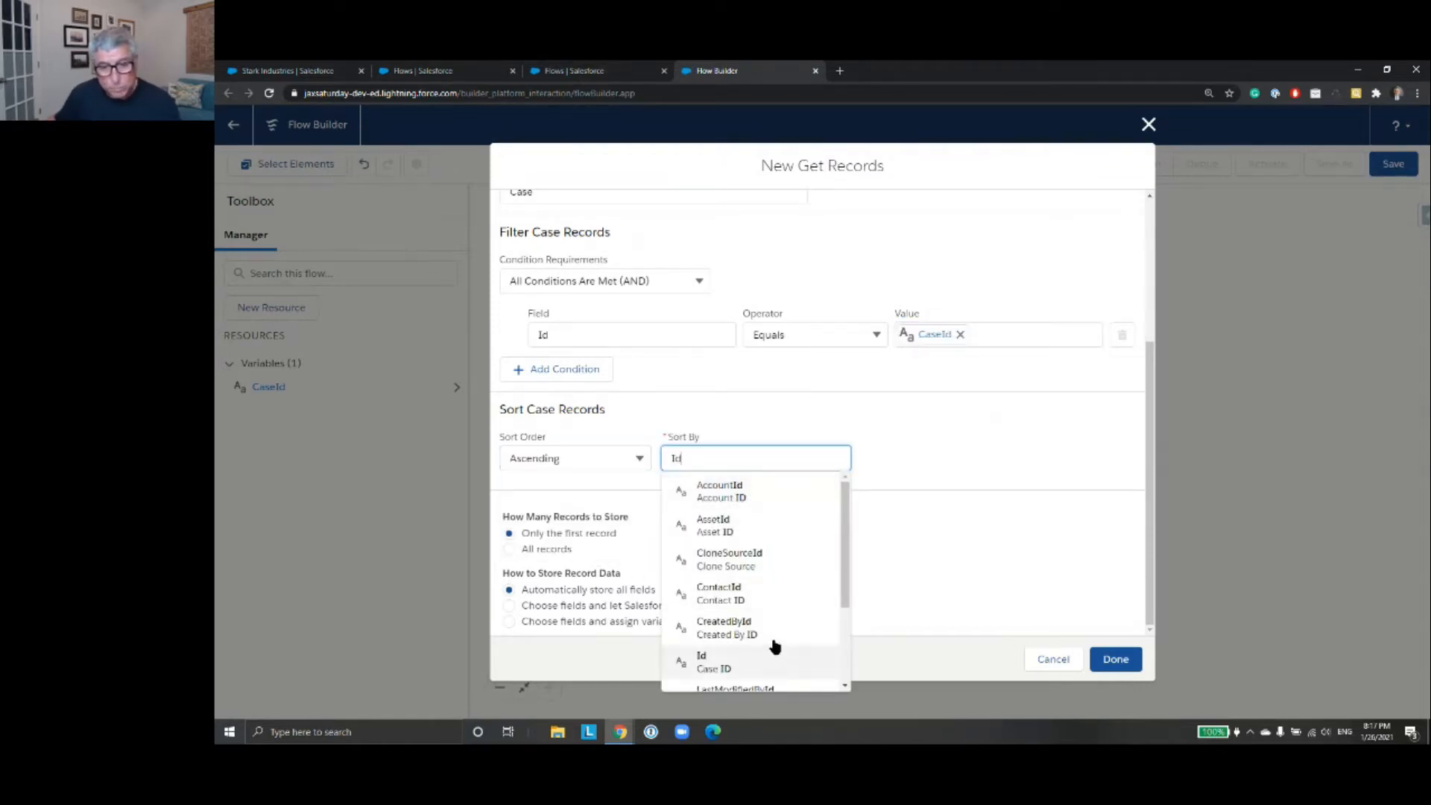
{"action": "left_click", "coordinate": [770, 661]}
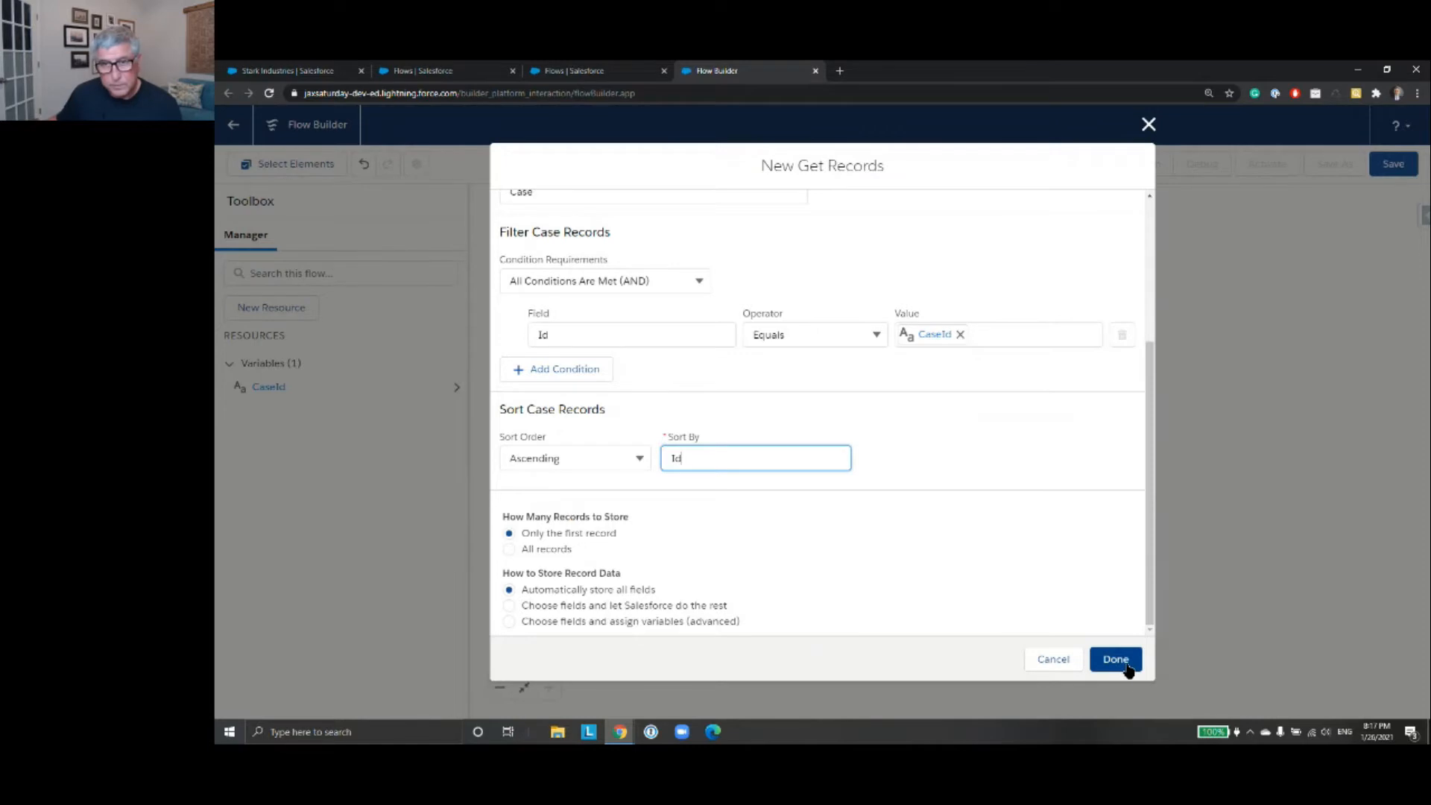
{"action": "left_click_drag", "start_coordinate": [1152, 583], "coordinate": [1152, 634]}
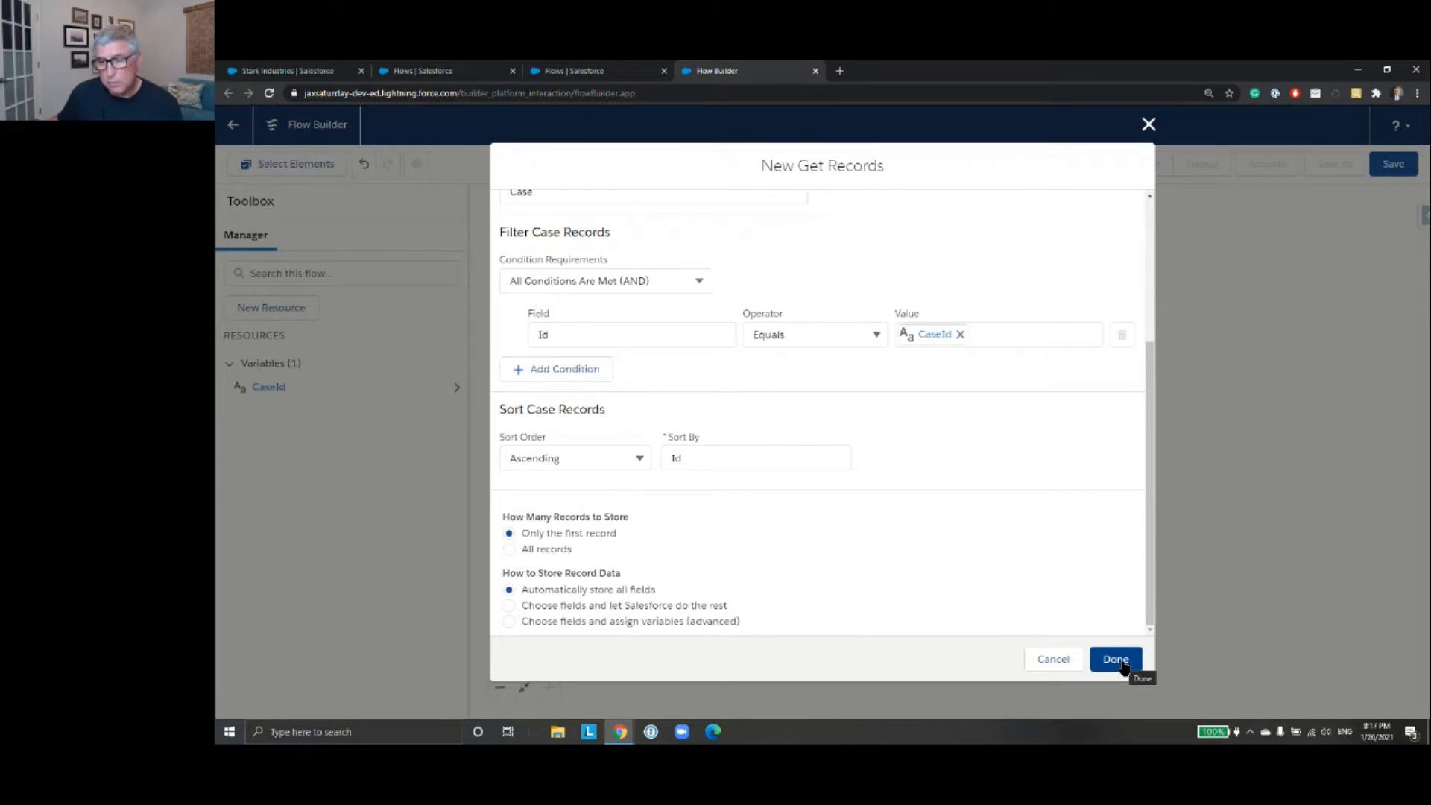
{"action": "left_click", "coordinate": [1123, 662]}
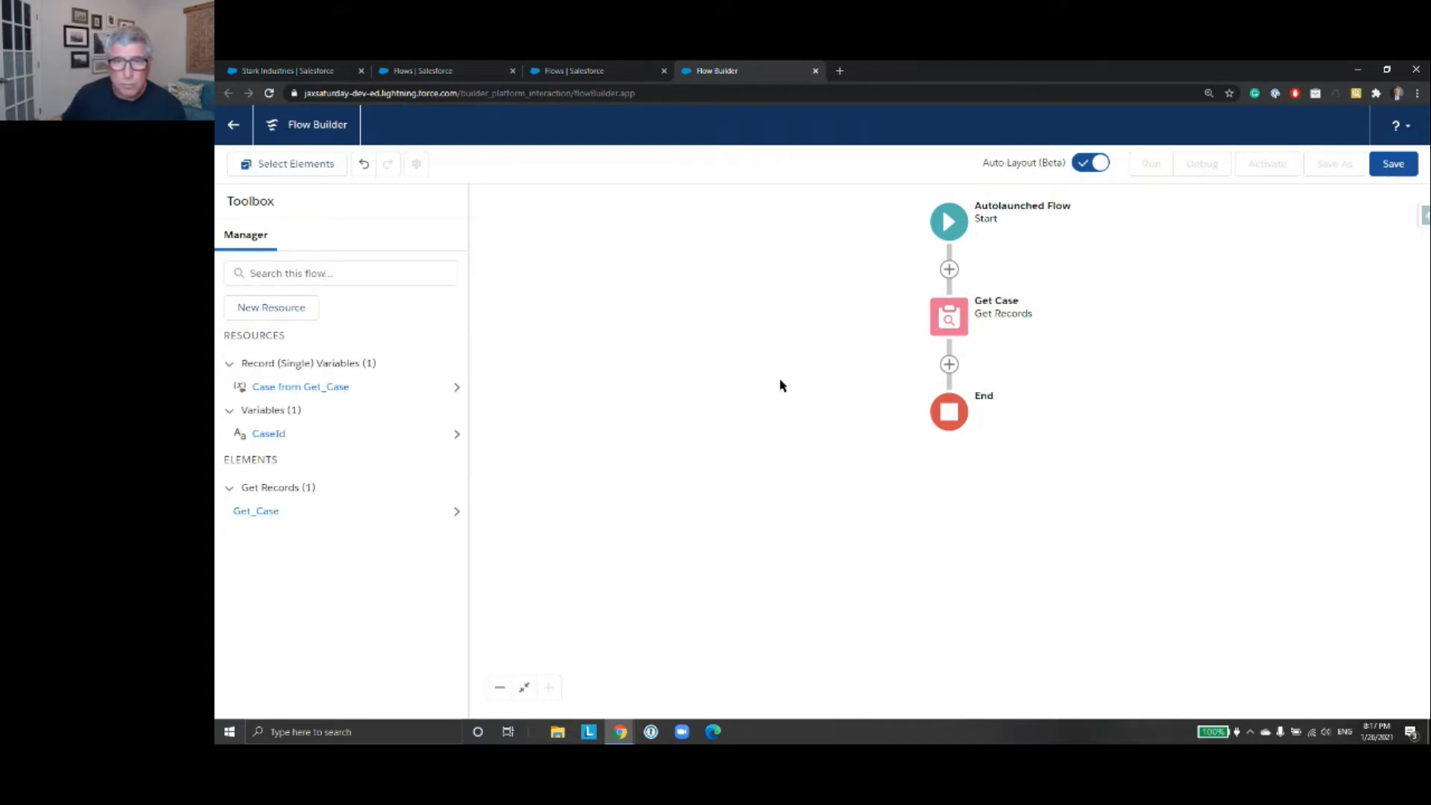
- Add a Get Records element after Get Case with the label "Get Closed Cases" and Case as its object
{"action": "left_click", "coordinate": [949, 365]}
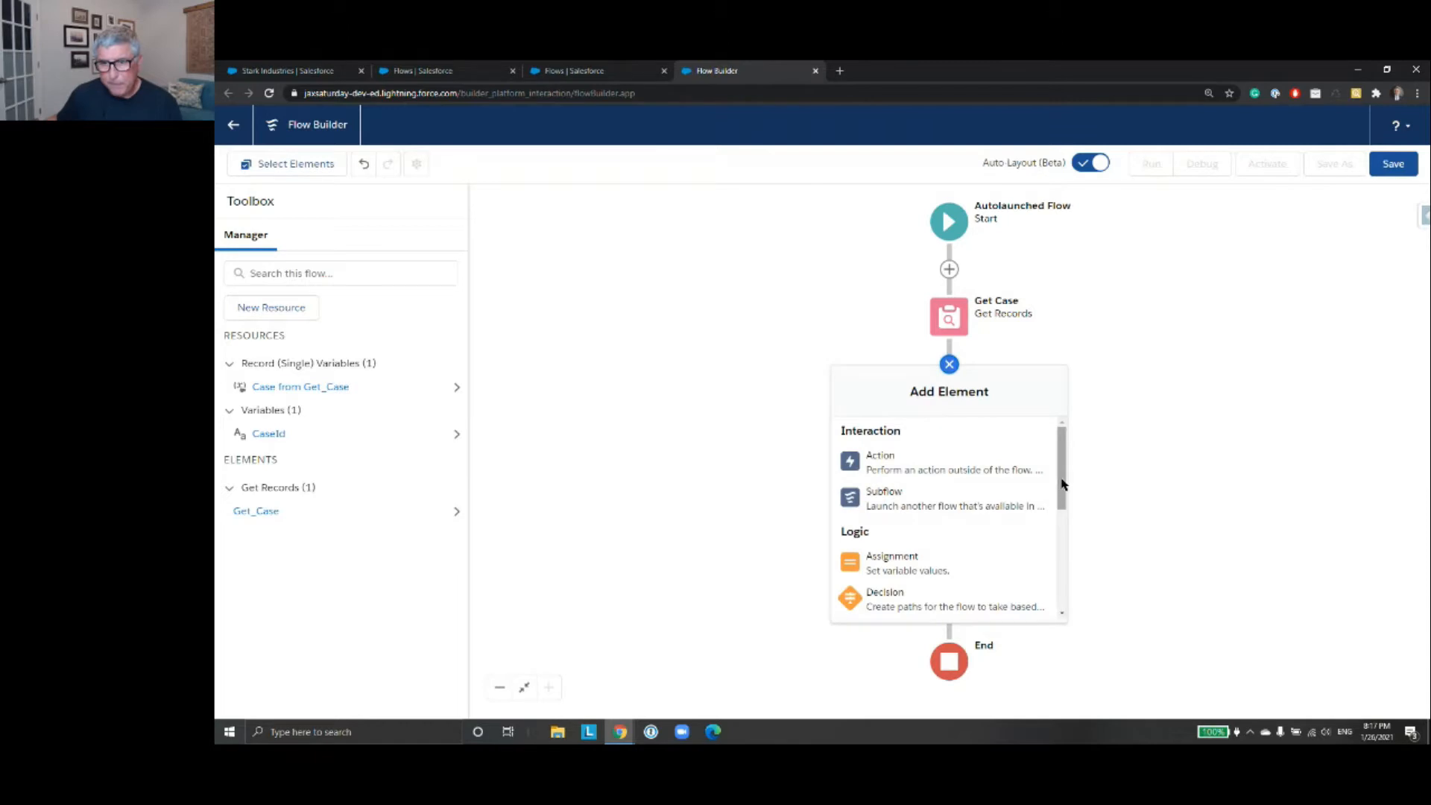
{"action": "scroll", "coordinate": [1059, 486], "scroll_direction": "down", "scroll_amount": 3}
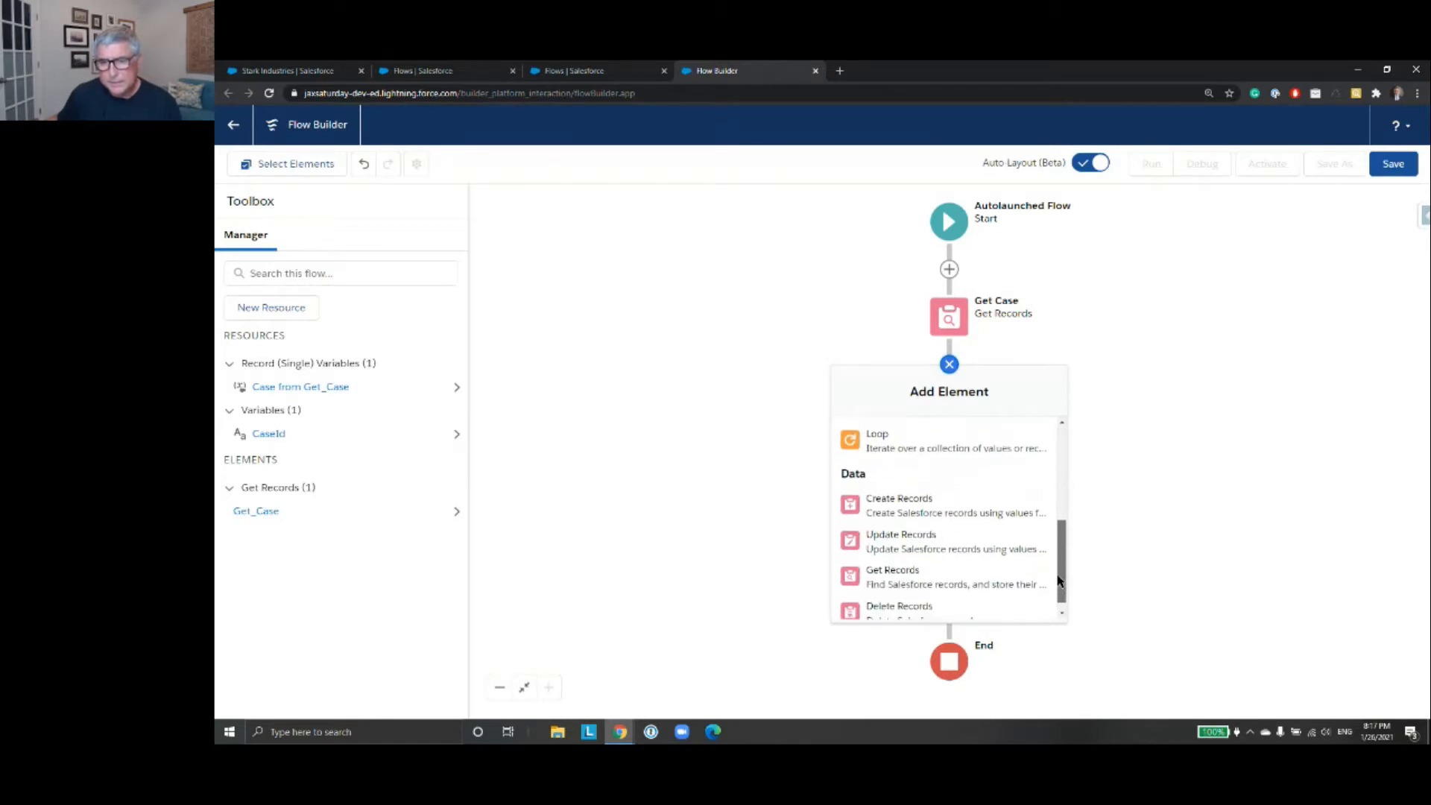
{"action": "left_click", "coordinate": [994, 575]}
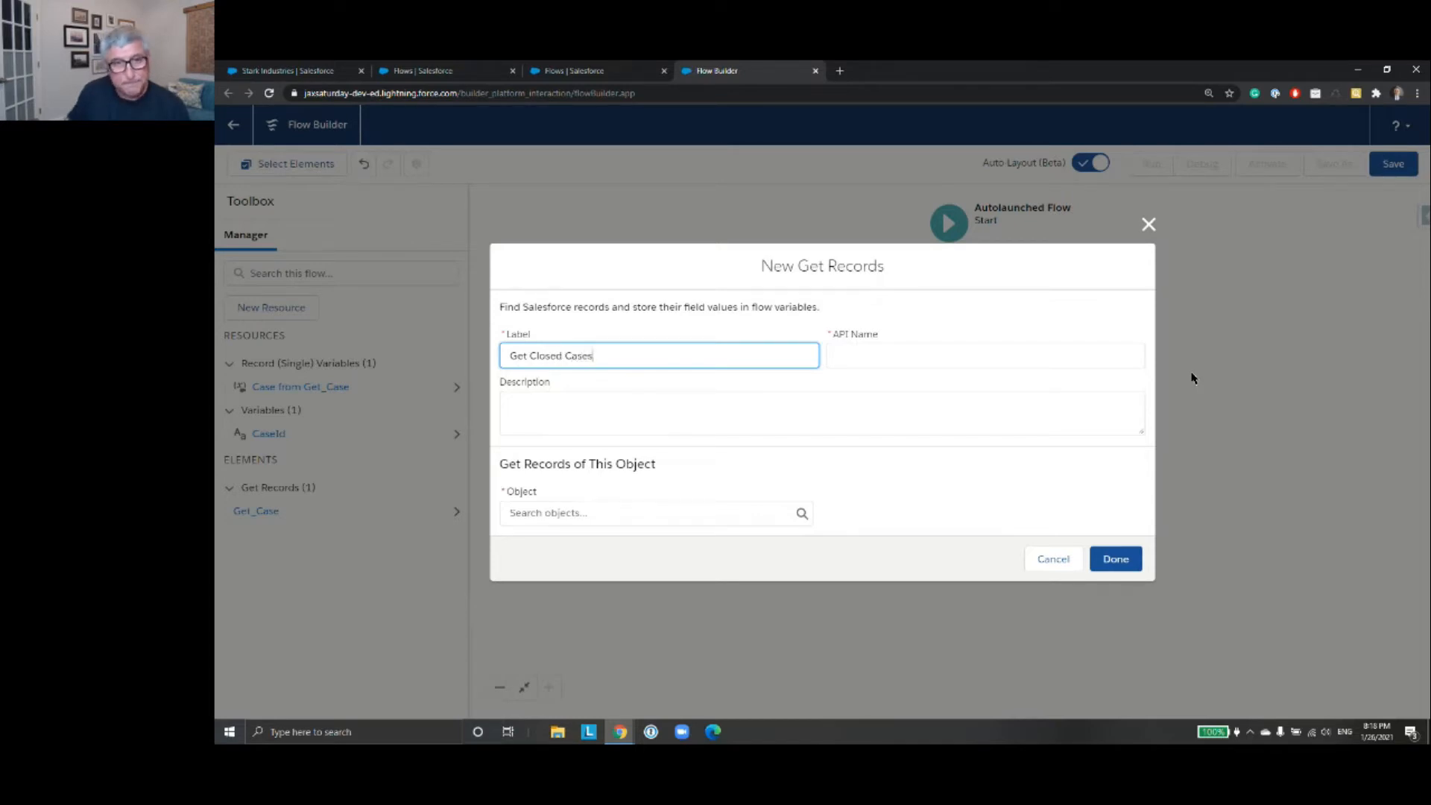
{"action": "left_click", "coordinate": [948, 349]}
{"action": "left_click", "coordinate": [633, 514]}
{"action": "type", "text": "Case"}
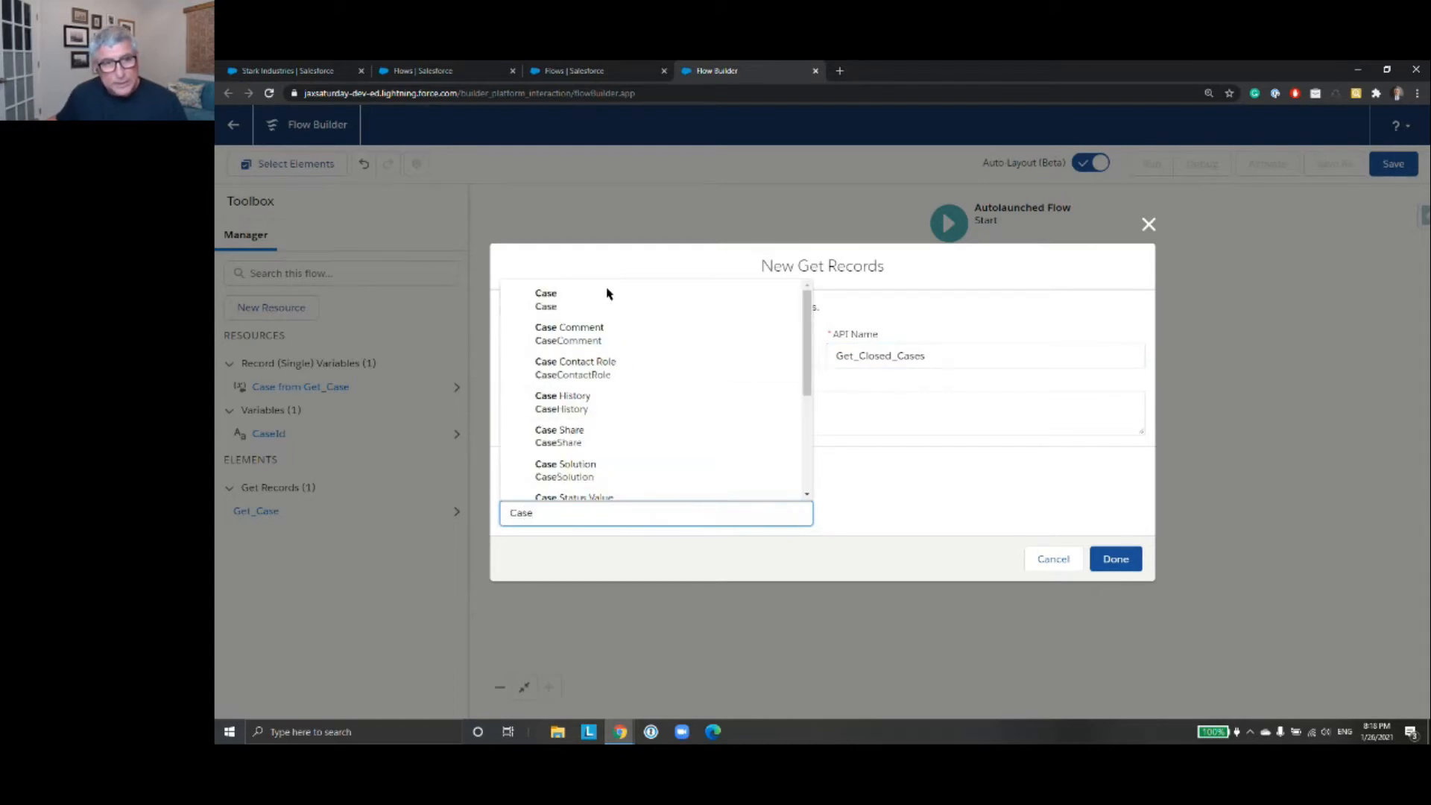
{"action": "left_click", "coordinate": [607, 293]}
- Filter the Get Closed Cases records on AccountId equals the Account ID of the case from Get_Case
{"action": "scroll", "coordinate": [802, 489], "scroll_direction": "down", "scroll_amount": 3}
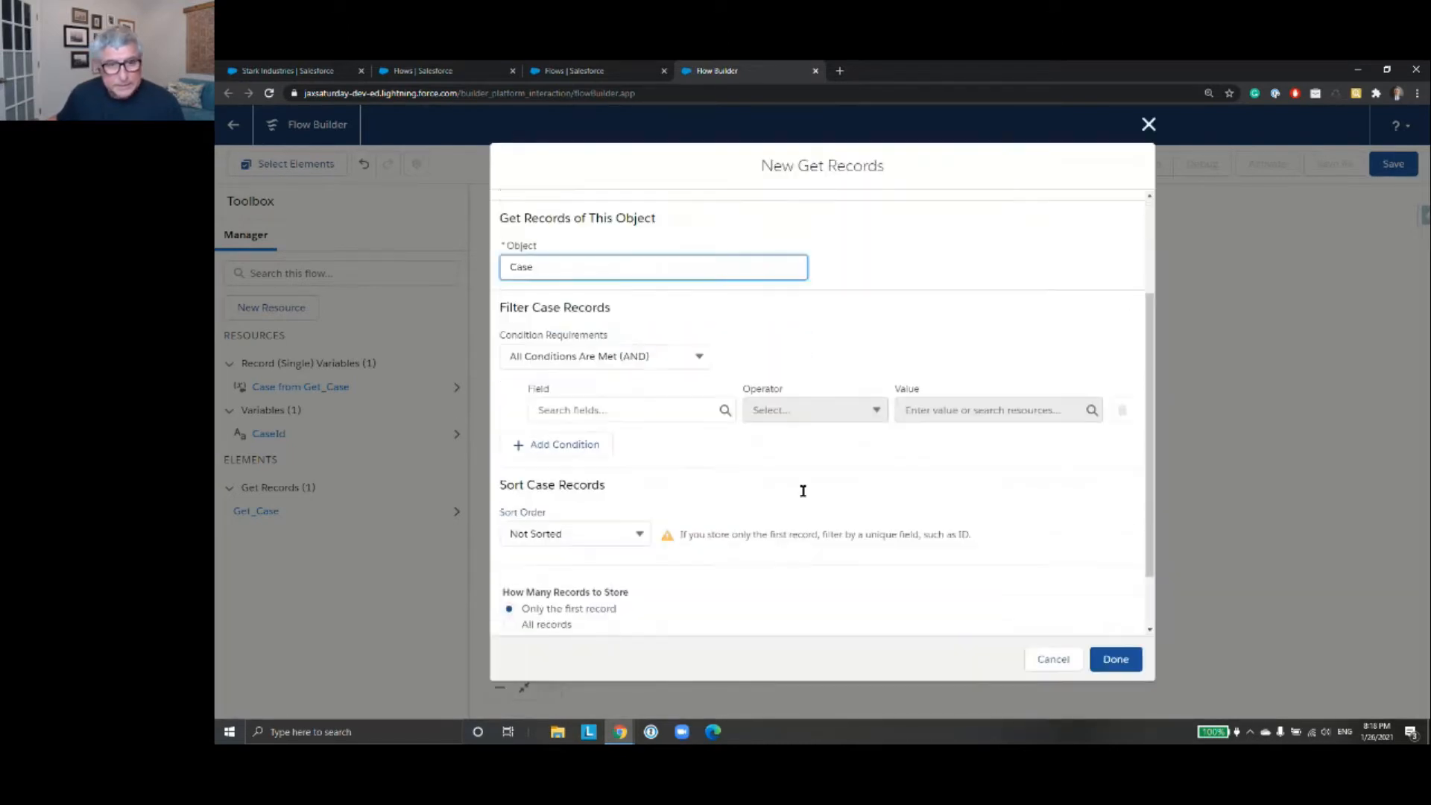
{"action": "left_click", "coordinate": [602, 365]}
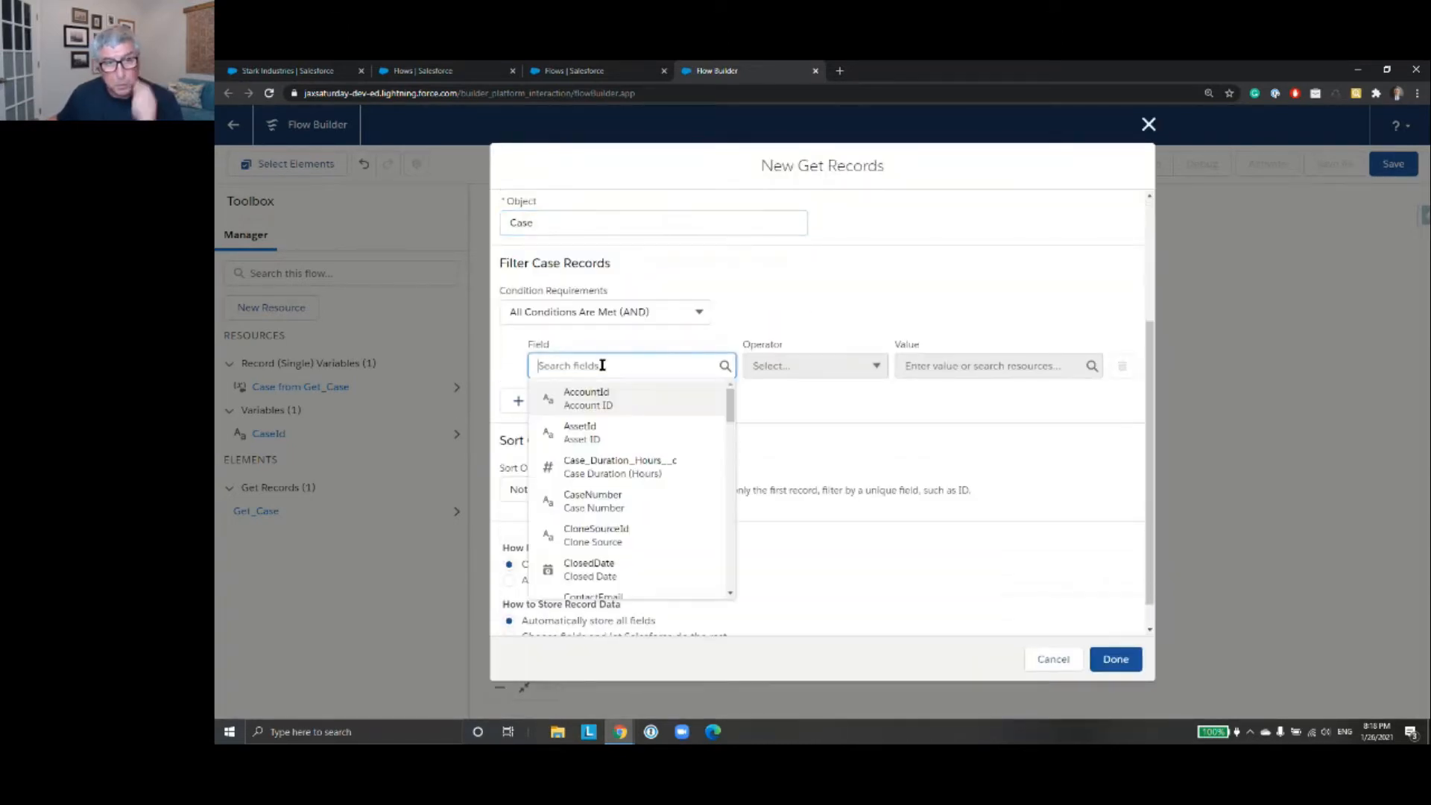
{"action": "left_click", "coordinate": [616, 401]}
{"action": "left_click", "coordinate": [924, 368]}
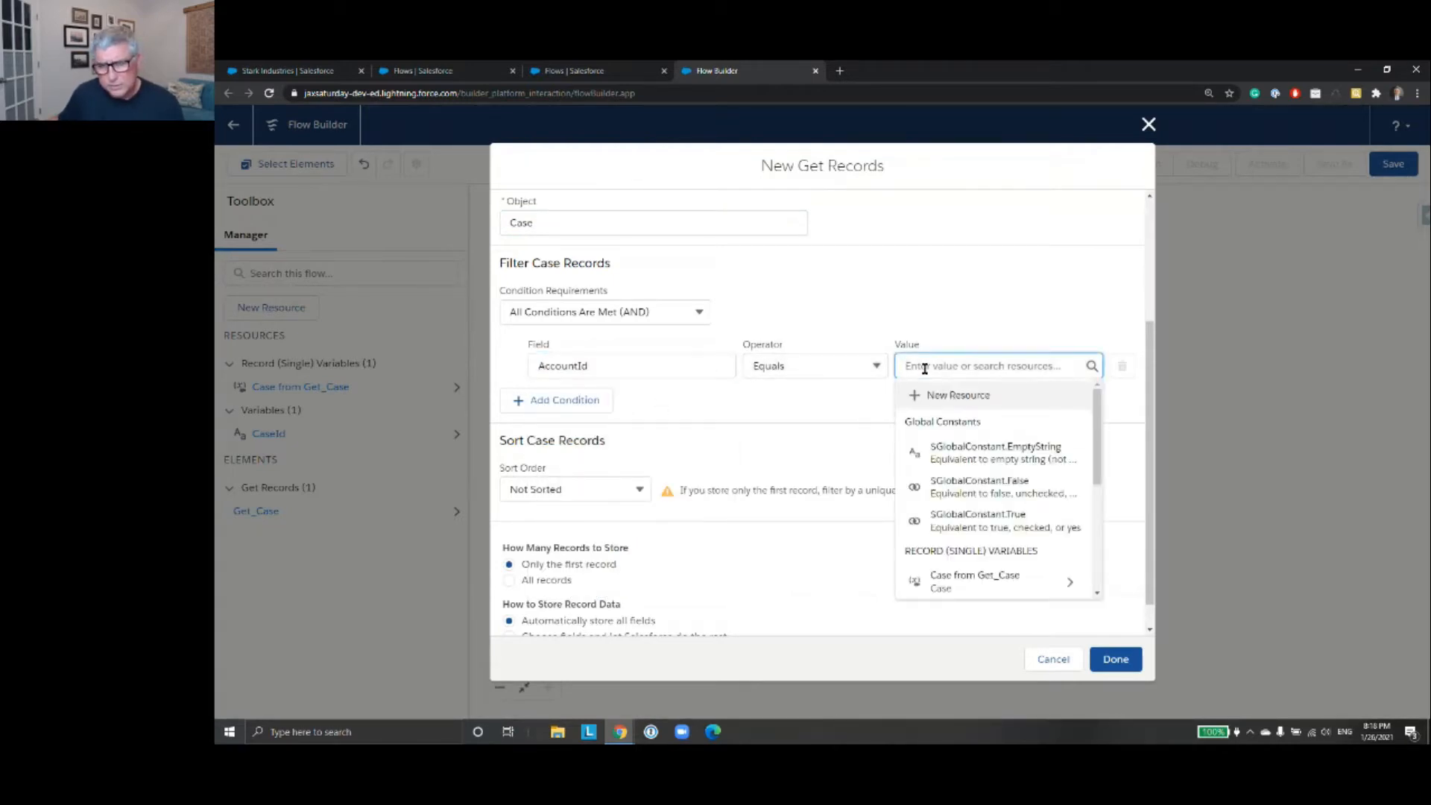
{"action": "type", "text": "get"}
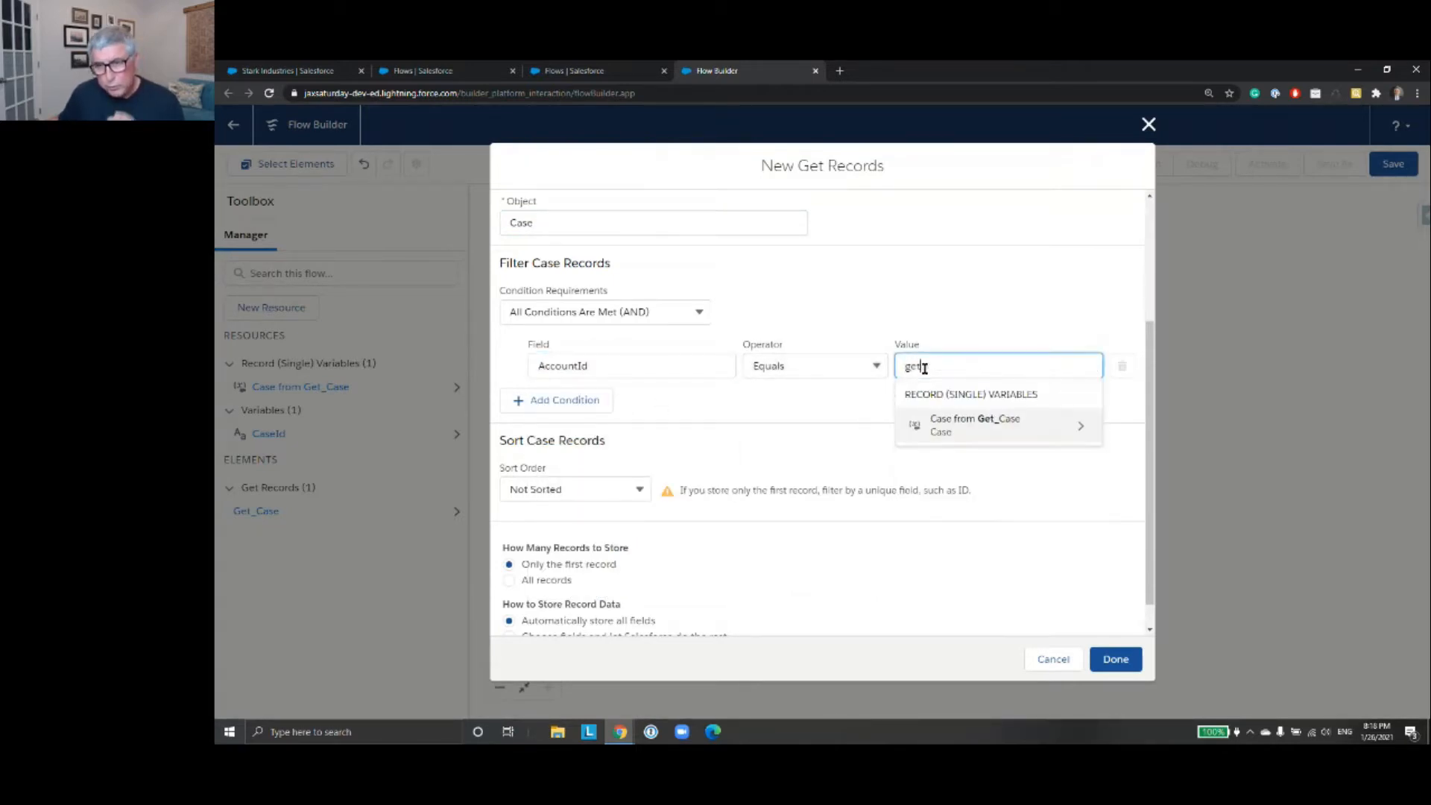
{"action": "left_click", "coordinate": [1056, 431]}
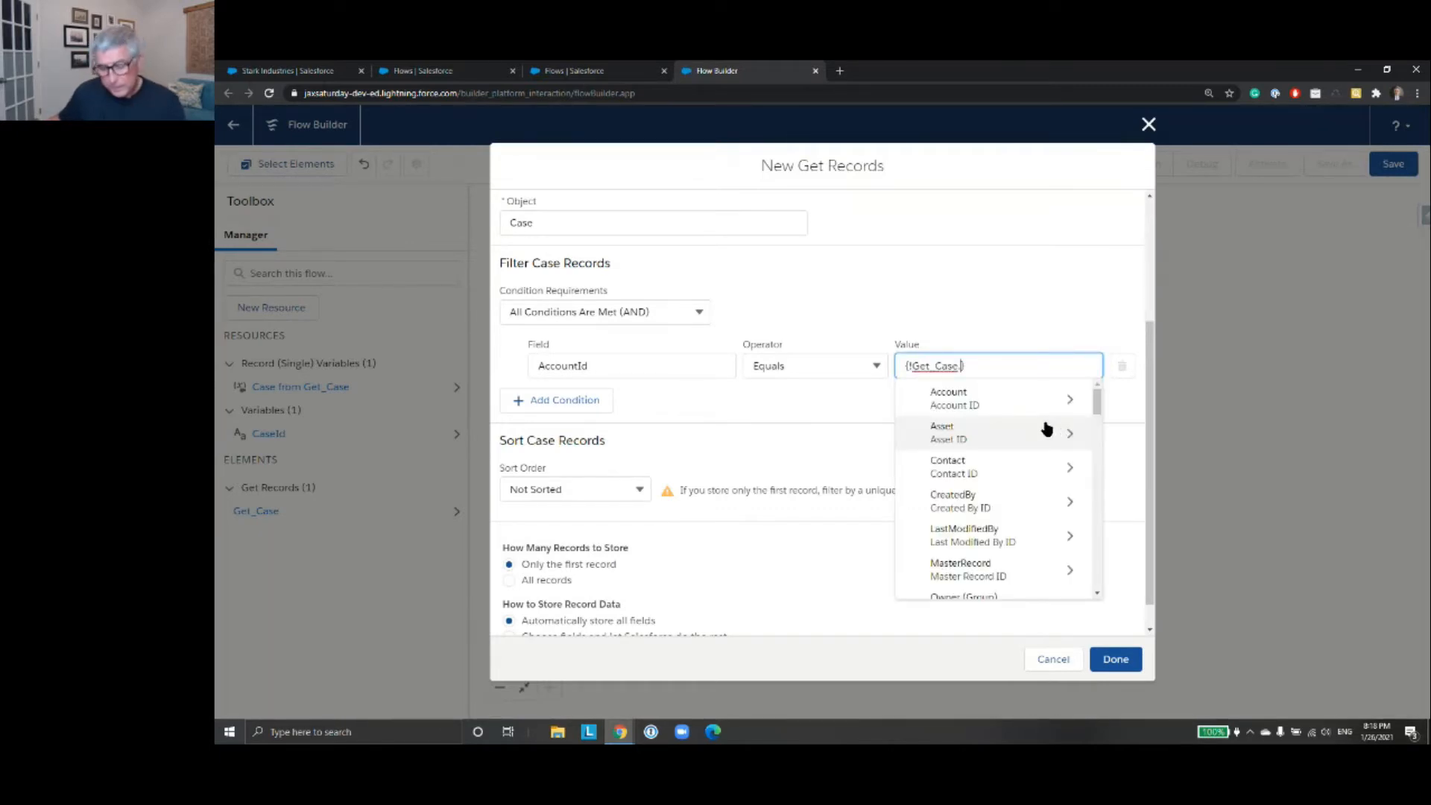
{"action": "type", "text": "Accoun"}
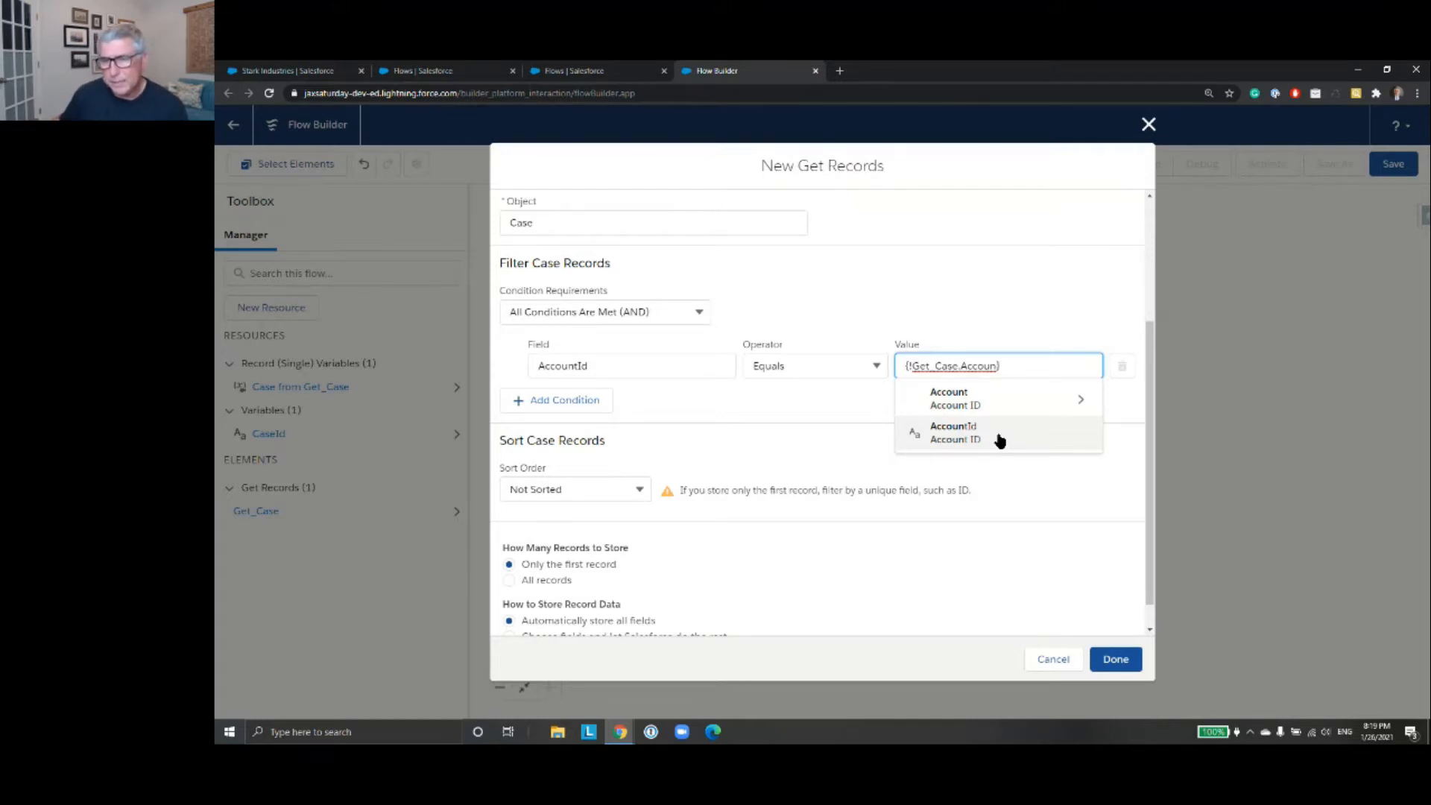
{"action": "left_click", "coordinate": [969, 443]}
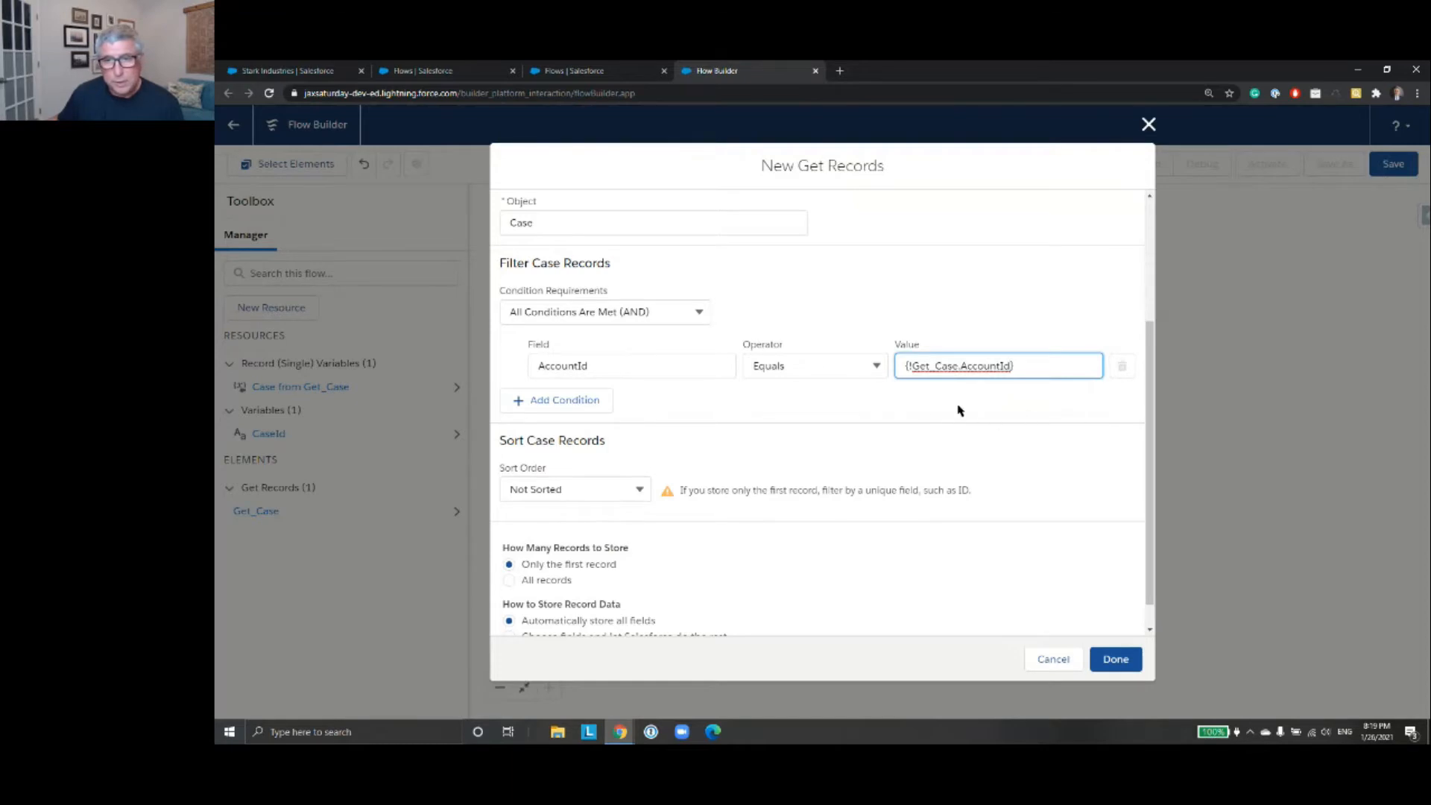
- Add a second filter condition requiring the case Status to equal Closed
{"action": "scroll", "coordinate": [960, 410], "scroll_direction": "down", "scroll_amount": 1}
{"action": "left_click", "coordinate": [574, 378]}
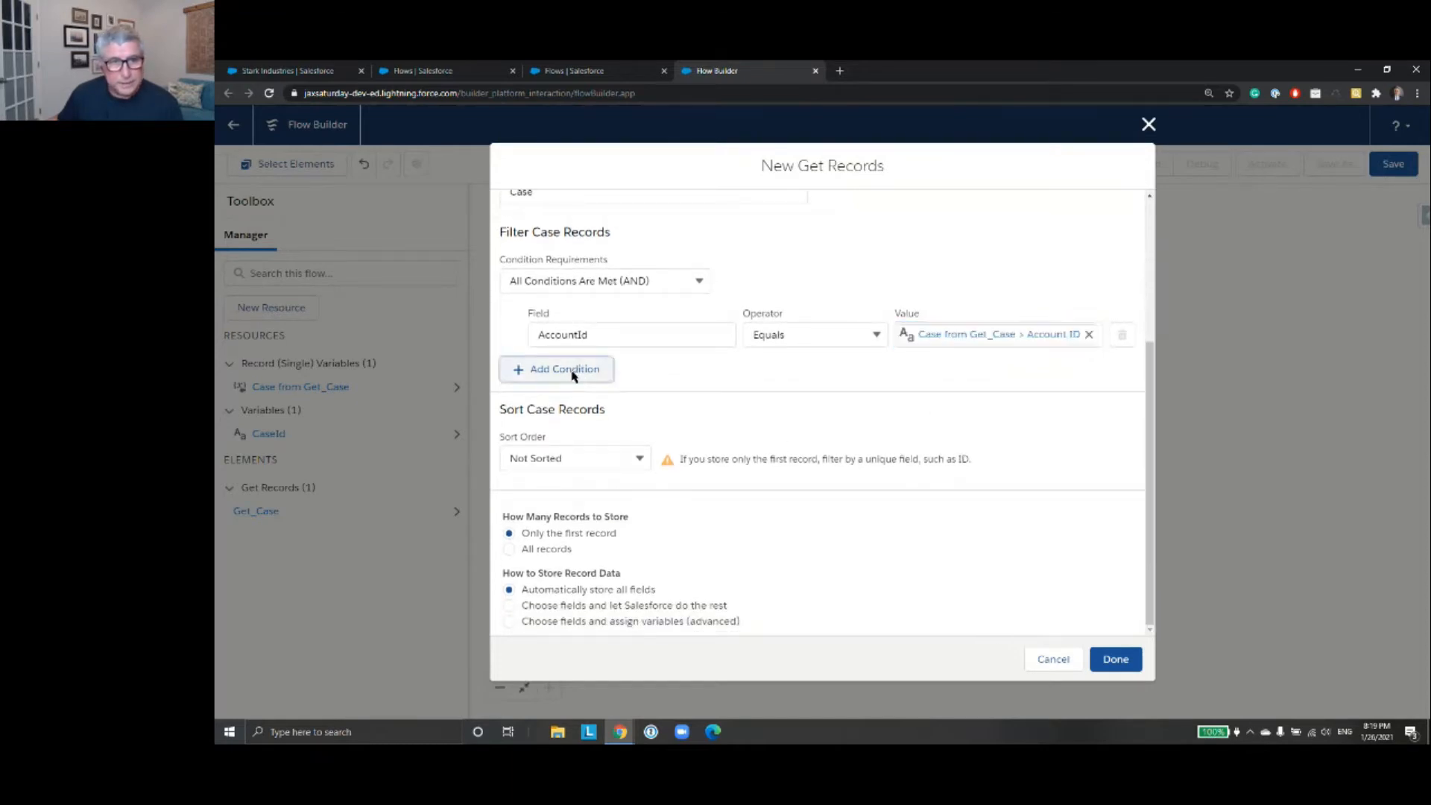
{"action": "left_click", "coordinate": [595, 383]}
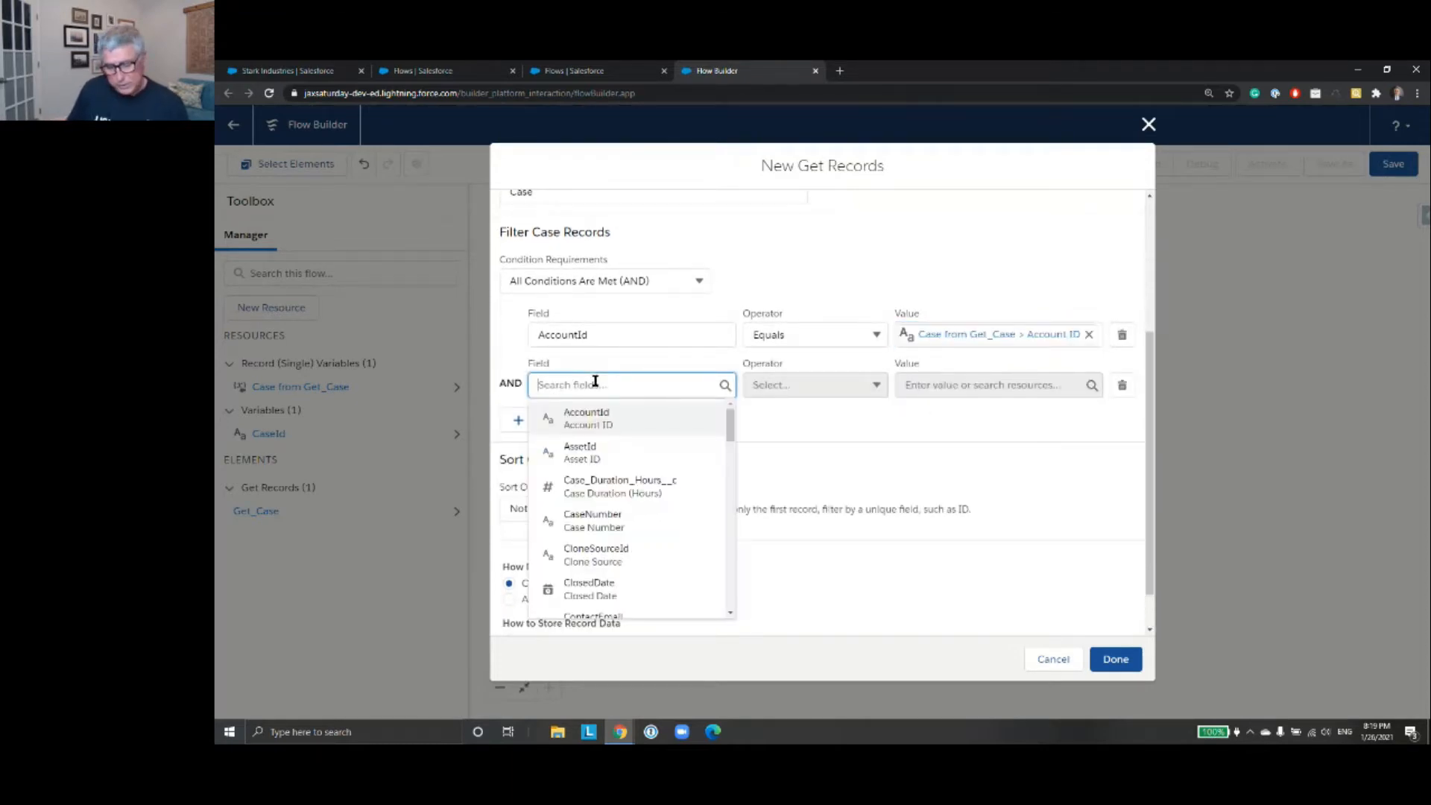
{"action": "type", "text": "Sta"}
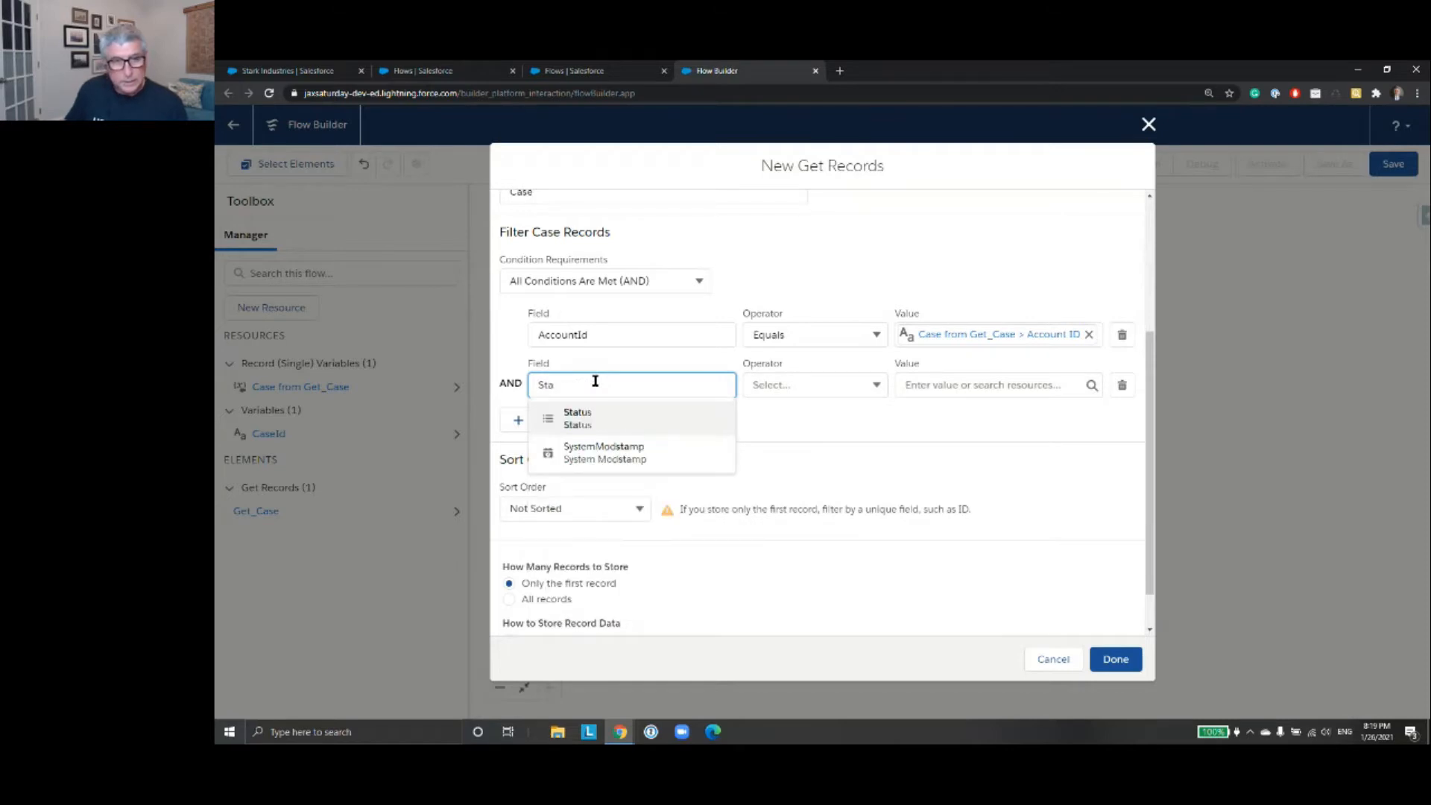
{"action": "left_click", "coordinate": [595, 419]}
{"action": "left_click", "coordinate": [922, 387]}
{"action": "left_click", "coordinate": [922, 386]}
{"action": "type", "text": "Closed"}
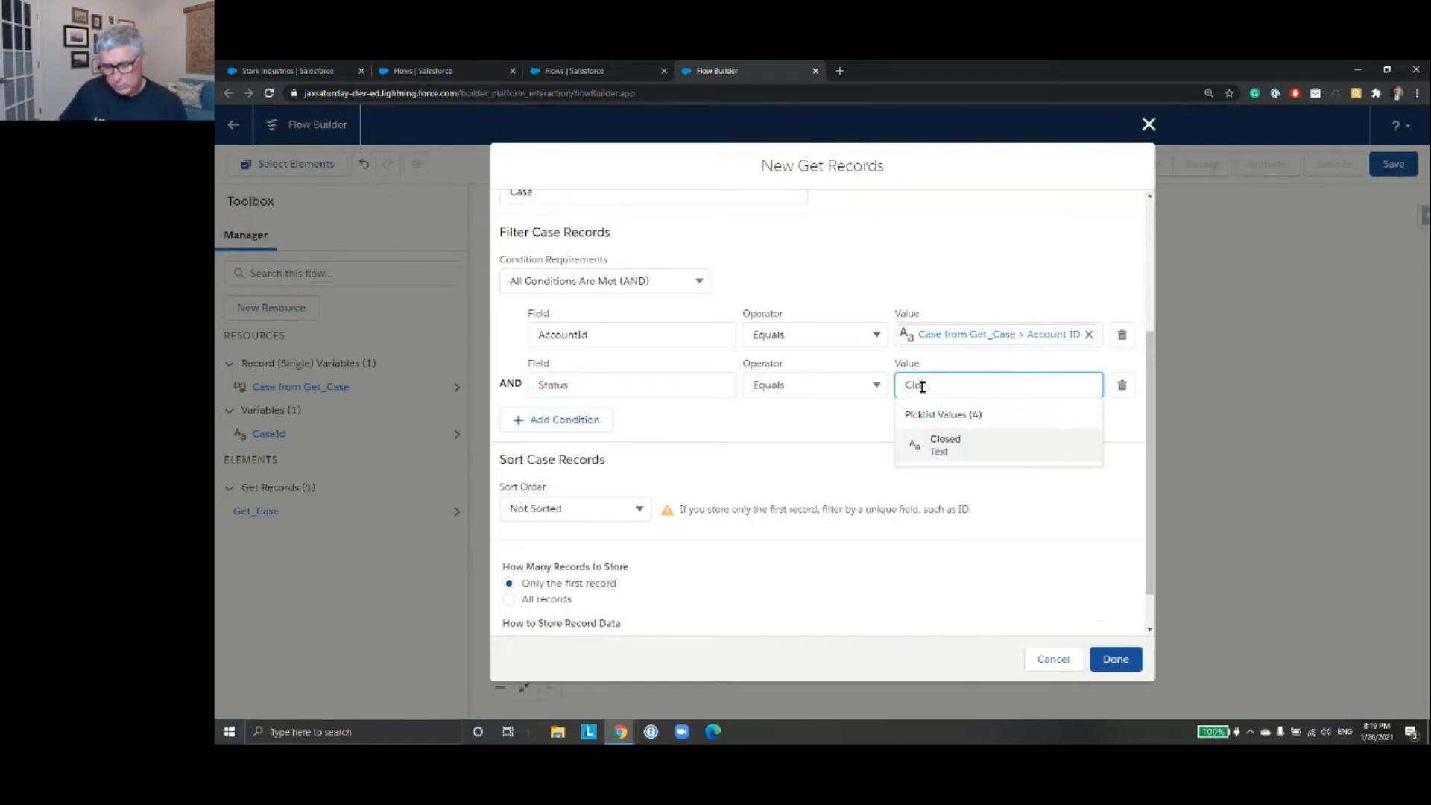
{"action": "left_click", "coordinate": [945, 444]}
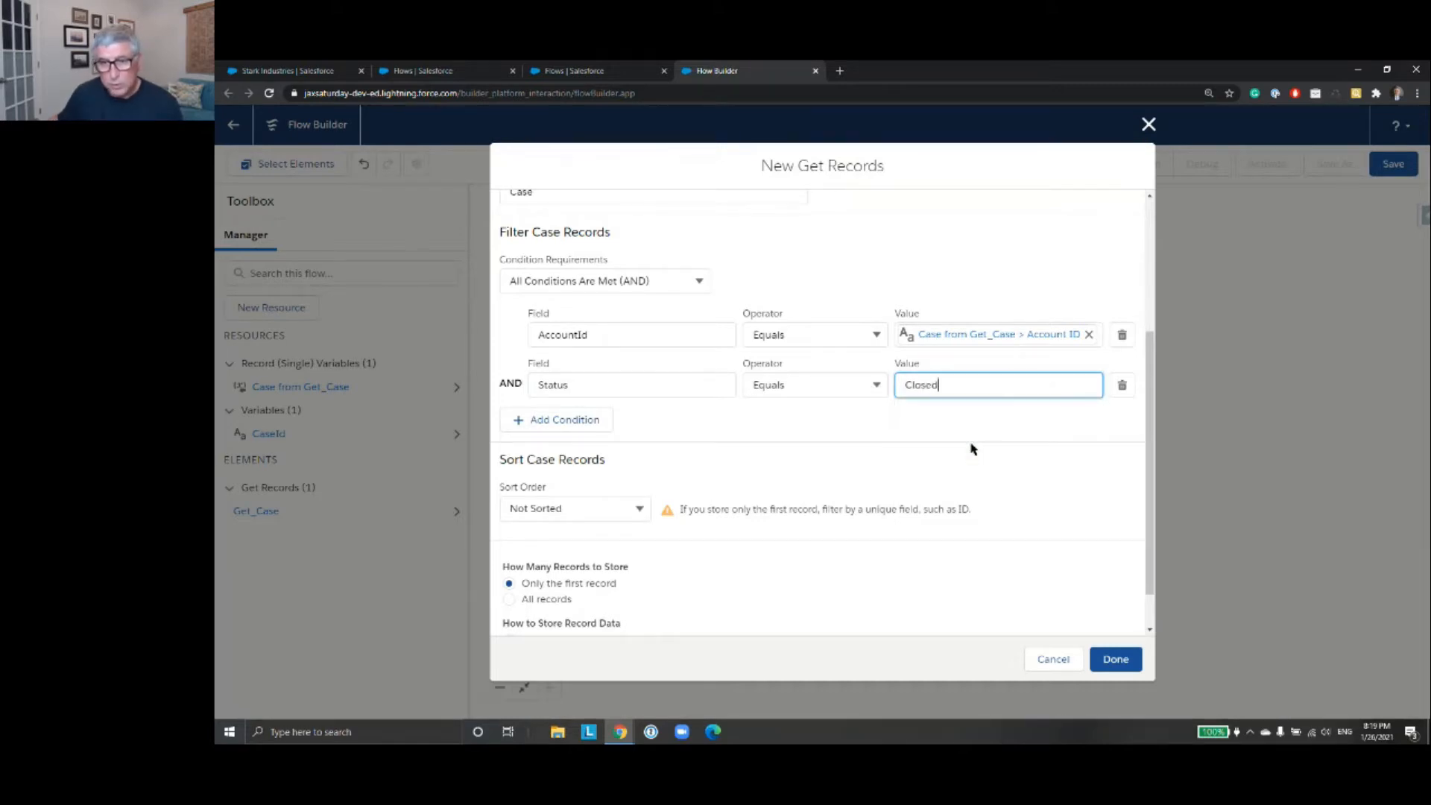
- Sort the closed cases in ascending order by Id and finish the element with all records stored
{"action": "scroll", "coordinate": [740, 437], "scroll_direction": "down", "scroll_amount": 1}
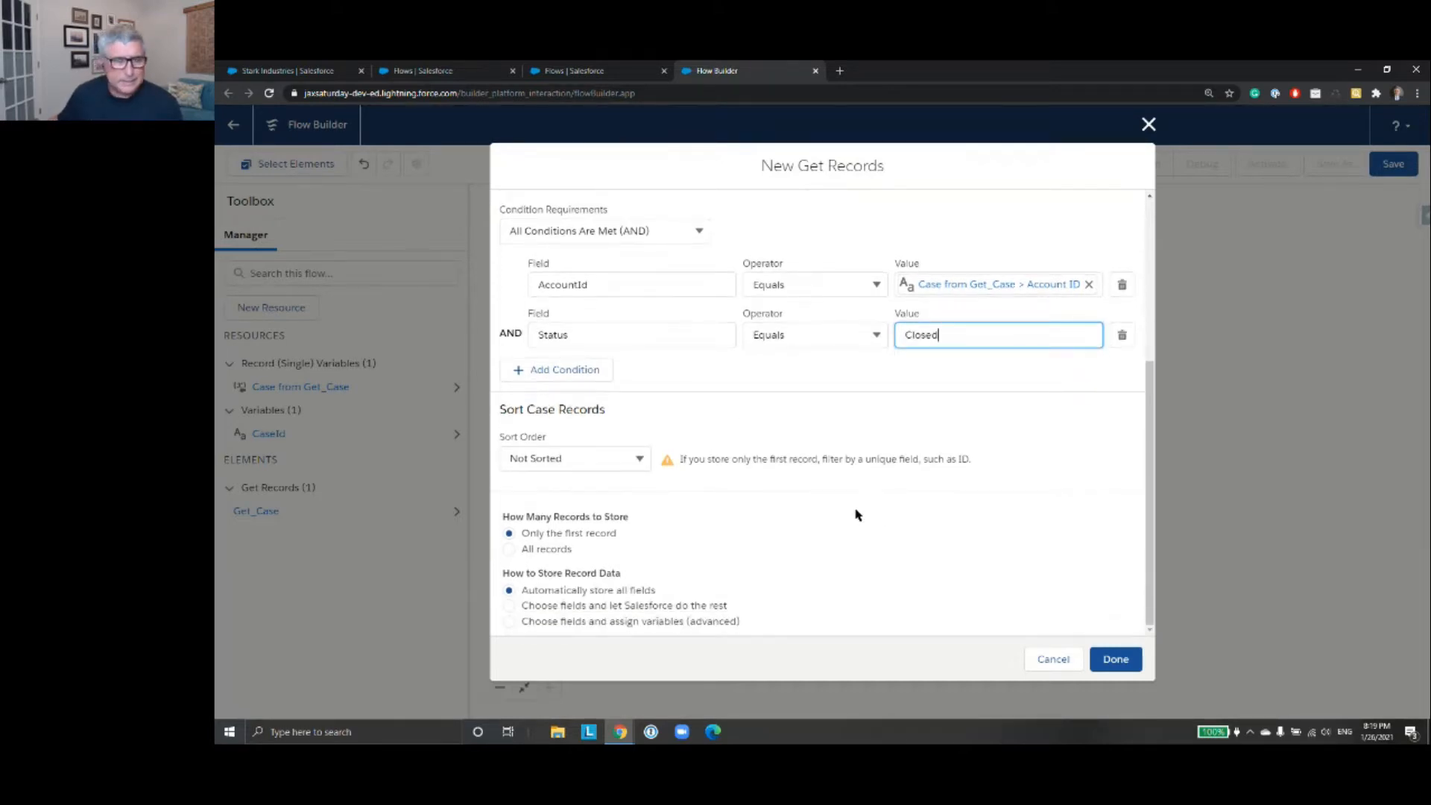
{"action": "left_click", "coordinate": [637, 460]}
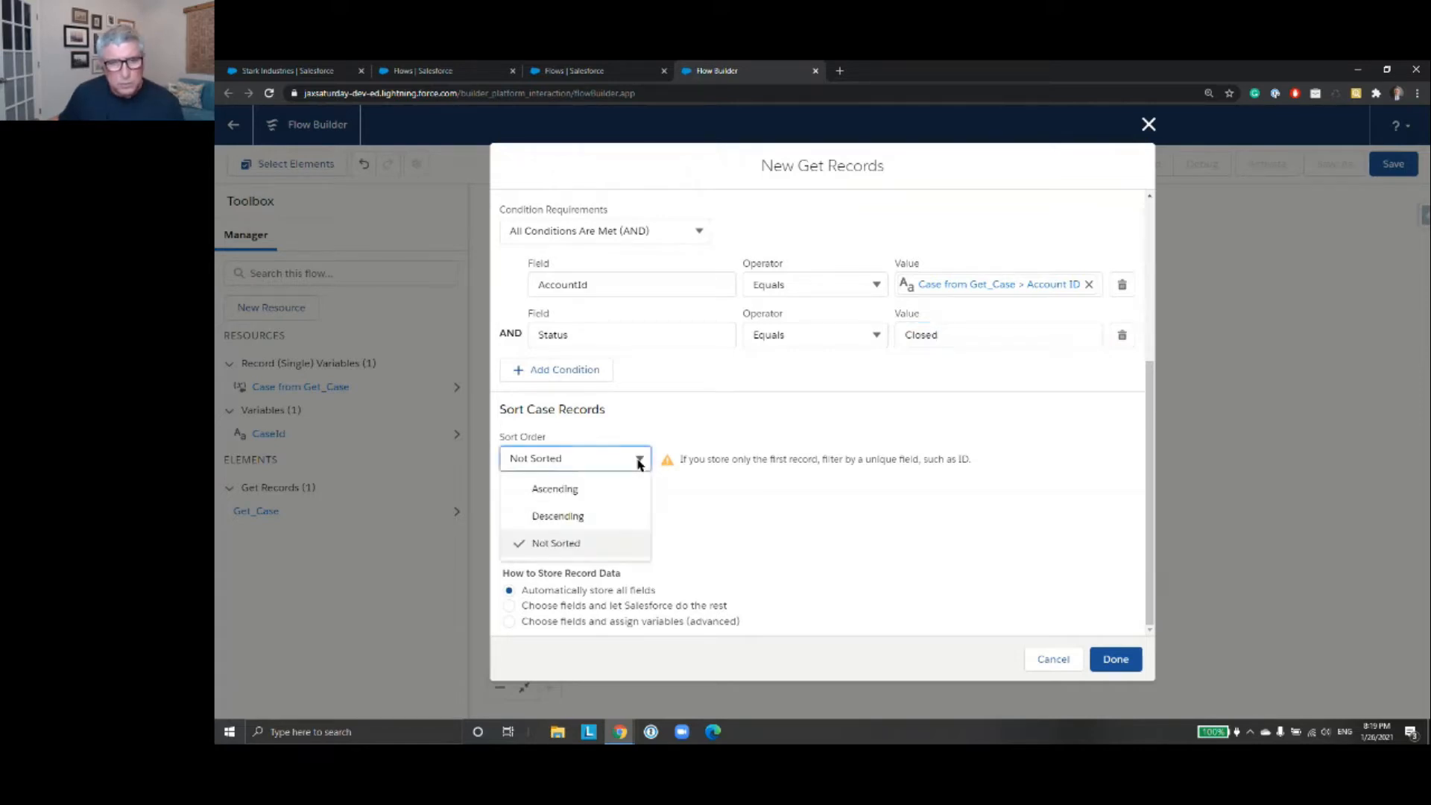
{"action": "left_click", "coordinate": [623, 490]}
{"action": "left_click", "coordinate": [694, 458]}
{"action": "type", "text": "Id"}
{"action": "left_click", "coordinate": [701, 661]}
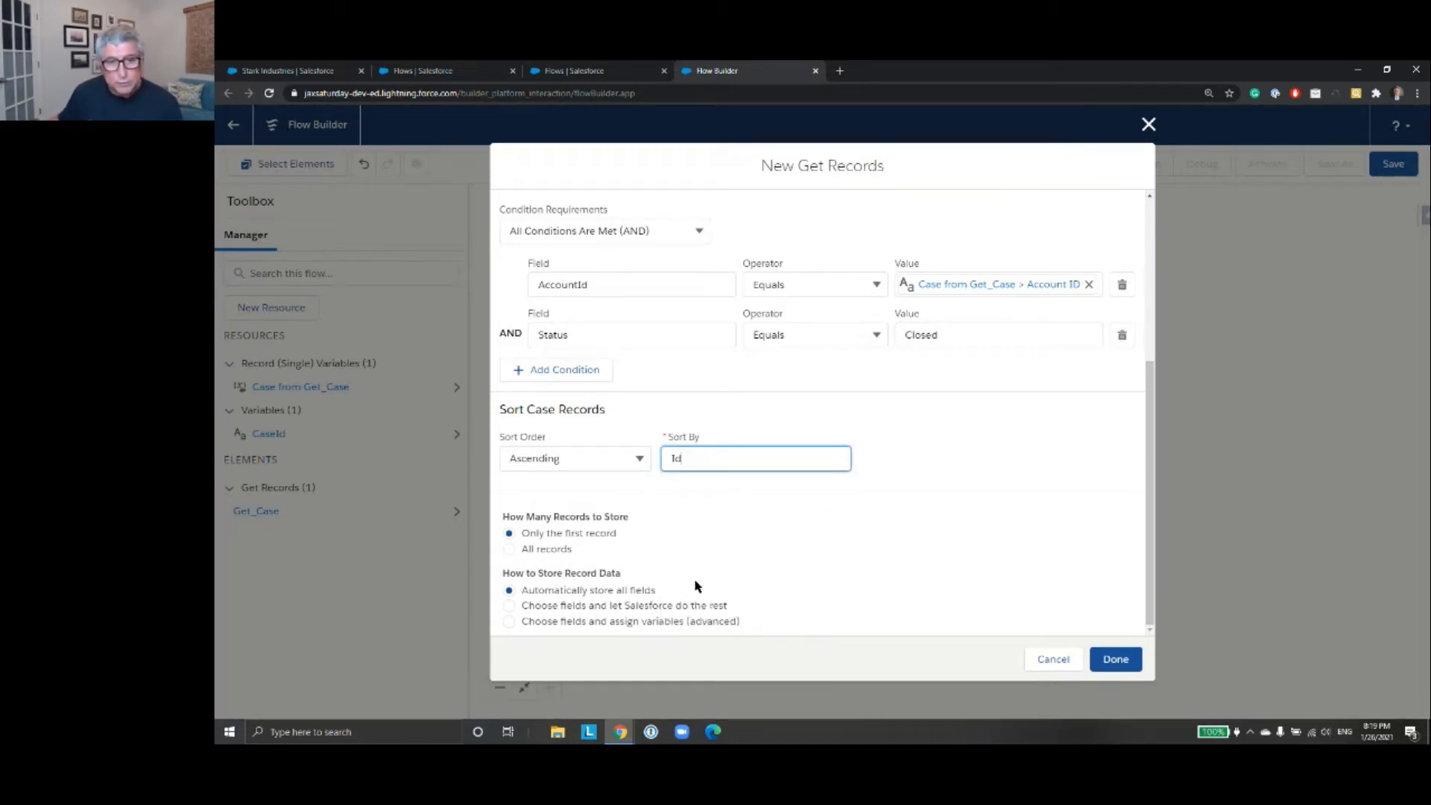
{"action": "left_click", "coordinate": [510, 549]}
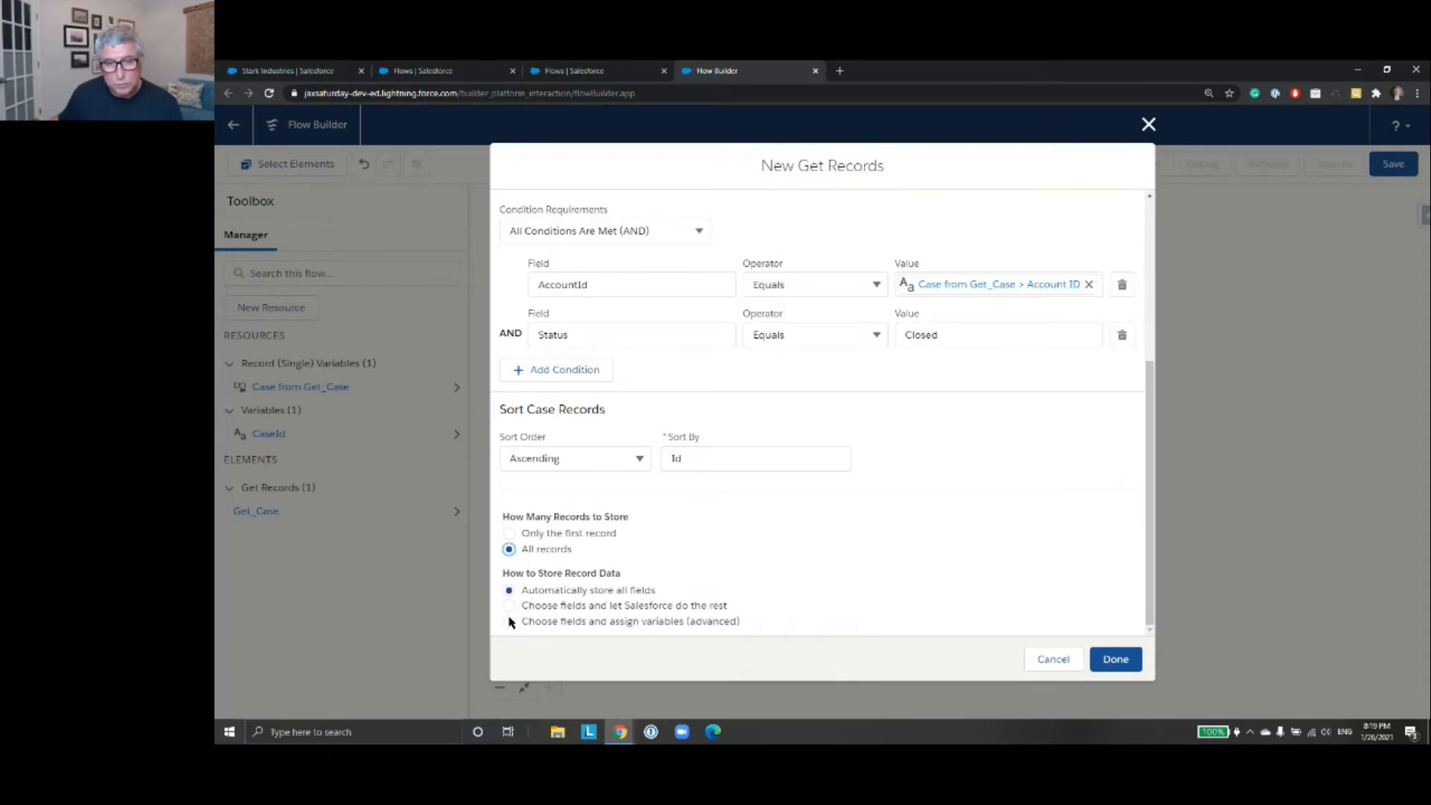
{"action": "left_click", "coordinate": [1123, 673]}
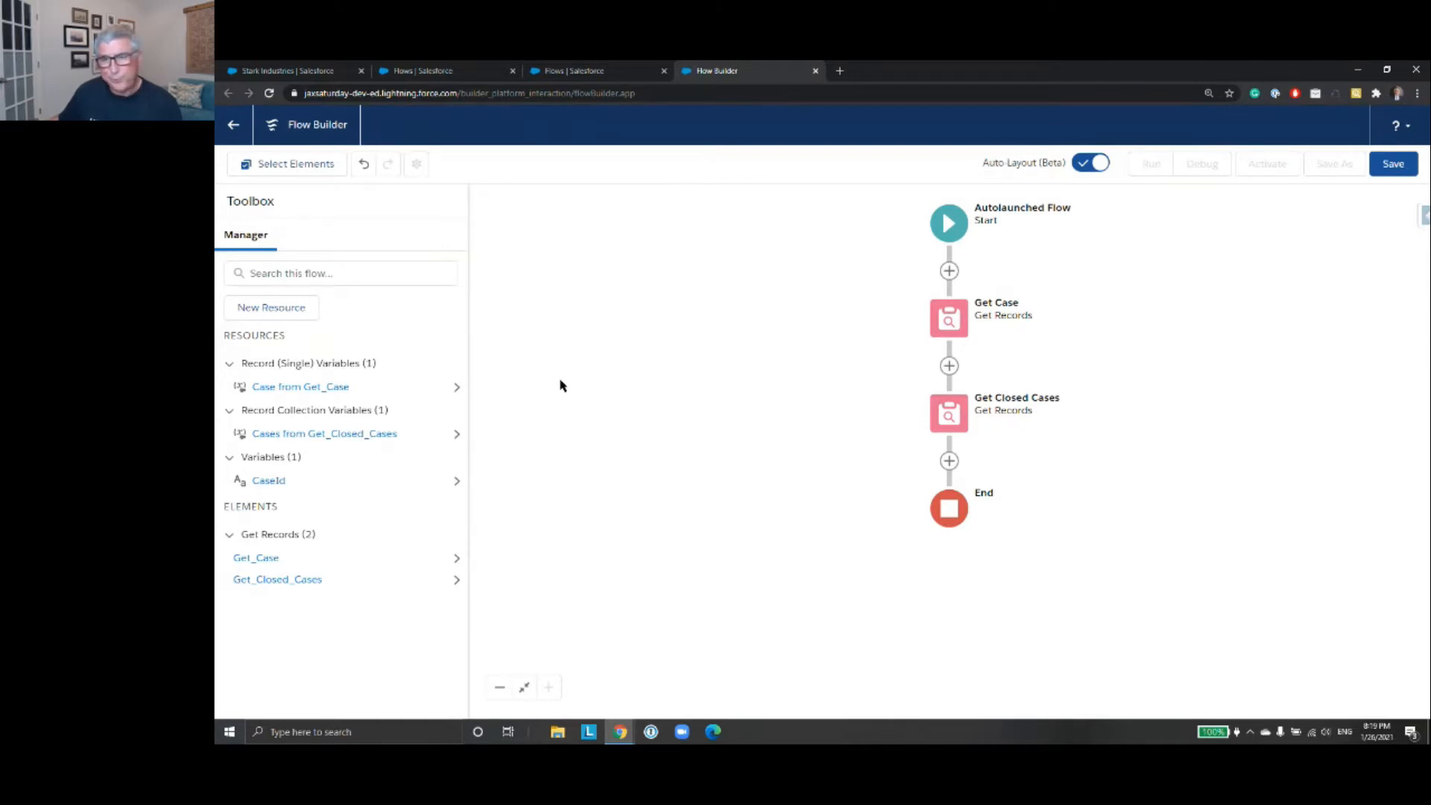
- Add a Loop element after Get Closed Cases with the label "Loop Closed Cases" and API name Loop_Closed_Cases
{"action": "left_click", "coordinate": [949, 461]}
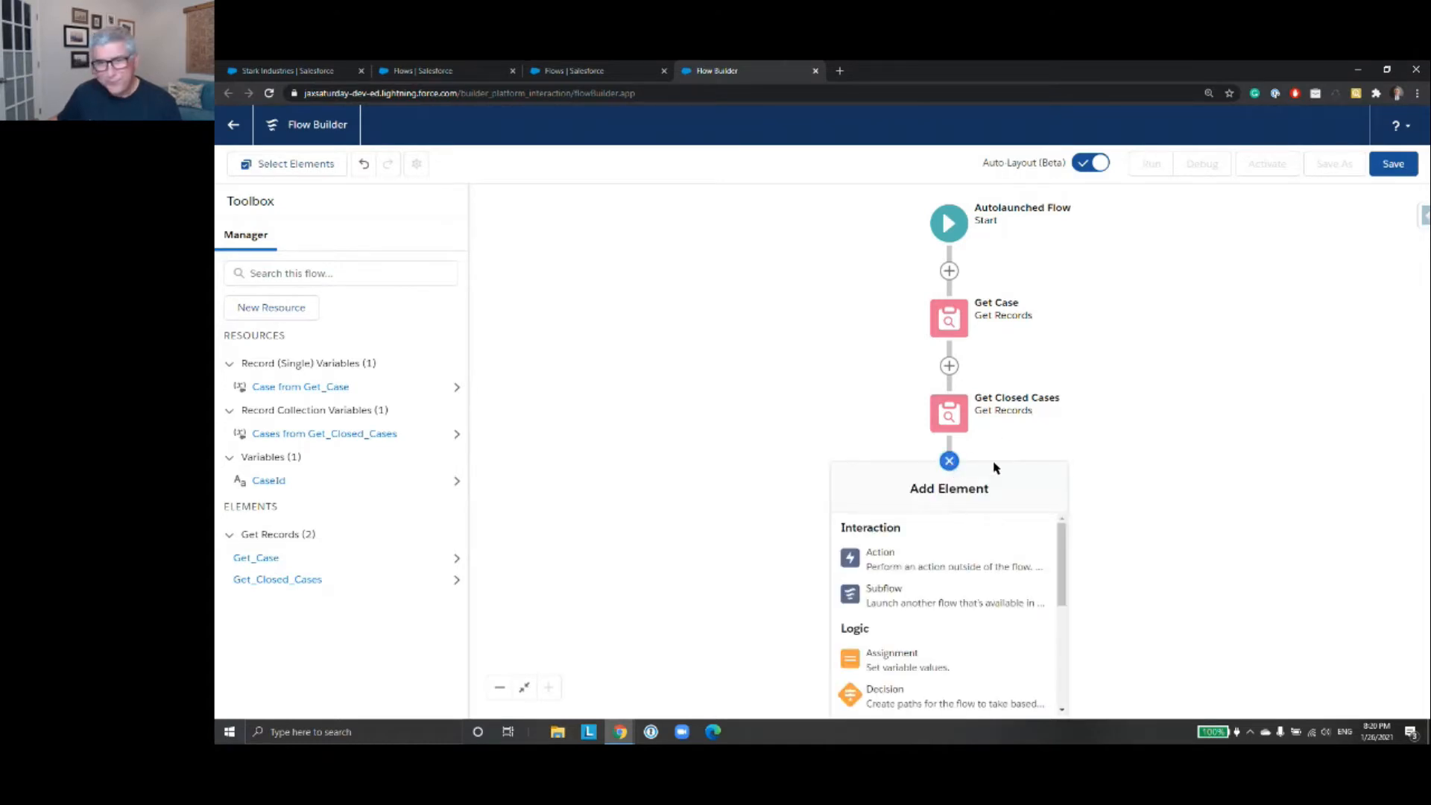
{"action": "scroll", "coordinate": [1062, 588], "scroll_direction": "down", "scroll_amount": 3}
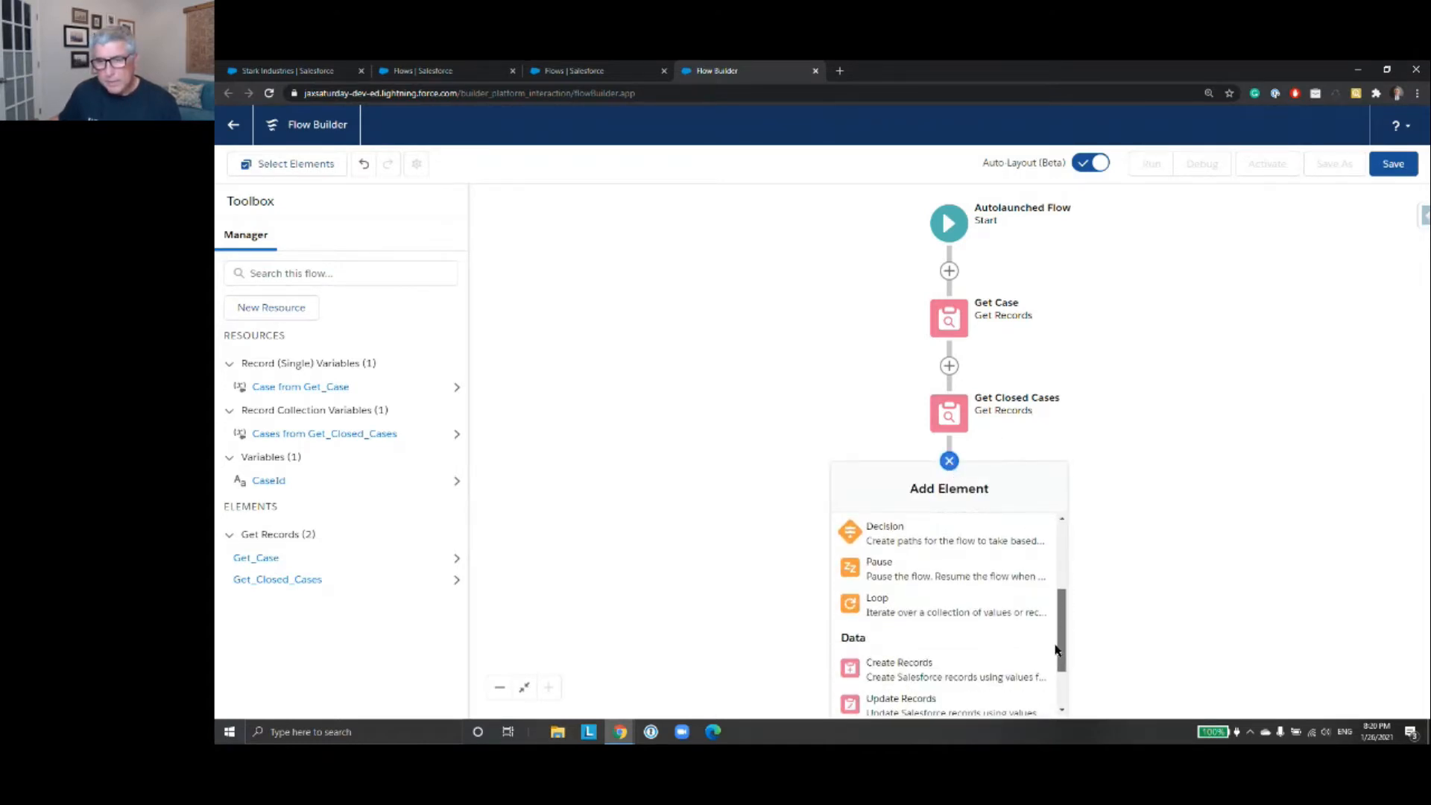
{"action": "left_click", "coordinate": [973, 616]}
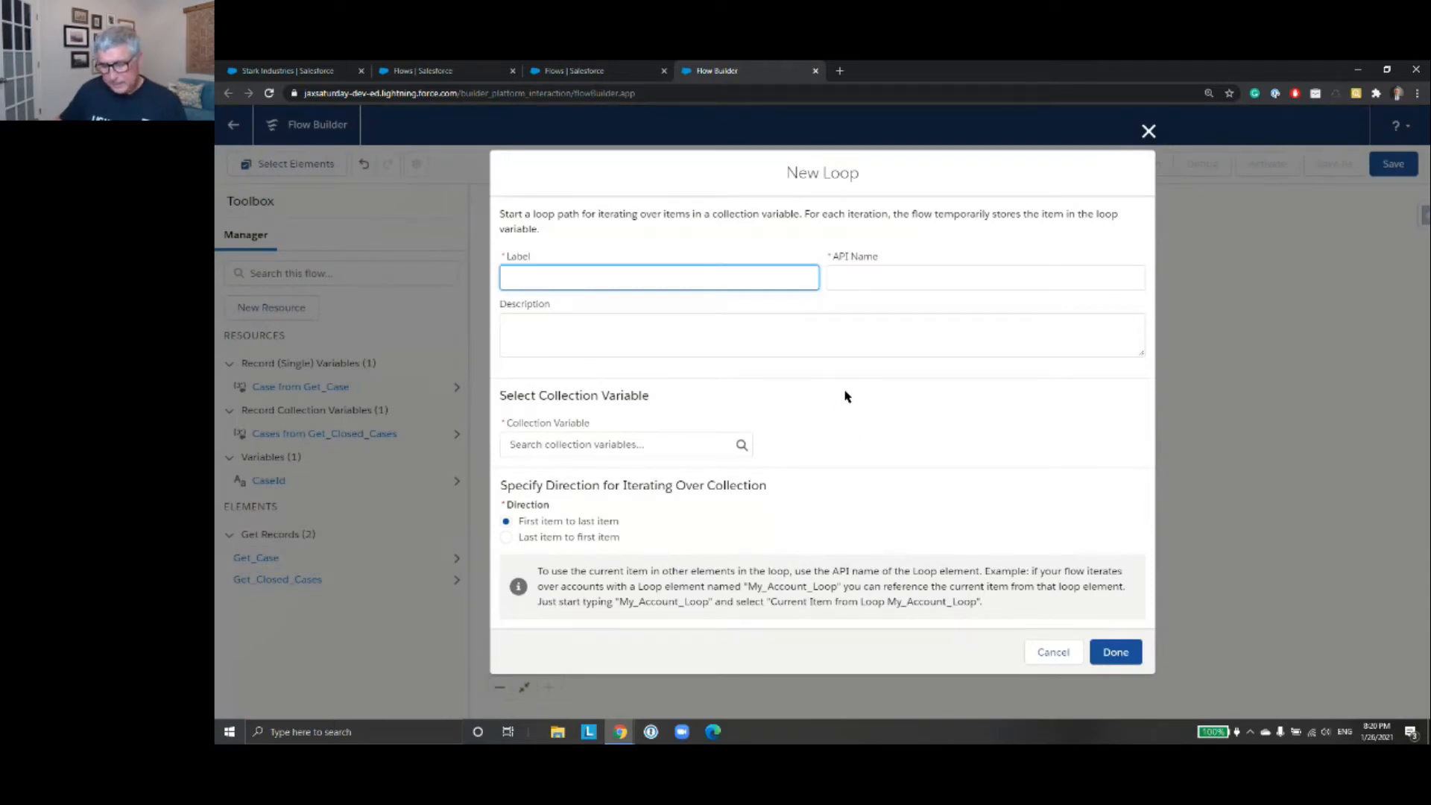
{"action": "type", "text": "Loop "}
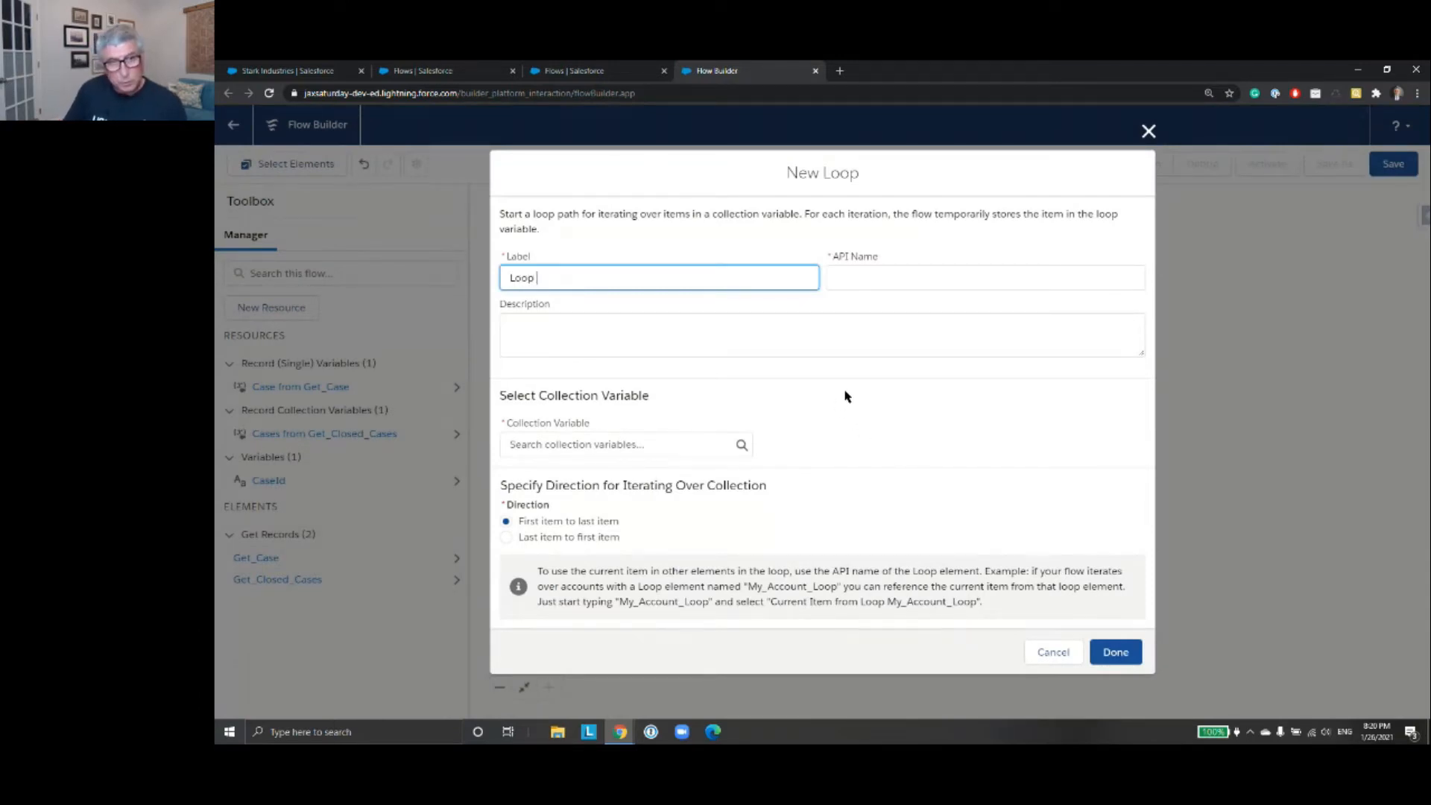
{"action": "type", "text": "Closed Cases"}
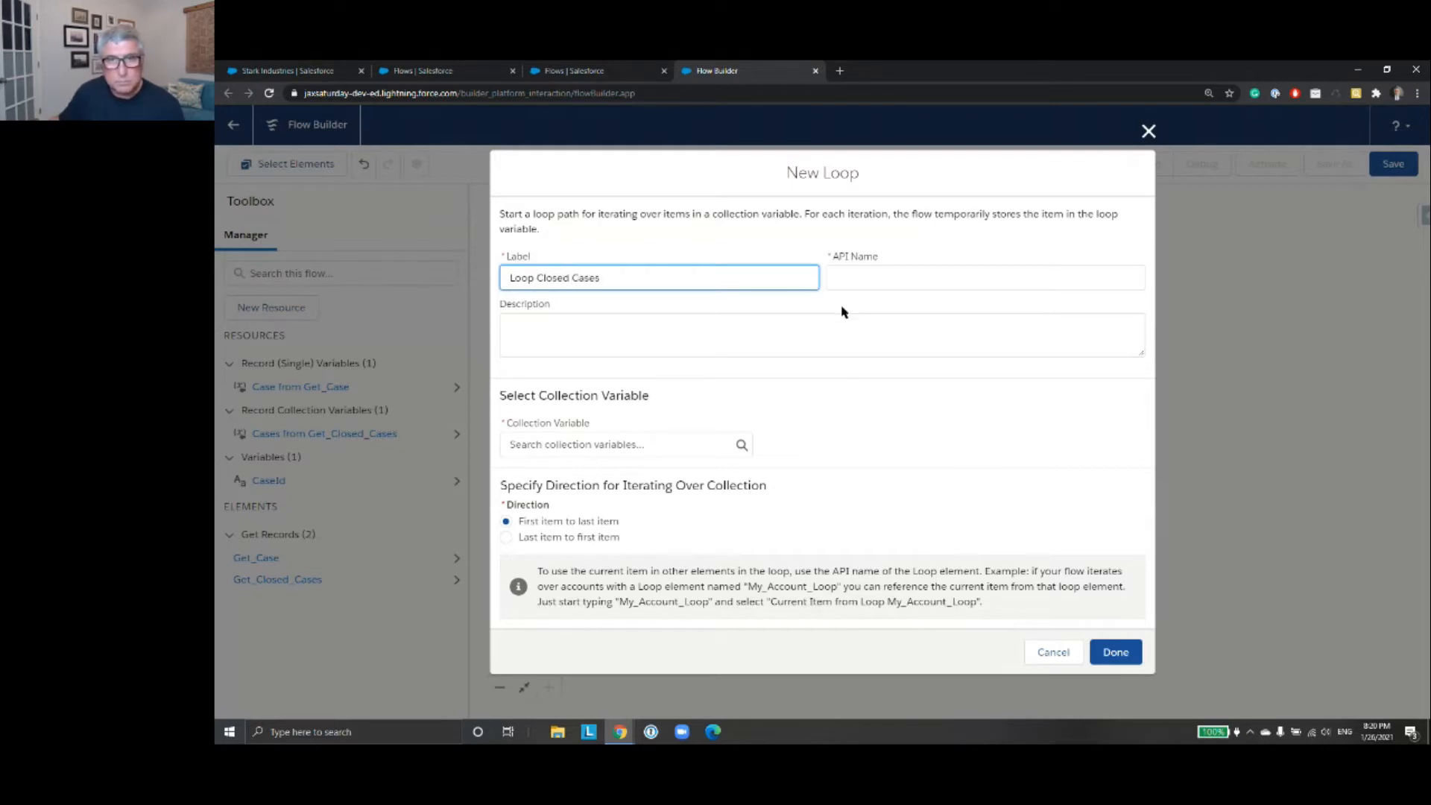
{"action": "left_click", "coordinate": [876, 279]}
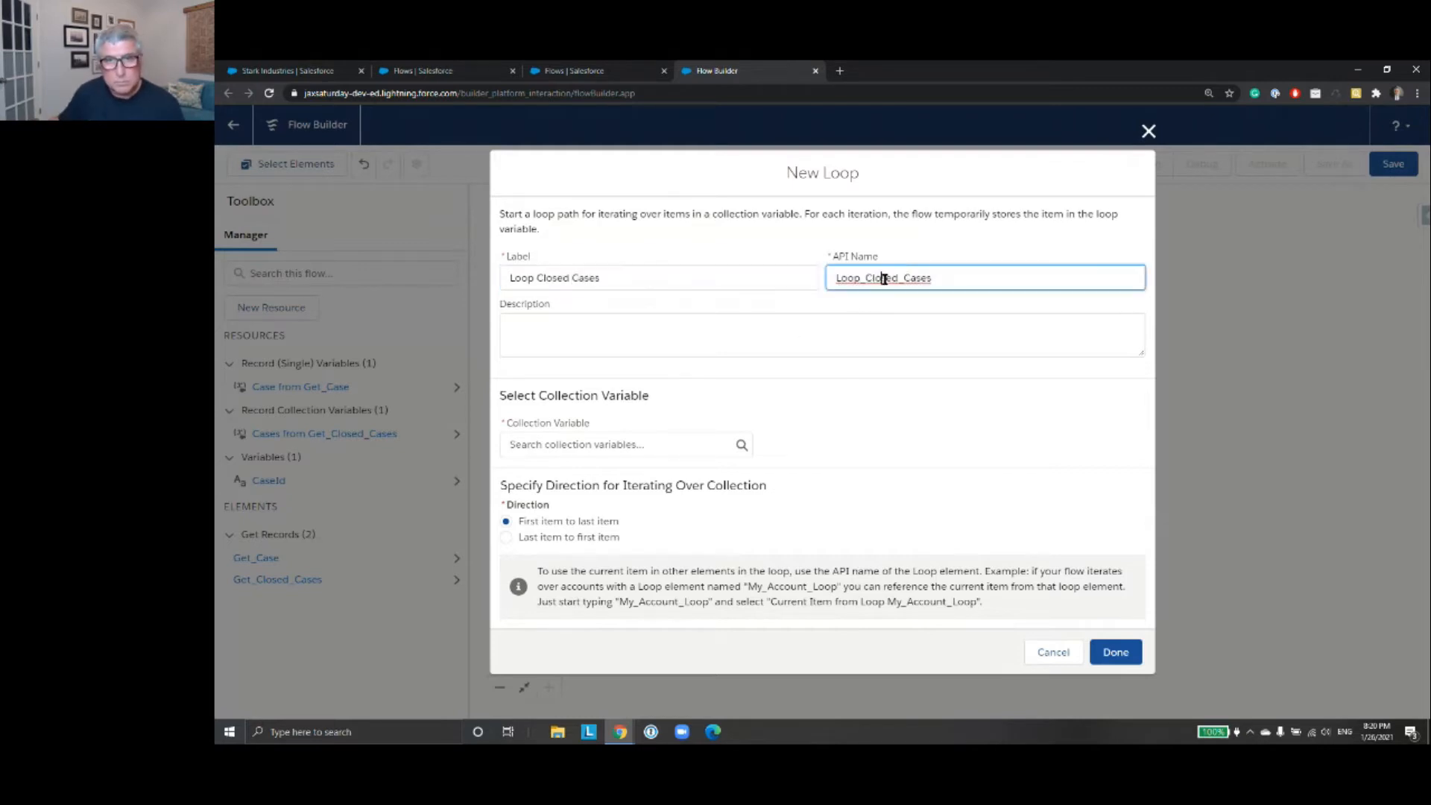
- Set the loop's collection variable to the cases from Get_Closed_Cases and finish the Loop element
{"action": "left_click", "coordinate": [621, 445]}
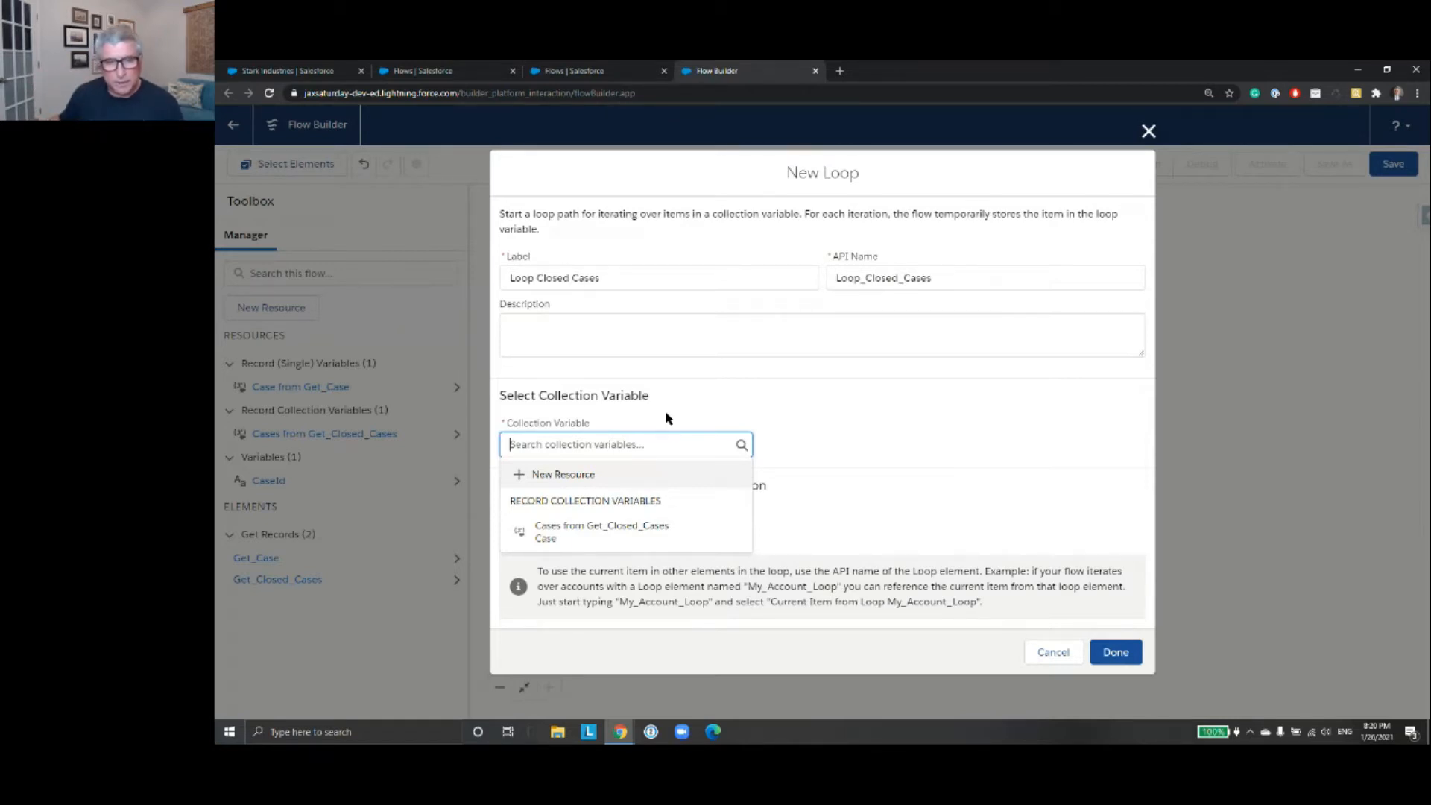
{"action": "left_click", "coordinate": [572, 531]}
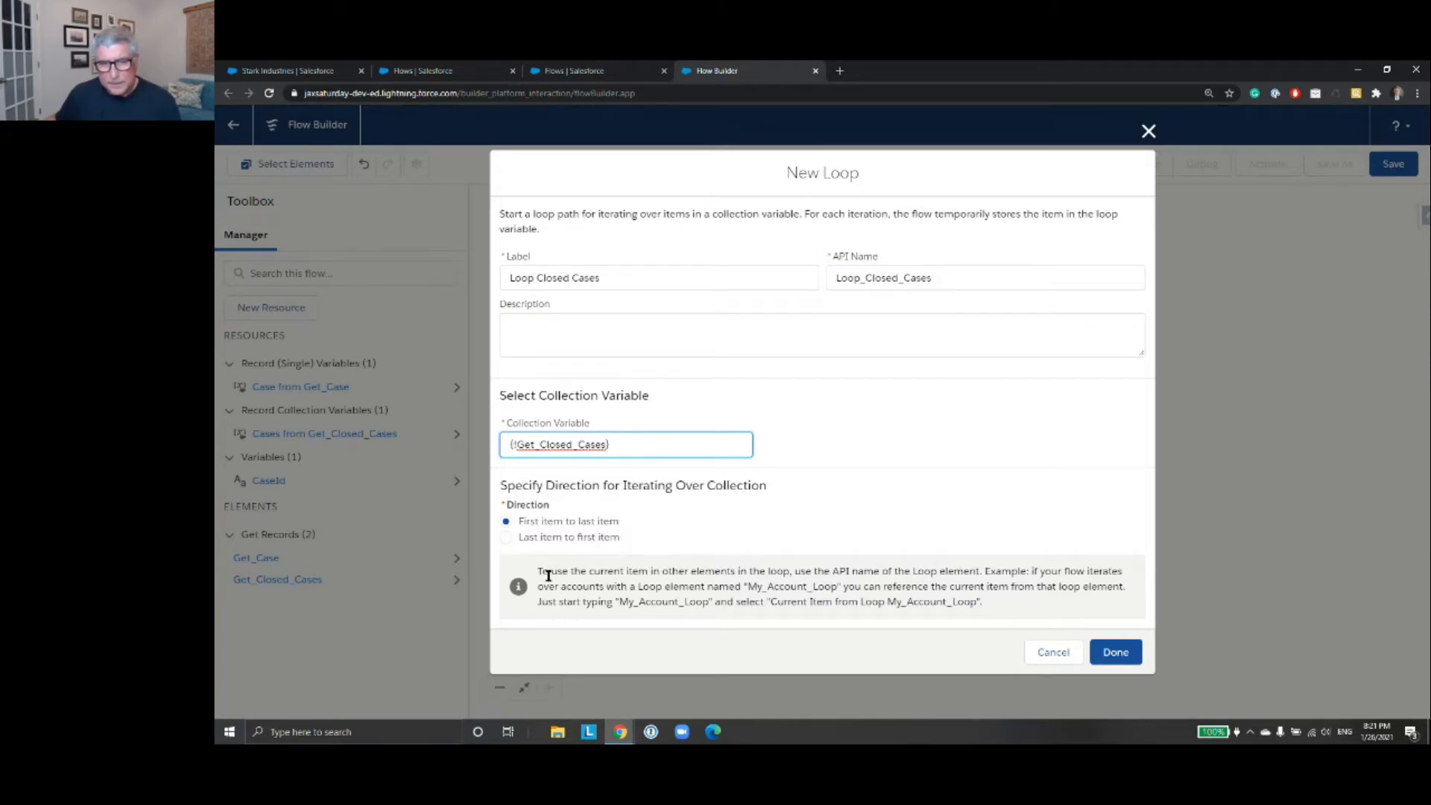
{"action": "left_click_drag", "start_coordinate": [538, 571], "coordinate": [995, 605]}
{"action": "left_click", "coordinate": [996, 604]}
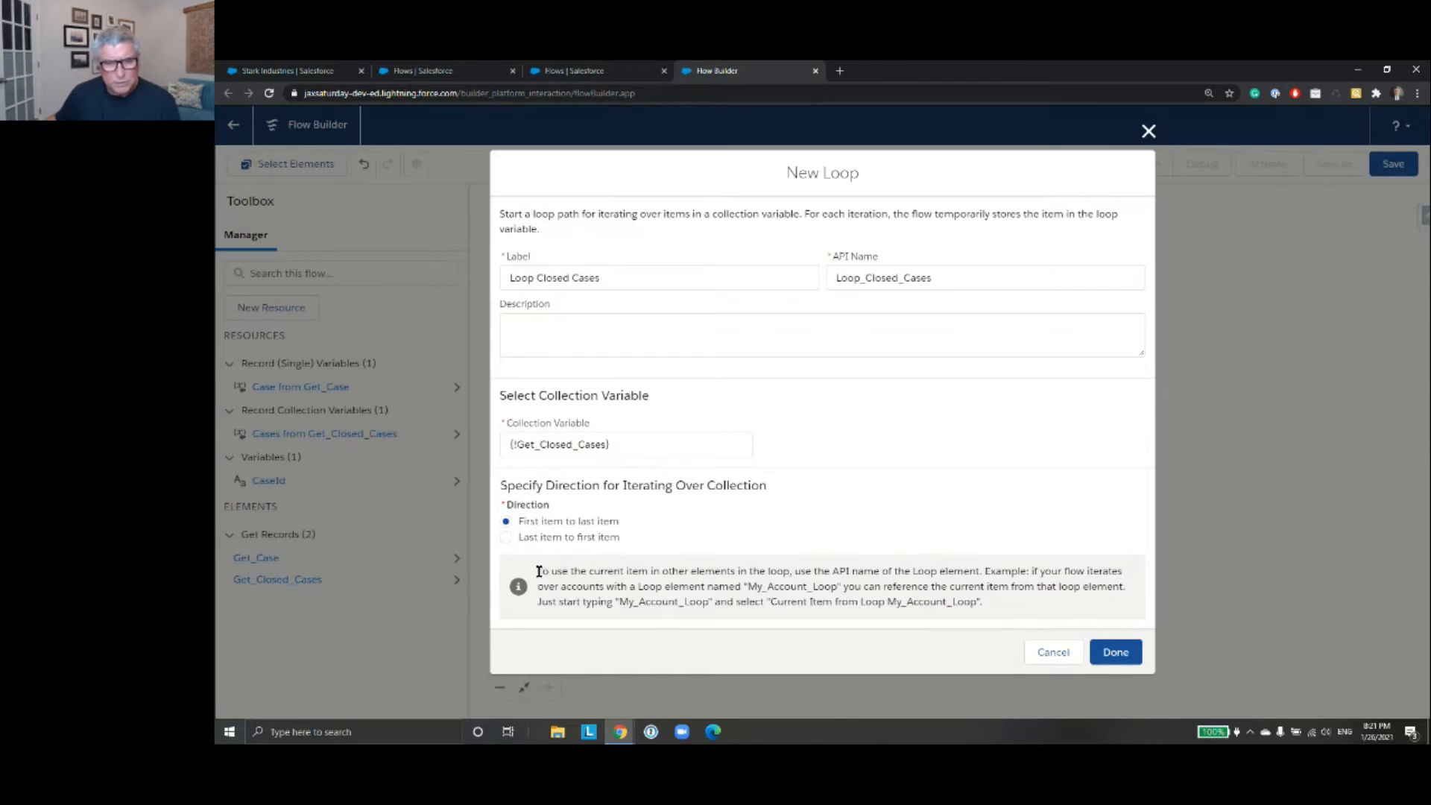
{"action": "left_click_drag", "start_coordinate": [538, 571], "coordinate": [1032, 612]}
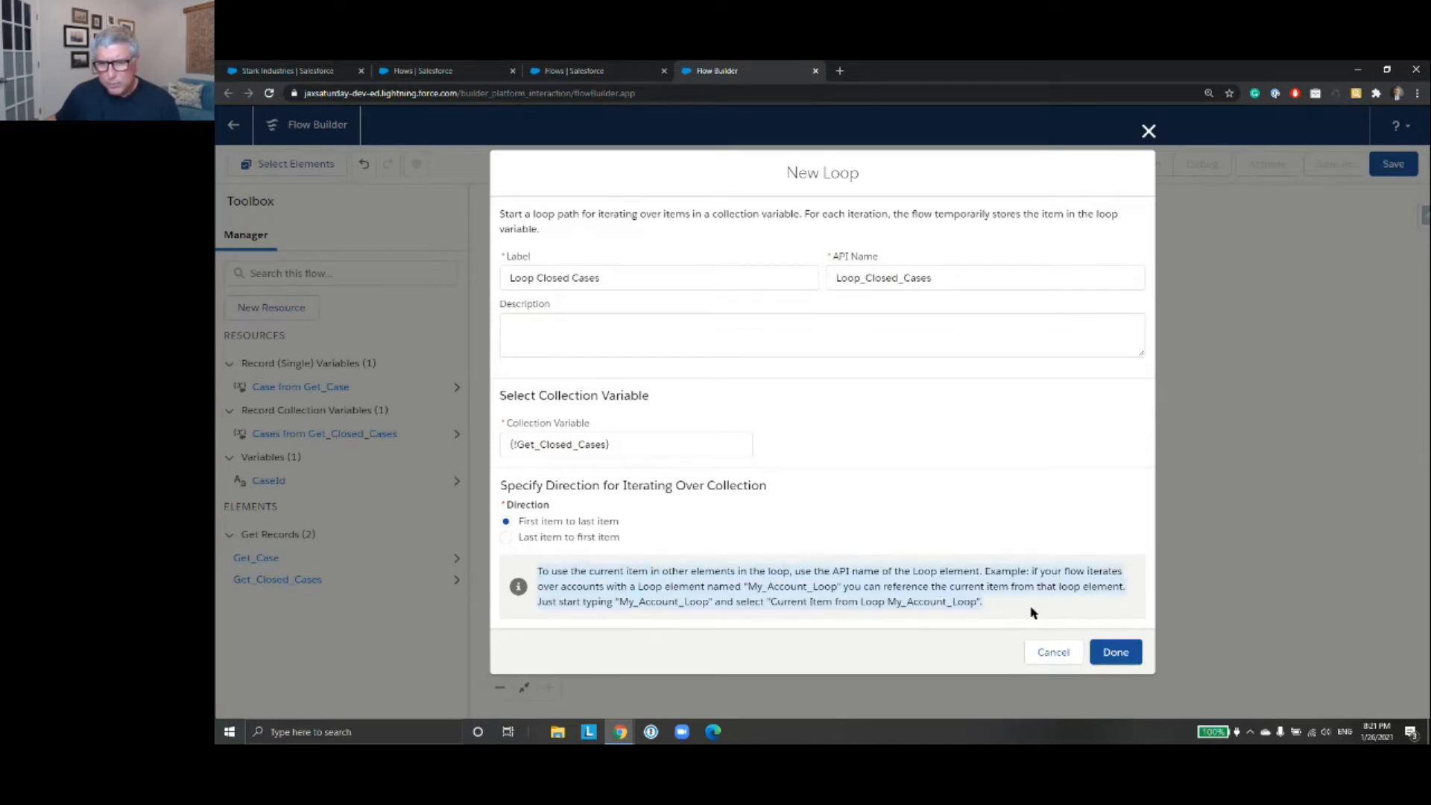
{"action": "left_click_drag", "start_coordinate": [770, 602], "coordinate": [977, 601]}
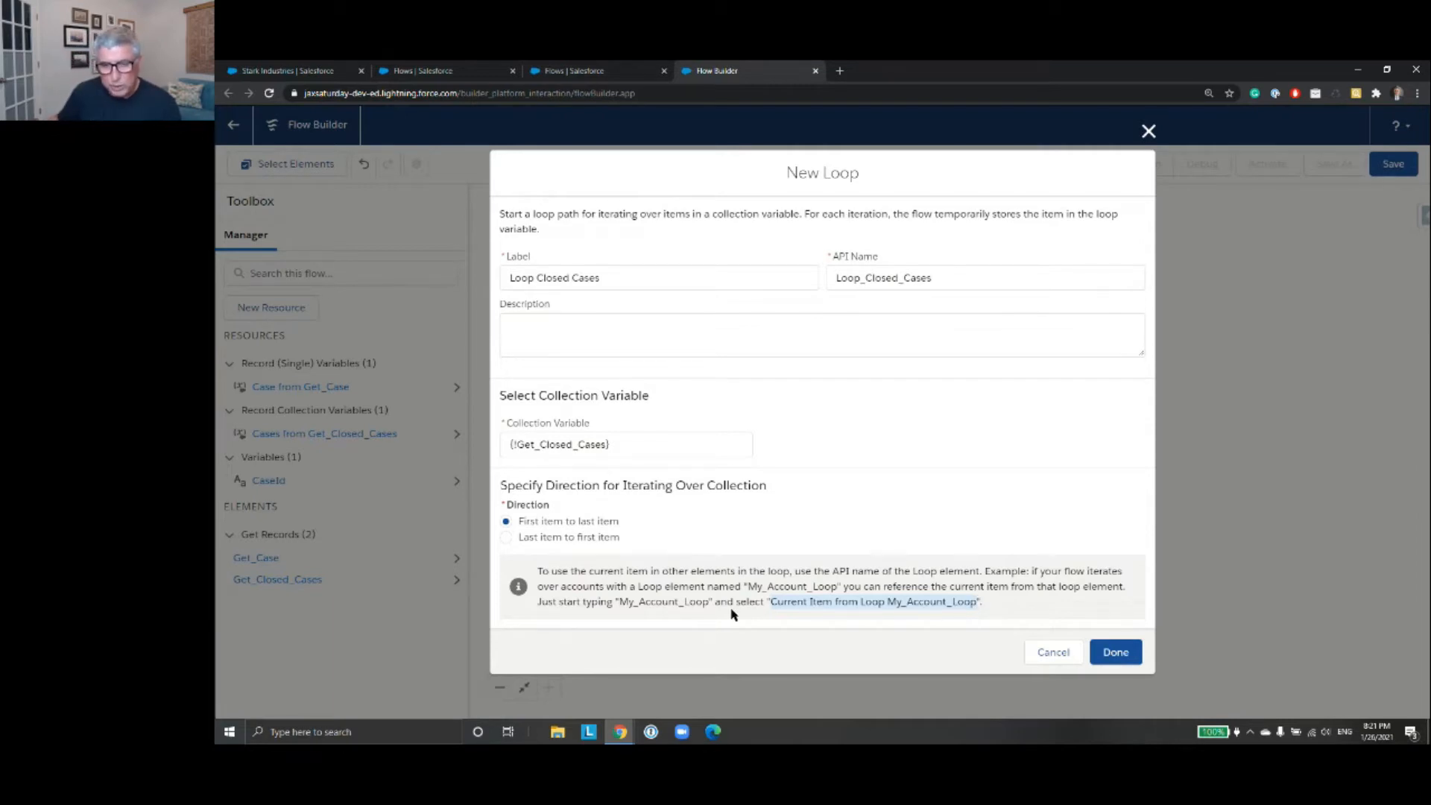
{"action": "left_click", "coordinate": [772, 602]}
{"action": "double_click", "coordinate": [771, 602]}
{"action": "left_click", "coordinate": [774, 602]}
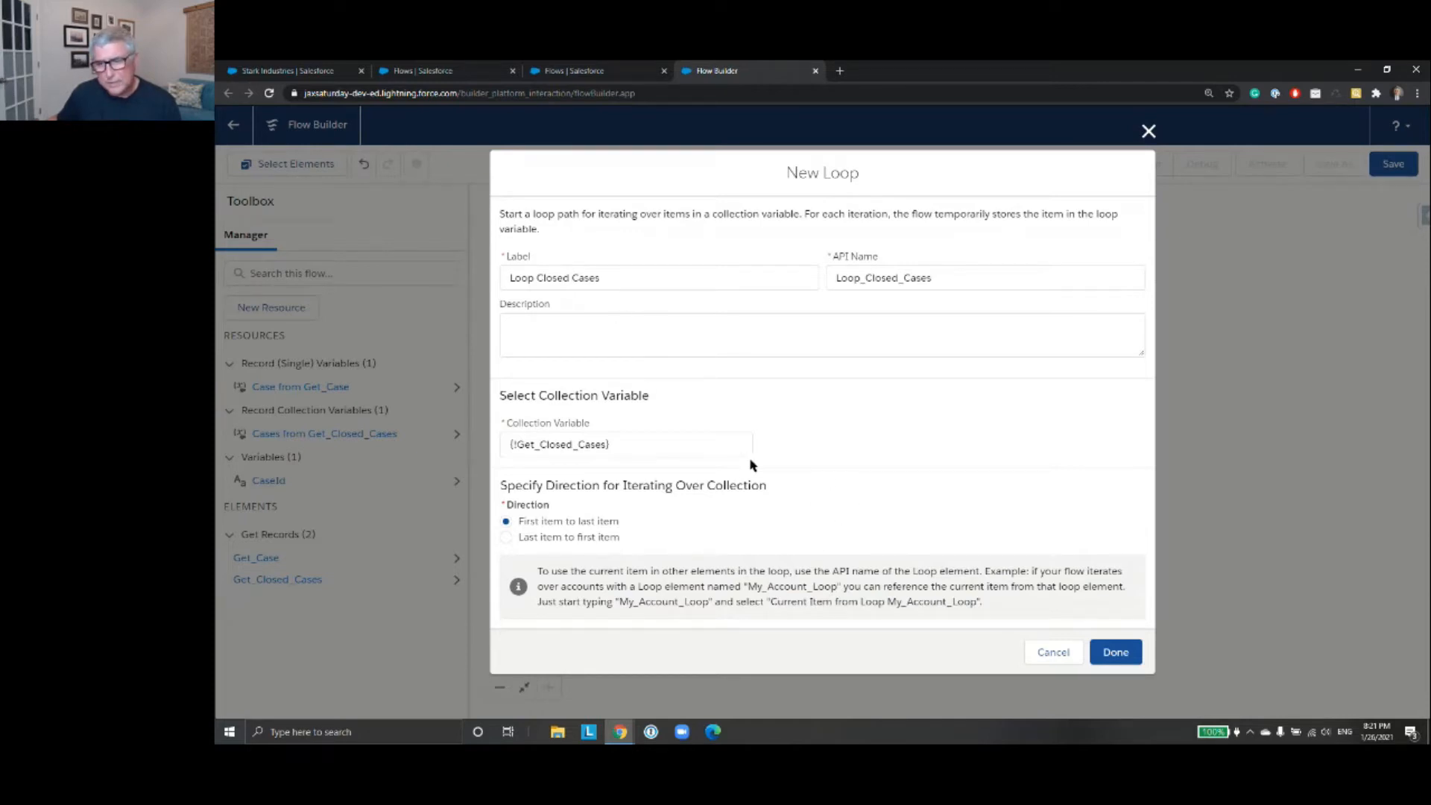
{"action": "left_click", "coordinate": [1126, 661]}
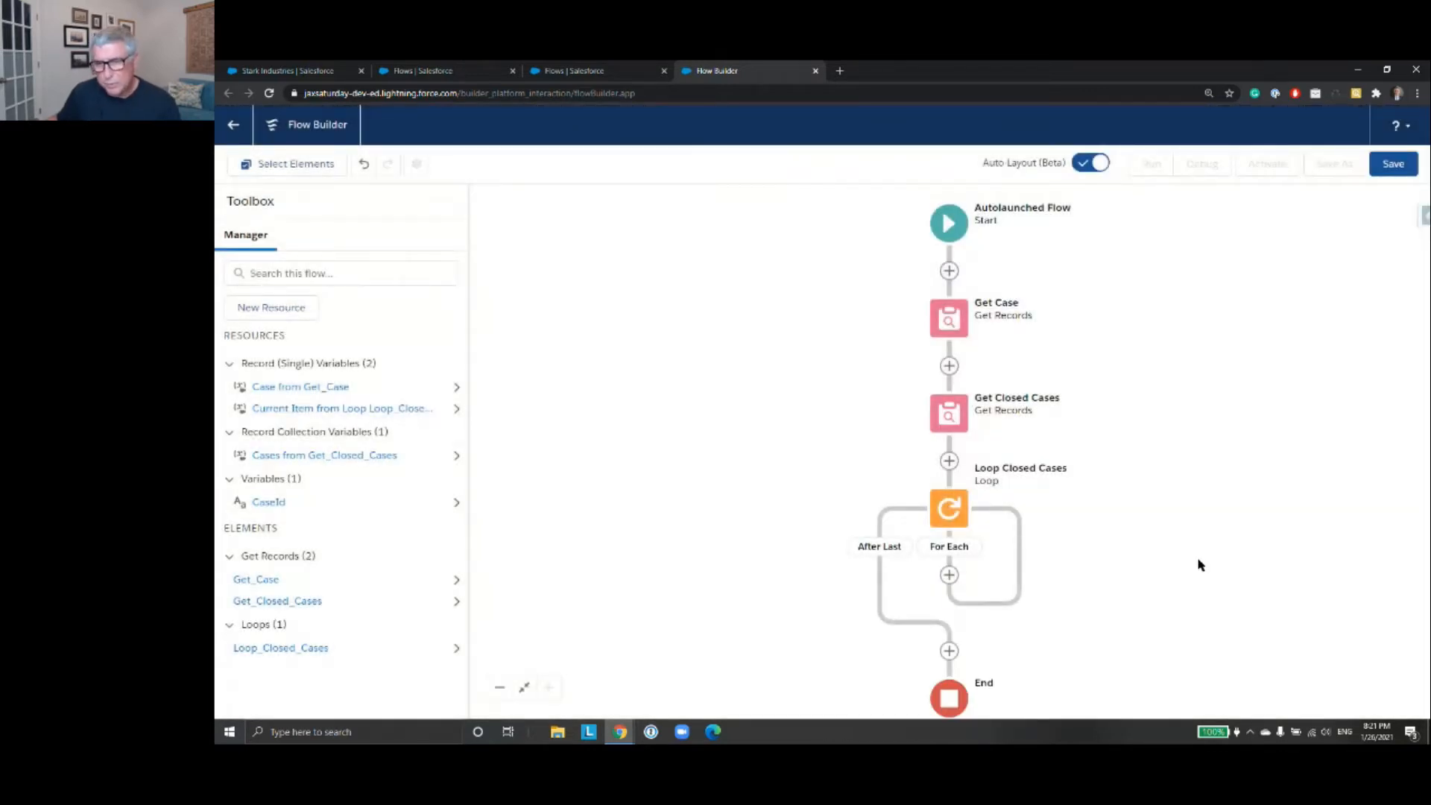
{"action": "left_click_drag", "start_coordinate": [1199, 560], "coordinate": [1169, 415]}
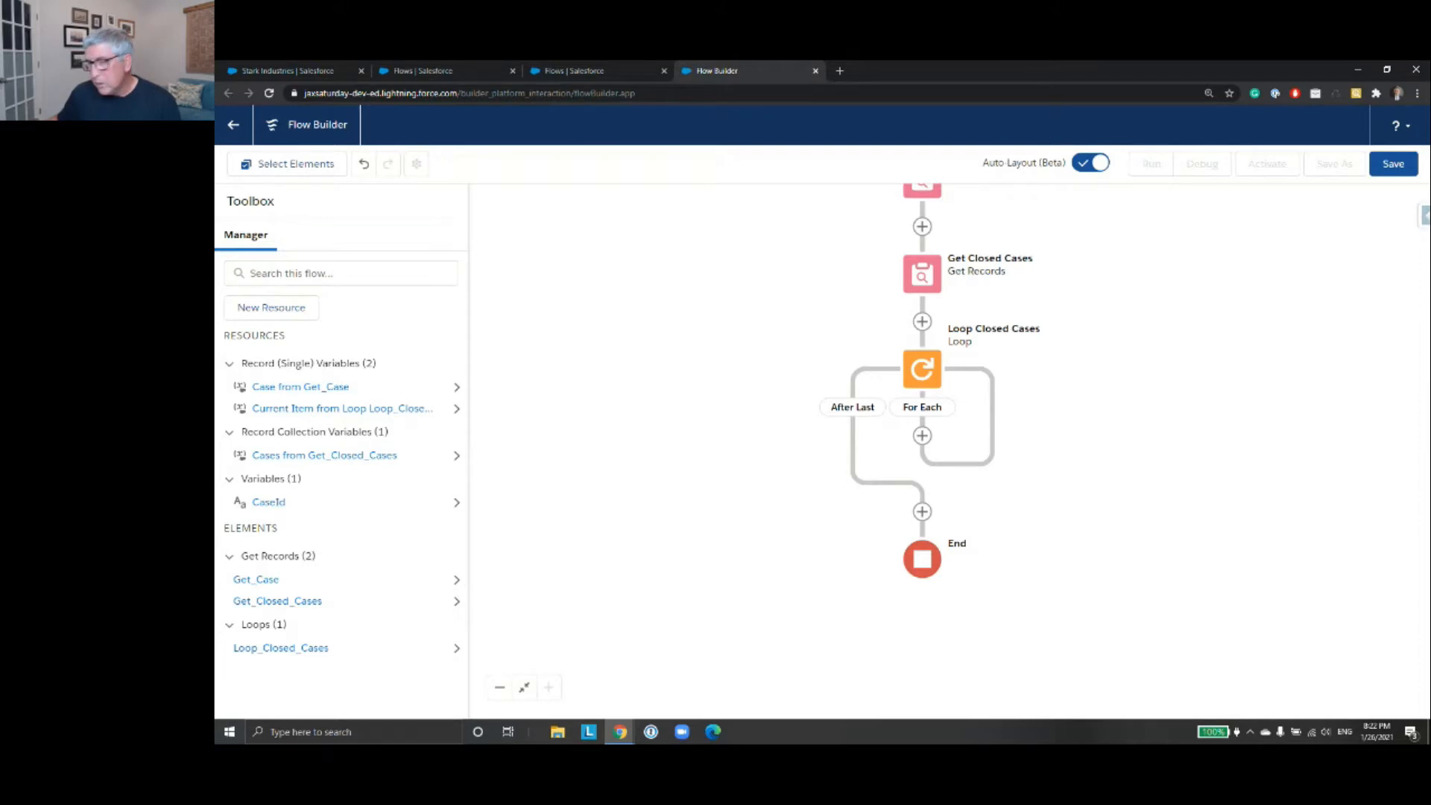
{"action": "scroll", "coordinate": [1193, 418], "scroll_direction": "up", "scroll_amount": 2}
{"action": "scroll", "coordinate": [1169, 514], "scroll_direction": "up", "scroll_amount": 1}
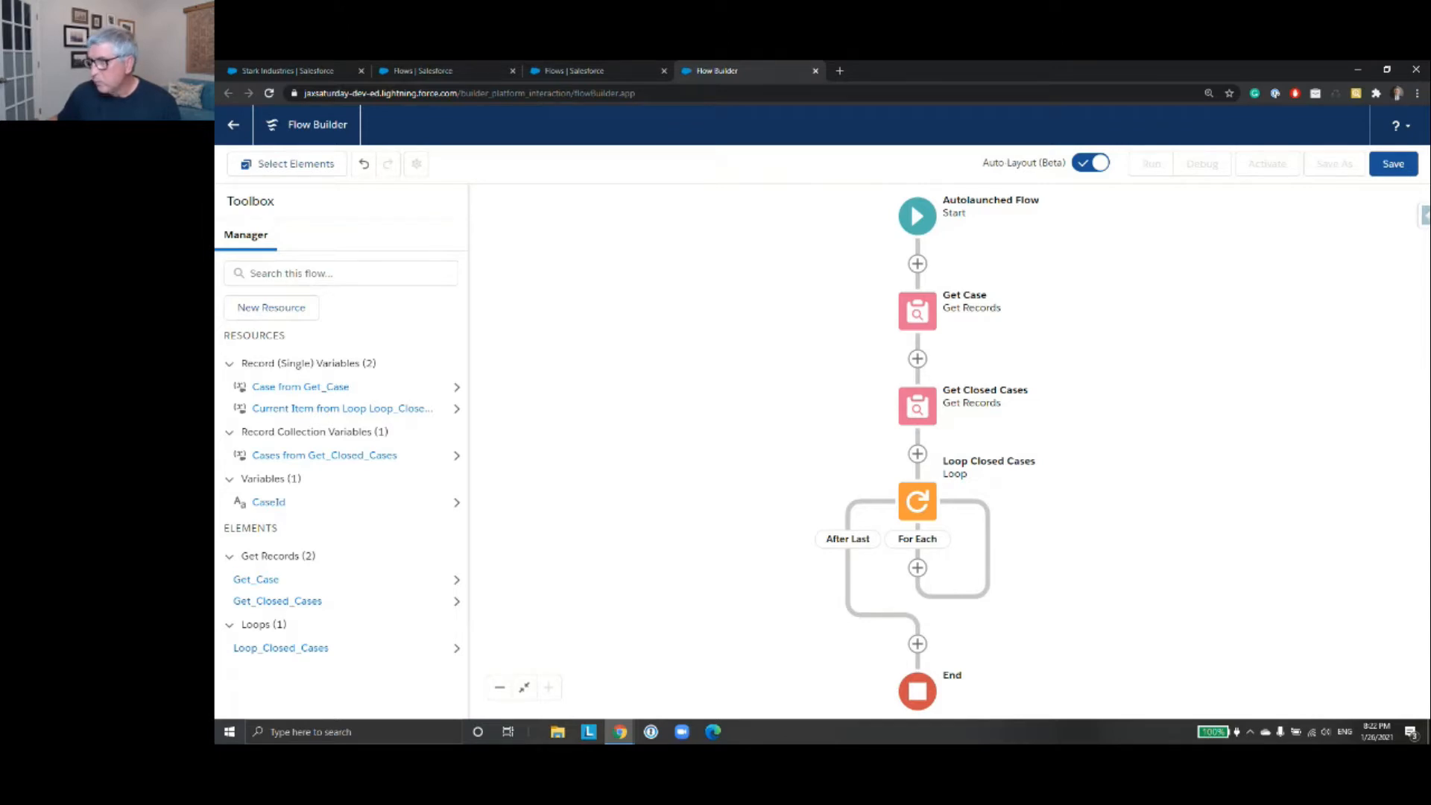
{"action": "left_click_drag", "start_coordinate": [1097, 528], "coordinate": [1108, 441]}
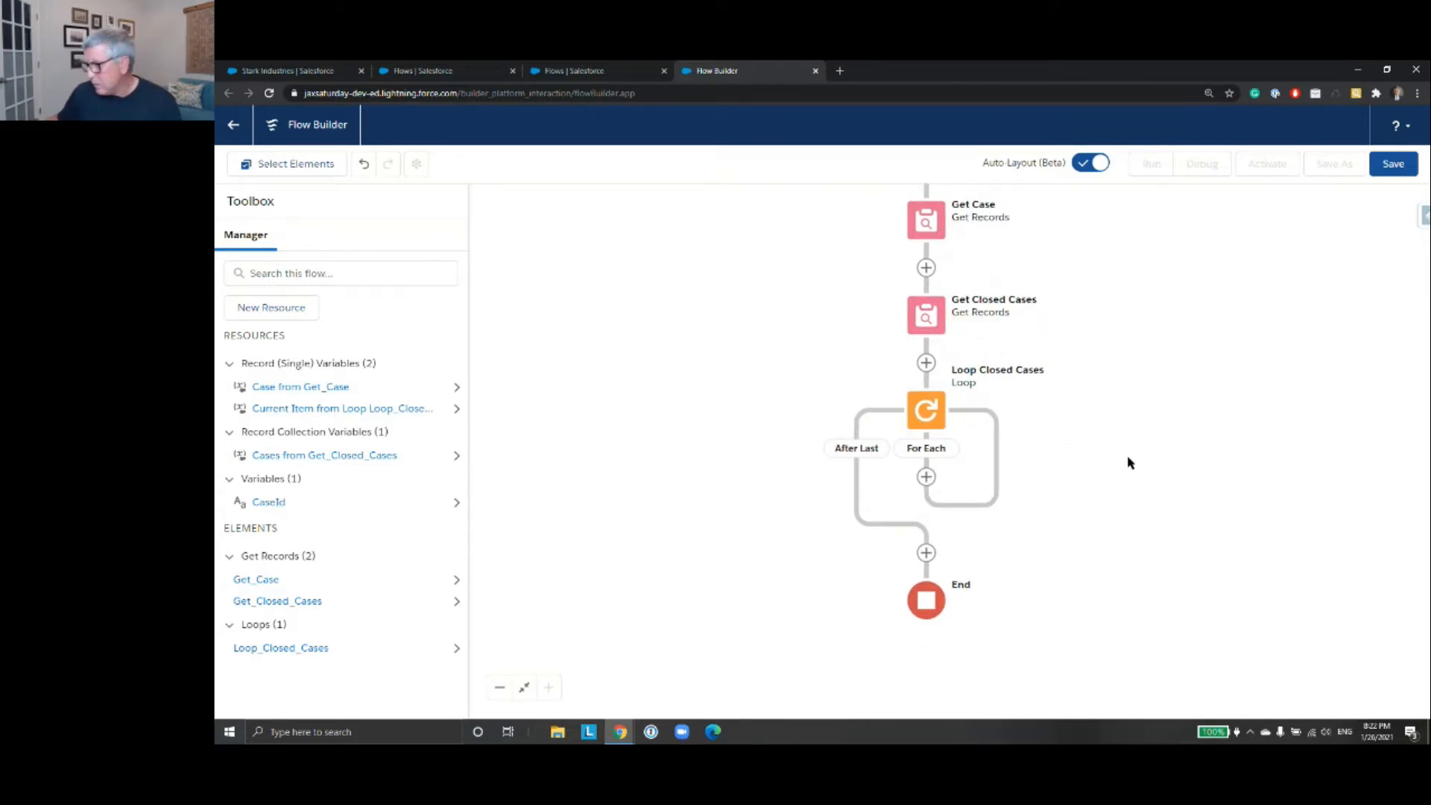
{"action": "scroll", "coordinate": [1185, 291], "scroll_direction": "up", "scroll_amount": 2}
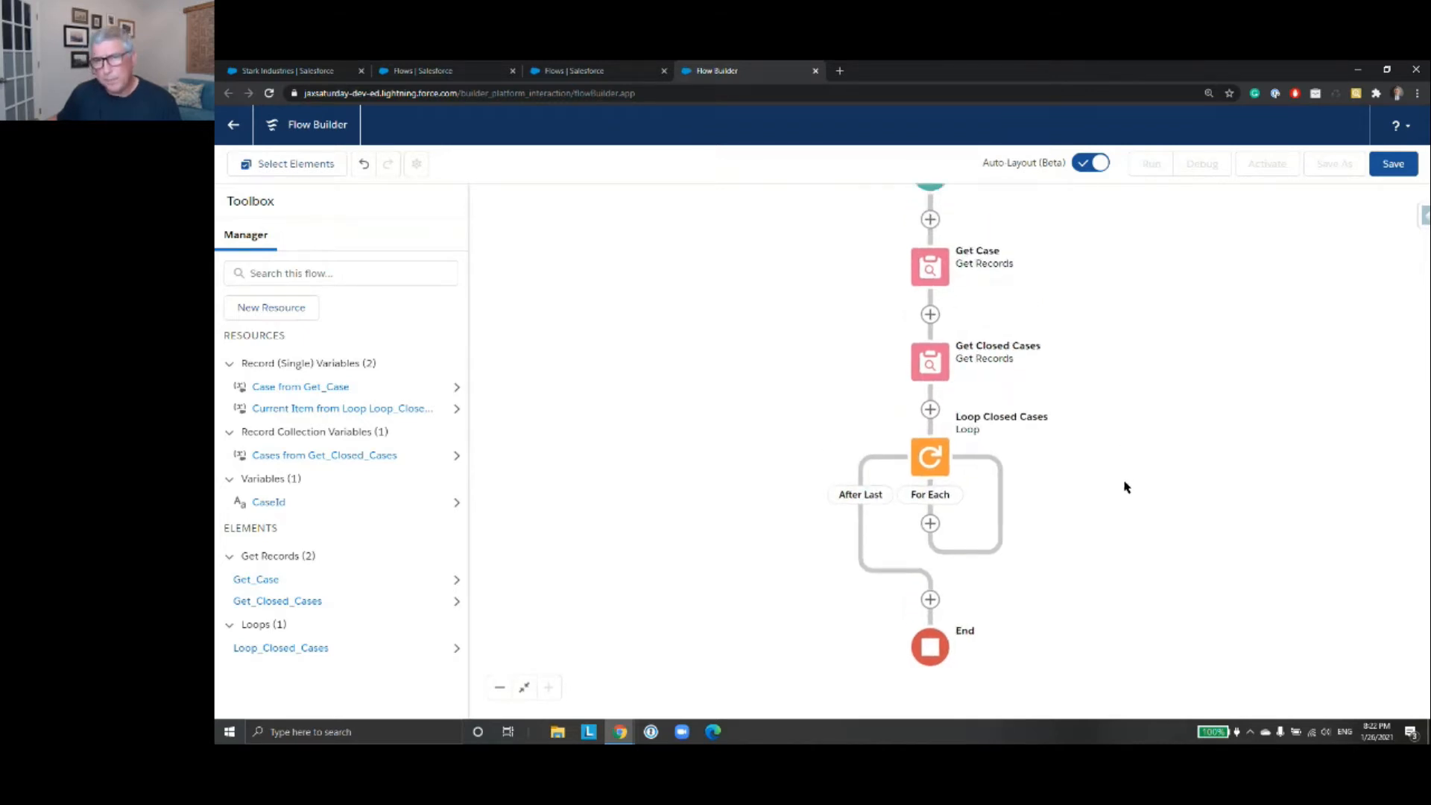
{"action": "left_click_drag", "start_coordinate": [1185, 290], "coordinate": [1169, 357]}
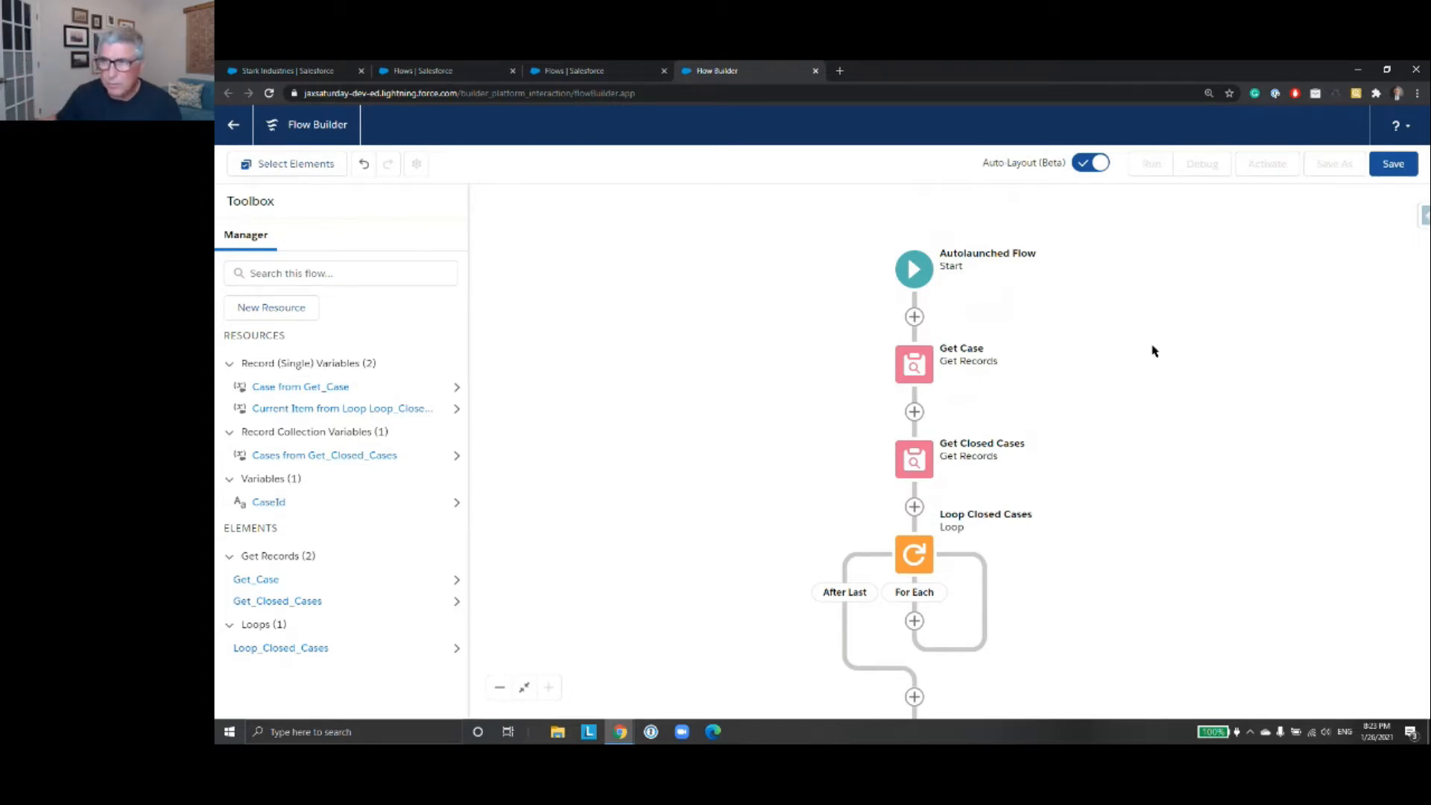
- Save the flow with the label and API name SuperpeerCaseDurationAutolaunched
{"action": "left_click", "coordinate": [1377, 165]}
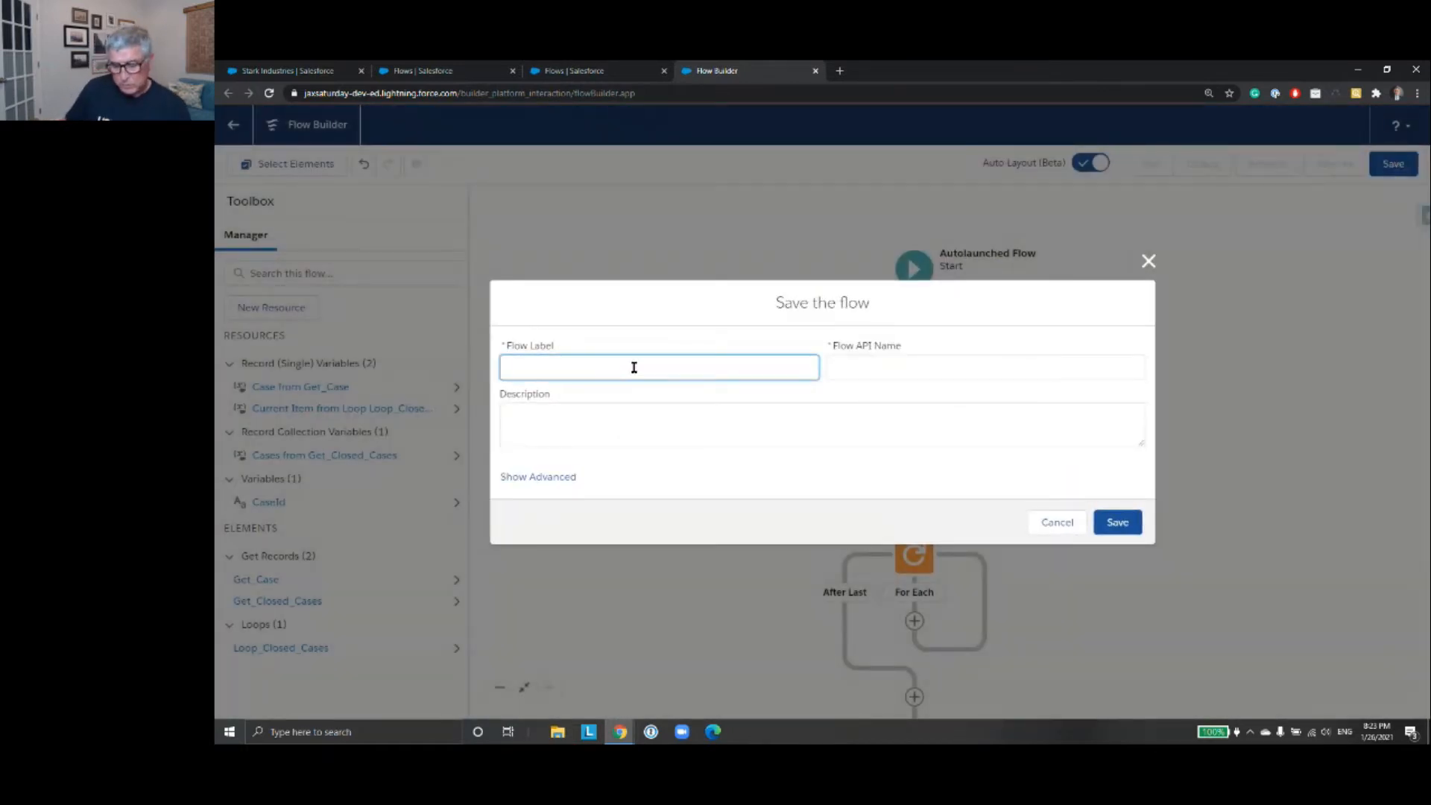
{"action": "type", "text": "Superpeer"}
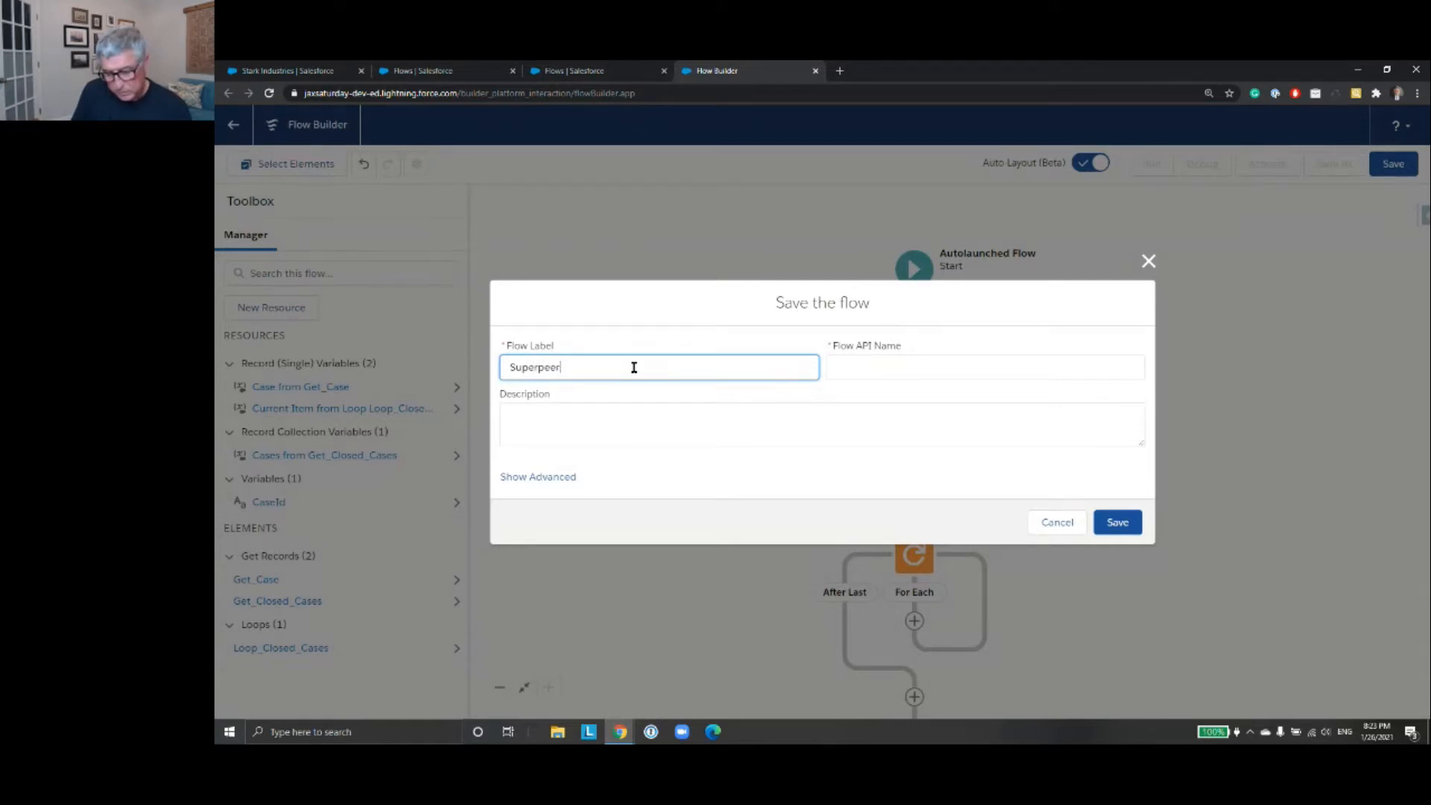
{"action": "type", "text": "CaseDurationAuto:aunched"}
{"action": "key", "text": "Left"}
{"action": "key", "text": "Left"}
{"action": "key", "text": "Left"}
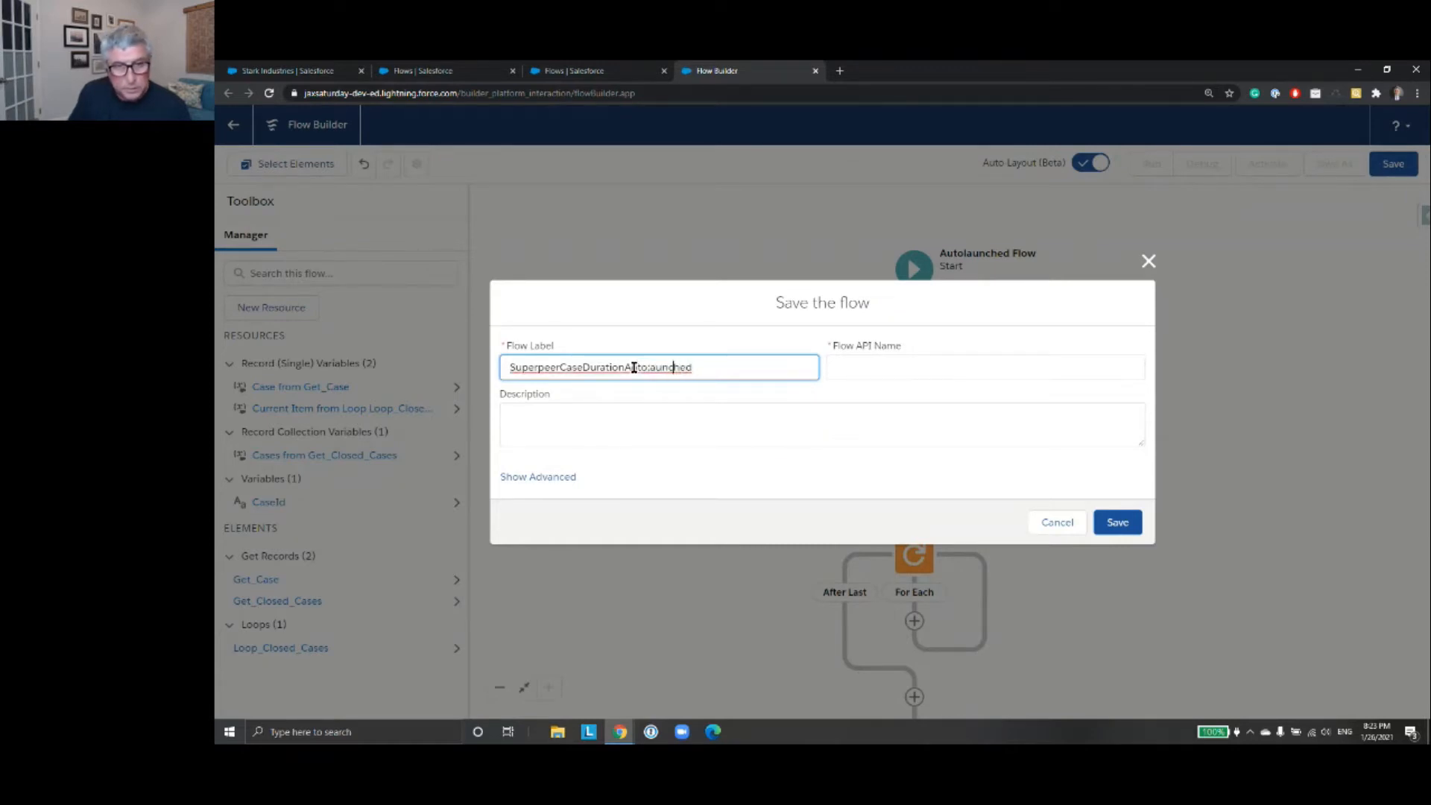
{"action": "key", "text": "BackSpace"}
{"action": "type", "text": "l"}
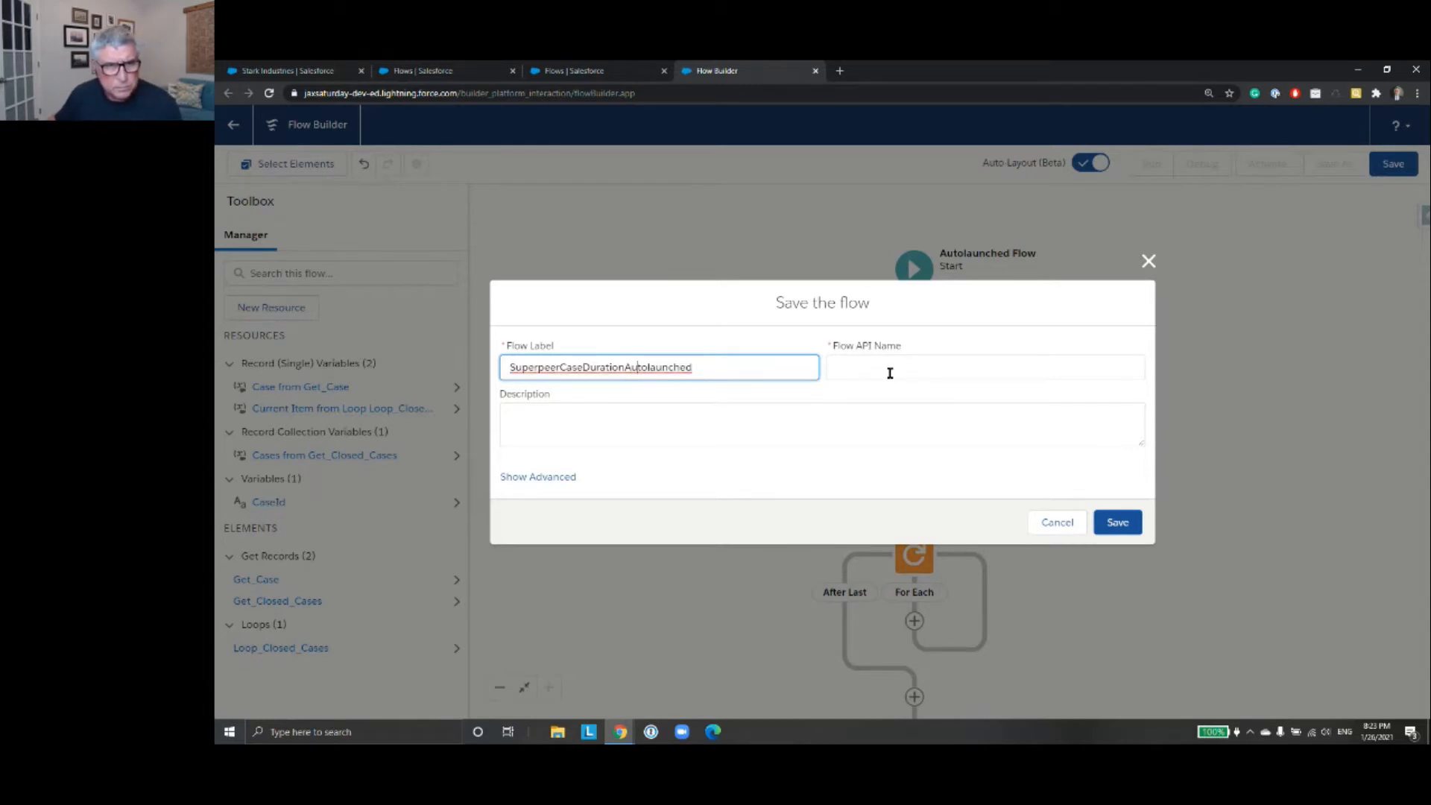
{"action": "left_click", "coordinate": [932, 364]}
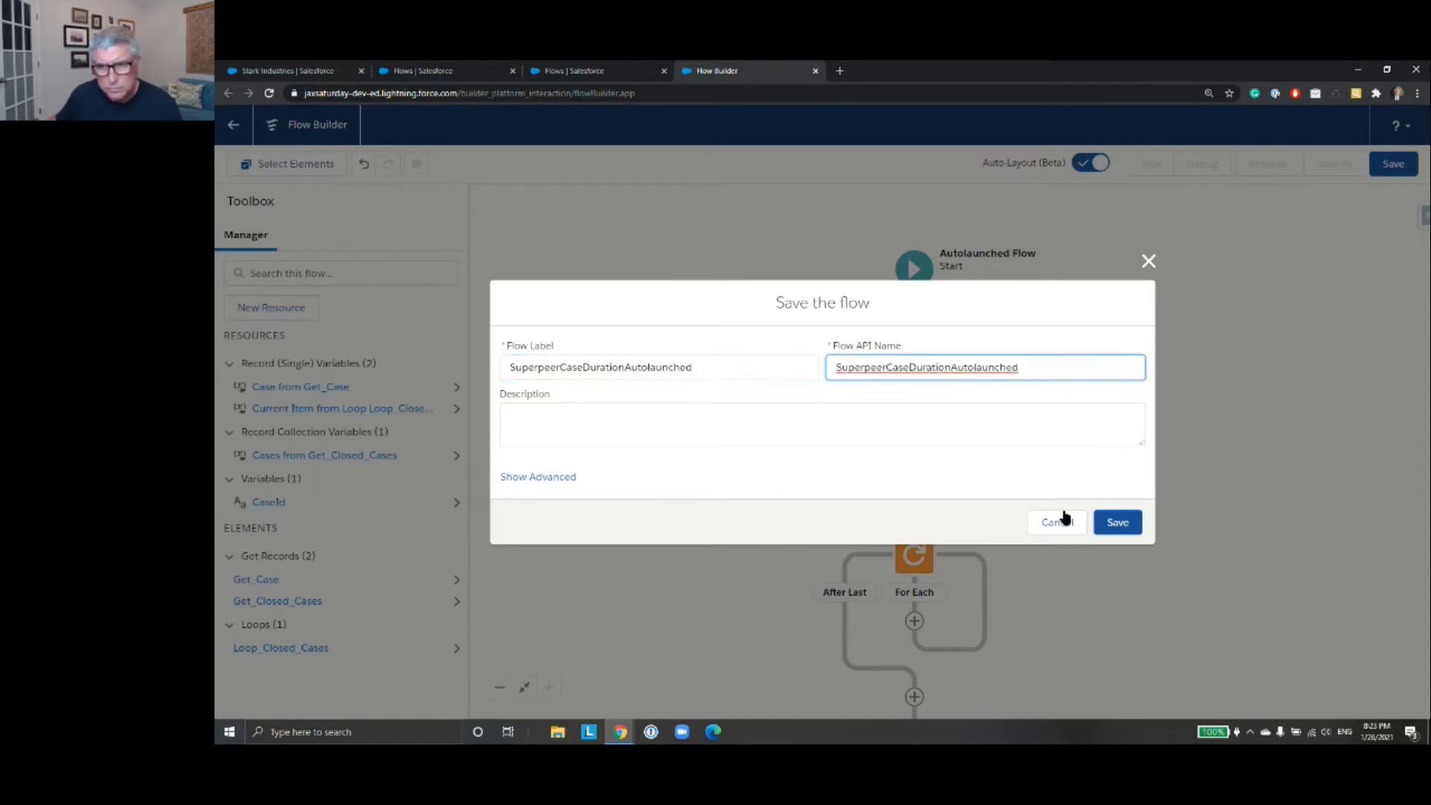
{"action": "left_click", "coordinate": [1118, 524]}
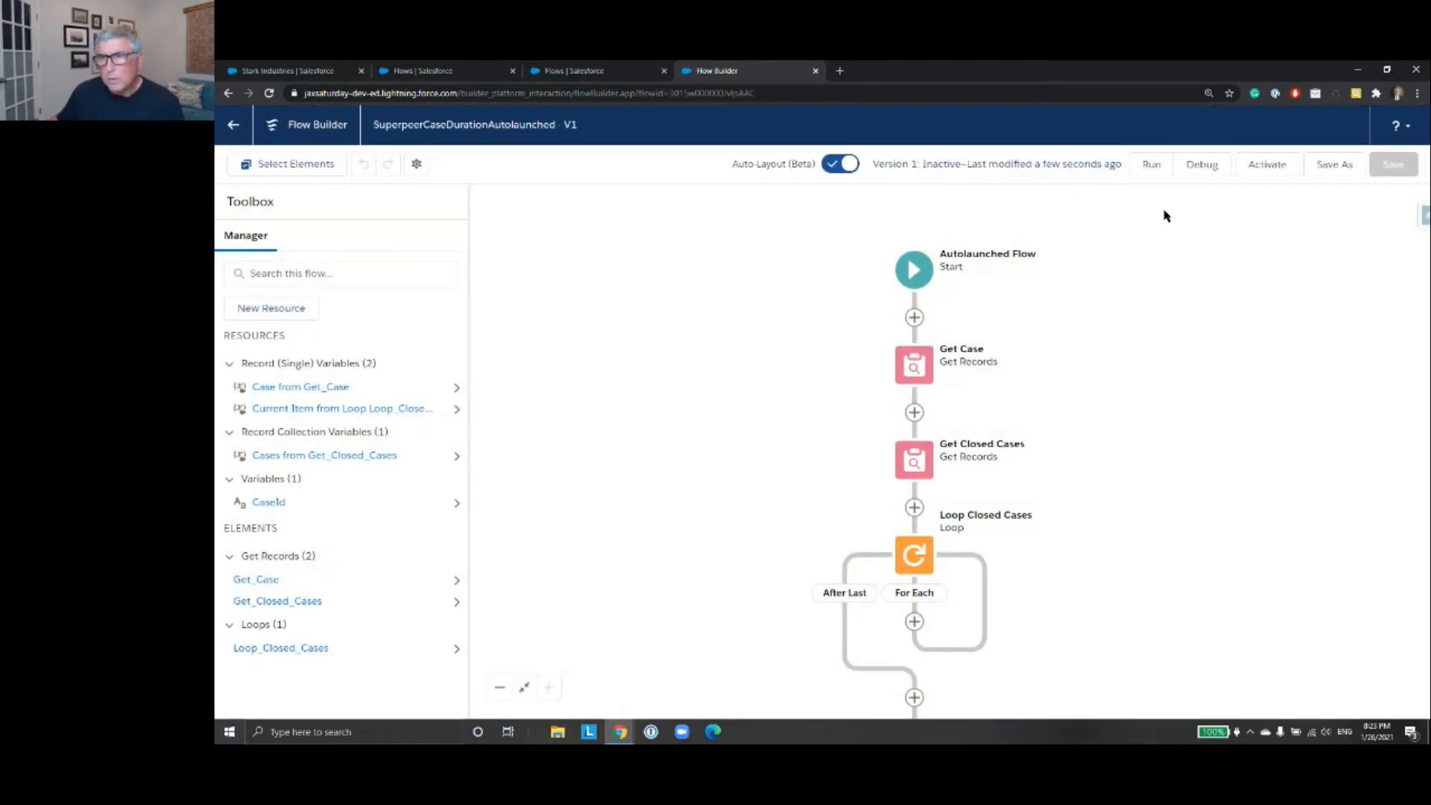
- Start debugging the flow, and copy the record ID of the closed case "Catnip no good" from its page address
{"action": "left_click", "coordinate": [1198, 167]}
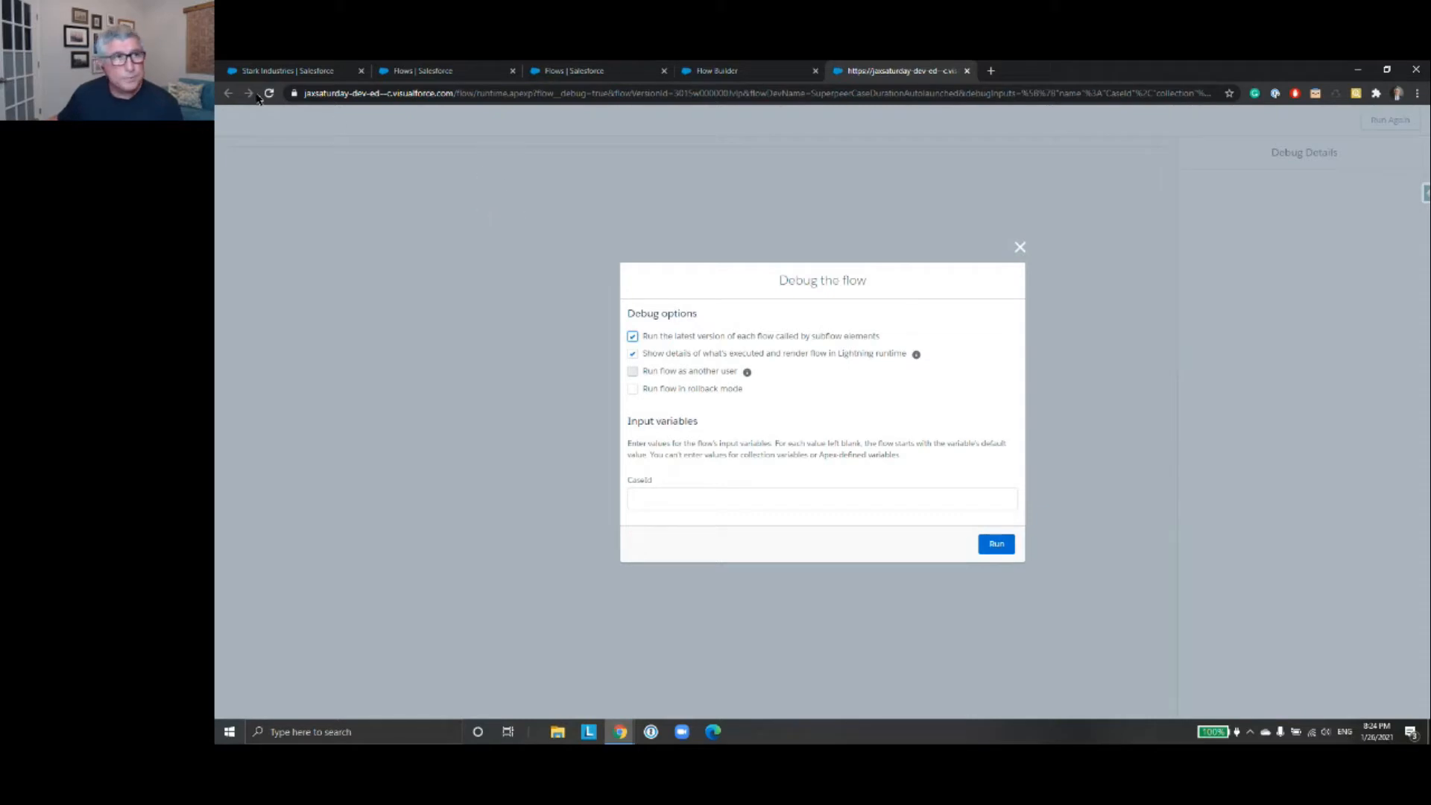
{"action": "left_click", "coordinate": [273, 76]}
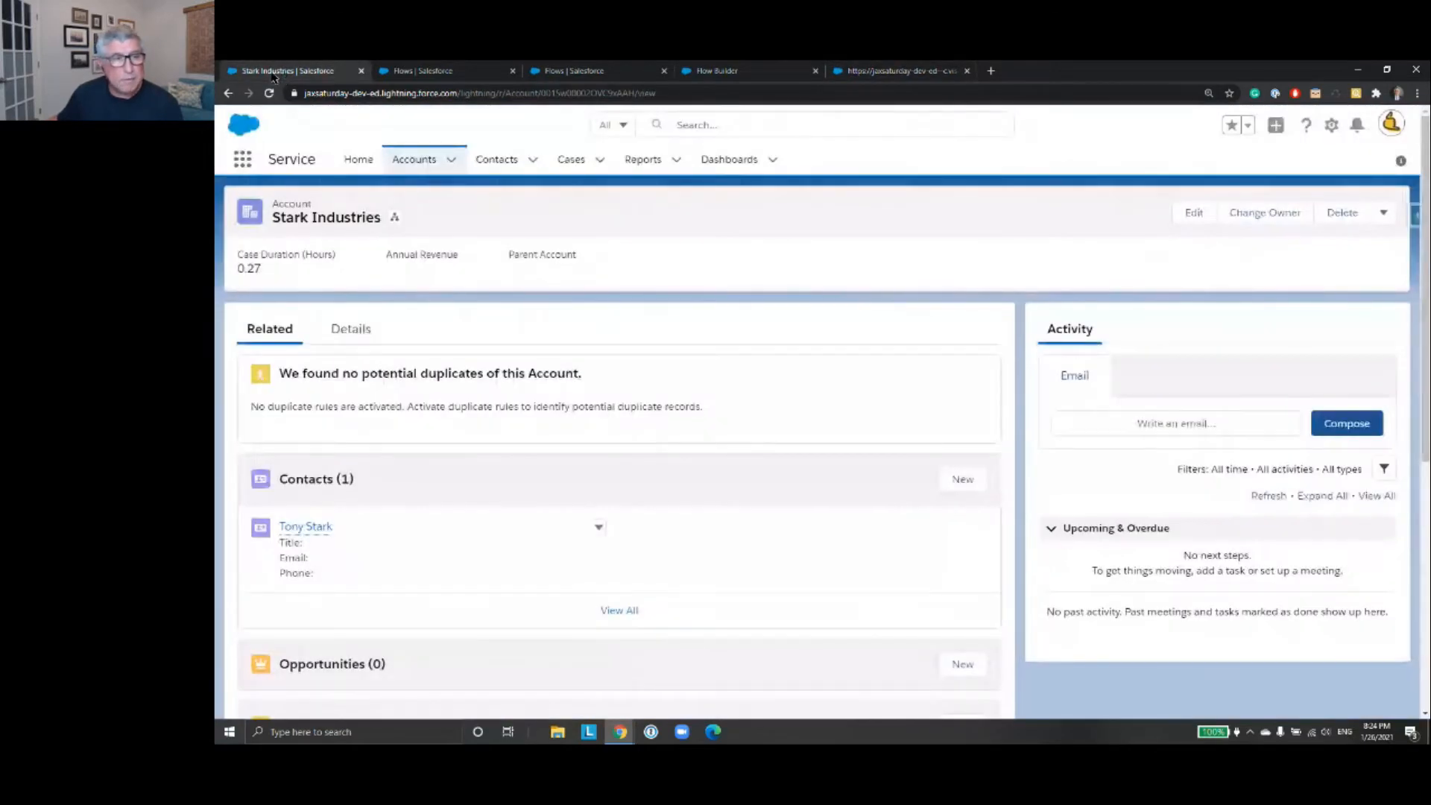
{"action": "left_click", "coordinate": [565, 163]}
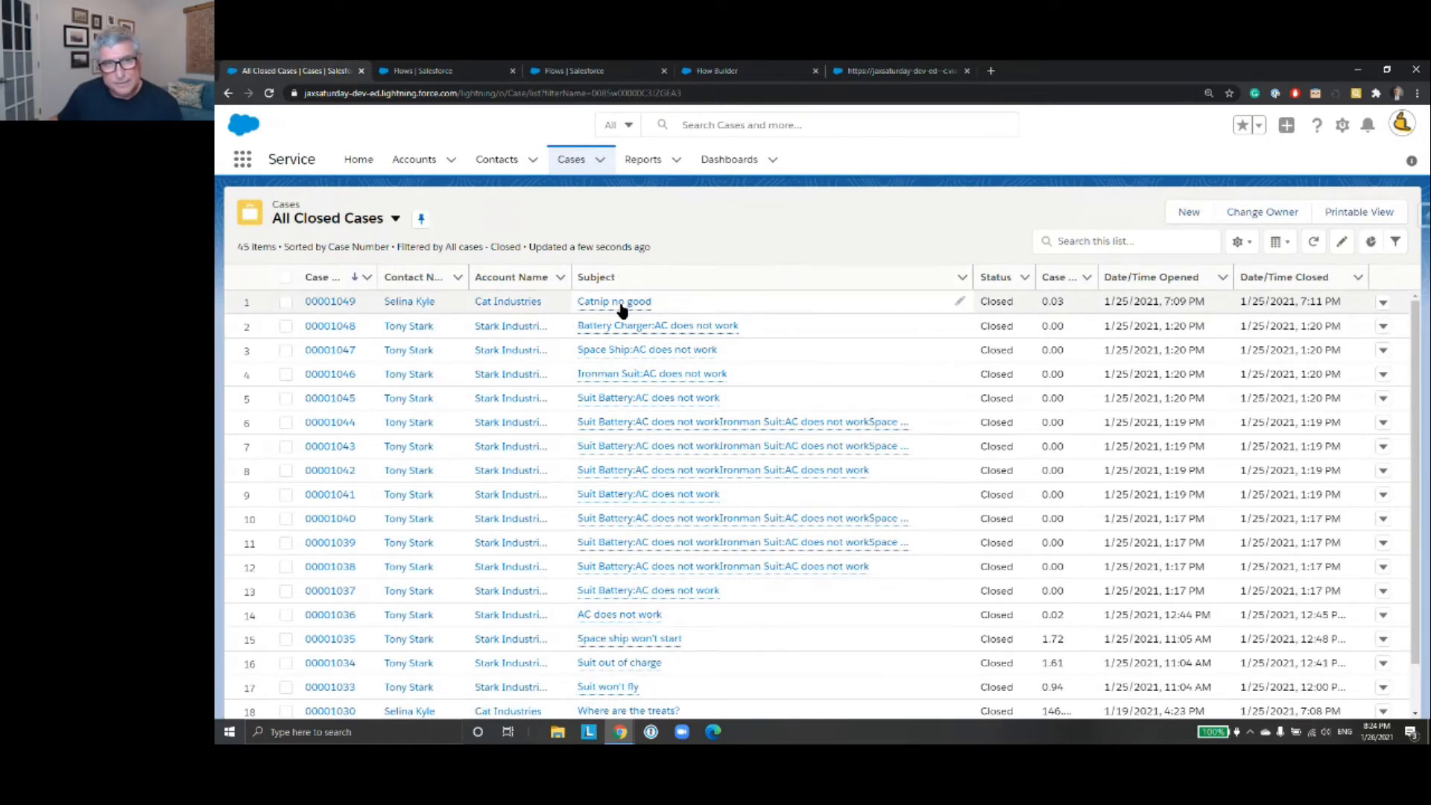
{"action": "mouse_move", "coordinate": [622, 307]}
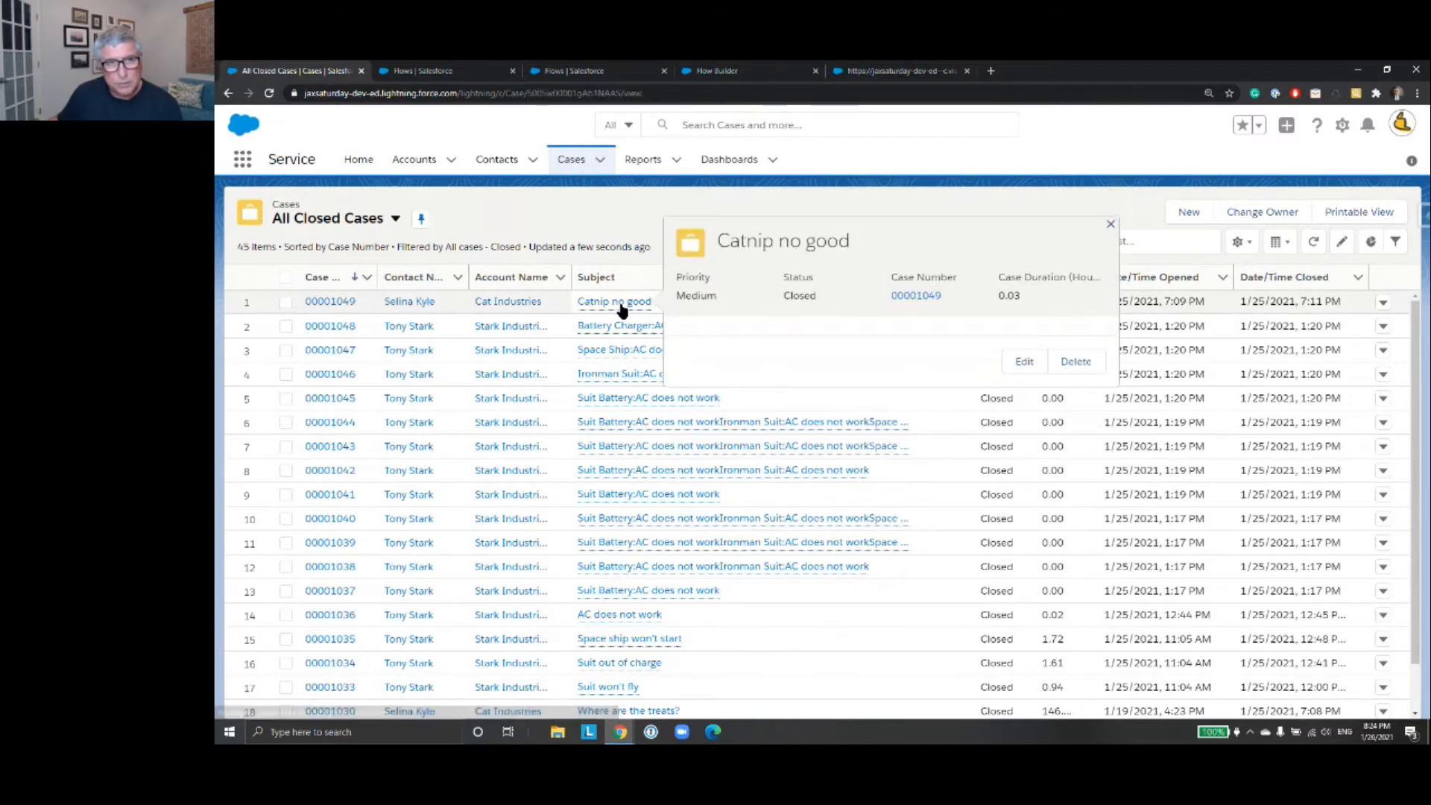
{"action": "left_click", "coordinate": [620, 303]}
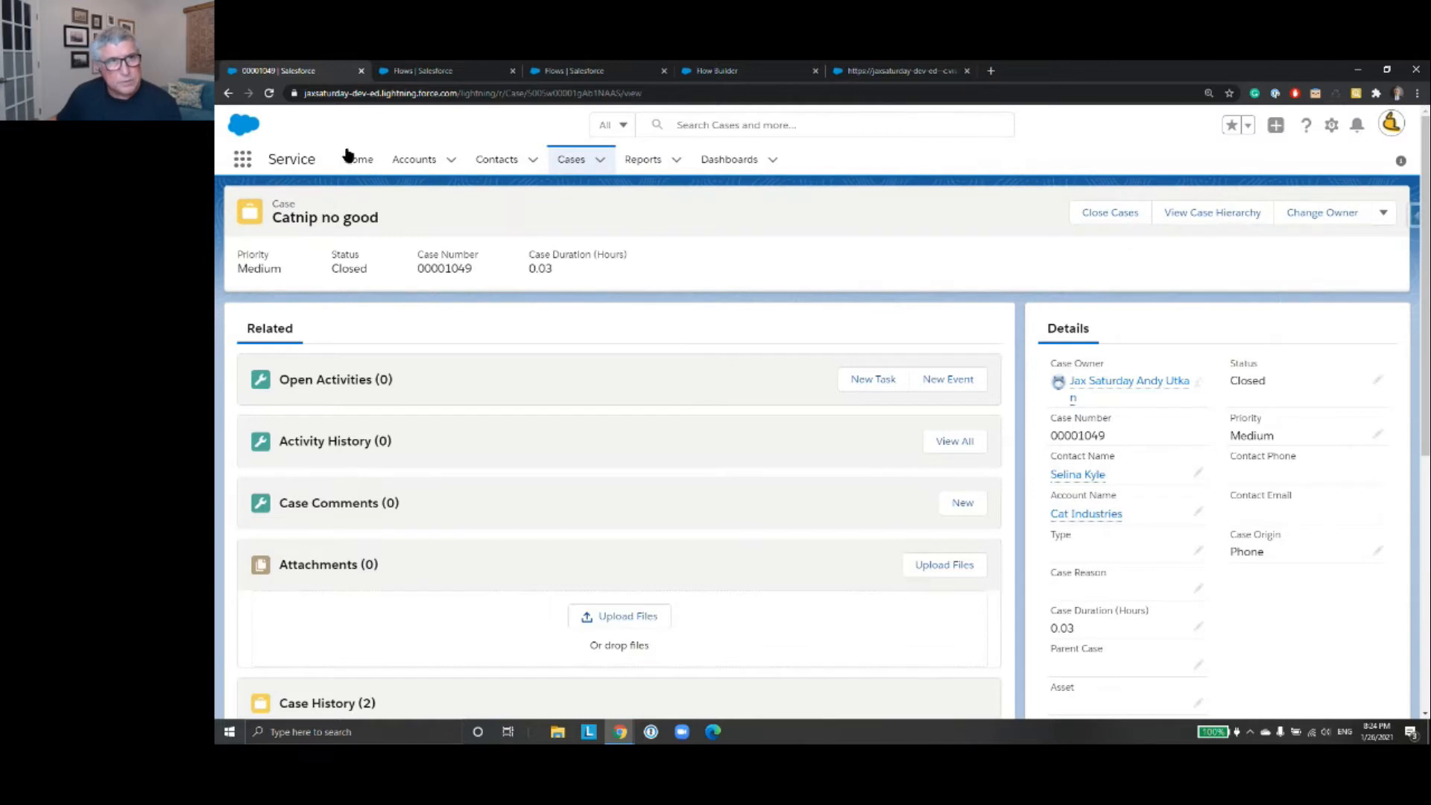
{"action": "double_click", "coordinate": [565, 92]}
{"action": "right_click", "coordinate": [592, 97]}
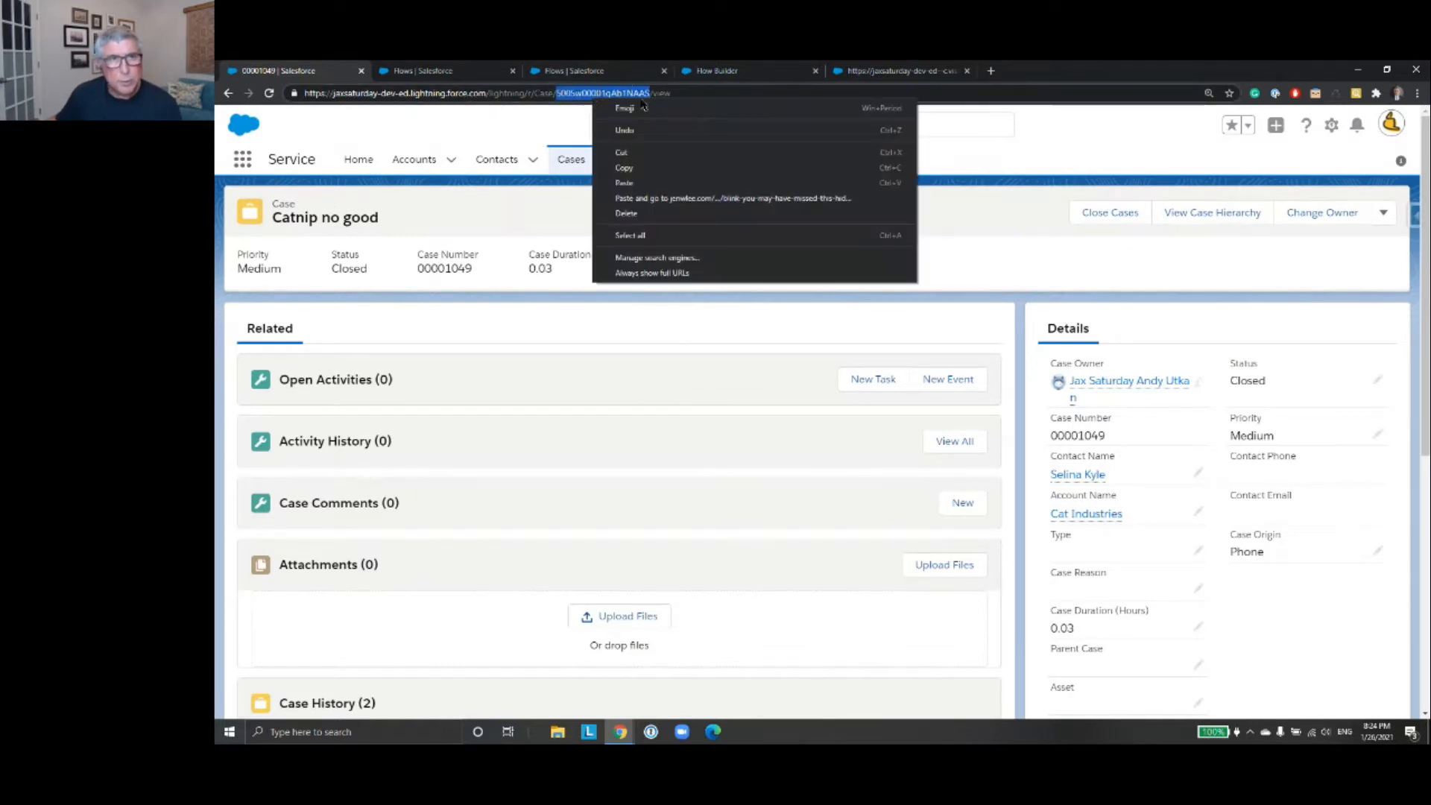
{"action": "left_click", "coordinate": [646, 170]}
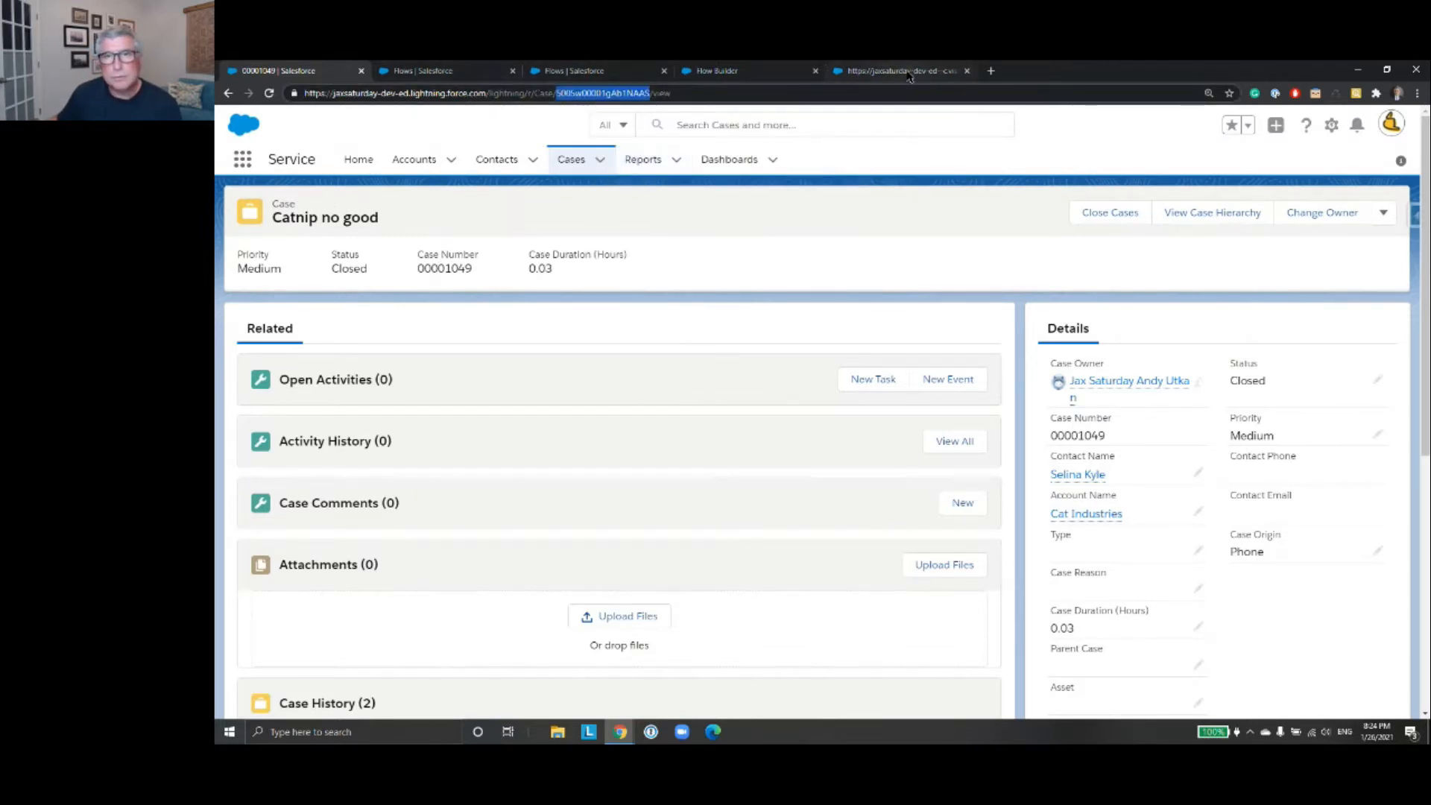
- Run the flow debug with the copied record ID as the CaseId input, and close the debug page after reviewing its details
{"action": "left_click", "coordinate": [908, 72]}
{"action": "left_click", "coordinate": [764, 492]}
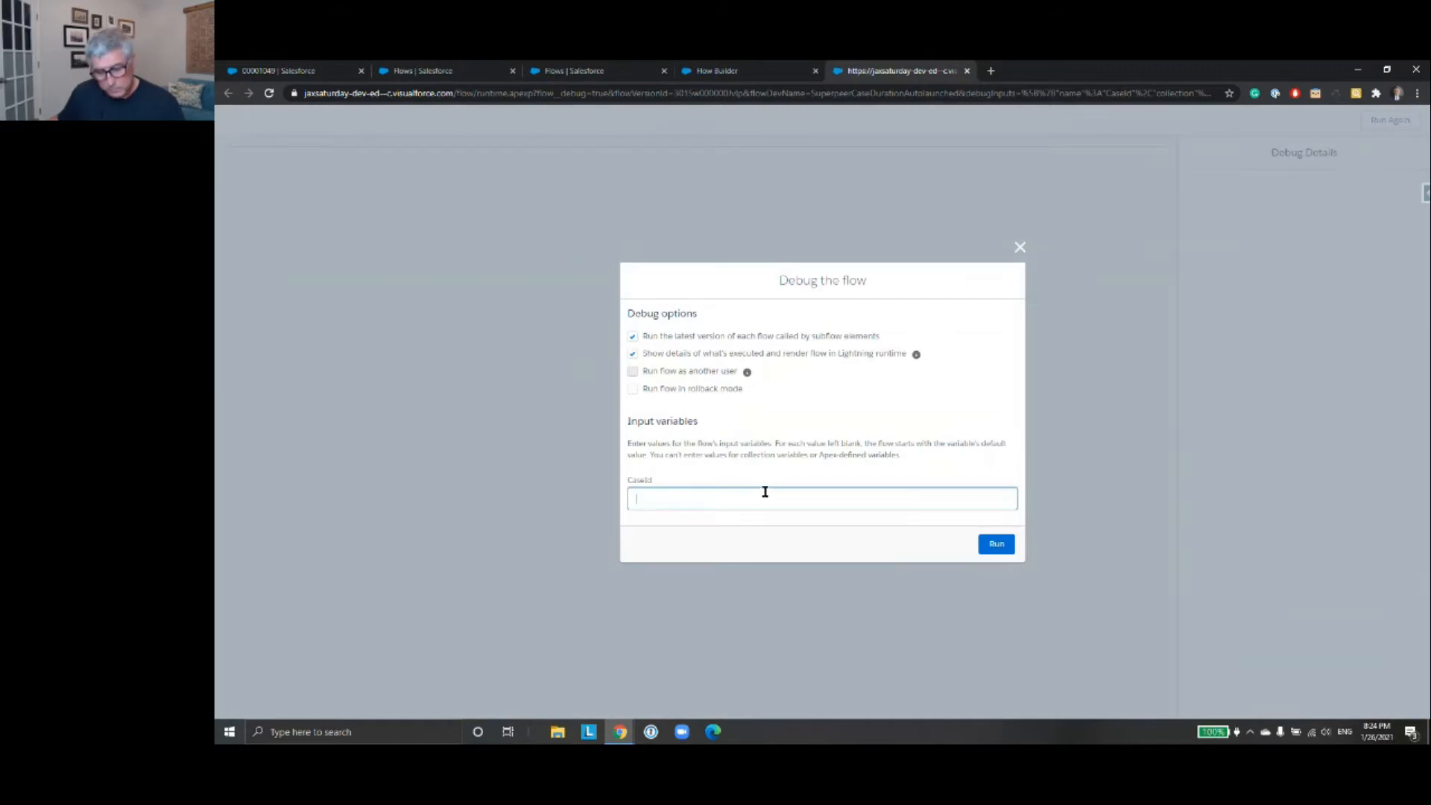
{"action": "key", "text": "ctrl+v"}
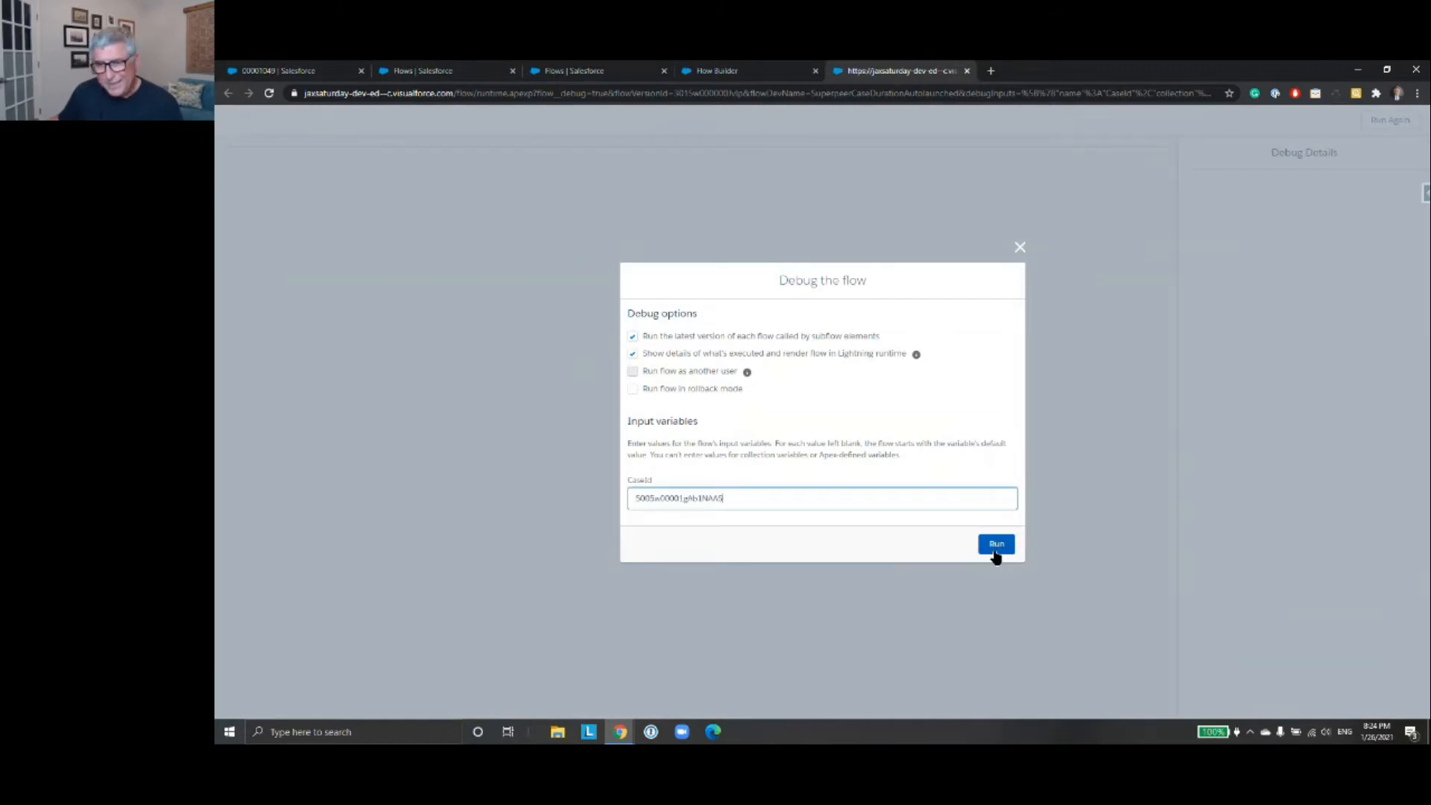
{"action": "left_click", "coordinate": [995, 544]}
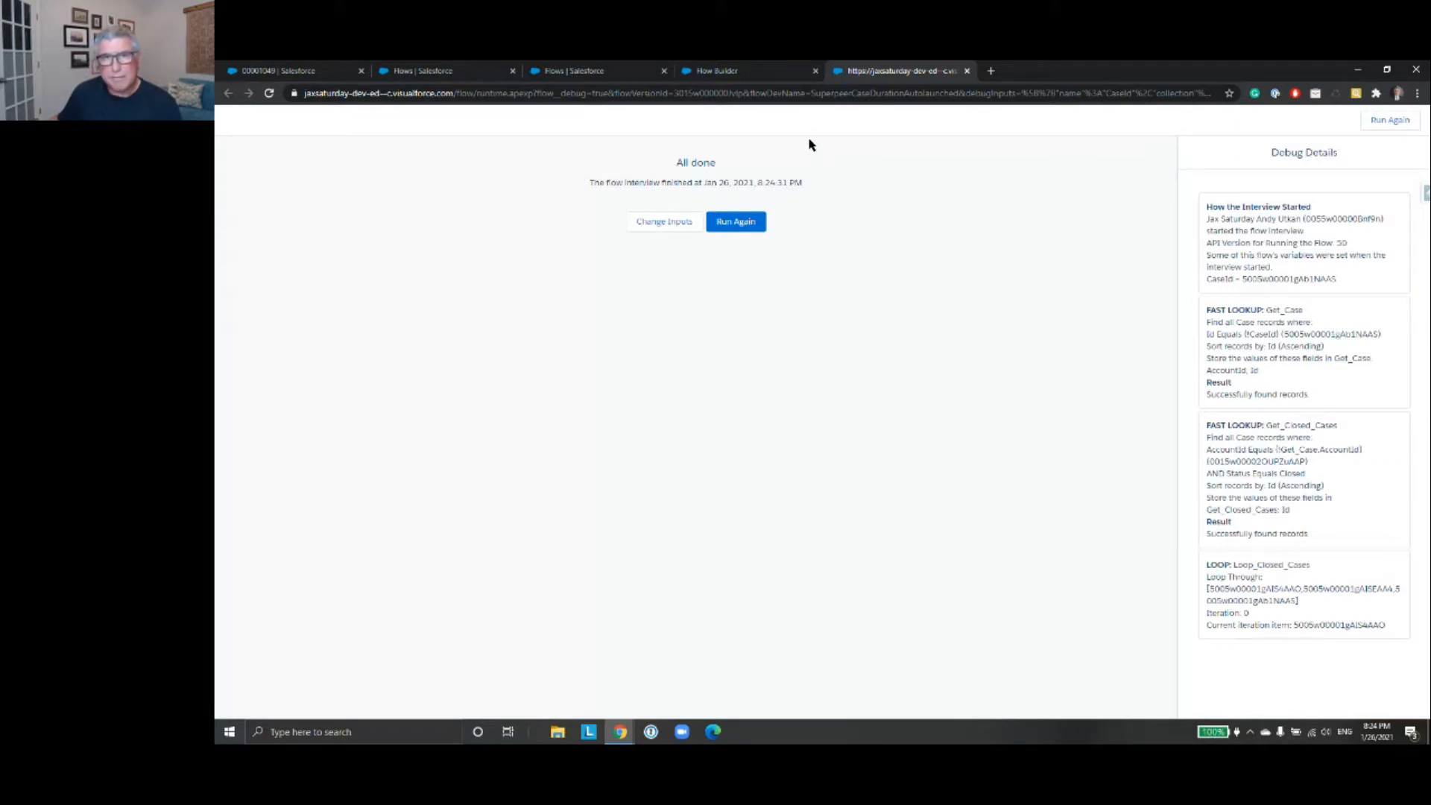
{"action": "left_click", "coordinate": [967, 71]}
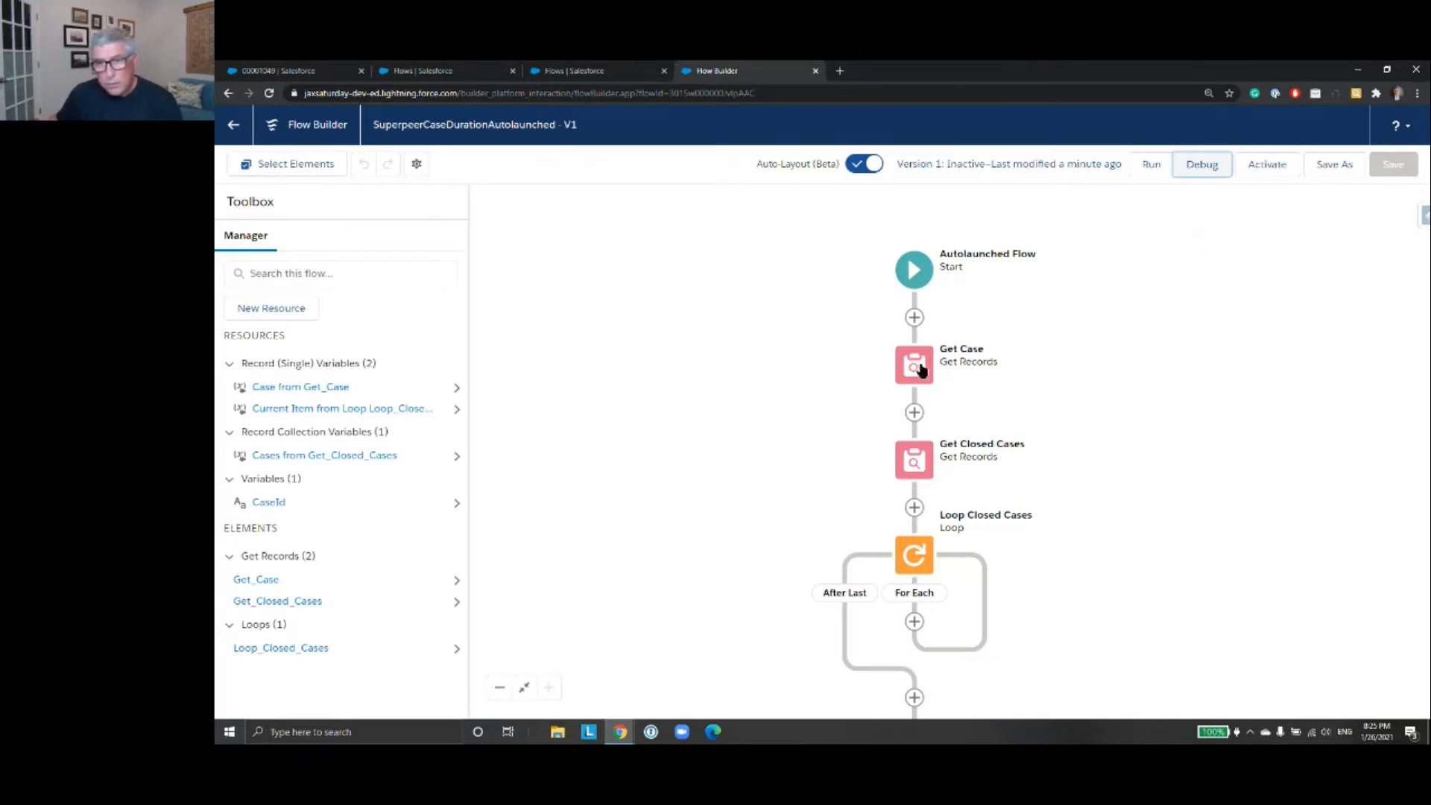
- Review the filter, sort and record storage settings of the Get Case element, leaving them as they are
{"action": "left_click", "coordinate": [920, 368]}
{"action": "left_click", "coordinate": [921, 370]}
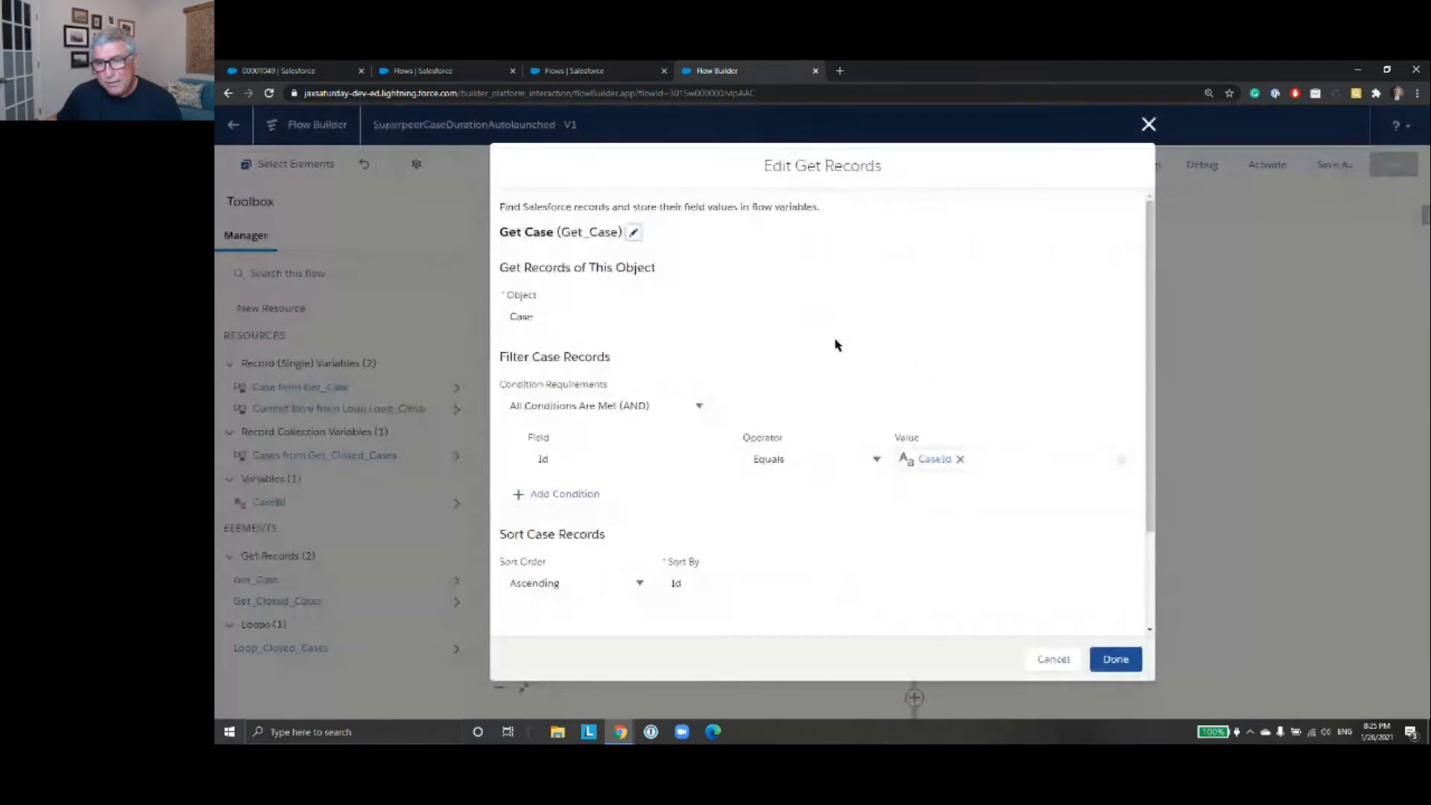
{"action": "scroll", "coordinate": [889, 343], "scroll_direction": "down", "scroll_amount": 2}
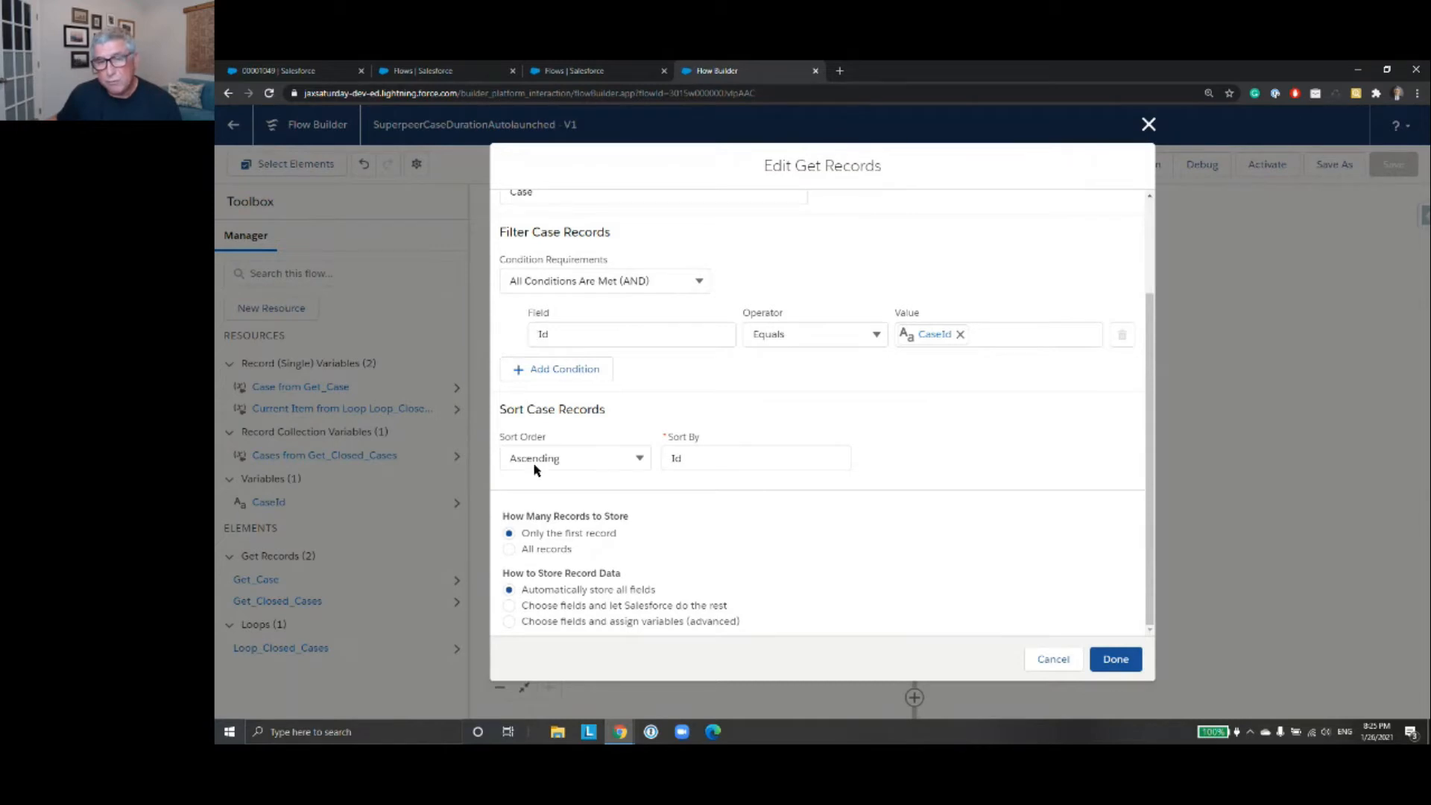
{"action": "left_click", "coordinate": [1053, 659]}
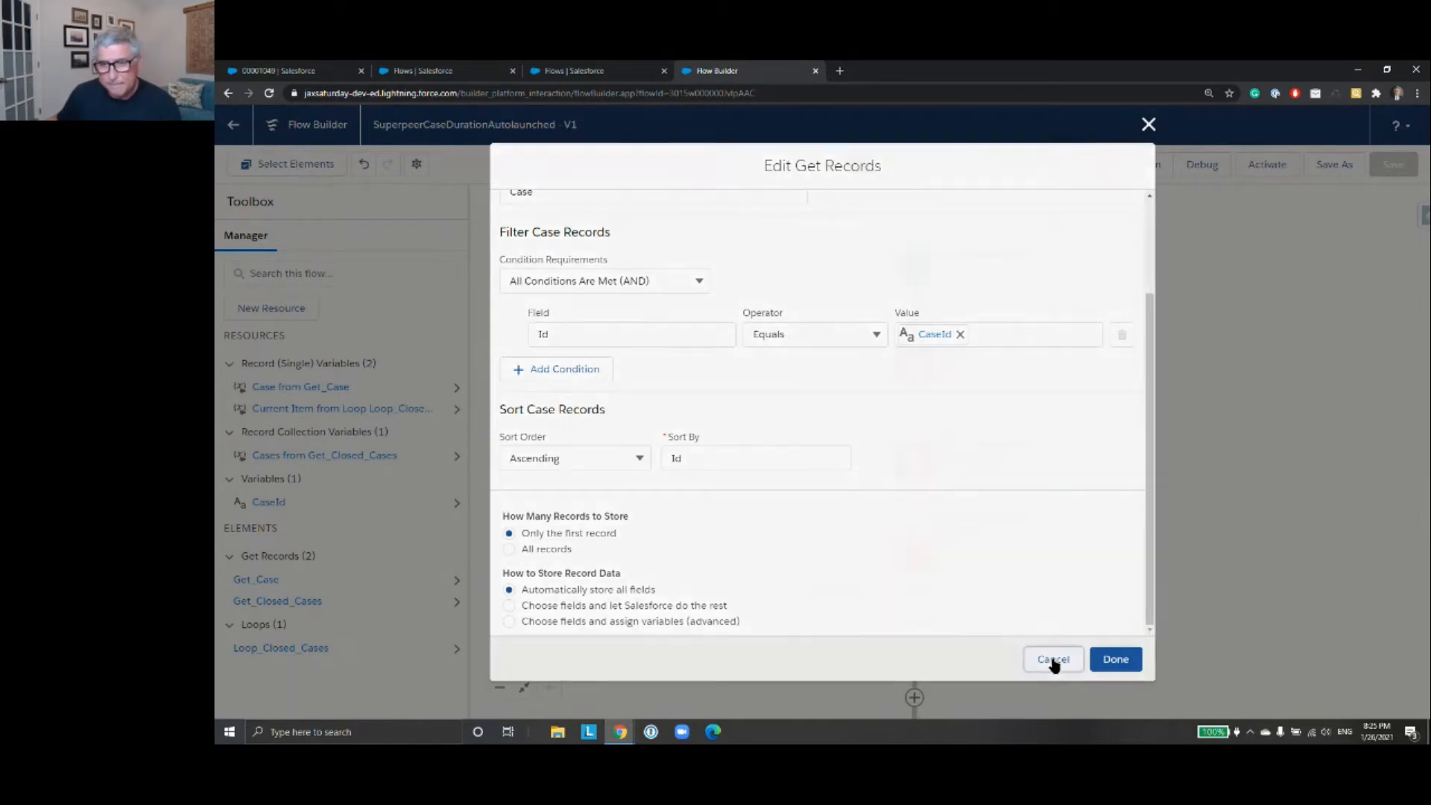
- Review the Get Closed Cases element's filter conditions, sort order and record storage, and close it without changes
{"action": "left_click", "coordinate": [916, 467]}
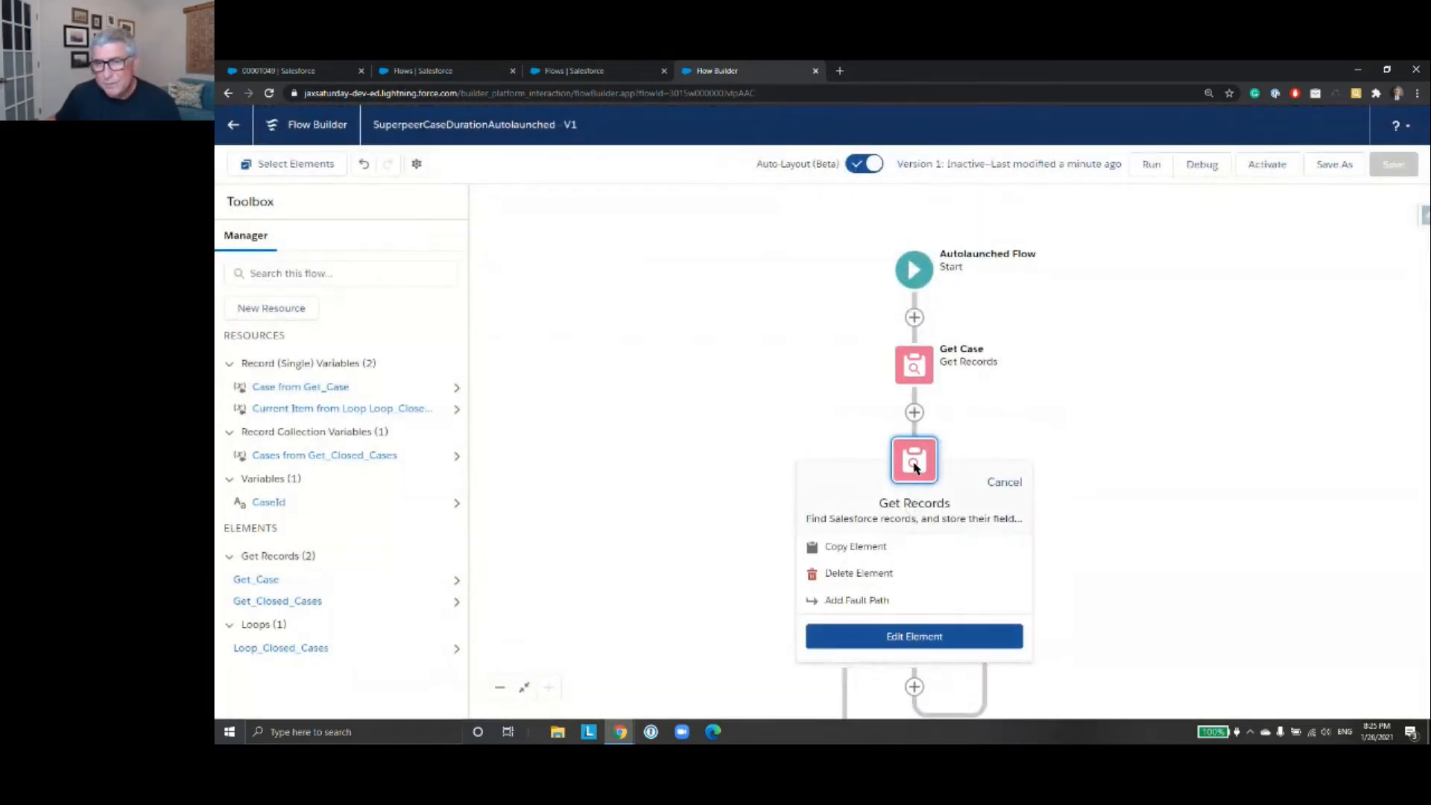
{"action": "double_click", "coordinate": [915, 466]}
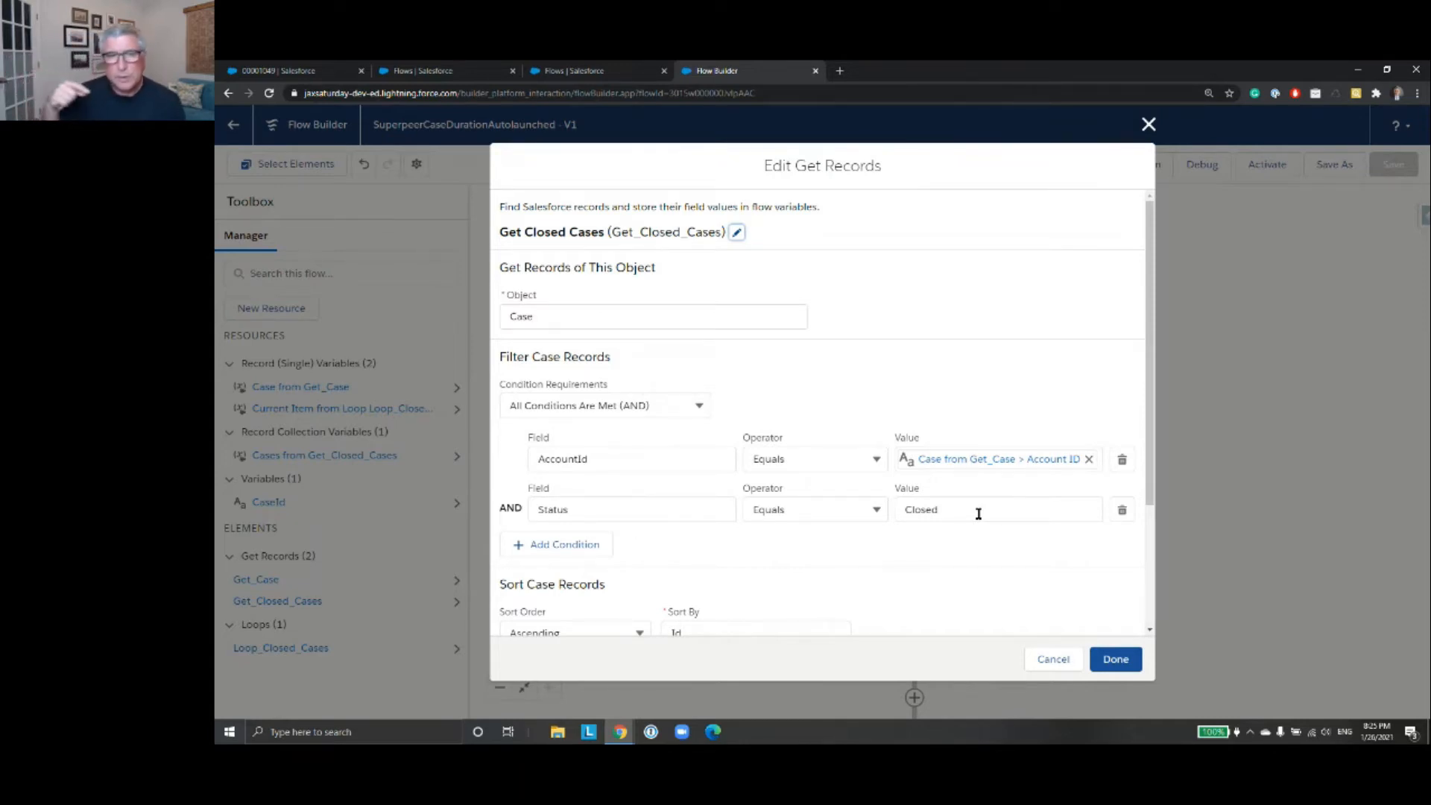
{"action": "scroll", "coordinate": [928, 416], "scroll_direction": "down", "scroll_amount": 2}
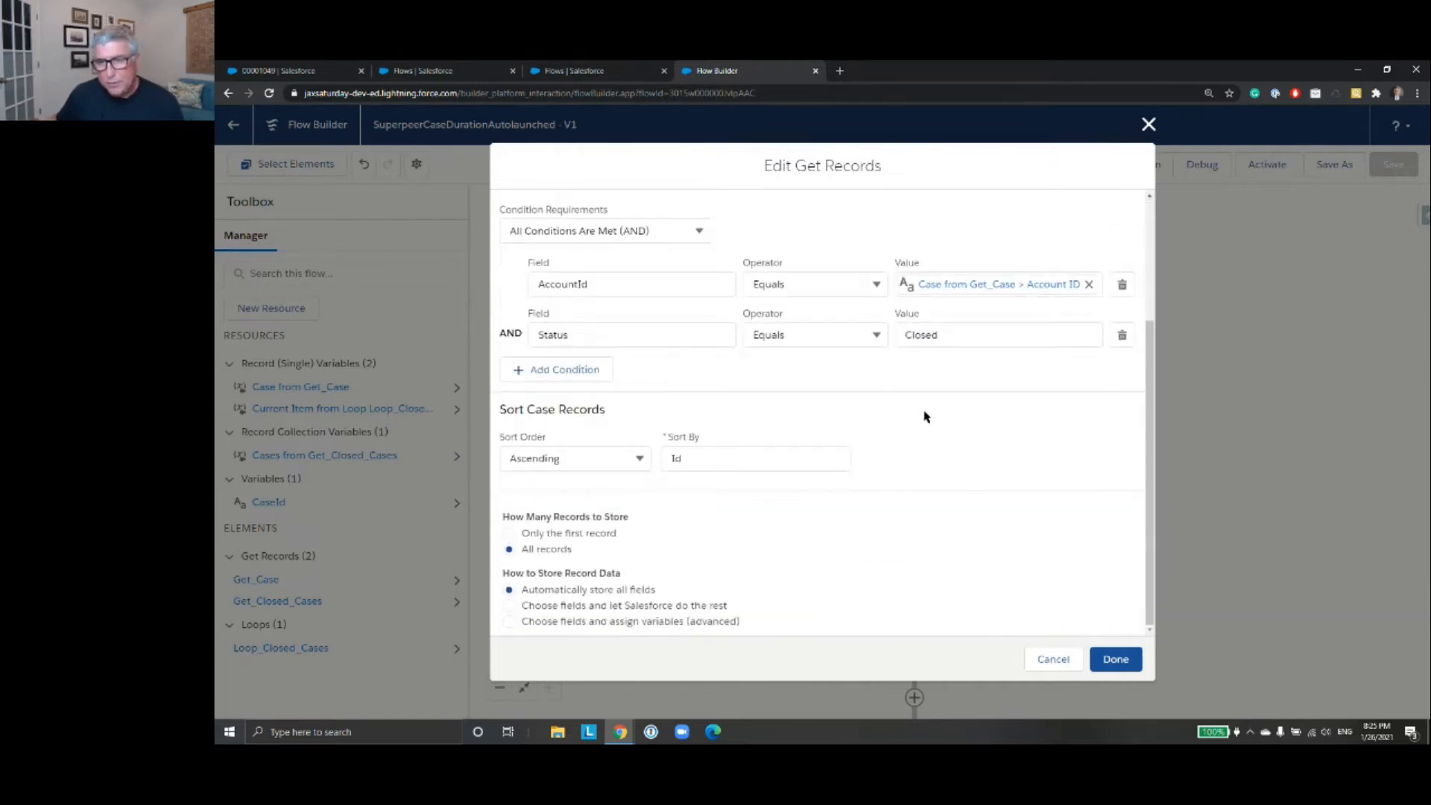
{"action": "scroll", "coordinate": [947, 436], "scroll_direction": "up", "scroll_amount": 2}
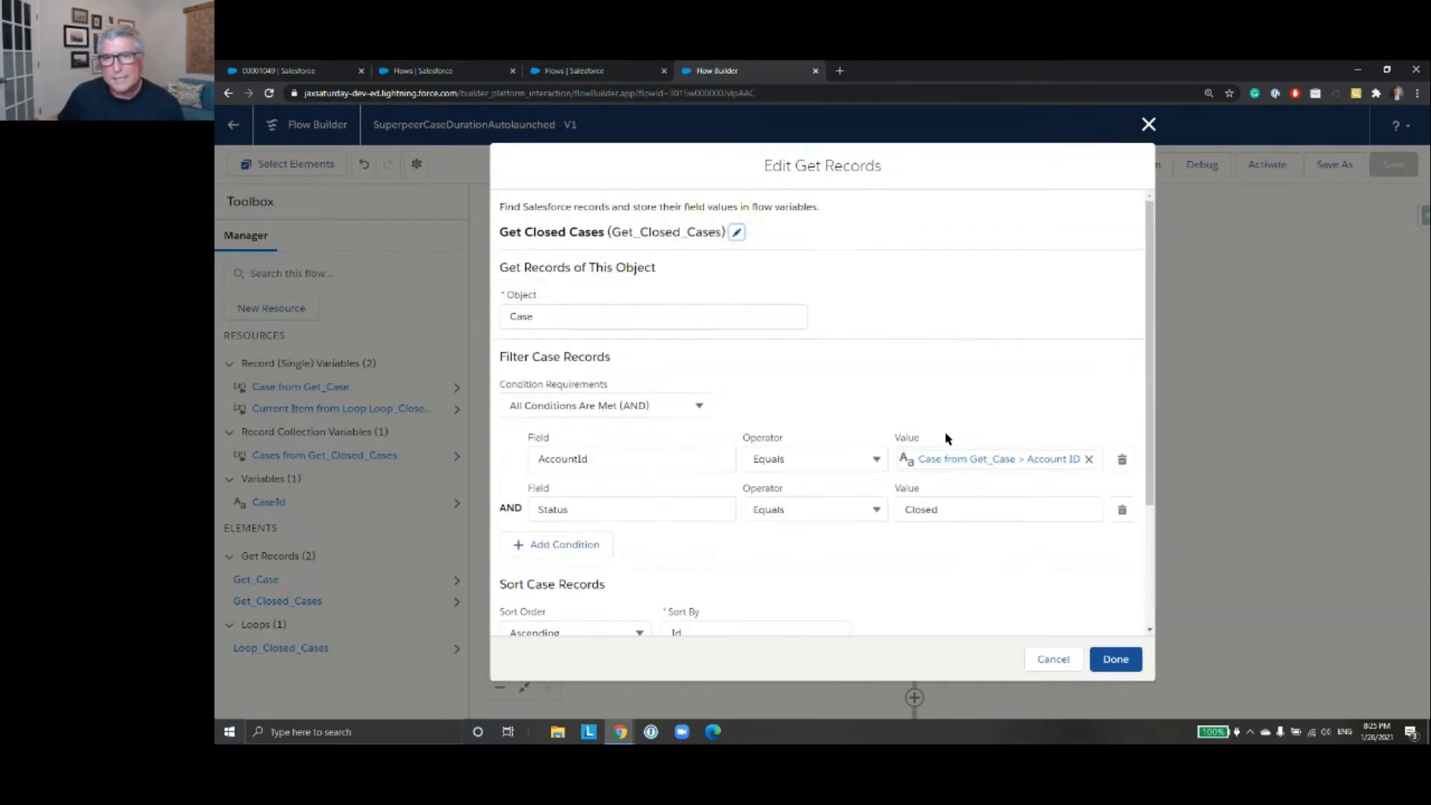
{"action": "left_click", "coordinate": [1149, 123]}
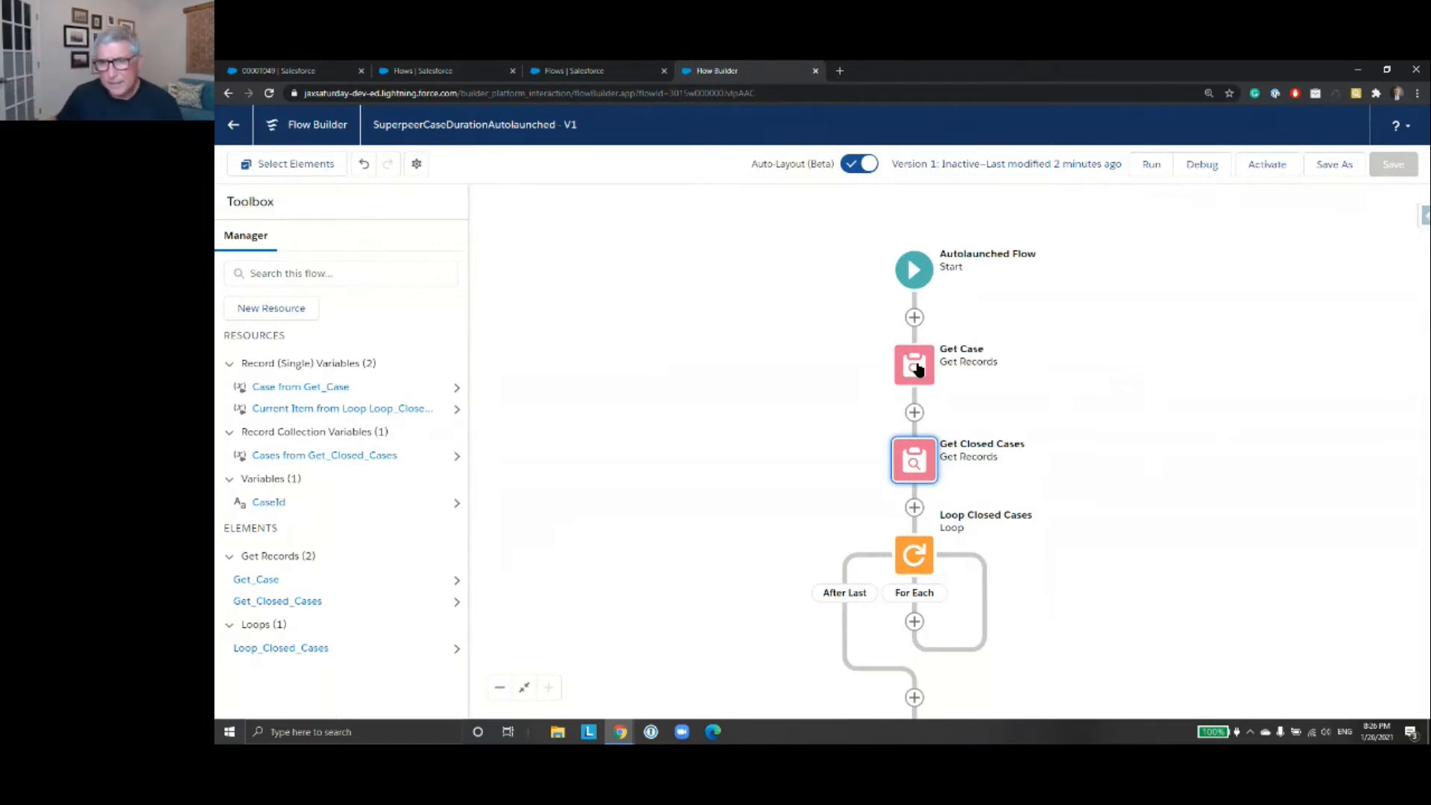
{"action": "left_click_drag", "start_coordinate": [1102, 463], "coordinate": [1086, 323]}
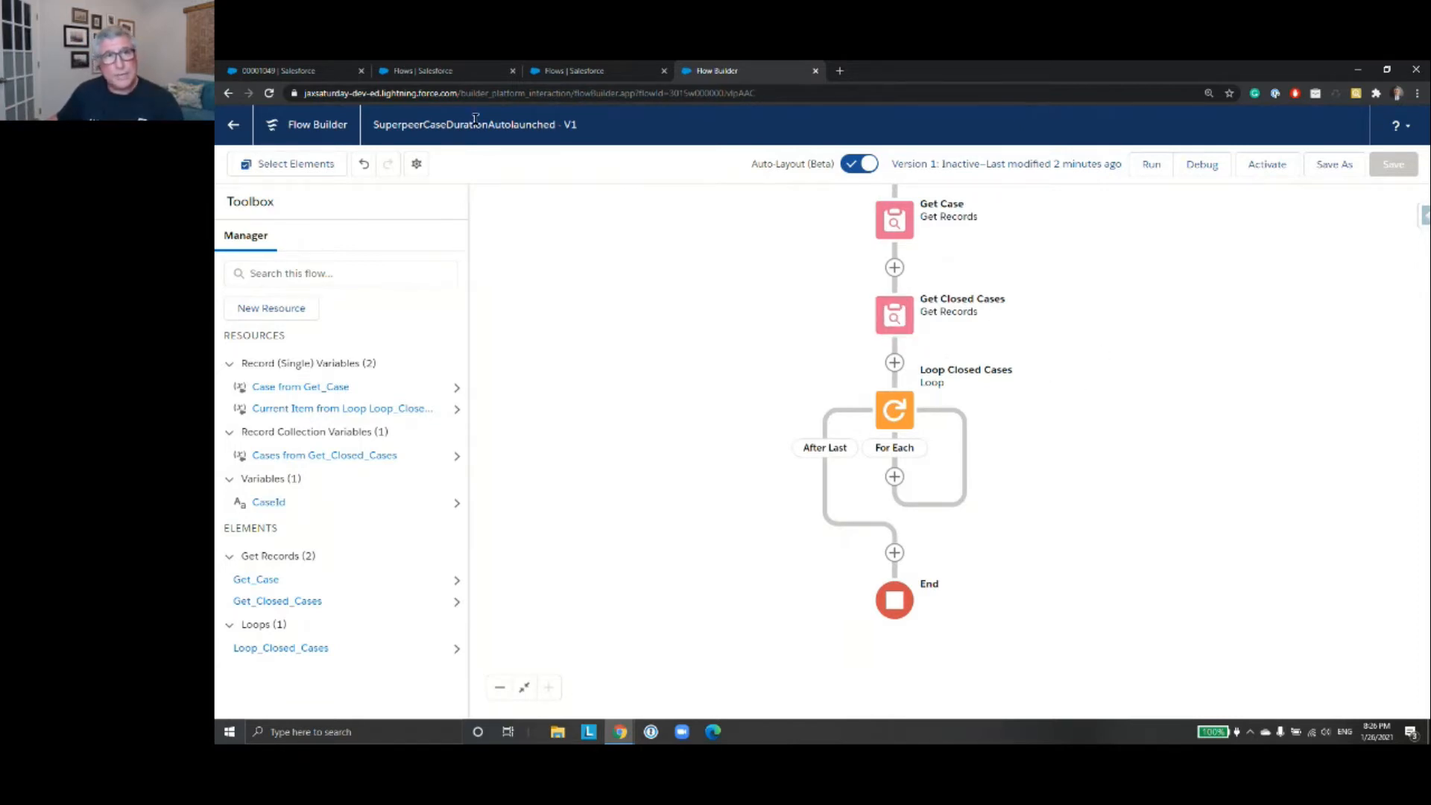
- From the "Catnip no good" case, open the Cat Industries account and examine the full list of its related cases
{"action": "left_click", "coordinate": [277, 71]}
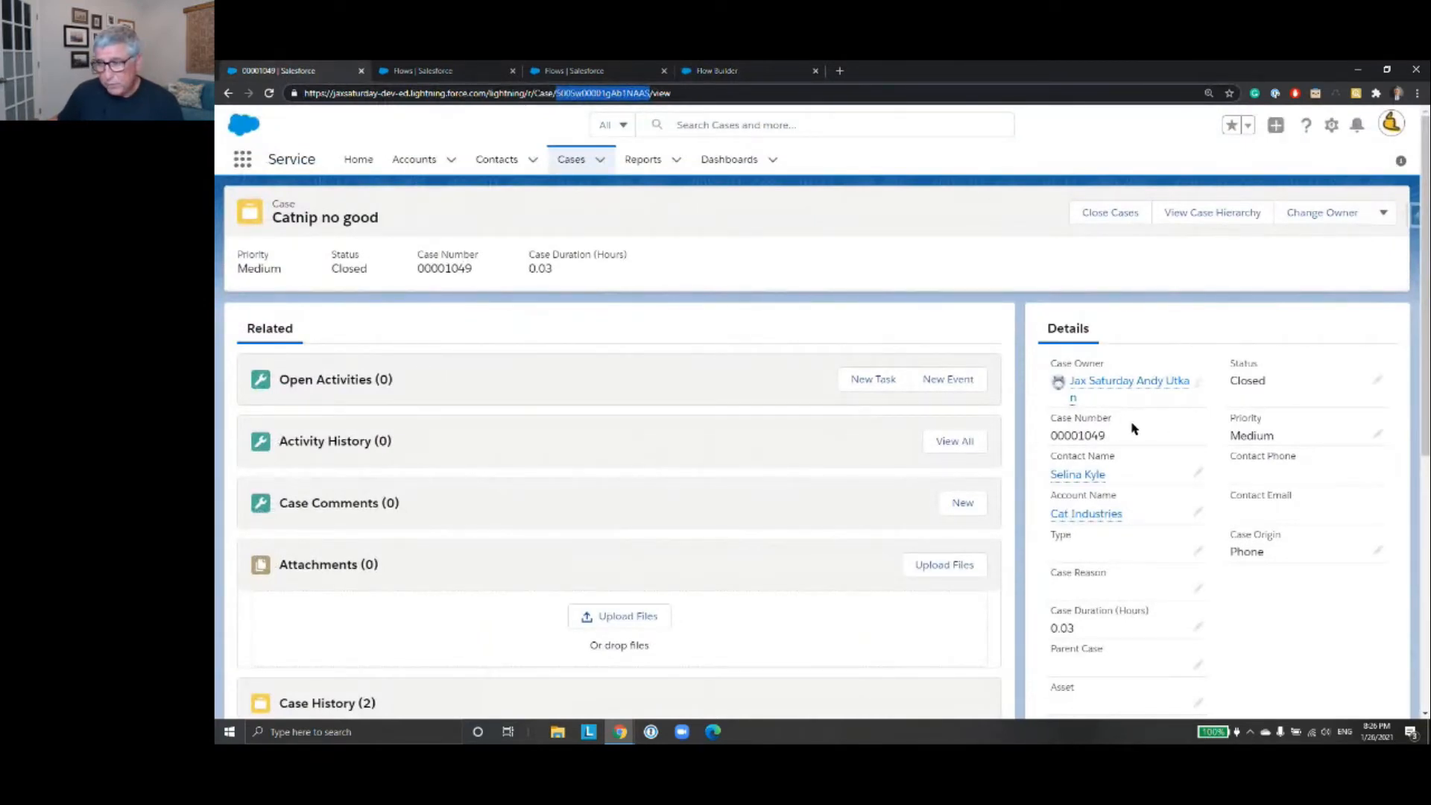
{"action": "left_click", "coordinate": [1092, 521]}
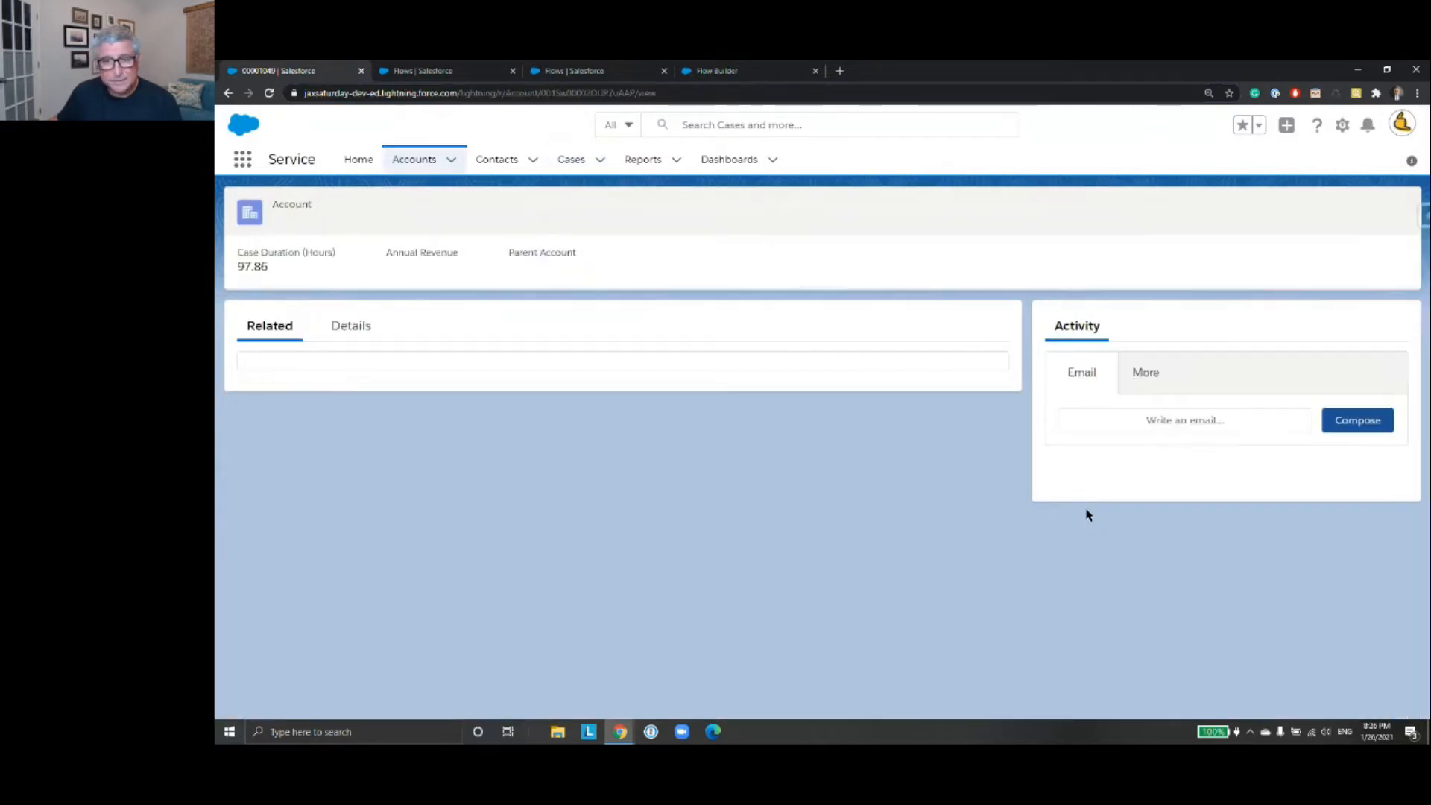
{"action": "scroll", "coordinate": [840, 406], "scroll_direction": "down", "scroll_amount": 3}
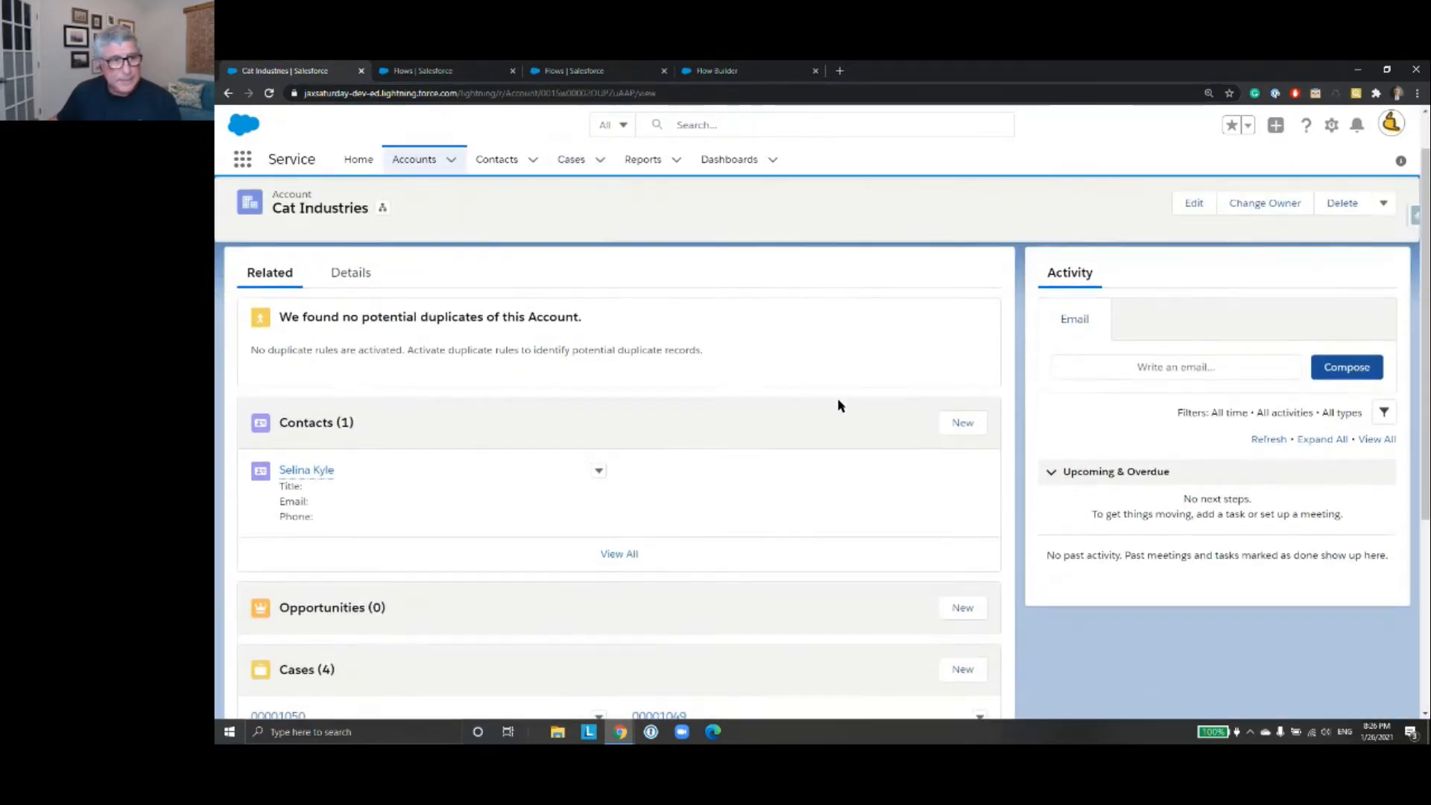
{"action": "scroll", "coordinate": [820, 402], "scroll_direction": "down", "scroll_amount": 2}
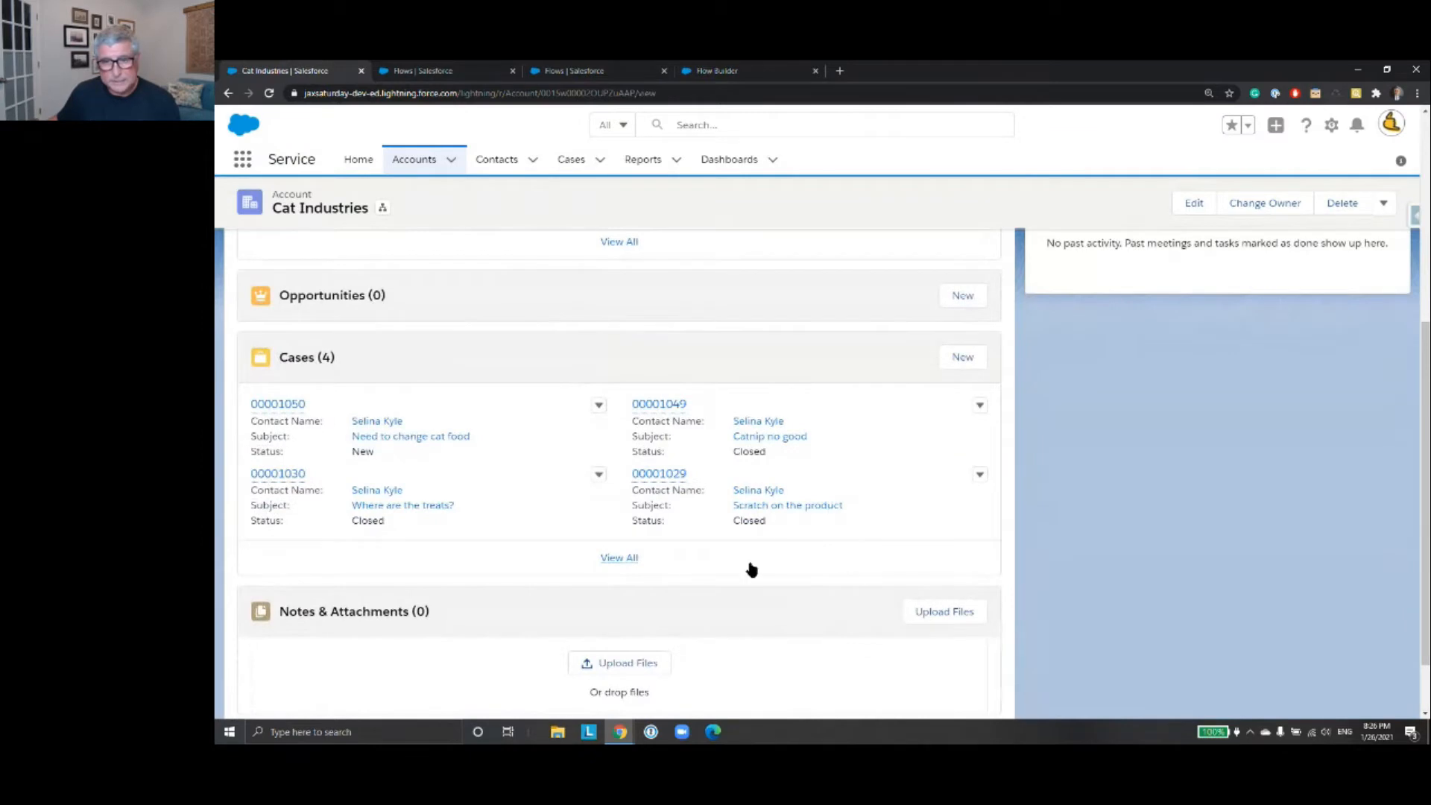
{"action": "left_click", "coordinate": [629, 561]}
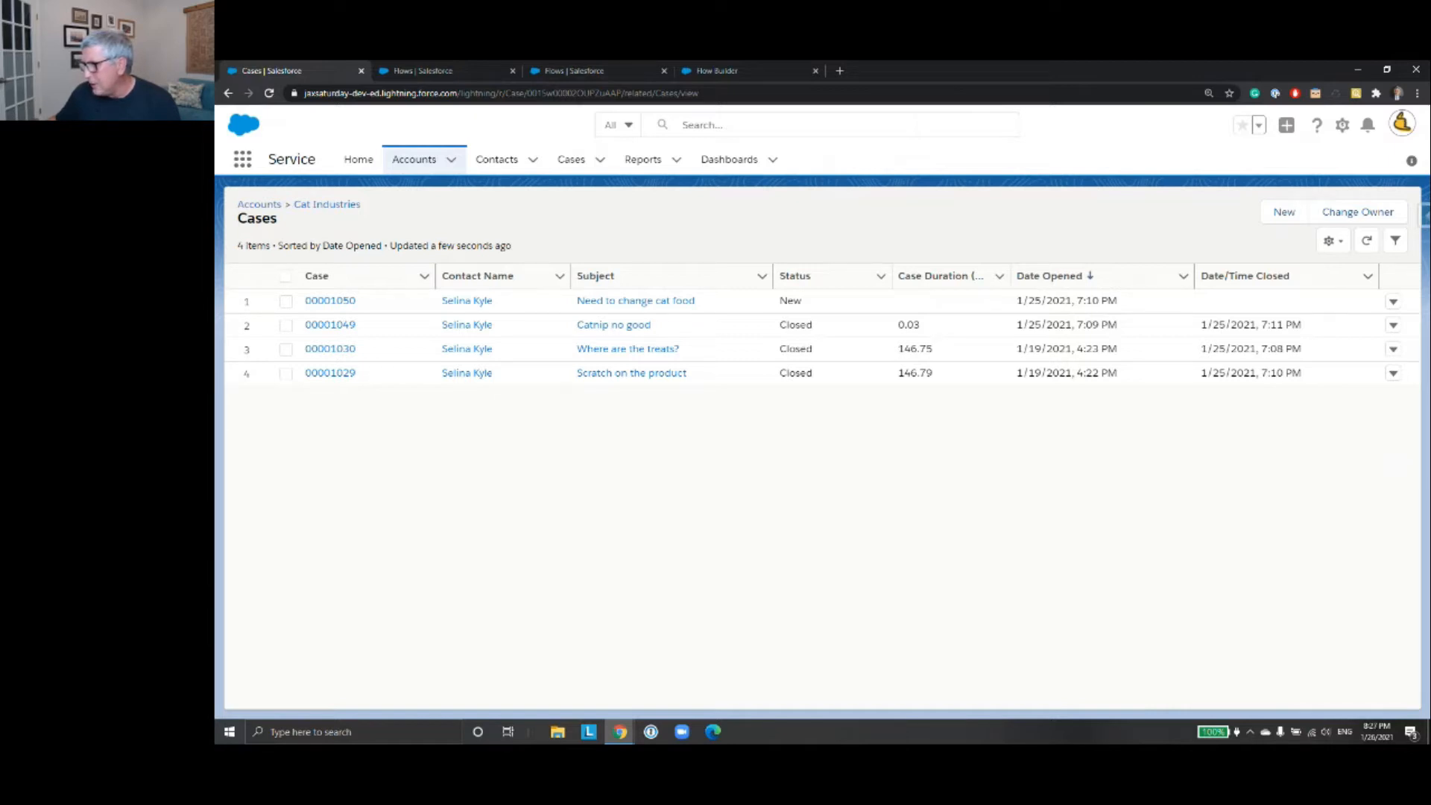
- Return to the SuperpeerCaseDurationAutolaunched flow and review the Get Case element's filter and record storage options, leaving them as they are
{"action": "left_click", "coordinate": [431, 72]}
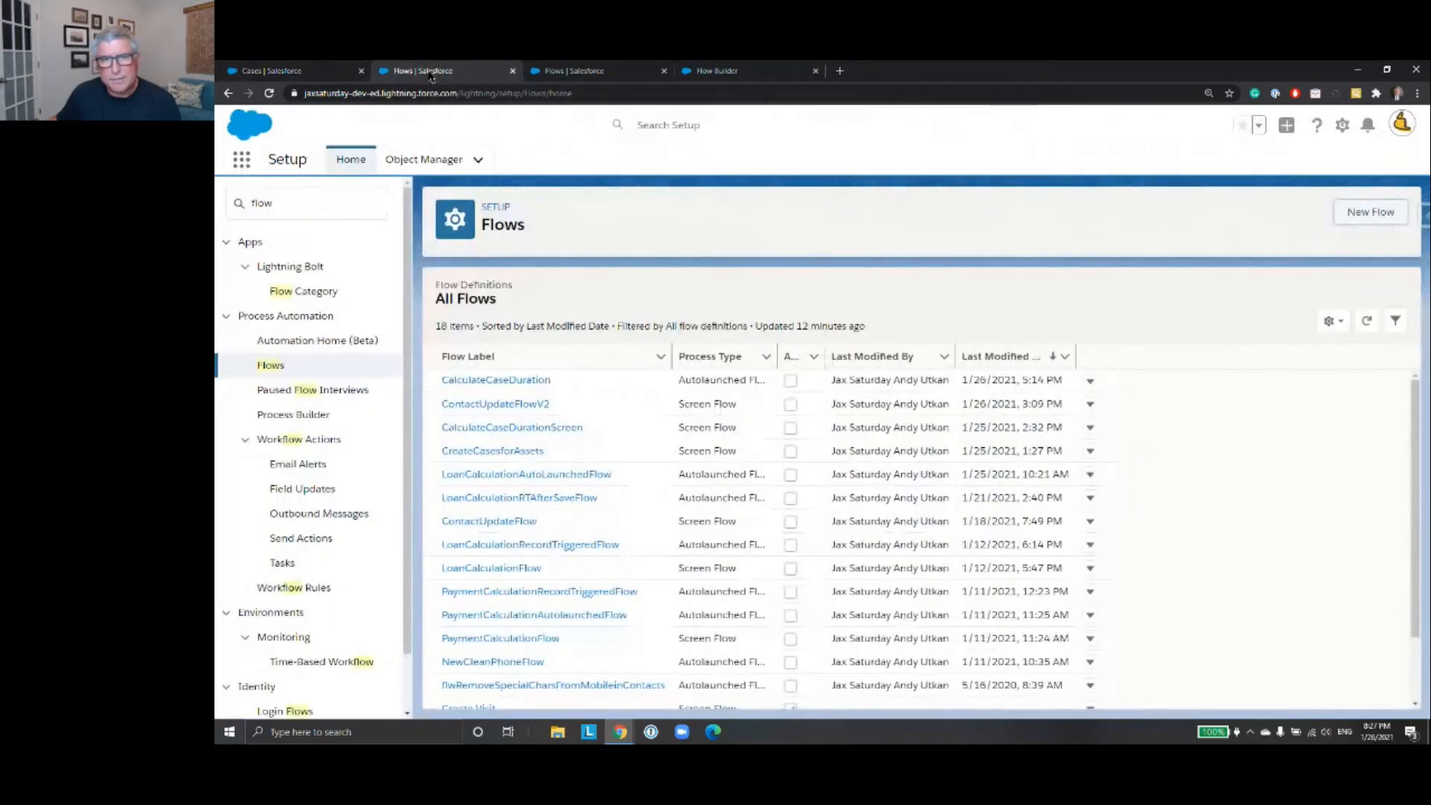
{"action": "left_click", "coordinate": [600, 67]}
{"action": "left_click", "coordinate": [717, 70]}
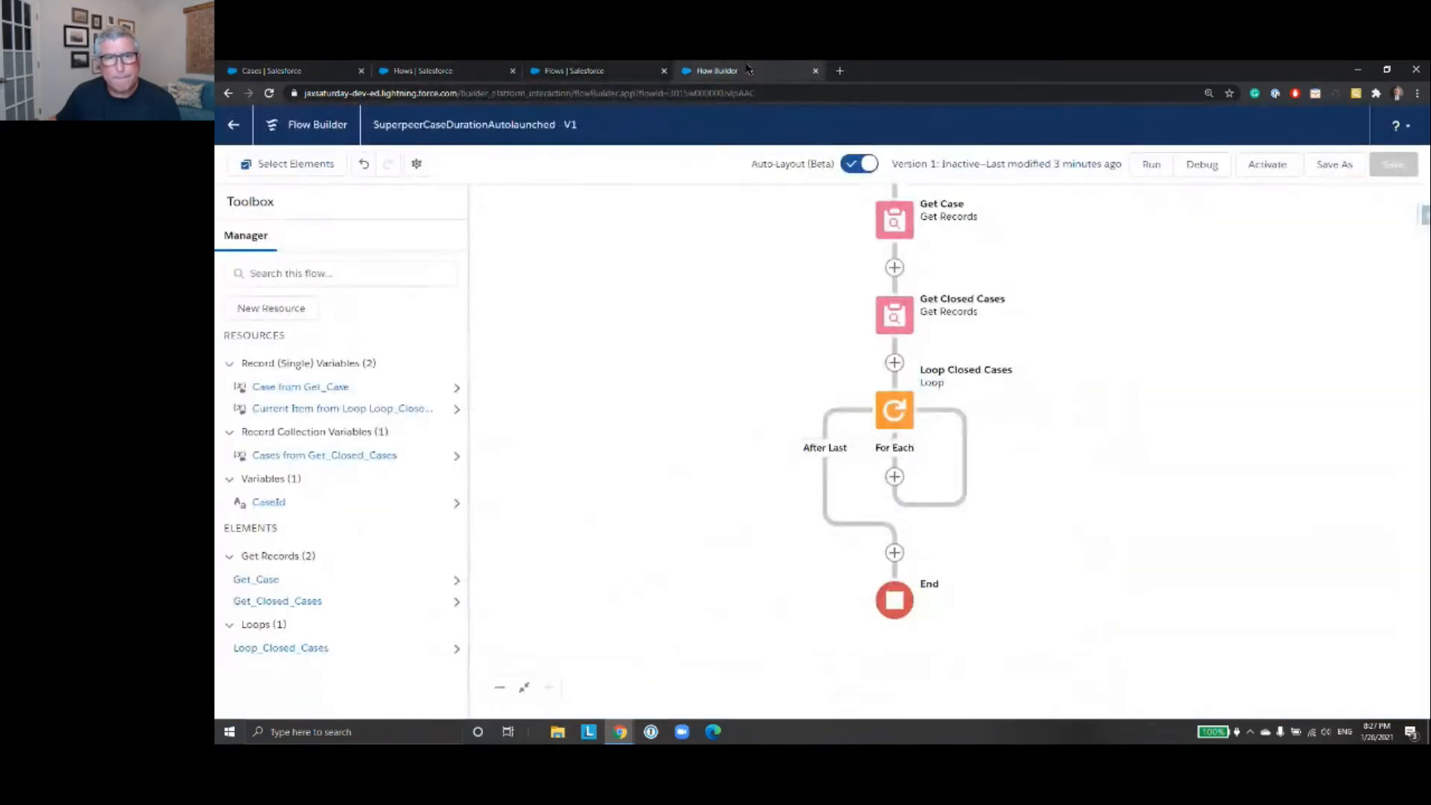
{"action": "scroll", "coordinate": [1044, 284], "scroll_direction": "up", "scroll_amount": 3}
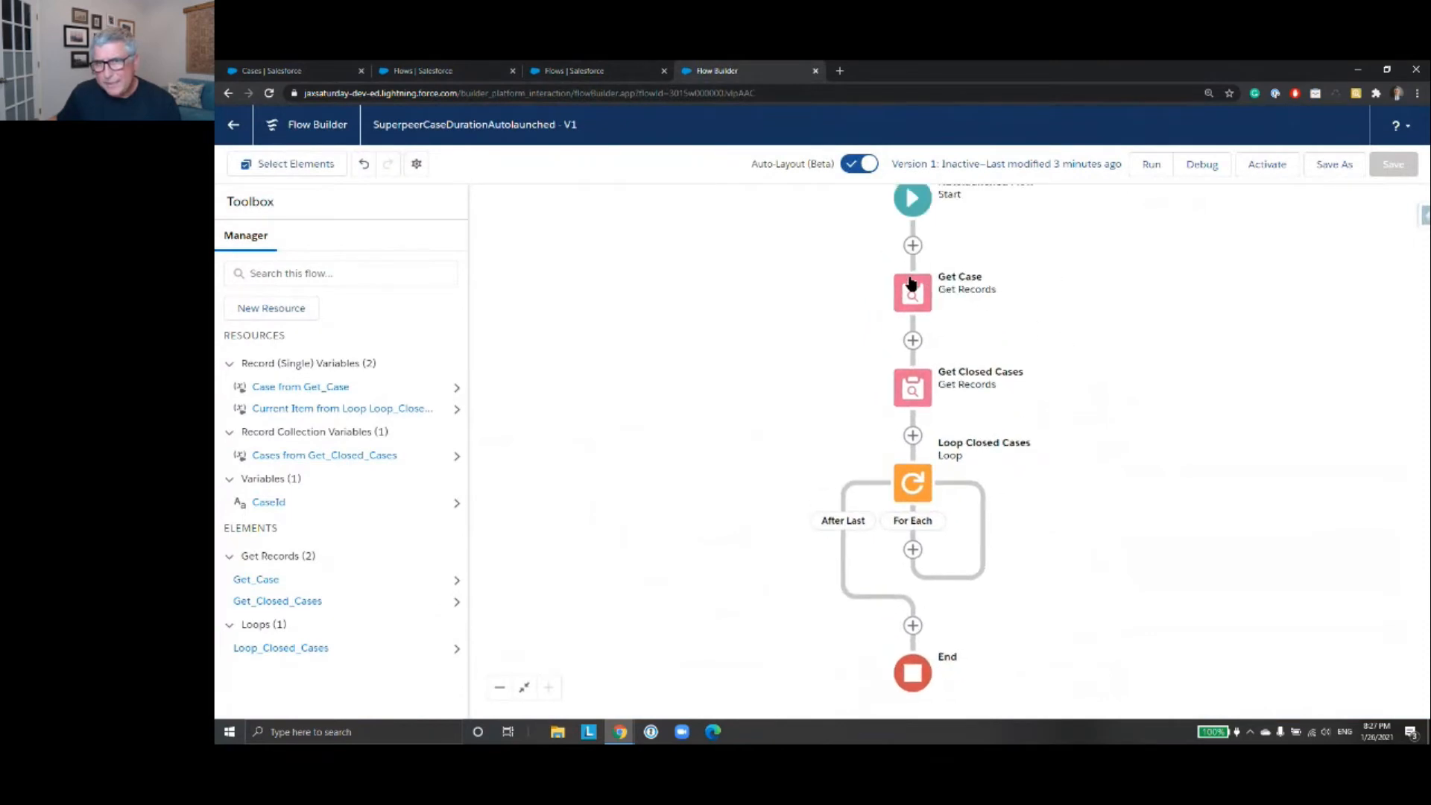
{"action": "left_click", "coordinate": [914, 290]}
{"action": "double_click", "coordinate": [915, 290]}
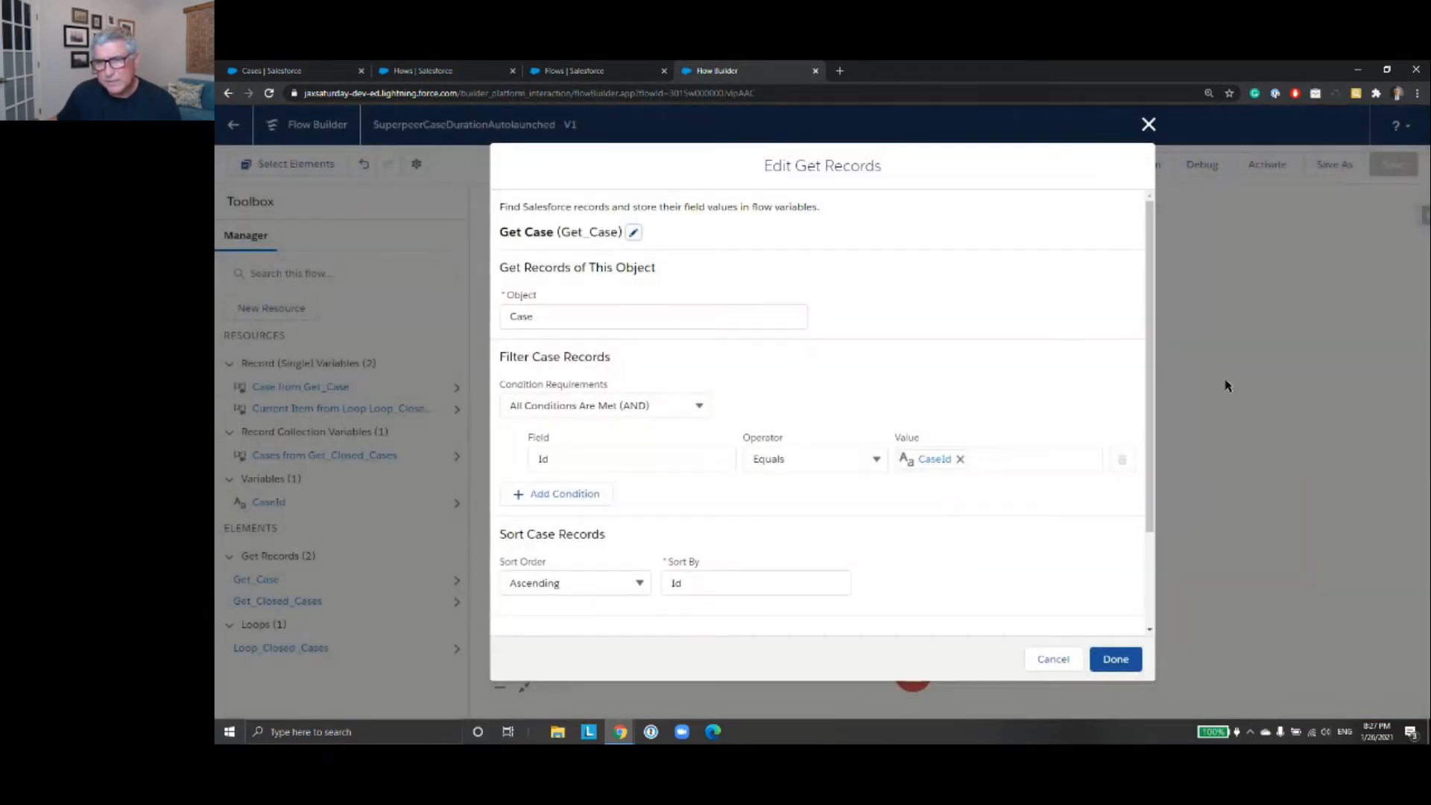
{"action": "left_click_drag", "start_coordinate": [1155, 393], "coordinate": [1148, 506]}
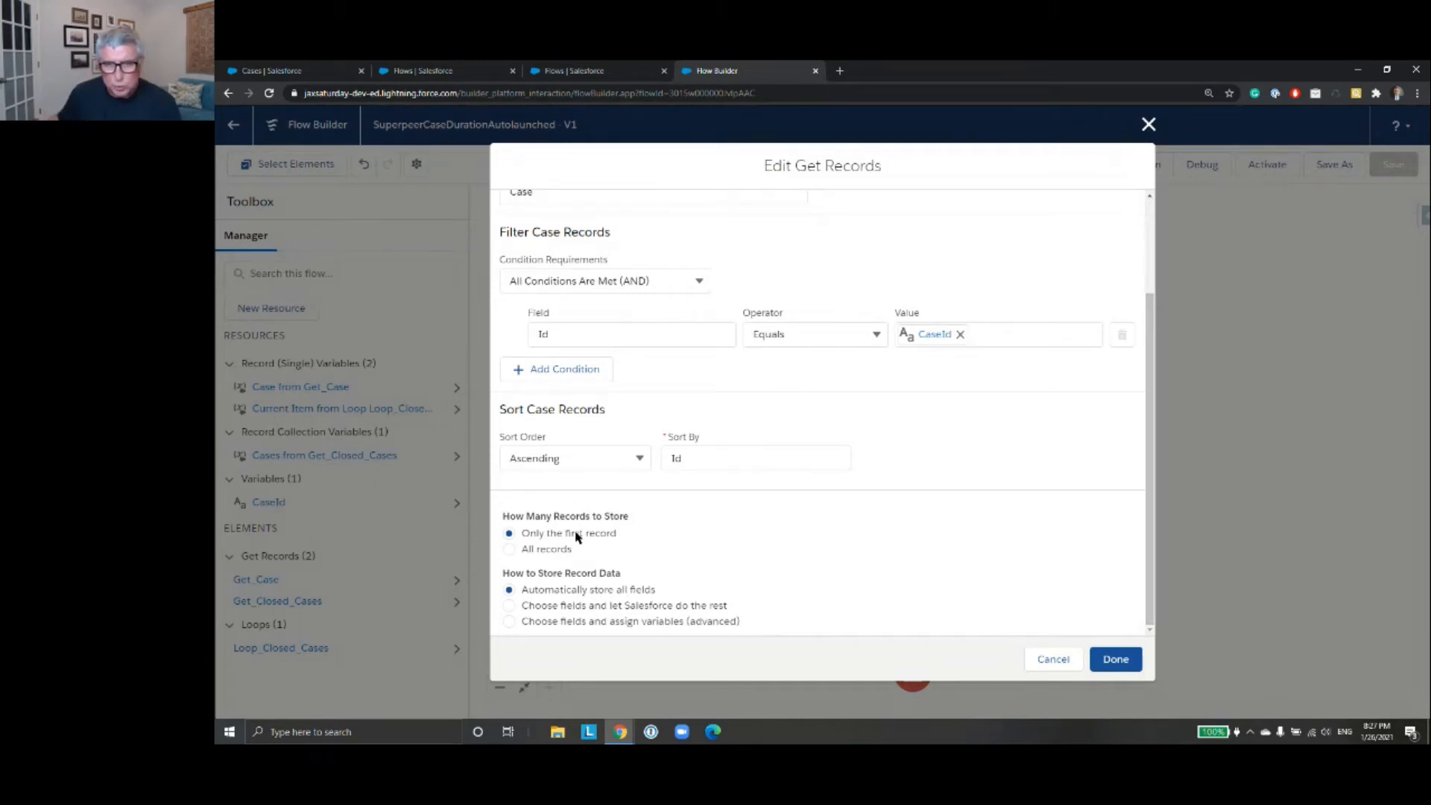
{"action": "left_click", "coordinate": [1053, 658]}
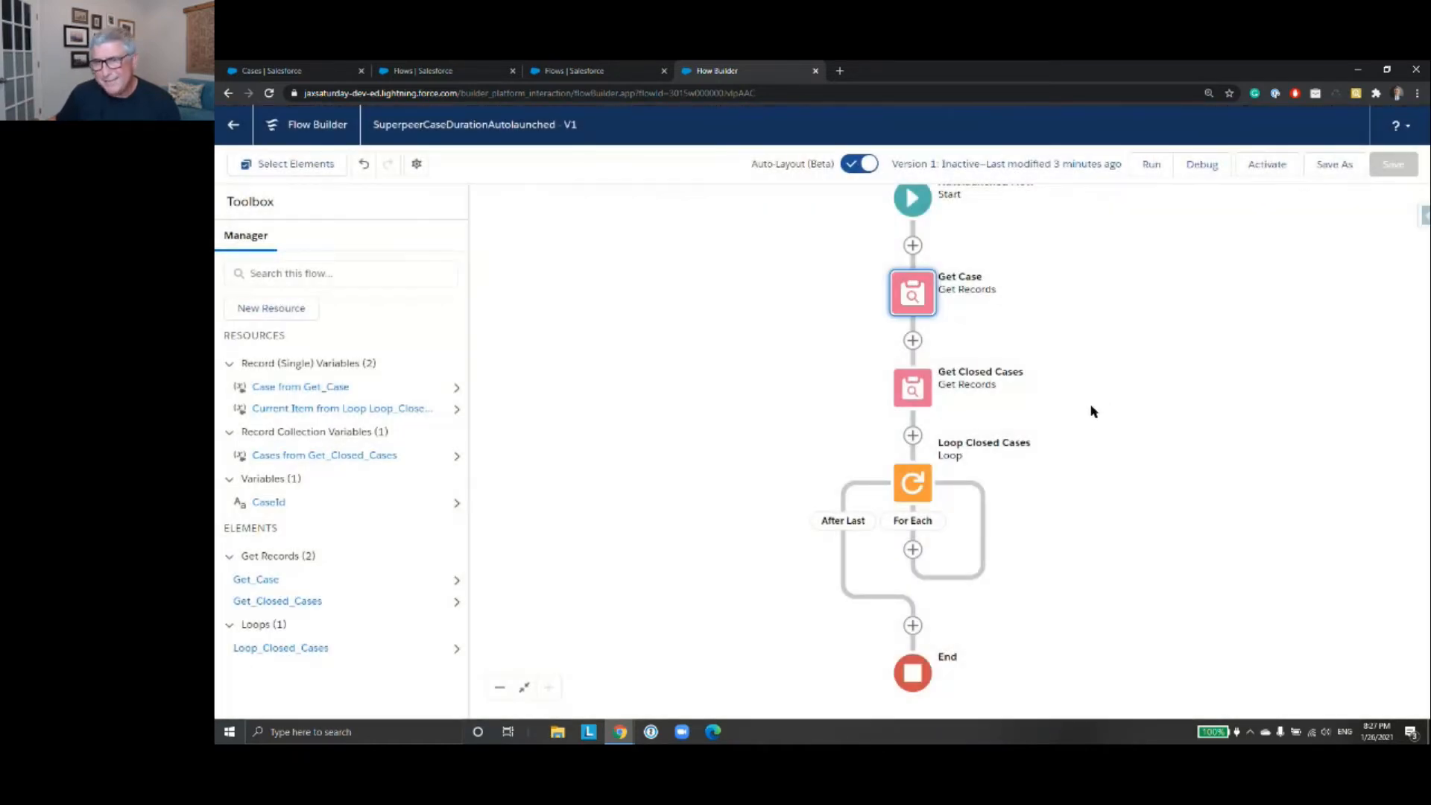
- Review the Account ID and Status filter conditions of the Get Closed Cases element and close it with its settings kept
{"action": "left_click", "coordinate": [912, 387]}
{"action": "double_click", "coordinate": [912, 387]}
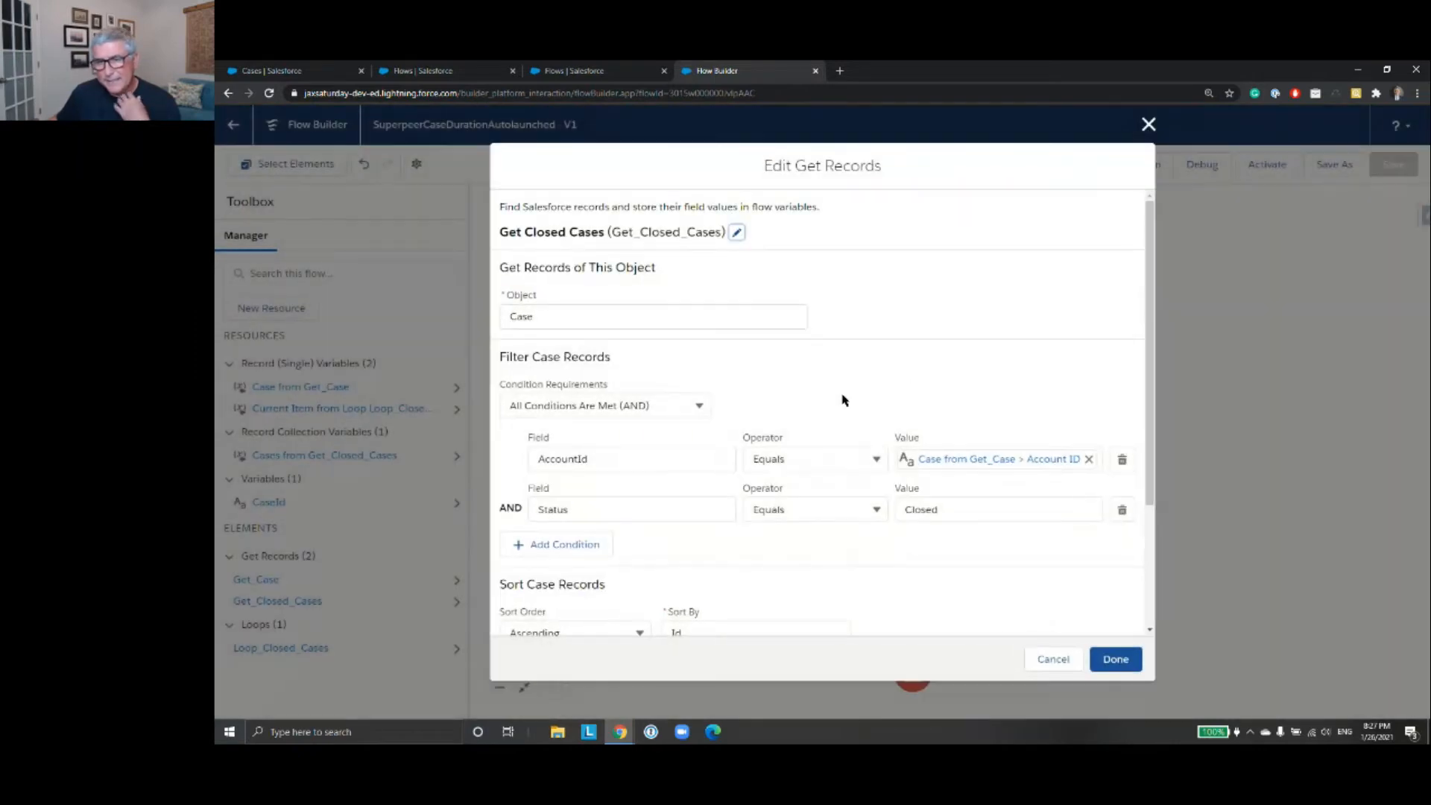
{"action": "left_click", "coordinate": [1011, 462]}
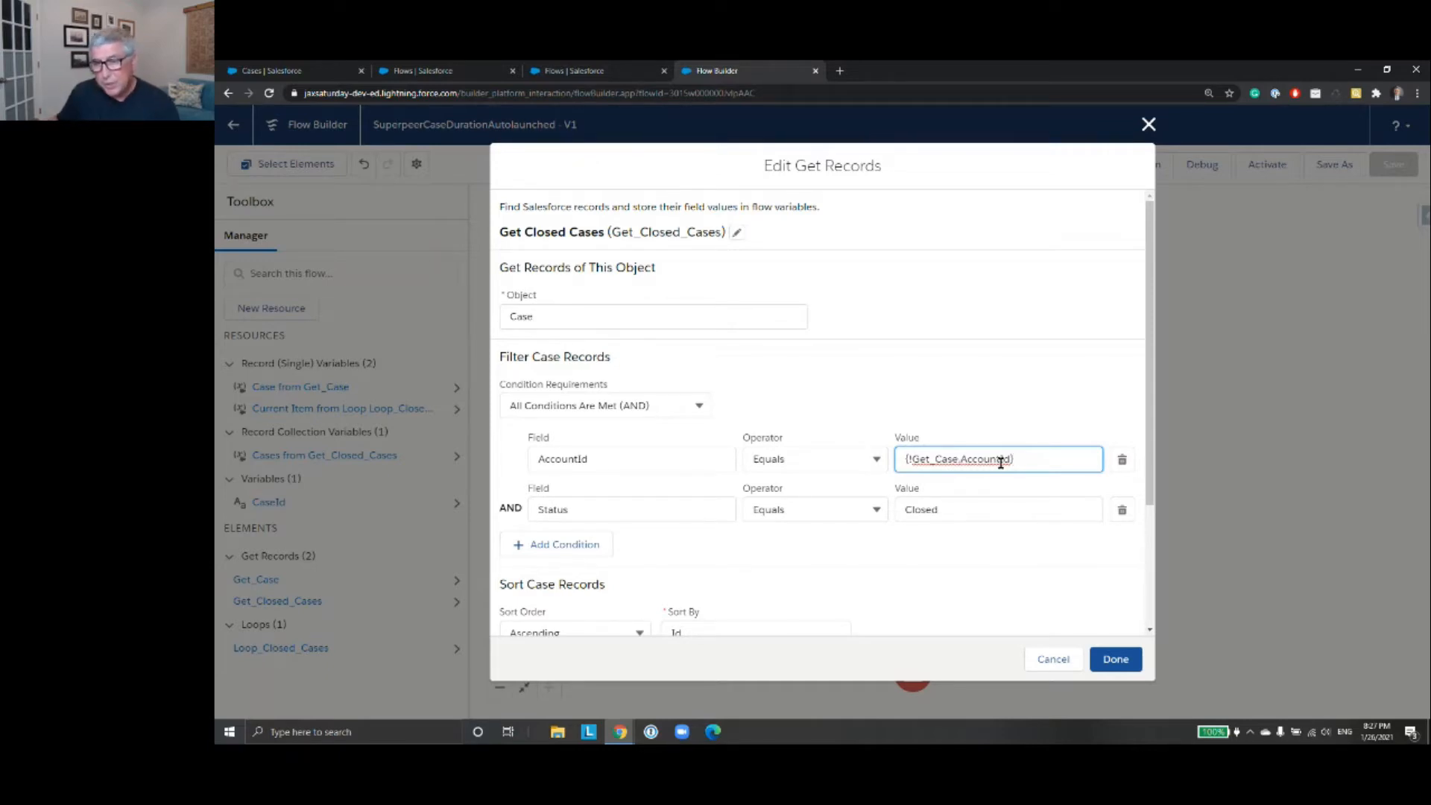
{"action": "left_click", "coordinate": [592, 460]}
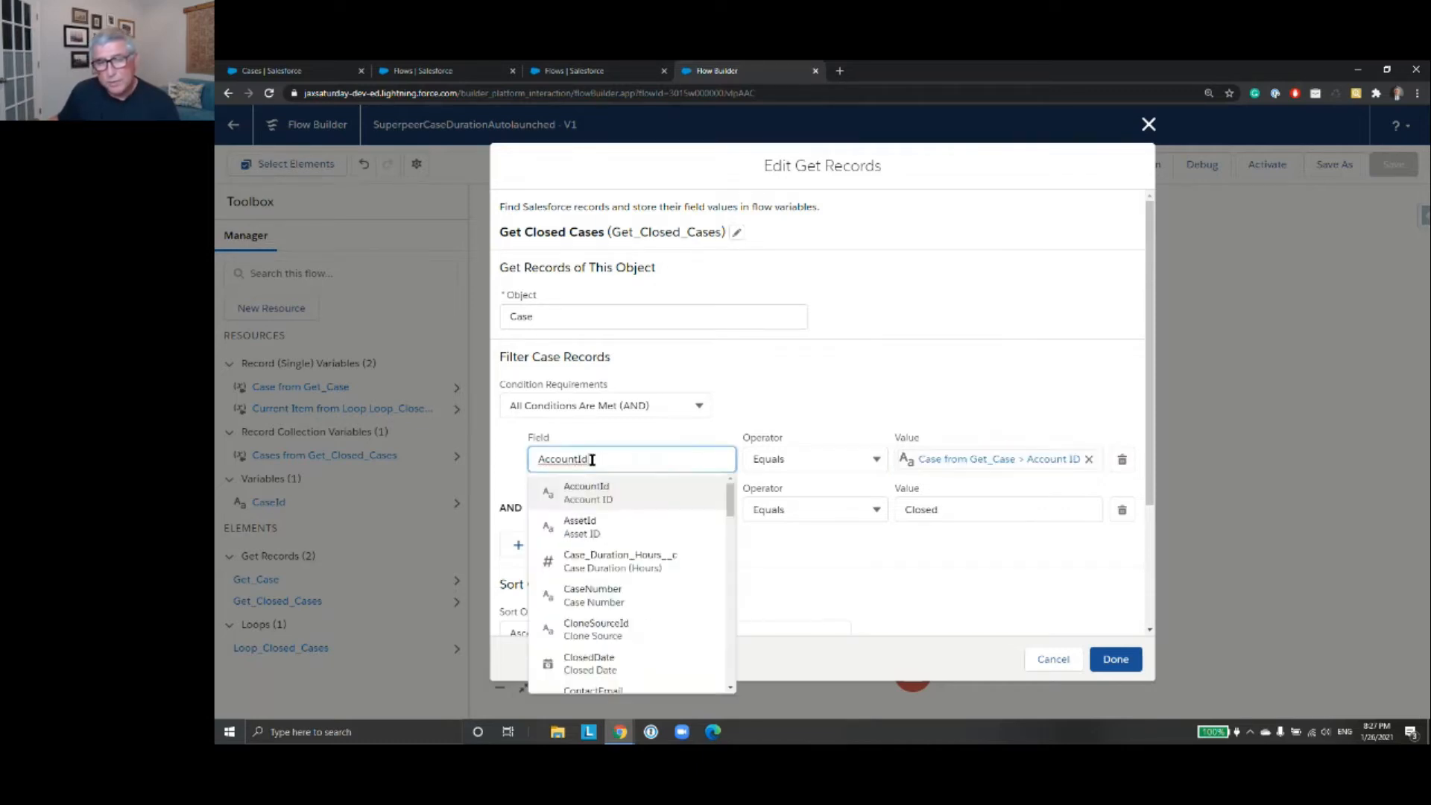
{"action": "left_click", "coordinate": [847, 396]}
{"action": "left_click", "coordinate": [998, 462]}
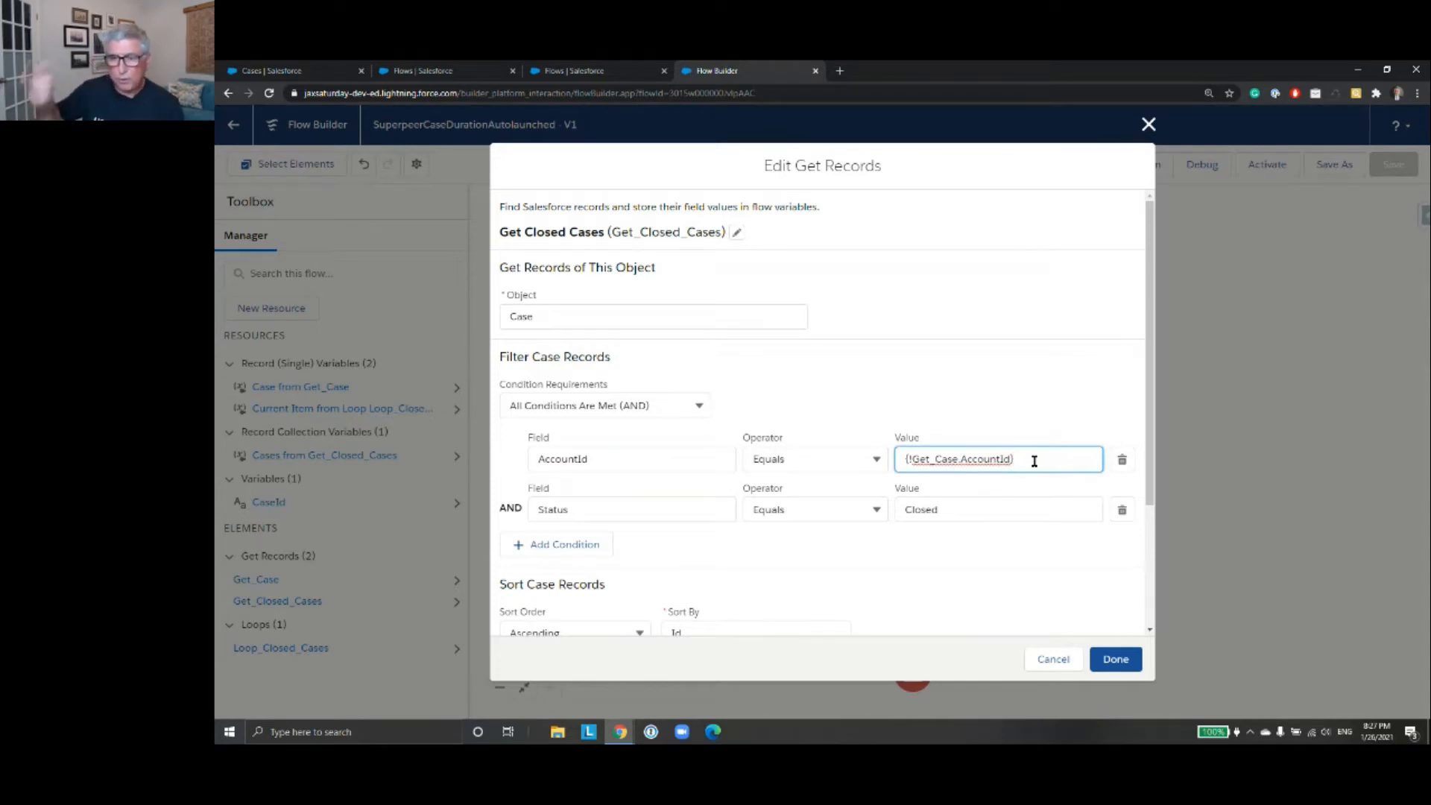
{"action": "left_click", "coordinate": [1042, 507]}
{"action": "left_click", "coordinate": [1132, 552]}
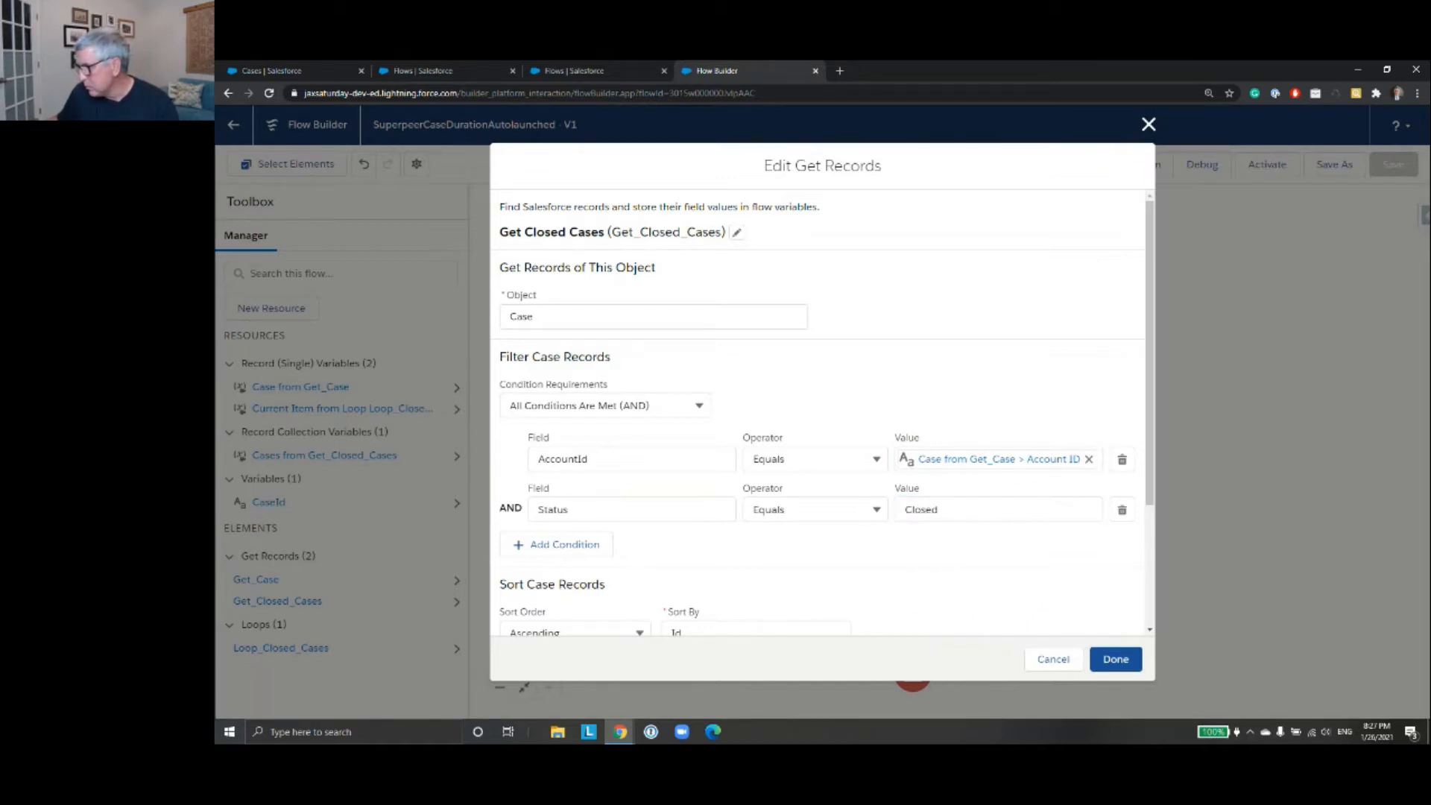
{"action": "left_click", "coordinate": [1112, 659]}
{"action": "left_click_drag", "start_coordinate": [1152, 490], "coordinate": [1123, 376]}
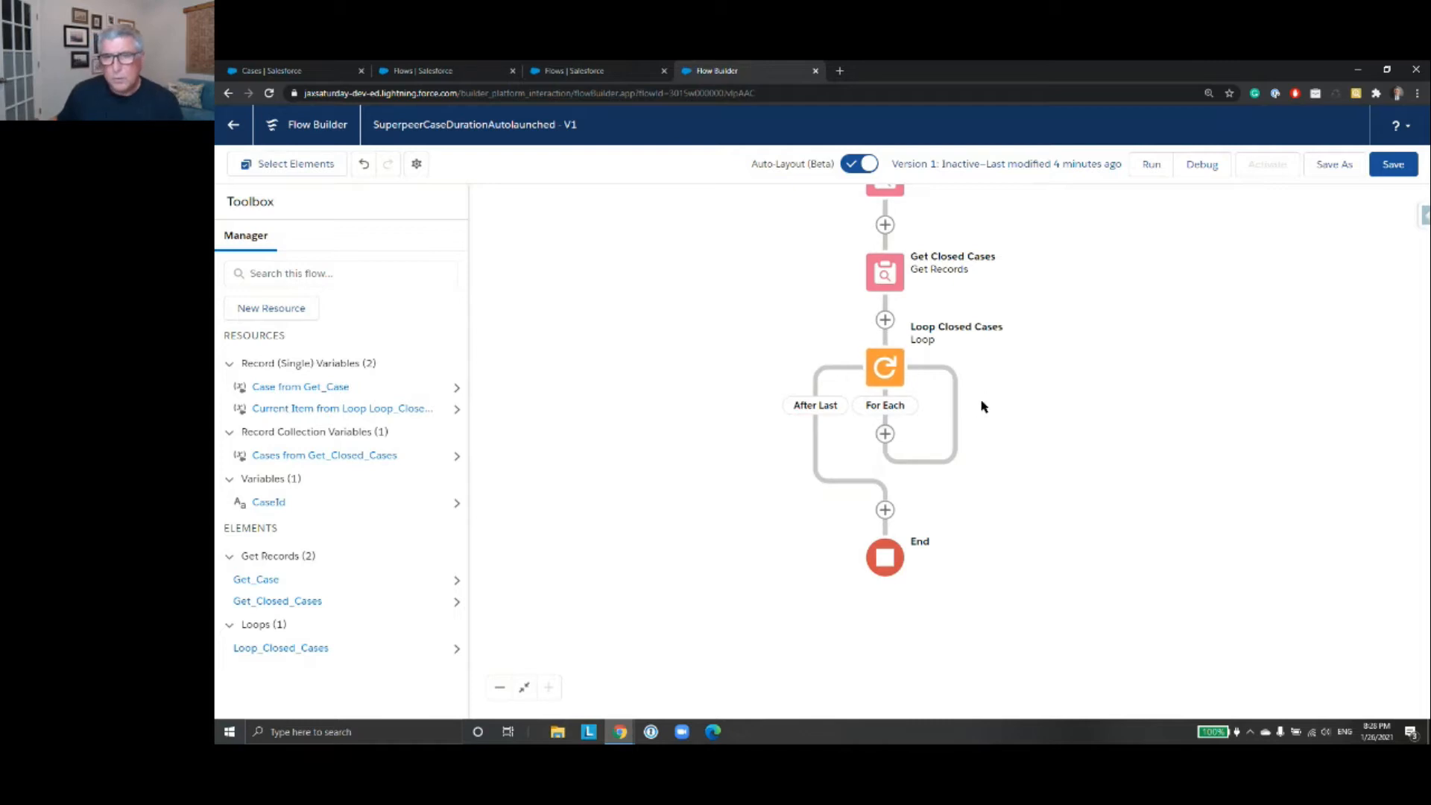
- Add an Assignment element labelled "Assign Case Duration" to the For Each path of the Loop Closed Cases element
{"action": "left_click", "coordinate": [885, 435]}
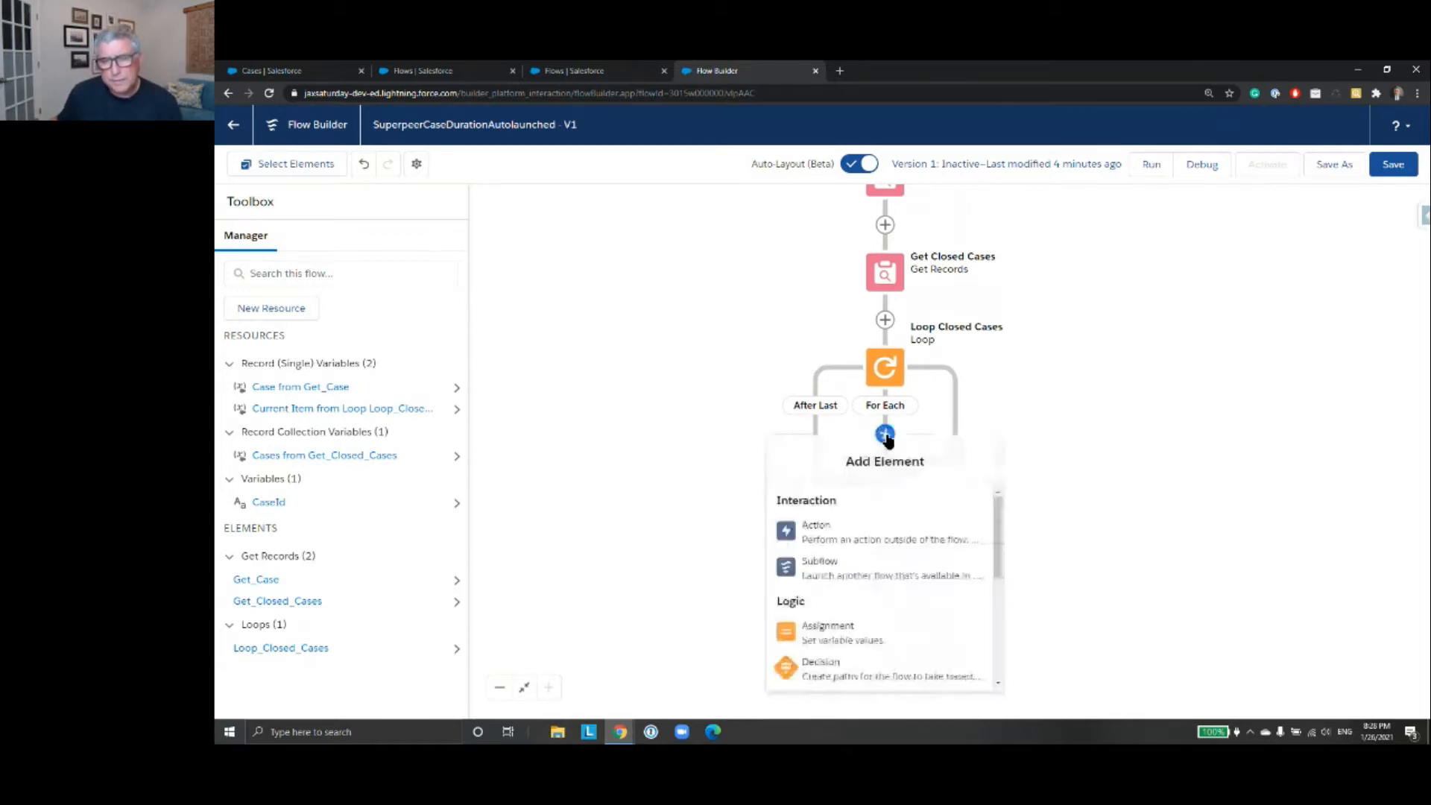
{"action": "left_click", "coordinate": [1076, 418]}
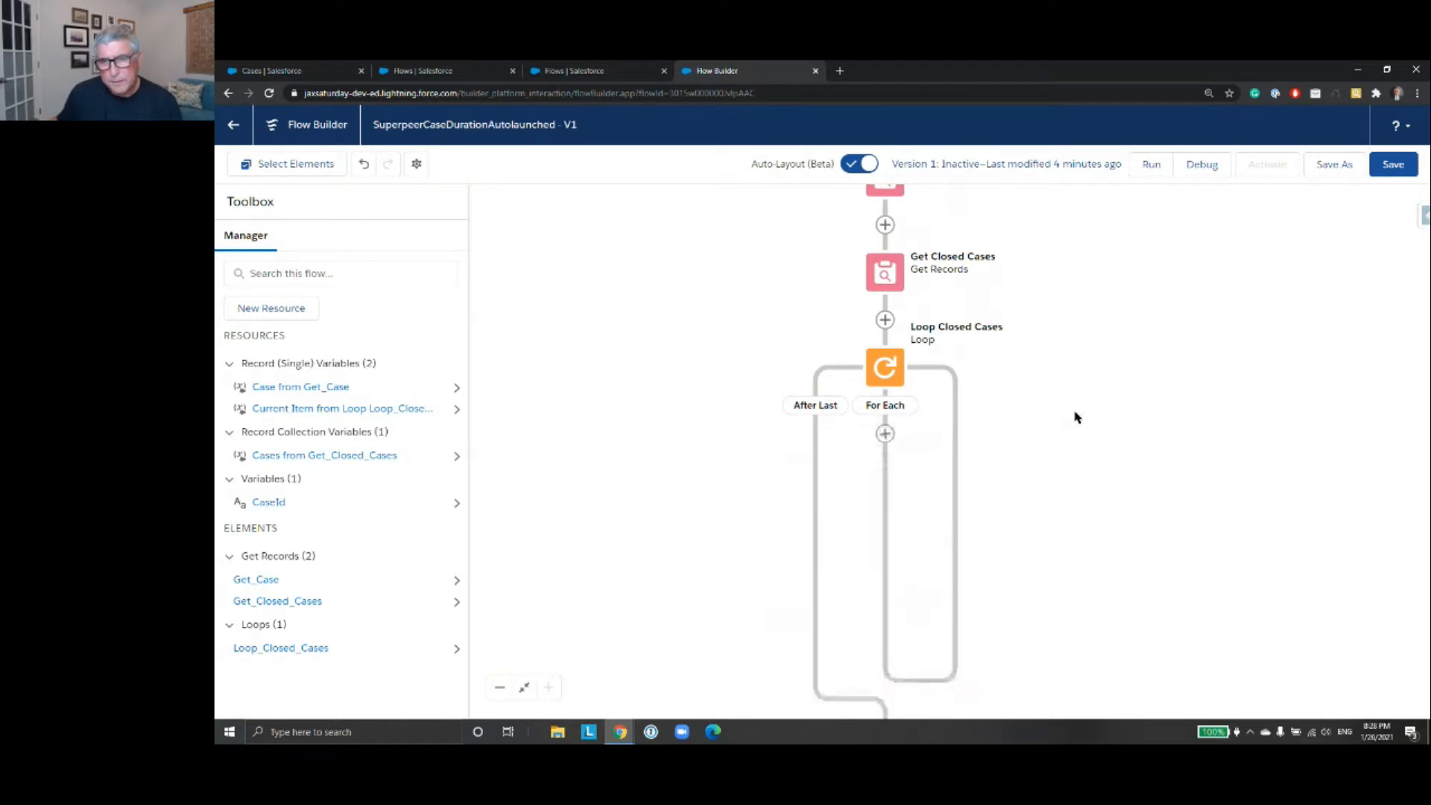
{"action": "left_click", "coordinate": [885, 436]}
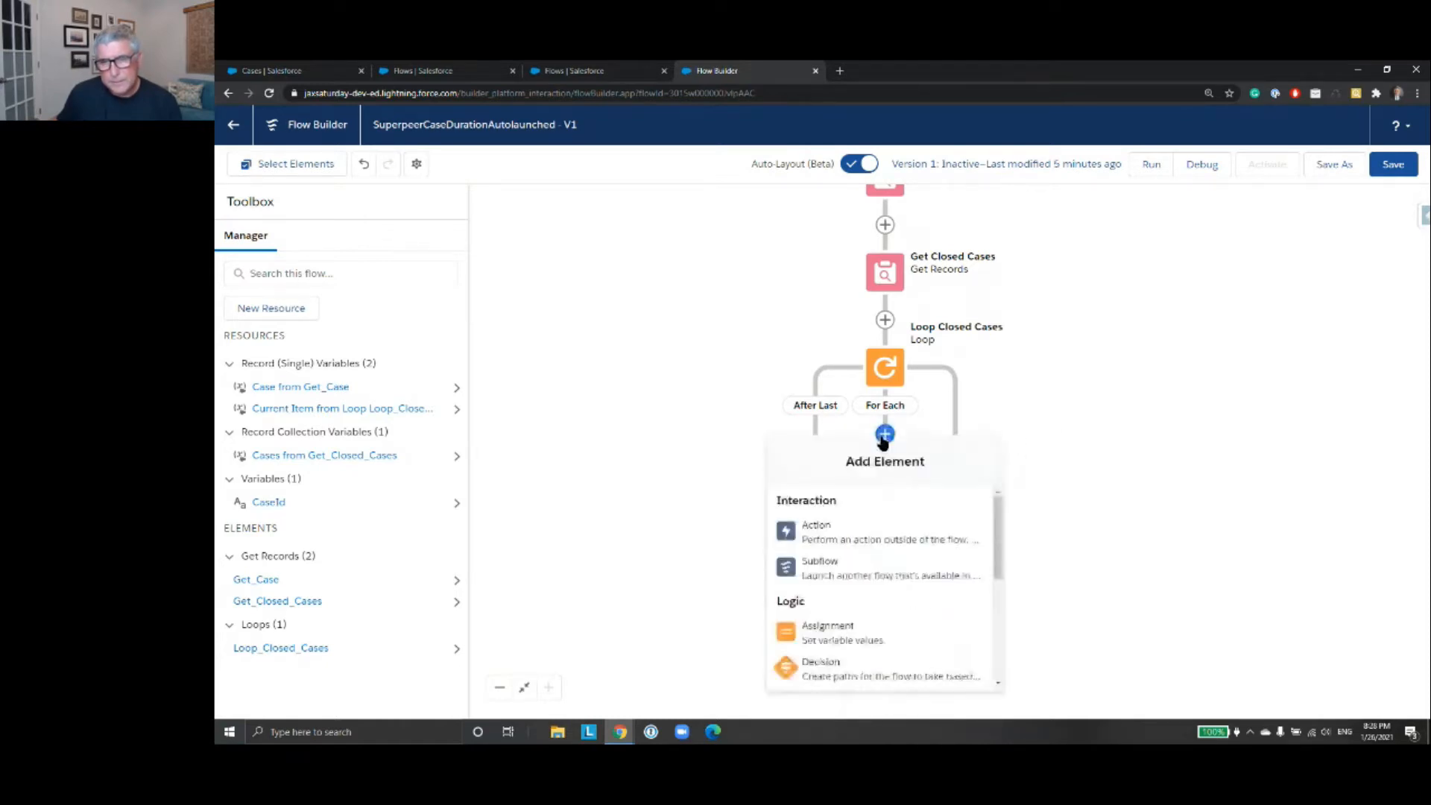
{"action": "left_click", "coordinate": [890, 634]}
{"action": "left_click", "coordinate": [747, 310]}
{"action": "type", "text": "Assign V"}
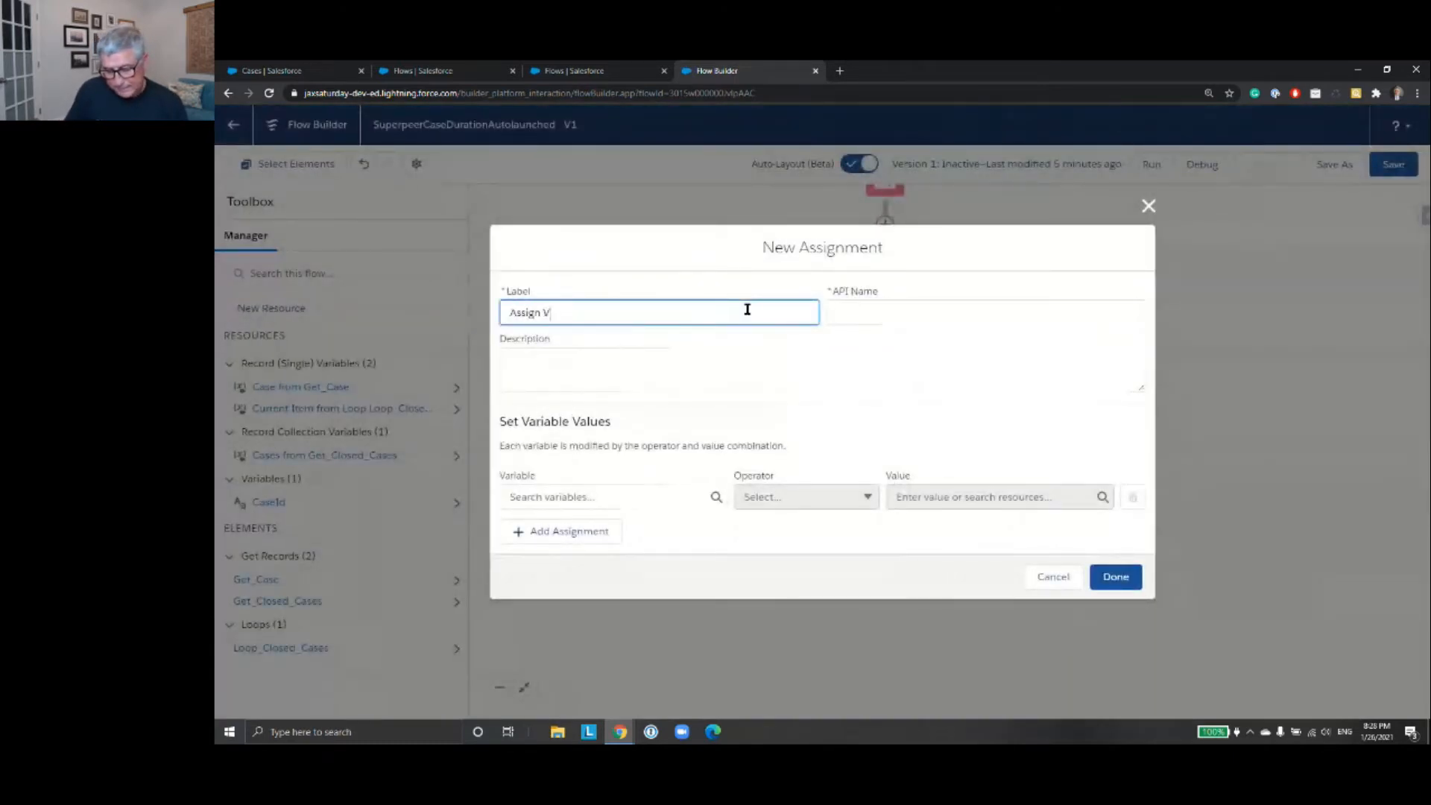
{"action": "type", "text": "alu"}
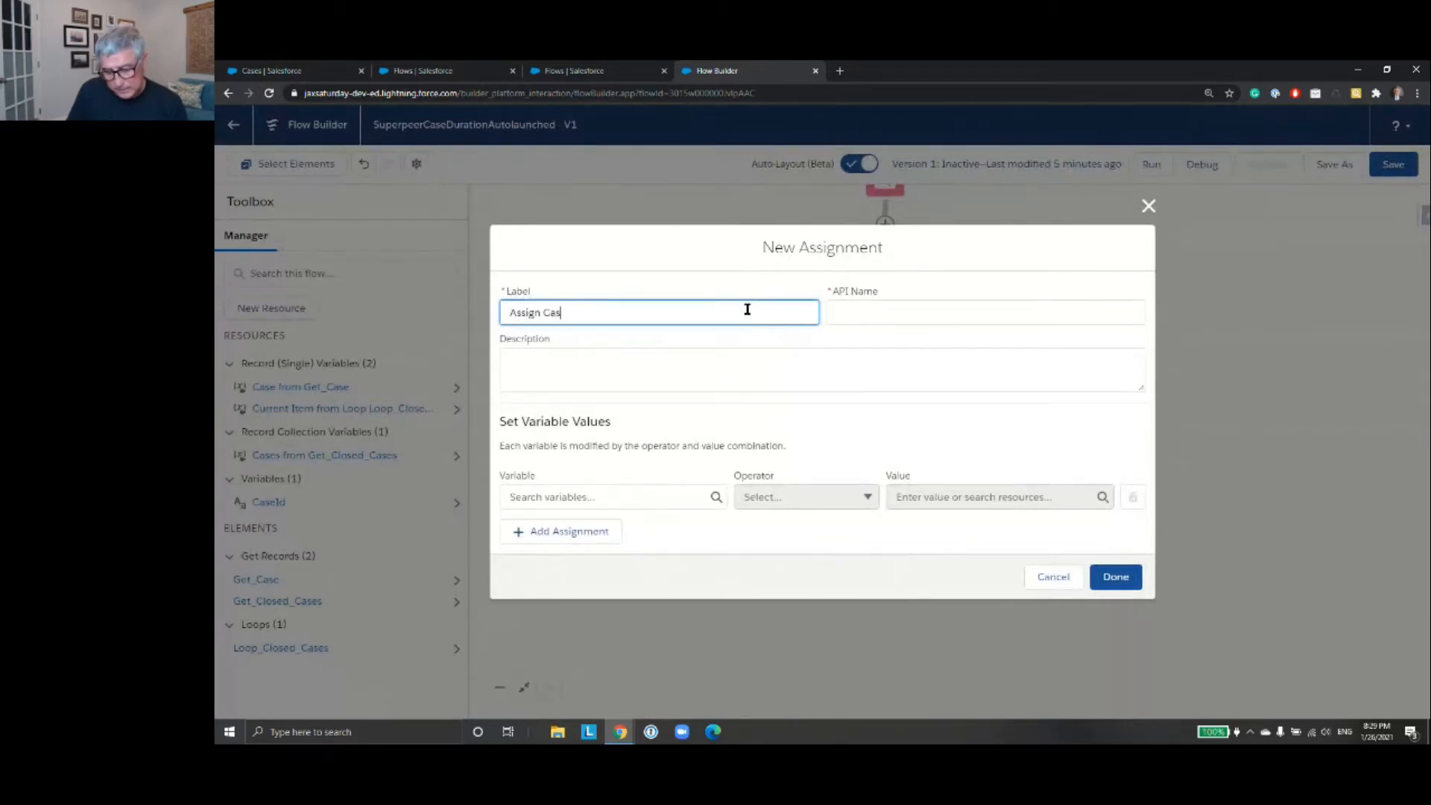
{"action": "type", "text": "n"}
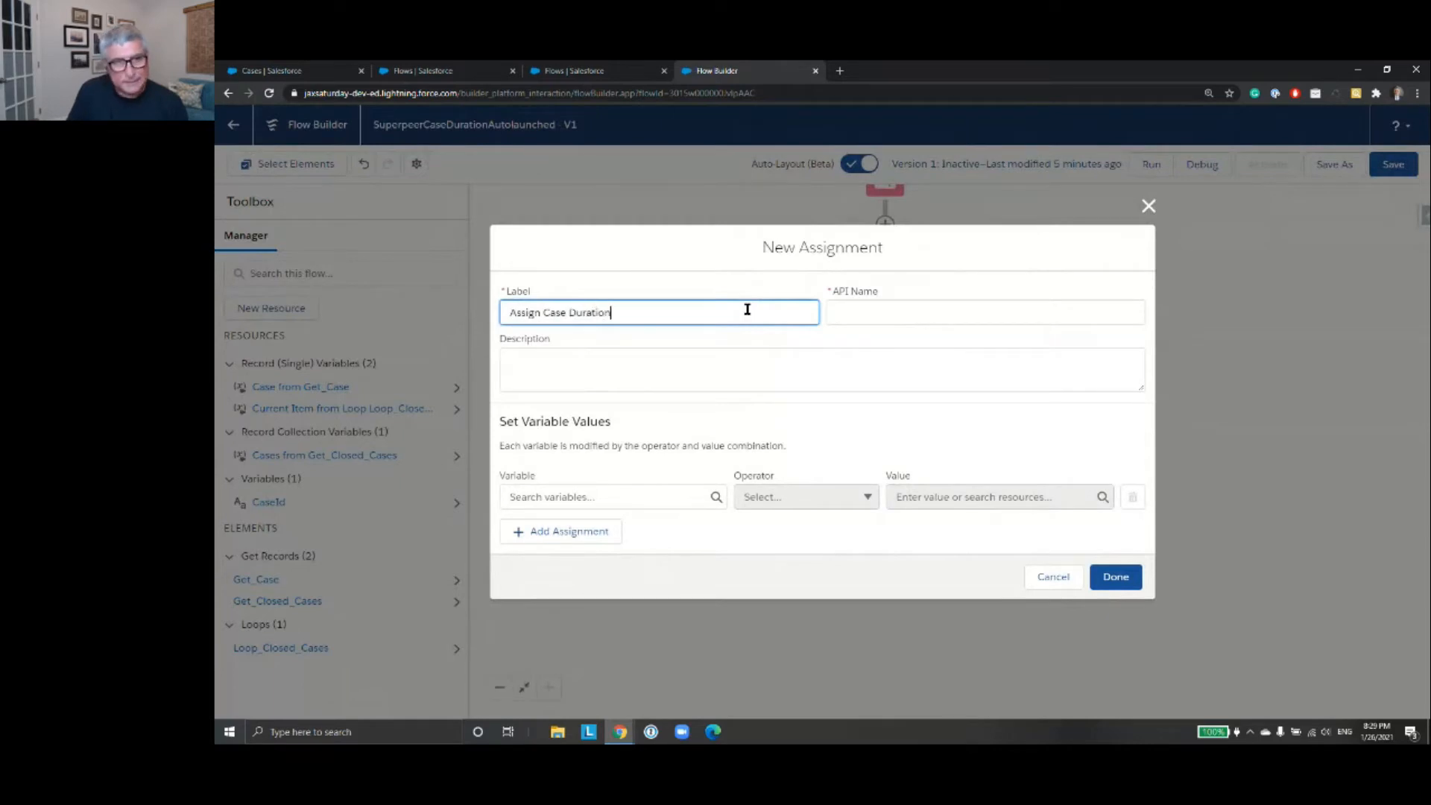
{"action": "left_click", "coordinate": [962, 310]}
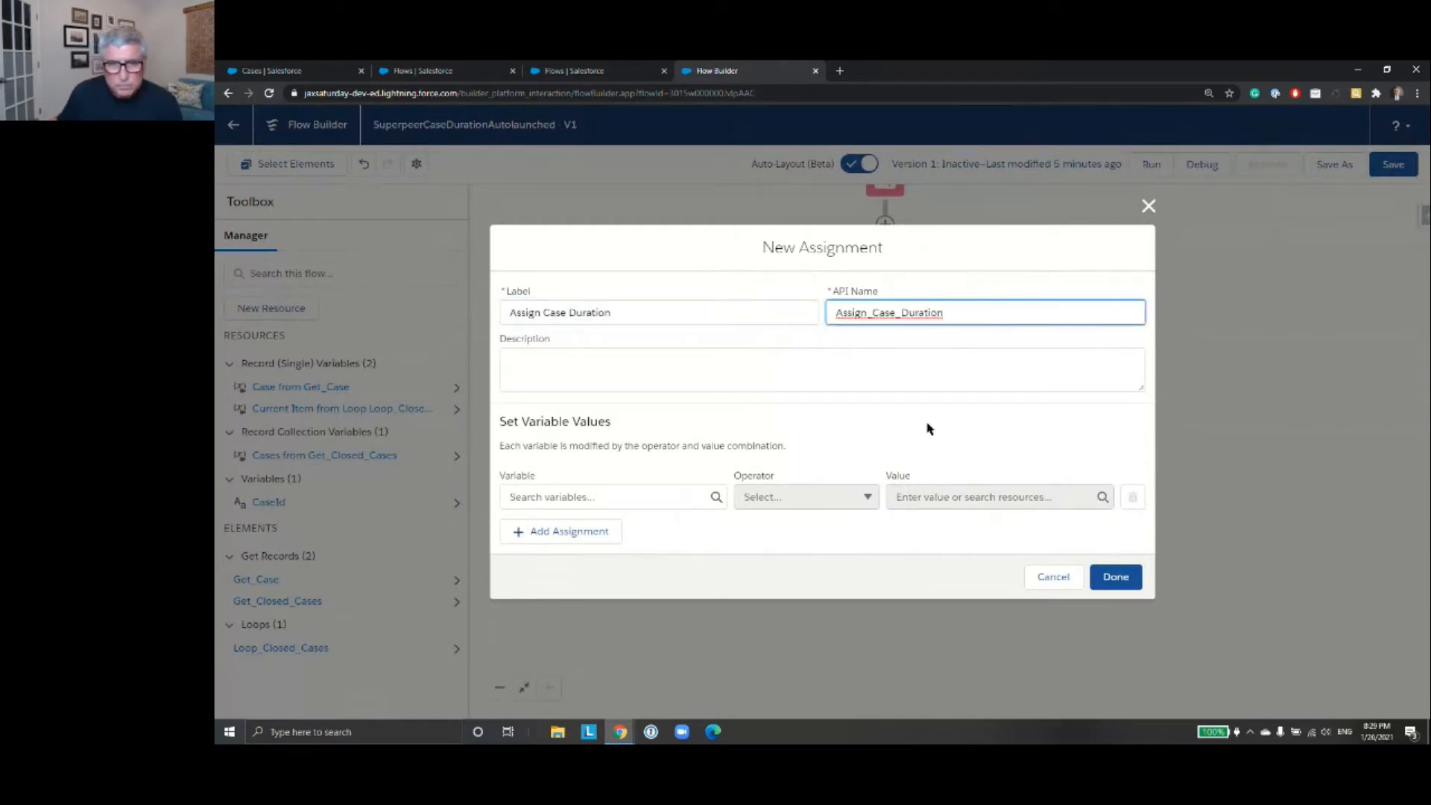
- Create a new variable resource for the first assignment row, with the API name LoopCountVar
{"action": "left_click", "coordinate": [668, 496]}
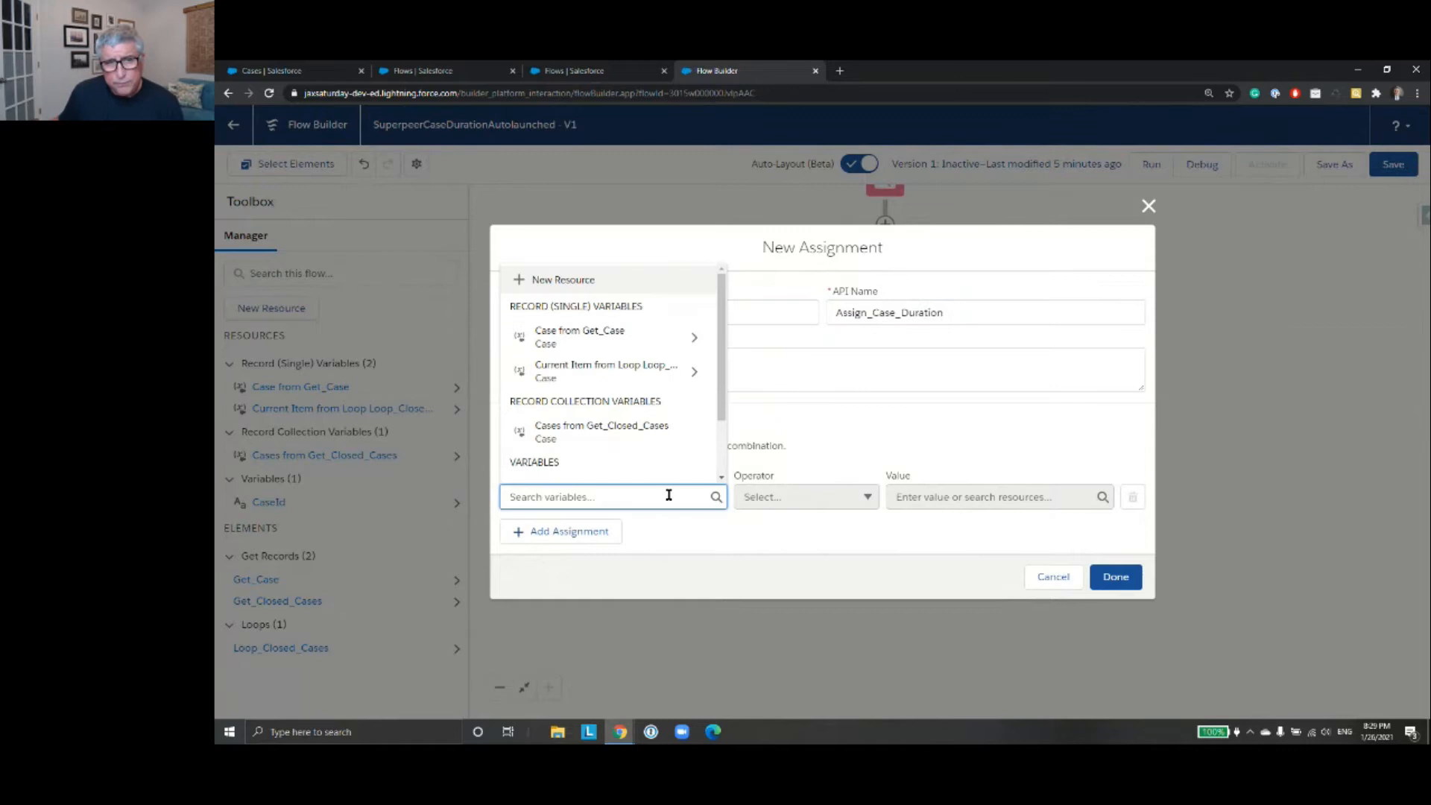
{"action": "left_click", "coordinate": [720, 453]}
{"action": "left_click_drag", "start_coordinate": [721, 436], "coordinate": [720, 337]}
{"action": "left_click", "coordinate": [609, 284]}
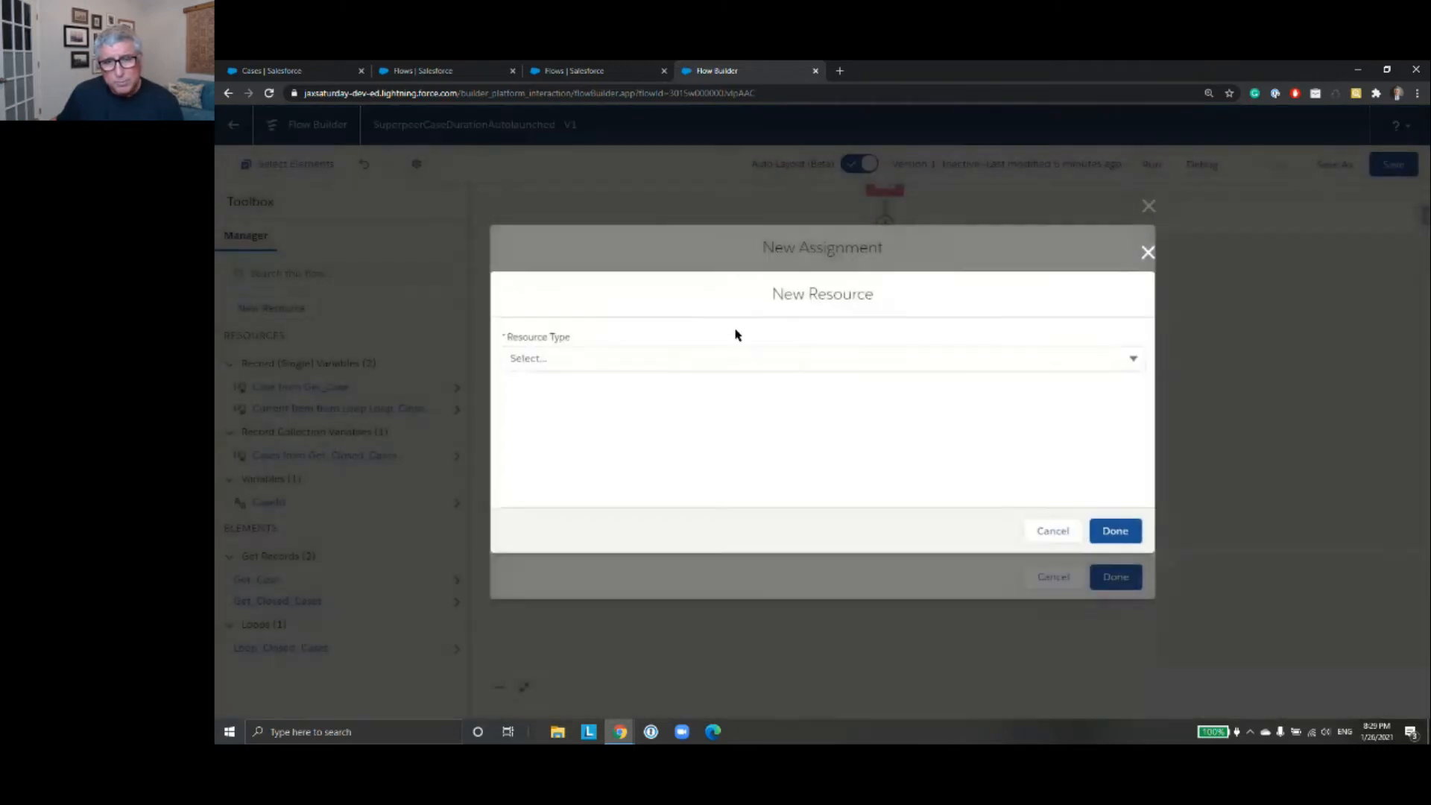
{"action": "left_click", "coordinate": [773, 354]}
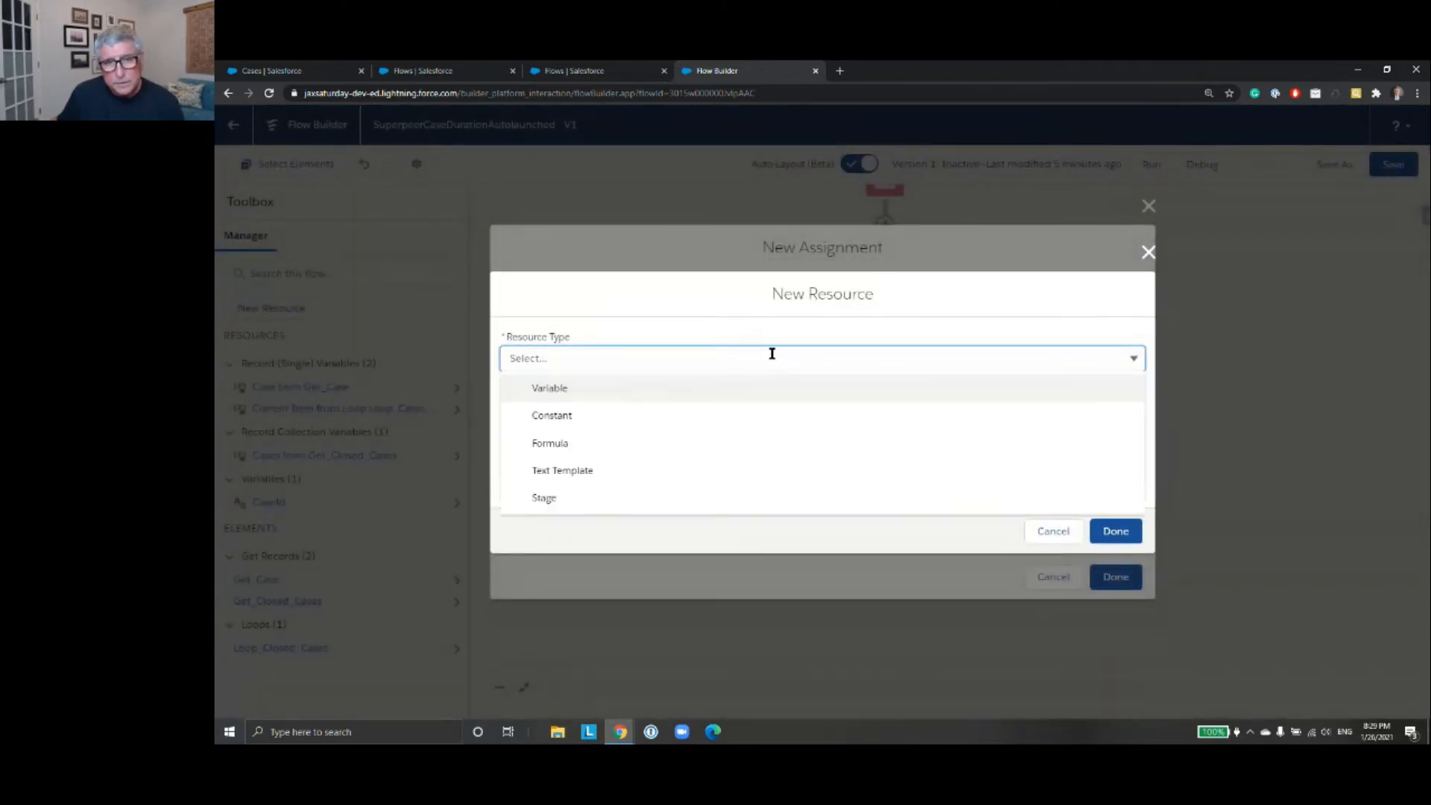
{"action": "left_click", "coordinate": [745, 388]}
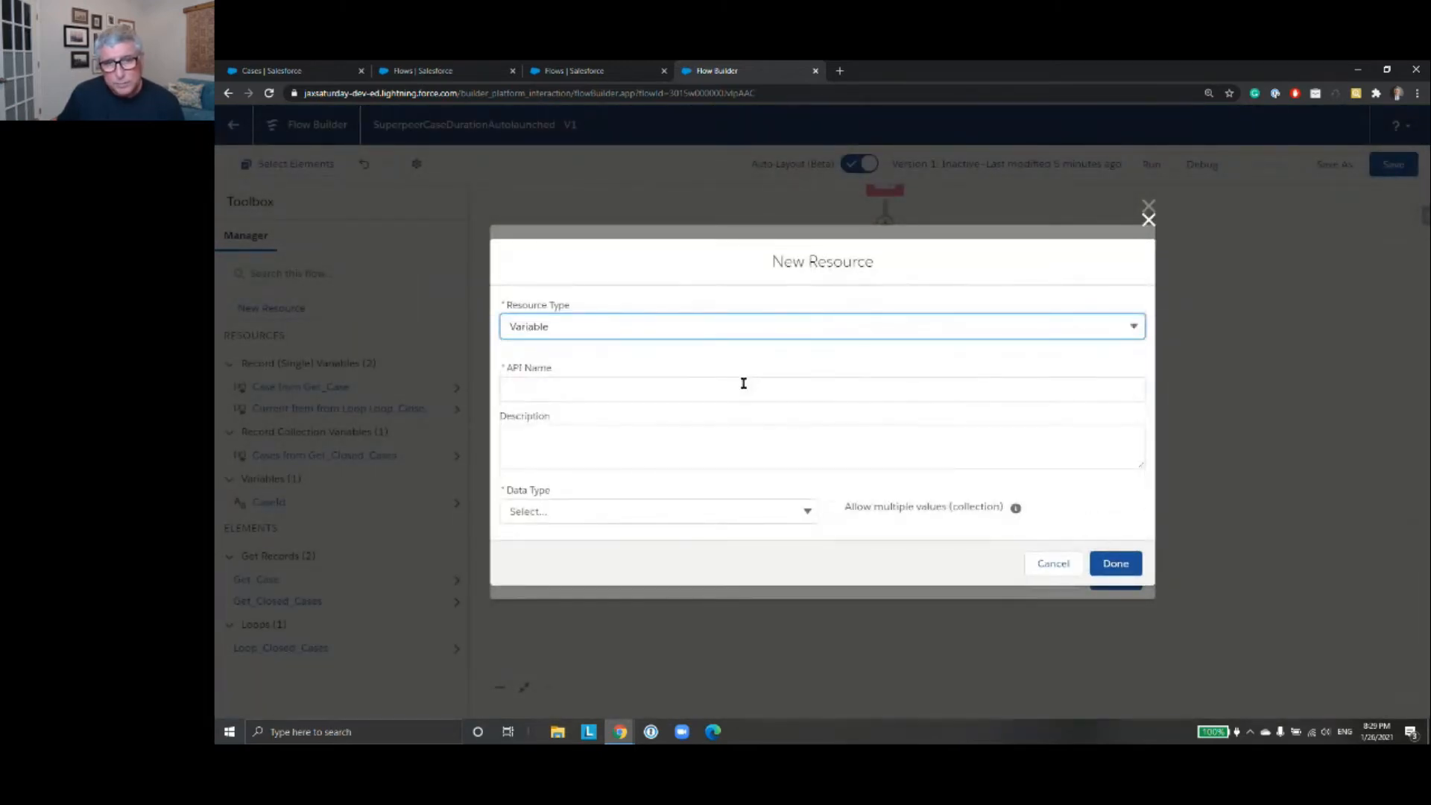
{"action": "left_click", "coordinate": [702, 391]}
{"action": "type", "text": "LoopCo"}
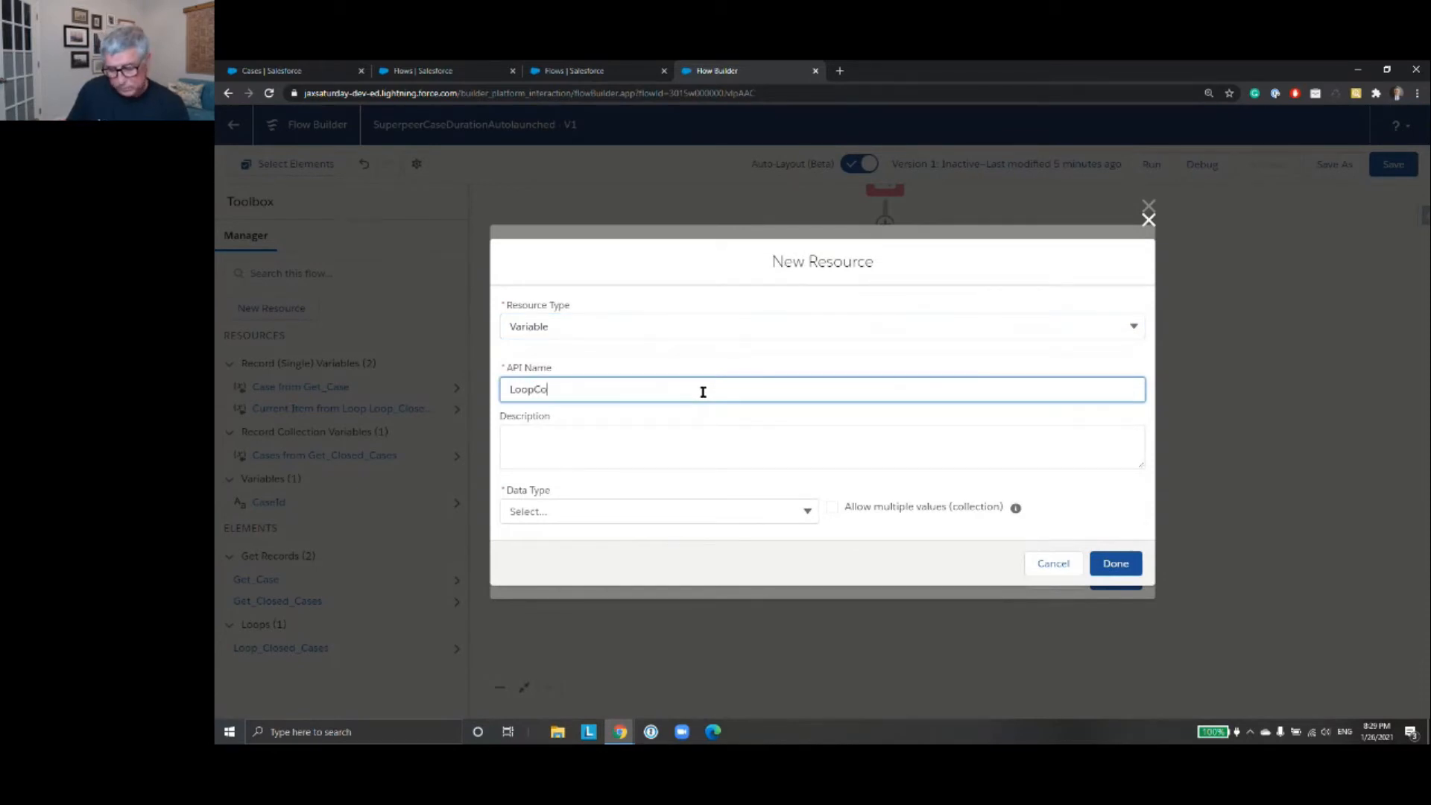
{"action": "type", "text": "untVar"}
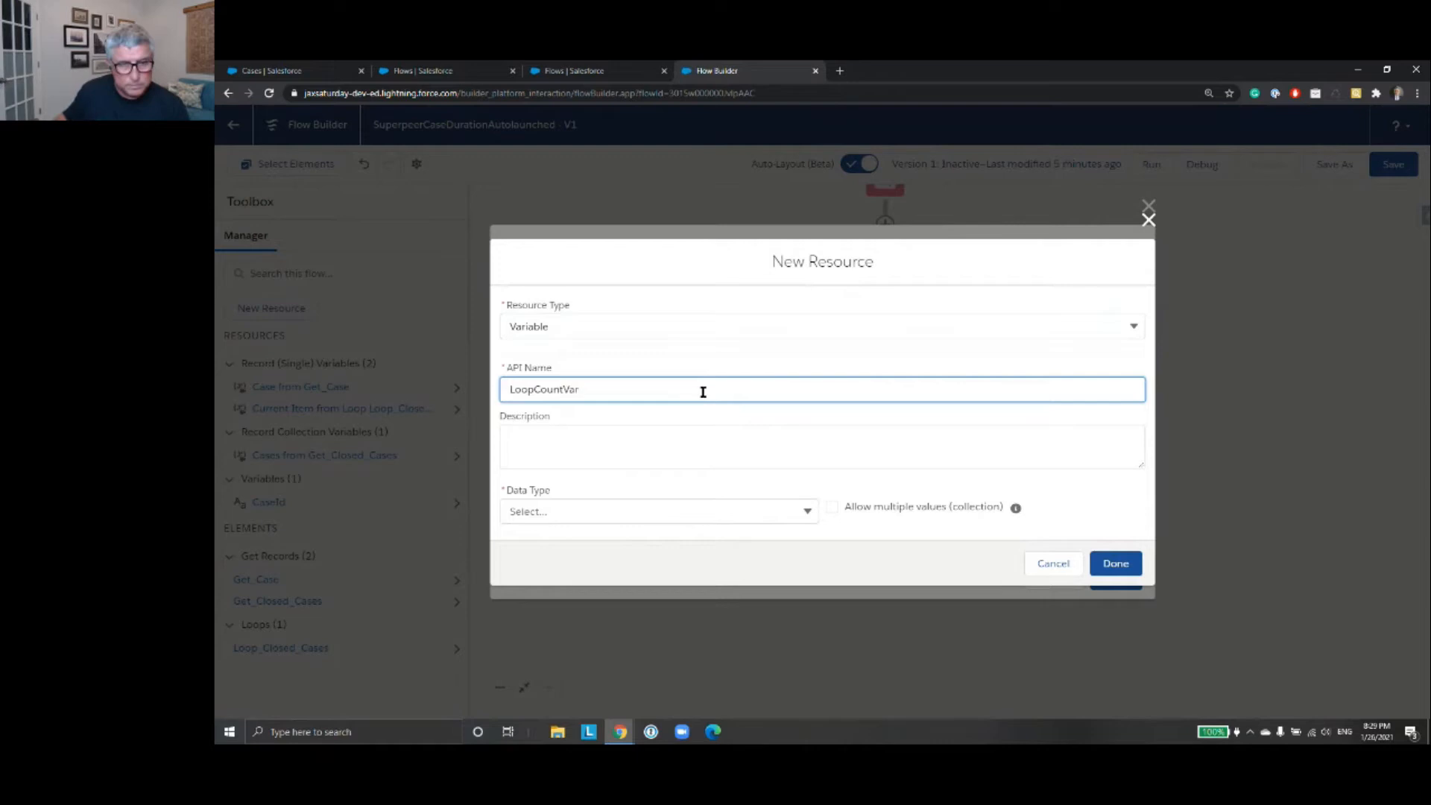
- Give LoopCountVar the Number data type with 0 decimal places and a default value of 0, and finish the resource
{"action": "left_click", "coordinate": [790, 515]}
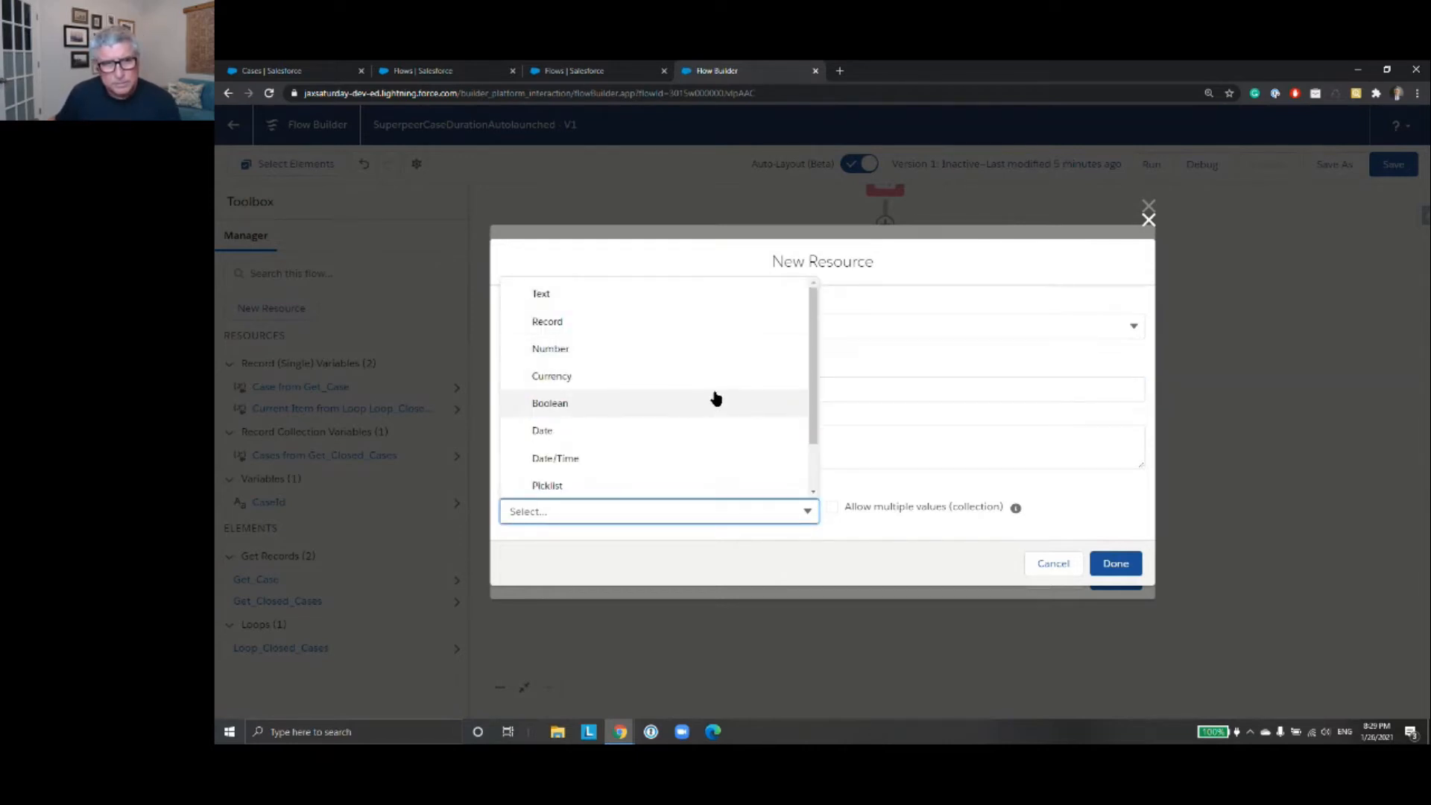
{"action": "left_click", "coordinate": [753, 349]}
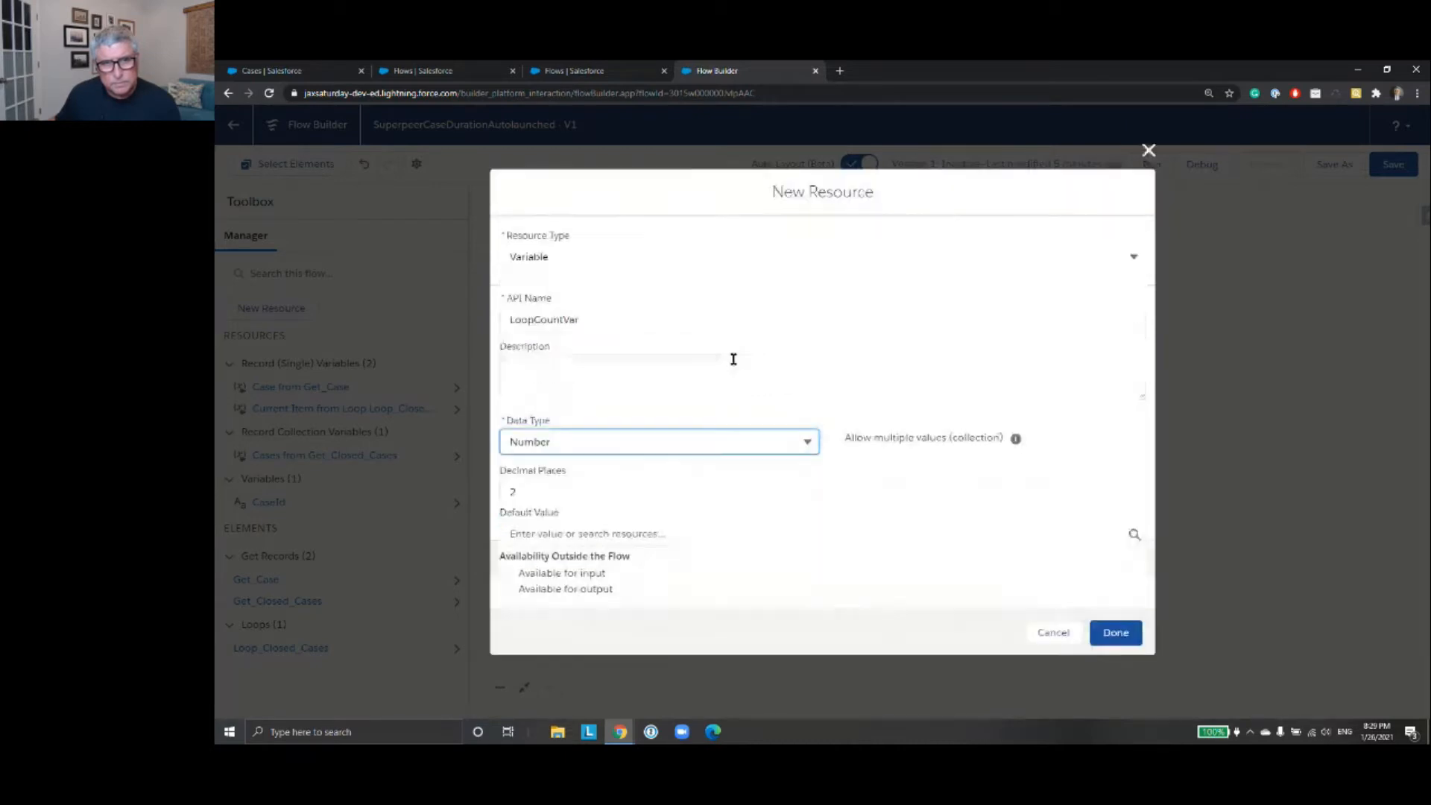
{"action": "left_click", "coordinate": [514, 489]}
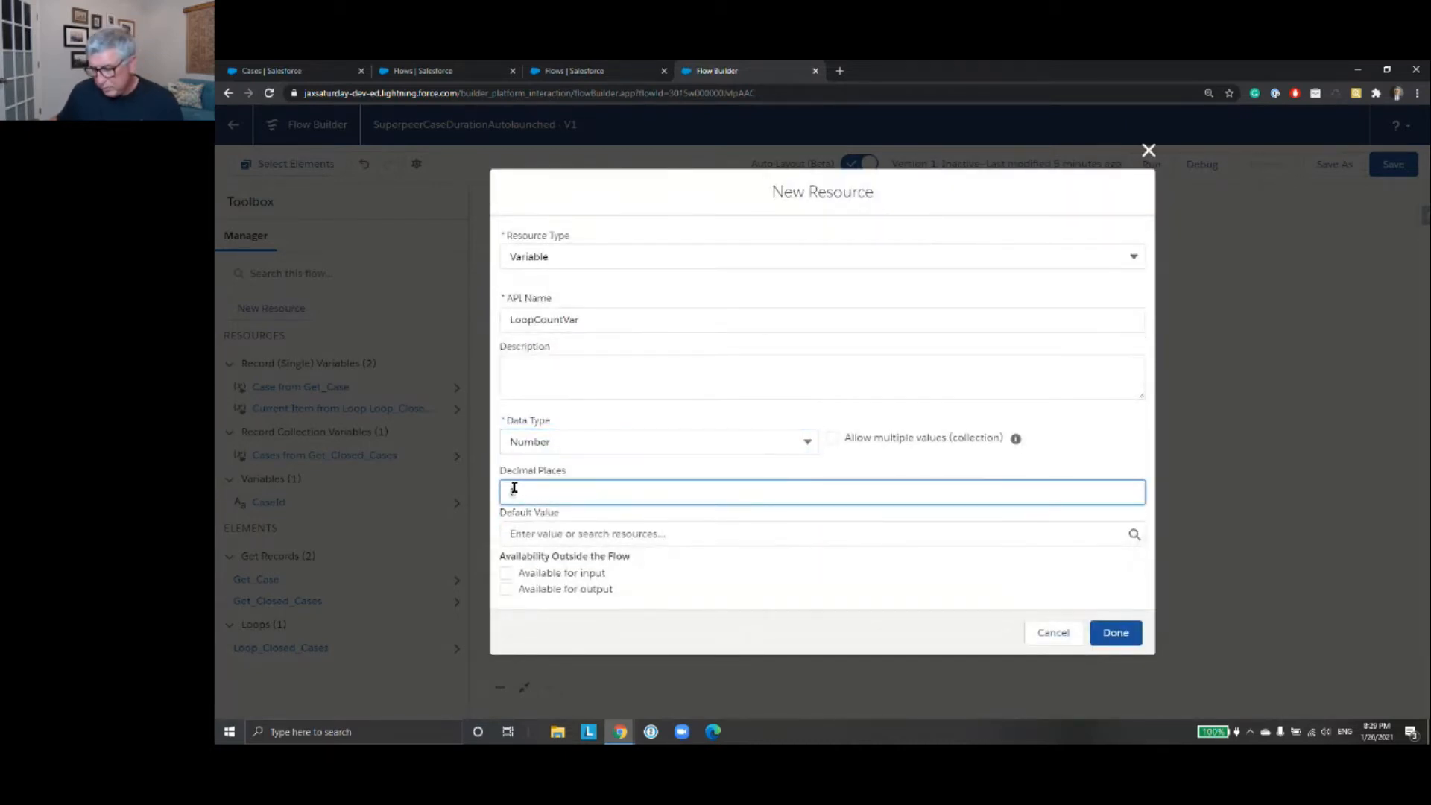
{"action": "left_click", "coordinate": [535, 534]}
{"action": "type", "text": "0"}
{"action": "left_click", "coordinate": [686, 580]}
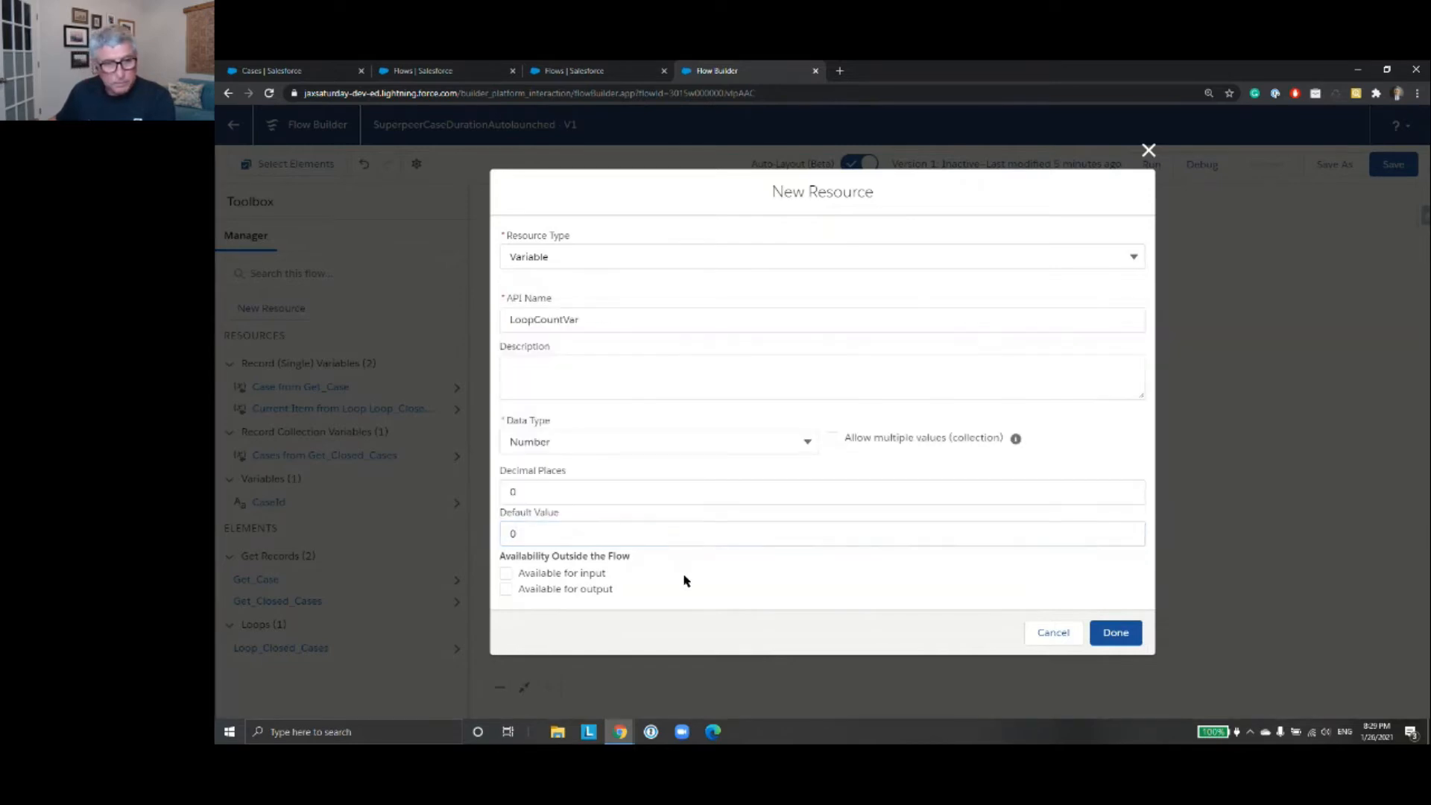
{"action": "left_click", "coordinate": [1118, 635]}
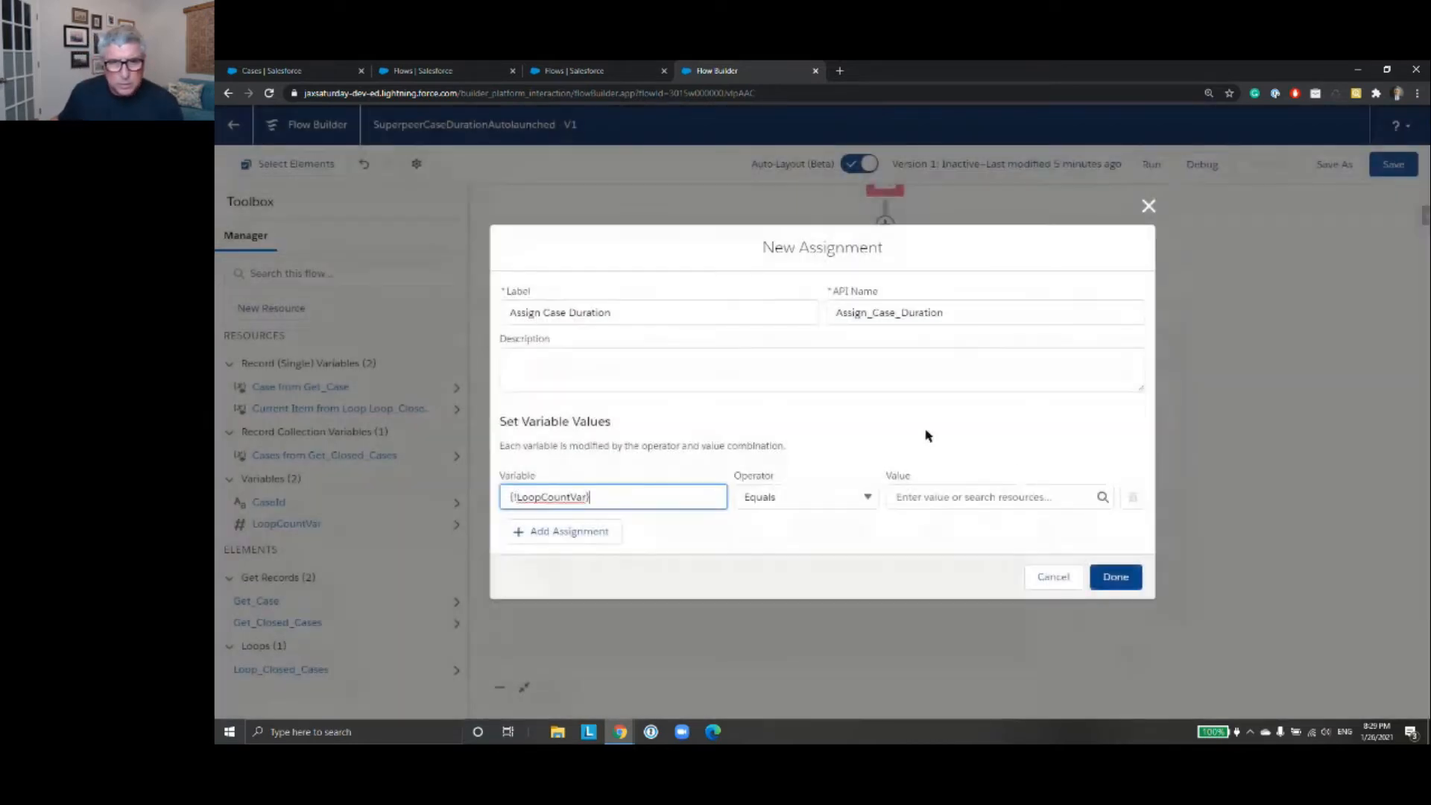
- Set the assignment on LoopCountVar to use the Add operator with a value of 1
{"action": "left_click", "coordinate": [866, 500]}
{"action": "left_click", "coordinate": [843, 554]}
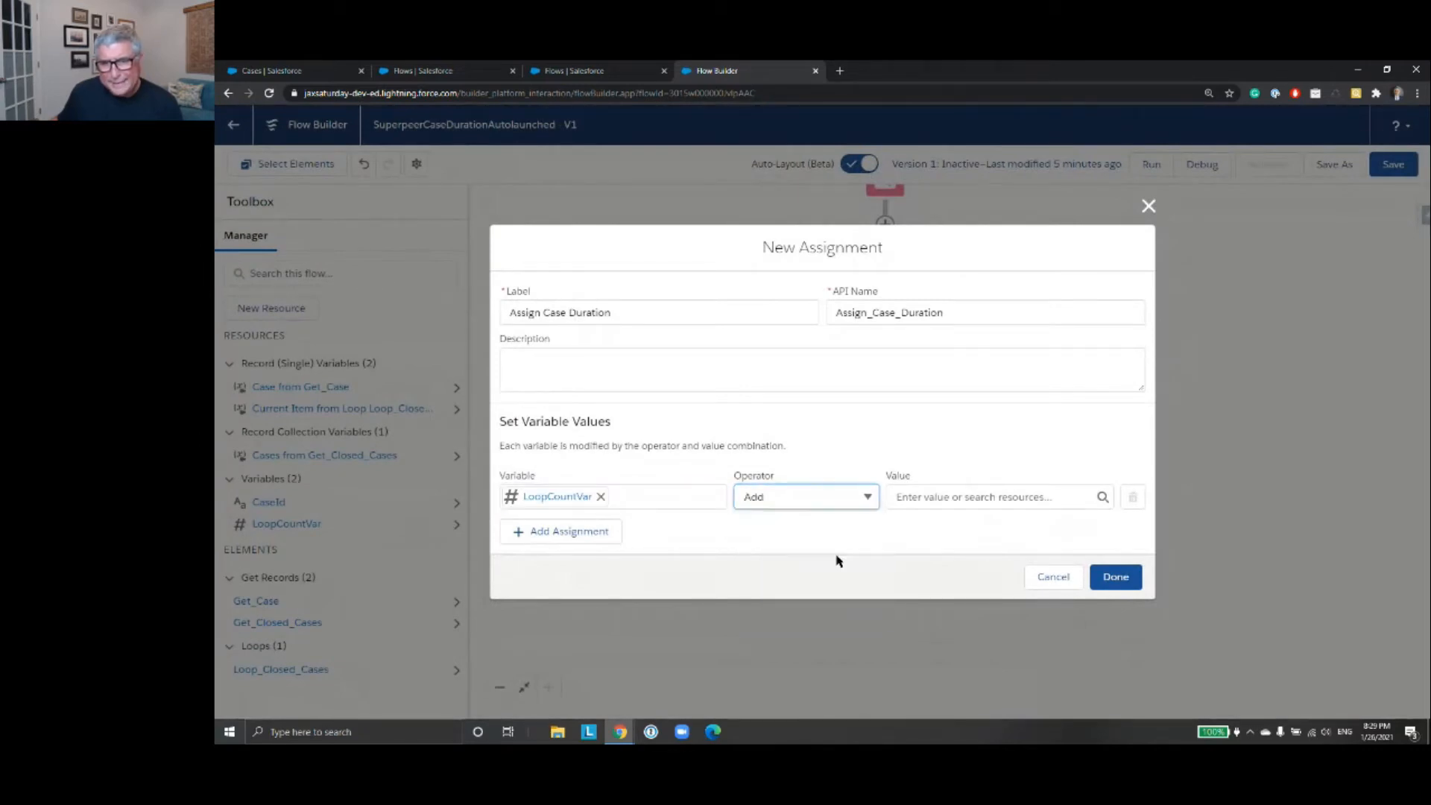
{"action": "left_click", "coordinate": [925, 499]}
{"action": "type", "text": "1"}
{"action": "left_click", "coordinate": [905, 540]}
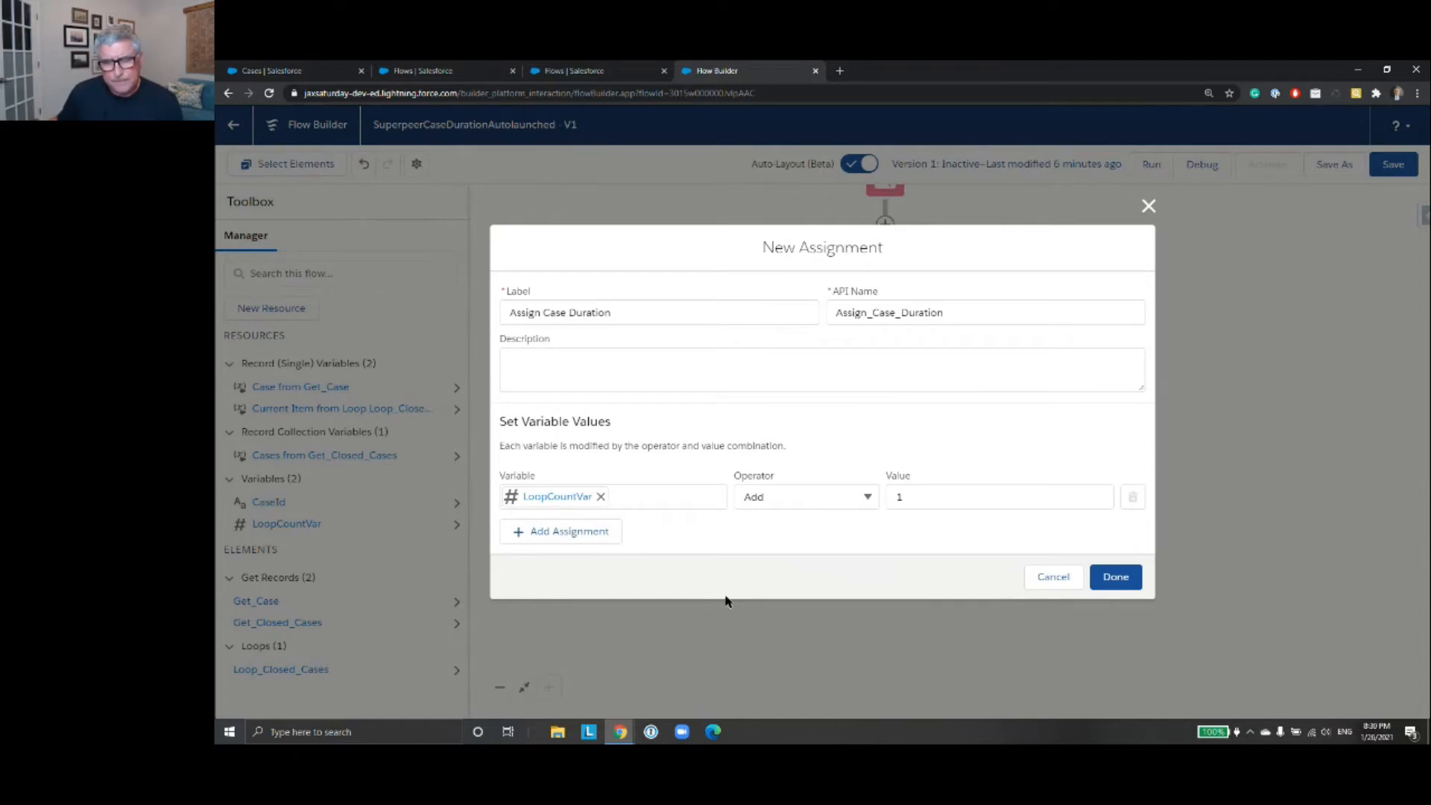
- Add a second assignment row targeting the Case_Duration_Hours__c field of the current item from Loop_Closed_Cases
{"action": "left_click", "coordinate": [596, 536]}
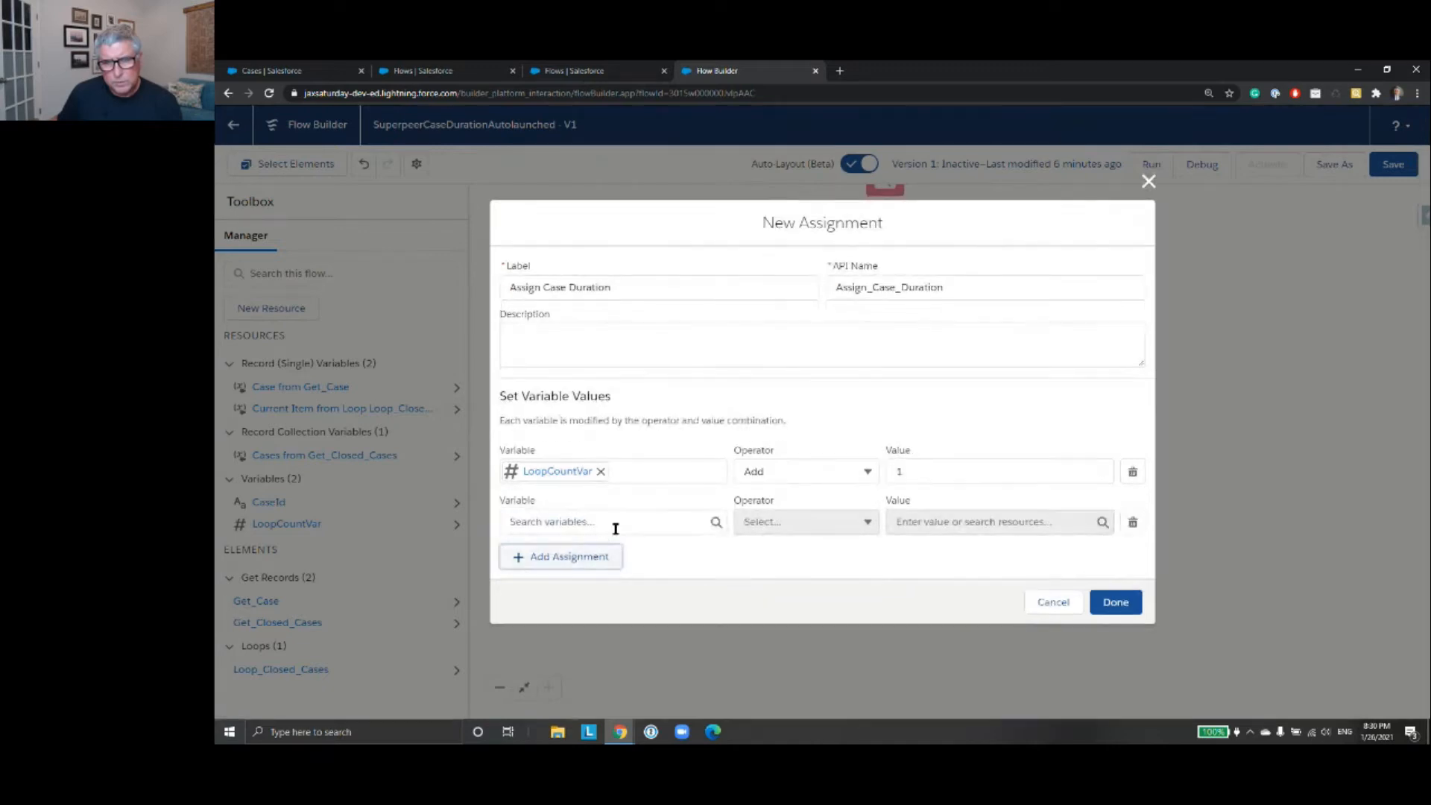
{"action": "left_click", "coordinate": [652, 523]}
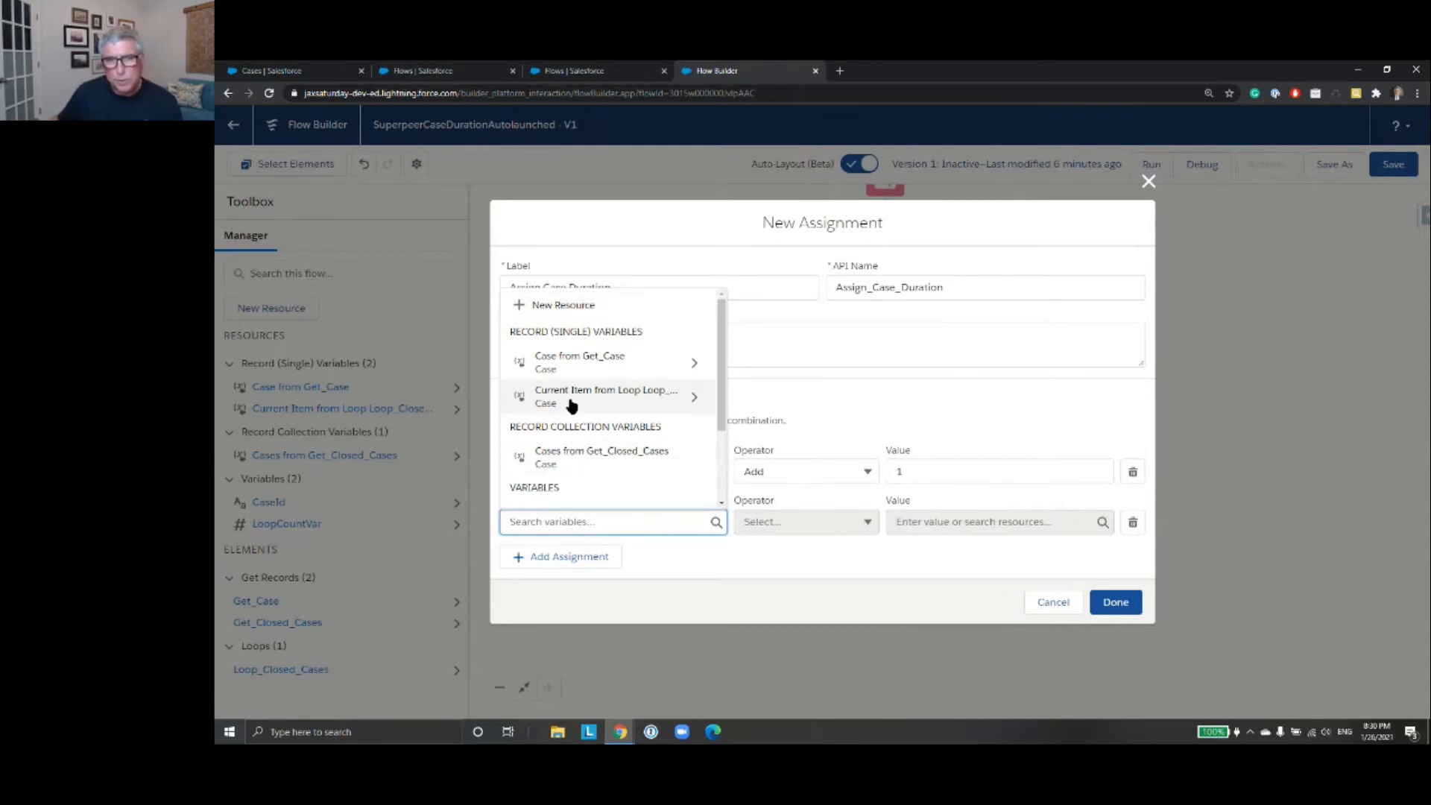
{"action": "left_click", "coordinate": [690, 405]}
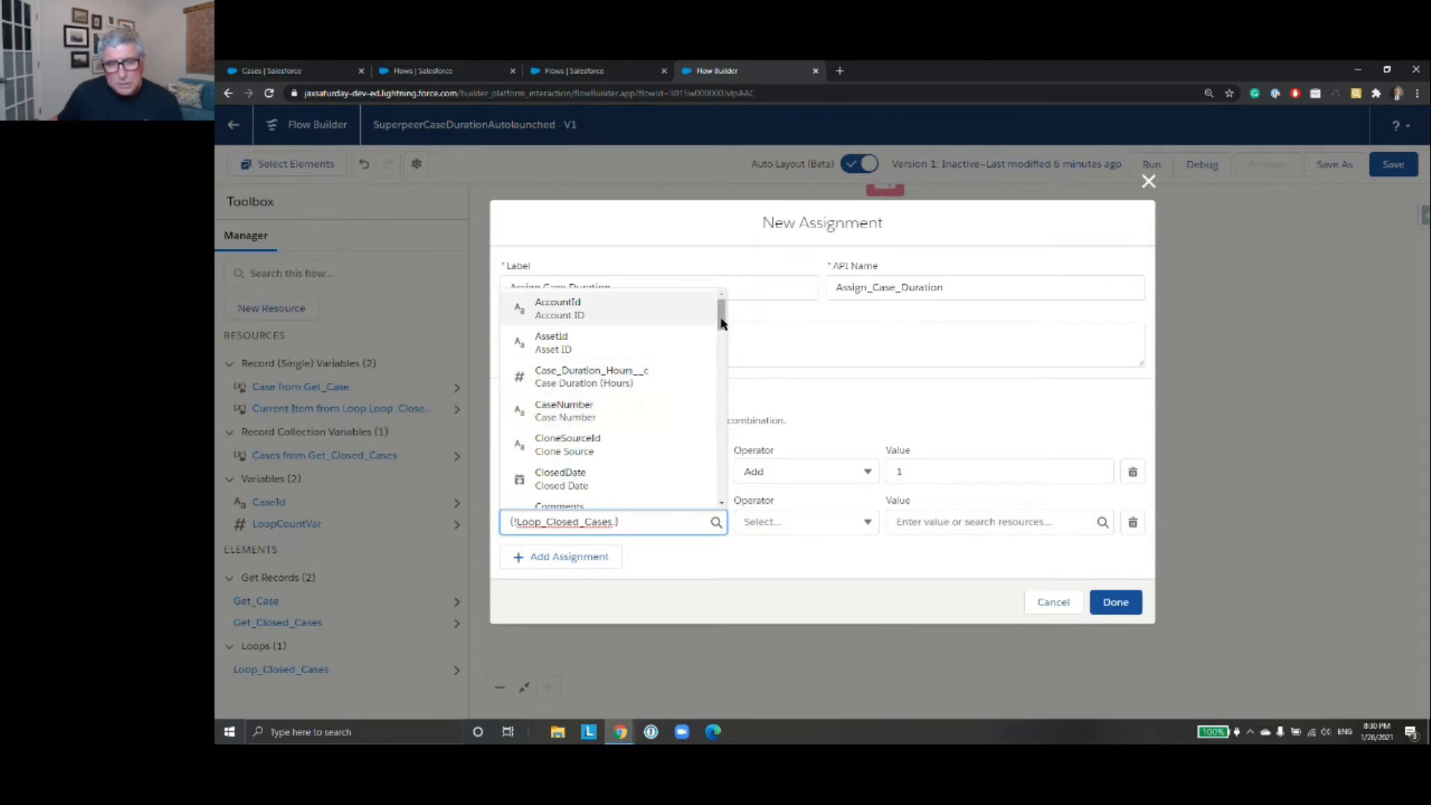
{"action": "mouse_move", "coordinate": [721, 323]}
{"action": "left_mouse_down"}
{"action": "mouse_move", "coordinate": [722, 339]}
{"action": "mouse_move", "coordinate": [723, 316]}
{"action": "left_mouse_up"}
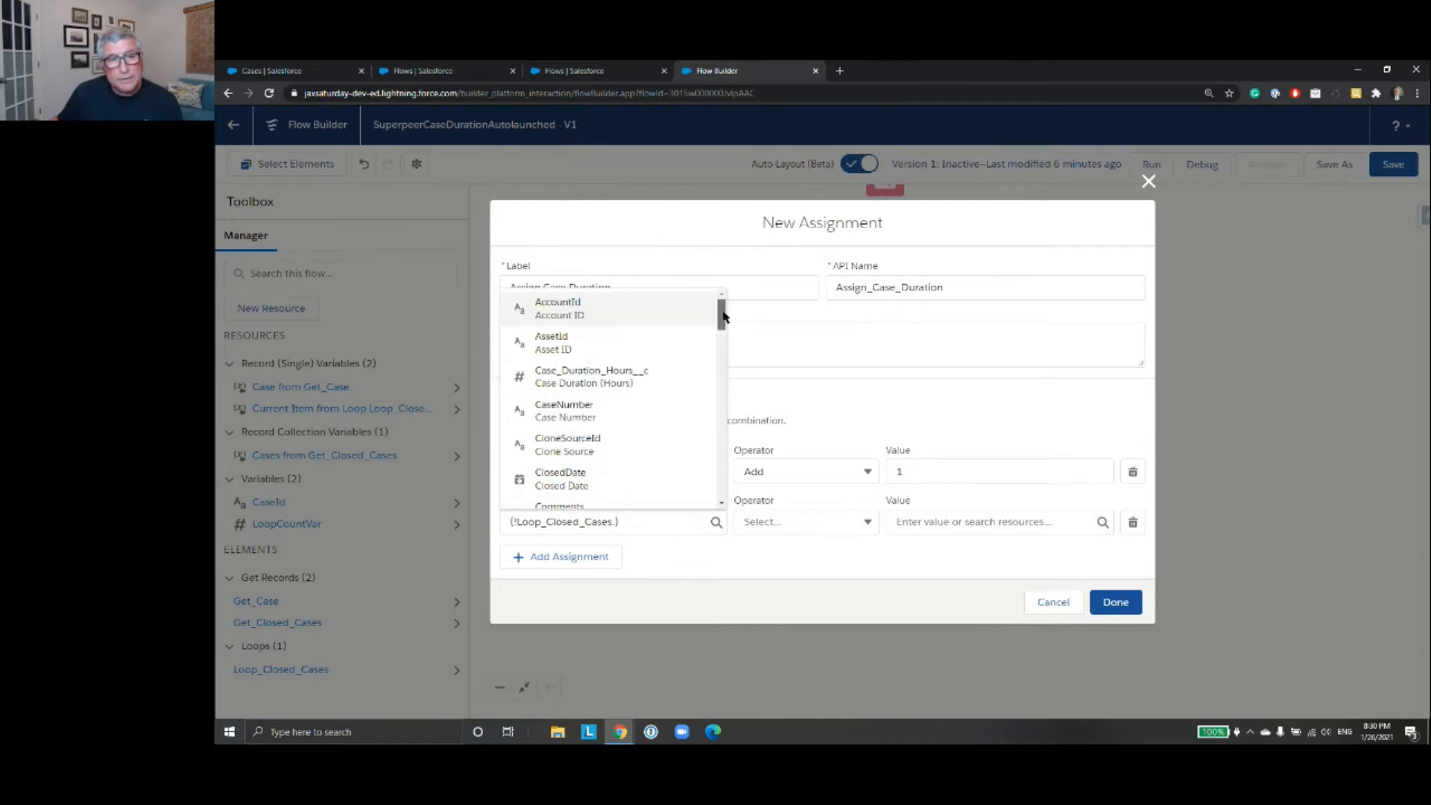
{"action": "left_click", "coordinate": [626, 378]}
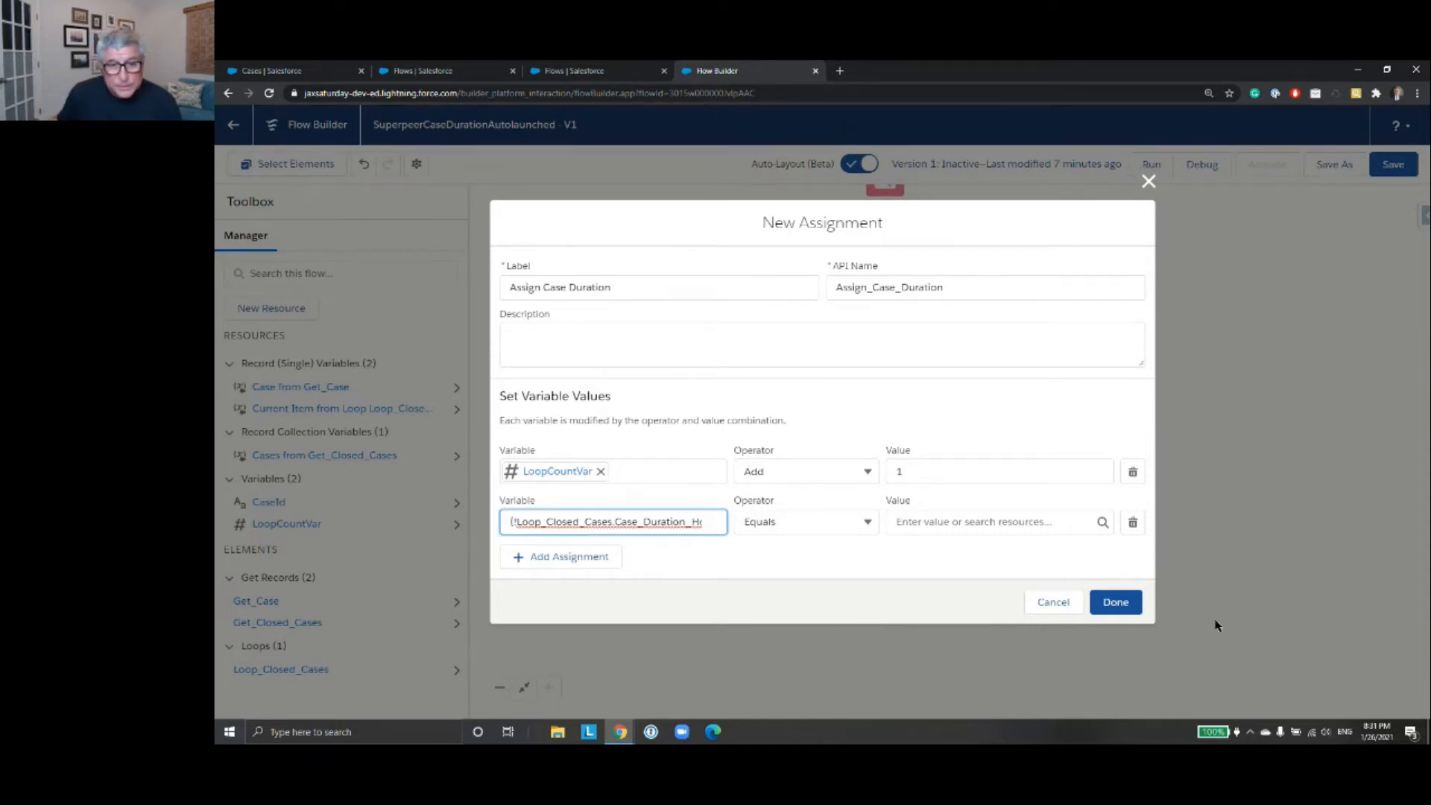
{"action": "left_click", "coordinate": [674, 522]}
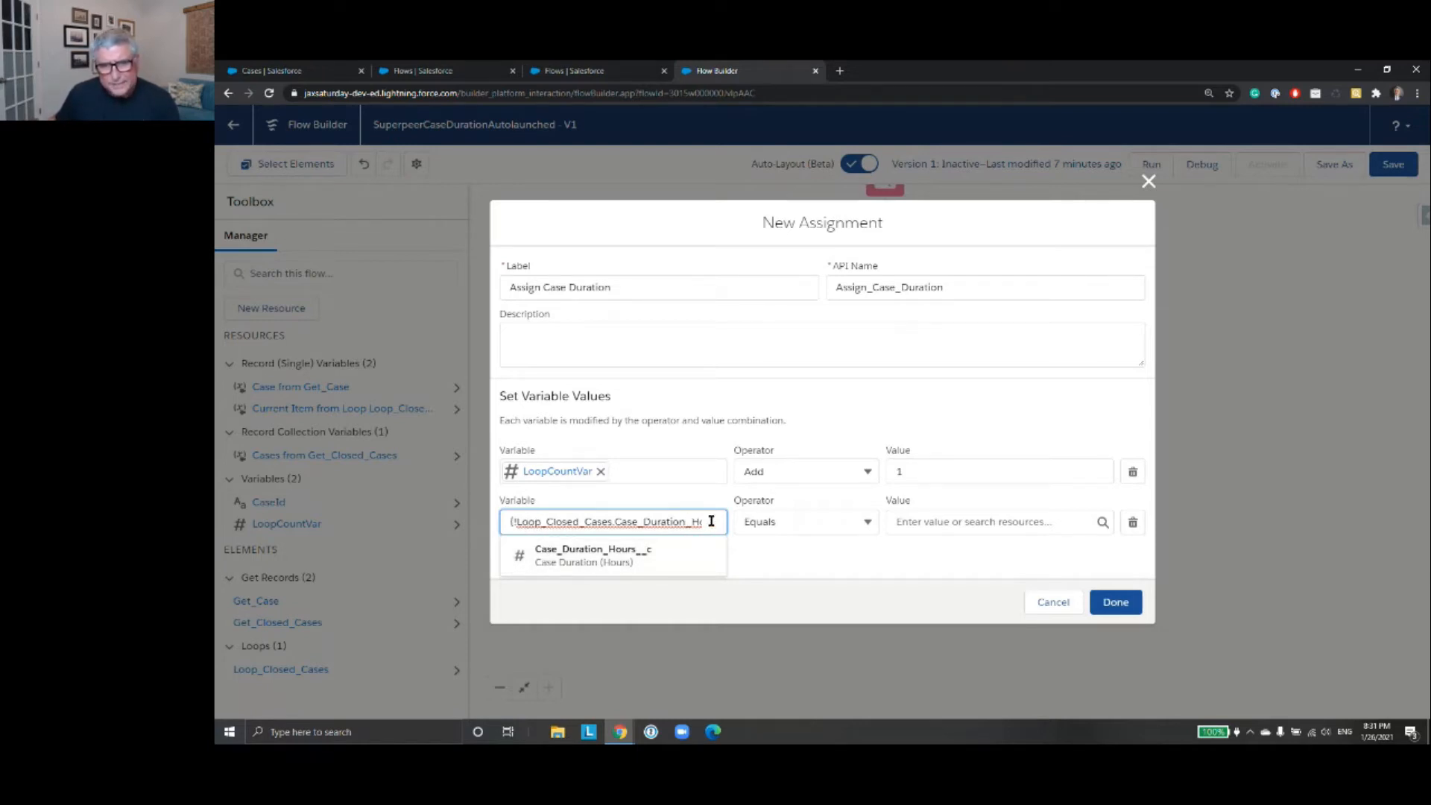
{"action": "left_click_drag", "start_coordinate": [671, 521], "coordinate": [717, 522]}
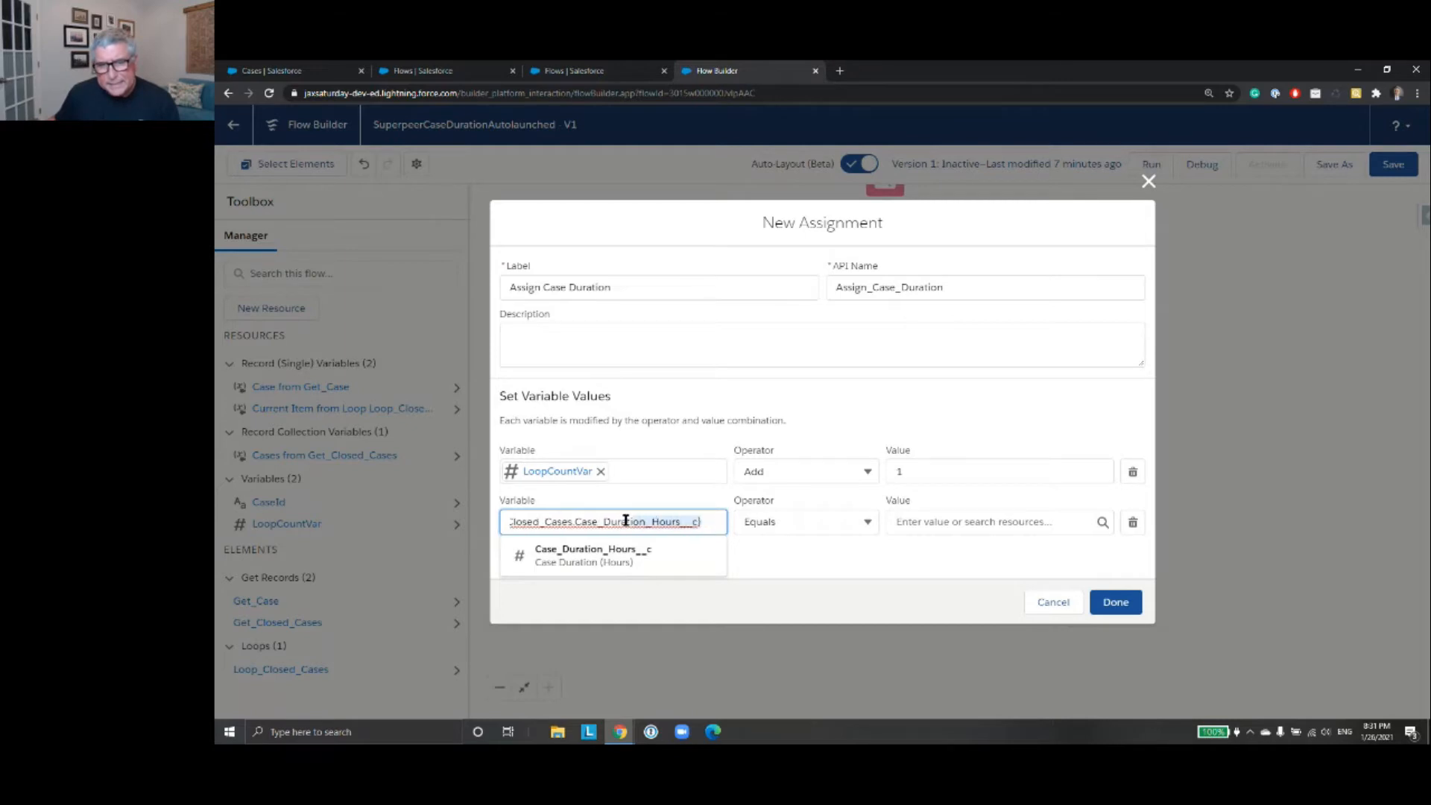
{"action": "left_click", "coordinate": [699, 502]}
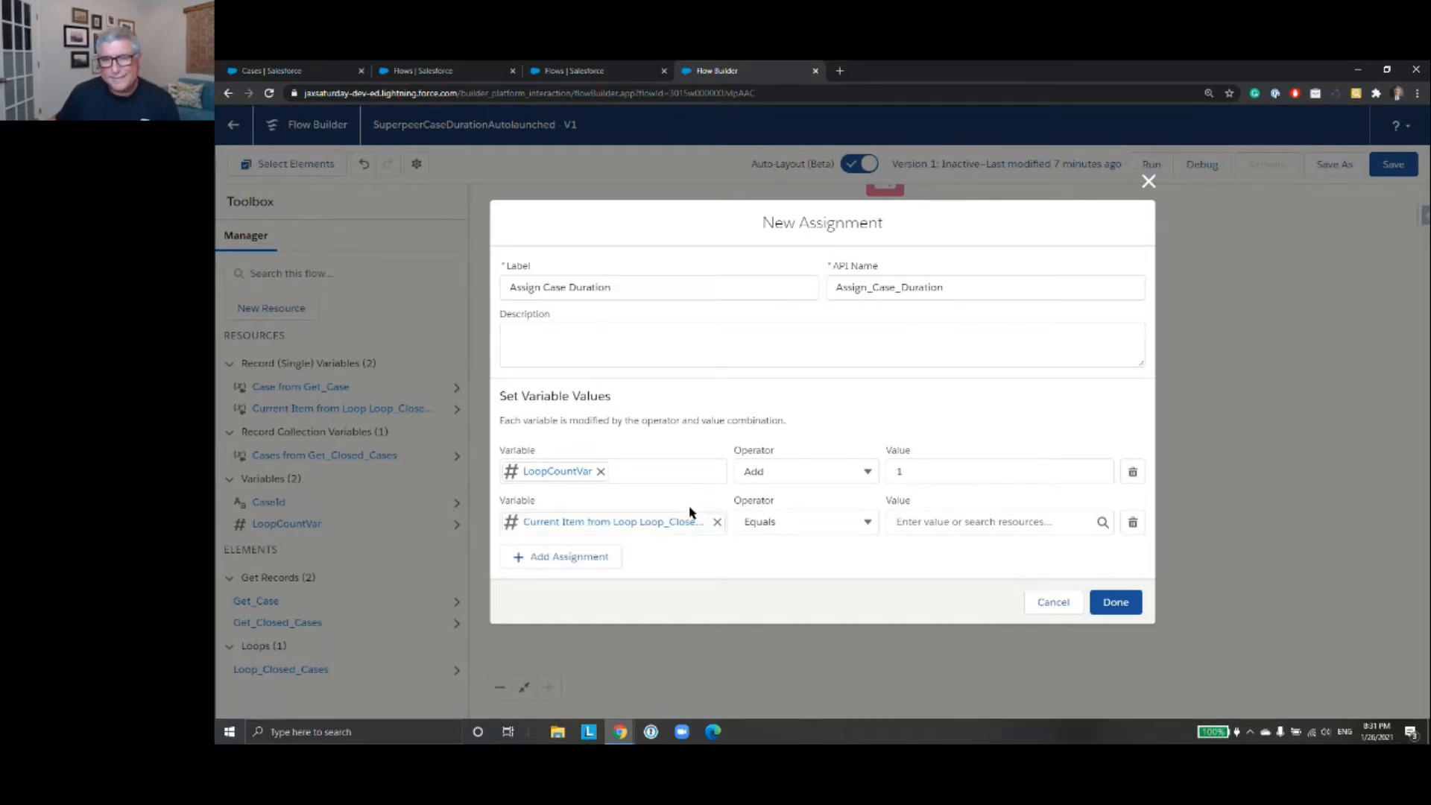
- Create a new formula resource for the second row's value, with the API name CaseDurationFormula and the Number data type
{"action": "left_click", "coordinate": [944, 524]}
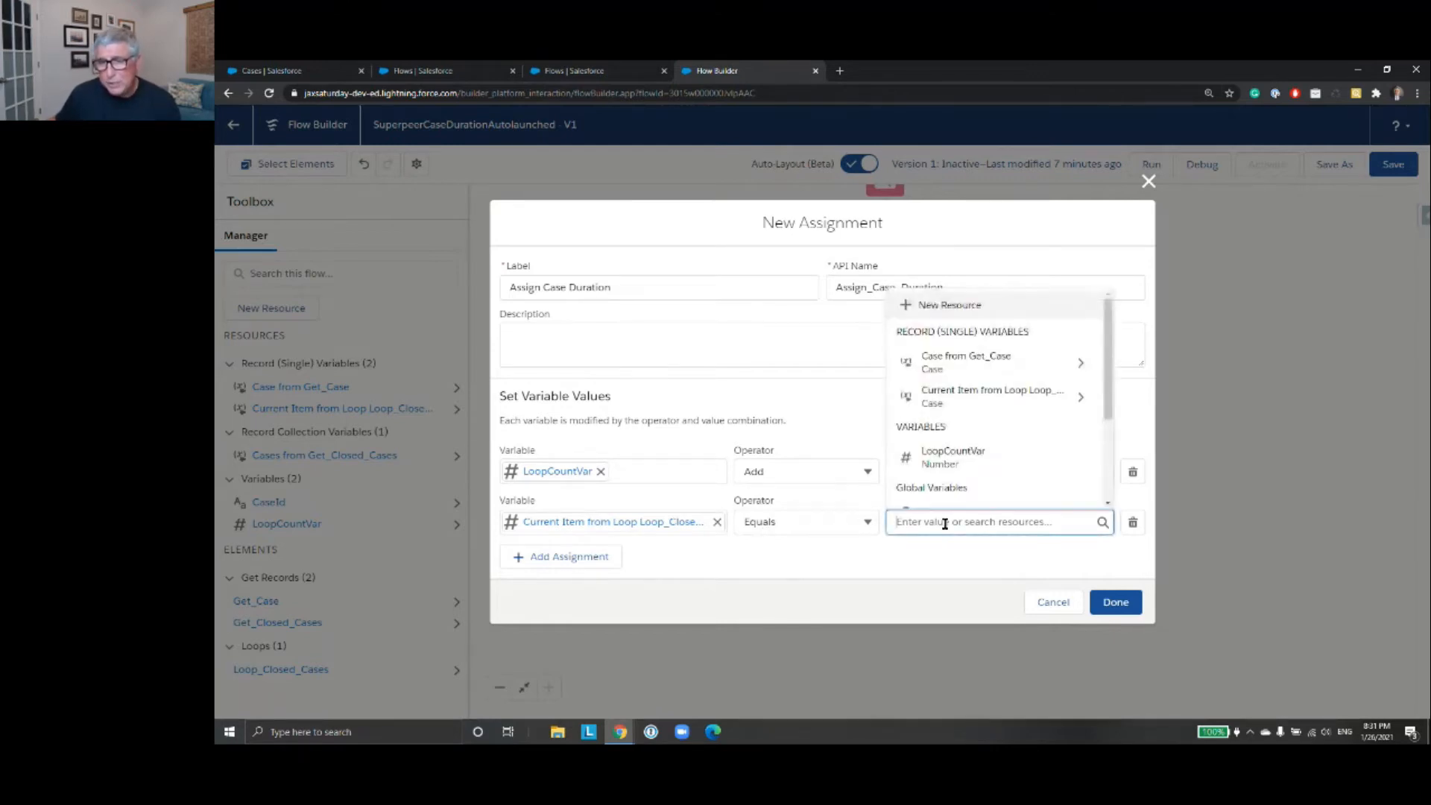
{"action": "left_click", "coordinate": [1003, 313]}
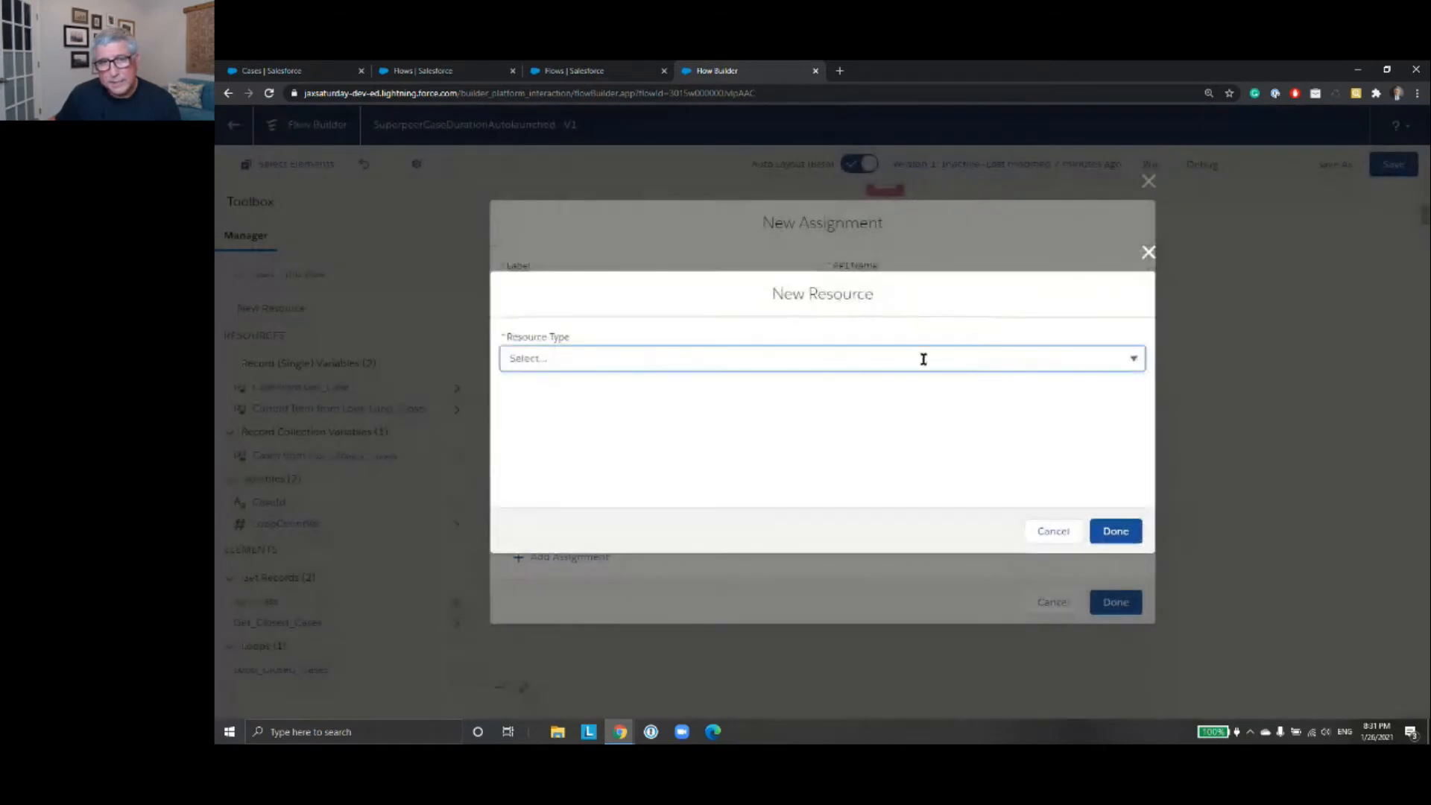
{"action": "left_click", "coordinate": [1133, 363]}
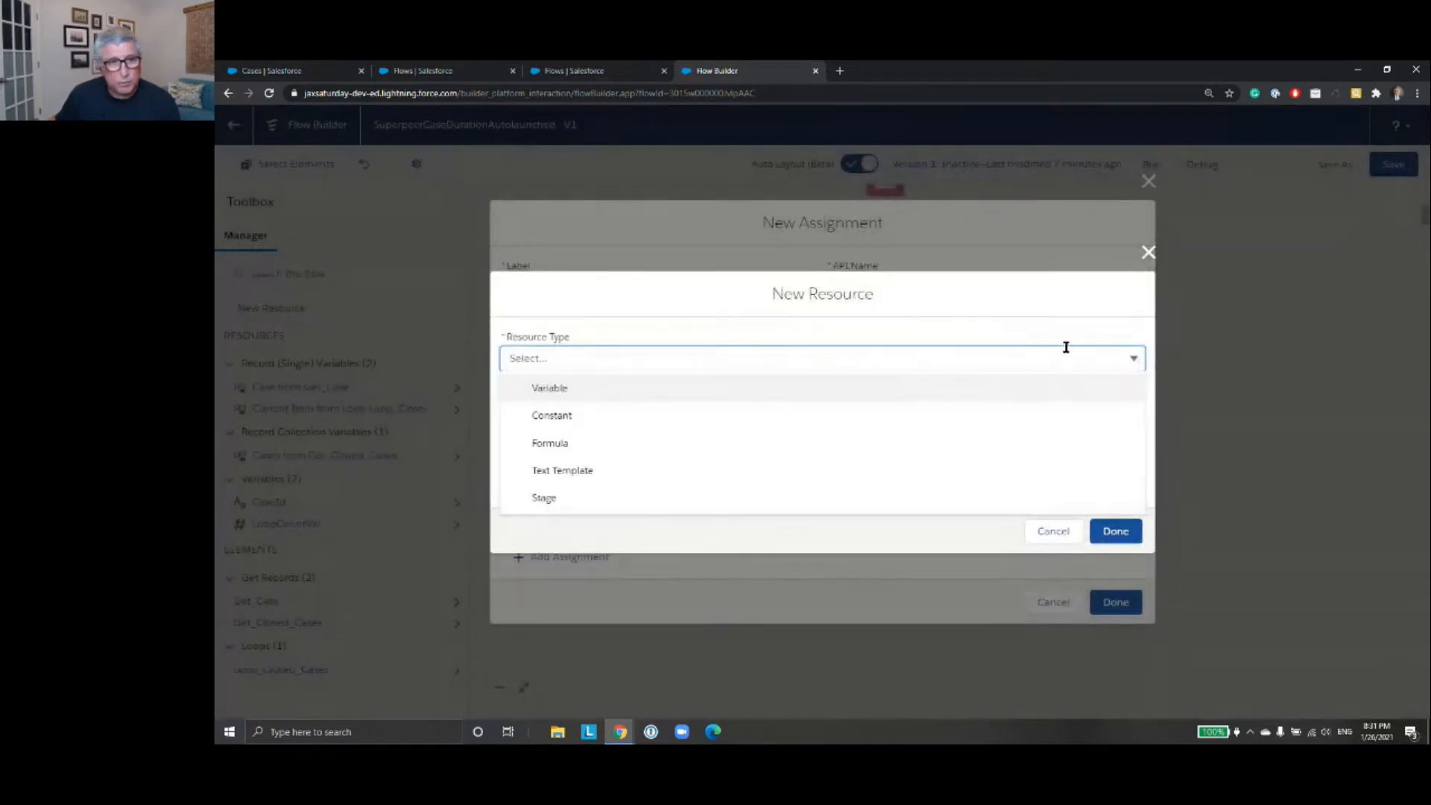
{"action": "left_click", "coordinate": [887, 445]}
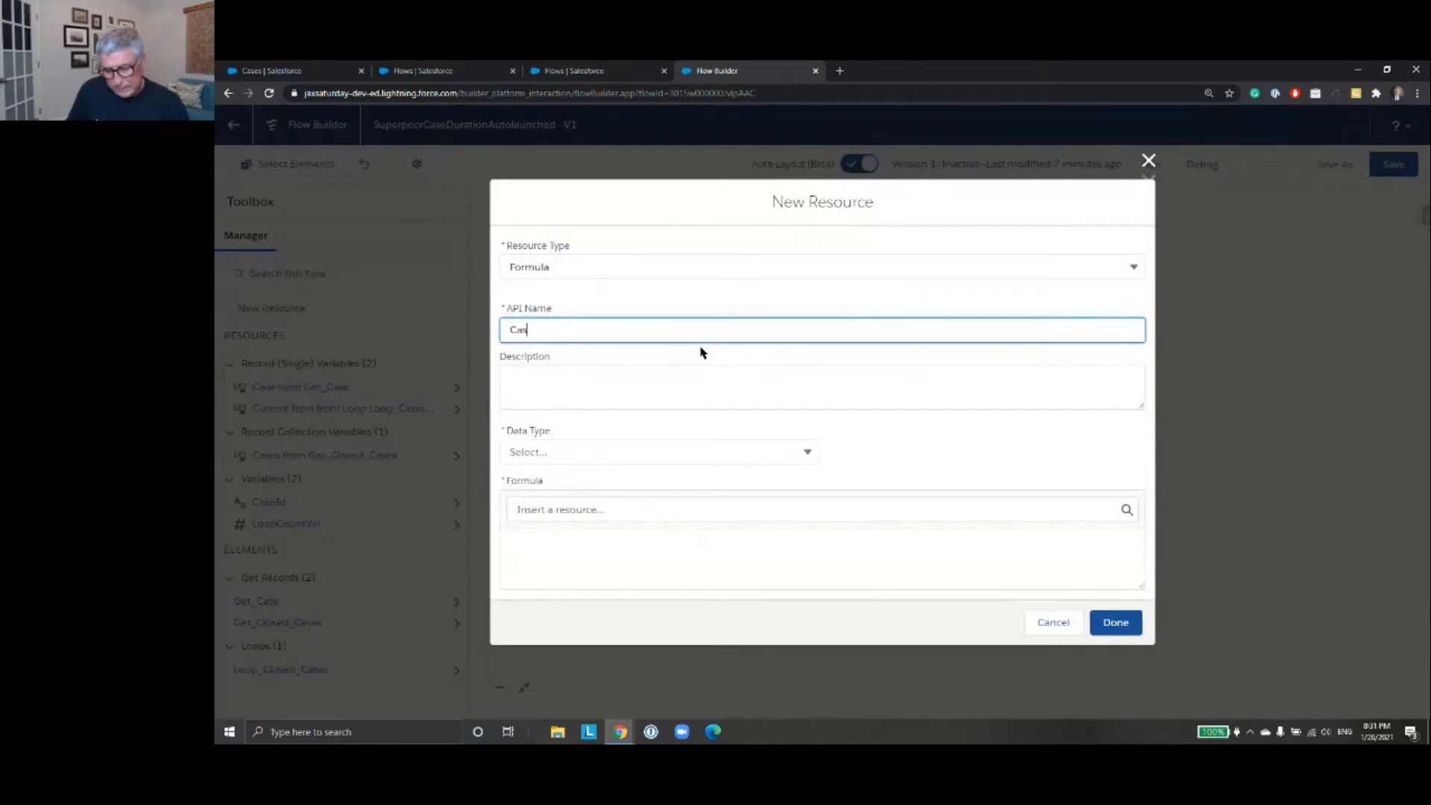
{"action": "type", "text": "CaseDUraionFormula"}
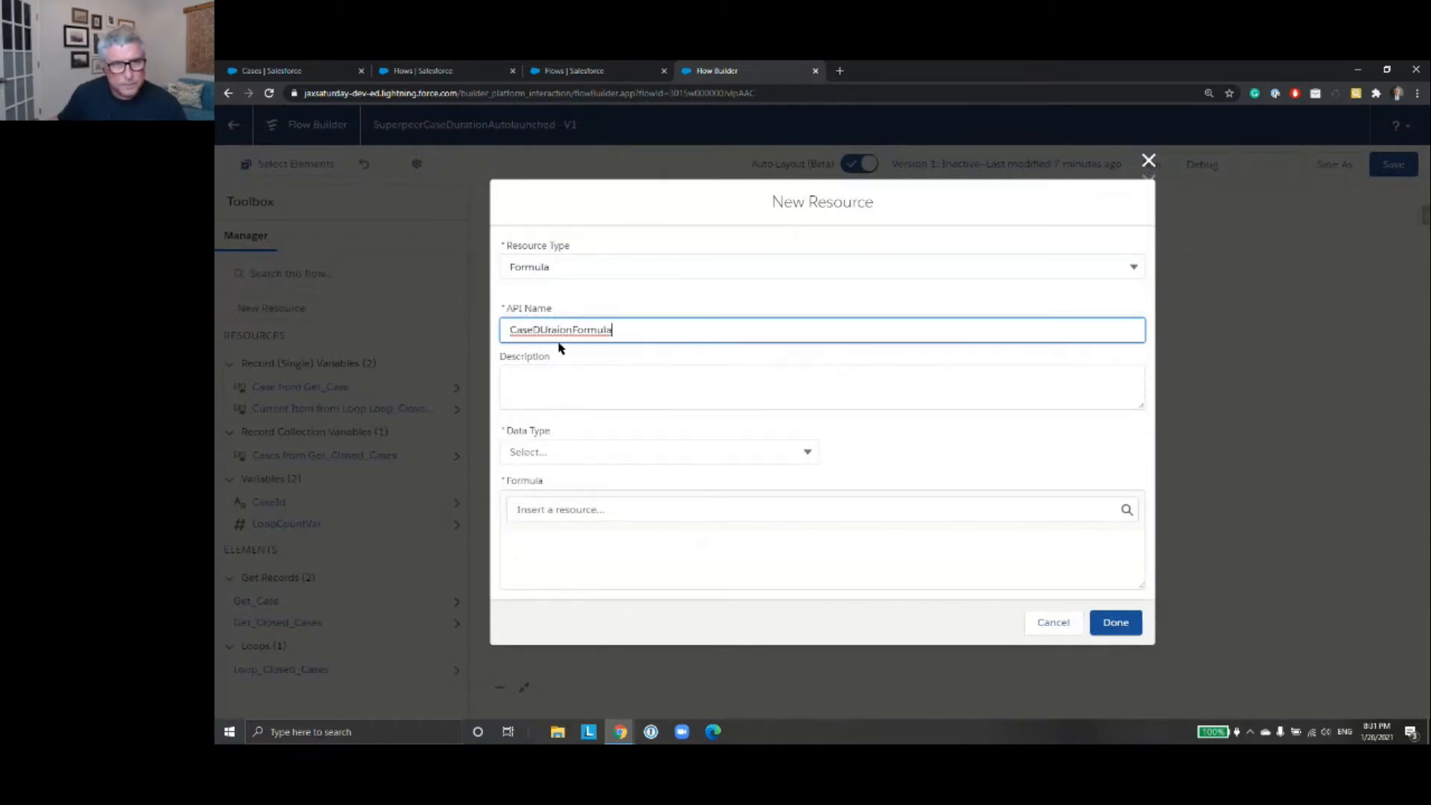
{"action": "left_click", "coordinate": [543, 330]}
{"action": "key", "text": "BackSpace"}
{"action": "type", "text": "u"}
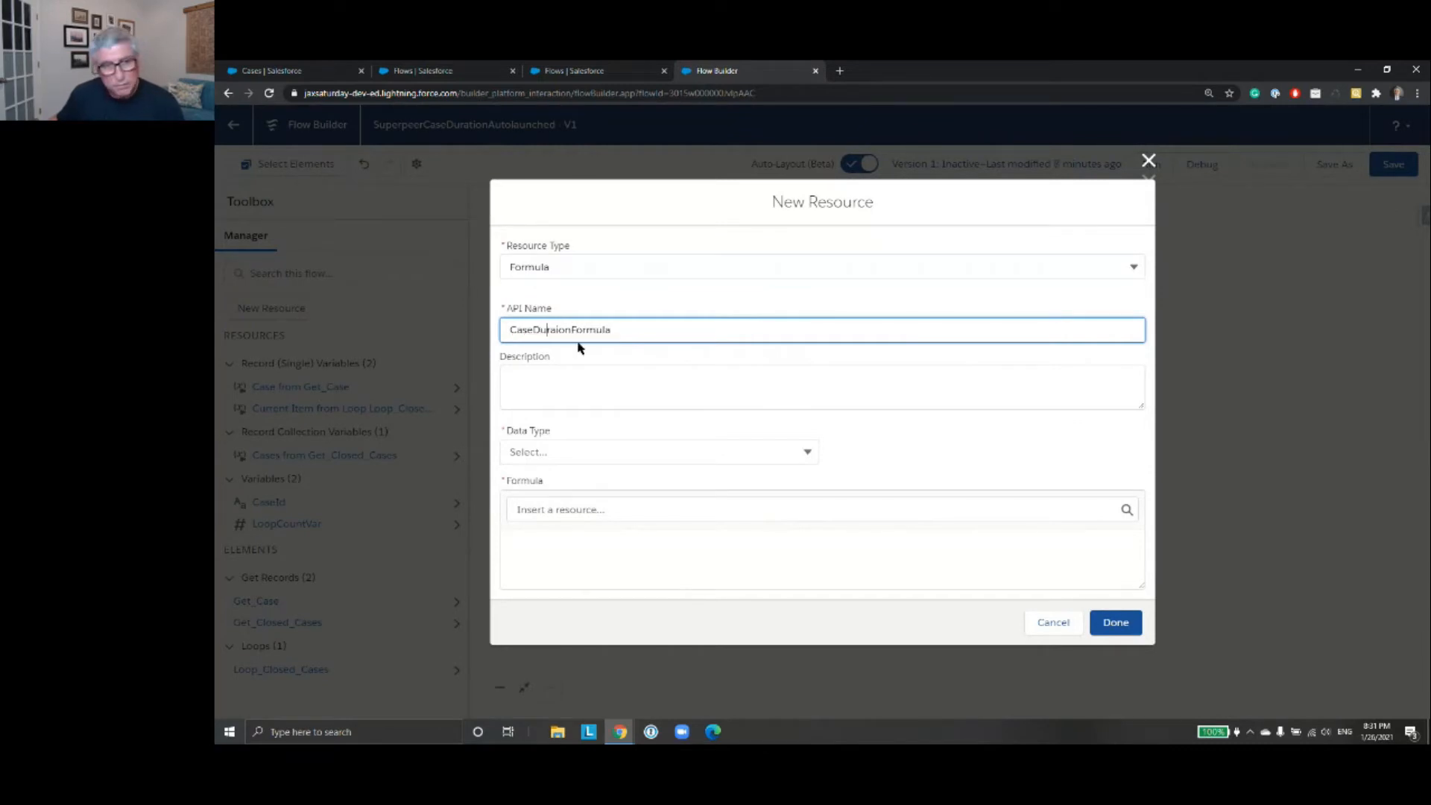
{"action": "left_click", "coordinate": [557, 331]}
{"action": "type", "text": "t"}
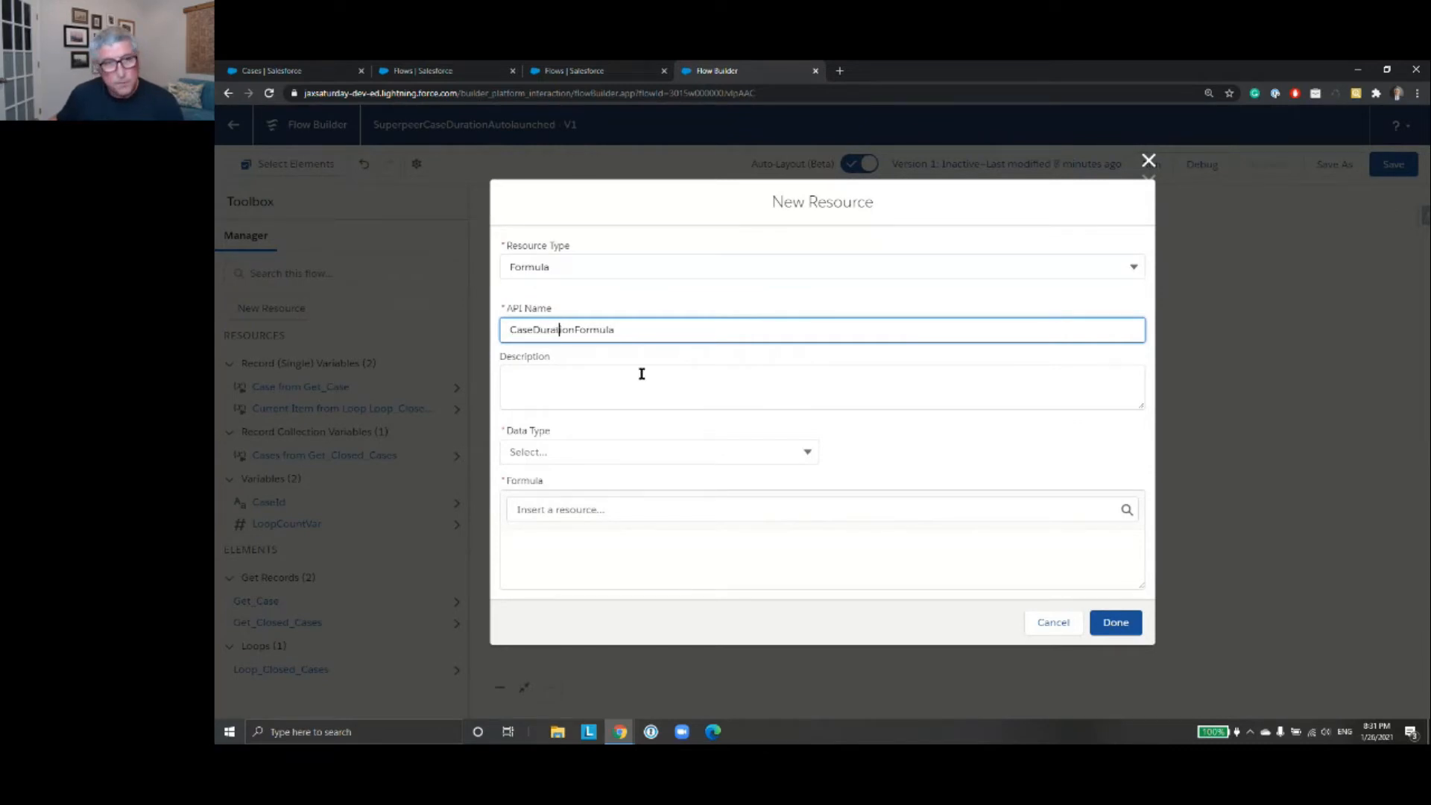
{"action": "left_click", "coordinate": [787, 454]}
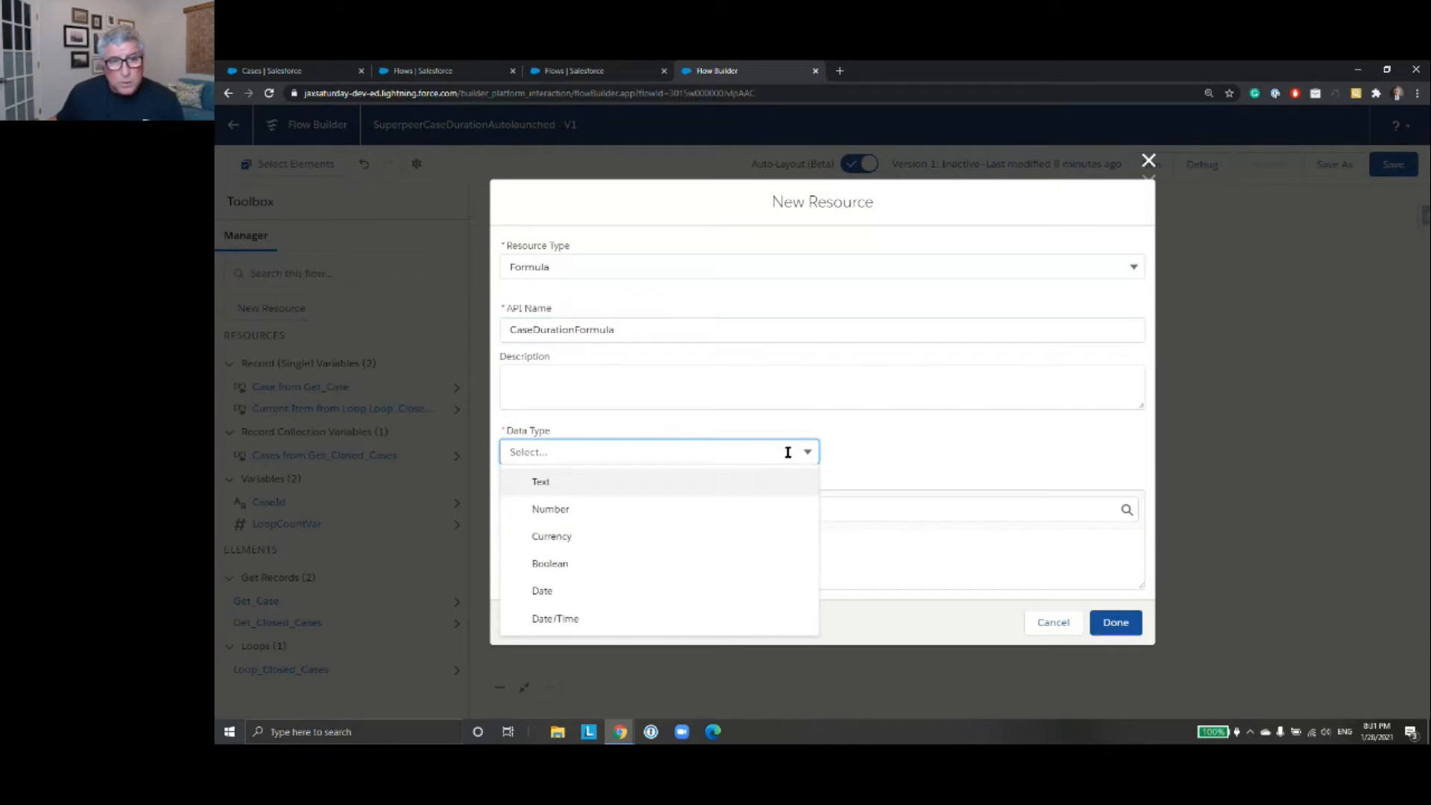
{"action": "left_click", "coordinate": [734, 517]}
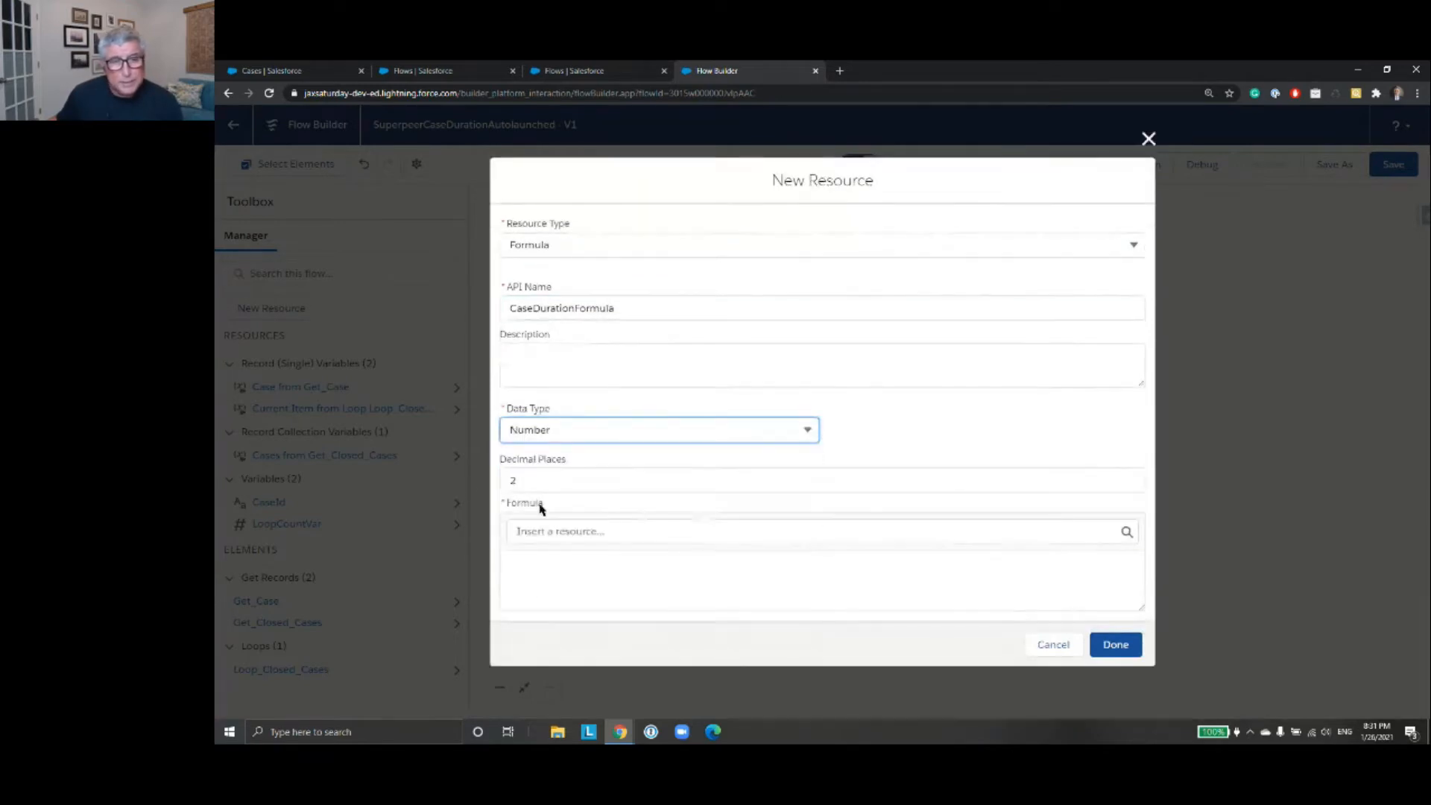
- Insert the ClosedDate field of the current item from Loop_Closed_Cases into the formula
{"action": "left_click", "coordinate": [607, 536]}
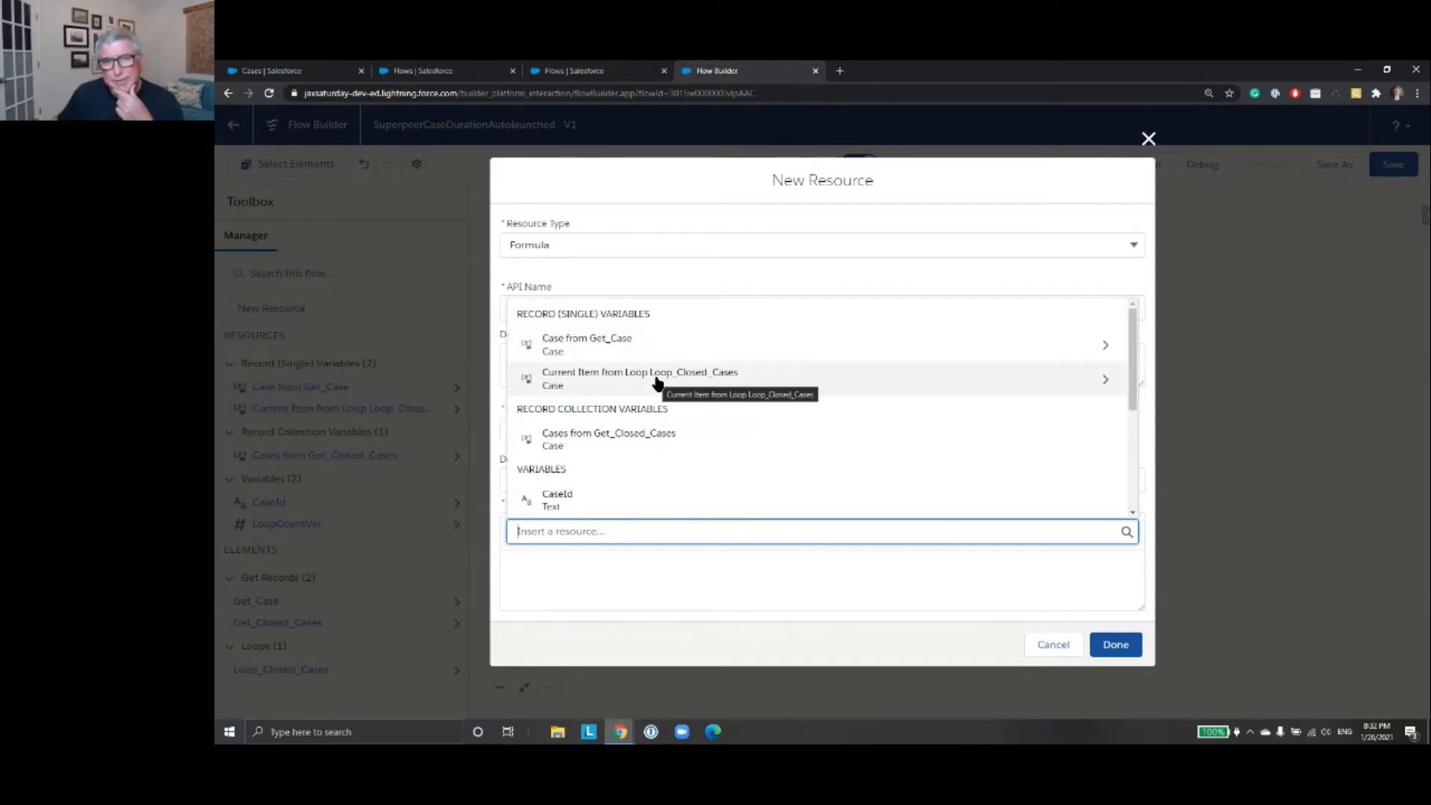
{"action": "left_click", "coordinate": [1106, 381]}
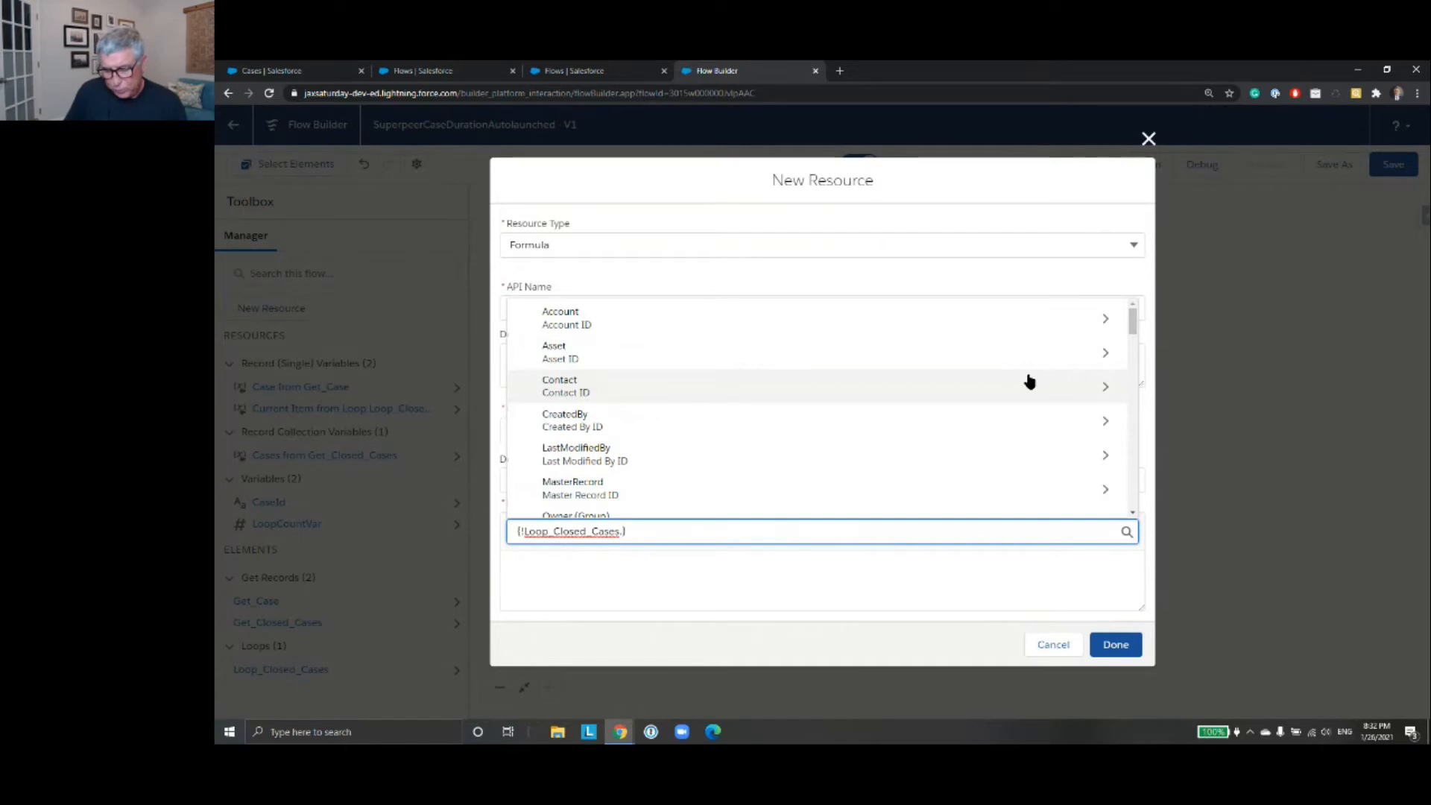
{"action": "type", "text": "Closed"}
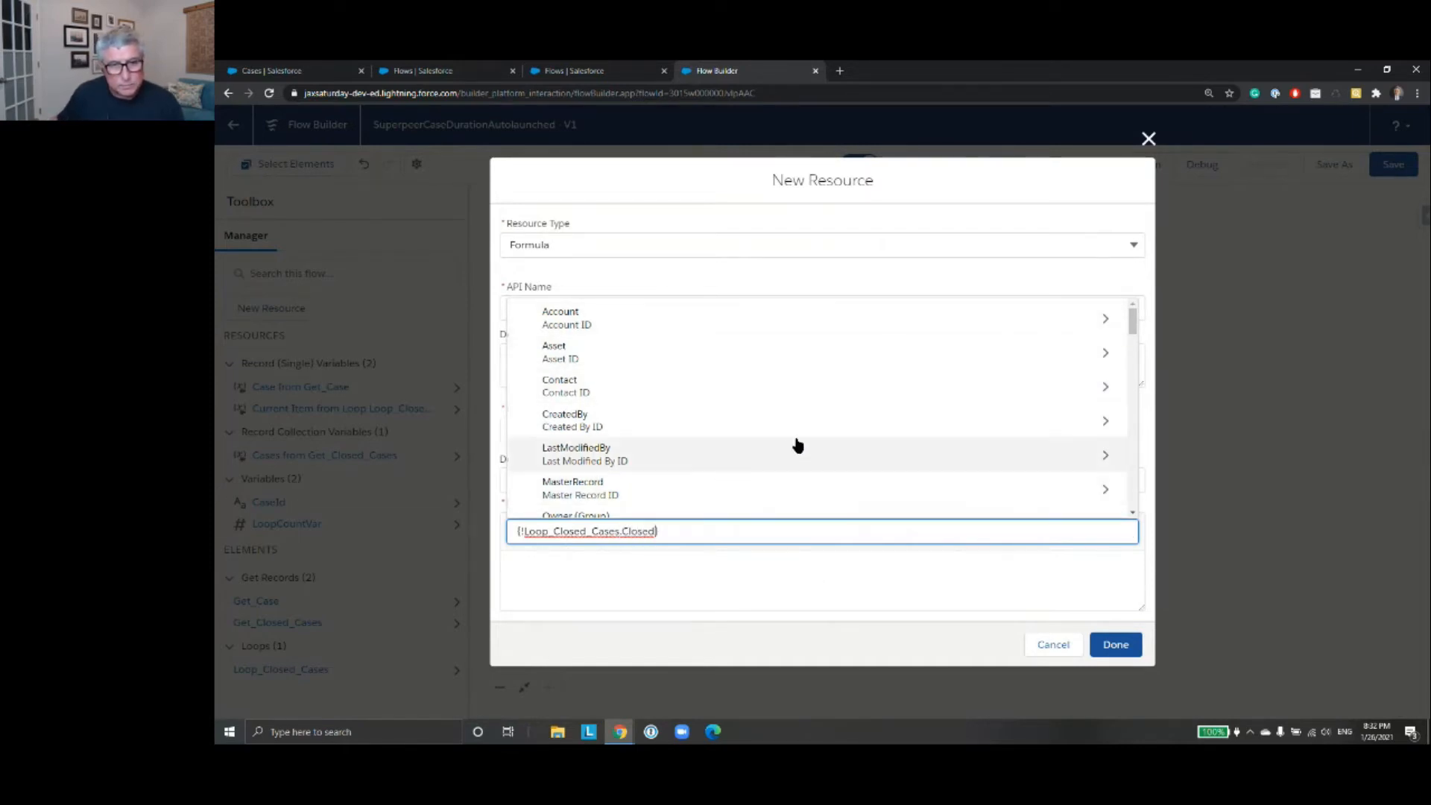
{"action": "scroll", "coordinate": [798, 444], "scroll_direction": "down", "scroll_amount": 2}
{"action": "scroll", "coordinate": [796, 444], "scroll_direction": "up", "scroll_amount": 1}
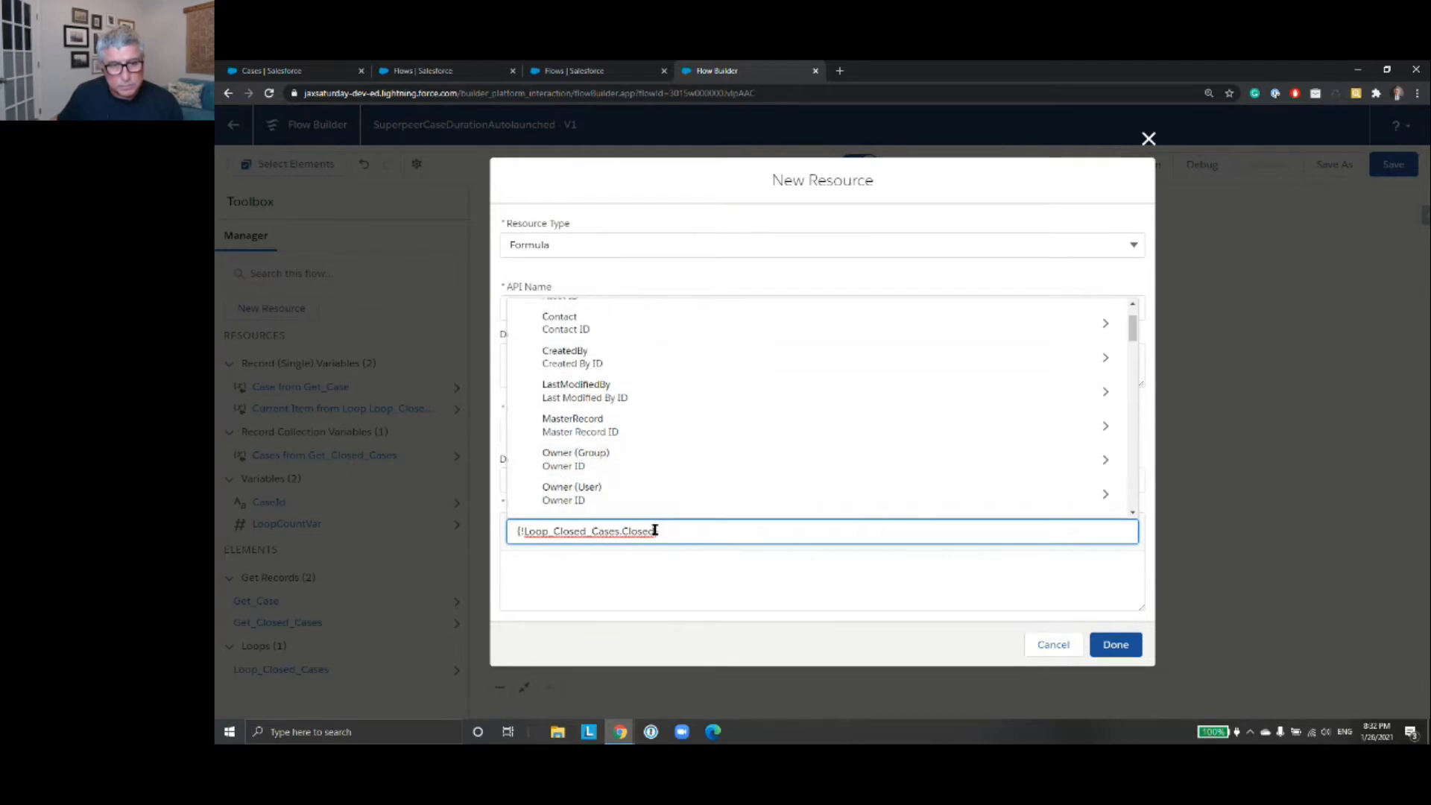
{"action": "left_click_drag", "start_coordinate": [655, 530], "coordinate": [622, 530]}
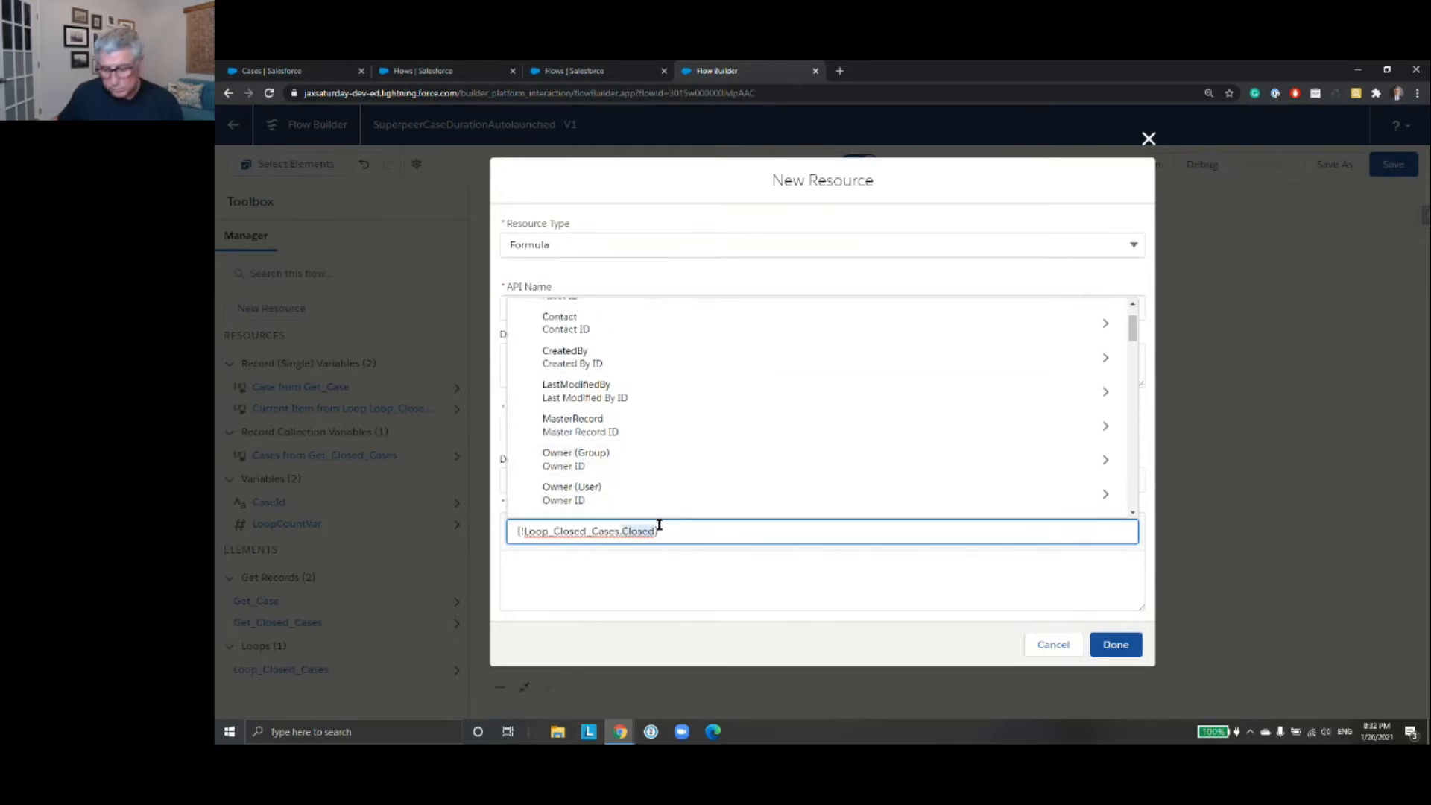
{"action": "key", "text": "BackSpace"}
{"action": "scroll", "coordinate": [865, 418], "scroll_direction": "down", "scroll_amount": 3}
{"action": "scroll", "coordinate": [869, 423], "scroll_direction": "down", "scroll_amount": 2}
{"action": "scroll", "coordinate": [870, 423], "scroll_direction": "down", "scroll_amount": 1}
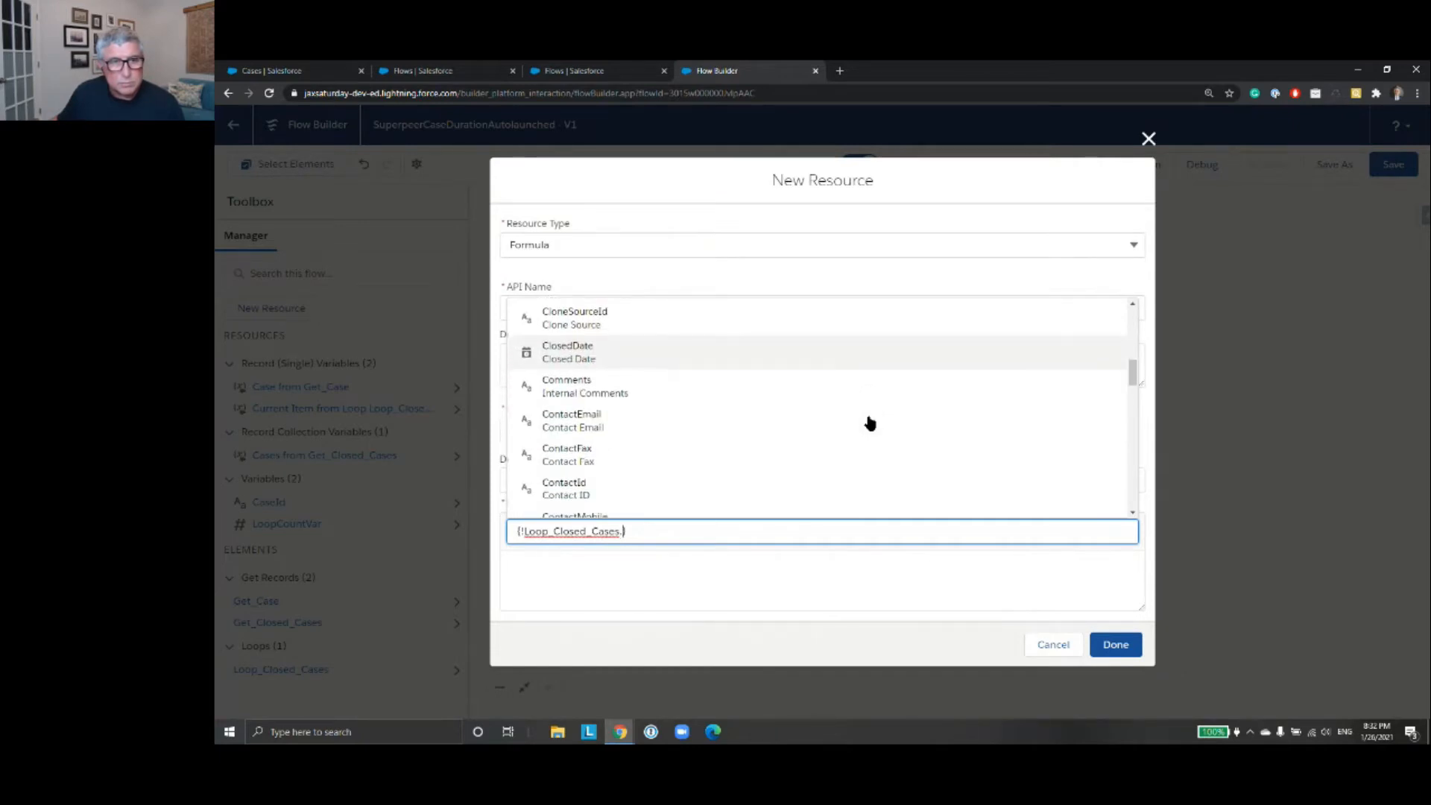
{"action": "left_click", "coordinate": [582, 361]}
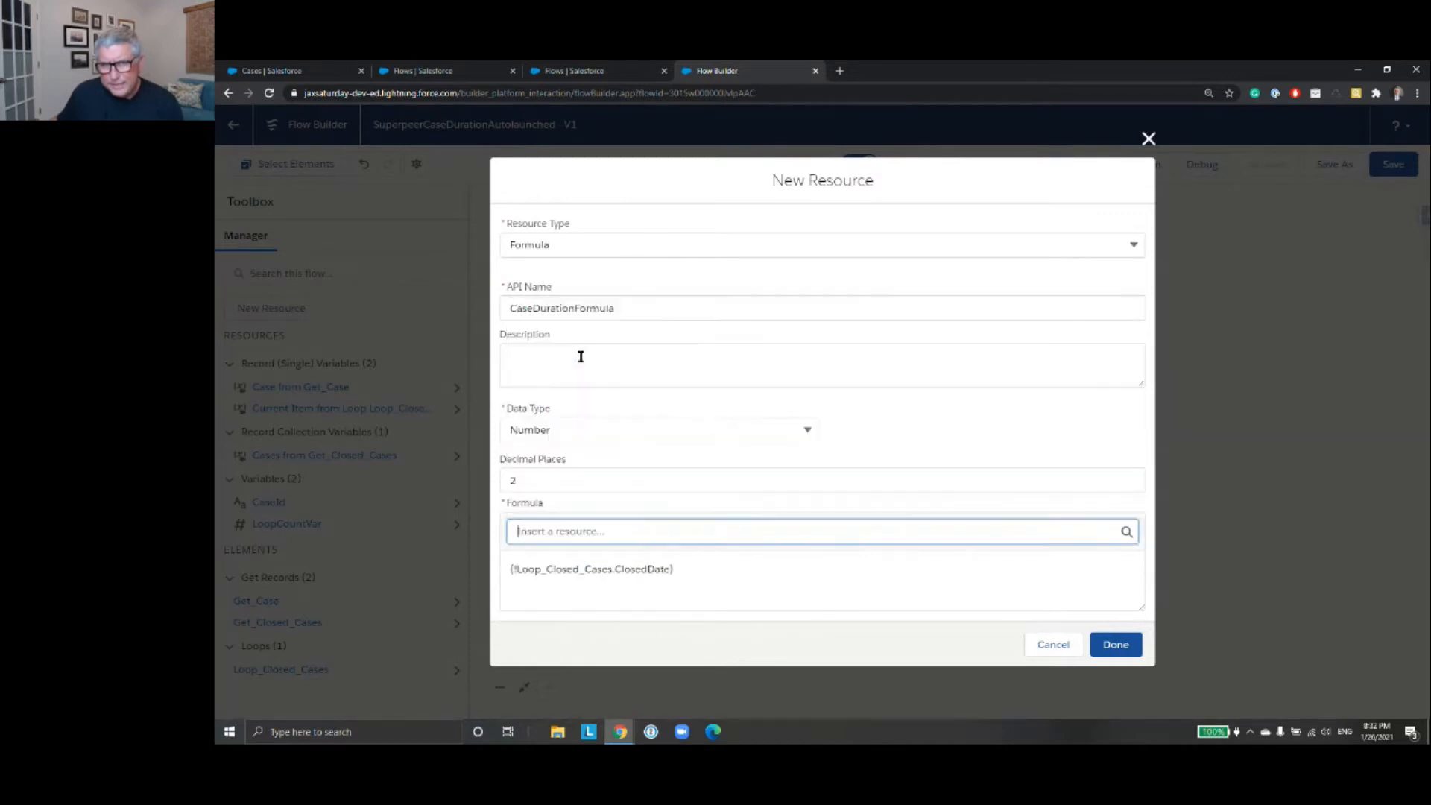
- Subtract the CreatedDate field of the current item from Loop_Closed_Cases in the formula
{"action": "left_click", "coordinate": [694, 570]}
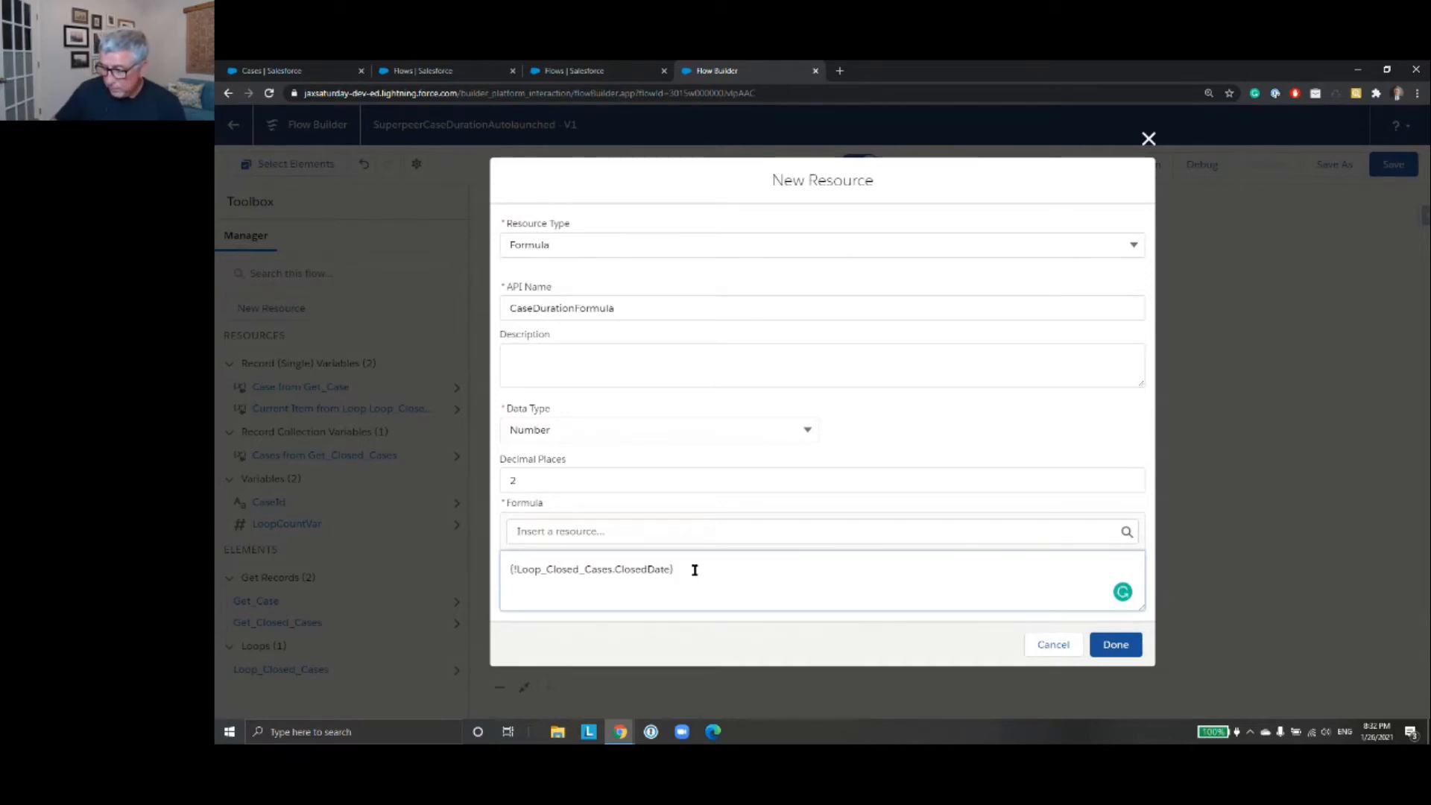
{"action": "type", "text": "-"}
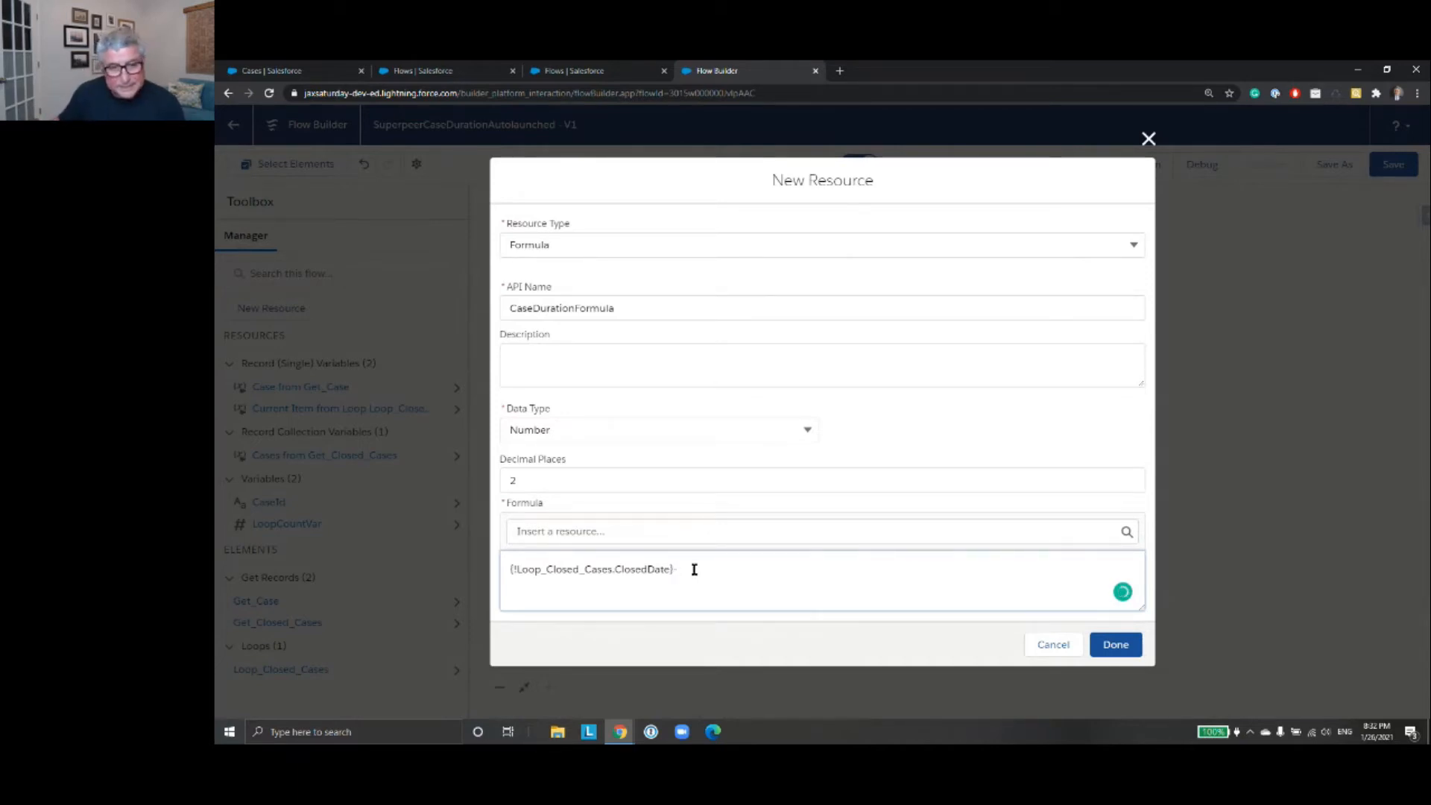
{"action": "left_click", "coordinate": [593, 531]}
{"action": "type", "text": "Loo"}
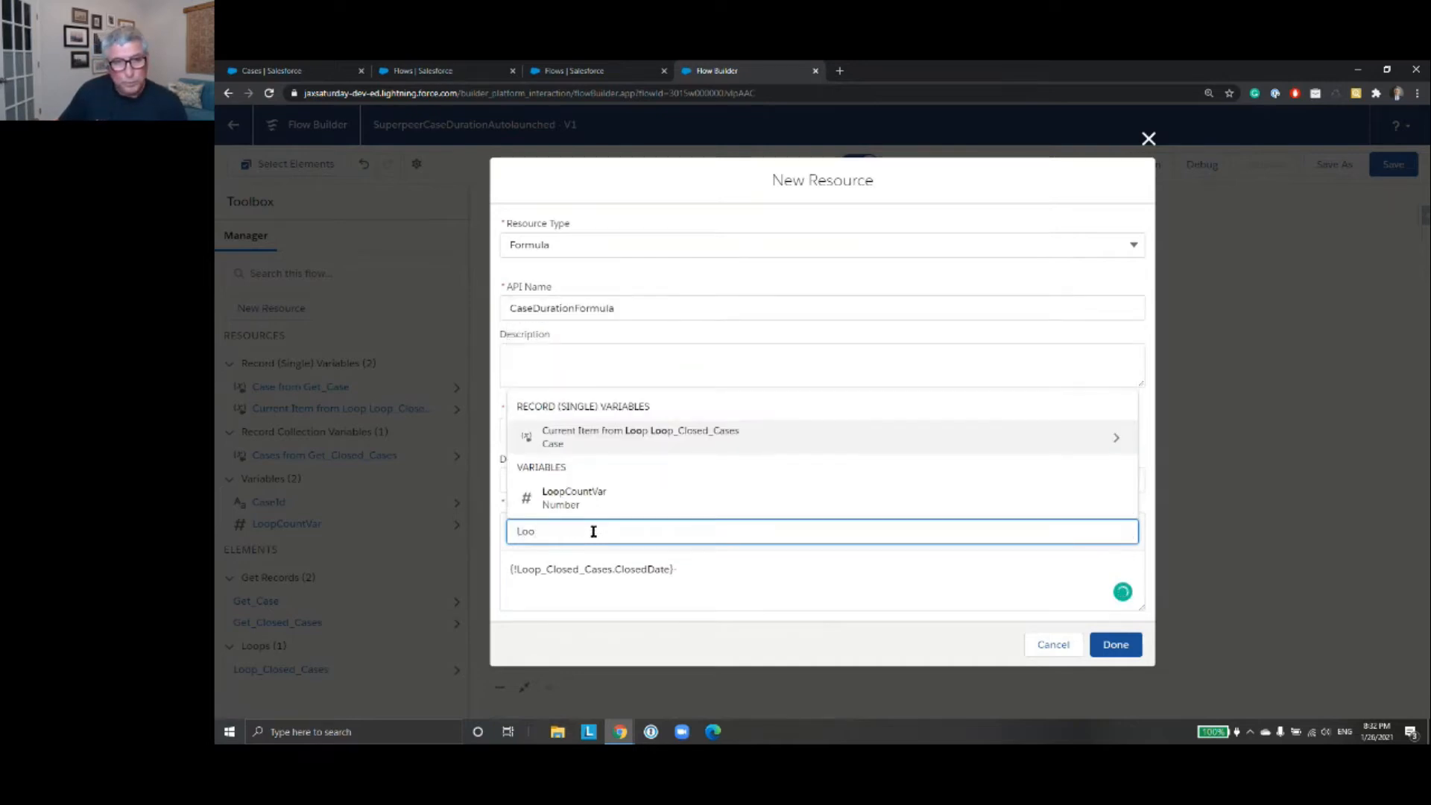
{"action": "left_click", "coordinate": [748, 447]}
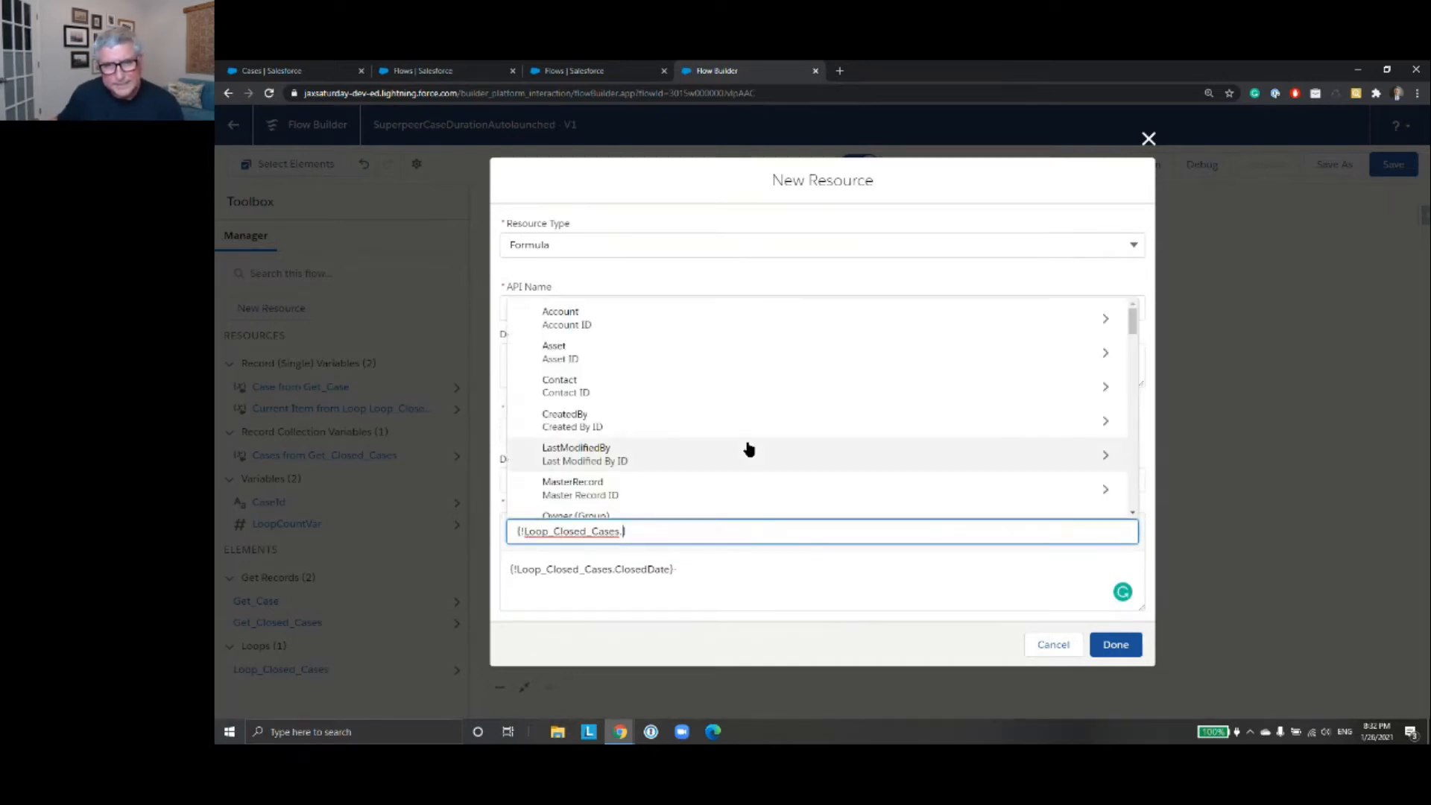
{"action": "type", "text": "cre"}
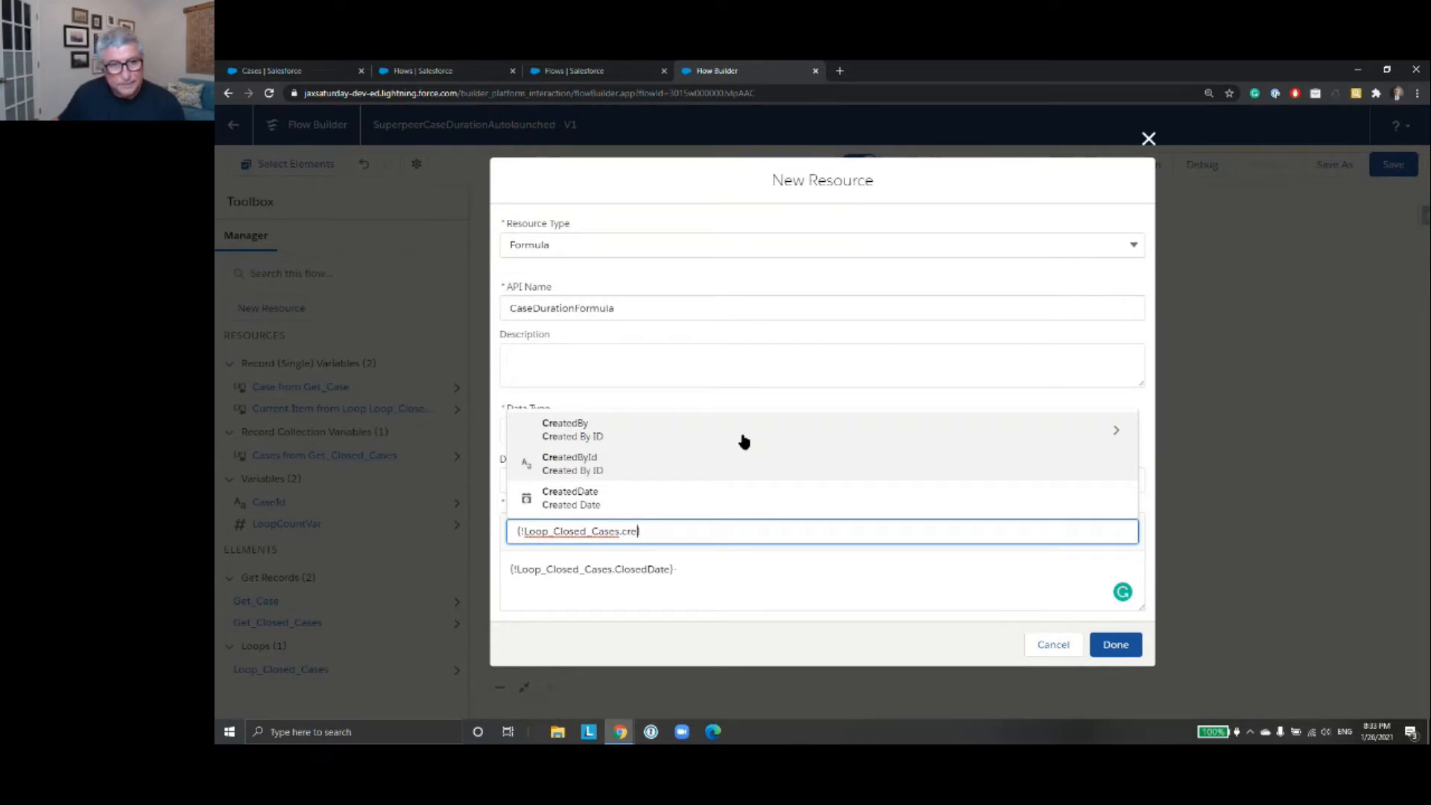
{"action": "left_click", "coordinate": [720, 496]}
- Enclose the date subtraction in parentheses, multiply it by 24, and finish the formula resource
{"action": "left_click", "coordinate": [649, 598]}
{"action": "type", "text": "("}
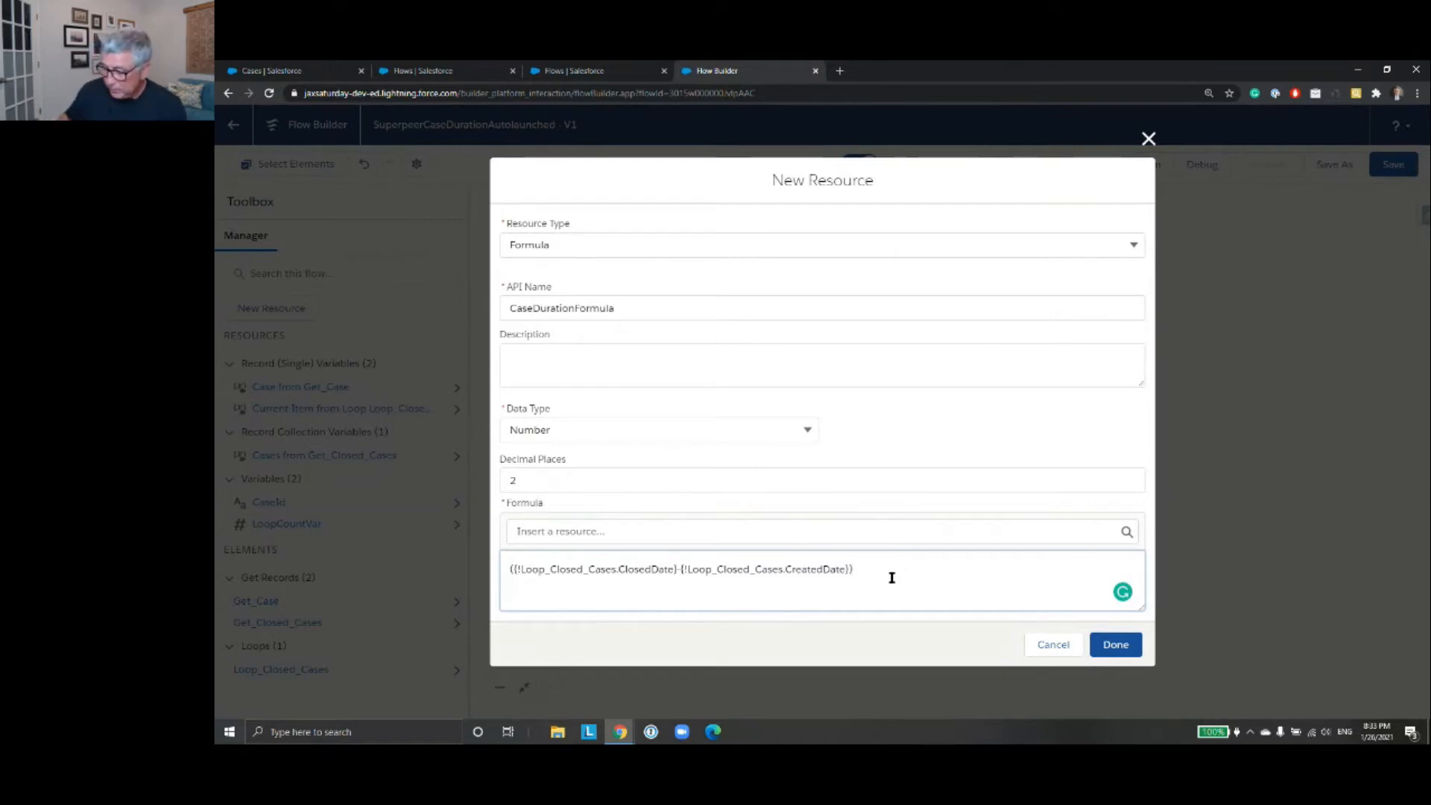
{"action": "type", "text": "*24"}
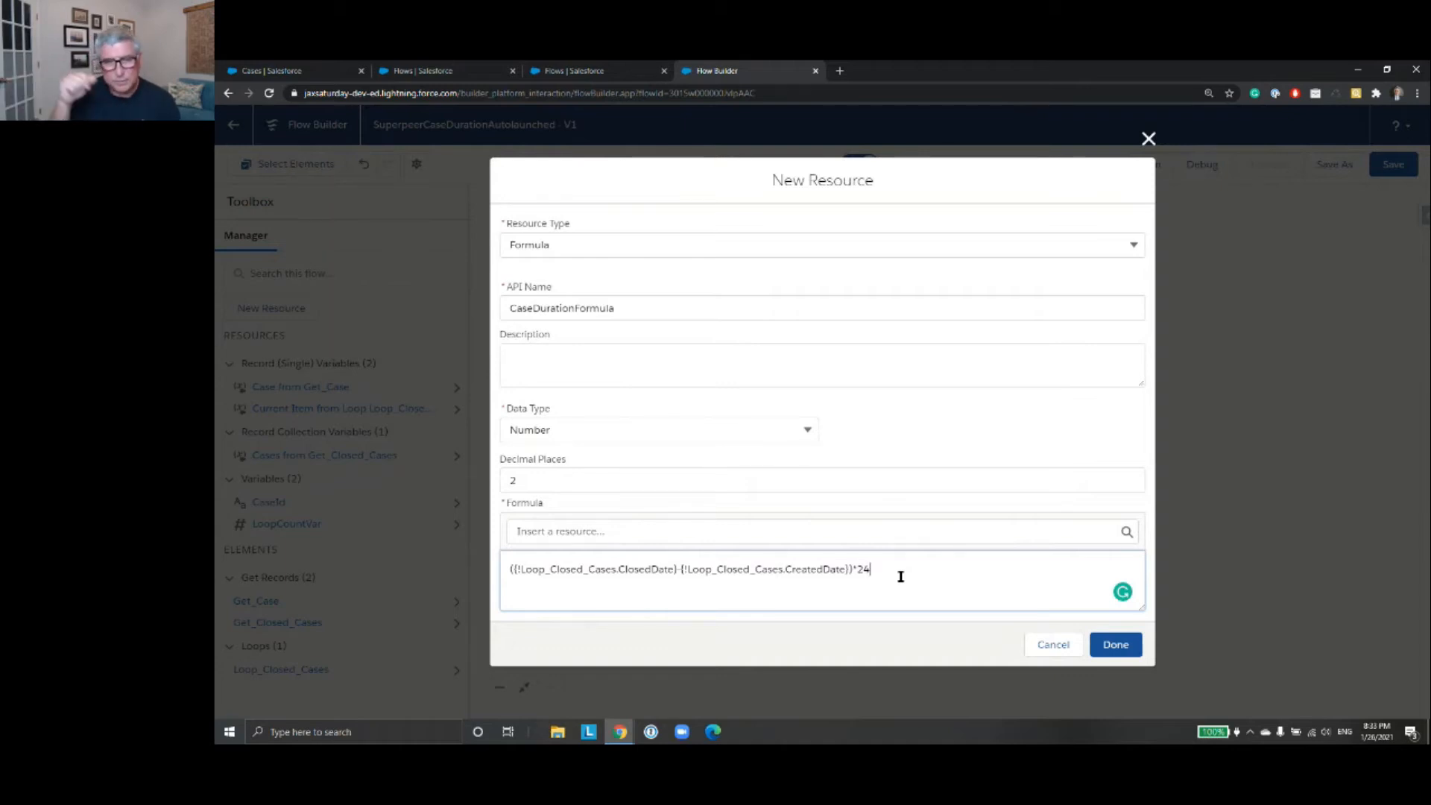
{"action": "left_click", "coordinate": [1114, 644]}
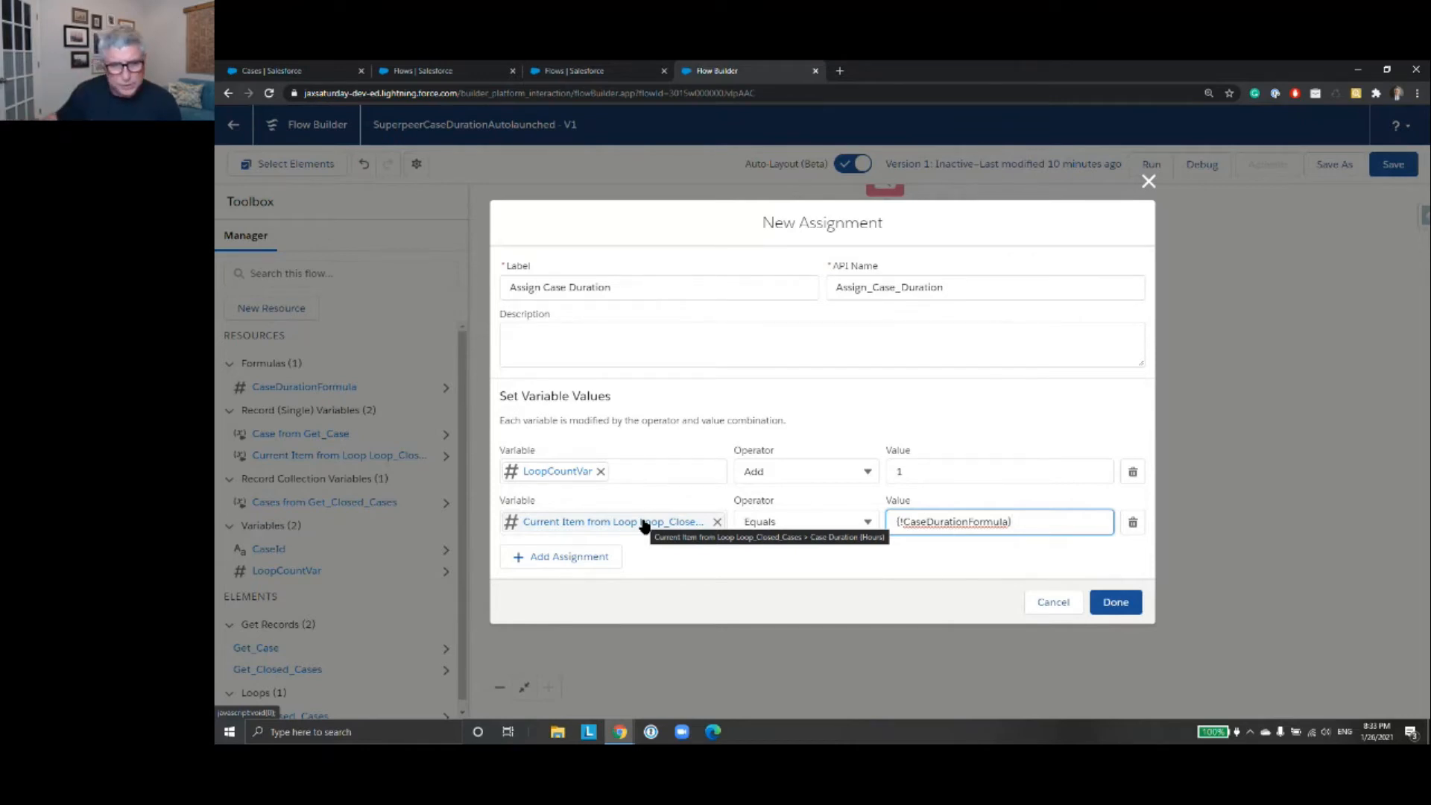
- Add a third assignment row and start a new resource of type Variable for its variable
{"action": "left_click", "coordinate": [605, 559]}
{"action": "left_click", "coordinate": [607, 549]}
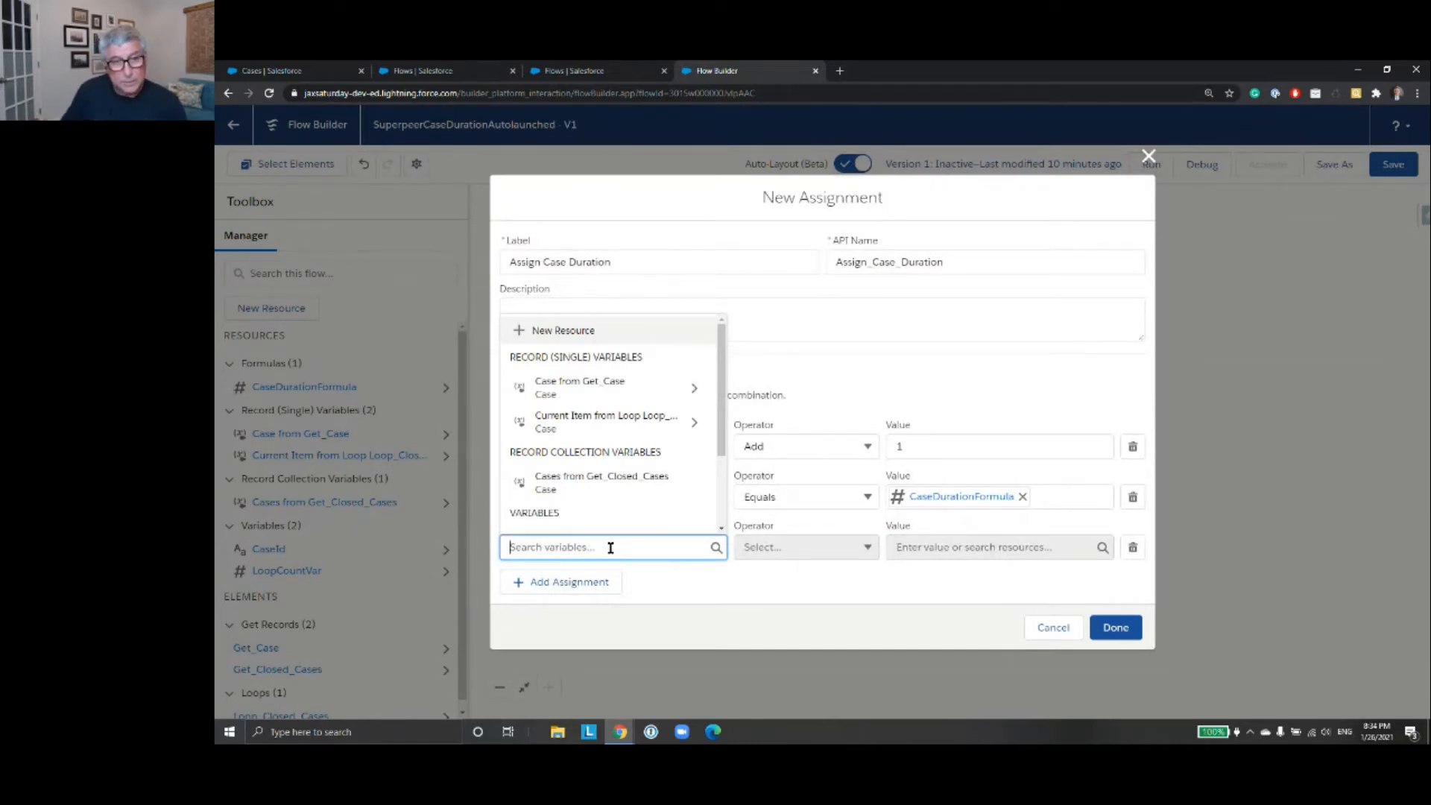
{"action": "left_click", "coordinate": [613, 332]}
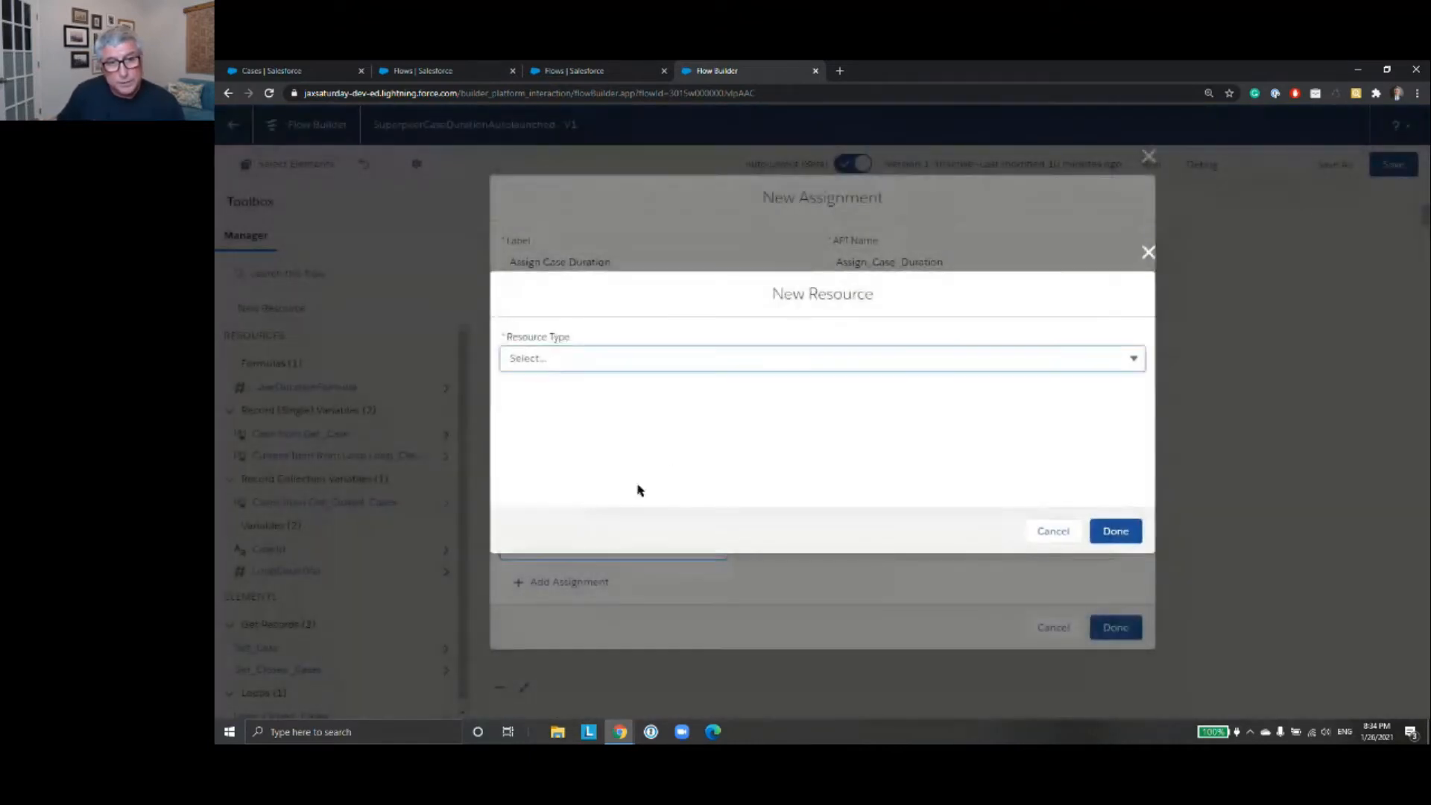
{"action": "left_click", "coordinate": [569, 356]}
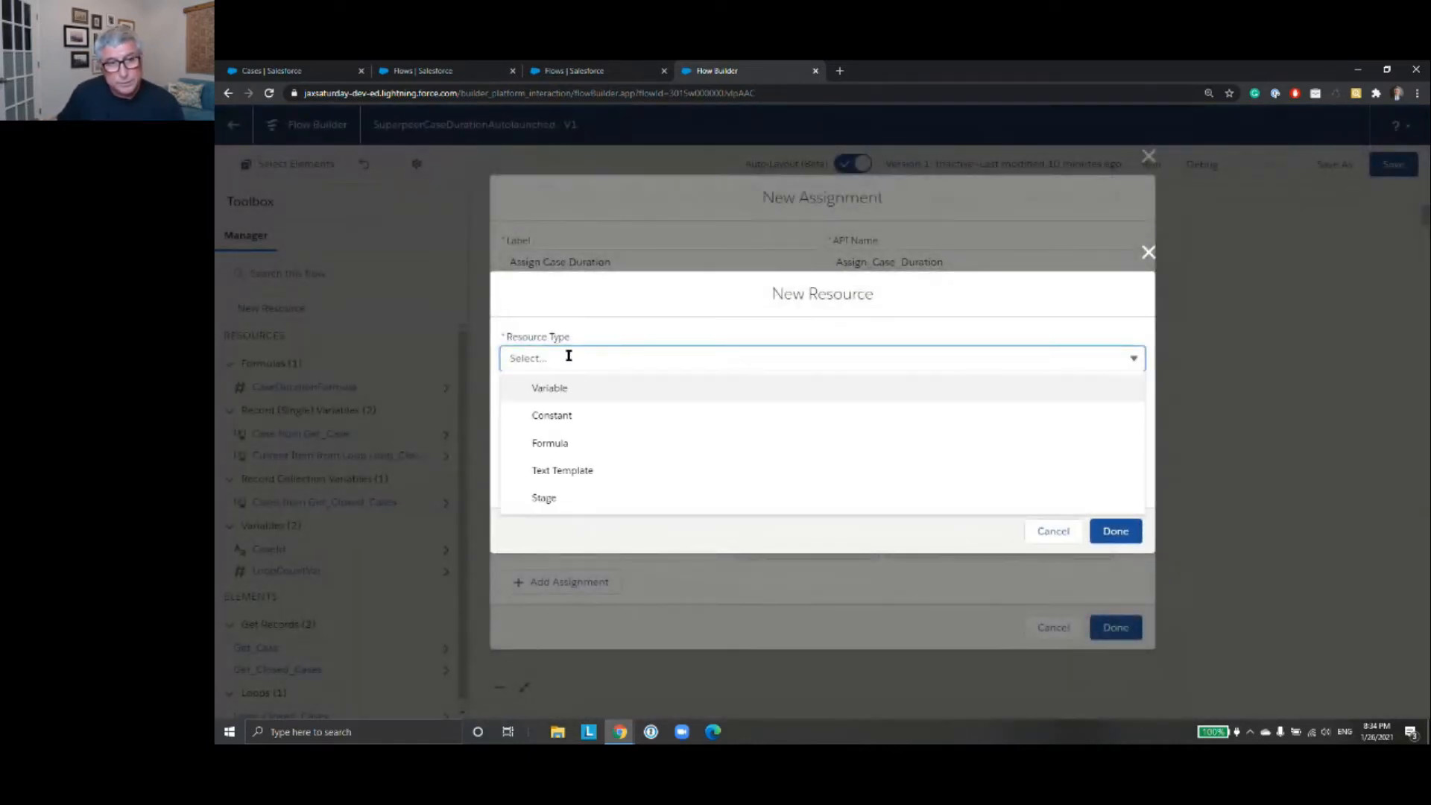
{"action": "left_click", "coordinate": [586, 392]}
{"action": "left_click", "coordinate": [576, 386]}
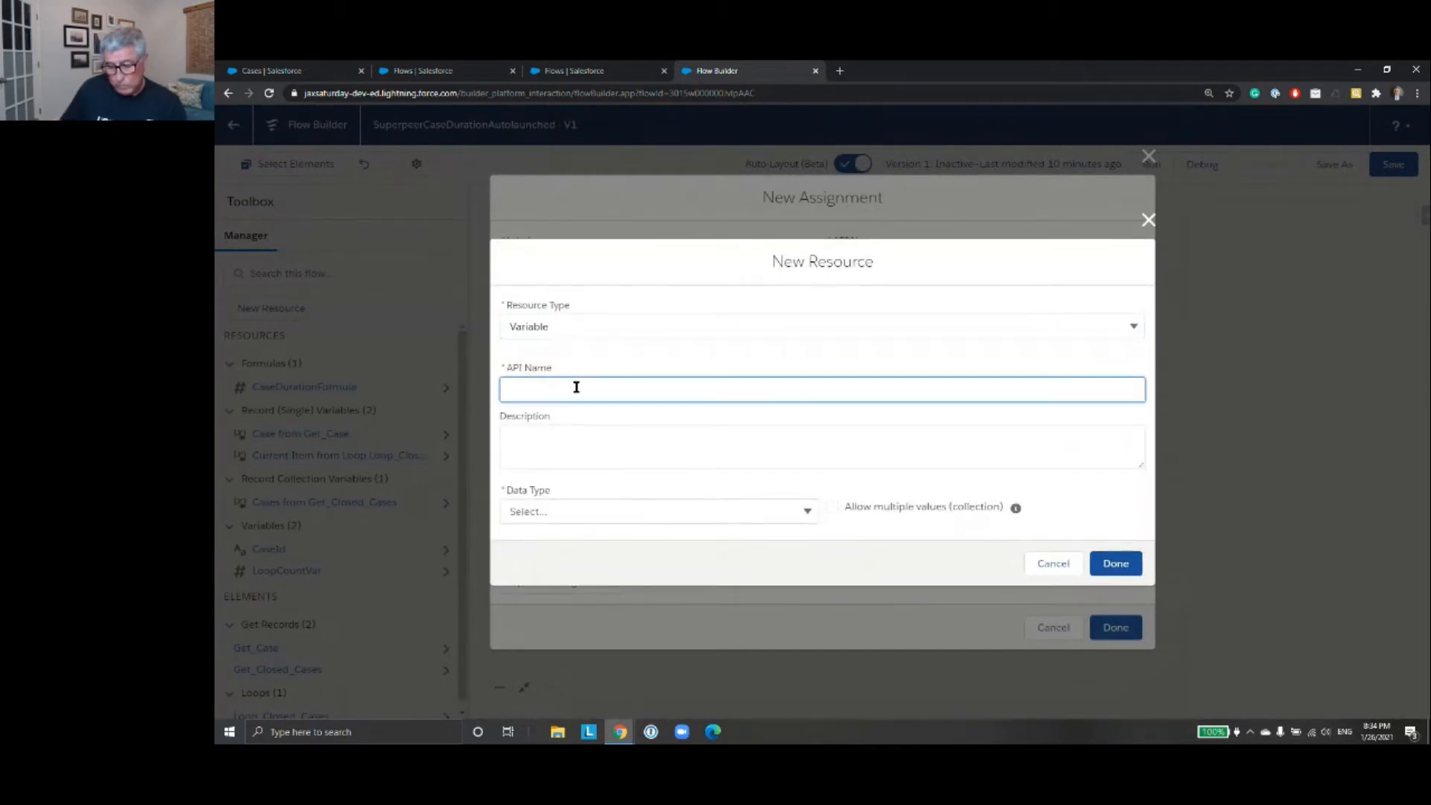
- Give the variable the API name CaseDurationTotalVar and the Number data type, and finish the resource
{"action": "type", "text": "c"}
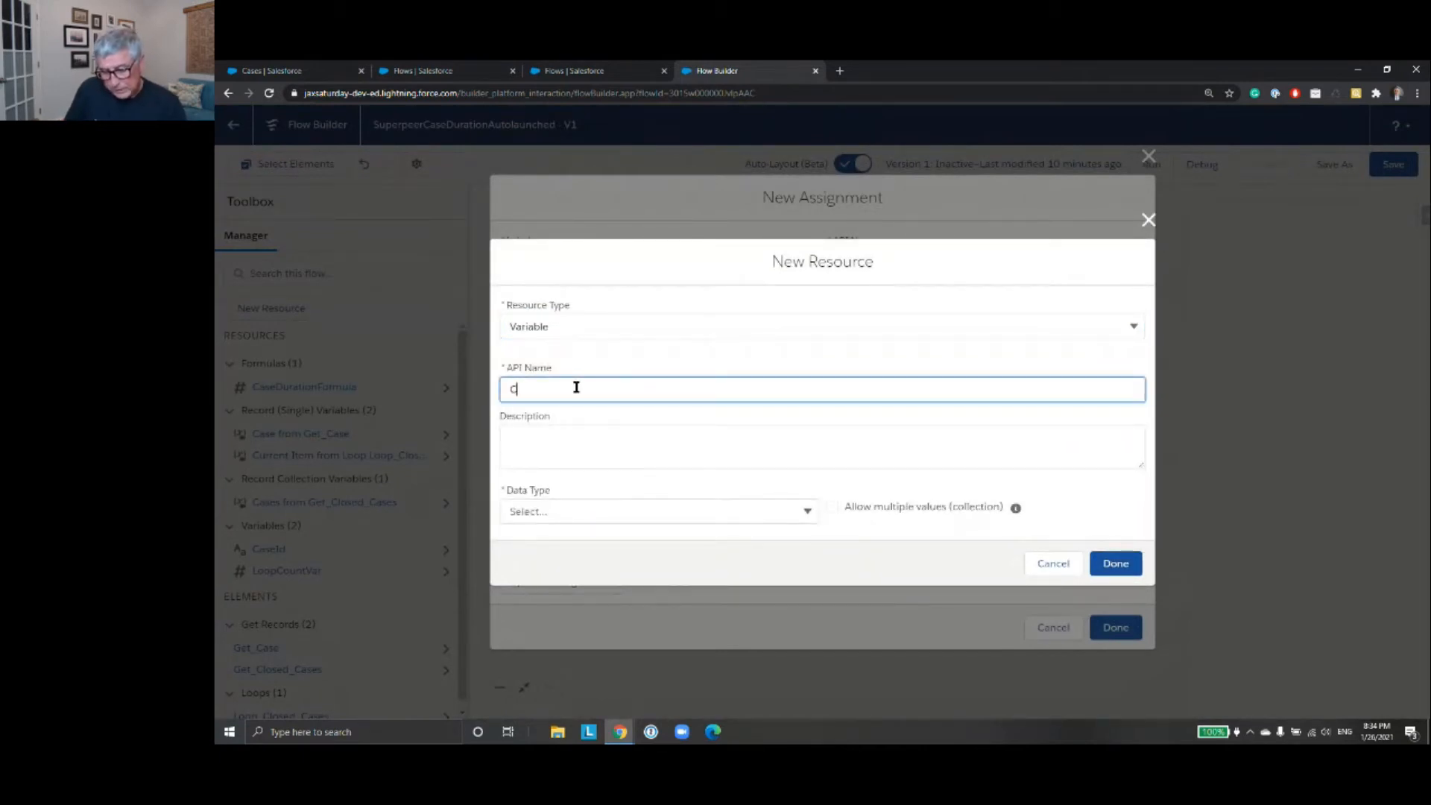
{"action": "type", "text": "aseDurationTotal"}
{"action": "double_click", "coordinate": [576, 386]}
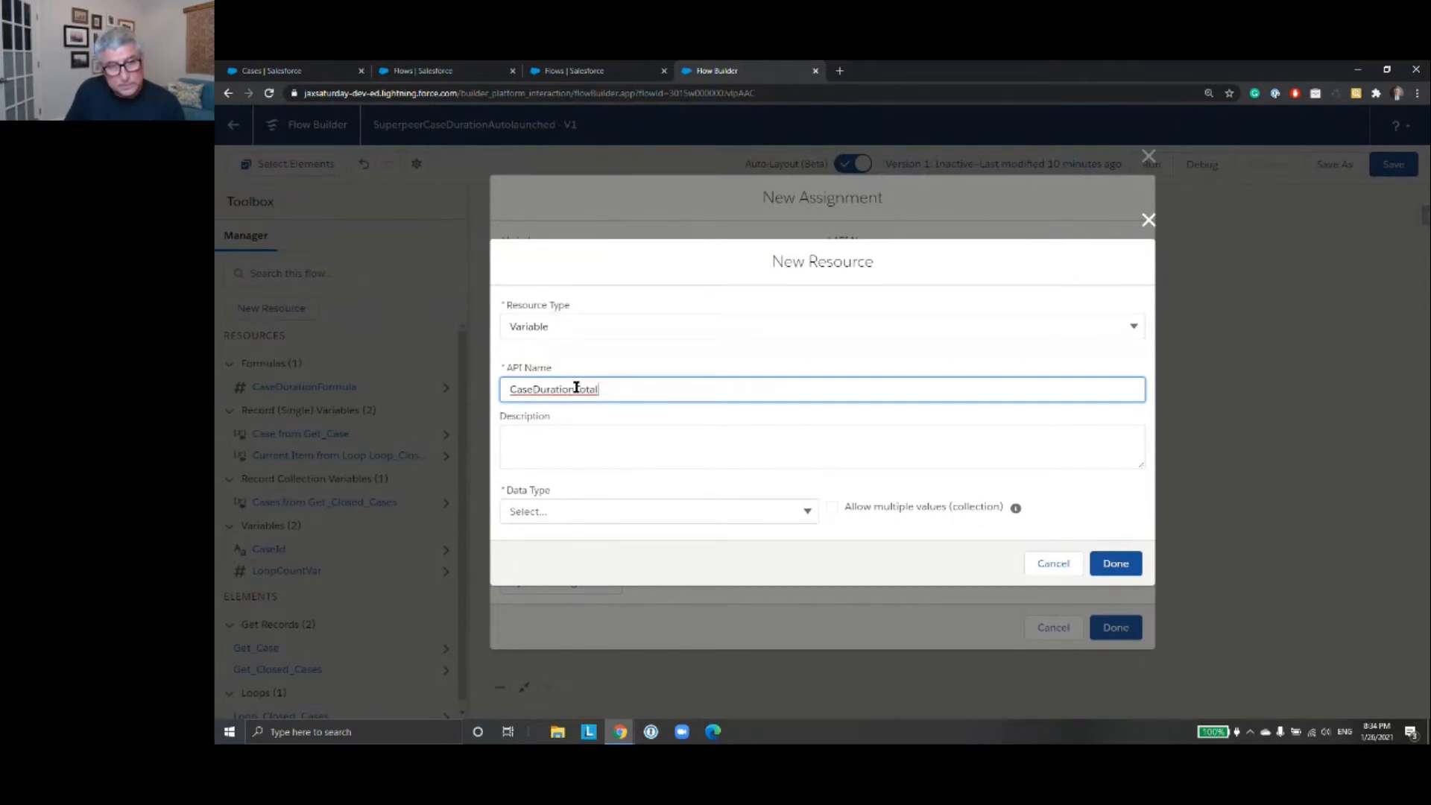
{"action": "key", "text": "End"}
{"action": "type", "text": "Var"}
{"action": "left_click", "coordinate": [805, 512]}
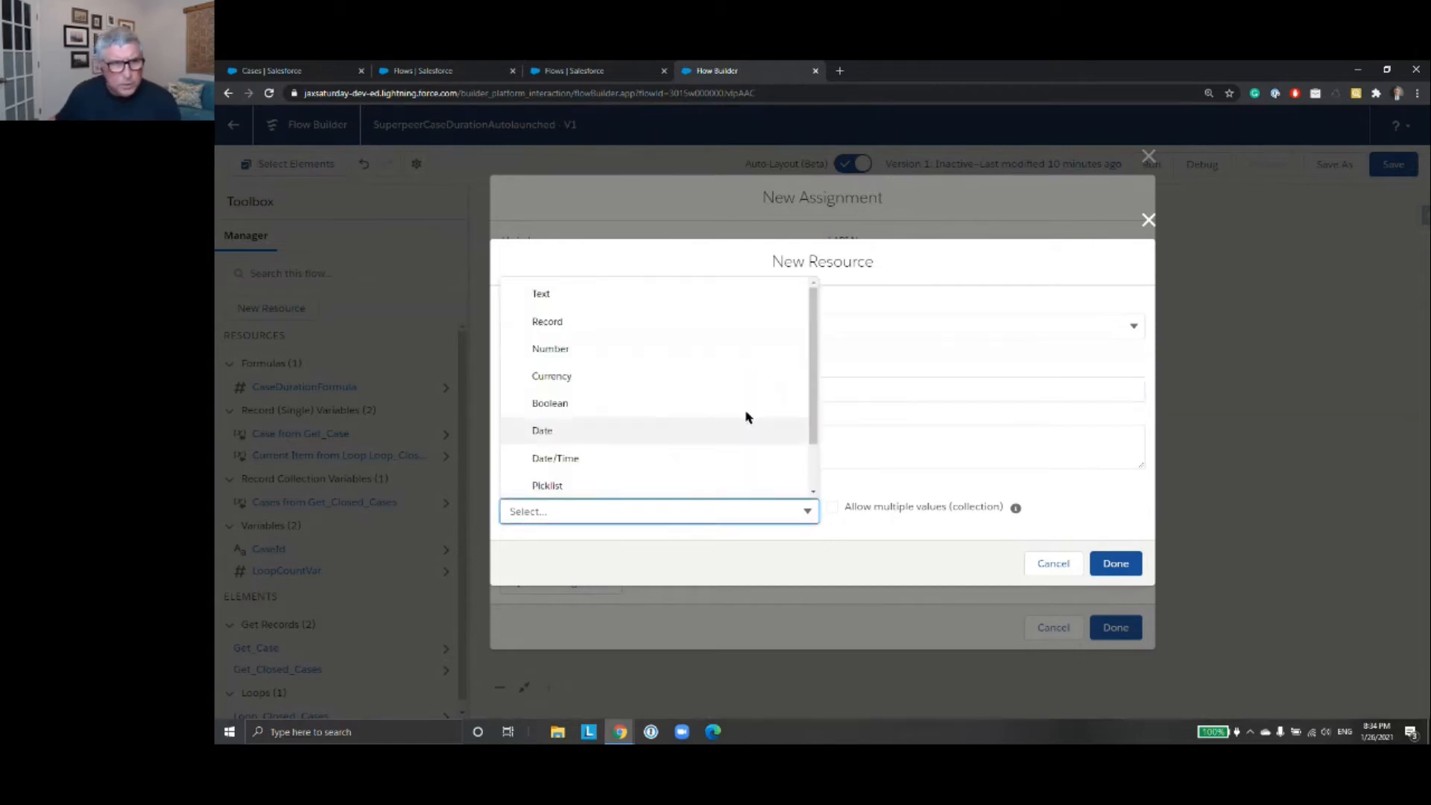
{"action": "left_click", "coordinate": [721, 354]}
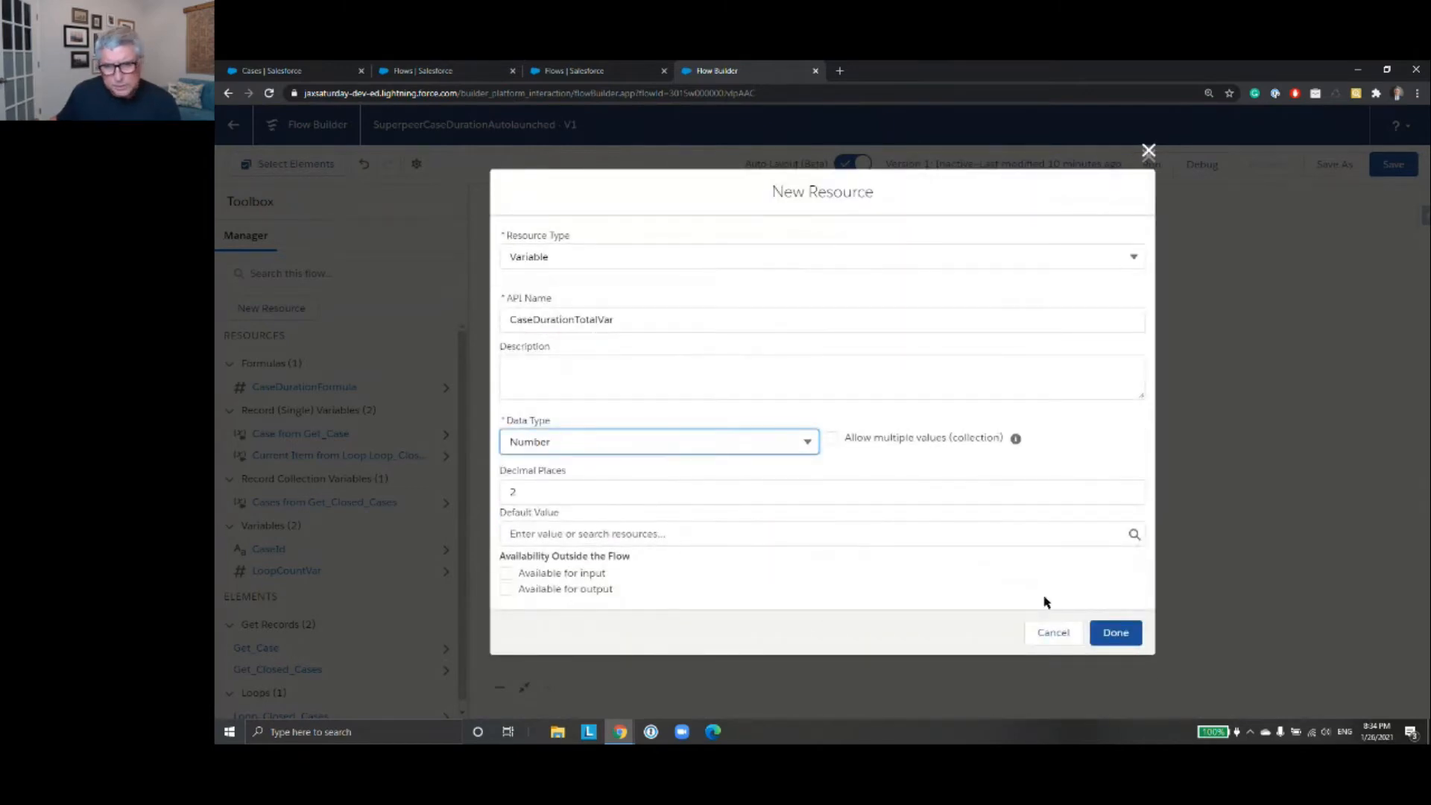
{"action": "left_click", "coordinate": [1117, 633]}
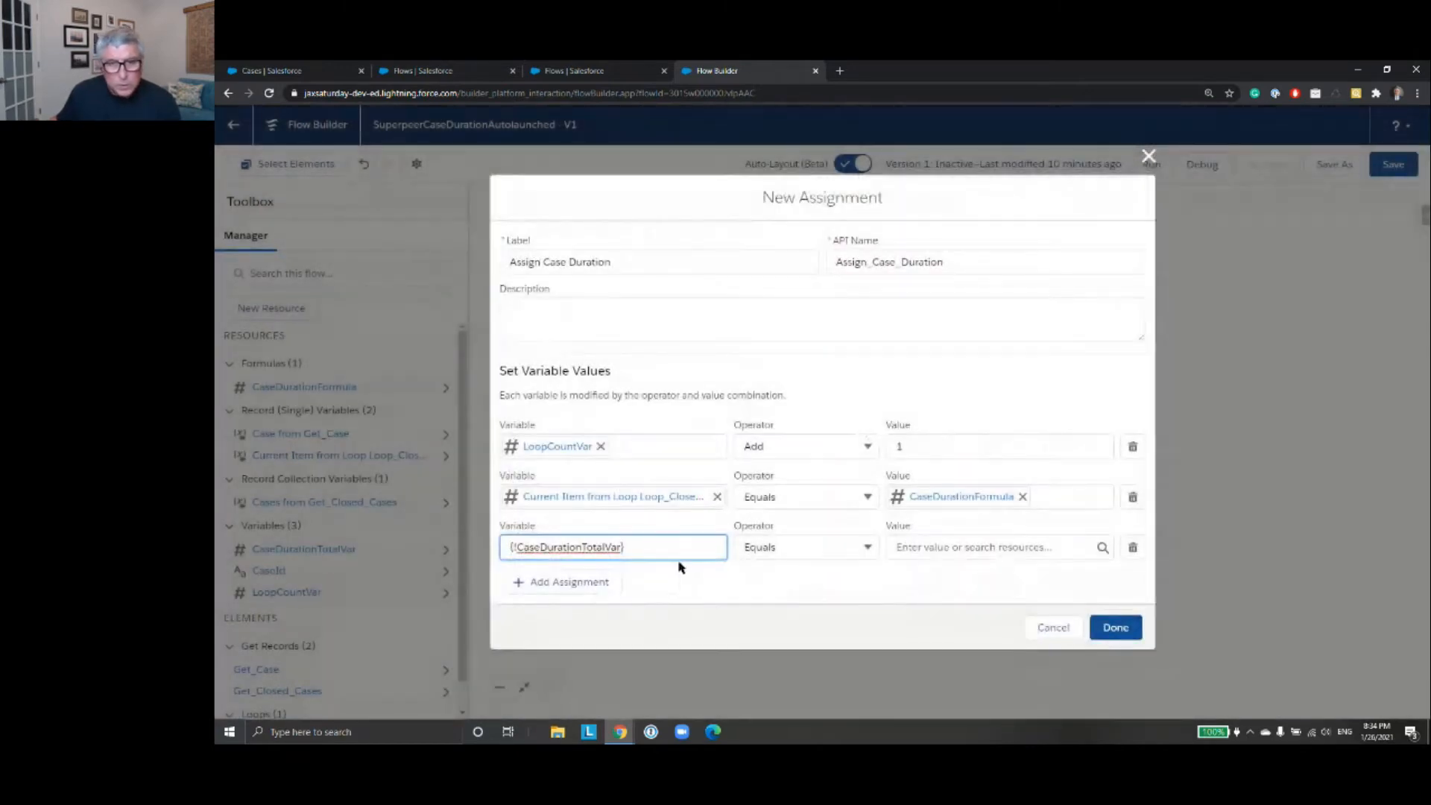
- Set the CaseDurationTotalVar row to Add the value CaseDurationFormula, and finish the assignment
{"action": "left_click", "coordinate": [867, 548]}
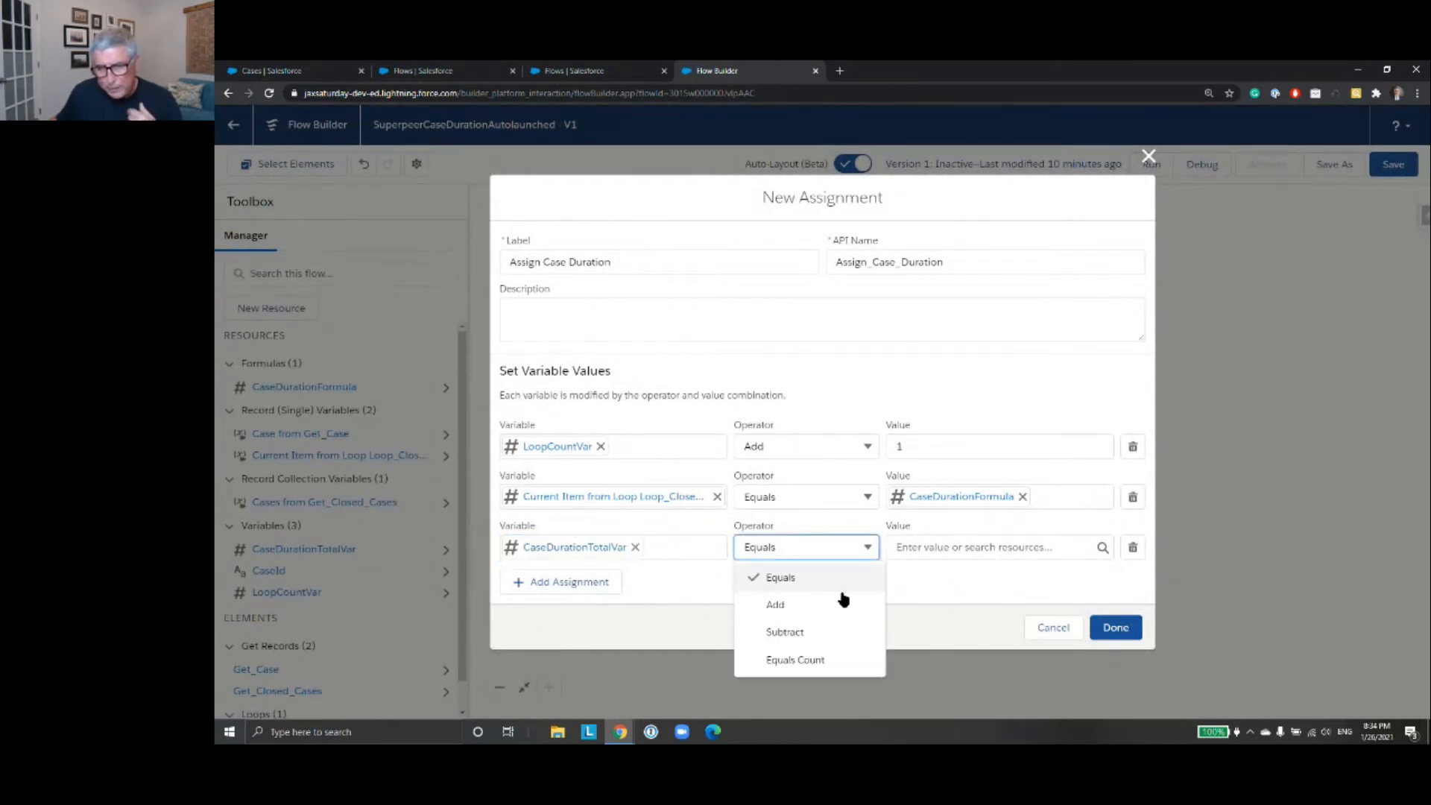
{"action": "left_click", "coordinate": [840, 604]}
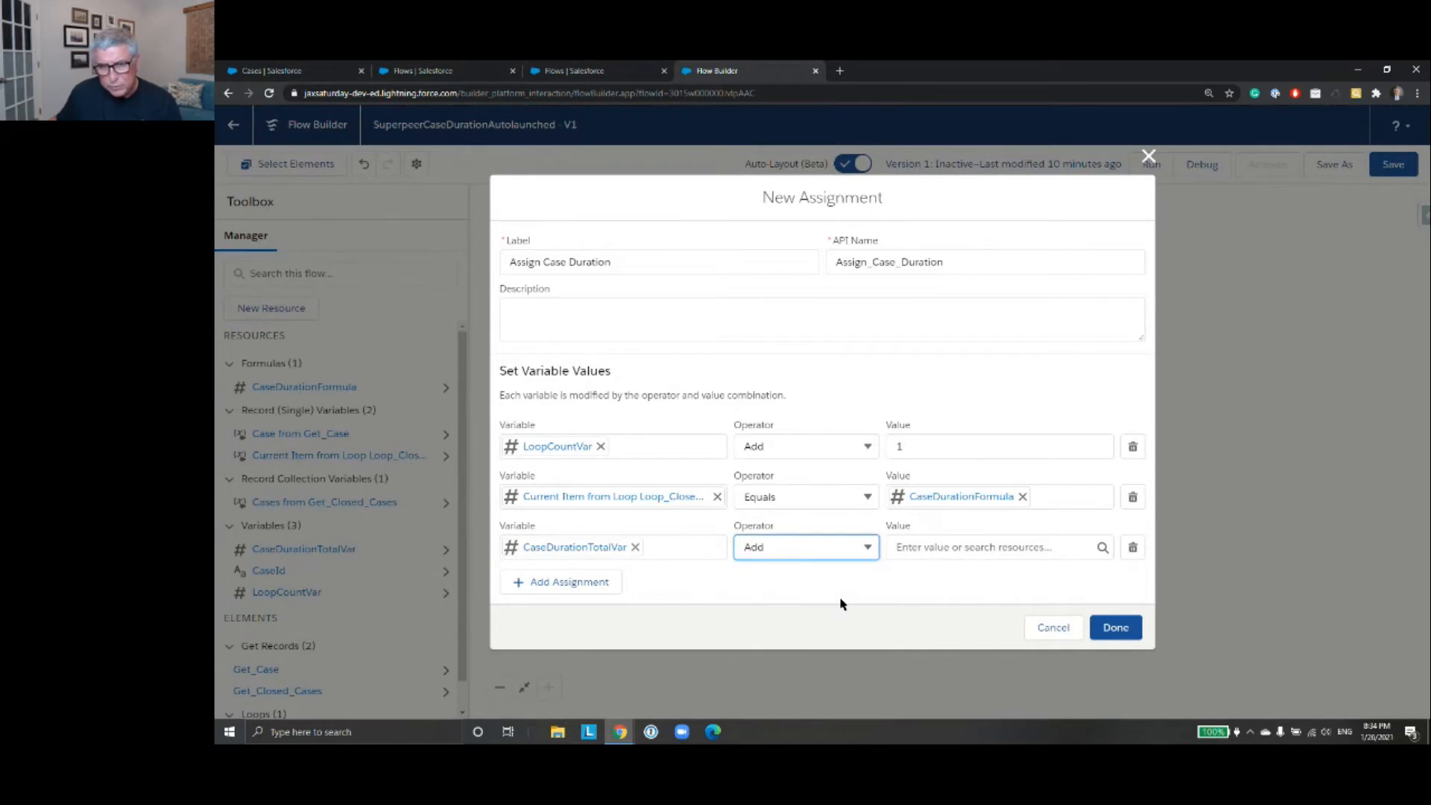
{"action": "left_click", "coordinate": [987, 550]}
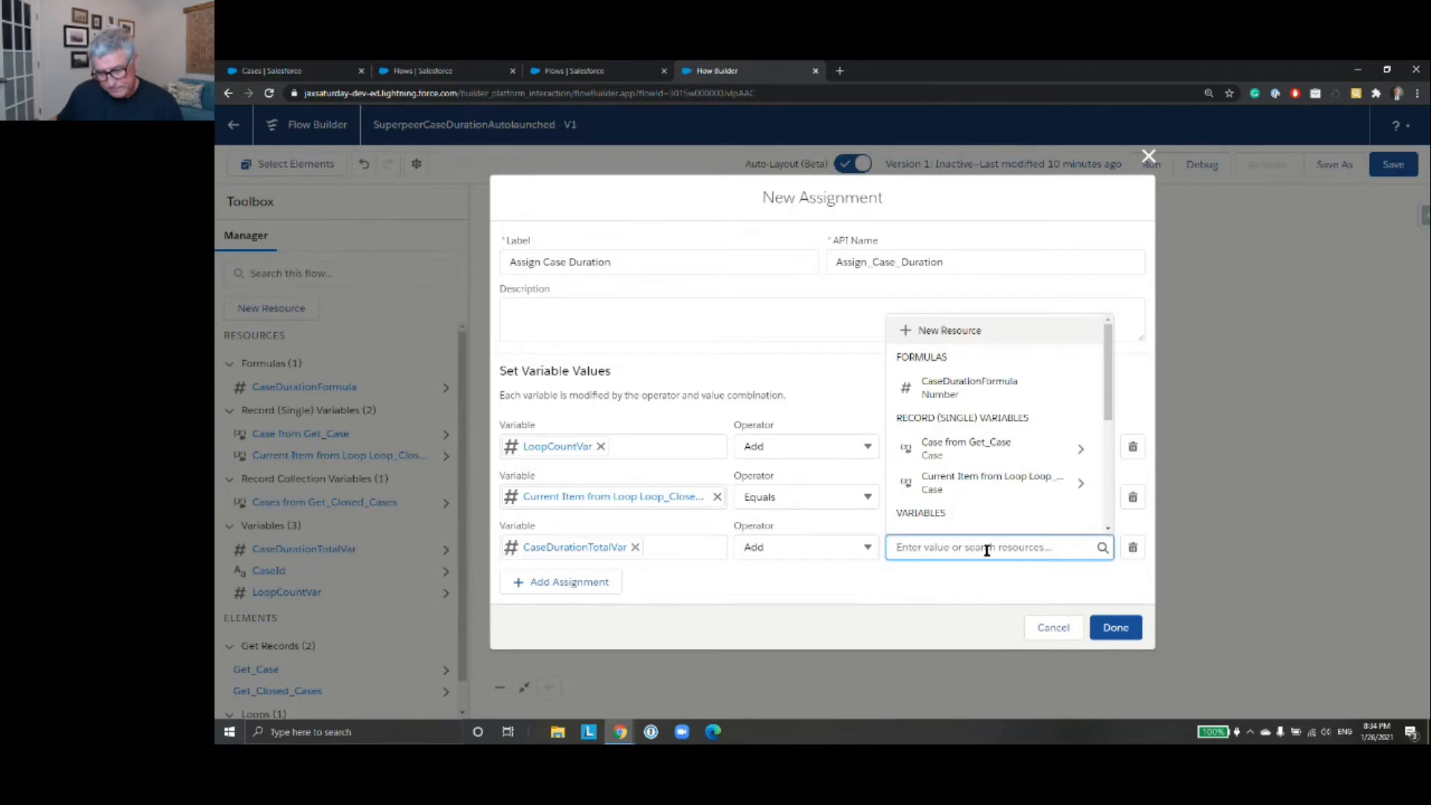
{"action": "type", "text": "Cas"}
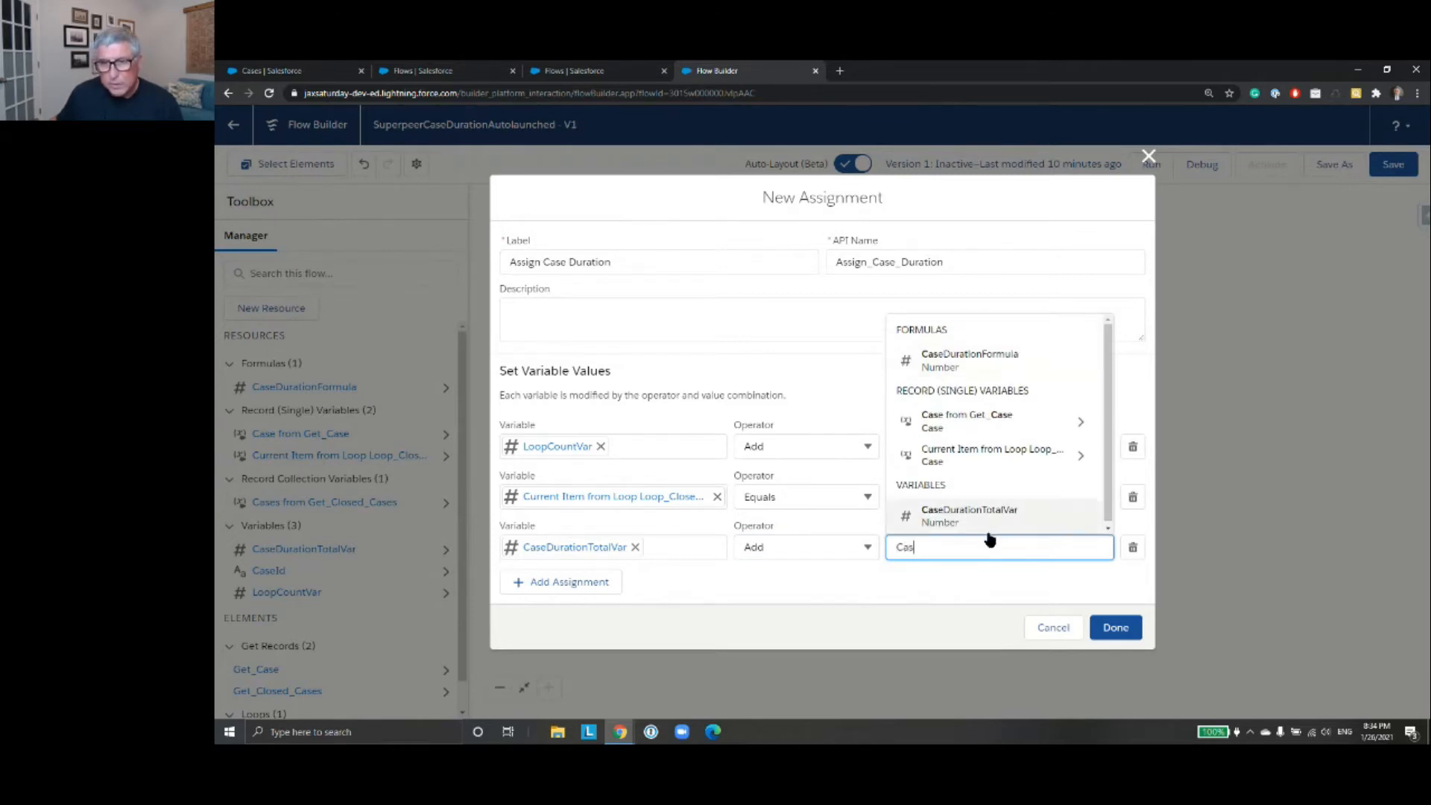
{"action": "left_click", "coordinate": [1006, 360]}
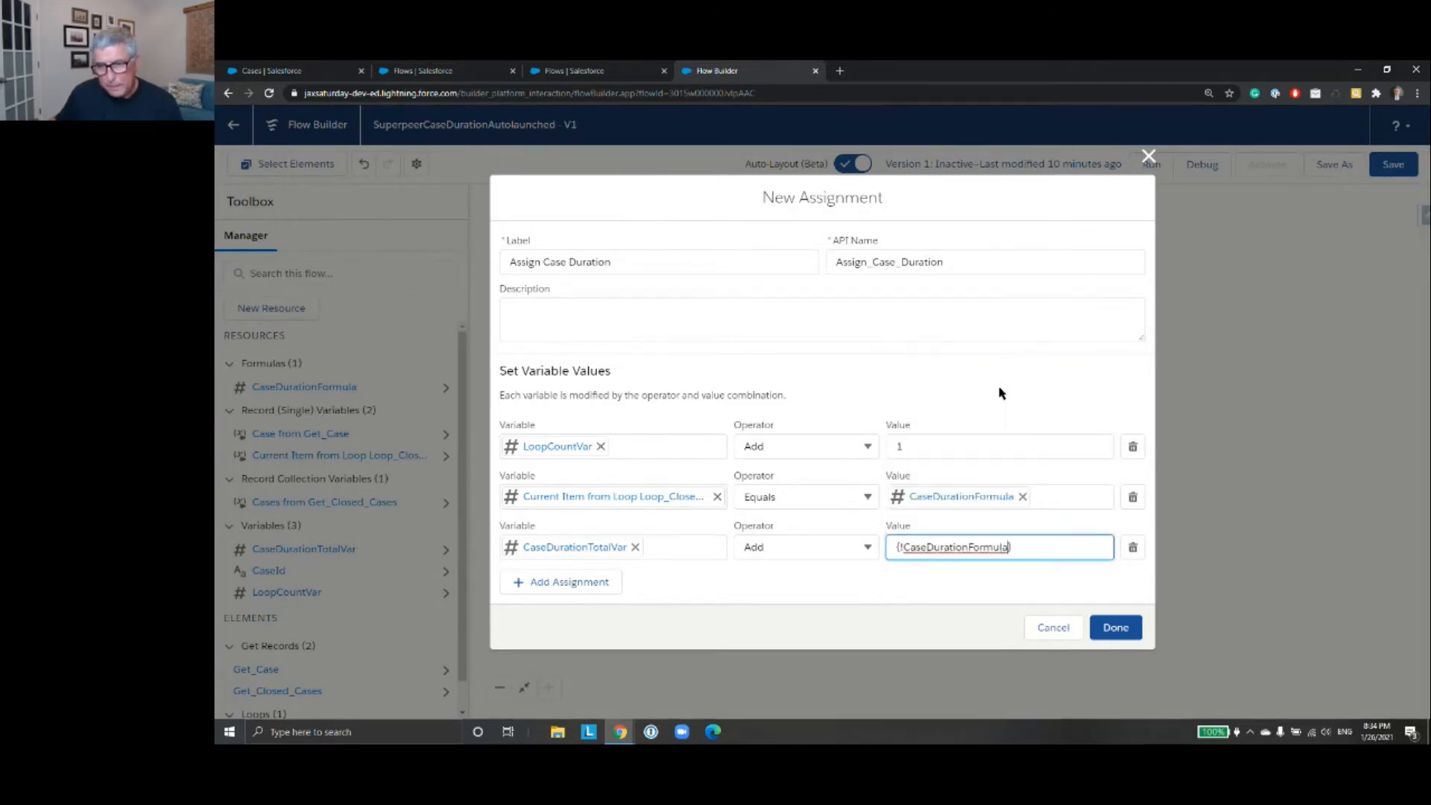
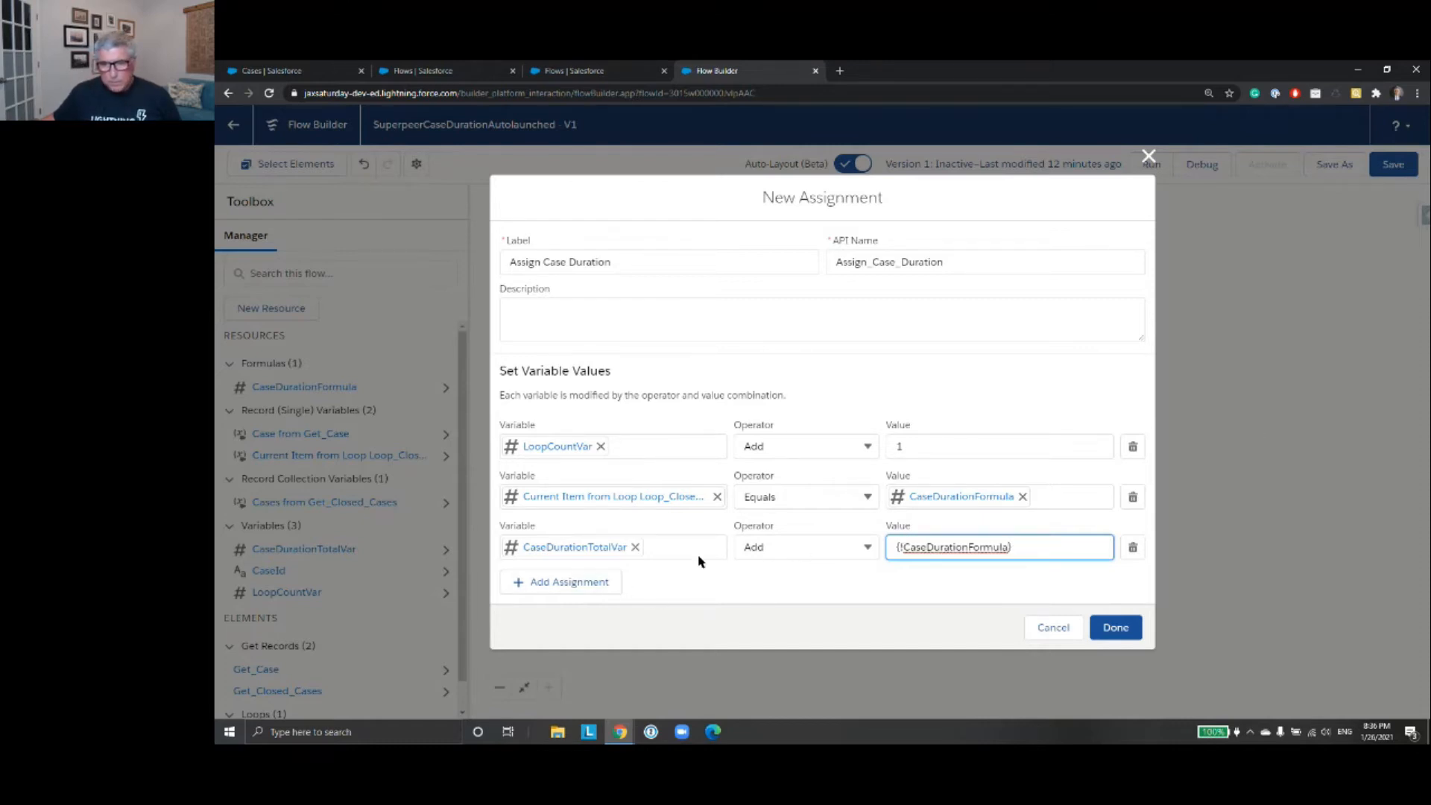
{"action": "left_click", "coordinate": [1124, 633]}
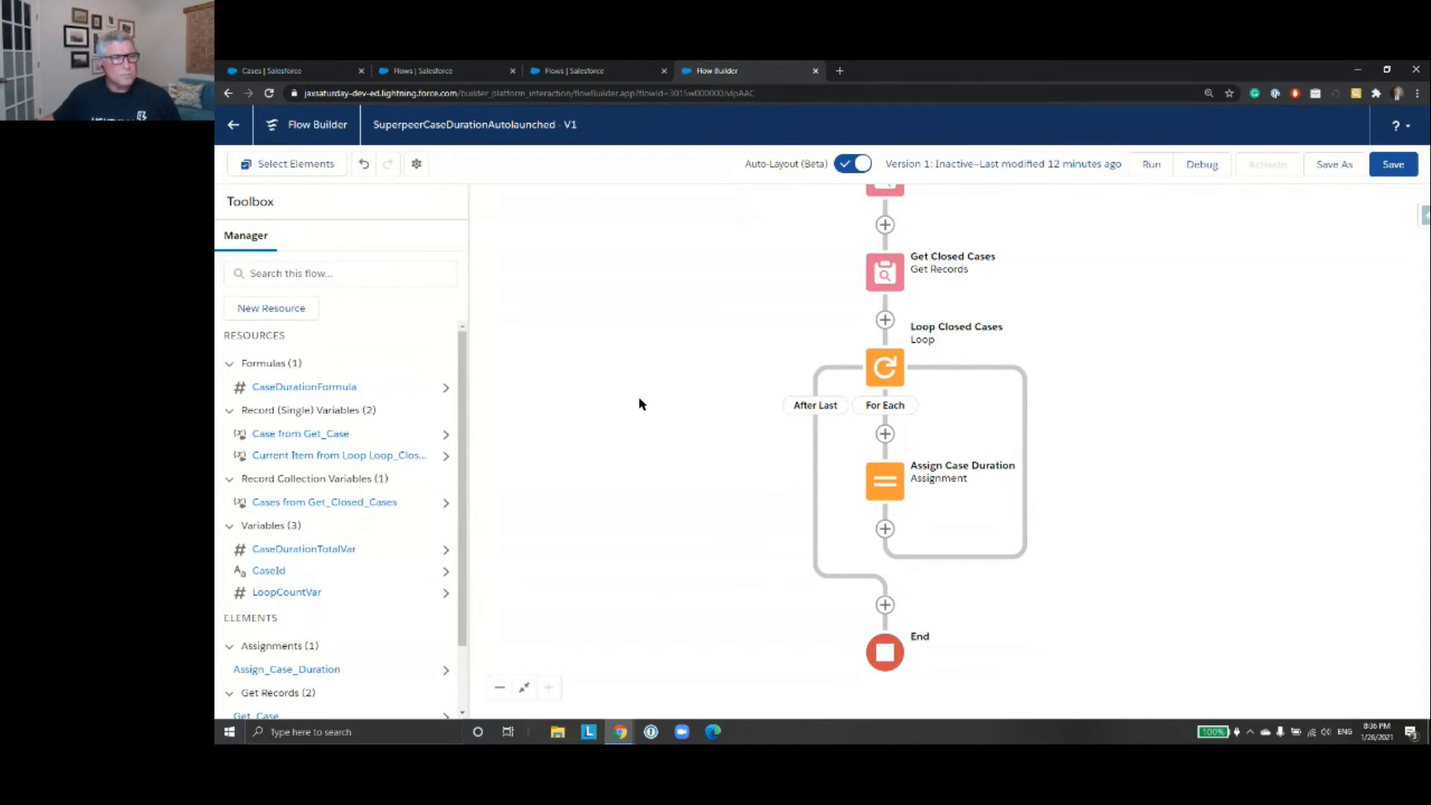
- Open CaseDurationFormula for editing, copy its whole formula text, and close it without changes
{"action": "left_click", "coordinate": [451, 389]}
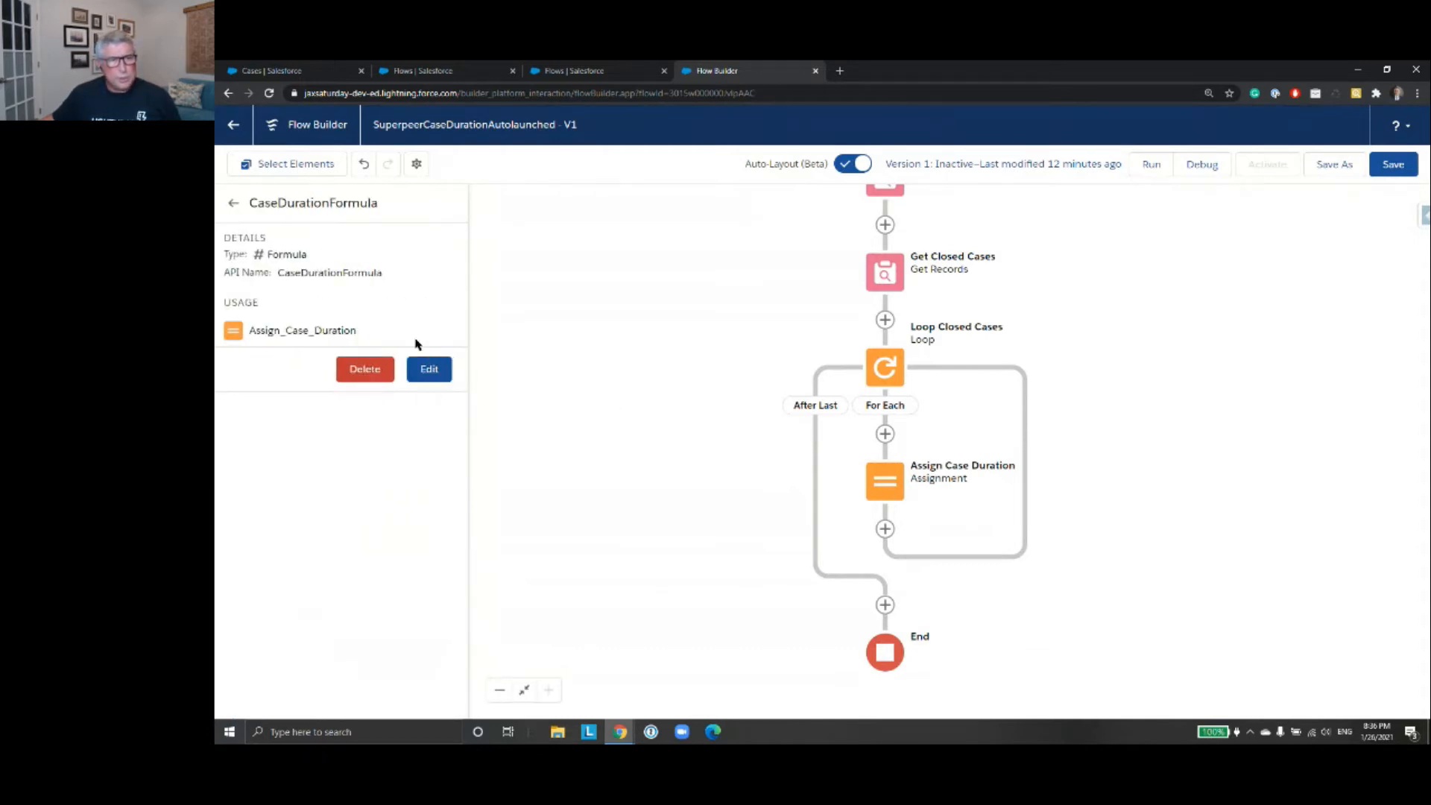
{"action": "left_click", "coordinate": [429, 369]}
{"action": "left_click", "coordinate": [897, 490]}
{"action": "left_click_drag", "start_coordinate": [896, 490], "coordinate": [507, 485]}
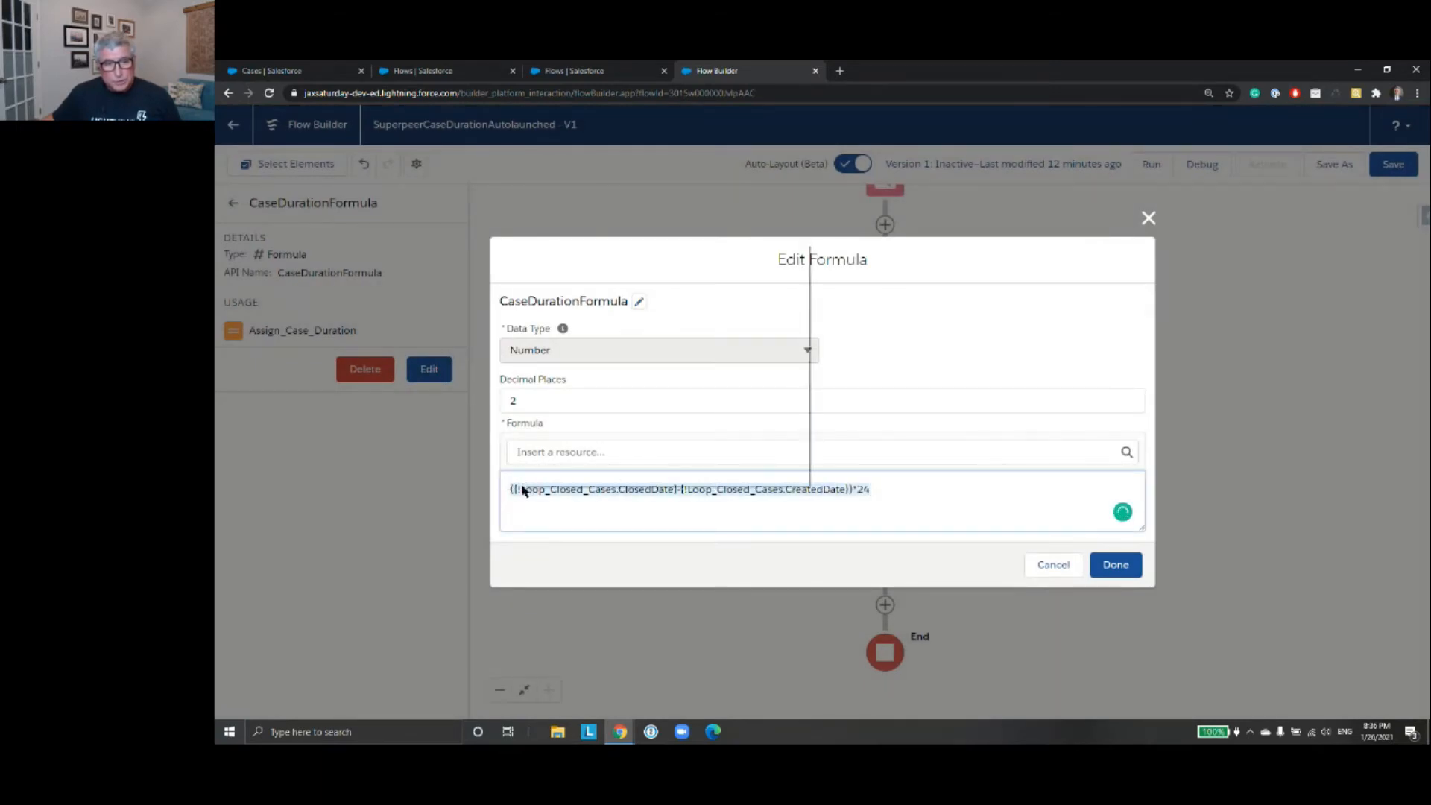
{"action": "right_click", "coordinate": [522, 490]}
{"action": "left_click", "coordinate": [595, 296]}
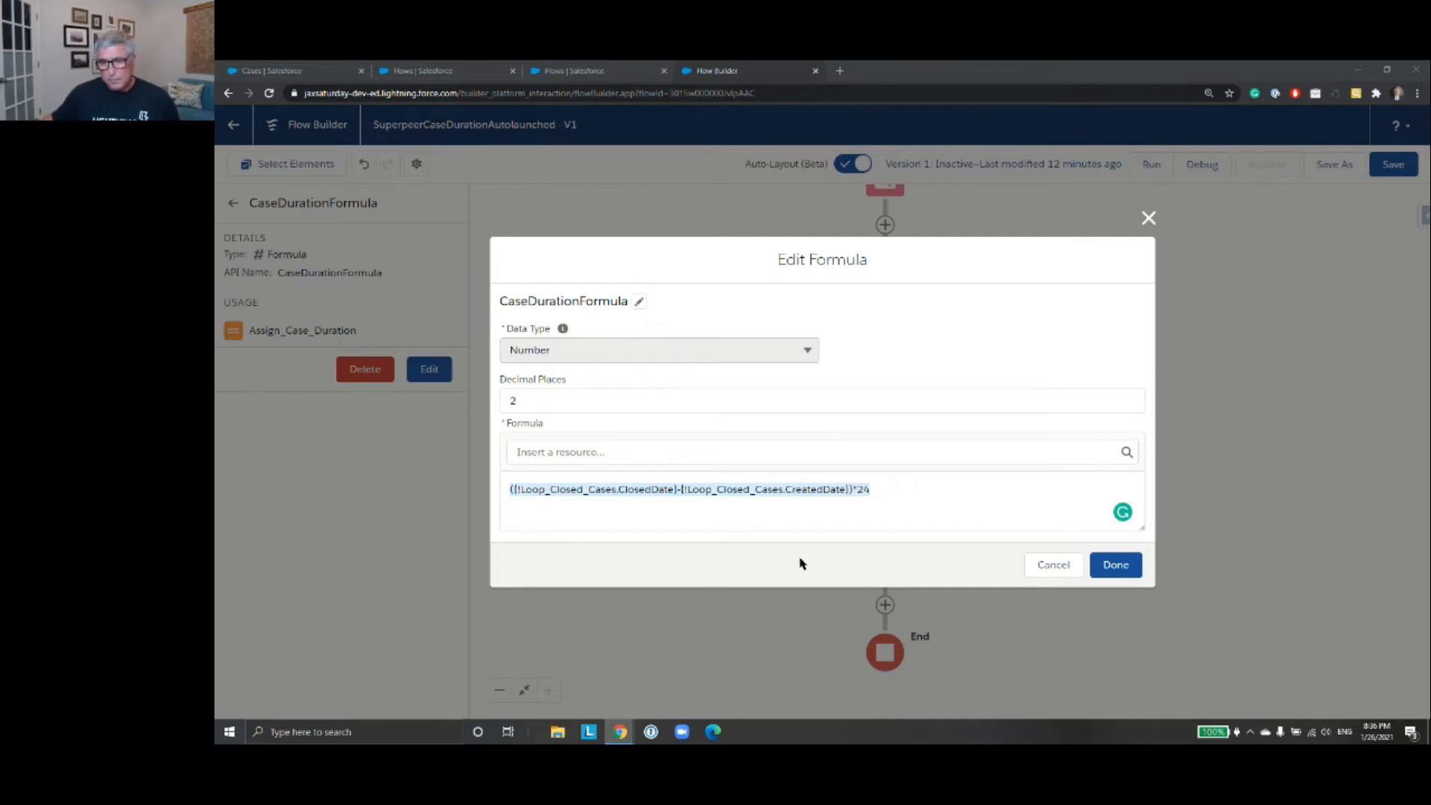
{"action": "left_click", "coordinate": [1066, 572]}
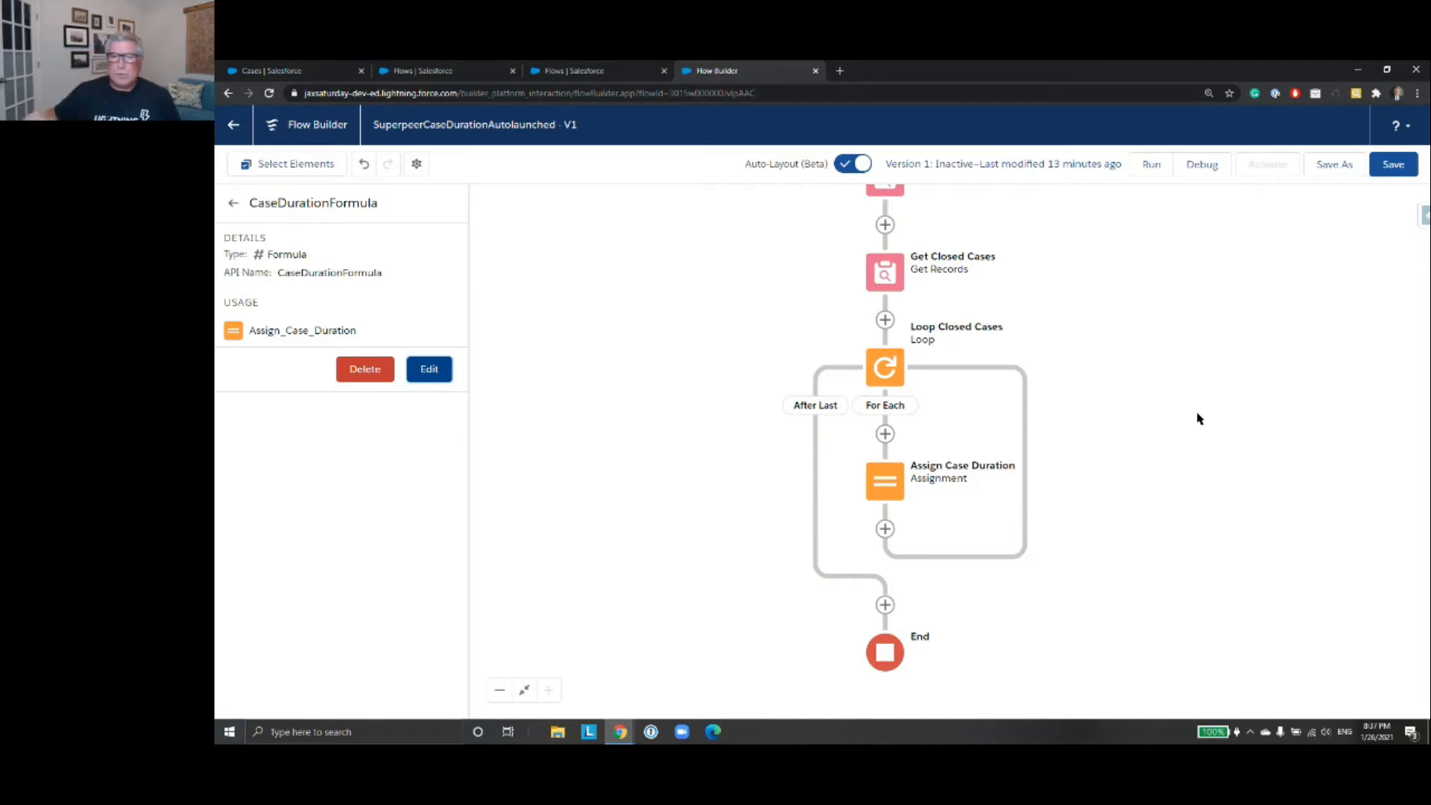
- Add an Update Records element after Assign Case Duration inside the loop, with the label Update Case and API name Update_Case
{"action": "left_click", "coordinate": [885, 530]}
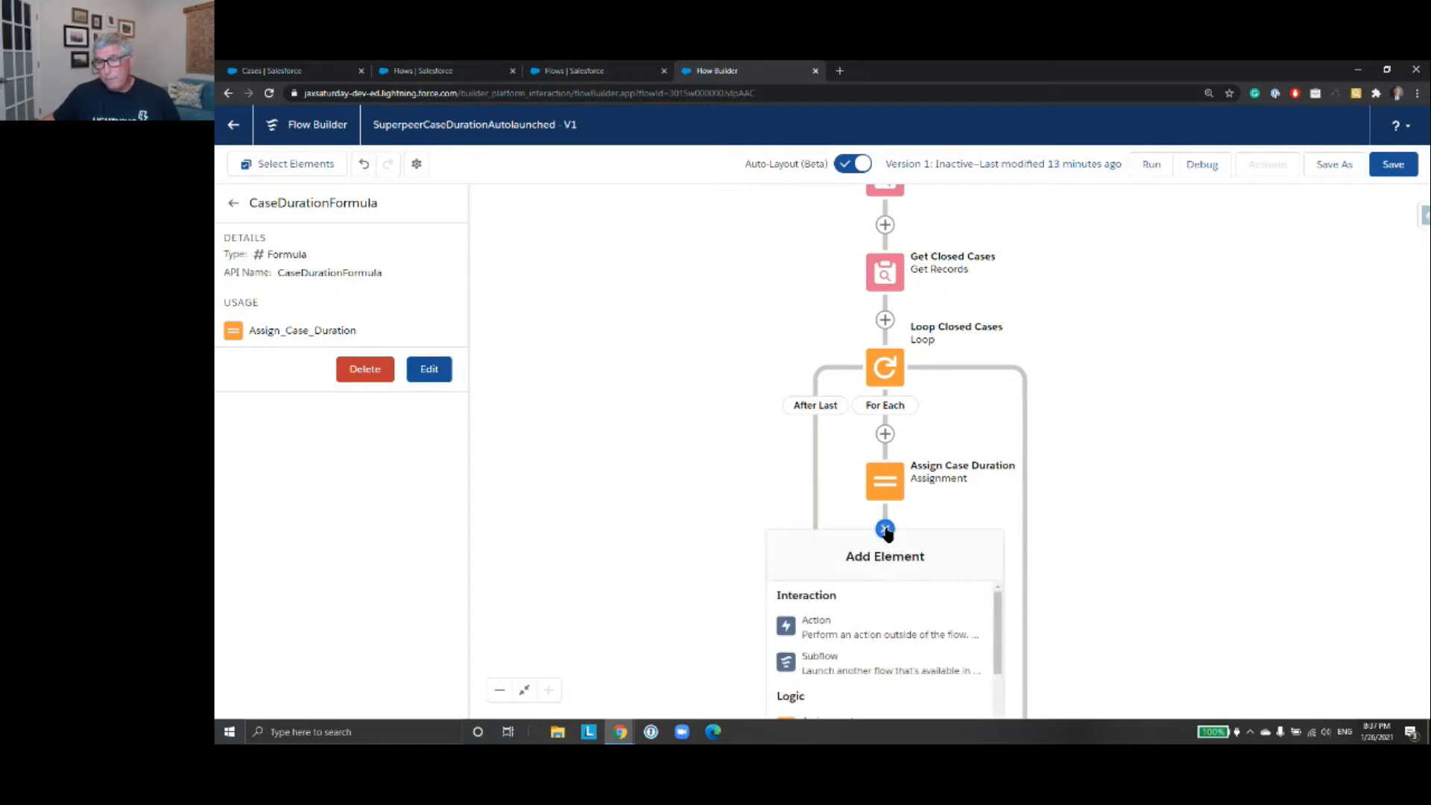
{"action": "scroll", "coordinate": [1170, 514], "scroll_direction": "down", "scroll_amount": 1}
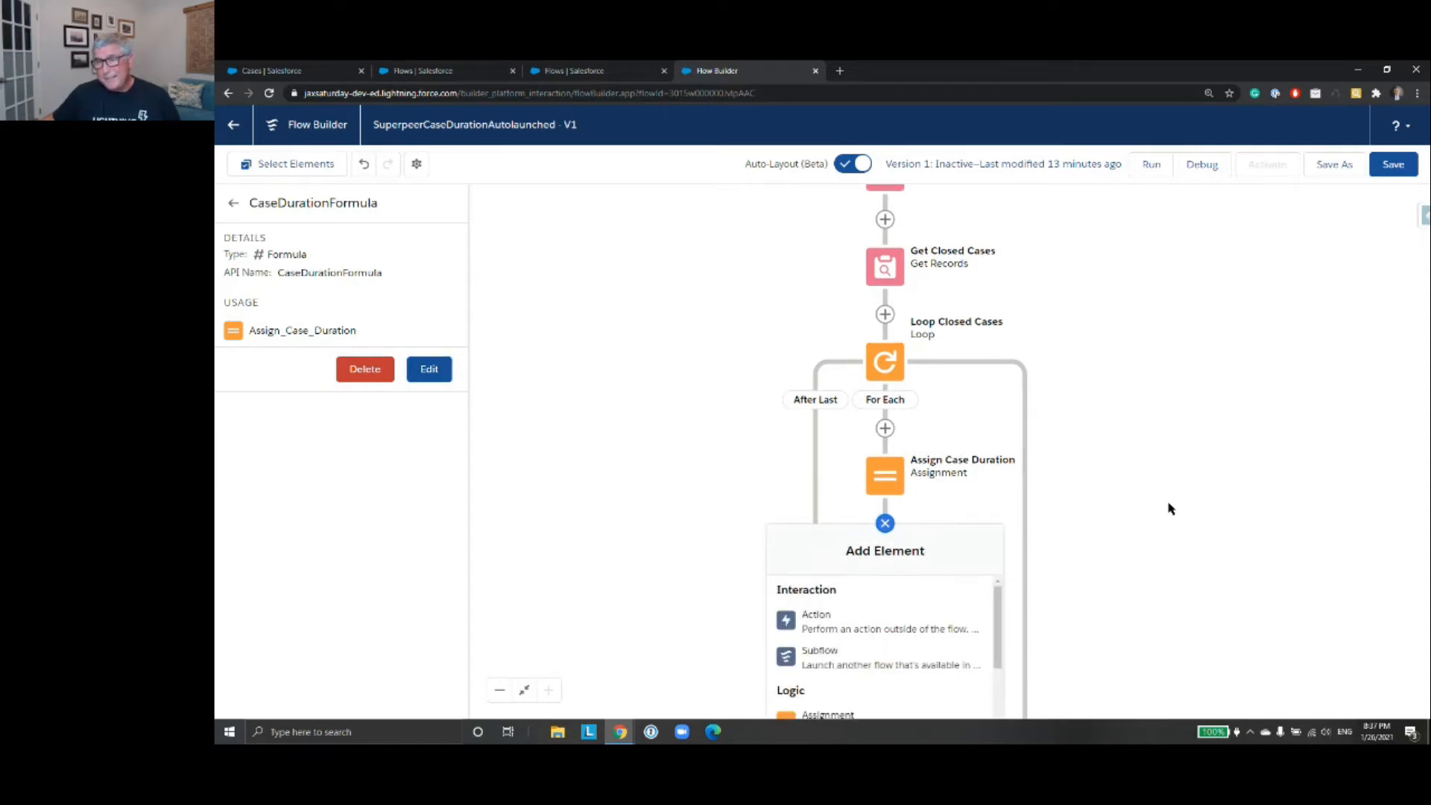
{"action": "scroll", "coordinate": [1164, 323], "scroll_direction": "down", "scroll_amount": 1}
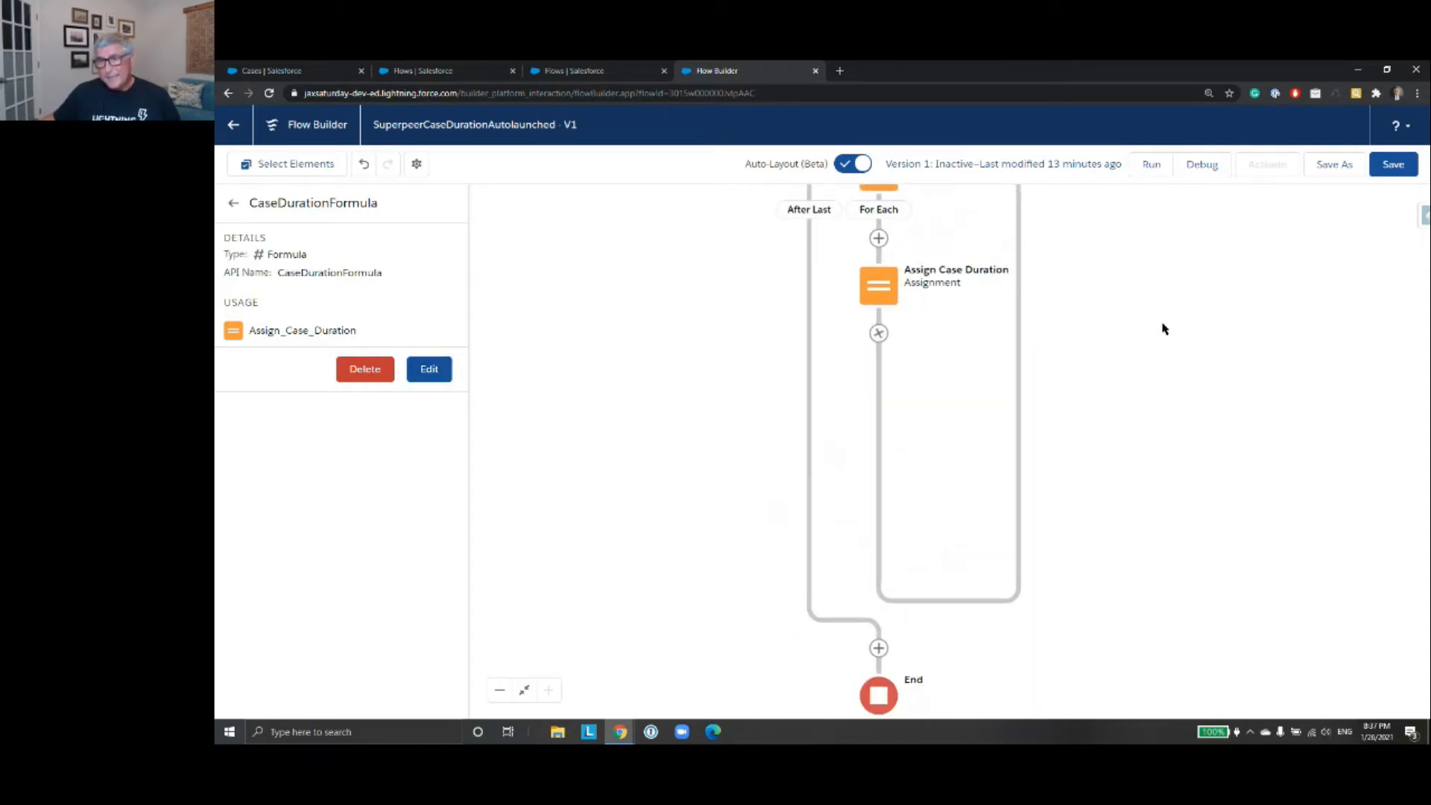
{"action": "left_click", "coordinate": [879, 335]}
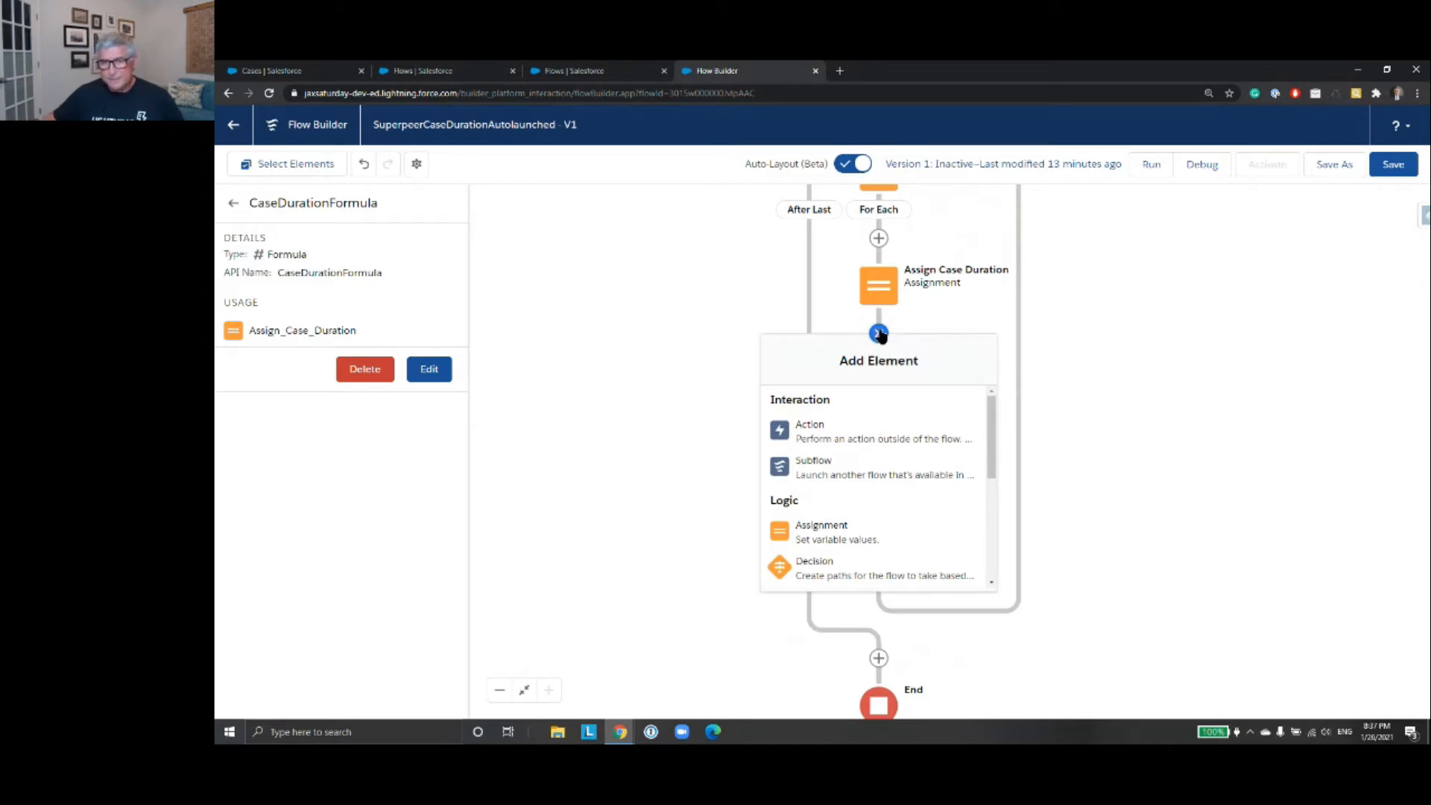
{"action": "left_click_drag", "start_coordinate": [991, 447], "coordinate": [991, 552]}
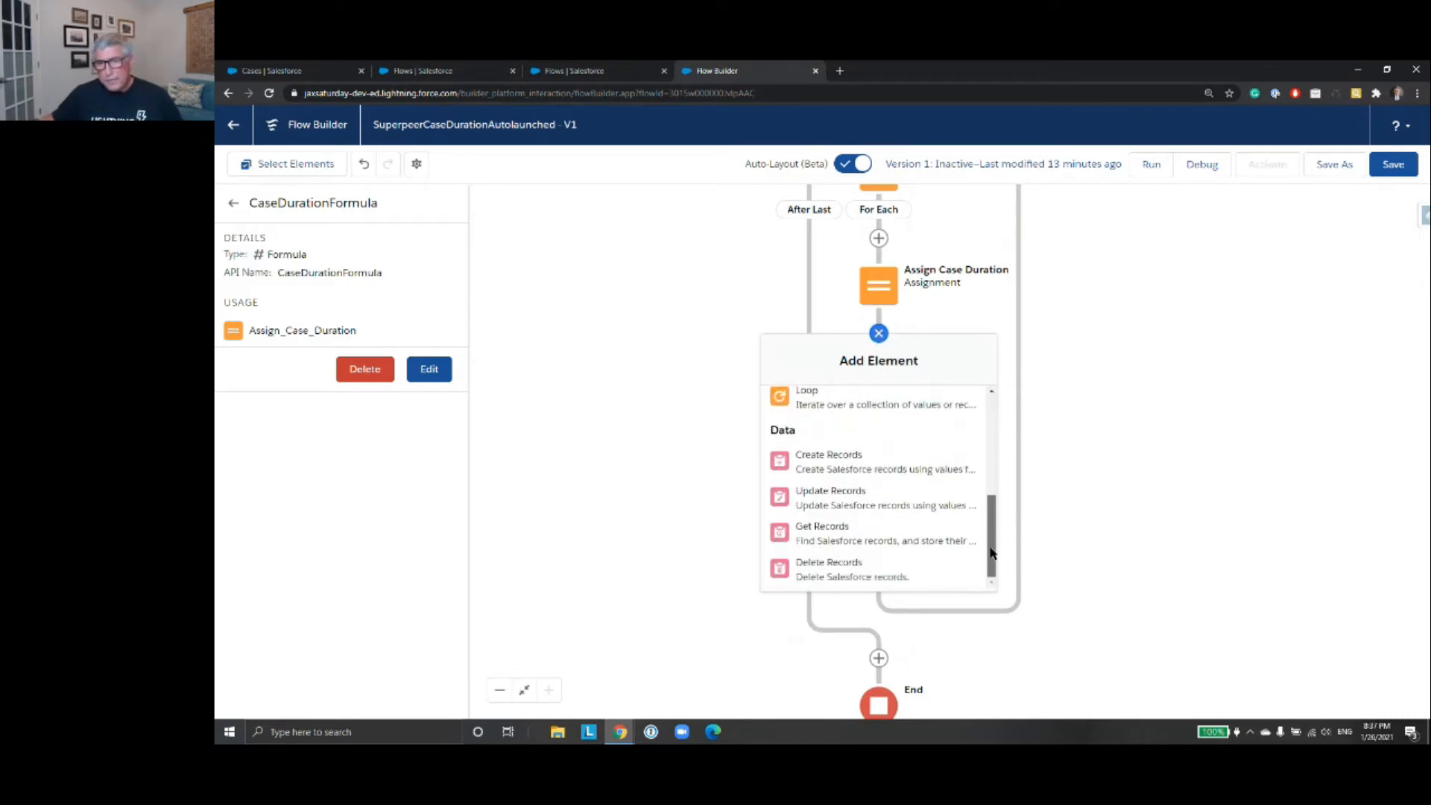
{"action": "left_click", "coordinate": [840, 502]}
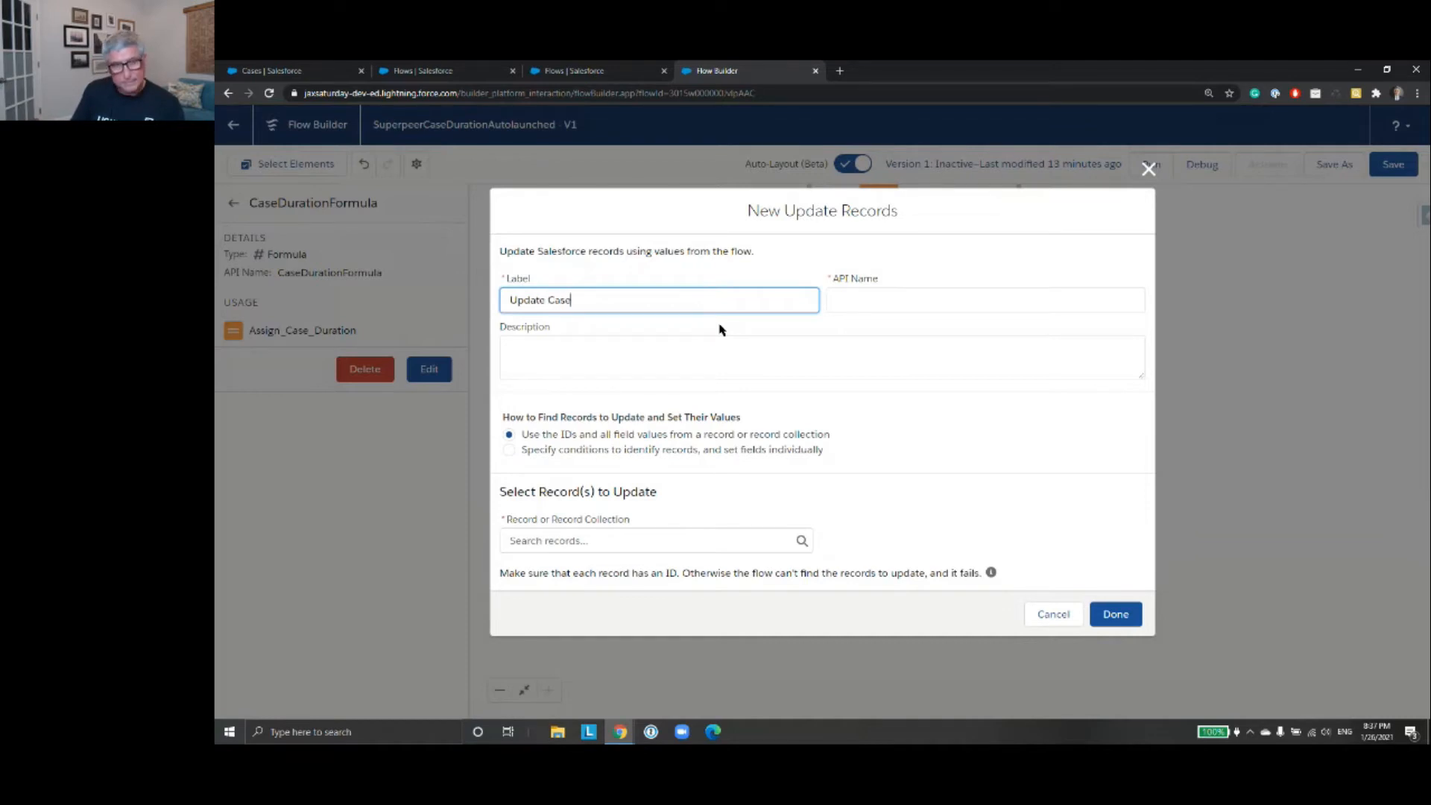
{"action": "left_click", "coordinate": [905, 309]}
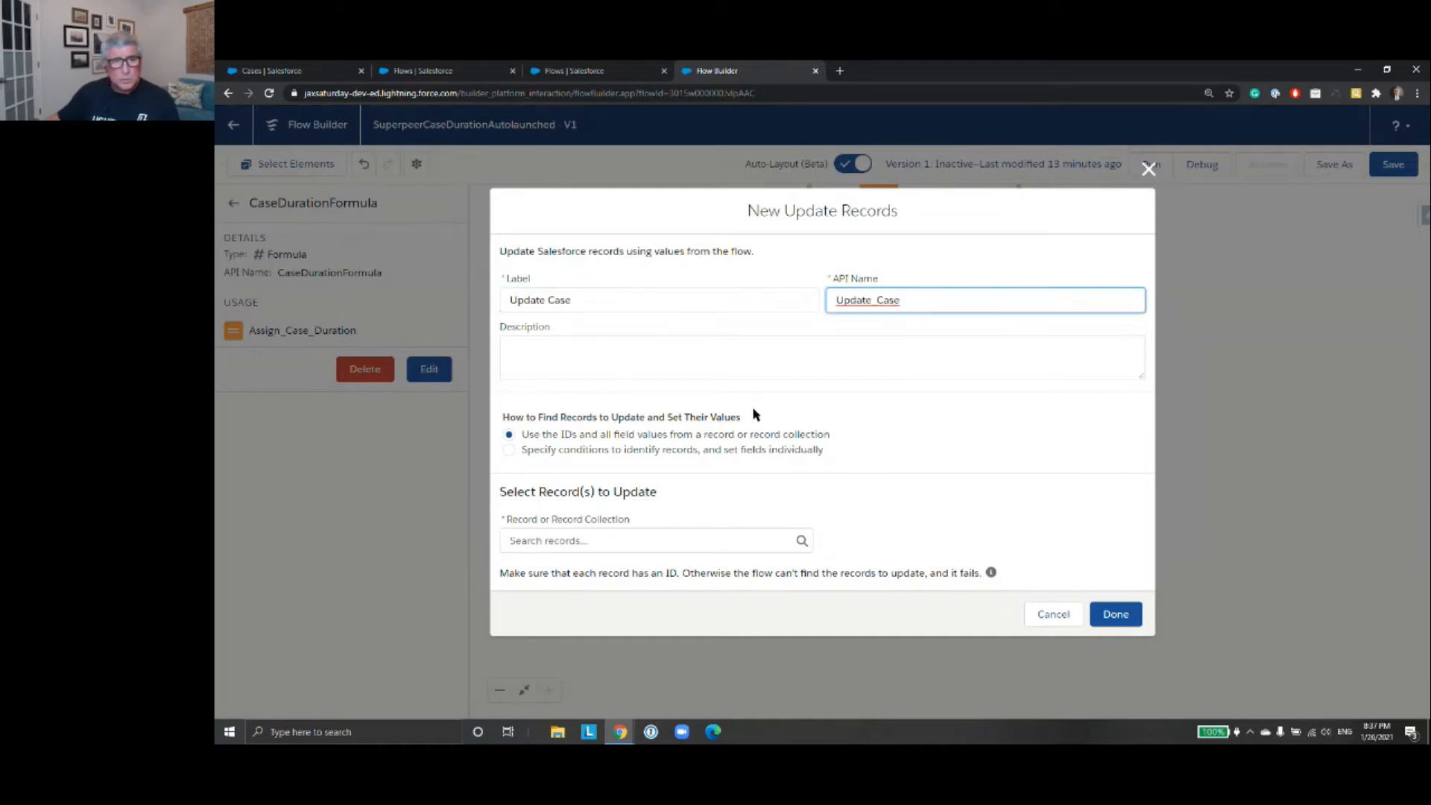
- Make the update identify records by specified conditions with fields set individually, and choose Case as the object
{"action": "left_click", "coordinate": [512, 450]}
{"action": "left_click", "coordinate": [640, 556]}
{"action": "type", "text": "Case"}
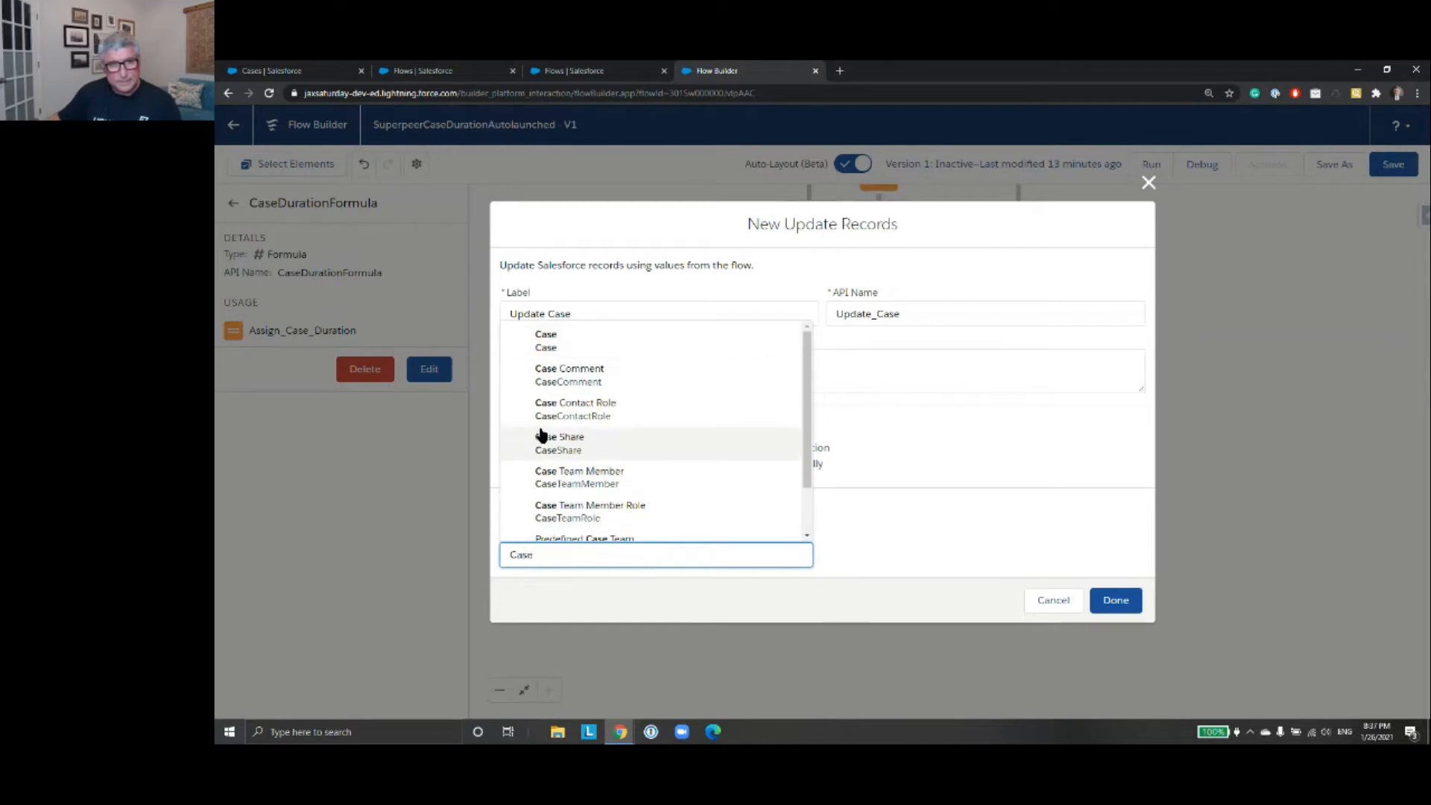
{"action": "left_click", "coordinate": [585, 351]}
- Filter the Case records to update with the condition Id Equals the Id of the current item from Loop_Closed_Cases
{"action": "scroll", "coordinate": [639, 479], "scroll_direction": "down", "scroll_amount": 3}
{"action": "left_click", "coordinate": [594, 457]}
{"action": "type", "text": "Id"}
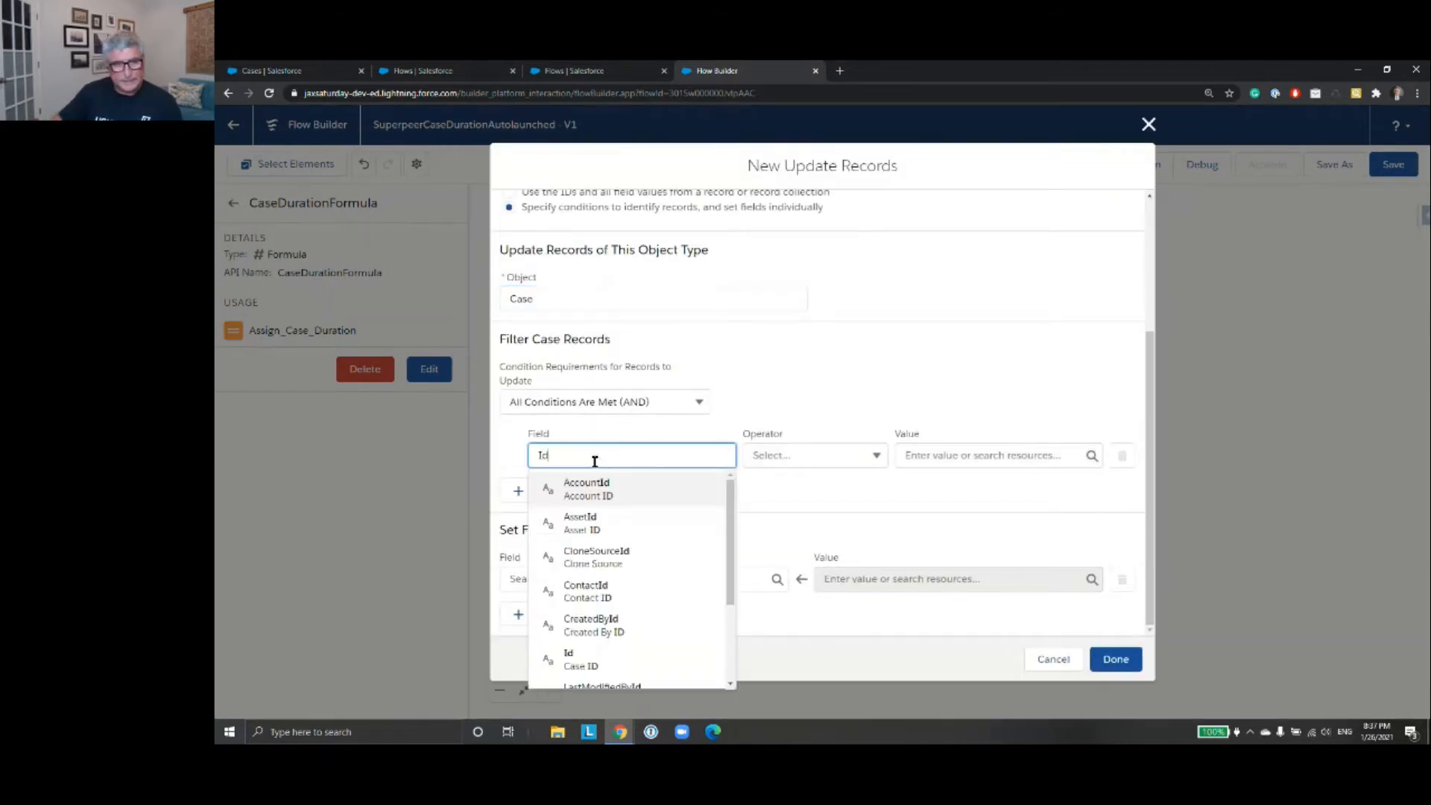
{"action": "left_click", "coordinate": [613, 660]}
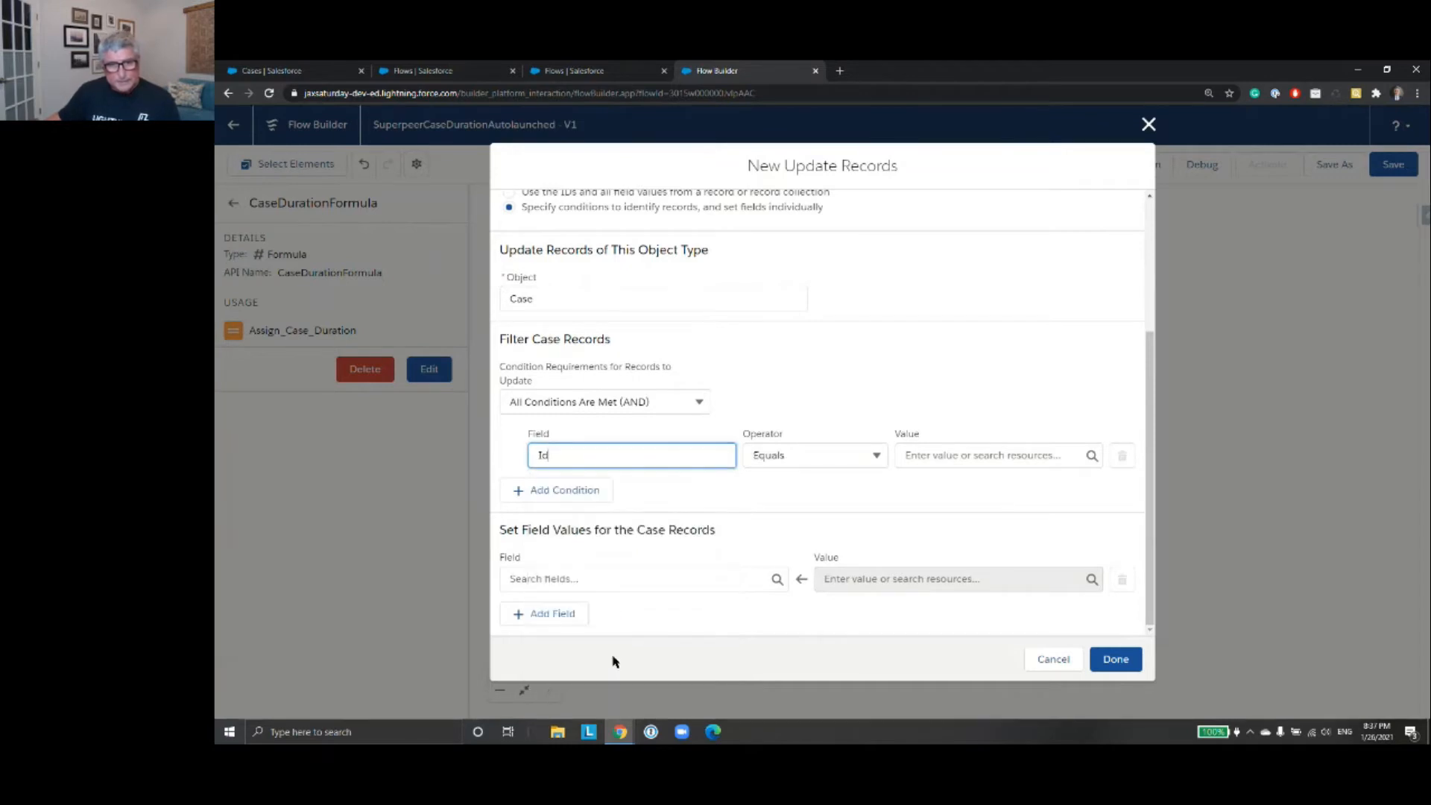
{"action": "left_click", "coordinate": [933, 456]}
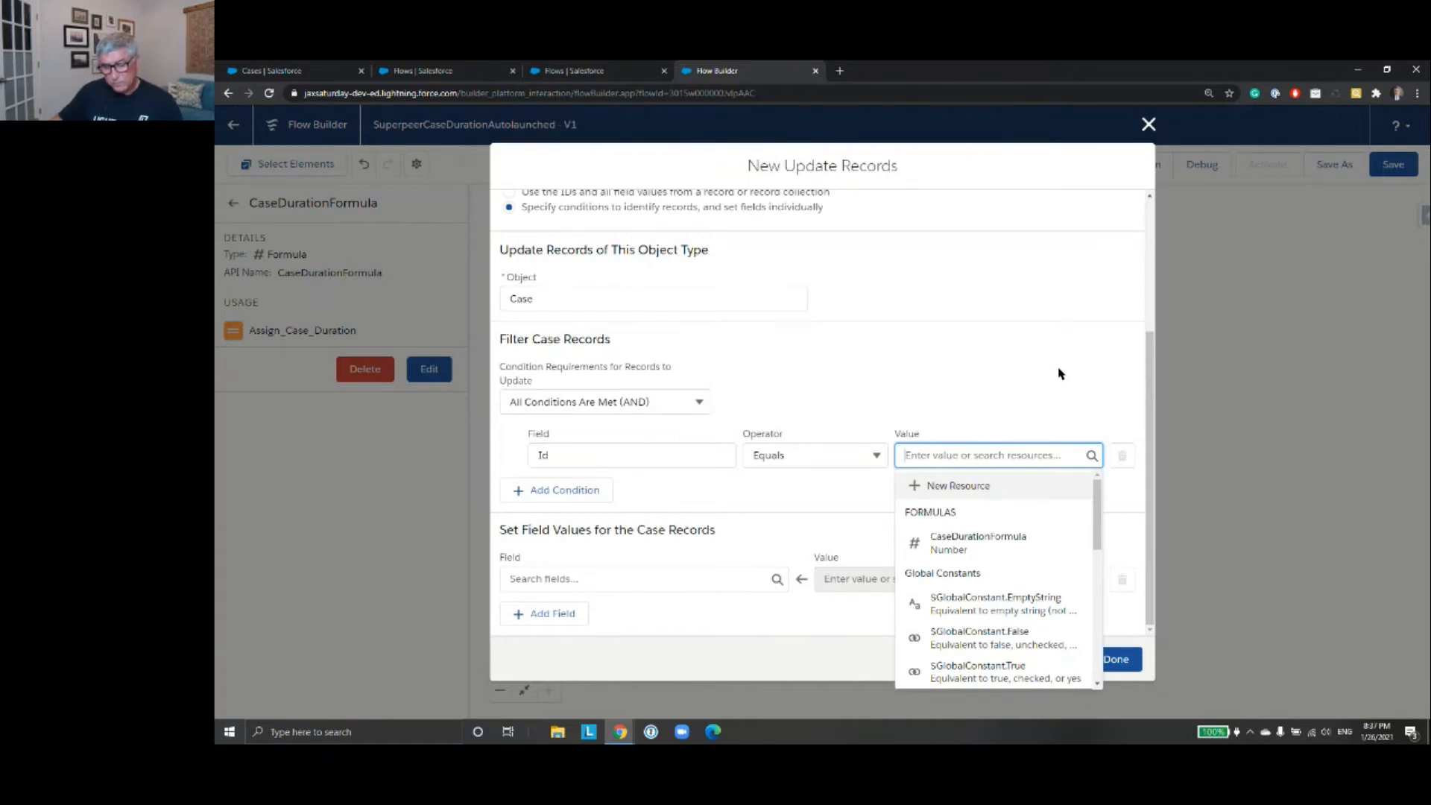
{"action": "type", "text": "Cur"}
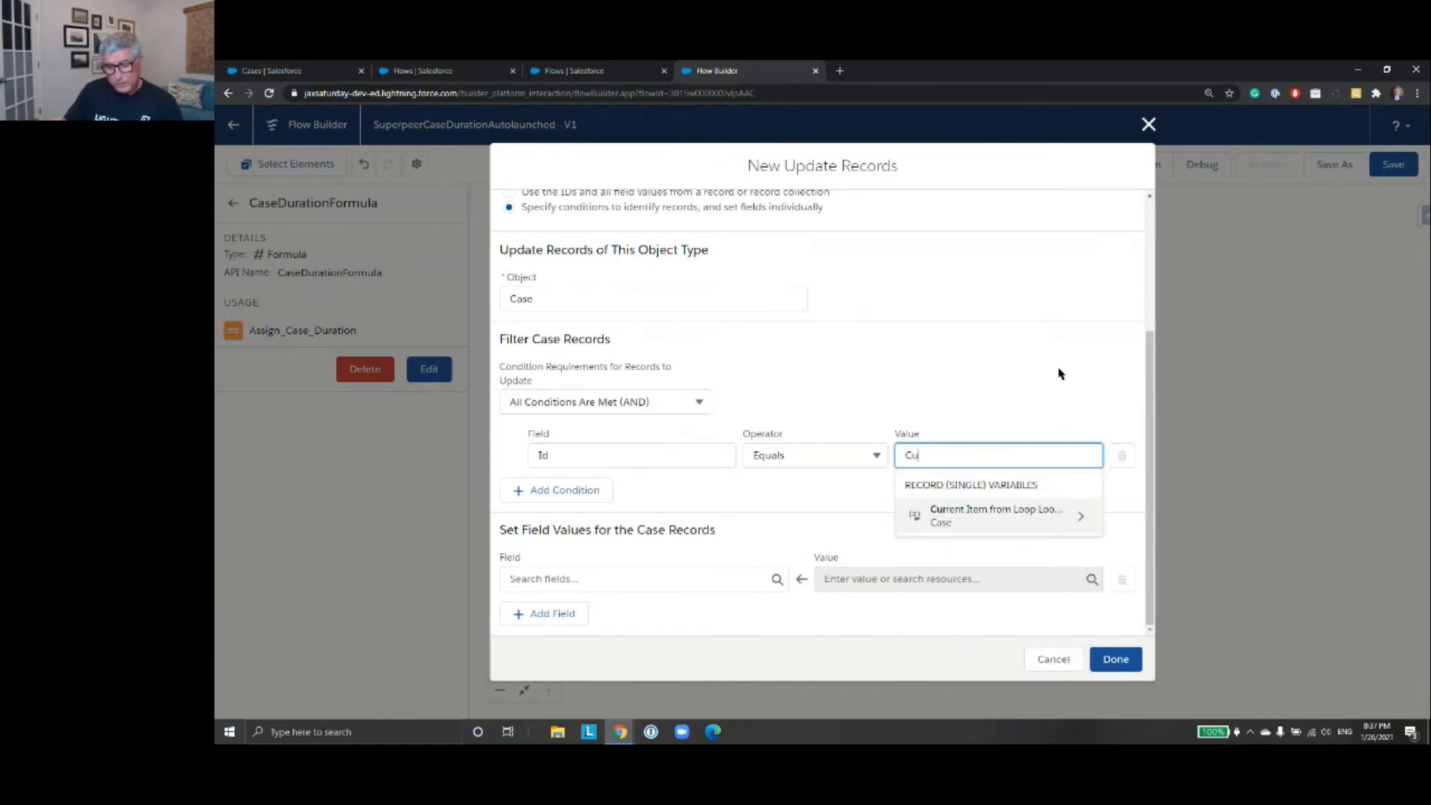
{"action": "left_click", "coordinate": [1066, 521]}
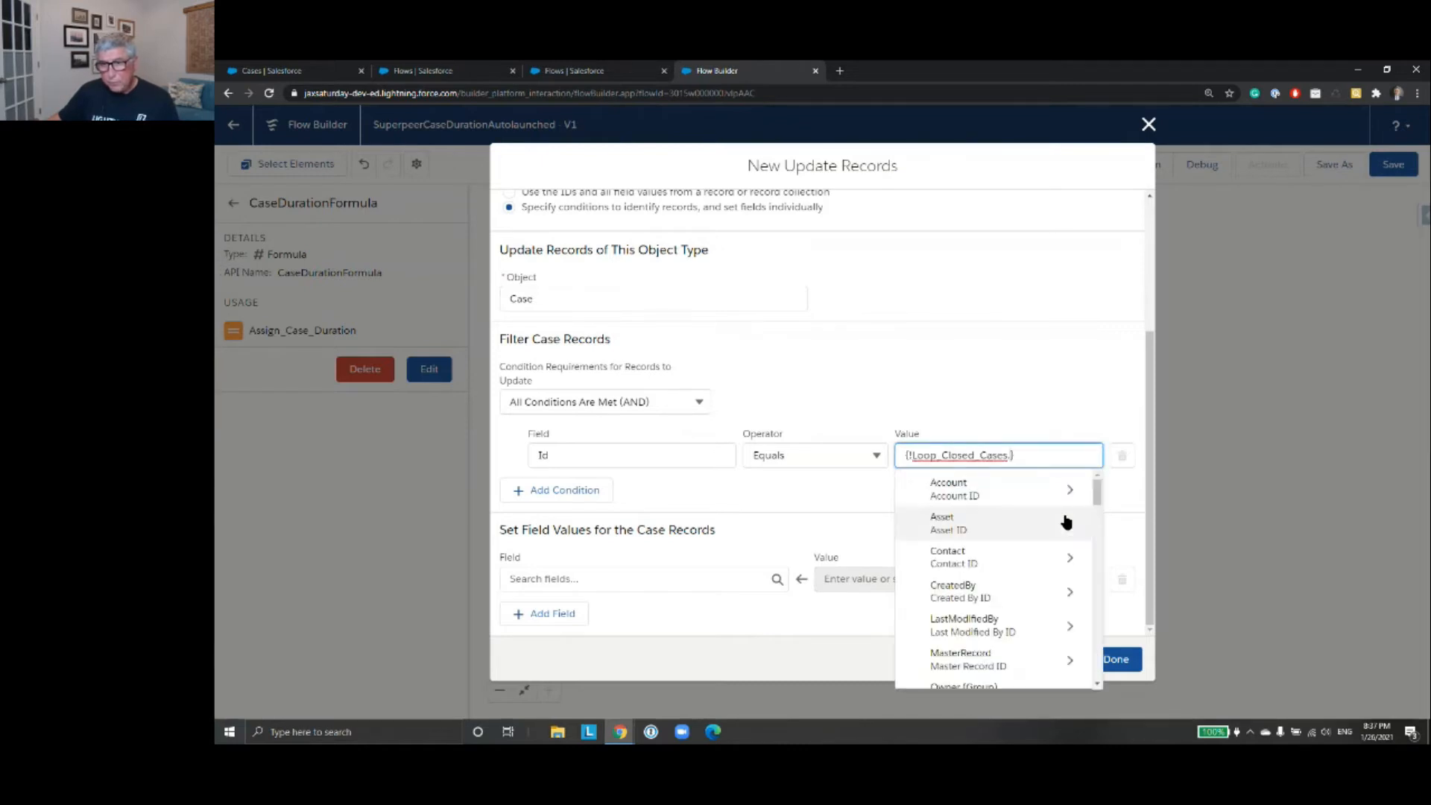
{"action": "scroll", "coordinate": [1059, 529], "scroll_direction": "down", "scroll_amount": 5}
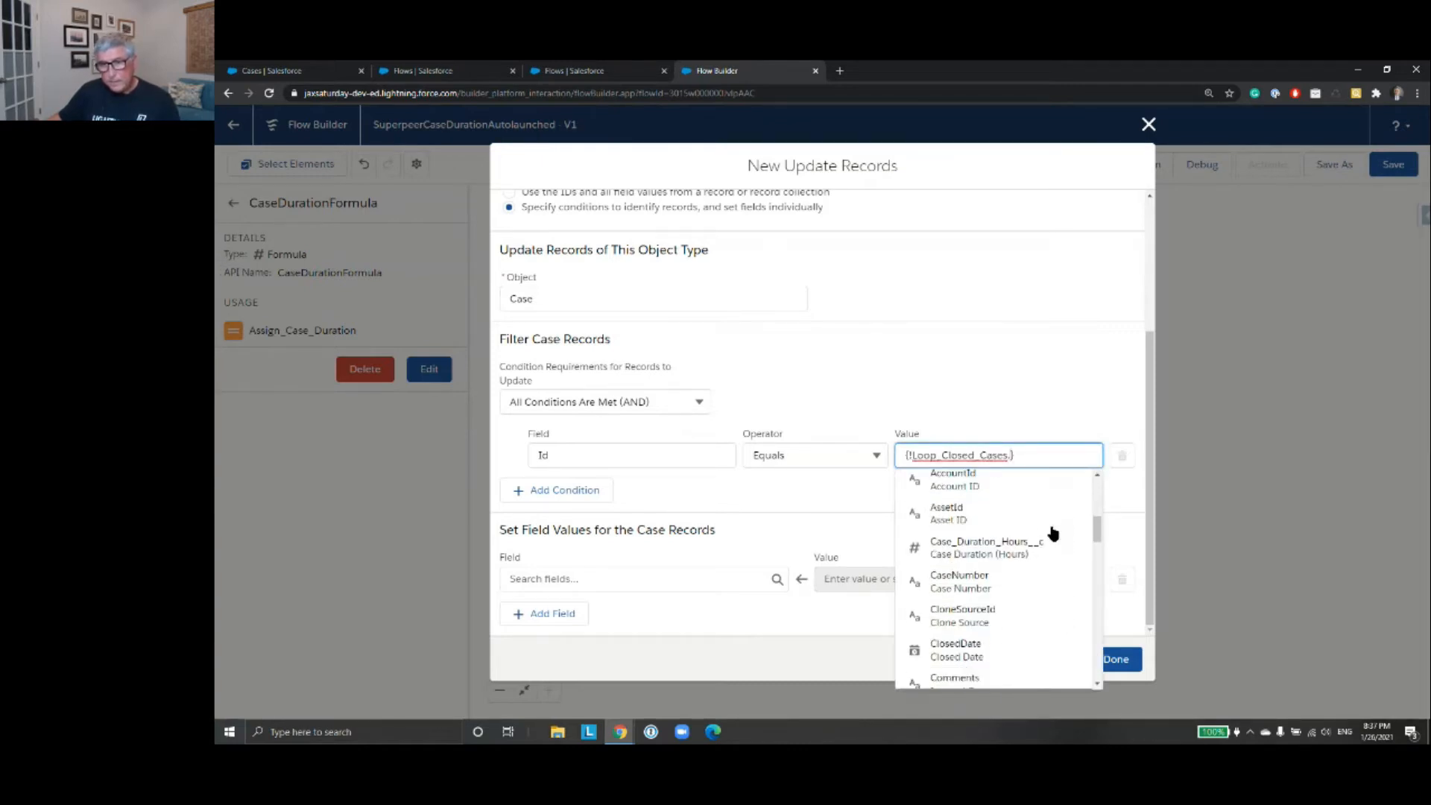
{"action": "scroll", "coordinate": [1051, 533], "scroll_direction": "down", "scroll_amount": 6}
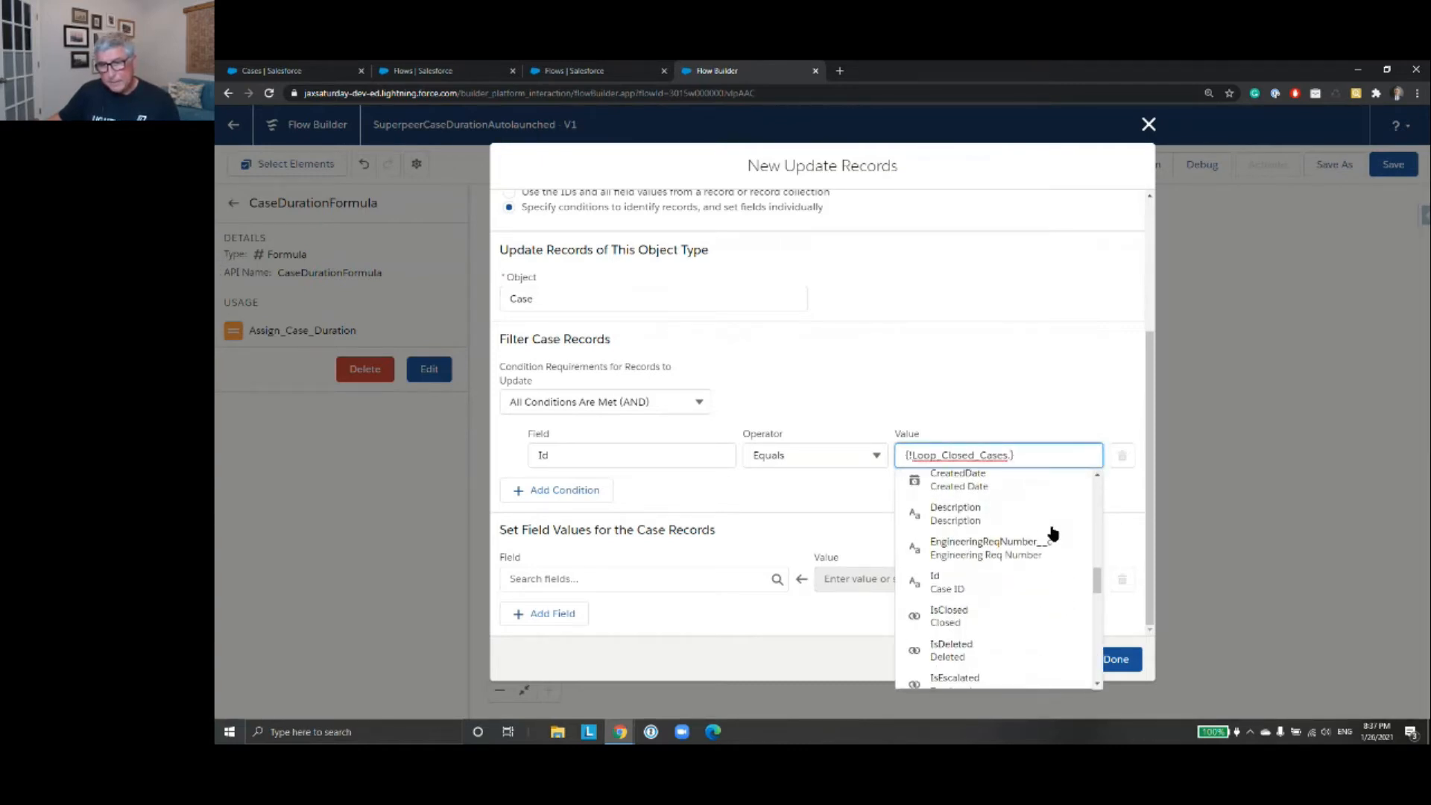
{"action": "left_click", "coordinate": [1035, 580]}
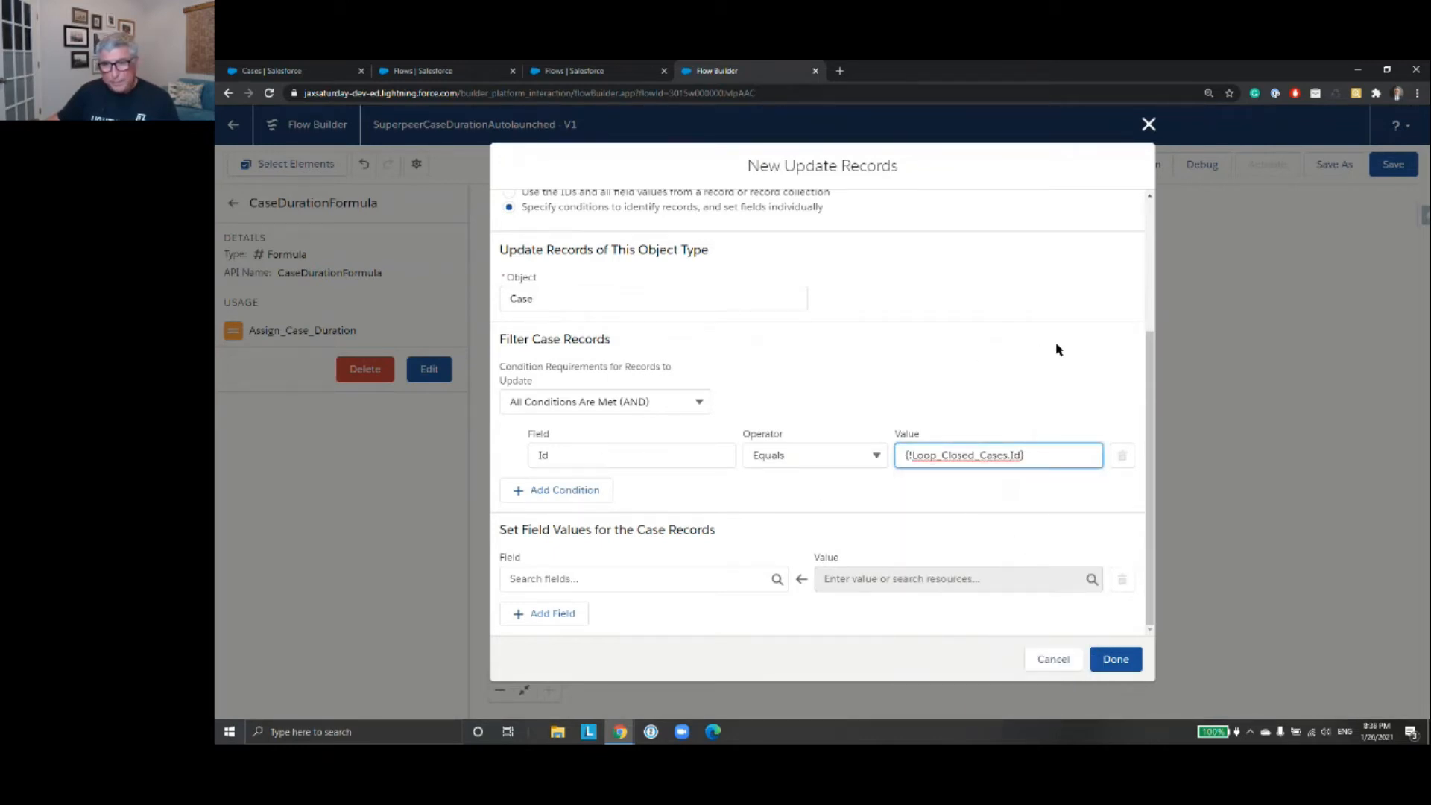
{"action": "left_click", "coordinate": [1152, 469]}
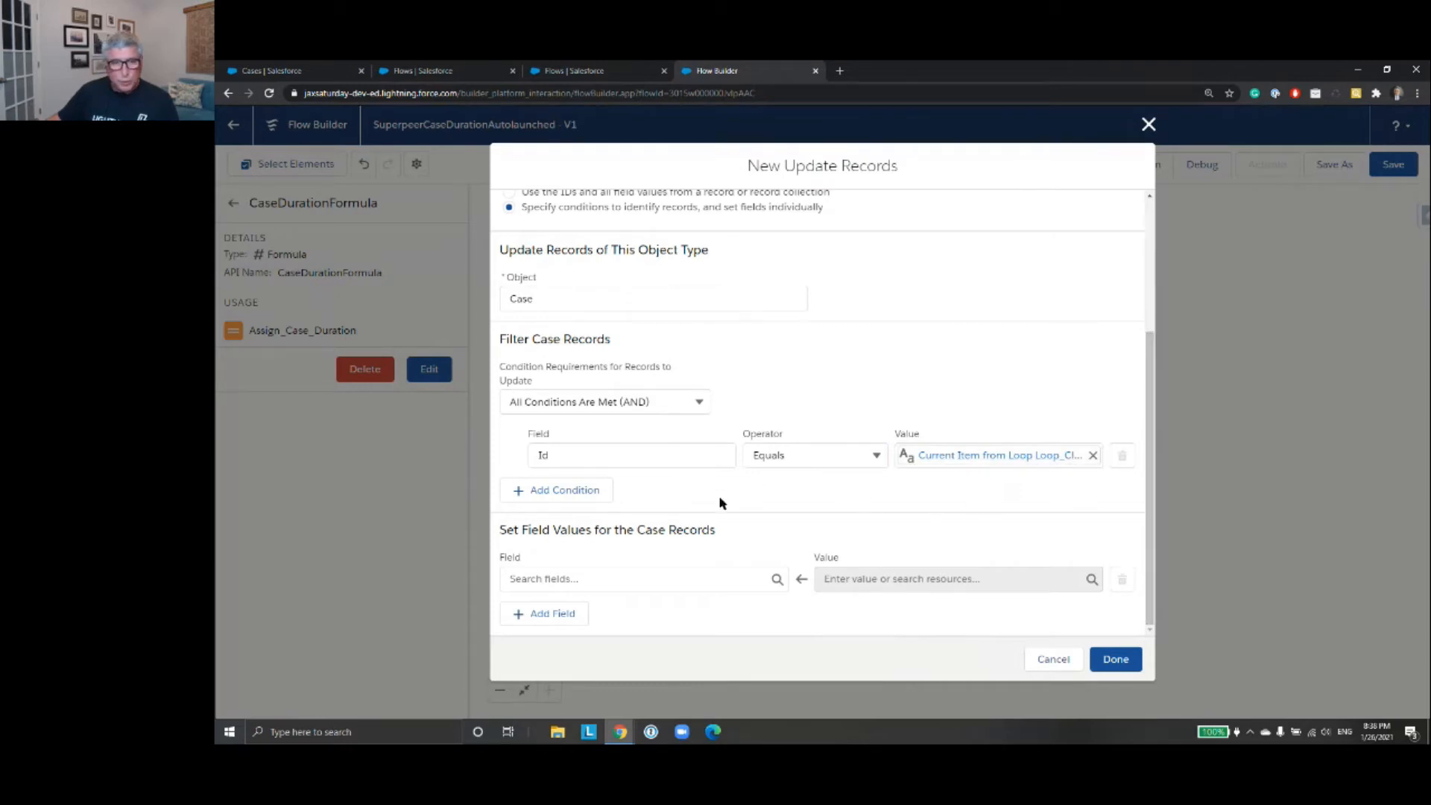
- Set the field Case_Duration_Hours__c to CaseDurationFormula and finish the Update Case element
{"action": "left_click", "coordinate": [645, 577]}
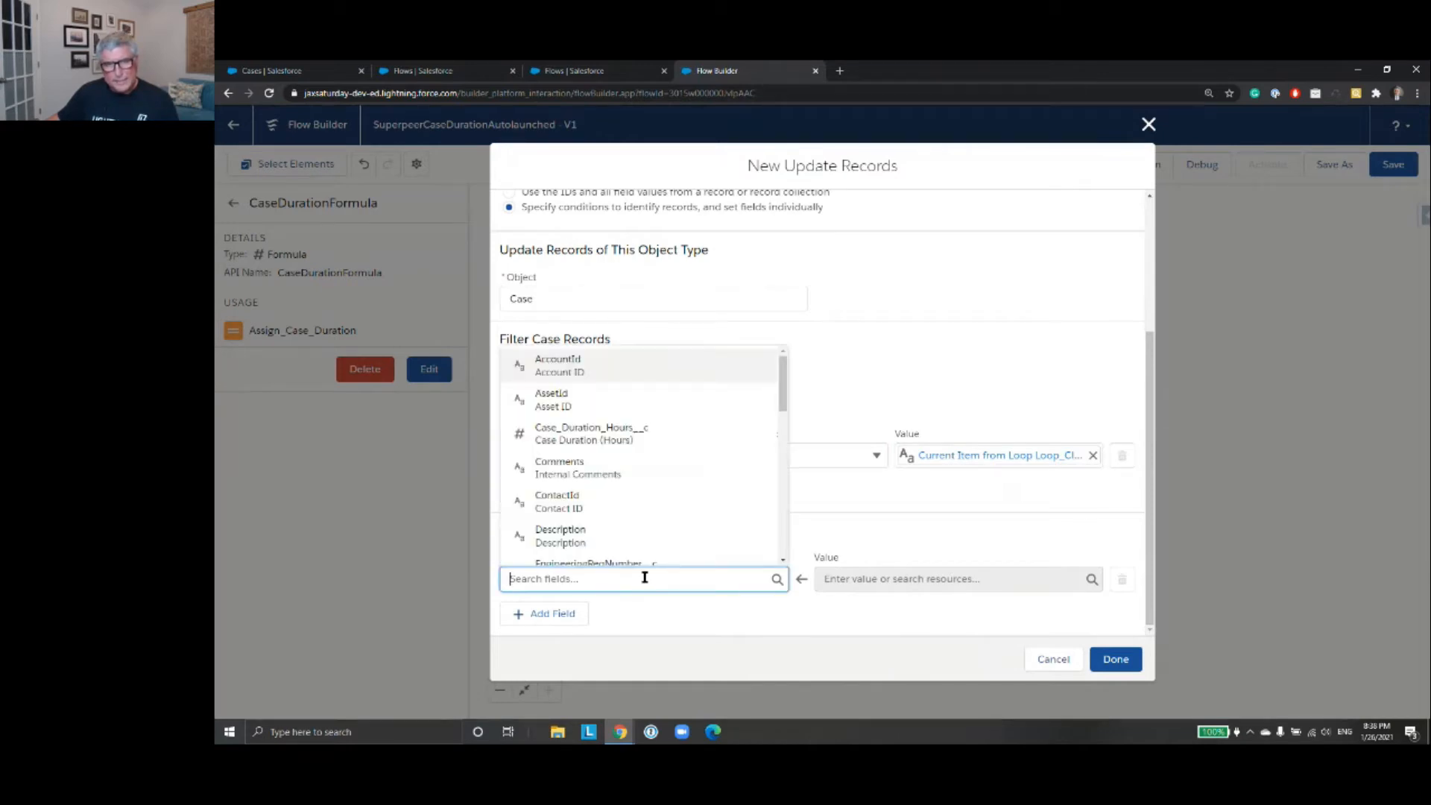
{"action": "left_click", "coordinate": [648, 444]}
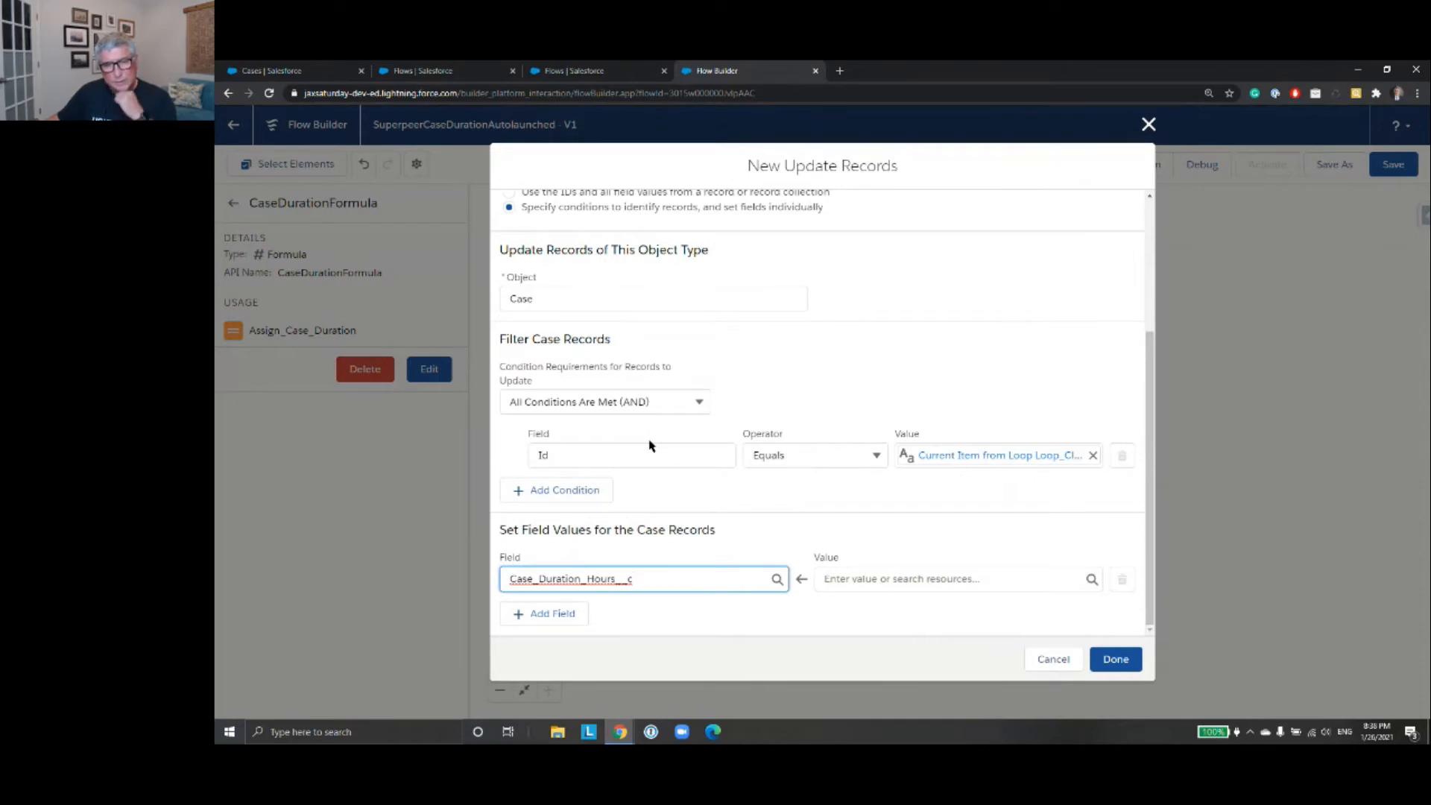
{"action": "left_click", "coordinate": [898, 578]}
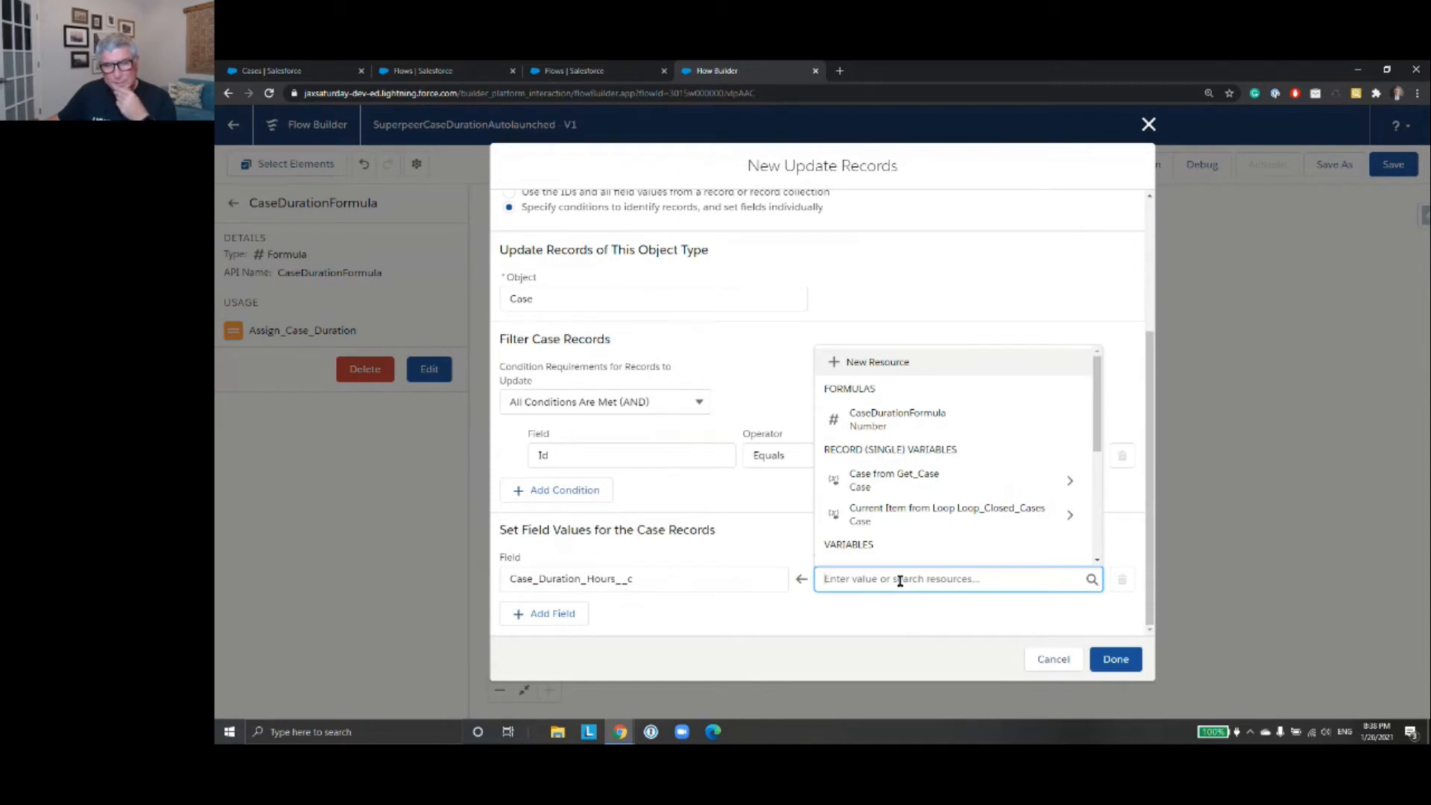
{"action": "type", "text": "Cas"}
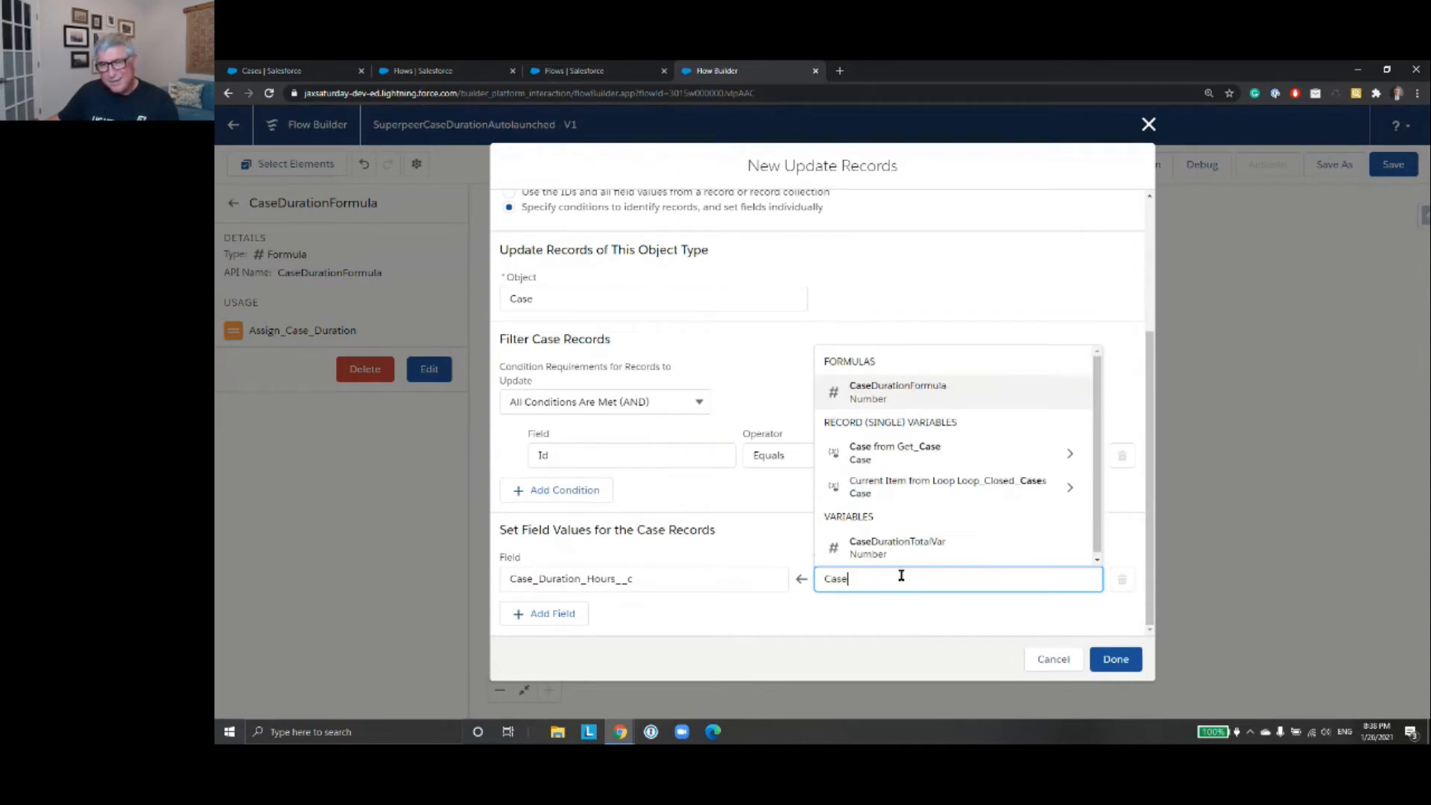
{"action": "type", "text": "e"}
{"action": "left_click", "coordinate": [943, 399]}
{"action": "left_click", "coordinate": [1116, 658]}
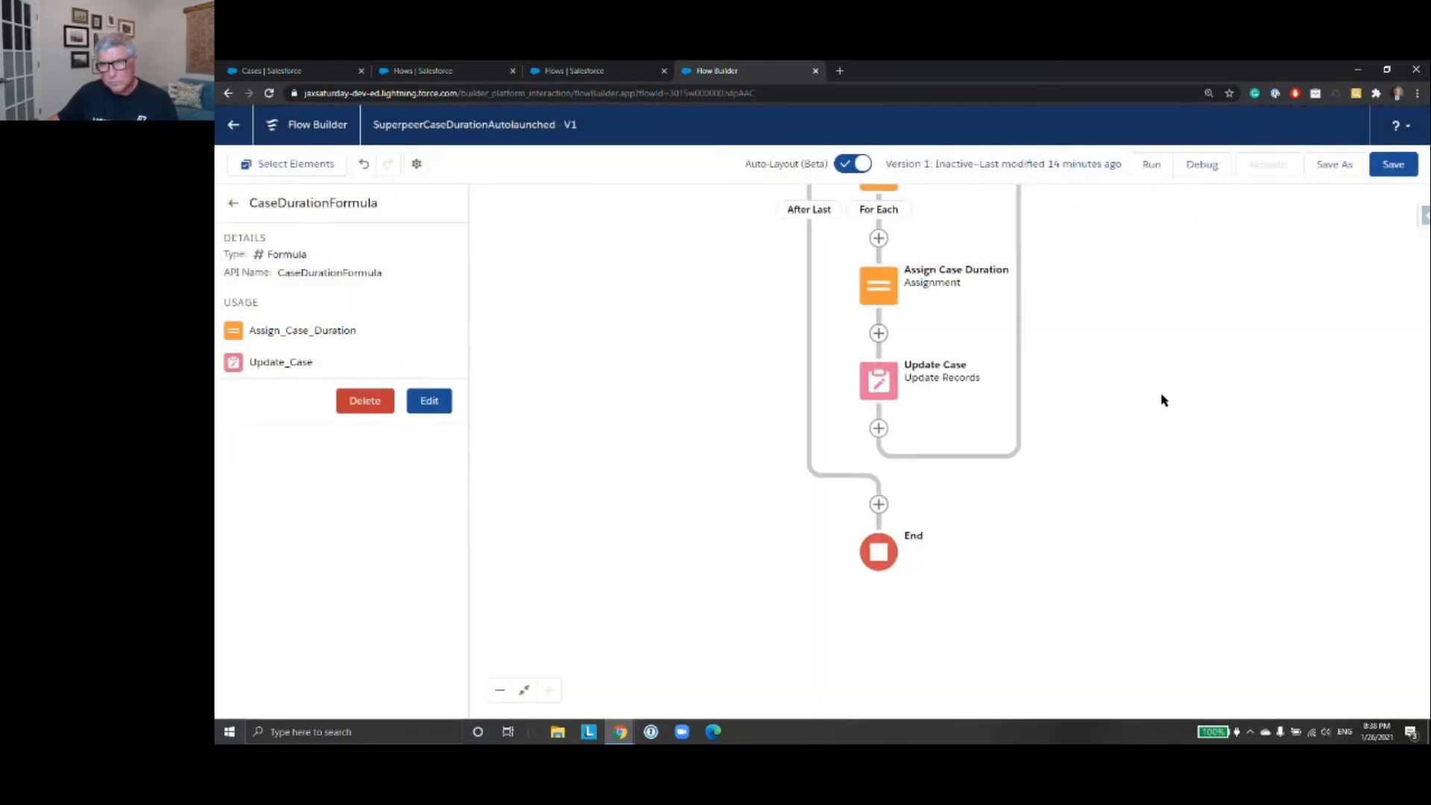
- Open the Assign Case Duration assignment inside the loop, review its variable rows, and close it without changes
{"action": "scroll", "coordinate": [1164, 432], "scroll_direction": "up", "scroll_amount": 2}
{"action": "left_click", "coordinate": [890, 365]}
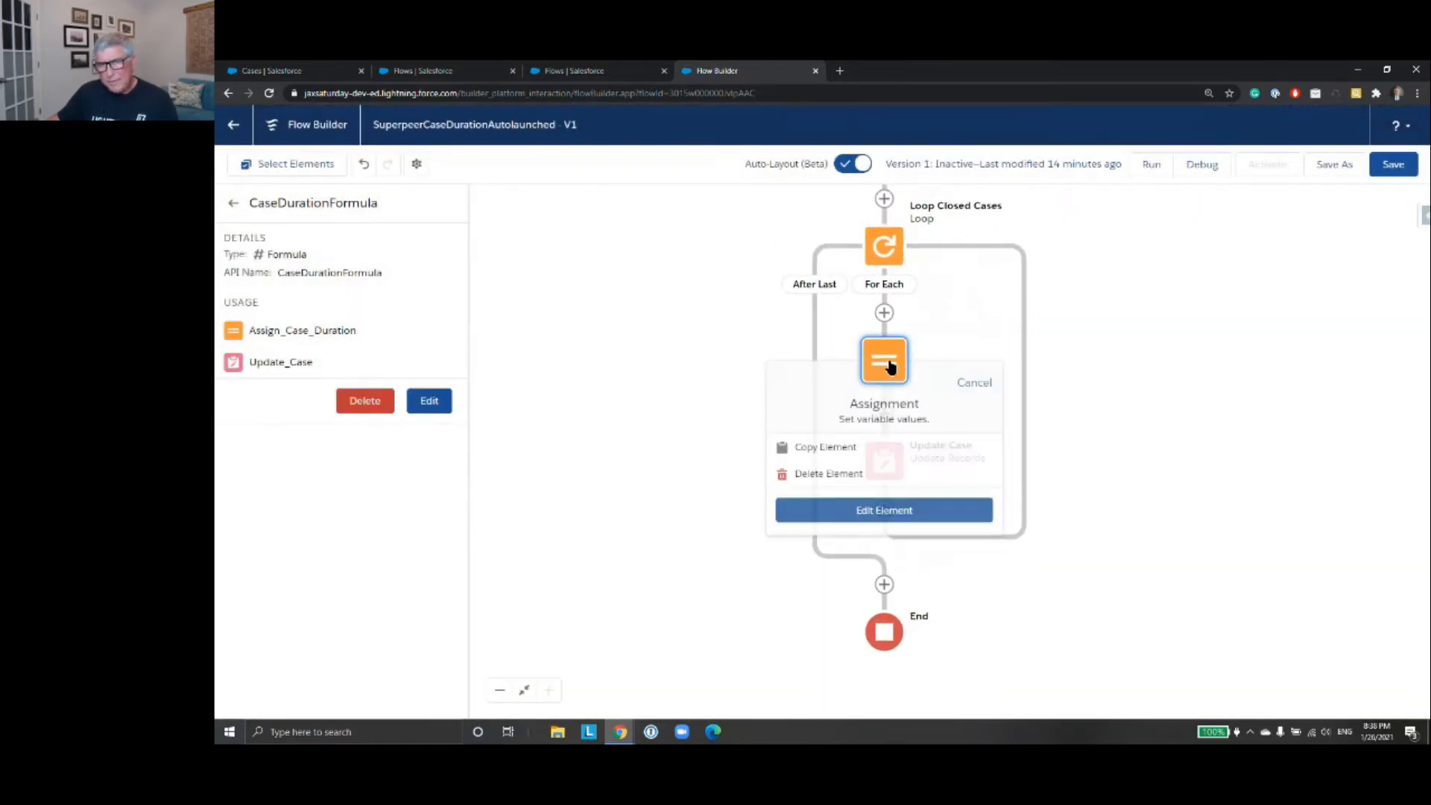
{"action": "left_click", "coordinate": [884, 509]}
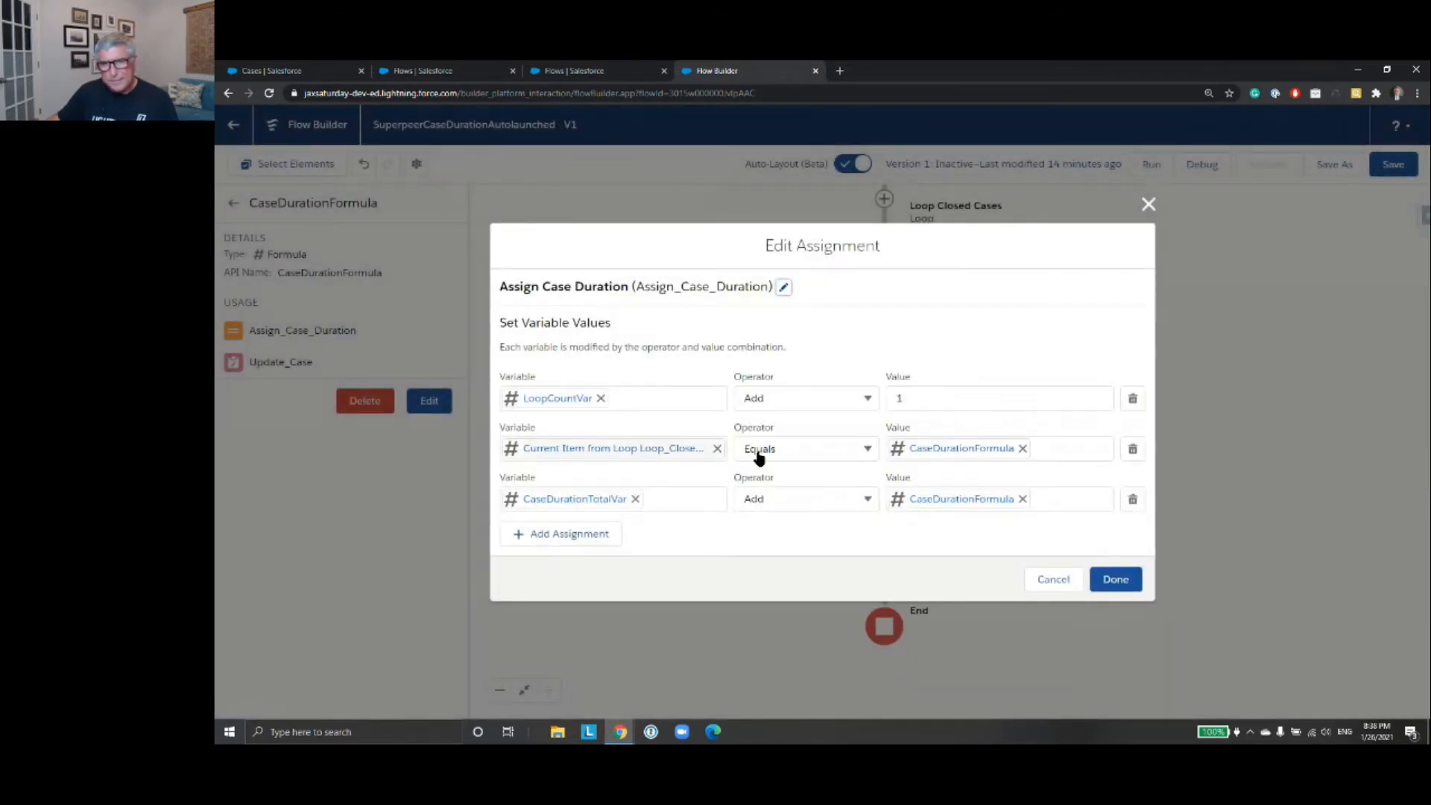
{"action": "left_click", "coordinate": [1116, 581]}
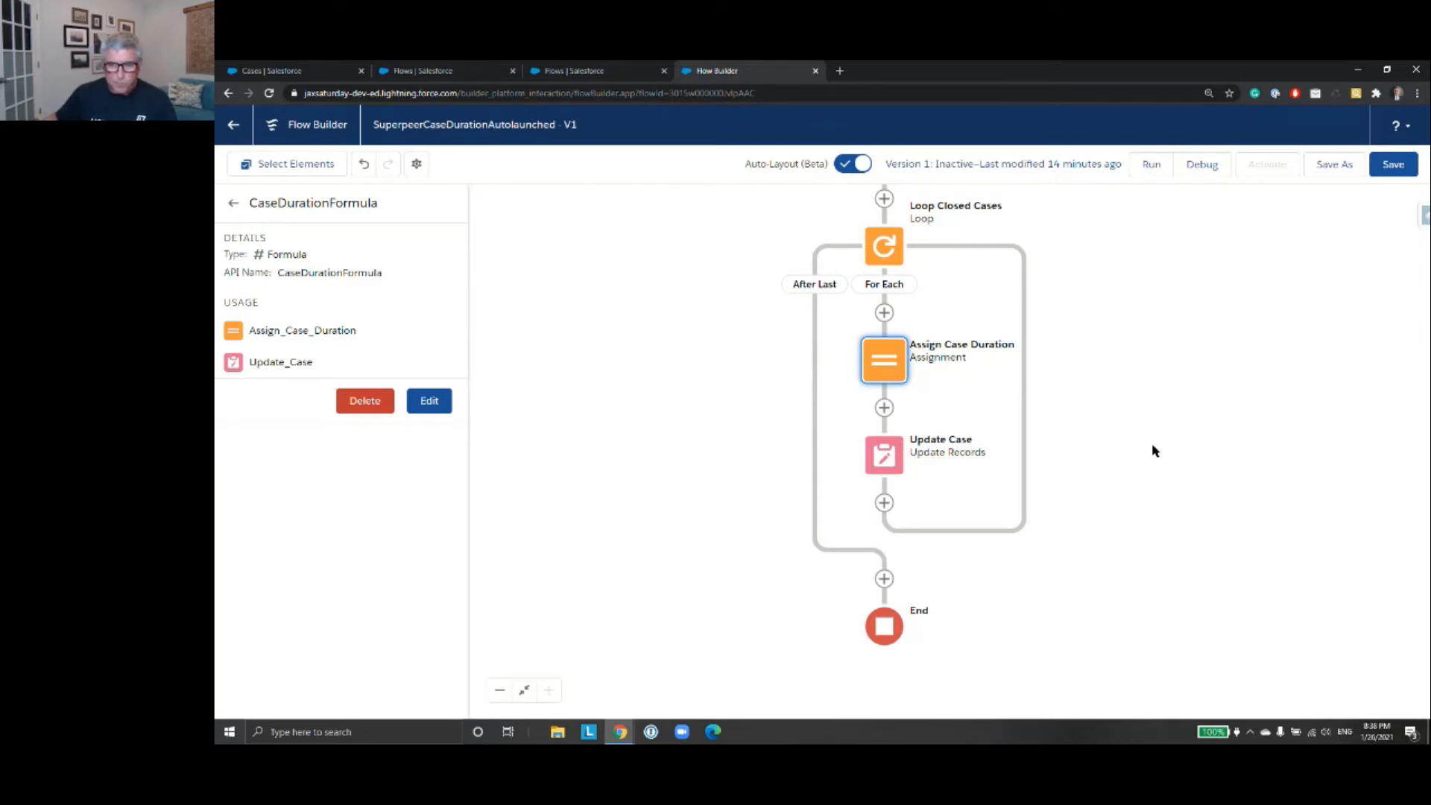
{"action": "left_click", "coordinate": [1124, 511]}
{"action": "scroll", "coordinate": [1125, 507], "scroll_direction": "down", "scroll_amount": 2}
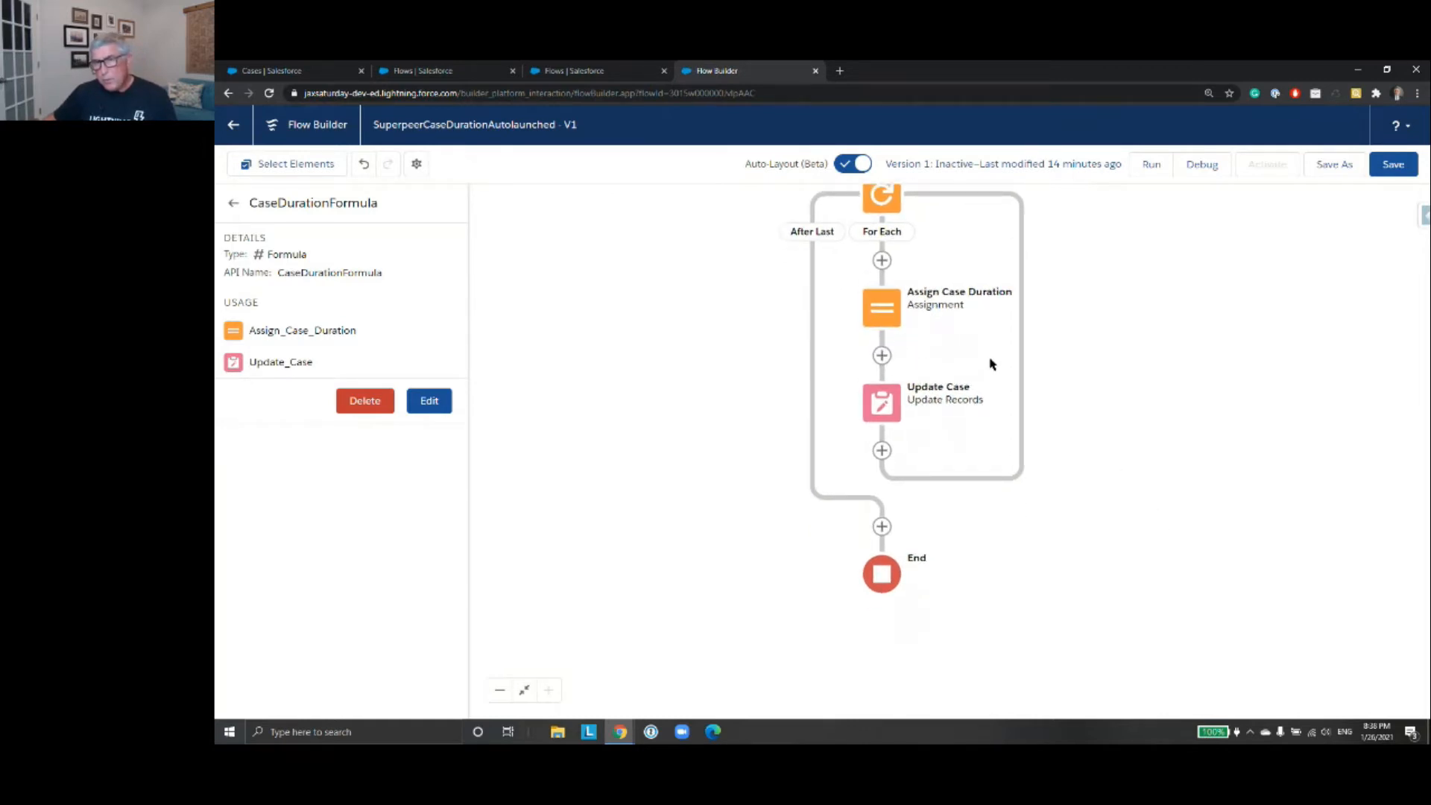
{"action": "scroll", "coordinate": [1185, 372], "scroll_direction": "up", "scroll_amount": 2}
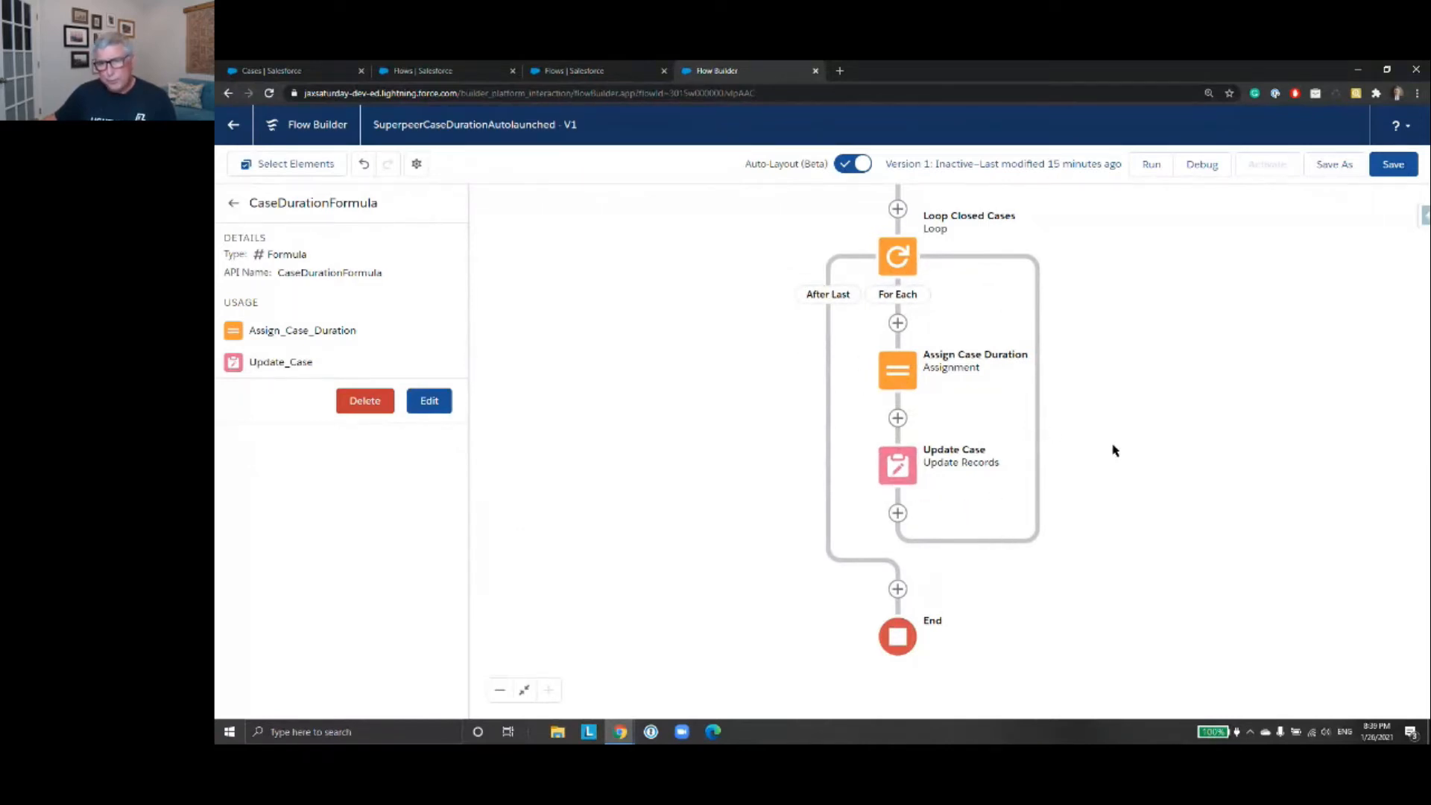
{"action": "left_click", "coordinate": [898, 589]}
{"action": "scroll", "coordinate": [1196, 447], "scroll_direction": "down", "scroll_amount": 3}
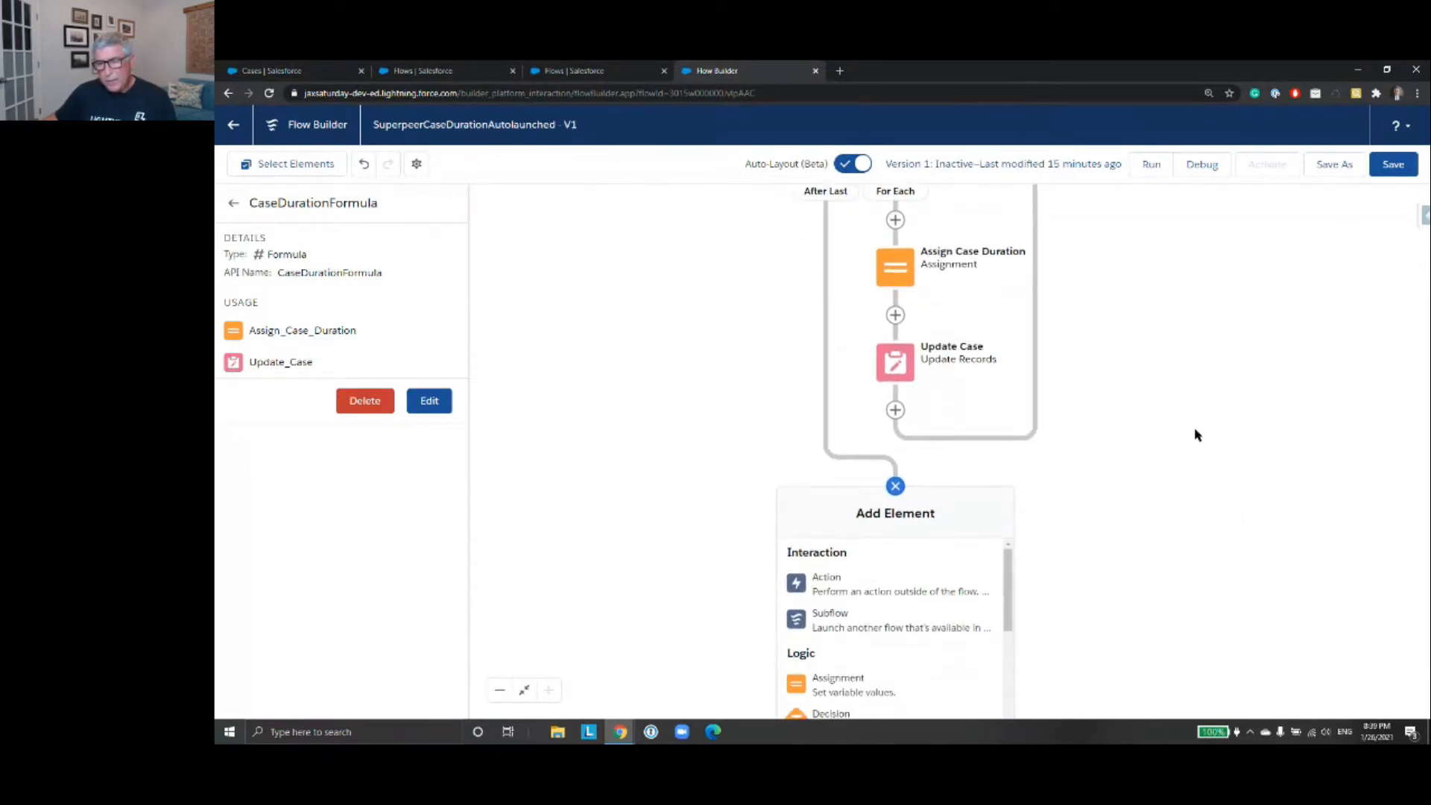
{"action": "left_click", "coordinate": [894, 424]}
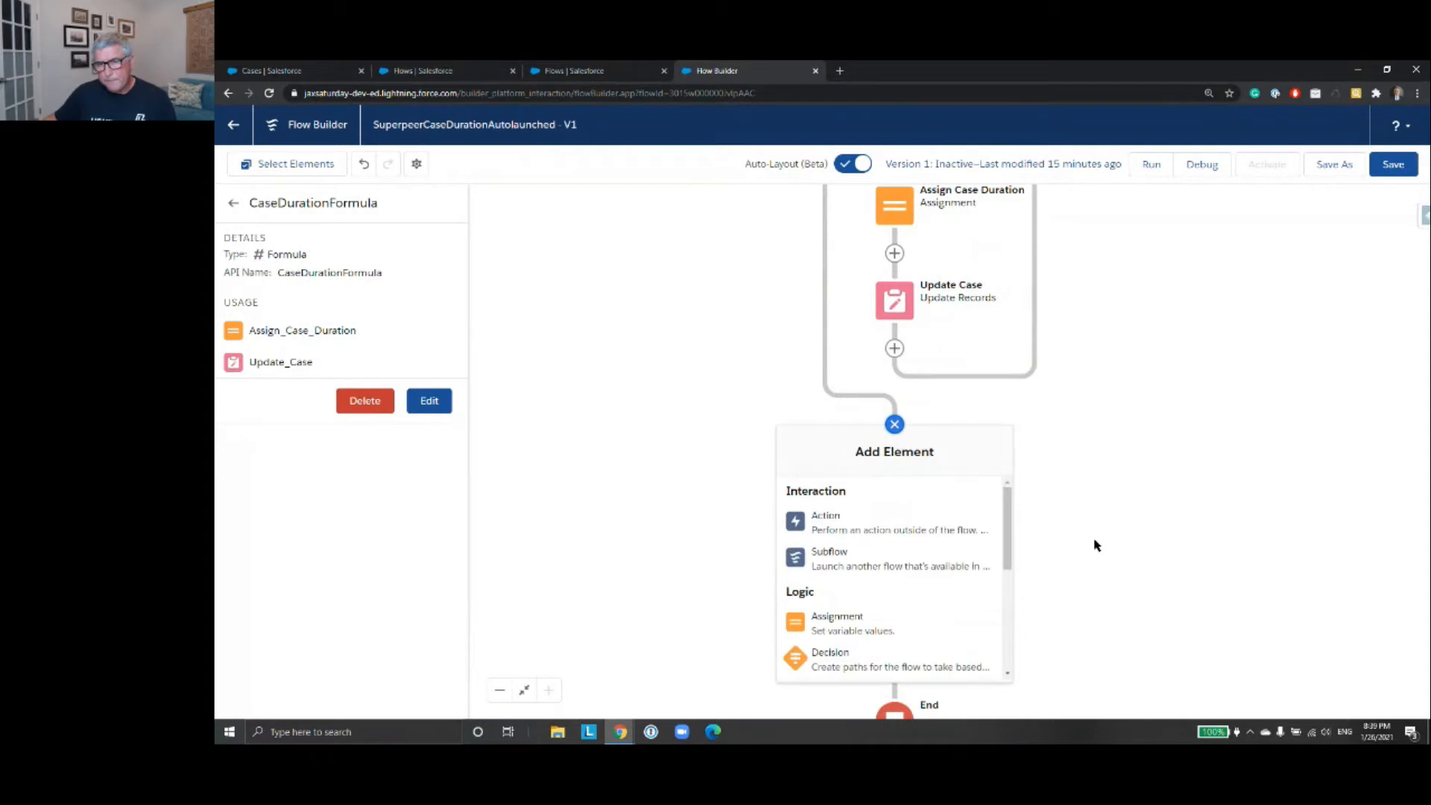
{"action": "left_click_drag", "start_coordinate": [1010, 549], "coordinate": [1014, 663]}
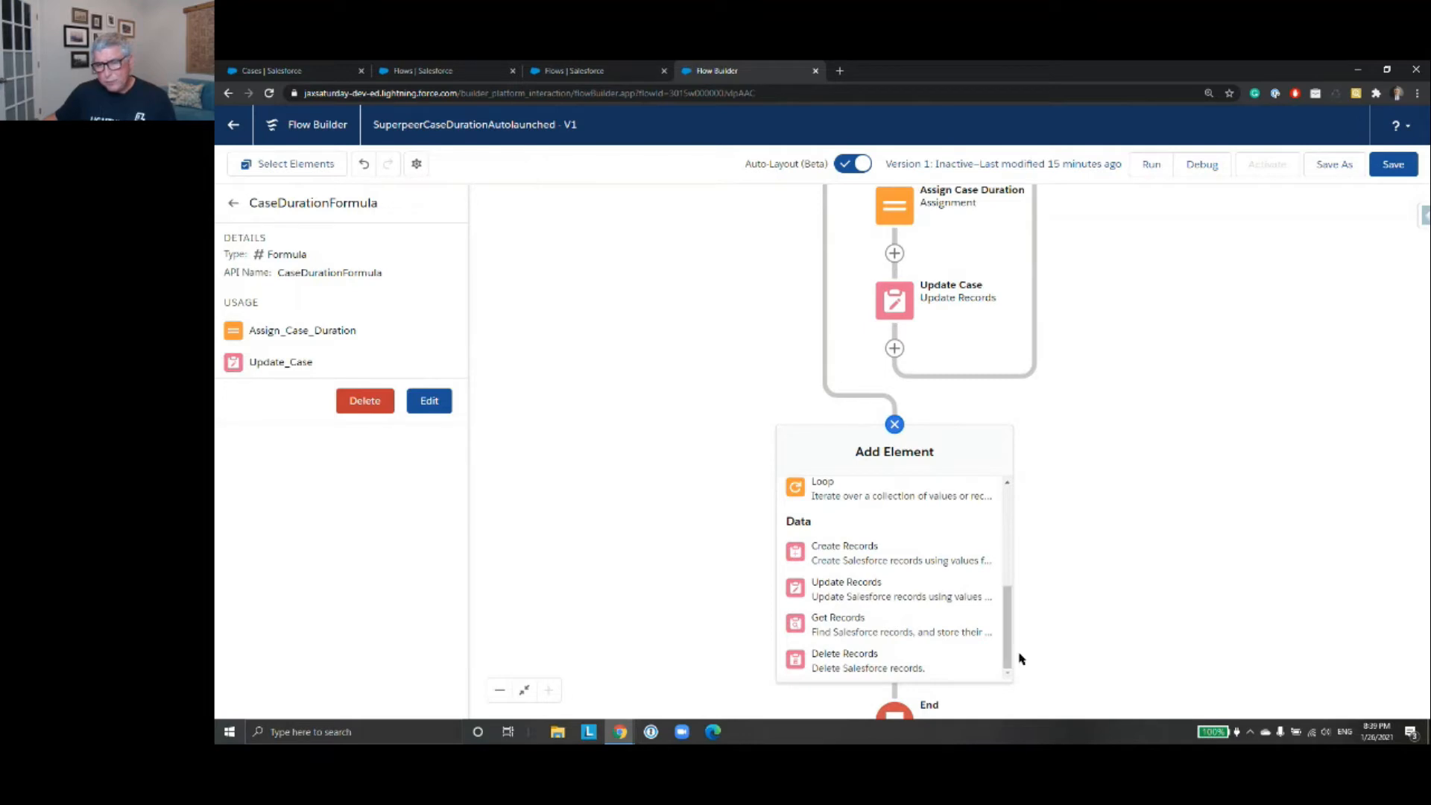
{"action": "left_click", "coordinate": [1123, 565]}
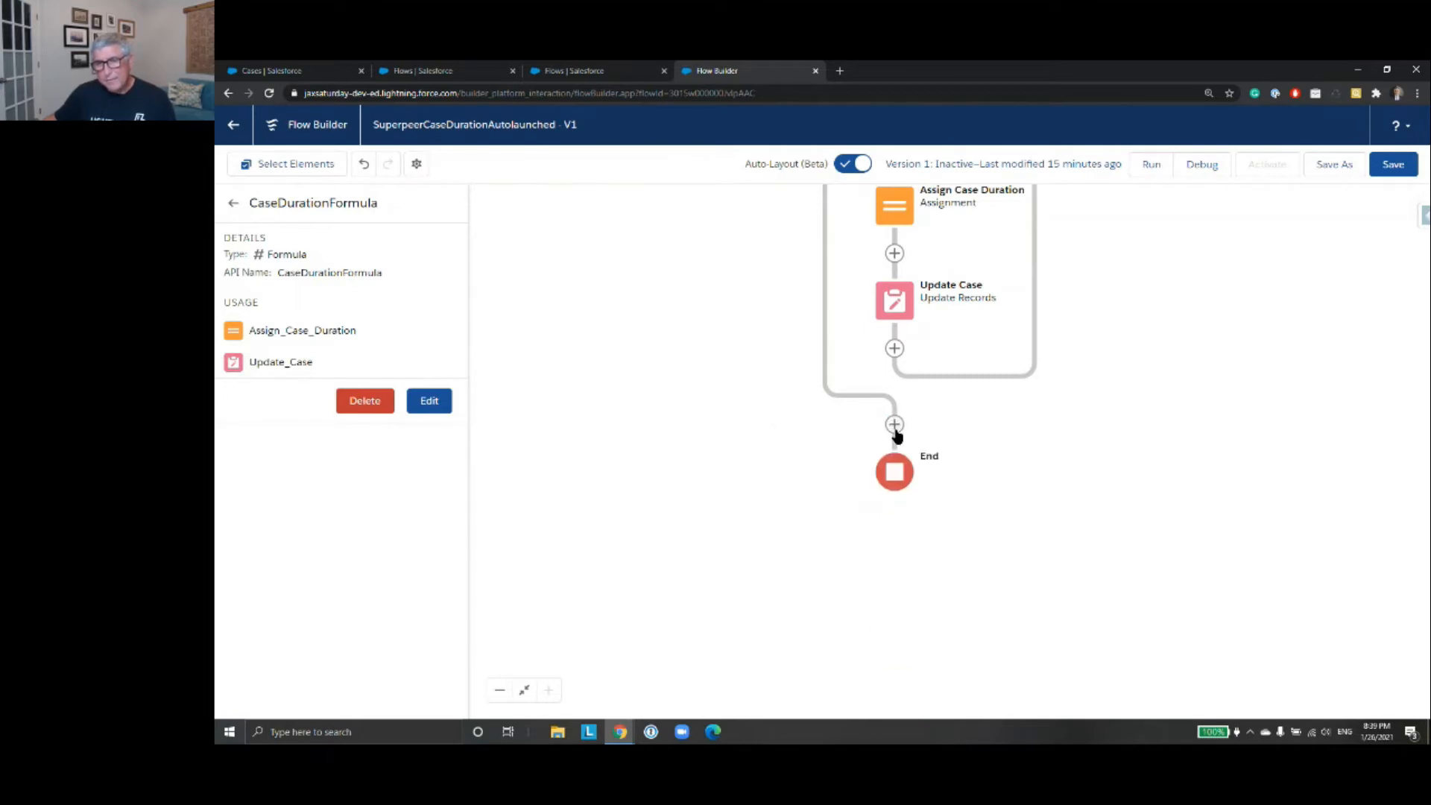
- Create a new Formula resource with the API name AverageCaseDurationFormula and the data type Number
{"action": "left_click", "coordinate": [234, 203]}
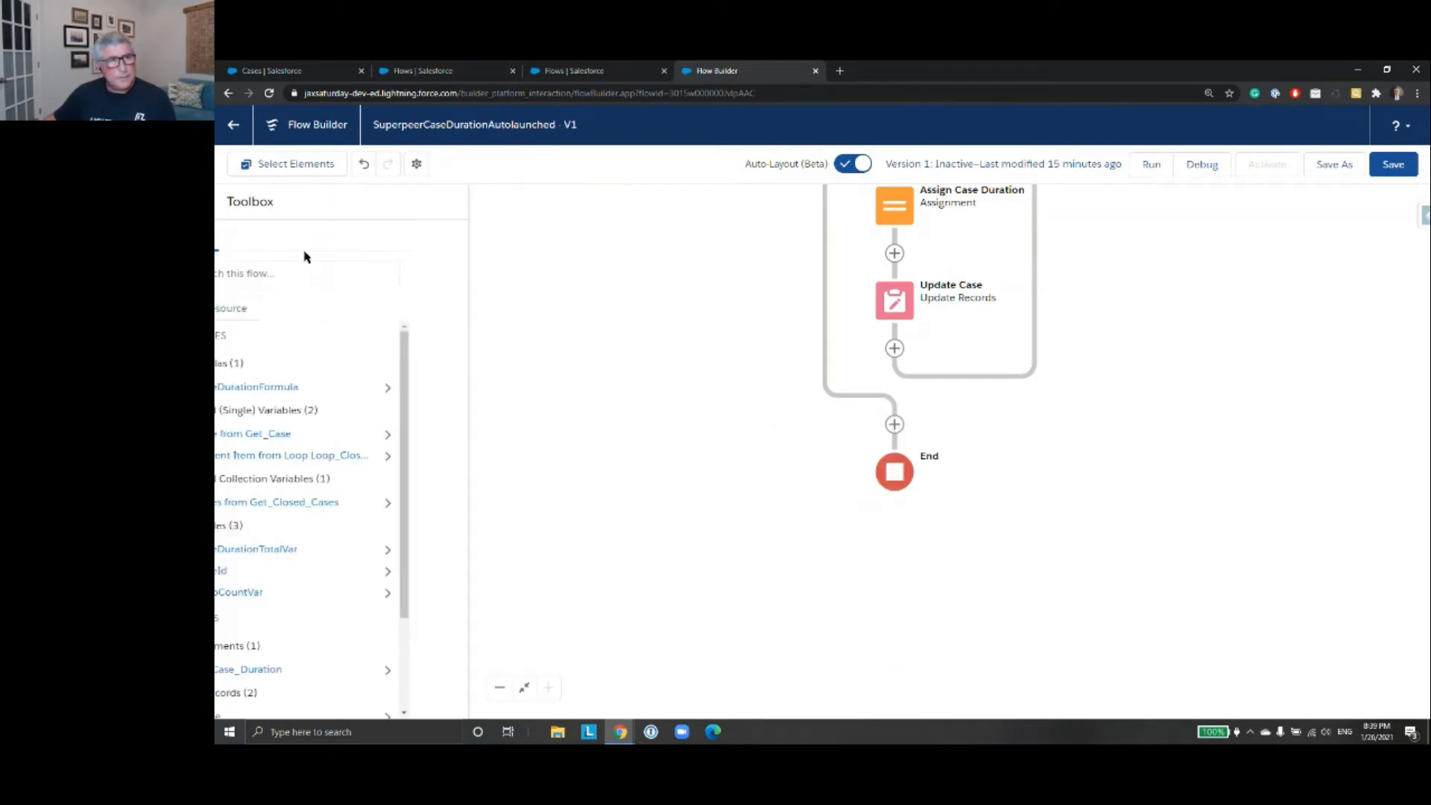
{"action": "left_click", "coordinate": [306, 309]}
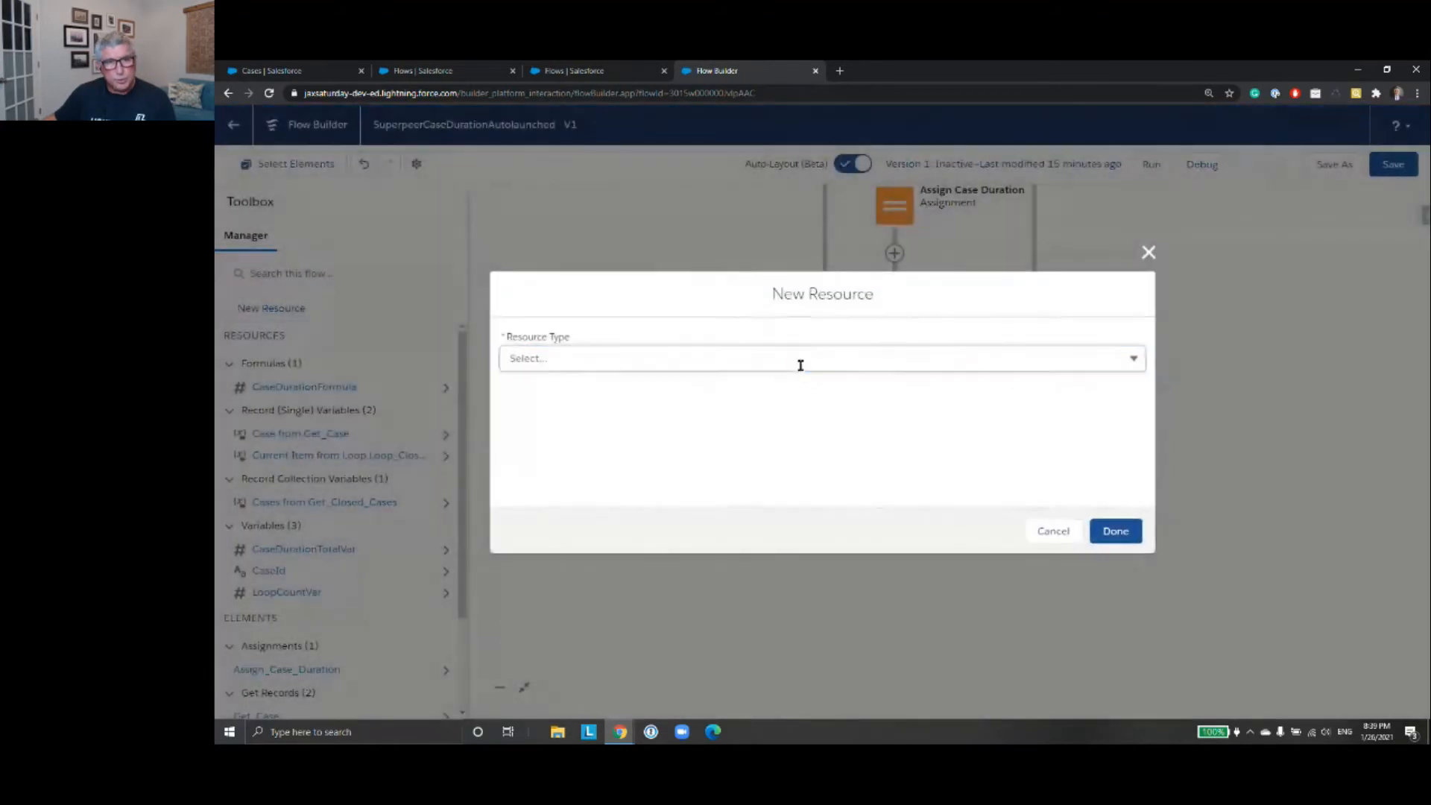
{"action": "left_click", "coordinate": [782, 360]}
{"action": "left_click", "coordinate": [673, 441]}
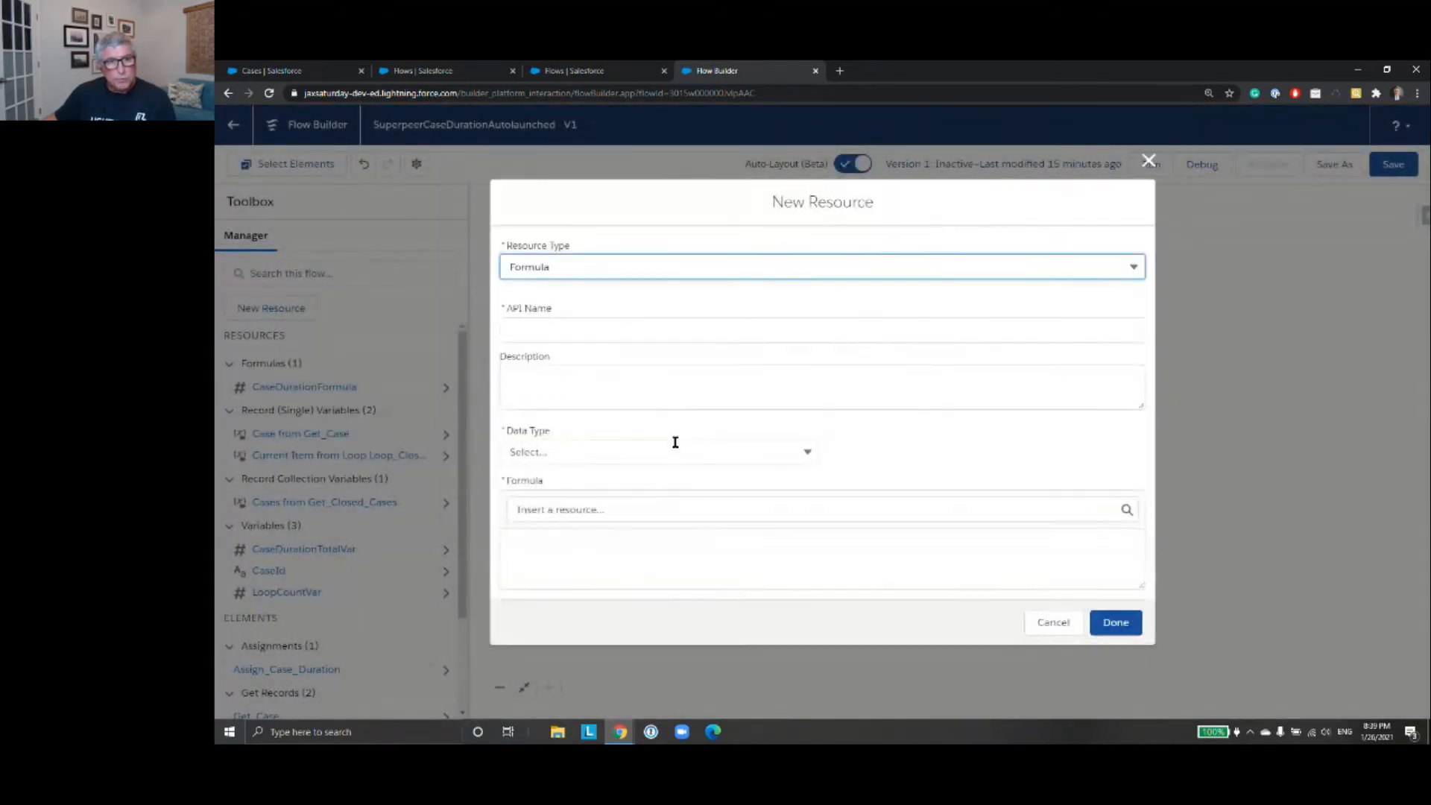
{"action": "left_click", "coordinate": [688, 332]}
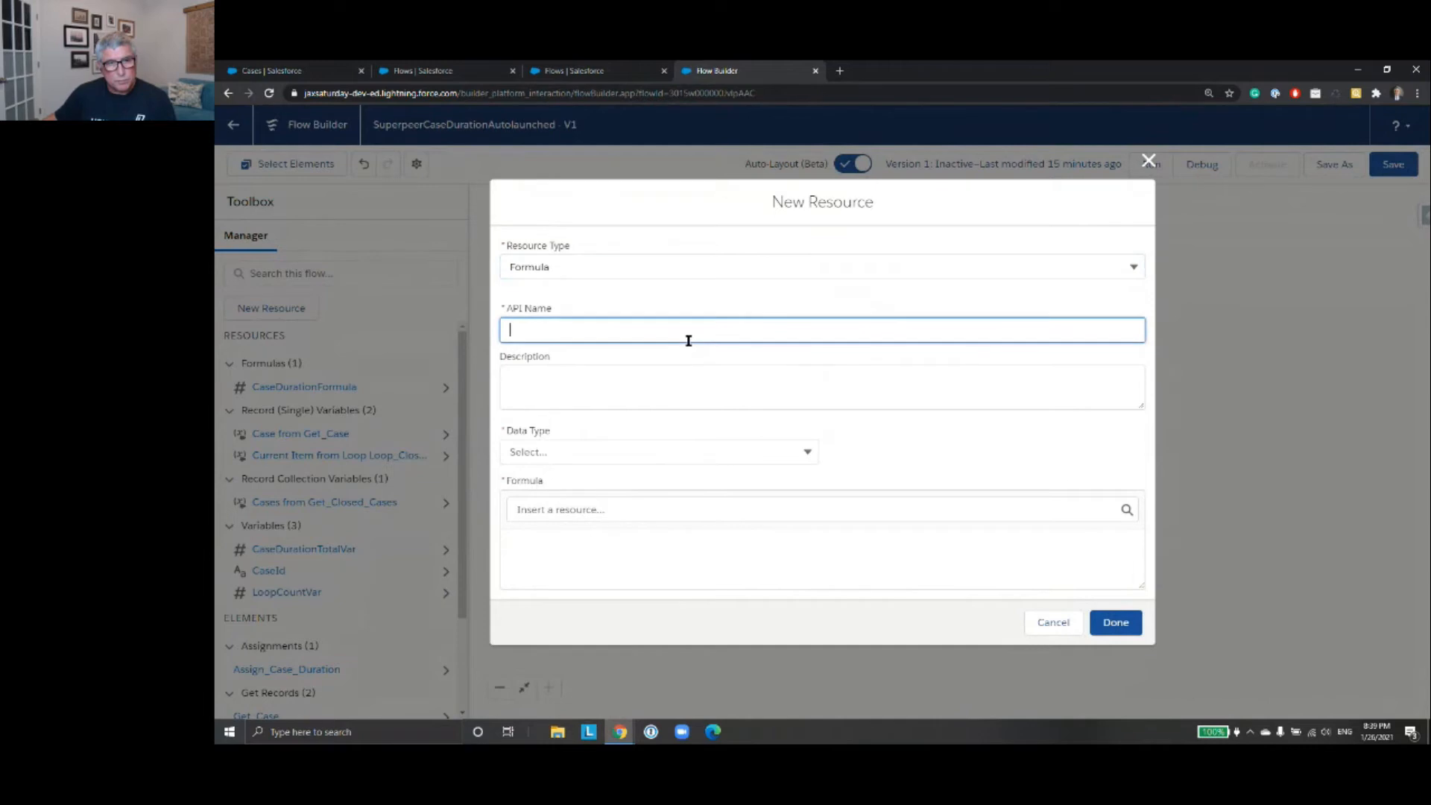
{"action": "type", "text": "AverageCa"}
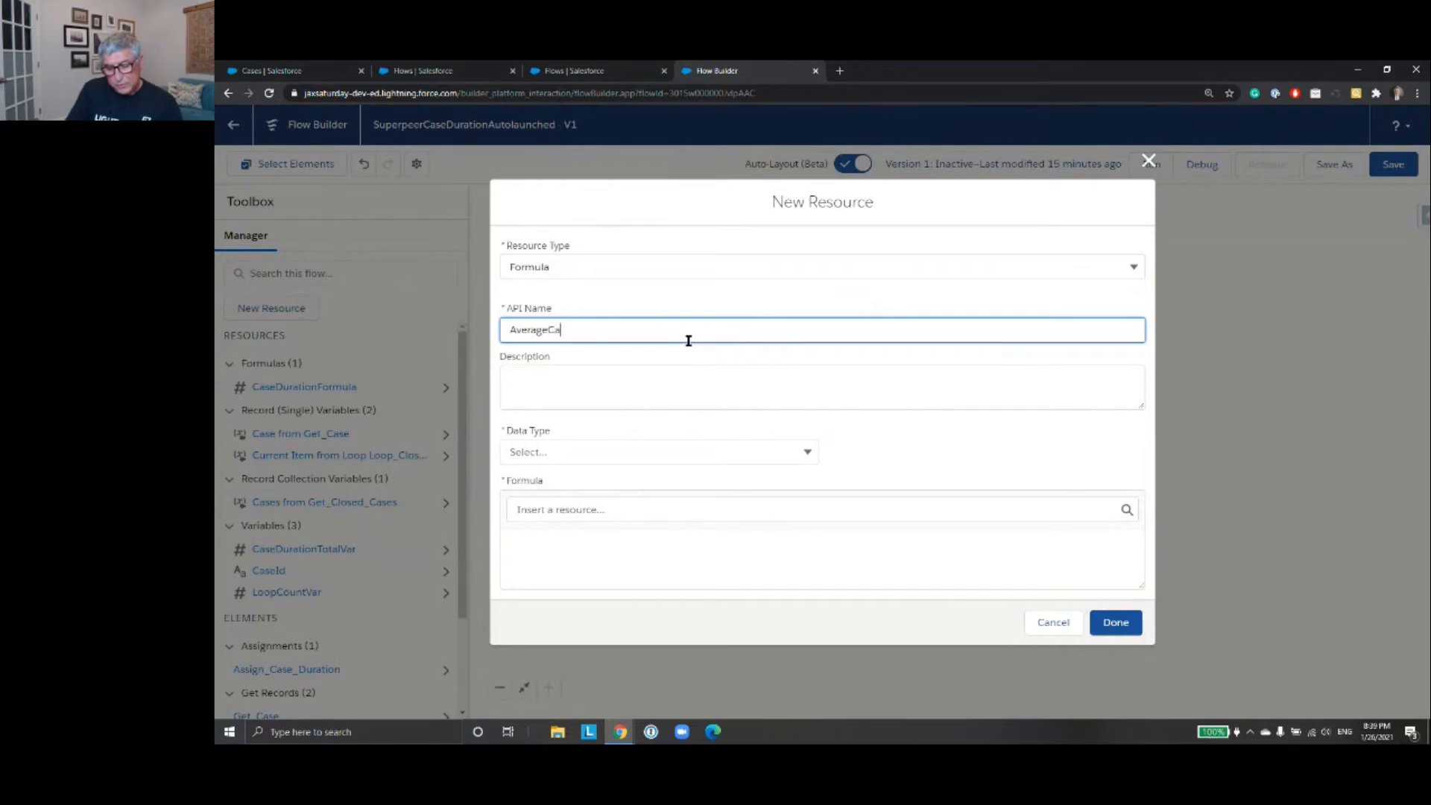
{"action": "type", "text": "seDurat"}
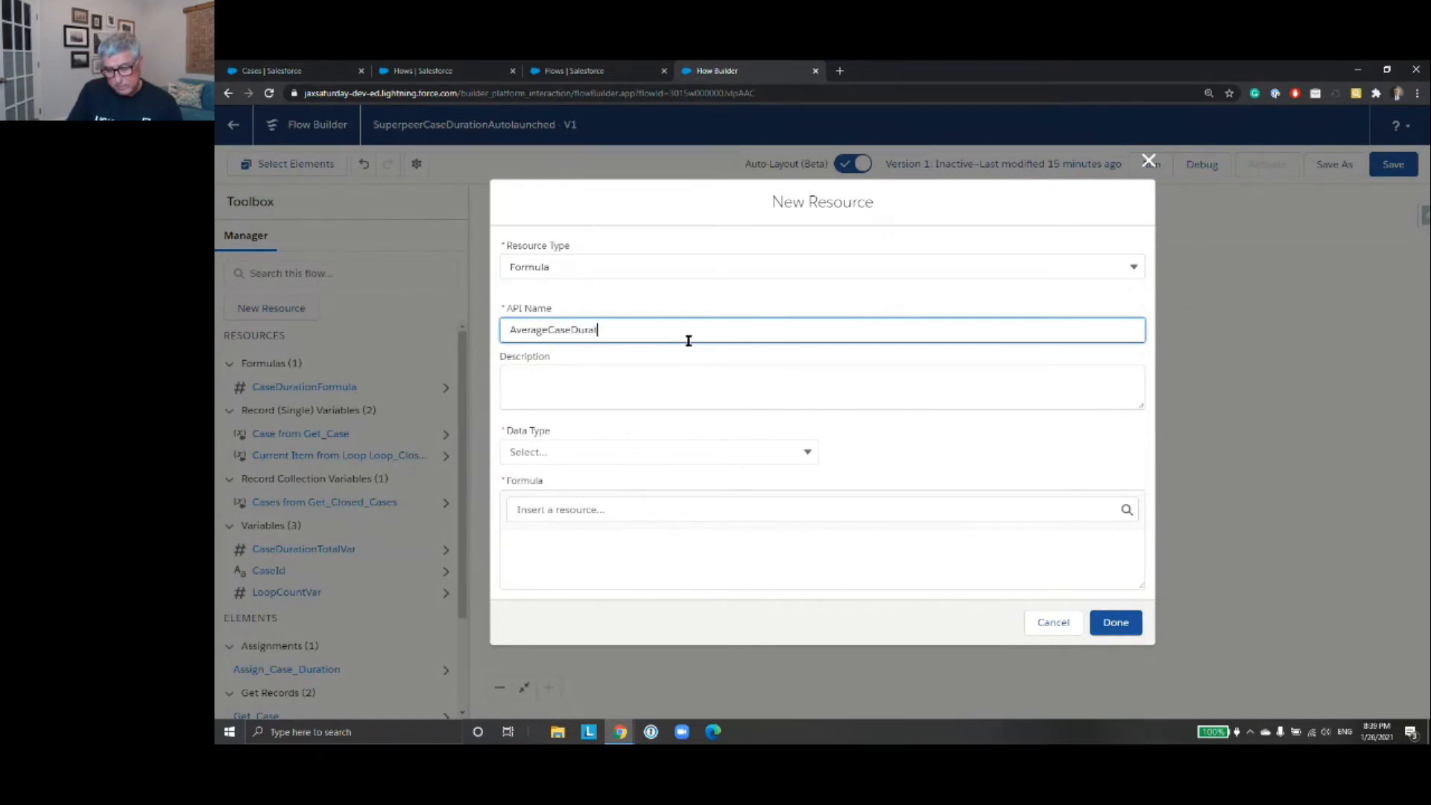
{"action": "type", "text": "ionFormula"}
{"action": "left_click", "coordinate": [806, 452]}
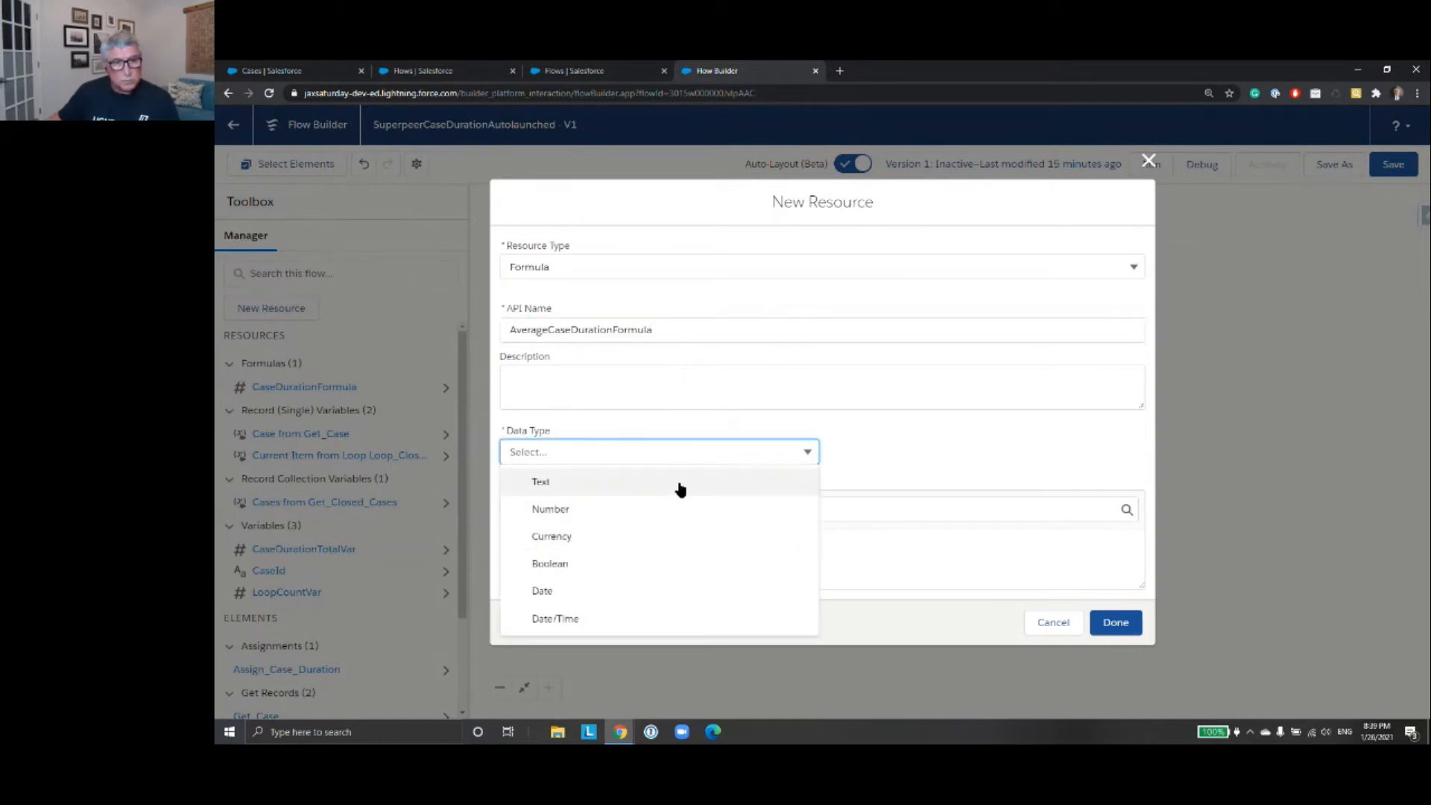
{"action": "left_click", "coordinate": [674, 510]}
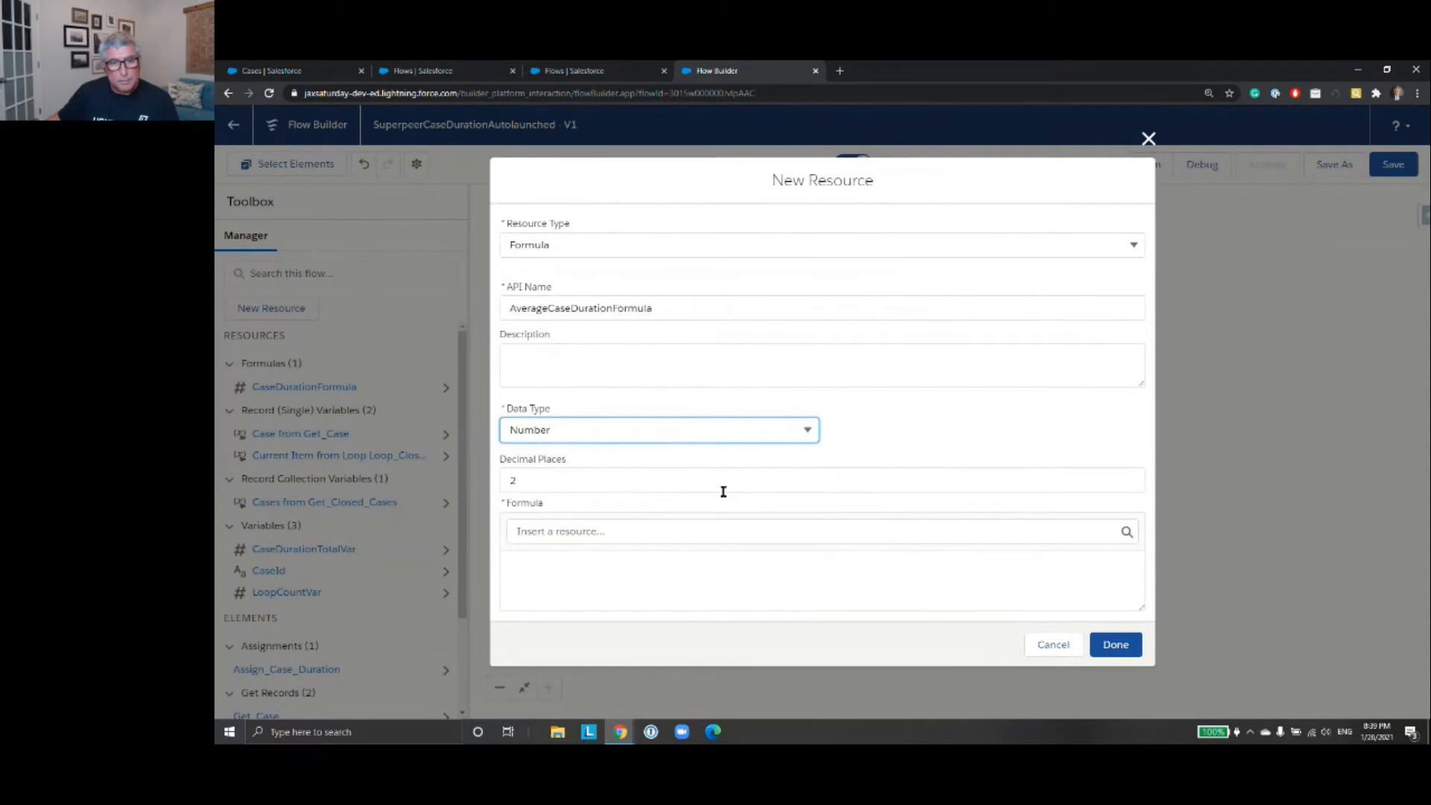
- Define AverageCaseDurationFormula as {!CaseDurationTotalVar} / {!LoopCountVar} and finish the formula resource
{"action": "left_click", "coordinate": [681, 532]}
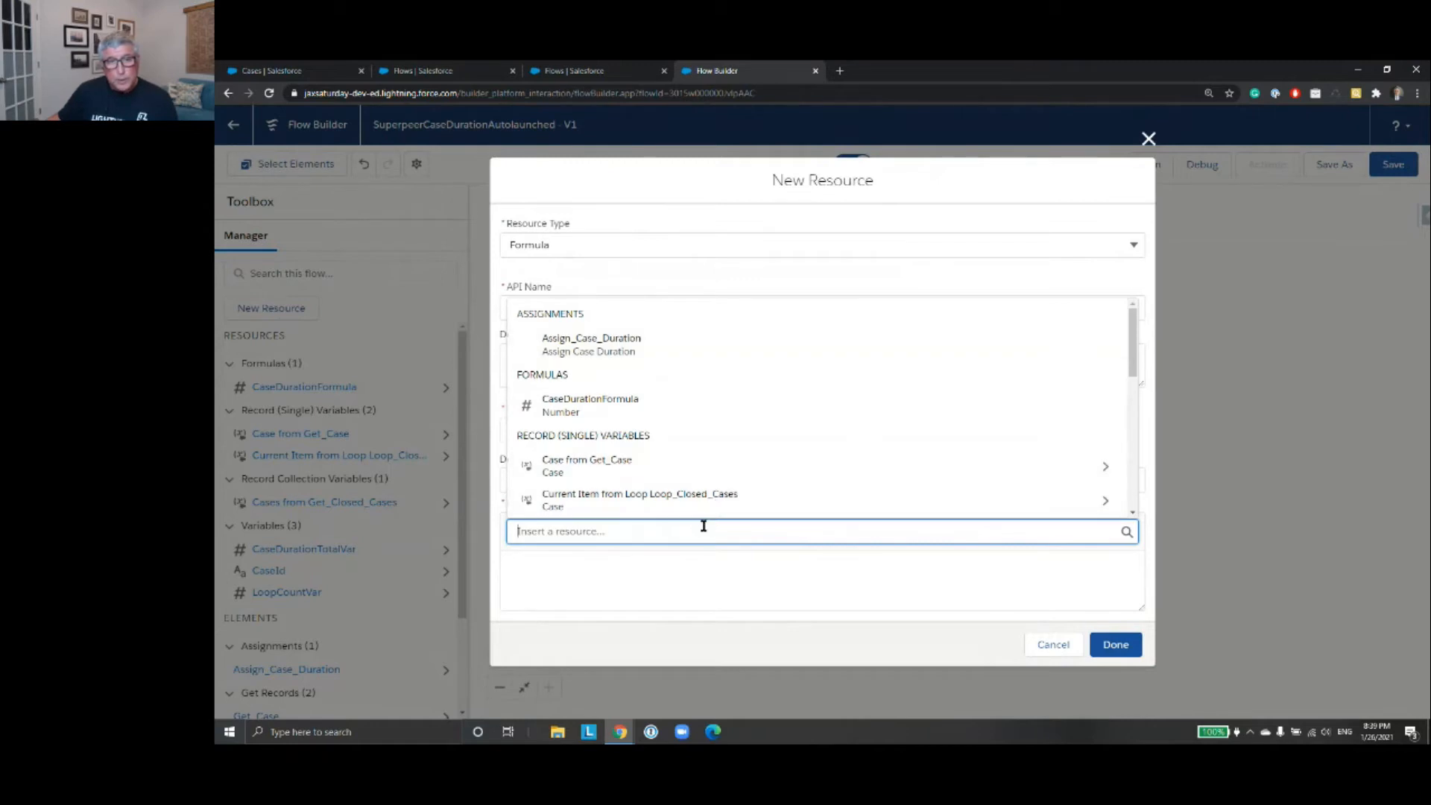
{"action": "type", "text": "Tot"}
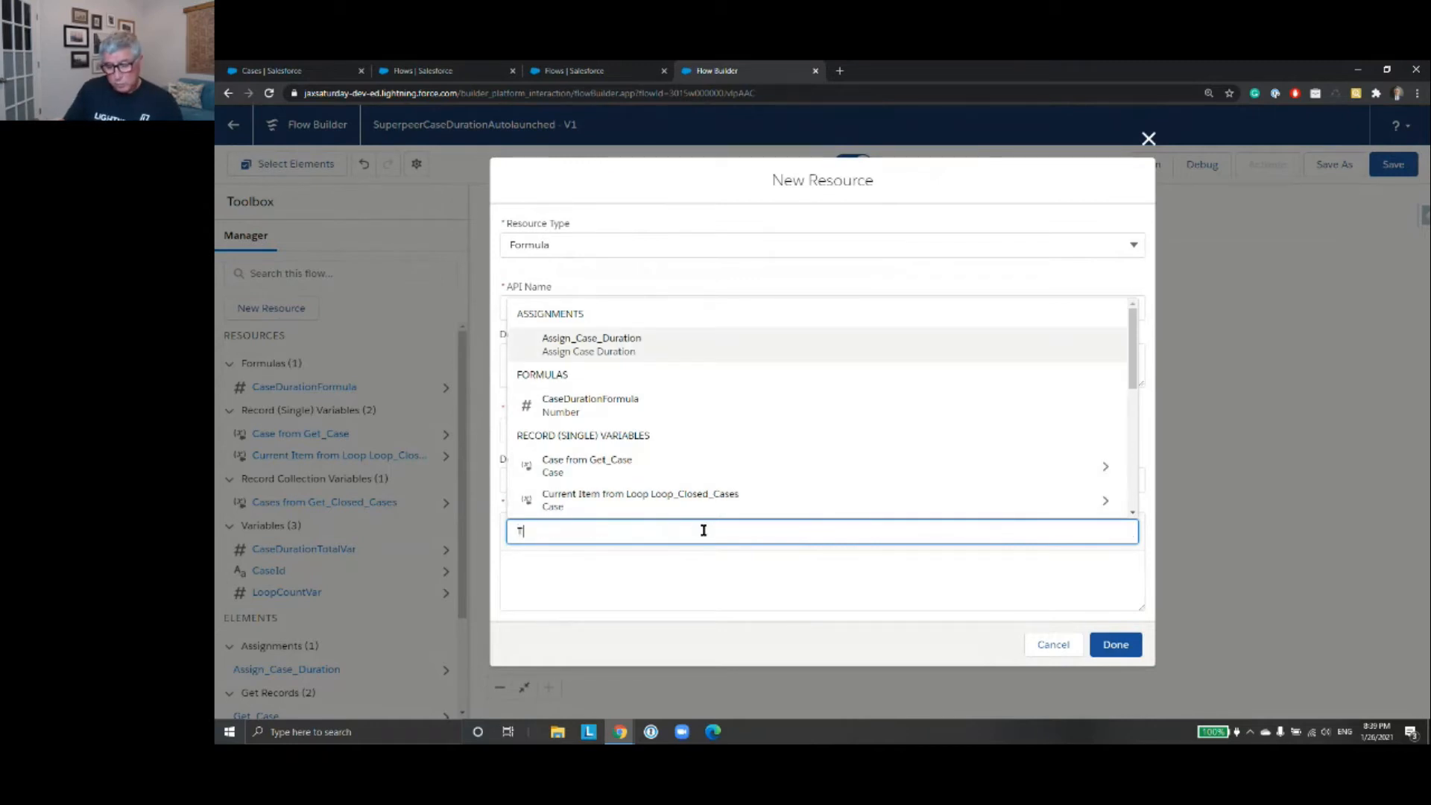
{"action": "left_click", "coordinate": [685, 511]}
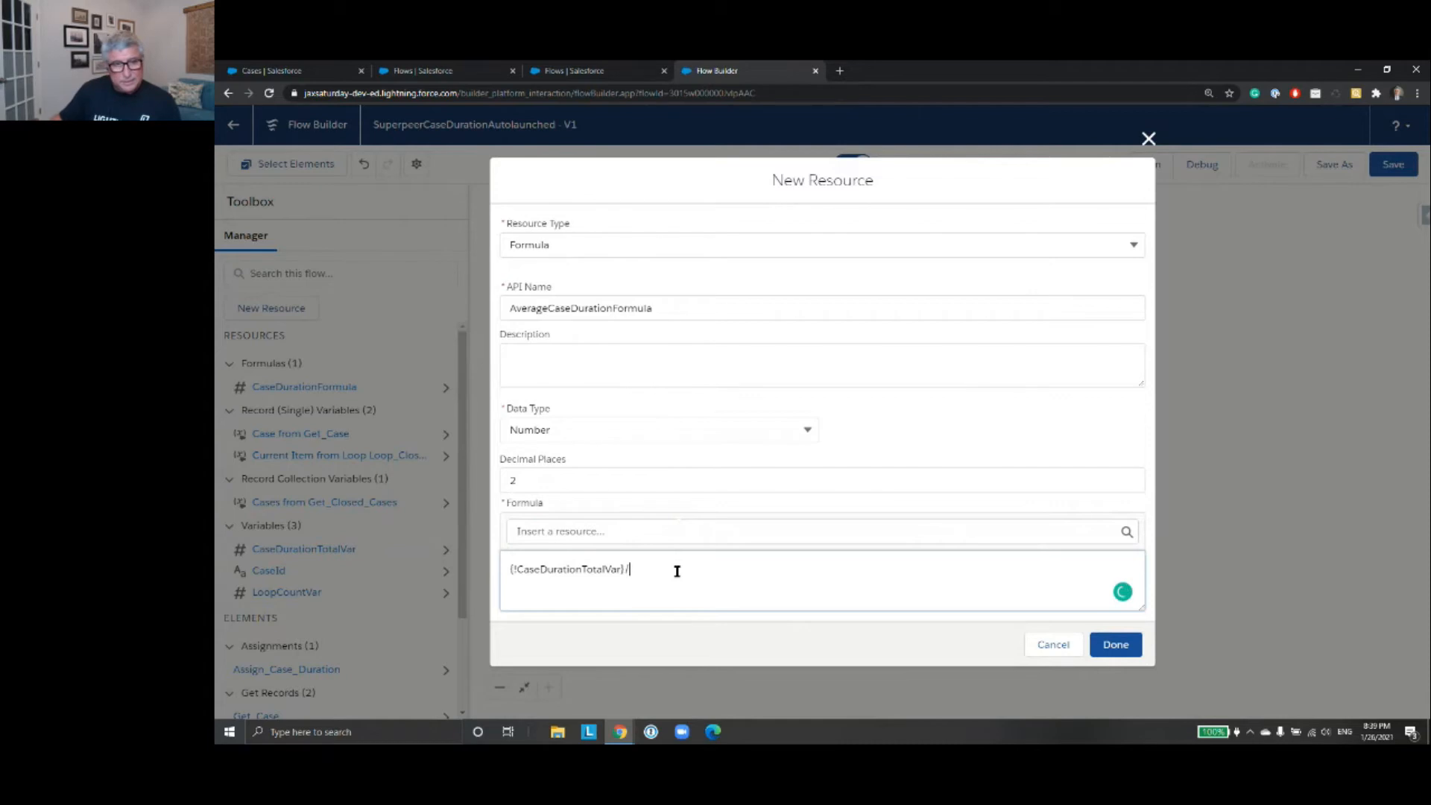
{"action": "left_click", "coordinate": [656, 532]}
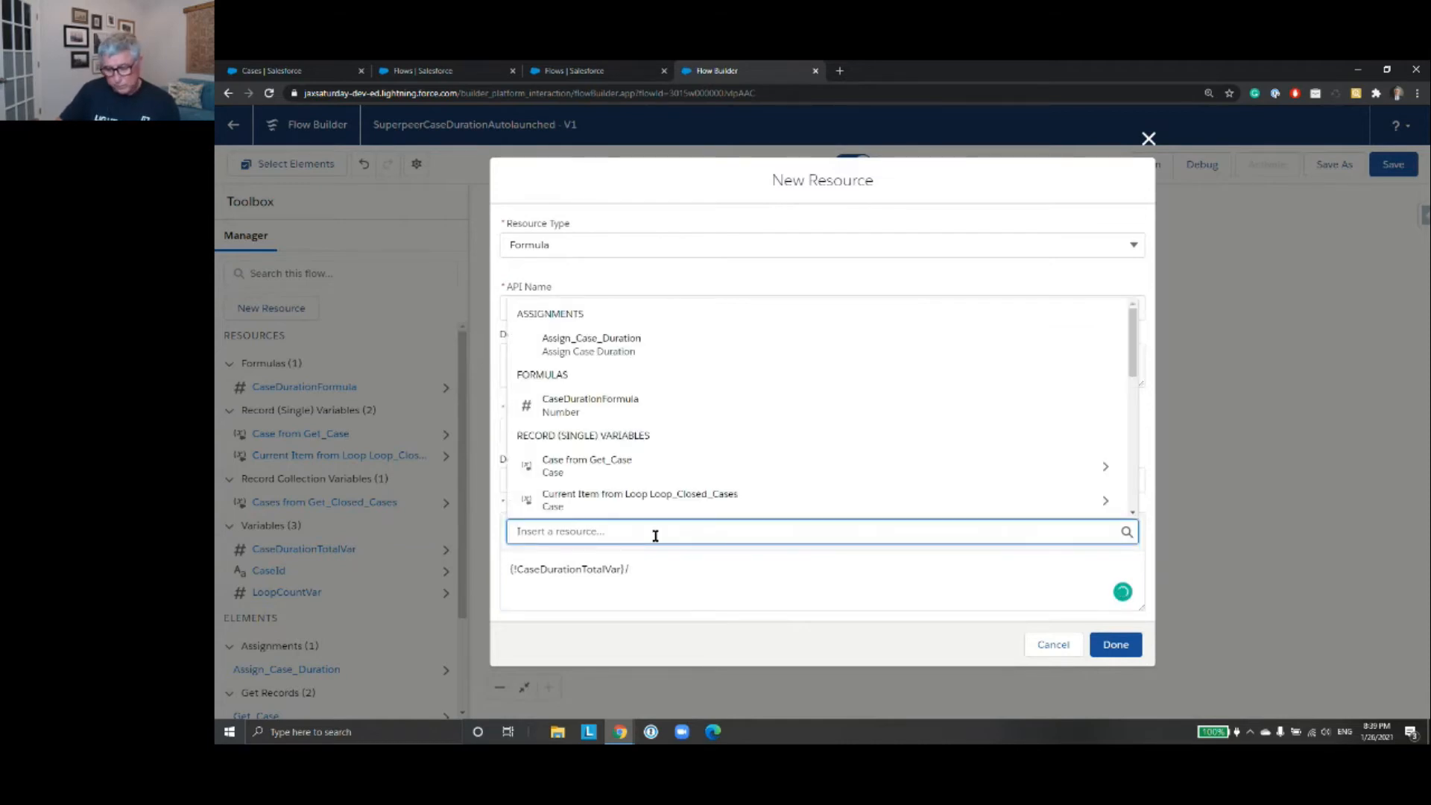
{"action": "type", "text": "coun"}
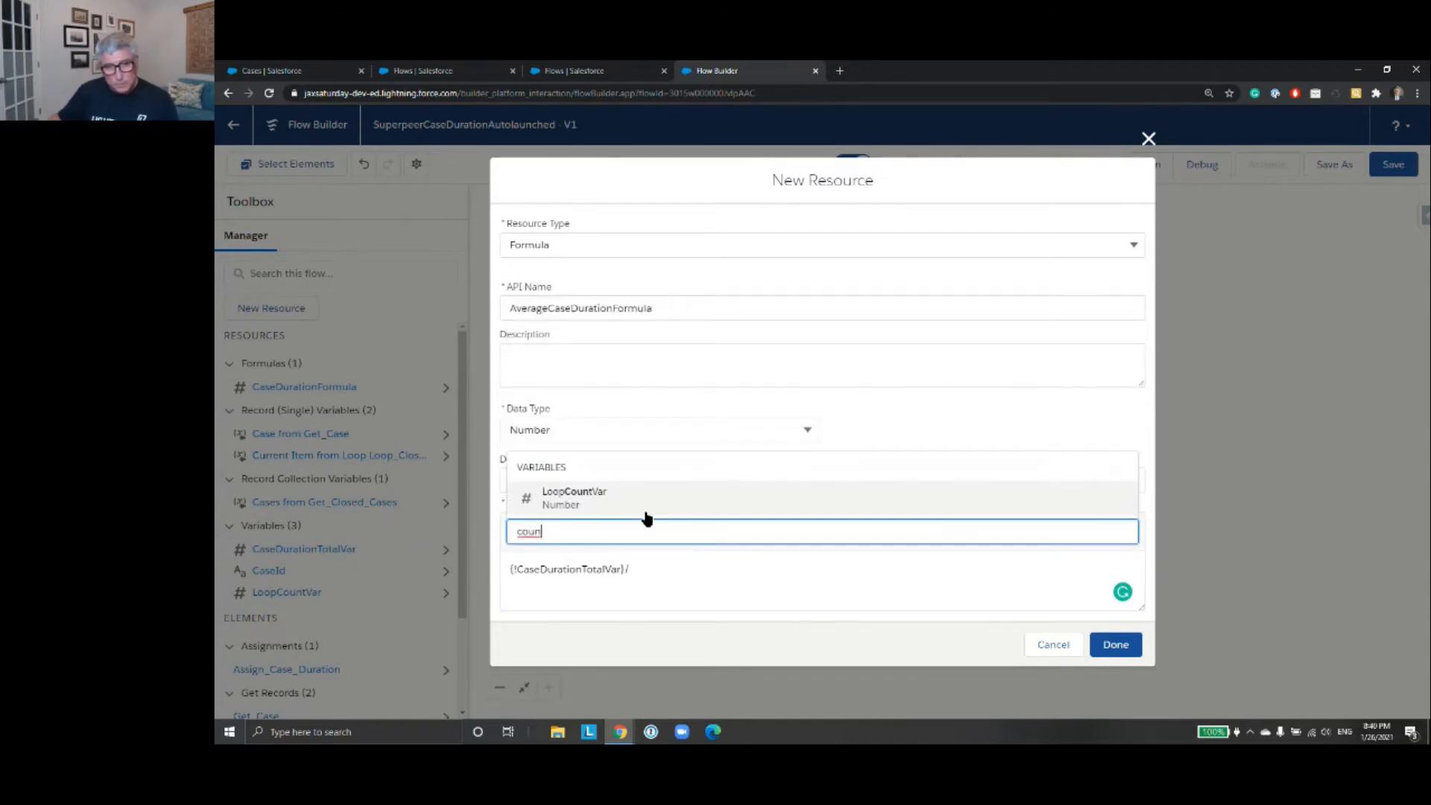
{"action": "left_click", "coordinate": [646, 511]}
{"action": "left_click", "coordinate": [746, 572]}
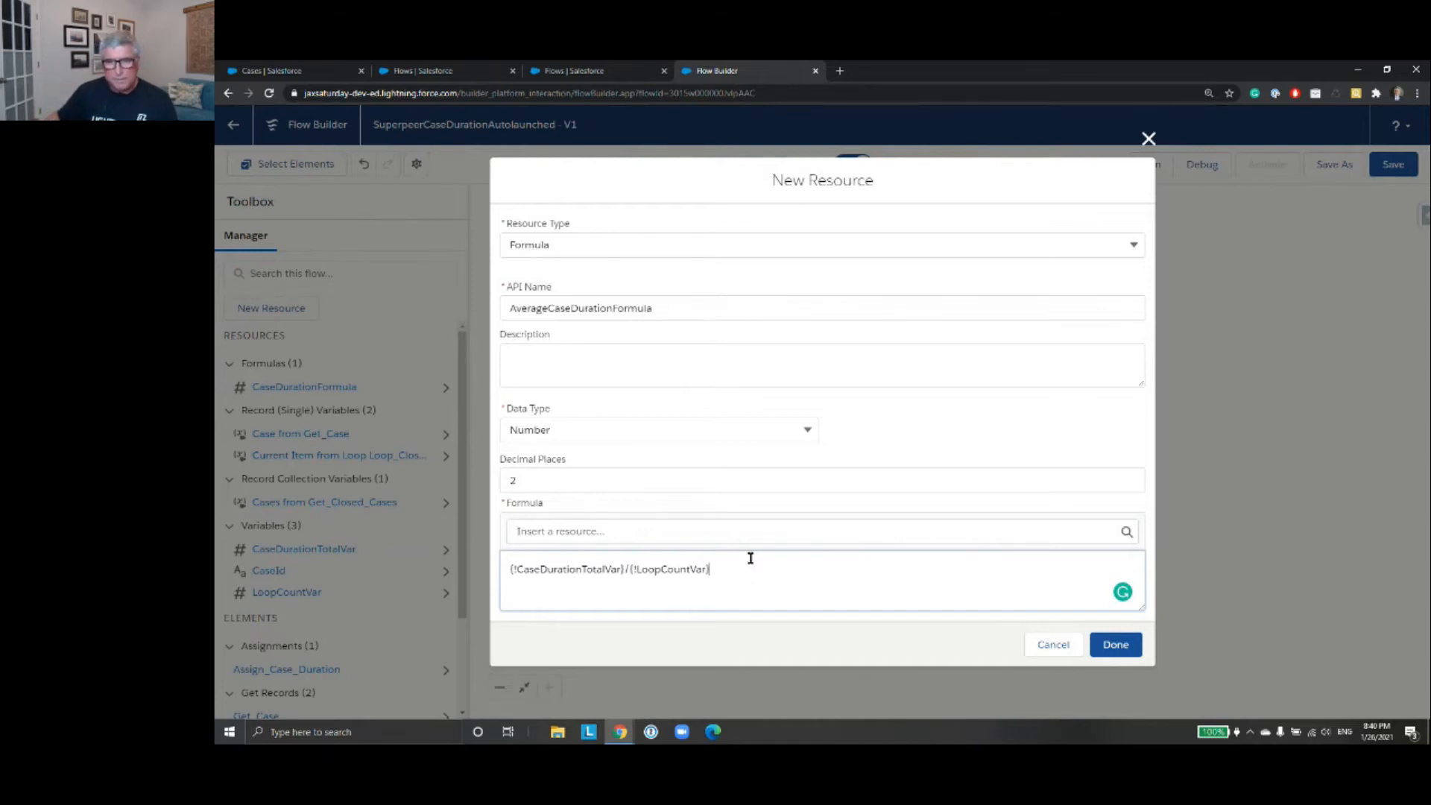
{"action": "left_click", "coordinate": [1115, 644]}
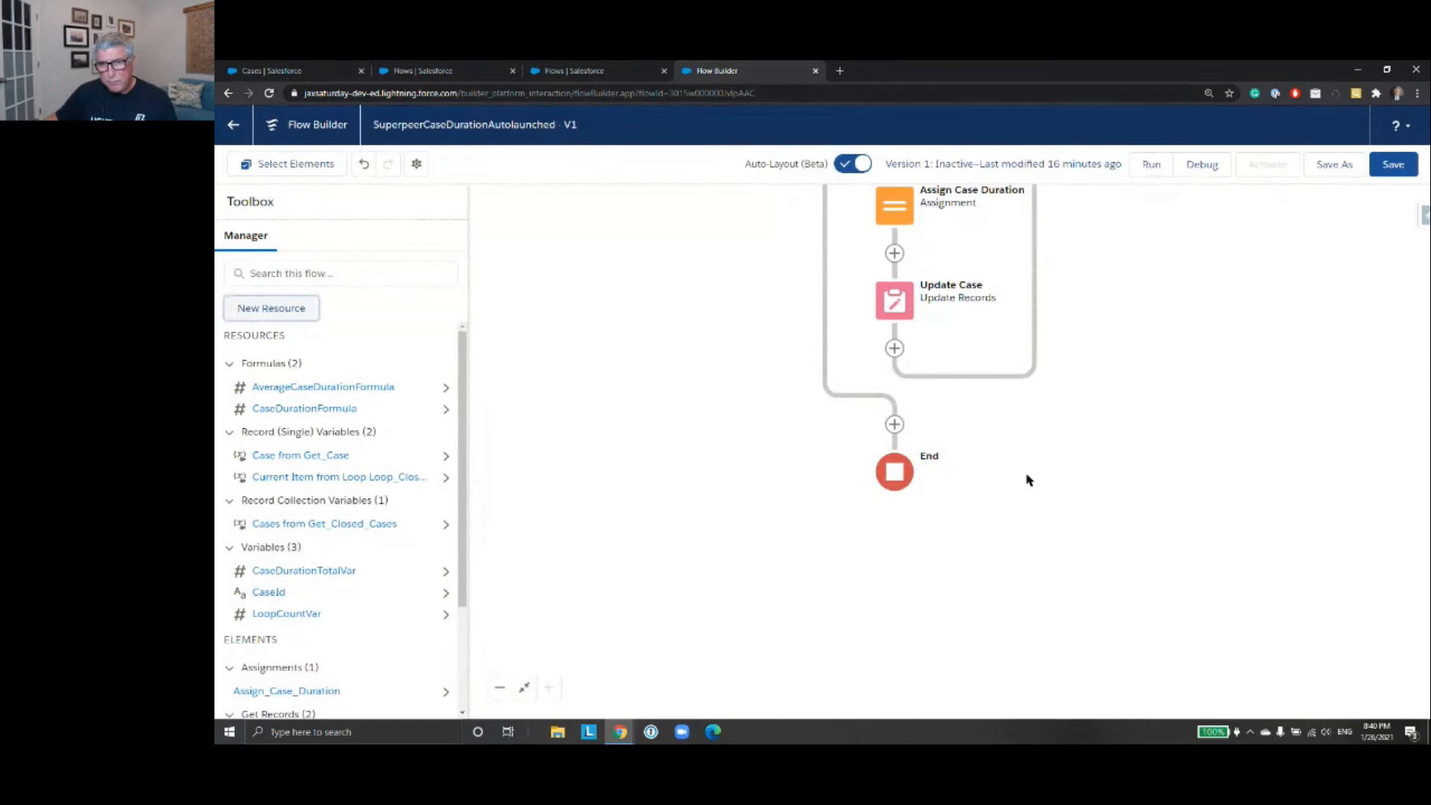
- Add an Update Records element after the loop's last item, labelled Update Account with the API name Update_Account
{"action": "left_click", "coordinate": [896, 425]}
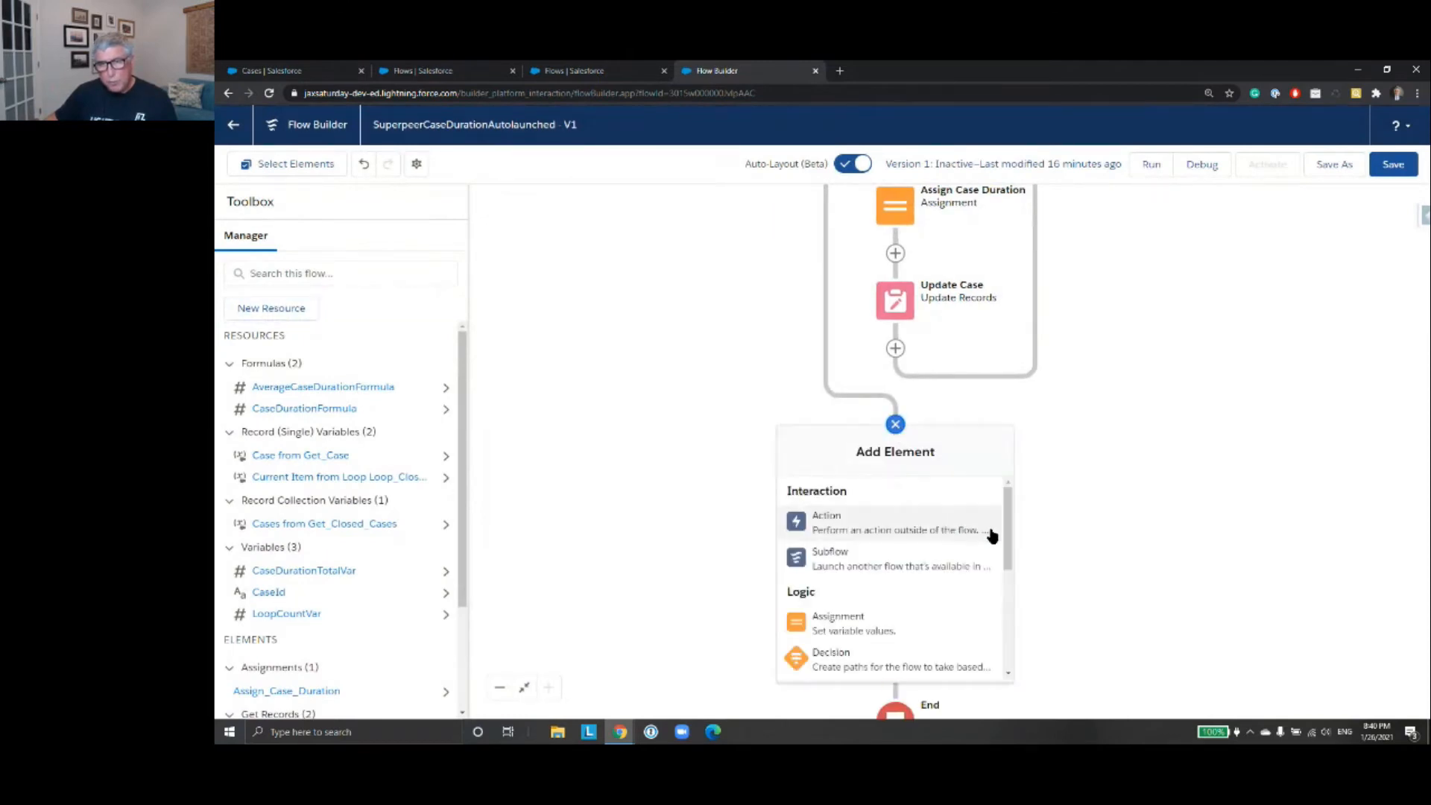
{"action": "left_click_drag", "start_coordinate": [1007, 546], "coordinate": [1009, 640]}
{"action": "left_click", "coordinate": [927, 598]}
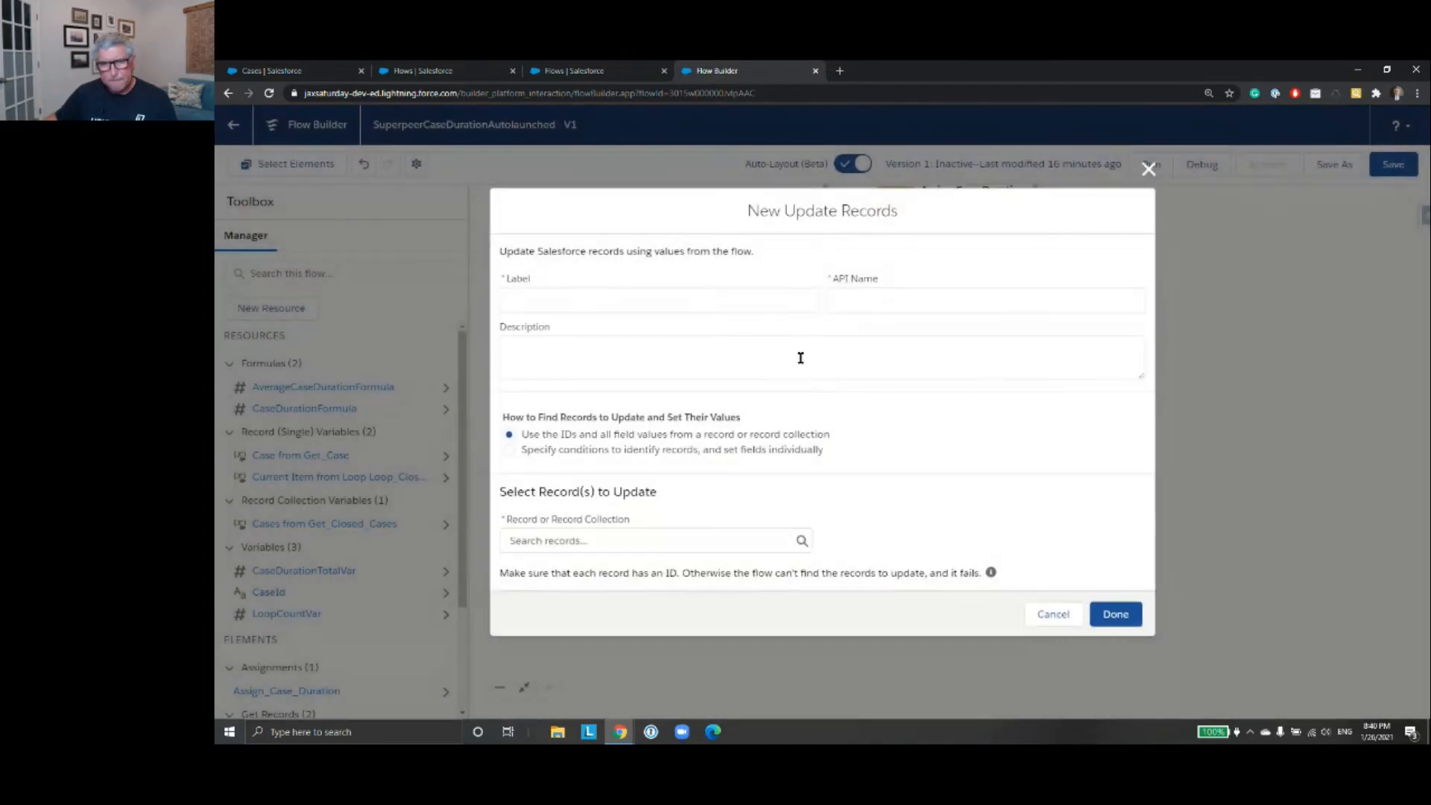
{"action": "type", "text": "Update Account"}
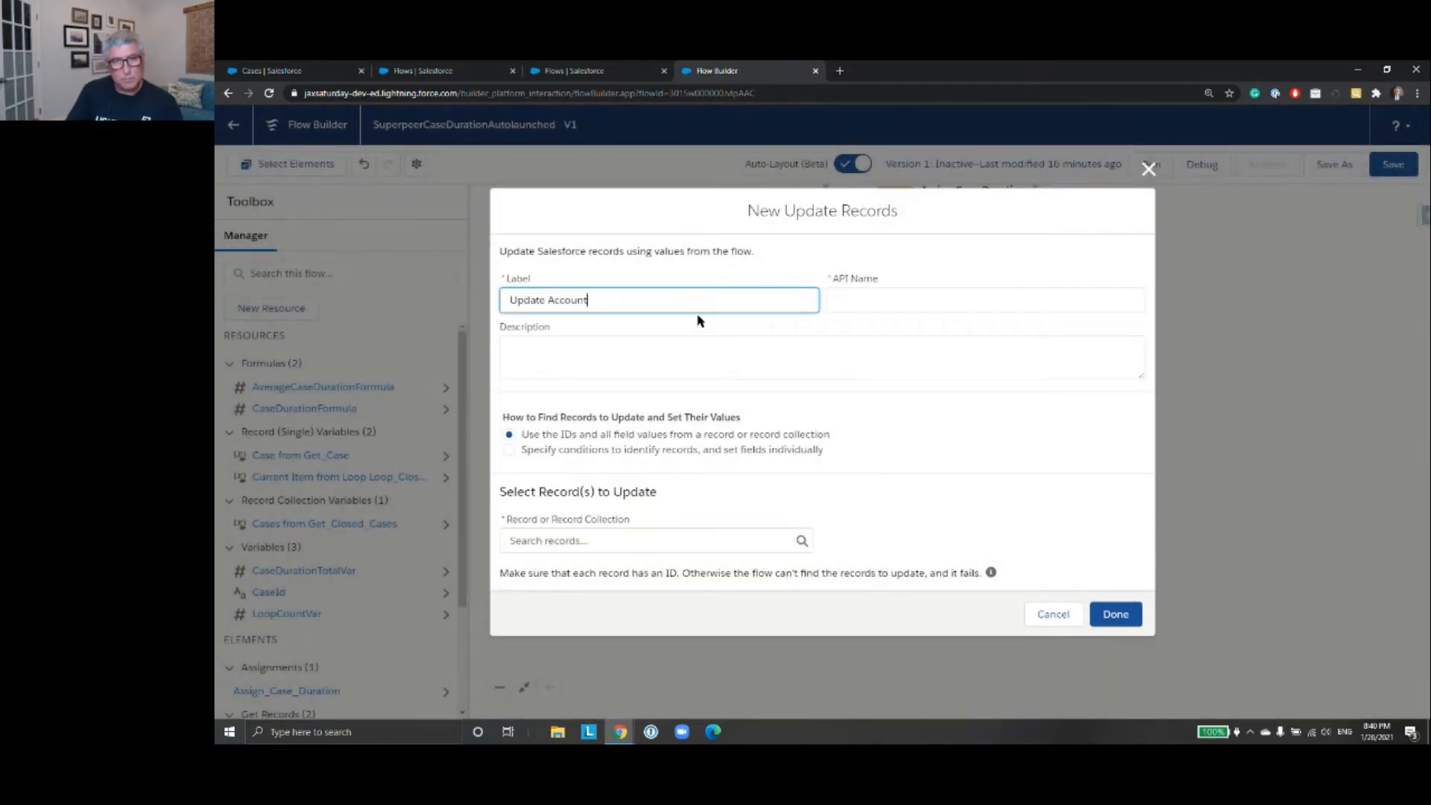
{"action": "left_click", "coordinate": [883, 299]}
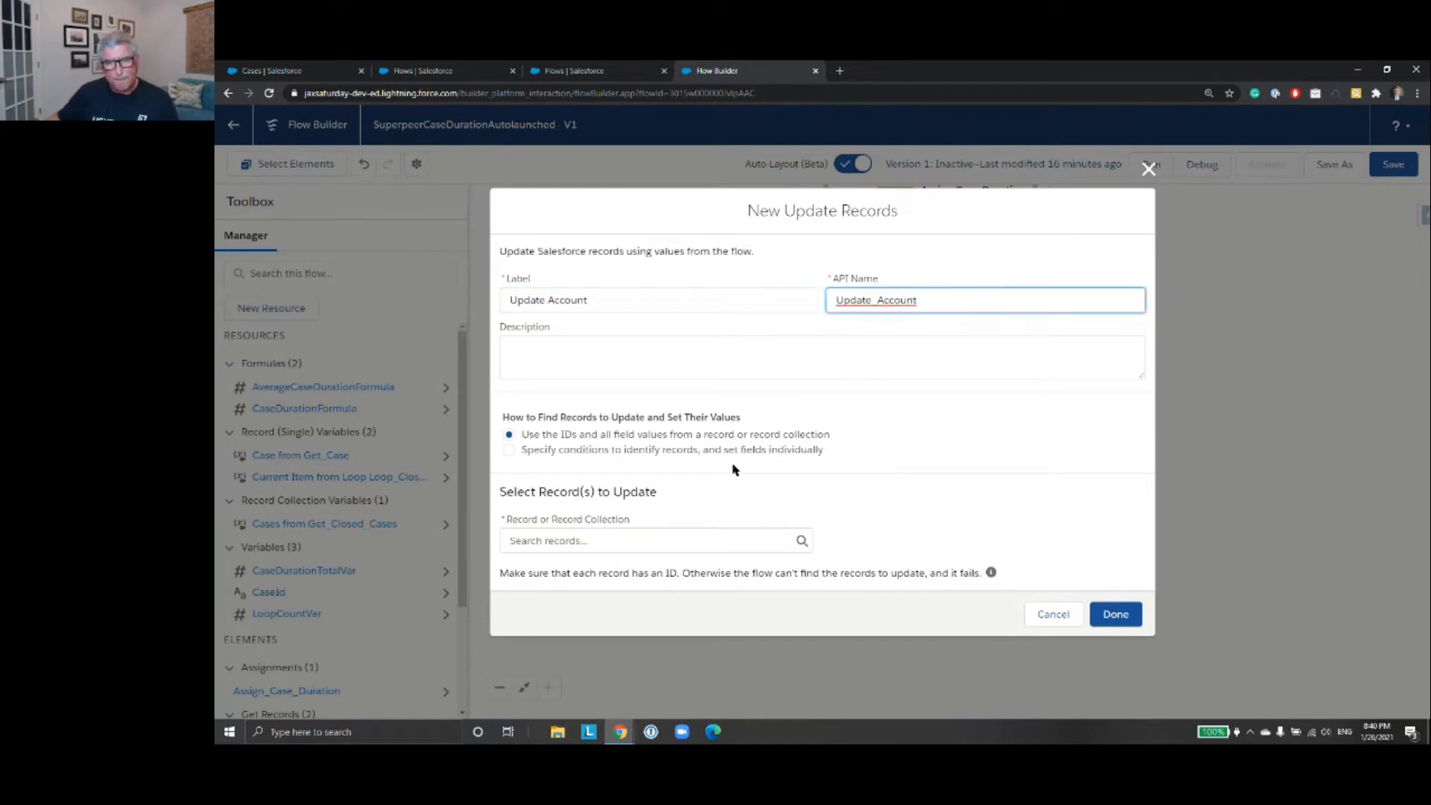
- Have the element identify records by specified conditions with individually set fields, and choose Account as the object
{"action": "left_click", "coordinate": [509, 450]}
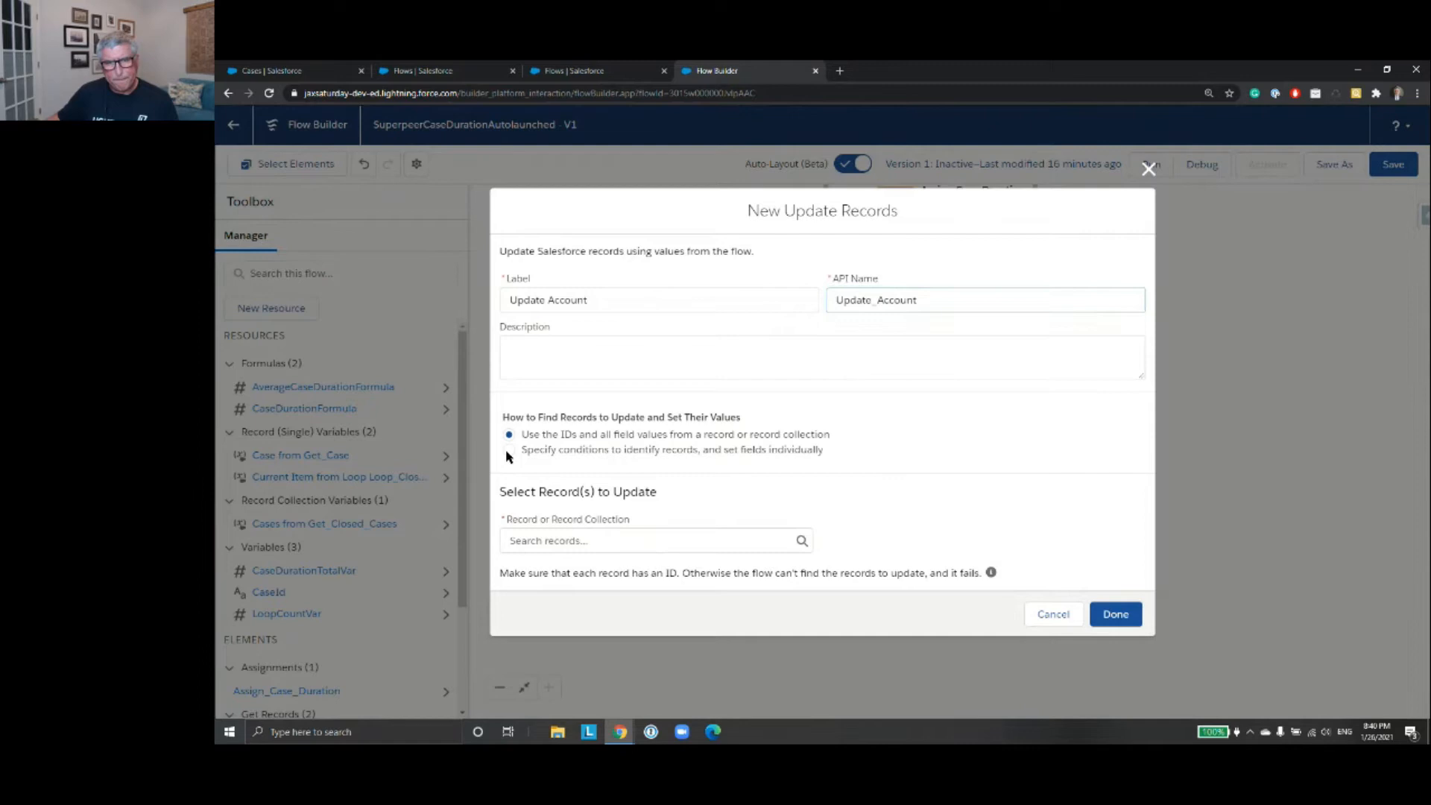
{"action": "left_click", "coordinate": [682, 558]}
{"action": "type", "text": "Ac"}
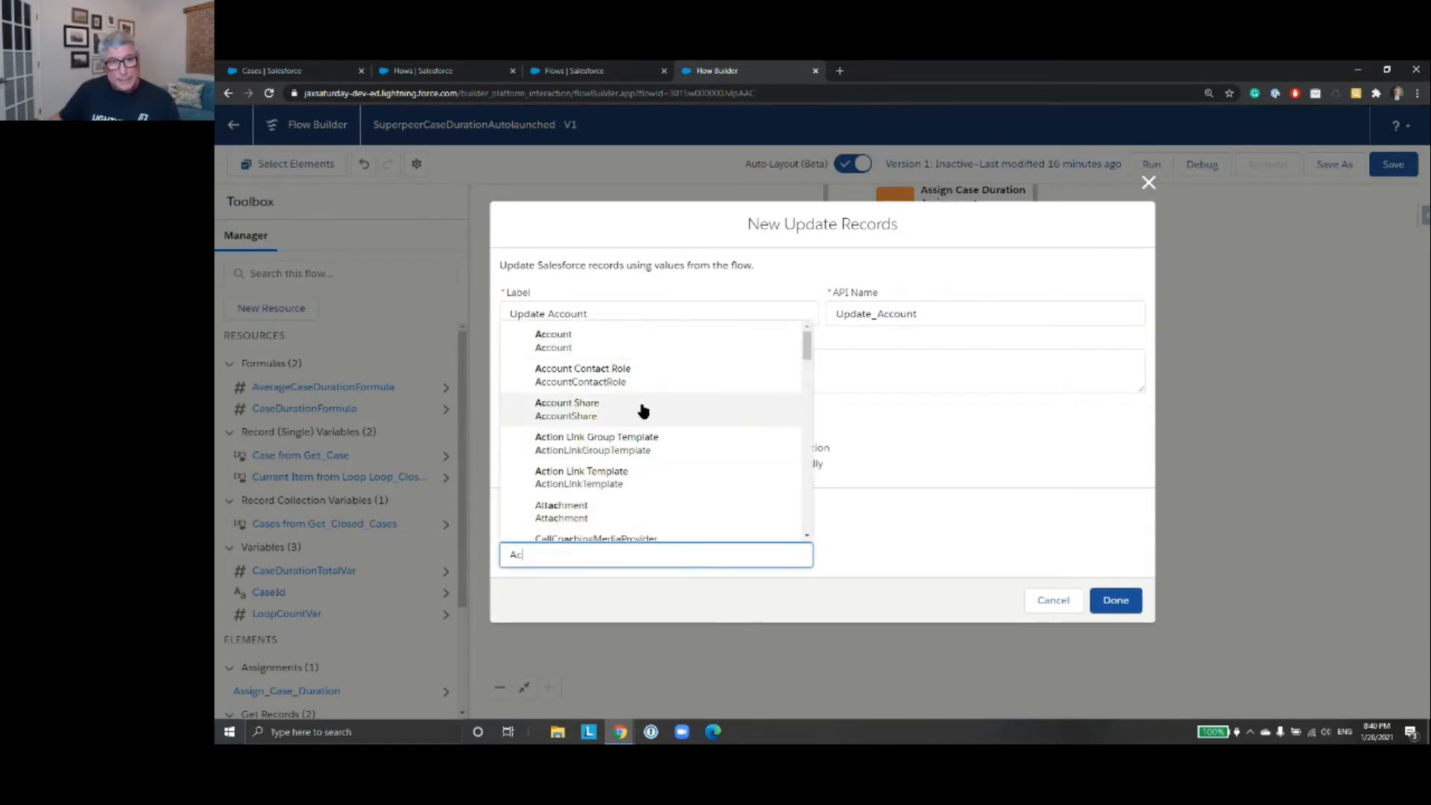
{"action": "left_click", "coordinate": [642, 343]}
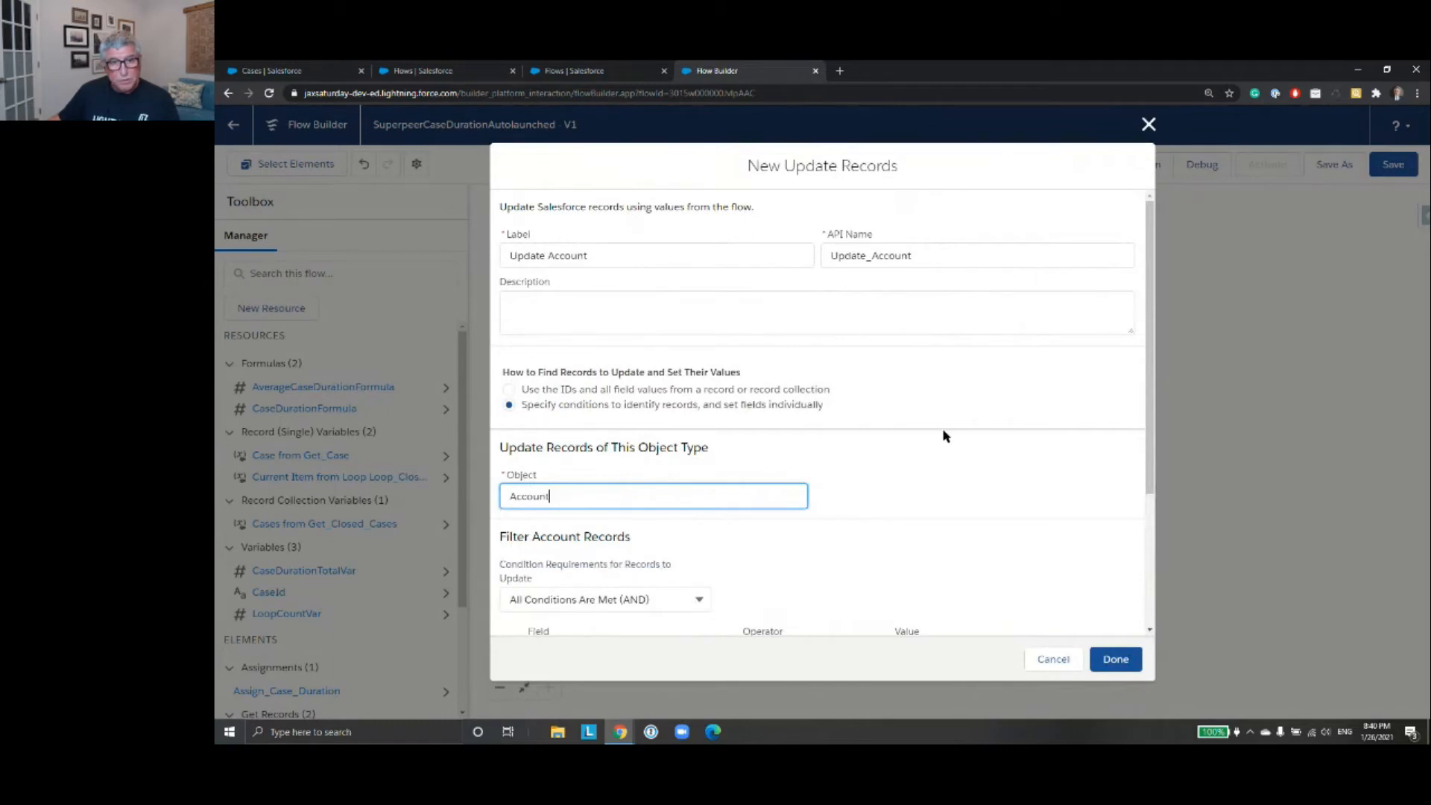
- Filter the Account records to update with the condition Id Equals the AccountId of the case from Get_Case
{"action": "scroll", "coordinate": [940, 429], "scroll_direction": "down", "scroll_amount": 3}
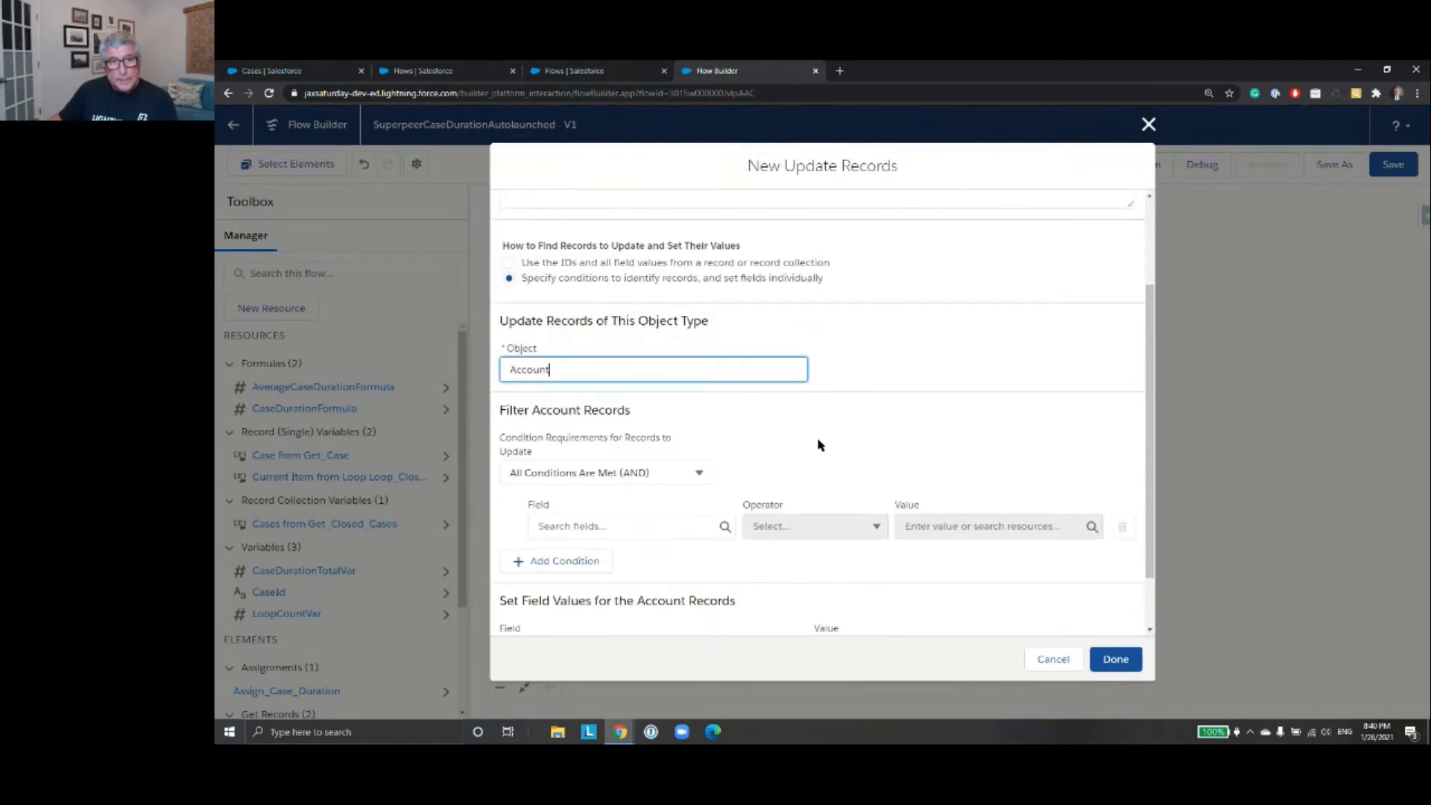
{"action": "scroll", "coordinate": [819, 444], "scroll_direction": "down", "scroll_amount": 2}
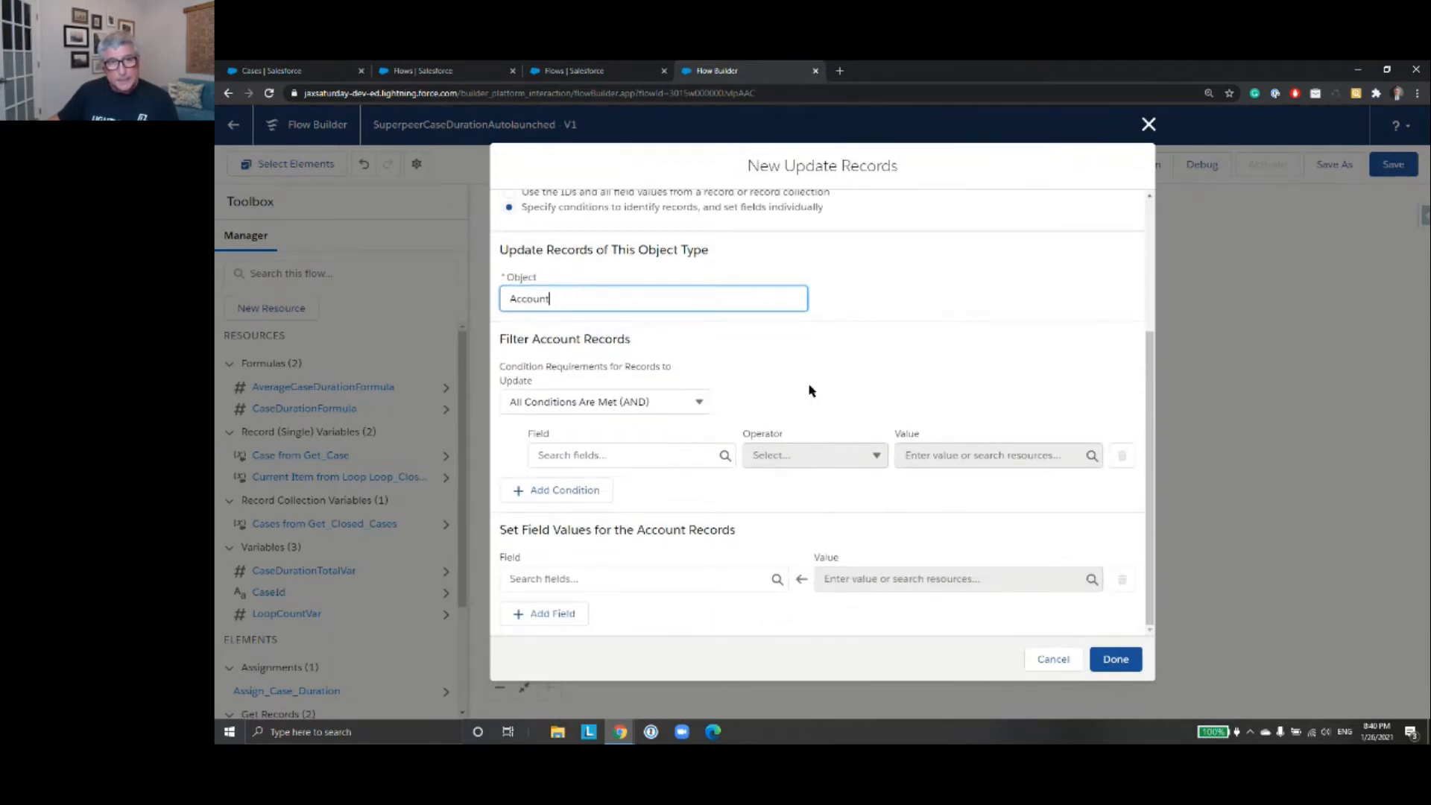
{"action": "left_click", "coordinate": [664, 456]}
{"action": "type", "text": "Id"}
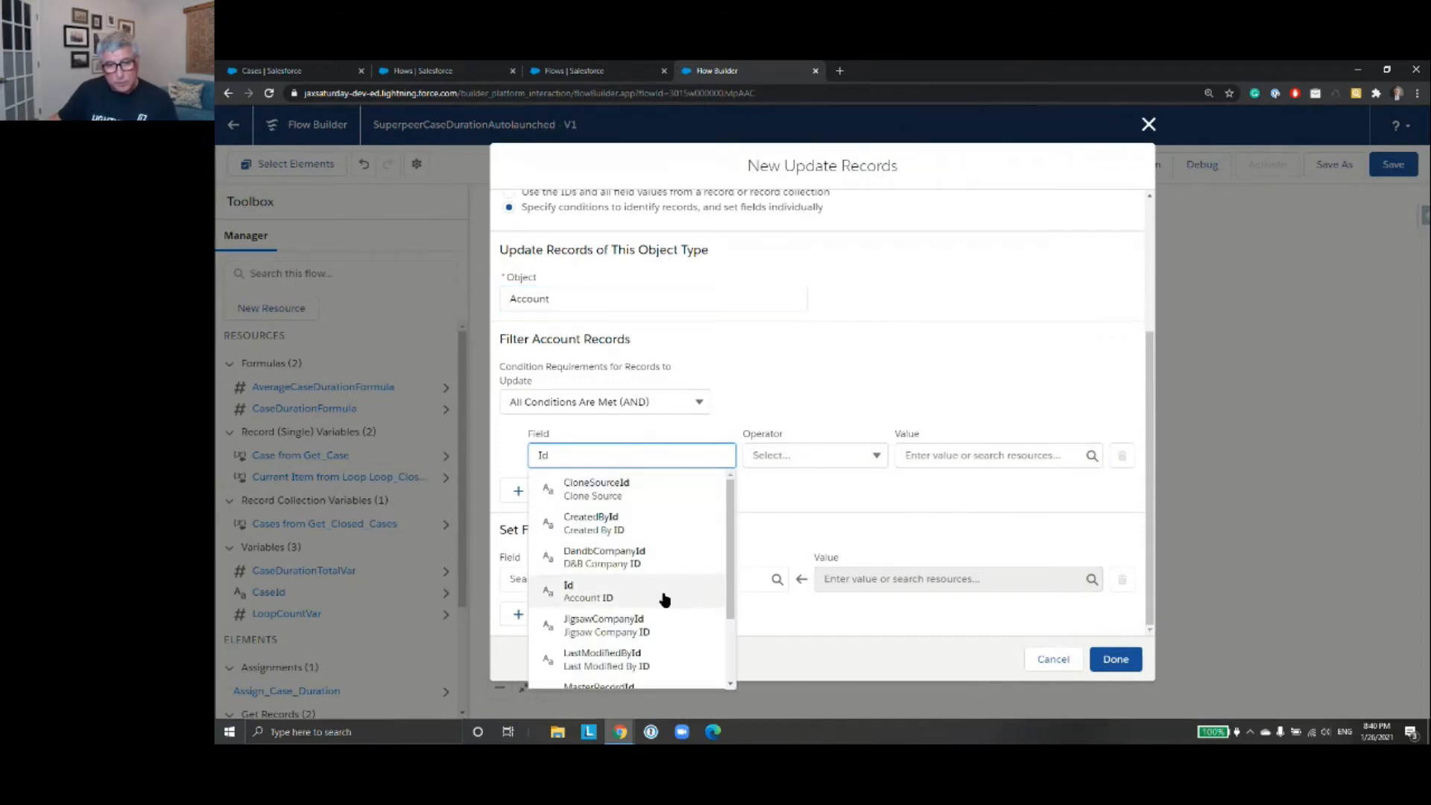
{"action": "left_click", "coordinate": [664, 594]}
{"action": "left_click", "coordinate": [957, 456]}
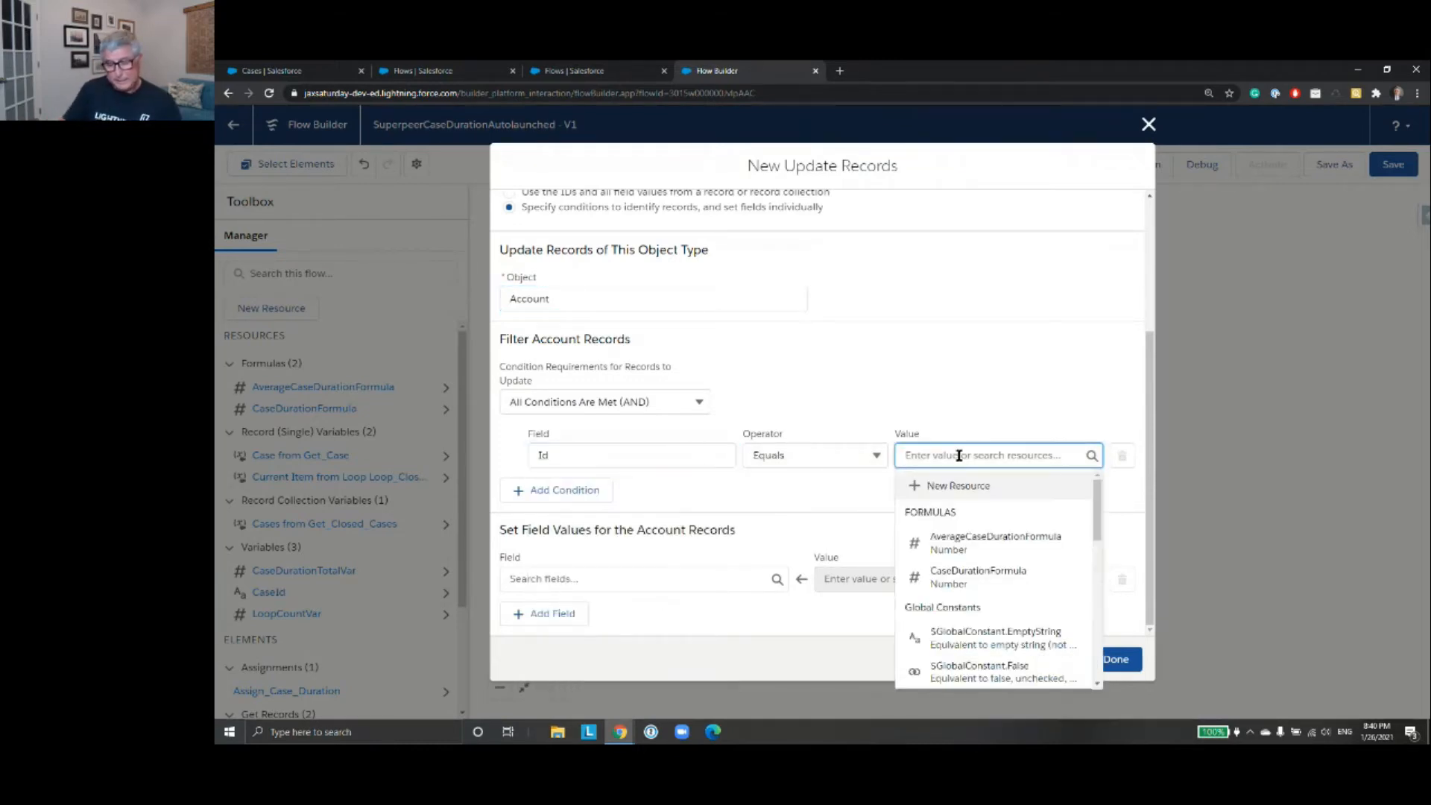
{"action": "type", "text": "Get"}
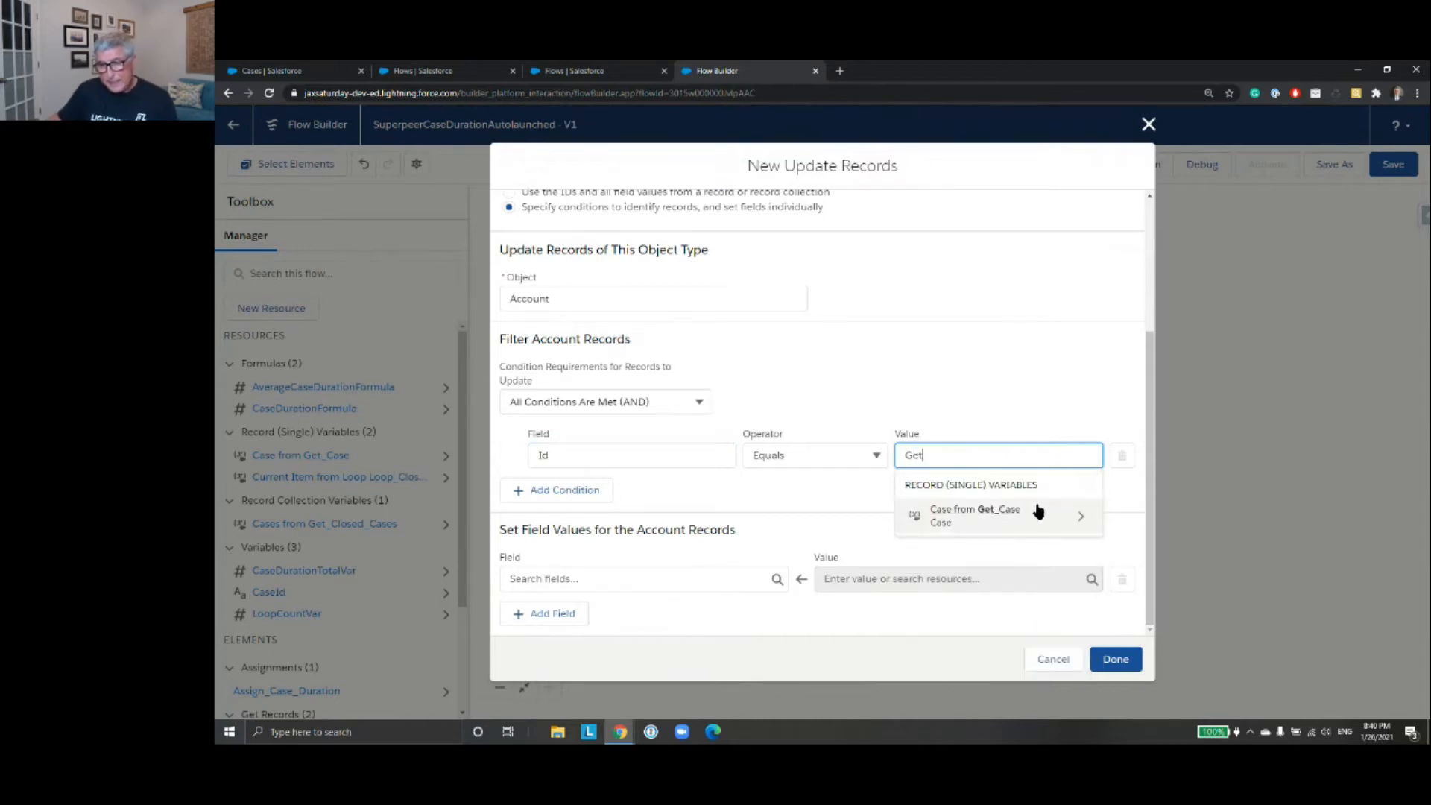
{"action": "left_click", "coordinate": [1073, 521]}
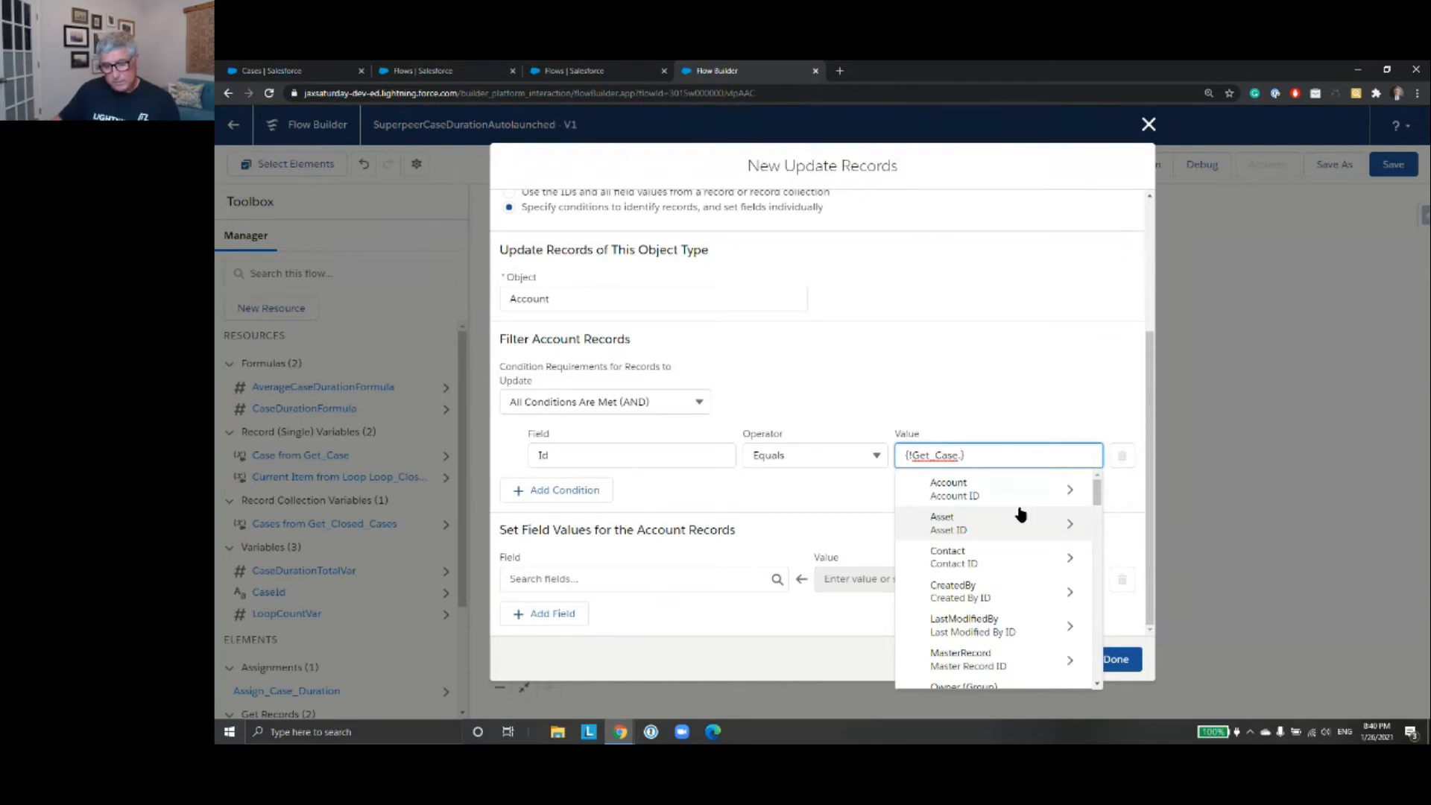
{"action": "type", "text": "Acc"}
{"action": "left_click", "coordinate": [1000, 529]}
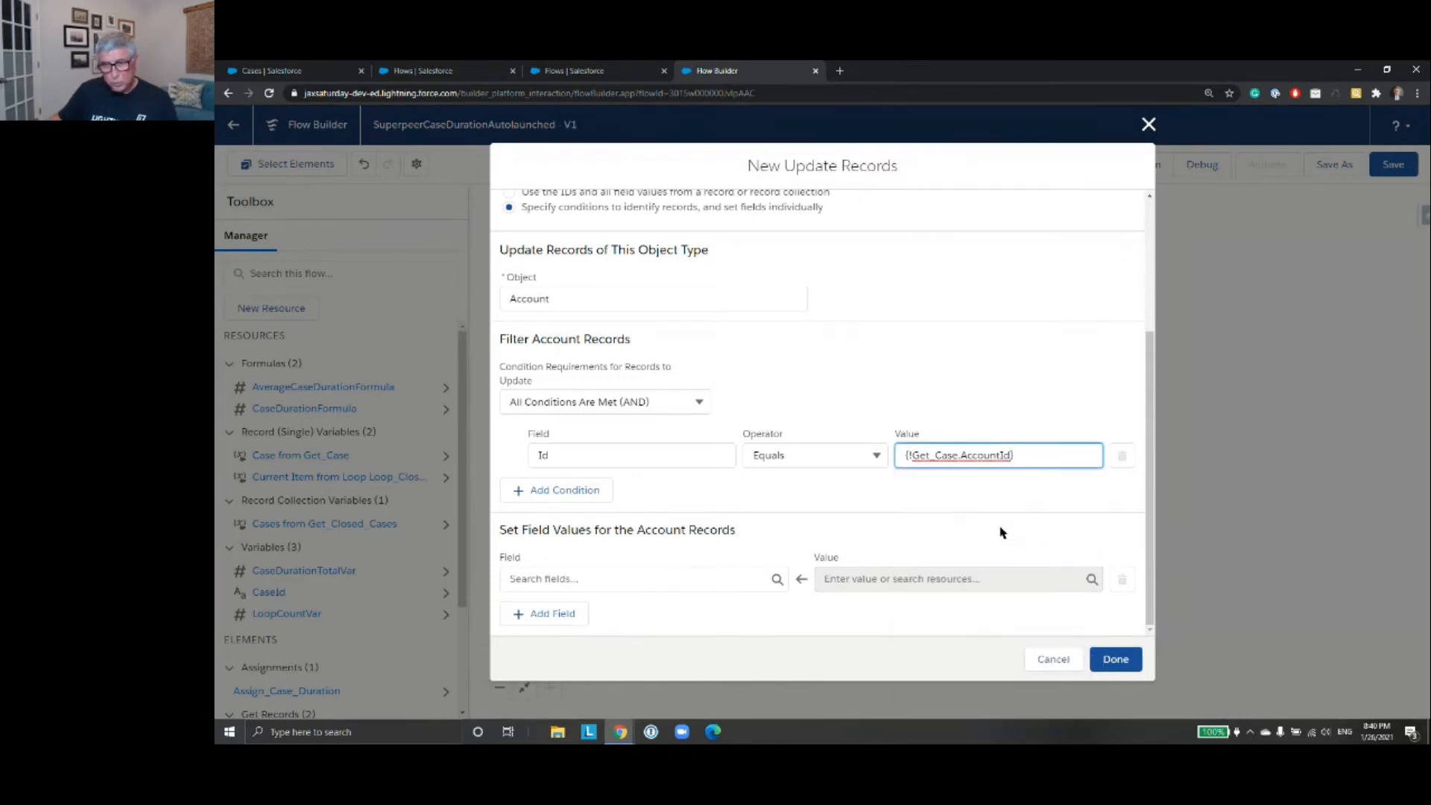
- Set the account field Case_Duration__c to AverageCaseDurationFormula in the Update Account element, finish it and save the flow
{"action": "left_click", "coordinate": [670, 574]}
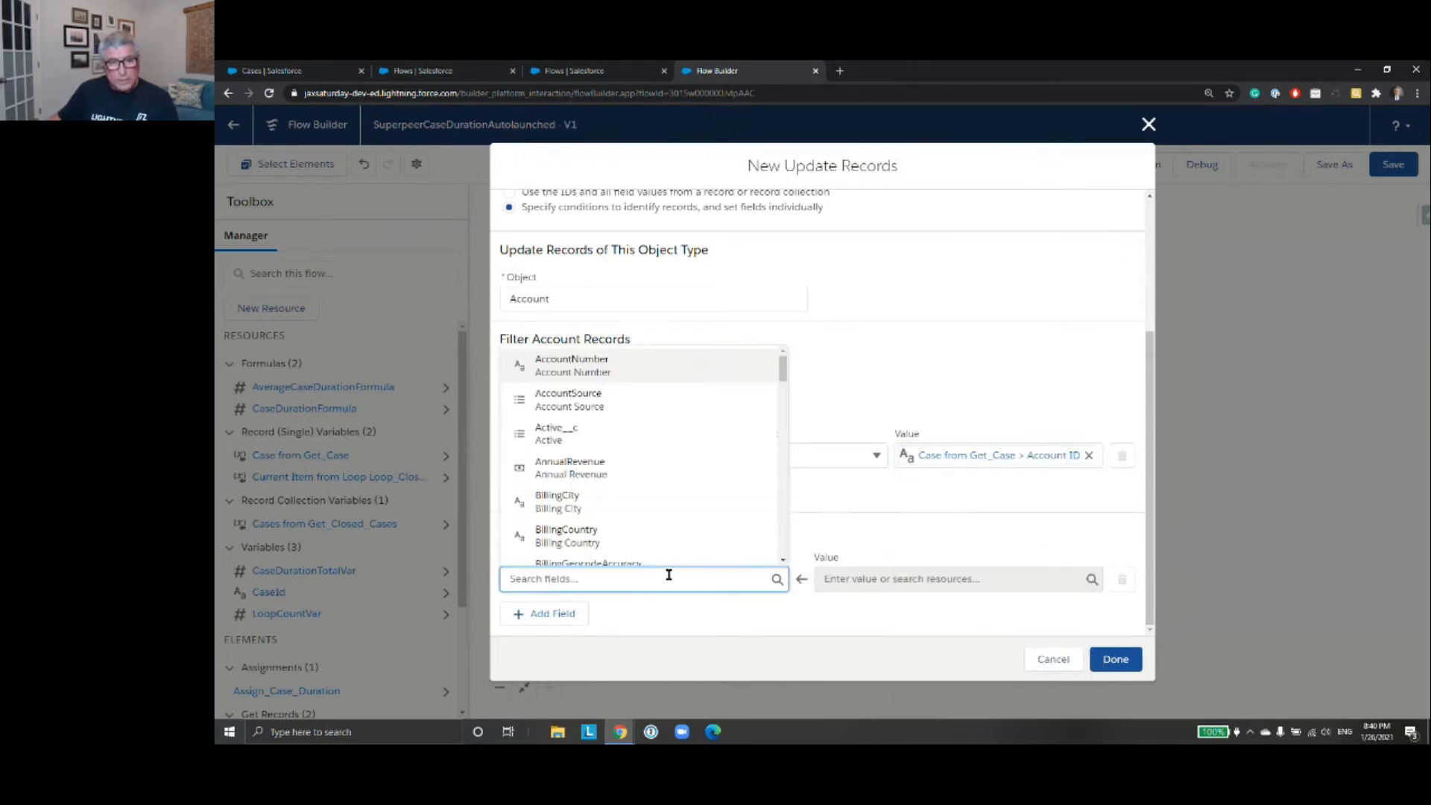
{"action": "type", "text": "ave"}
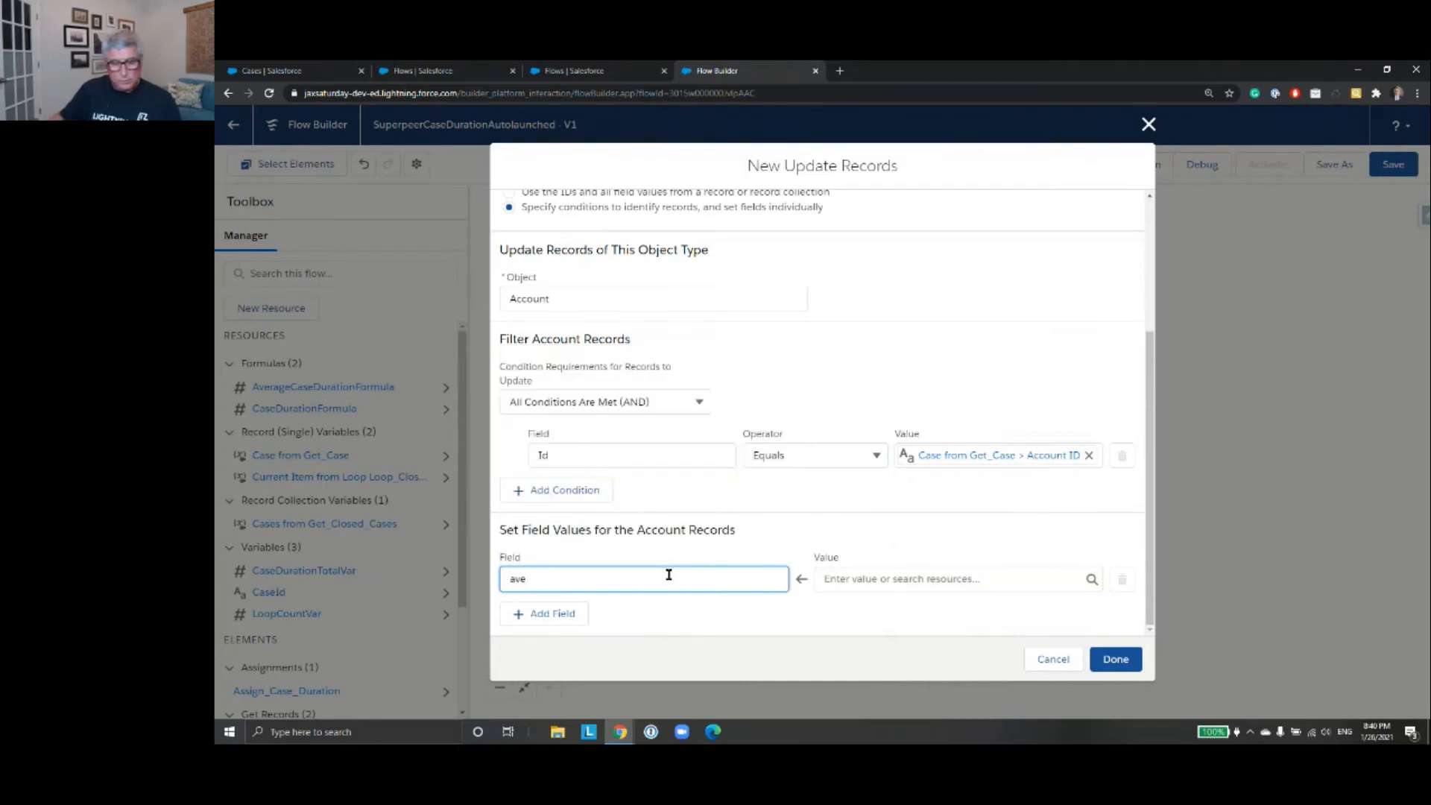
{"action": "key", "text": "BackSpace"}
{"action": "key", "text": "BackSpace"}
{"action": "type", "text": "cas"}
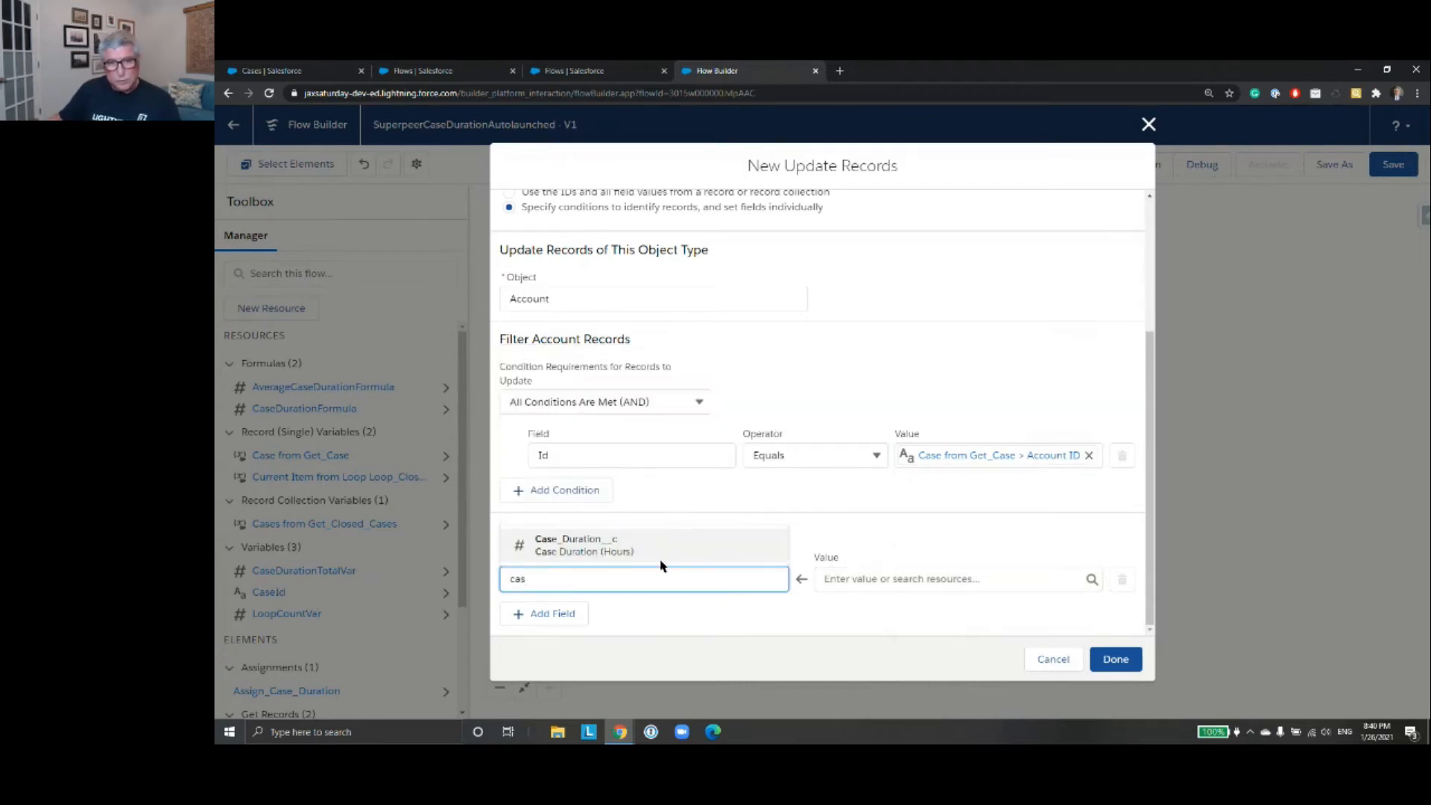
{"action": "left_click", "coordinate": [661, 555]}
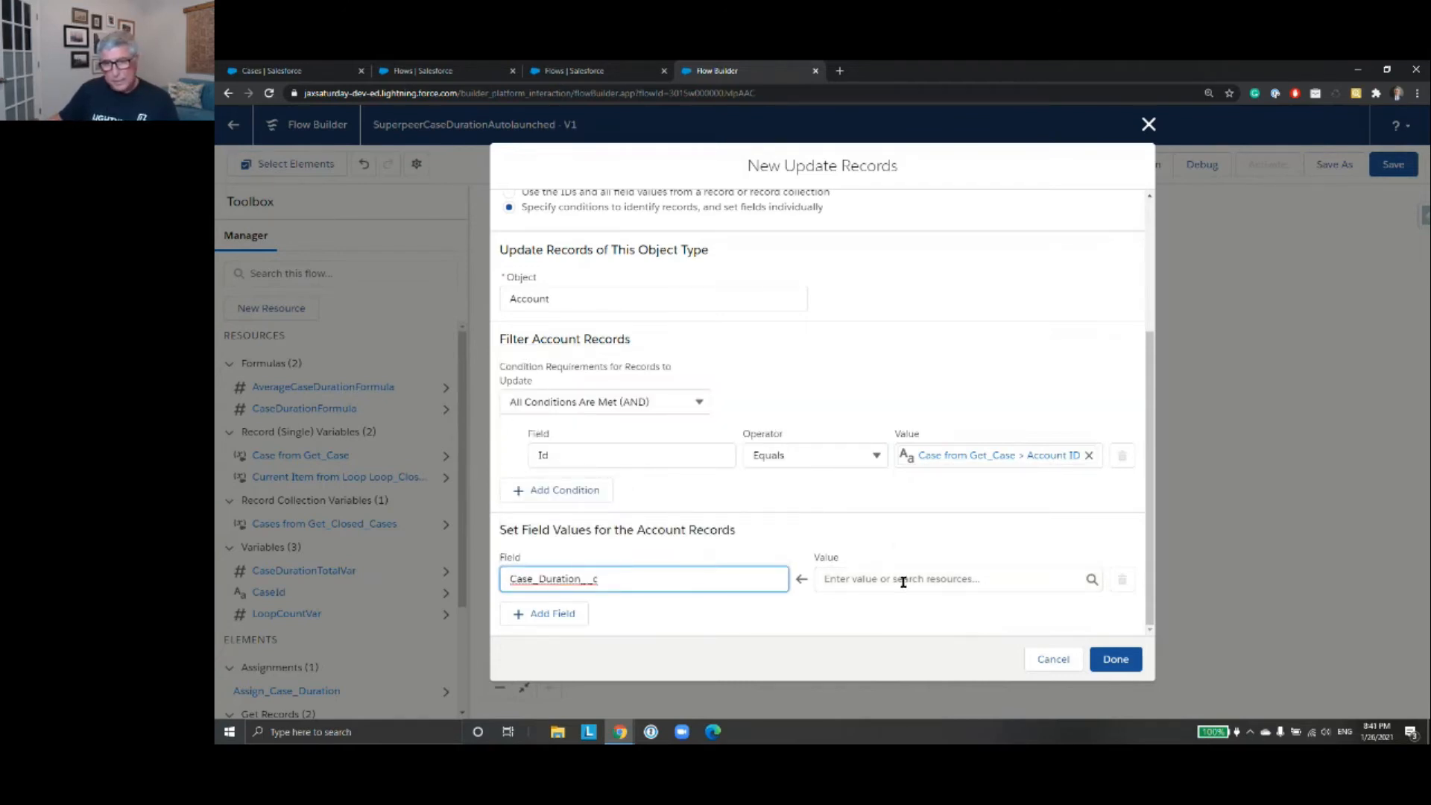
{"action": "left_click", "coordinate": [902, 581]}
{"action": "type", "text": "ave"}
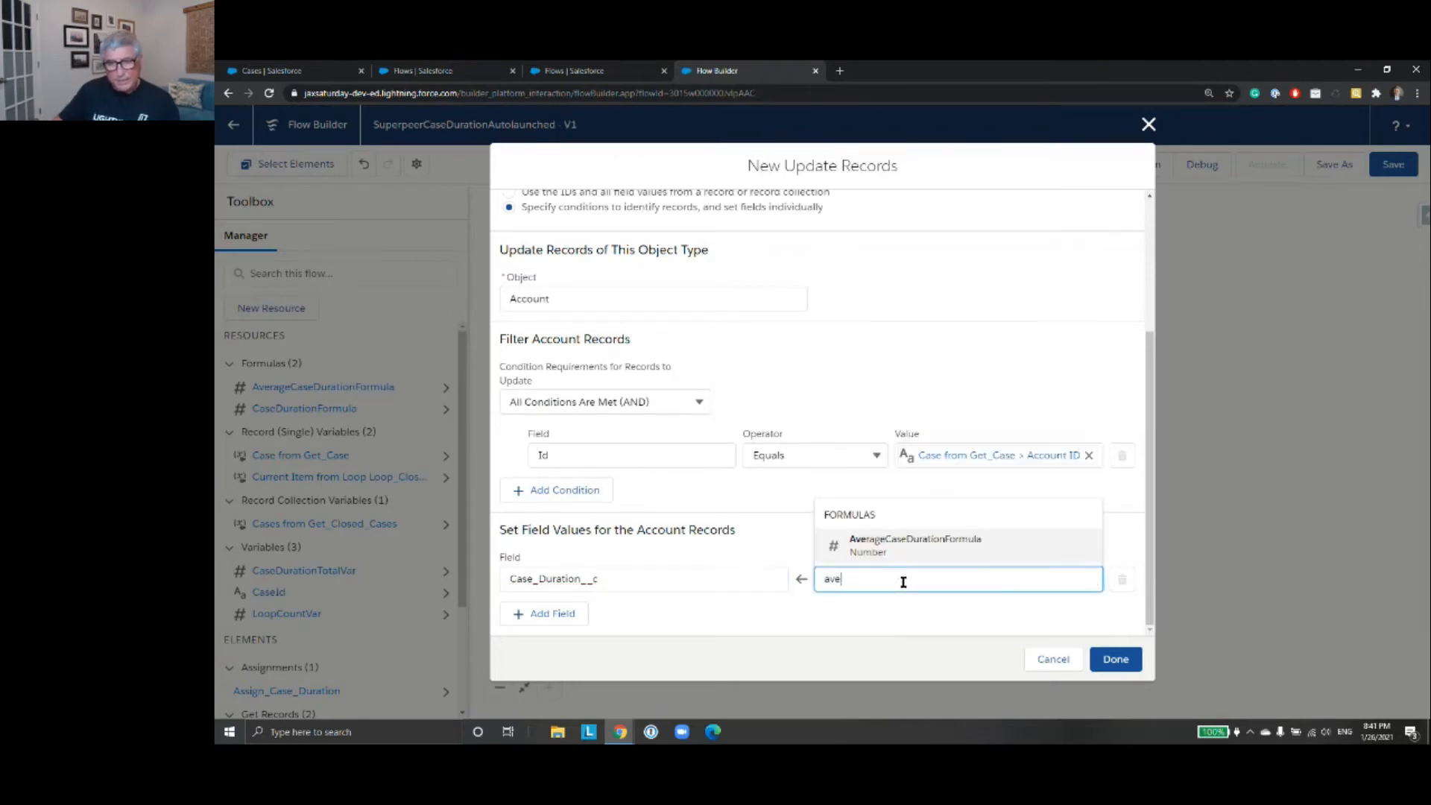
{"action": "type", "text": "r"}
{"action": "left_click", "coordinate": [924, 545]}
{"action": "left_click", "coordinate": [1115, 659]}
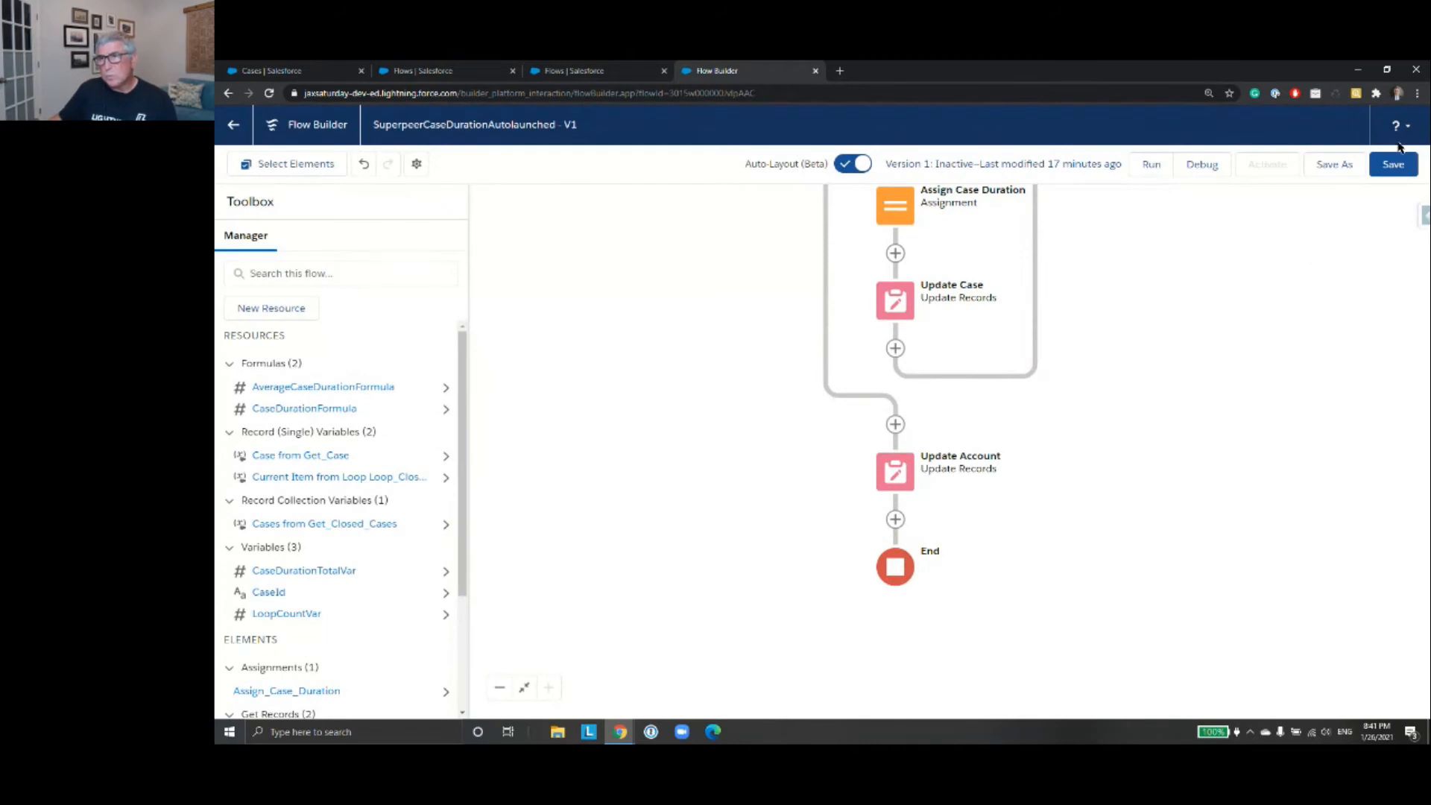
{"action": "left_click", "coordinate": [1393, 165]}
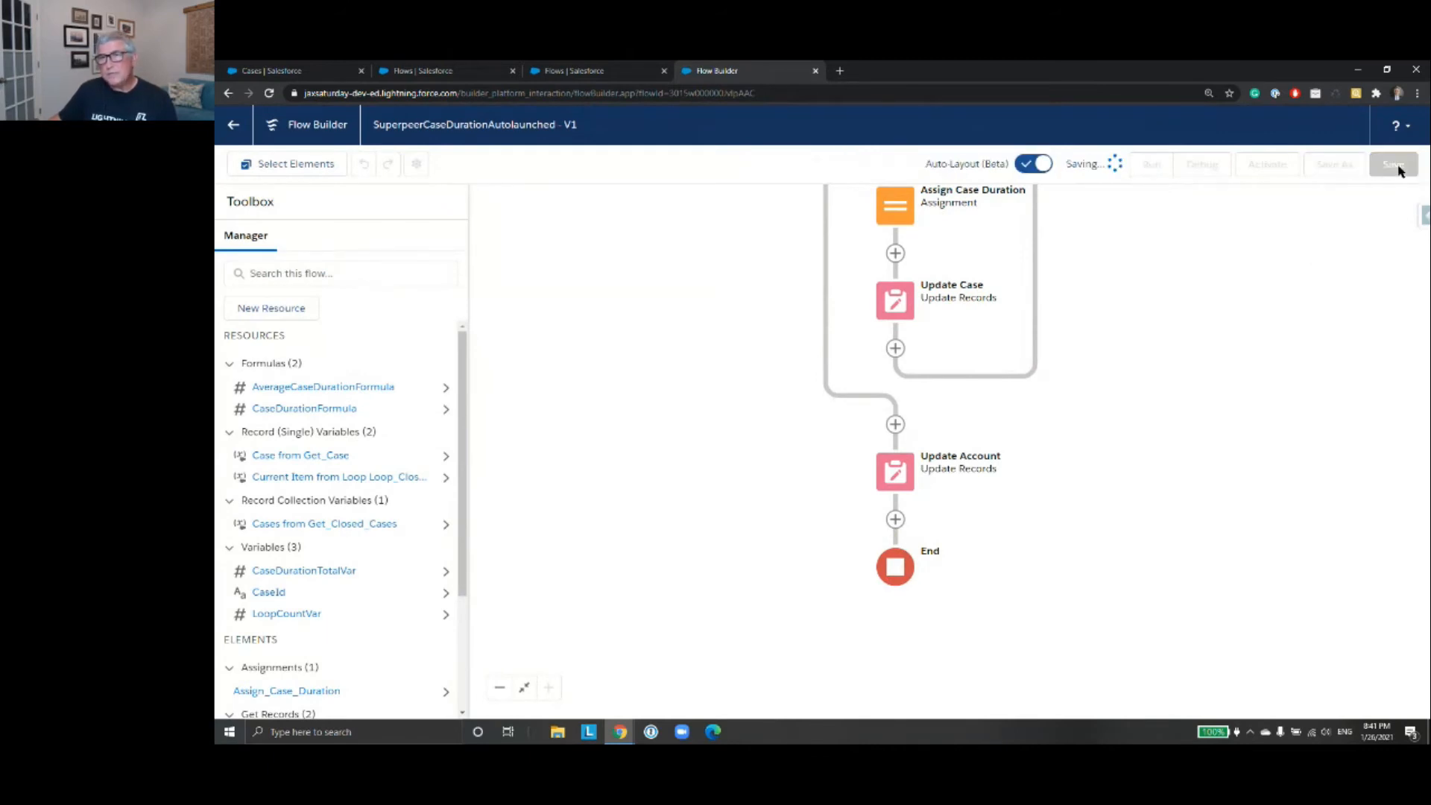
{"action": "scroll", "coordinate": [1111, 378], "scroll_direction": "up", "scroll_amount": 5}
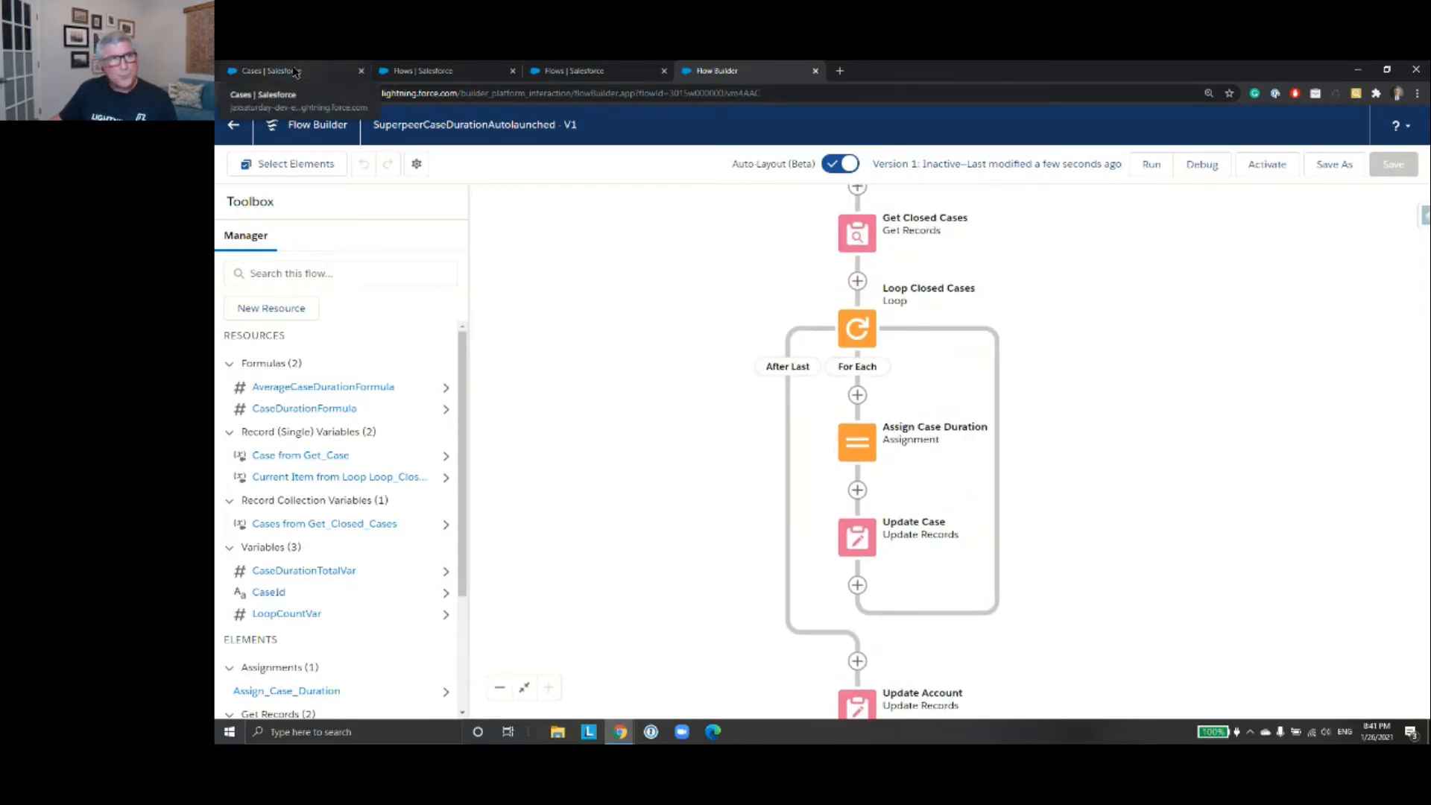
- Check the case duration of the closed case Catnip no good in Cat Industries' case list, and return to the list
{"action": "left_click", "coordinate": [296, 72]}
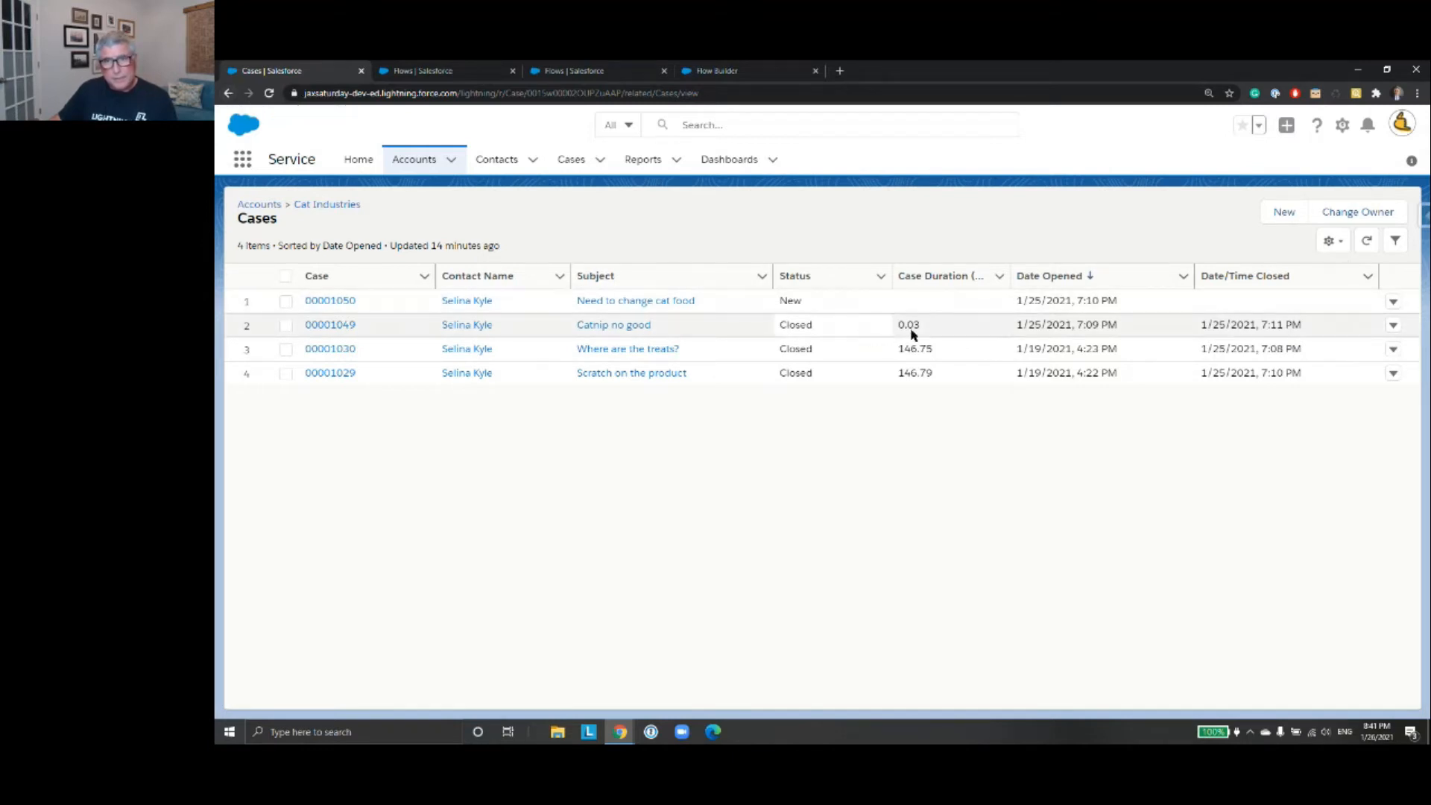
{"action": "left_click", "coordinate": [343, 328]}
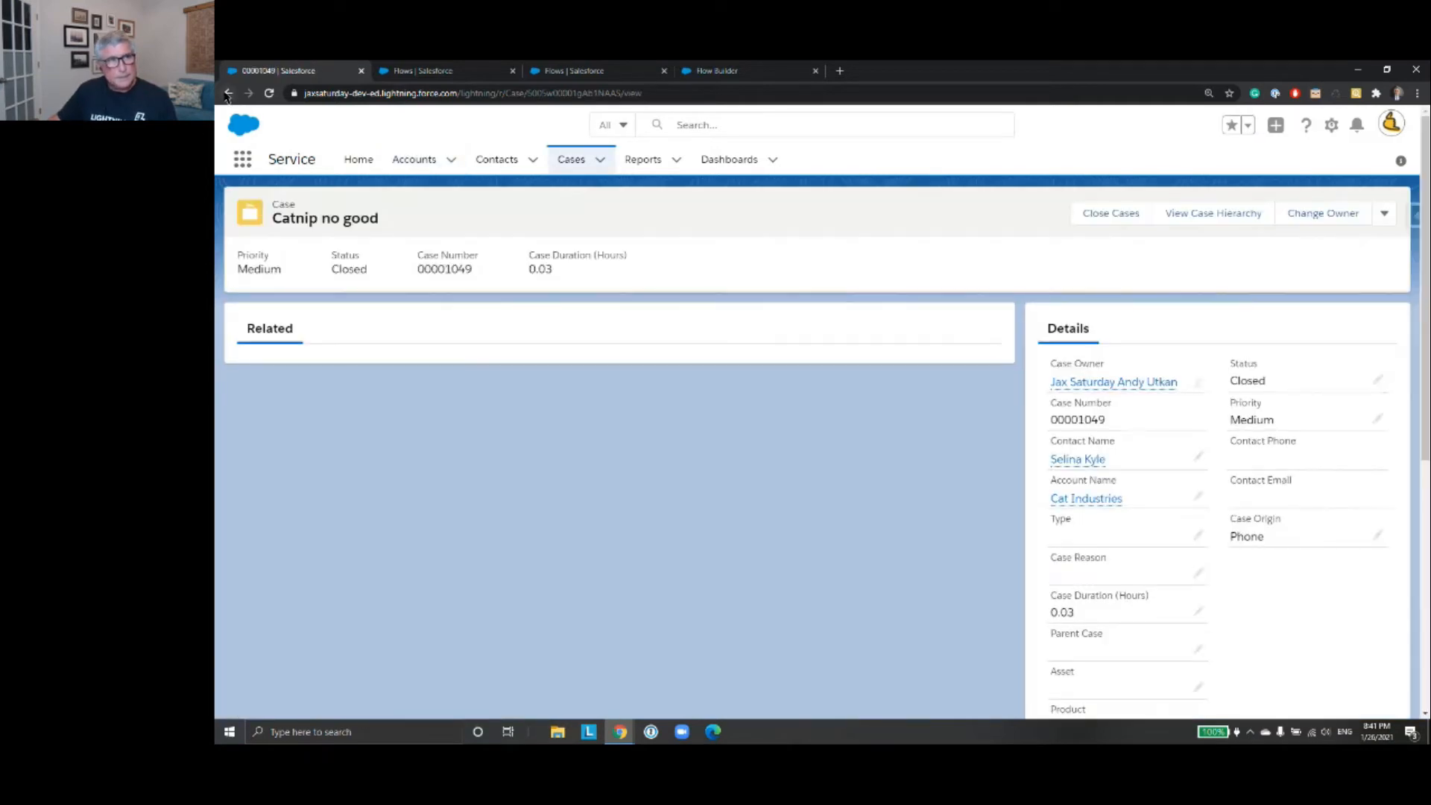
{"action": "left_click", "coordinate": [228, 93]}
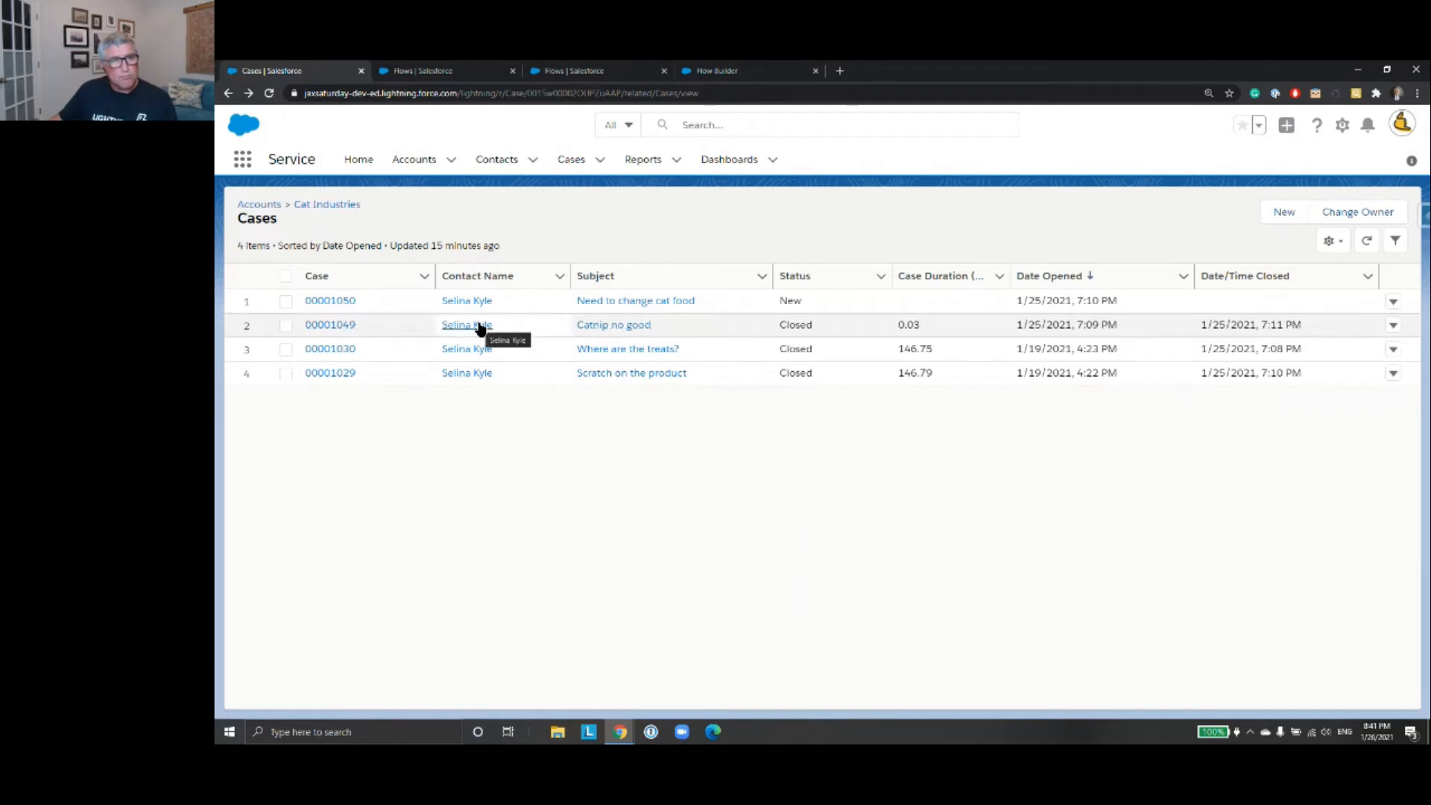
- Open the Cat Industries account and examine its details for the Case Duration (Hours) and last modified fields
{"action": "left_click", "coordinate": [313, 208]}
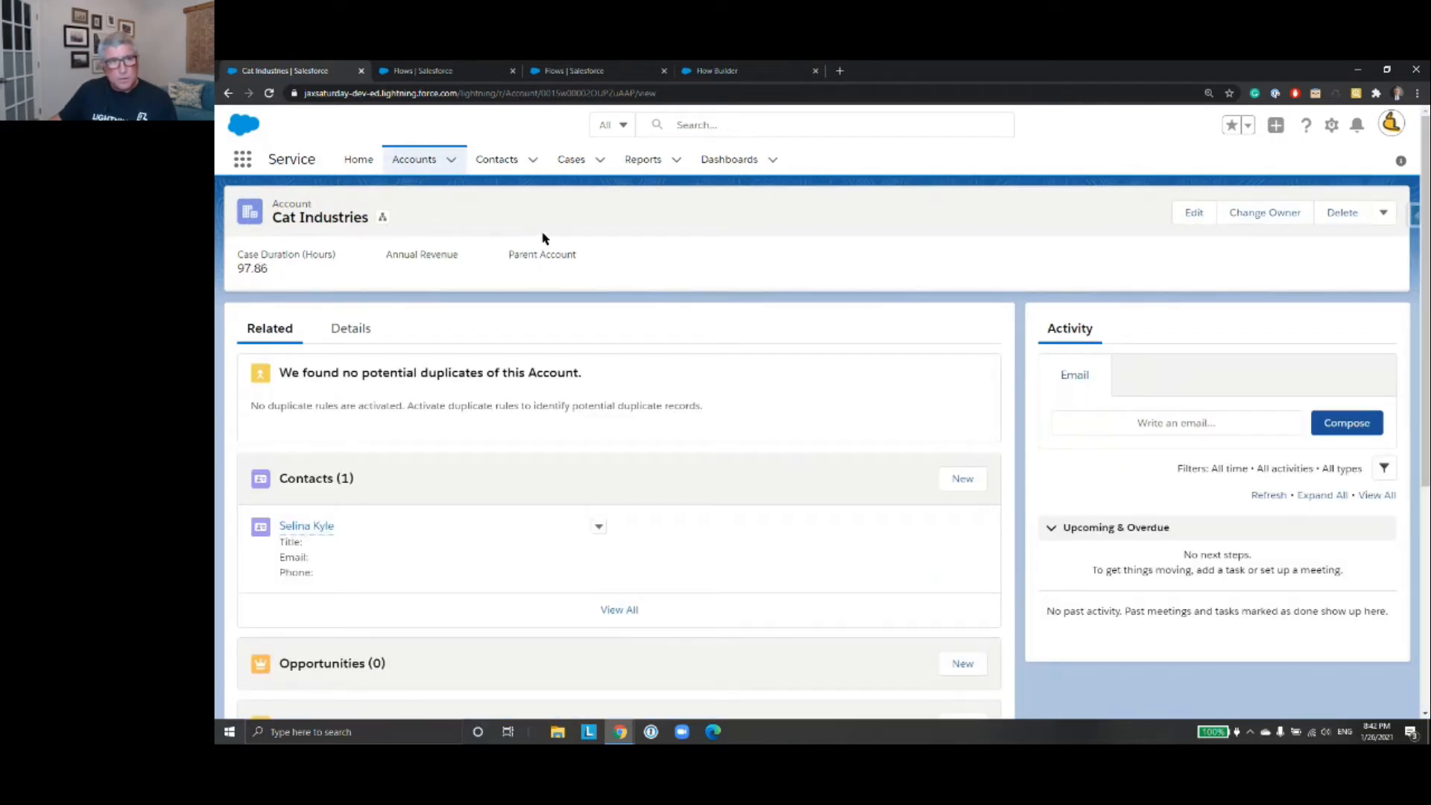
{"action": "scroll", "coordinate": [543, 239], "scroll_direction": "down", "scroll_amount": 6}
{"action": "scroll", "coordinate": [543, 238], "scroll_direction": "up", "scroll_amount": 6}
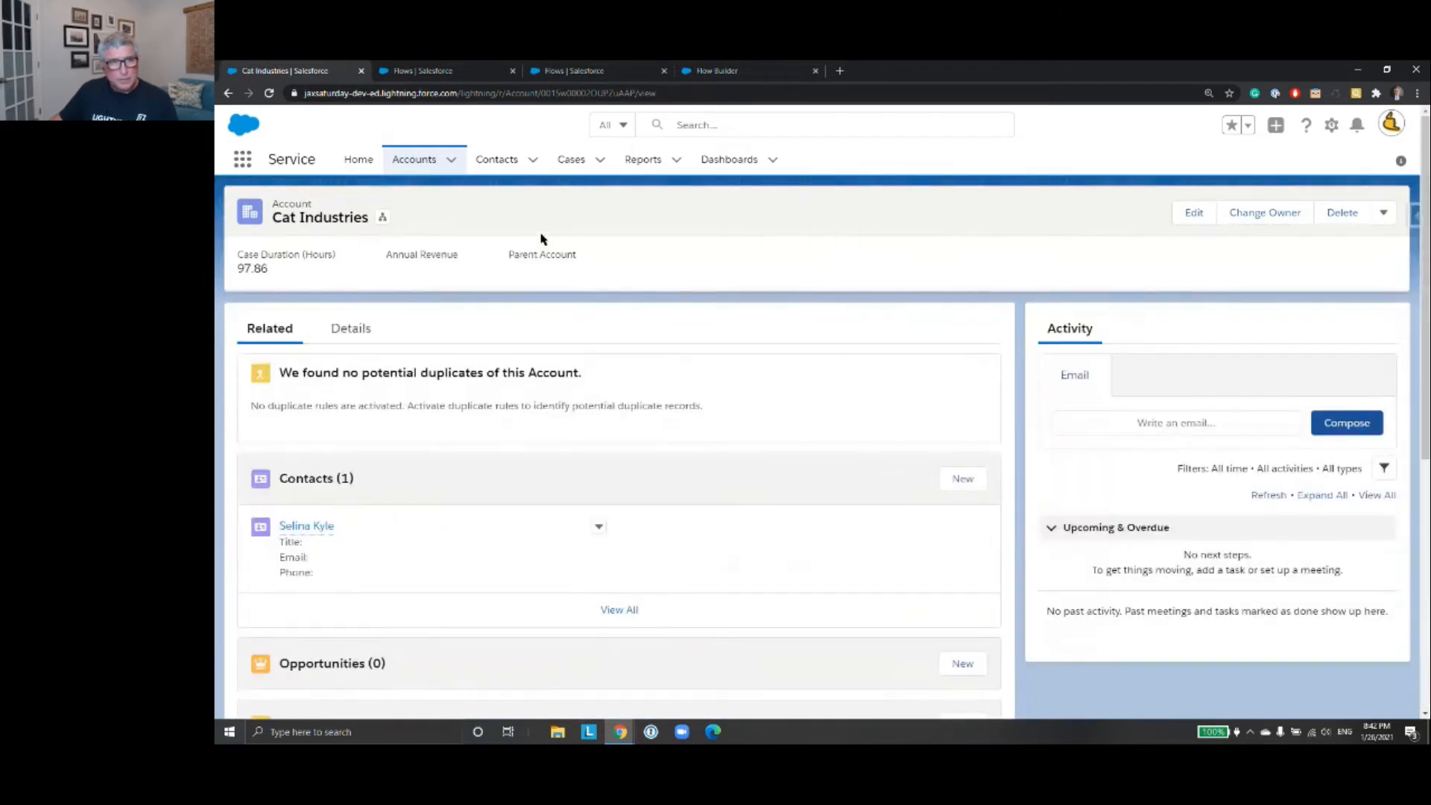
{"action": "left_click", "coordinate": [364, 329]}
{"action": "scroll", "coordinate": [754, 309], "scroll_direction": "down", "scroll_amount": 5}
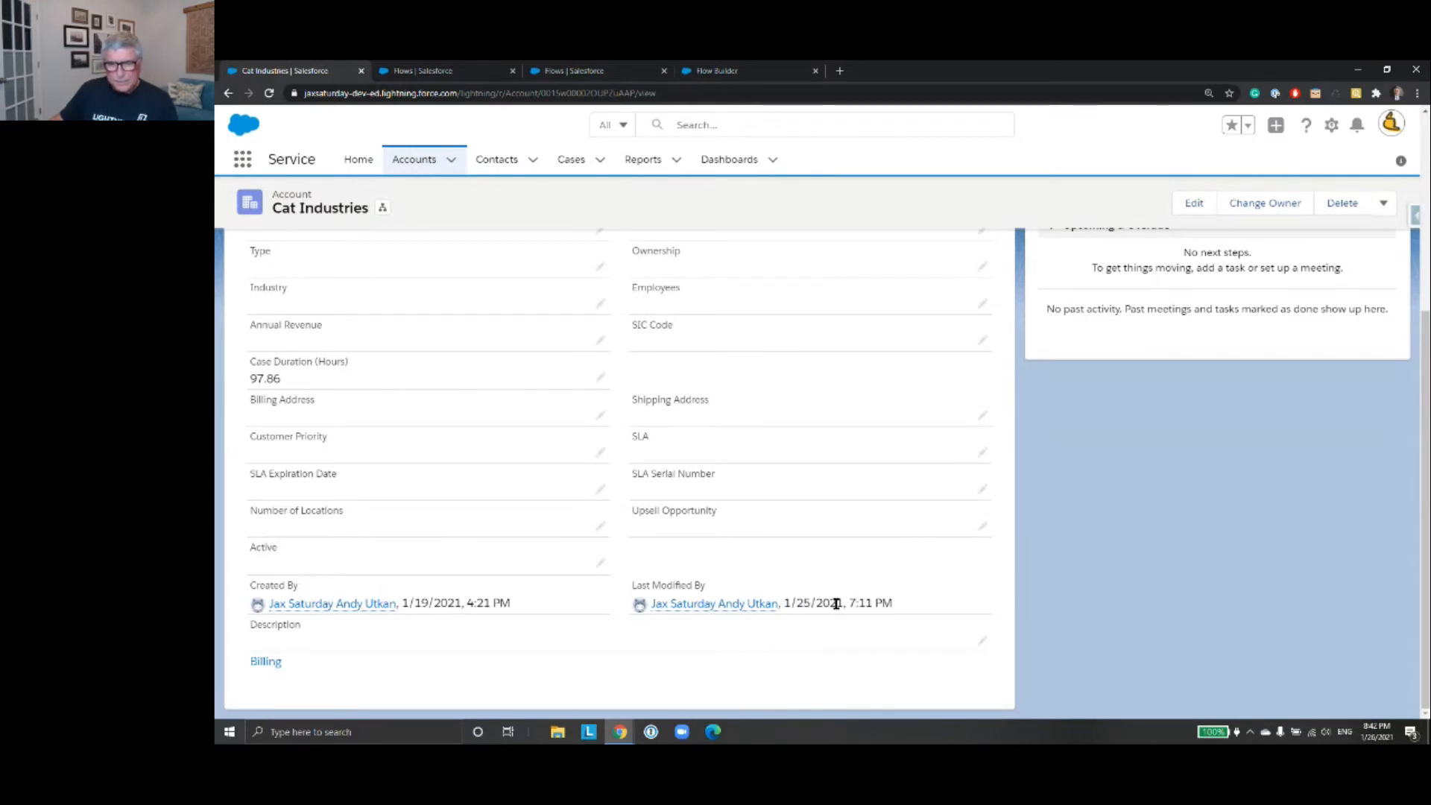
- Return to the Cat Industries account and open the full list of its related cases
{"action": "scroll", "coordinate": [879, 543], "scroll_direction": "up", "scroll_amount": 5}
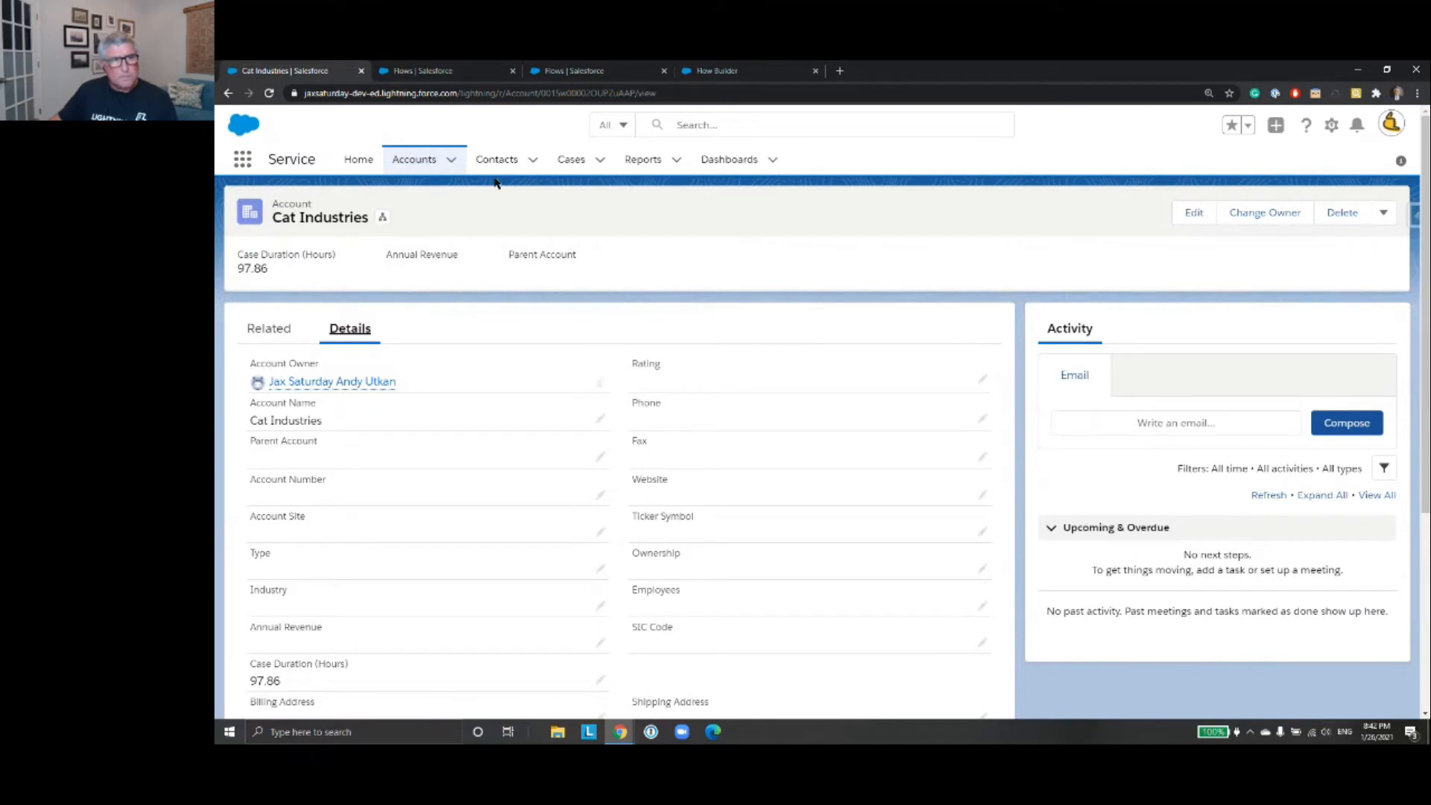
{"action": "left_click", "coordinate": [560, 164]}
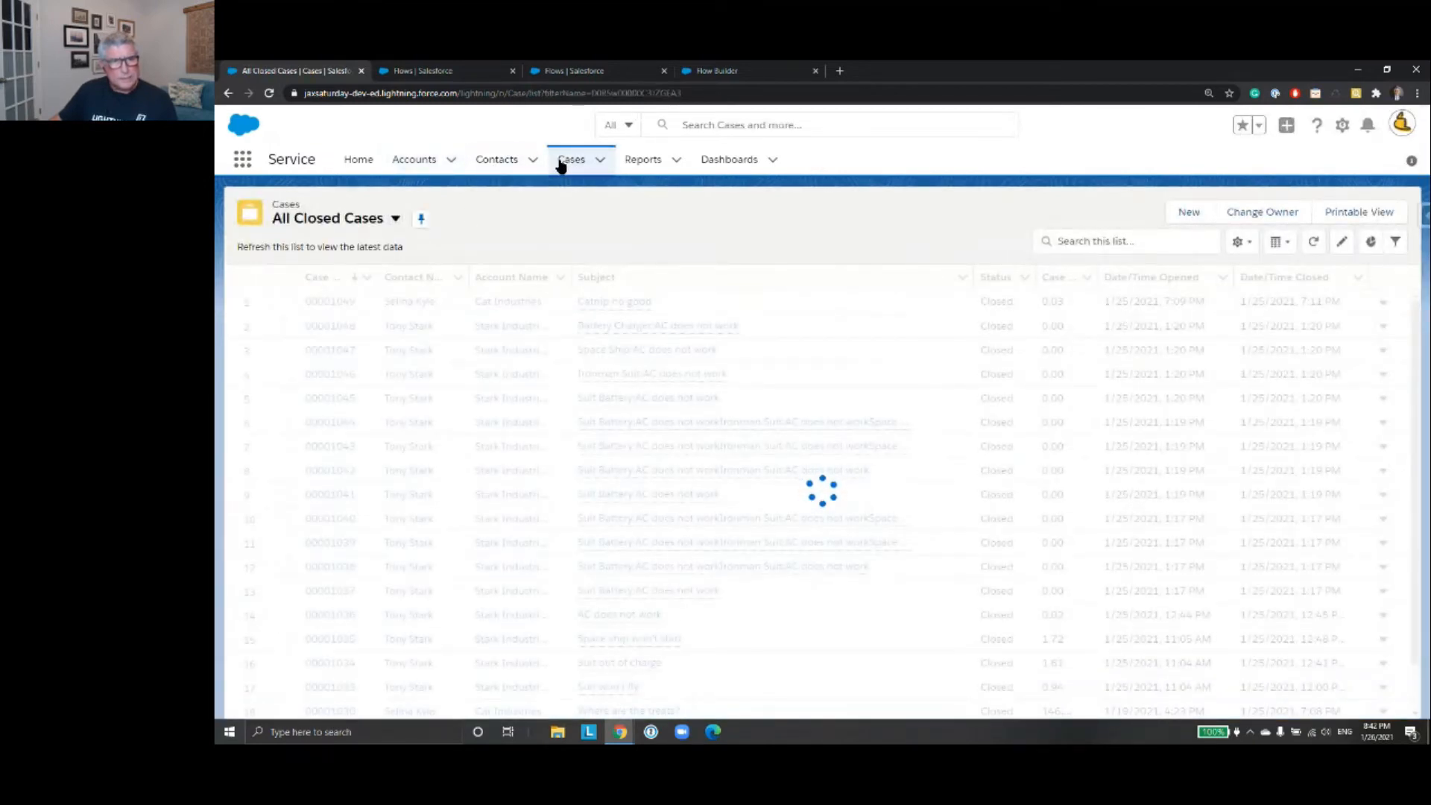
{"action": "left_click", "coordinate": [427, 164]}
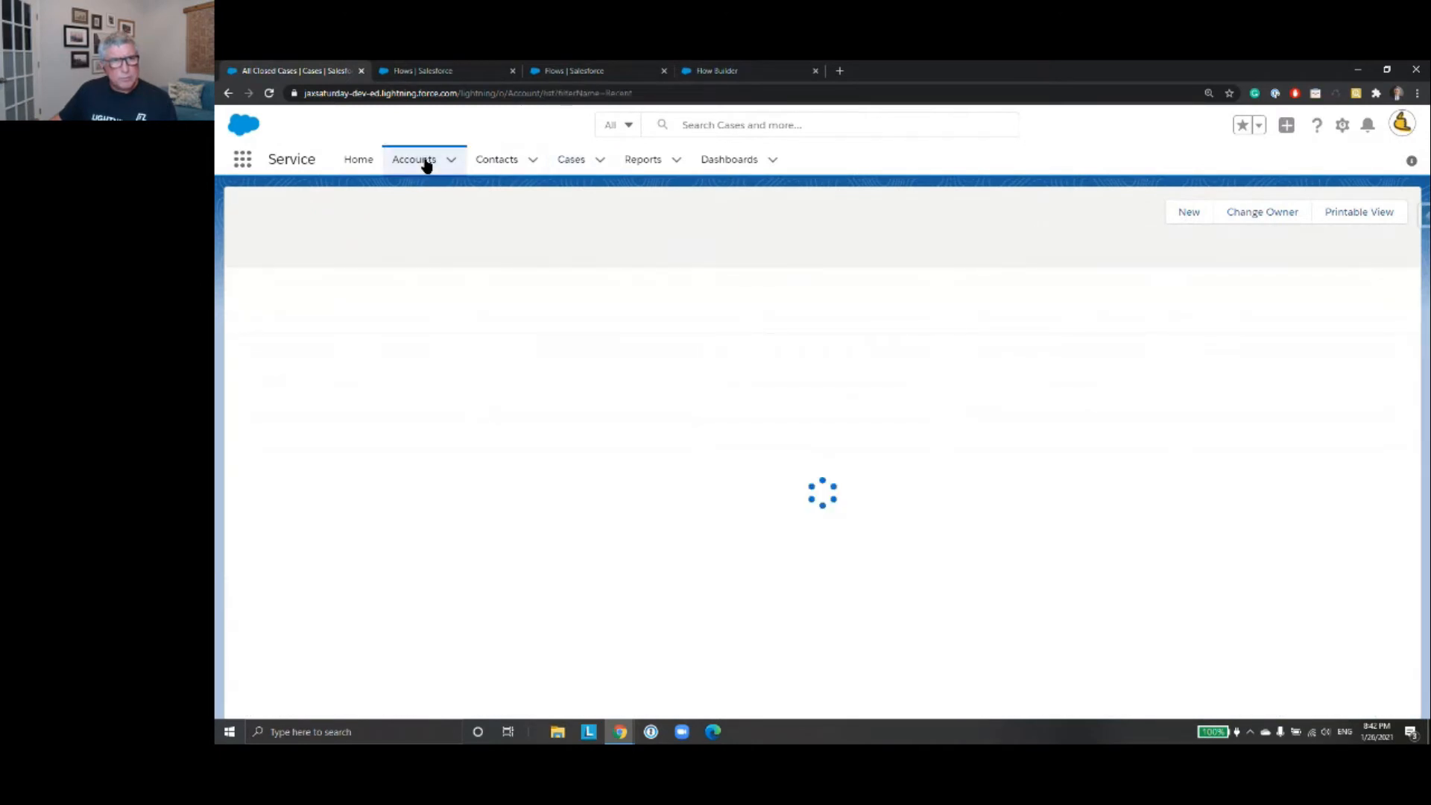
{"action": "left_click", "coordinate": [361, 302]}
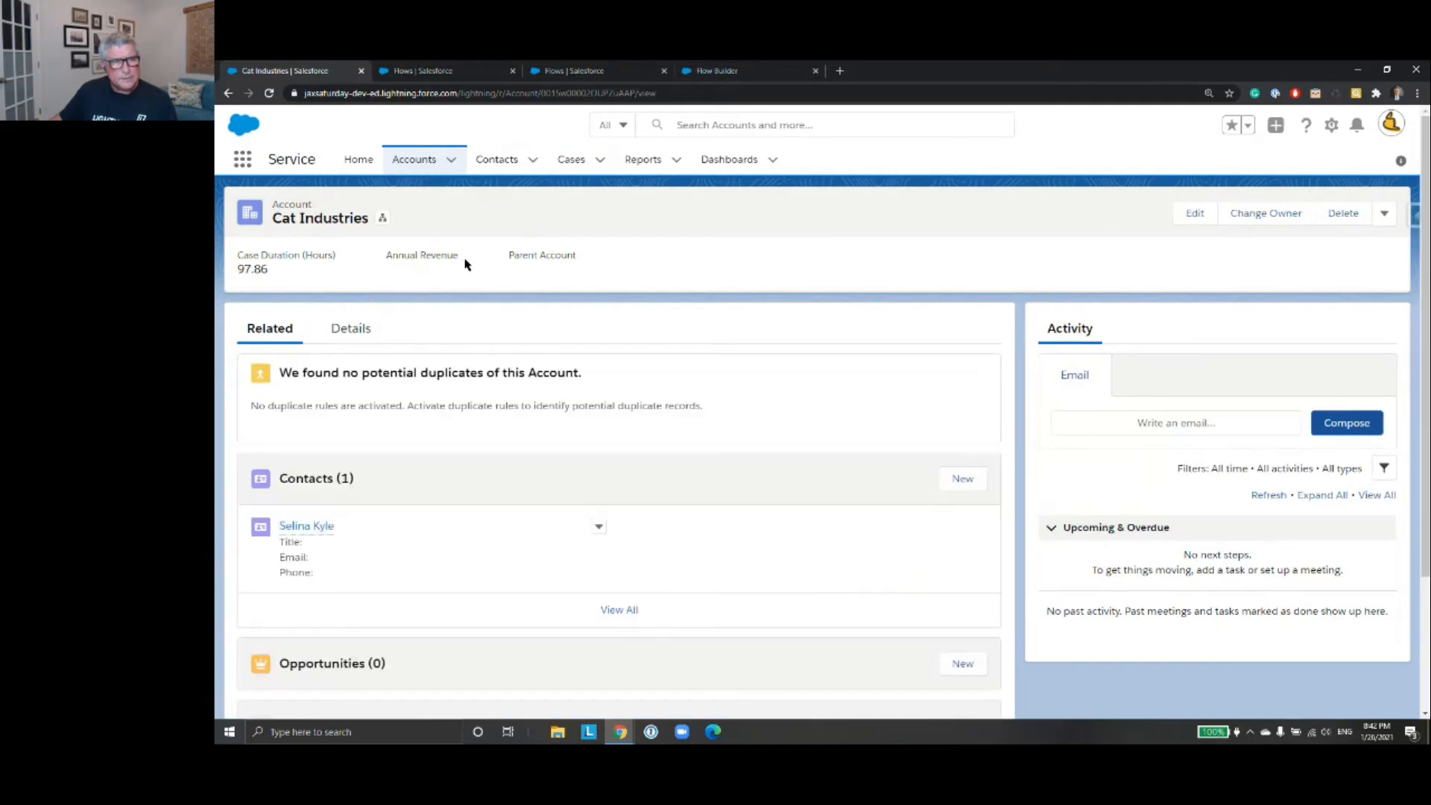
{"action": "scroll", "coordinate": [951, 550], "scroll_direction": "down", "scroll_amount": 4}
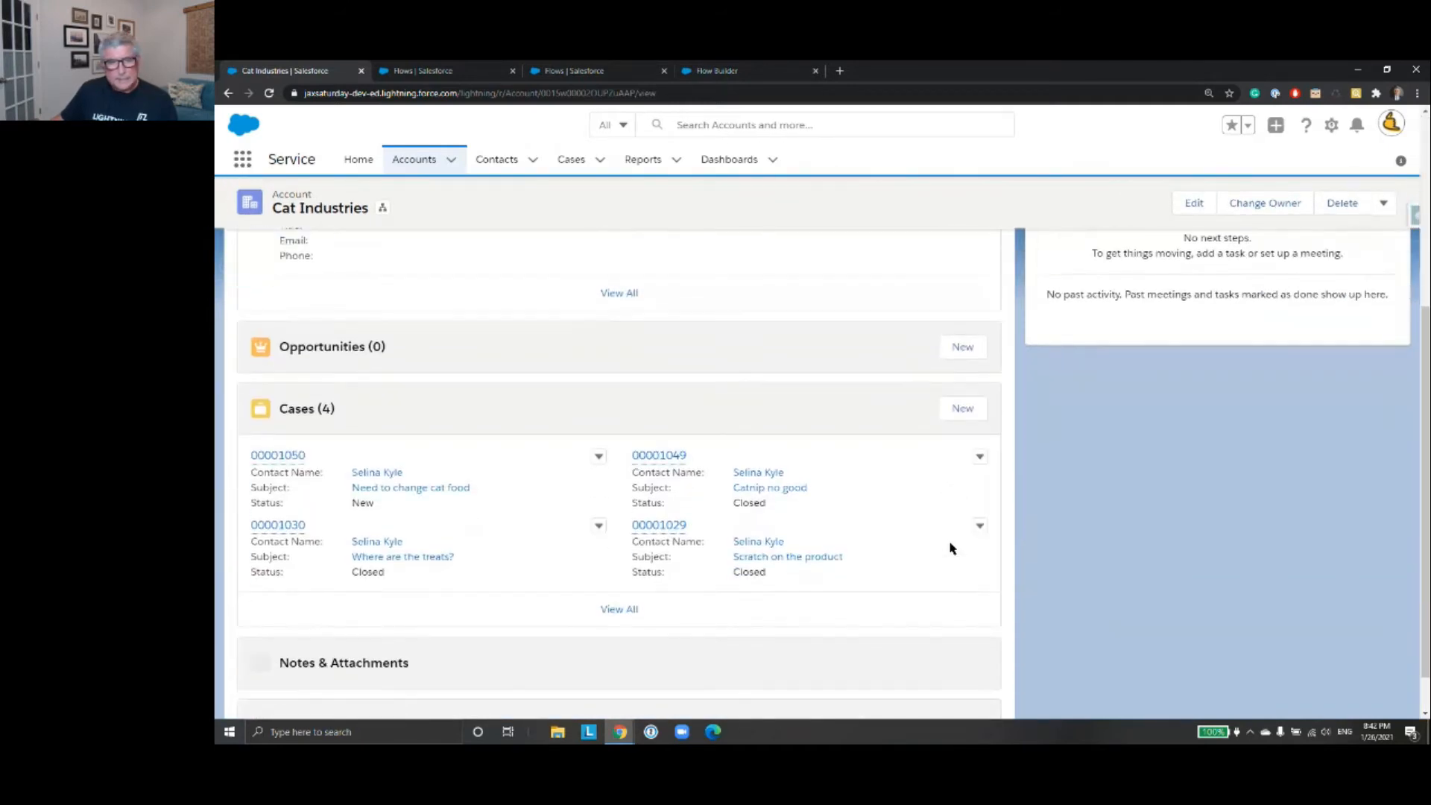
{"action": "left_click", "coordinate": [621, 609]}
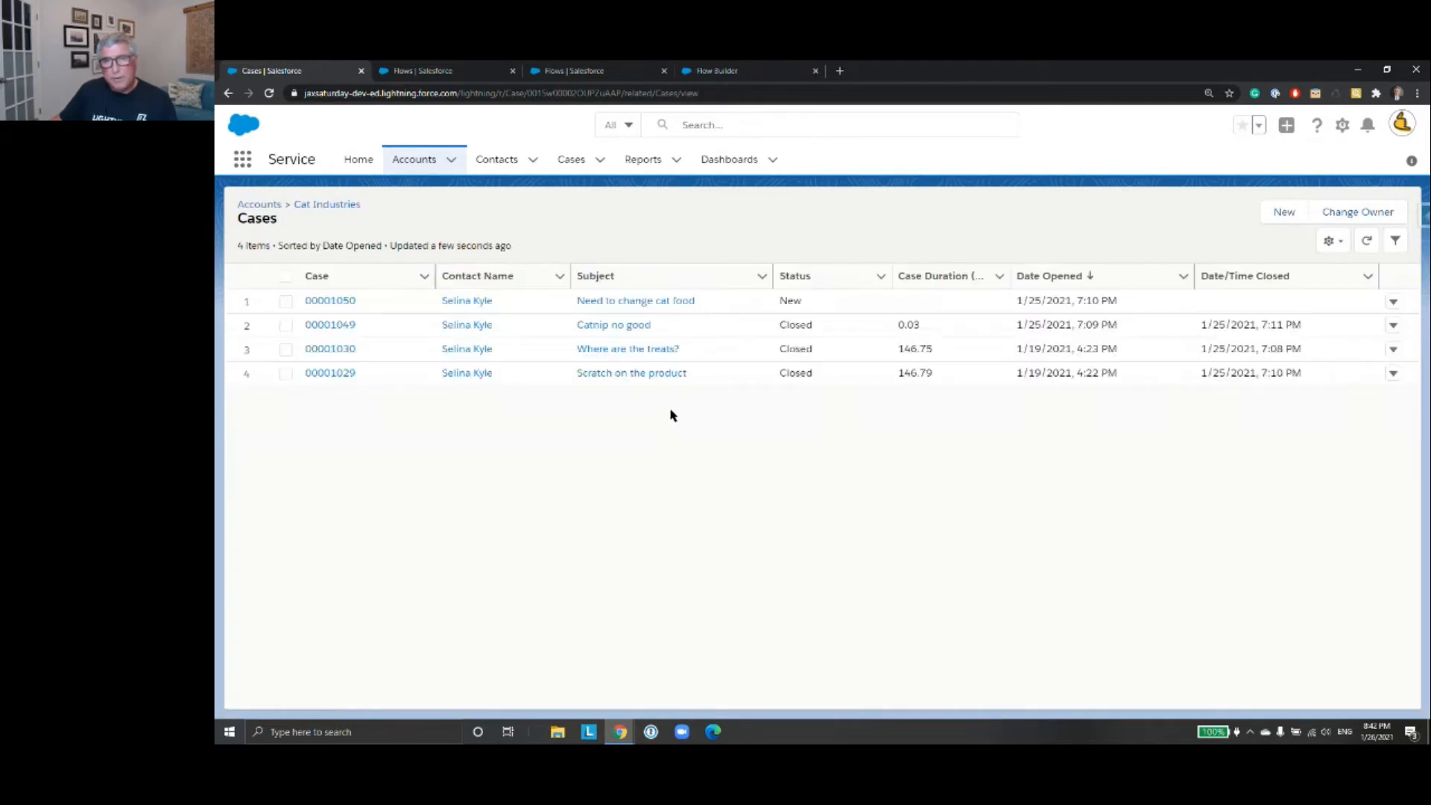
- Open the closed case Catnip no good and copy its record ID from the page address
{"action": "left_click", "coordinate": [340, 328]}
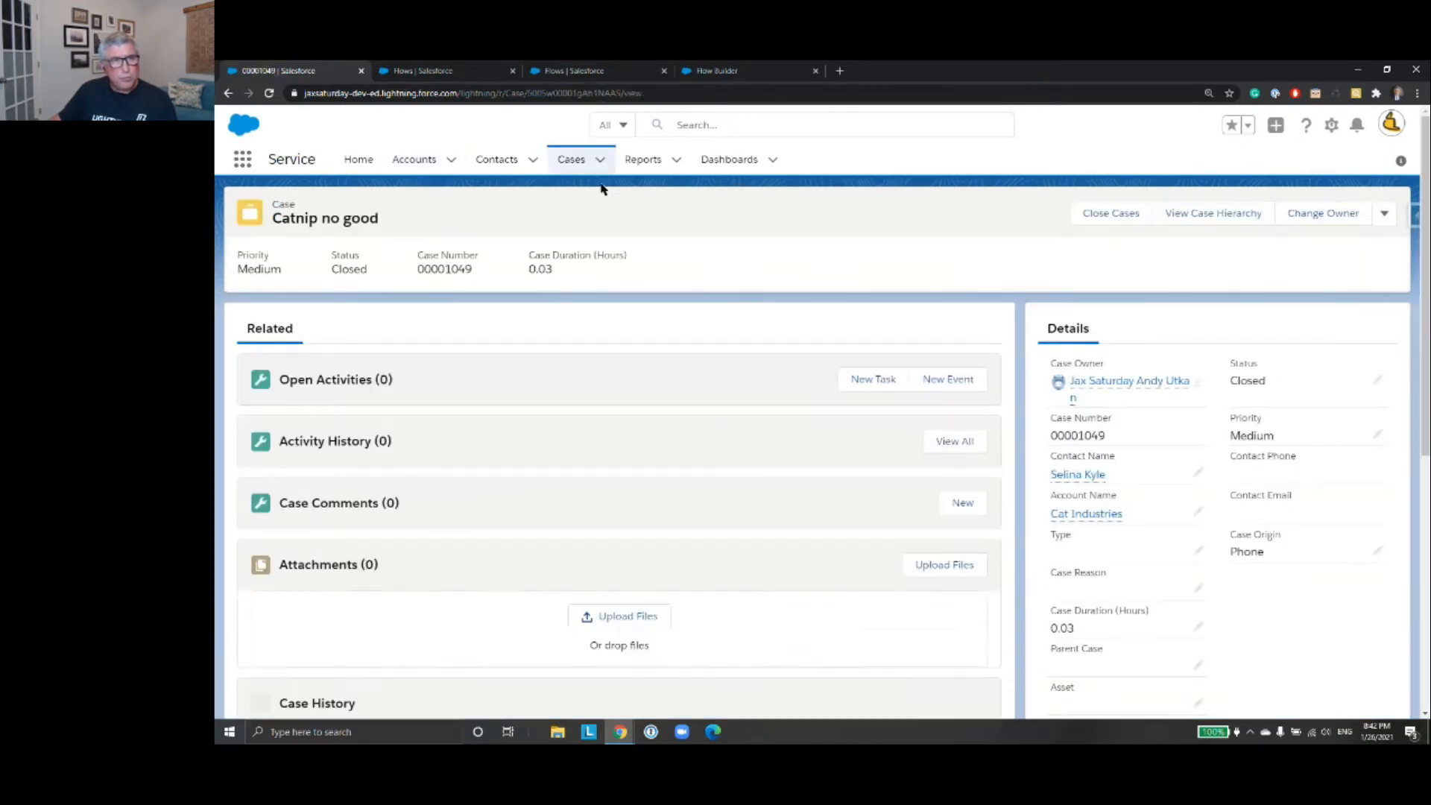
{"action": "double_click", "coordinate": [576, 93]}
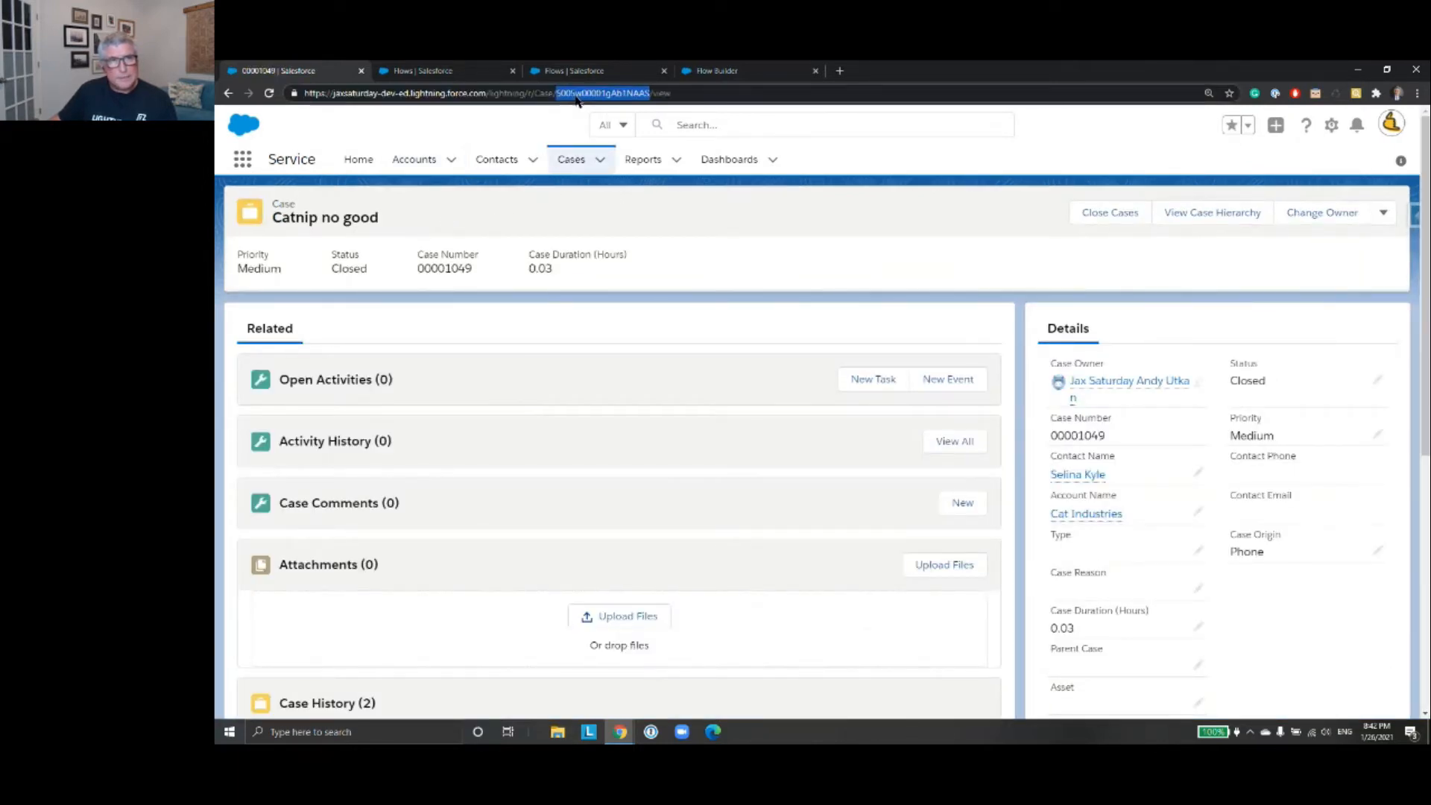
{"action": "right_click", "coordinate": [589, 97]}
{"action": "left_click", "coordinate": [653, 170]}
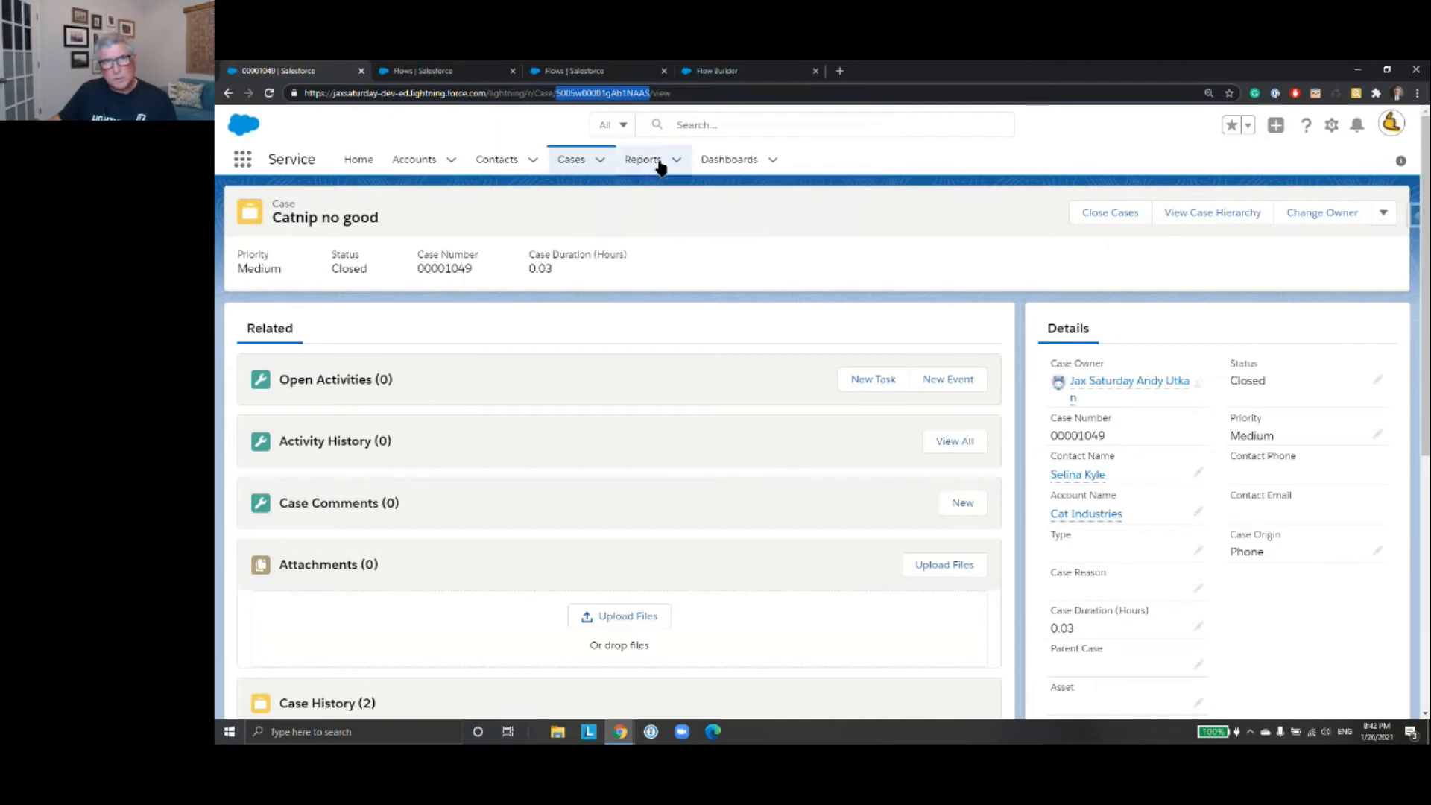
- Debug the SuperpeerCaseDurationAutolaunched flow with the copied case record ID as the CaseId input
{"action": "left_click", "coordinate": [749, 71]}
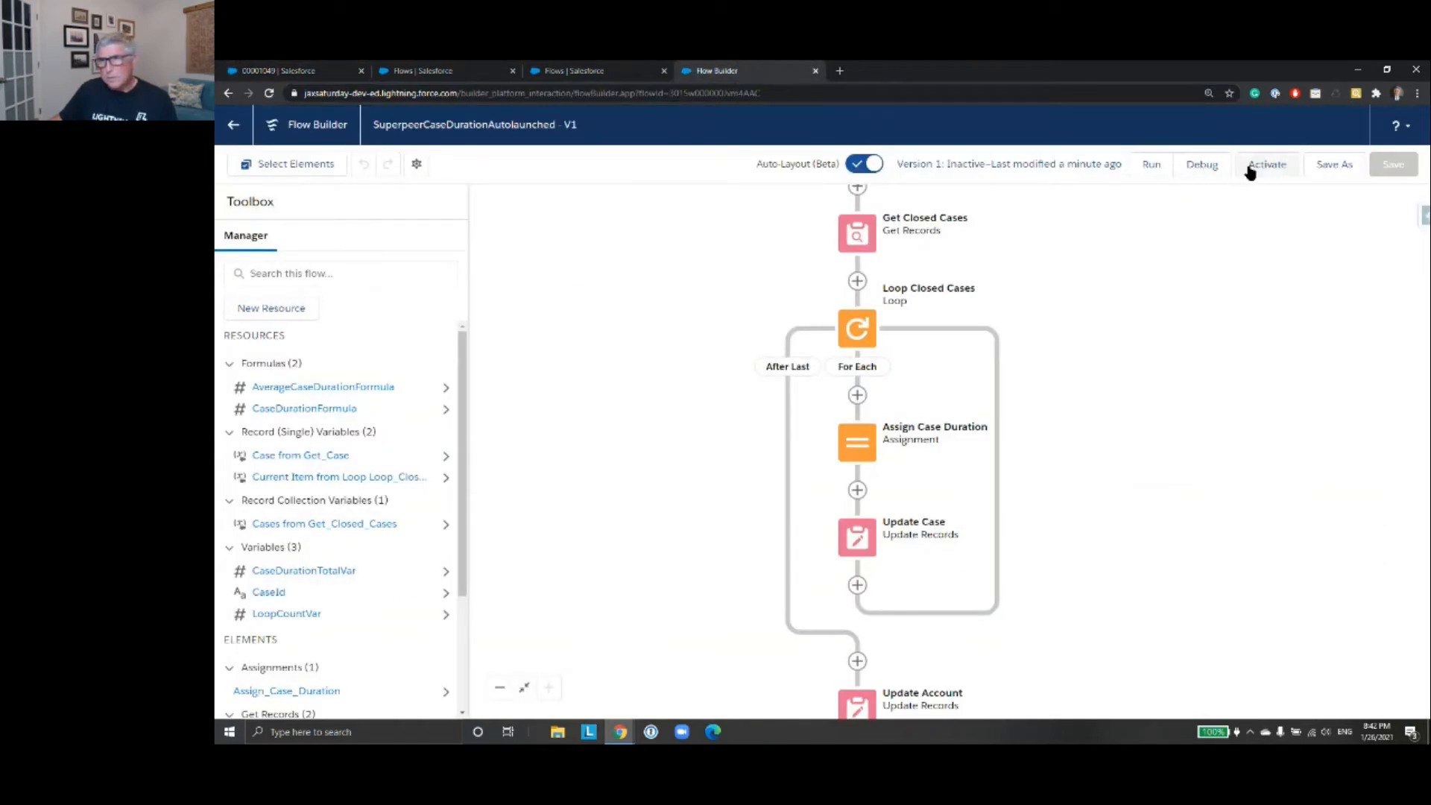
{"action": "left_click", "coordinate": [1211, 168]}
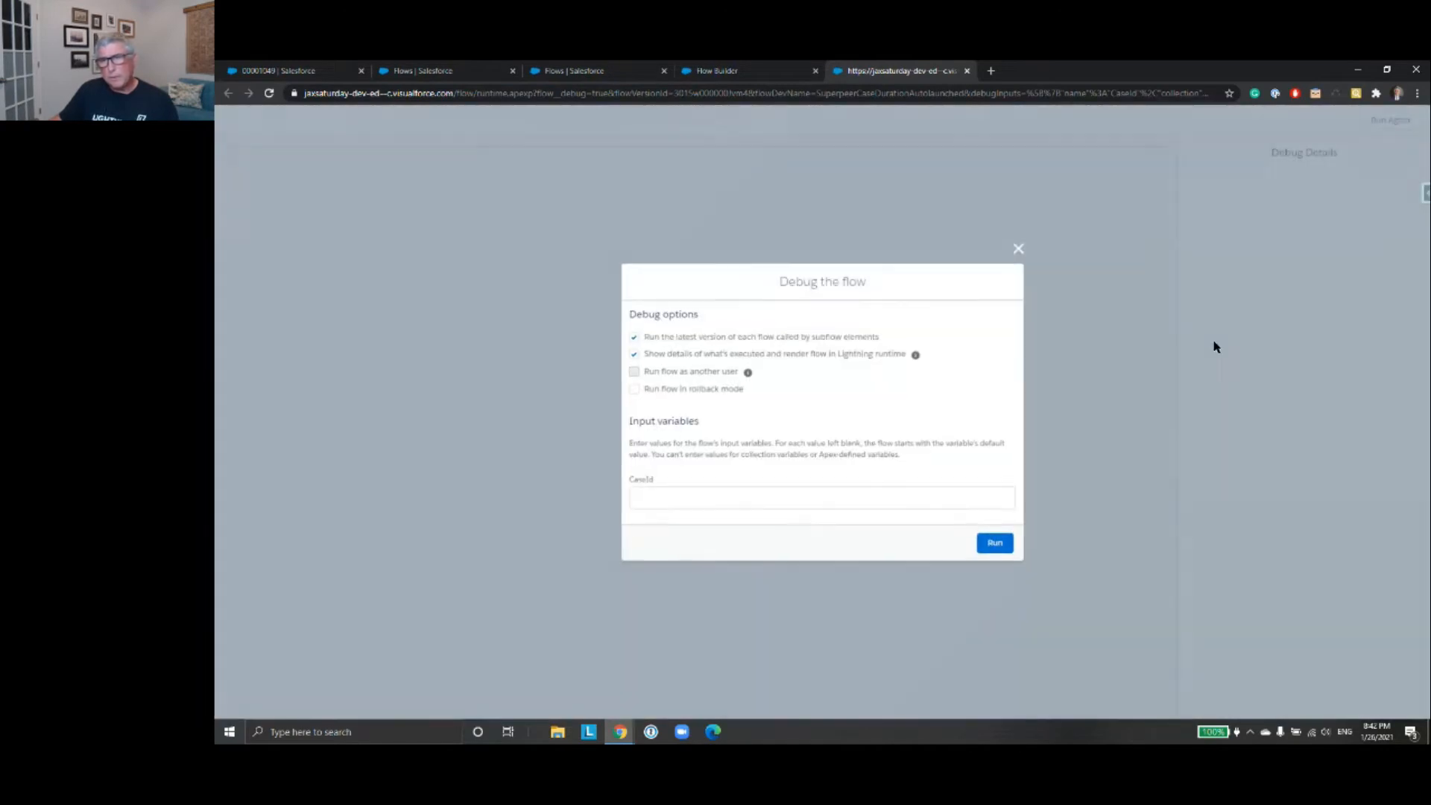
{"action": "left_click", "coordinate": [779, 495]}
{"action": "key", "text": "ctrl+v"}
{"action": "left_click", "coordinate": [996, 544]}
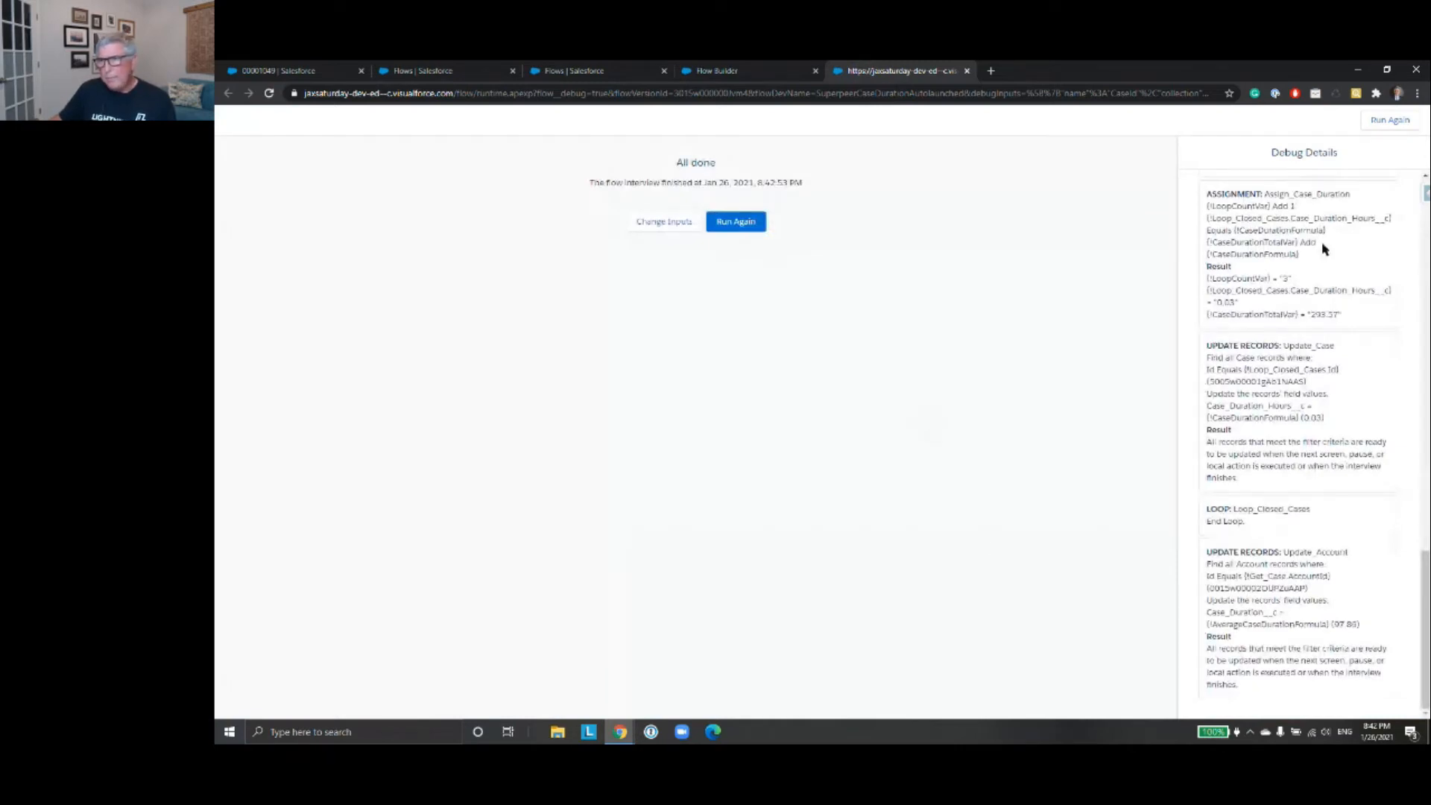
- Examine the debug details for the CaseId input and the results of the Get_Case and Get_Closed_Cases lookups
{"action": "scroll", "coordinate": [1324, 249], "scroll_direction": "up", "scroll_amount": 15}
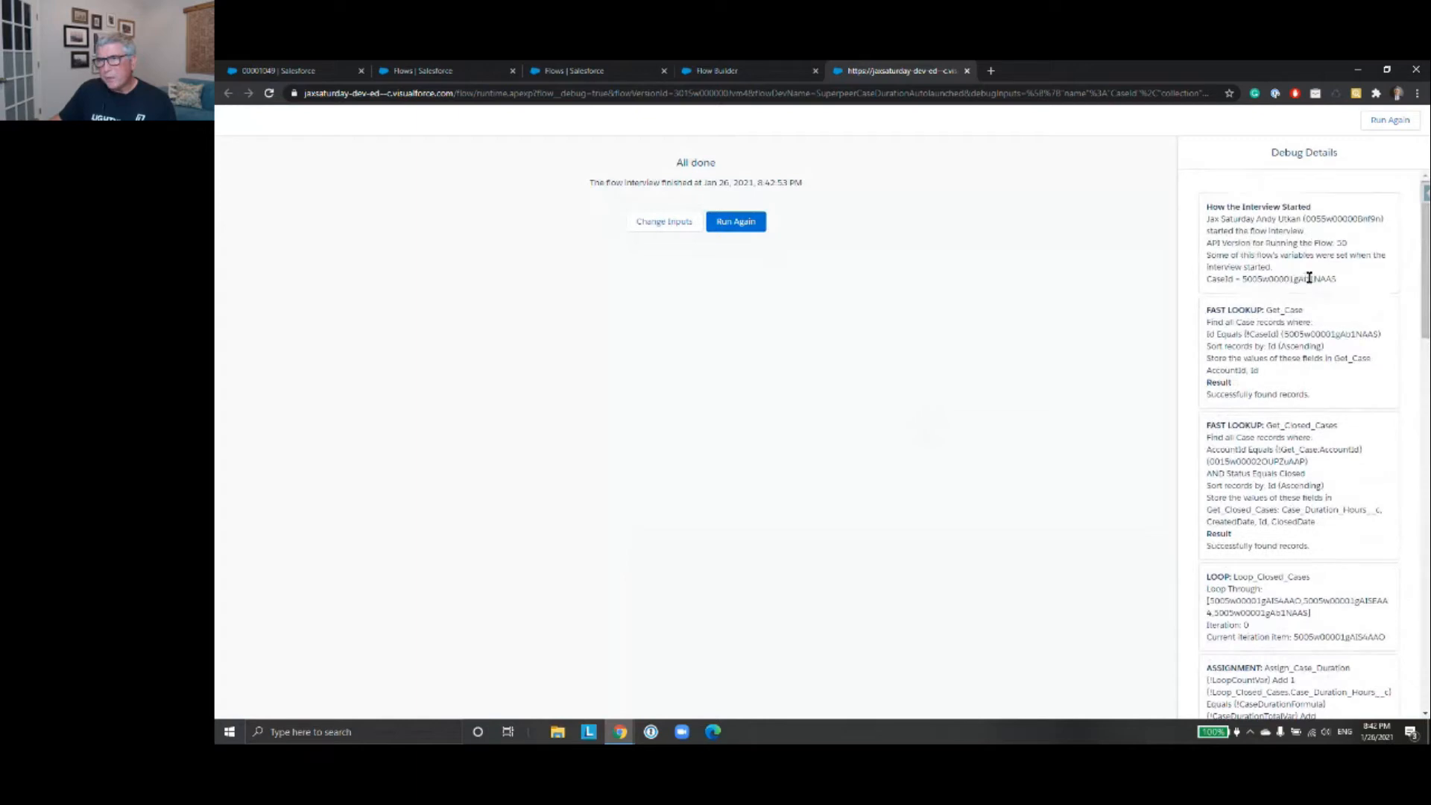
{"action": "left_click_drag", "start_coordinate": [1337, 279], "coordinate": [1244, 278]}
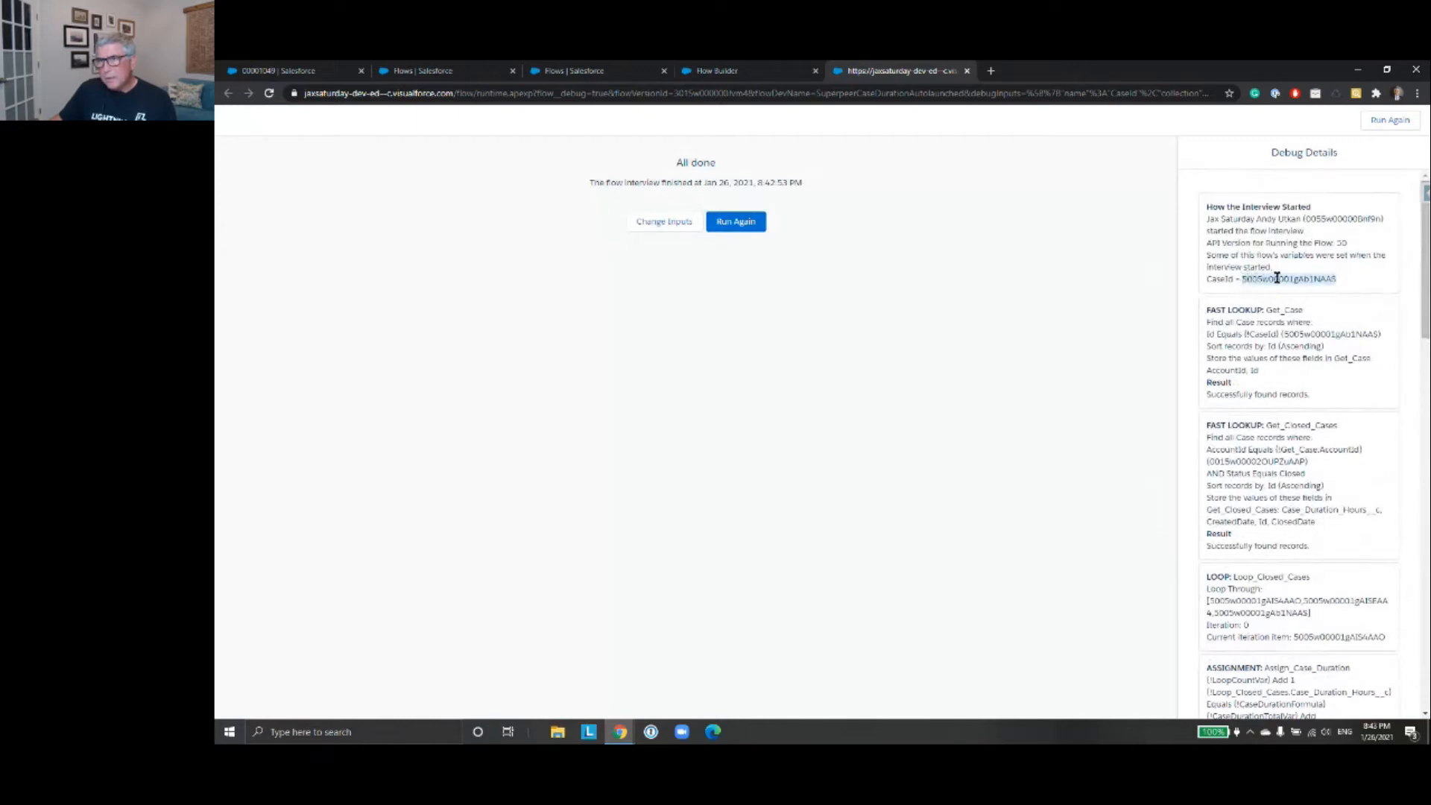
{"action": "scroll", "coordinate": [1380, 272], "scroll_direction": "down", "scroll_amount": 2}
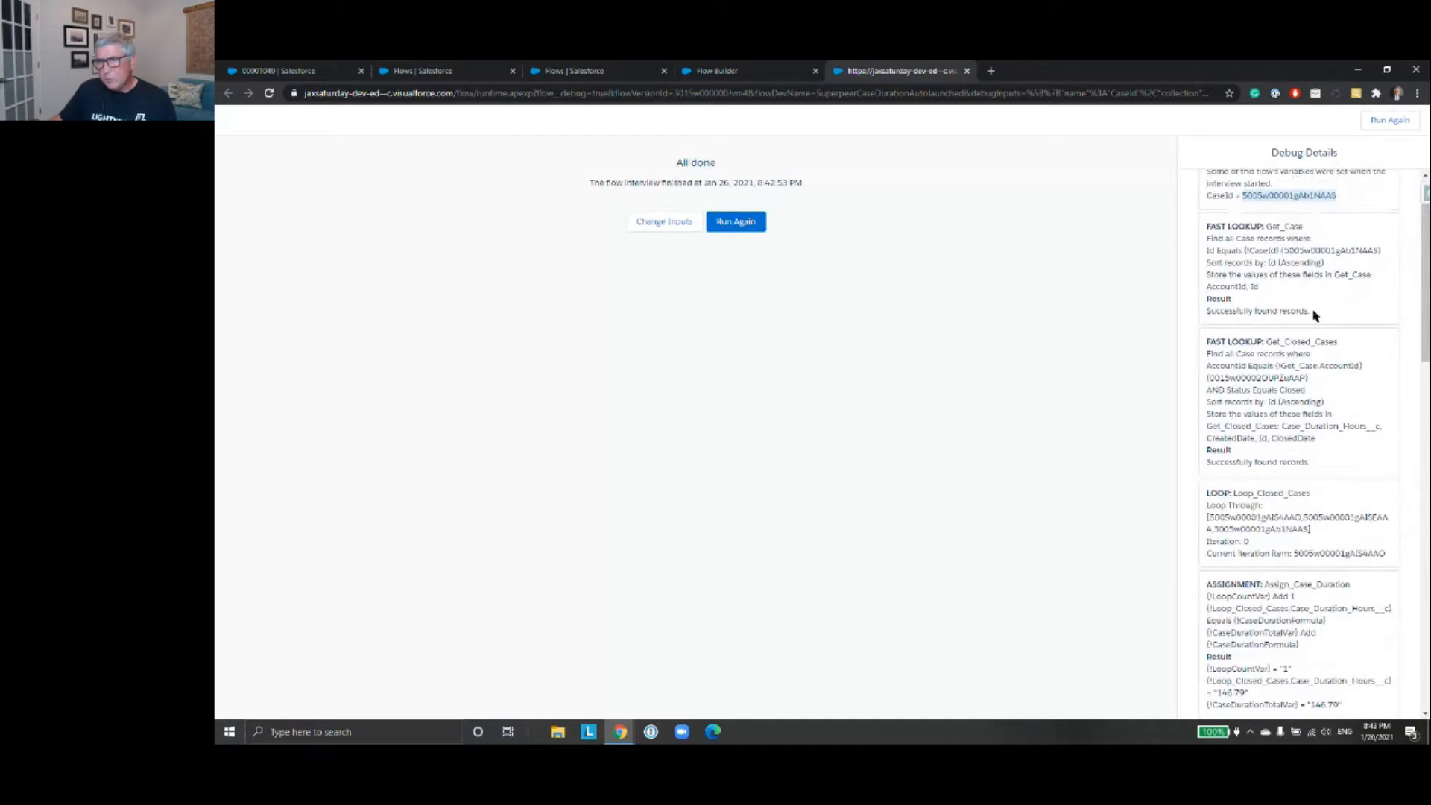
{"action": "left_click_drag", "start_coordinate": [1315, 315], "coordinate": [1206, 315]}
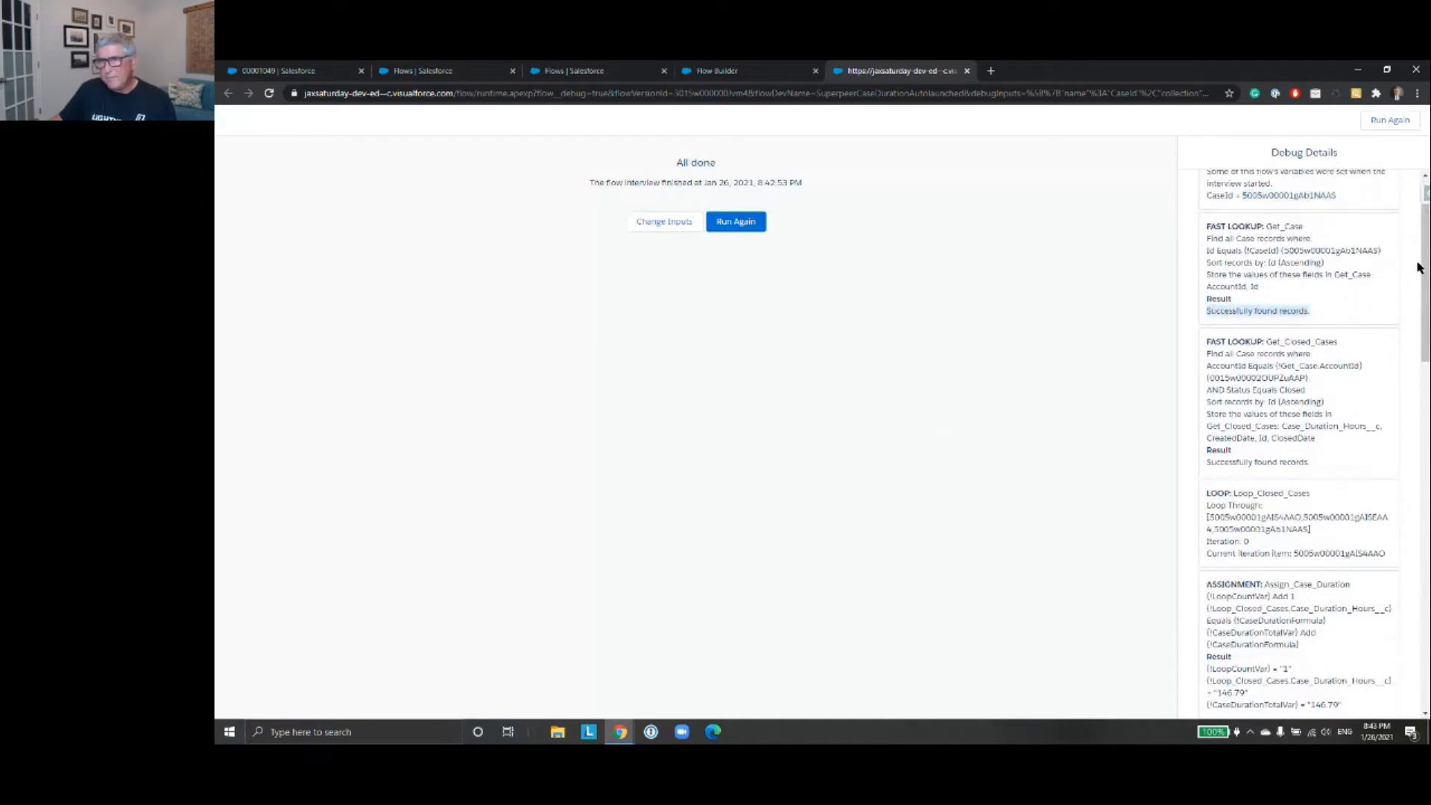
{"action": "left_click_drag", "start_coordinate": [1420, 265], "coordinate": [1426, 295]}
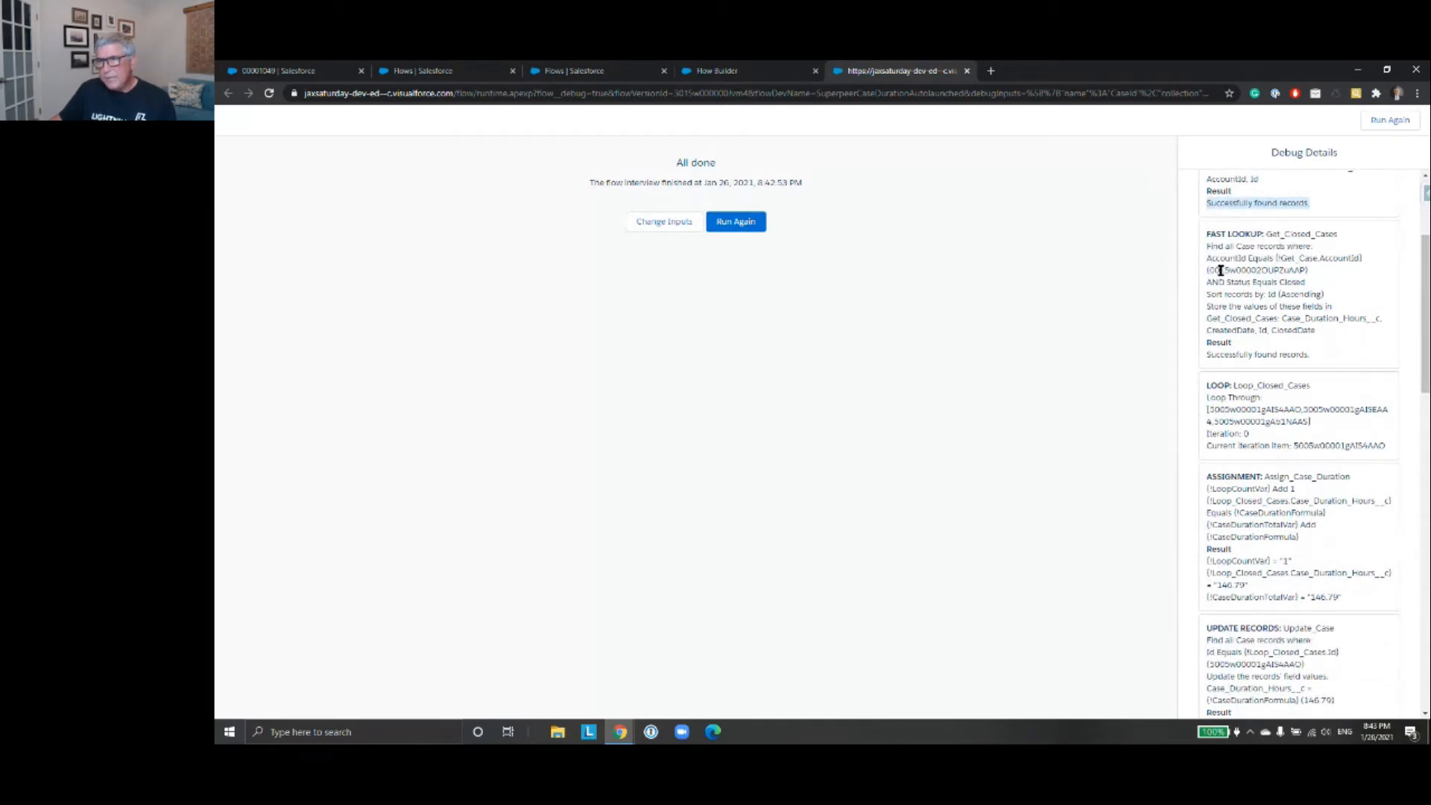
{"action": "left_click_drag", "start_coordinate": [1211, 270], "coordinate": [1237, 269]}
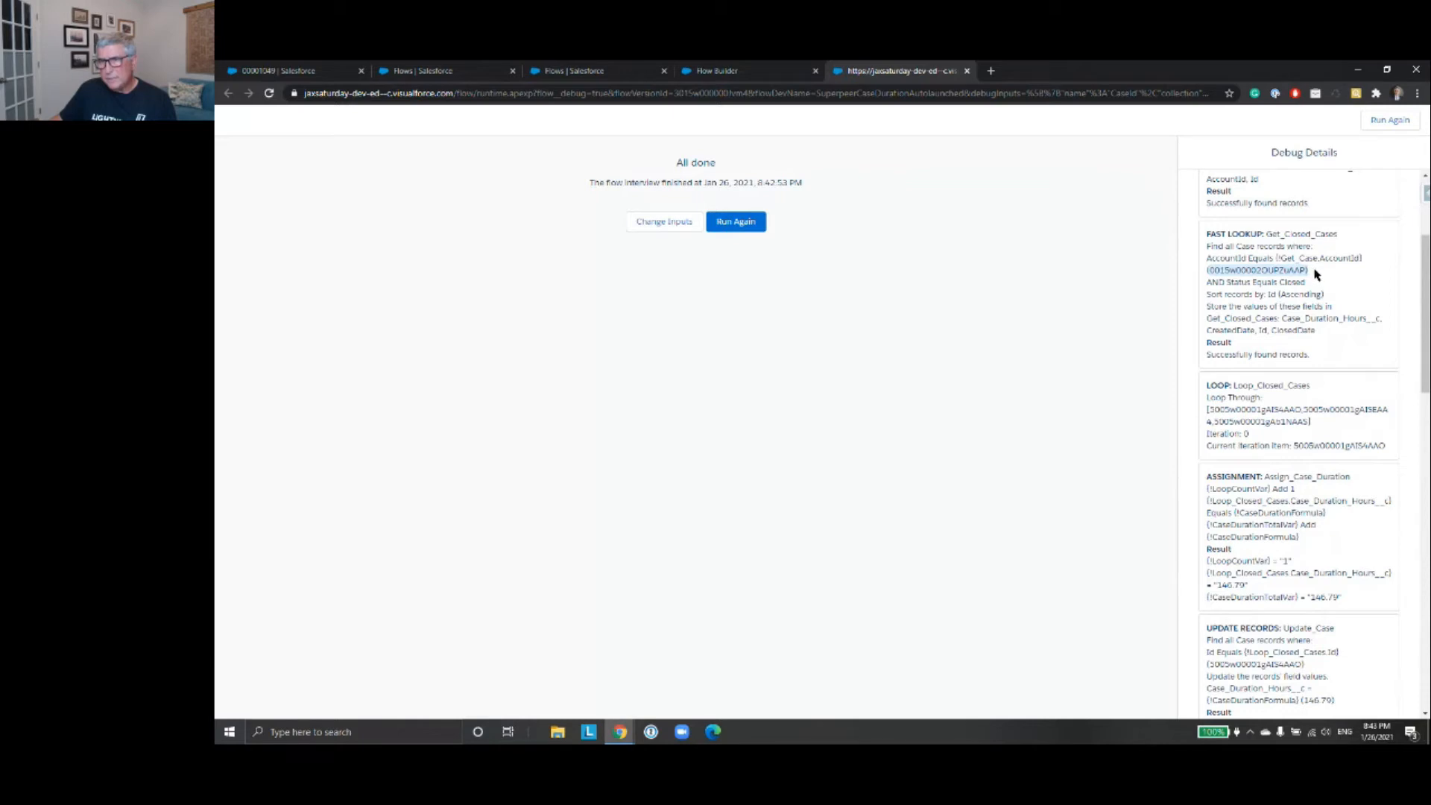
{"action": "left_click_drag", "start_coordinate": [1314, 356], "coordinate": [1188, 355]}
{"action": "scroll", "coordinate": [1334, 313], "scroll_direction": "down", "scroll_amount": 1}
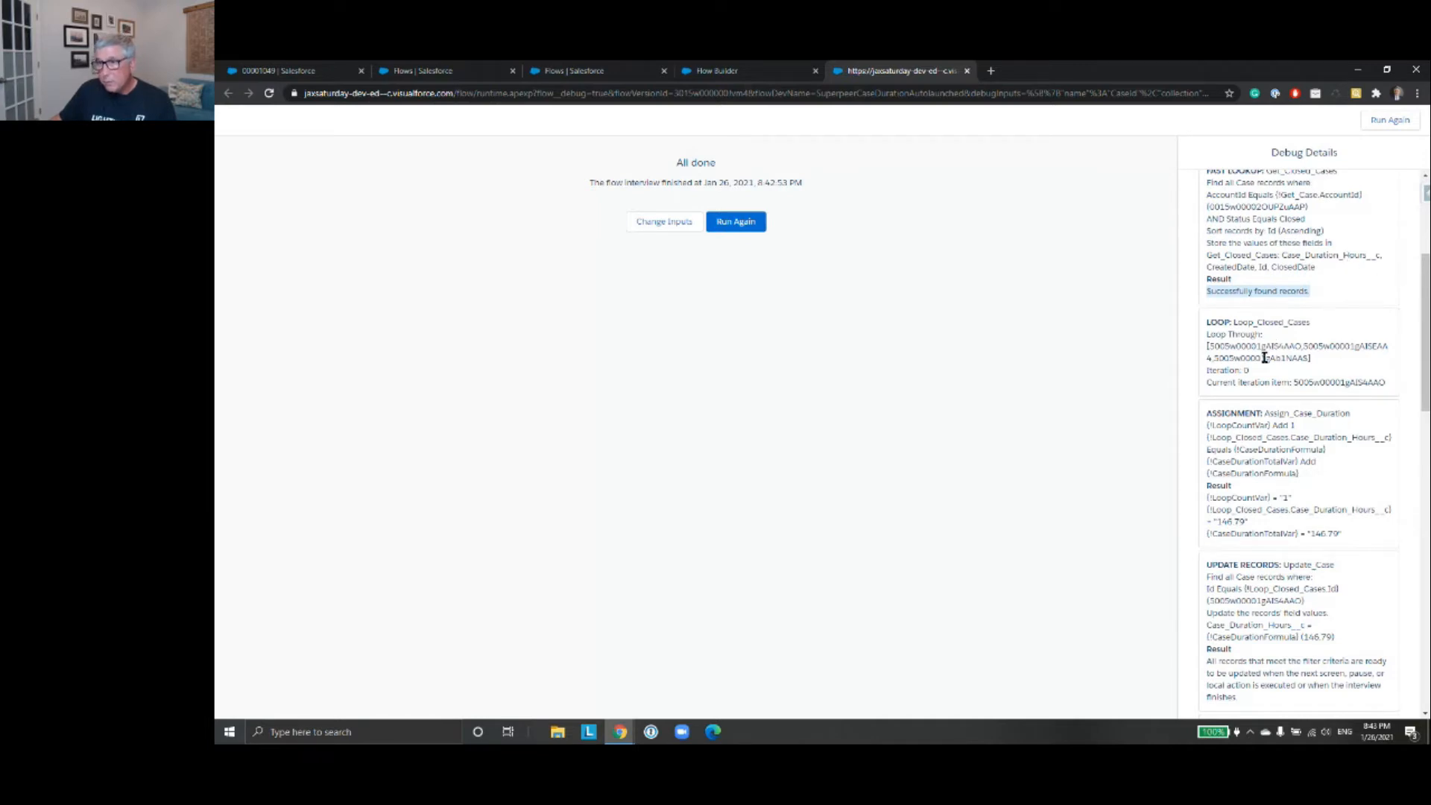
- Examine the cases in Loop_Closed_Cases and the first iteration's loop count, case duration, running total and case update
{"action": "left_click_drag", "start_coordinate": [1208, 346], "coordinate": [1349, 367]}
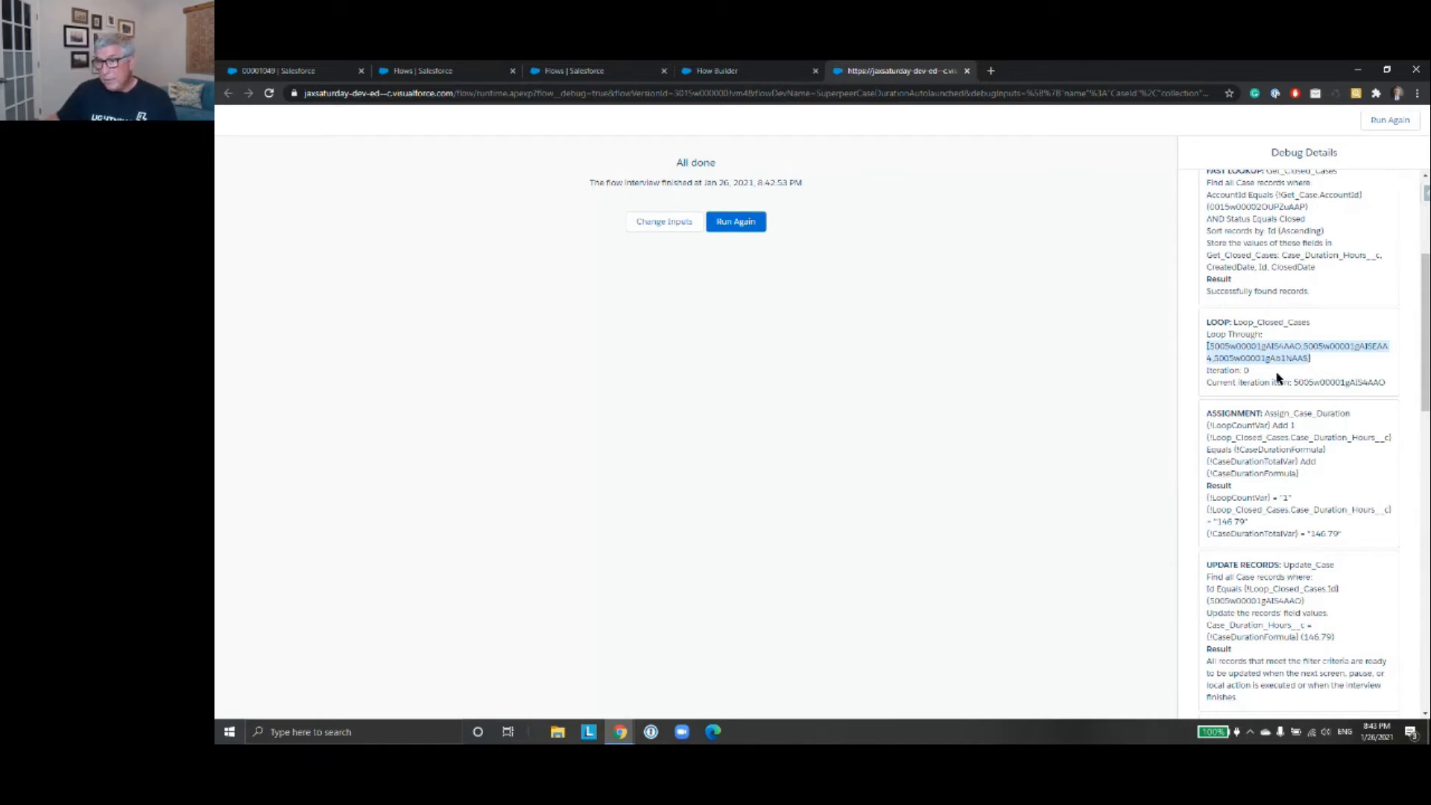
{"action": "scroll", "coordinate": [1287, 403], "scroll_direction": "down", "scroll_amount": 1}
{"action": "left_click", "coordinate": [1286, 434]}
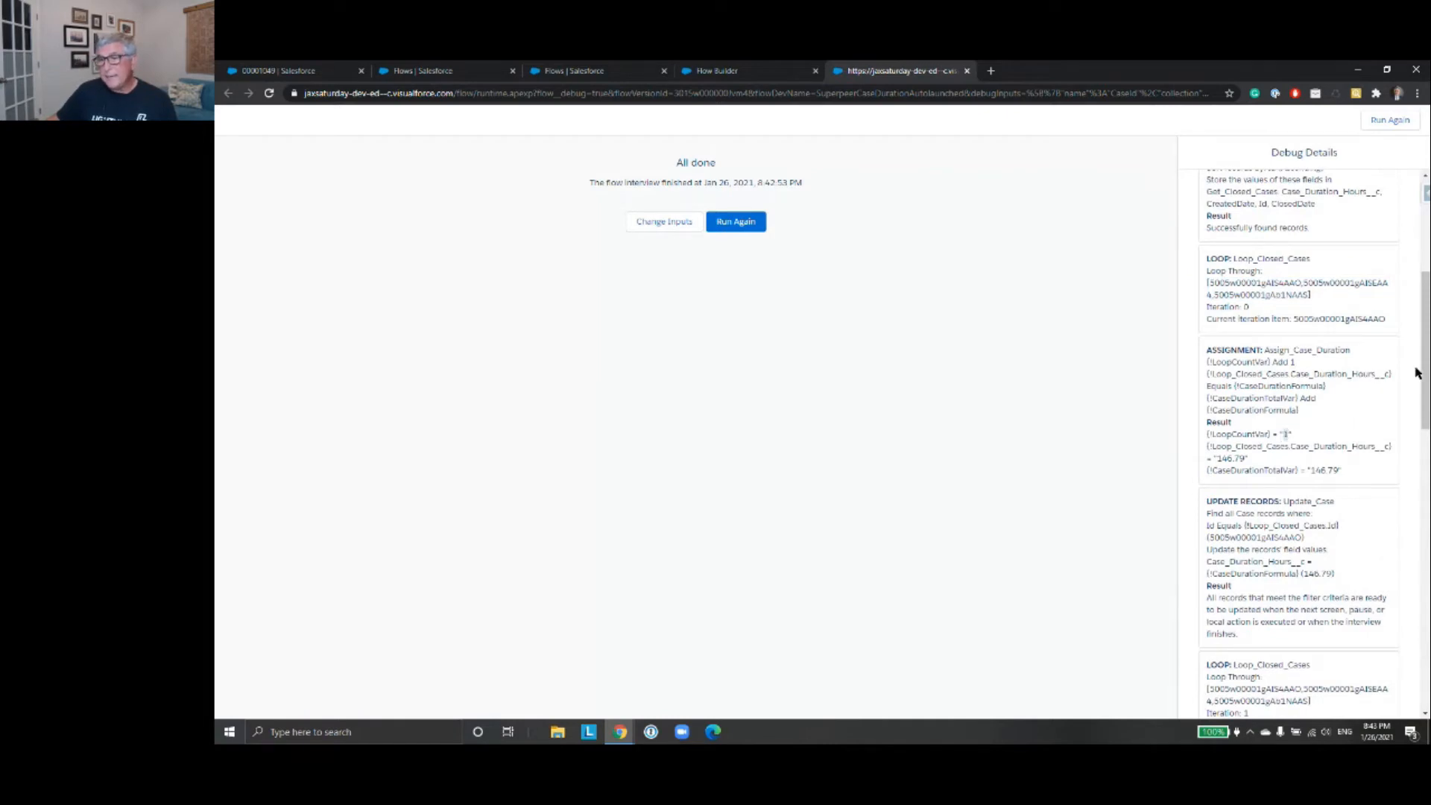
{"action": "scroll", "coordinate": [1408, 353], "scroll_direction": "down", "scroll_amount": 2}
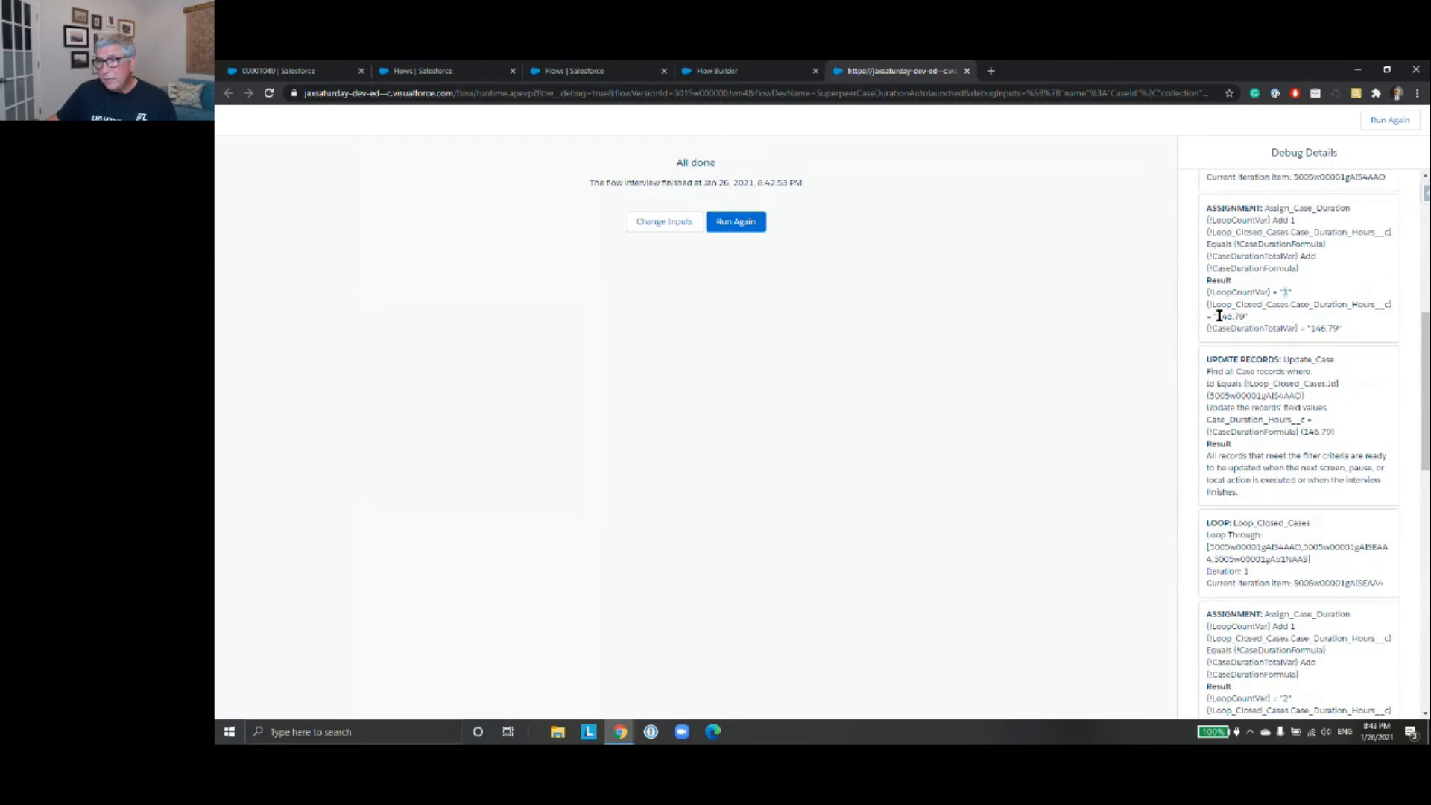
{"action": "left_click_drag", "start_coordinate": [1222, 316], "coordinate": [1243, 316]}
{"action": "left_click_drag", "start_coordinate": [1311, 329], "coordinate": [1336, 329]}
{"action": "scroll", "coordinate": [1337, 378], "scroll_direction": "down", "scroll_amount": 1}
{"action": "left_click_drag", "start_coordinate": [1209, 332], "coordinate": [1339, 374]}
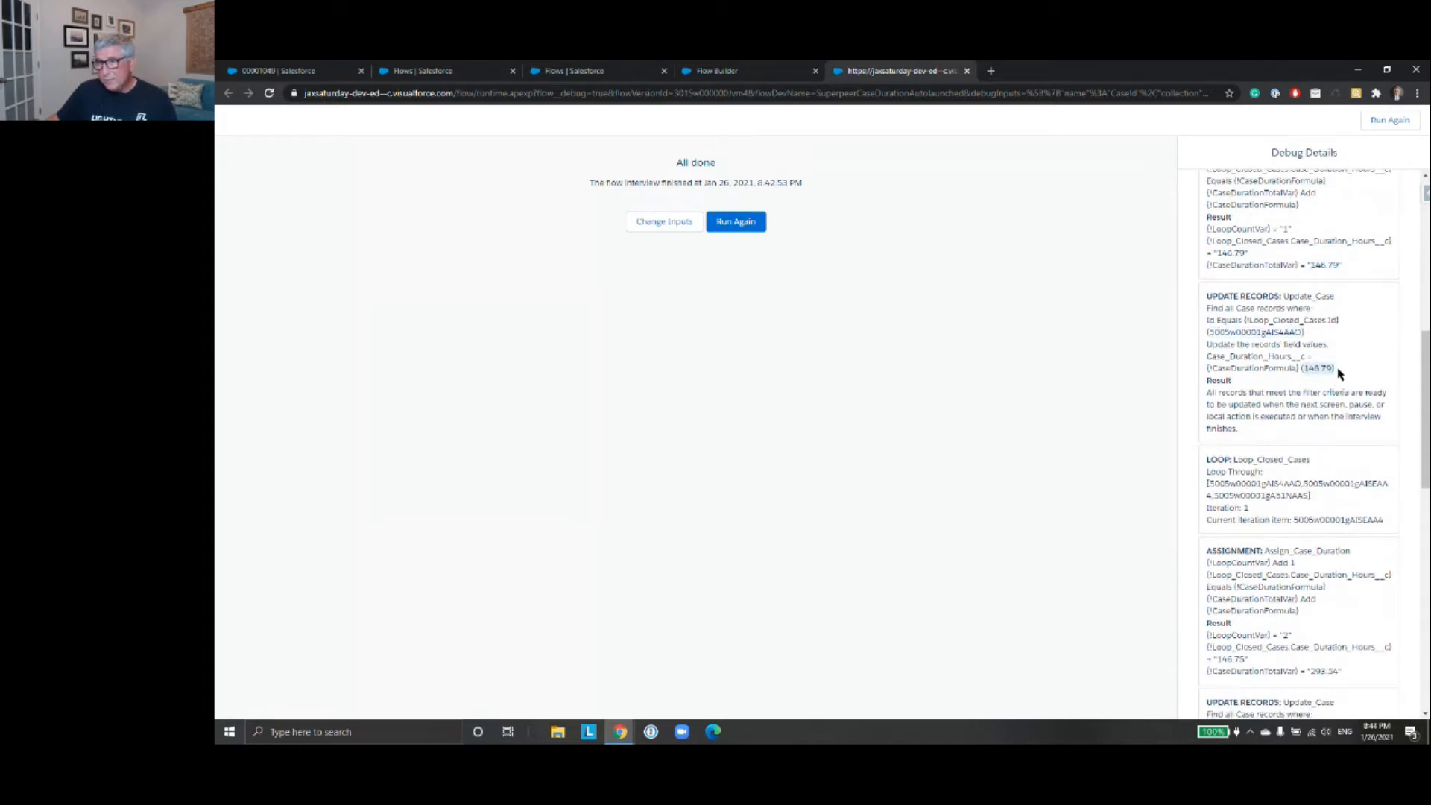
- Check the second loop iteration's current case, loop count, case duration, accumulated total and Update_Case value in the debug details
{"action": "scroll", "coordinate": [1355, 366], "scroll_direction": "down", "scroll_amount": 2}
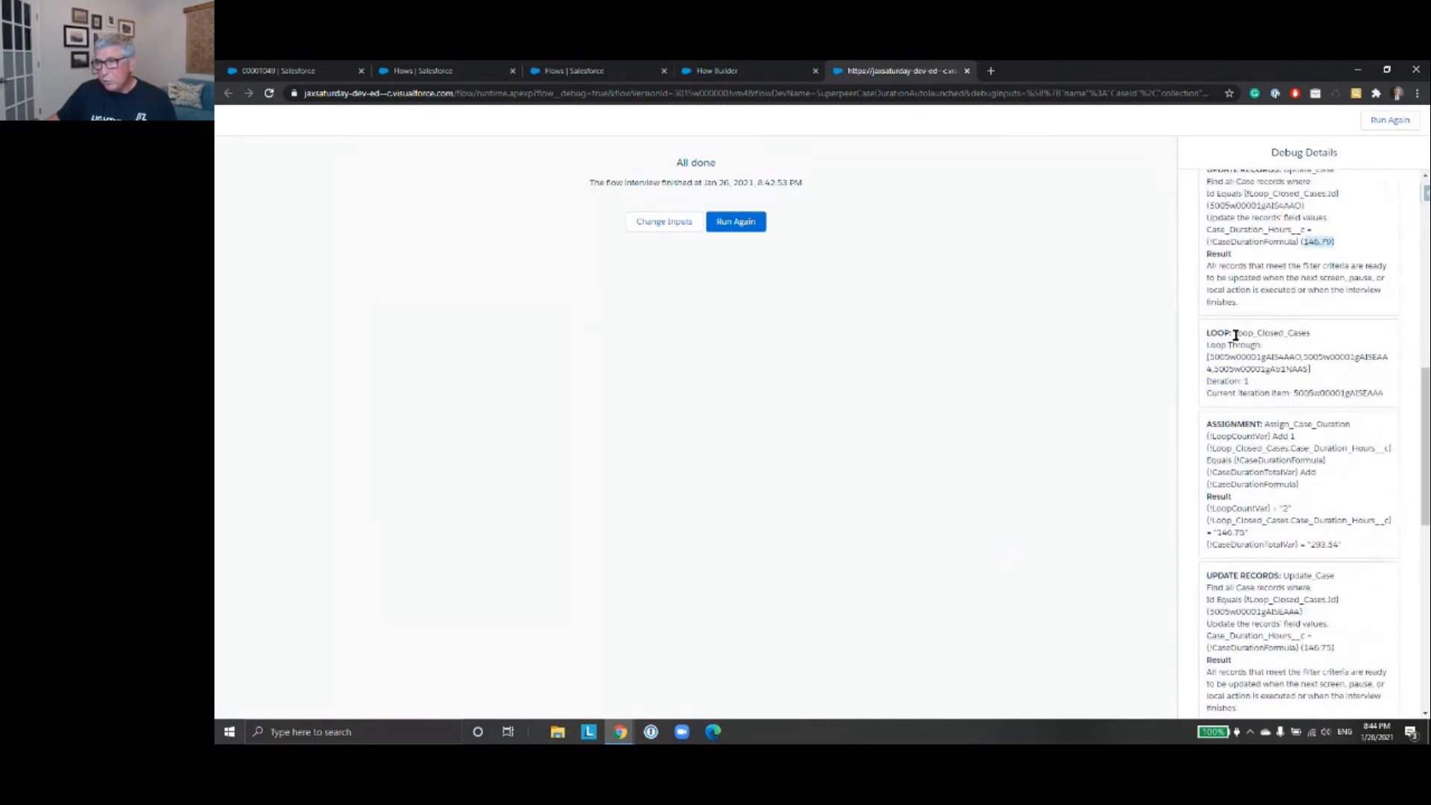
{"action": "left_click_drag", "start_coordinate": [1297, 392], "coordinate": [1383, 393]}
{"action": "scroll", "coordinate": [1385, 383], "scroll_direction": "down", "scroll_amount": 2}
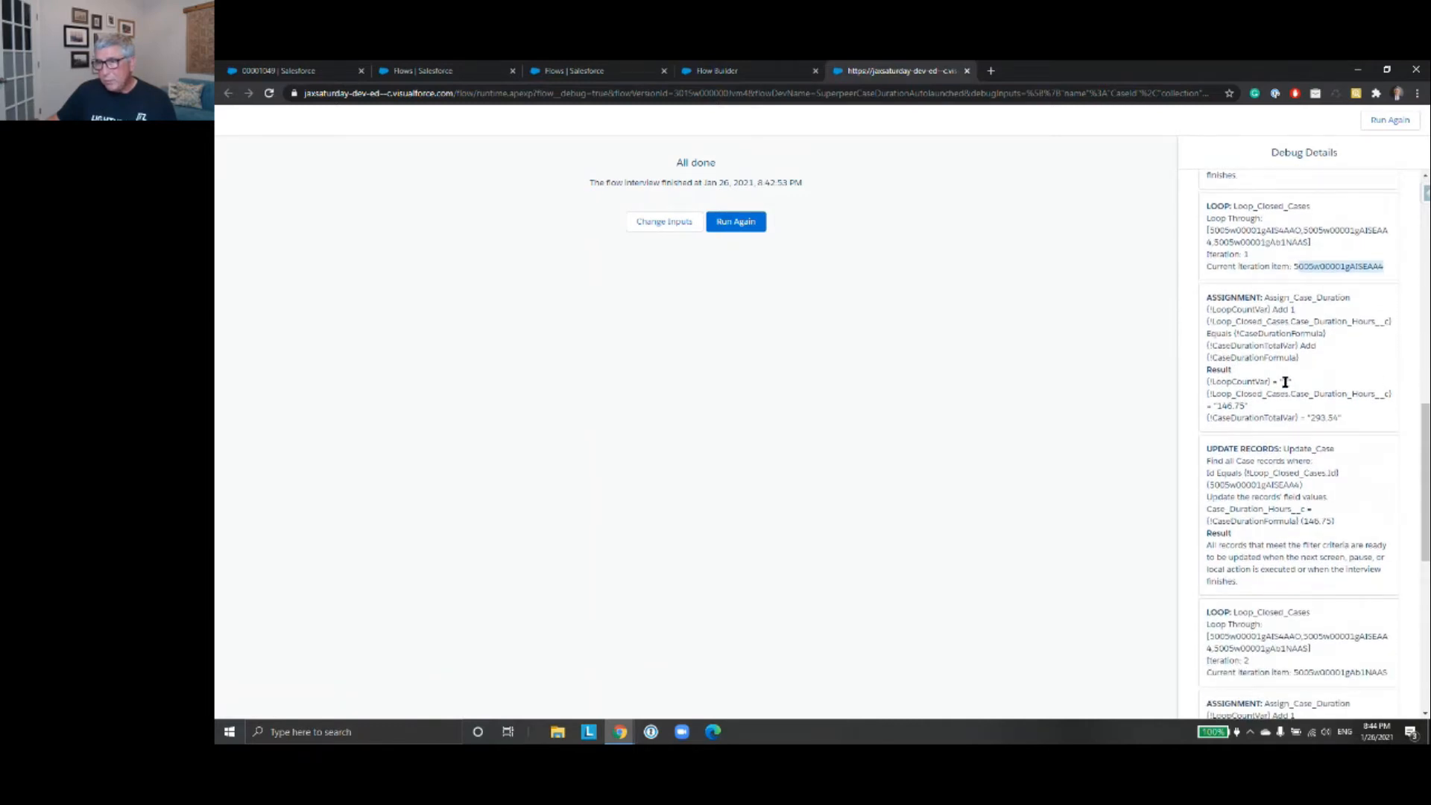
{"action": "double_click", "coordinate": [1285, 381]}
{"action": "left_click_drag", "start_coordinate": [1312, 415], "coordinate": [1340, 416]}
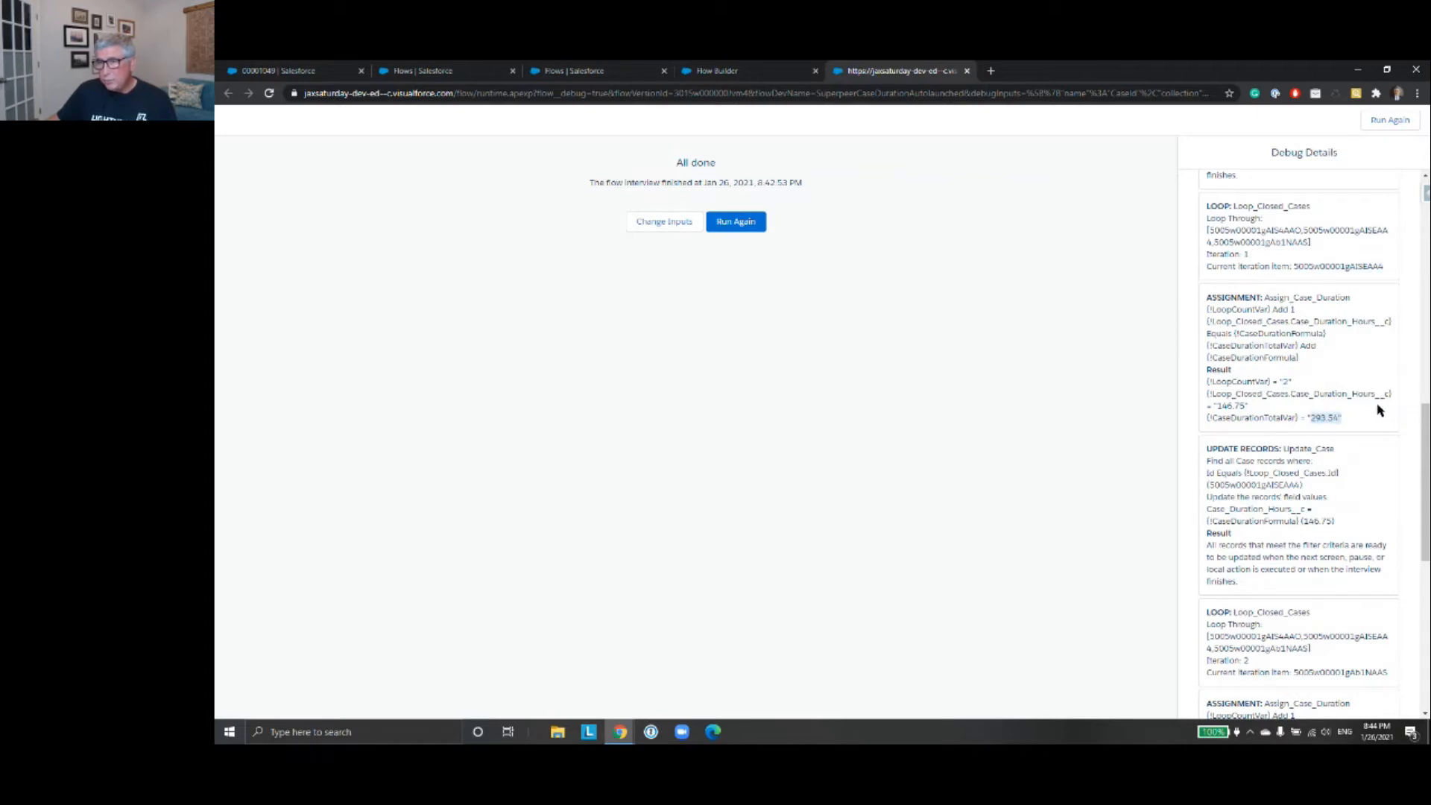
{"action": "left_click_drag", "start_coordinate": [1216, 406], "coordinate": [1244, 405]}
{"action": "left_click_drag", "start_coordinate": [1312, 418], "coordinate": [1341, 418]}
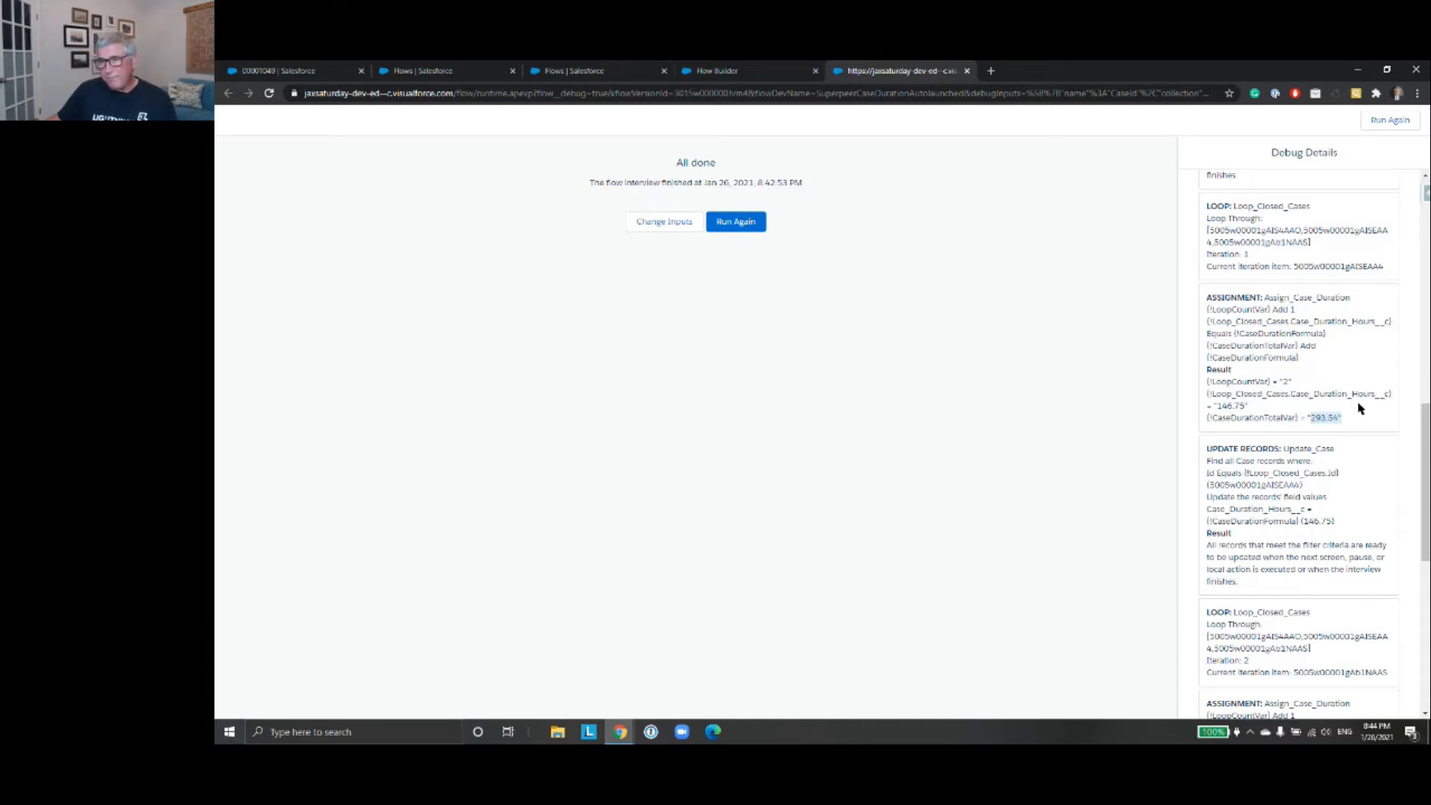
{"action": "left_click_drag", "start_coordinate": [1216, 406], "coordinate": [1251, 408]}
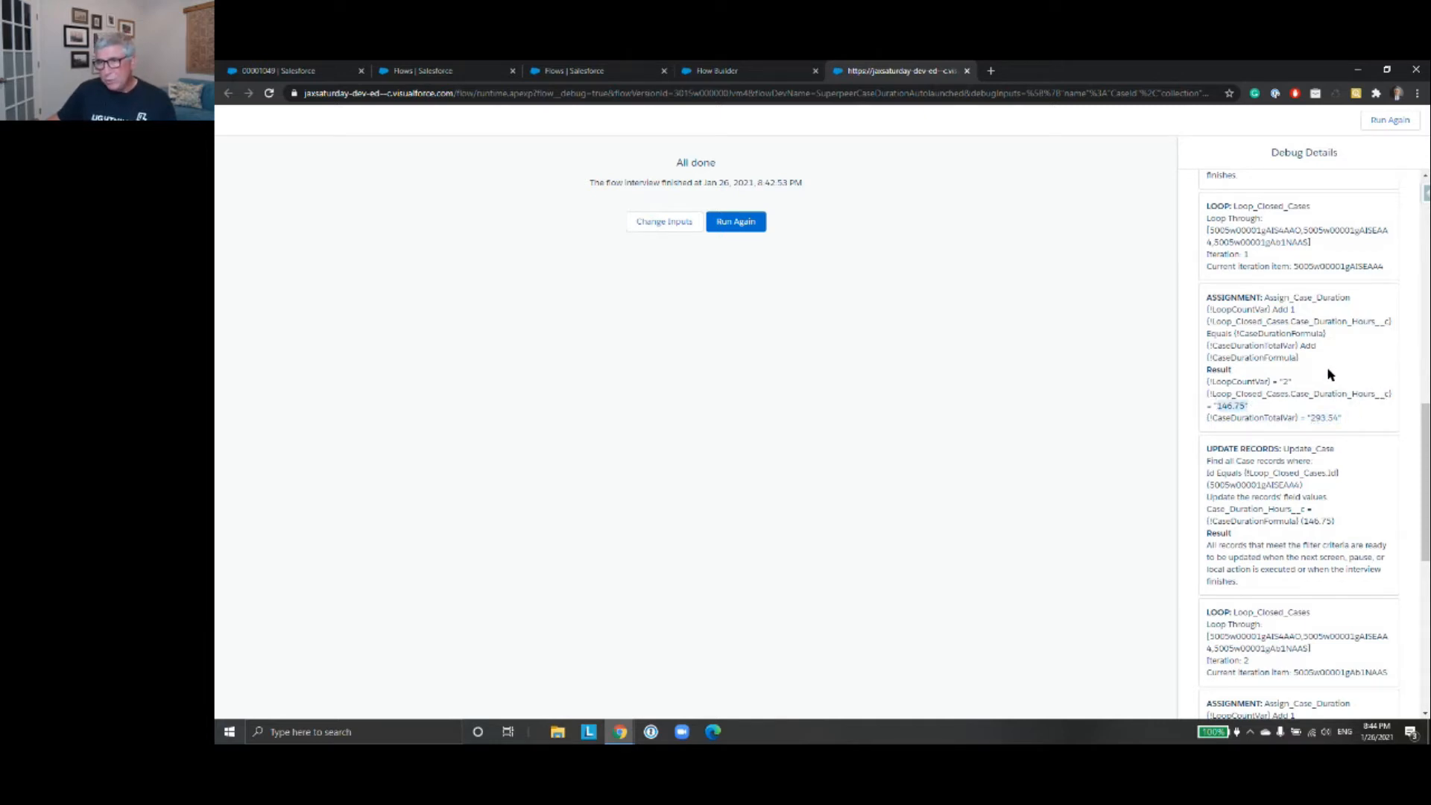
{"action": "scroll", "coordinate": [1331, 375], "scroll_direction": "up", "scroll_amount": 2}
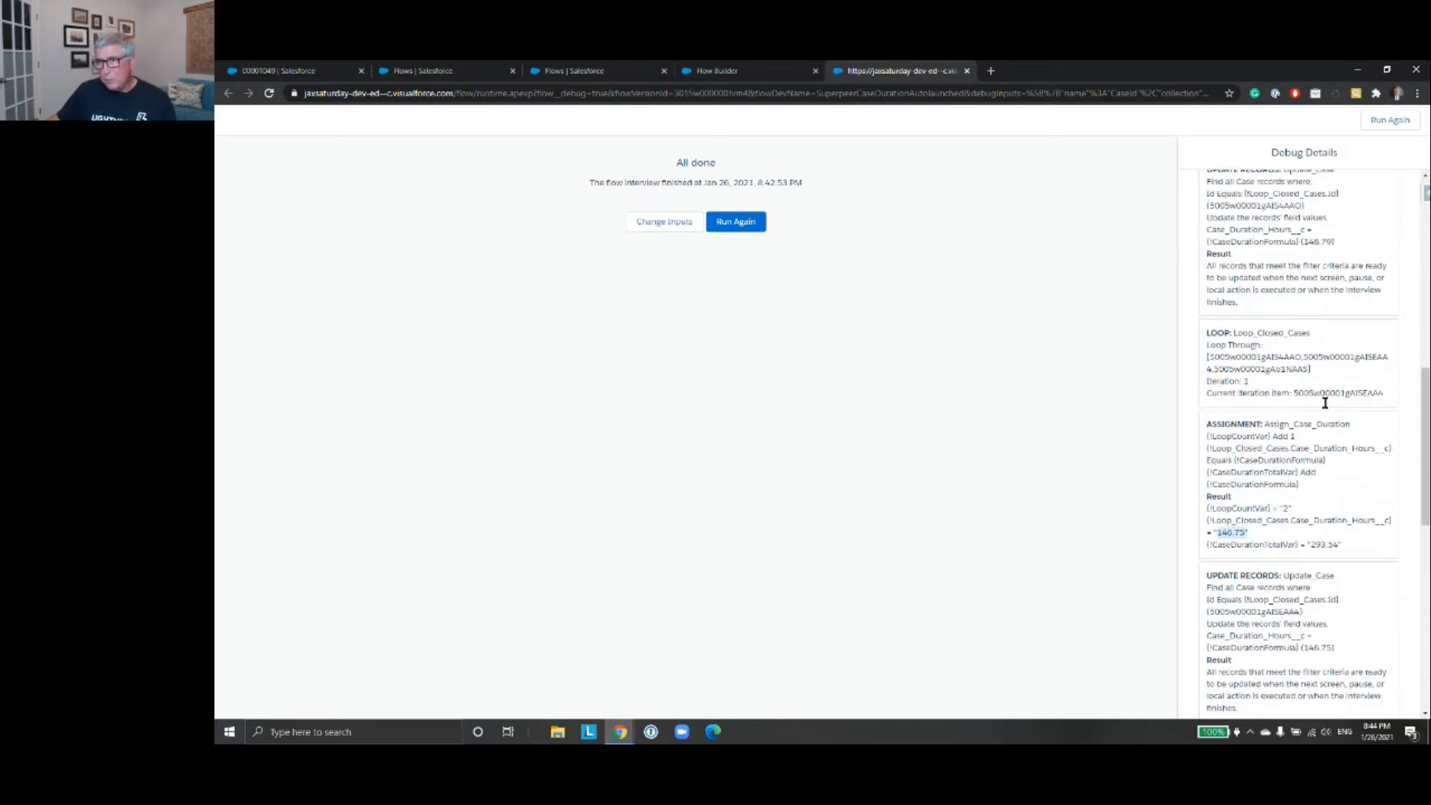
{"action": "scroll", "coordinate": [1328, 440], "scroll_direction": "down", "scroll_amount": 4}
{"action": "scroll", "coordinate": [1308, 384], "scroll_direction": "down", "scroll_amount": 1}
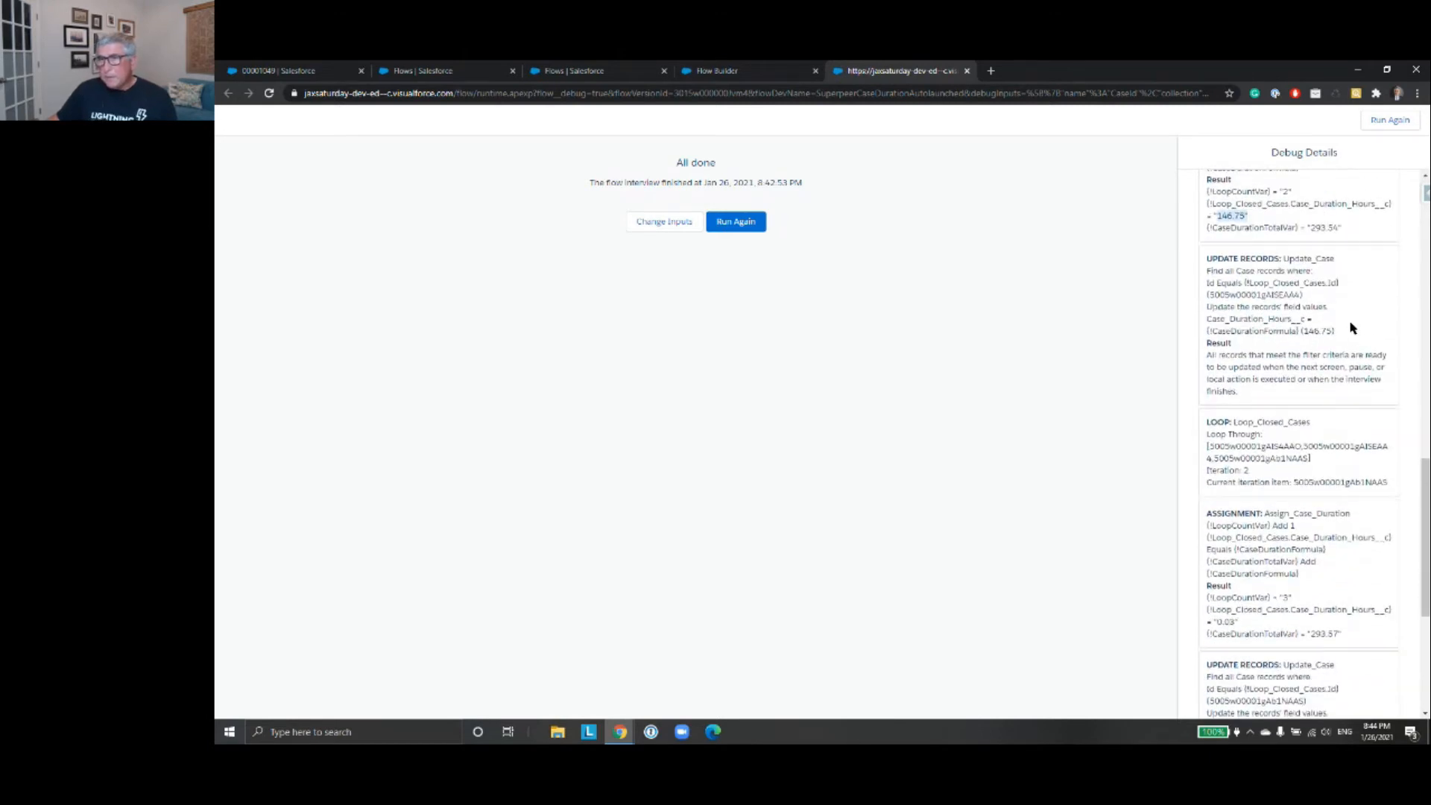
{"action": "left_click_drag", "start_coordinate": [1304, 330], "coordinate": [1338, 332]}
- Review the third loop iteration's current case, duration, total and case update through to the end of Loop_Closed_Cases
{"action": "scroll", "coordinate": [1364, 319], "scroll_direction": "down", "scroll_amount": 2}
{"action": "scroll", "coordinate": [1364, 317], "scroll_direction": "down", "scroll_amount": 2}
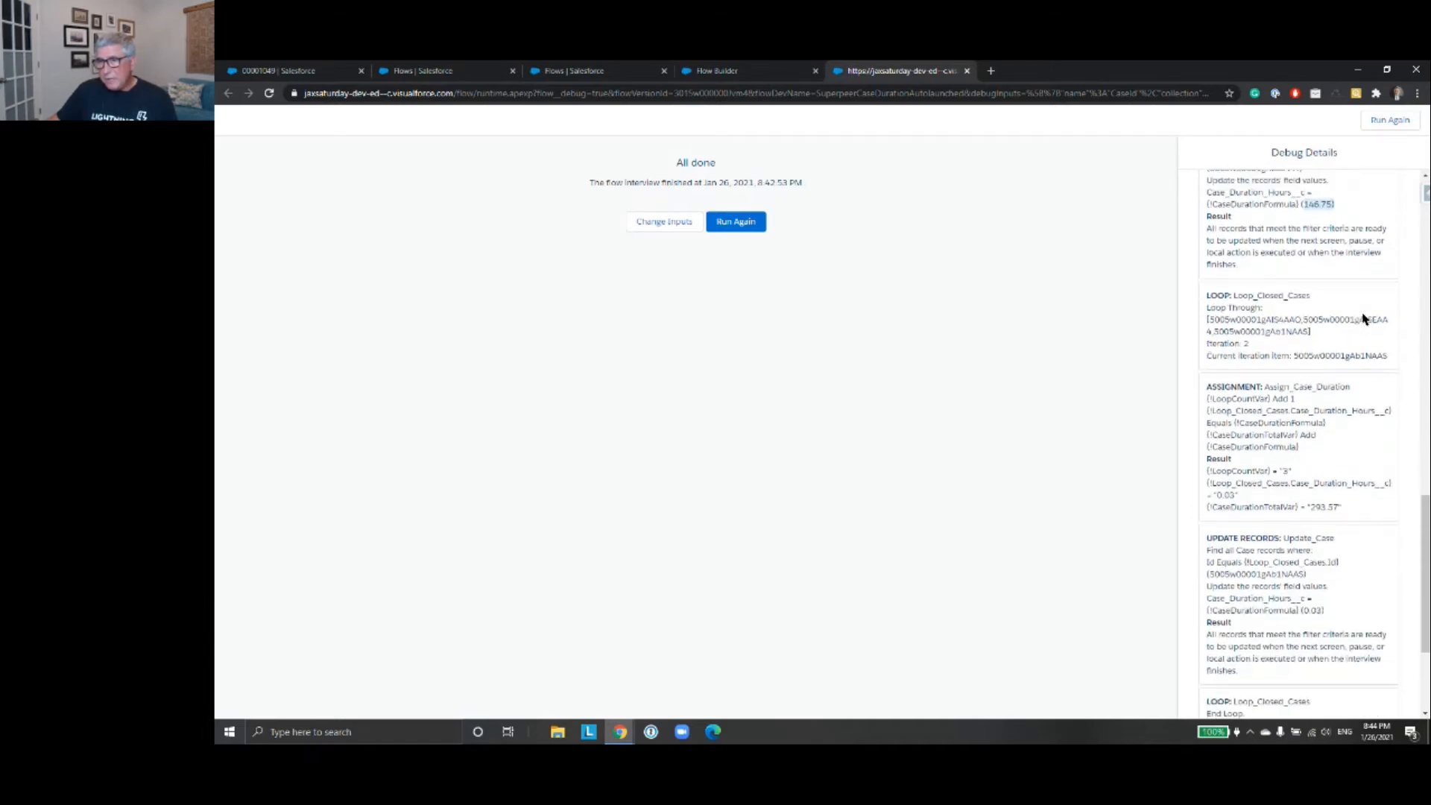
{"action": "left_click_drag", "start_coordinate": [1296, 292], "coordinate": [1387, 295]}
{"action": "scroll", "coordinate": [1386, 302], "scroll_direction": "down", "scroll_amount": 2}
{"action": "scroll", "coordinate": [1386, 304], "scroll_direction": "down", "scroll_amount": 1}
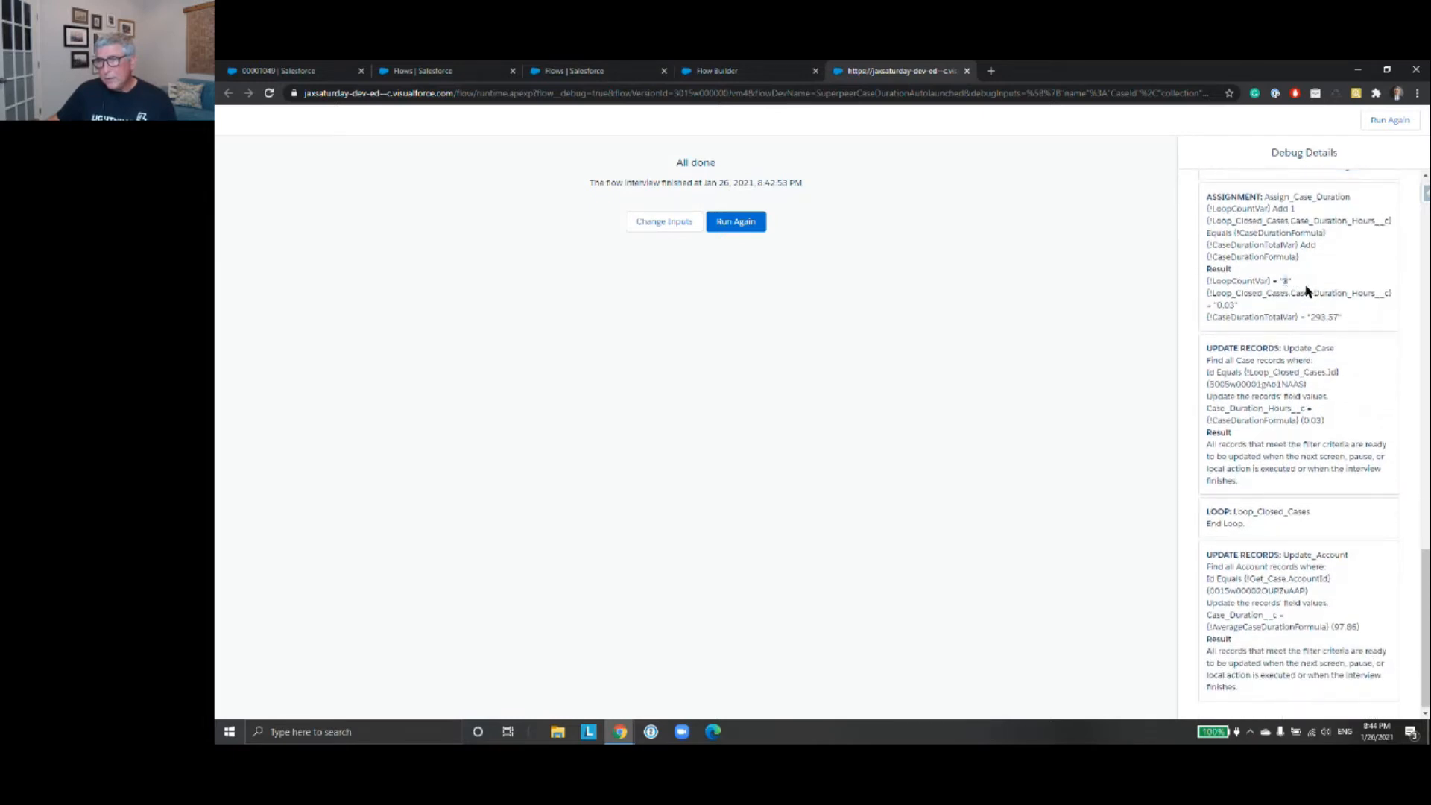
{"action": "left_click_drag", "start_coordinate": [1216, 305], "coordinate": [1236, 303]}
{"action": "left_click_drag", "start_coordinate": [1311, 318], "coordinate": [1342, 319]}
{"action": "scroll", "coordinate": [1368, 322], "scroll_direction": "down", "scroll_amount": 1}
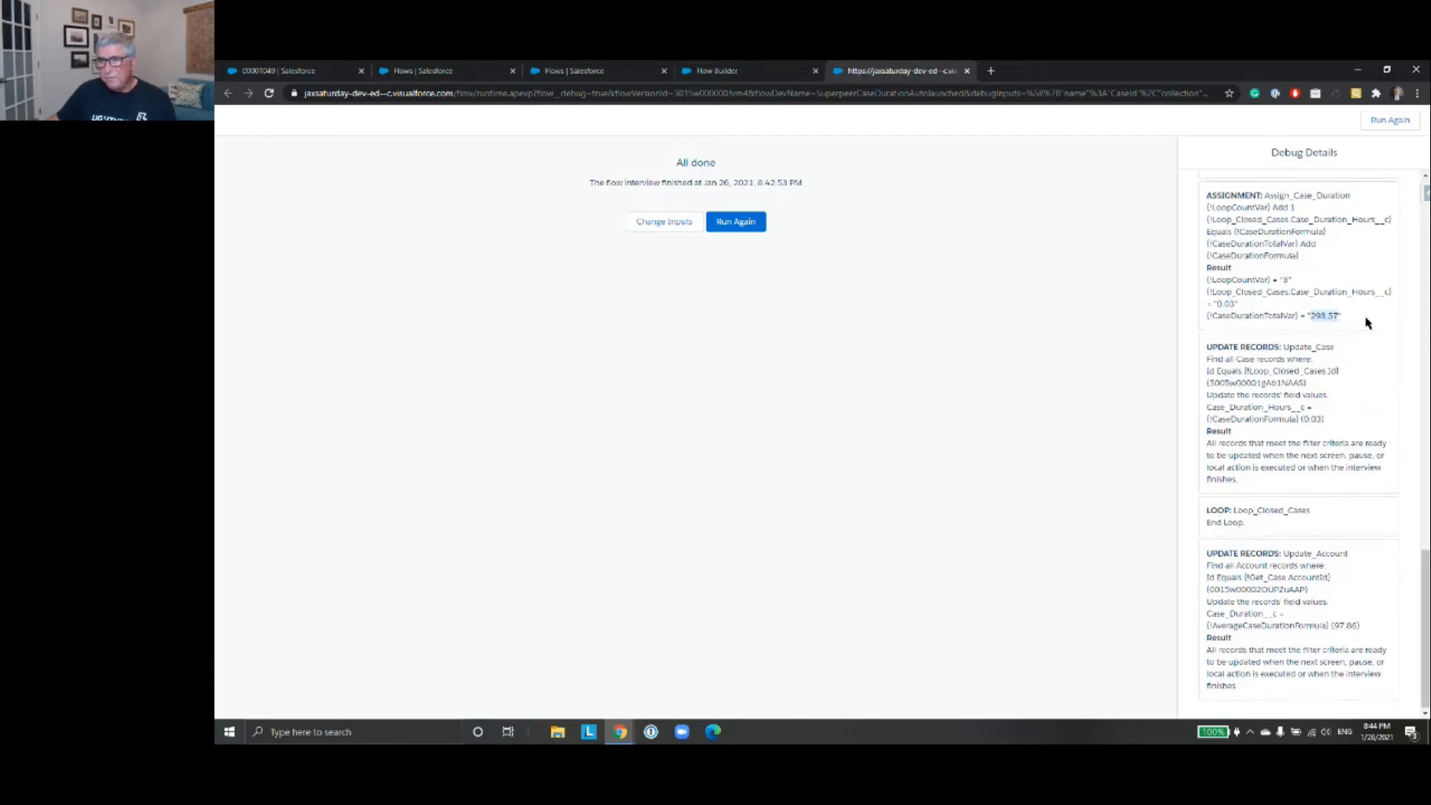
{"action": "left_click_drag", "start_coordinate": [1302, 417], "coordinate": [1320, 416]}
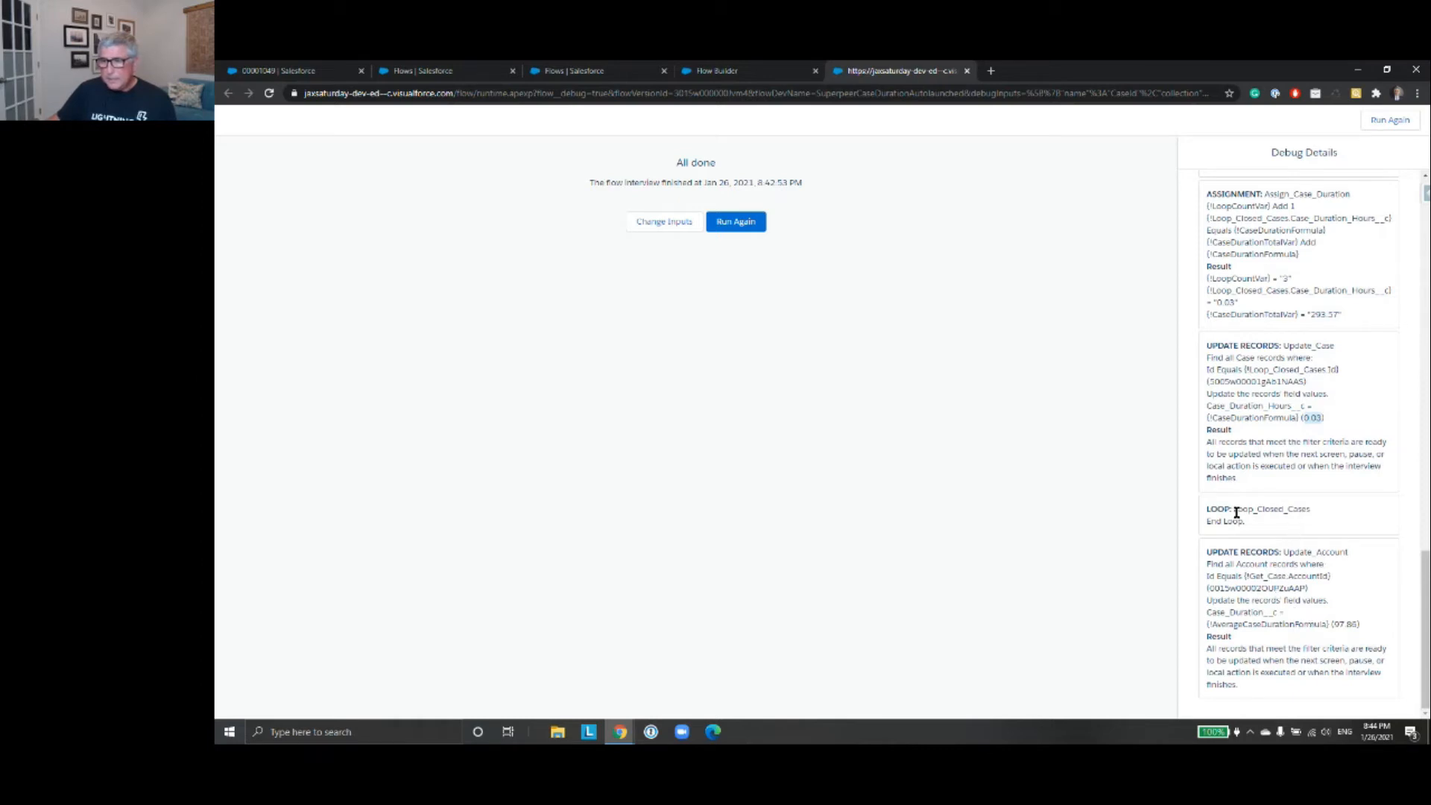
{"action": "left_click_drag", "start_coordinate": [1233, 510], "coordinate": [1258, 533]}
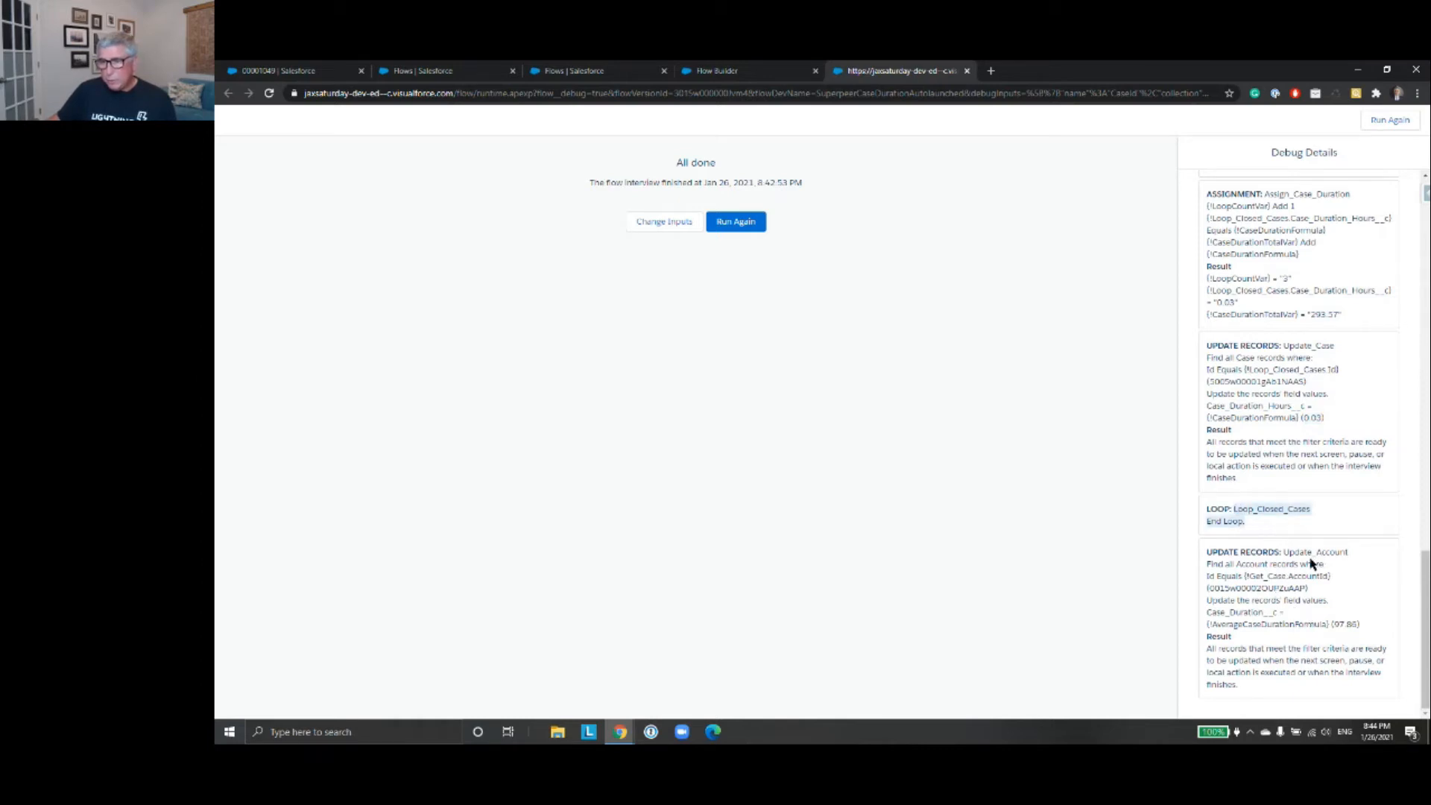
- Check the average in Update_Account's debug details and the reloaded Catnip no good case's duration and last-modified time
{"action": "left_click_drag", "start_coordinate": [1283, 552], "coordinate": [1369, 630]}
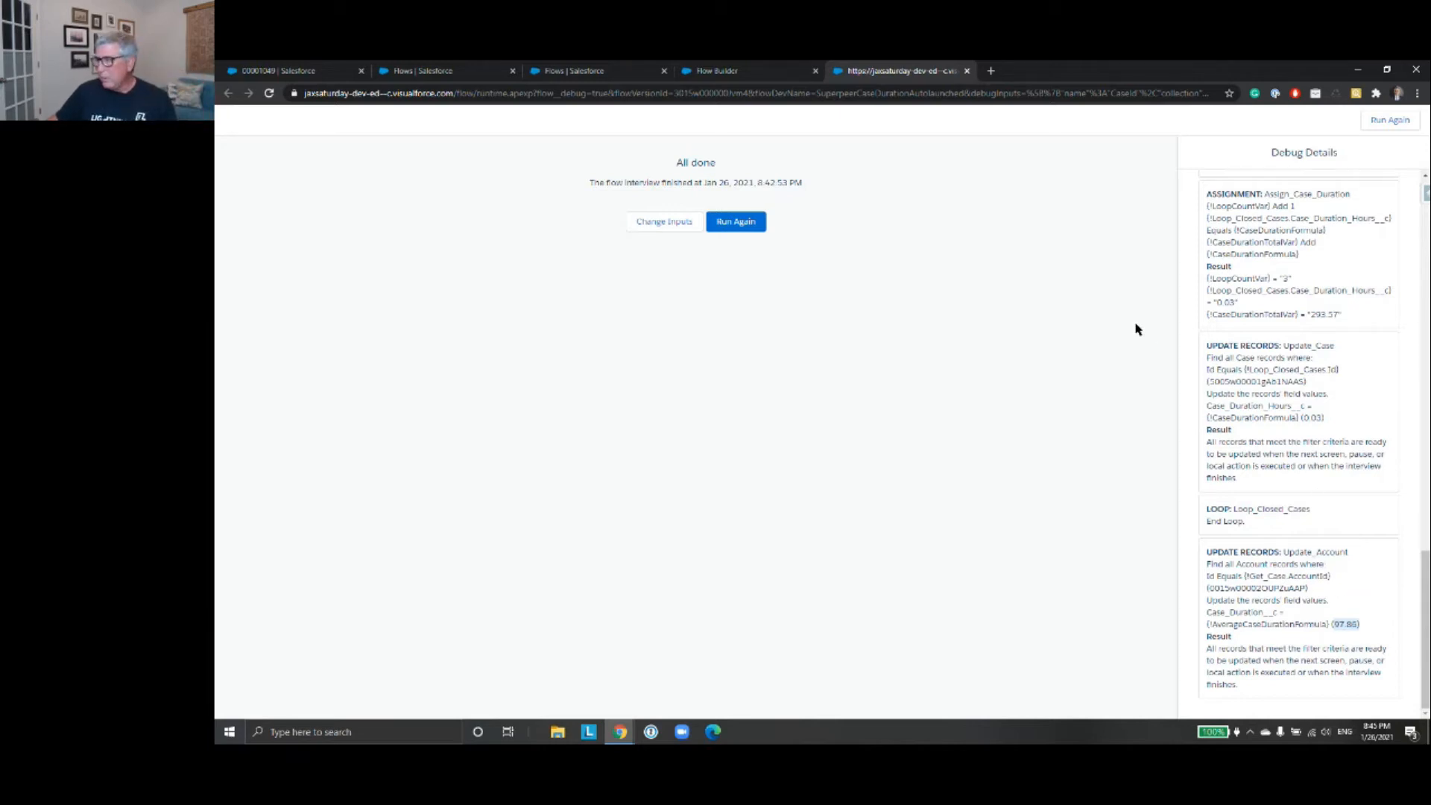
{"action": "left_click", "coordinate": [286, 69]}
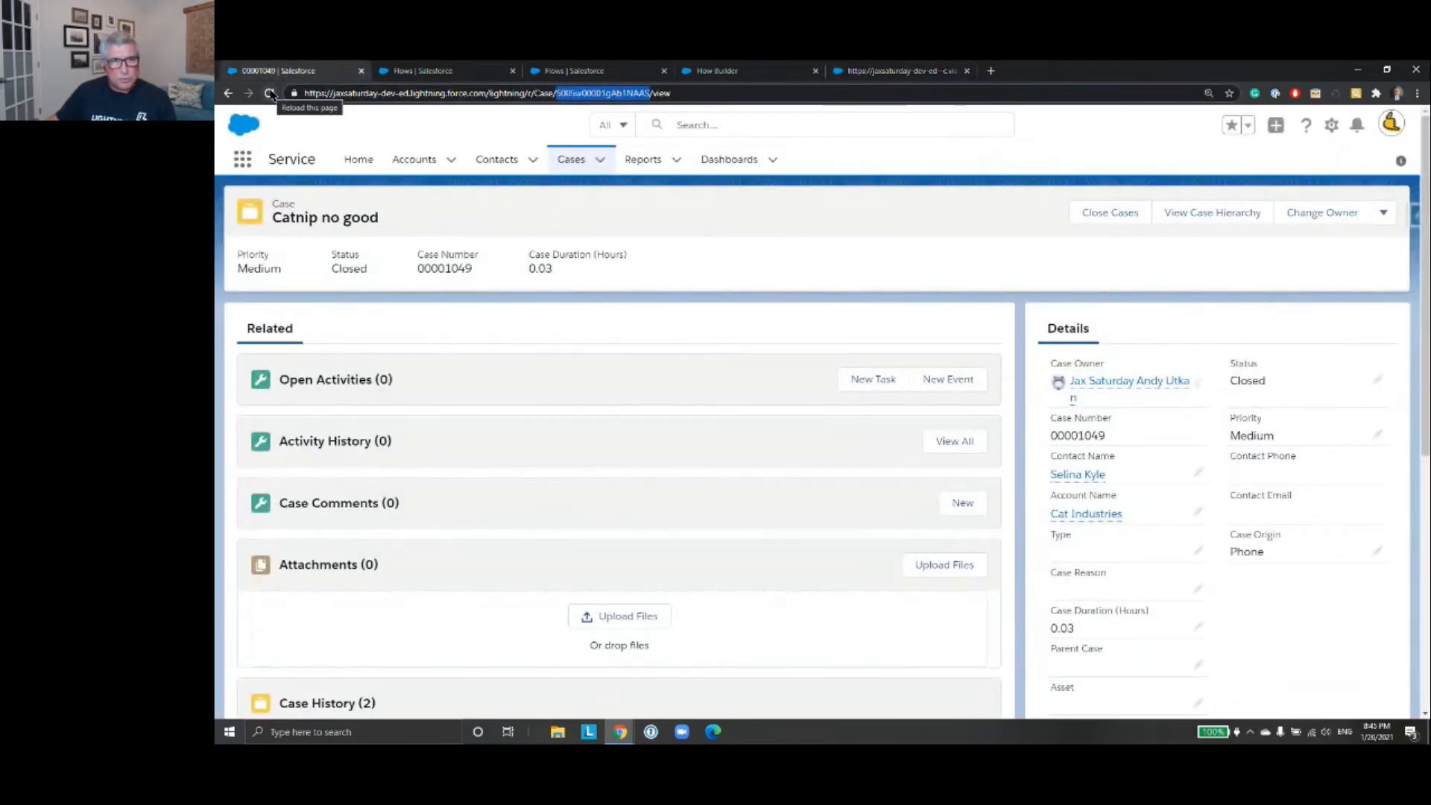
{"action": "left_click", "coordinate": [270, 94]}
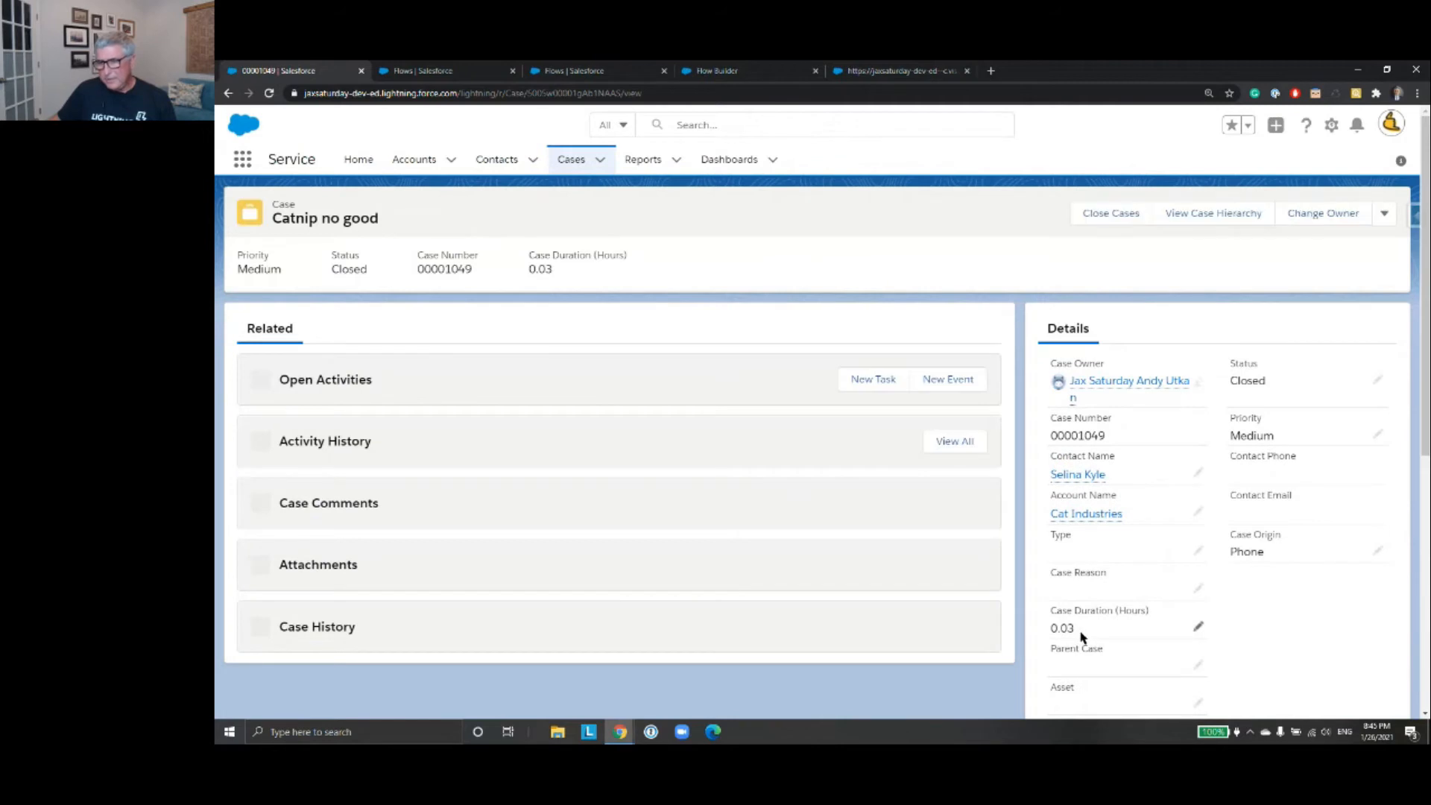
{"action": "scroll", "coordinate": [1076, 510], "scroll_direction": "down", "scroll_amount": 4}
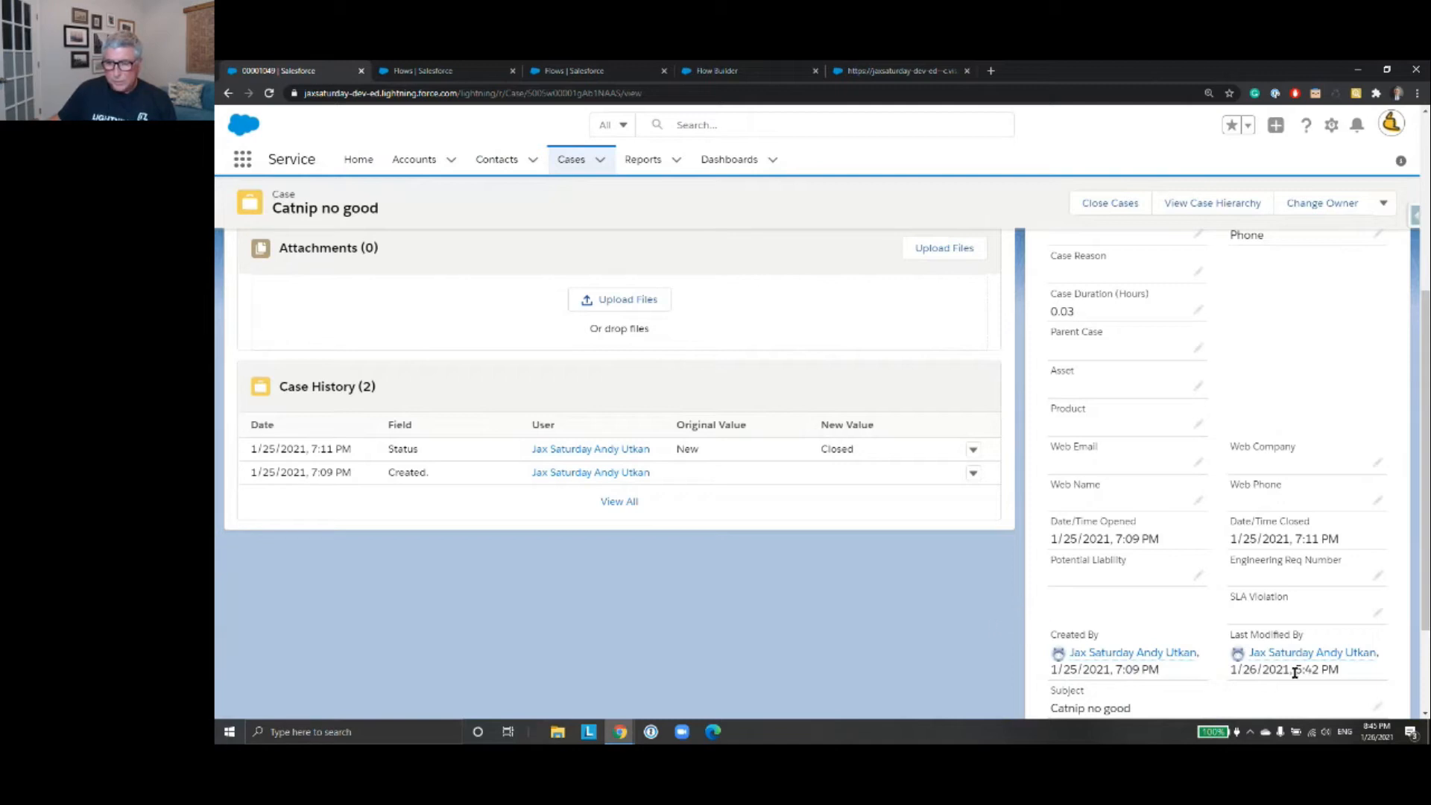
{"action": "left_click_drag", "start_coordinate": [1234, 668], "coordinate": [1347, 673]}
{"action": "left_click", "coordinate": [1351, 673]}
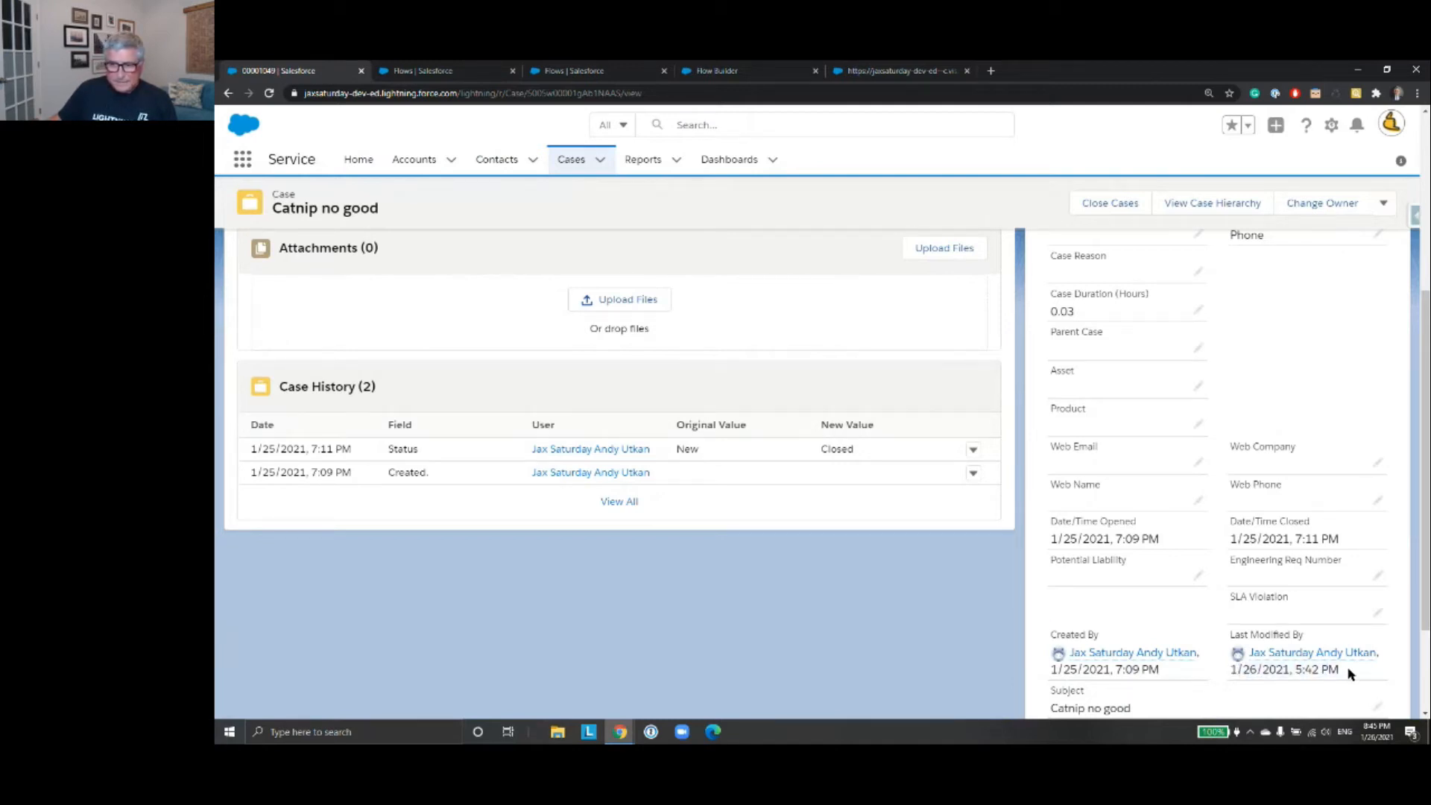
{"action": "left_click_drag", "start_coordinate": [1339, 673], "coordinate": [1231, 672]}
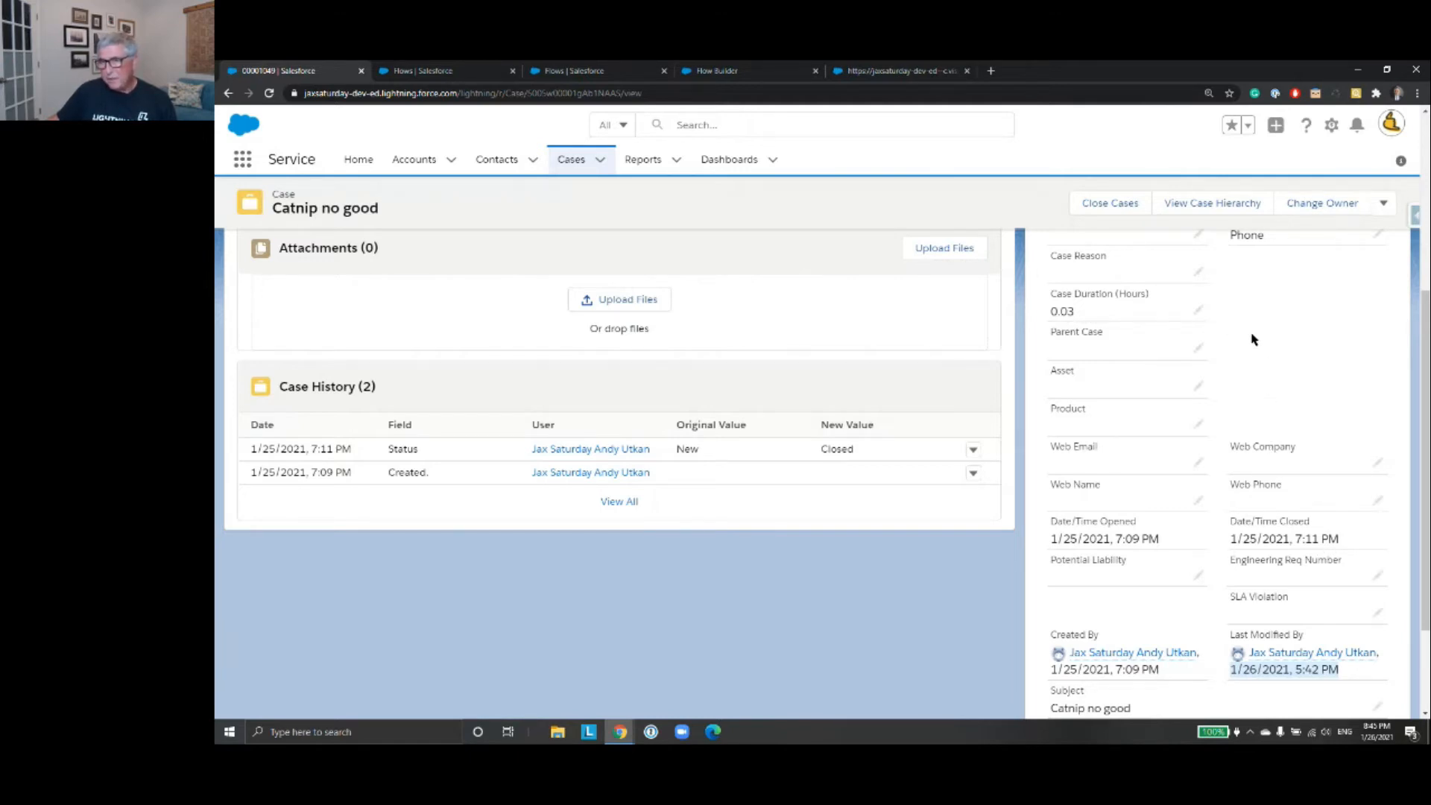
{"action": "scroll", "coordinate": [1248, 339], "scroll_direction": "up", "scroll_amount": 5}
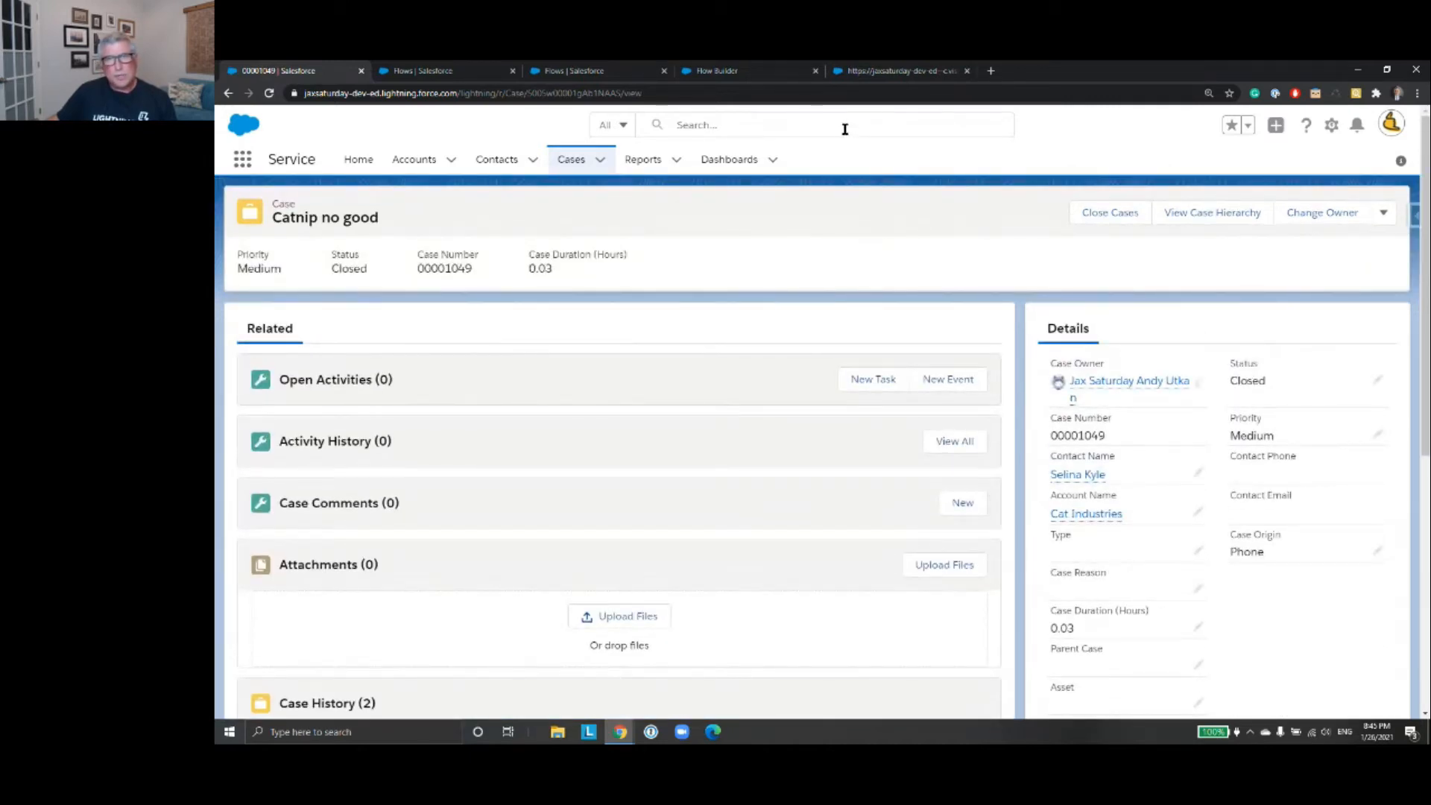
- Return to the list of cases related to the Cat Industries account
{"action": "left_click", "coordinate": [880, 73]}
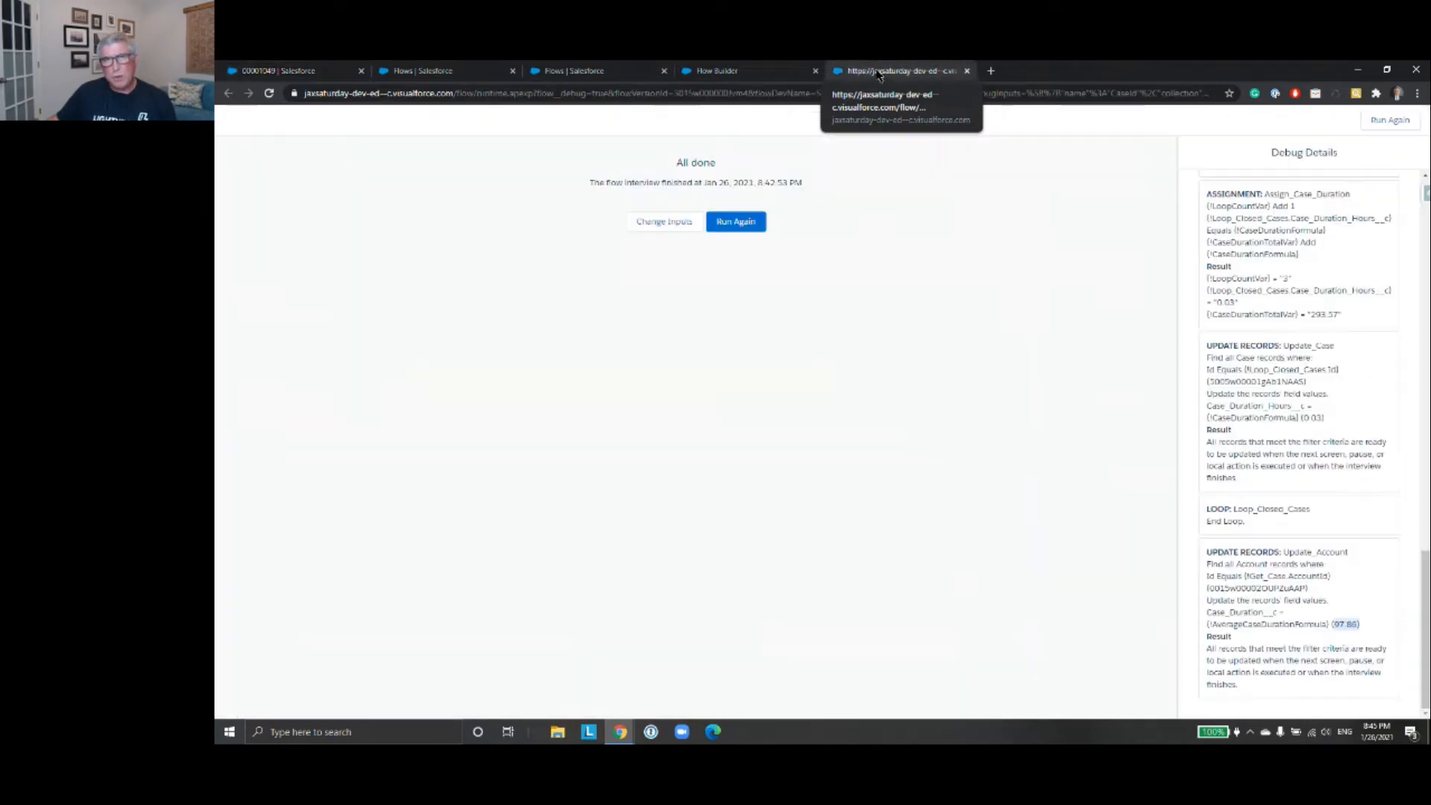
{"action": "left_click", "coordinate": [826, 78]}
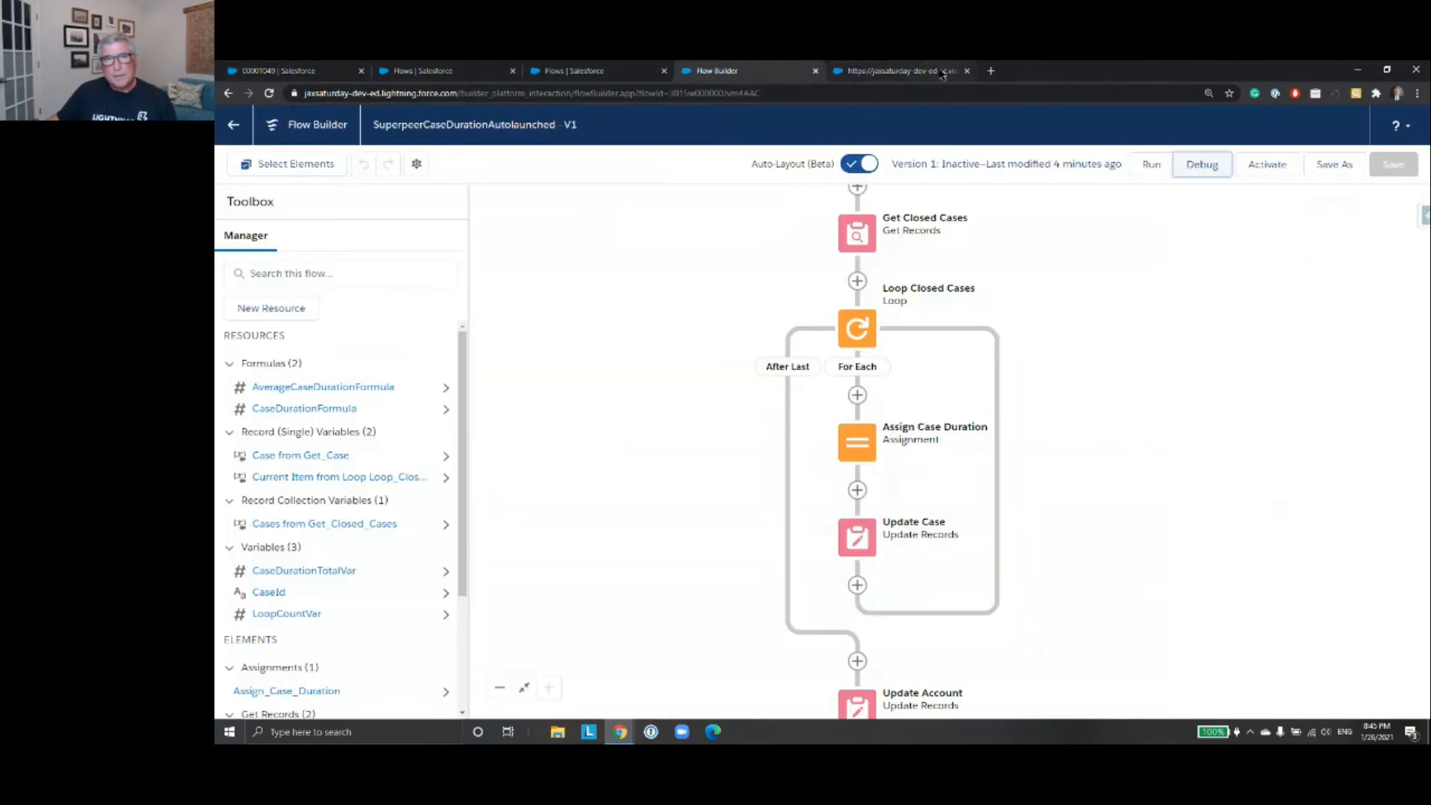
{"action": "left_click", "coordinate": [641, 71]}
{"action": "left_click", "coordinate": [477, 71]}
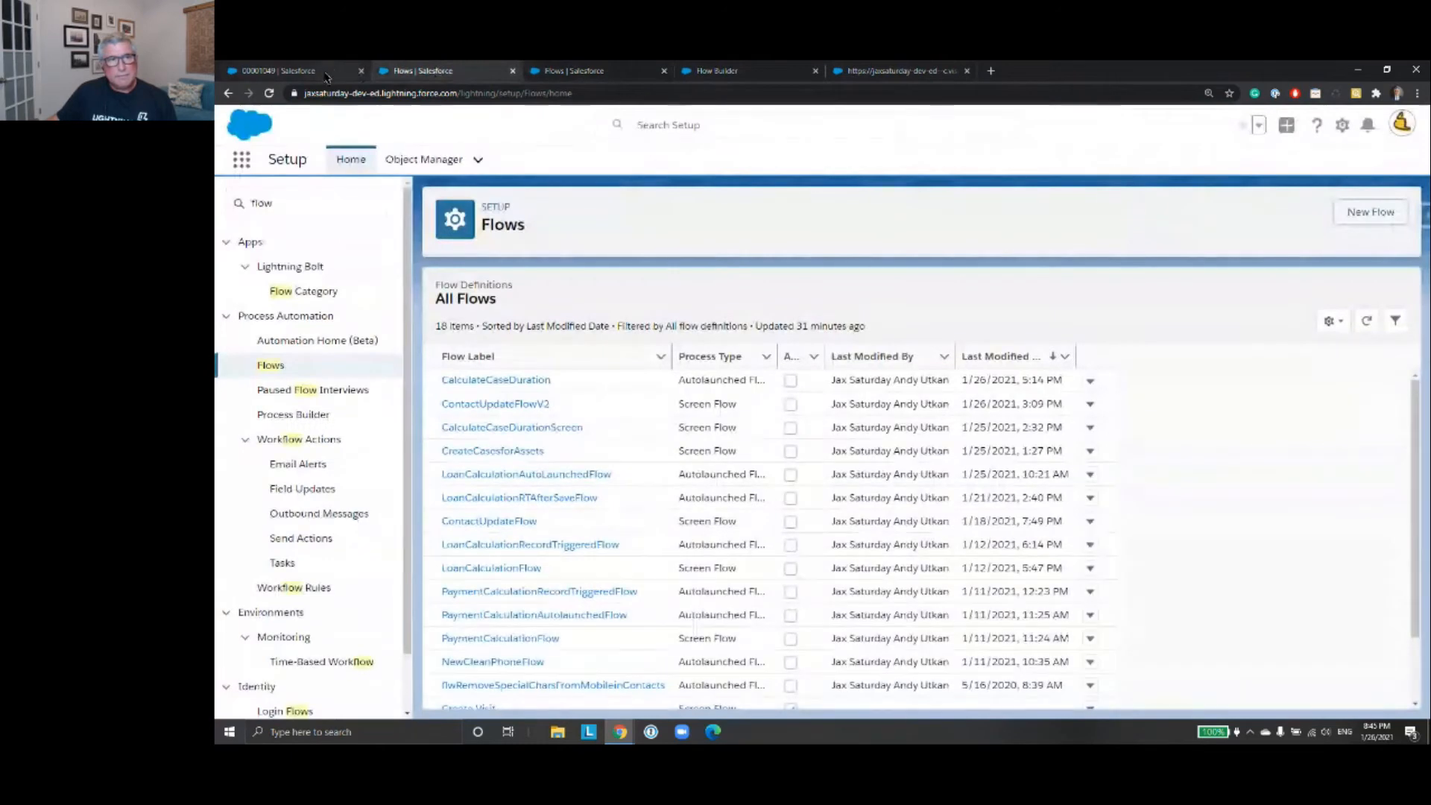
{"action": "left_click", "coordinate": [326, 74]}
{"action": "left_click", "coordinate": [571, 163]}
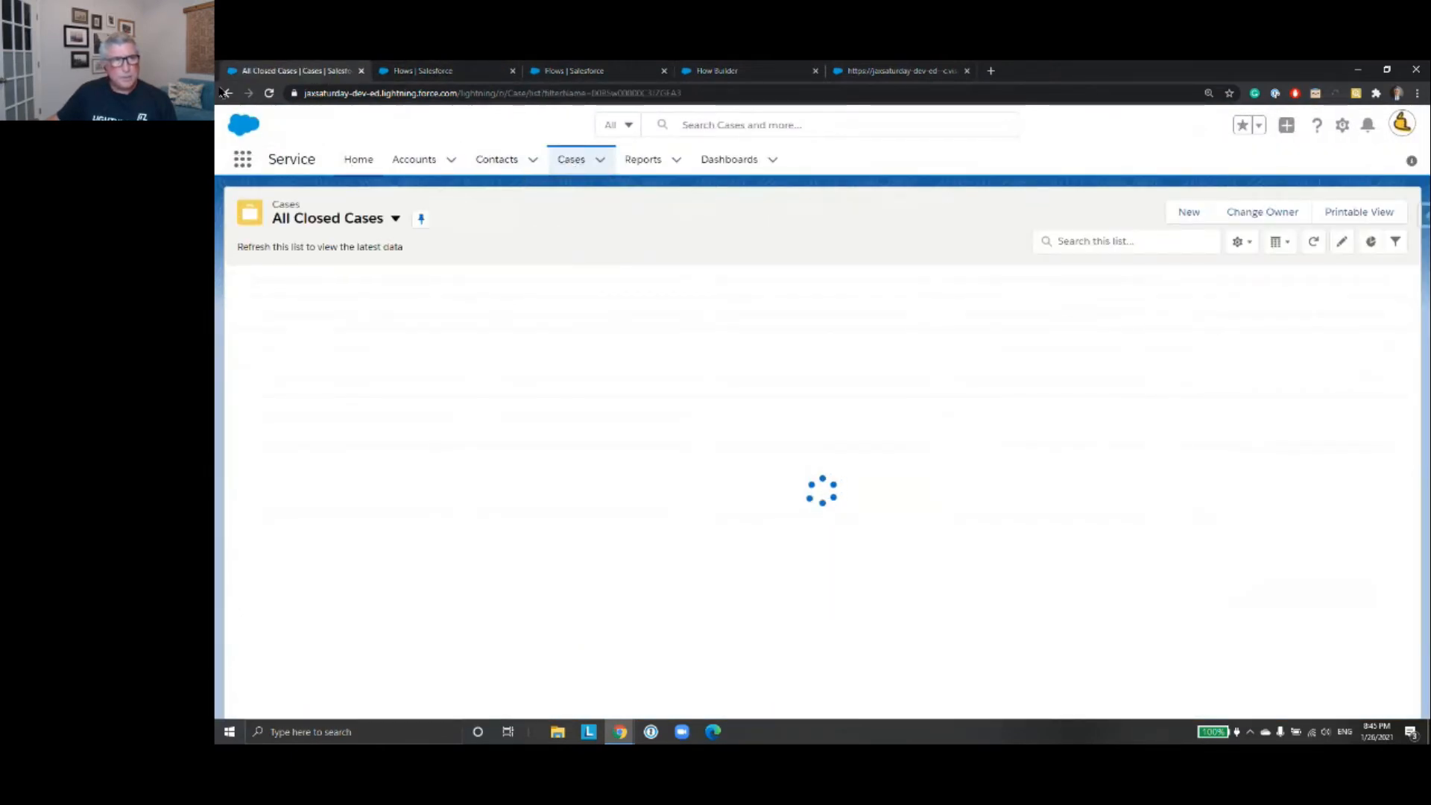
{"action": "left_click", "coordinate": [228, 94]}
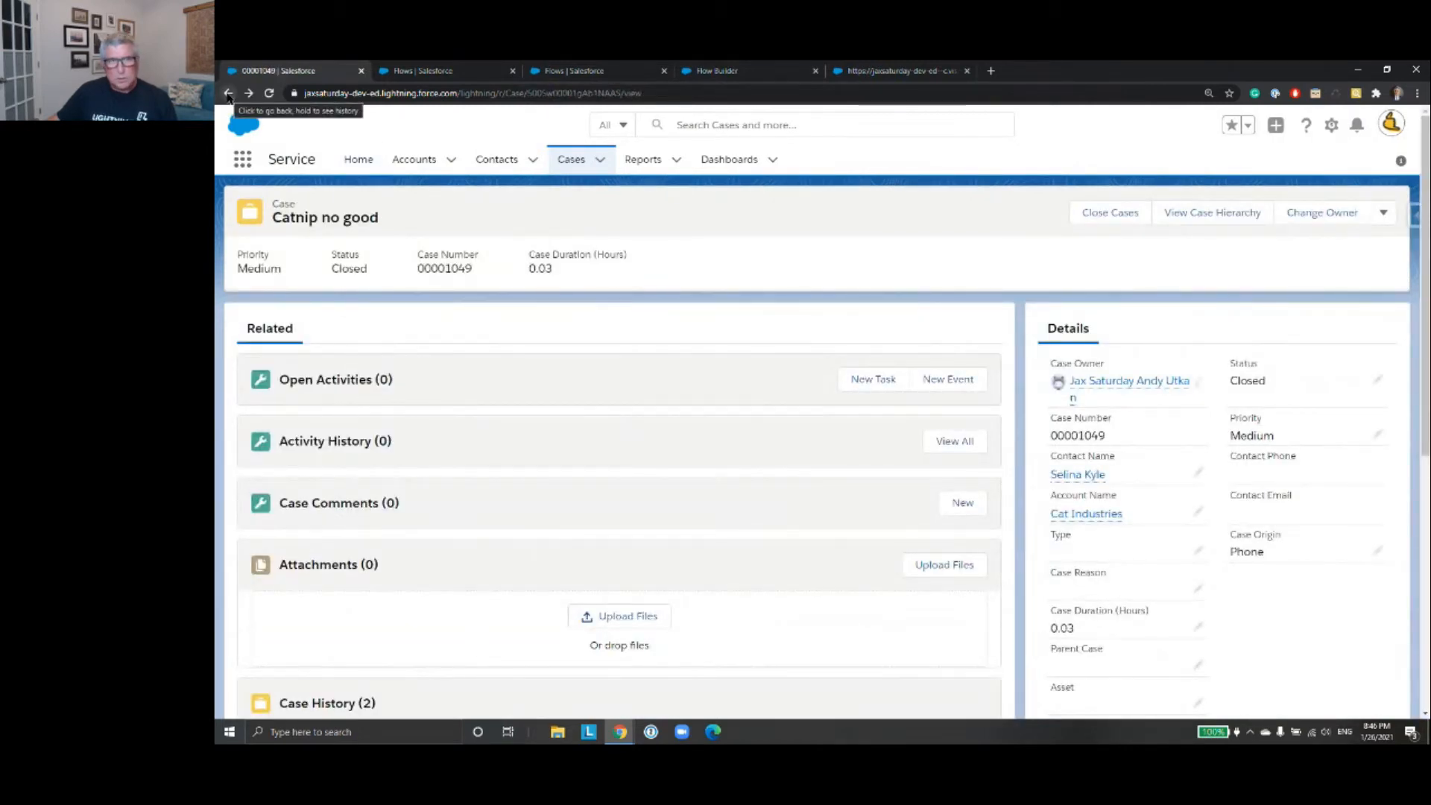
{"action": "left_click", "coordinate": [228, 94]}
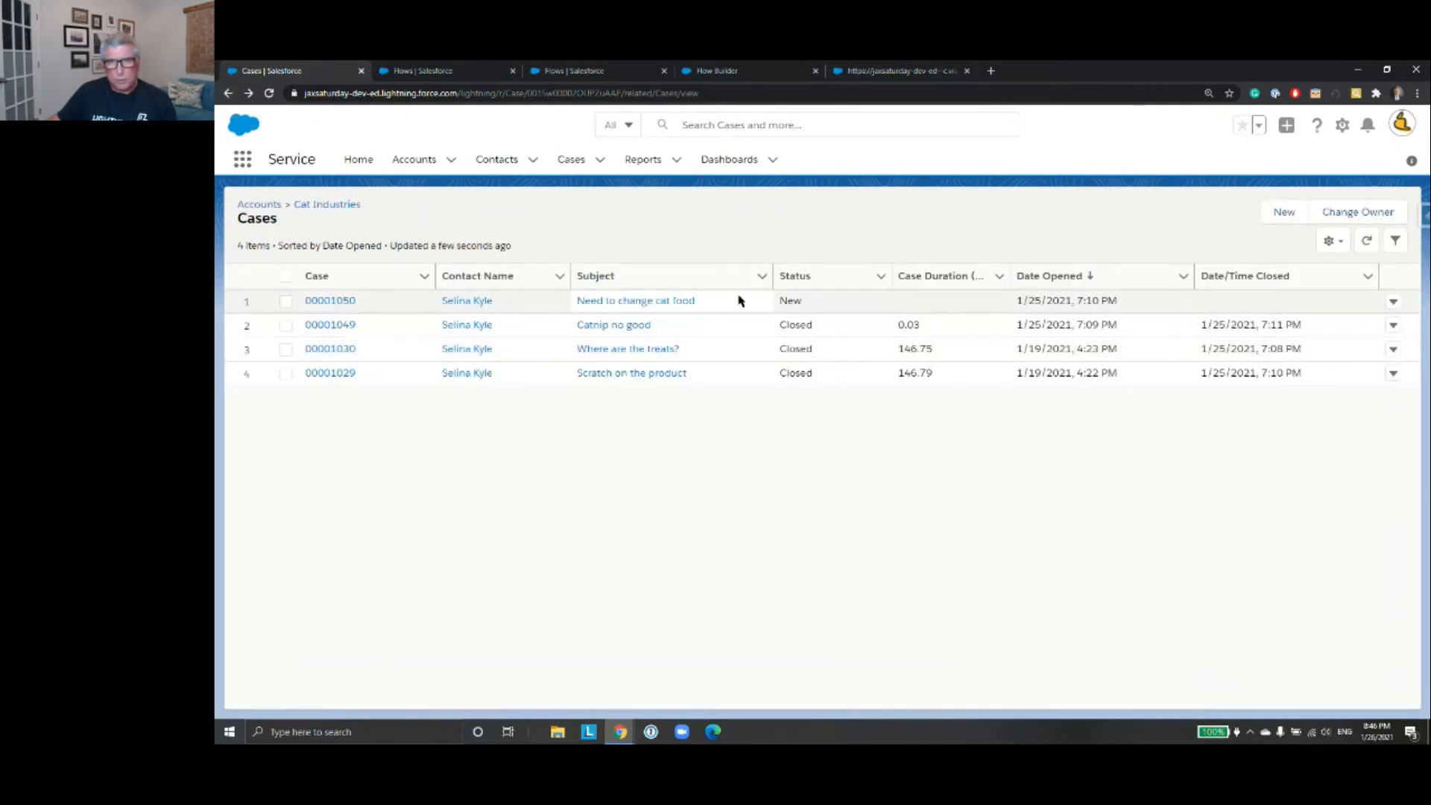
- Close the "Need to change cat food" case with the status Closed
{"action": "left_click", "coordinate": [635, 301]}
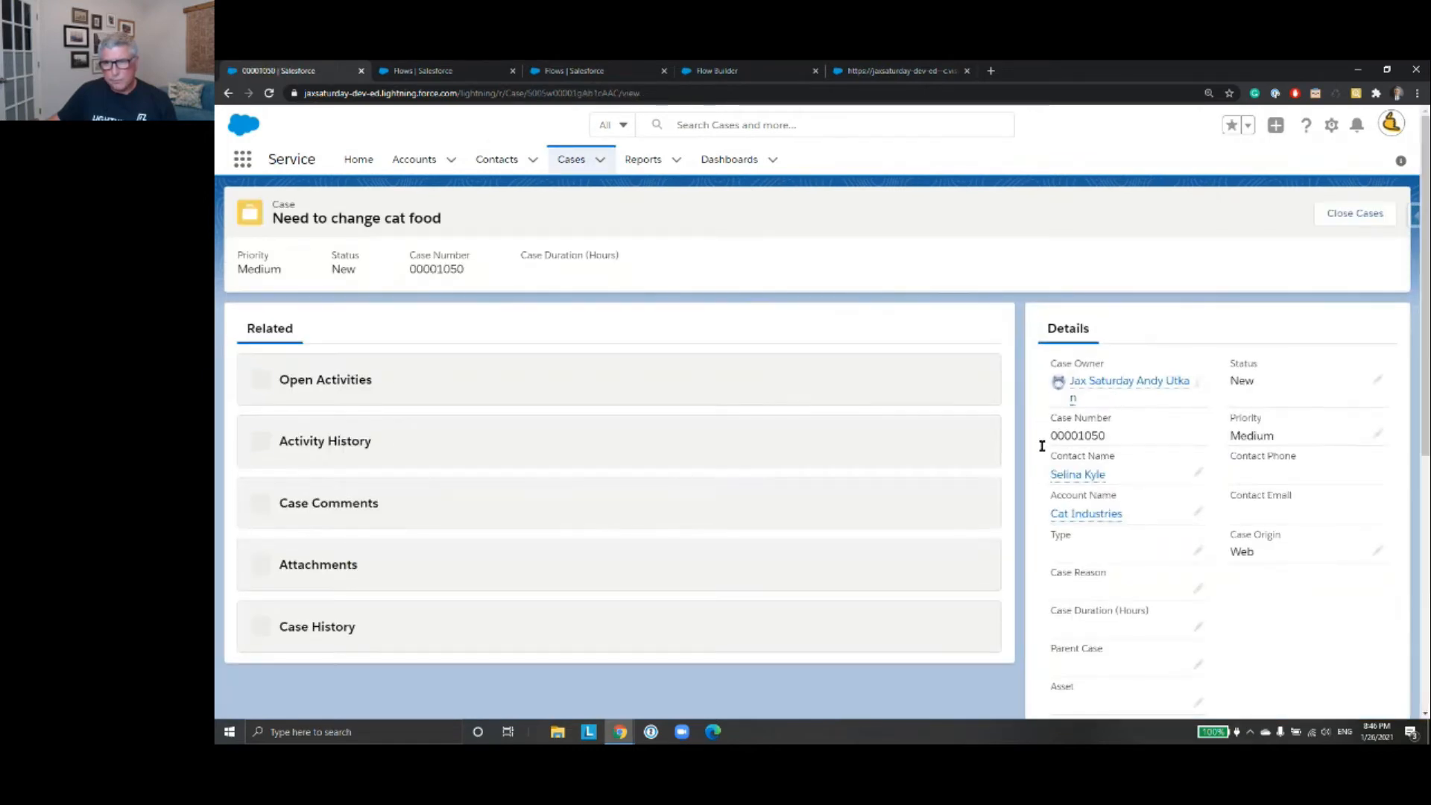
{"action": "left_click", "coordinate": [1109, 214]}
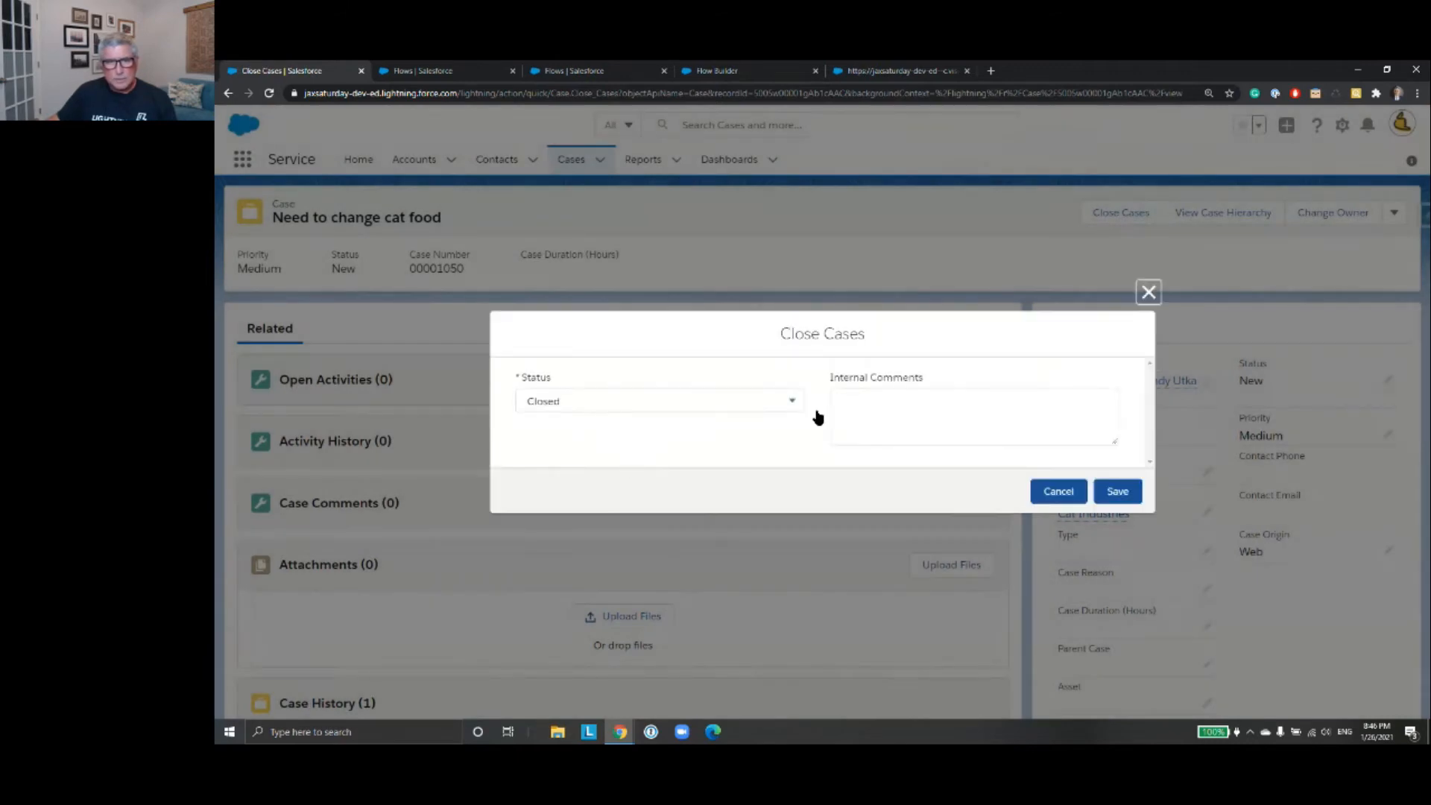
{"action": "left_click", "coordinate": [1111, 493]}
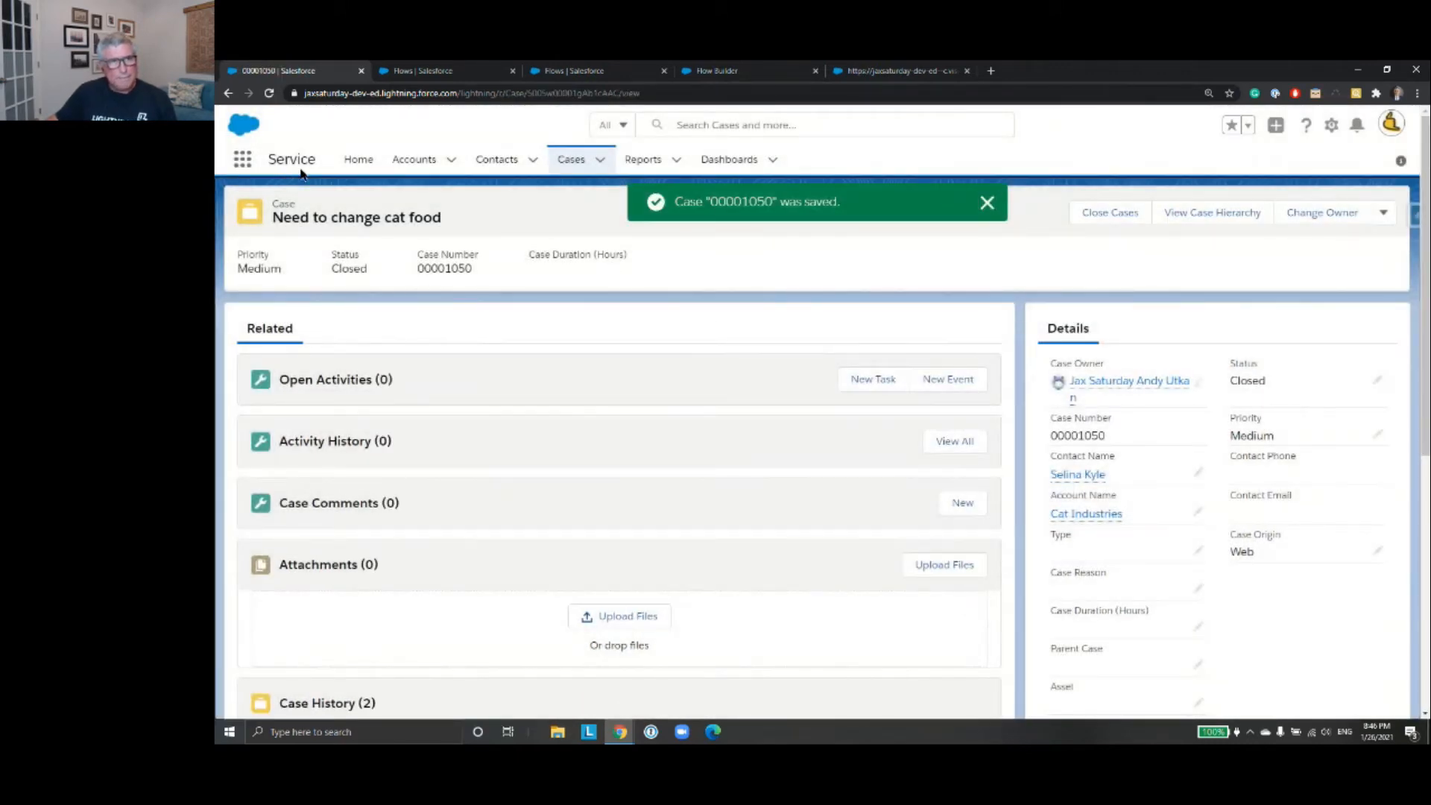
- From the Cat Industries account, open the "Scratch on the product" case and copy its record ID from the URL
{"action": "left_click", "coordinate": [1094, 514]}
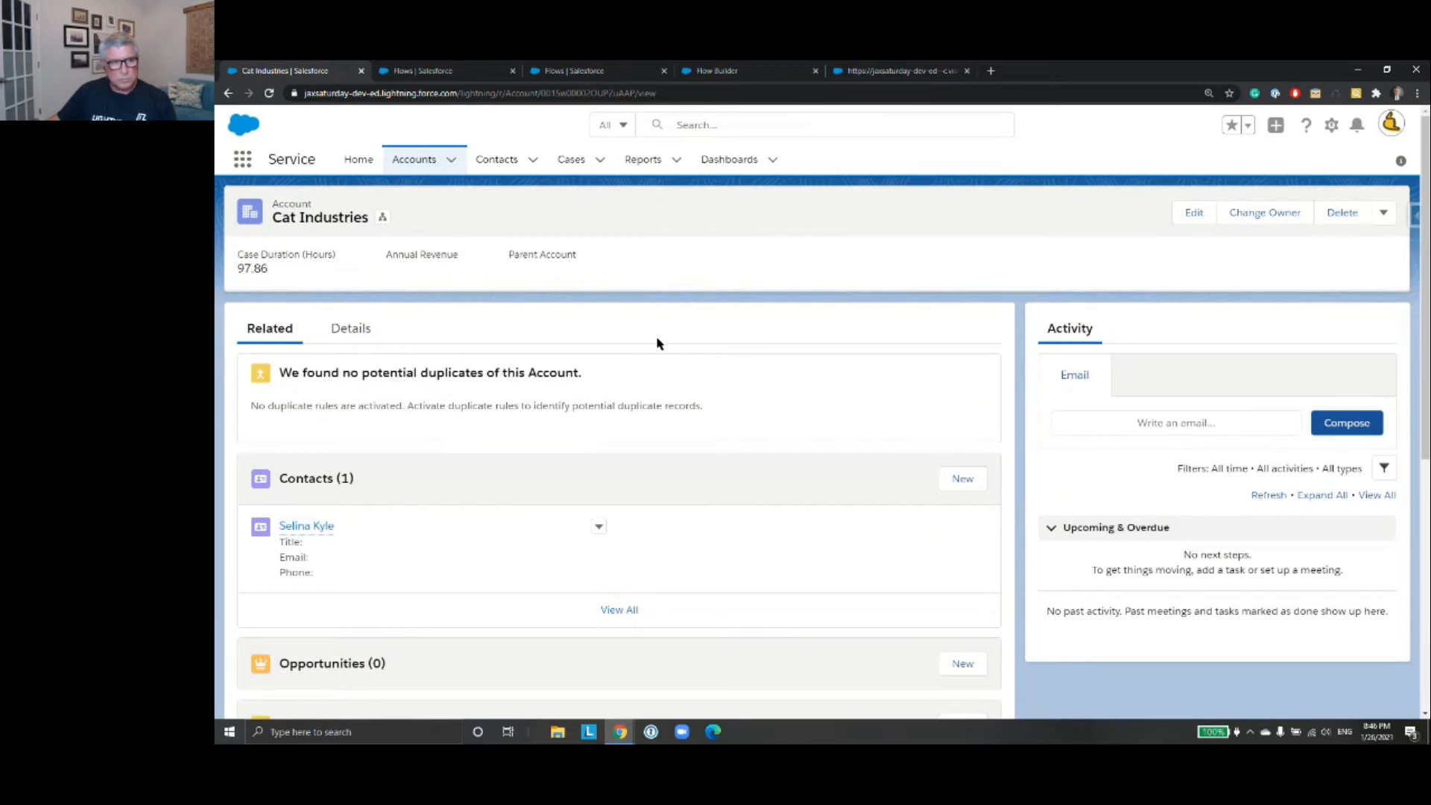
{"action": "scroll", "coordinate": [450, 319], "scroll_direction": "down", "scroll_amount": 4}
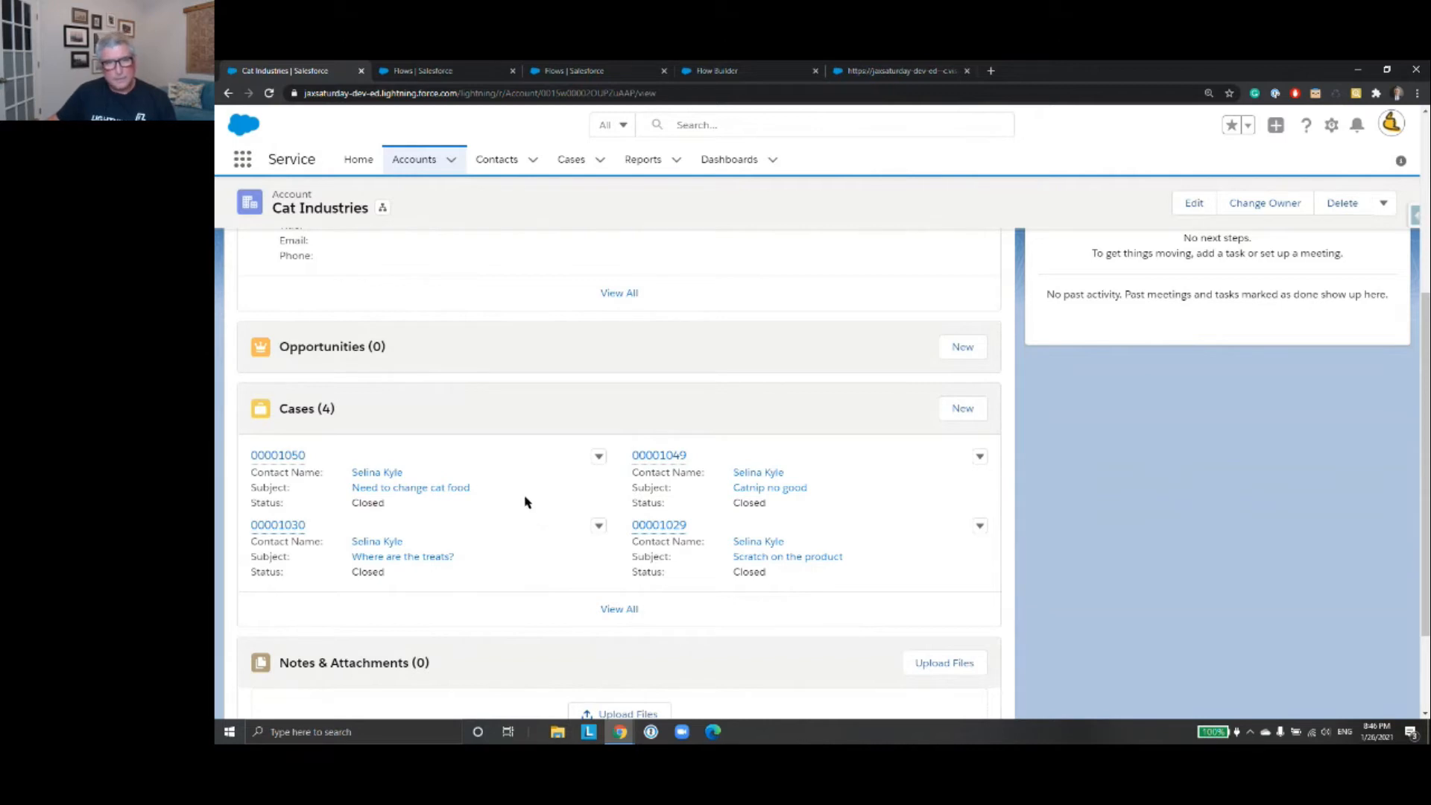
{"action": "left_click", "coordinate": [673, 527]}
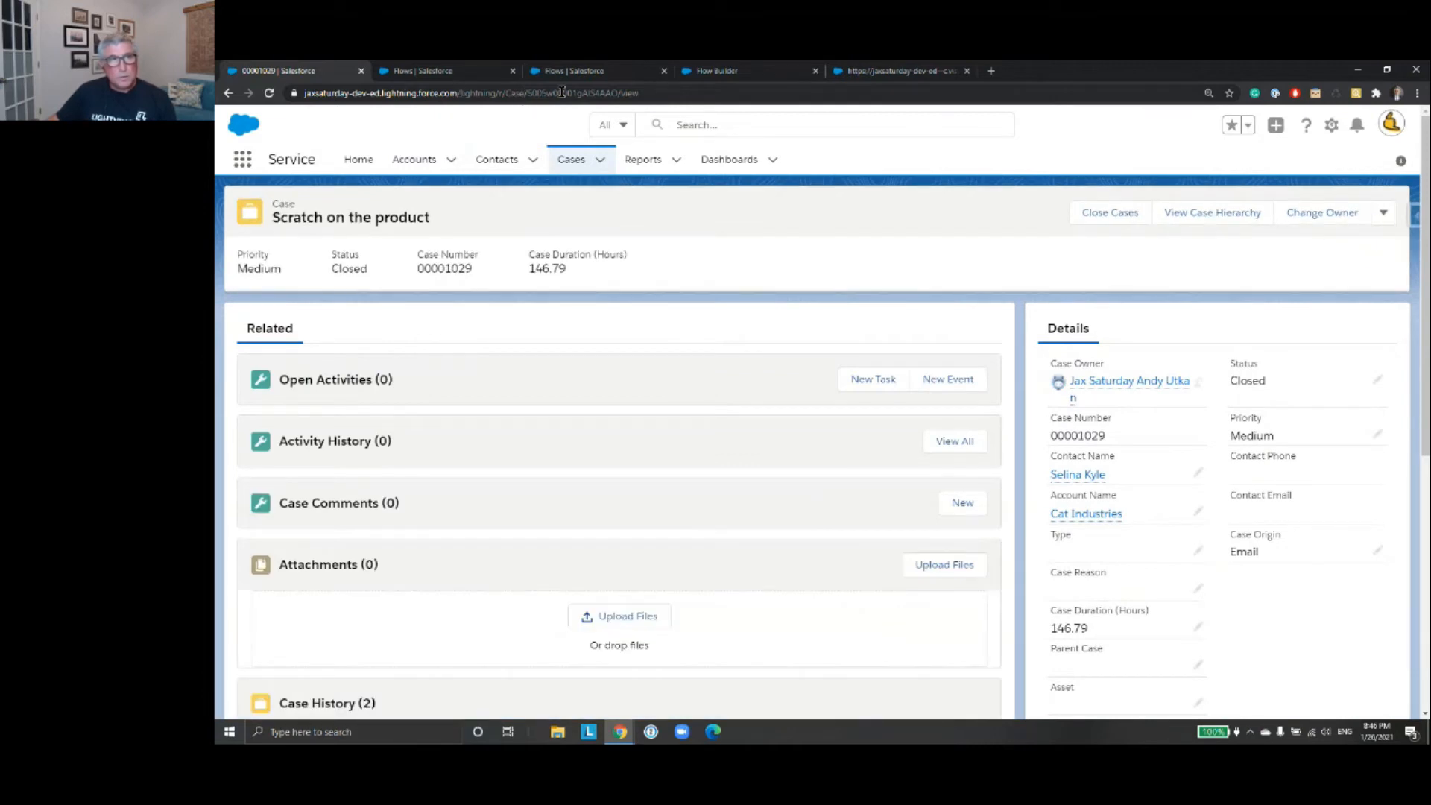
{"action": "left_click", "coordinate": [604, 95]}
{"action": "double_click", "coordinate": [606, 95]}
{"action": "right_click", "coordinate": [613, 97]}
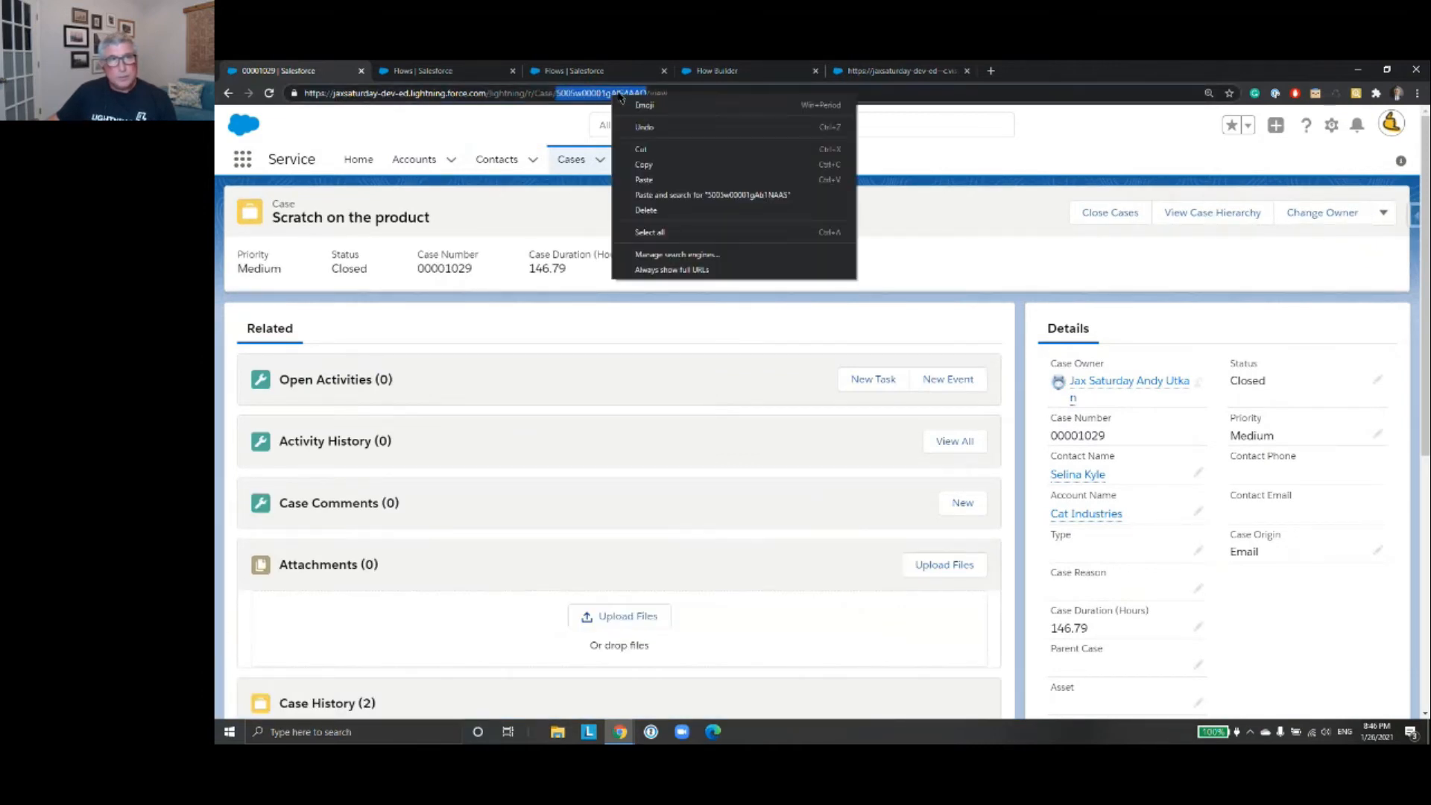
{"action": "left_click", "coordinate": [649, 164]}
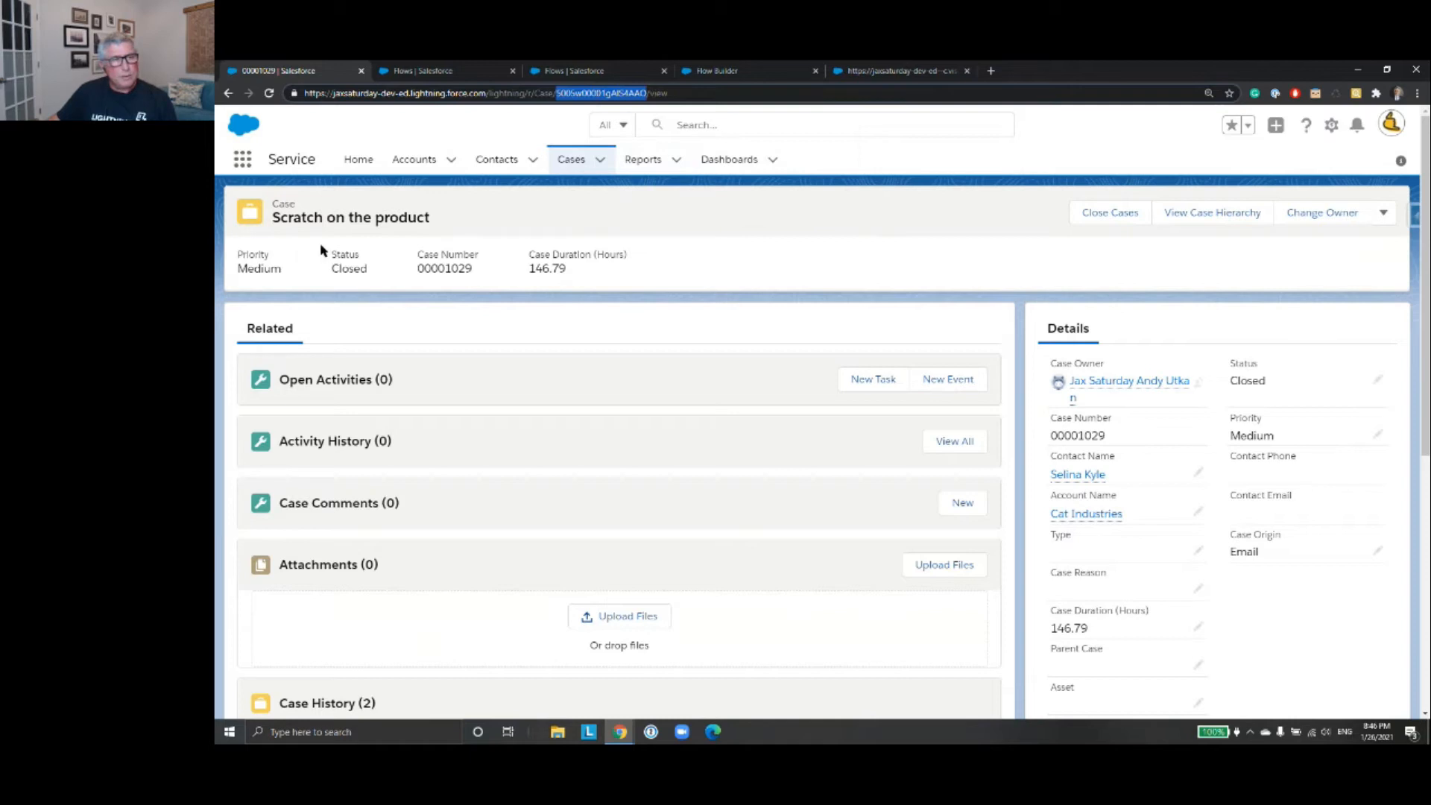
- Return to the Cat Industries account and check the duration field of its "Need to change cat food" case
{"action": "left_click", "coordinate": [228, 94]}
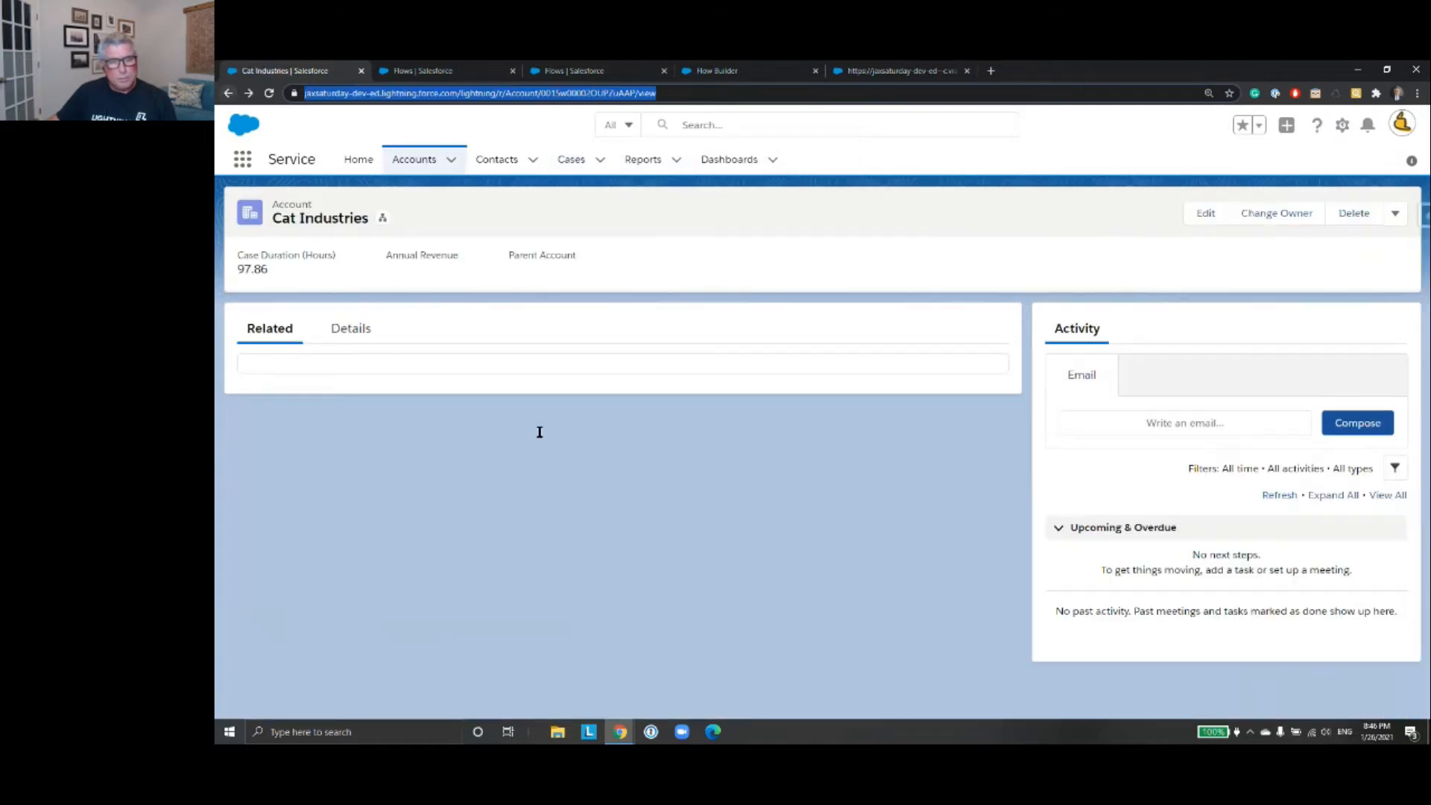
{"action": "scroll", "coordinate": [565, 418], "scroll_direction": "down", "scroll_amount": 4}
{"action": "scroll", "coordinate": [542, 450], "scroll_direction": "down", "scroll_amount": 1}
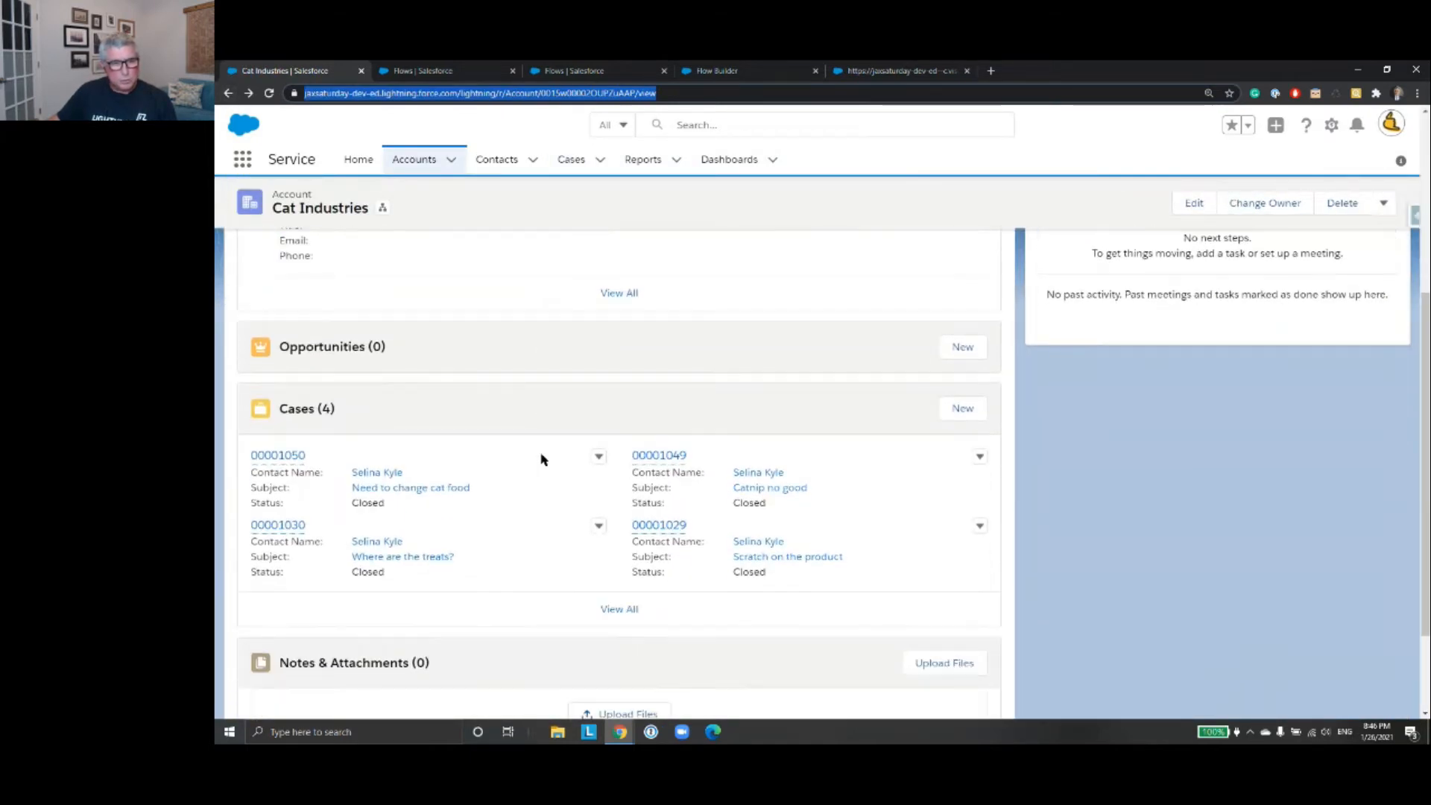
{"action": "left_click", "coordinate": [291, 456]}
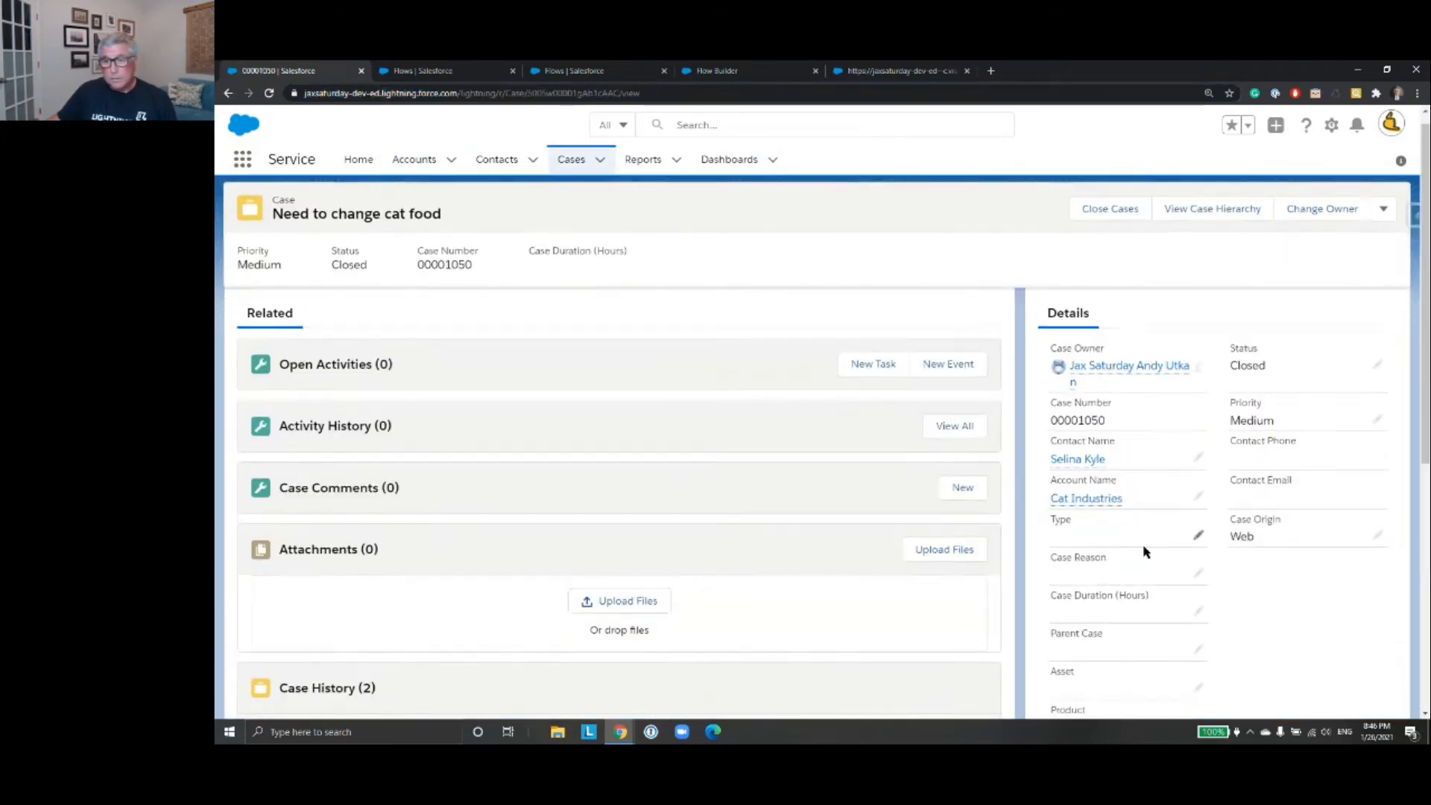
{"action": "scroll", "coordinate": [1143, 551], "scroll_direction": "down", "scroll_amount": 1}
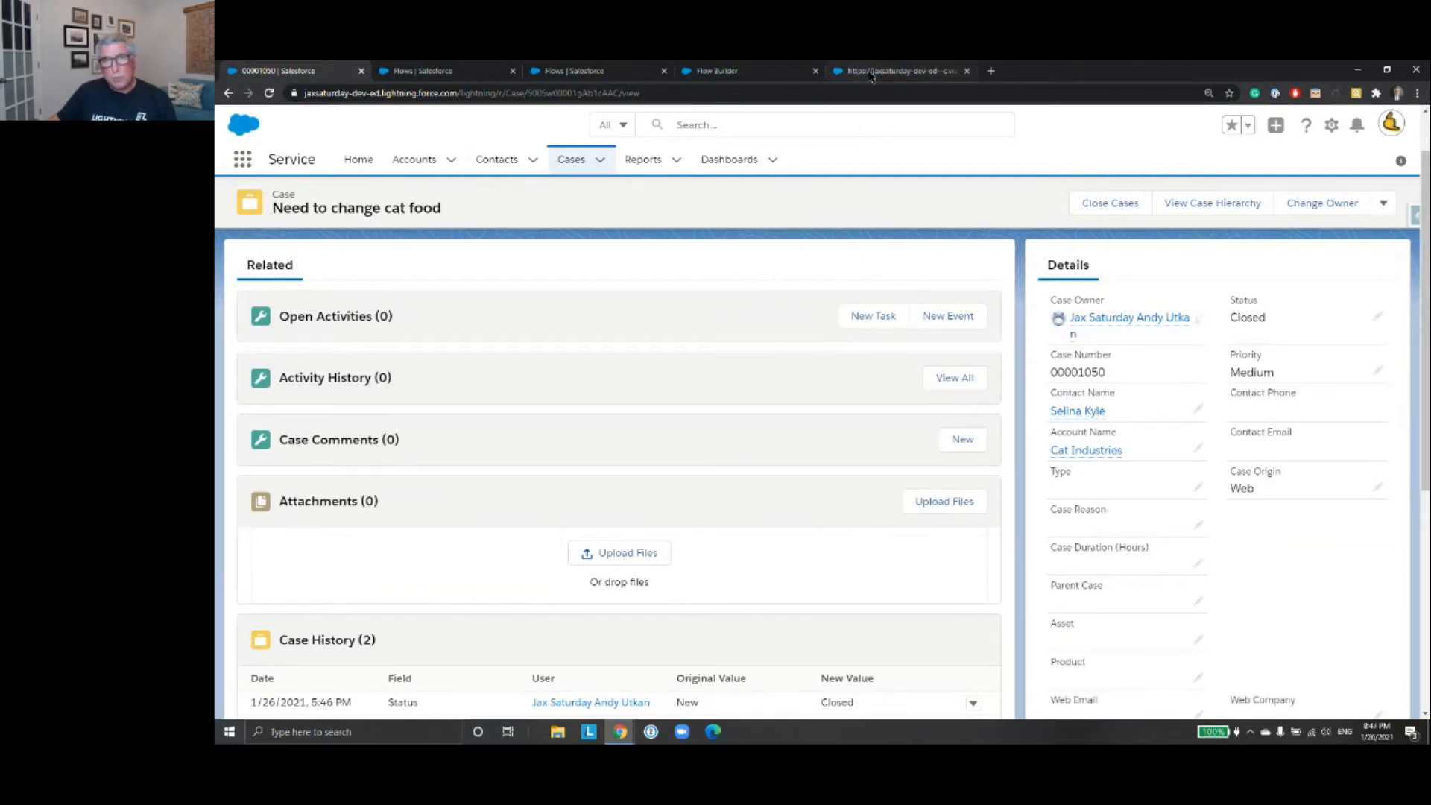
- Close the previous debug run and debug the flow again with the copied case record ID as CaseId
{"action": "left_click", "coordinate": [893, 72]}
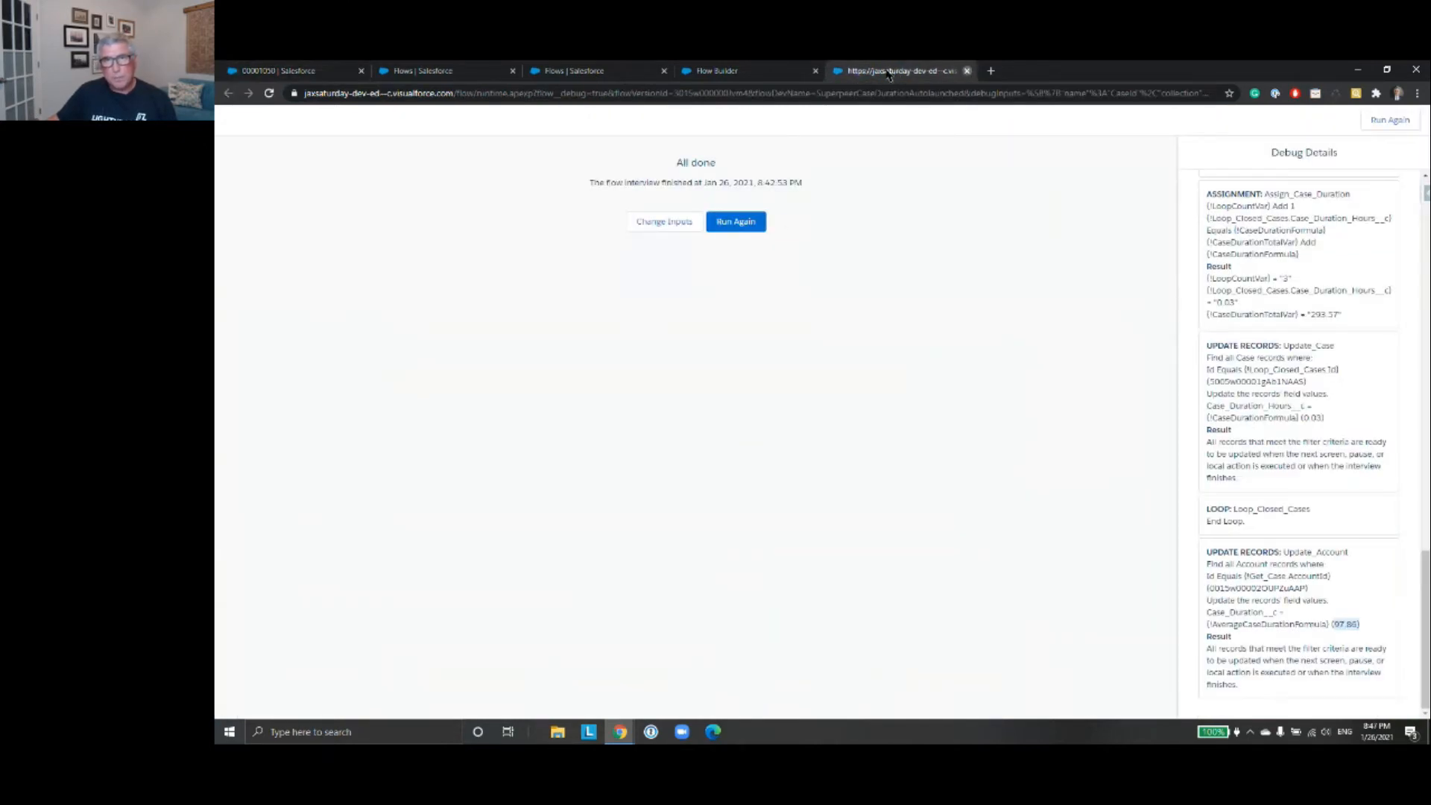
{"action": "left_click", "coordinate": [967, 71]}
{"action": "left_click", "coordinate": [1202, 164]}
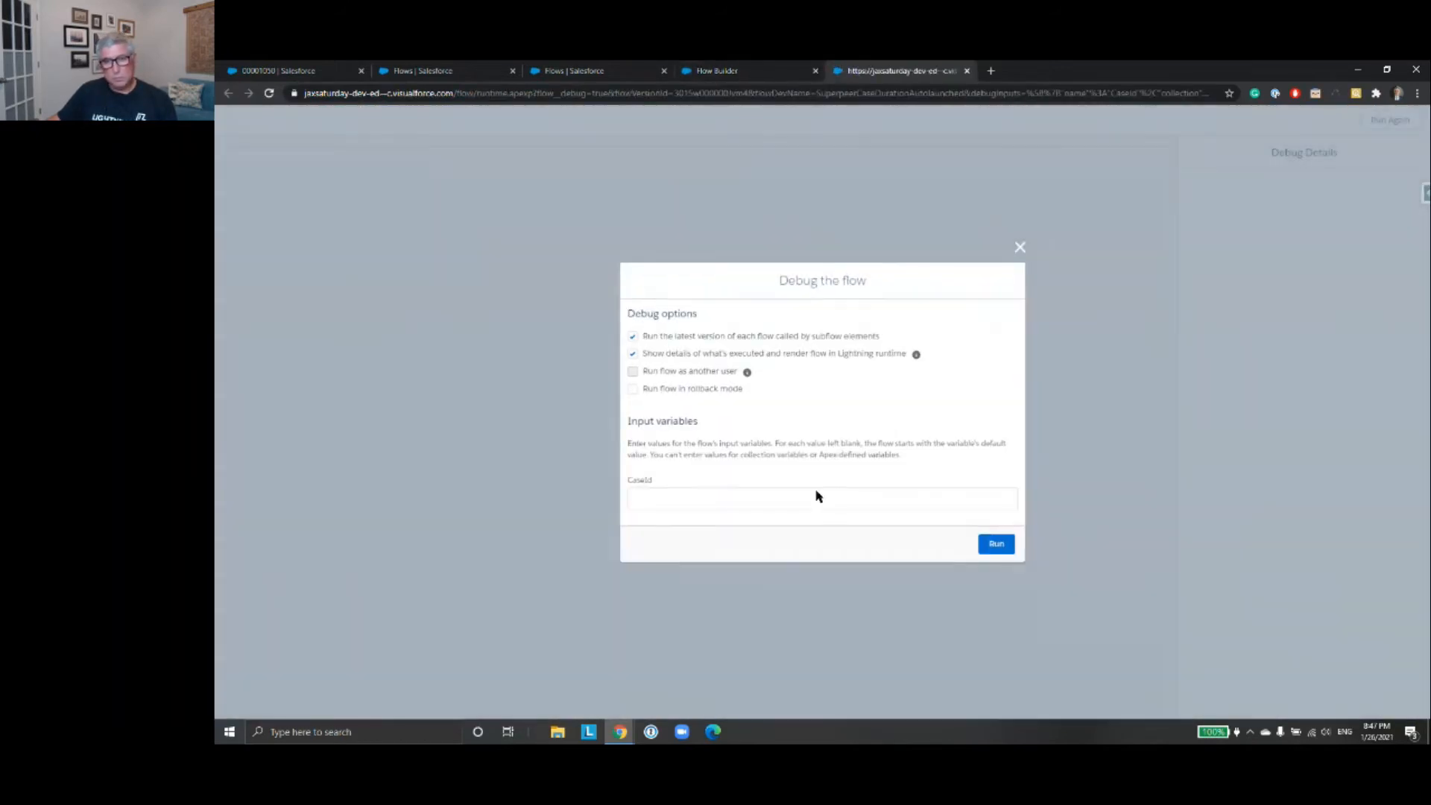
{"action": "left_click", "coordinate": [779, 503]}
{"action": "key", "text": "ctrl+v"}
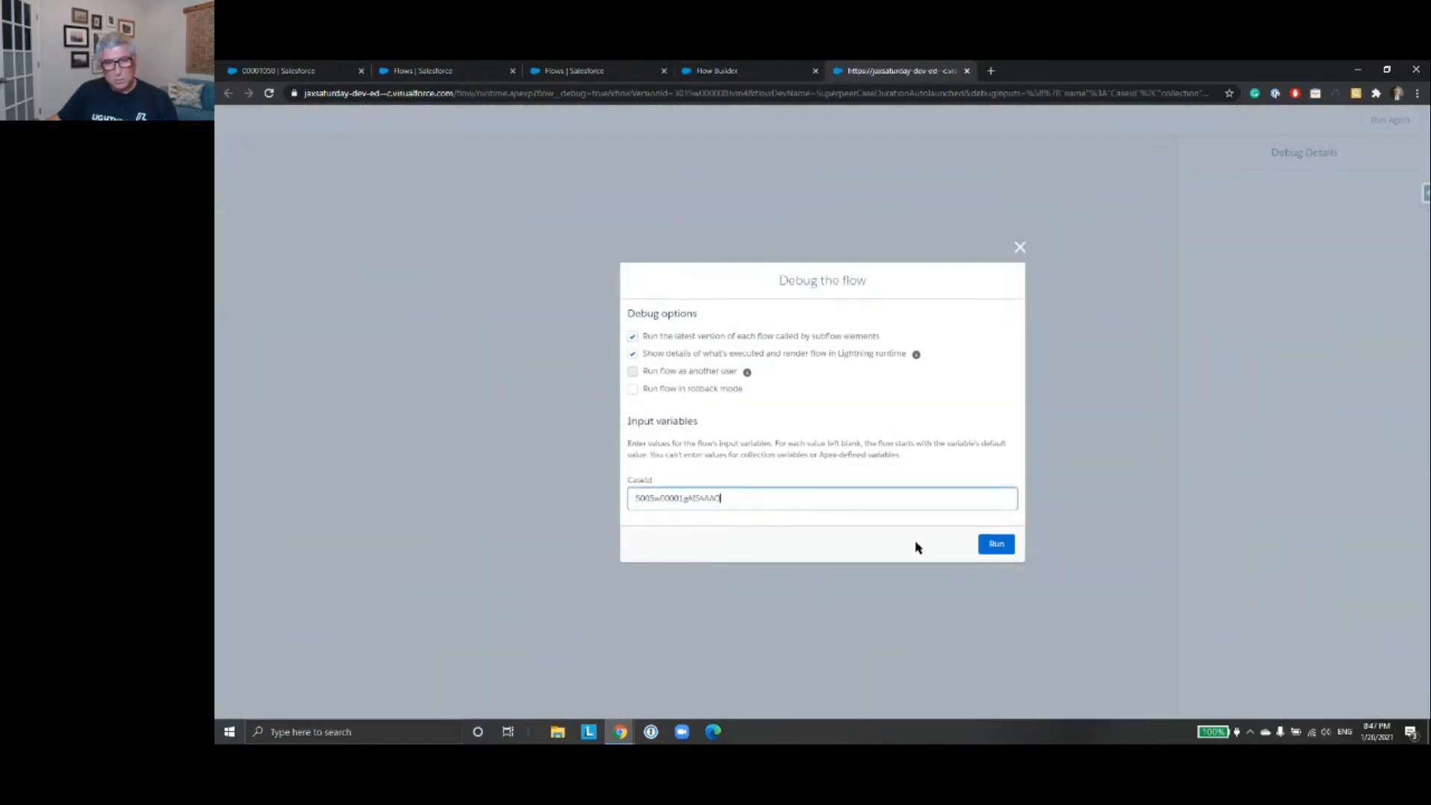
{"action": "left_click", "coordinate": [994, 543]}
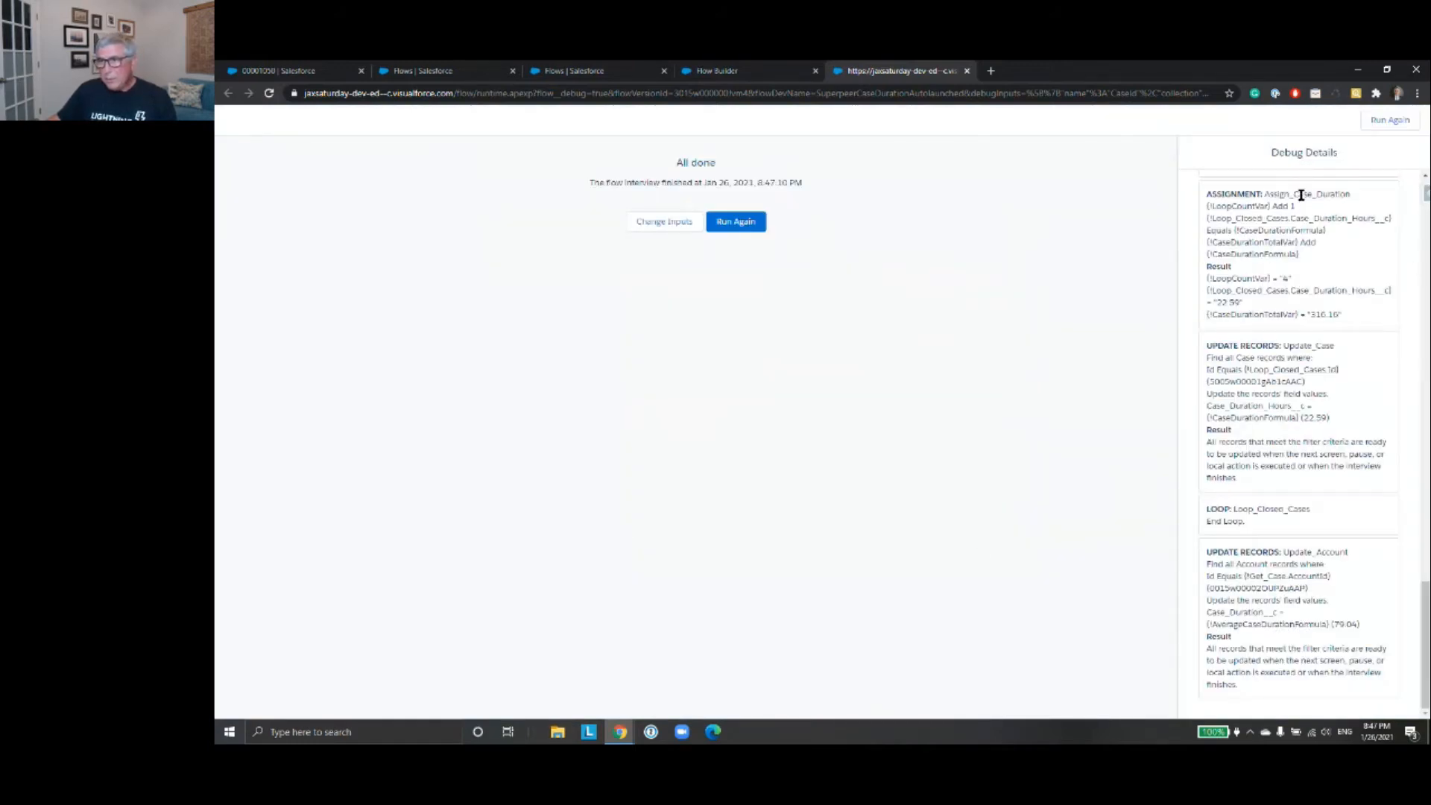
- Review the debug details from the interview start through each Loop_Closed_Cases iteration, checking the assigned case durations and running total
{"action": "scroll", "coordinate": [1323, 229], "scroll_direction": "up", "scroll_amount": 7}
{"action": "scroll", "coordinate": [1323, 230], "scroll_direction": "up", "scroll_amount": 12}
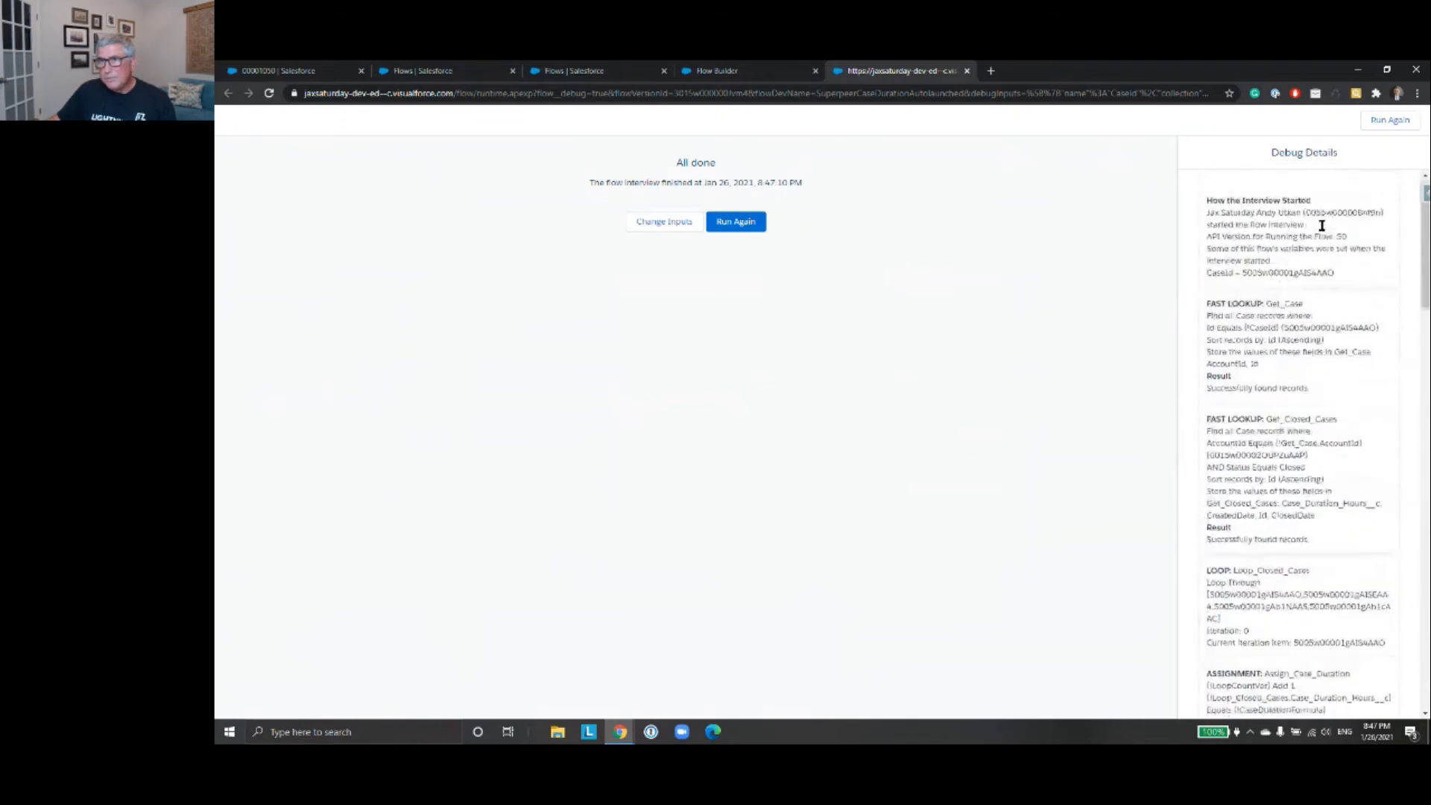
{"action": "scroll", "coordinate": [1334, 253], "scroll_direction": "down", "scroll_amount": 4}
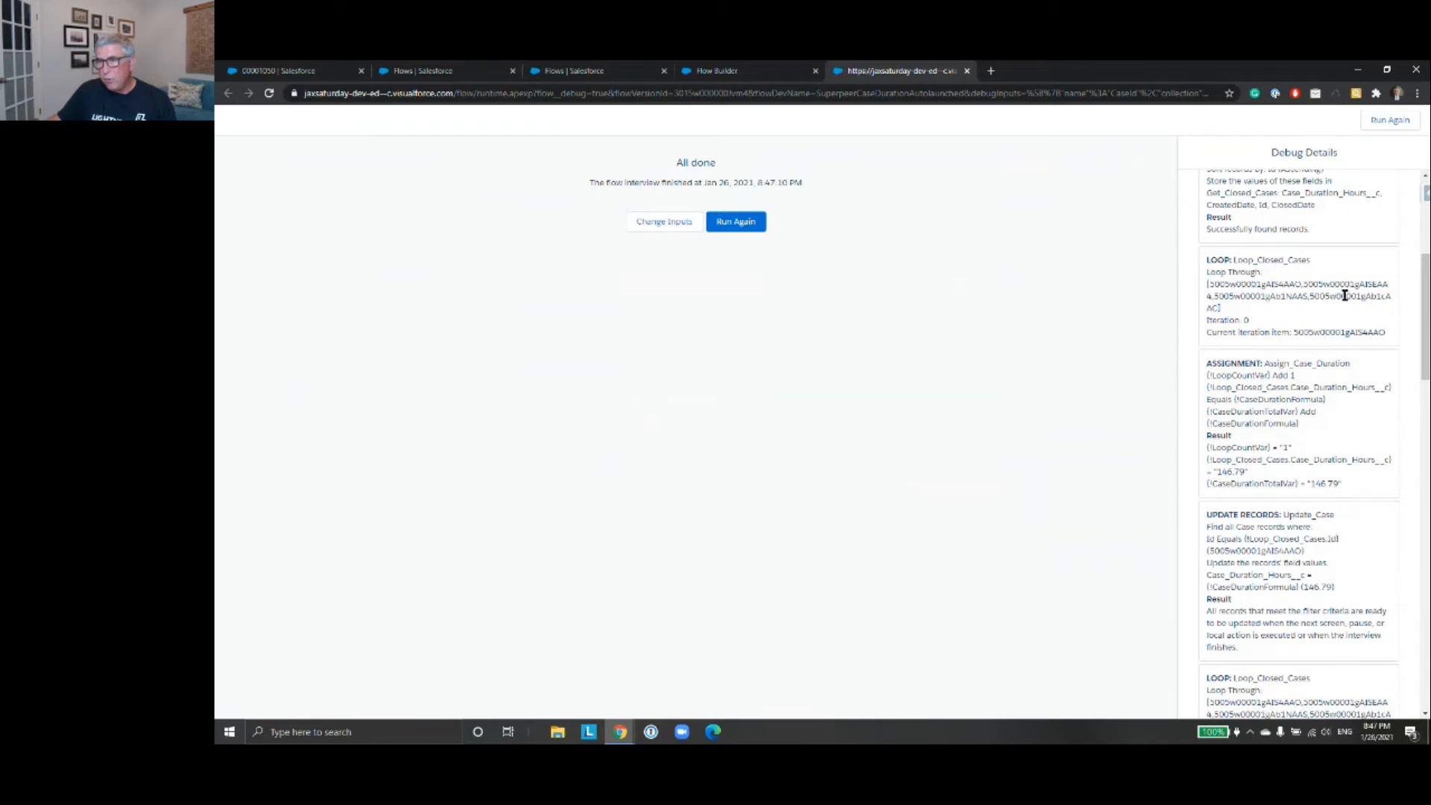
{"action": "scroll", "coordinate": [1341, 345], "scroll_direction": "down", "scroll_amount": 3}
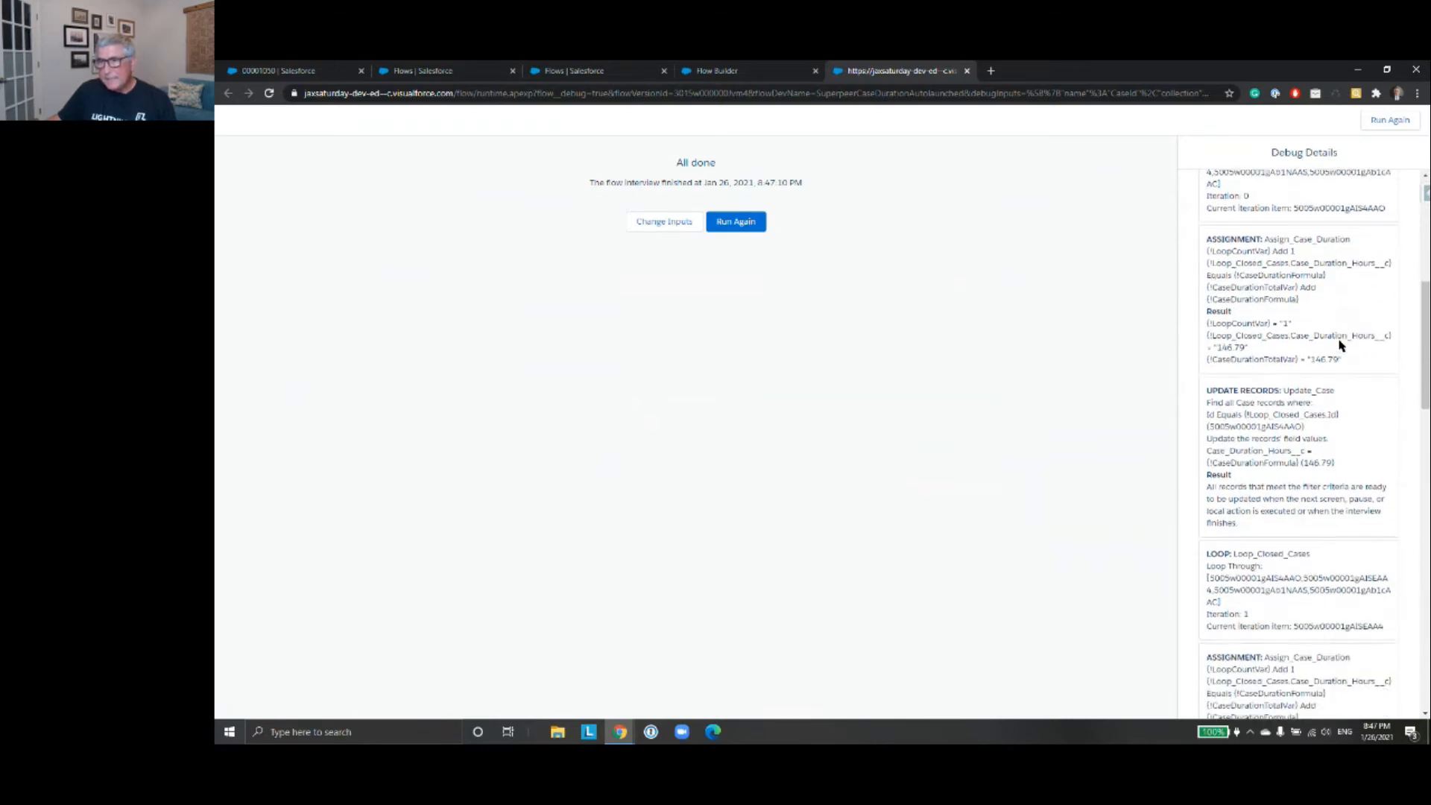
{"action": "scroll", "coordinate": [1341, 346], "scroll_direction": "down", "scroll_amount": 2}
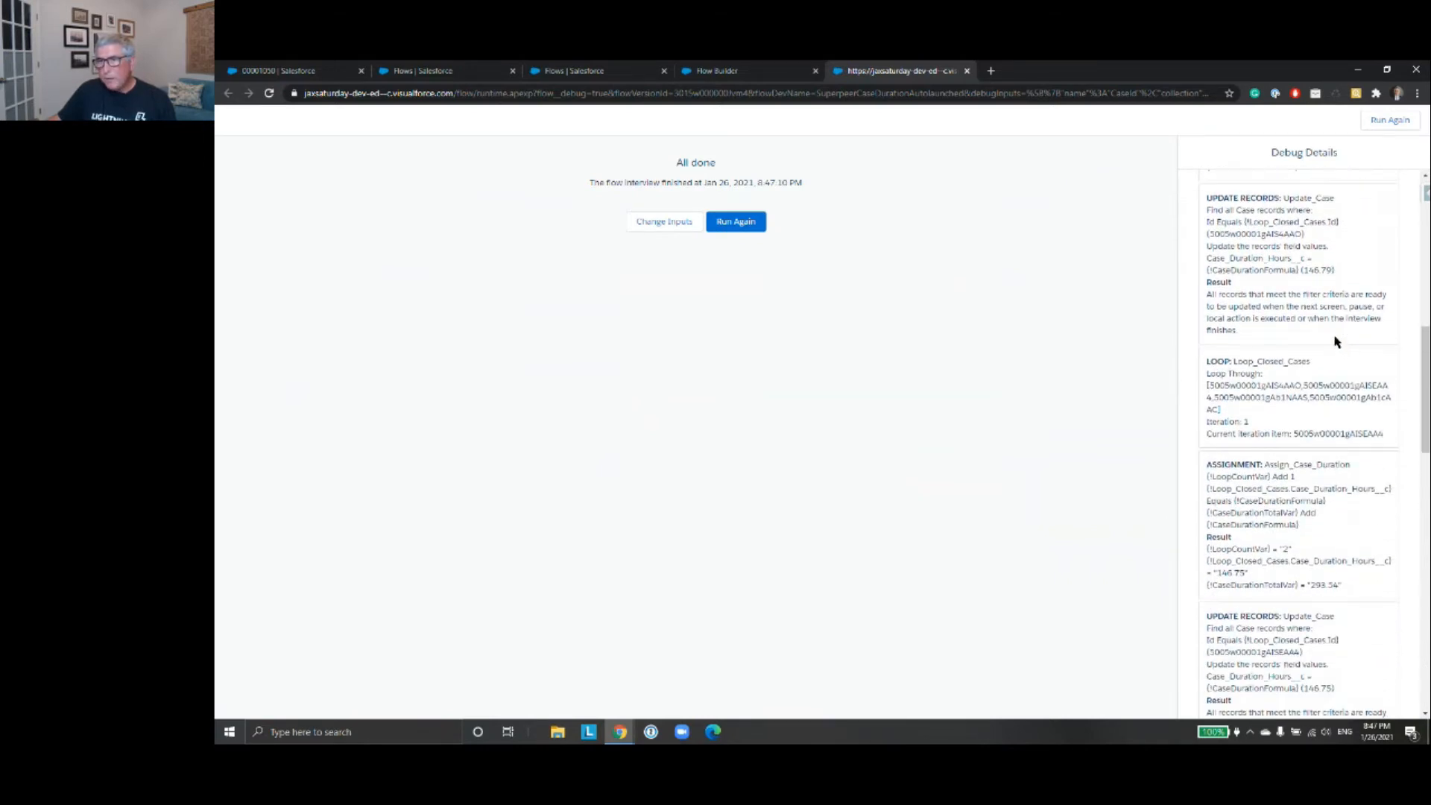
{"action": "scroll", "coordinate": [1278, 332], "scroll_direction": "down", "scroll_amount": 6}
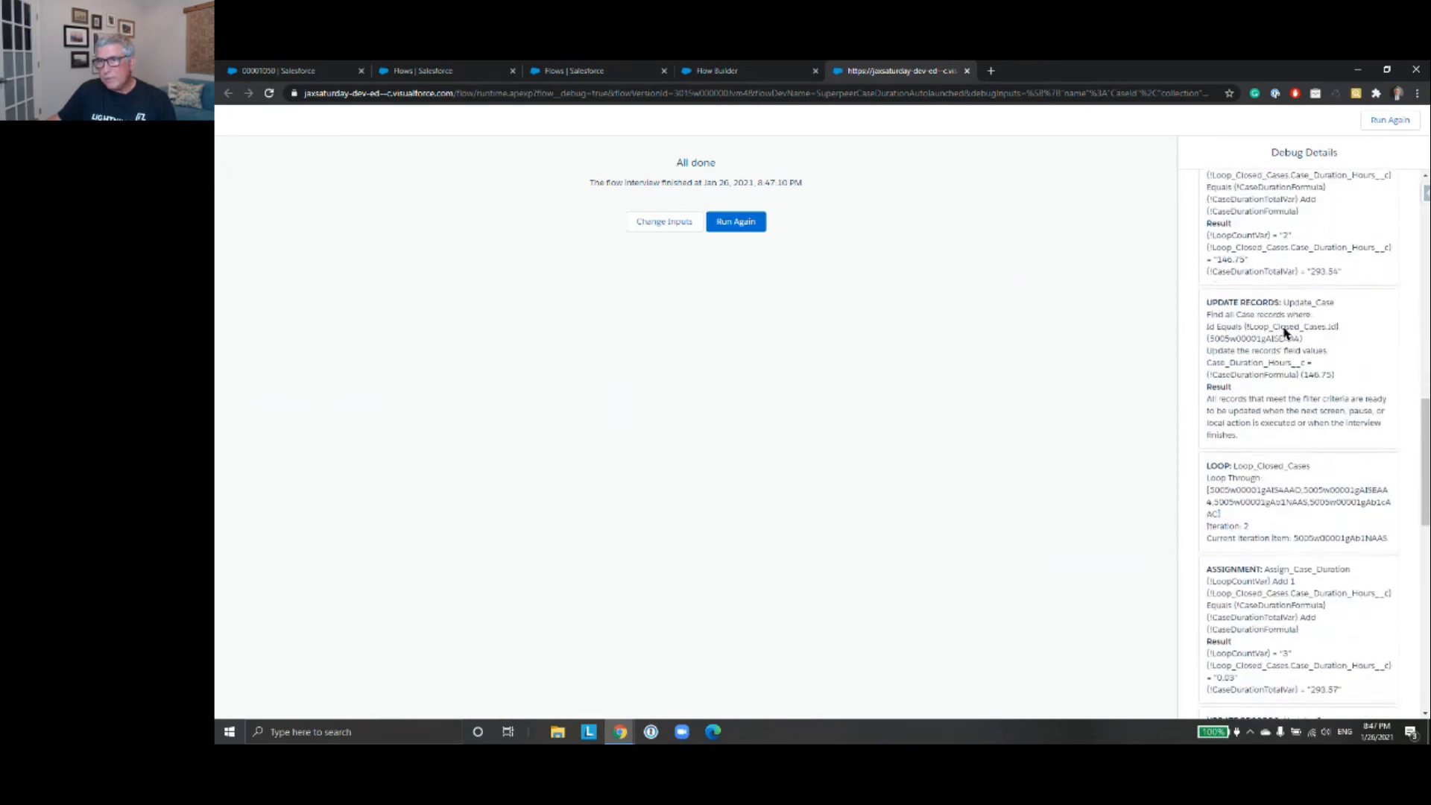
{"action": "scroll", "coordinate": [1284, 329], "scroll_direction": "down", "scroll_amount": 6}
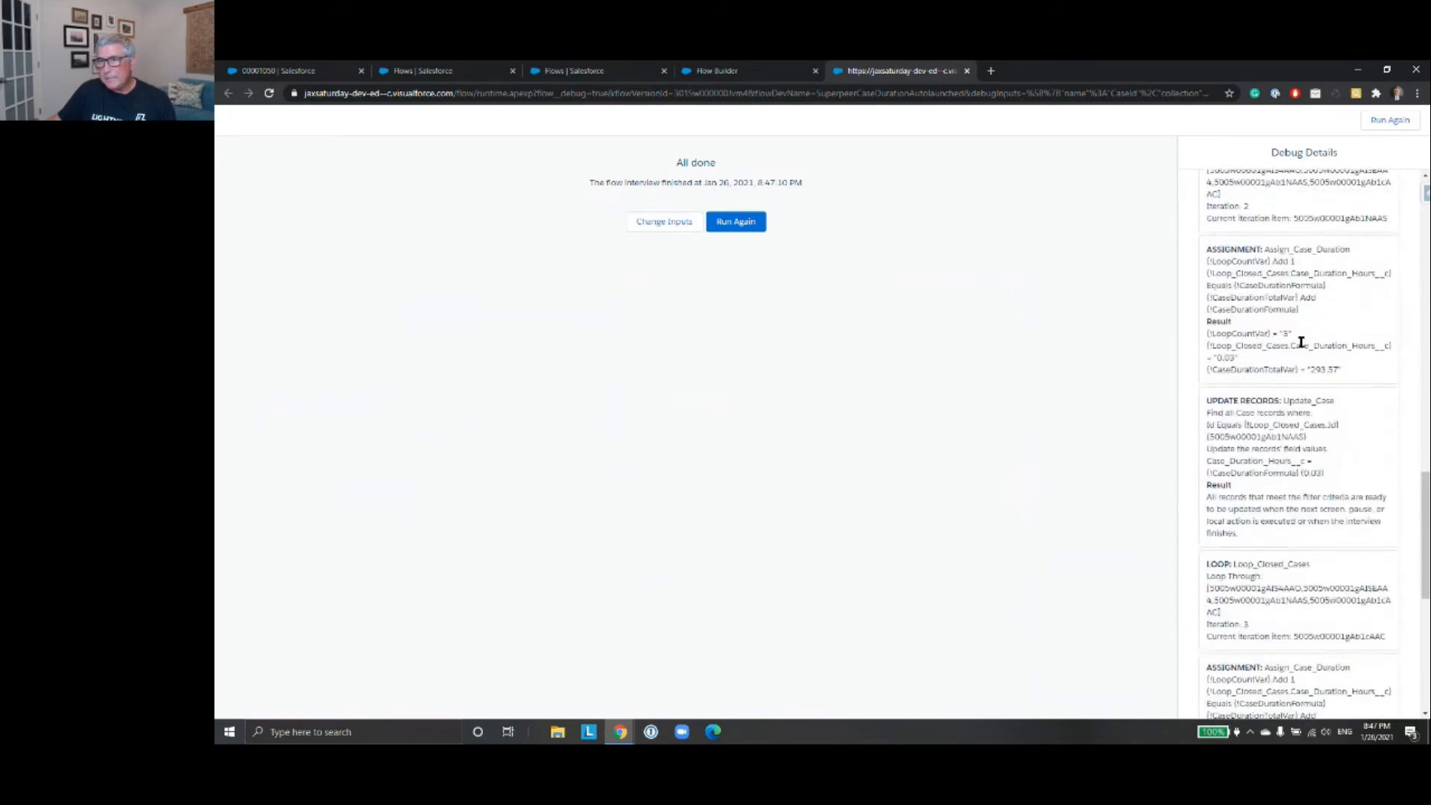
{"action": "scroll", "coordinate": [1325, 367], "scroll_direction": "down", "scroll_amount": 2}
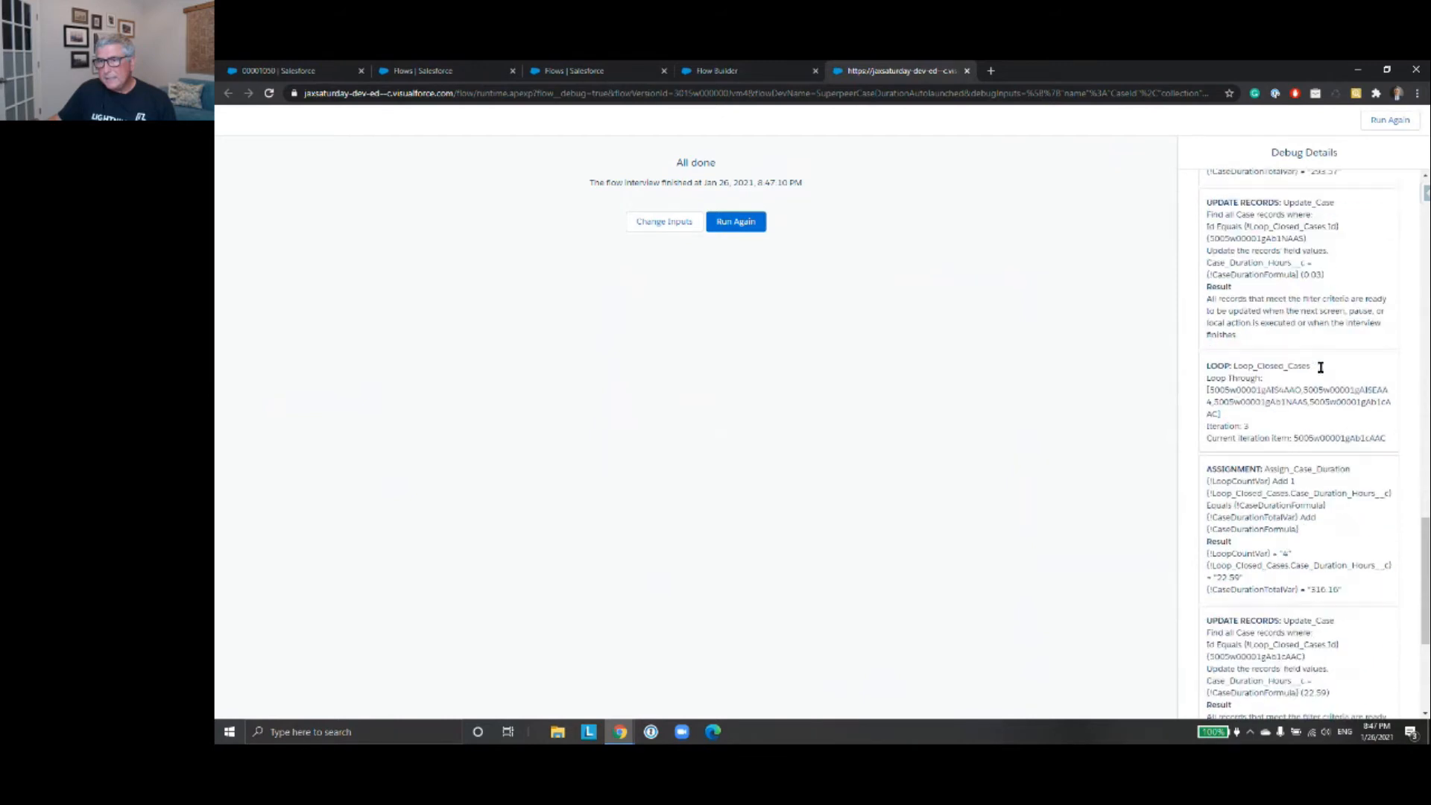
{"action": "scroll", "coordinate": [1319, 376], "scroll_direction": "down", "scroll_amount": 2}
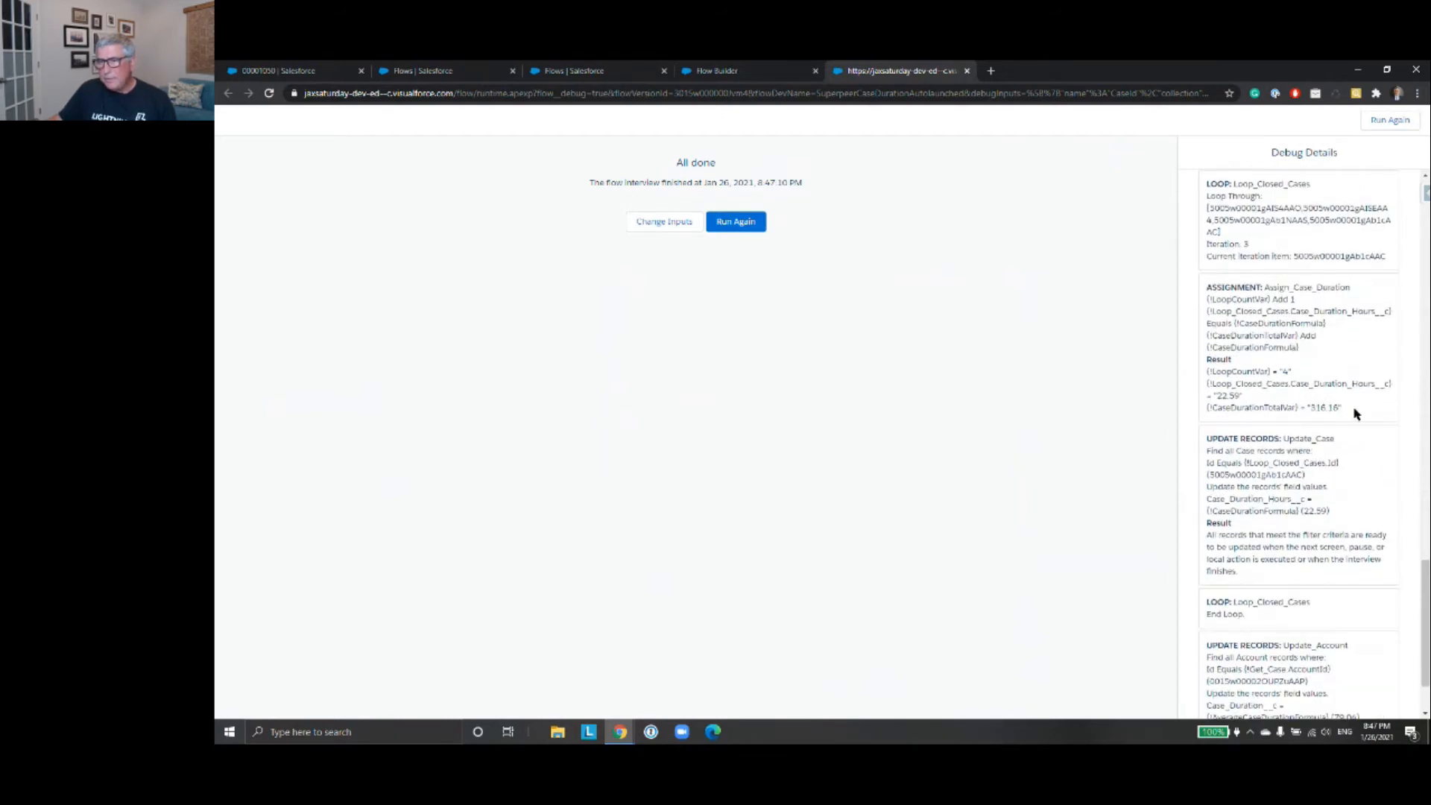
- Check the final Update_Case duration value and the average duration written by Update_Account in the debug details
{"action": "scroll", "coordinate": [1355, 413], "scroll_direction": "down", "scroll_amount": 2}
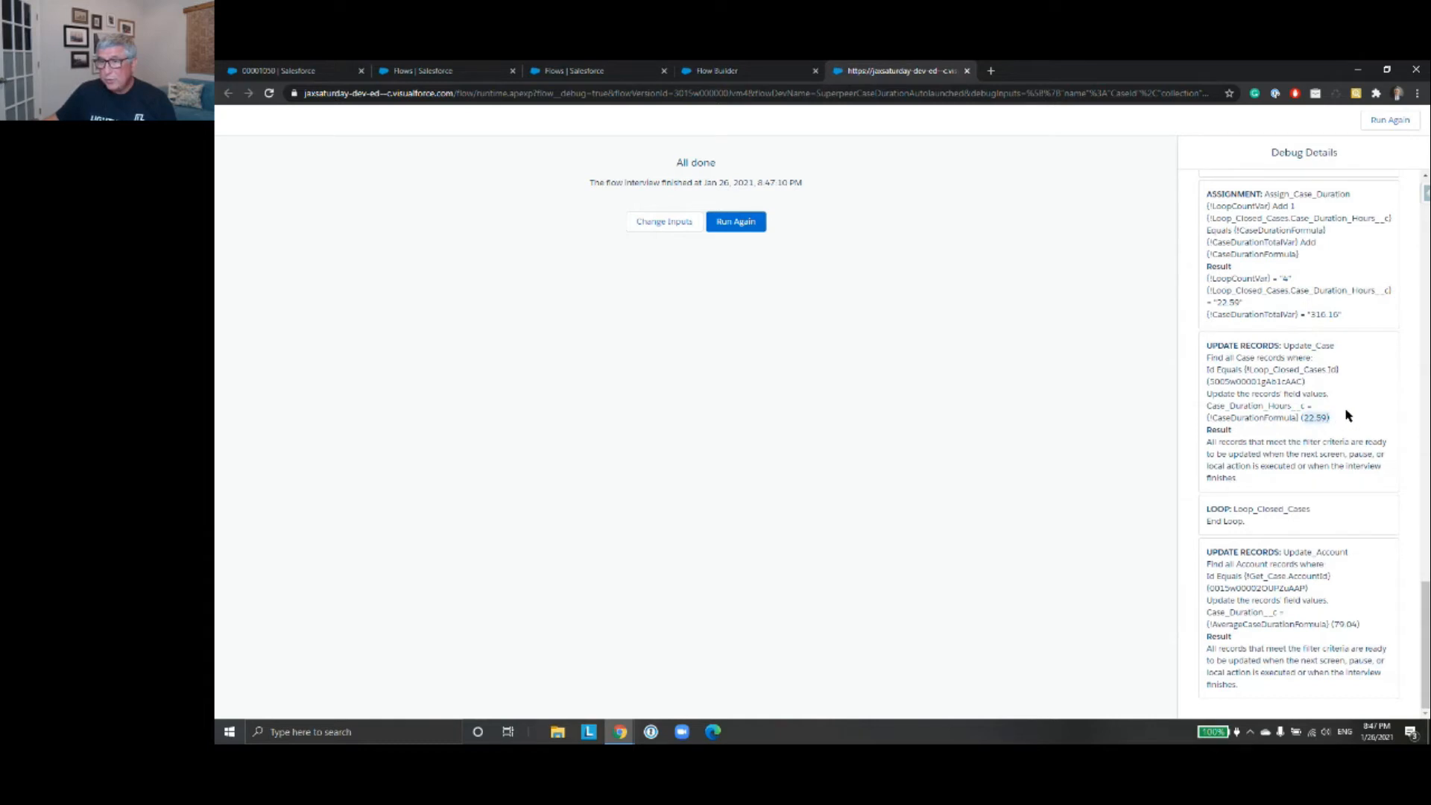
{"action": "left_click", "coordinate": [1345, 432]}
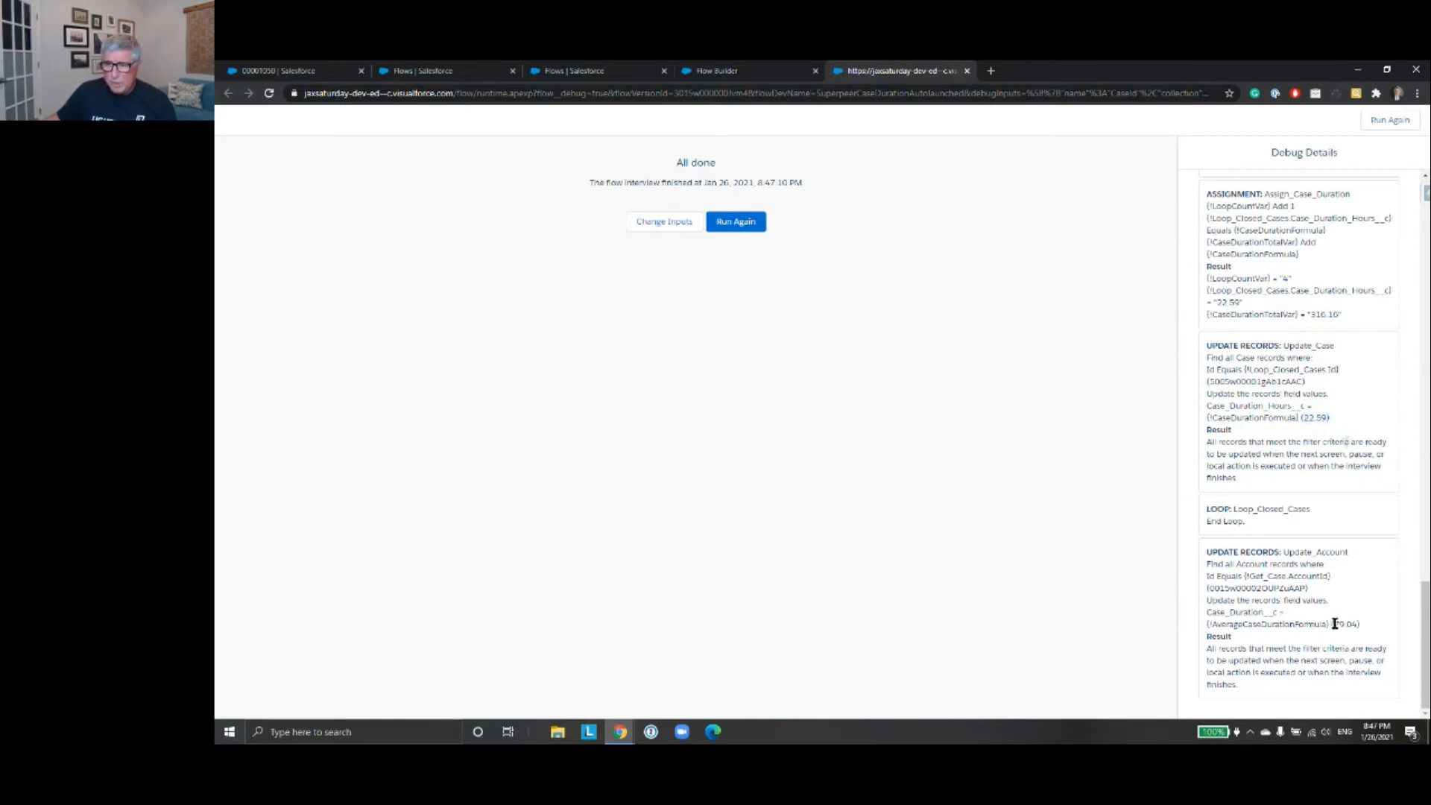
{"action": "left_click_drag", "start_coordinate": [1303, 418], "coordinate": [1329, 419]}
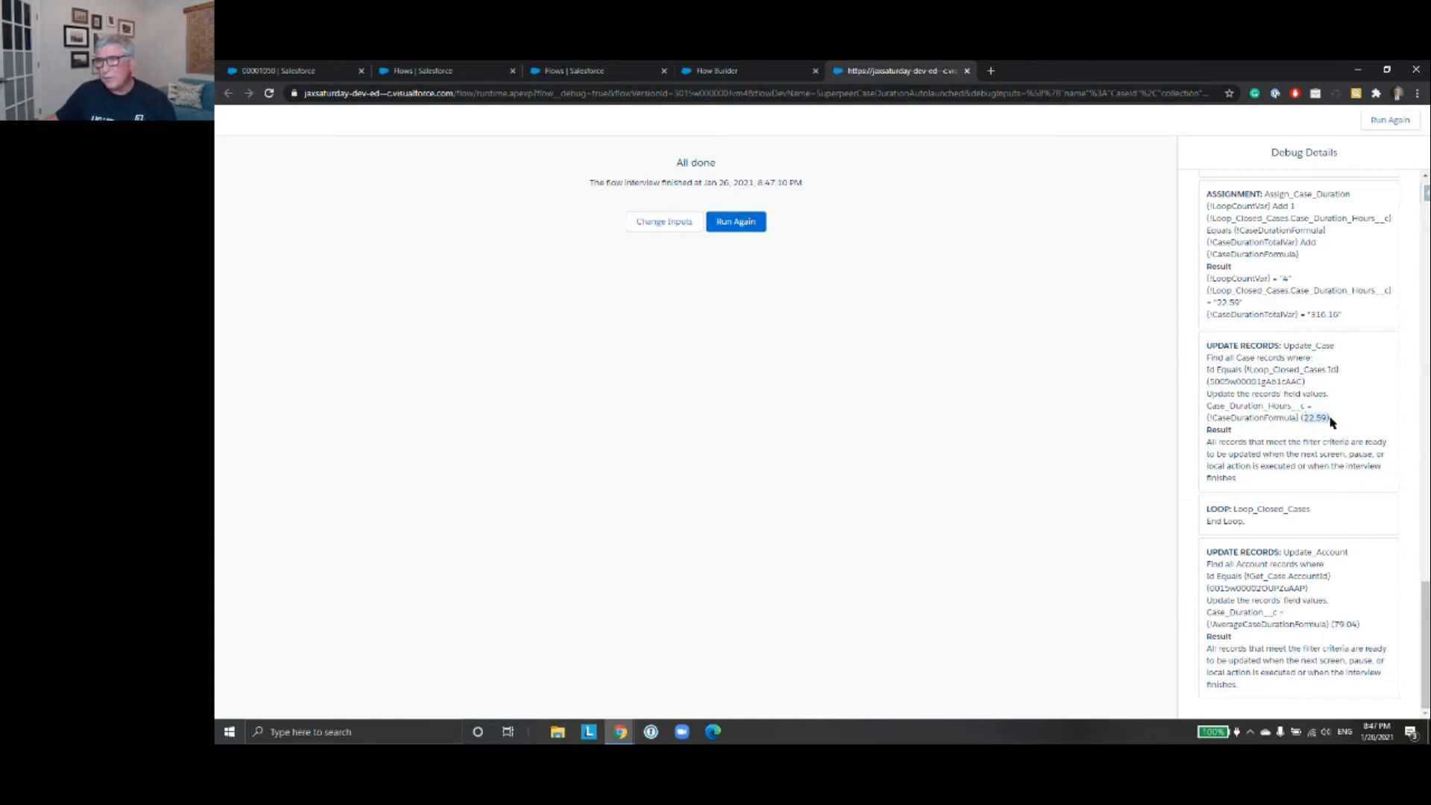
{"action": "left_click_drag", "start_coordinate": [1357, 624], "coordinate": [1333, 624]}
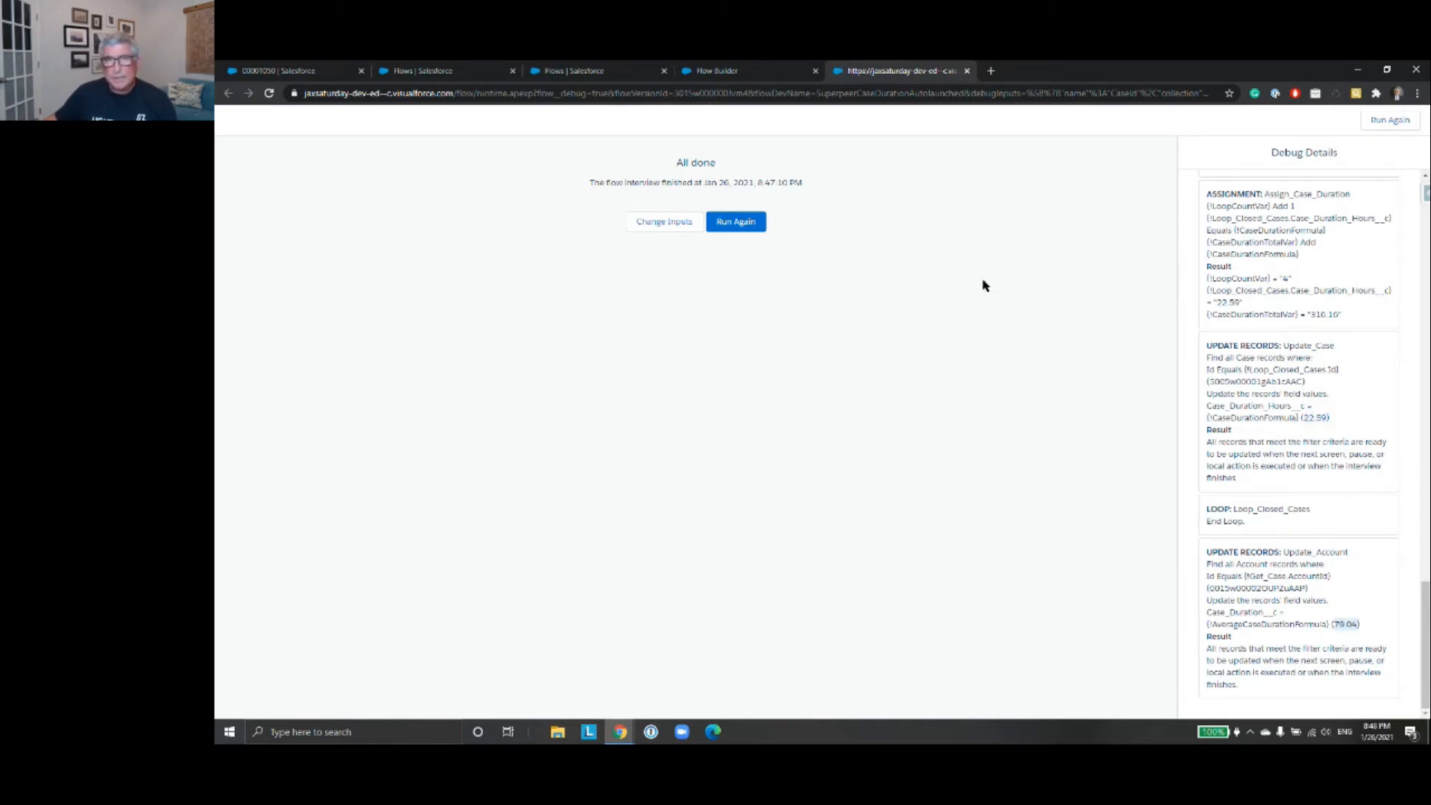
- Reload the "Need to change cat food" case record and check its Case Duration (Hours) field
{"action": "left_click", "coordinate": [287, 72]}
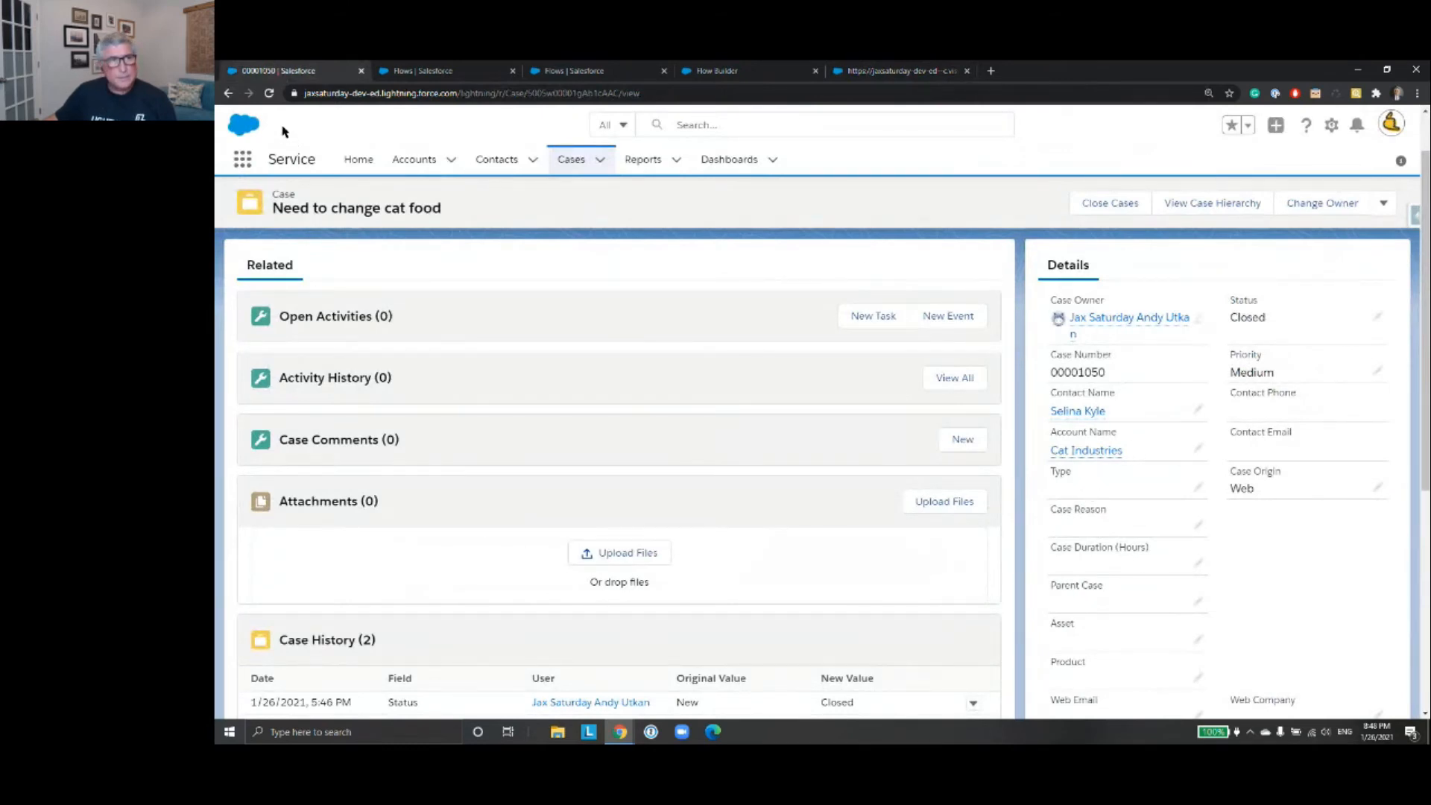
{"action": "left_click", "coordinate": [269, 92]}
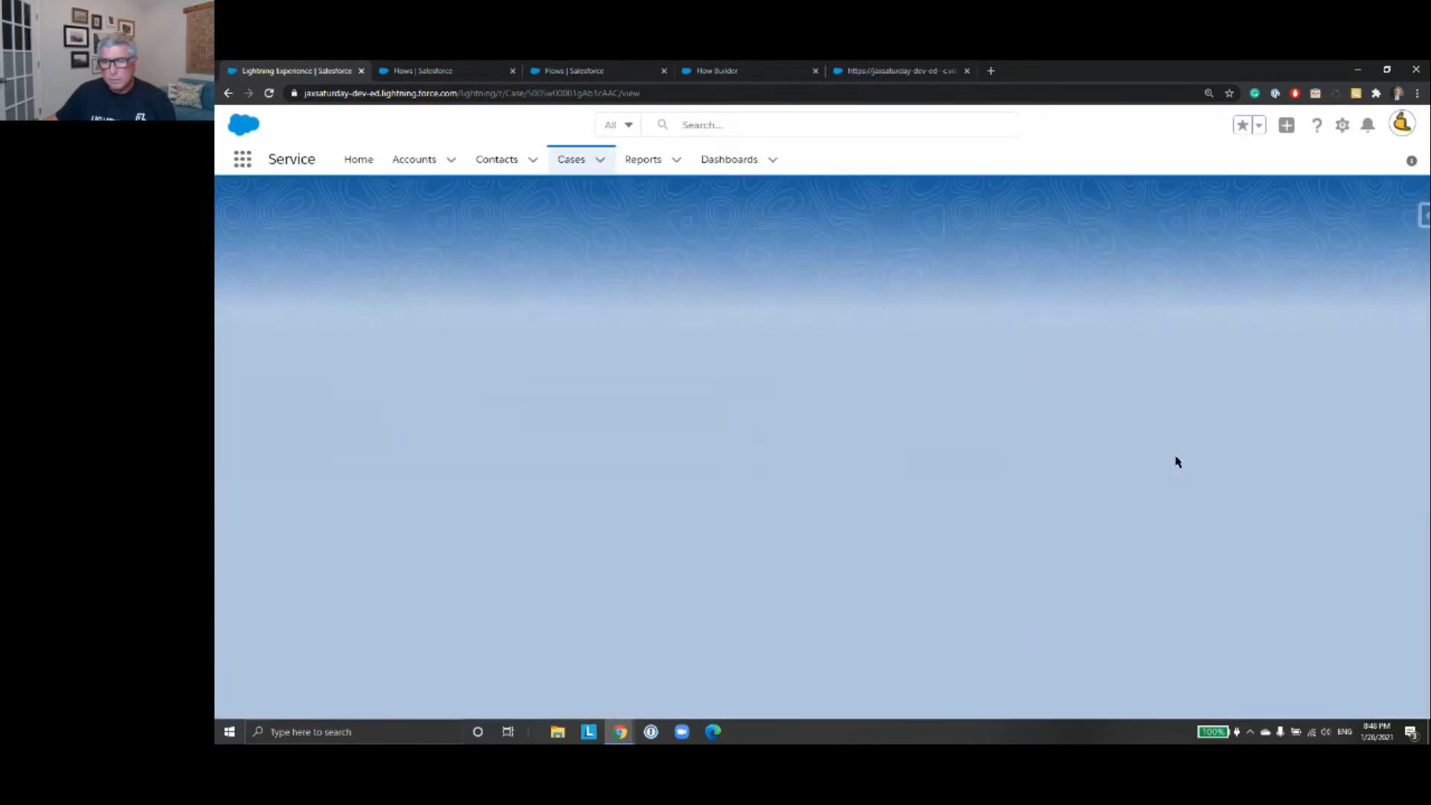
{"action": "scroll", "coordinate": [1177, 461], "scroll_direction": "down", "scroll_amount": 2}
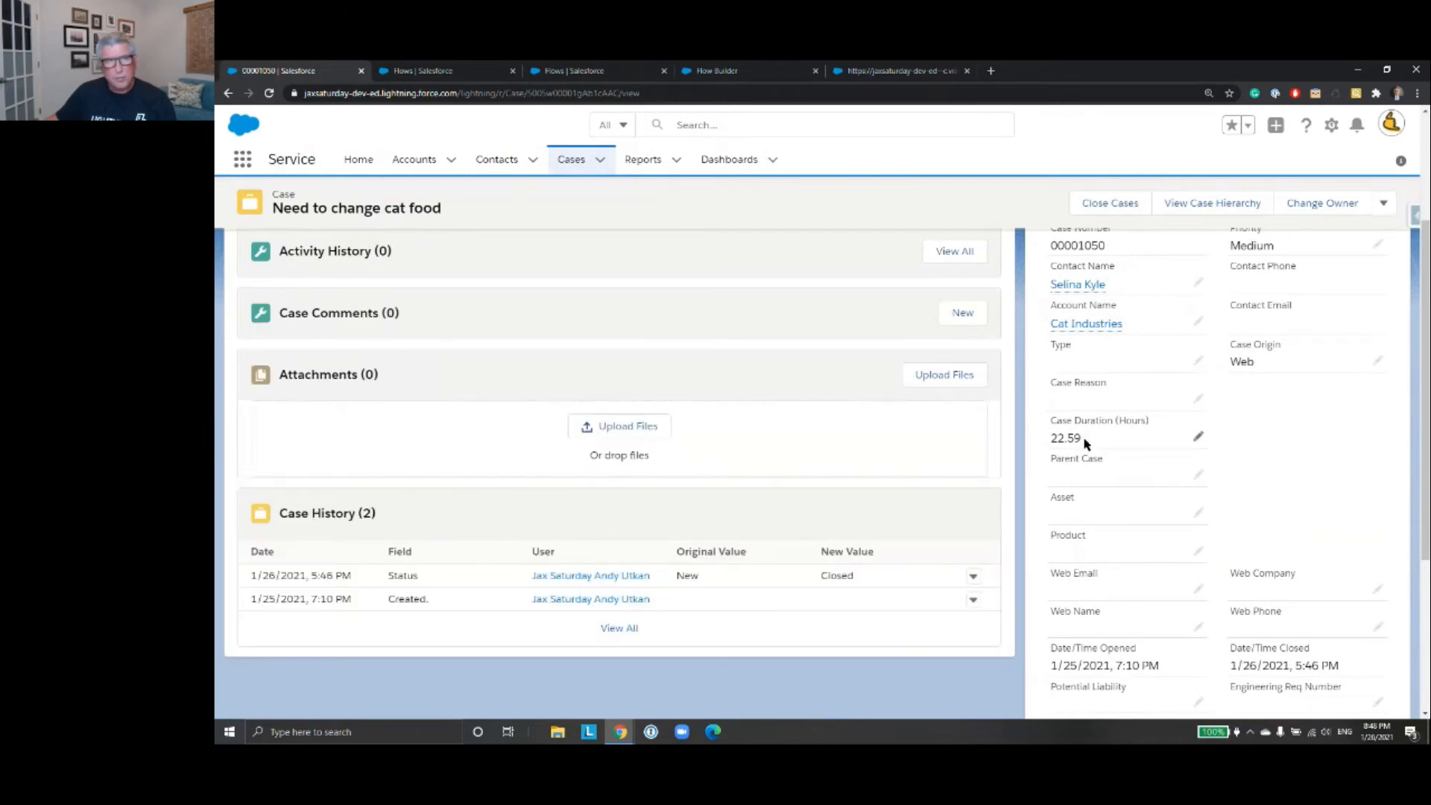
{"action": "scroll", "coordinate": [1074, 421], "scroll_direction": "up", "scroll_amount": 2}
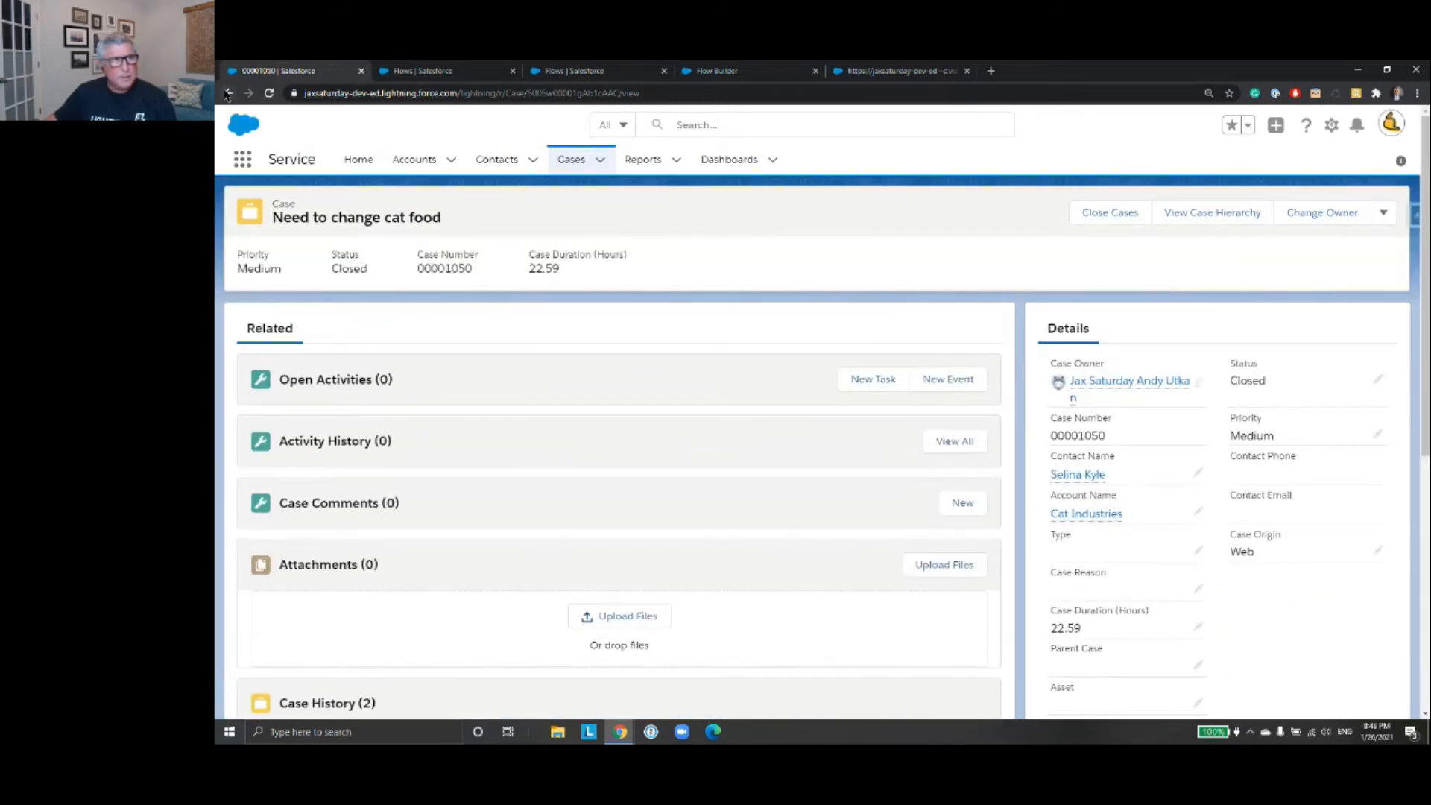
- Open the Cat Industries account and compare its related cases' durations with the account's Case Duration (Hours) field
{"action": "left_click", "coordinate": [1106, 521]}
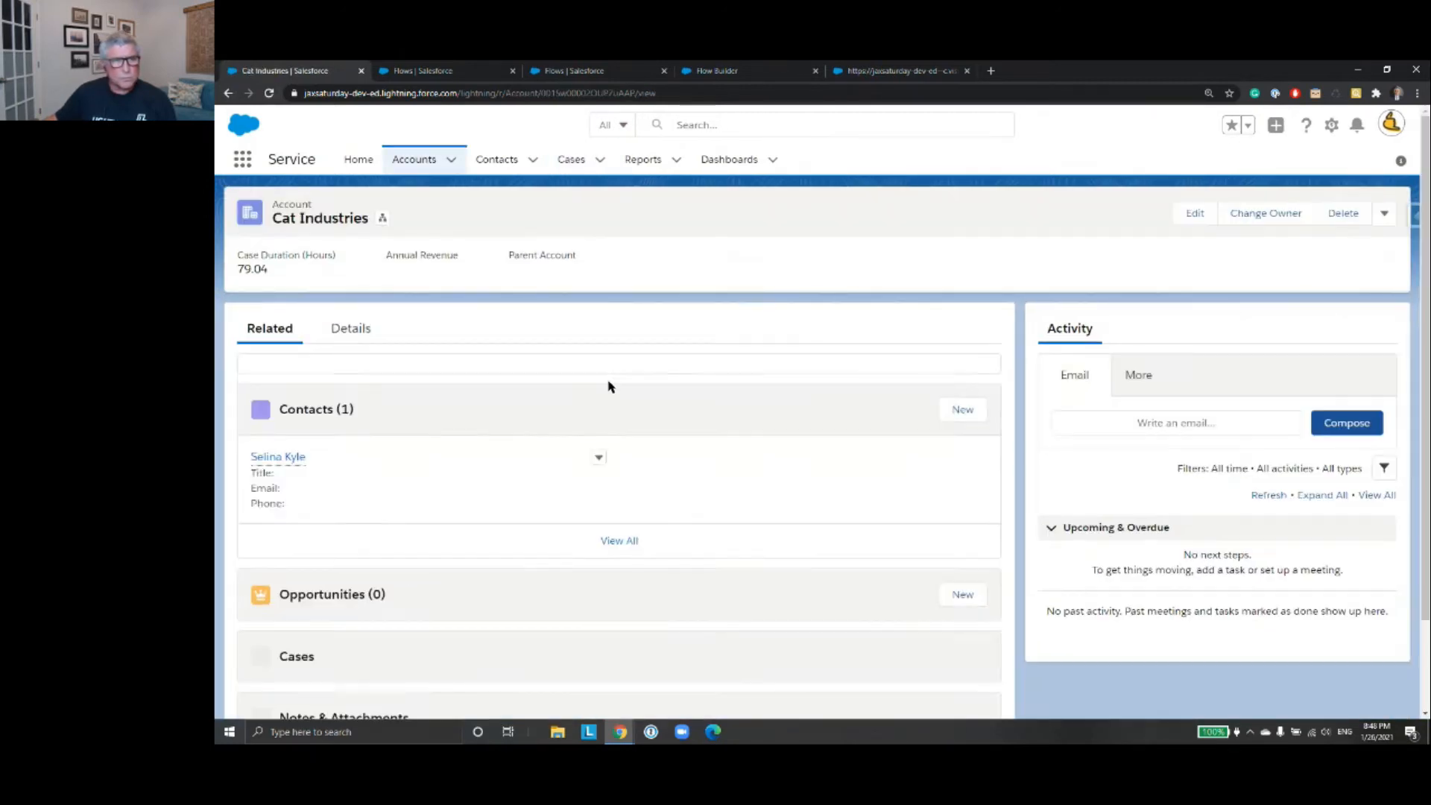
{"action": "scroll", "coordinate": [721, 477], "scroll_direction": "down", "scroll_amount": 5}
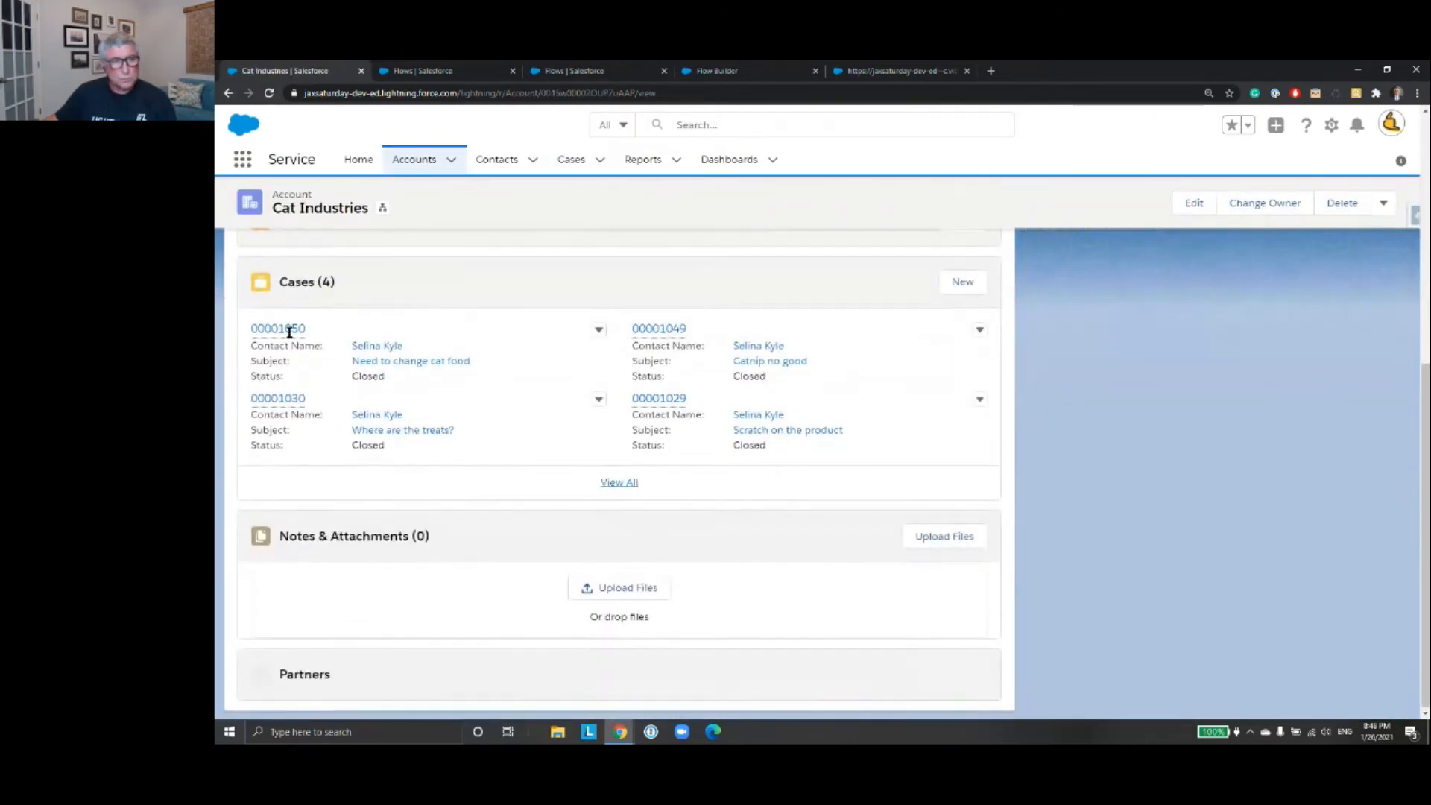
{"action": "mouse_move", "coordinate": [299, 335]}
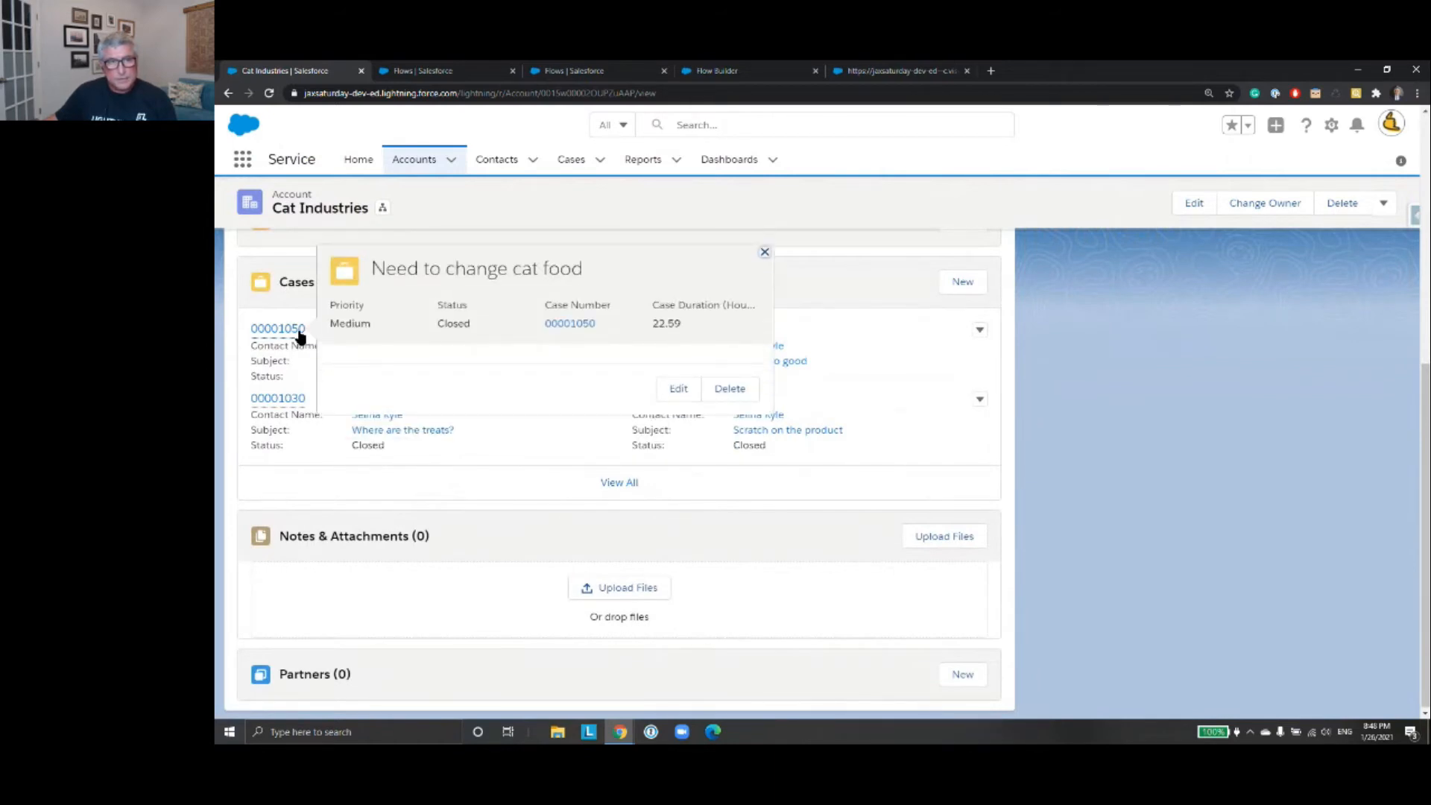
{"action": "mouse_move", "coordinate": [276, 402]}
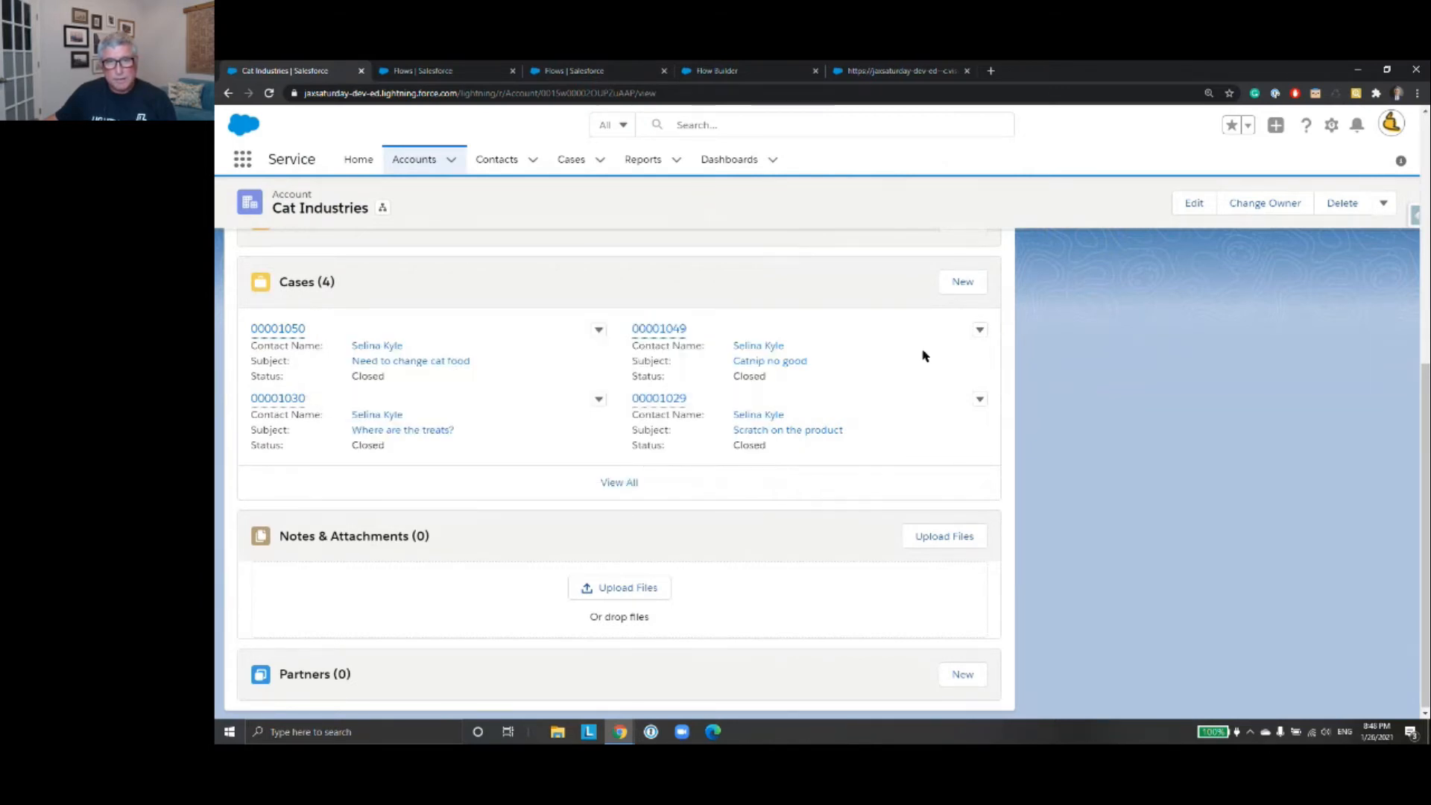
{"action": "mouse_move", "coordinate": [679, 336]}
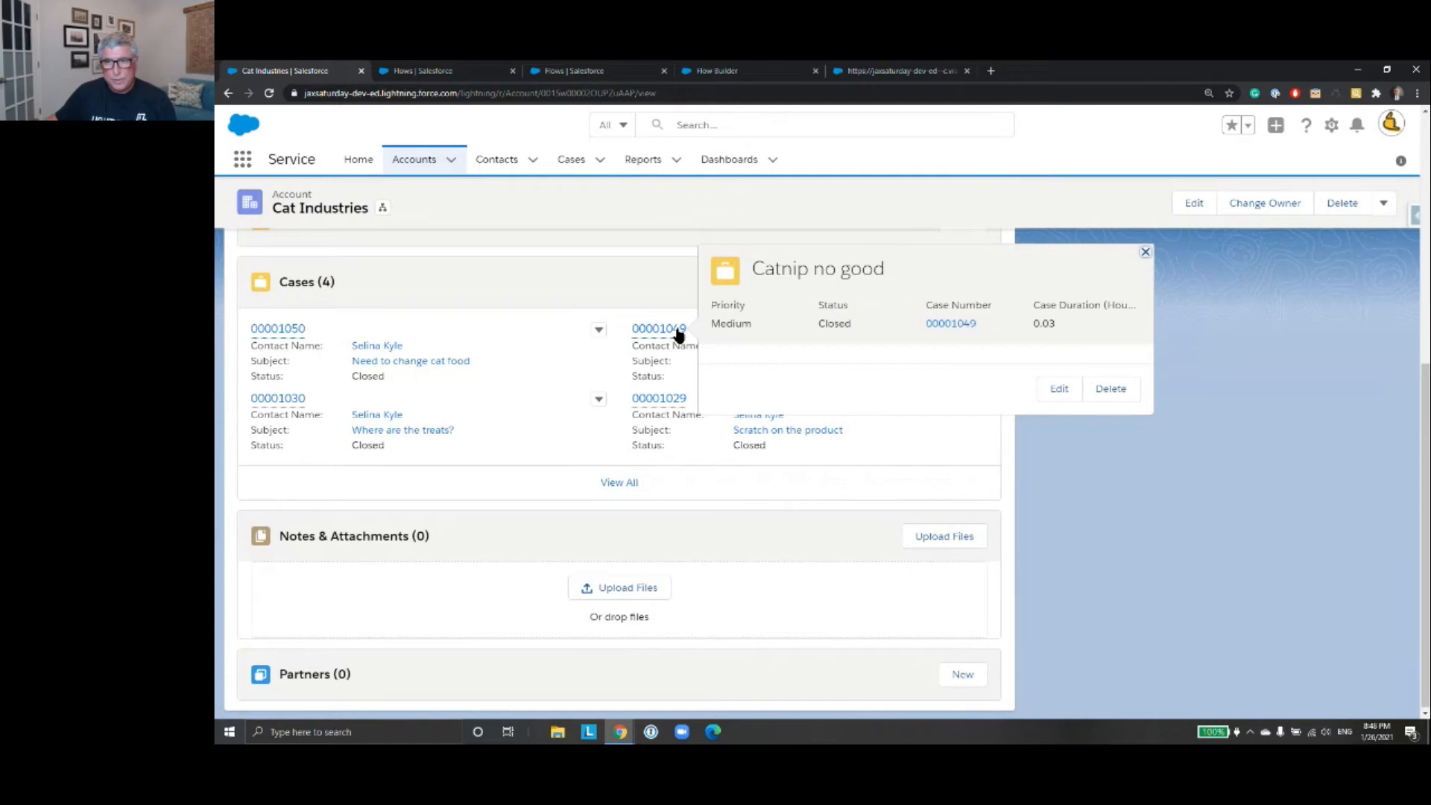
{"action": "mouse_move", "coordinate": [674, 400]}
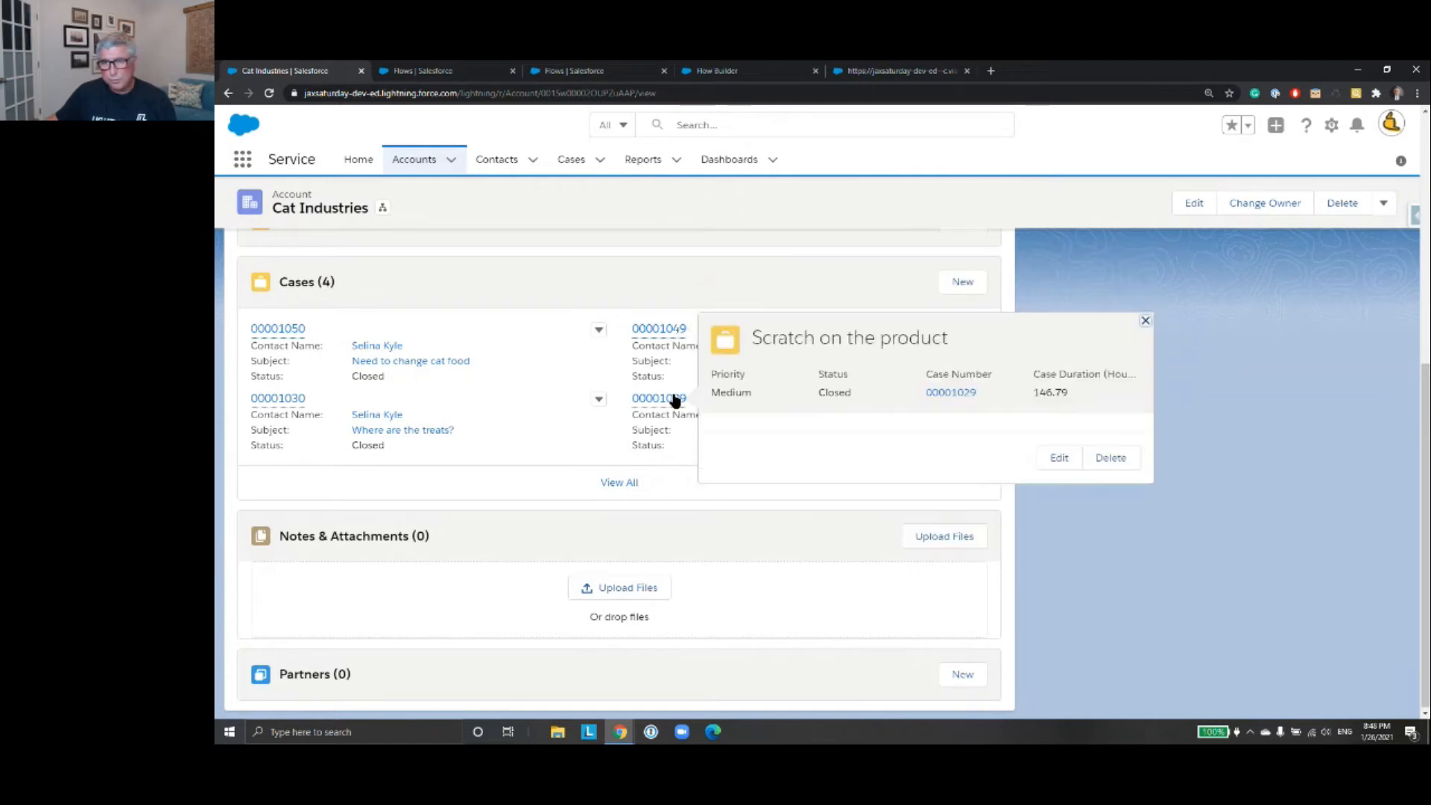
{"action": "scroll", "coordinate": [601, 389], "scroll_direction": "up", "scroll_amount": 8}
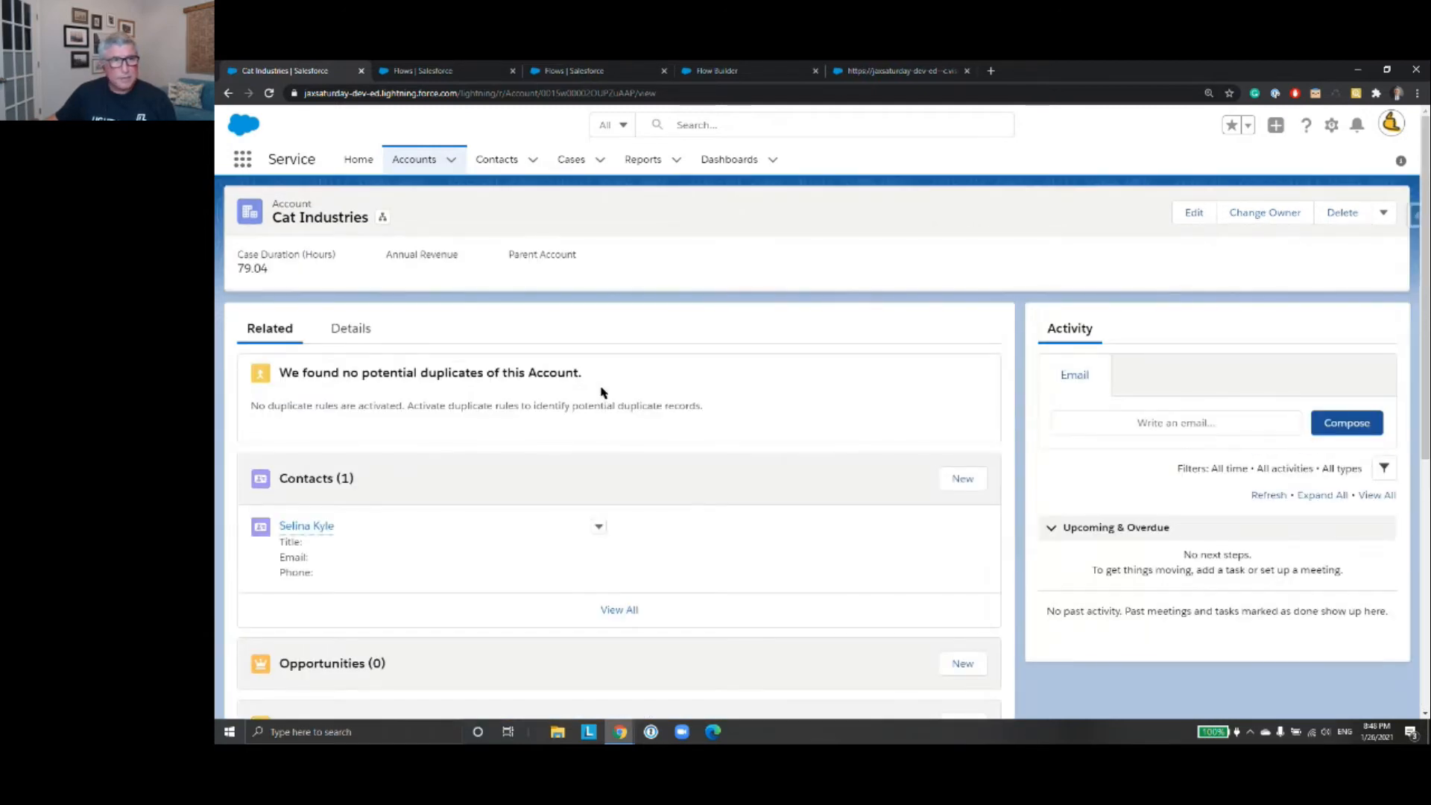
{"action": "mouse_move", "coordinate": [270, 276]}
{"action": "left_mouse_down"}
{"action": "mouse_move", "coordinate": [236, 270]}
{"action": "mouse_move", "coordinate": [313, 278]}
{"action": "mouse_move", "coordinate": [285, 277]}
{"action": "left_mouse_up"}
{"action": "left_click", "coordinate": [275, 272]}
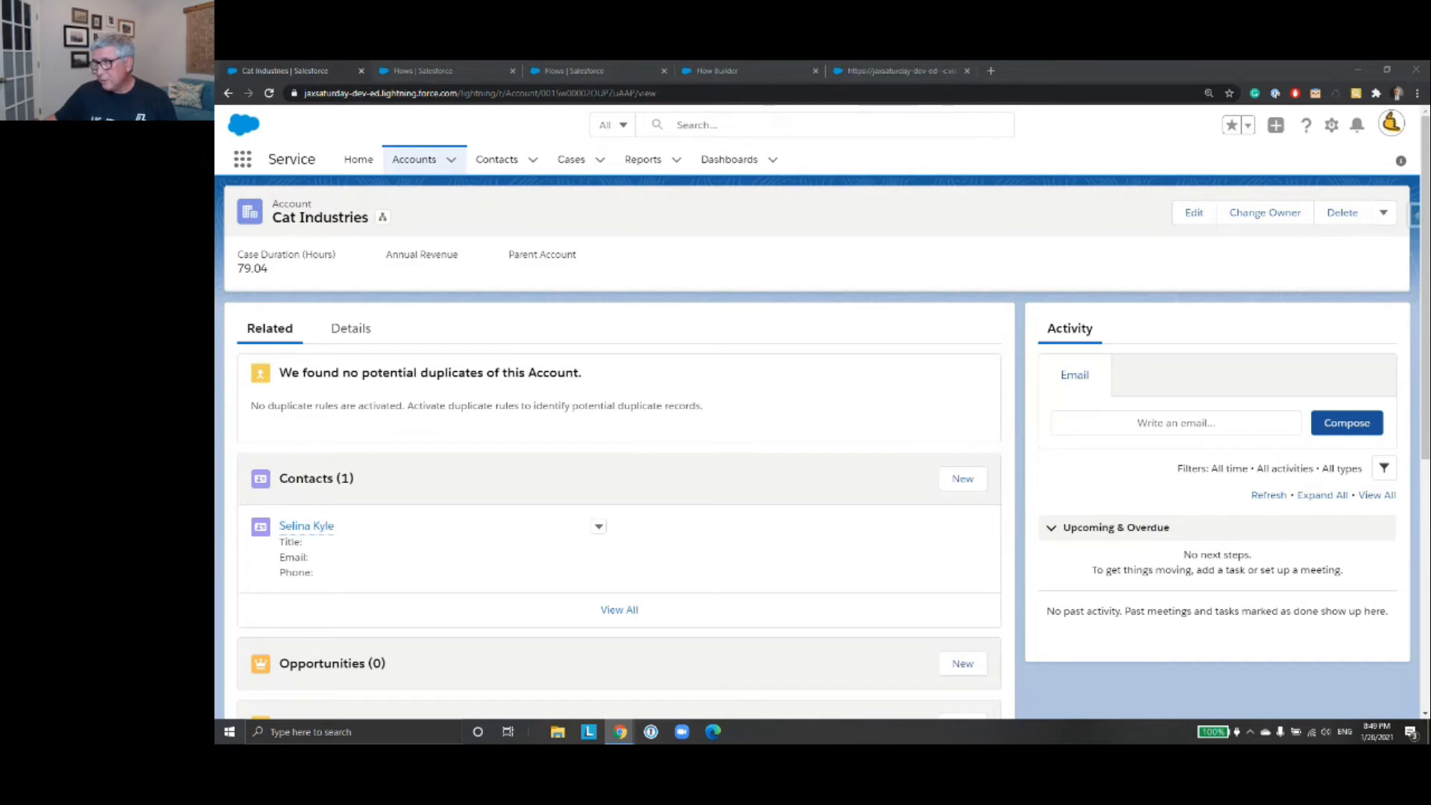
- Delete the Update Case element from the loop in the SuperpeerCaseDurationAutolaunched flow and open the Assign Case Duration assignment
{"action": "left_click", "coordinate": [916, 70]}
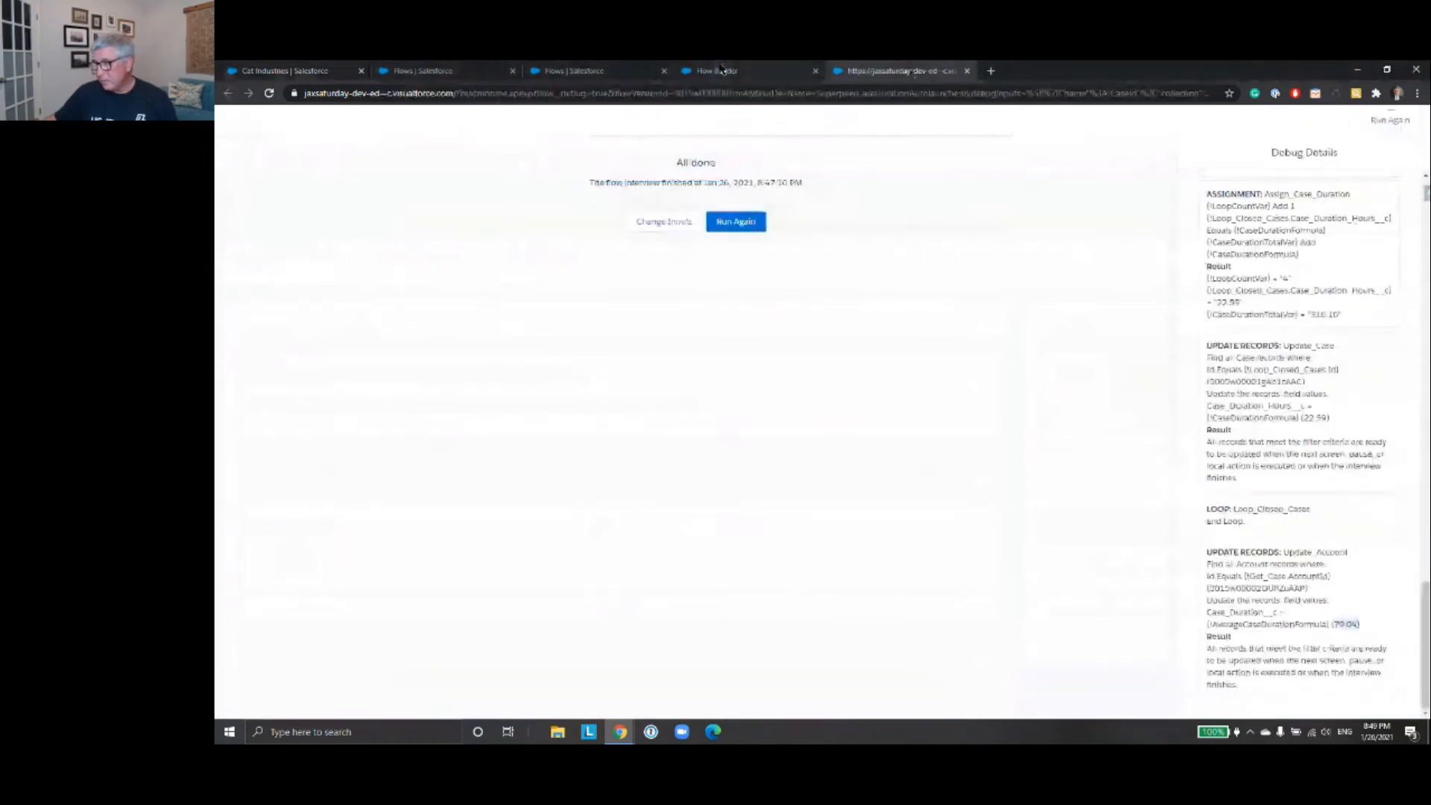
{"action": "left_click", "coordinate": [721, 70]}
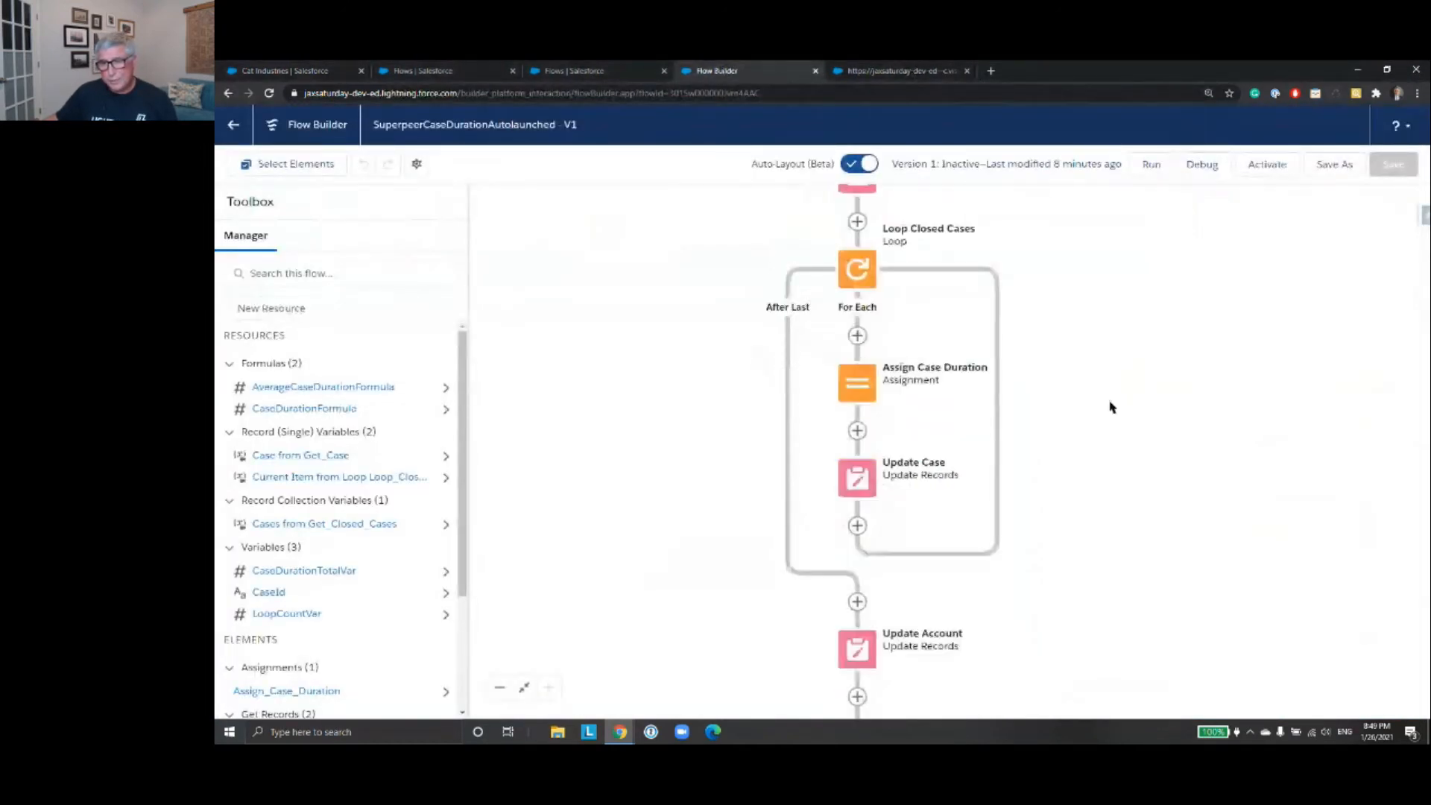
{"action": "scroll", "coordinate": [1110, 407], "scroll_direction": "down", "scroll_amount": 1}
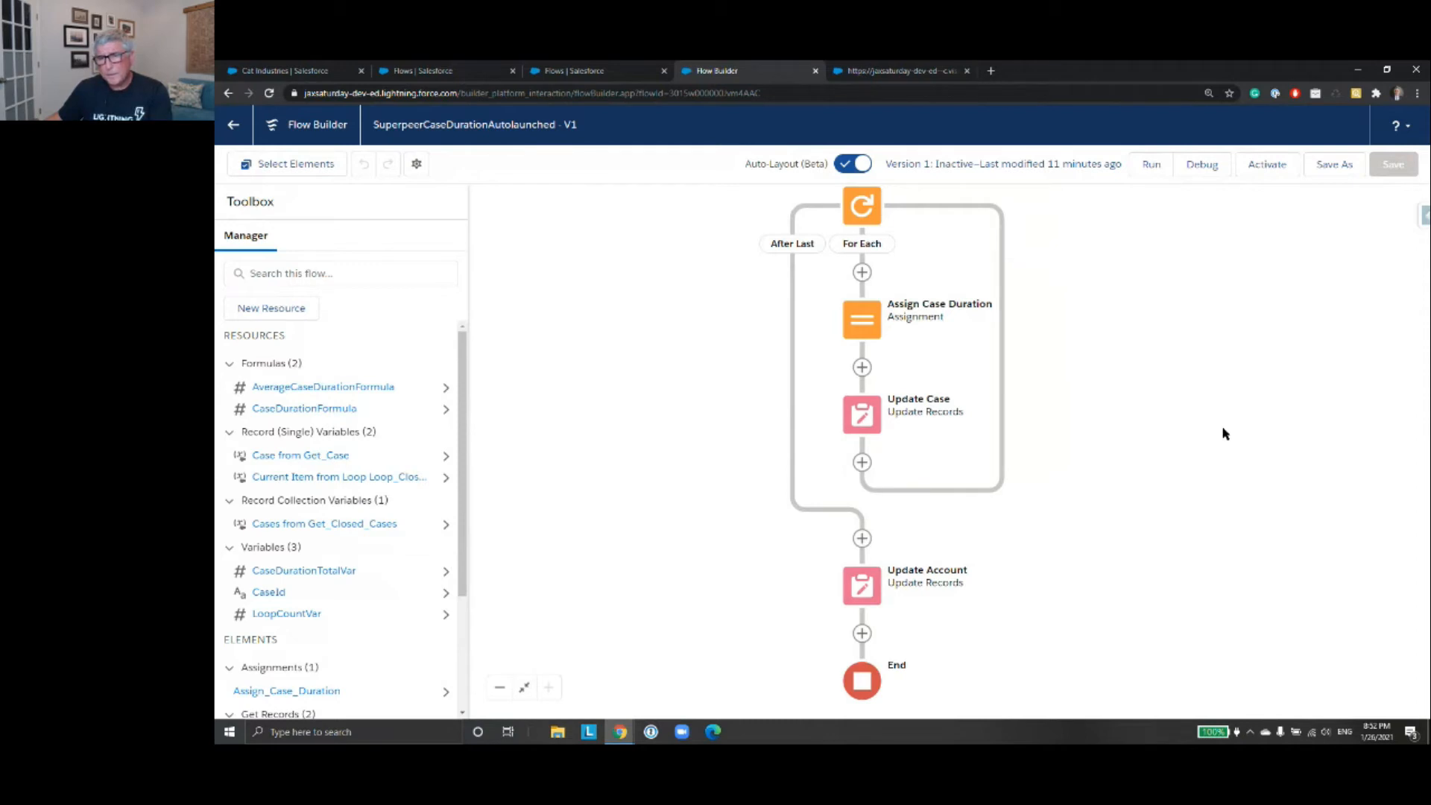
{"action": "left_click", "coordinate": [861, 413]}
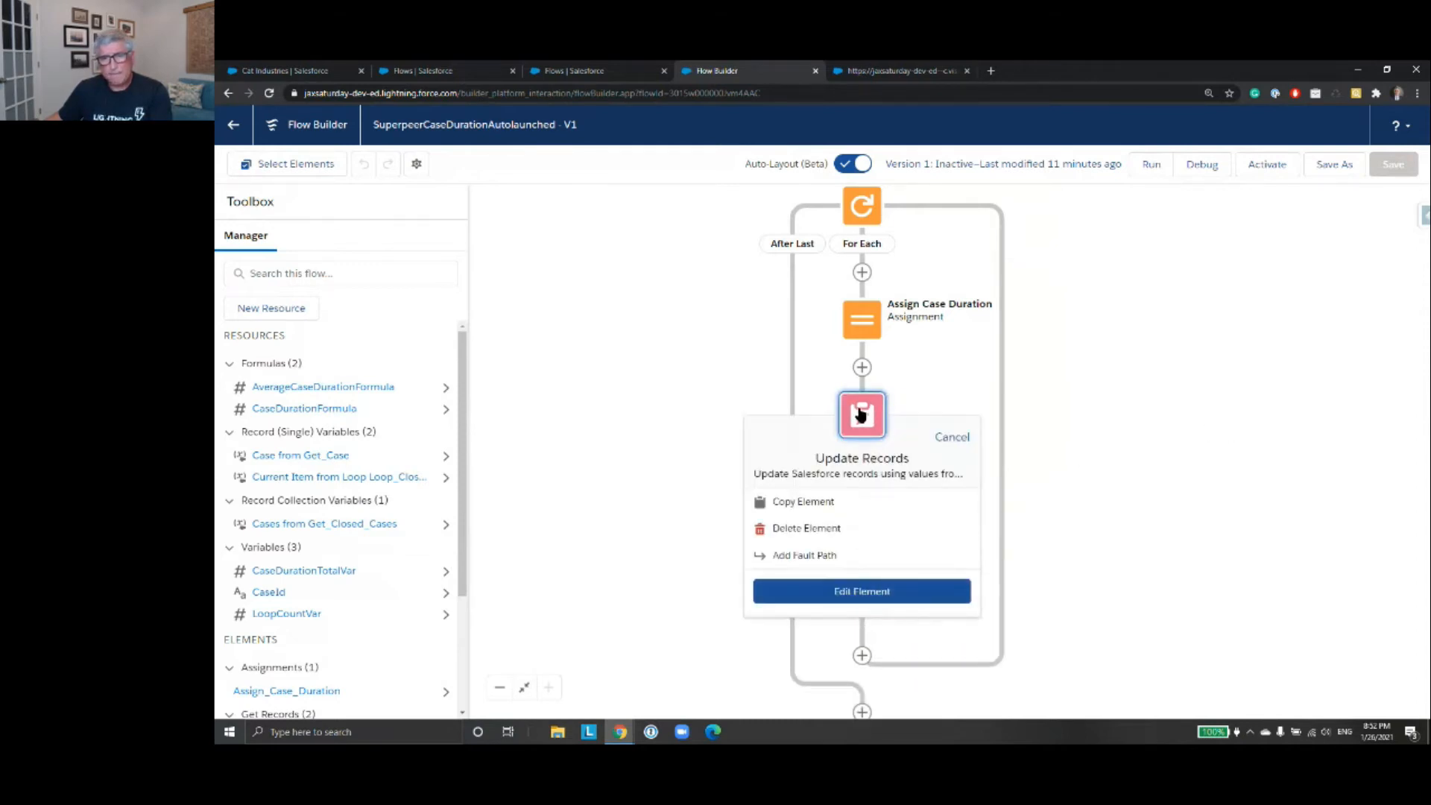
{"action": "left_click", "coordinate": [1148, 390]}
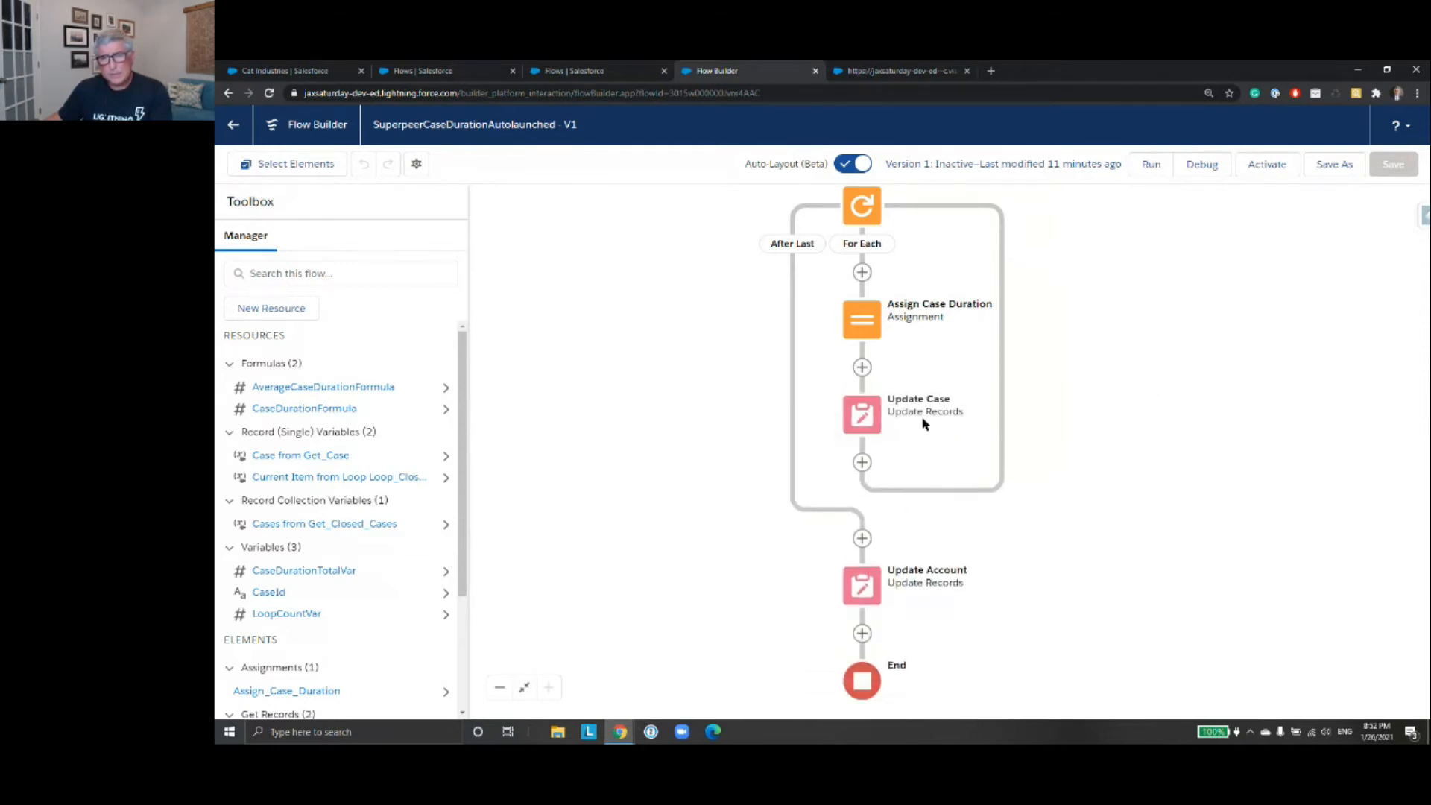
{"action": "left_click", "coordinate": [869, 416]}
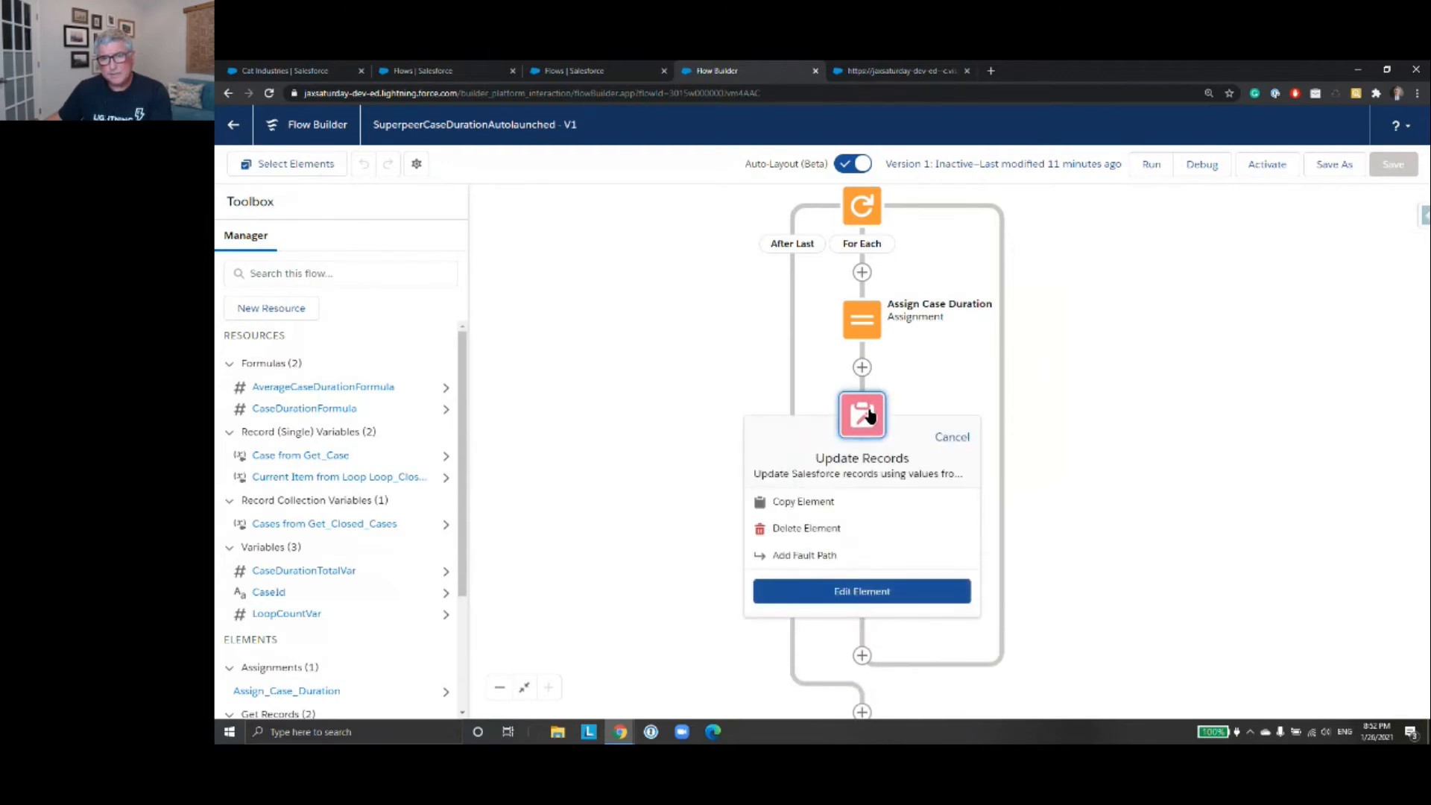
{"action": "left_click", "coordinate": [825, 535]}
{"action": "left_click", "coordinate": [863, 331]}
{"action": "left_click", "coordinate": [862, 470]}
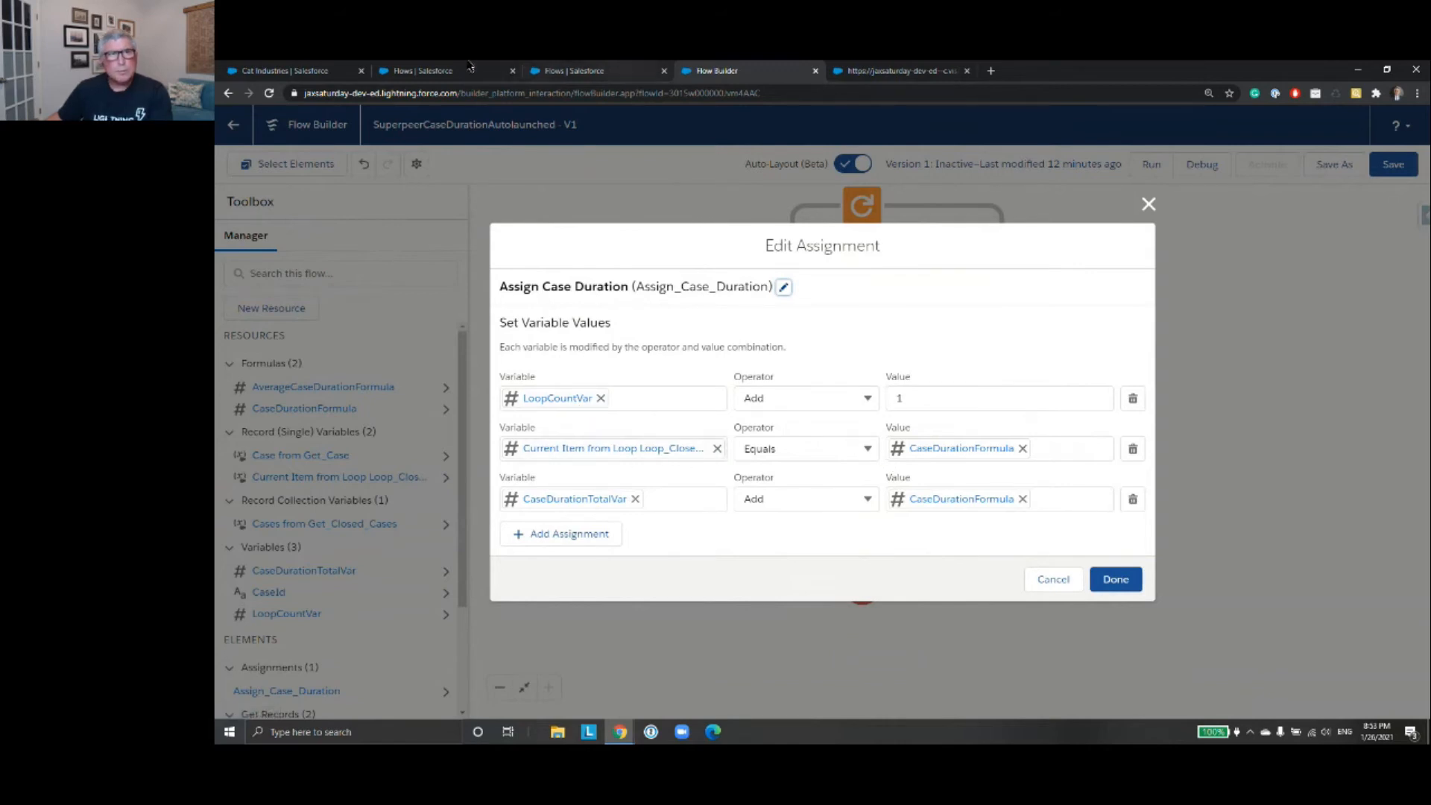
- From the flow list in Setup, open version 2 of the CalculateCaseDurationScreen flow for reference
{"action": "left_click", "coordinate": [429, 71]}
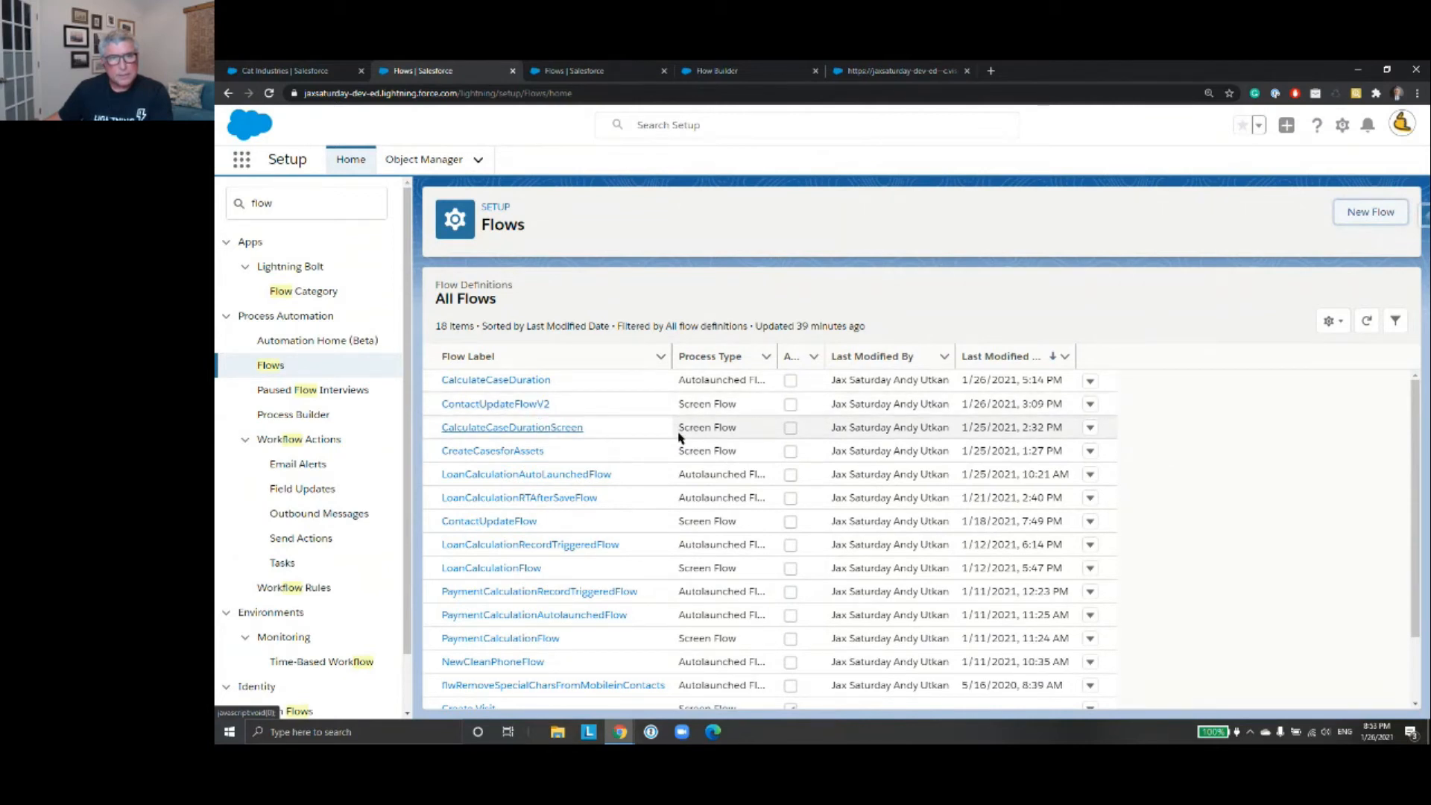
{"action": "left_click", "coordinate": [1092, 427]}
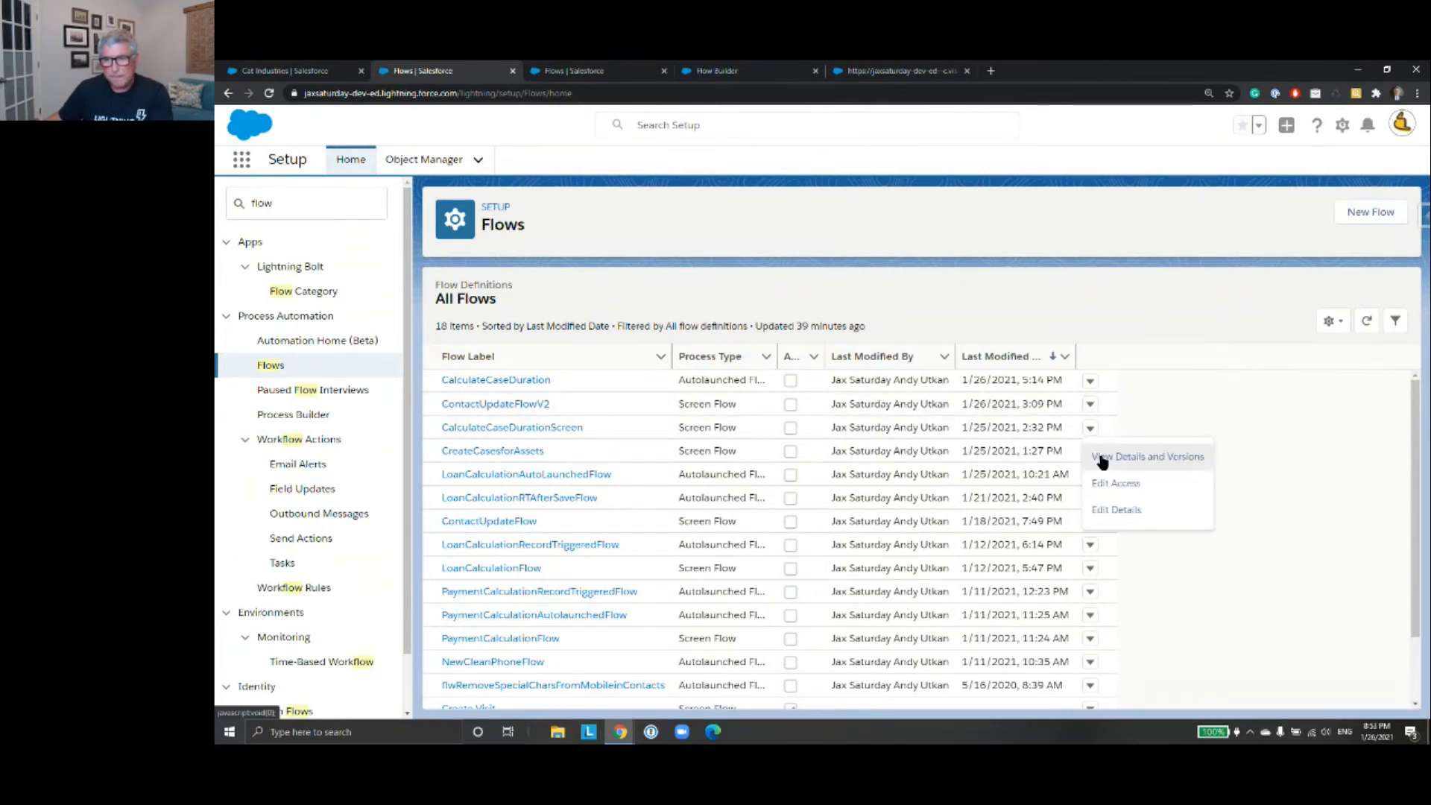
{"action": "left_click", "coordinate": [1103, 459]}
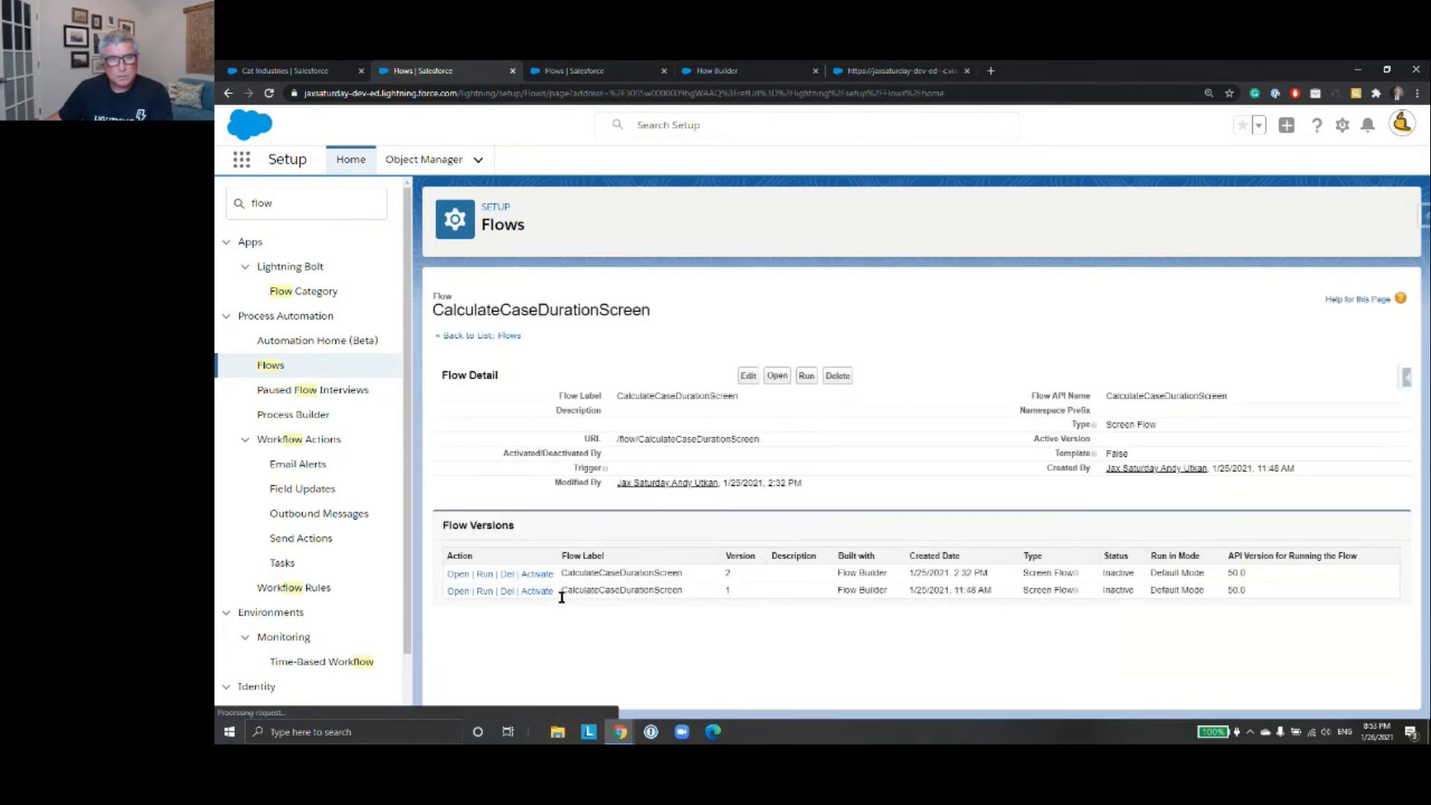
{"action": "left_click", "coordinate": [461, 588]}
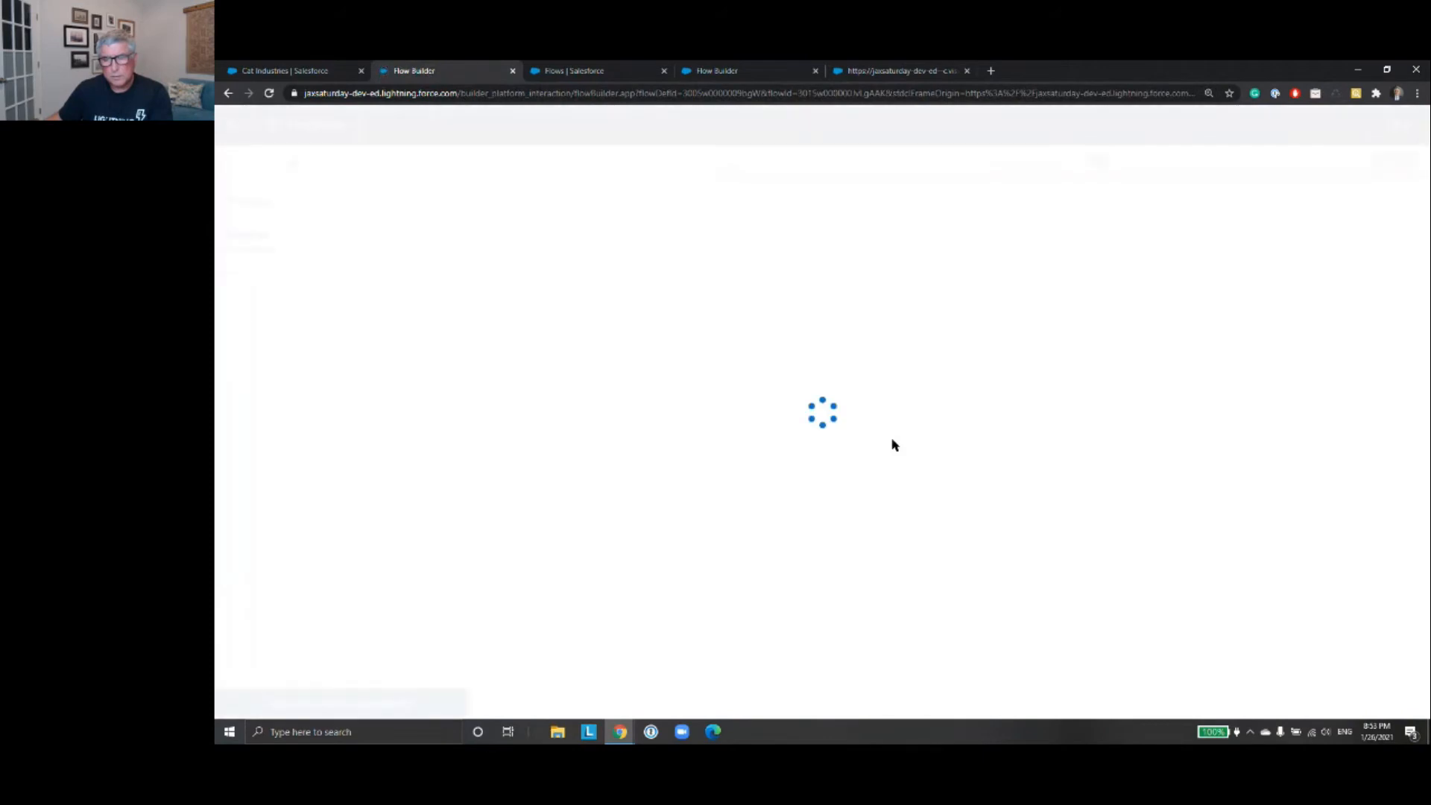
- Review the variable assignments inside the loop's Assign Case Duration element and close it
{"action": "left_click_drag", "start_coordinate": [758, 491], "coordinate": [752, 326]}
{"action": "scroll", "coordinate": [744, 491], "scroll_direction": "down", "scroll_amount": 3}
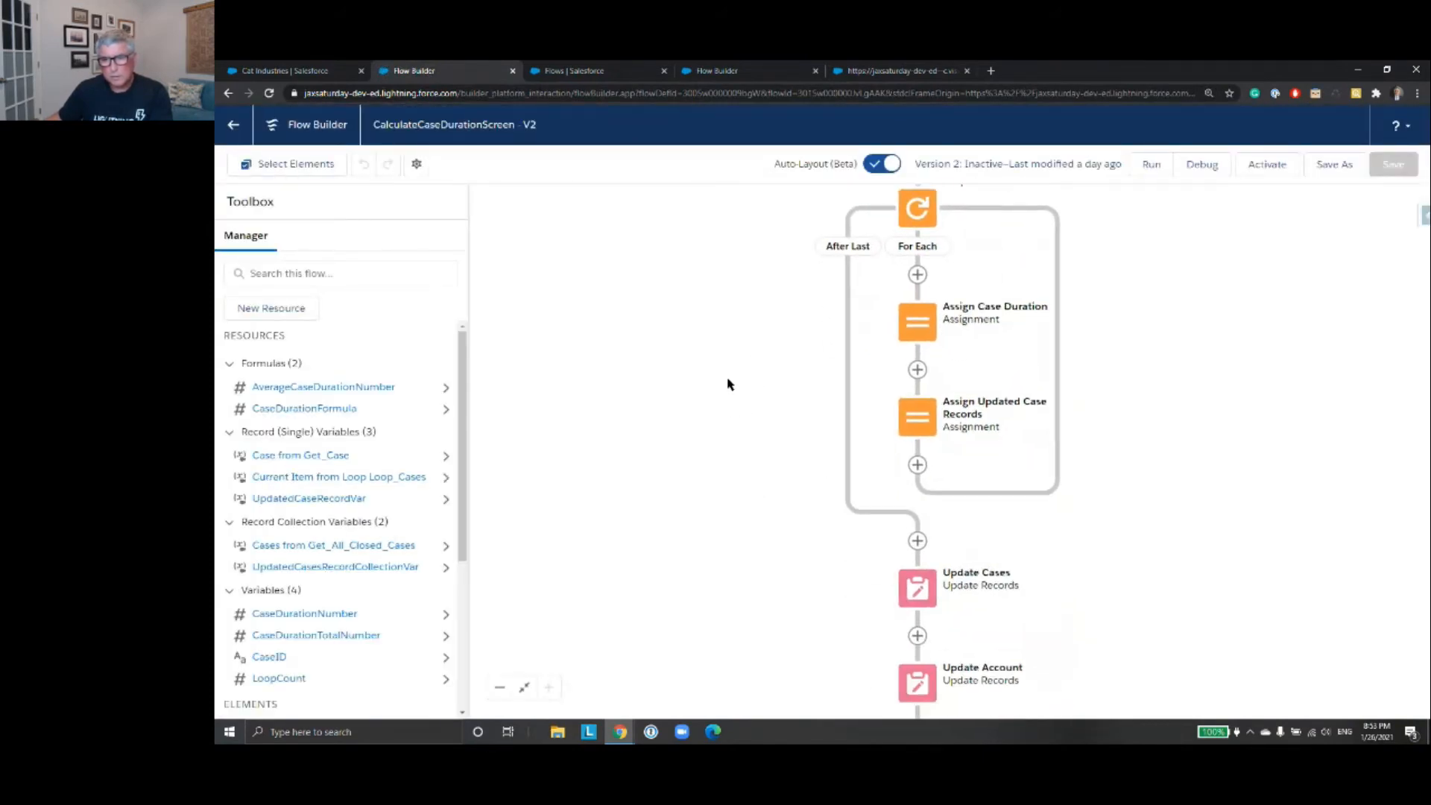
{"action": "double_click", "coordinate": [915, 322]}
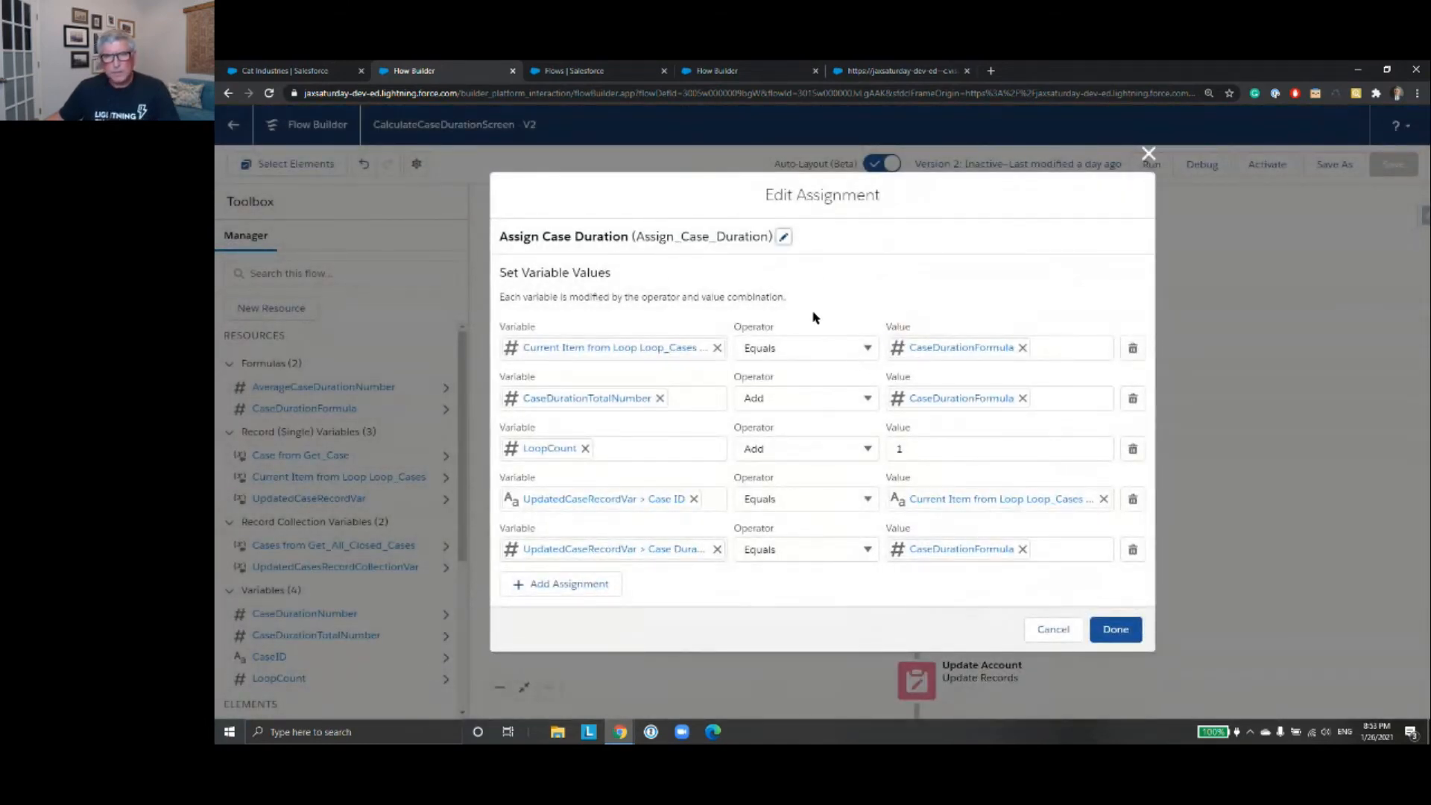
{"action": "left_click", "coordinate": [1148, 154]}
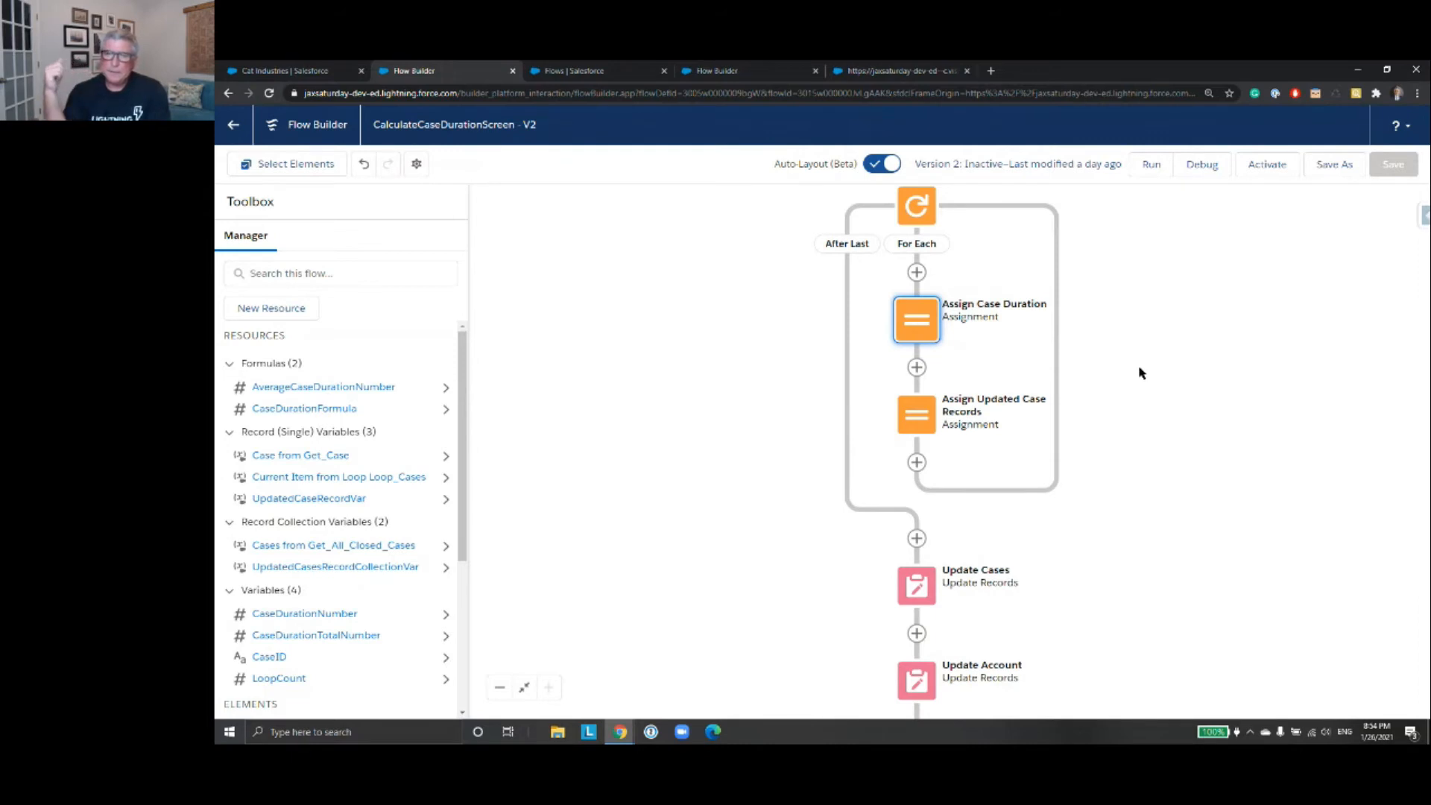
{"action": "left_click_drag", "start_coordinate": [1130, 358], "coordinate": [1148, 617]}
{"action": "left_click", "coordinate": [937, 314]}
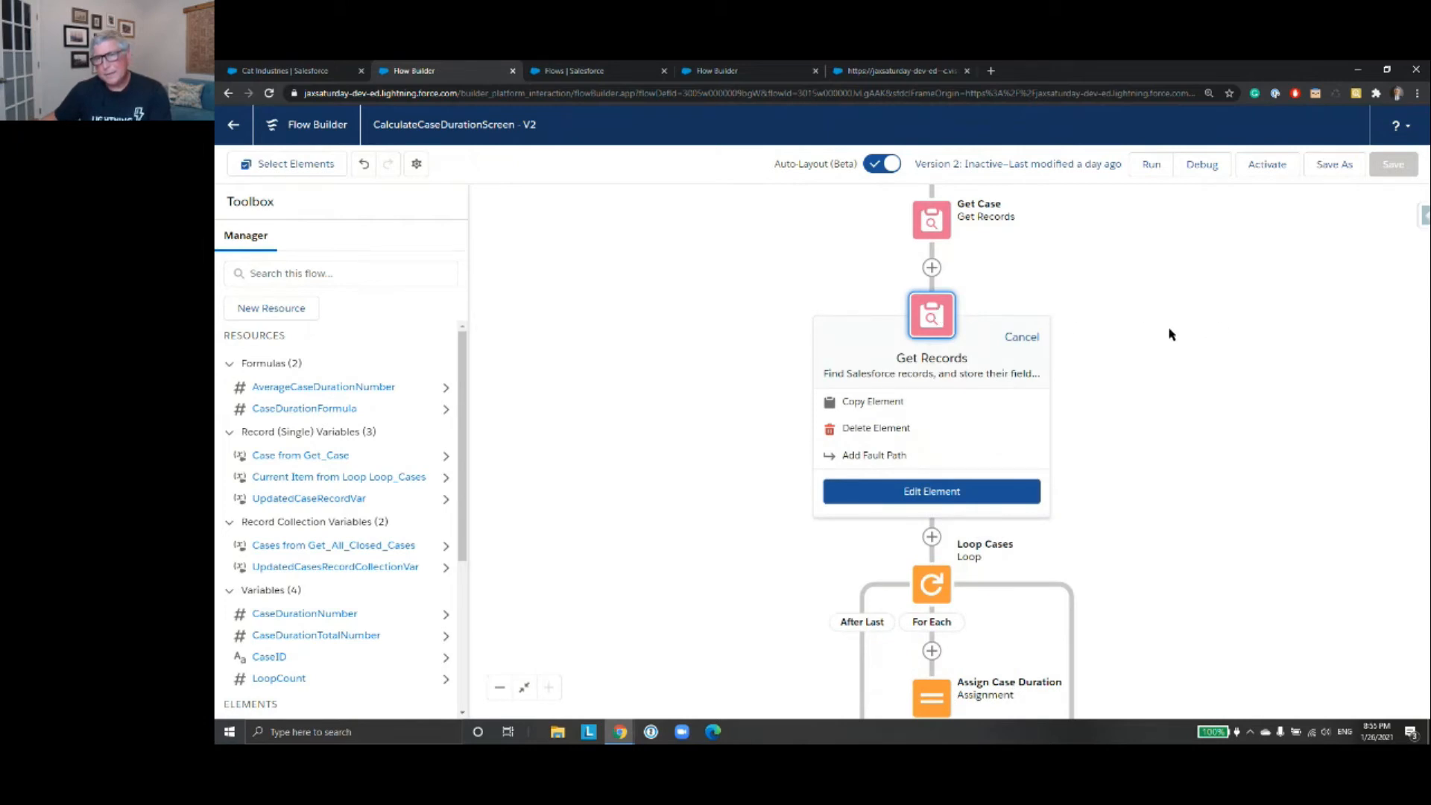
{"action": "left_click", "coordinate": [1115, 345]}
- Reopen the Assign Case Duration element, inspect the full field reference of its first variable, and cancel
{"action": "left_click_drag", "start_coordinate": [1262, 511], "coordinate": [1216, 395]}
{"action": "scroll", "coordinate": [1216, 395], "scroll_direction": "down", "scroll_amount": 1}
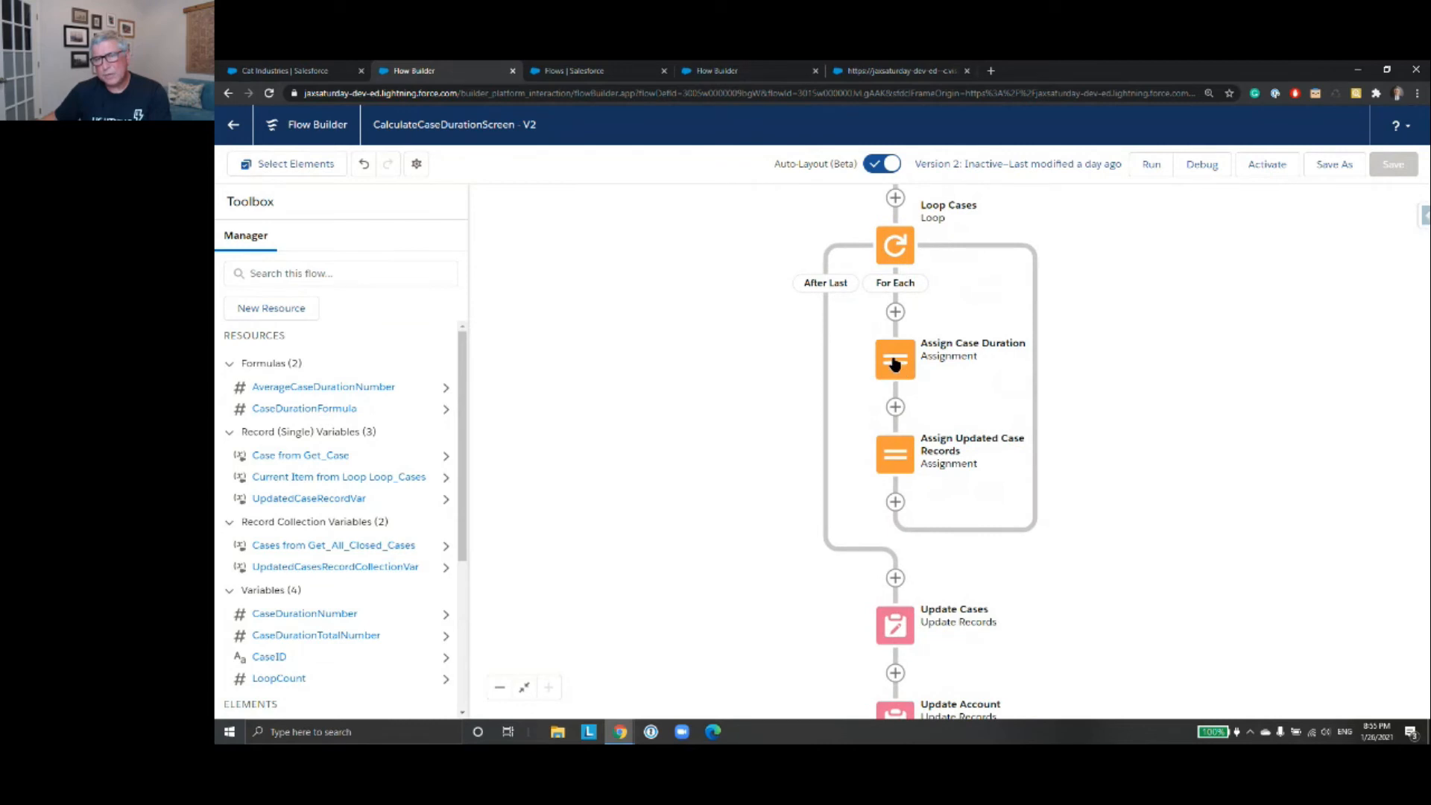
{"action": "left_click", "coordinate": [895, 362]}
{"action": "double_click", "coordinate": [894, 363]}
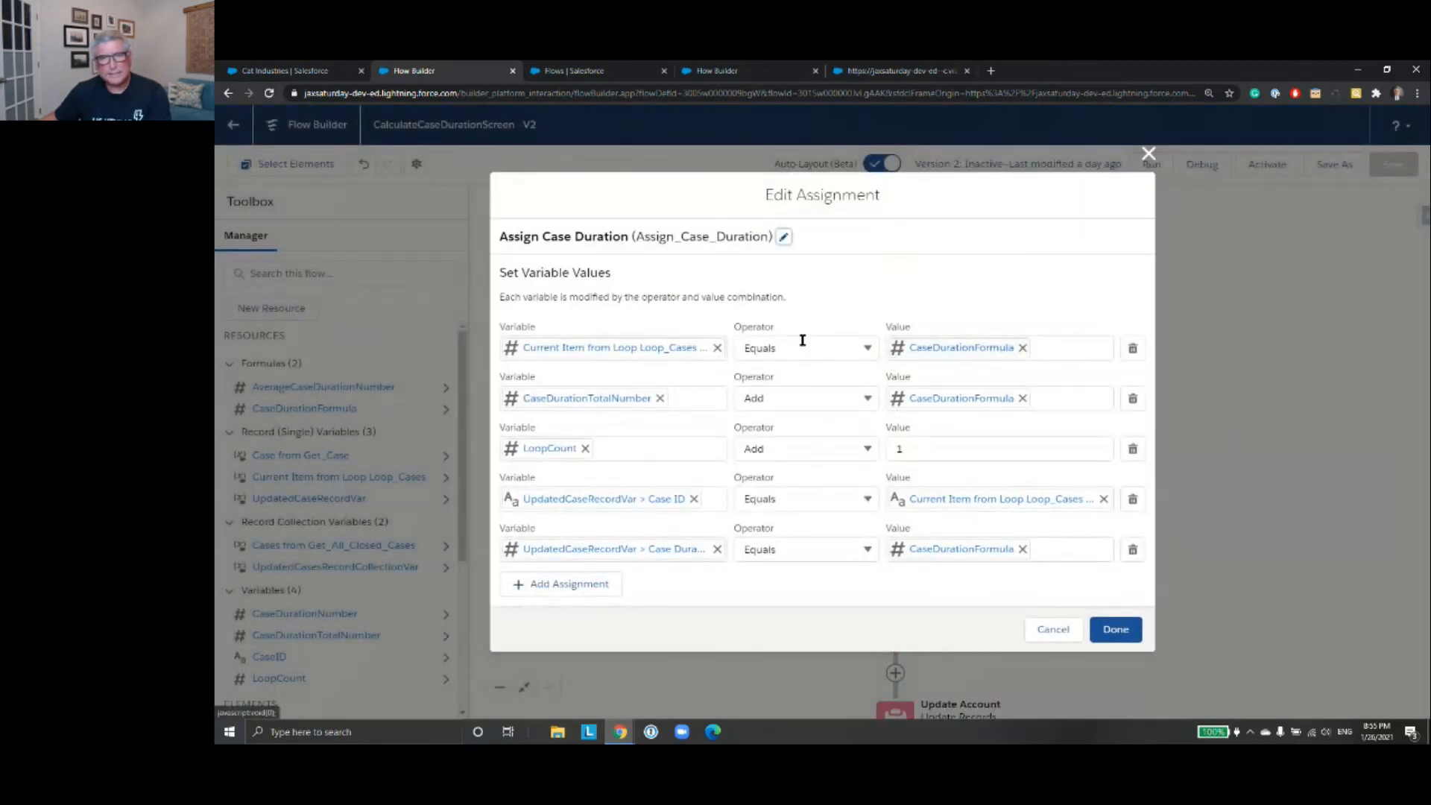
{"action": "left_click", "coordinate": [635, 348]}
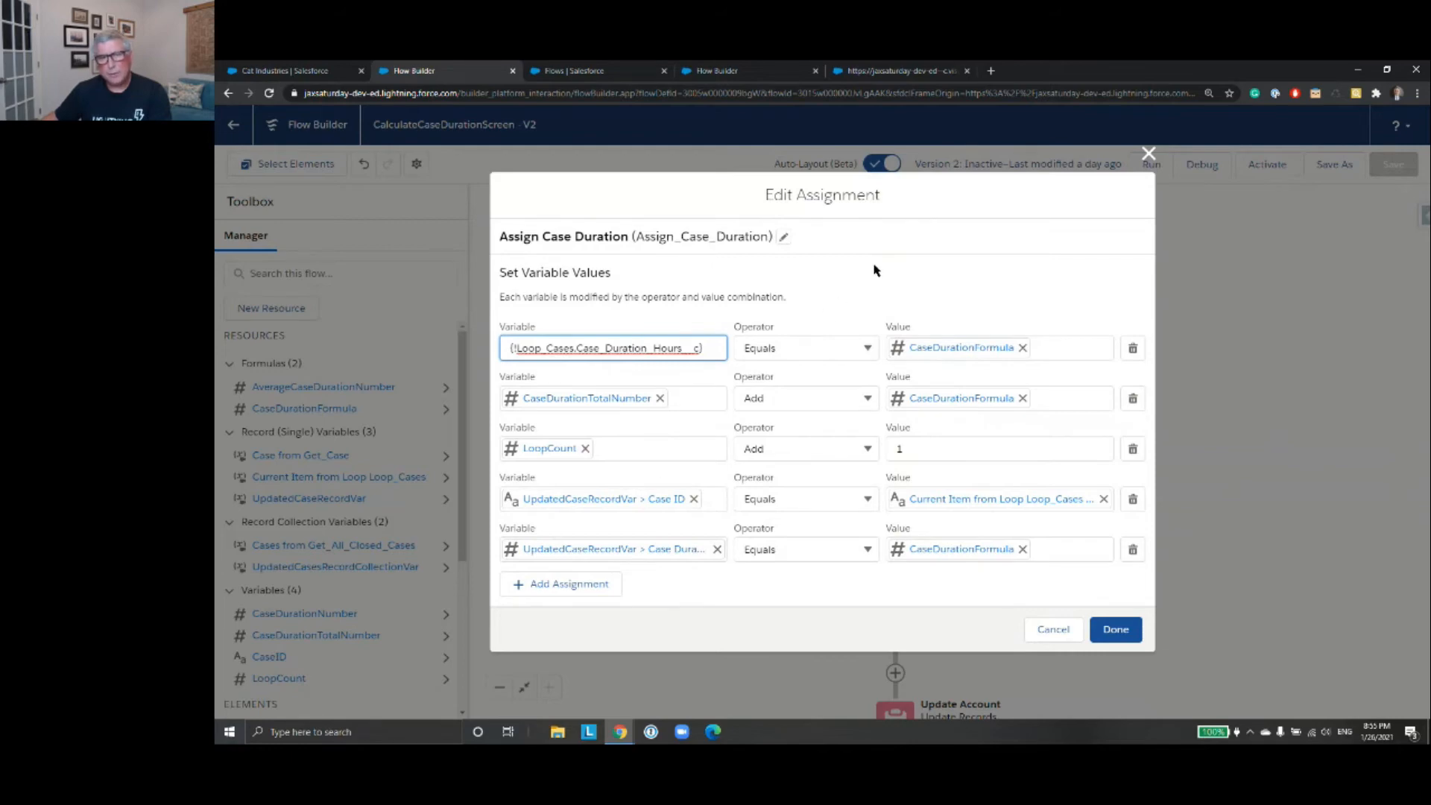
{"action": "left_click", "coordinate": [1061, 638]}
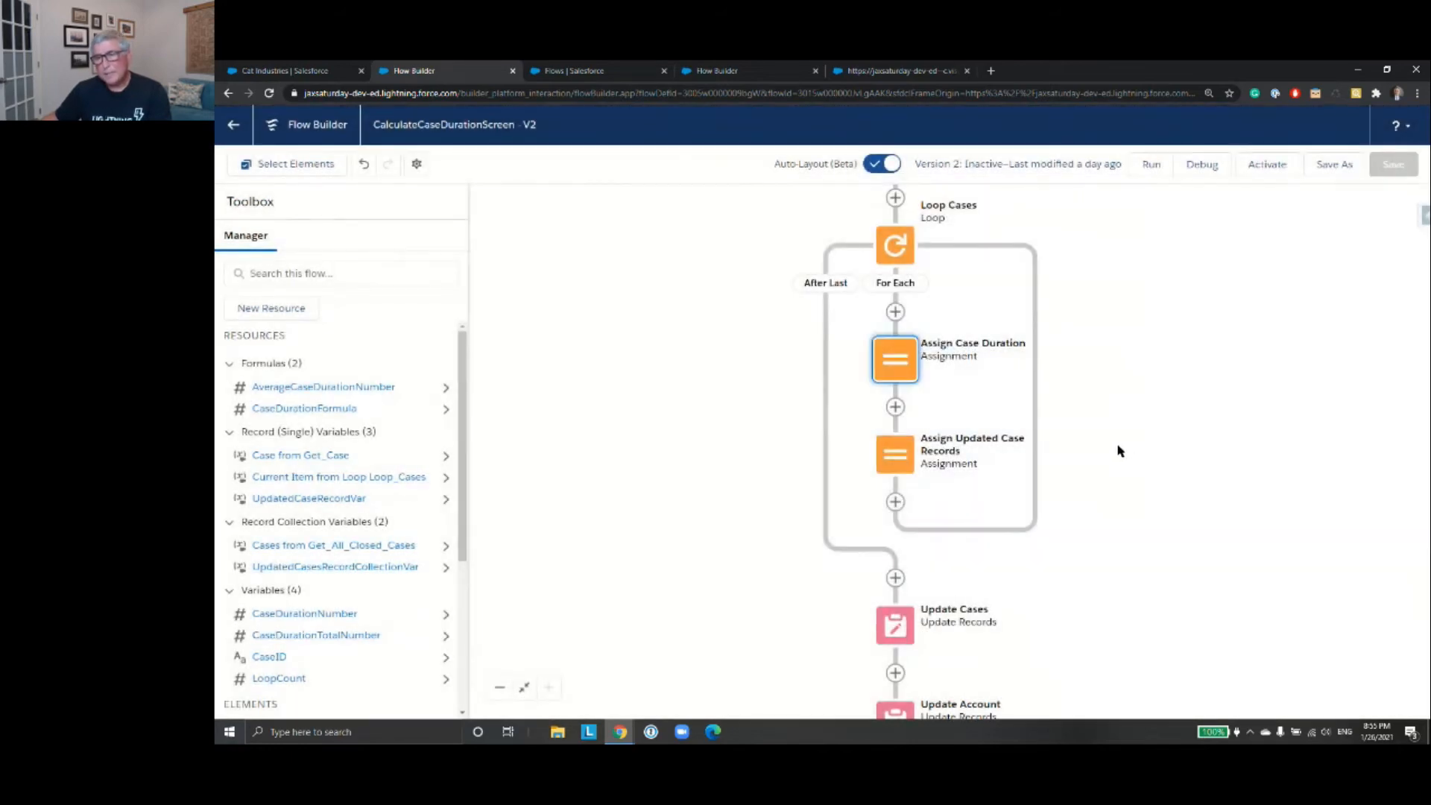
- Examine how the Assign Updated Case Records element fills the record collection variable, and cancel without editing
{"action": "scroll", "coordinate": [1095, 313], "scroll_direction": "down", "scroll_amount": 2}
{"action": "scroll", "coordinate": [1096, 302], "scroll_direction": "down", "scroll_amount": 2}
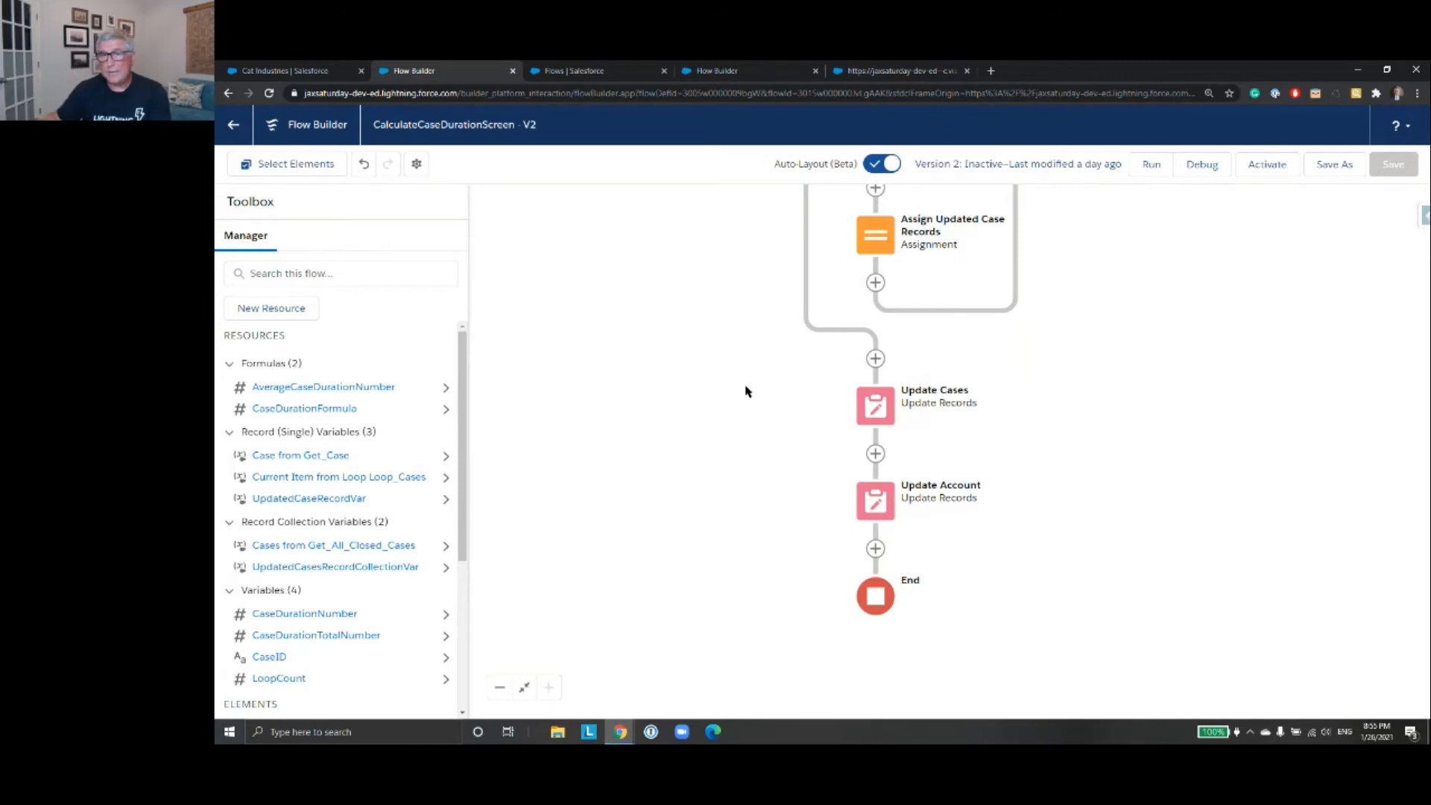
{"action": "left_click", "coordinate": [891, 342]}
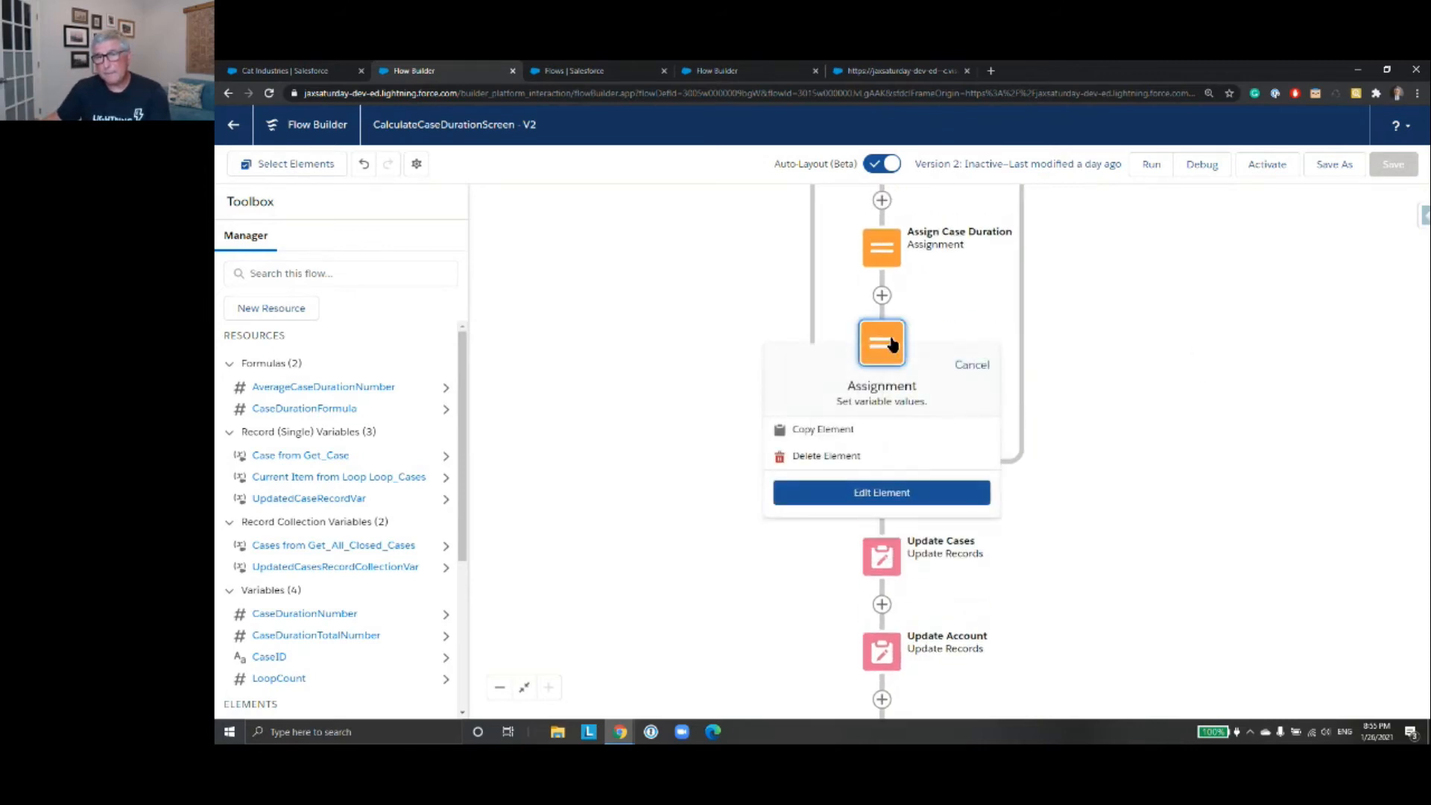
{"action": "double_click", "coordinate": [892, 342]}
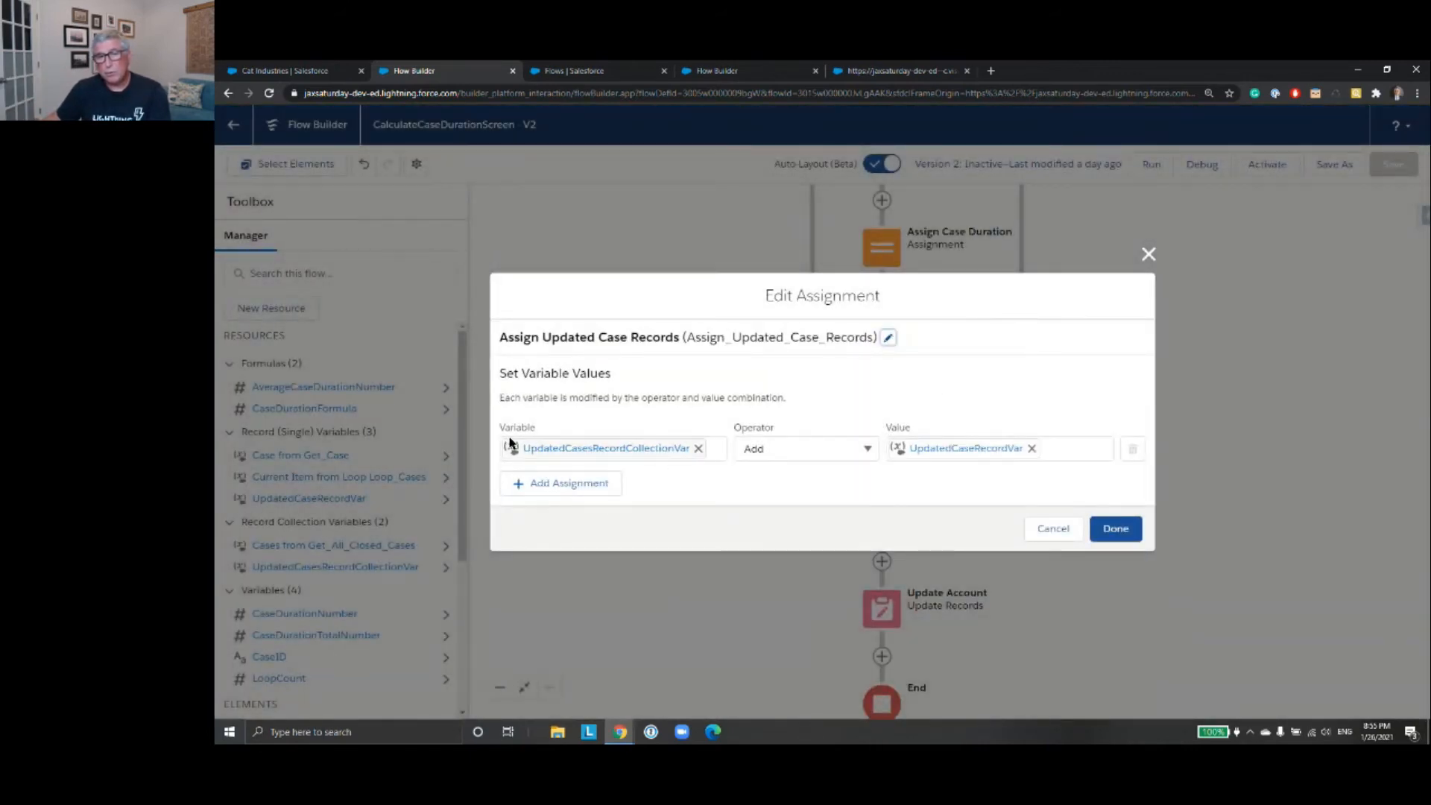
{"action": "left_click", "coordinate": [1053, 531]}
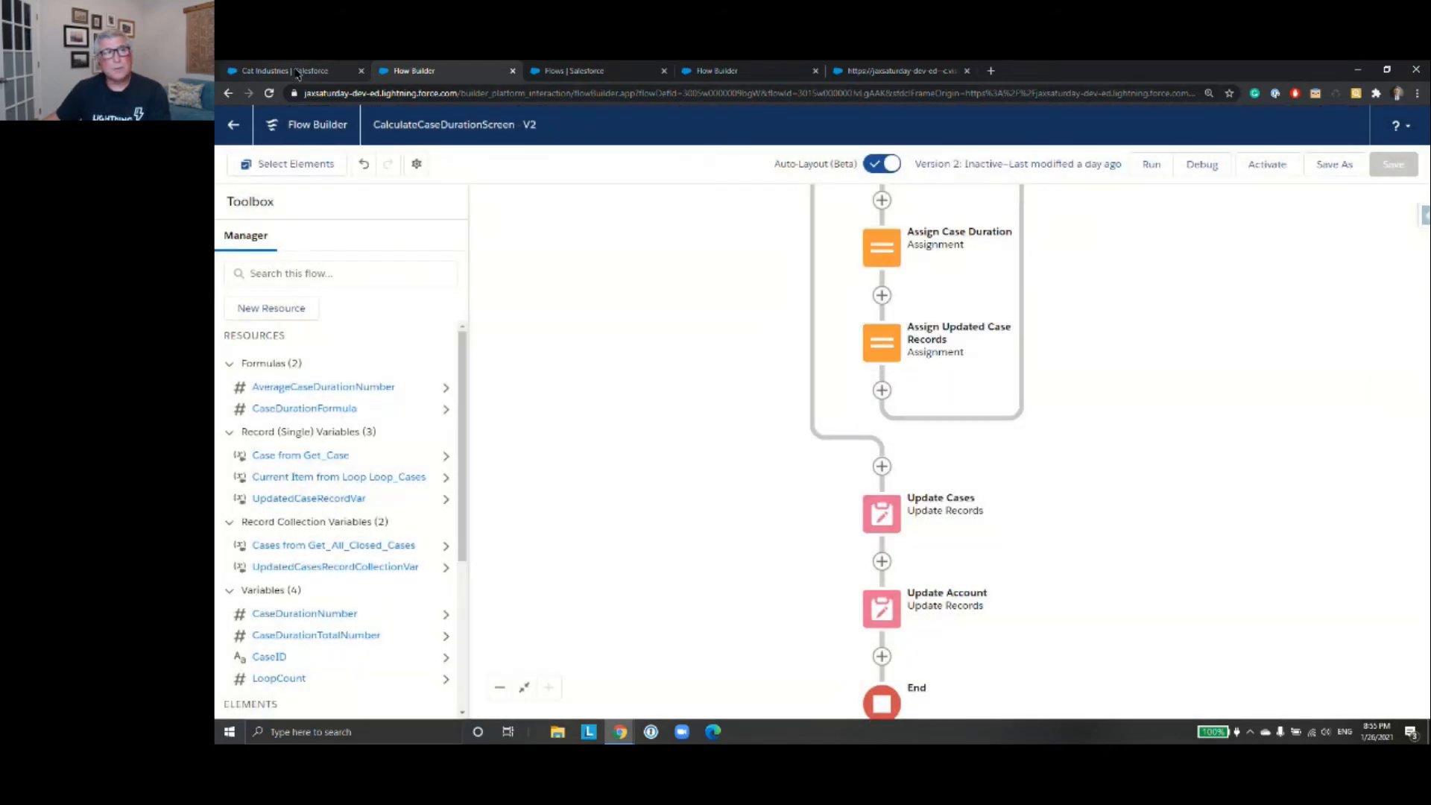
- Return to the SuperpeerCaseDurationAutolaunched flow and close its Assign Case Duration assignment without editing
{"action": "left_click", "coordinate": [297, 72]}
{"action": "left_click", "coordinate": [440, 71]}
{"action": "left_click", "coordinate": [634, 72]}
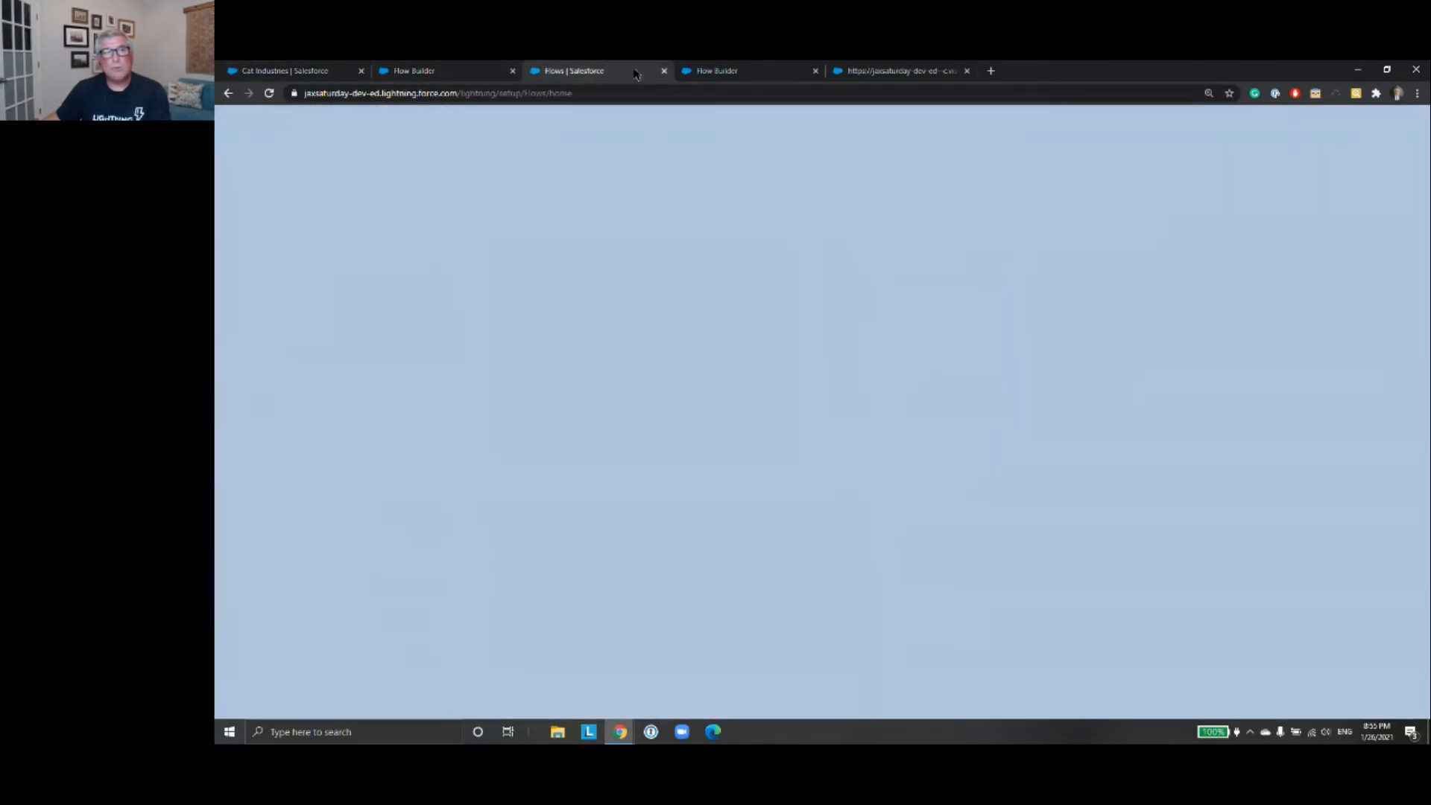
{"action": "left_click", "coordinate": [717, 72]}
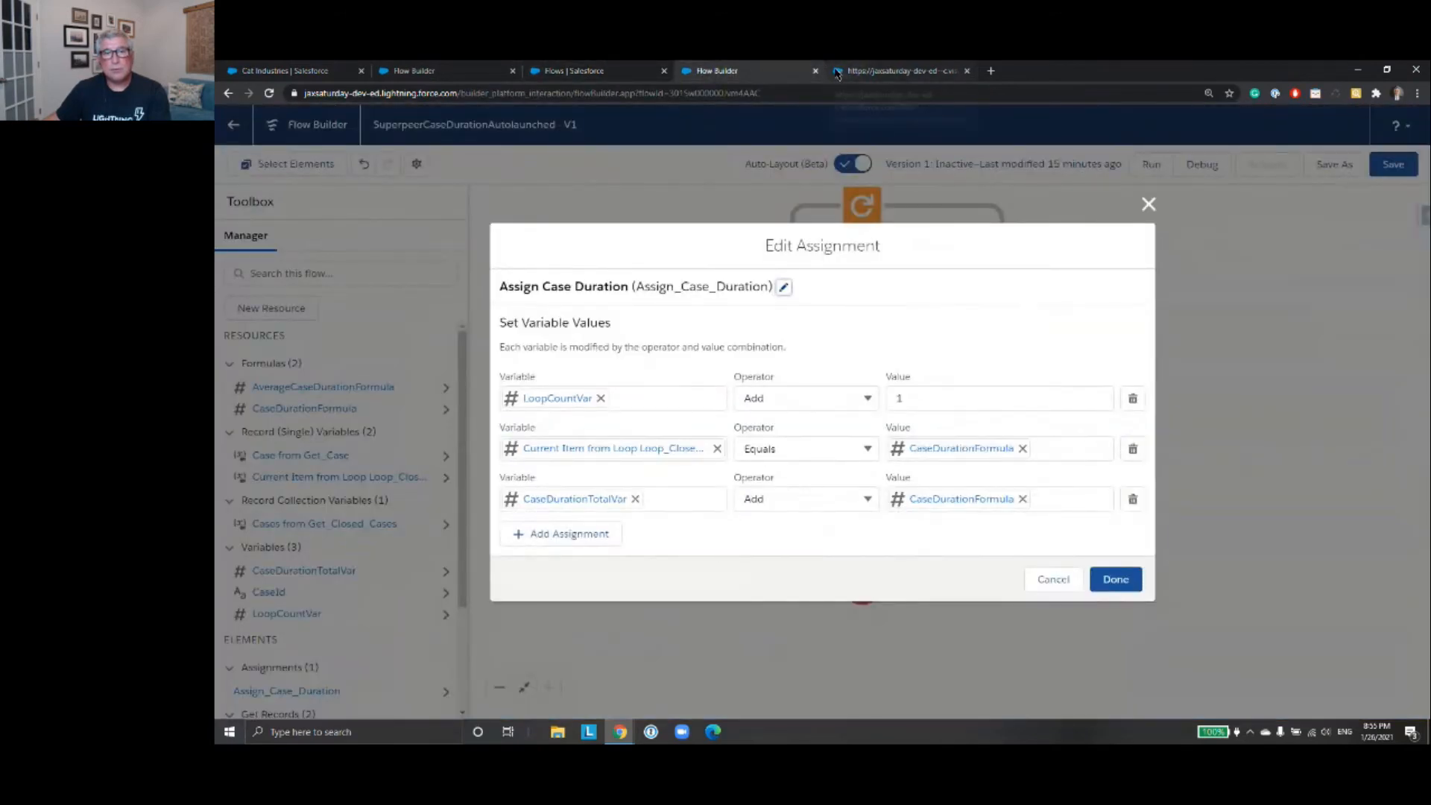
{"action": "left_click", "coordinate": [601, 70]}
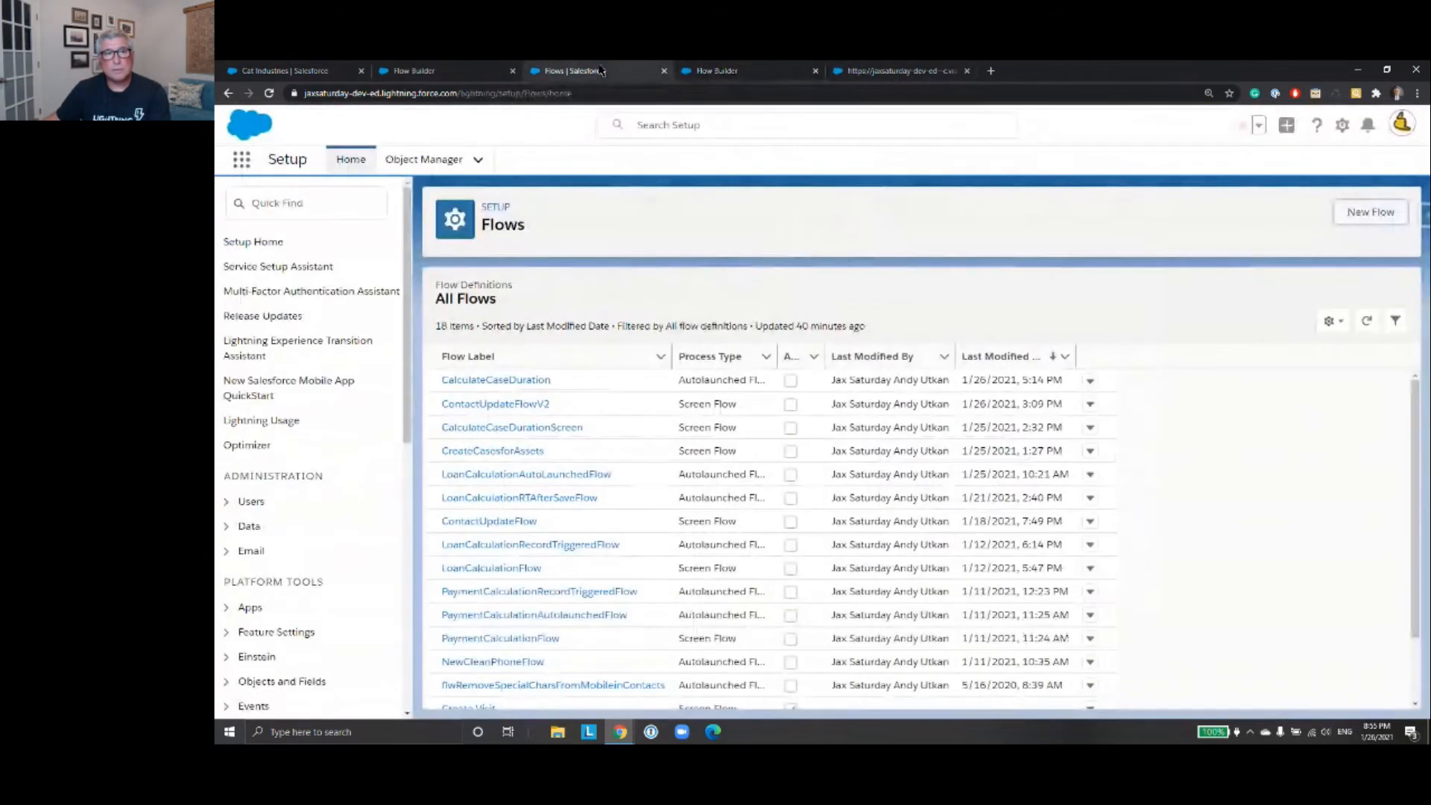
{"action": "left_click", "coordinate": [447, 71]}
{"action": "left_click", "coordinate": [714, 72]}
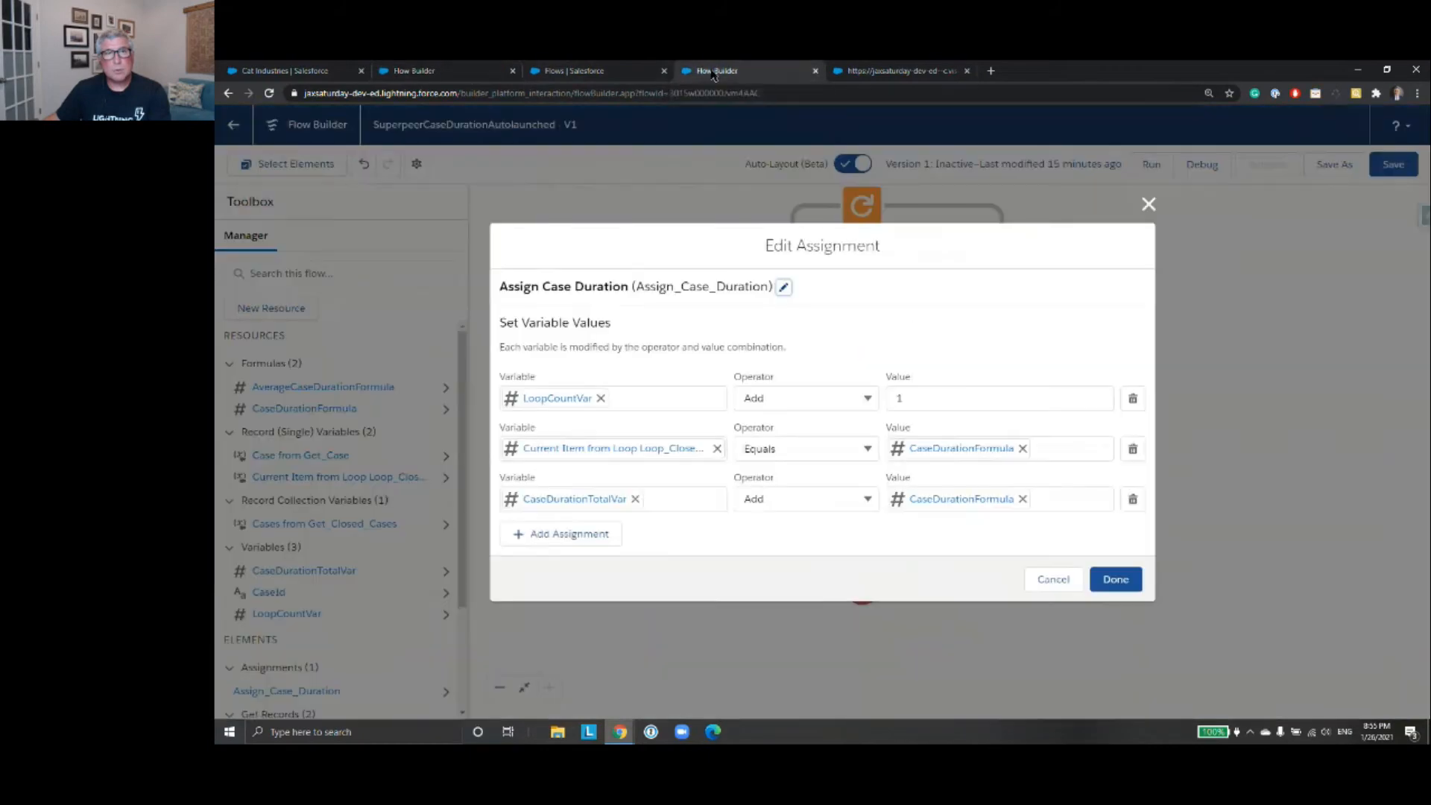
{"action": "left_click", "coordinate": [1149, 204]}
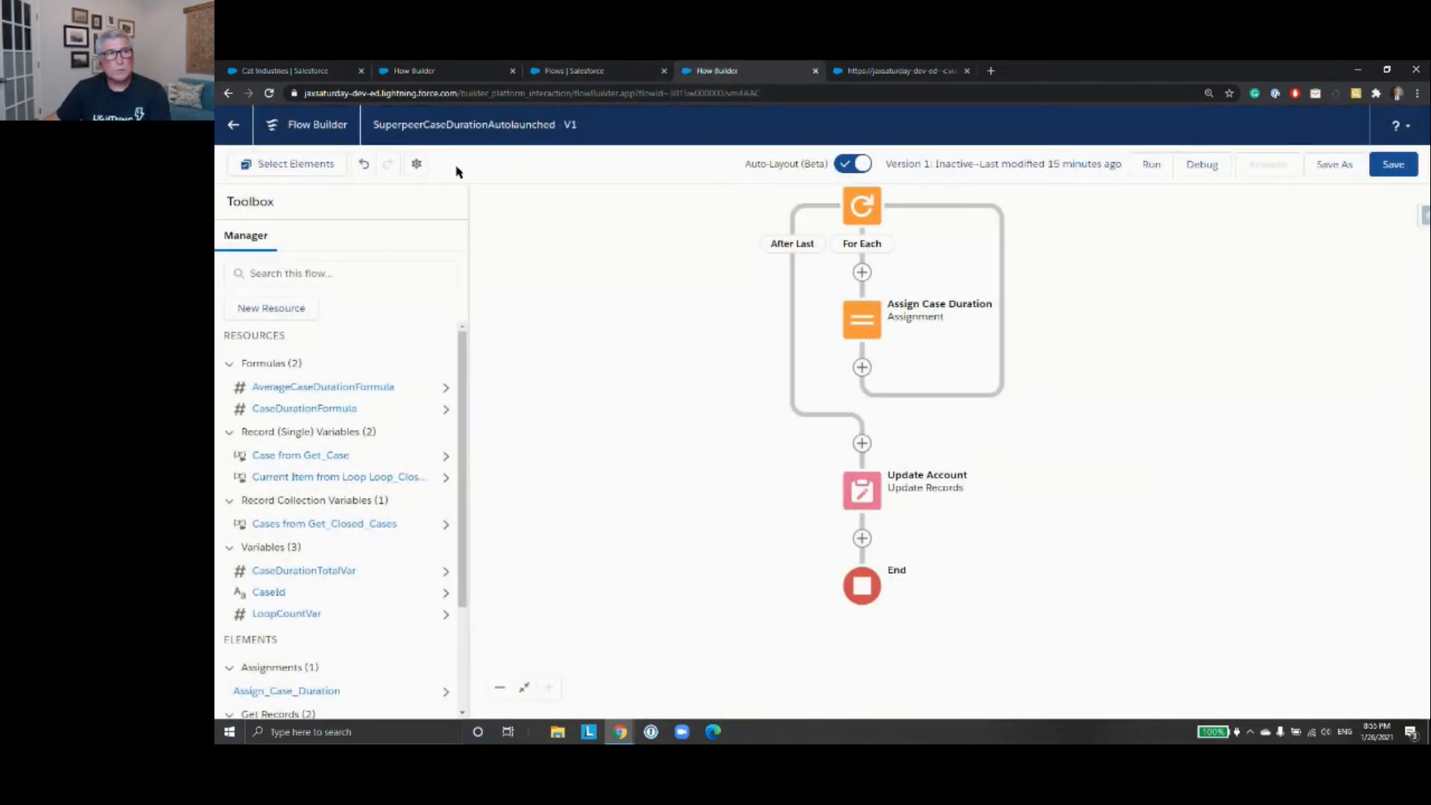
- Close the CalculateCaseDurationScreen reference flow and go back to the SuperpeerCaseDurationAutolaunched flow
{"action": "left_click", "coordinate": [604, 68]}
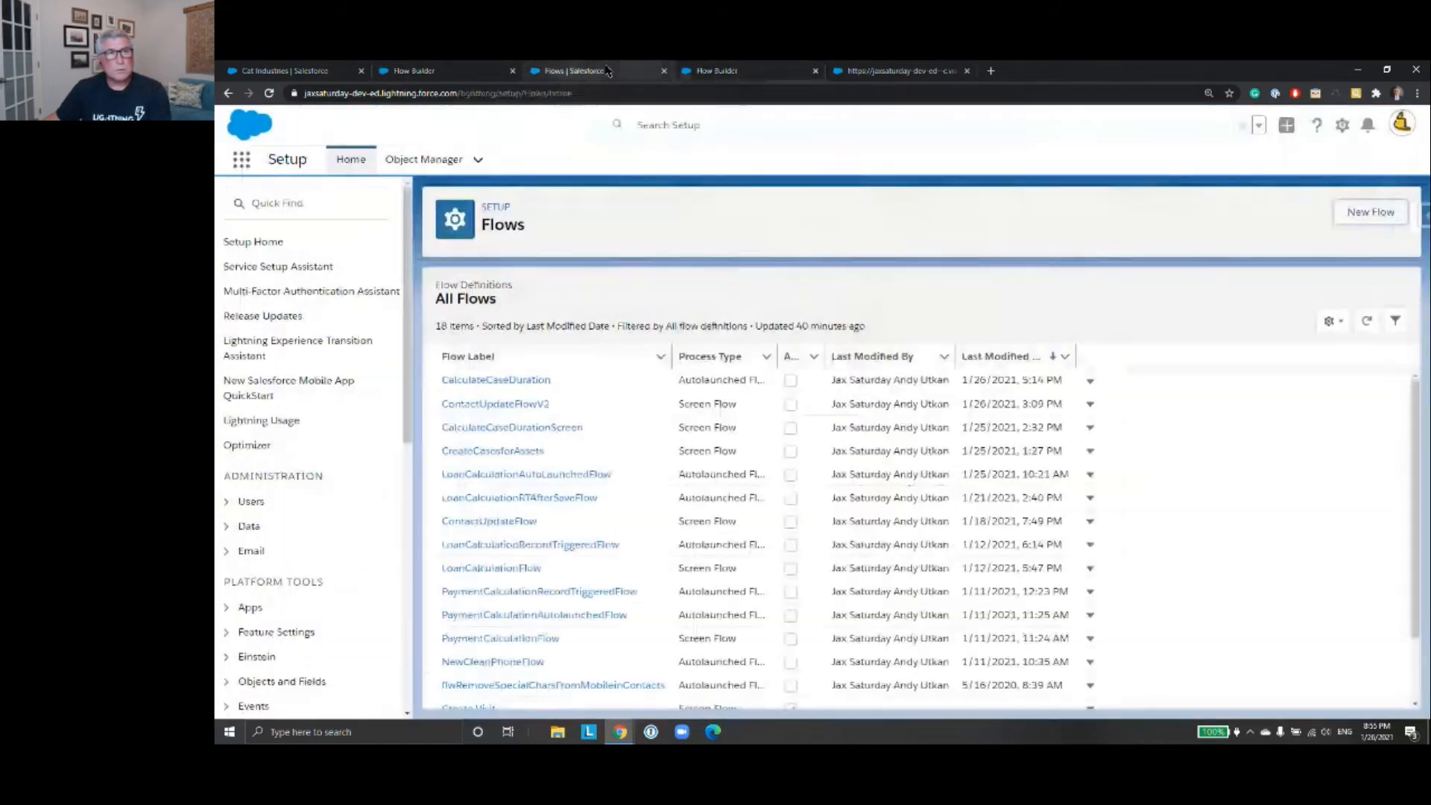
{"action": "left_click", "coordinate": [468, 72]}
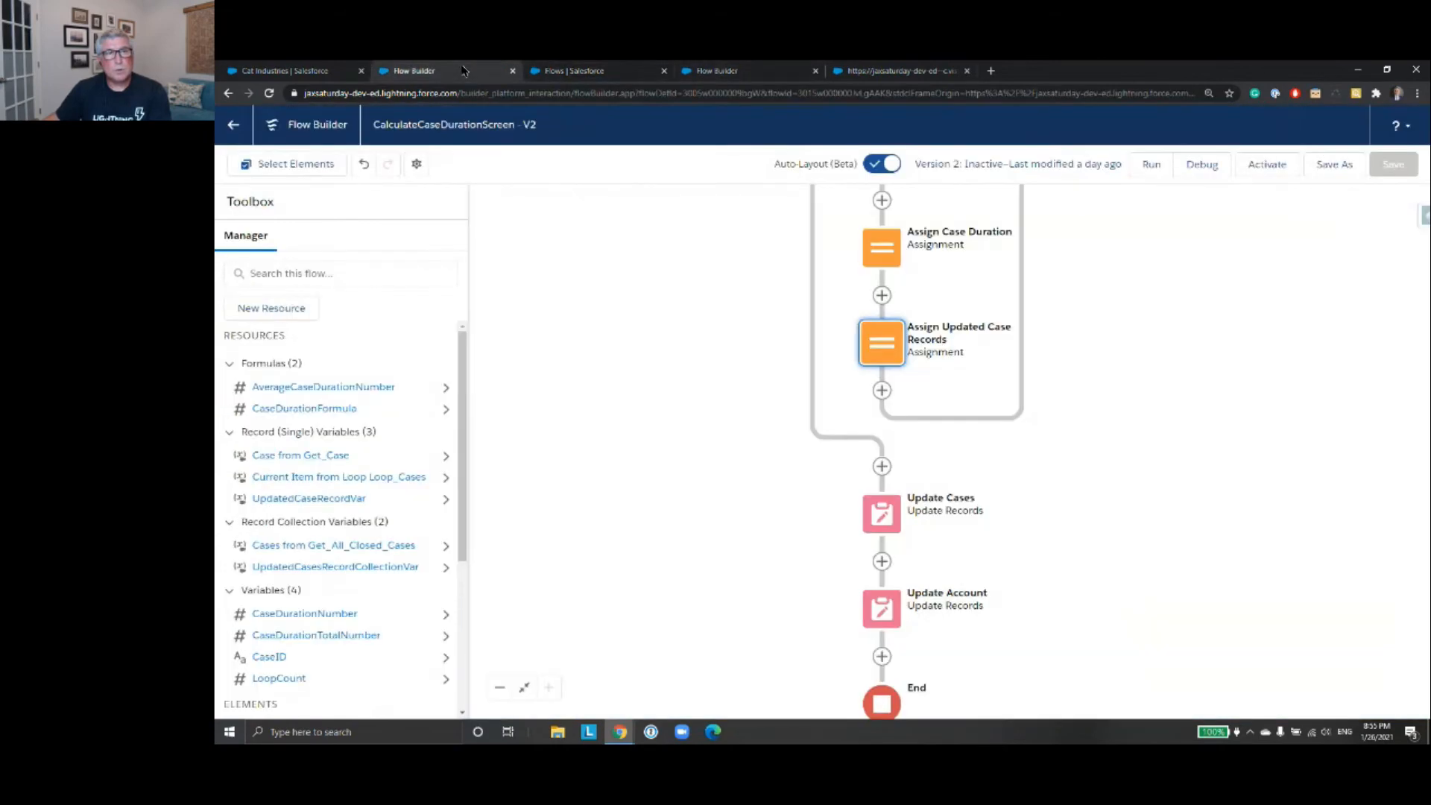
{"action": "left_click", "coordinate": [511, 72]}
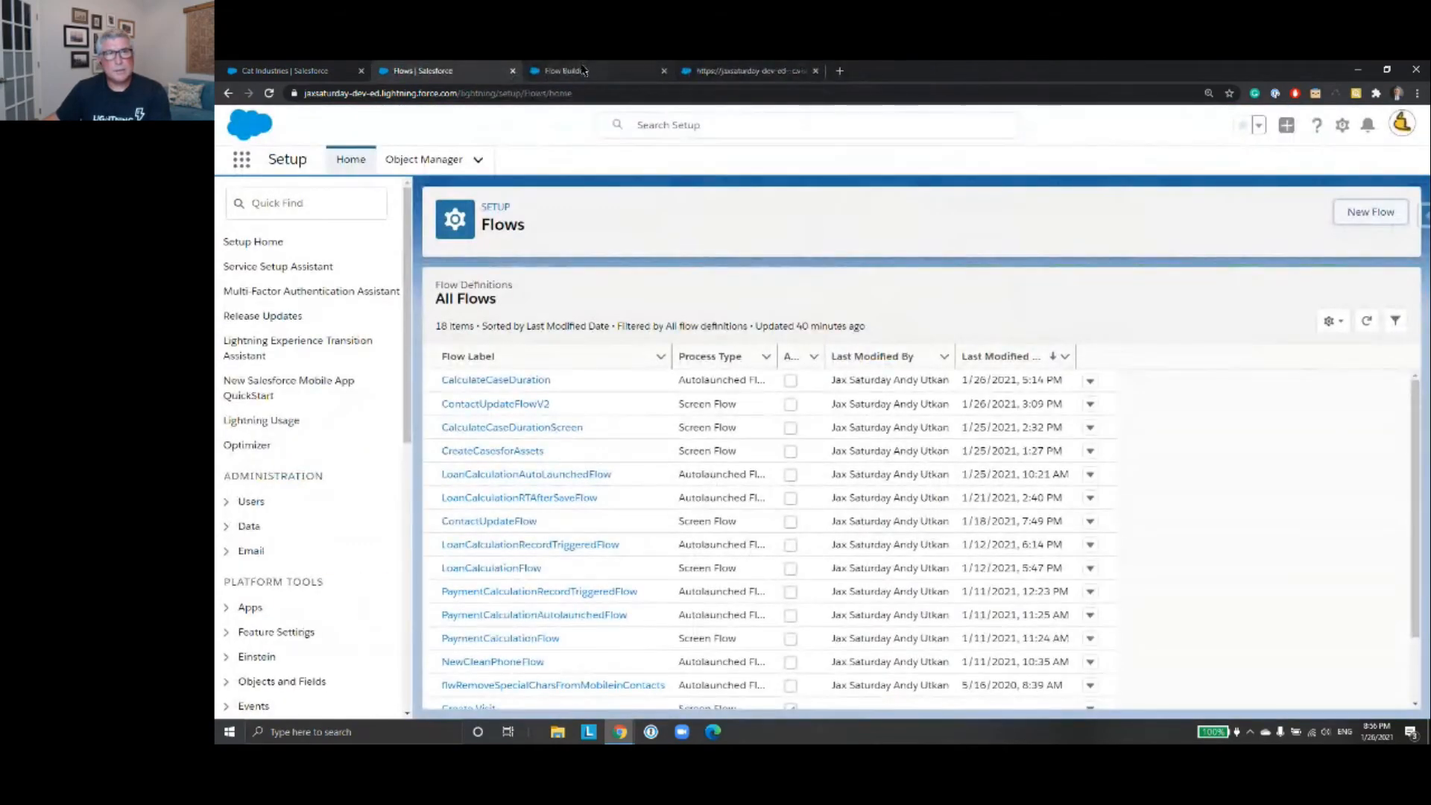
{"action": "left_click", "coordinate": [566, 71]}
- Start a new variable resource in the flow and name it UpdatedCaseRecordCollectionVar
{"action": "left_click_drag", "start_coordinate": [1115, 378], "coordinate": [1115, 467]}
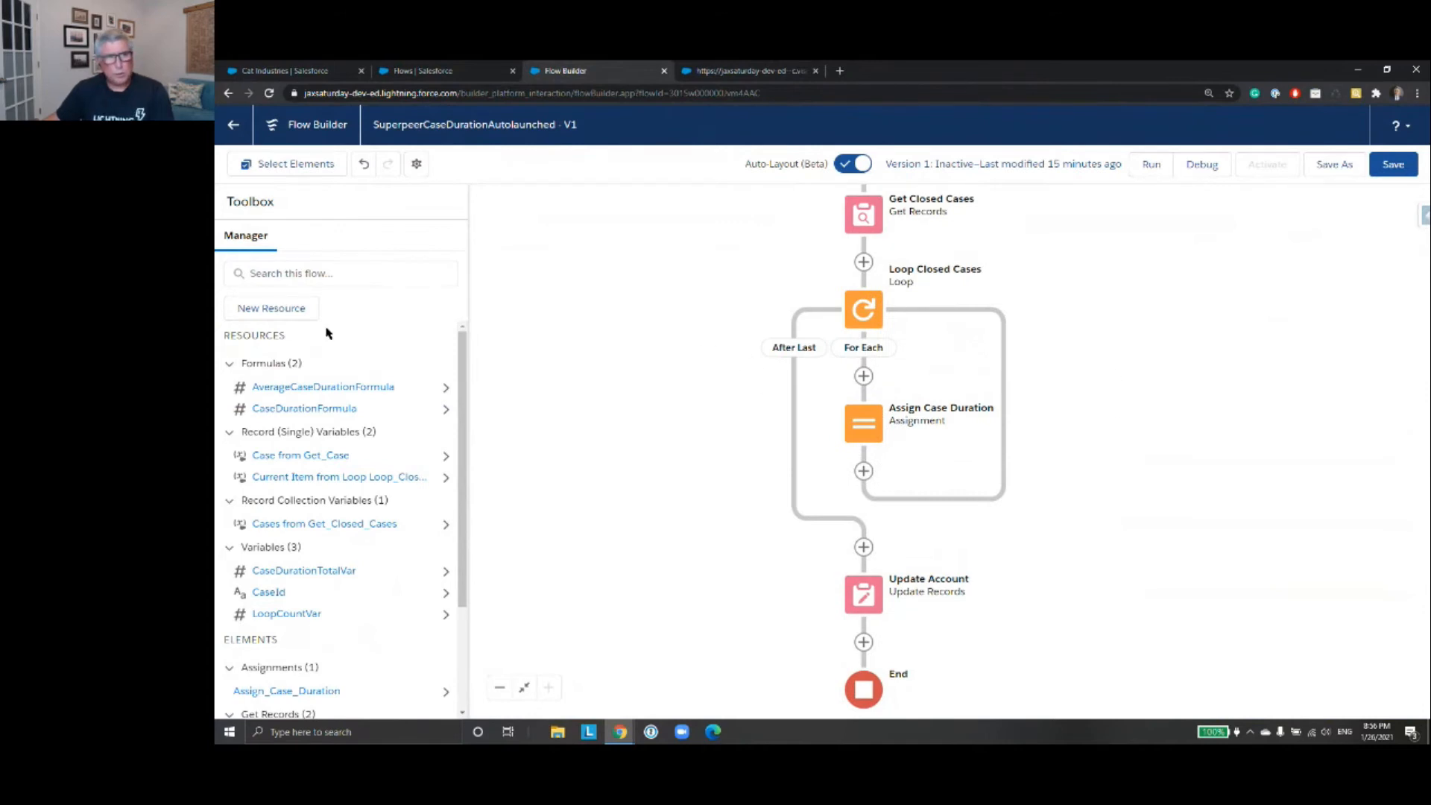
{"action": "left_click", "coordinate": [297, 310]}
{"action": "left_click", "coordinate": [589, 356]}
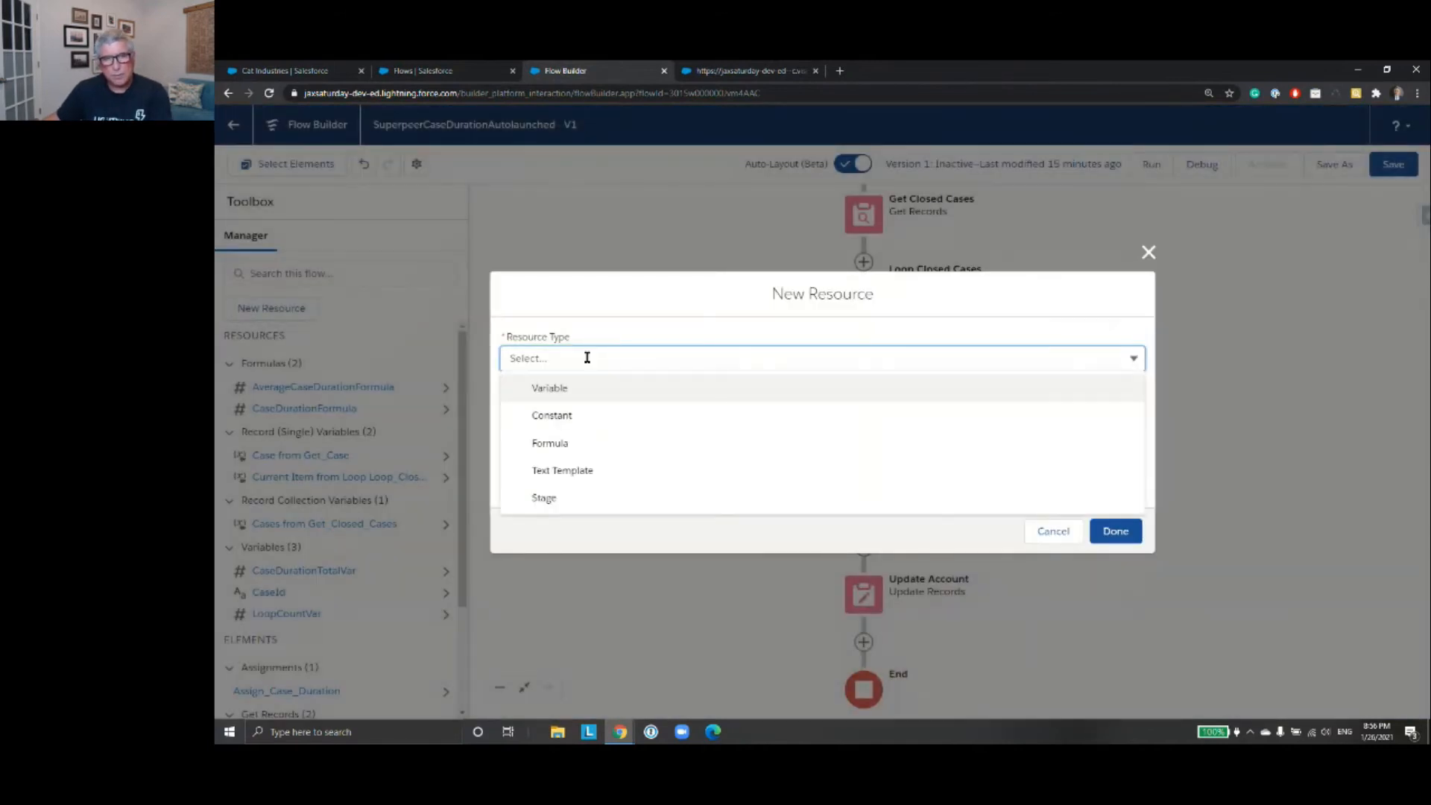
{"action": "left_click", "coordinate": [621, 389]}
{"action": "left_click", "coordinate": [618, 388]}
{"action": "type", "text": "Case"}
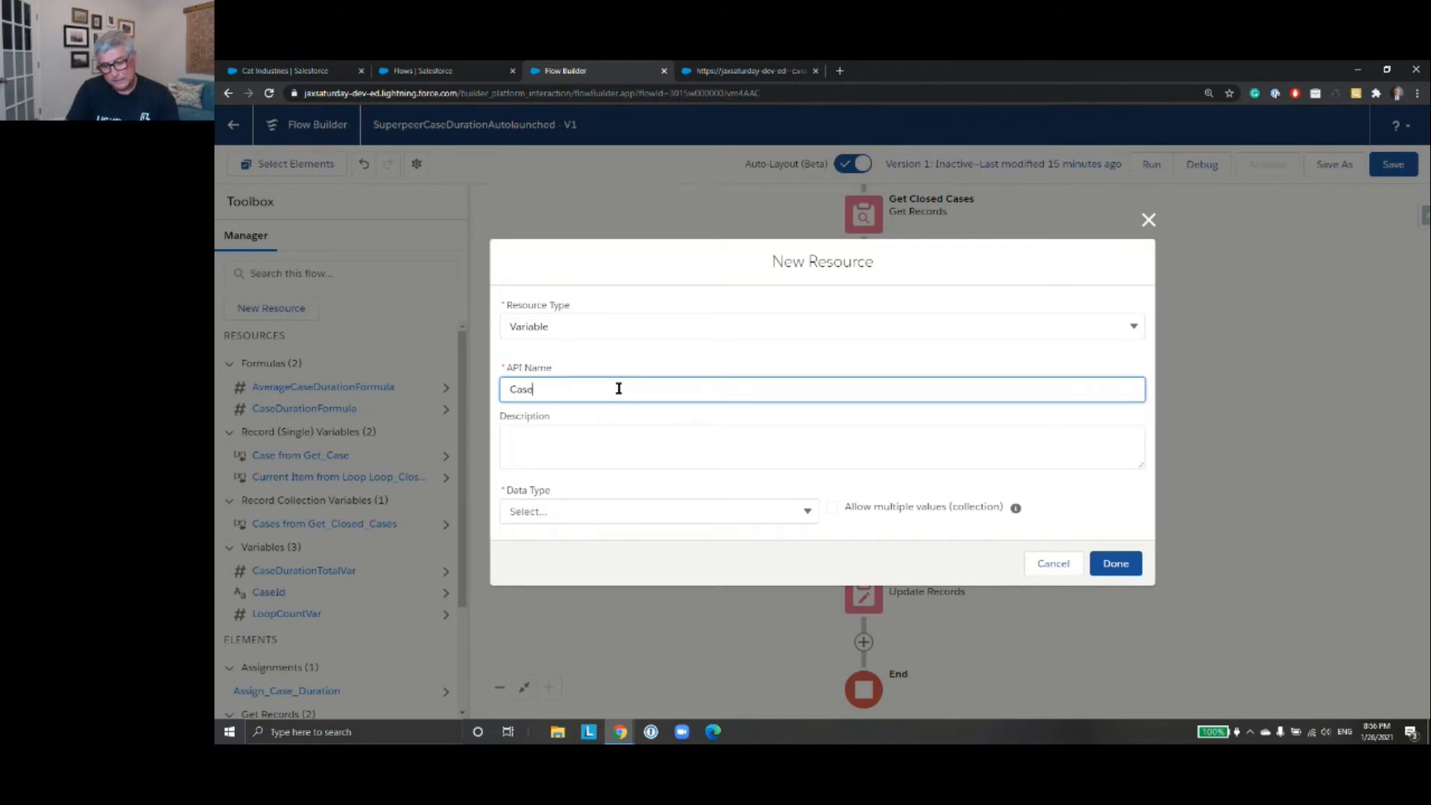
{"action": "key", "text": "BackSpace"}
{"action": "key", "text": "BackSpace"}
{"action": "key", "text": "BackSpace"}
{"action": "key", "text": "BackSpace"}
{"action": "type", "text": "Updated"}
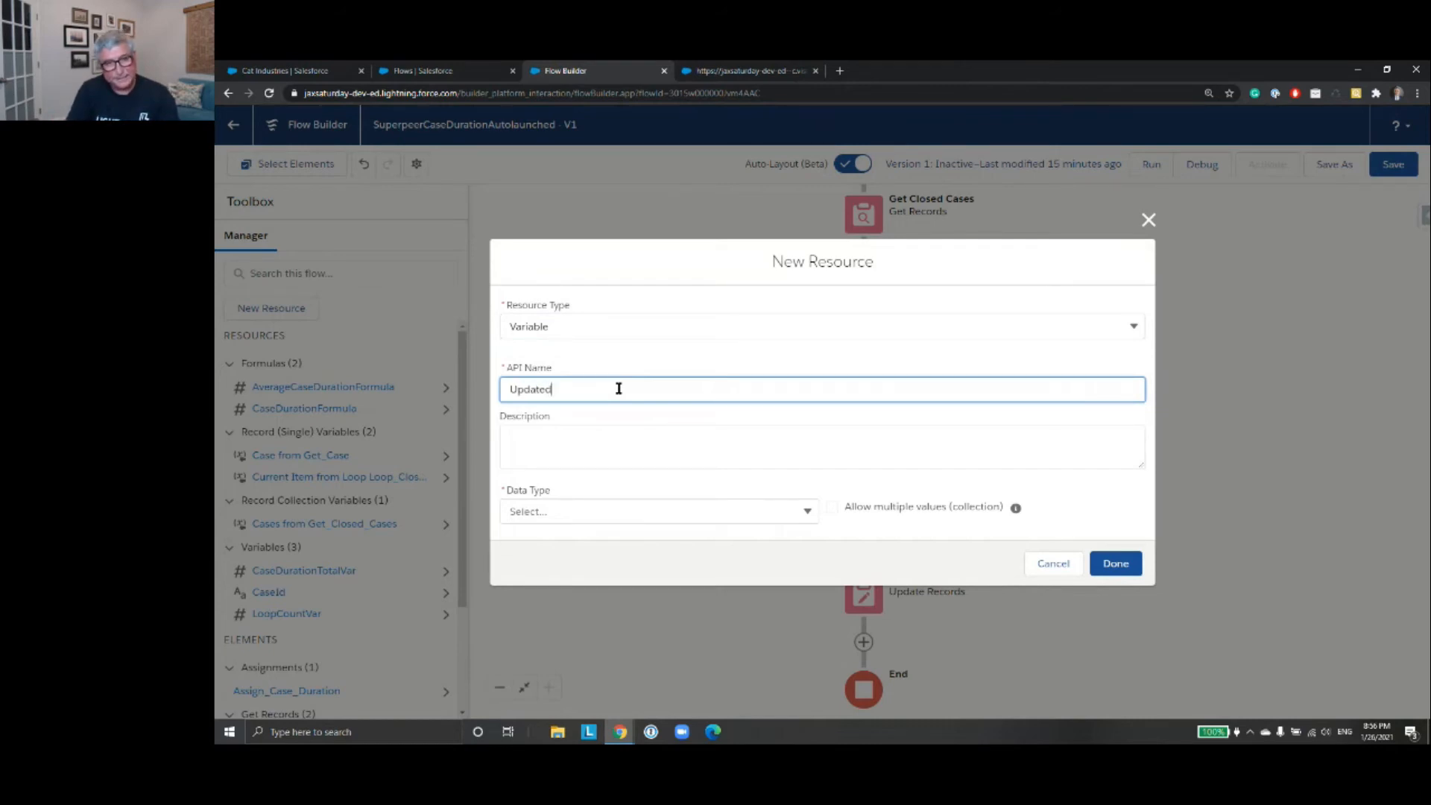
{"action": "type", "text": "CaseReco"}
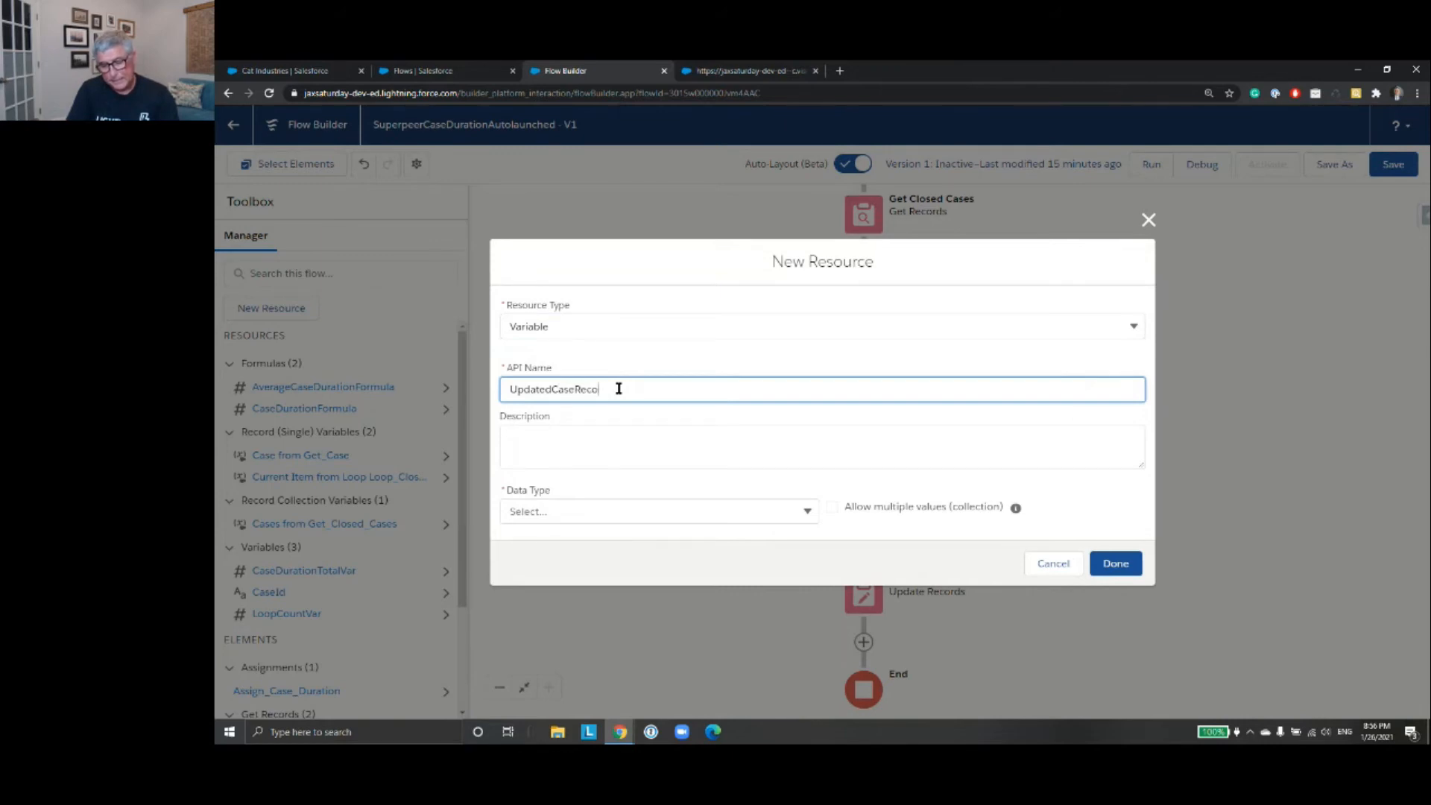
{"action": "type", "text": "rdCollectionVa"}
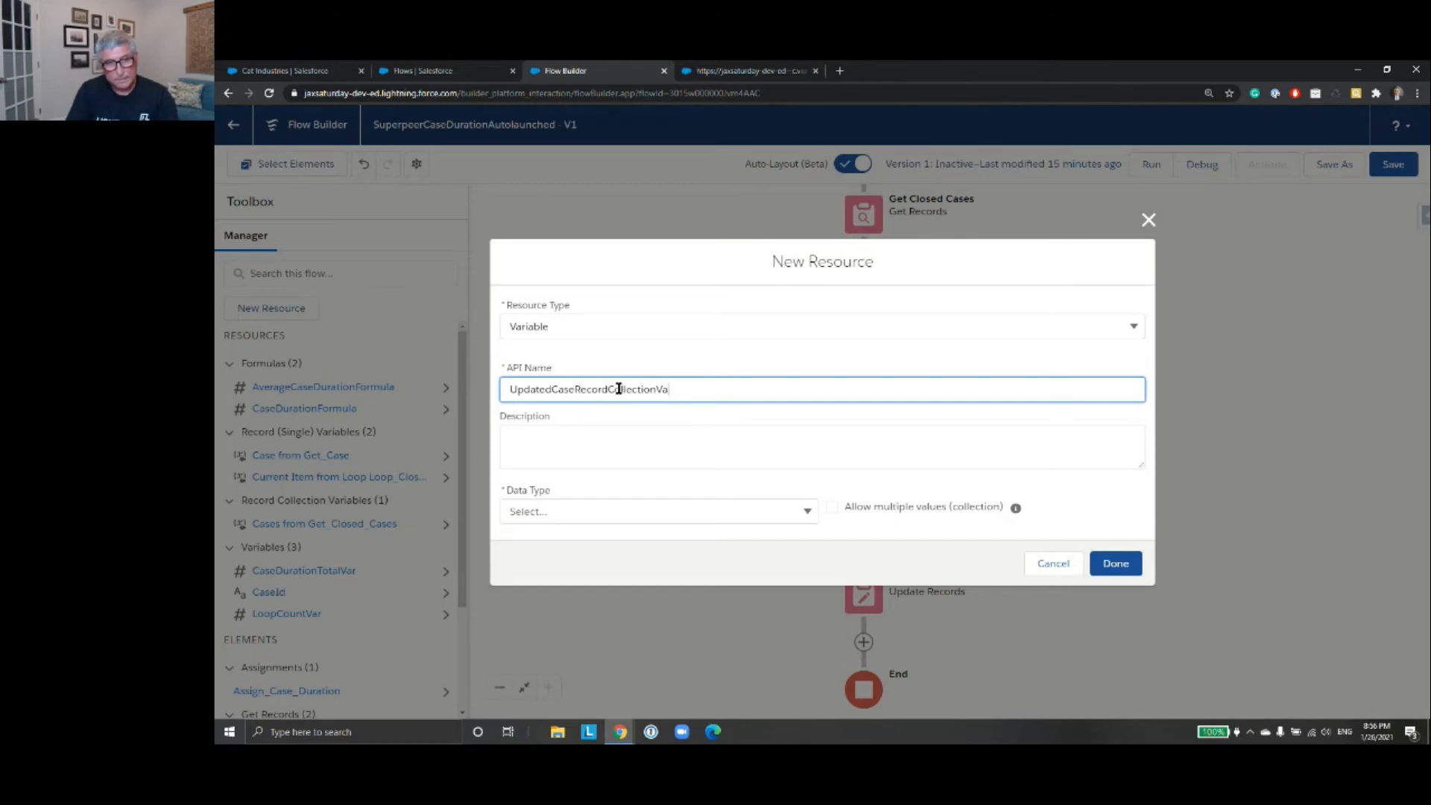
- Define the variable as a Record of the Case object, allow multiple values as a collection, and save the resource
{"action": "left_click", "coordinate": [640, 511]}
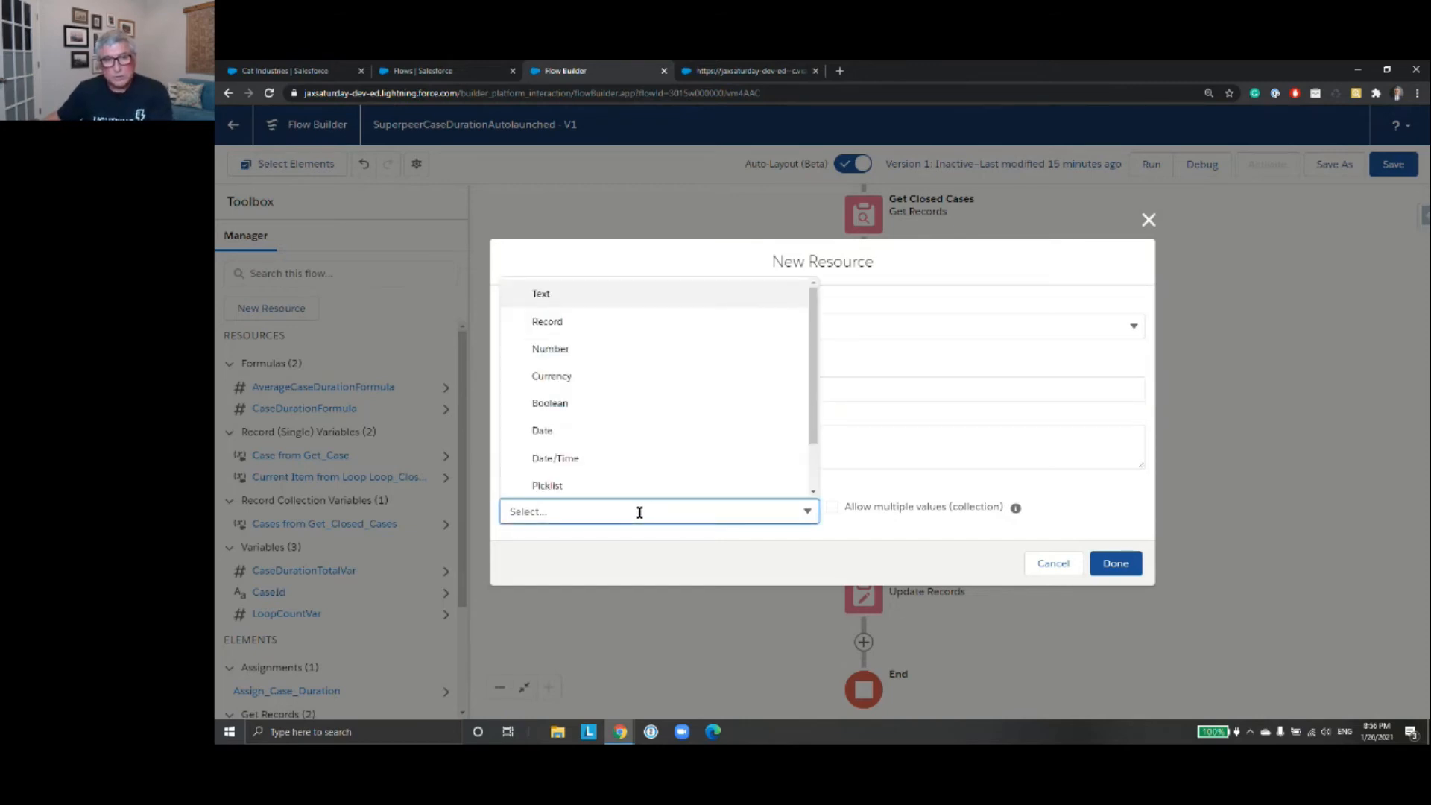
{"action": "left_click", "coordinate": [626, 331]}
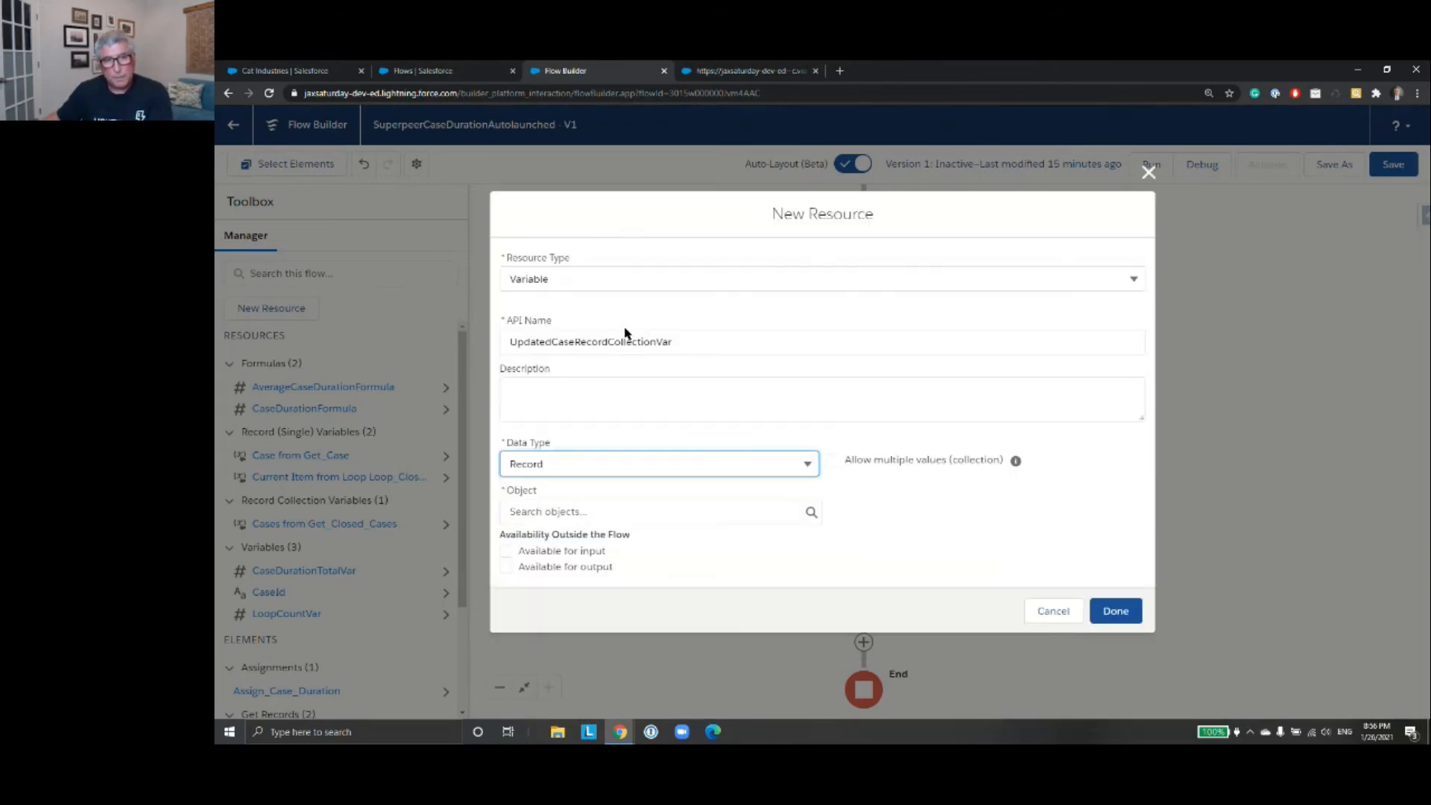
{"action": "left_click", "coordinate": [632, 512]}
{"action": "type", "text": "Case"}
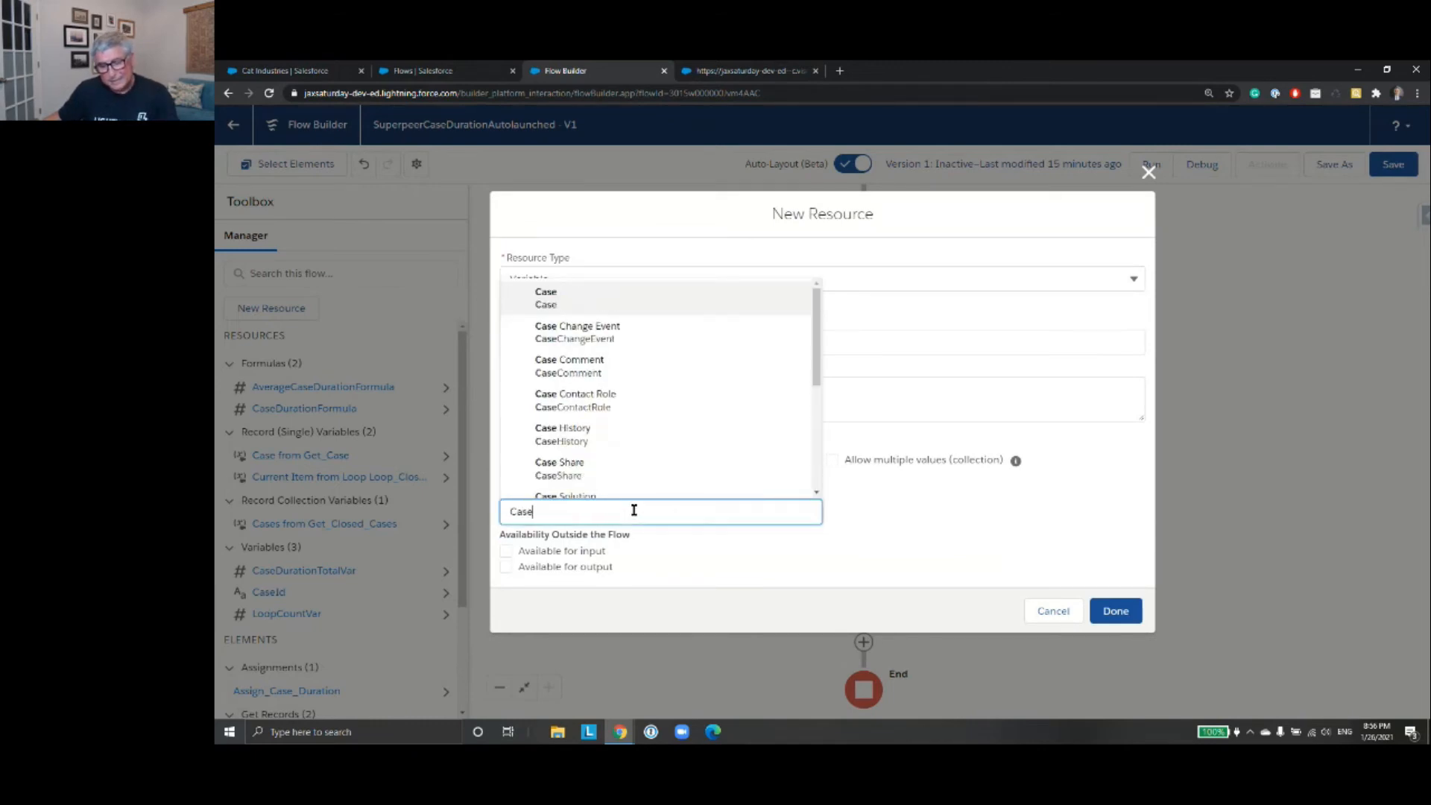
{"action": "left_click", "coordinate": [631, 298]}
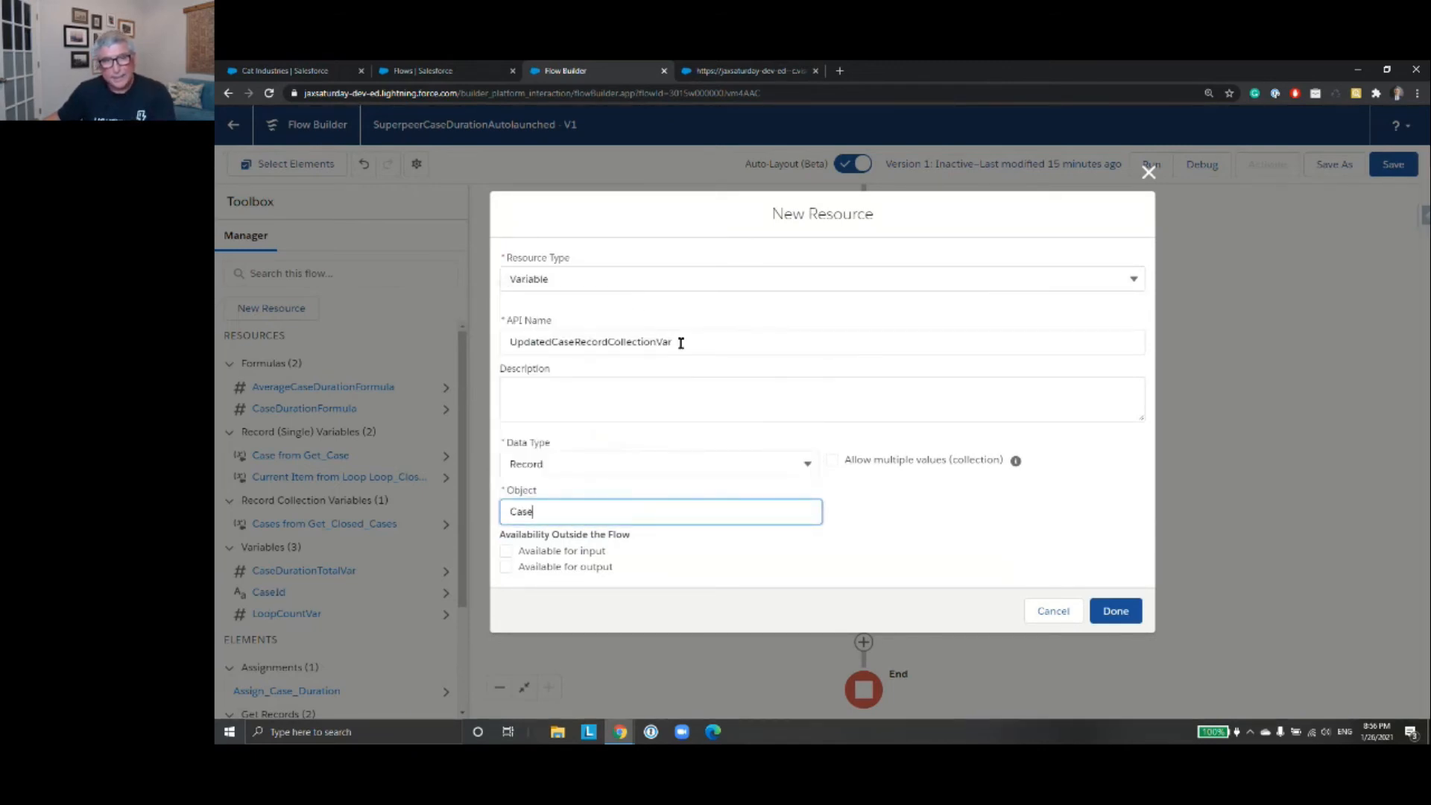
{"action": "left_click", "coordinate": [831, 462]}
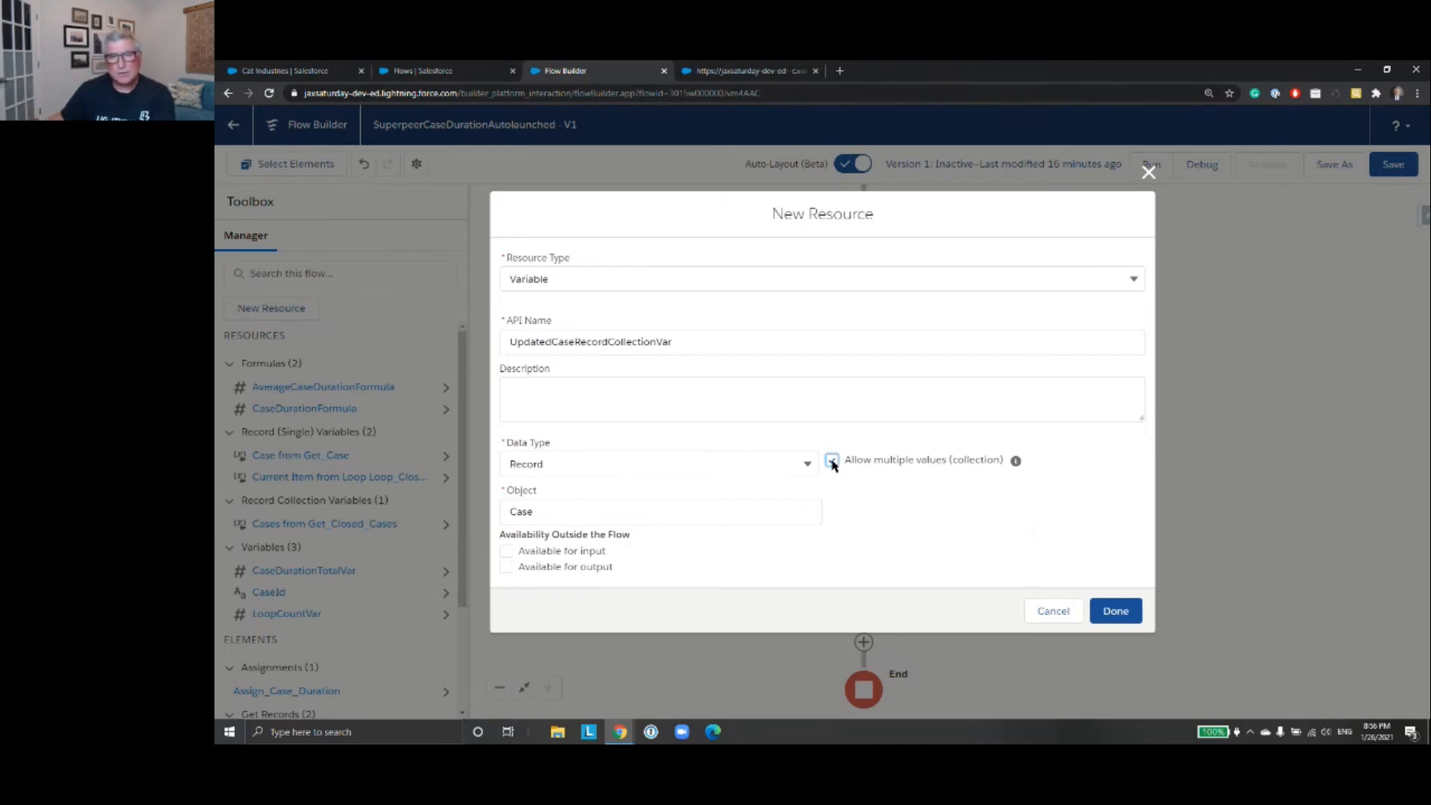
{"action": "left_click", "coordinate": [1114, 613]}
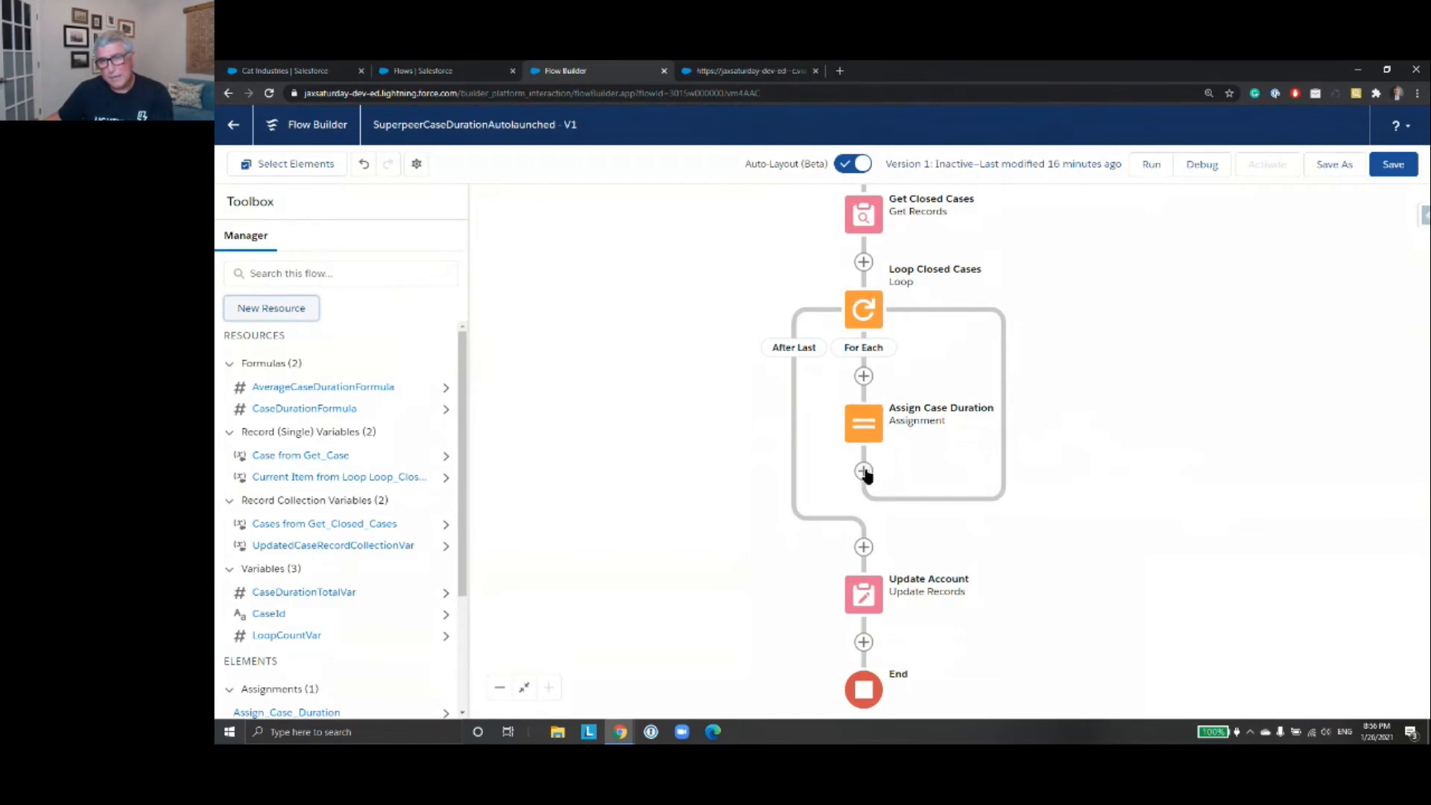
- Check the variable assignments in the loop's Assign Case Duration element and cancel
{"action": "left_click", "coordinate": [863, 427]}
{"action": "double_click", "coordinate": [863, 426]}
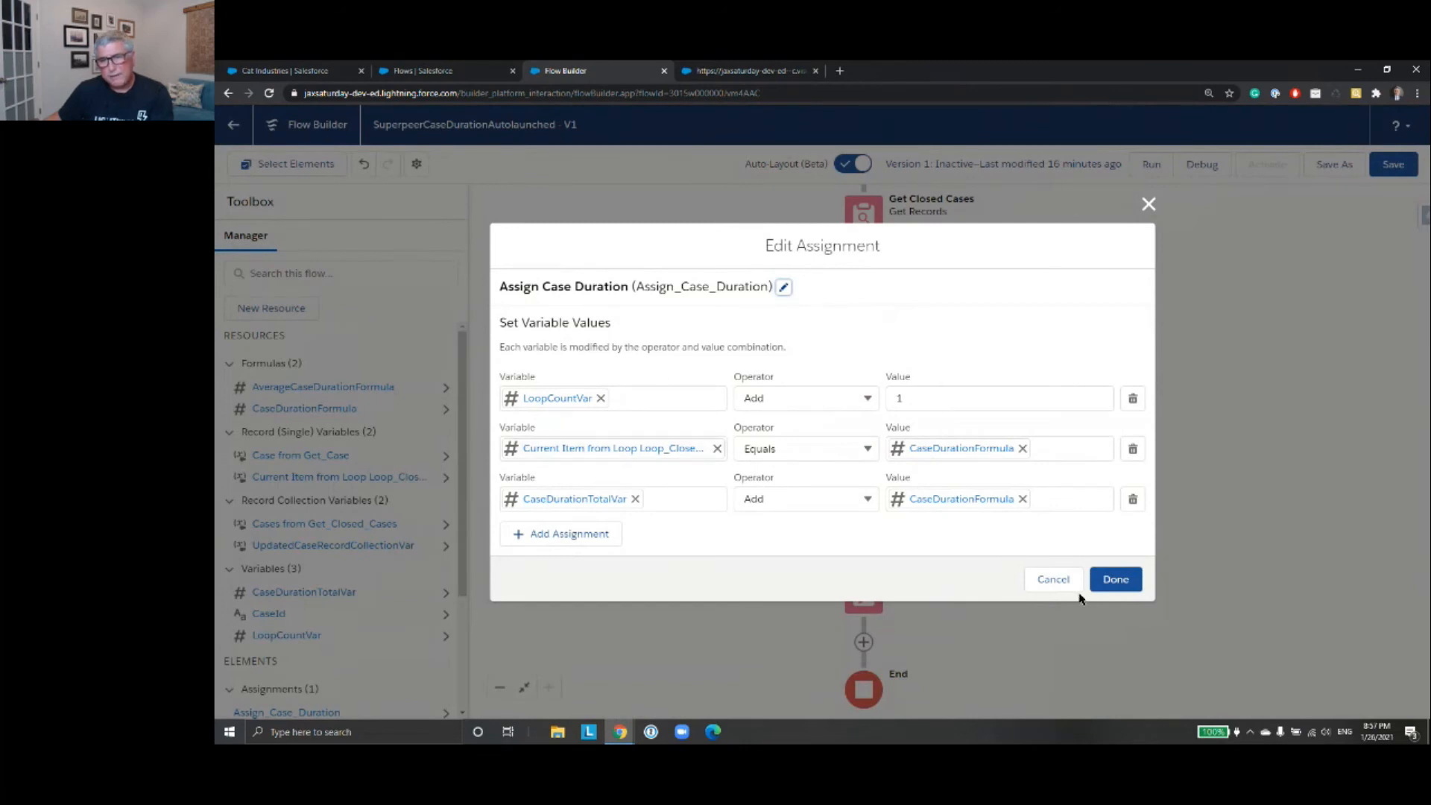
{"action": "left_click", "coordinate": [1055, 582]}
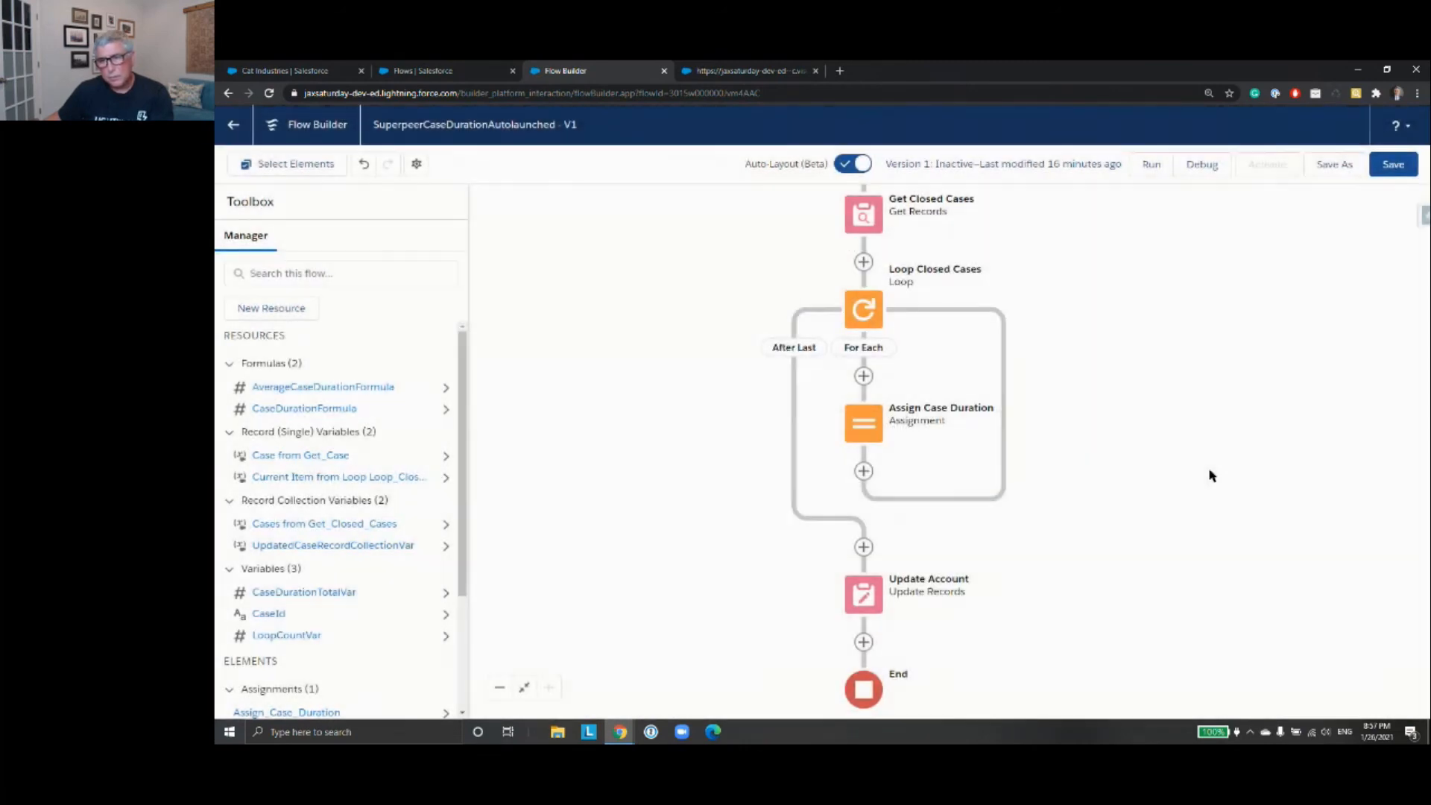
{"action": "left_click", "coordinate": [863, 471]}
{"action": "left_click", "coordinate": [992, 464]}
{"action": "left_click", "coordinate": [863, 469]}
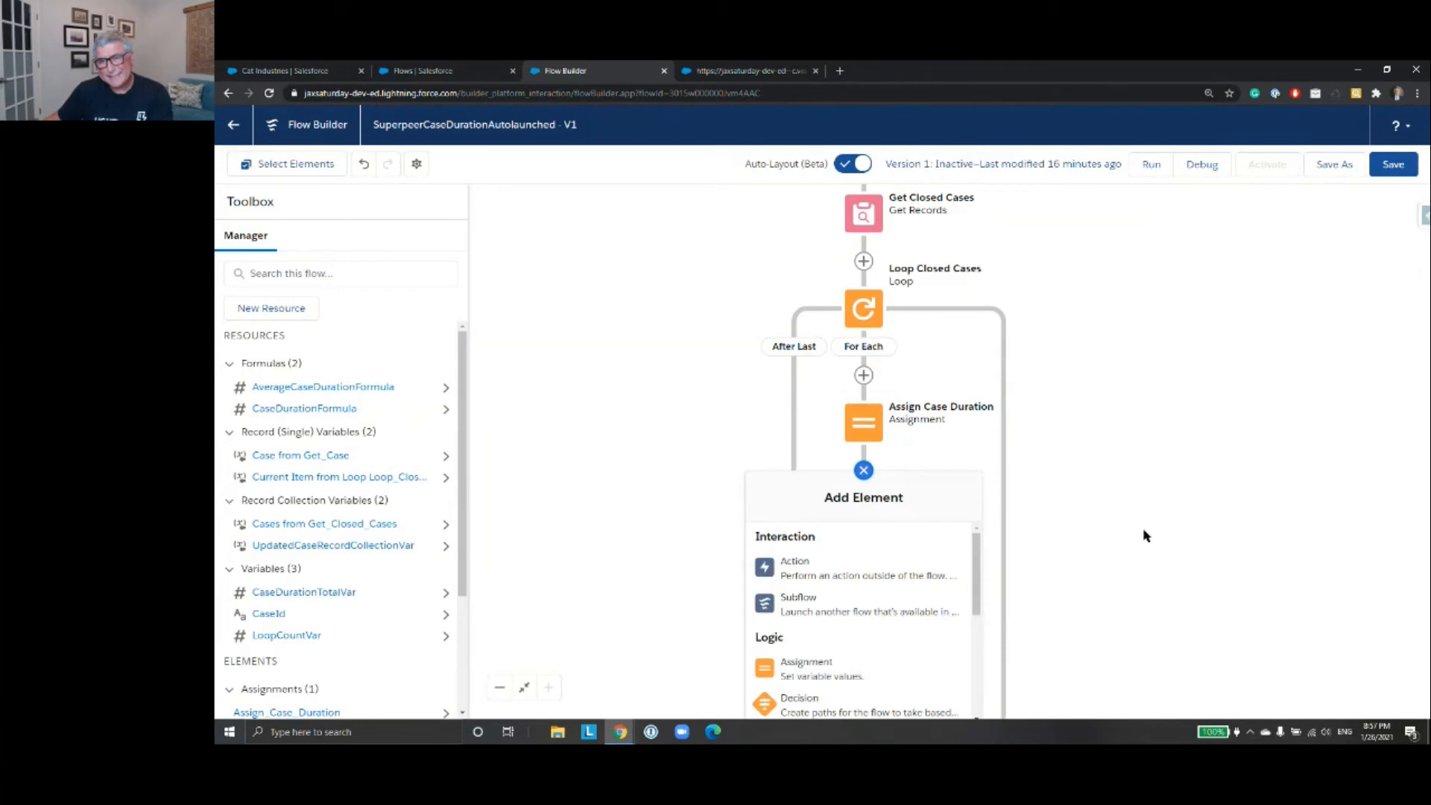
{"action": "left_click", "coordinate": [891, 678]}
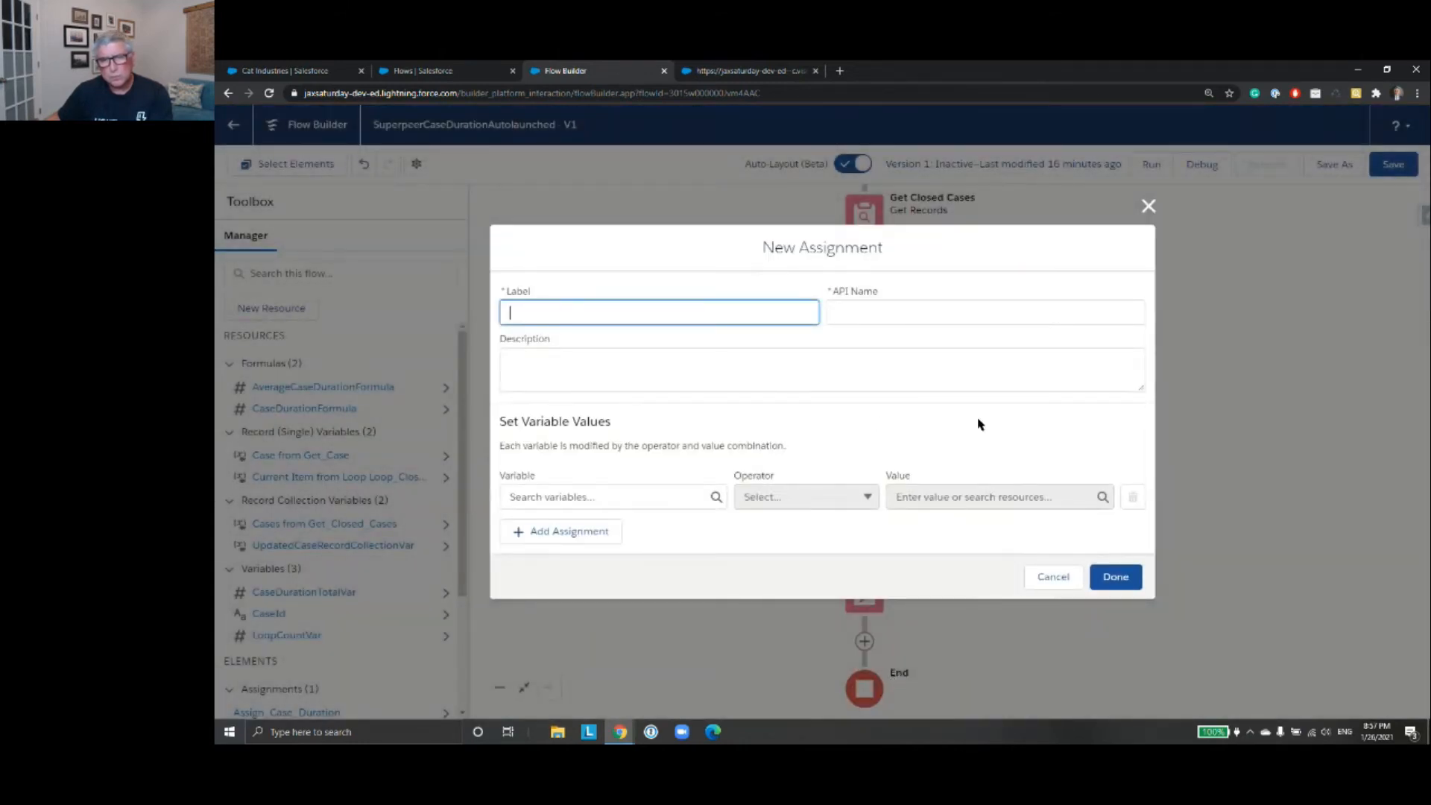
{"action": "left_click", "coordinate": [1037, 584]}
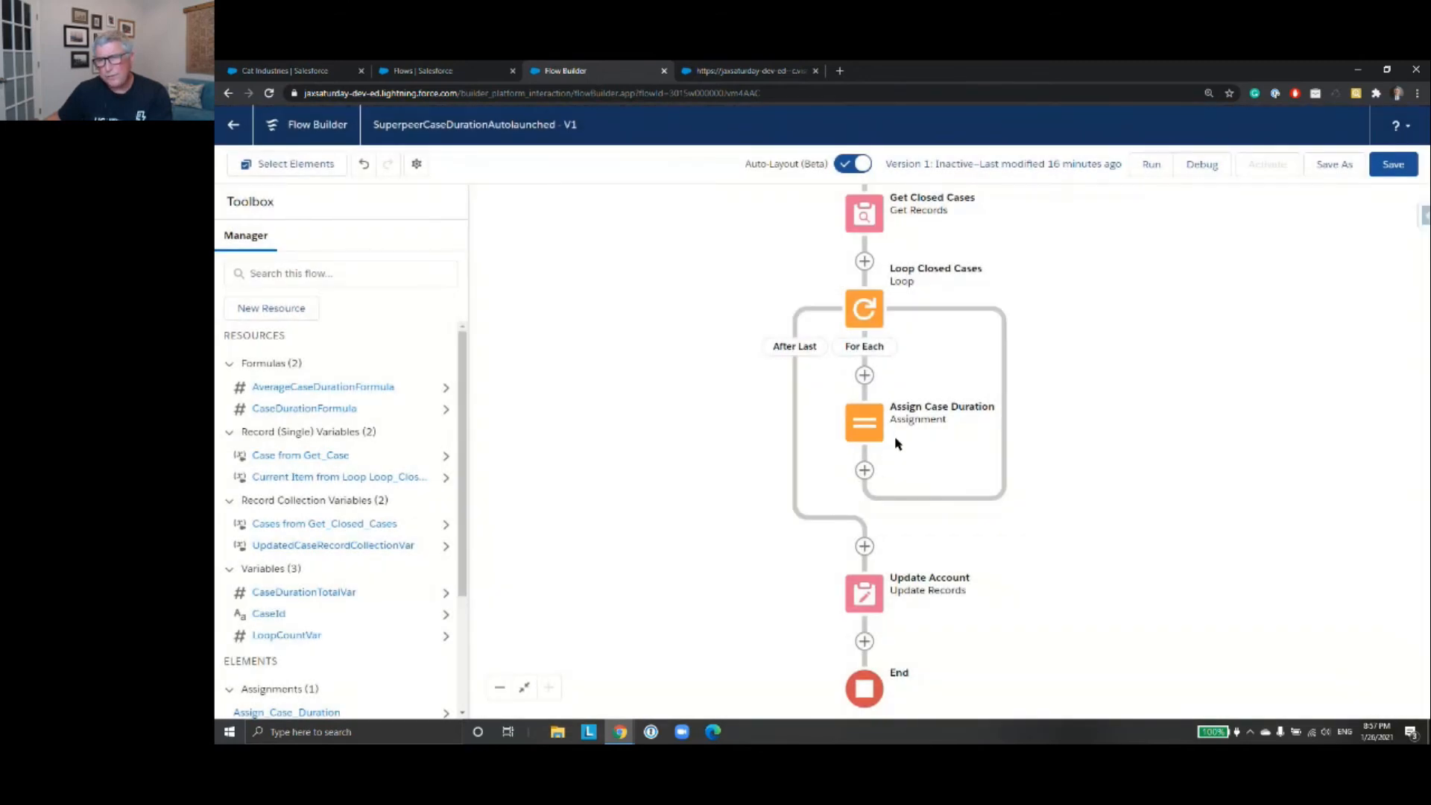
- Reopen Assign Case Duration to review how the current loop item receives CaseDurationFormula, then leave it unedited
{"action": "left_click", "coordinate": [877, 427]}
{"action": "left_click", "coordinate": [904, 569]}
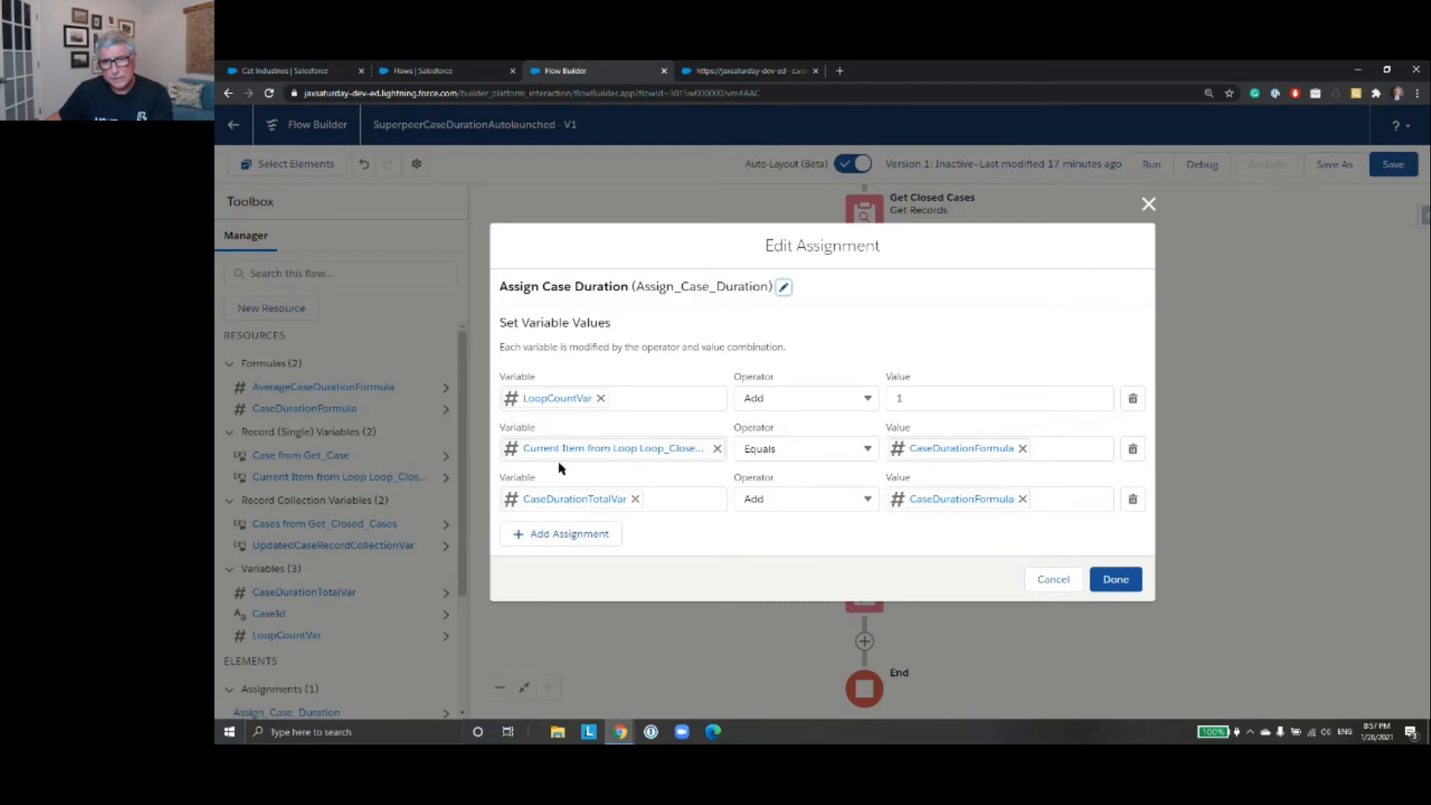
{"action": "left_click", "coordinate": [1062, 583]}
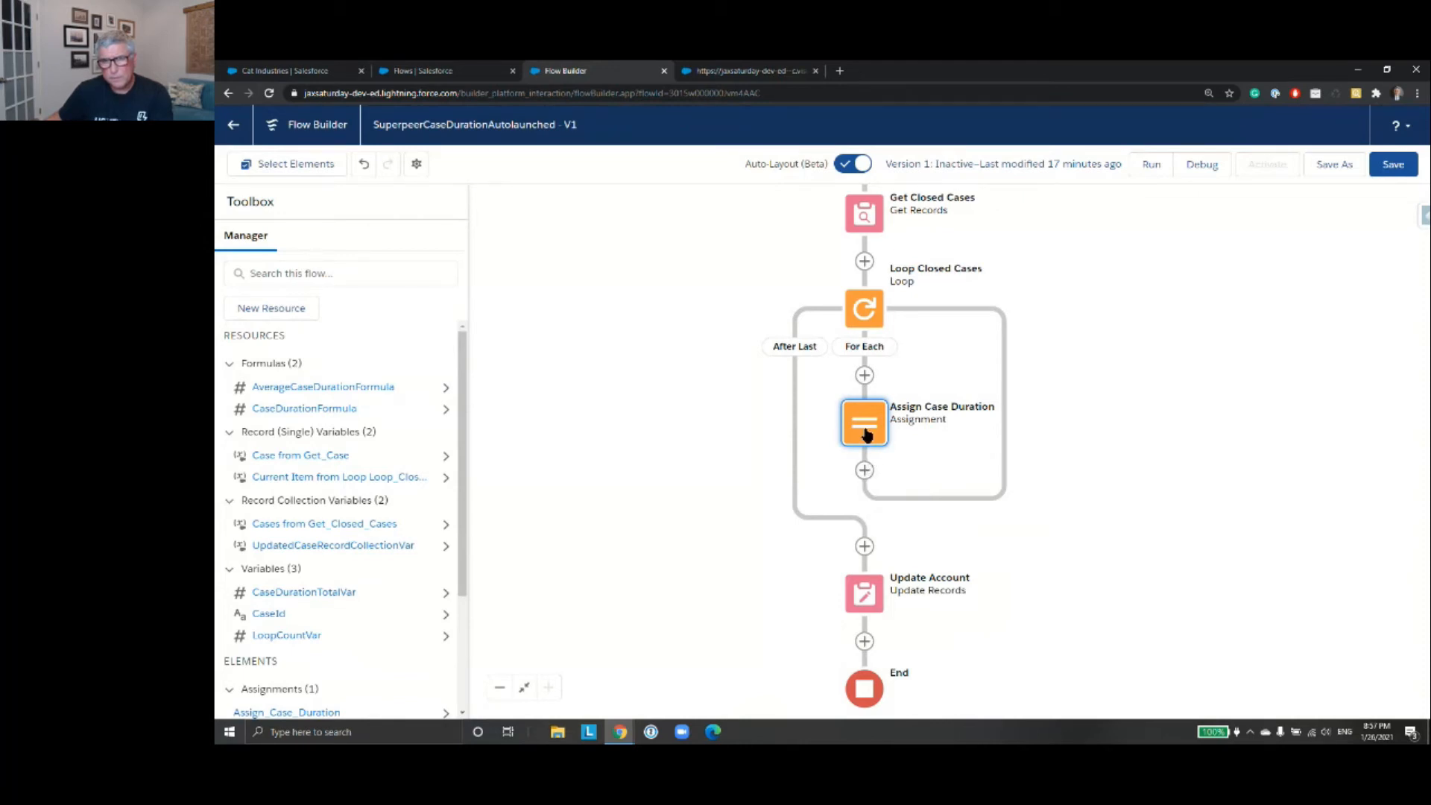
- Add an Assignment element after Assign Case Duration inside the loop and label it "Assign Updated Cases"
{"action": "left_click", "coordinate": [865, 471]}
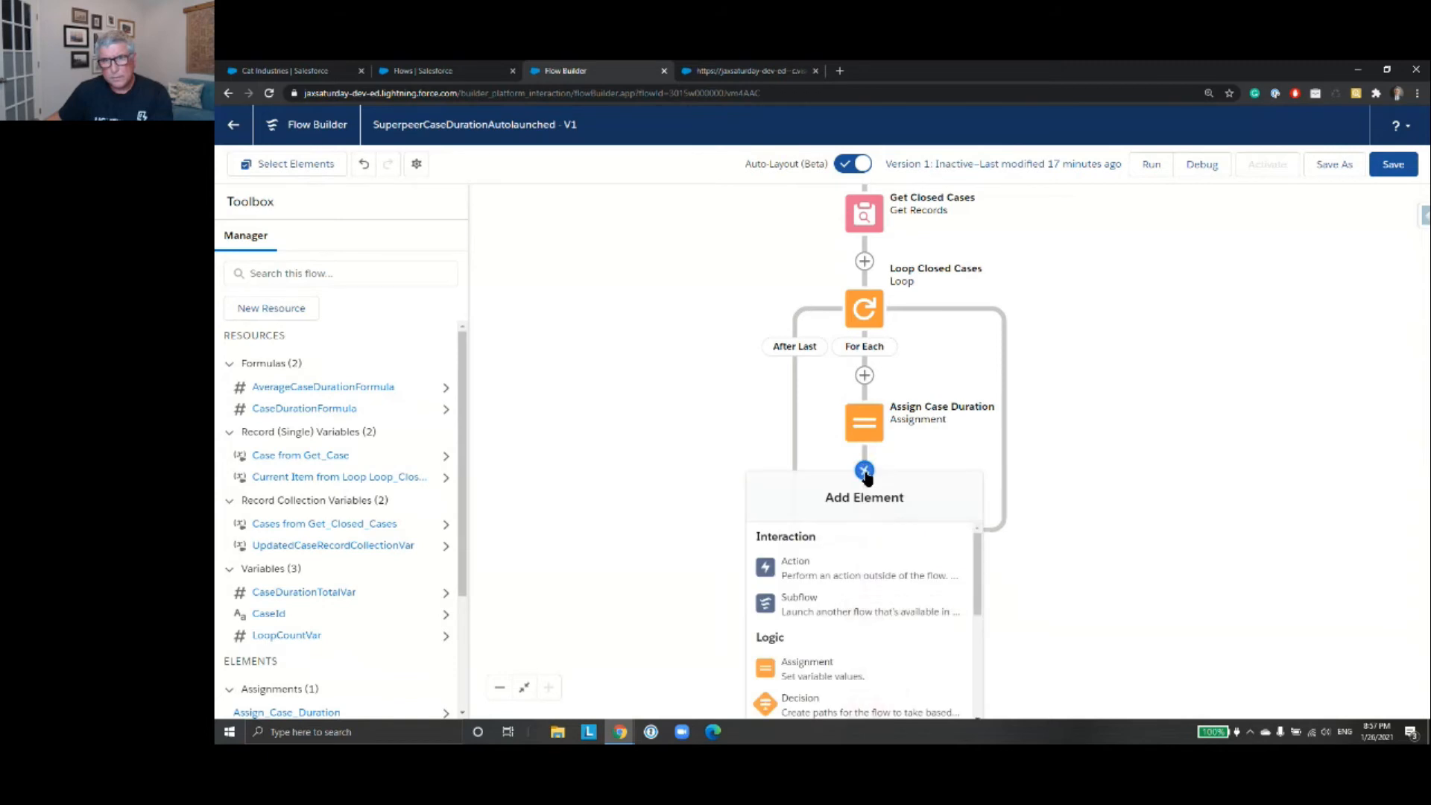
{"action": "left_click", "coordinate": [803, 680]}
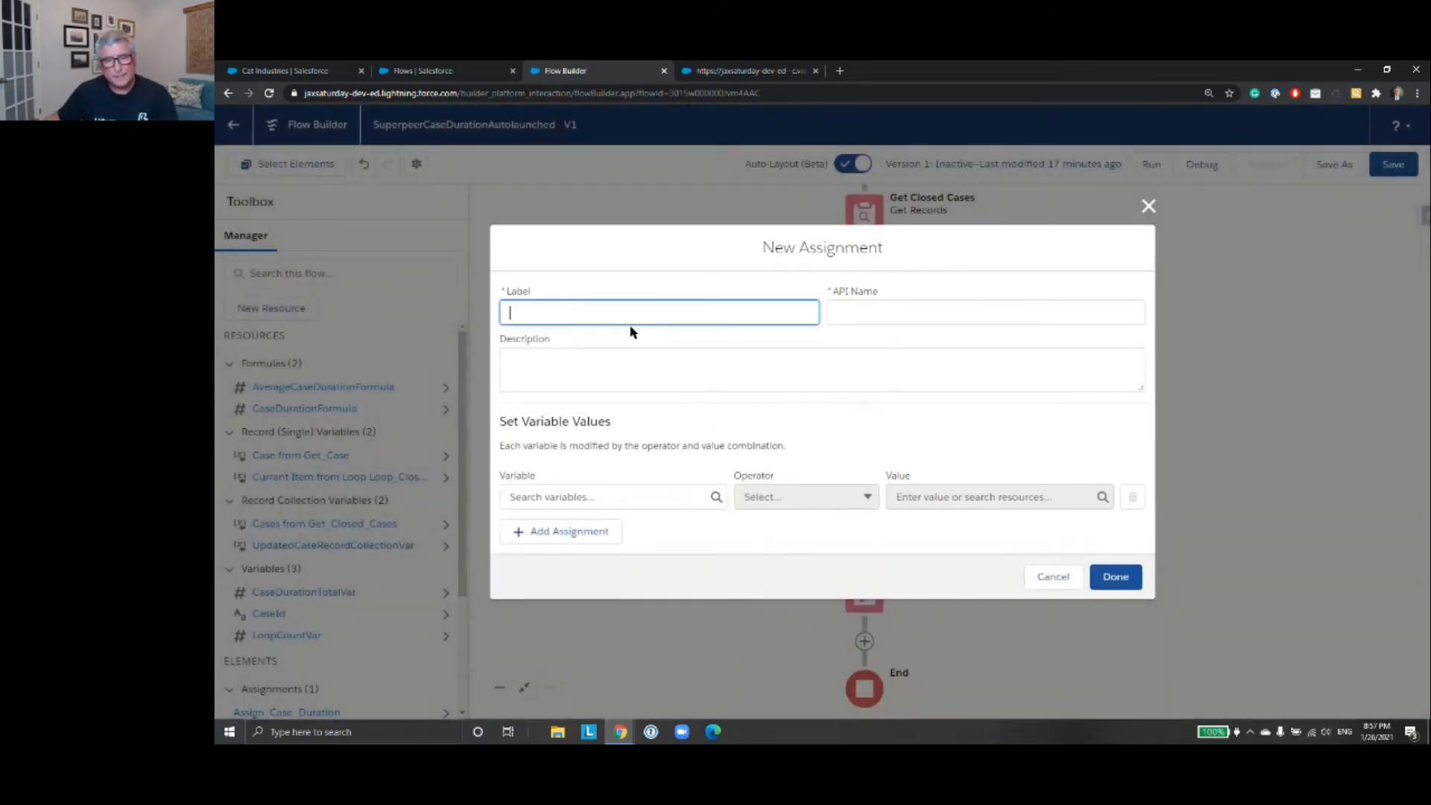
{"action": "type", "text": "Assign Updated"}
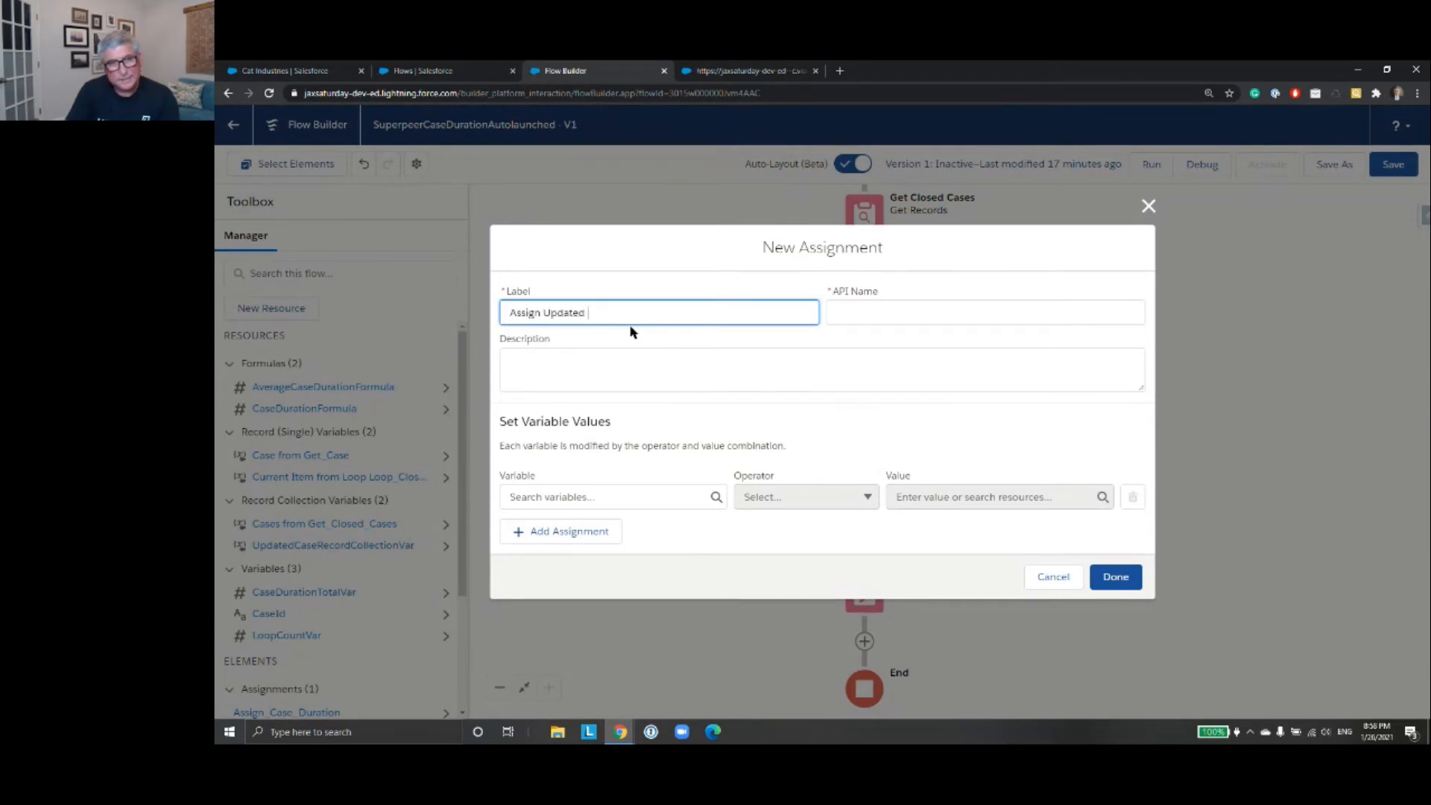
{"action": "type", "text": " Cases"}
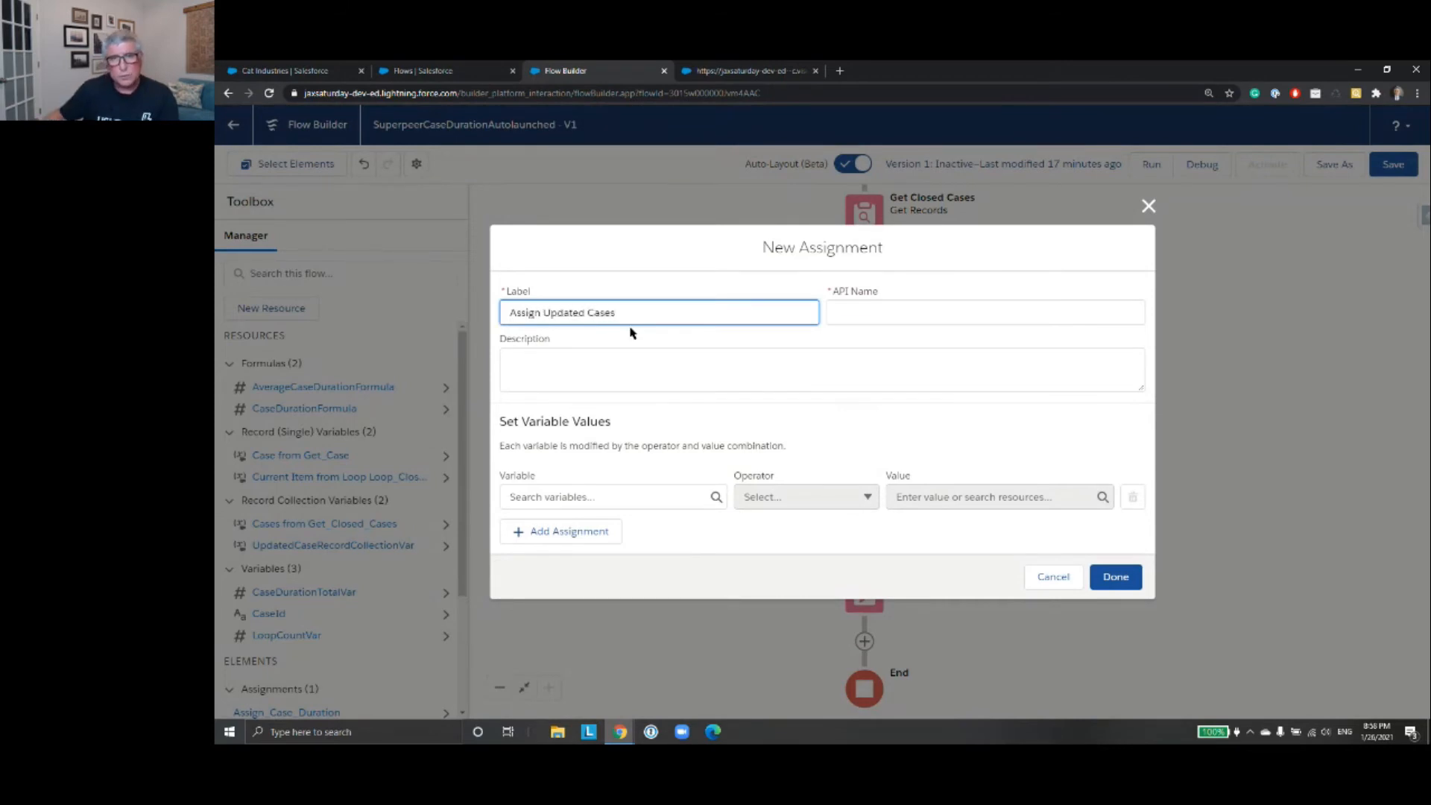
{"action": "left_click", "coordinate": [908, 313]}
{"action": "left_click", "coordinate": [594, 499]}
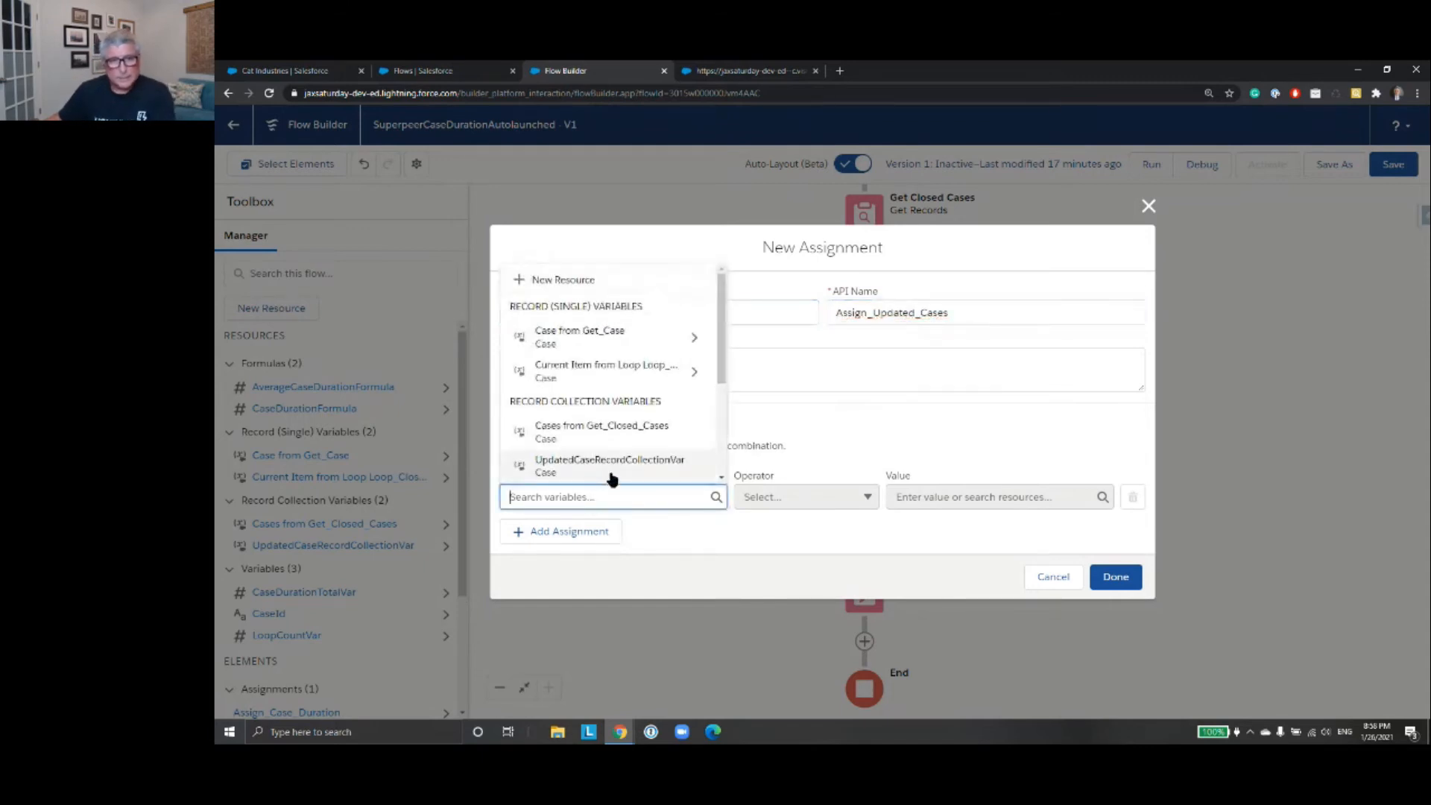
{"action": "left_click", "coordinate": [607, 470]}
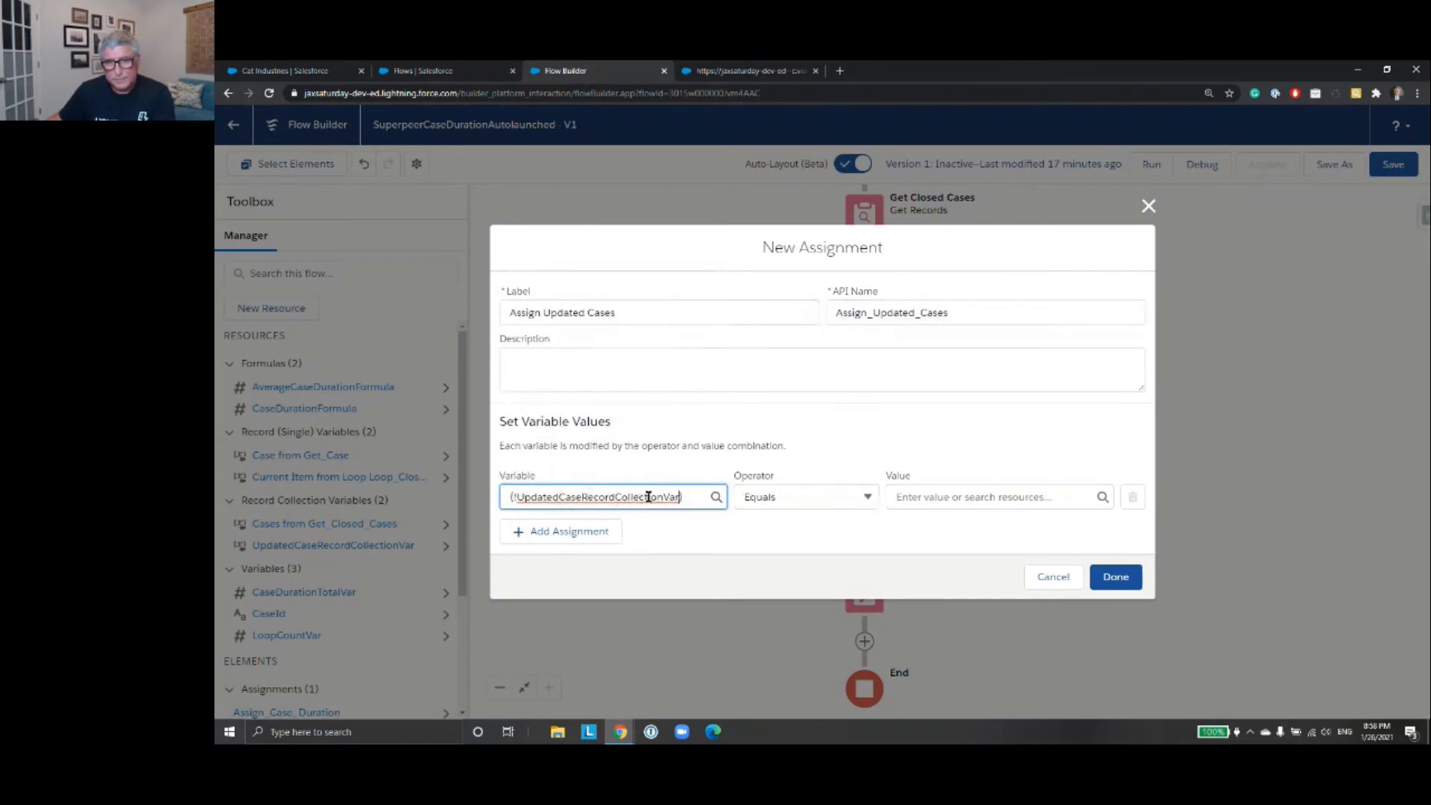
{"action": "left_click", "coordinate": [866, 498]}
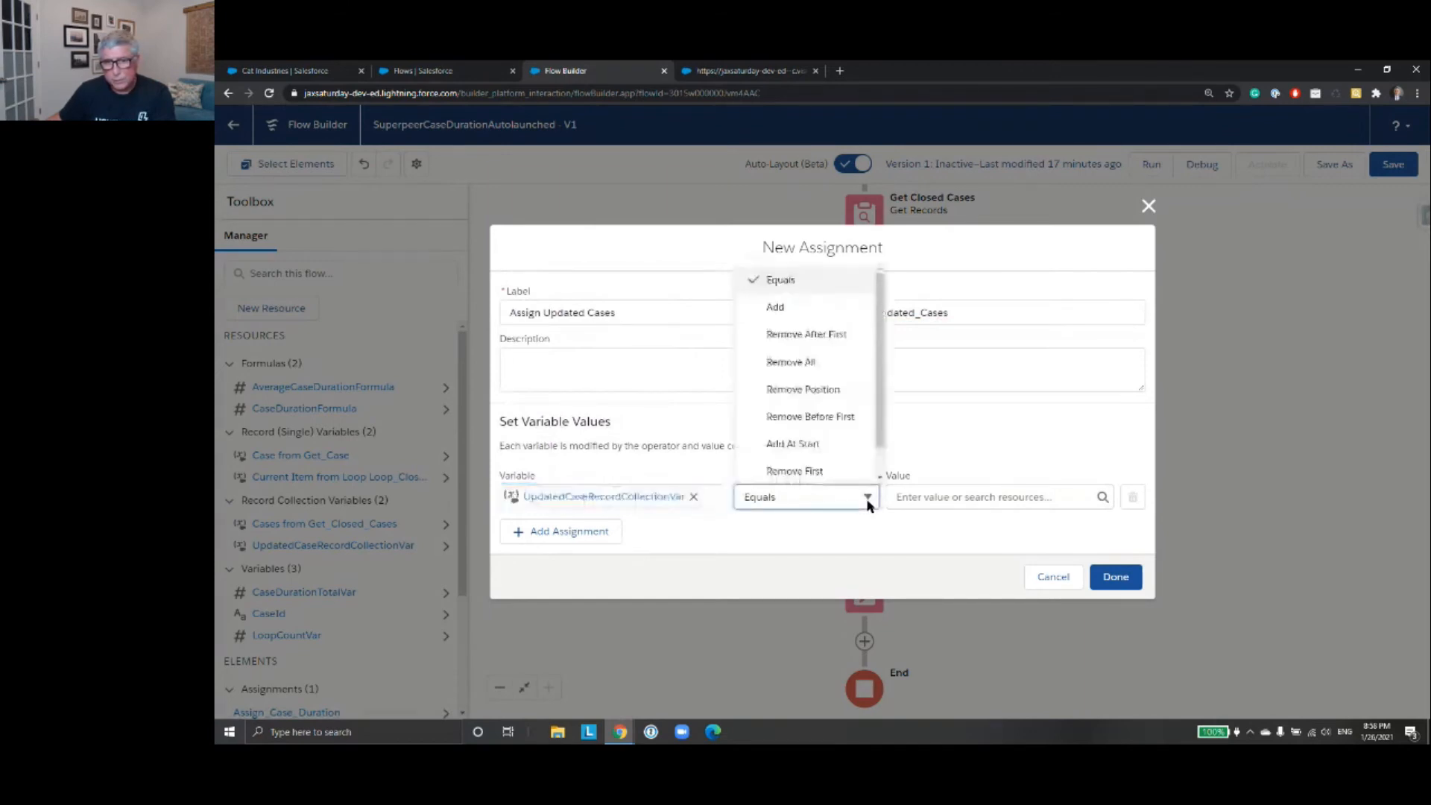
{"action": "left_click", "coordinate": [812, 312]}
{"action": "left_click", "coordinate": [947, 497]}
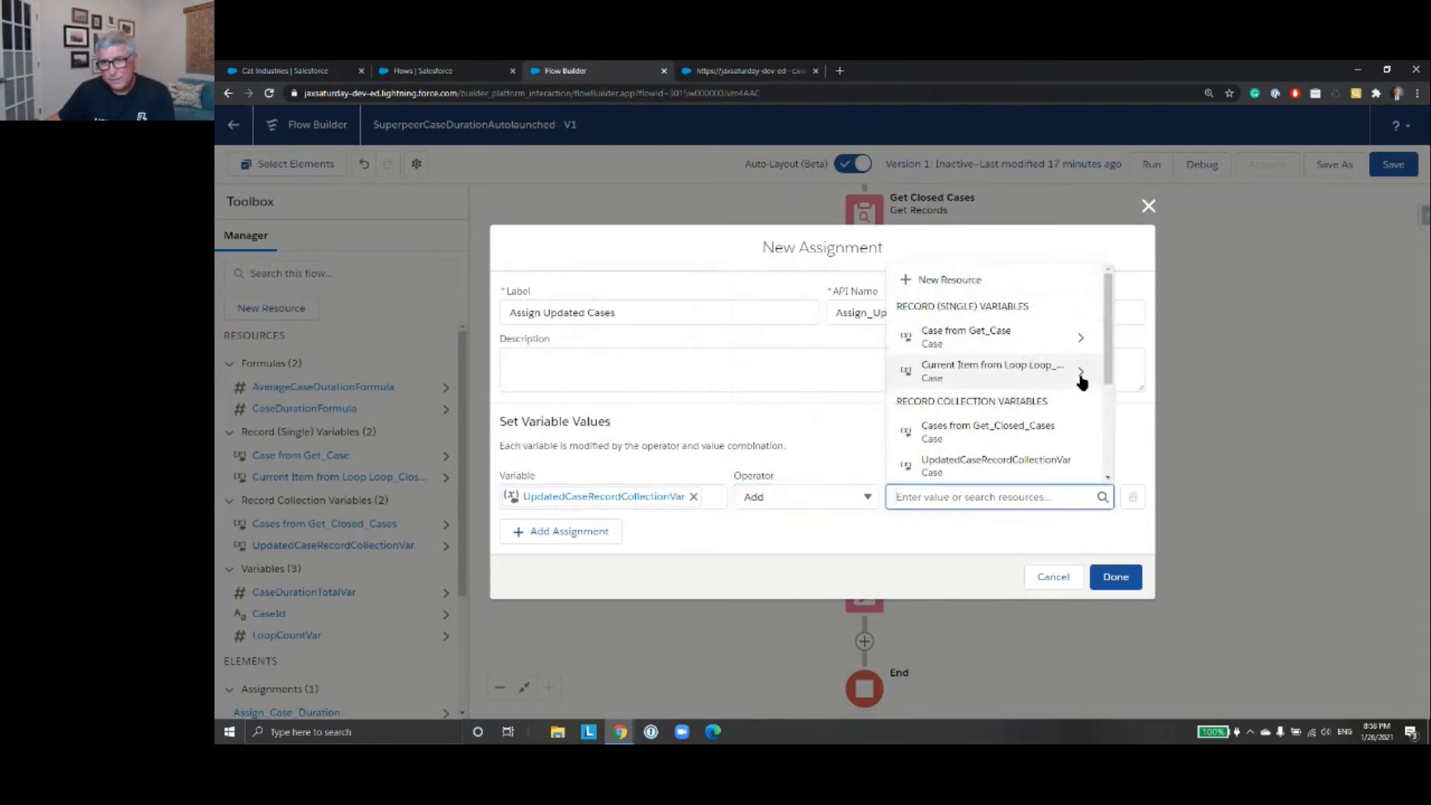
{"action": "left_click", "coordinate": [1081, 375]}
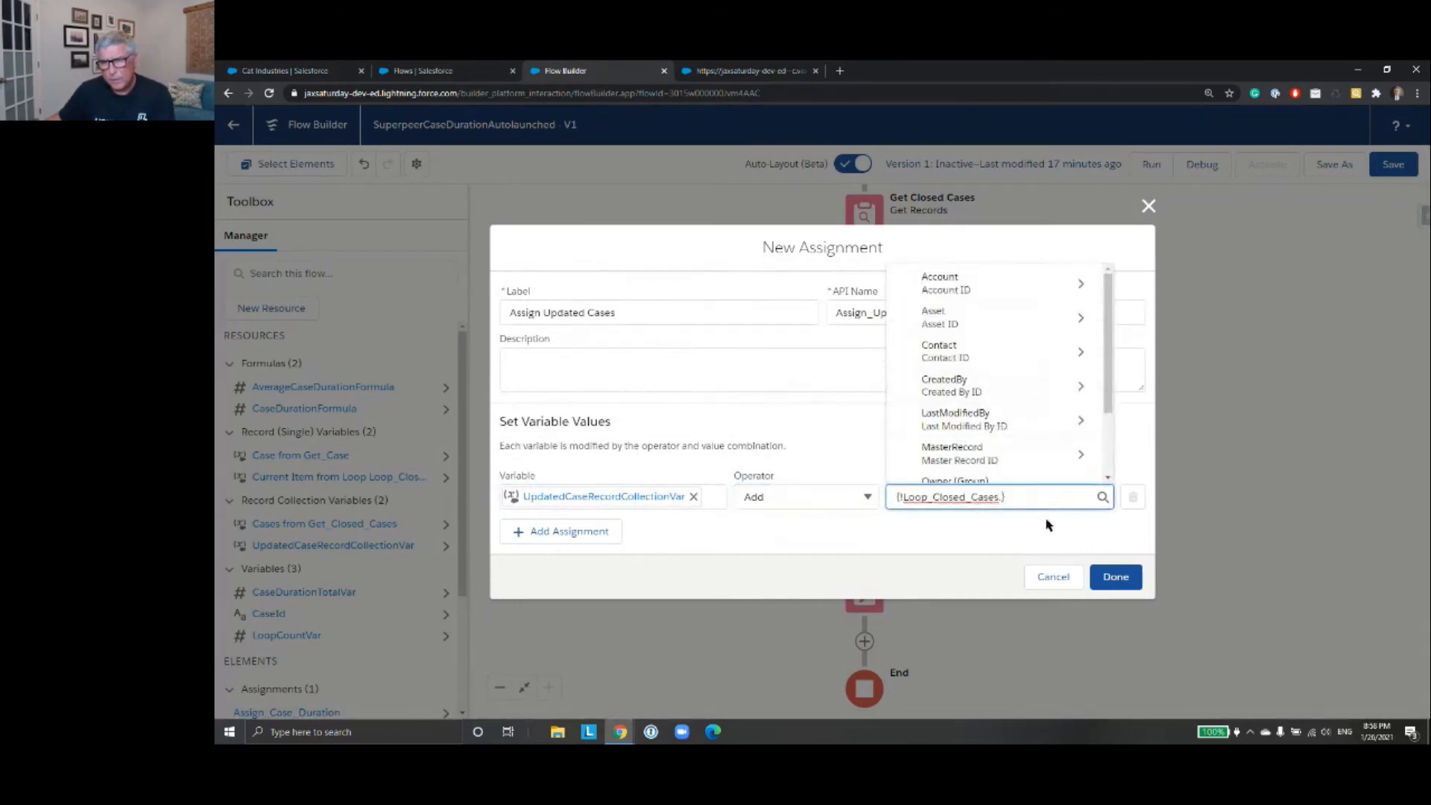
{"action": "left_click_drag", "start_coordinate": [1108, 383], "coordinate": [1104, 461]}
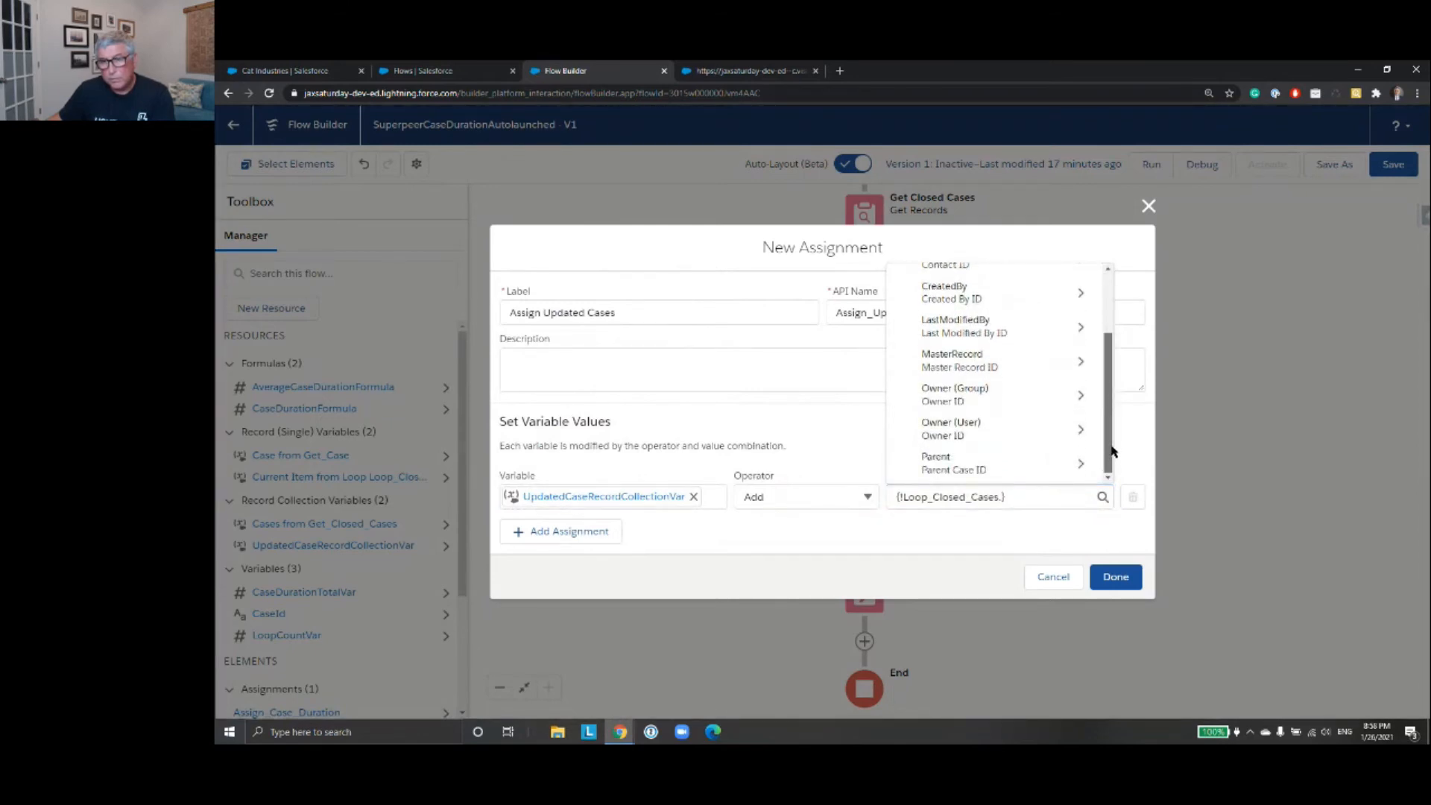
- Examine the case resources in version 2 of the CalculateCaseDurationScreen flow, then close it and cancel the new assignment
{"action": "left_click", "coordinate": [419, 75]}
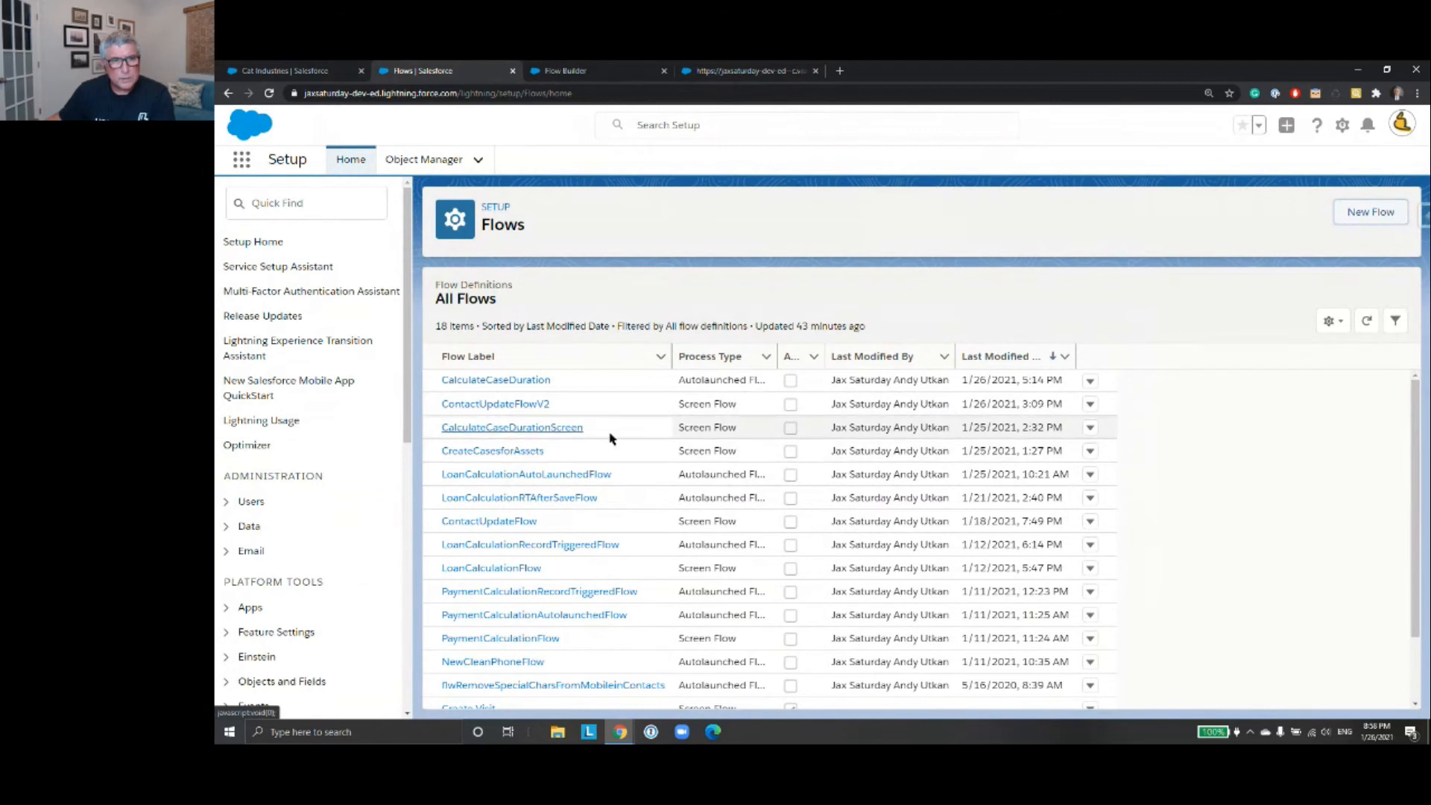
{"action": "left_click", "coordinate": [1090, 428]}
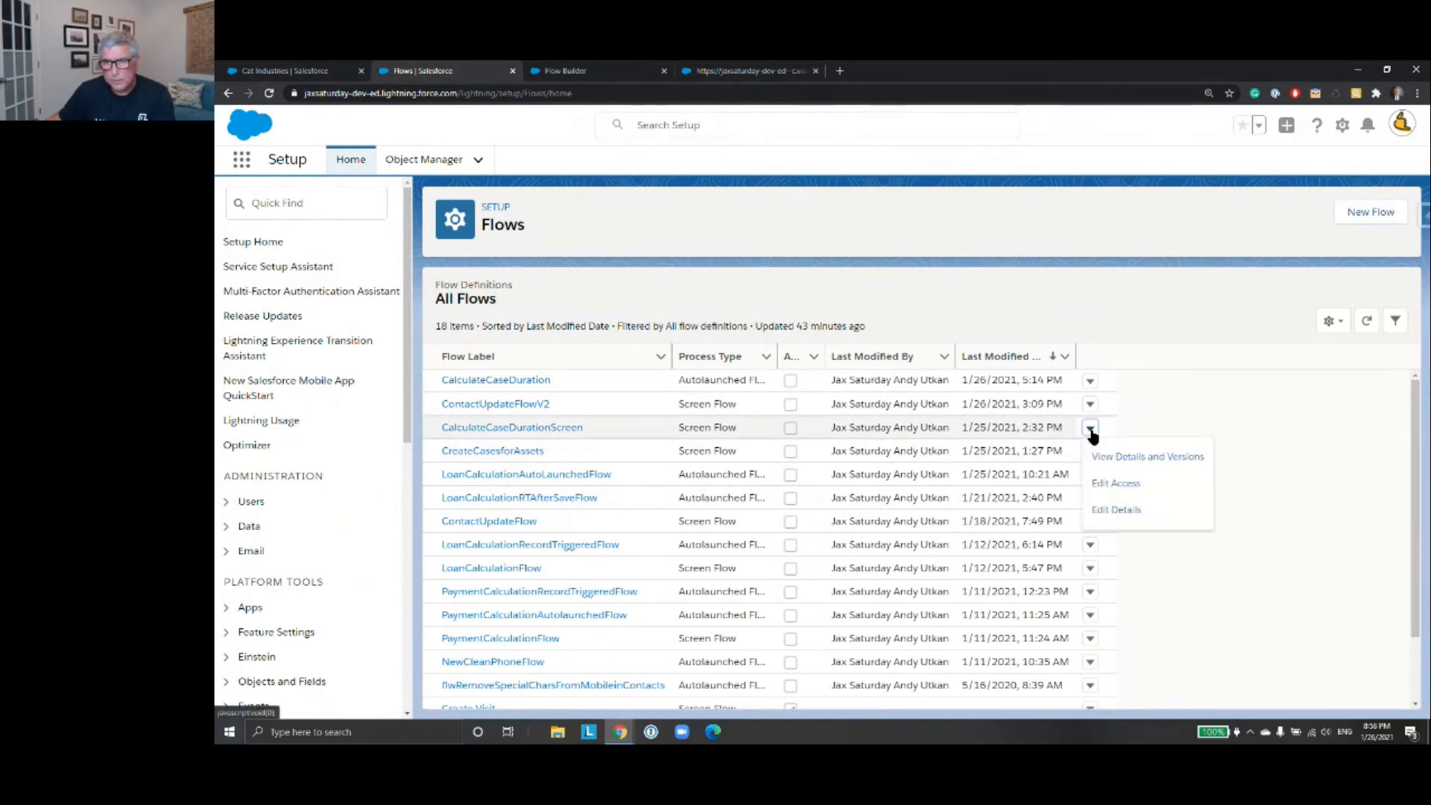
{"action": "left_click", "coordinate": [1104, 458]}
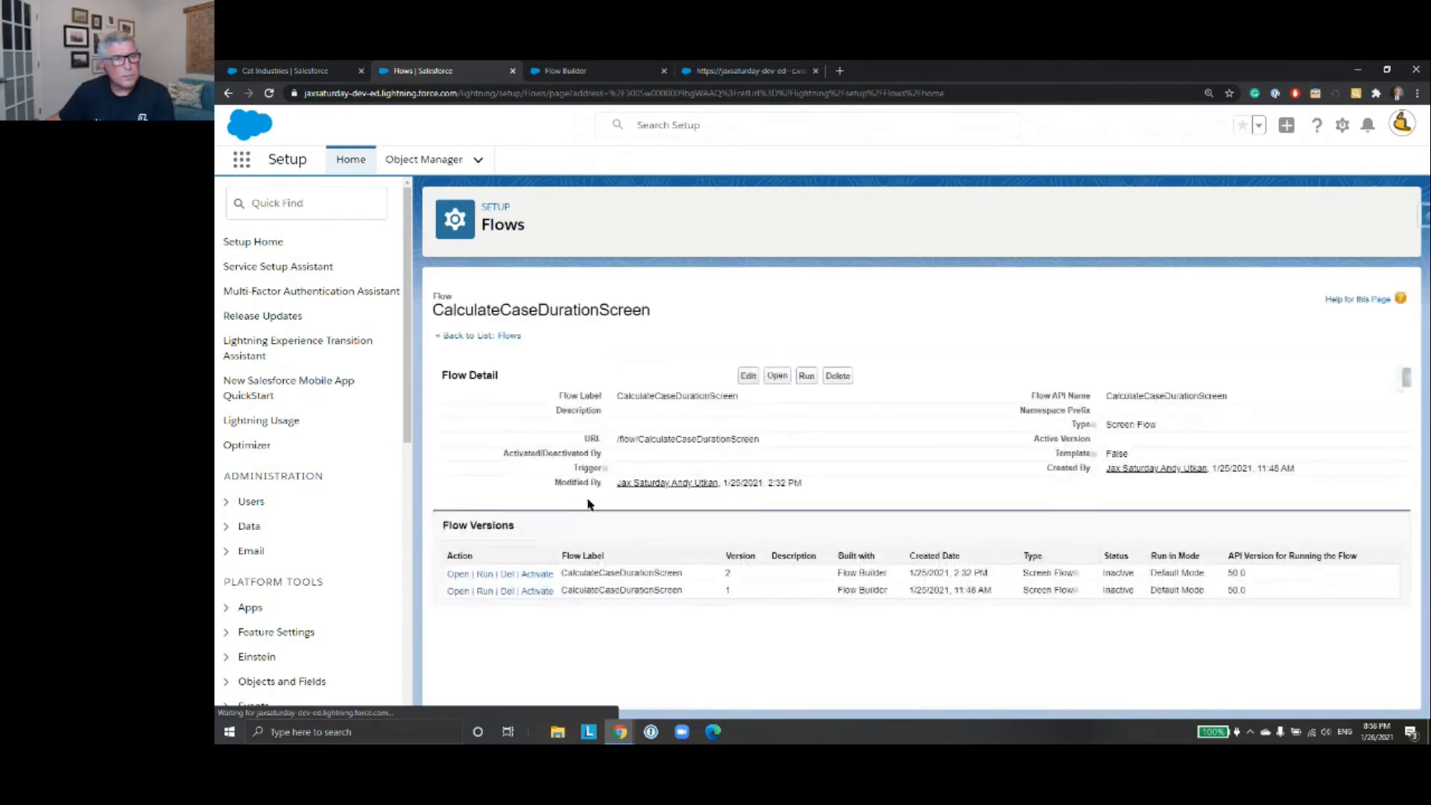
{"action": "left_click", "coordinate": [458, 576]}
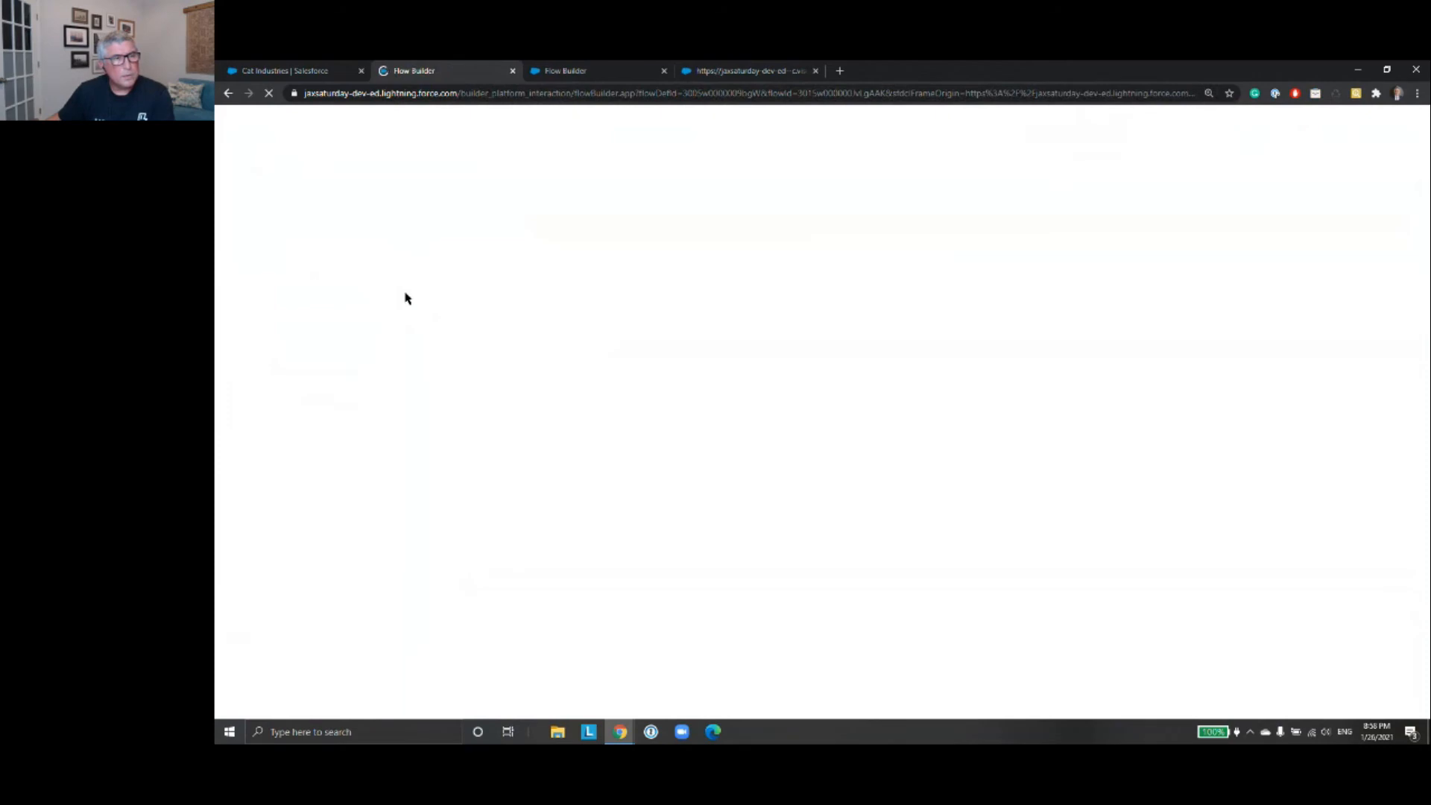
{"action": "left_click", "coordinate": [329, 275]}
{"action": "type", "text": "case"}
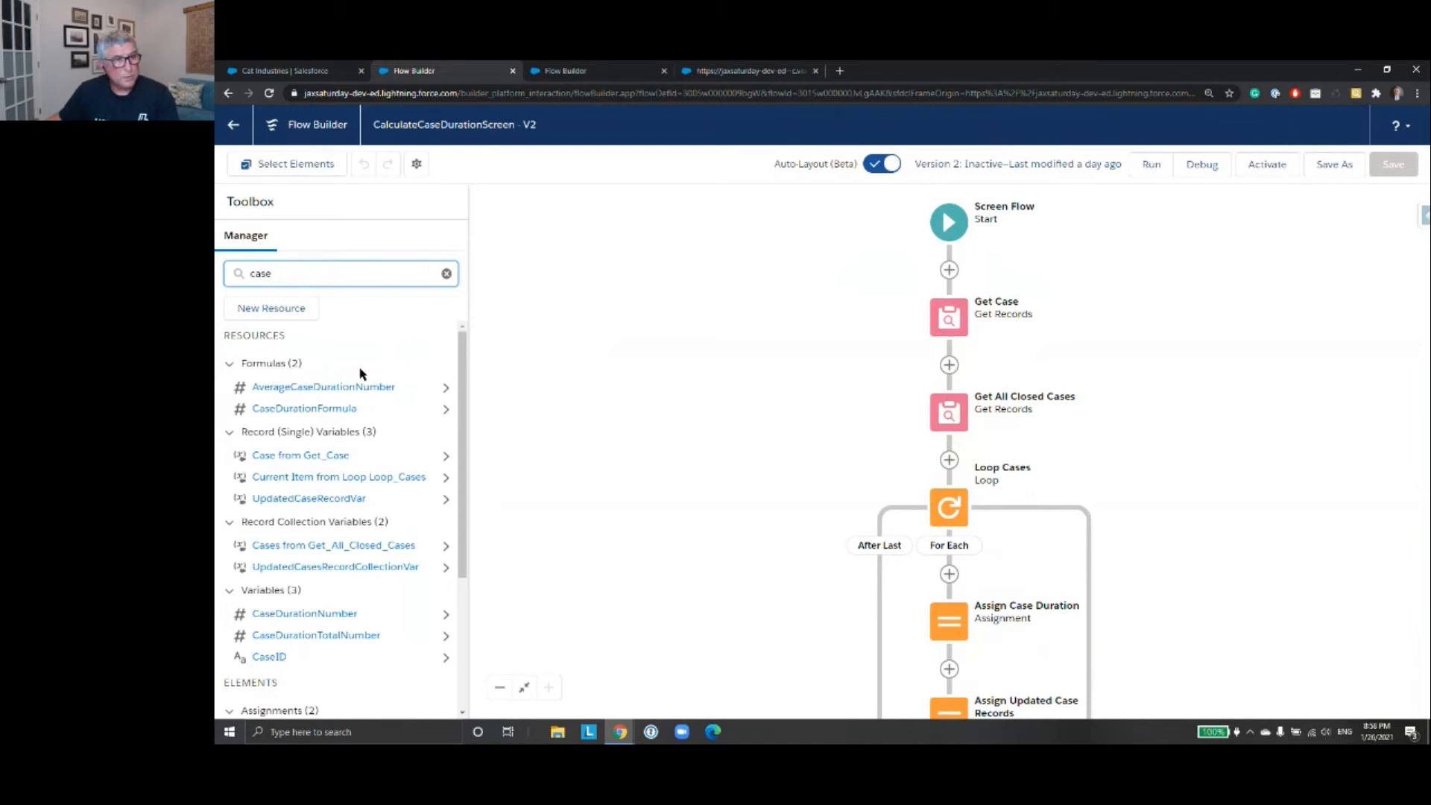
{"action": "left_click_drag", "start_coordinate": [459, 483], "coordinate": [462, 486]}
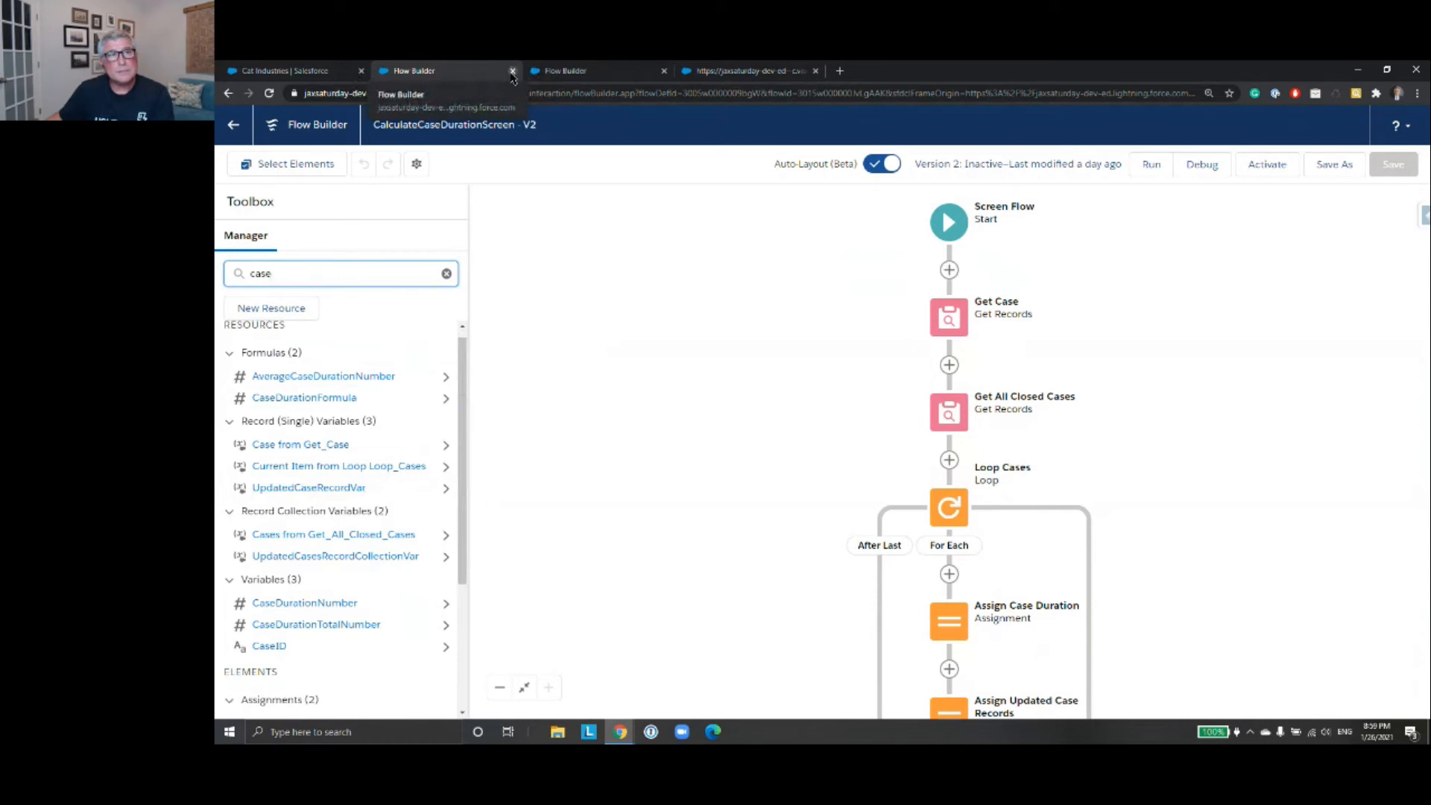
{"action": "left_click", "coordinate": [512, 70]}
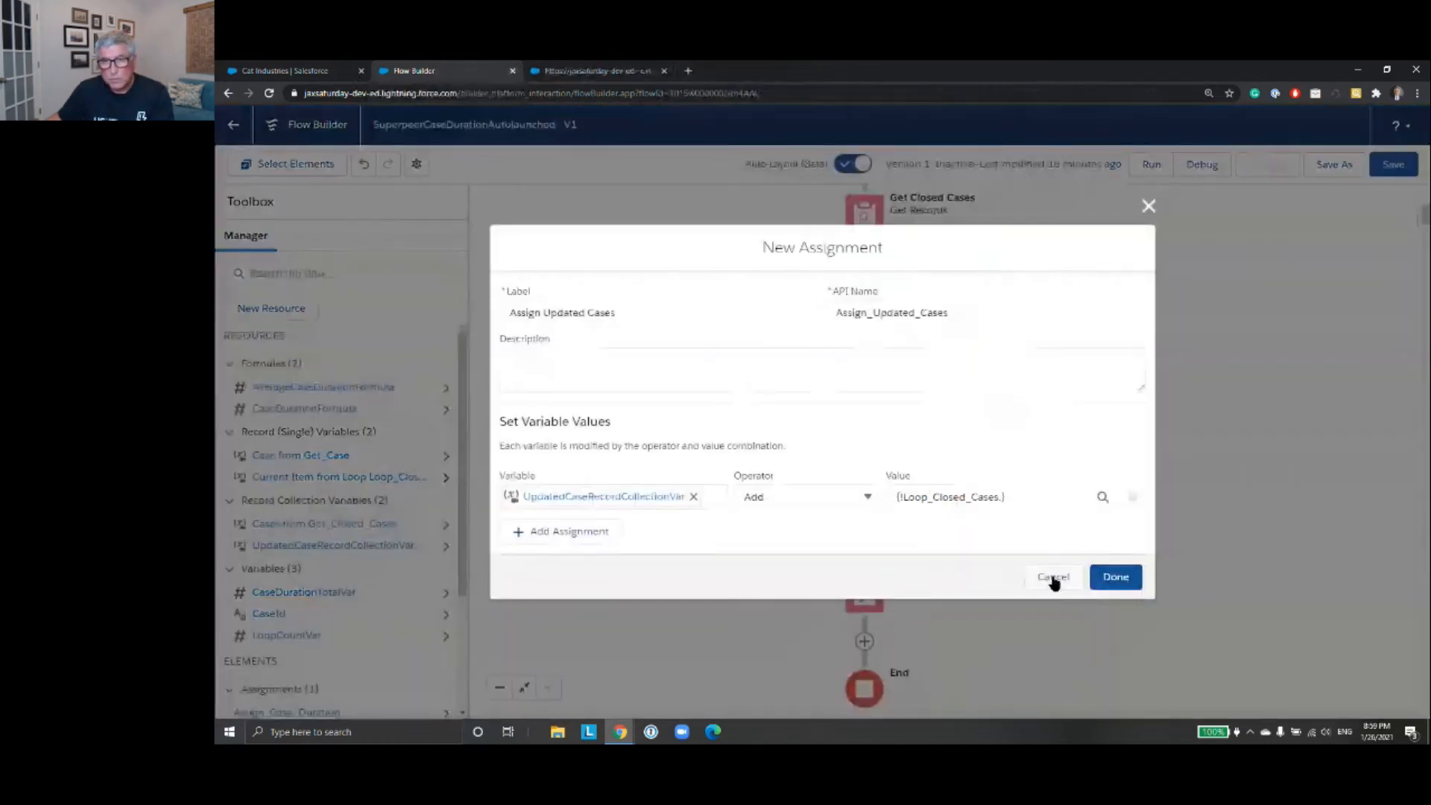
{"action": "left_click", "coordinate": [1053, 577]}
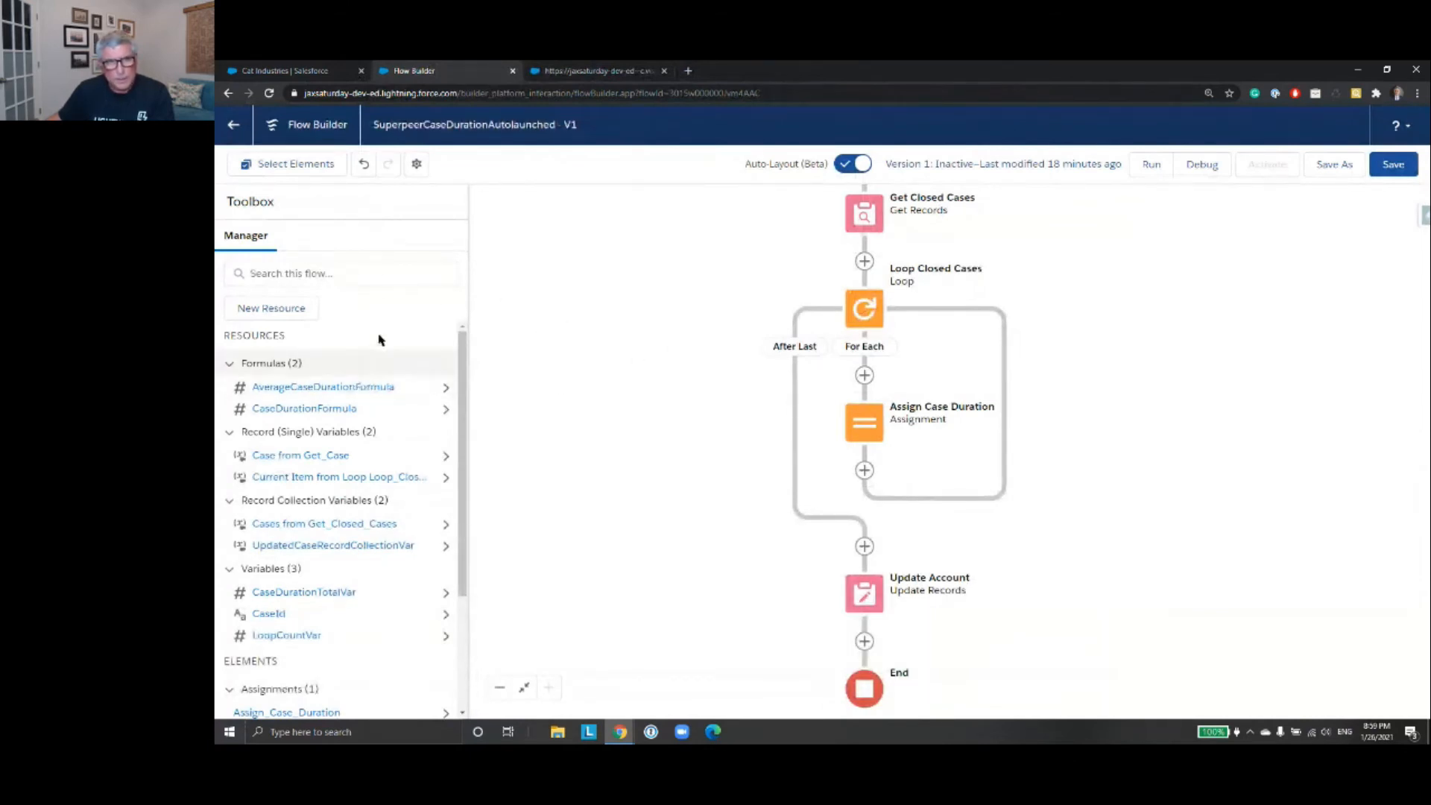
- Create a new Variable resource with the API name UpdatedCaseRecordVar
{"action": "left_click", "coordinate": [321, 274]}
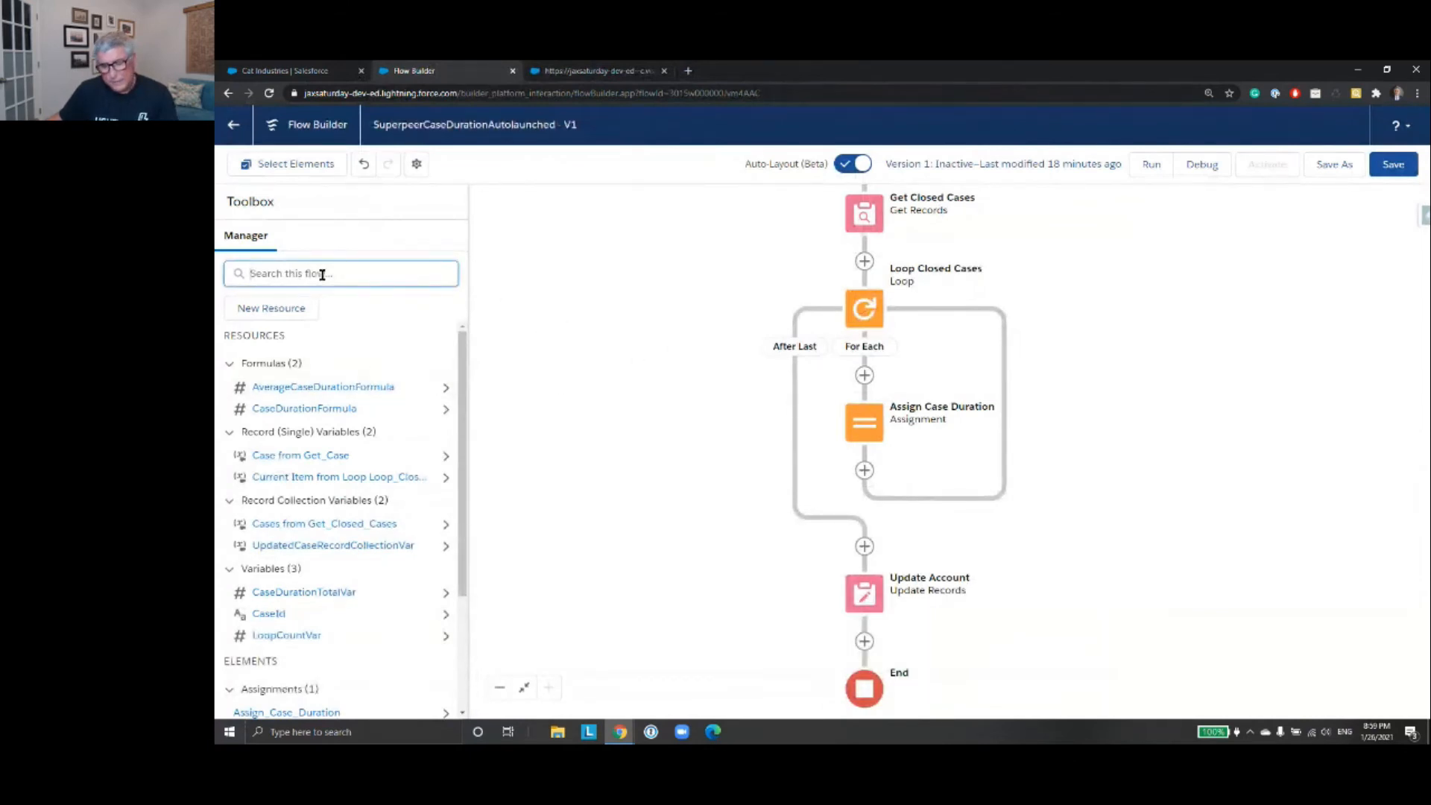
{"action": "left_click", "coordinate": [300, 310]}
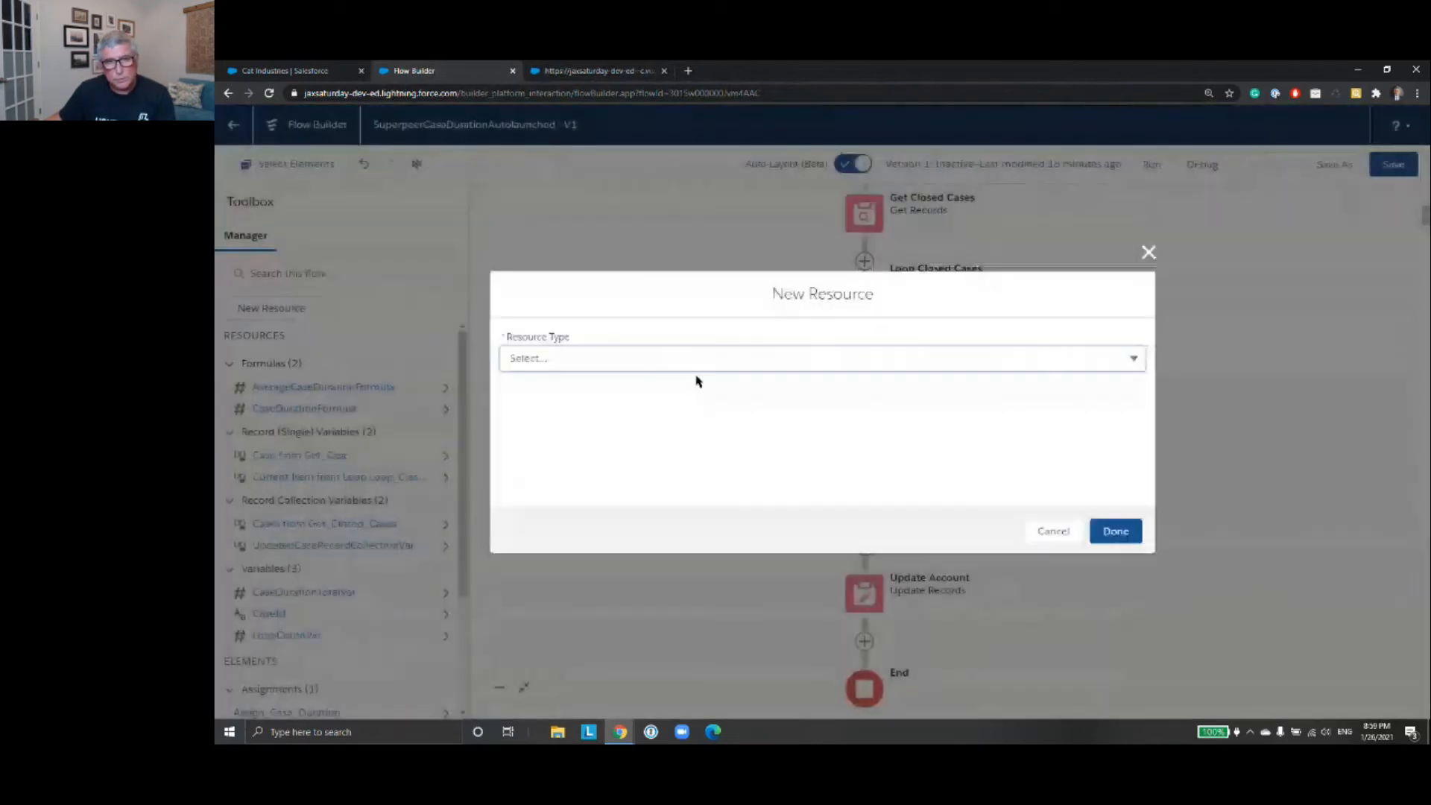
{"action": "left_click", "coordinate": [653, 357]}
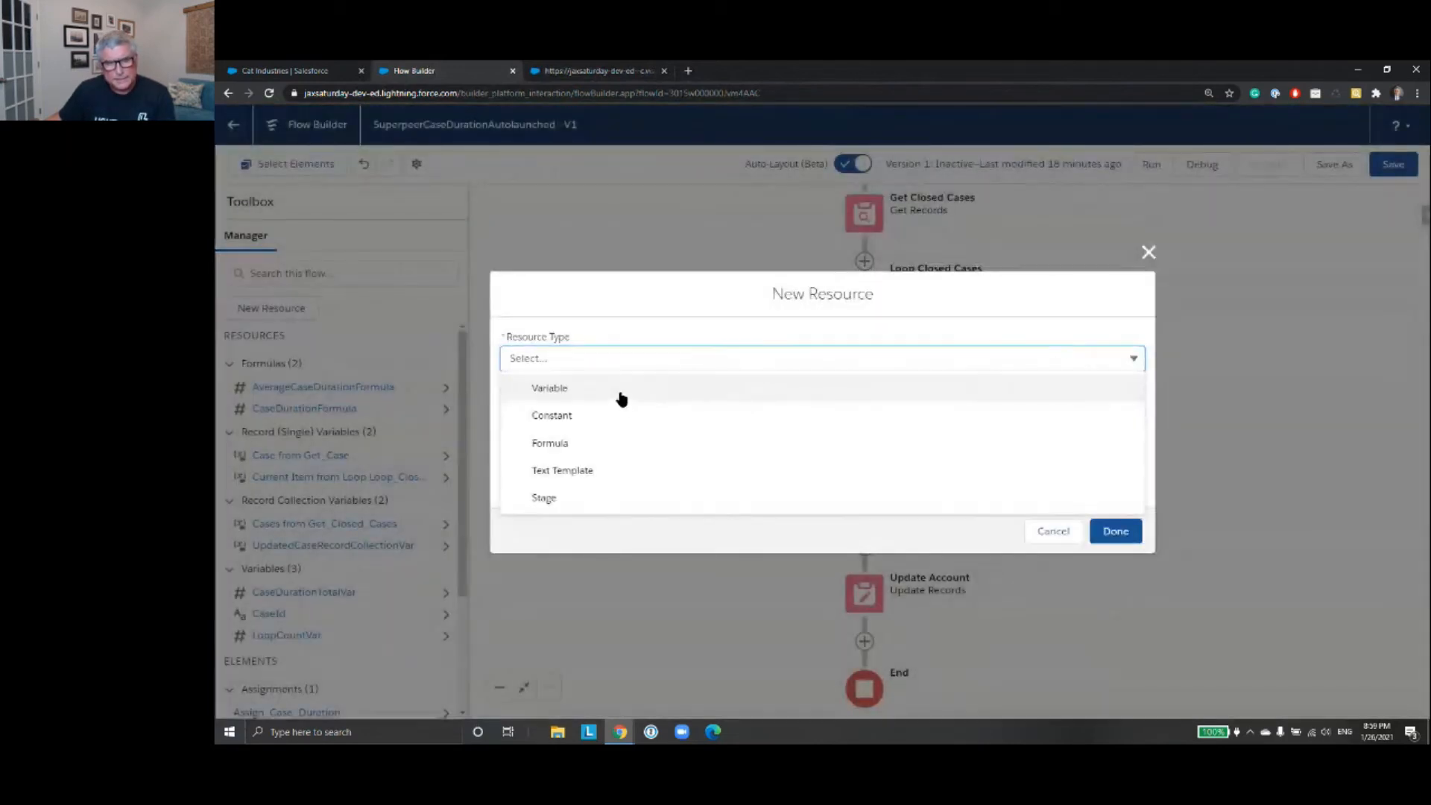
{"action": "left_click", "coordinate": [621, 399]}
{"action": "left_click", "coordinate": [576, 386]}
{"action": "type", "text": "updatedCaseRecordVa"}
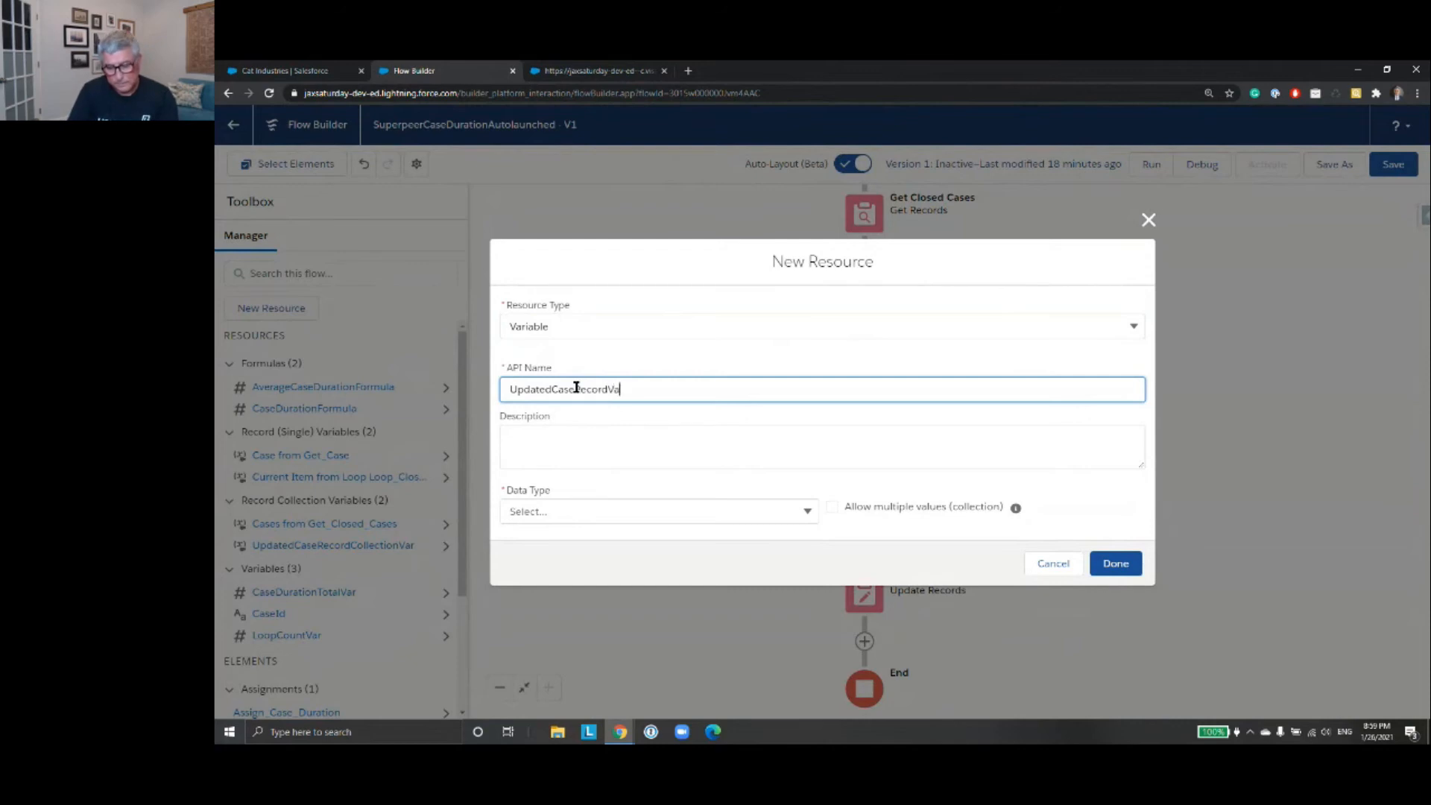
{"action": "type", "text": "r"}
- Define the variable as a single Record of the Case object and save the resource
{"action": "left_click", "coordinate": [699, 510]}
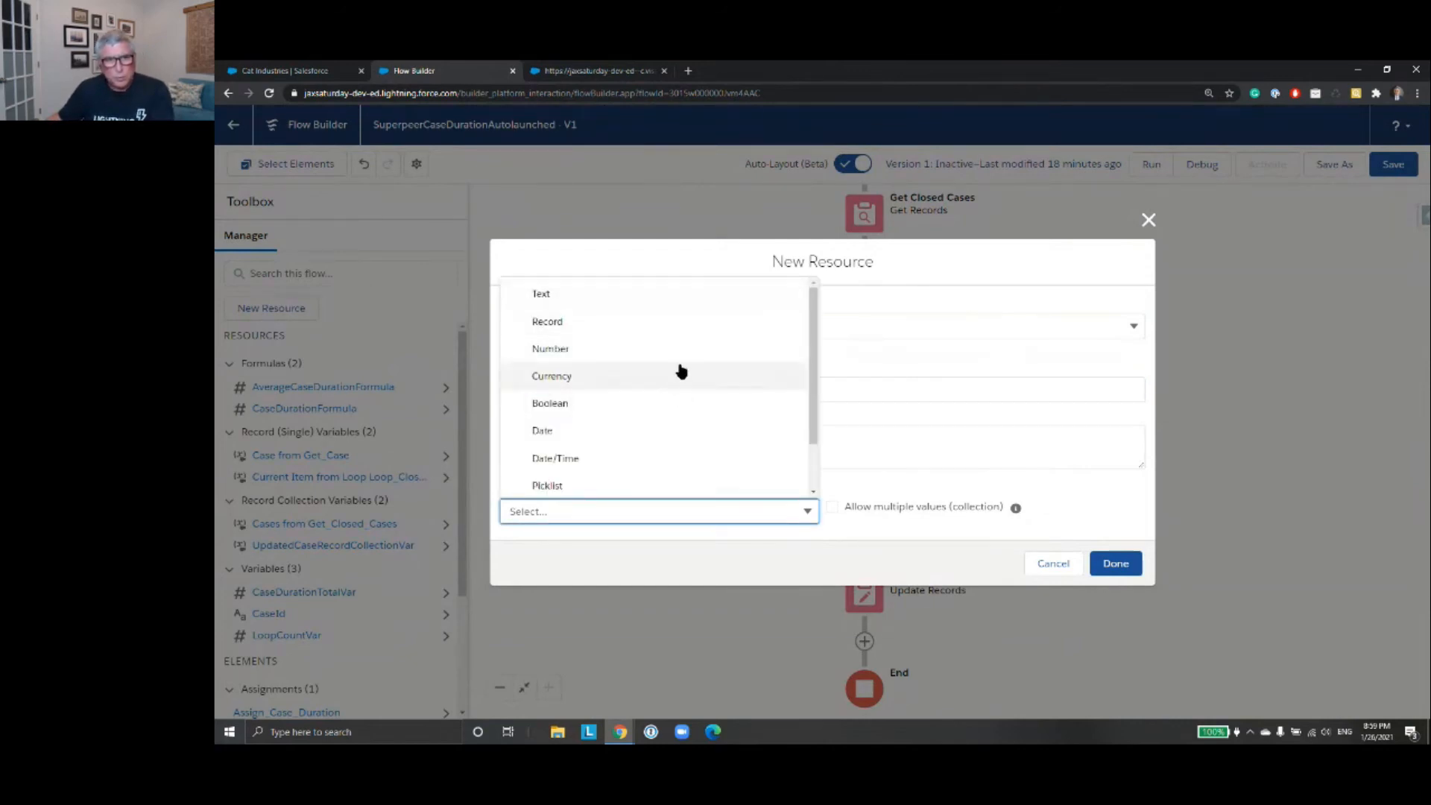
{"action": "left_click", "coordinate": [674, 323]}
{"action": "left_click", "coordinate": [639, 513]}
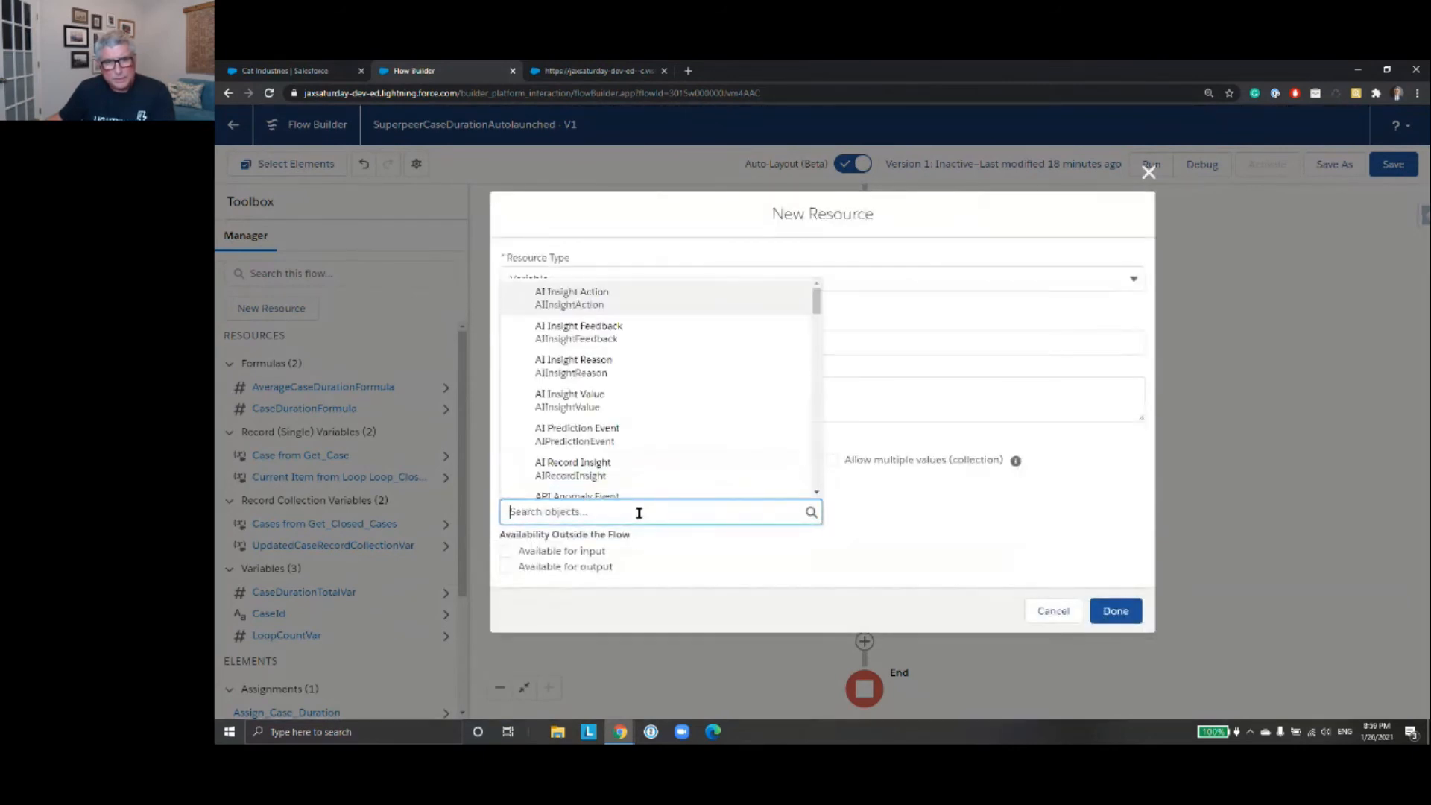
{"action": "type", "text": "Case"}
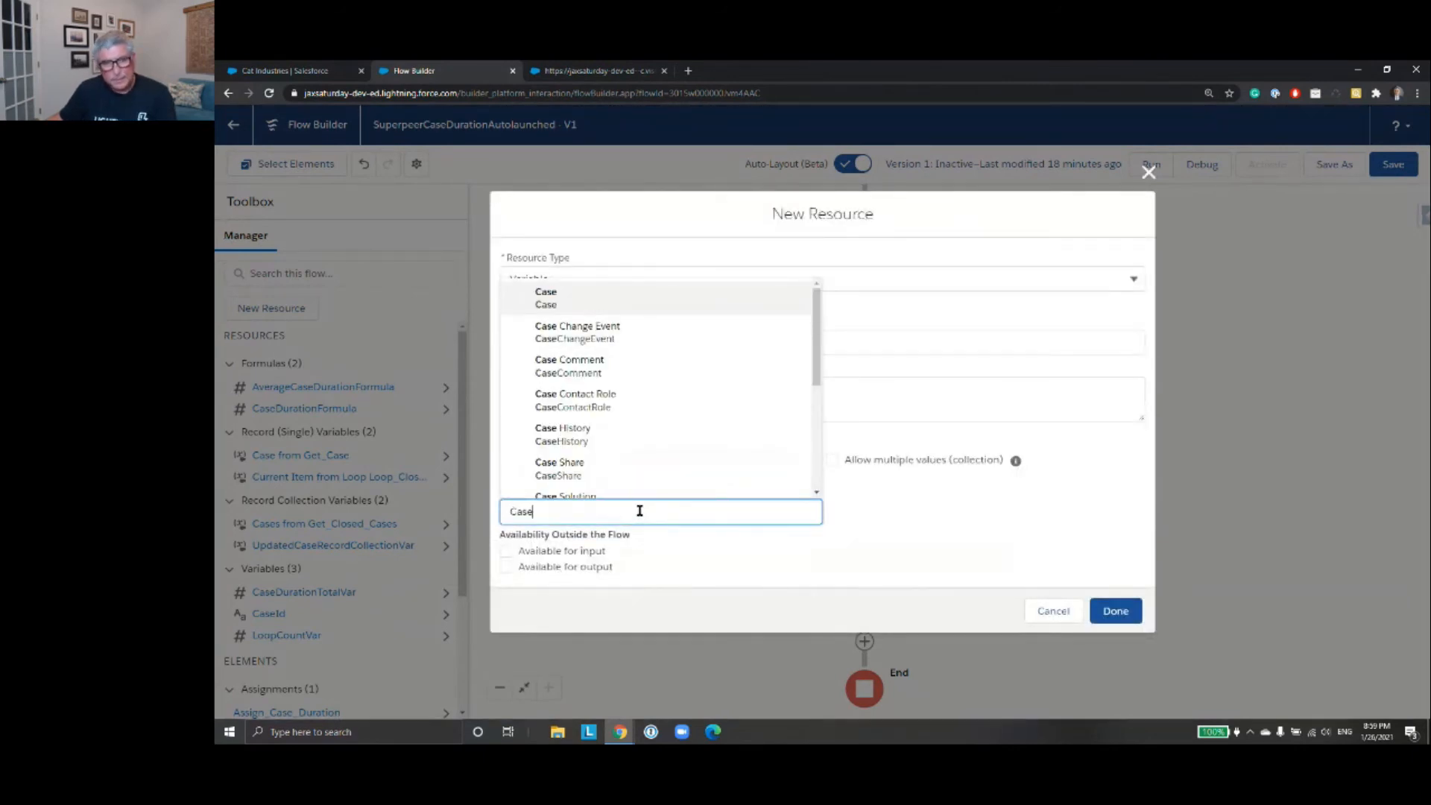
{"action": "left_click", "coordinate": [617, 307]}
{"action": "left_click", "coordinate": [1120, 618]}
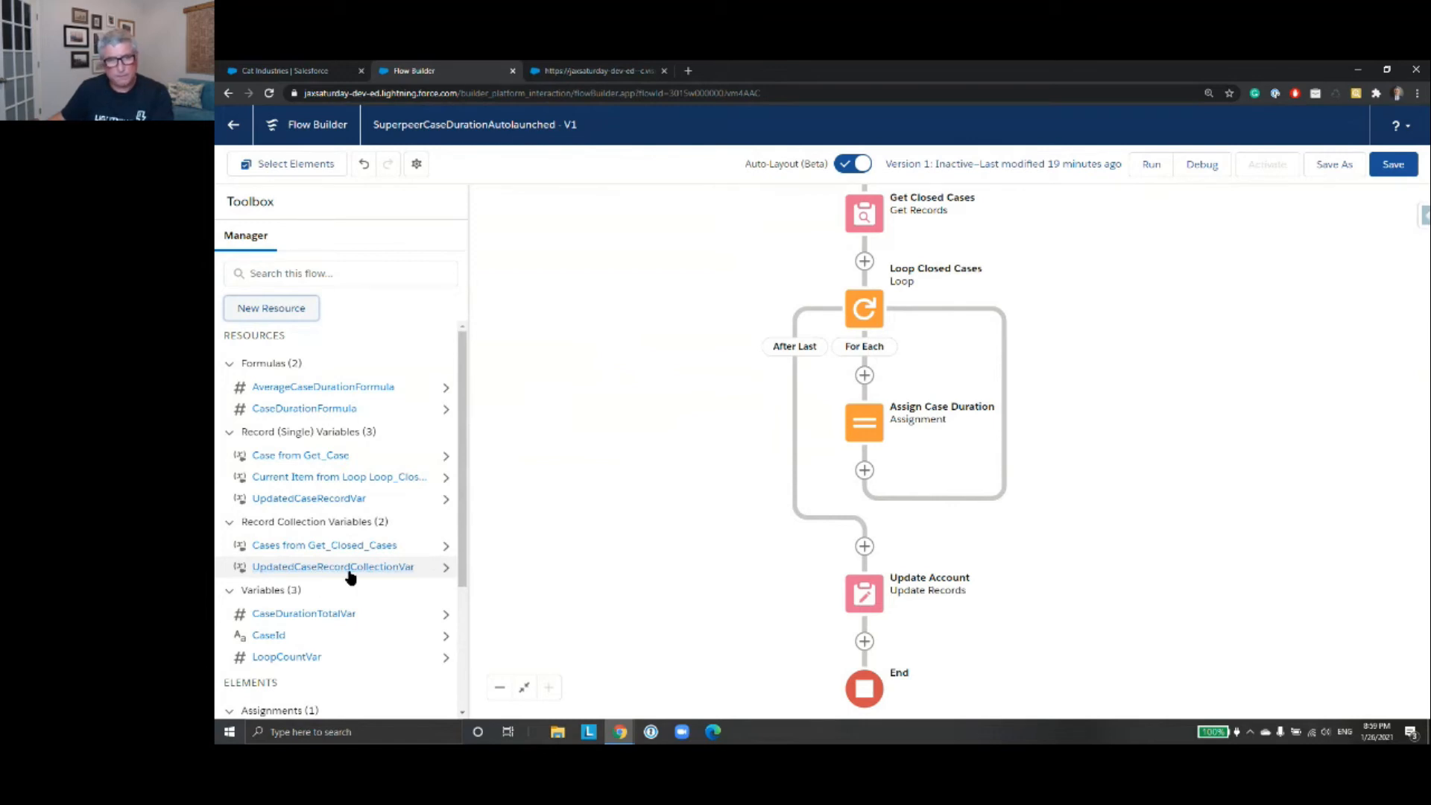
- In Assign Case Duration, replace the current loop item variable with UpdatedCaseRecordVar's Case_Duration_Hours__c field, keeping CaseDurationFormula as its value
{"action": "left_click", "coordinate": [865, 426]}
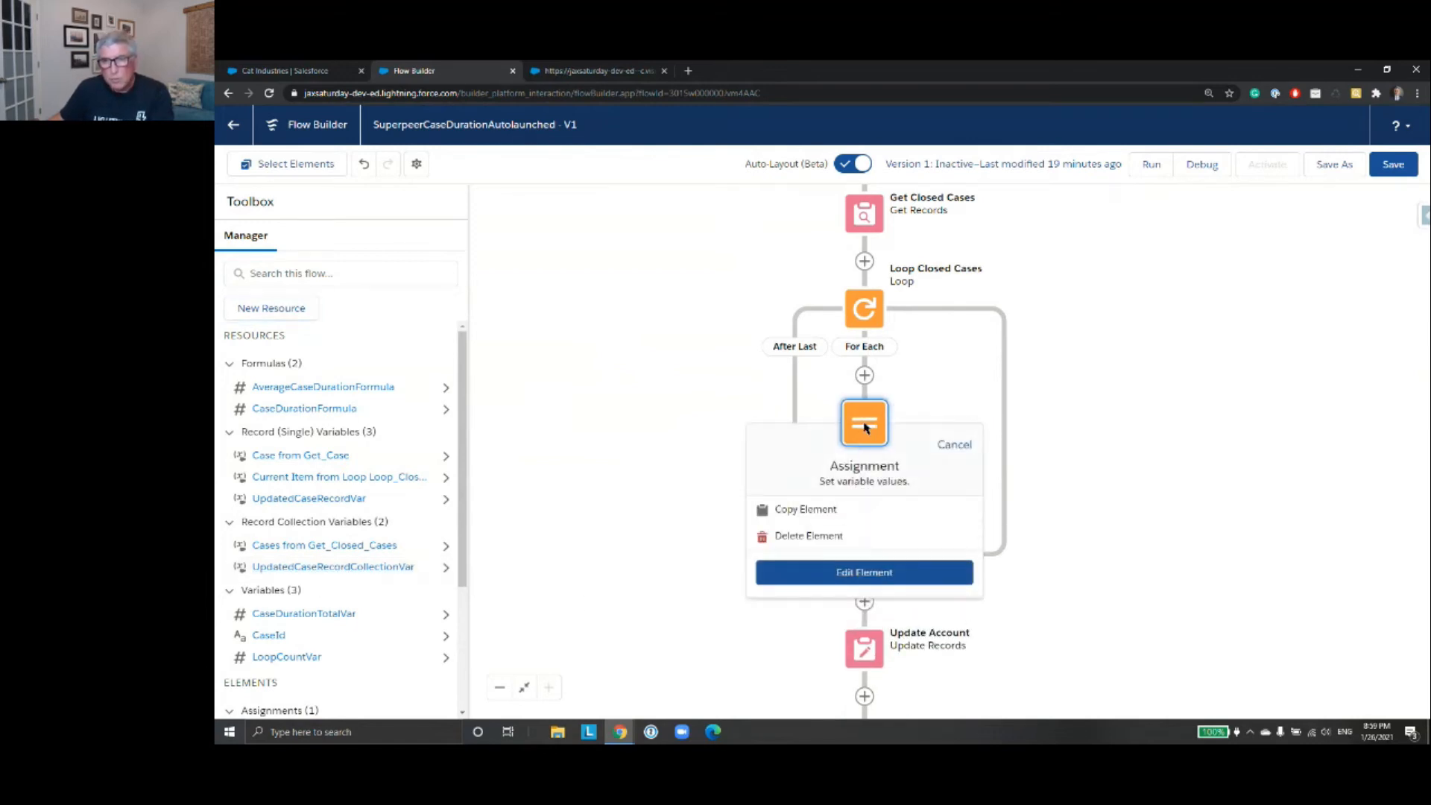
{"action": "left_click", "coordinate": [865, 573]}
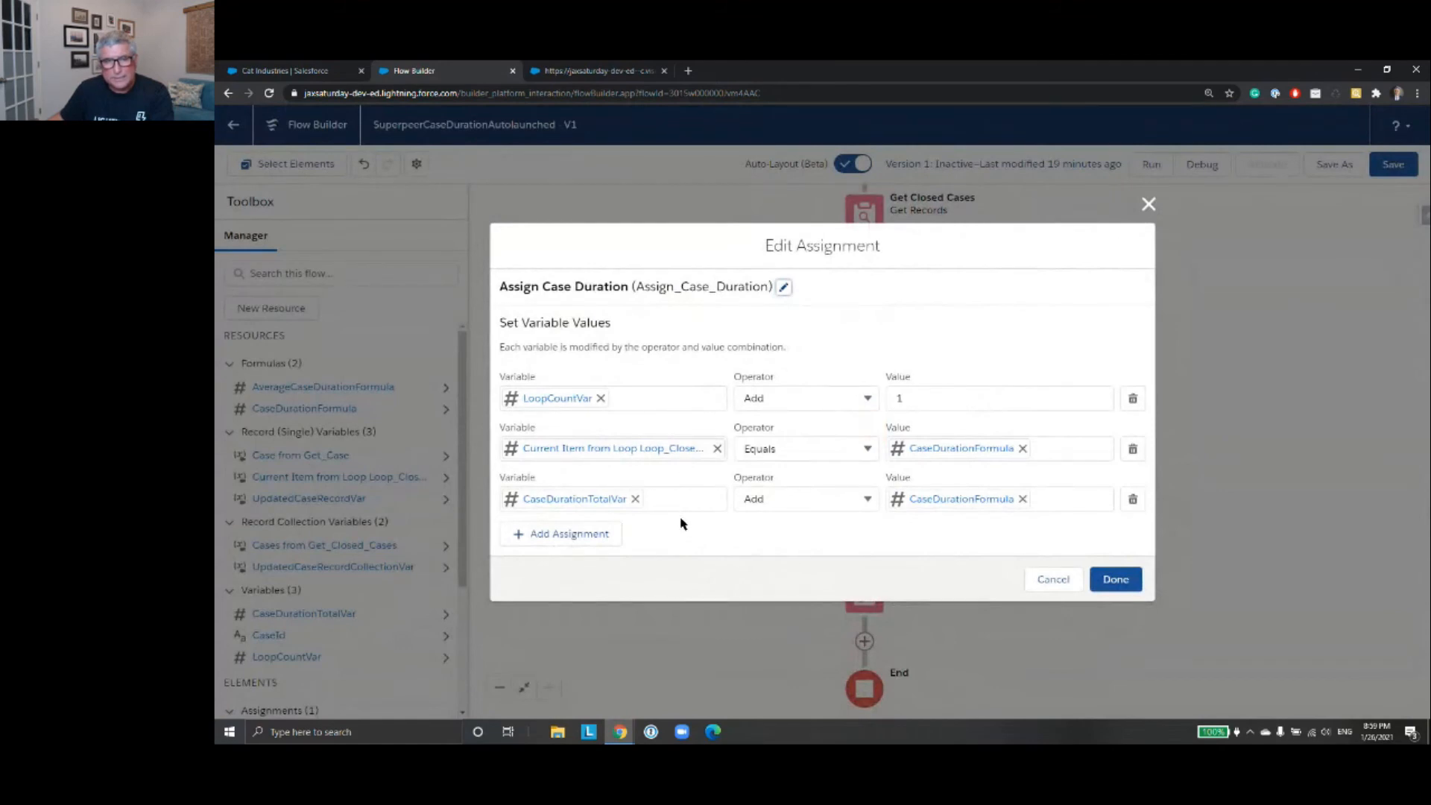
{"action": "left_click", "coordinate": [717, 449]}
{"action": "left_click", "coordinate": [650, 450]}
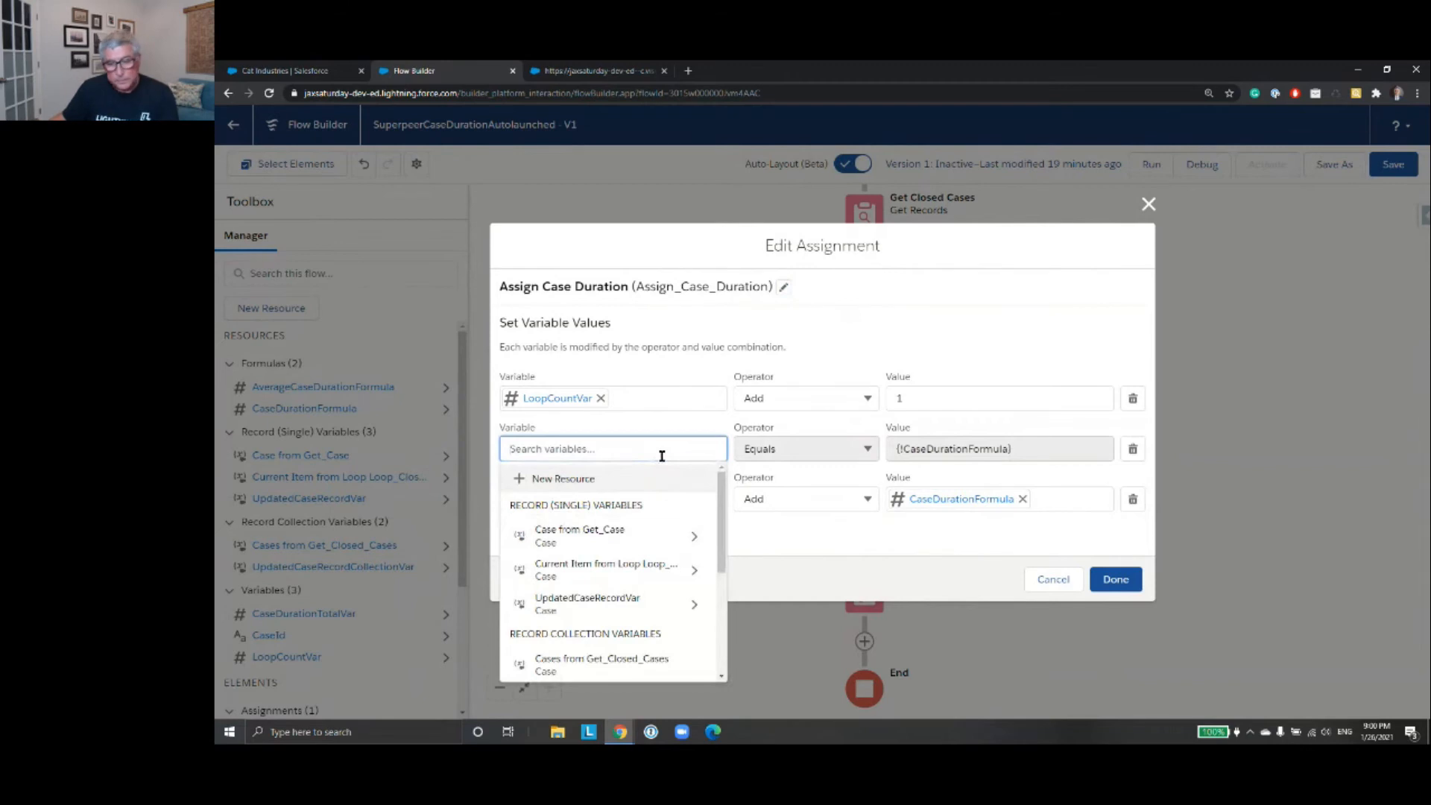
{"action": "type", "text": "Case"}
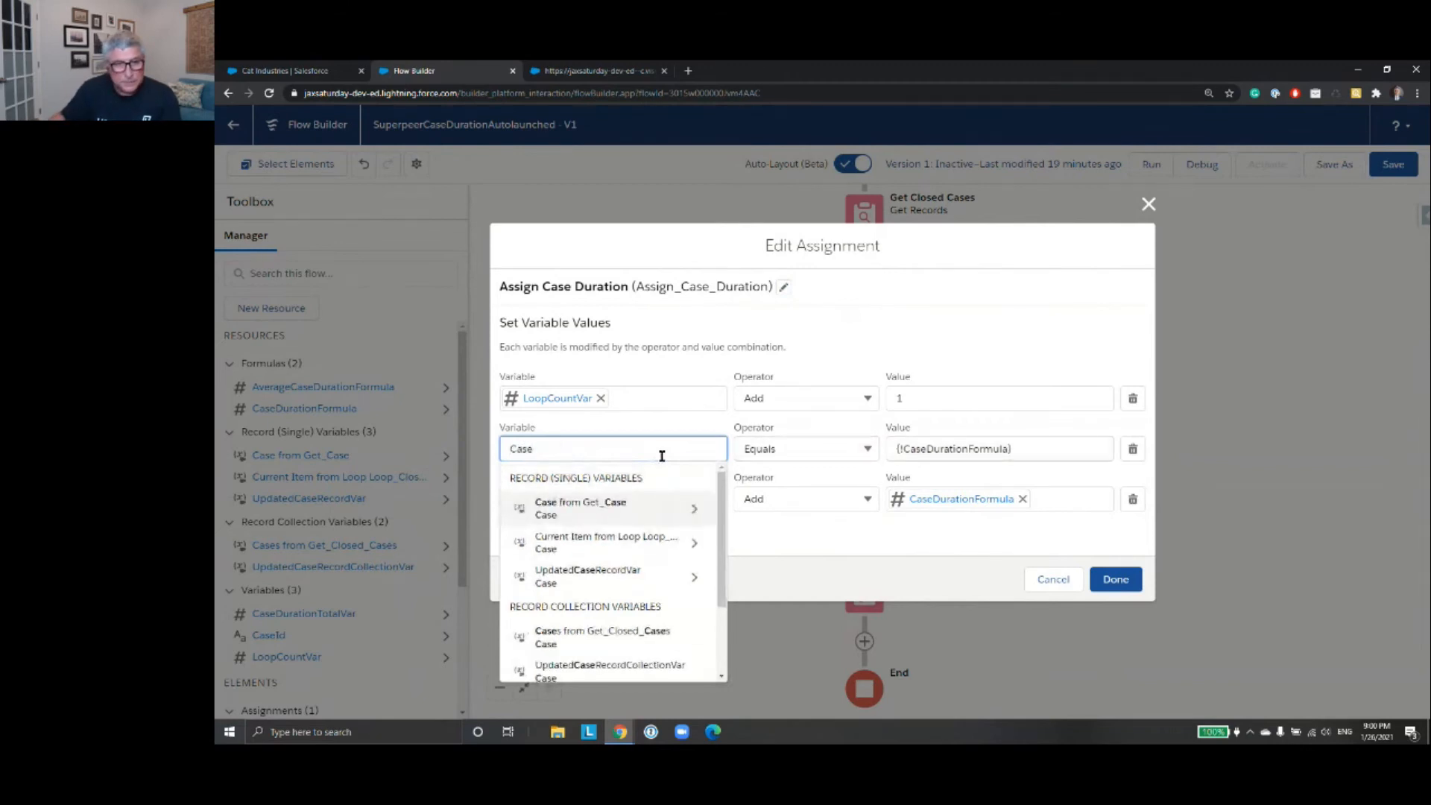
{"action": "left_click_drag", "start_coordinate": [721, 549], "coordinate": [721, 548]}
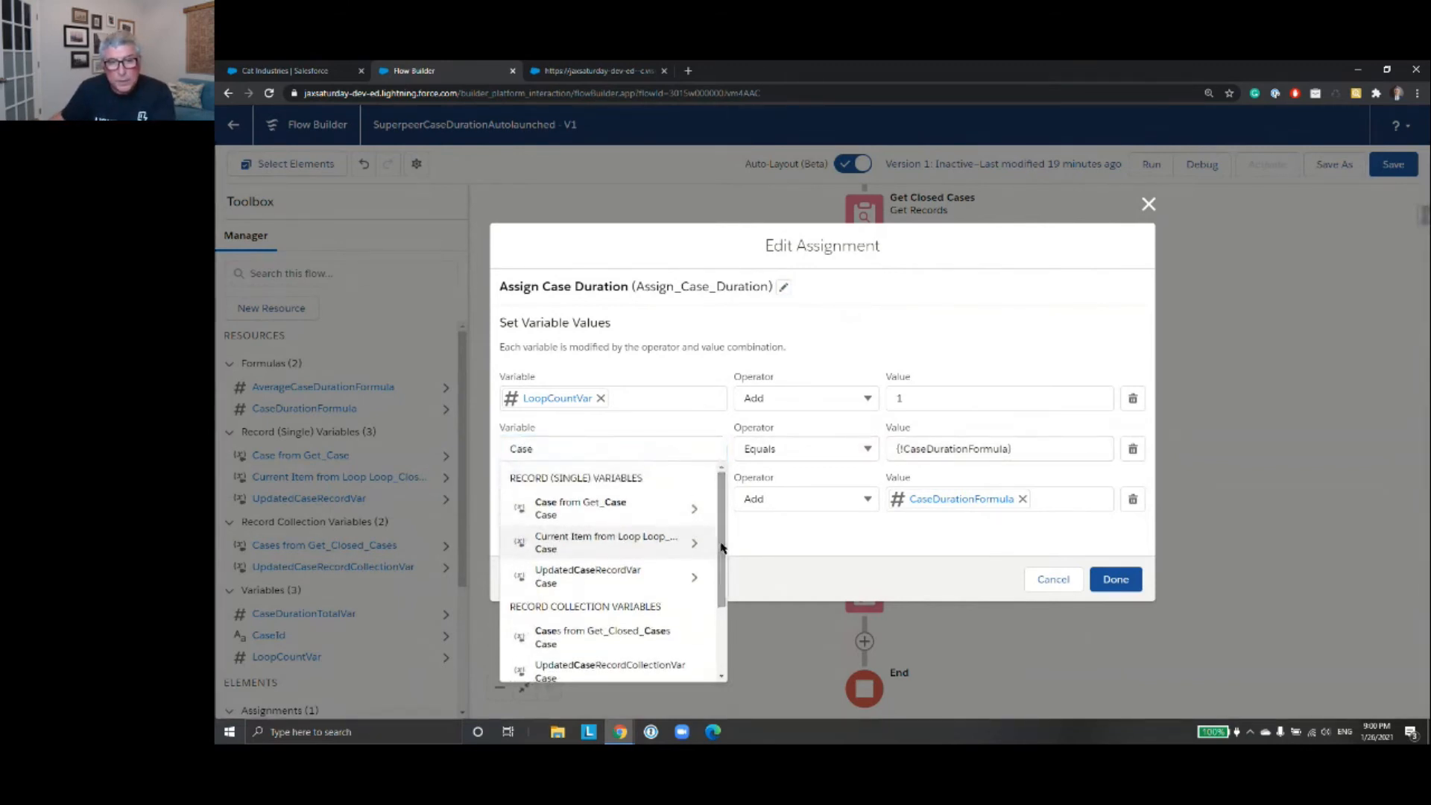
{"action": "left_click", "coordinate": [692, 579]}
{"action": "type", "text": ".case"}
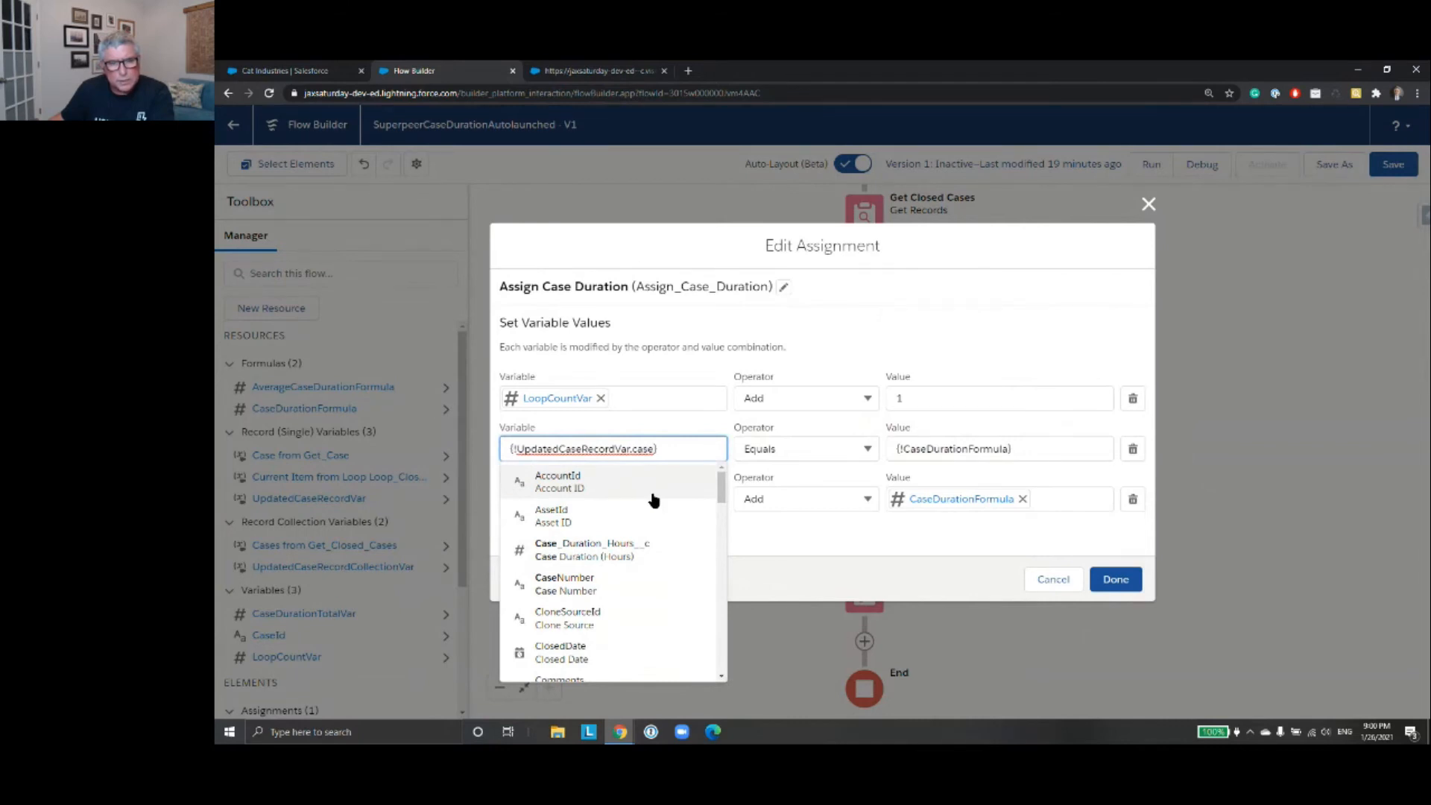
{"action": "left_click", "coordinate": [642, 553]}
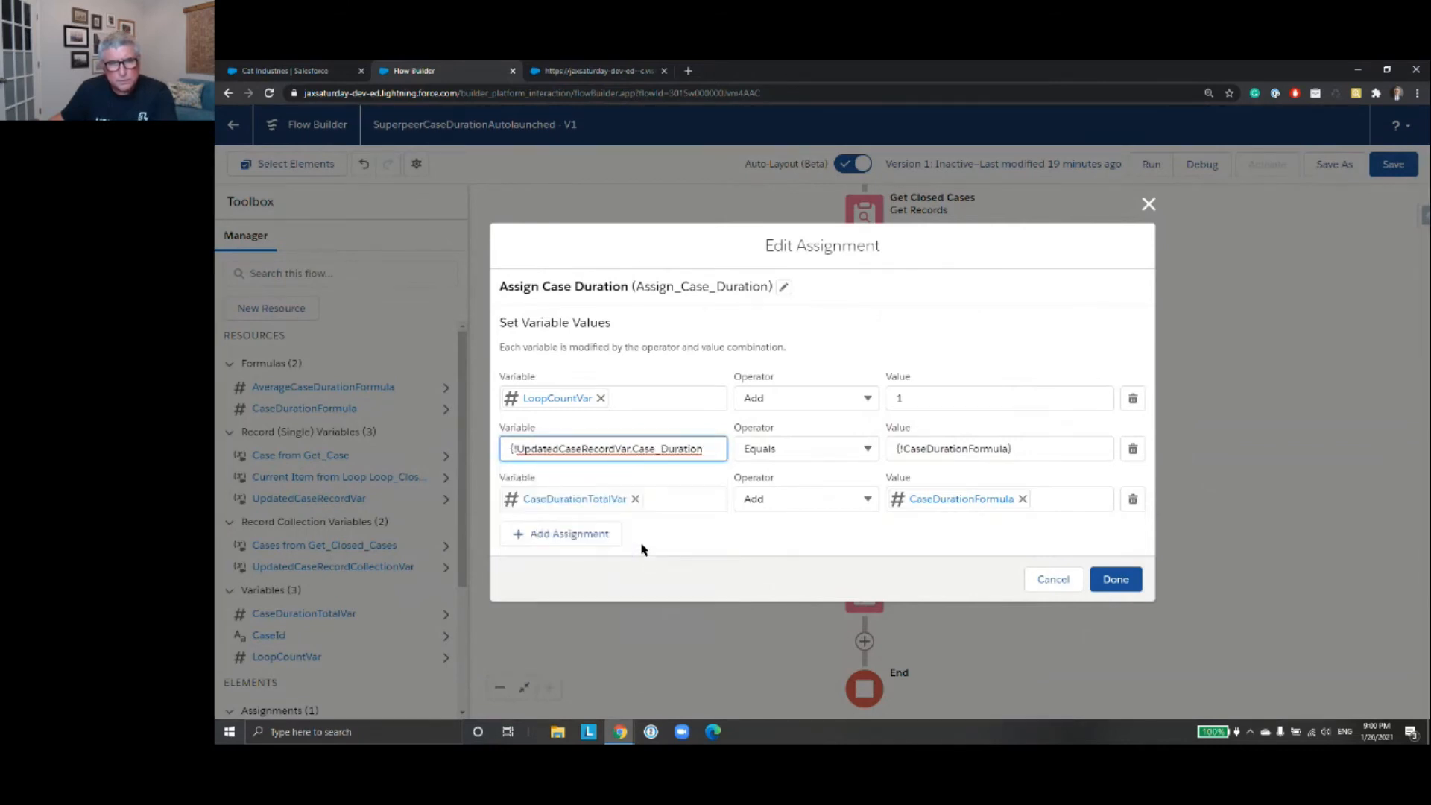
- Add a fourth assignment row that targets the Id field of UpdatedCaseRecordVar
{"action": "left_click", "coordinate": [587, 534]}
{"action": "left_click", "coordinate": [600, 523]}
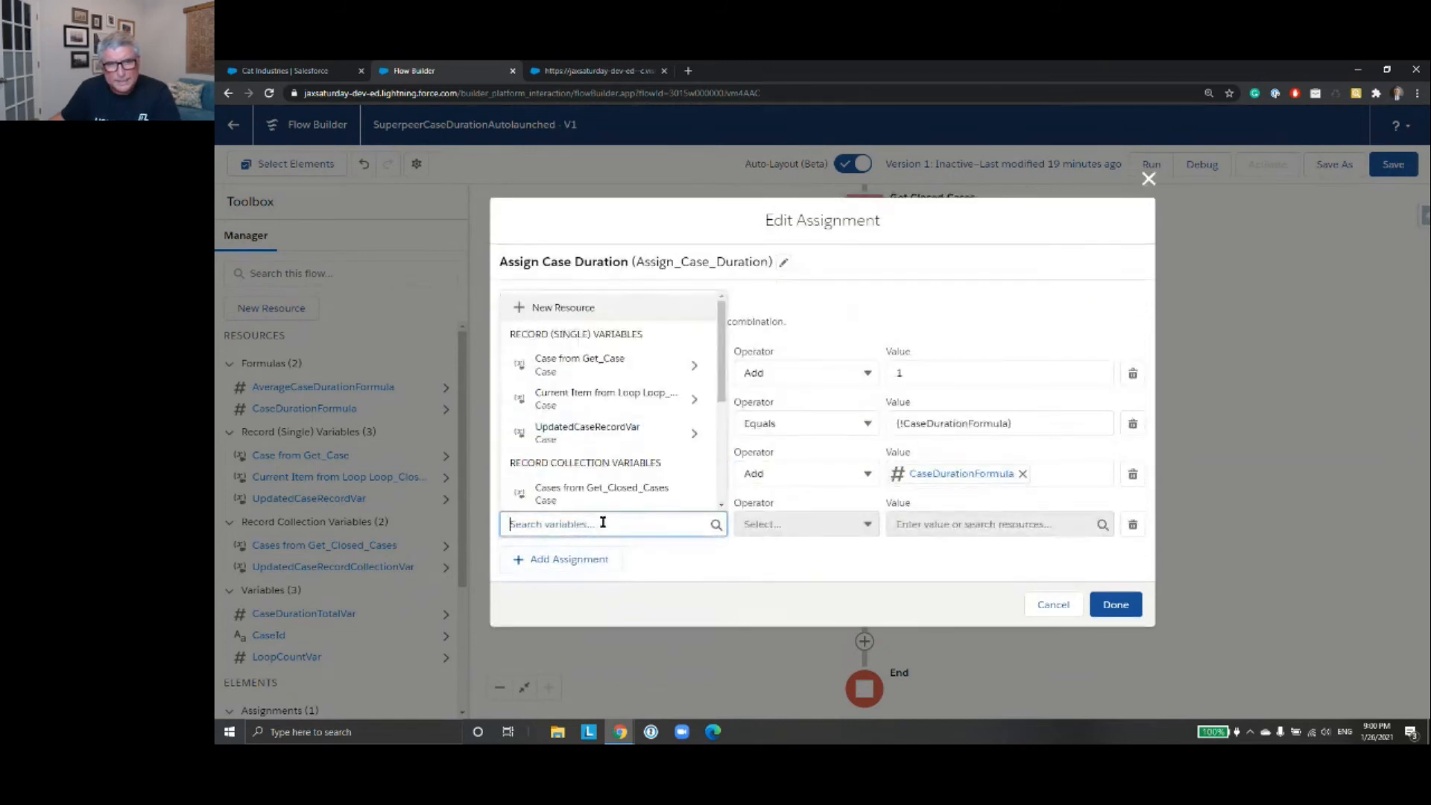
{"action": "type", "text": "Update"}
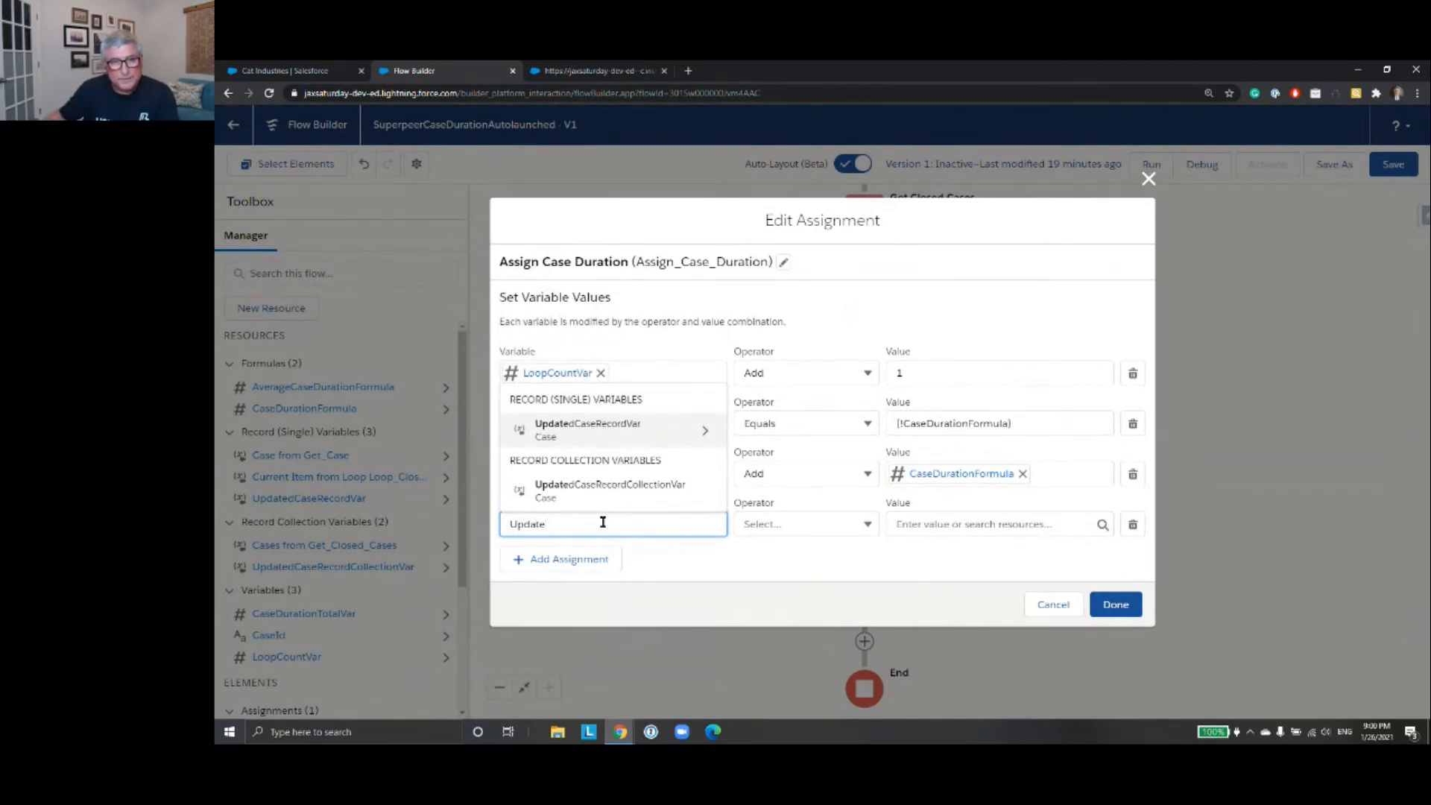
{"action": "left_click", "coordinate": [700, 431]}
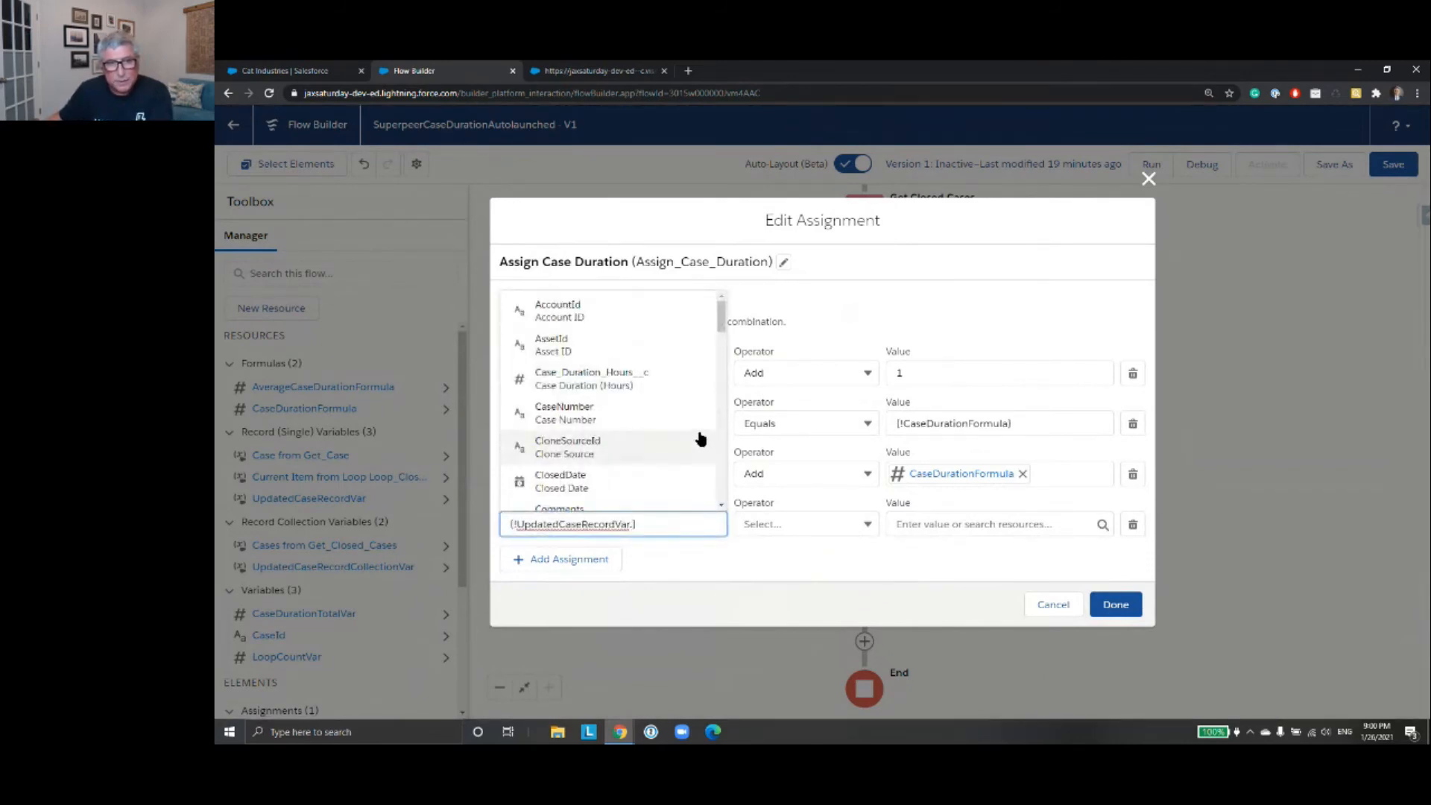
{"action": "left_click_drag", "start_coordinate": [721, 312], "coordinate": [722, 395]}
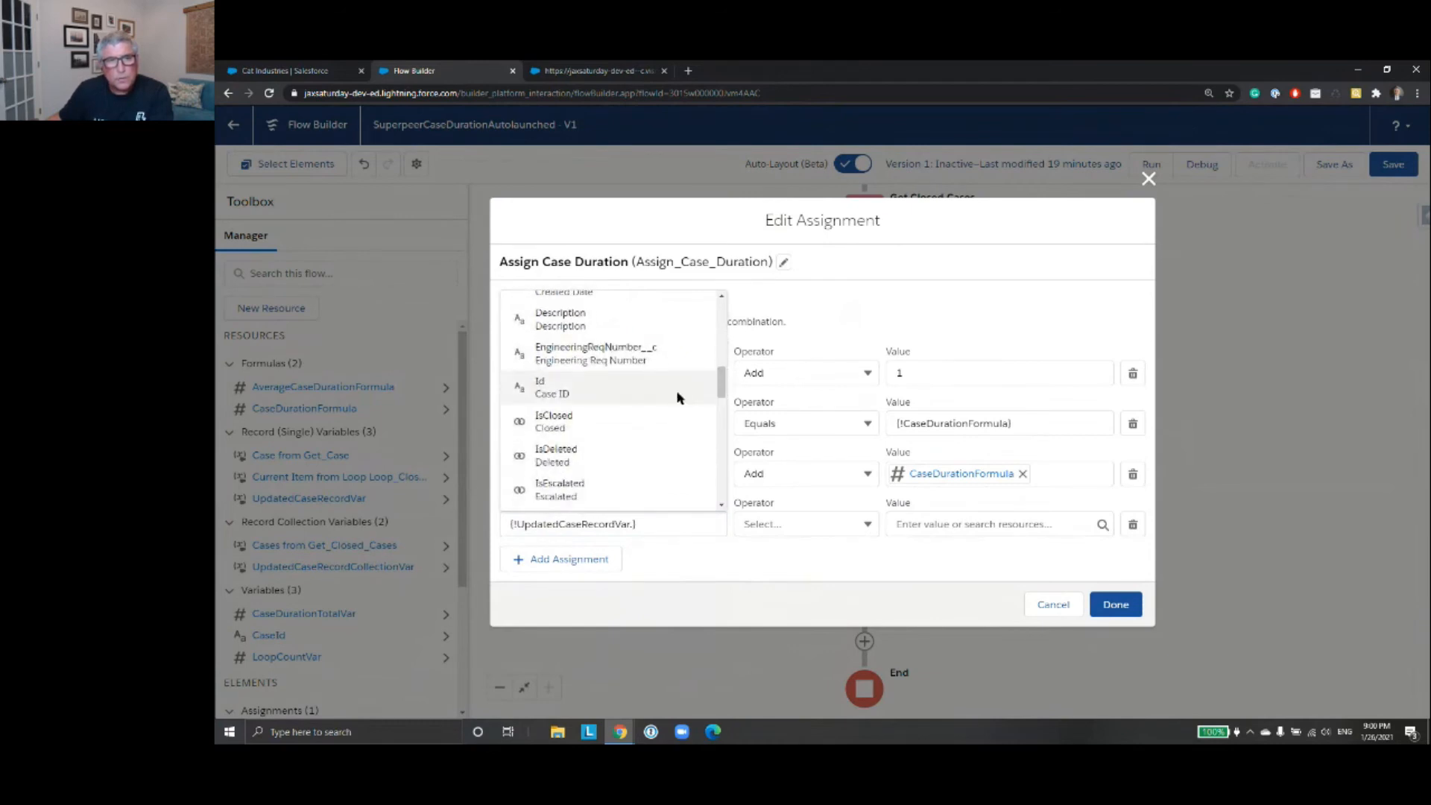
{"action": "left_click", "coordinate": [679, 398]}
- Set the Case ID row's value to the Id of the current item from Loop_Closed_Cases
{"action": "left_click", "coordinate": [935, 520]}
{"action": "type", "text": "Curre"}
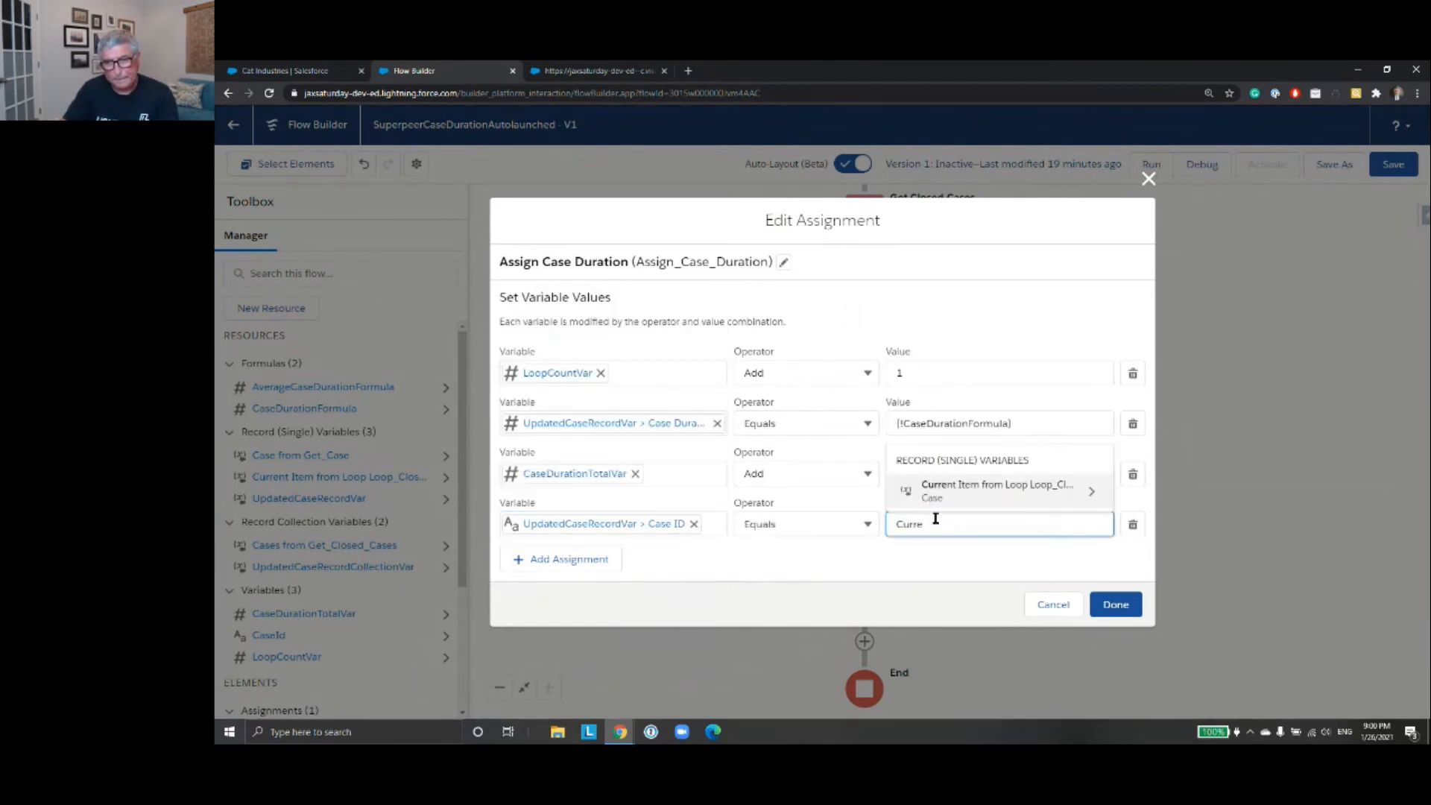
{"action": "left_click", "coordinate": [1059, 498]}
{"action": "left_click_drag", "start_coordinate": [1108, 317], "coordinate": [1107, 406]}
{"action": "left_click", "coordinate": [989, 383]}
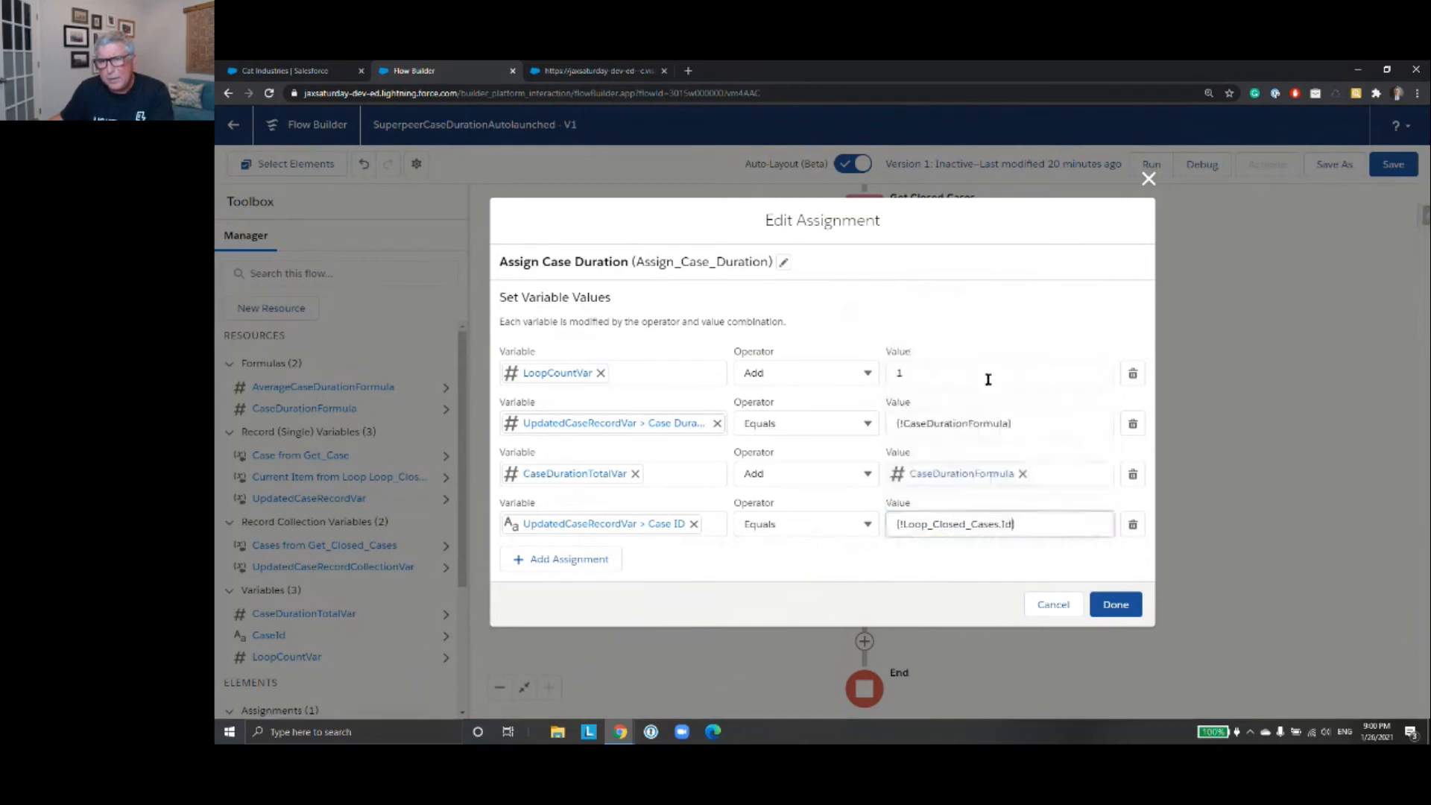
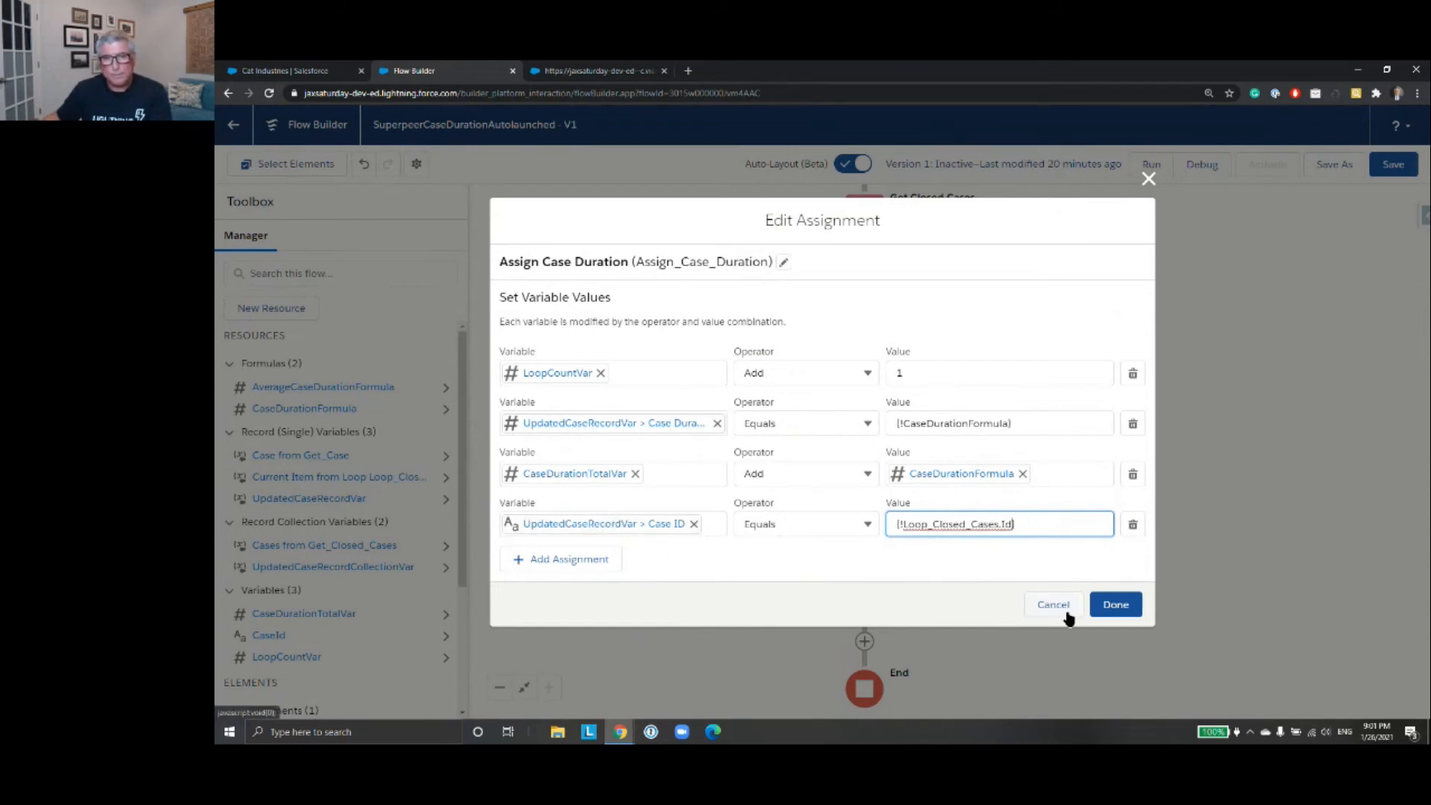
- Finish the Case Duration assignment and add an Assignment element right after it in the loop, labelled Assign to Updated Collection
{"action": "left_click", "coordinate": [1116, 605]}
{"action": "left_click", "coordinate": [864, 470]}
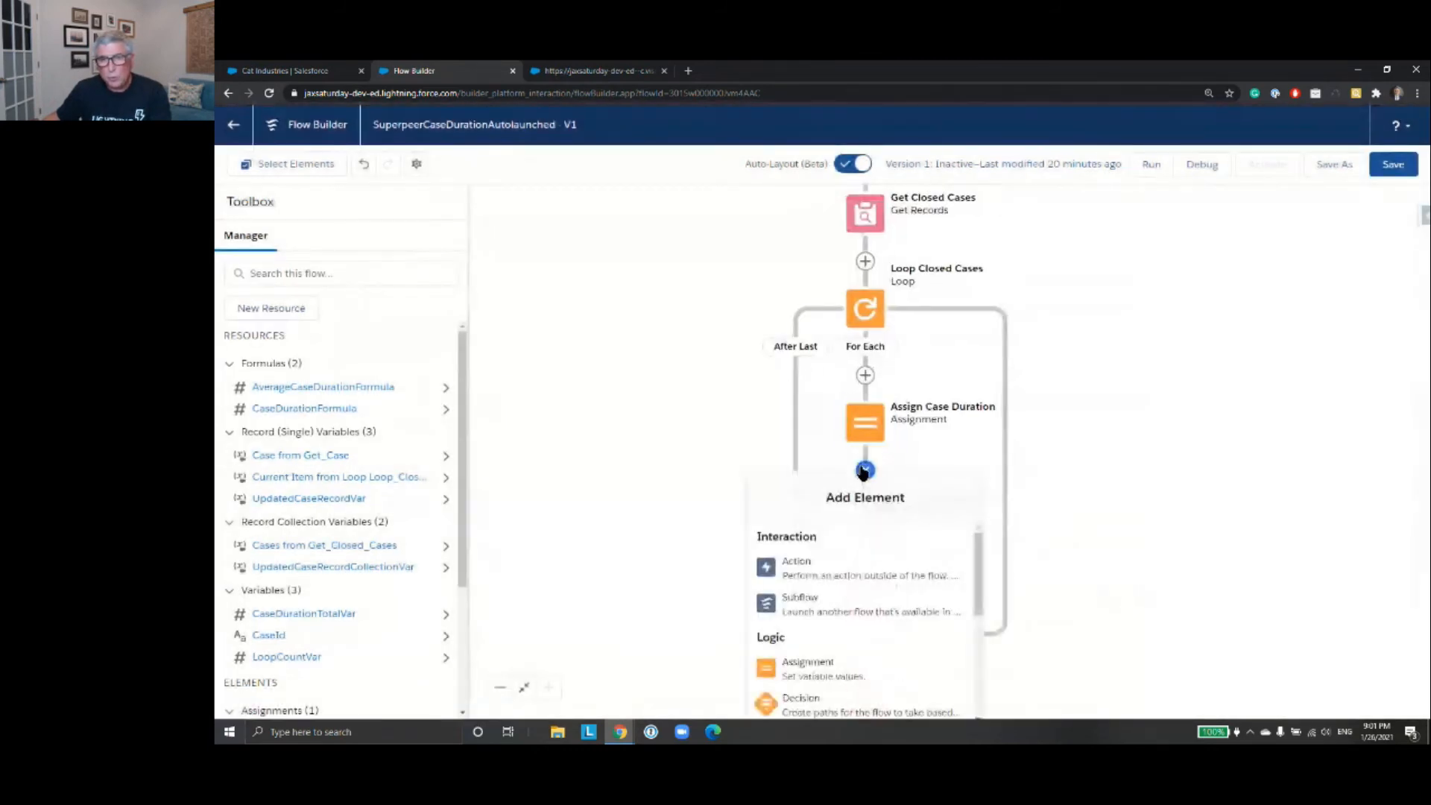
{"action": "scroll", "coordinate": [965, 574], "scroll_direction": "down", "scroll_amount": 1}
{"action": "scroll", "coordinate": [964, 576], "scroll_direction": "down", "scroll_amount": 2}
{"action": "left_click", "coordinate": [810, 550]}
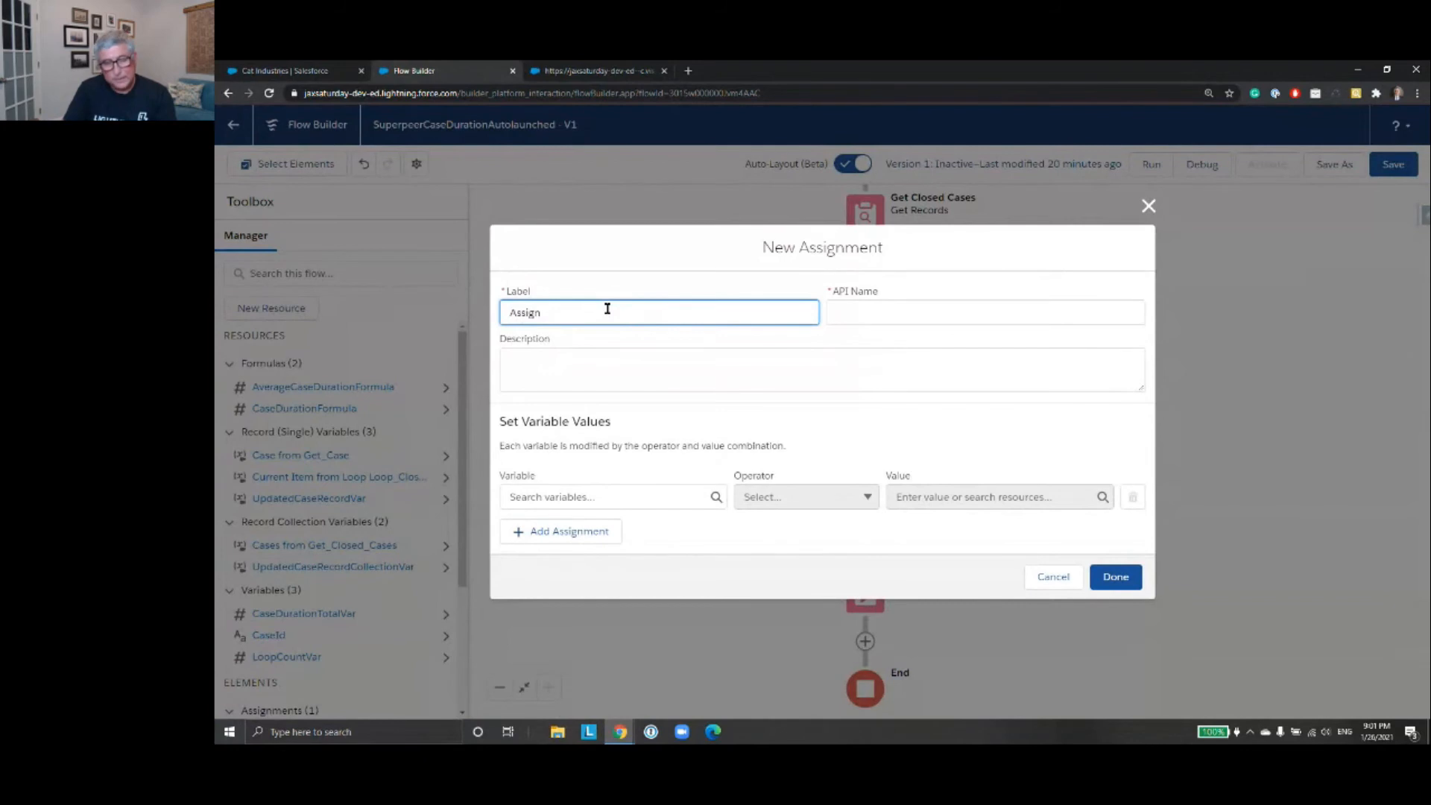
{"action": "type", "text": "Assign to Updated Collec"}
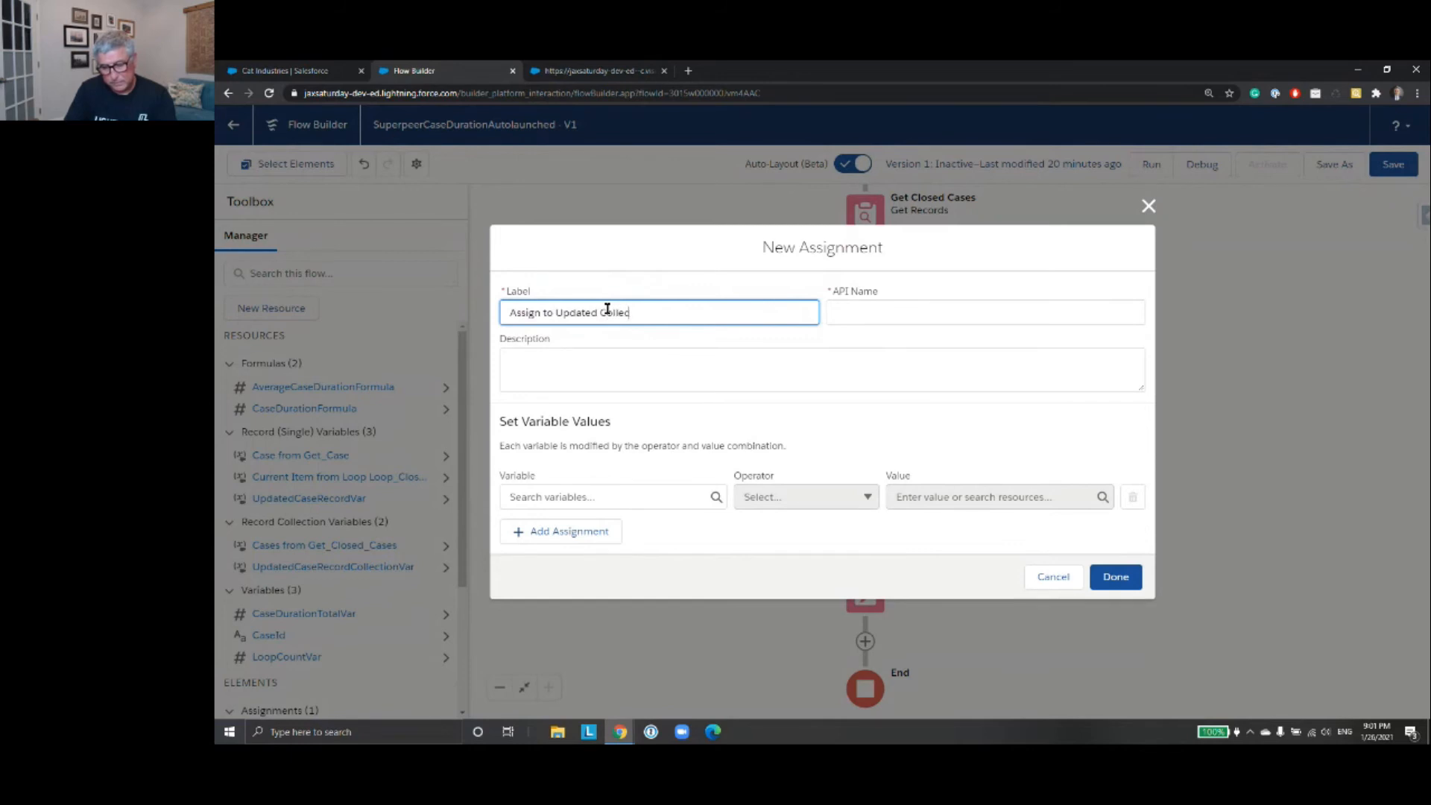
{"action": "type", "text": "tion"}
{"action": "left_click", "coordinate": [964, 312]}
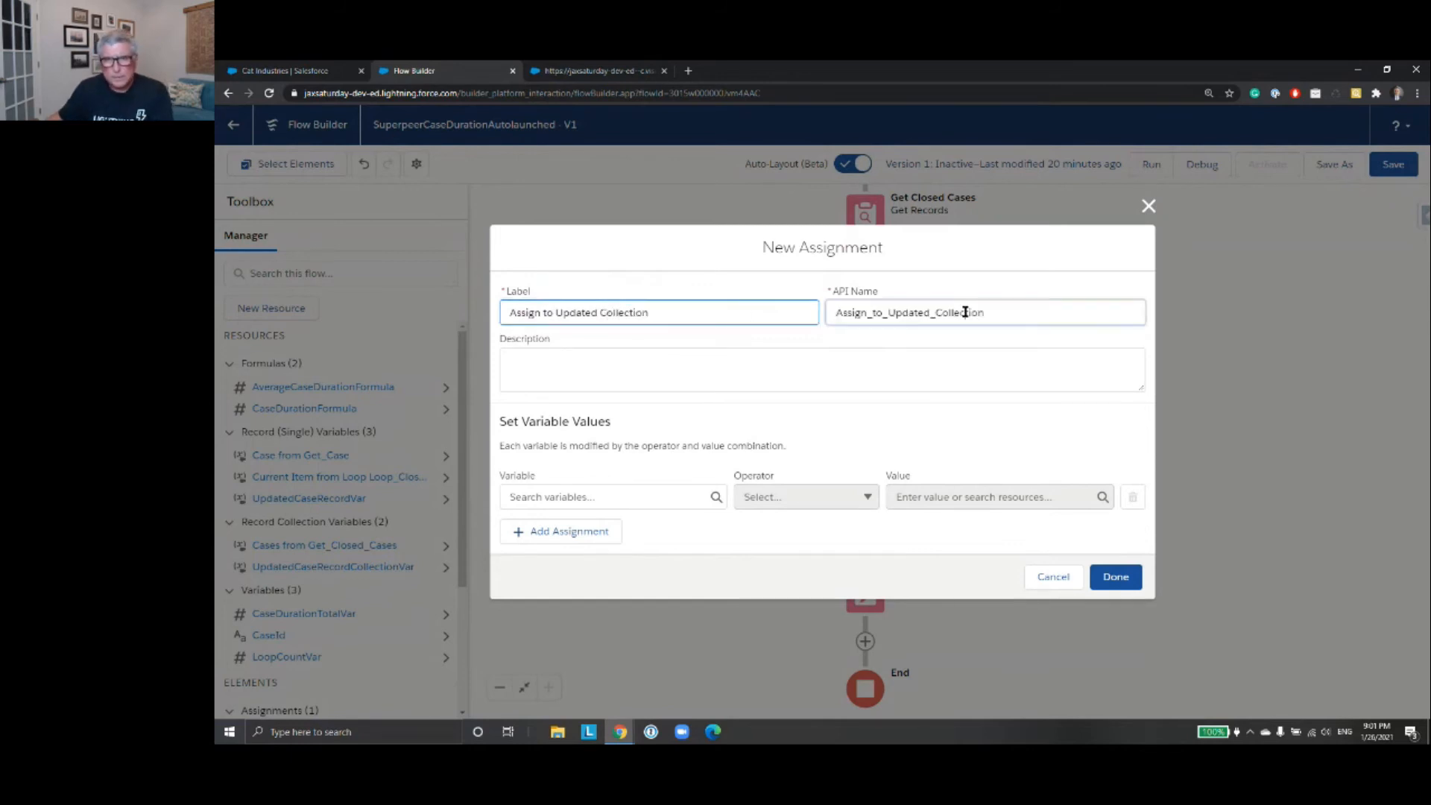
- Make the new assignment add UpdatedCaseRecordVar to UpdatedCaseRecordCollectionVar using the Add operator, and finish the element
{"action": "left_click", "coordinate": [605, 496]}
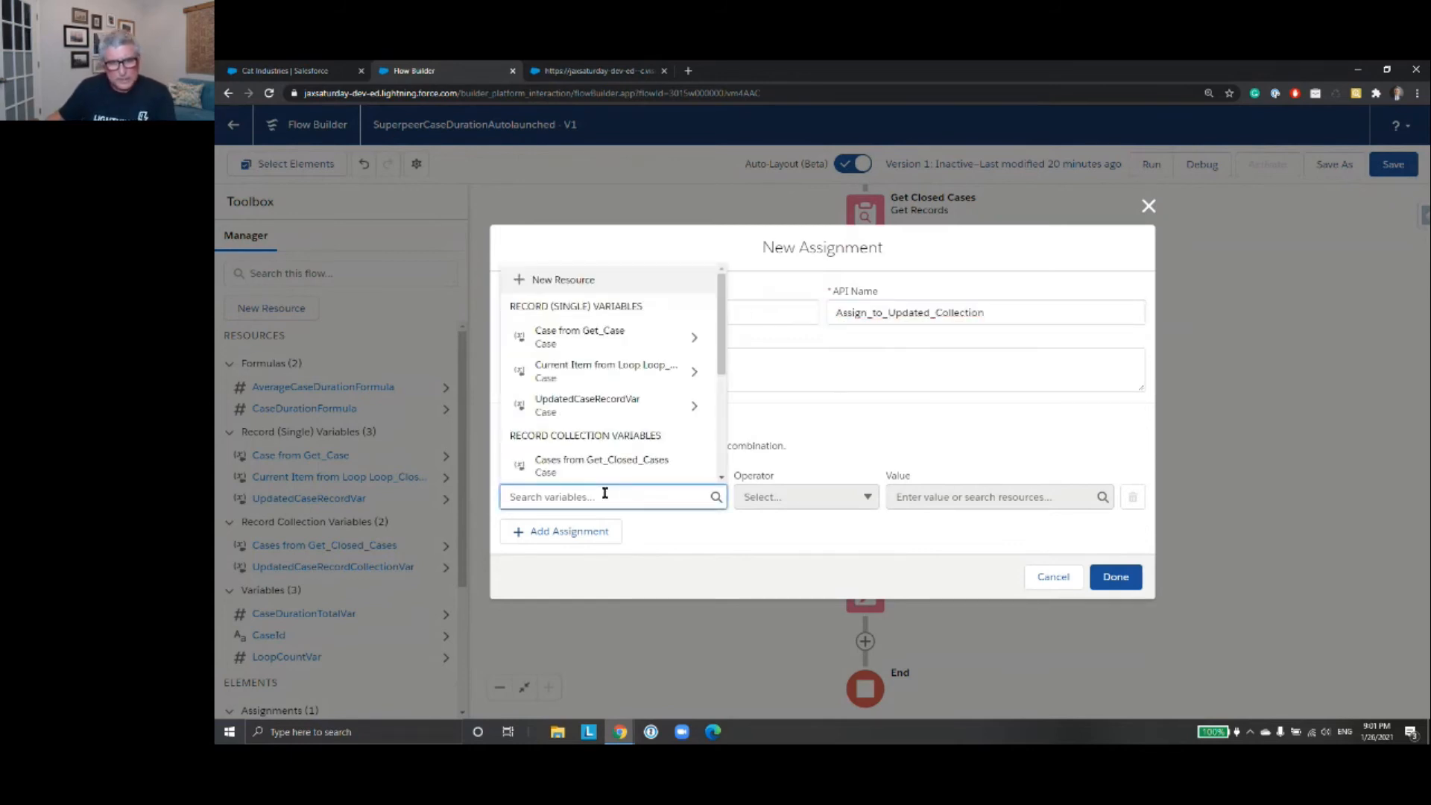
{"action": "type", "text": "co"}
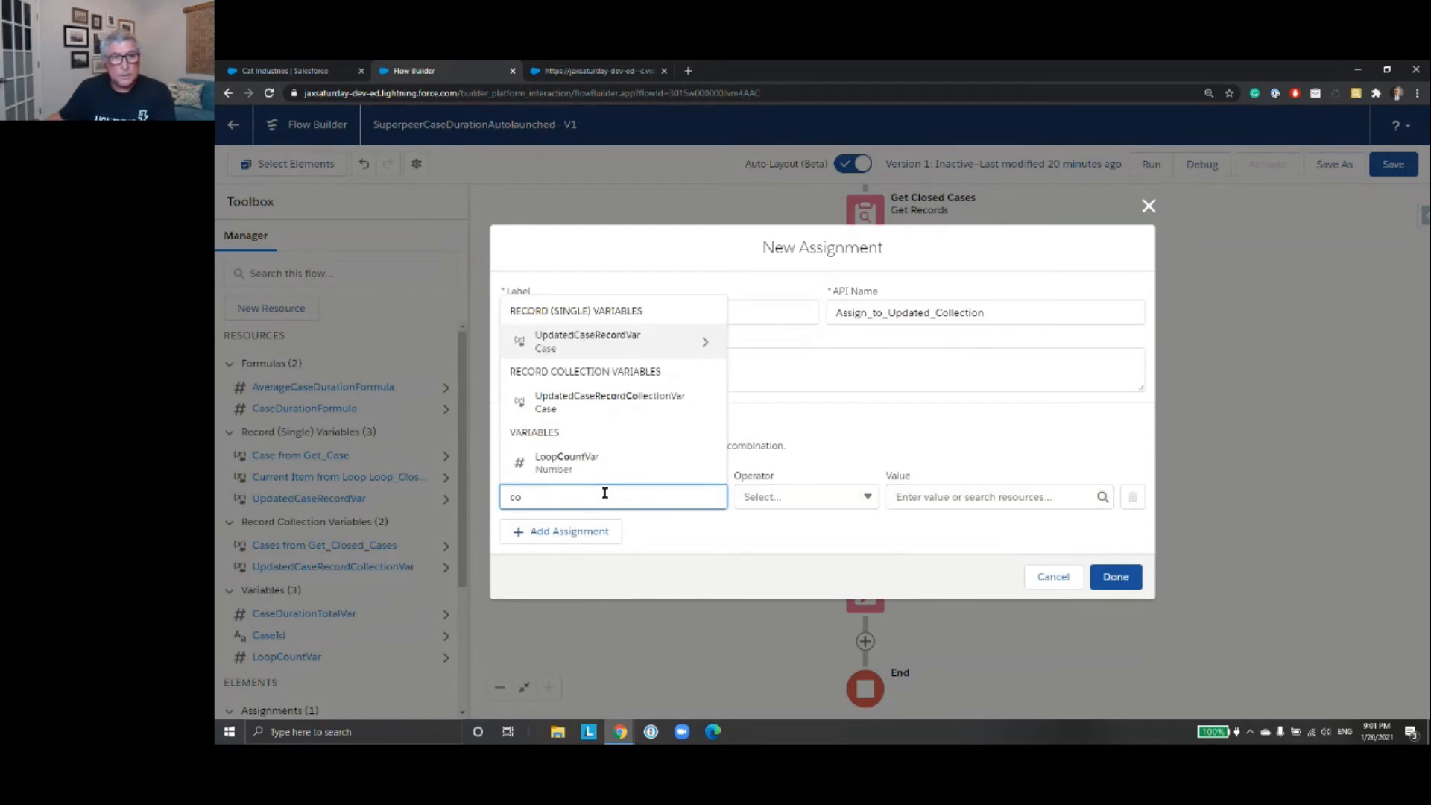
{"action": "left_click", "coordinate": [600, 401]}
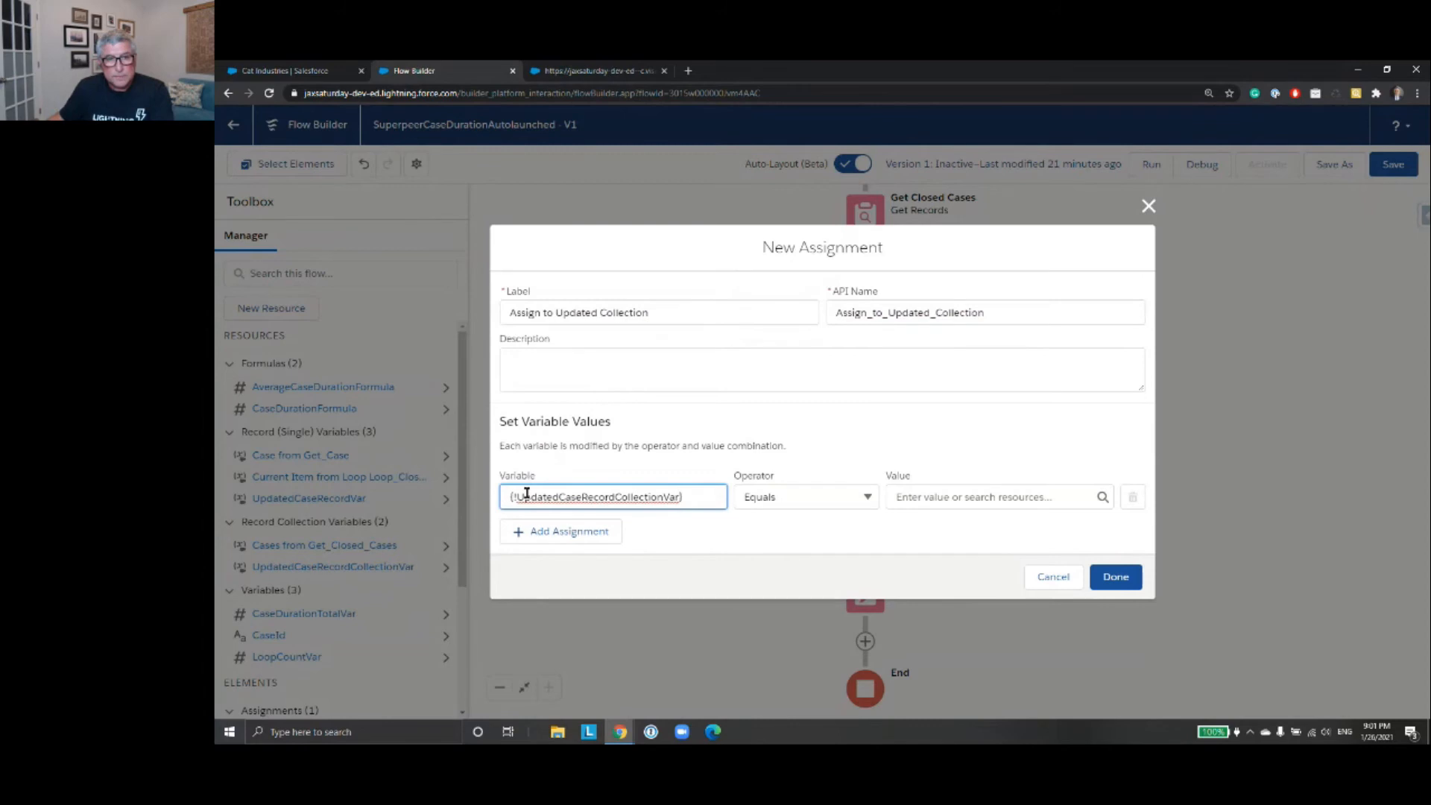
{"action": "left_click", "coordinate": [867, 497]}
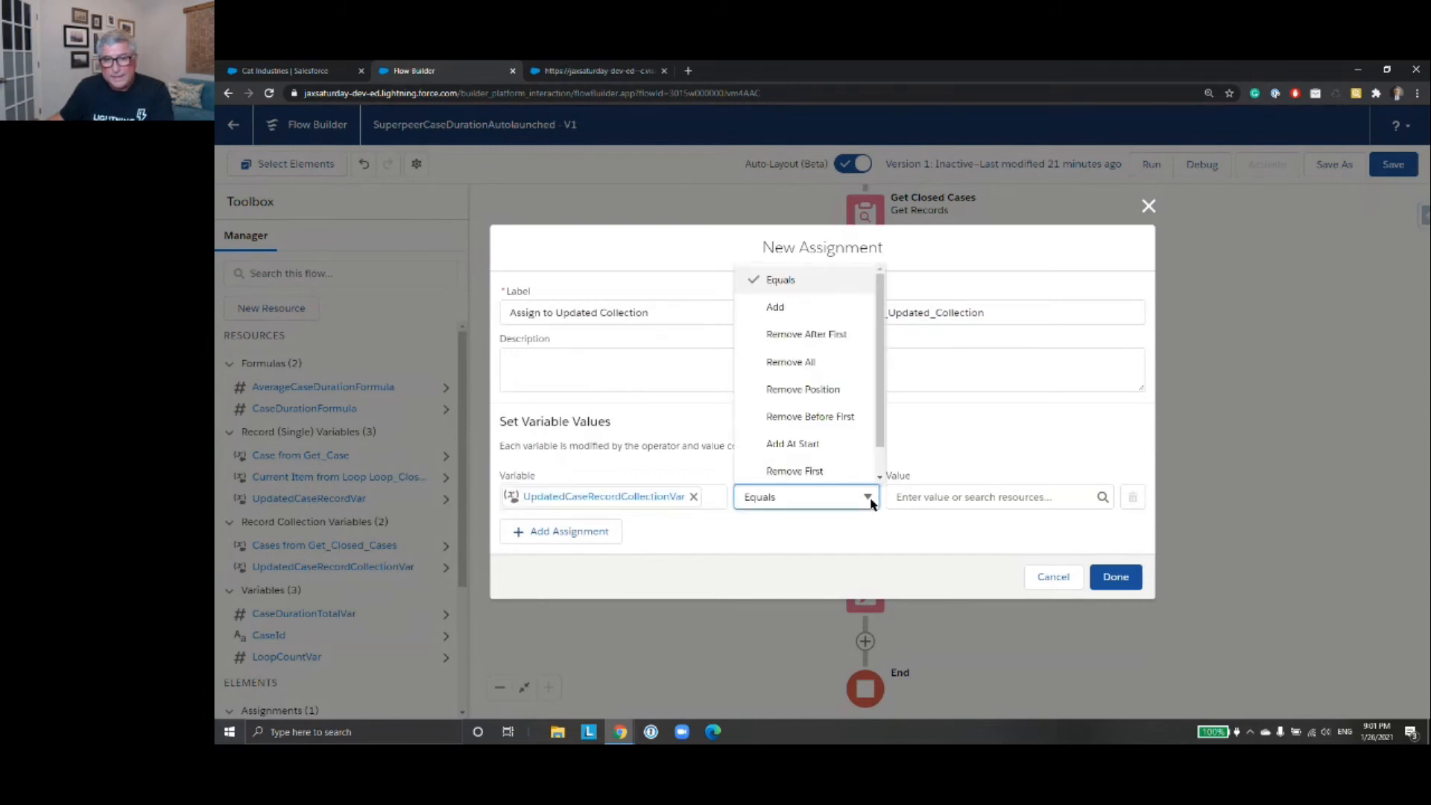
{"action": "left_click", "coordinate": [825, 305]}
{"action": "left_click", "coordinate": [933, 498]}
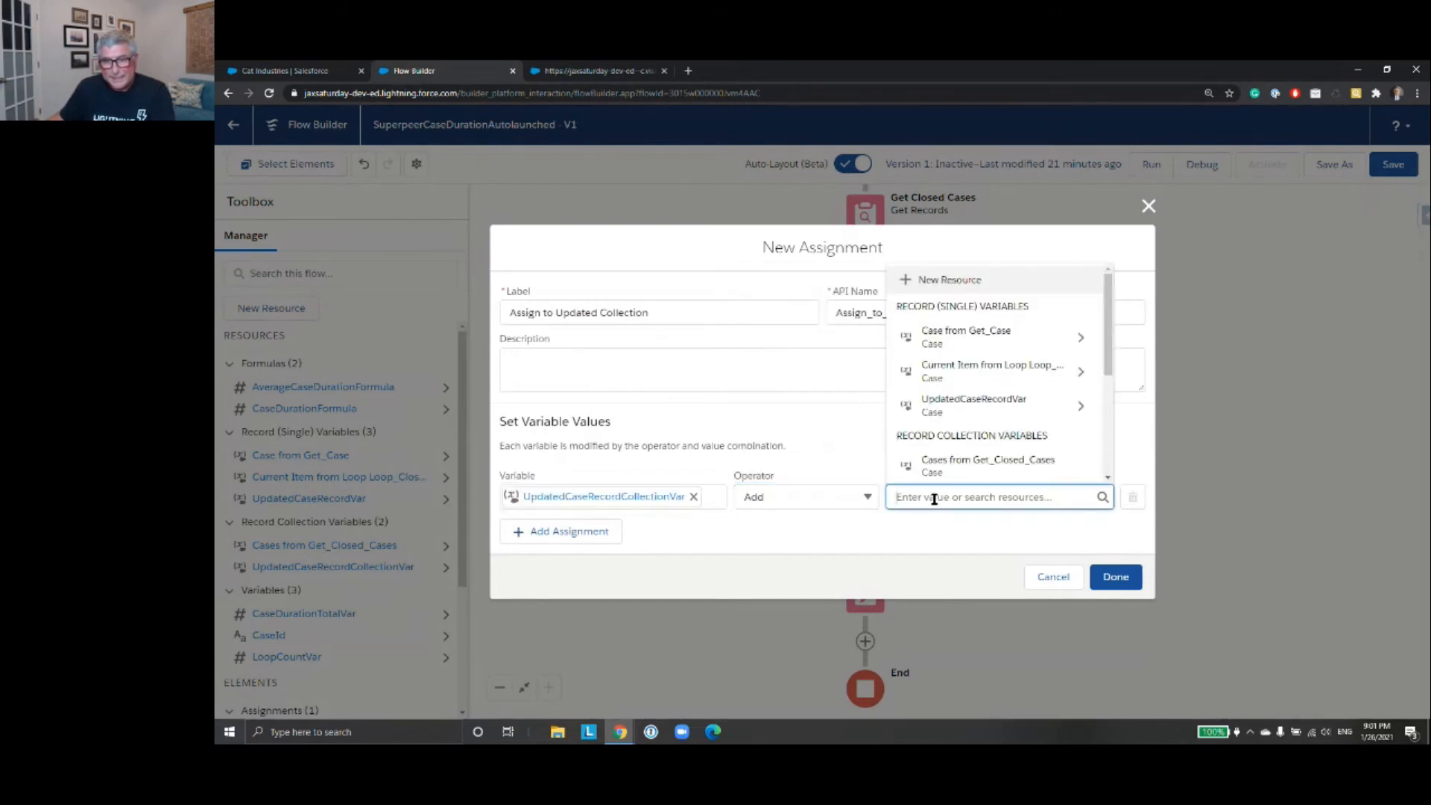
{"action": "type", "text": "Update"}
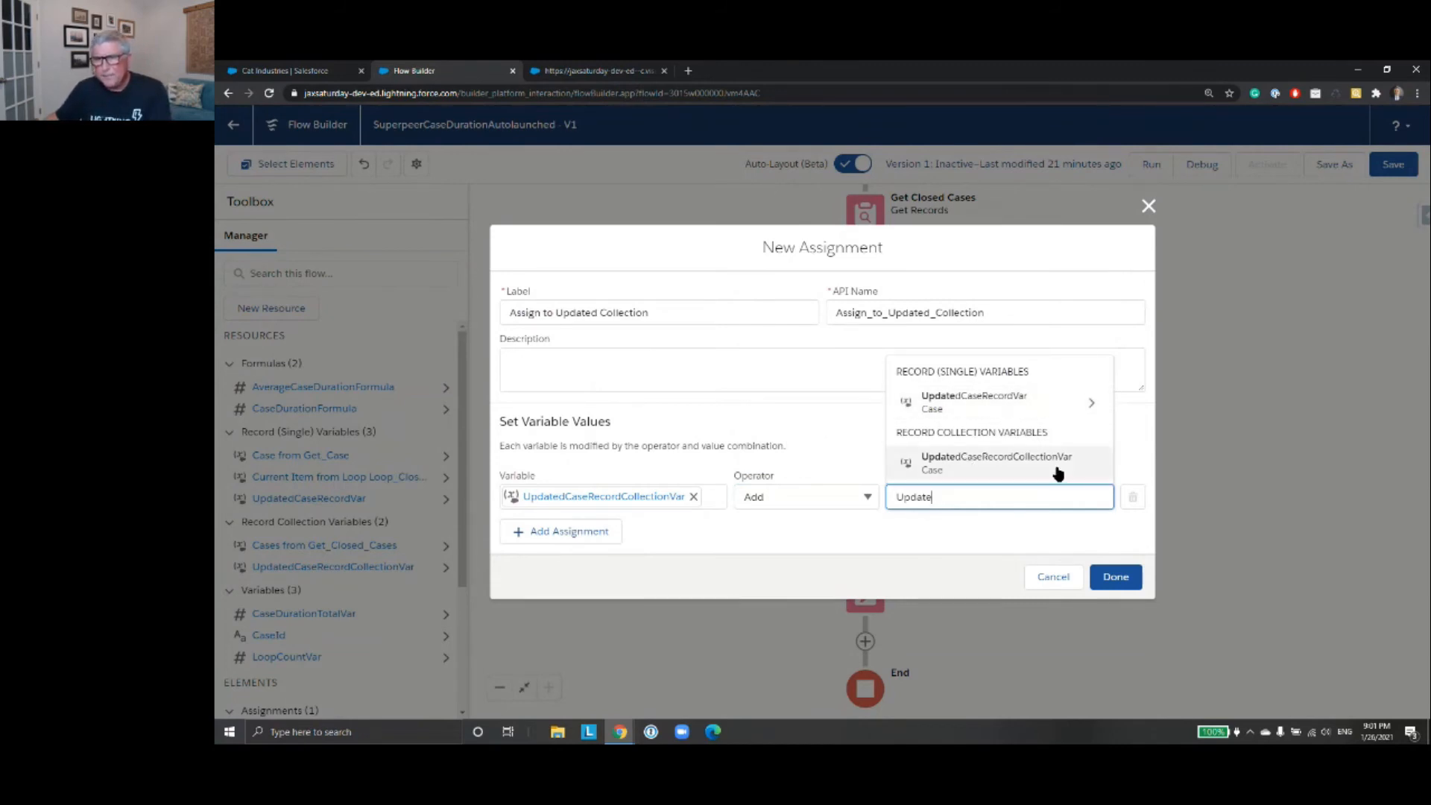
{"action": "left_click", "coordinate": [982, 408]}
{"action": "left_click", "coordinate": [1033, 534]}
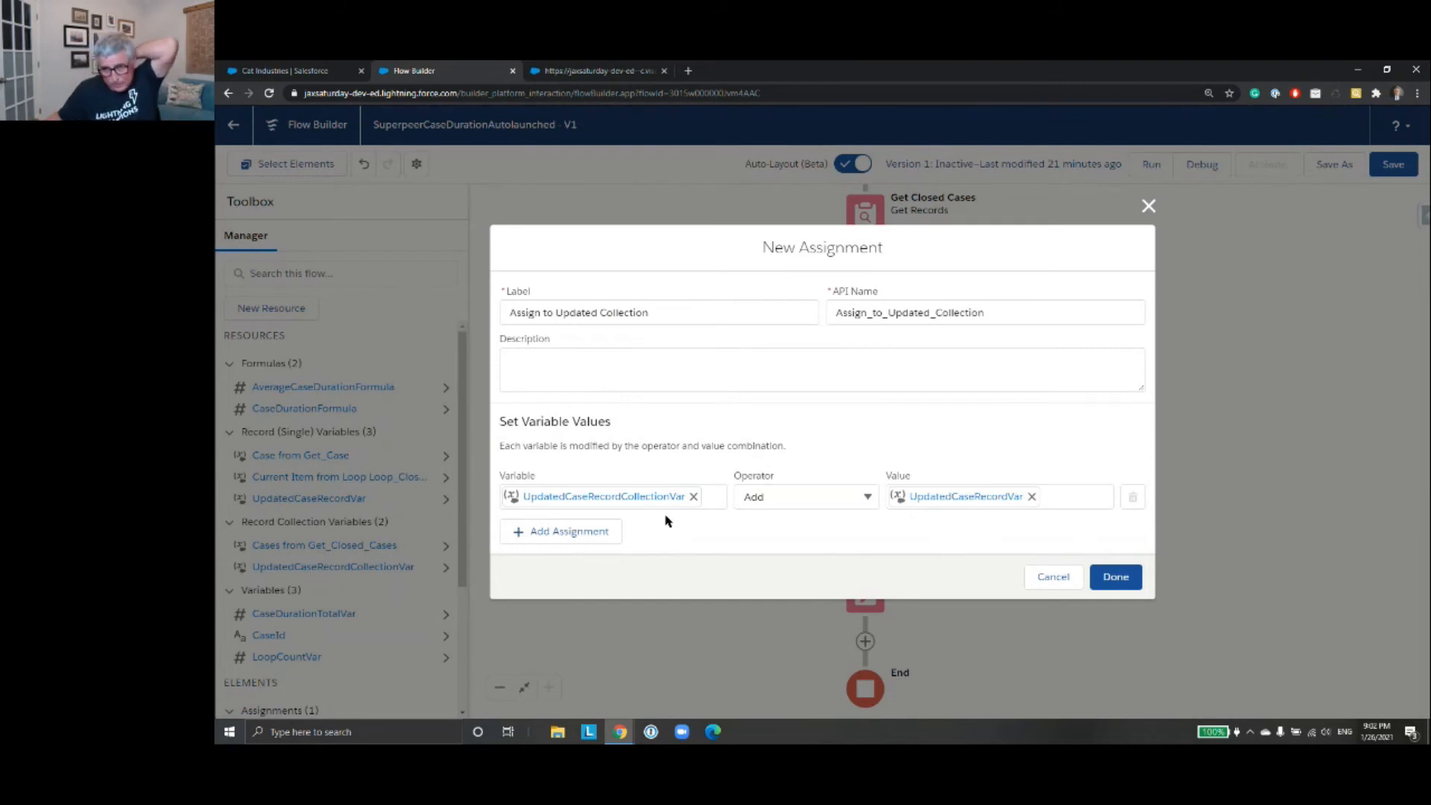
{"action": "left_click", "coordinate": [1116, 577]}
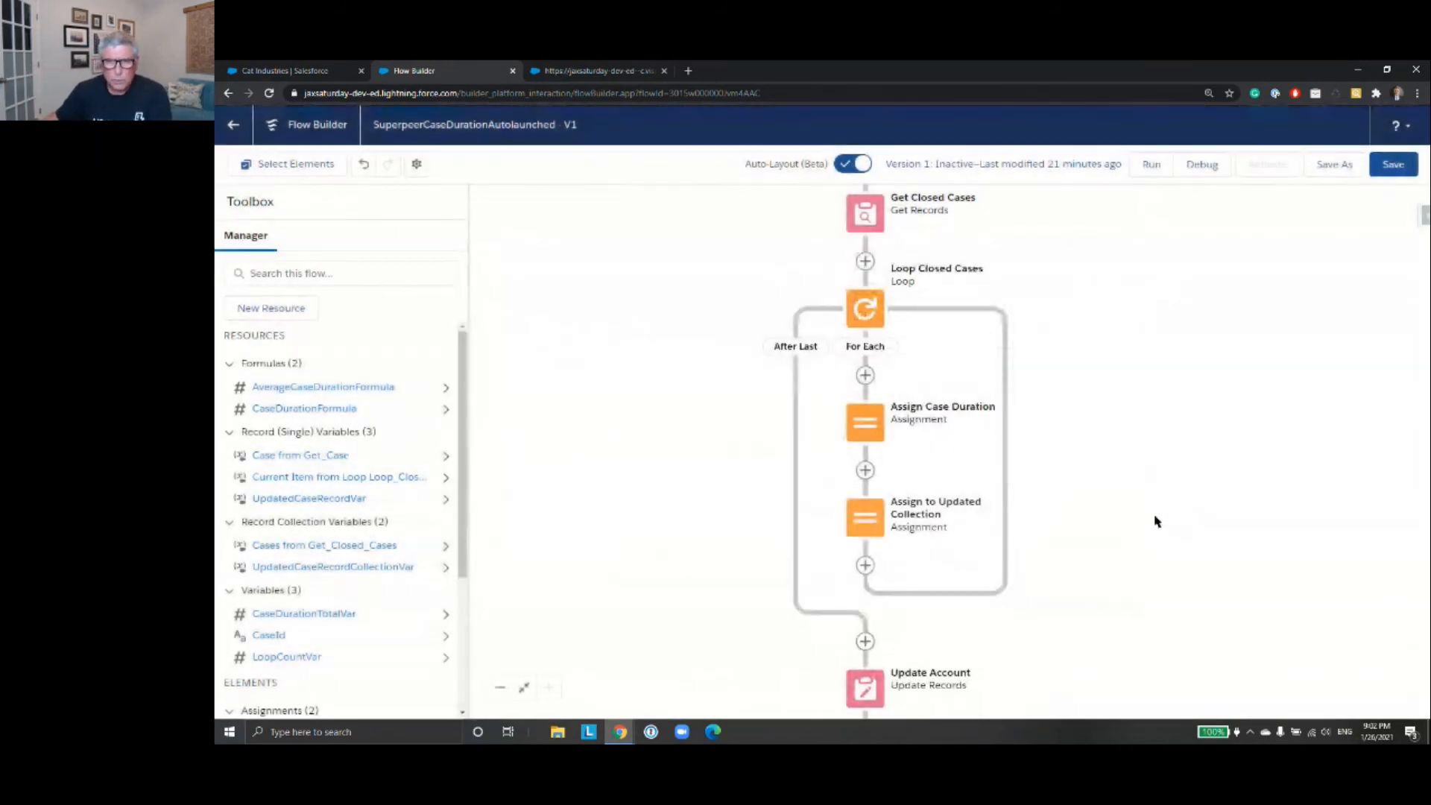
- Insert an Update Records element labelled Update Cases between the end of the loop and Update Account
{"action": "scroll", "coordinate": [1095, 500], "scroll_direction": "down", "scroll_amount": 2}
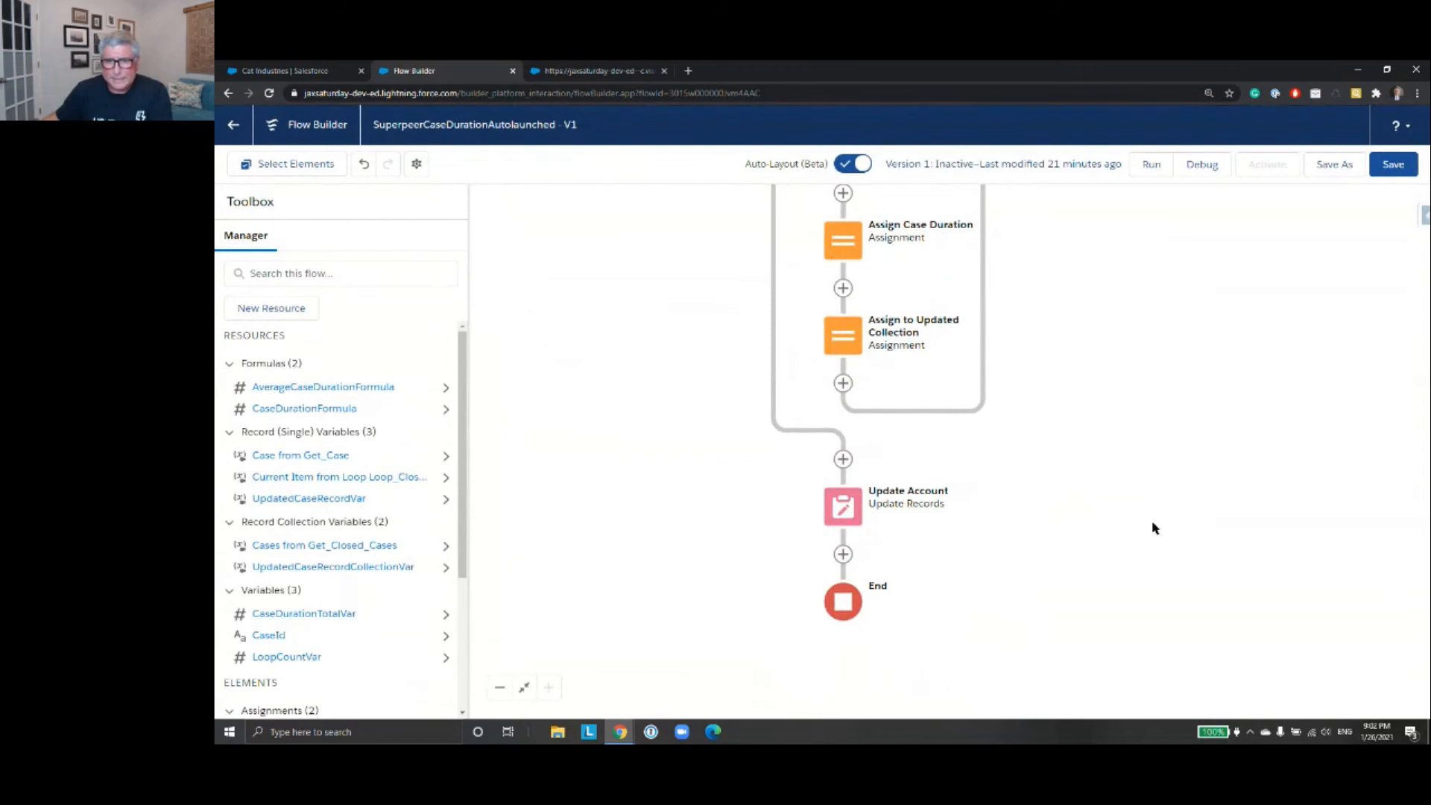
{"action": "left_click", "coordinate": [843, 459]}
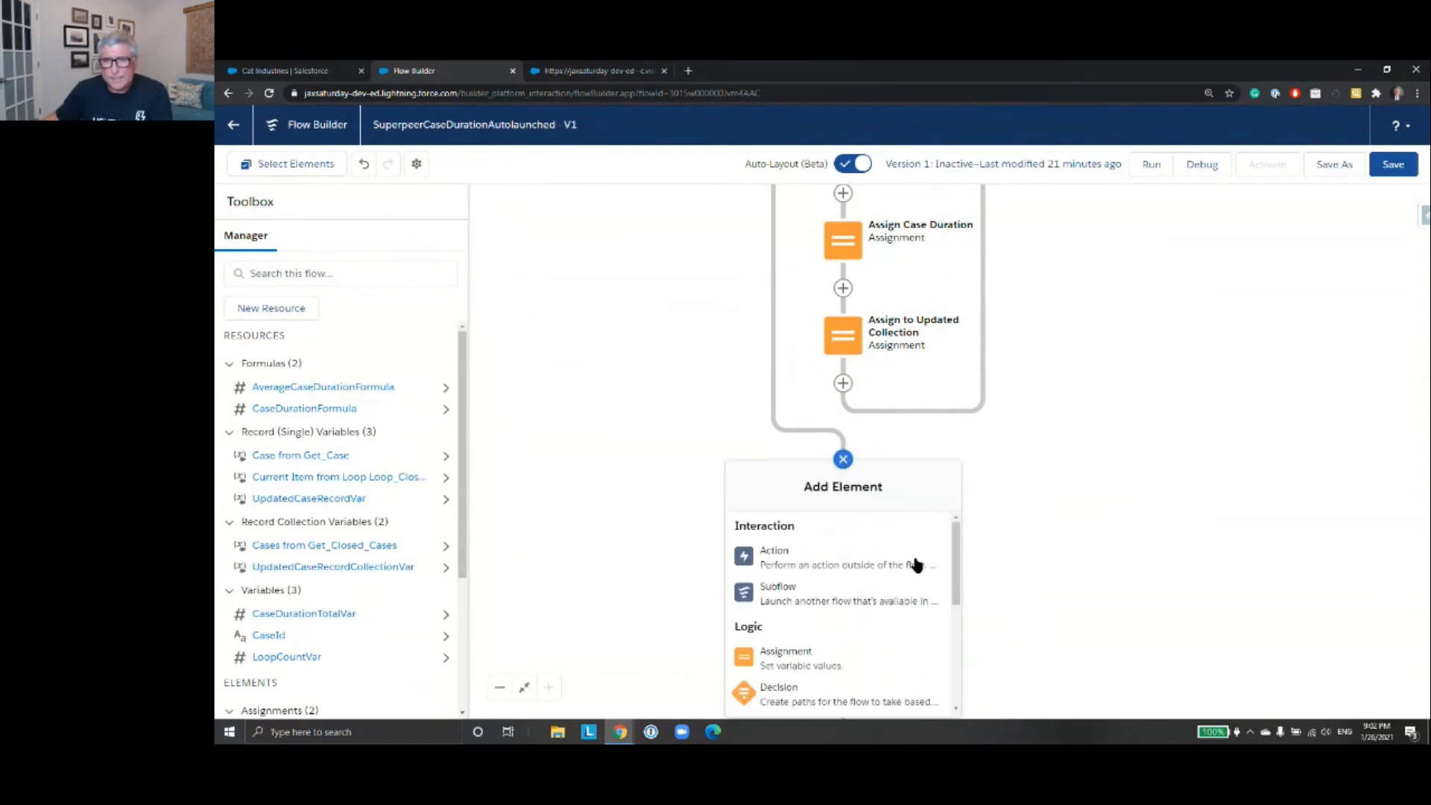
{"action": "left_click_drag", "start_coordinate": [954, 569], "coordinate": [956, 665]}
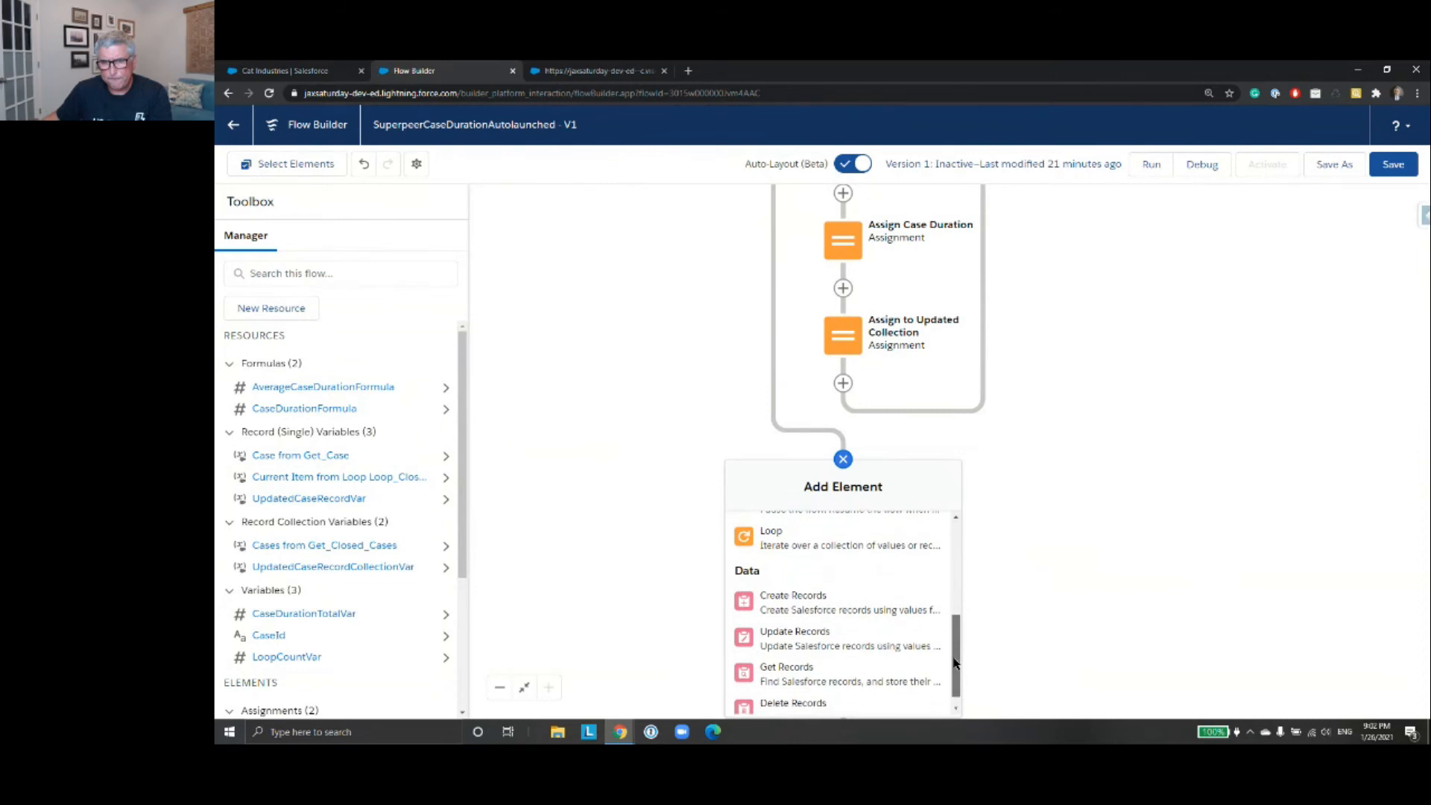
{"action": "left_click", "coordinate": [859, 644]}
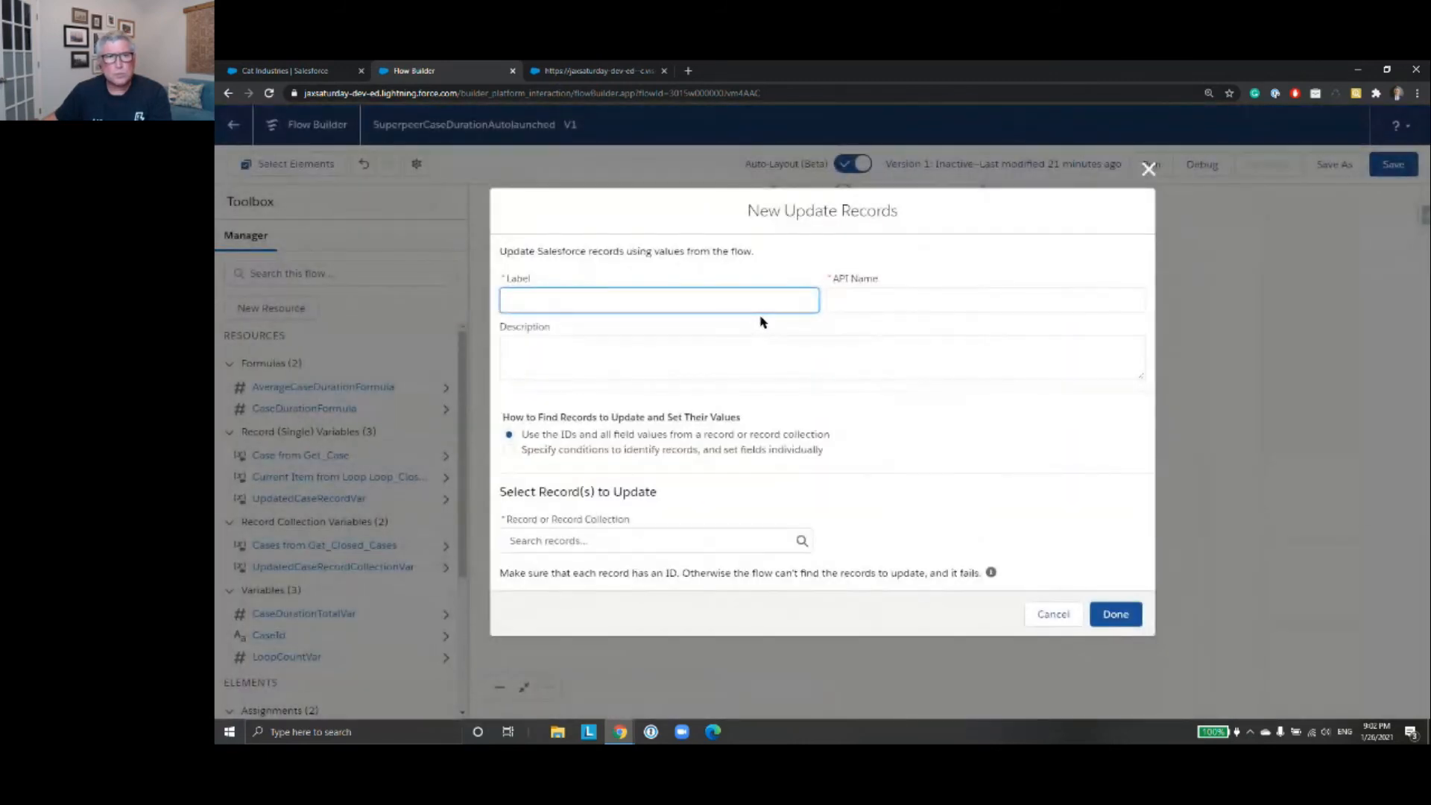
{"action": "type", "text": "Update "}
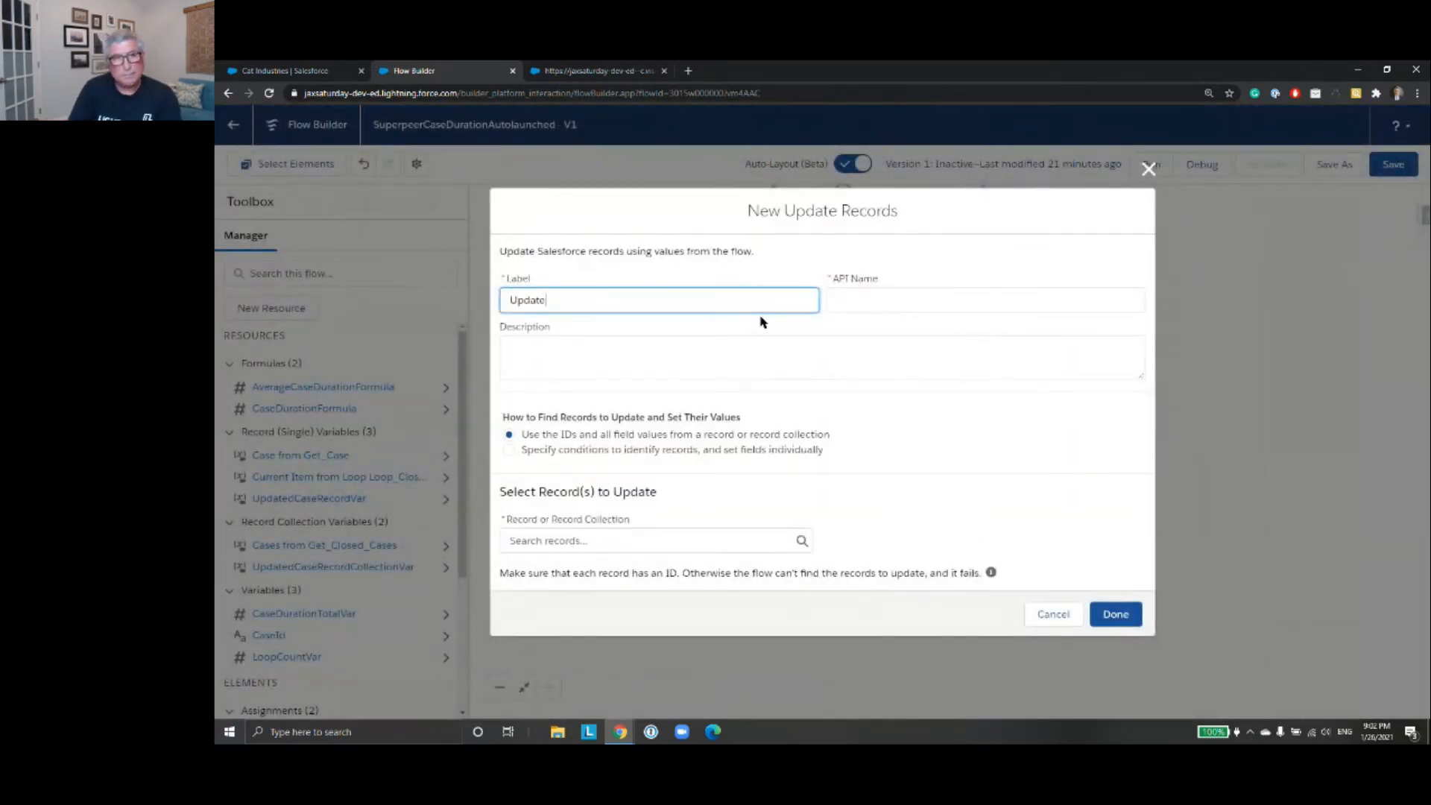
{"action": "type", "text": "Cases"}
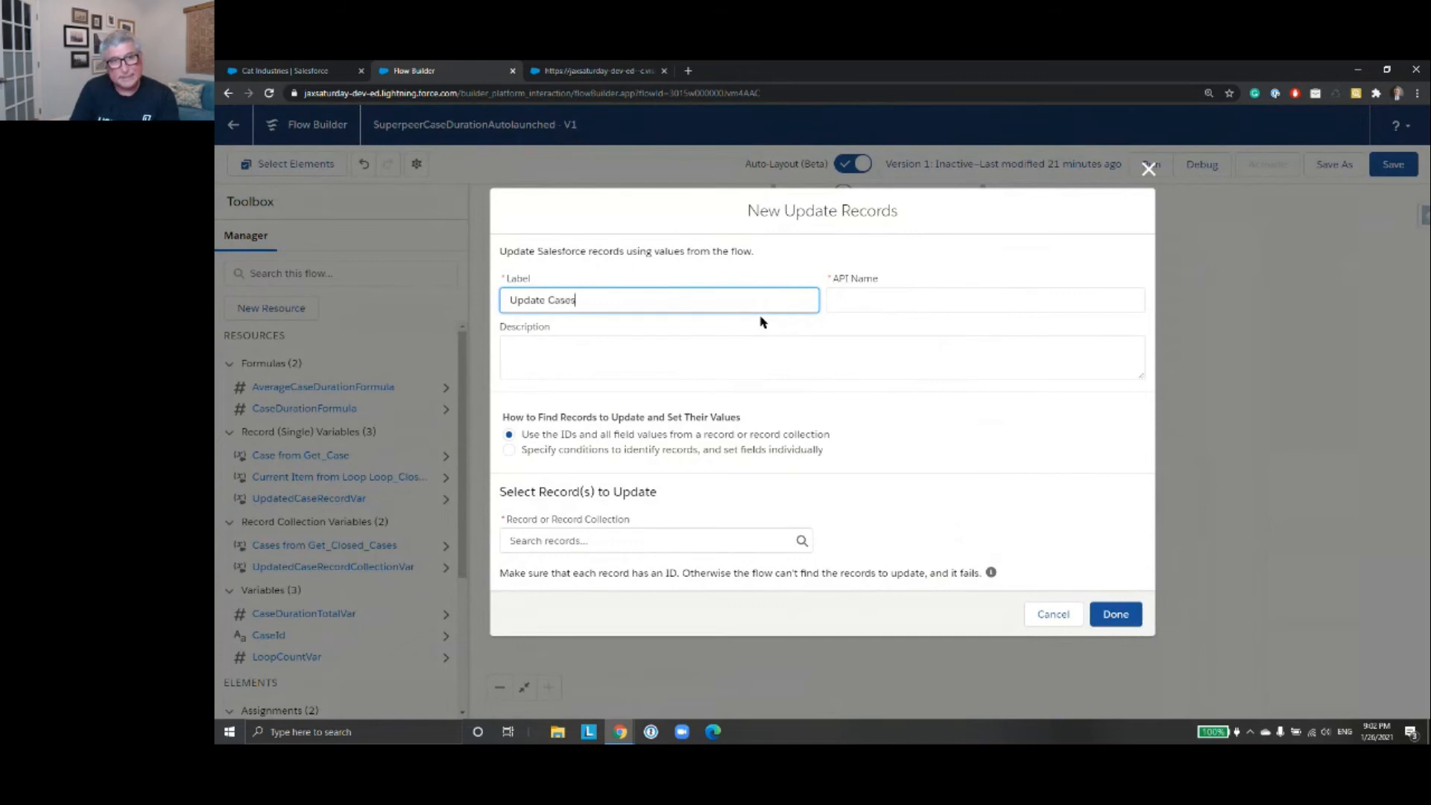
{"action": "left_click", "coordinate": [959, 302]}
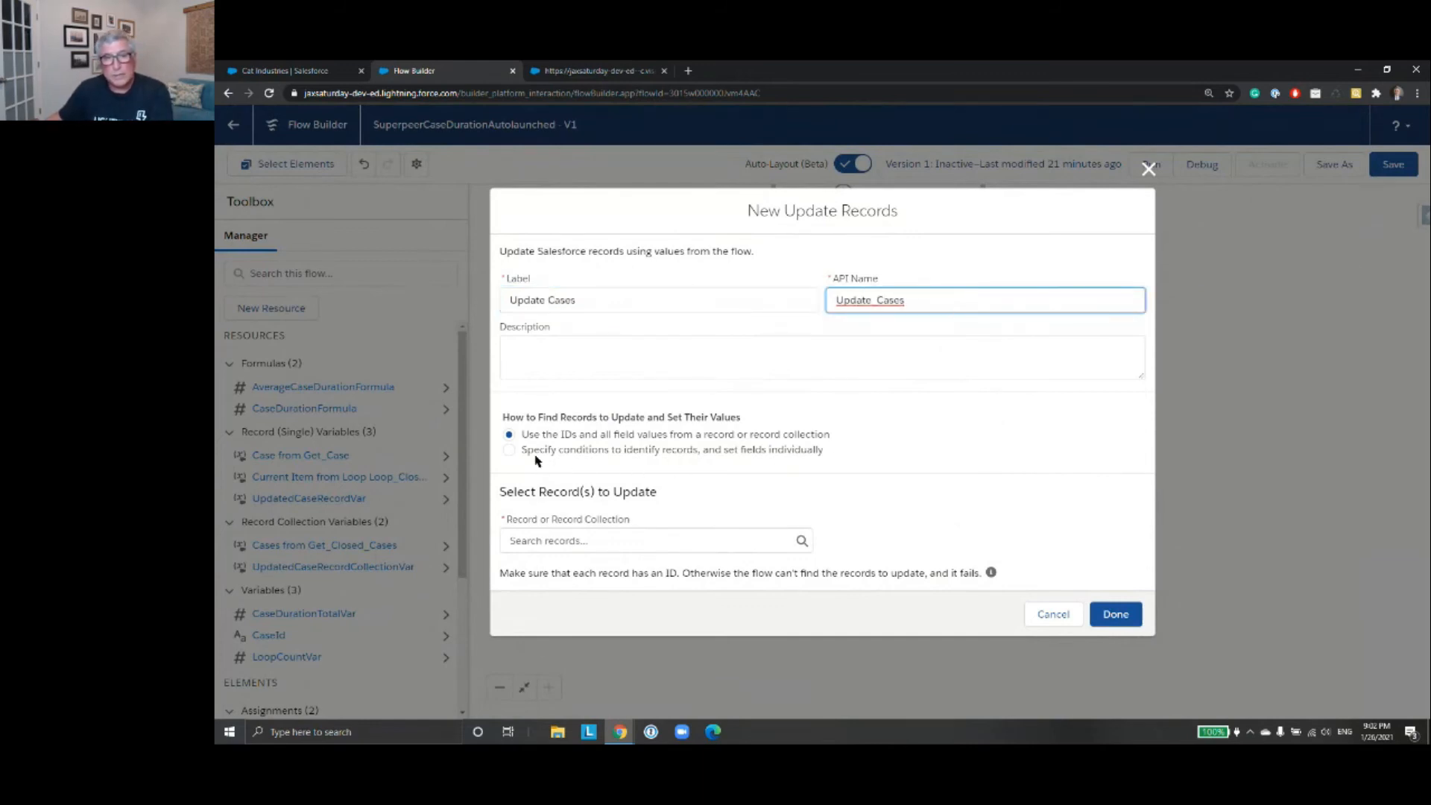
- Set UpdatedCaseRecordCollectionVar as the record collection for Update Cases, finish the element, and save the flow as a new version
{"action": "left_click", "coordinate": [644, 541]}
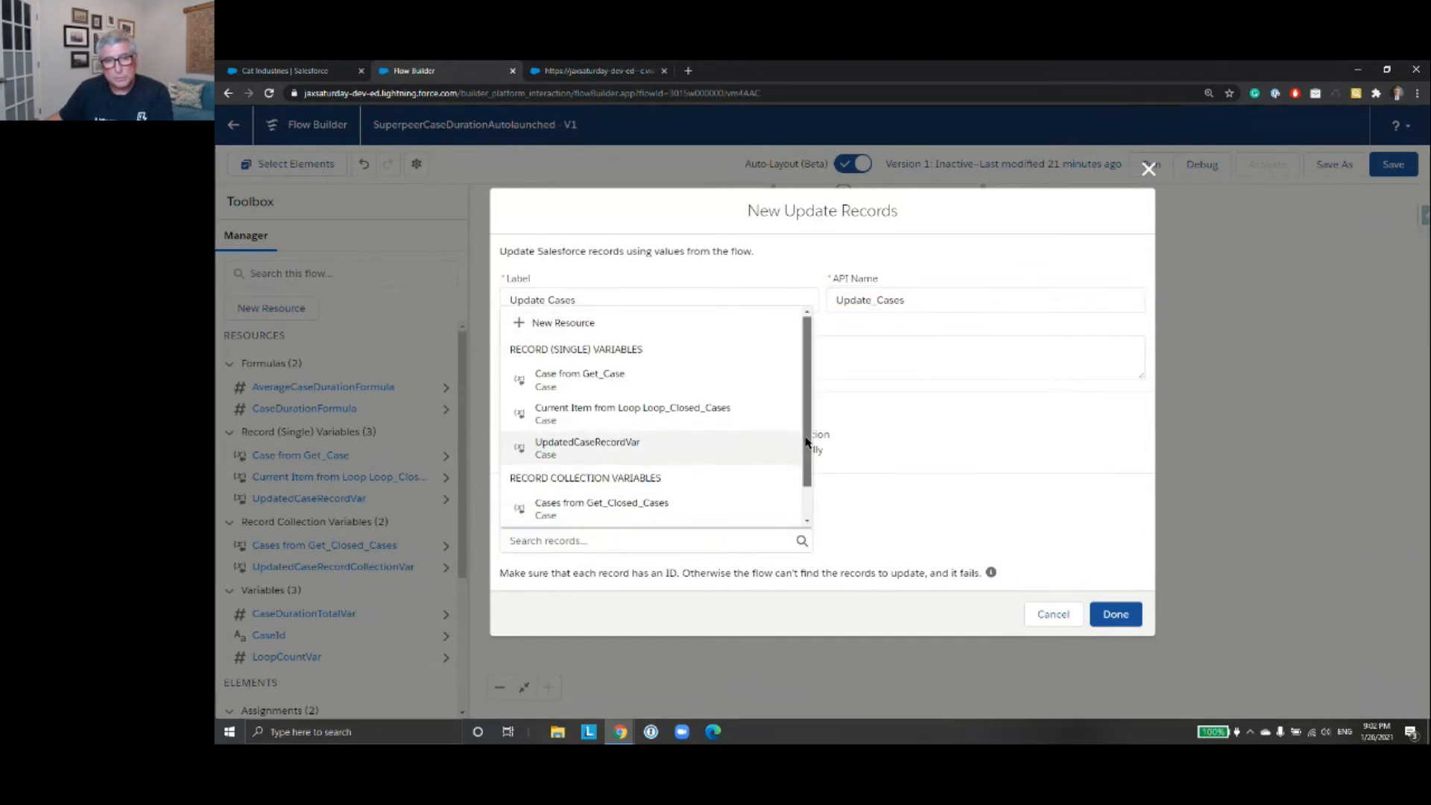
{"action": "left_click_drag", "start_coordinate": [805, 443], "coordinate": [805, 488]}
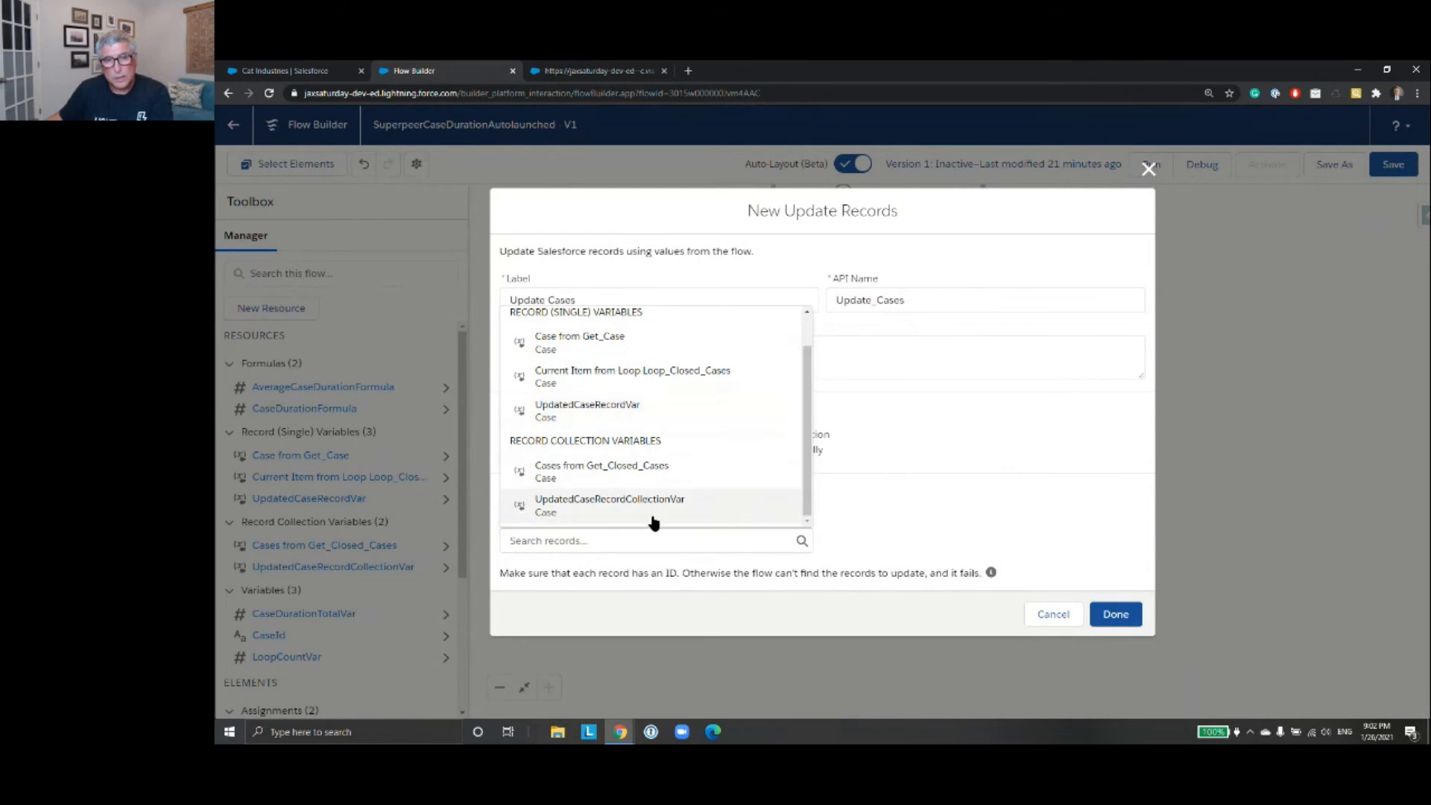
{"action": "left_click", "coordinate": [633, 507]}
{"action": "left_click", "coordinate": [1114, 613]}
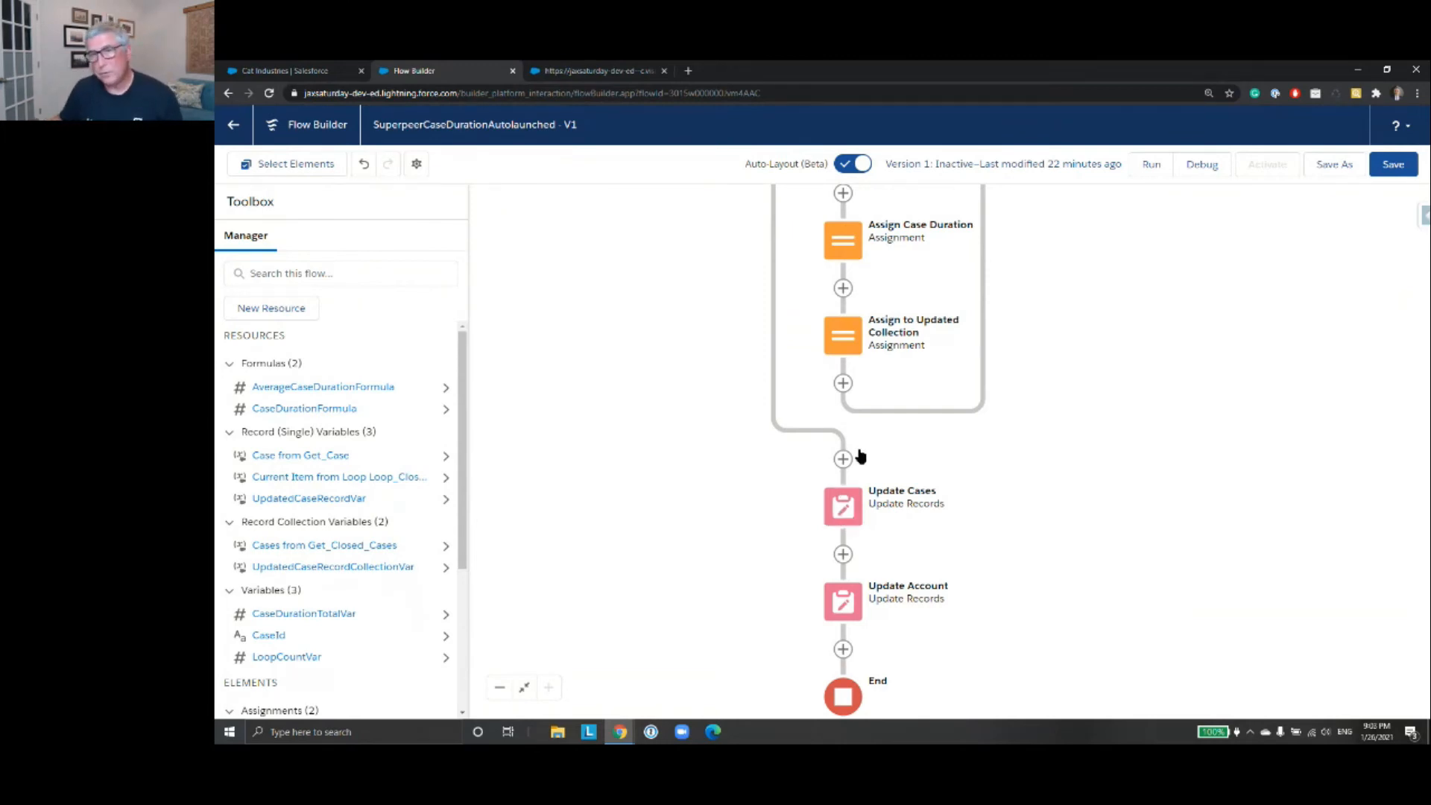
{"action": "left_click", "coordinate": [1335, 165]}
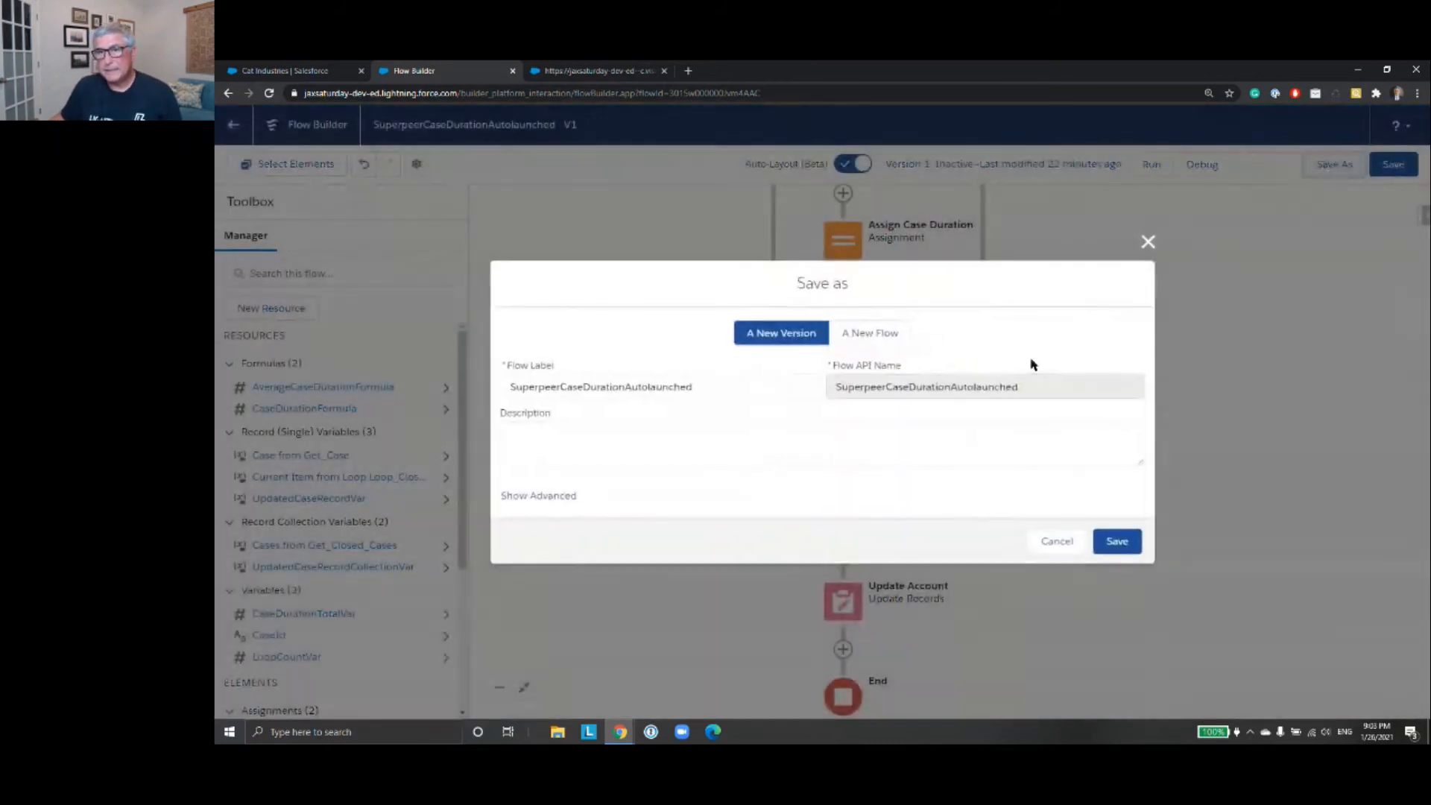
{"action": "left_click", "coordinate": [1118, 542]}
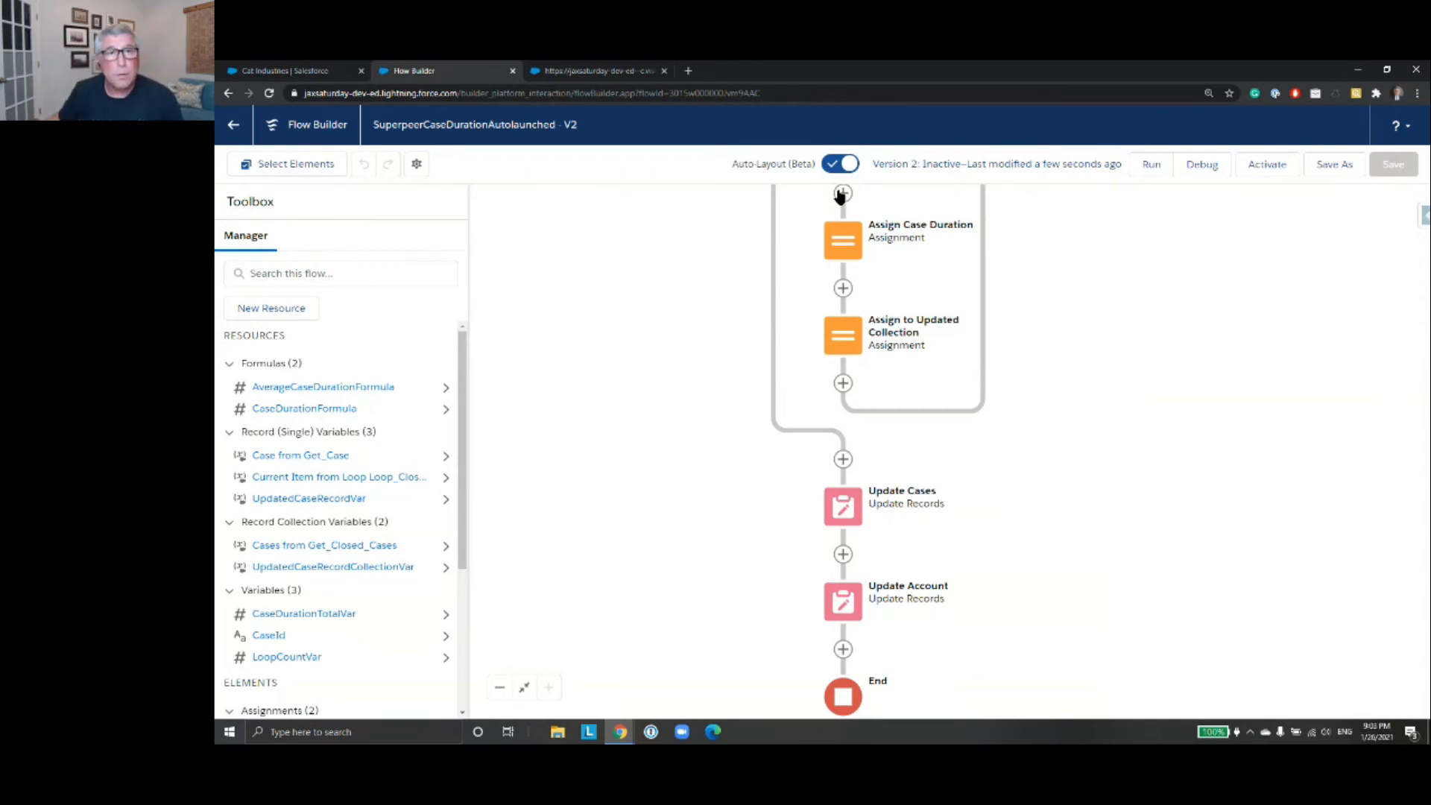
- Search the web in a new browser tab for "salesforce governor limits" and open the Execution Governors and Limits article from Salesforce Developers
{"action": "left_click", "coordinate": [688, 70]}
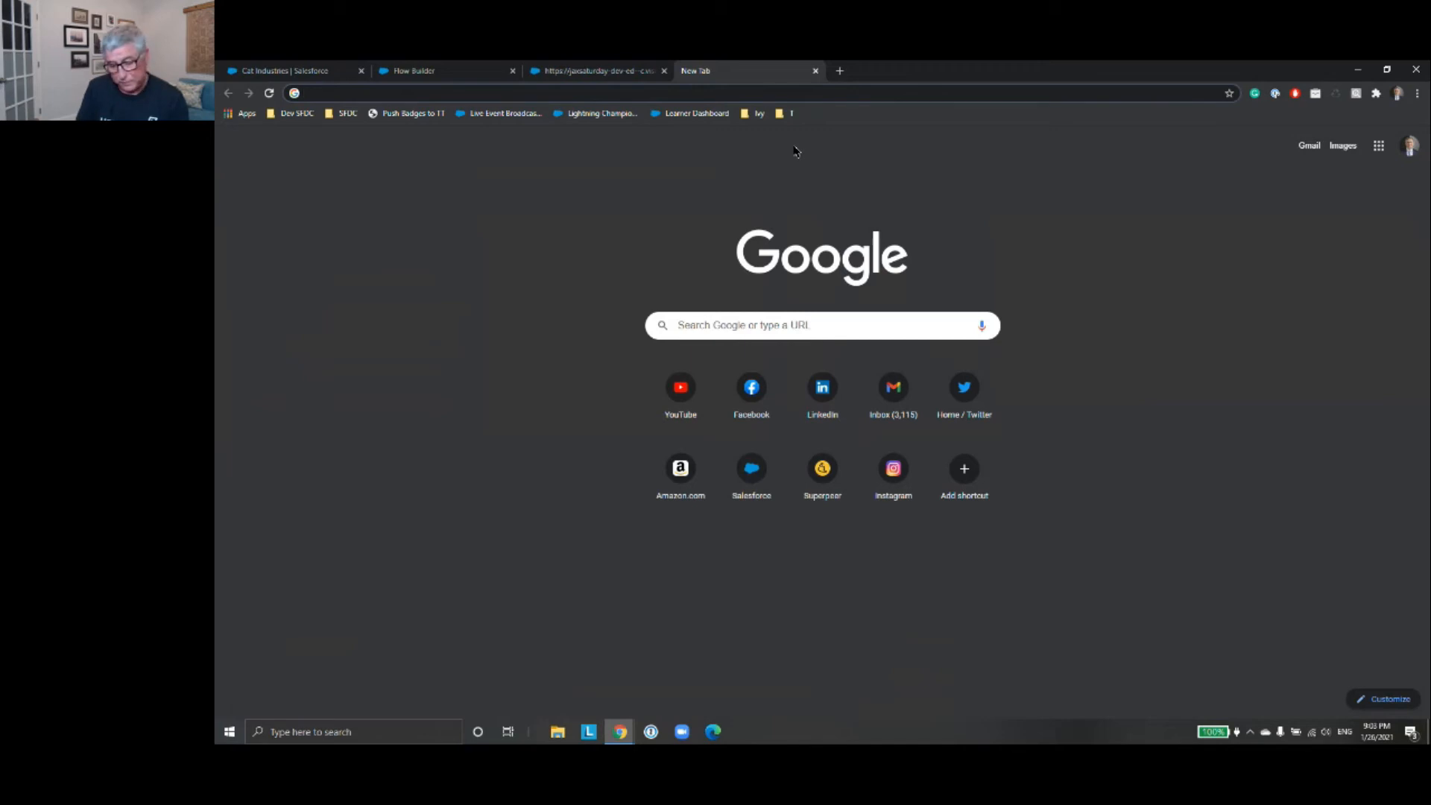
{"action": "type", "text": "salesfor"}
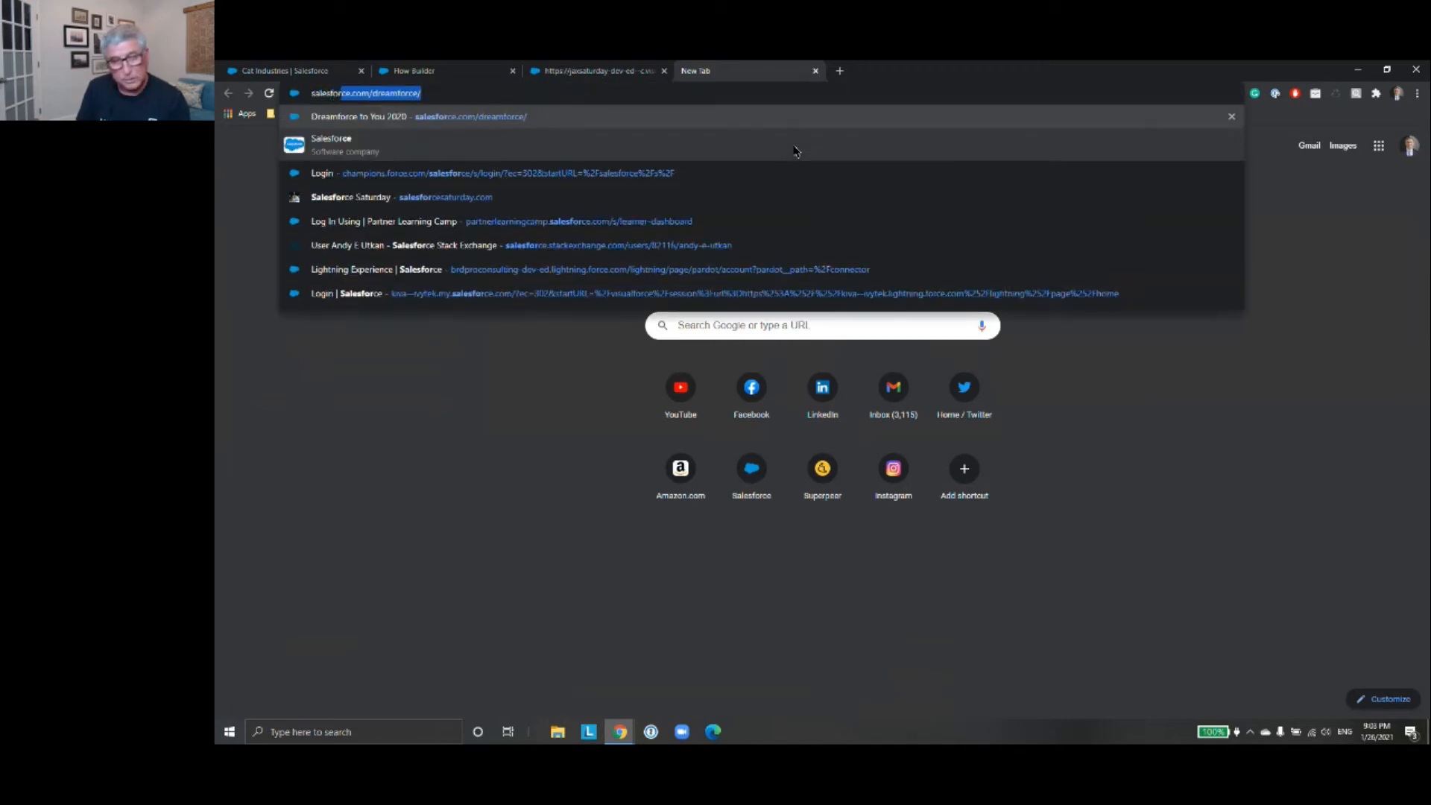
{"action": "type", "text": "ce gove"}
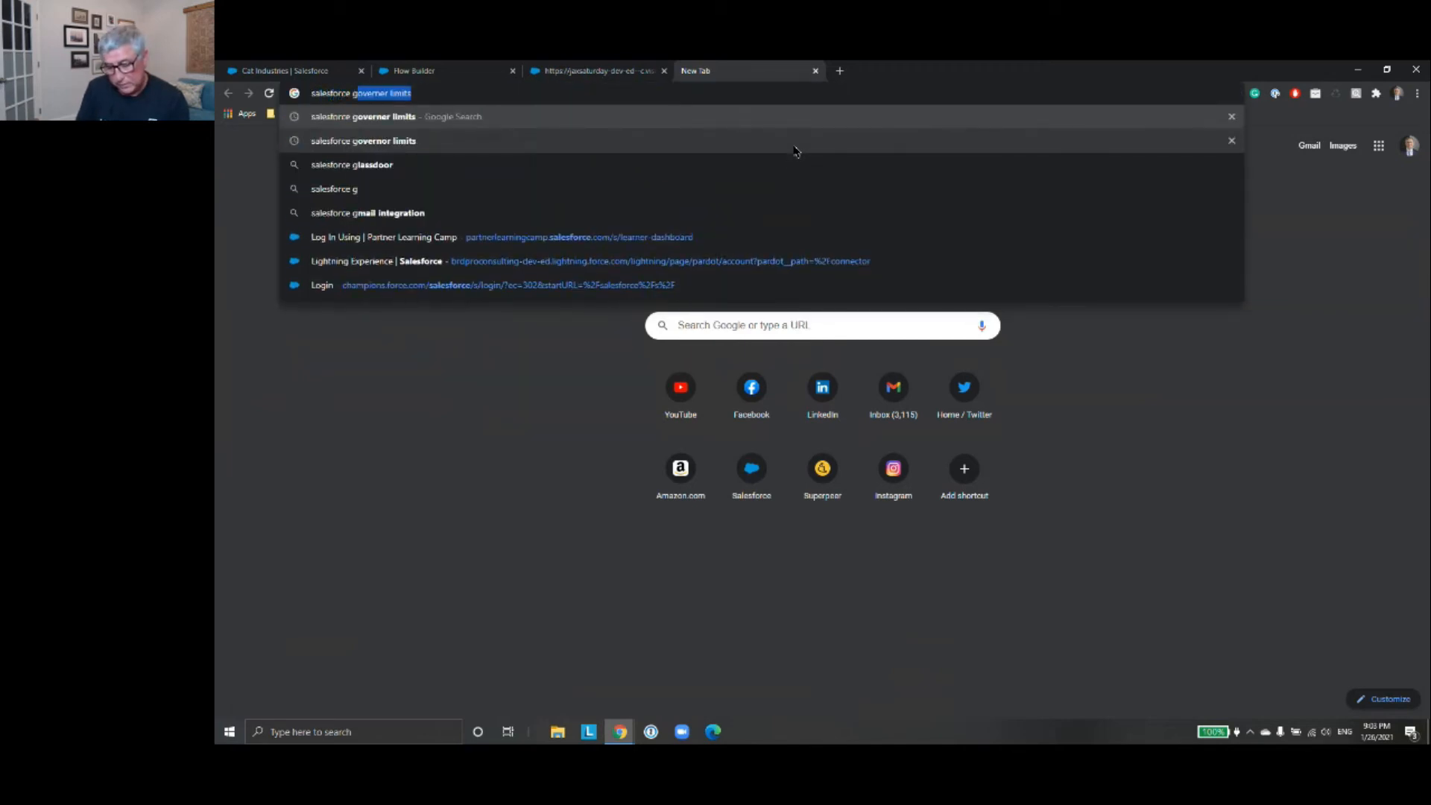
{"action": "type", "text": "rnor li"}
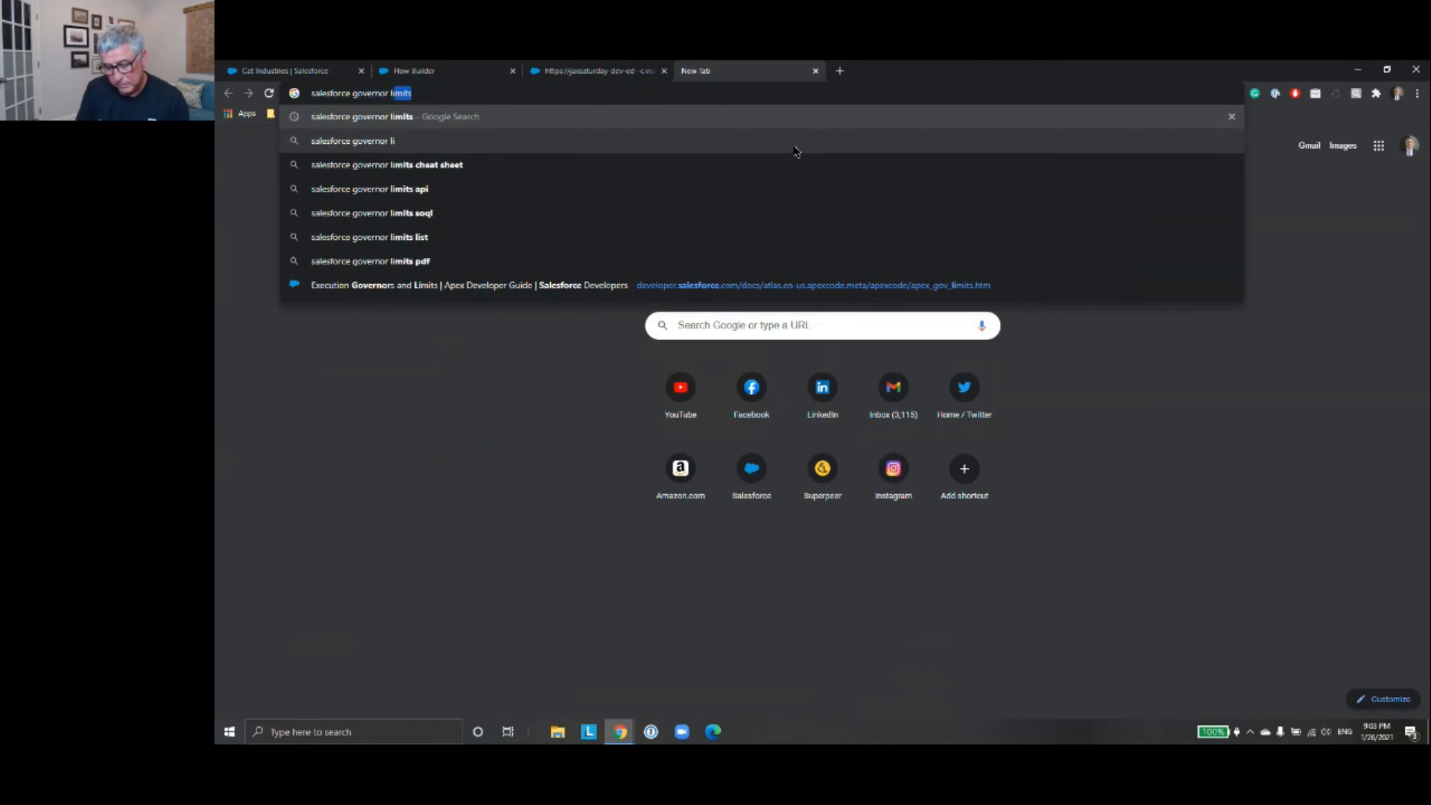
{"action": "type", "text": "mits"}
{"action": "key", "text": "Return"}
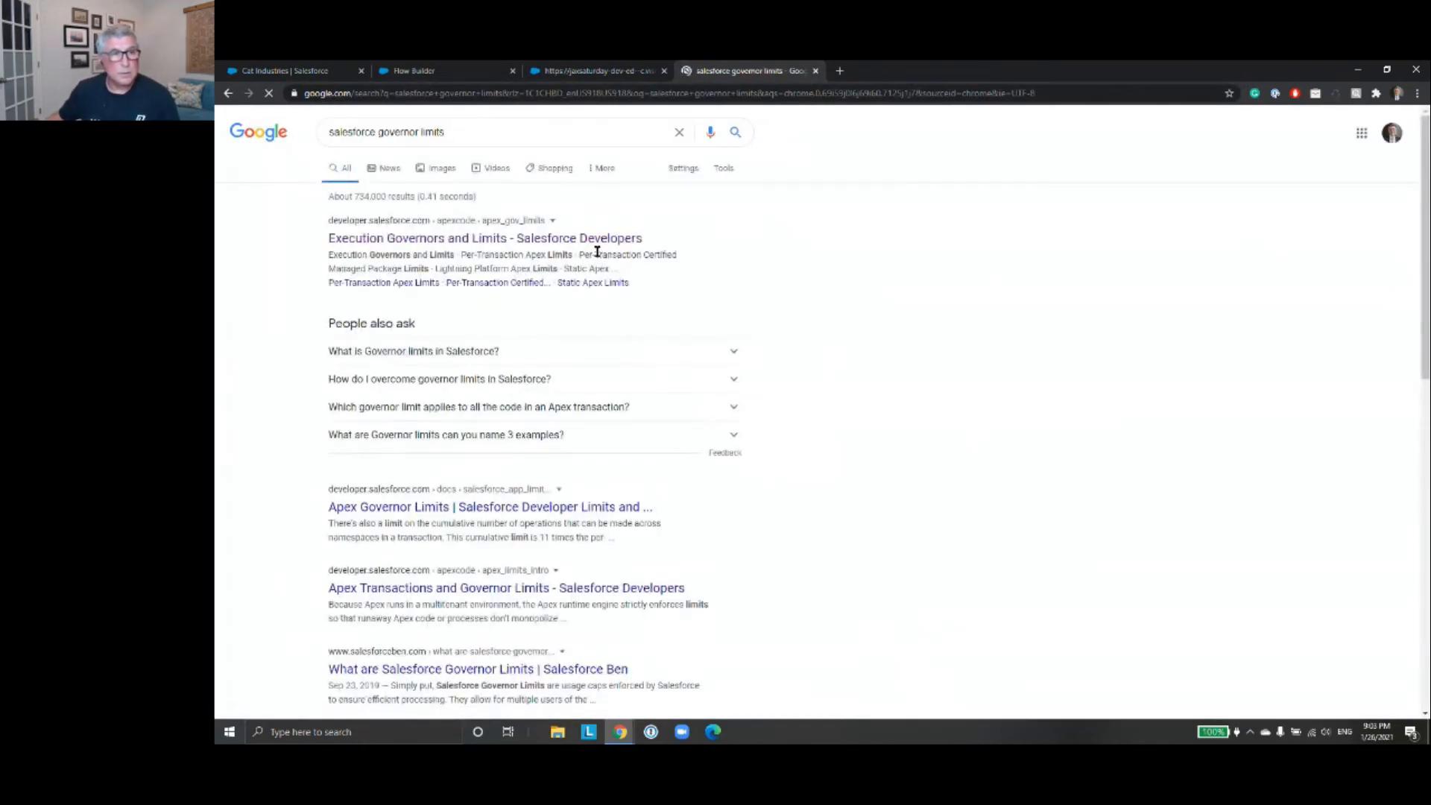
{"action": "left_click", "coordinate": [597, 244]}
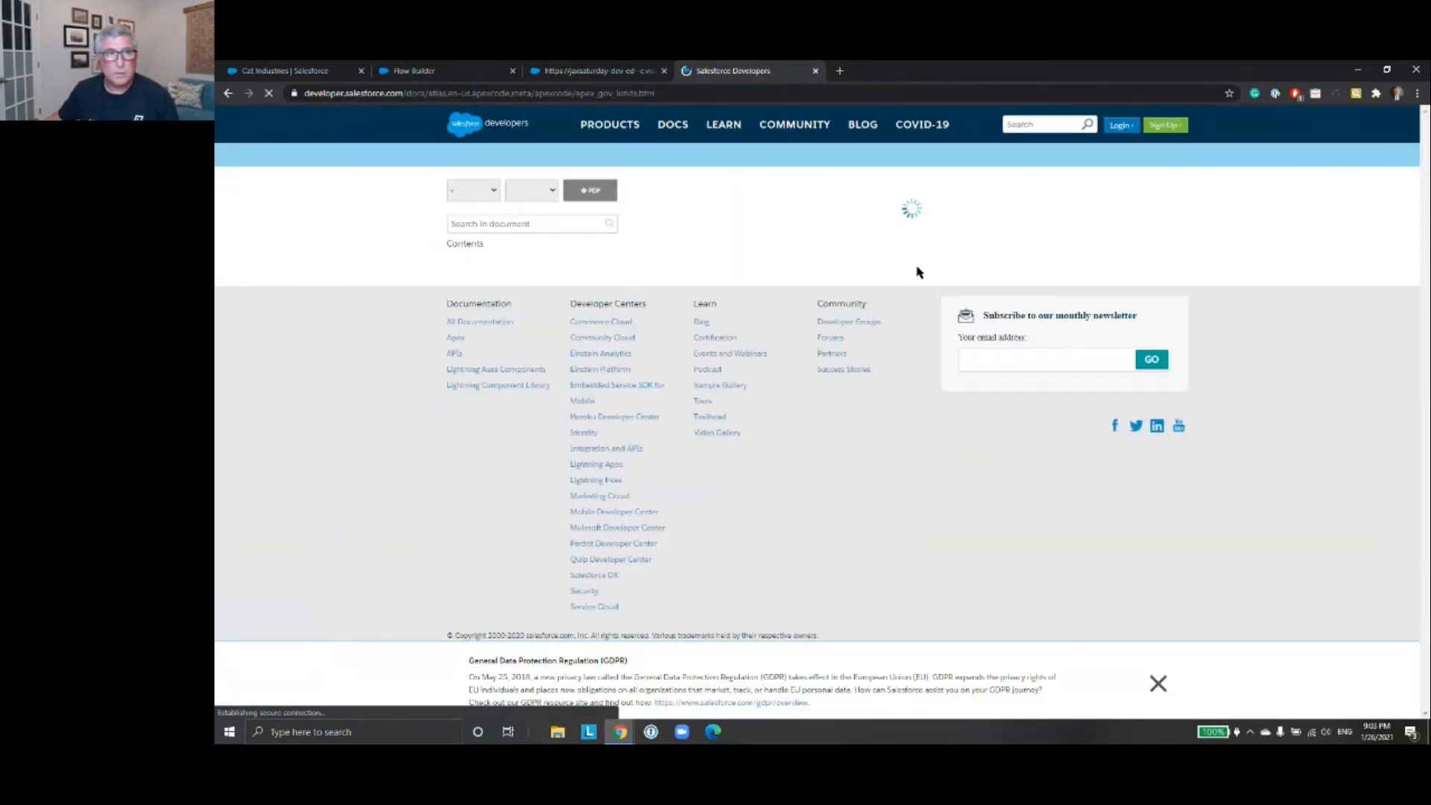
- Examine the Per-Transaction Apex Limits table, highlighting the rows for SOQL queries issued and DML statements issued
{"action": "scroll", "coordinate": [1270, 343], "scroll_direction": "down", "scroll_amount": 5}
{"action": "scroll", "coordinate": [1271, 343], "scroll_direction": "down", "scroll_amount": 1}
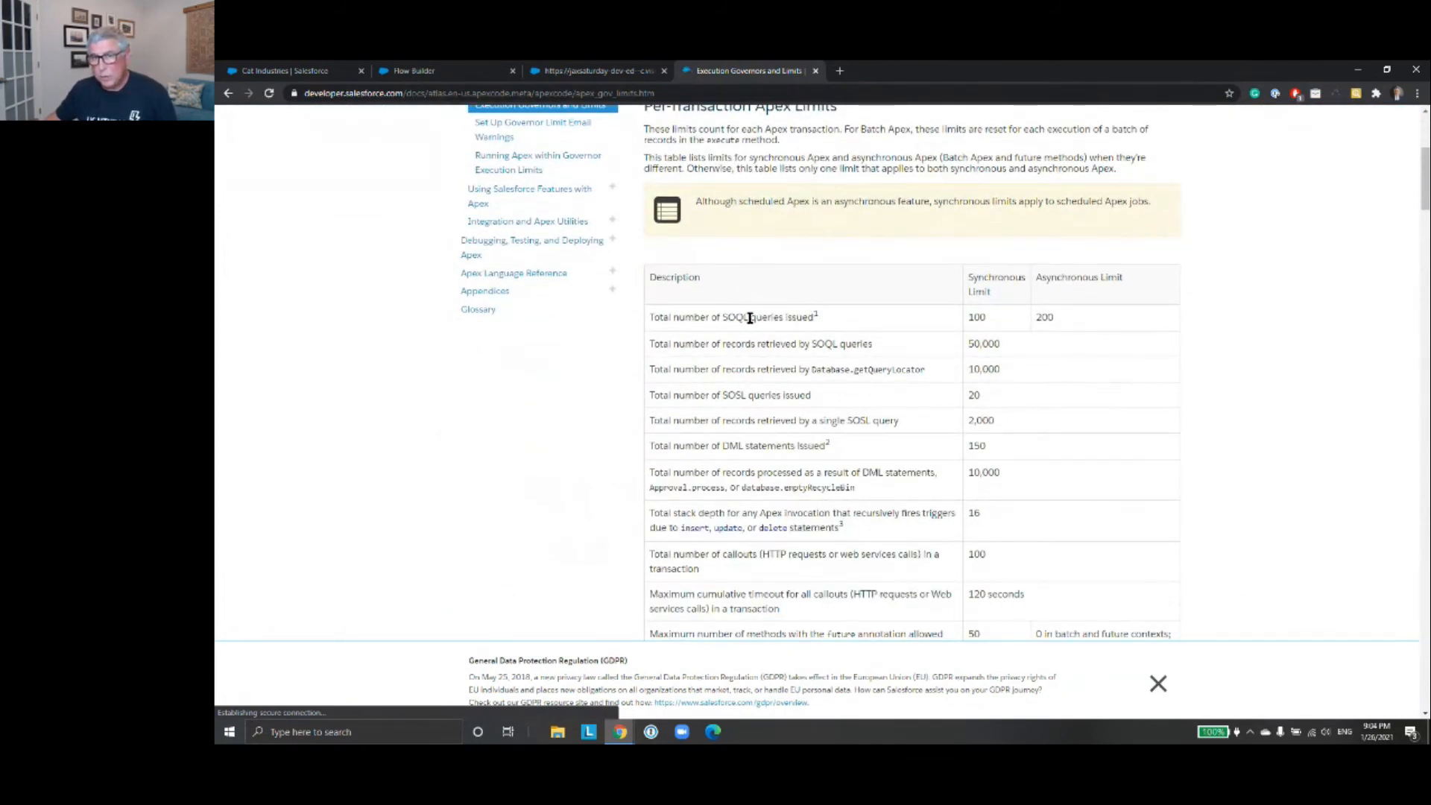
{"action": "left_click_drag", "start_coordinate": [751, 316], "coordinate": [718, 317]}
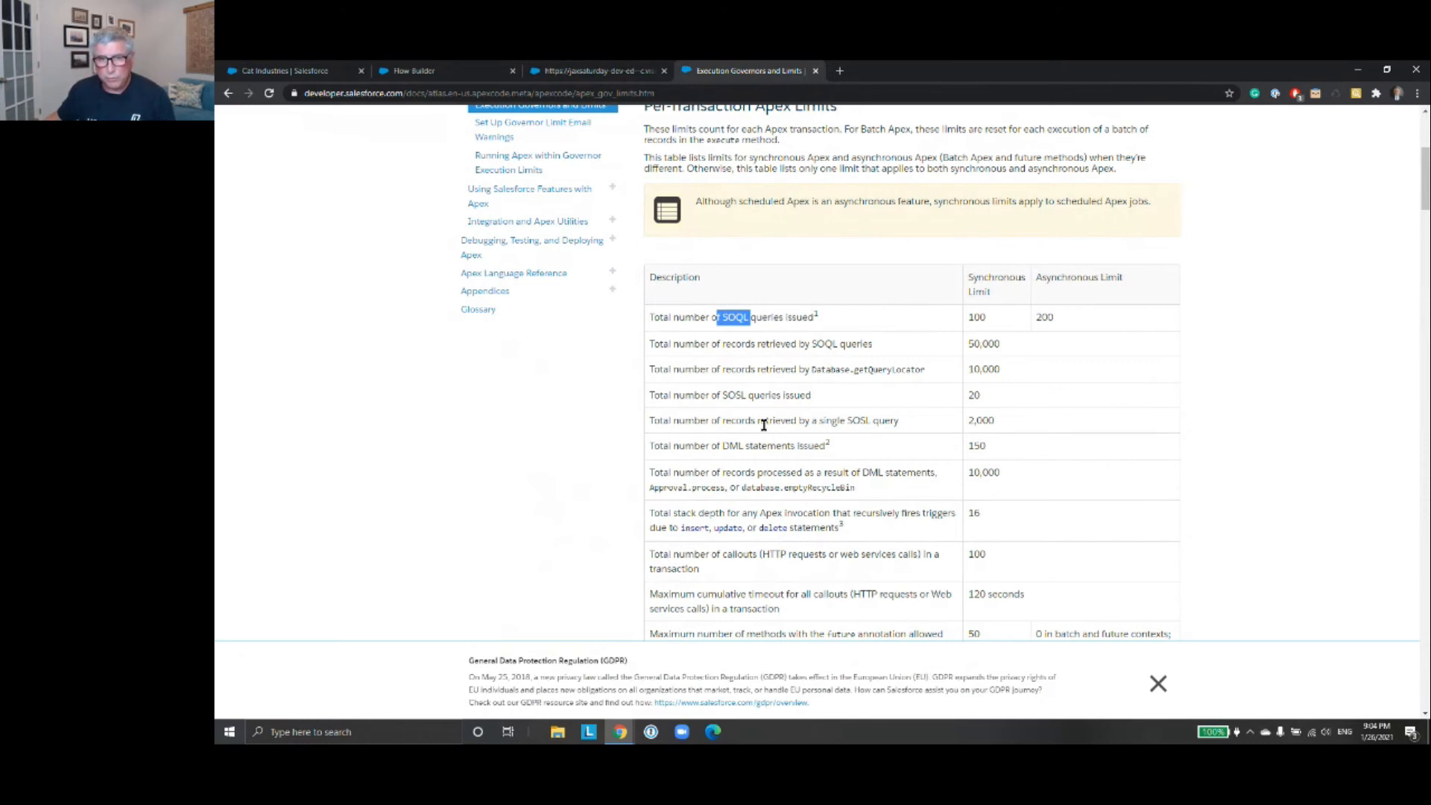
{"action": "double_click", "coordinate": [983, 446]}
{"action": "left_click_drag", "start_coordinate": [969, 447], "coordinate": [652, 448]}
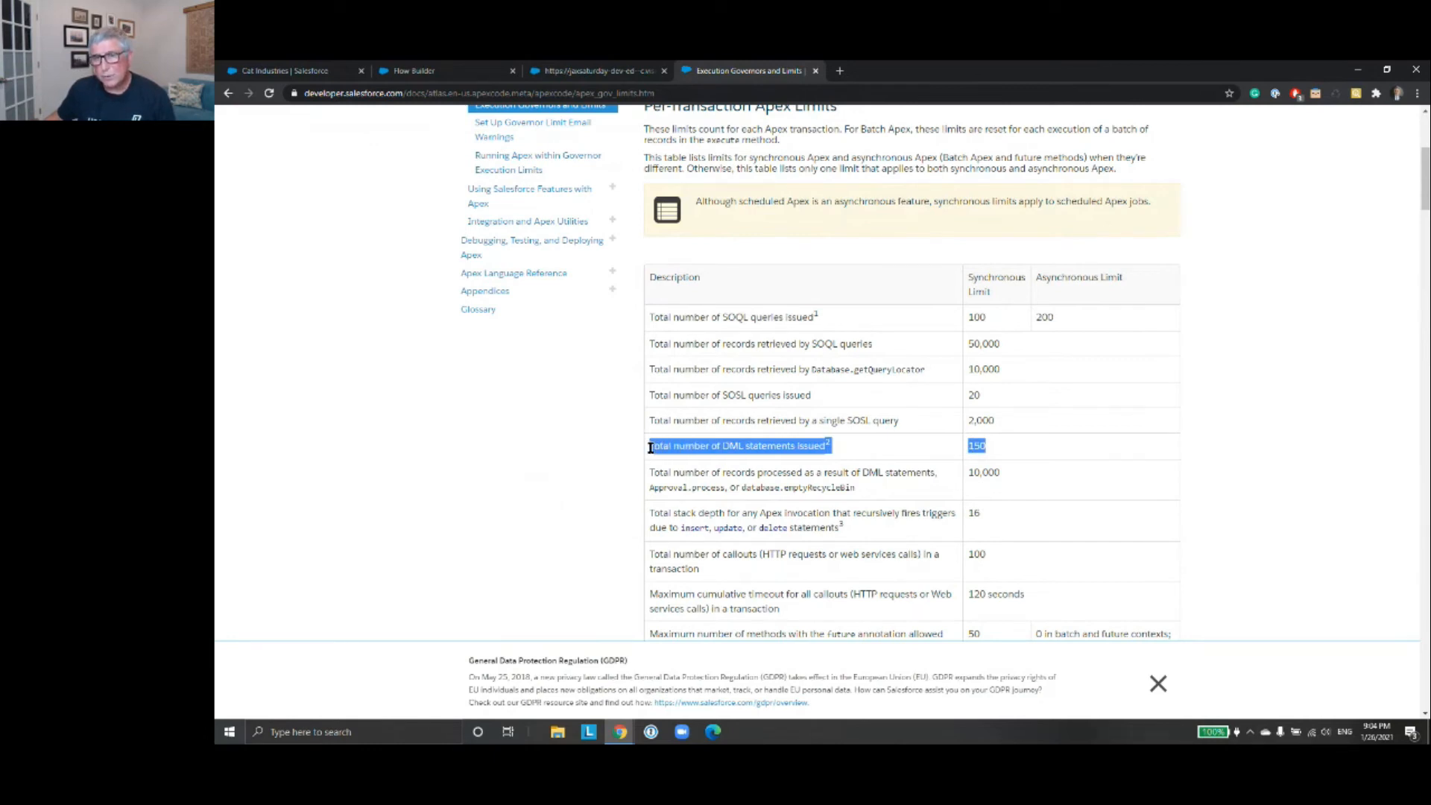
{"action": "left_click_drag", "start_coordinate": [1070, 319], "coordinate": [652, 315]}
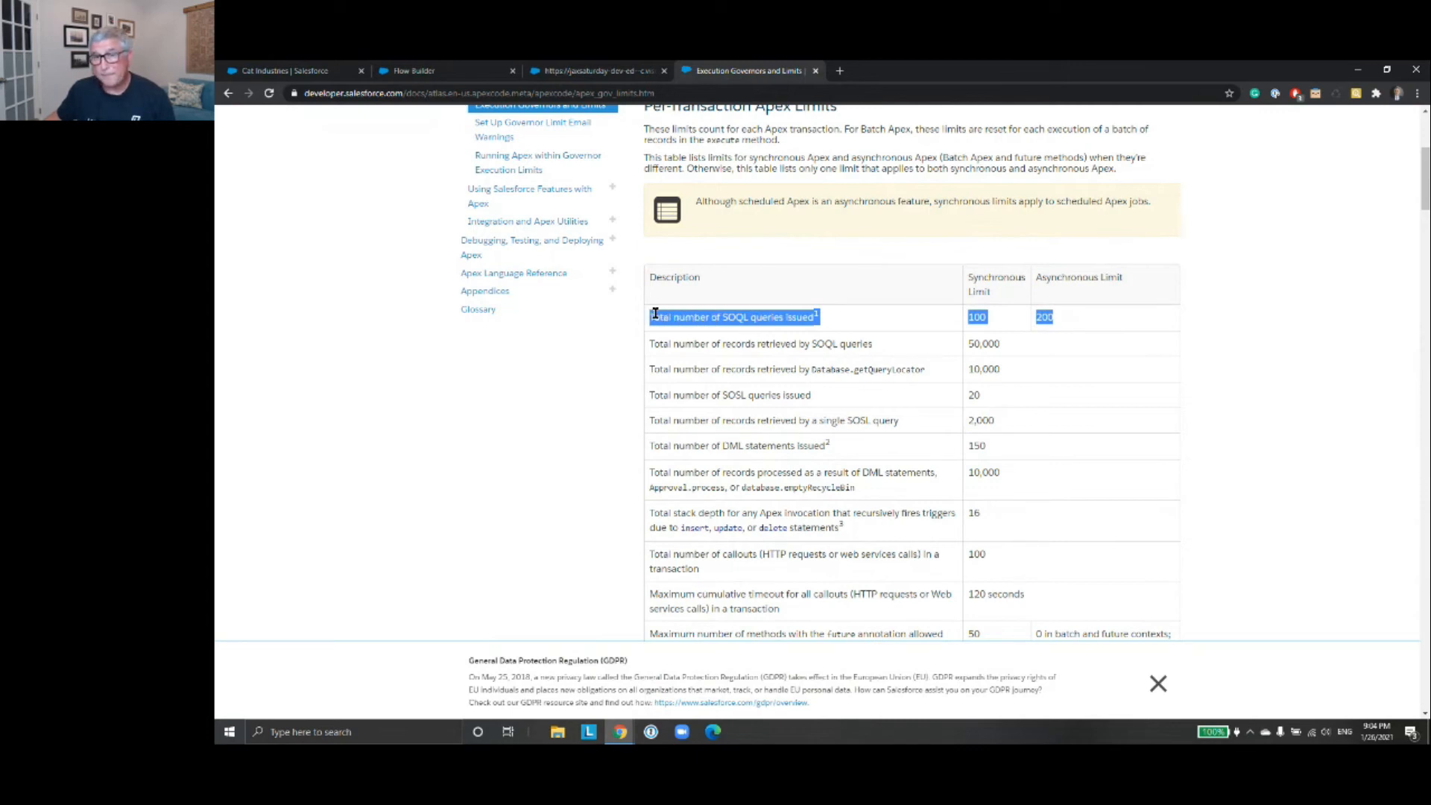
- Close the governor limits article and review the Assign Case Duration assignments and the loop and update elements in the flow
{"action": "left_click", "coordinate": [988, 339]}
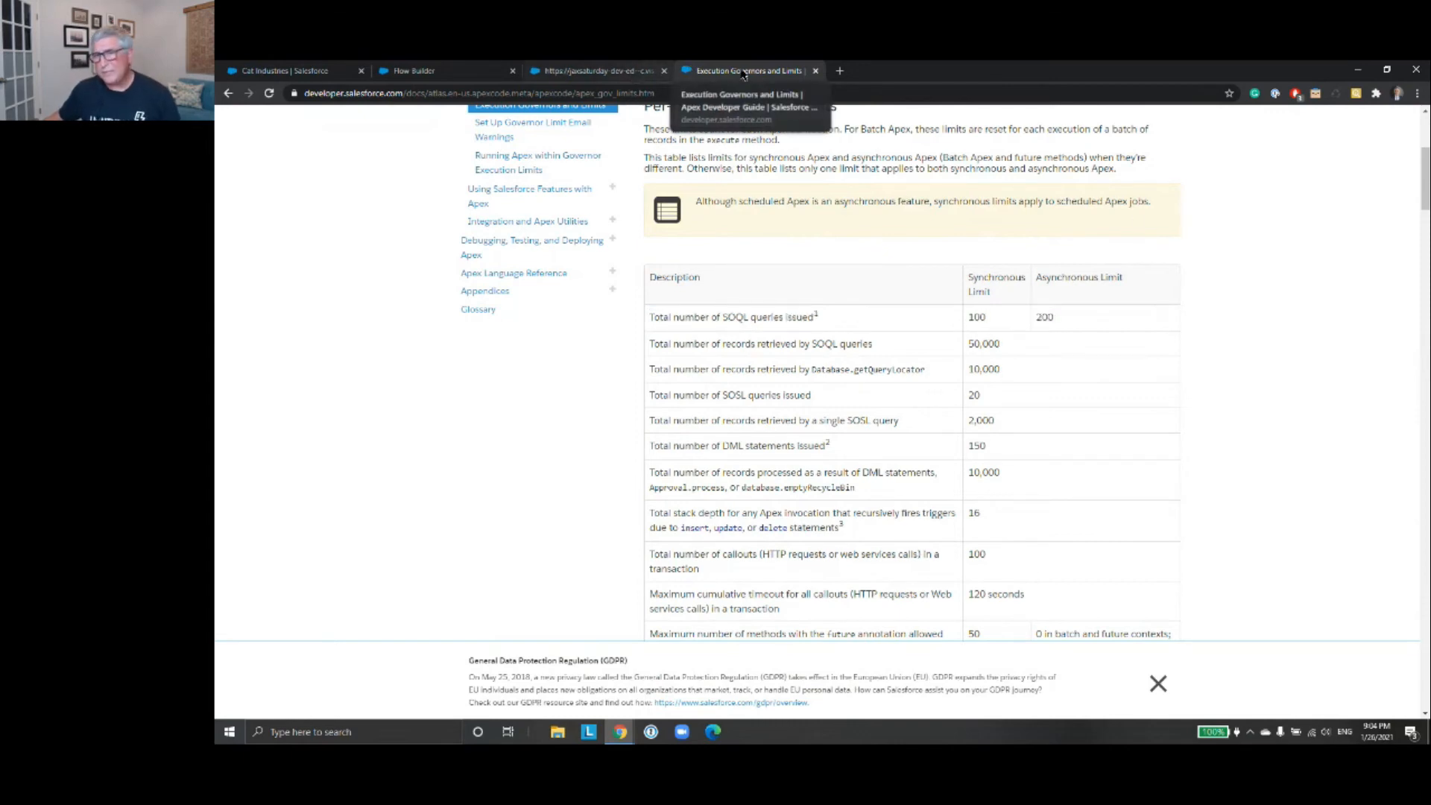
{"action": "left_click", "coordinate": [816, 71]}
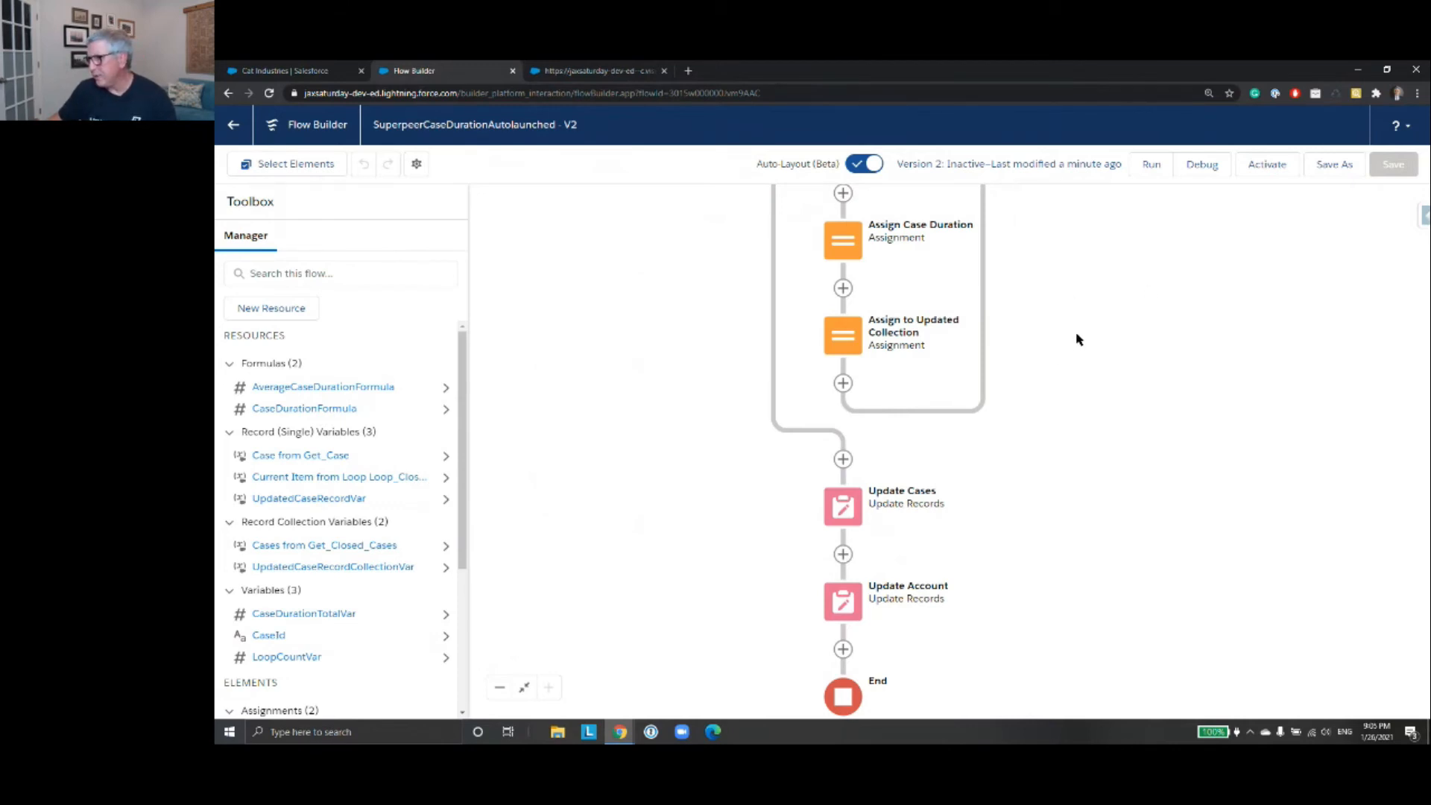
{"action": "double_click", "coordinate": [847, 253]}
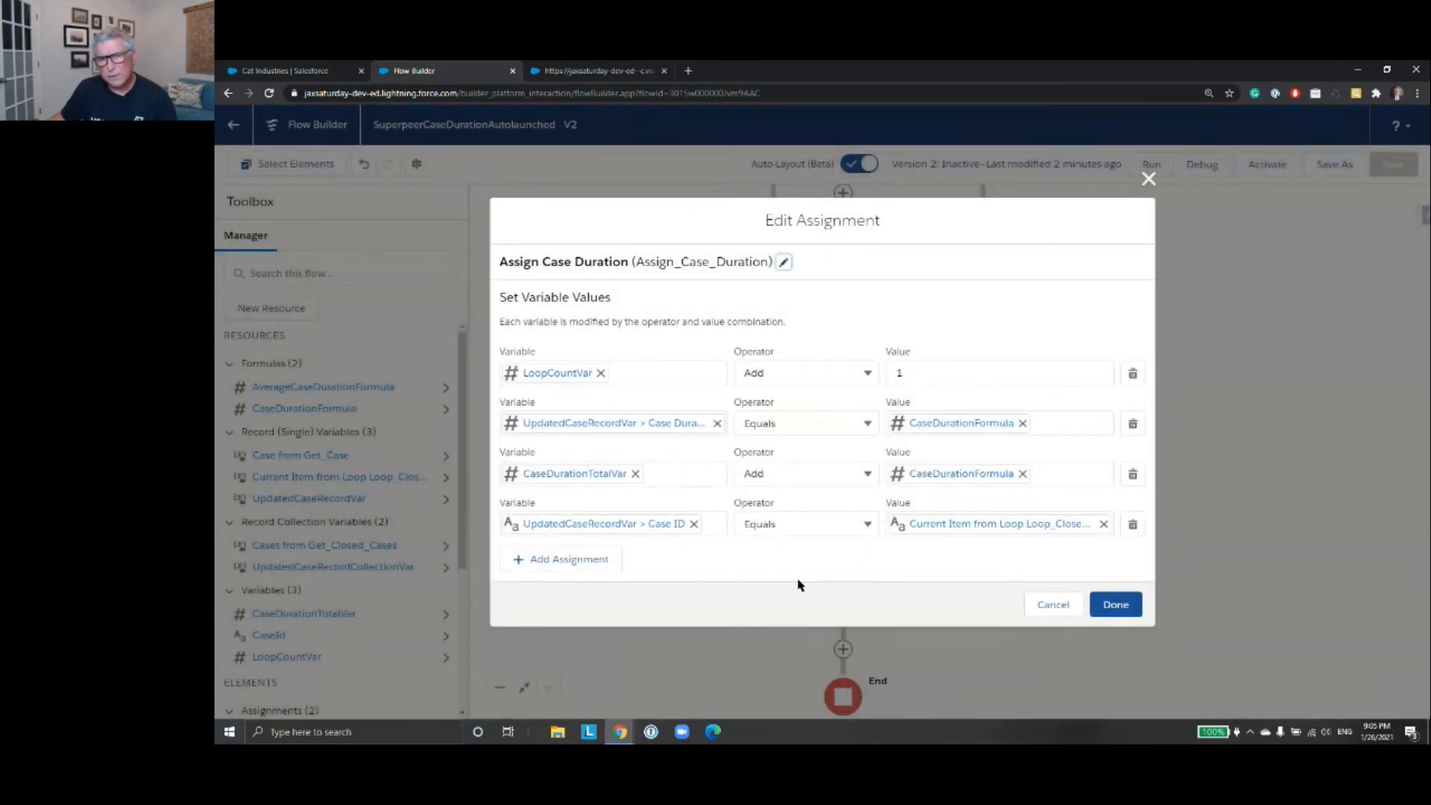
{"action": "left_click", "coordinate": [1053, 604]}
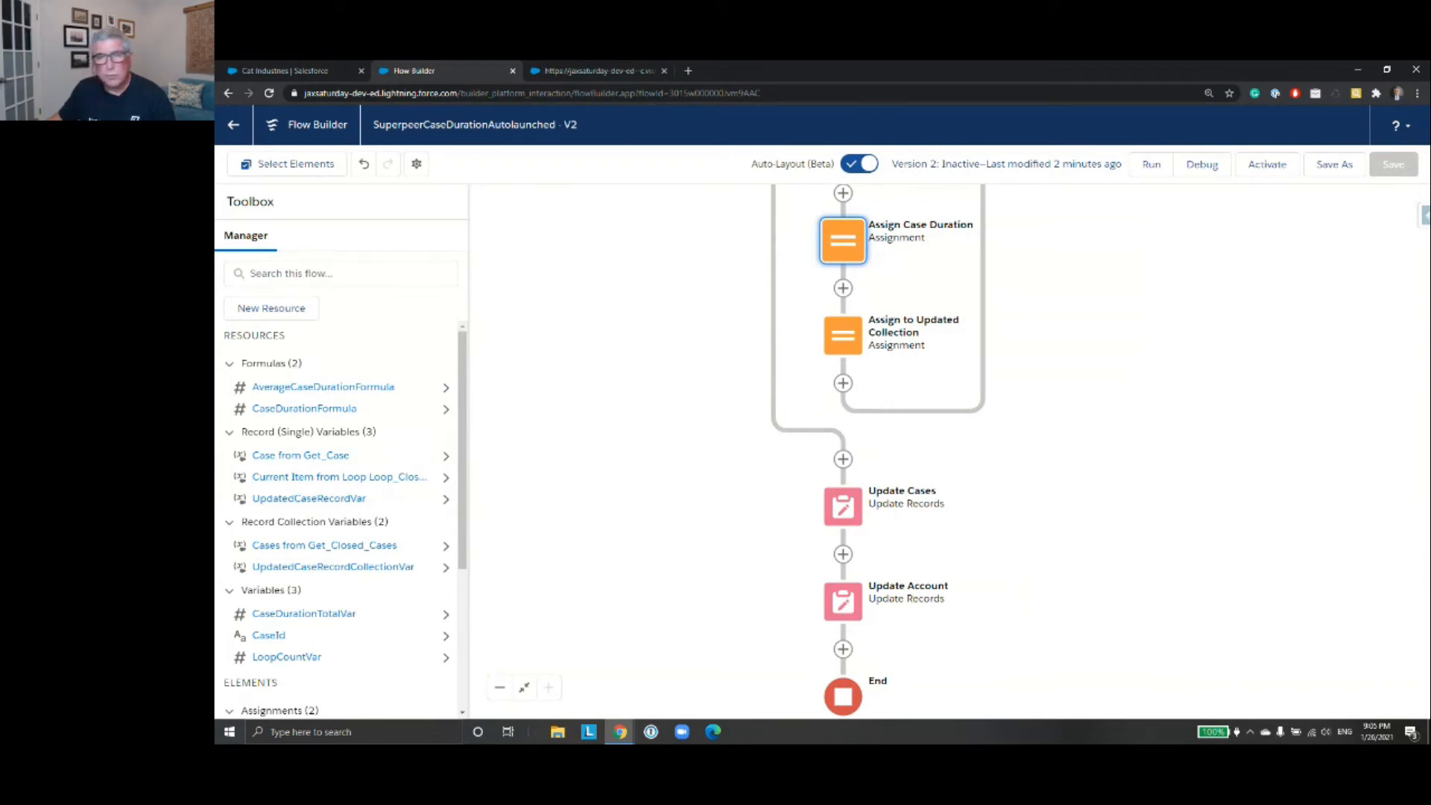
{"action": "left_click_drag", "start_coordinate": [1088, 302], "coordinate": [1079, 493]}
{"action": "scroll", "coordinate": [1061, 357], "scroll_direction": "up", "scroll_amount": 2}
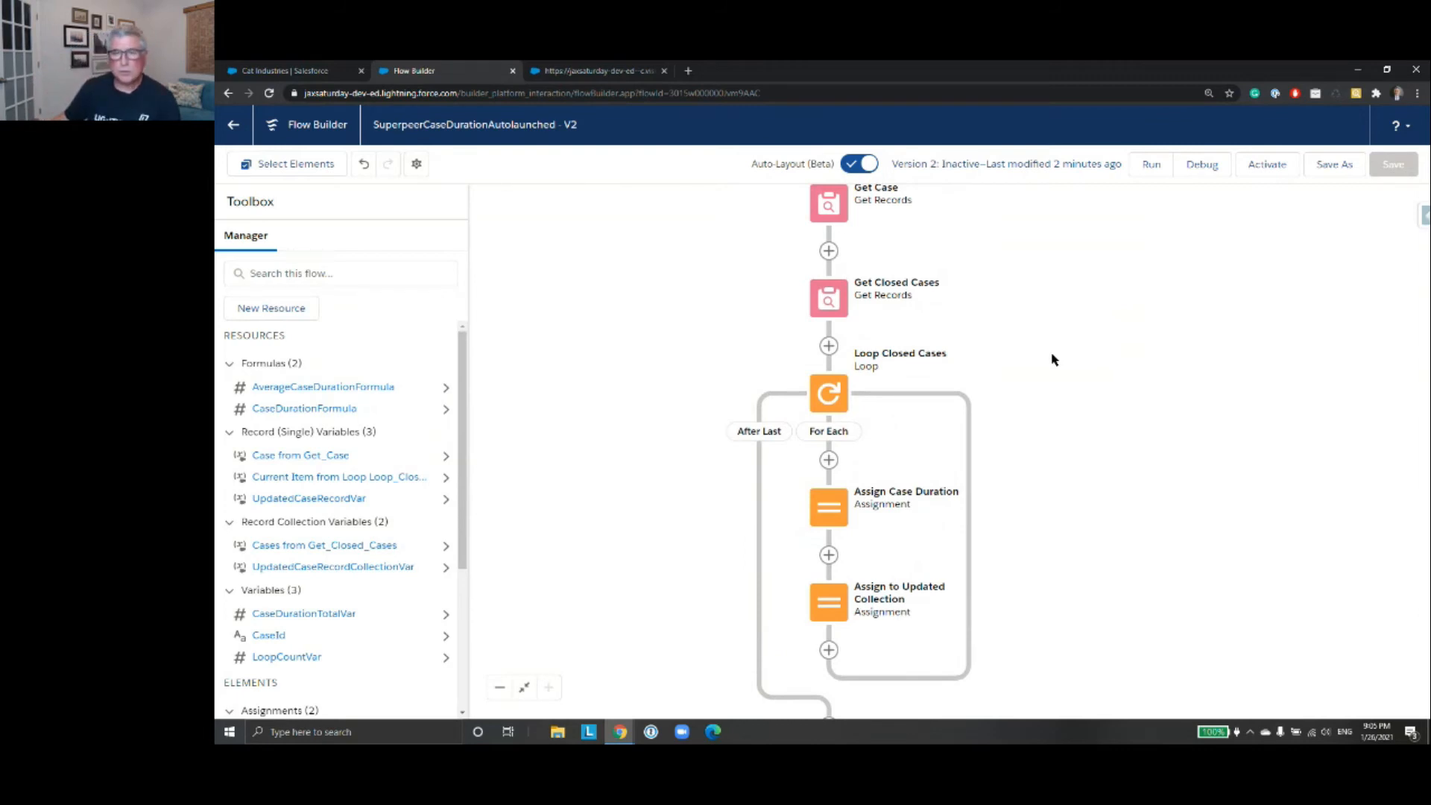
{"action": "left_click_drag", "start_coordinate": [1098, 469], "coordinate": [1087, 273]}
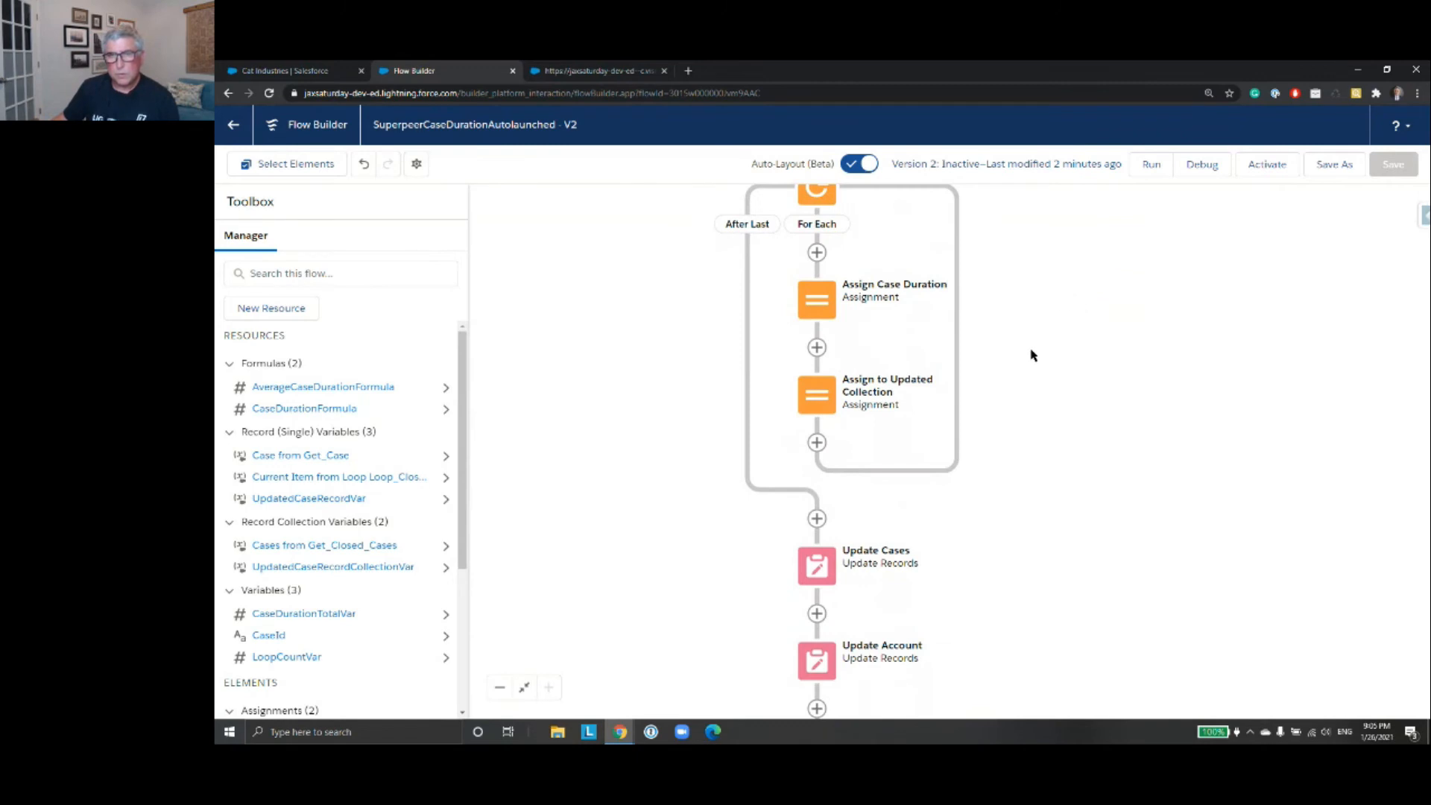
{"action": "left_click_drag", "start_coordinate": [1030, 351], "coordinate": [1047, 301]}
{"action": "left_click_drag", "start_coordinate": [1067, 391], "coordinate": [1038, 348]}
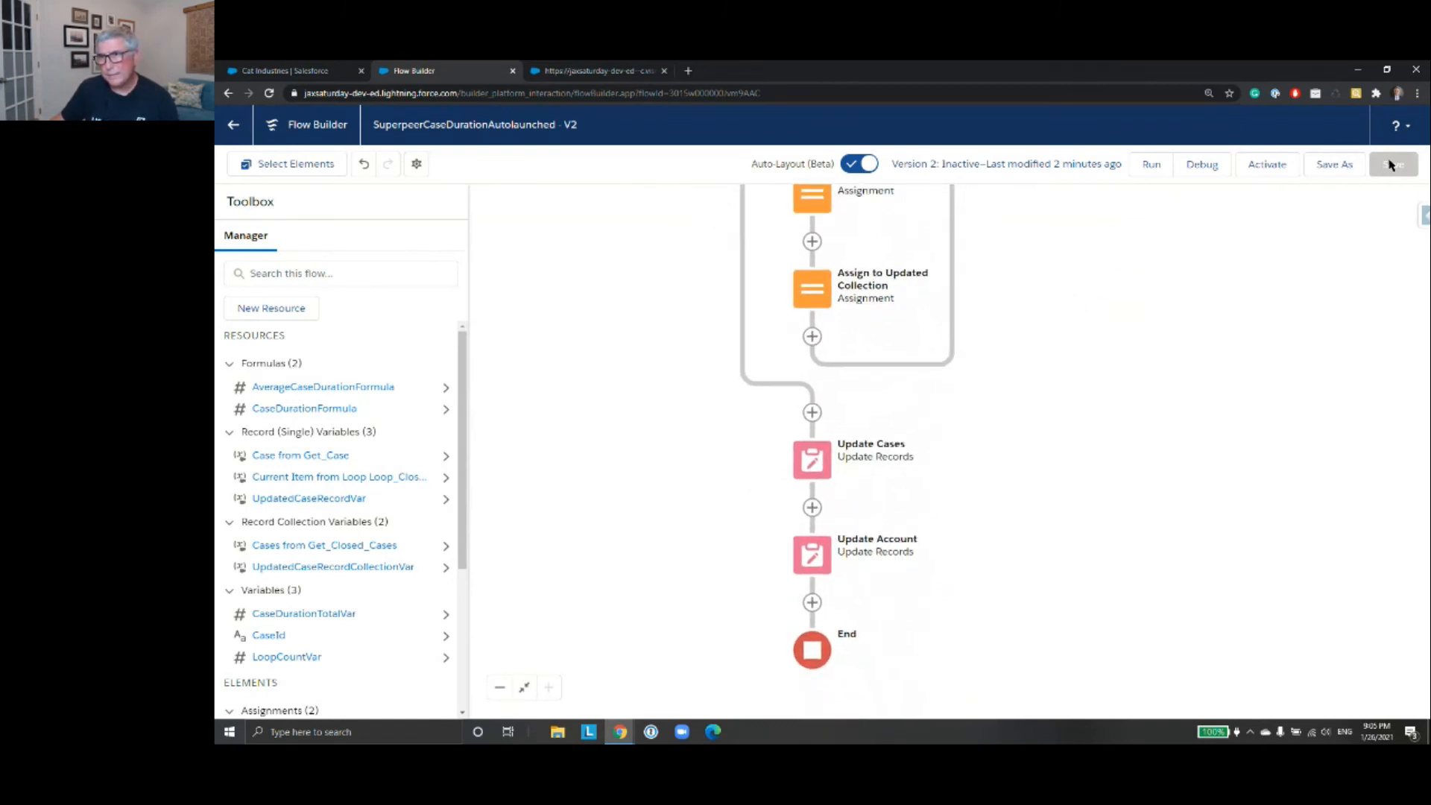
- Run a debug of the SuperpeerCaseDurationAutolaunched flow with a case record ID as the CaseId input
{"action": "left_click", "coordinate": [1202, 167]}
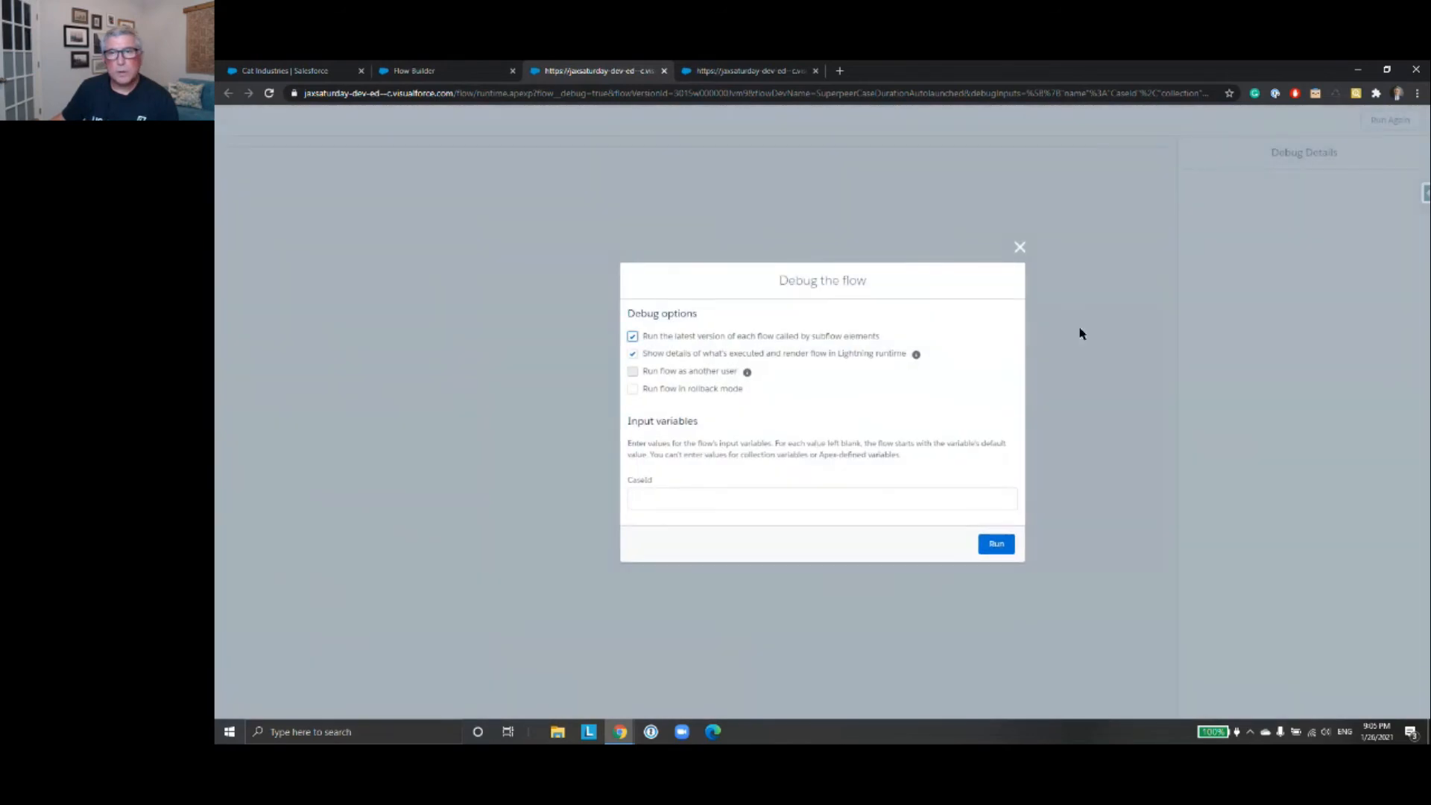
{"action": "left_click", "coordinate": [838, 497]}
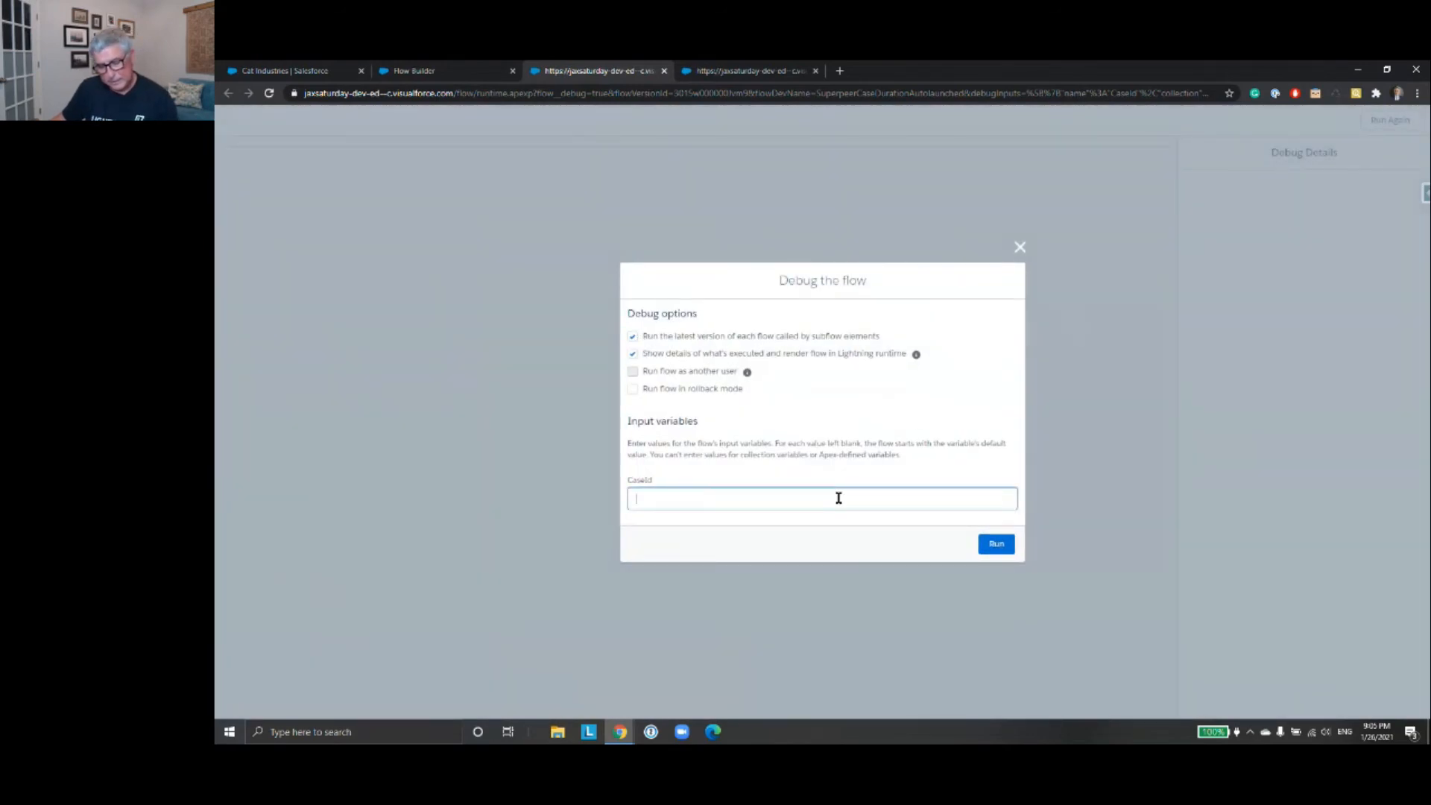
{"action": "left_click", "coordinate": [838, 497]}
{"action": "left_click", "coordinate": [754, 294]}
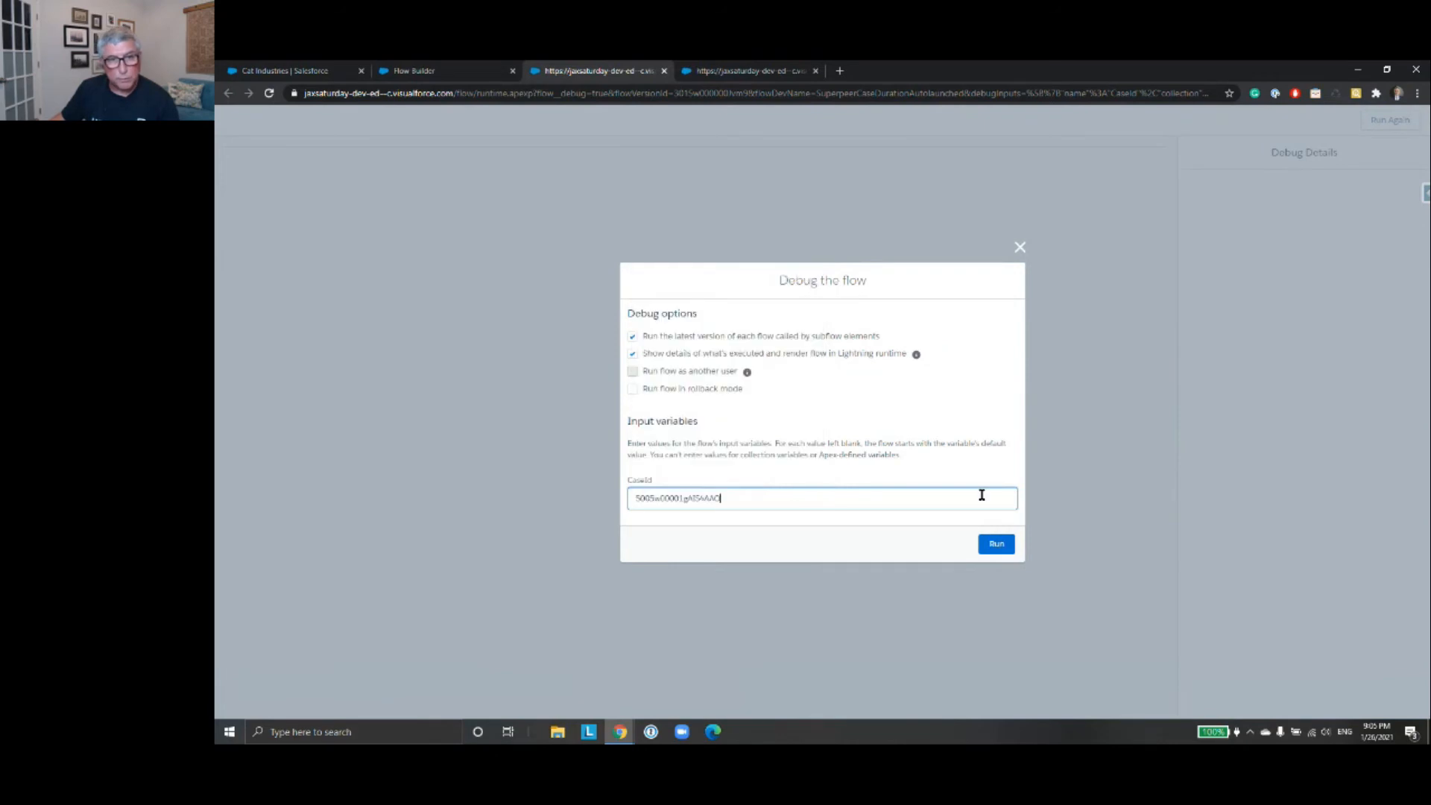
{"action": "left_click", "coordinate": [996, 544]}
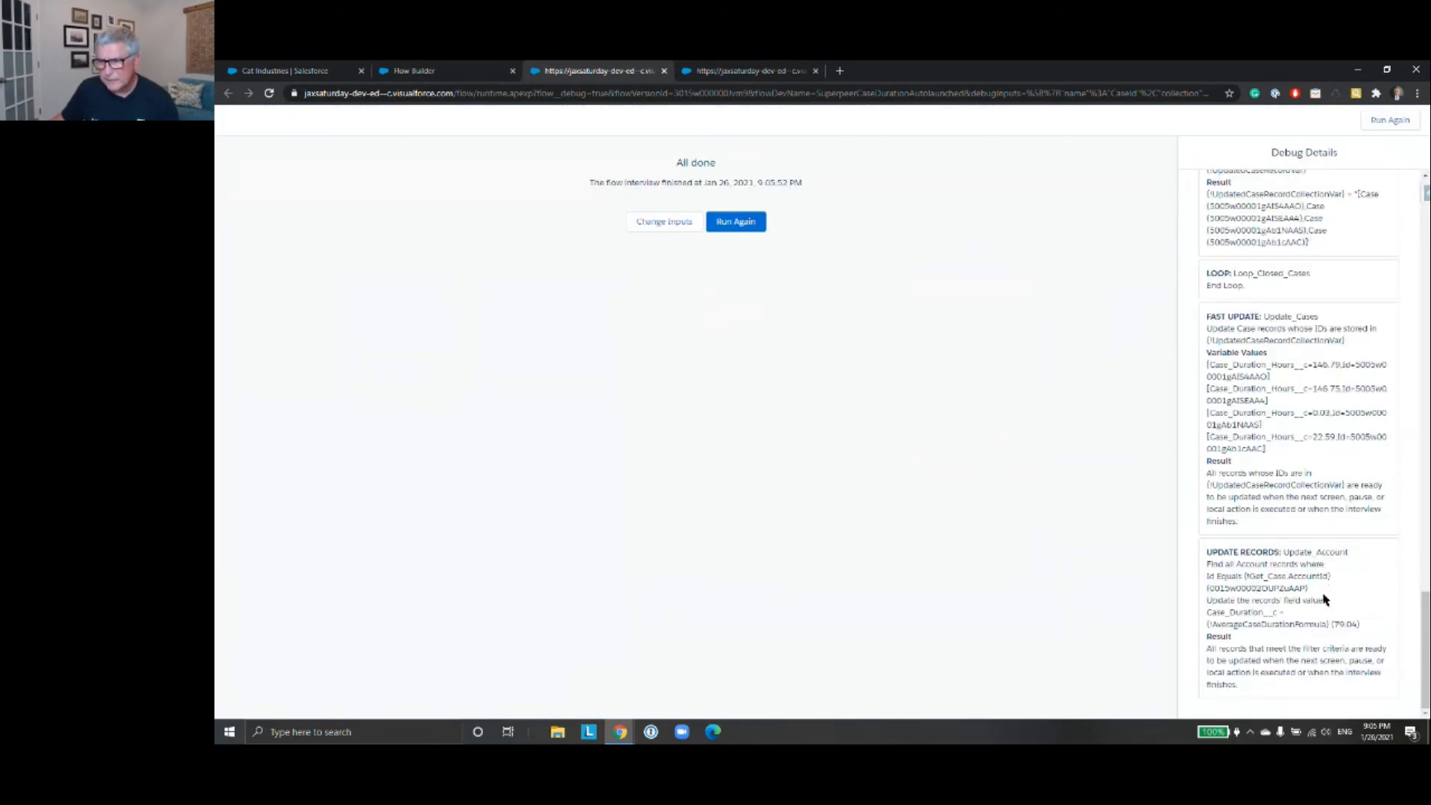
- Examine the debug details from the interview start through each Loop_Closed_Cases iteration to the end of the loop
{"action": "scroll", "coordinate": [1325, 602], "scroll_direction": "up", "scroll_amount": 1}
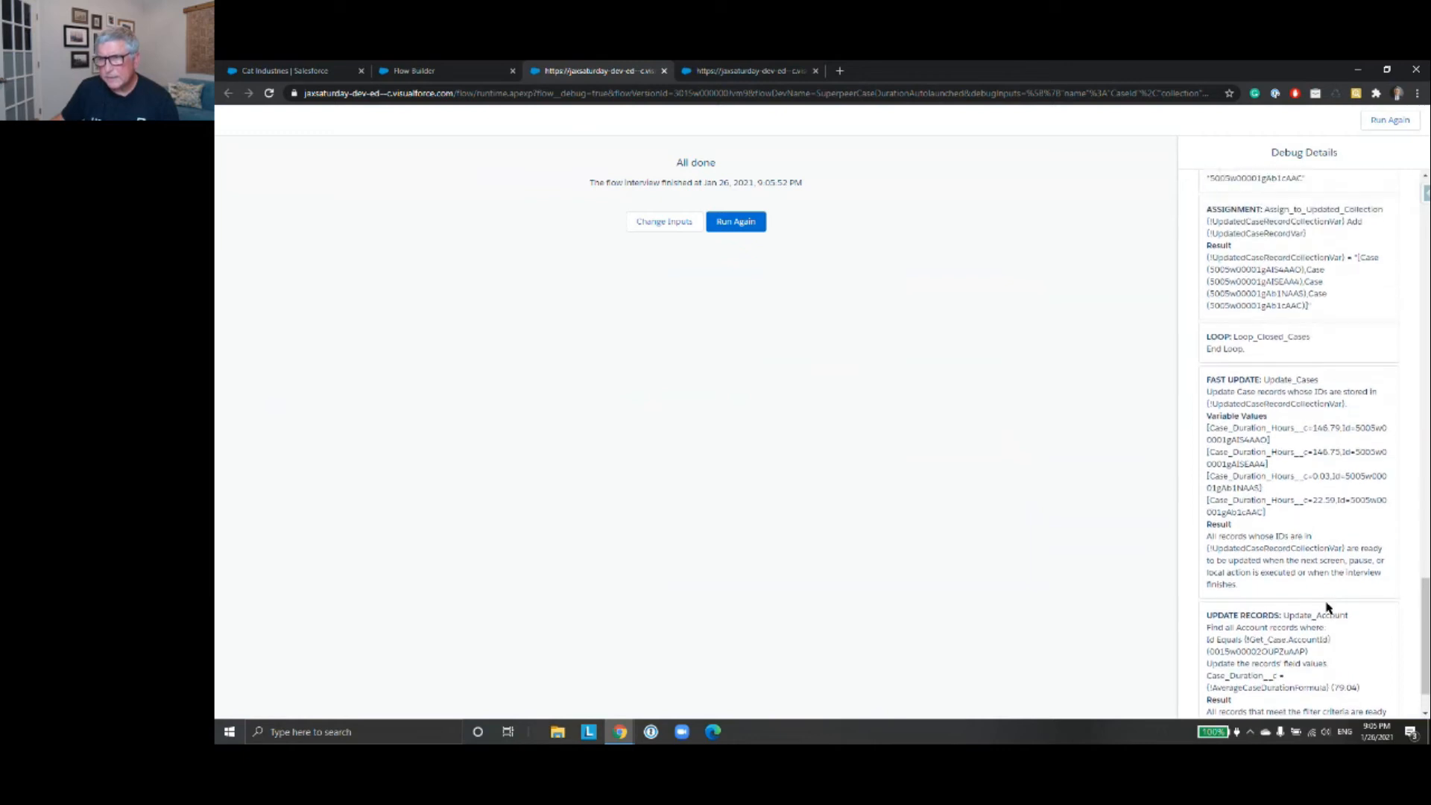
{"action": "scroll", "coordinate": [1326, 605], "scroll_direction": "up", "scroll_amount": 20}
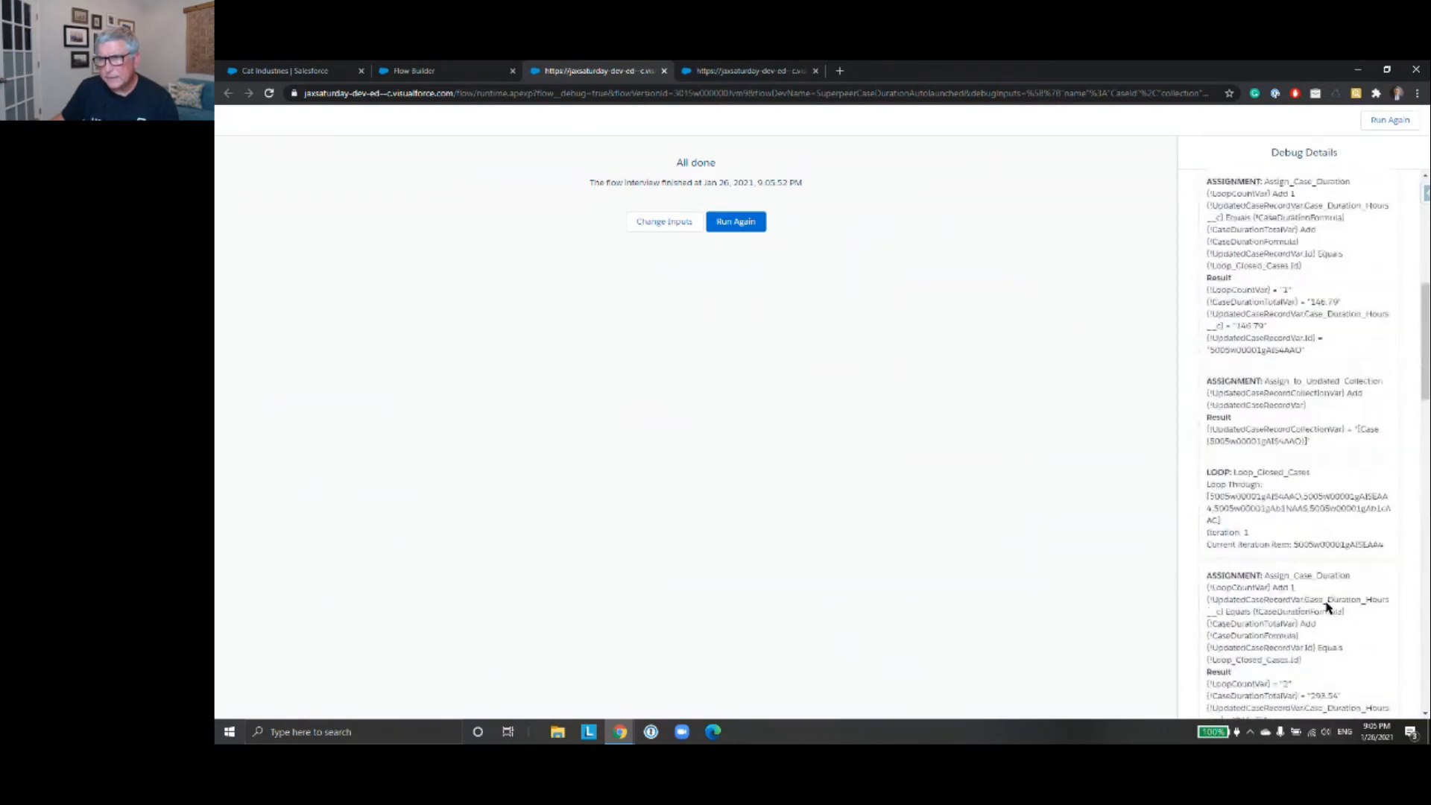
{"action": "scroll", "coordinate": [1325, 597], "scroll_direction": "up", "scroll_amount": 1}
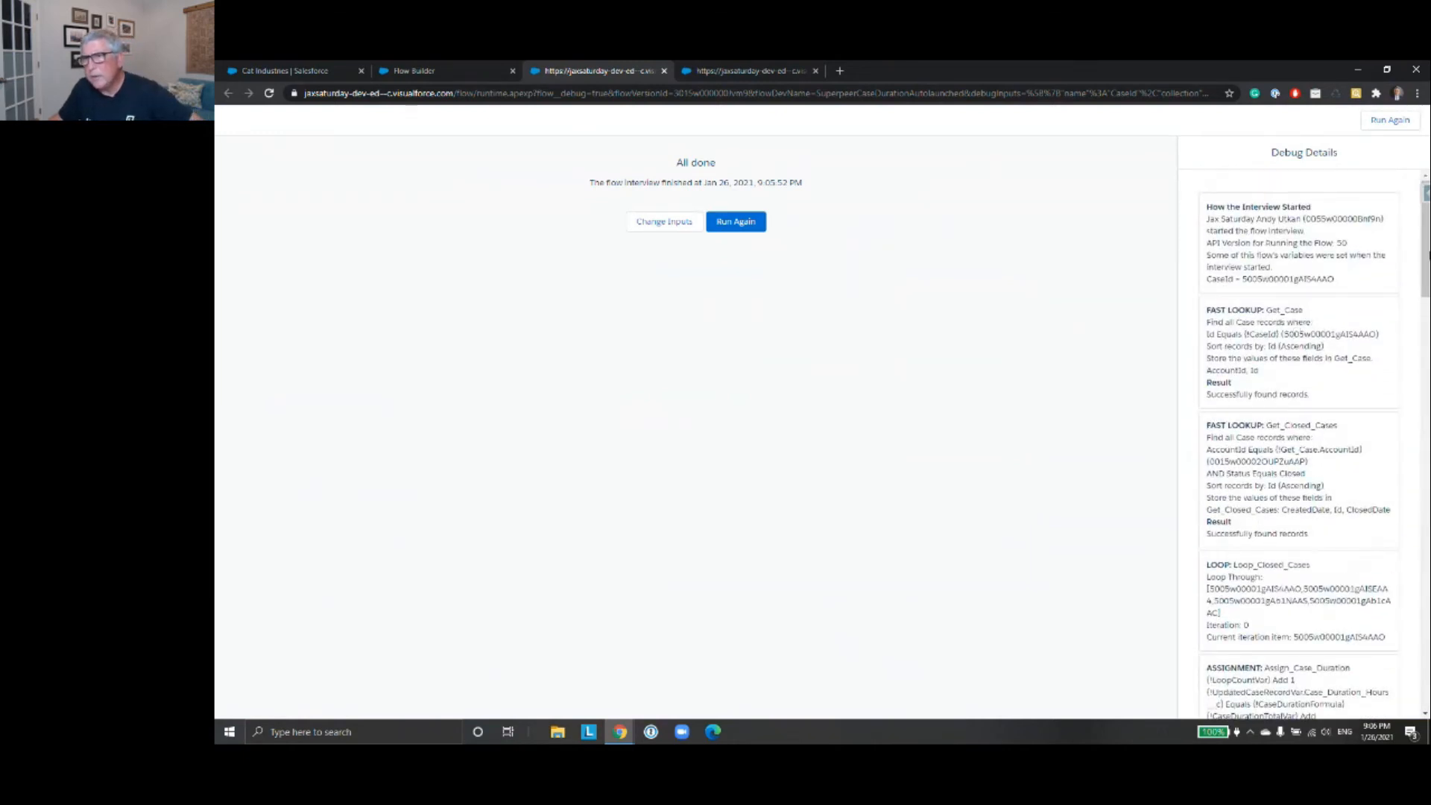
{"action": "left_click_drag", "start_coordinate": [1425, 262], "coordinate": [1427, 377]}
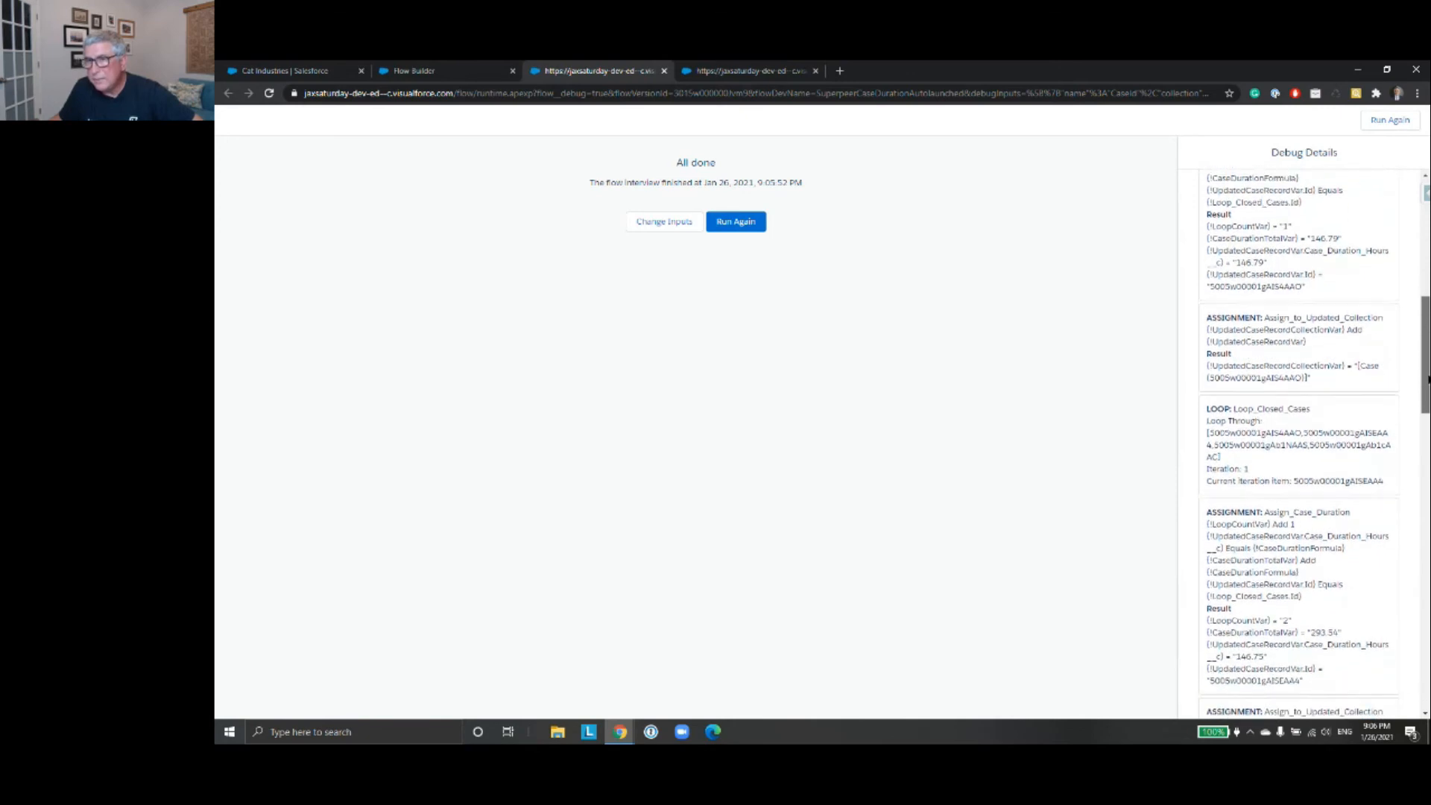
{"action": "left_click_drag", "start_coordinate": [1428, 384], "coordinate": [1427, 389]}
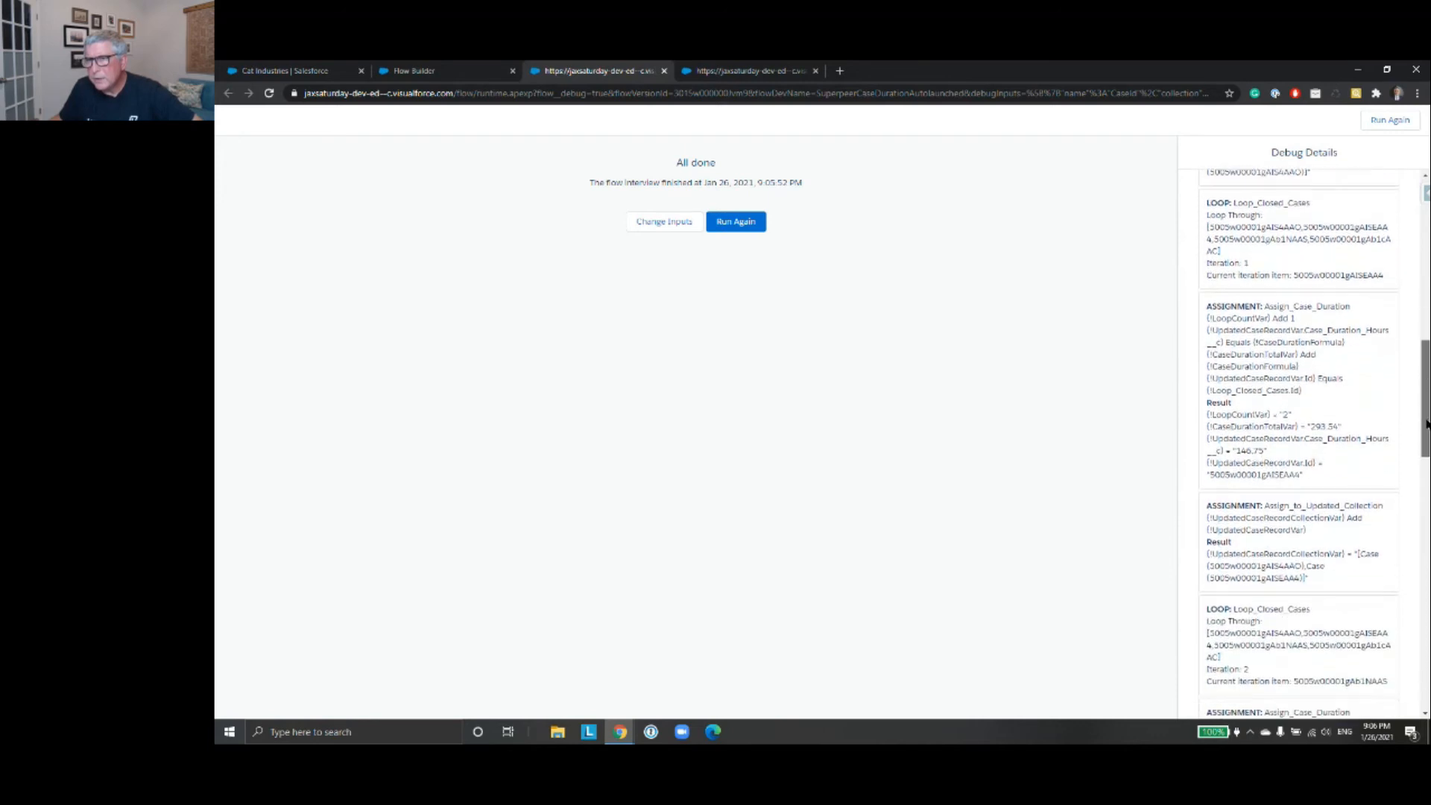
{"action": "left_click_drag", "start_coordinate": [1426, 456], "coordinate": [1428, 570]}
{"action": "scroll", "coordinate": [1301, 443], "scroll_direction": "down", "scroll_amount": 3}
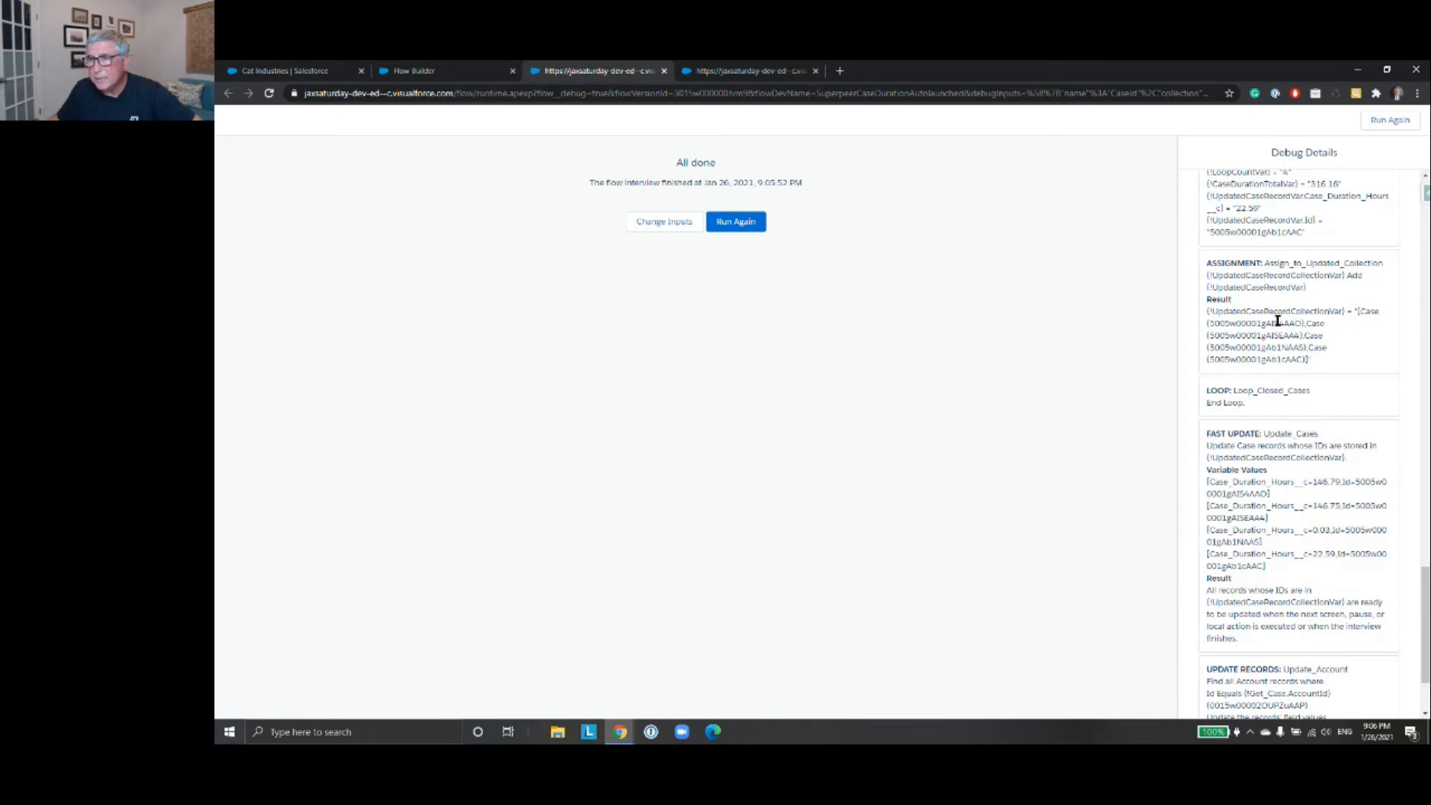
- Review the debug results, highlighting the collected case IDs, the first Update_Cases record's ID and duration, and the average duration in Update_Account
{"action": "left_click_drag", "start_coordinate": [1208, 323], "coordinate": [1306, 357]}
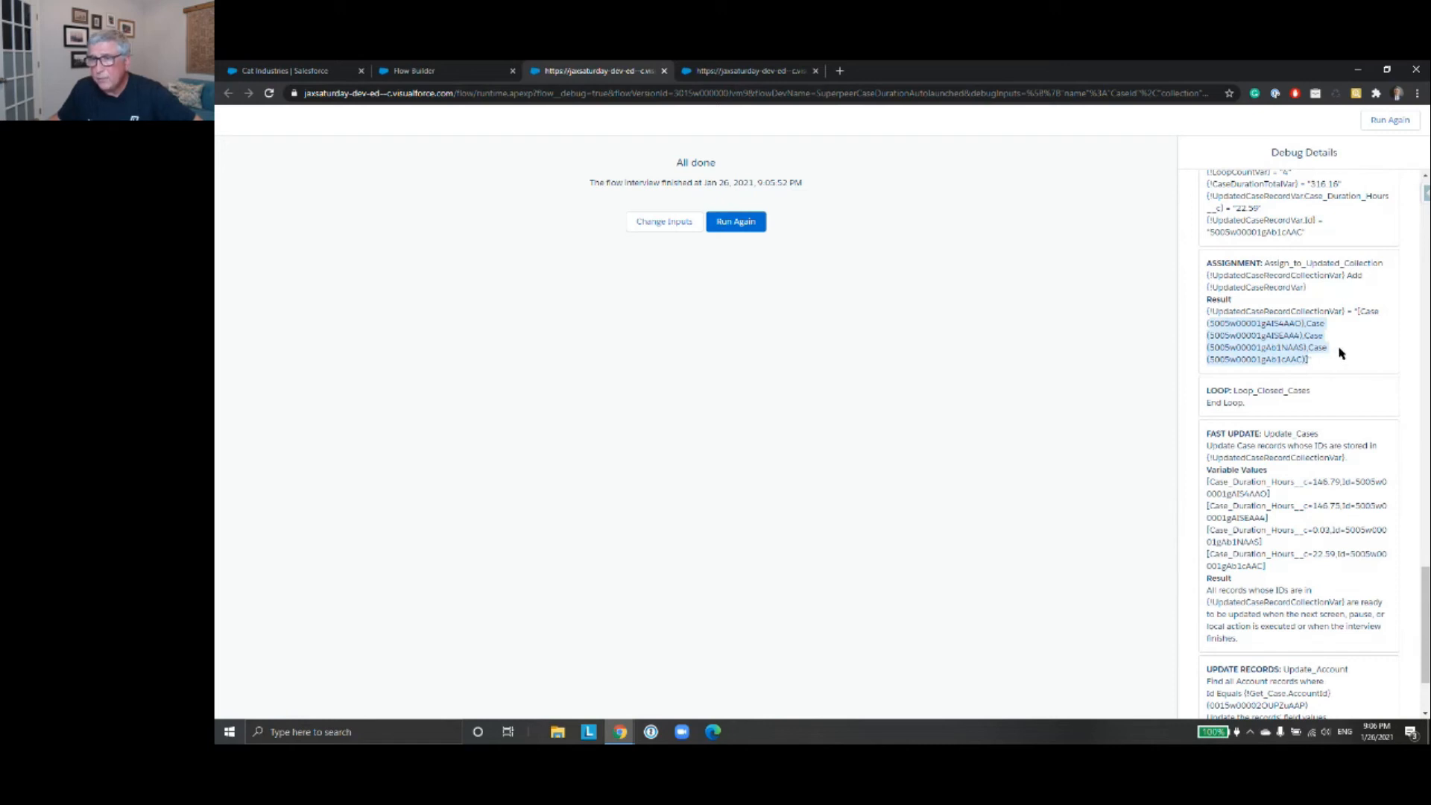
{"action": "scroll", "coordinate": [1341, 351], "scroll_direction": "down", "scroll_amount": 2}
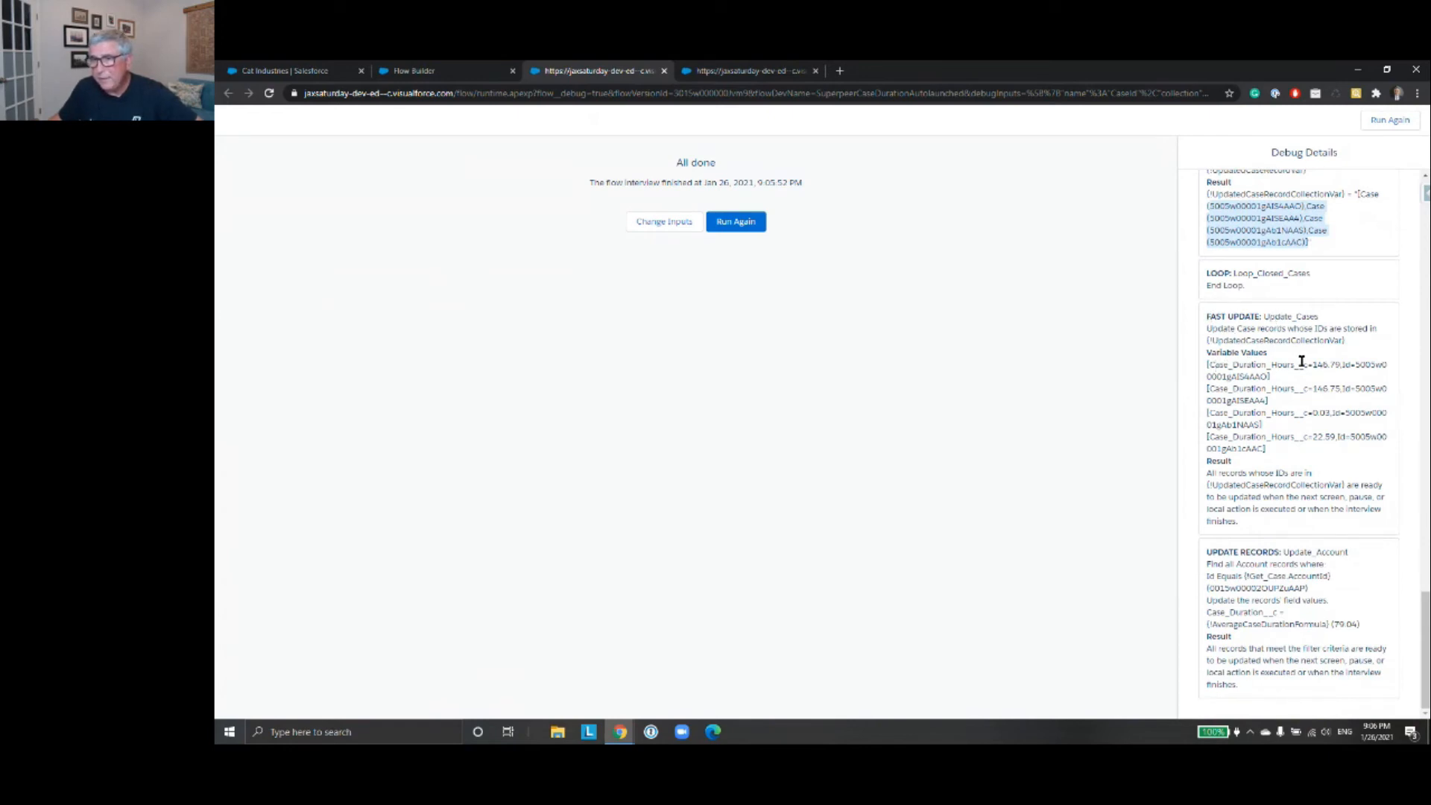
{"action": "left_click", "coordinate": [1356, 365]}
{"action": "left_click_drag", "start_coordinate": [1355, 364], "coordinate": [1343, 377]}
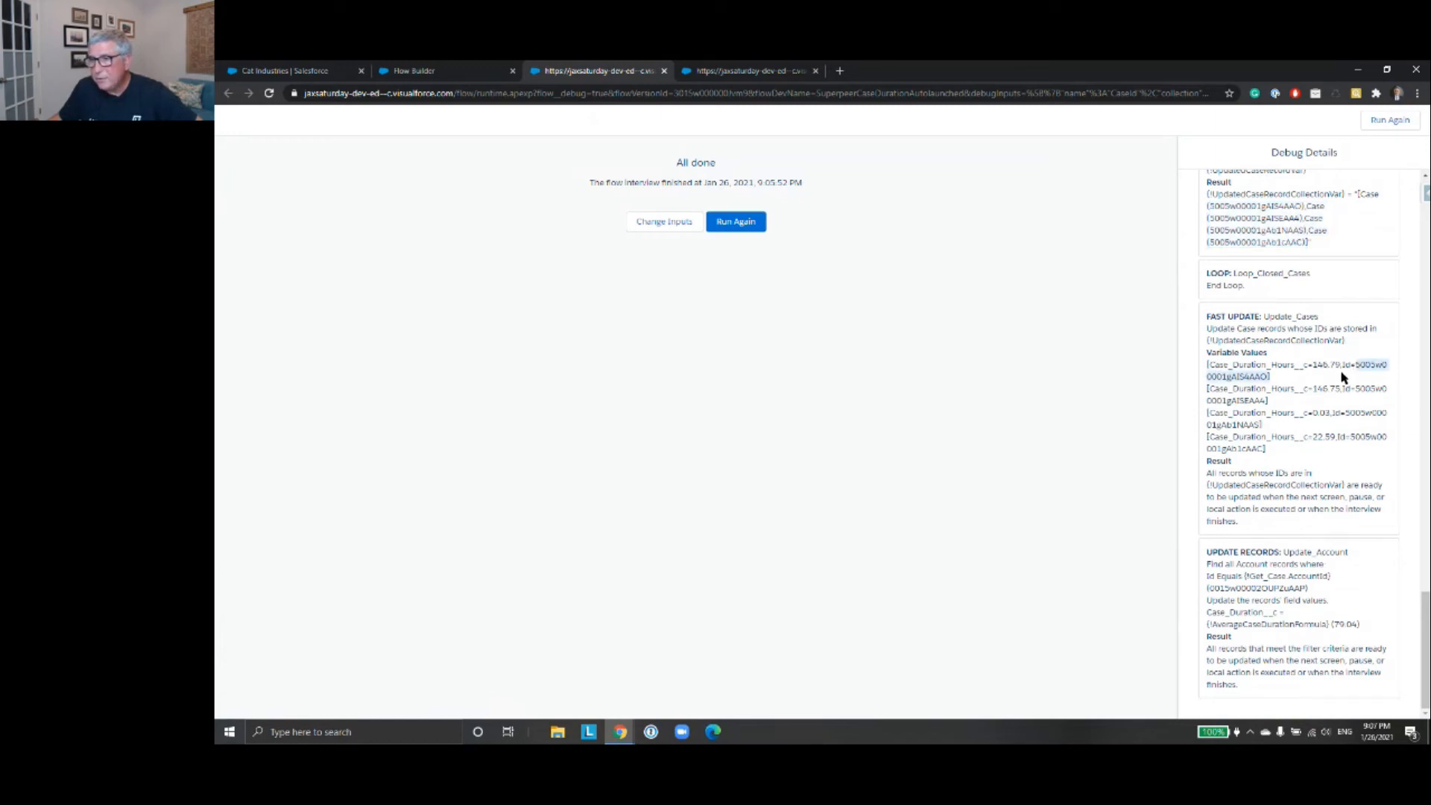
{"action": "left_click_drag", "start_coordinate": [1340, 365], "coordinate": [1310, 363]}
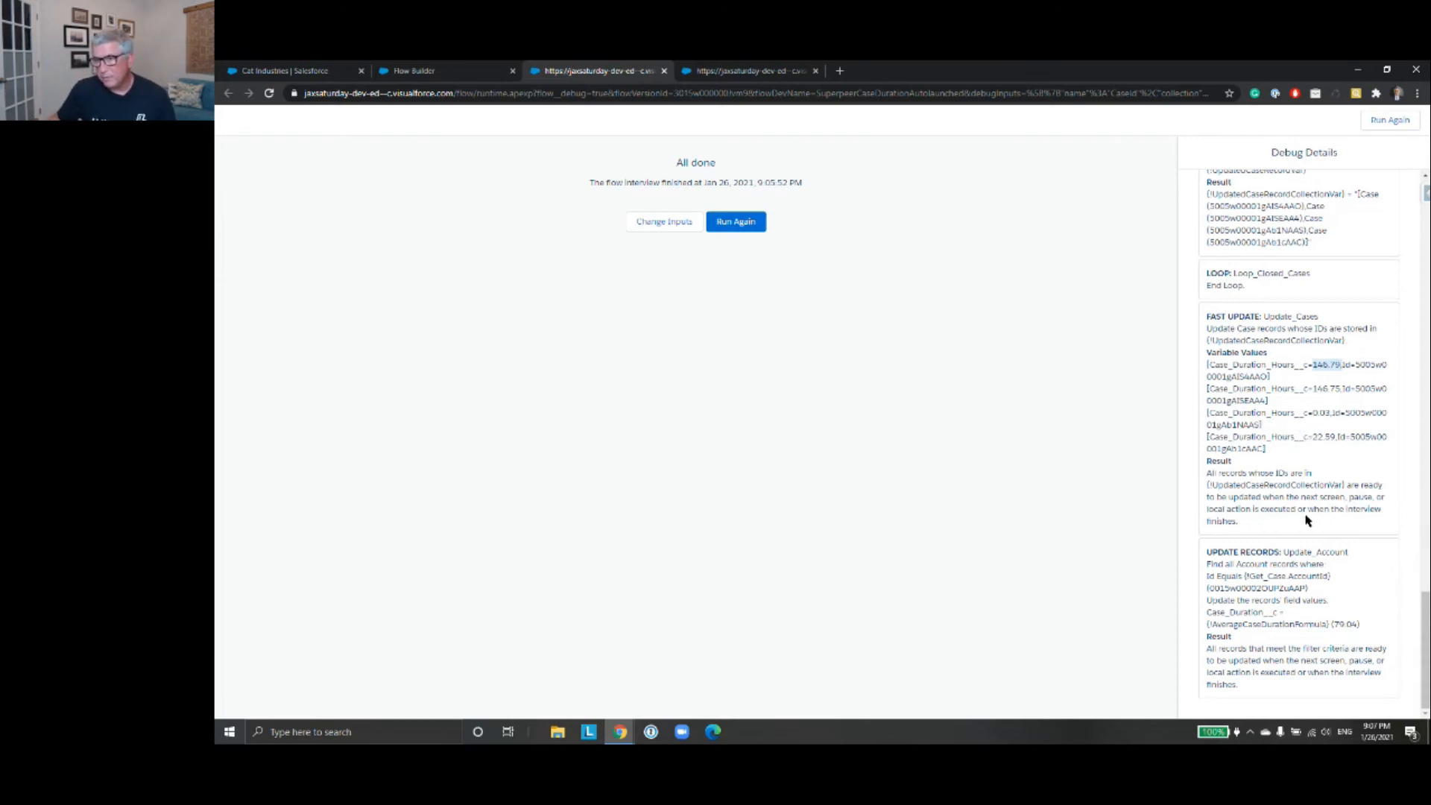
{"action": "left_click_drag", "start_coordinate": [1336, 626], "coordinate": [1372, 626]}
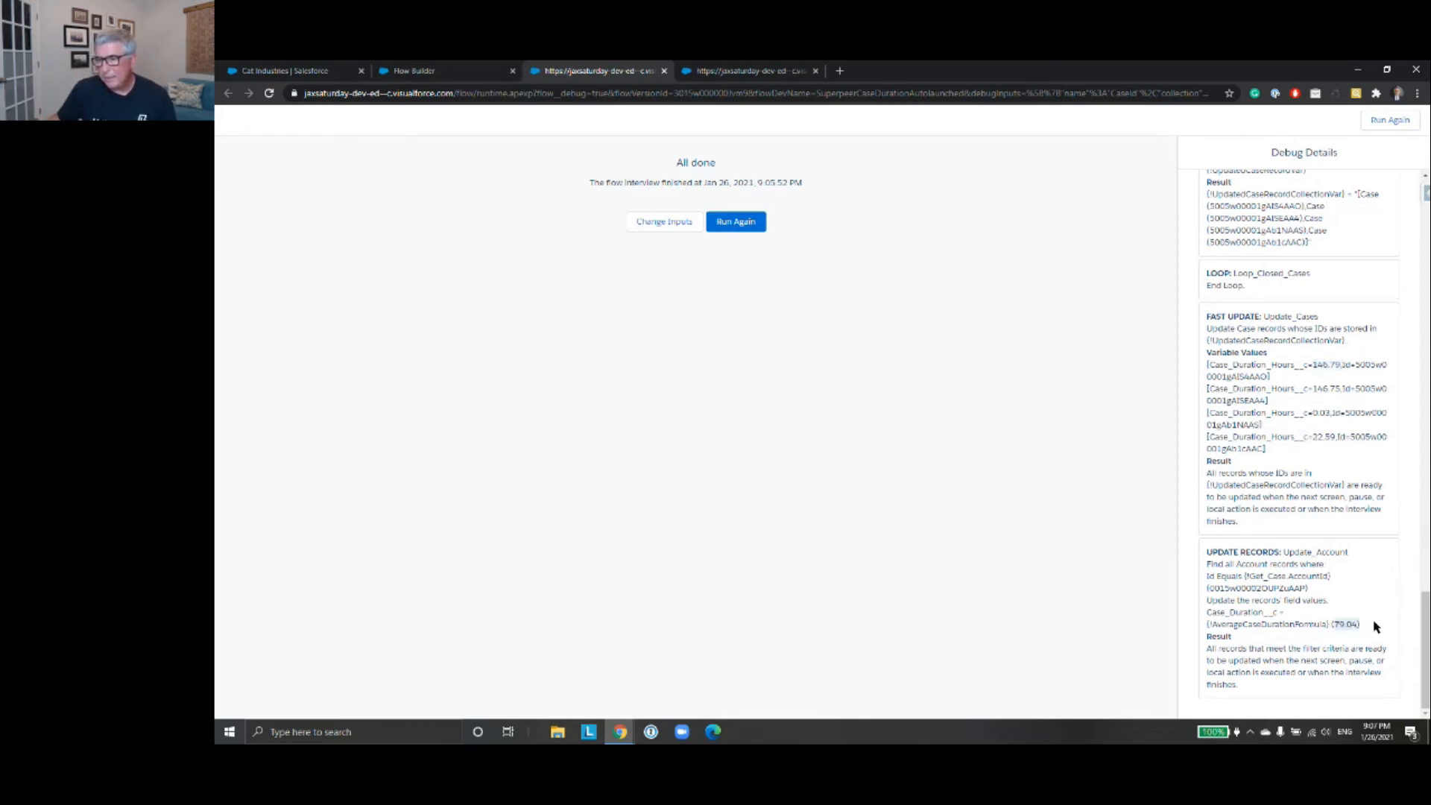
{"action": "left_click", "coordinate": [984, 511]}
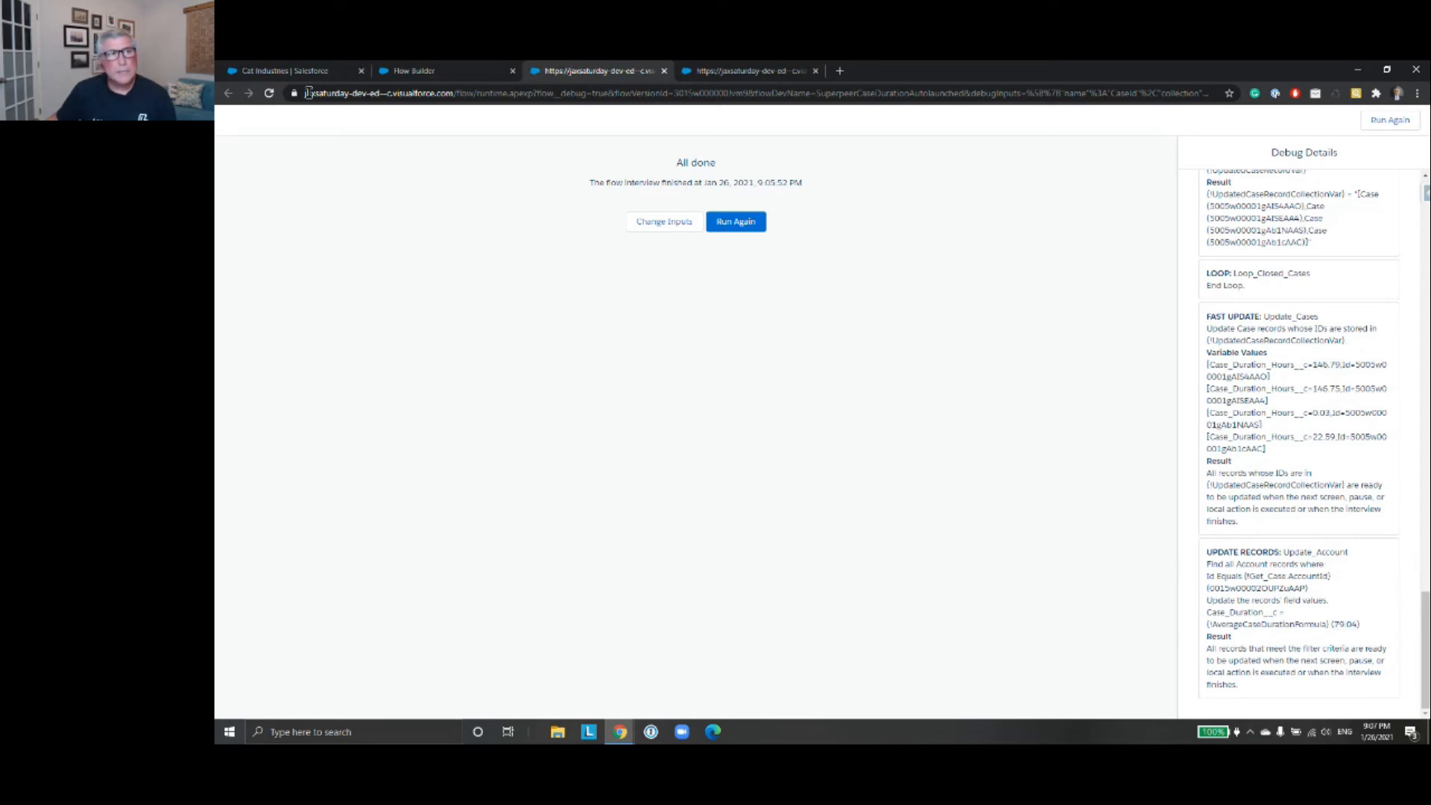
- Switch to the Cat Industries account record and compare its Case Duration (Hours) field with its related cases
{"action": "left_click", "coordinate": [302, 73]}
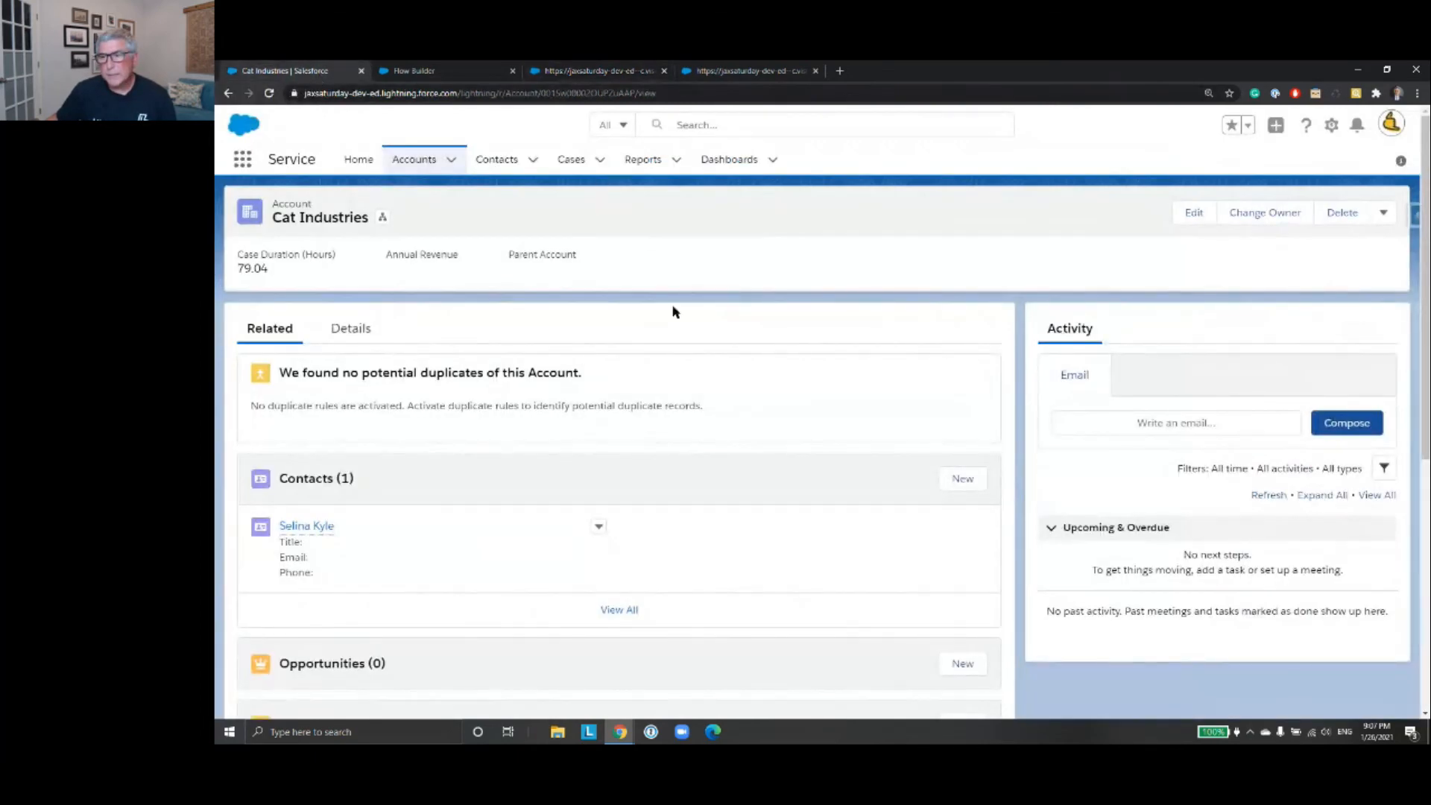
{"action": "scroll", "coordinate": [895, 388], "scroll_direction": "down", "scroll_amount": 4}
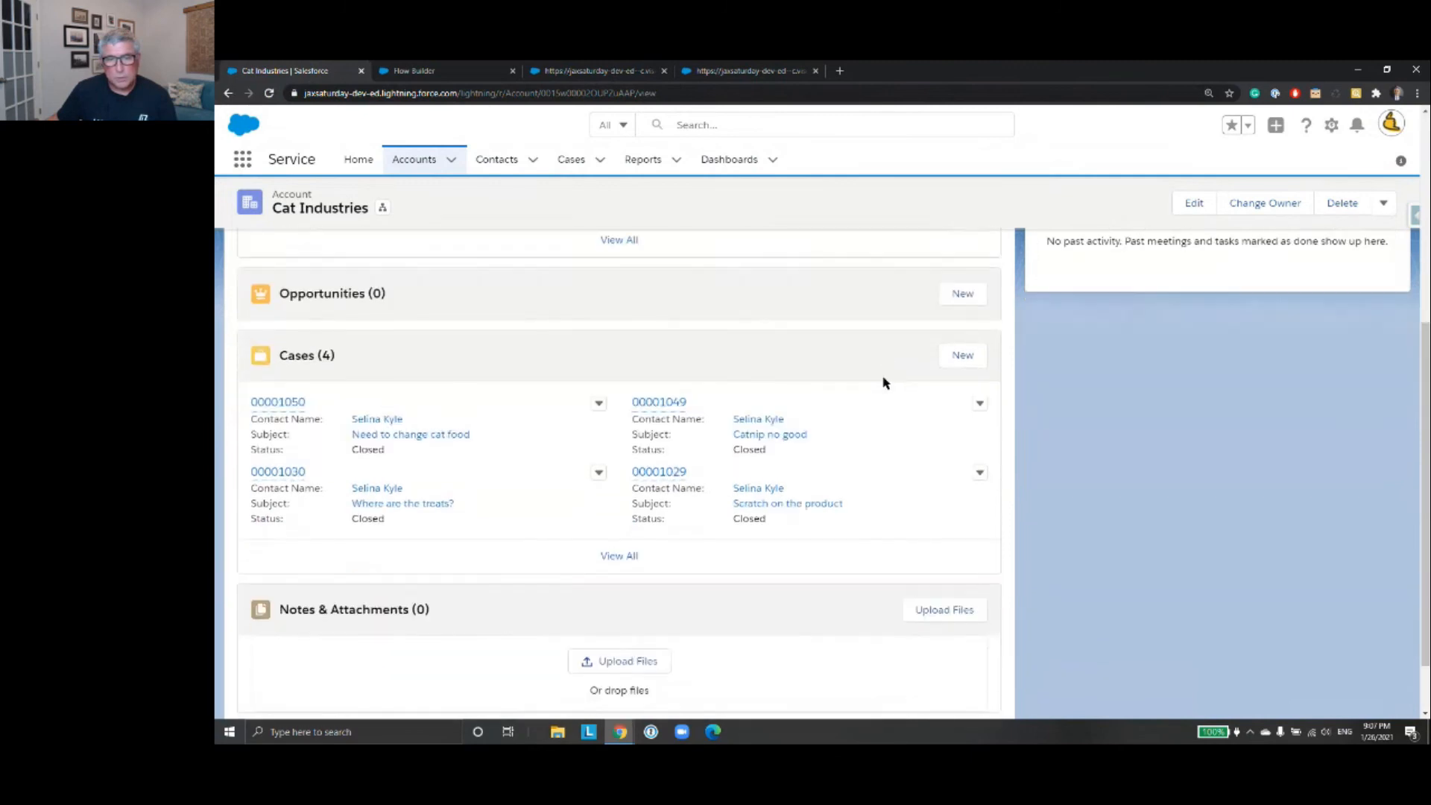
{"action": "scroll", "coordinate": [898, 367], "scroll_direction": "up", "scroll_amount": 4}
{"action": "scroll", "coordinate": [886, 383], "scroll_direction": "up", "scroll_amount": 1}
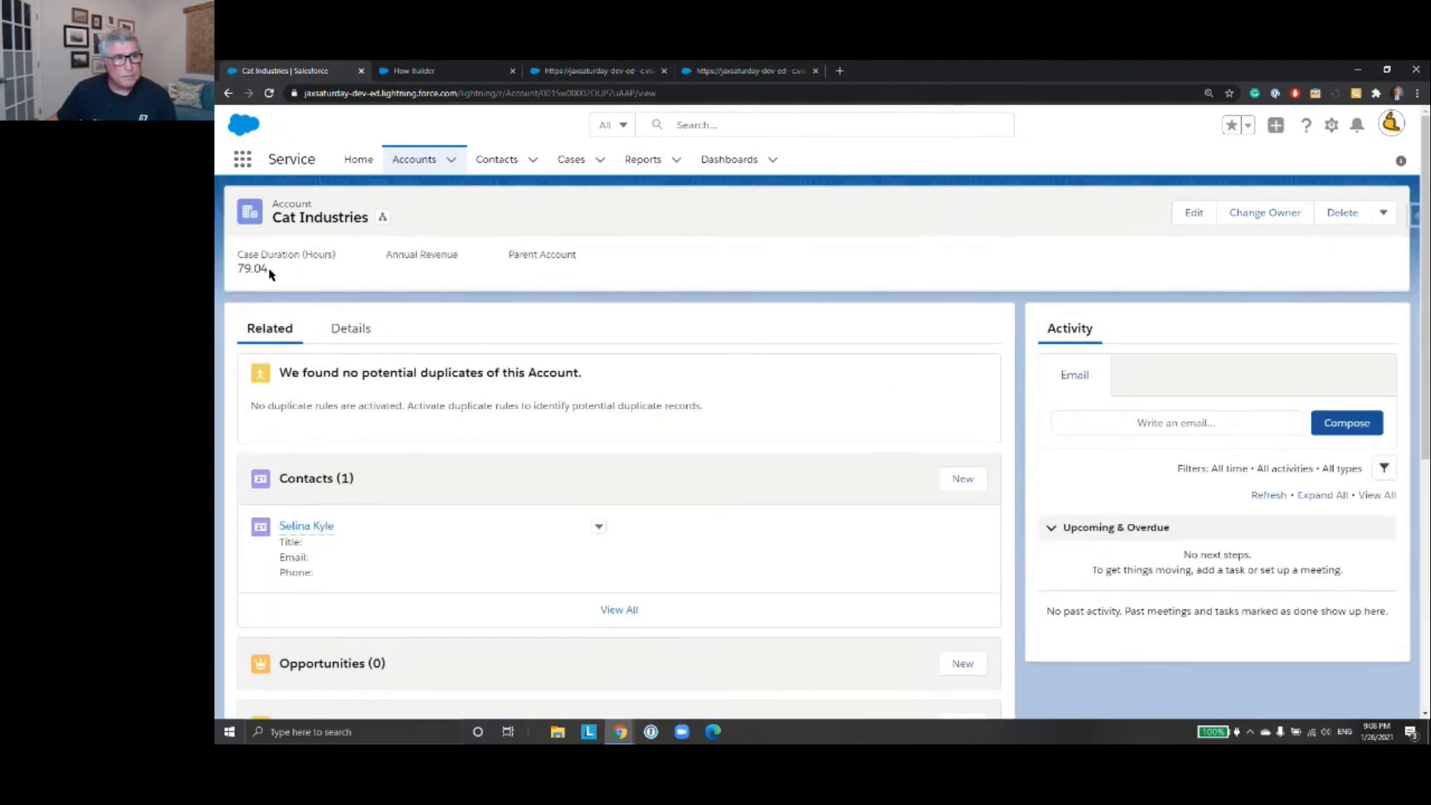
{"action": "scroll", "coordinate": [270, 274], "scroll_direction": "down", "scroll_amount": 5}
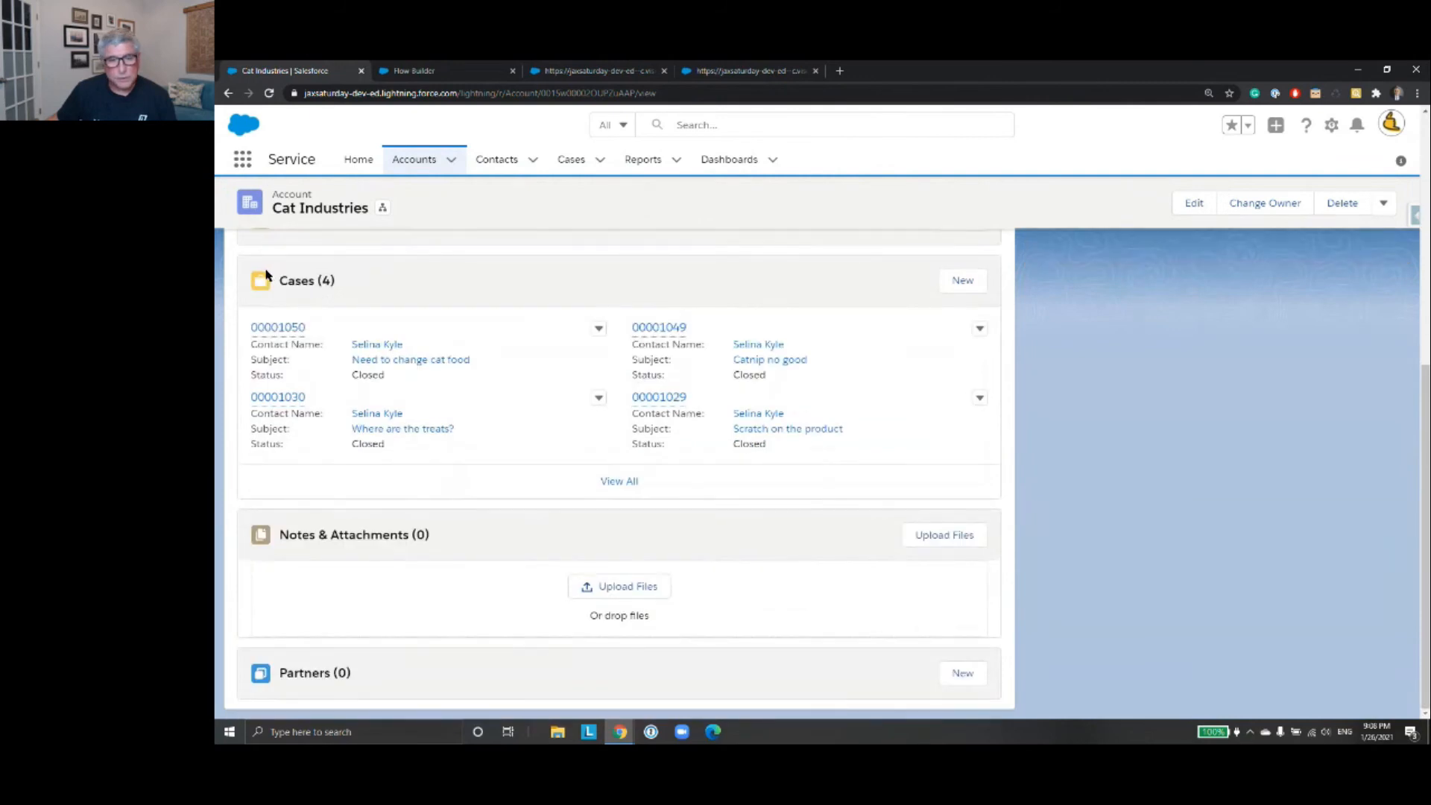
{"action": "scroll", "coordinate": [267, 275], "scroll_direction": "up", "scroll_amount": 5}
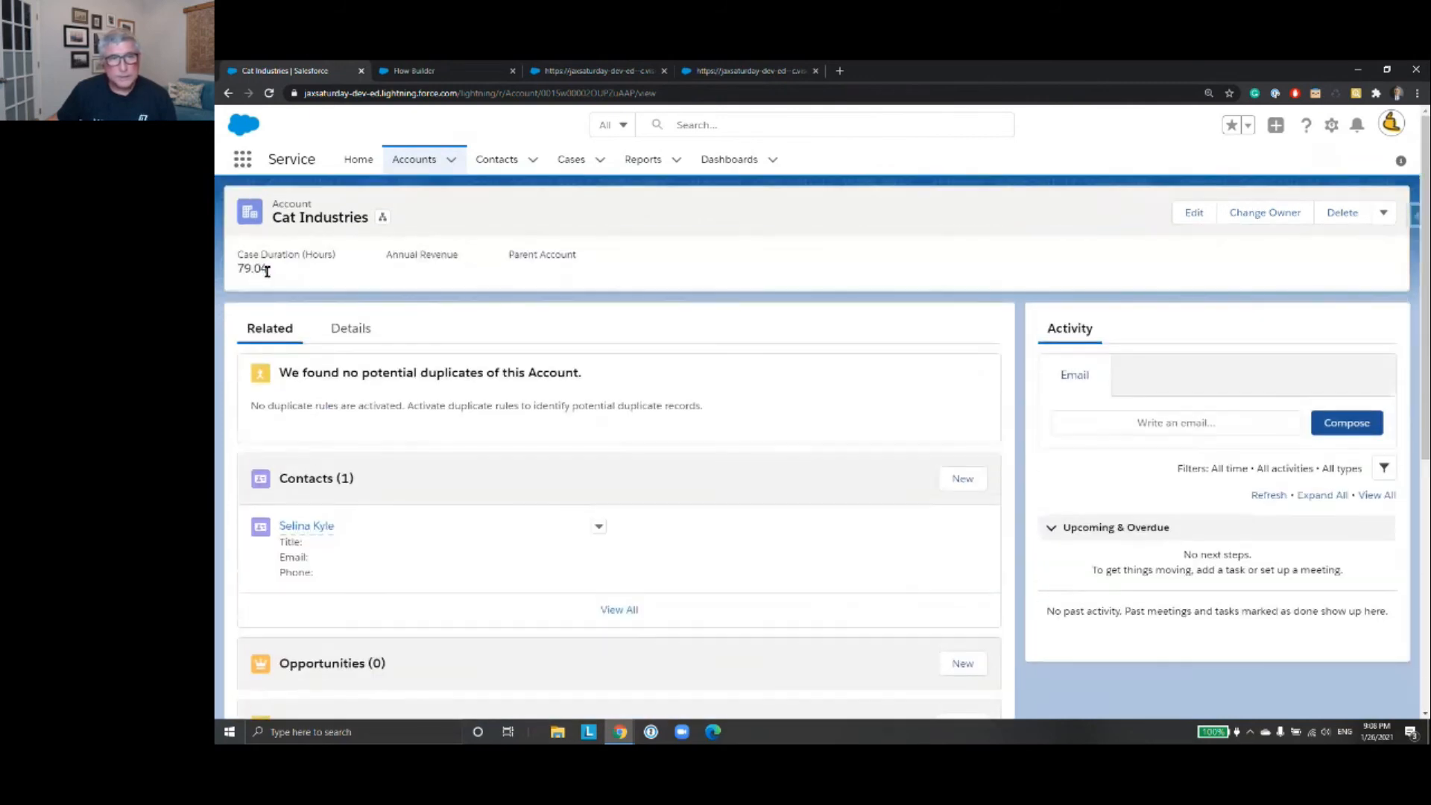
- Check the Case Duration (Hours) and Last Modified By fields in the Cat Industries account details
{"action": "left_click", "coordinate": [353, 337]}
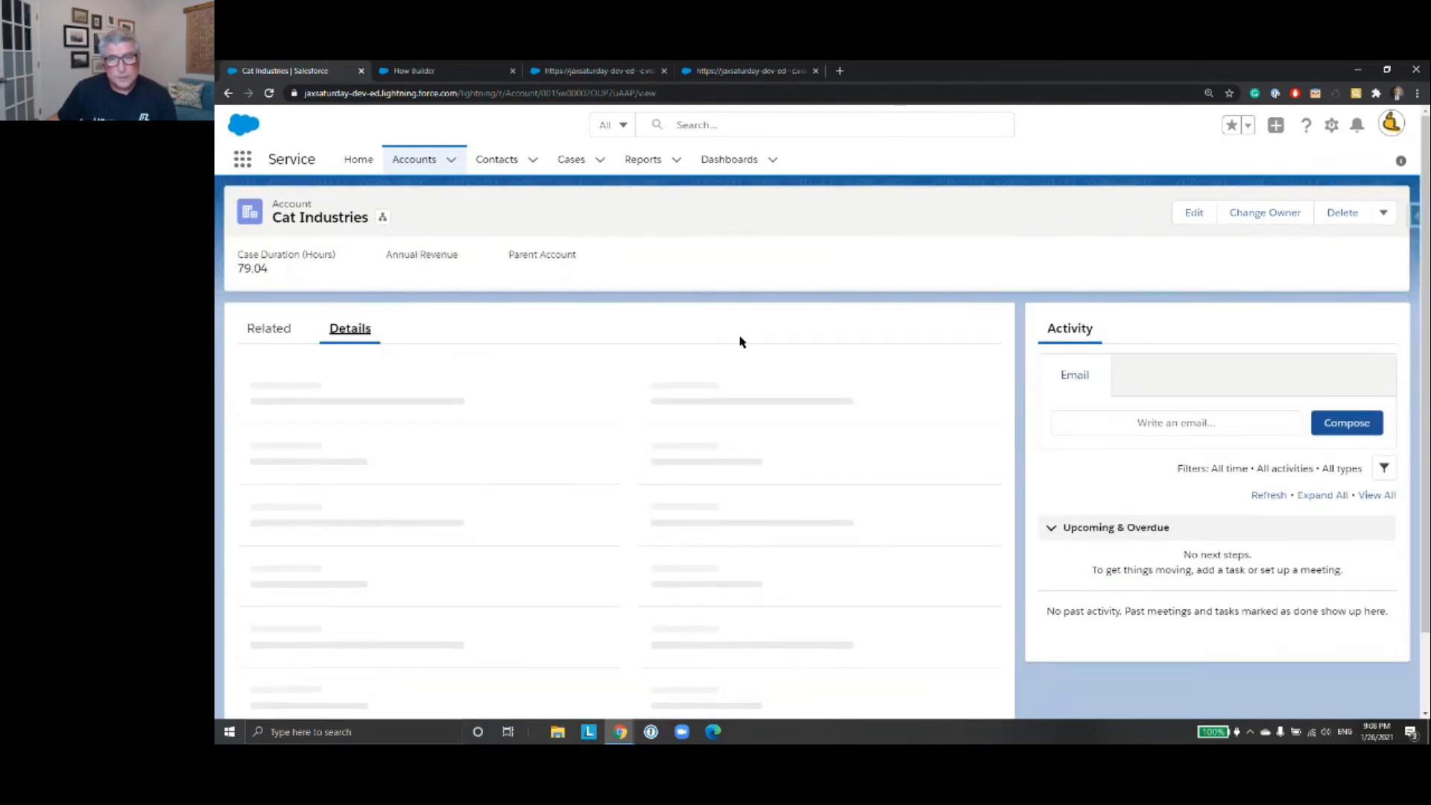
{"action": "scroll", "coordinate": [740, 343], "scroll_direction": "down", "scroll_amount": 1}
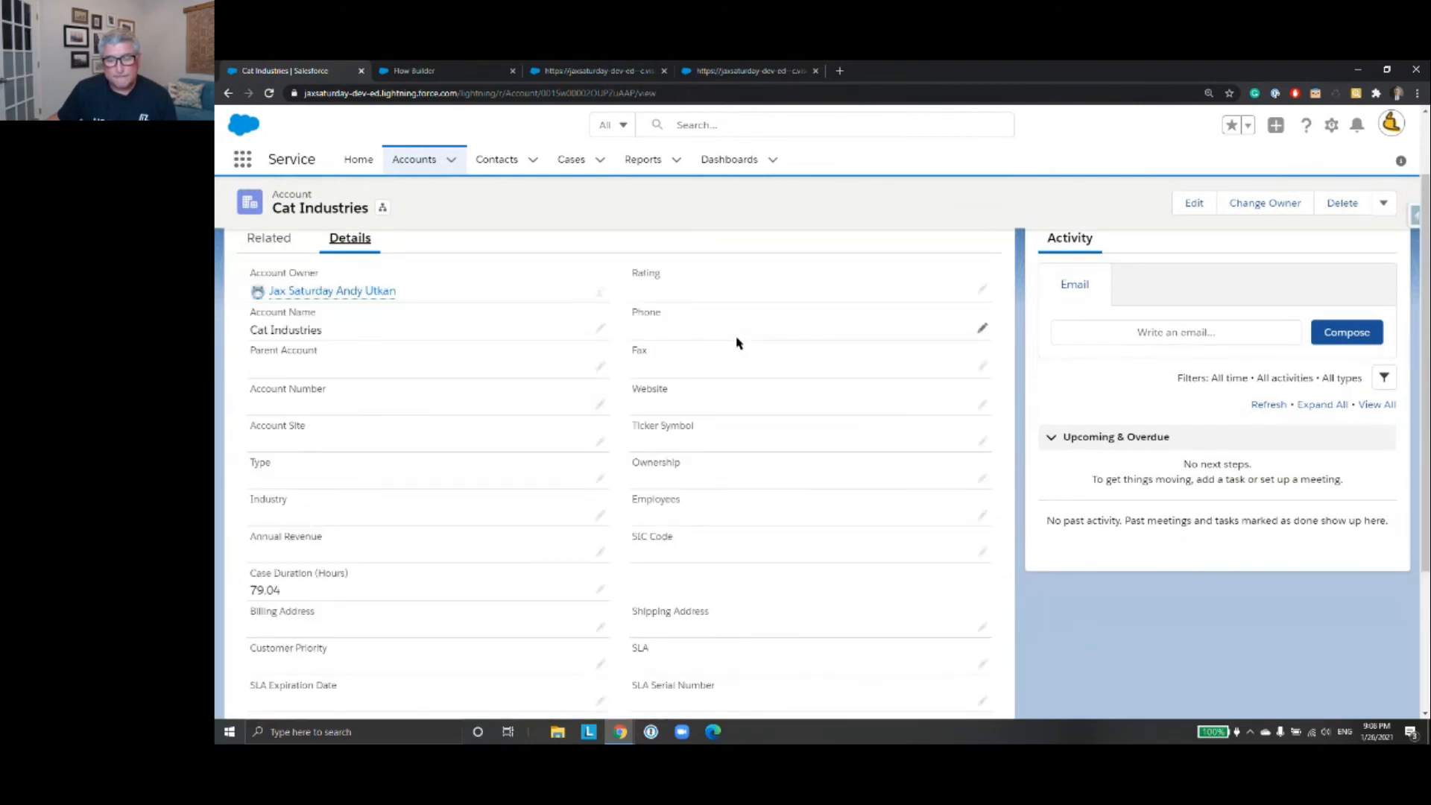
{"action": "scroll", "coordinate": [738, 343], "scroll_direction": "down", "scroll_amount": 3}
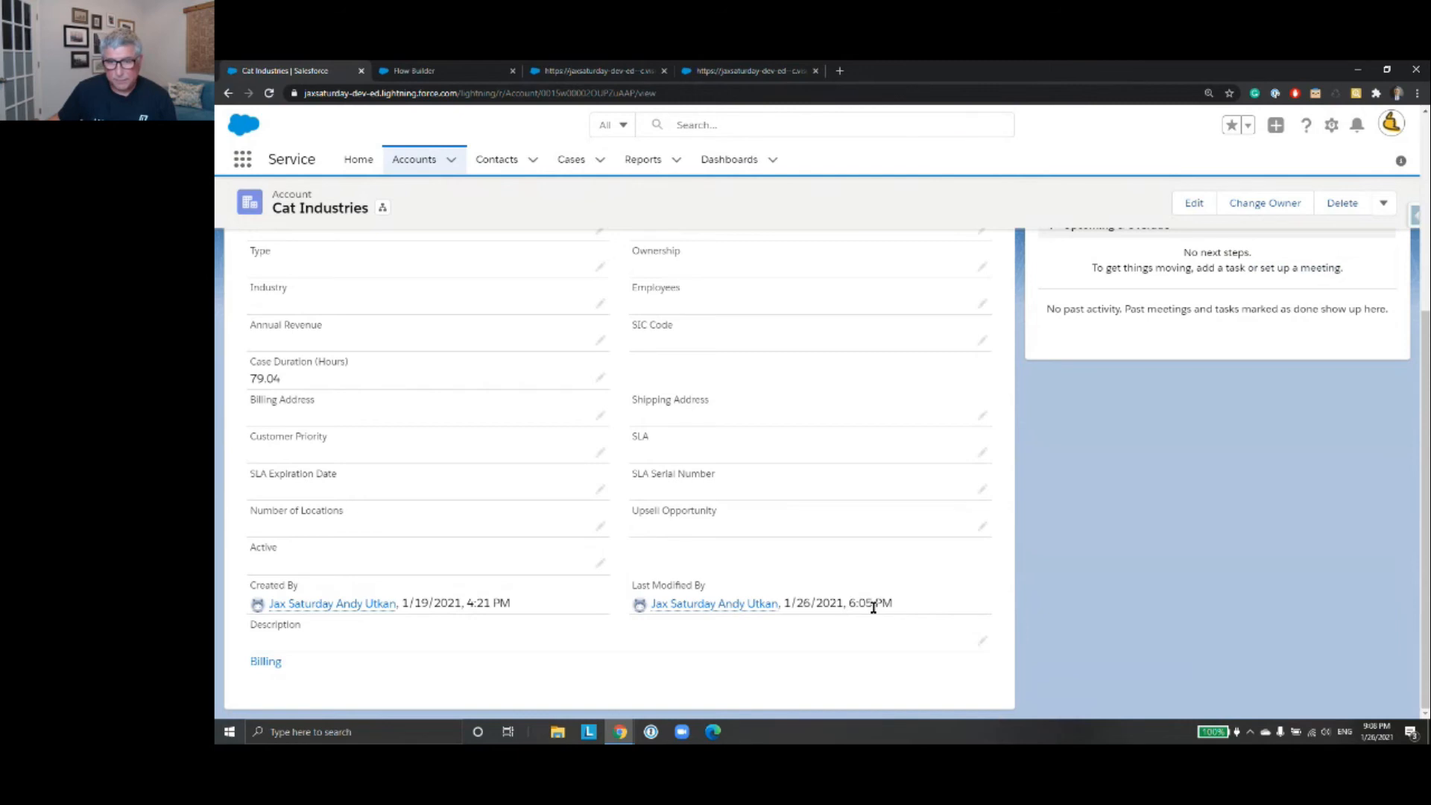
{"action": "scroll", "coordinate": [869, 611], "scroll_direction": "up", "scroll_amount": 5}
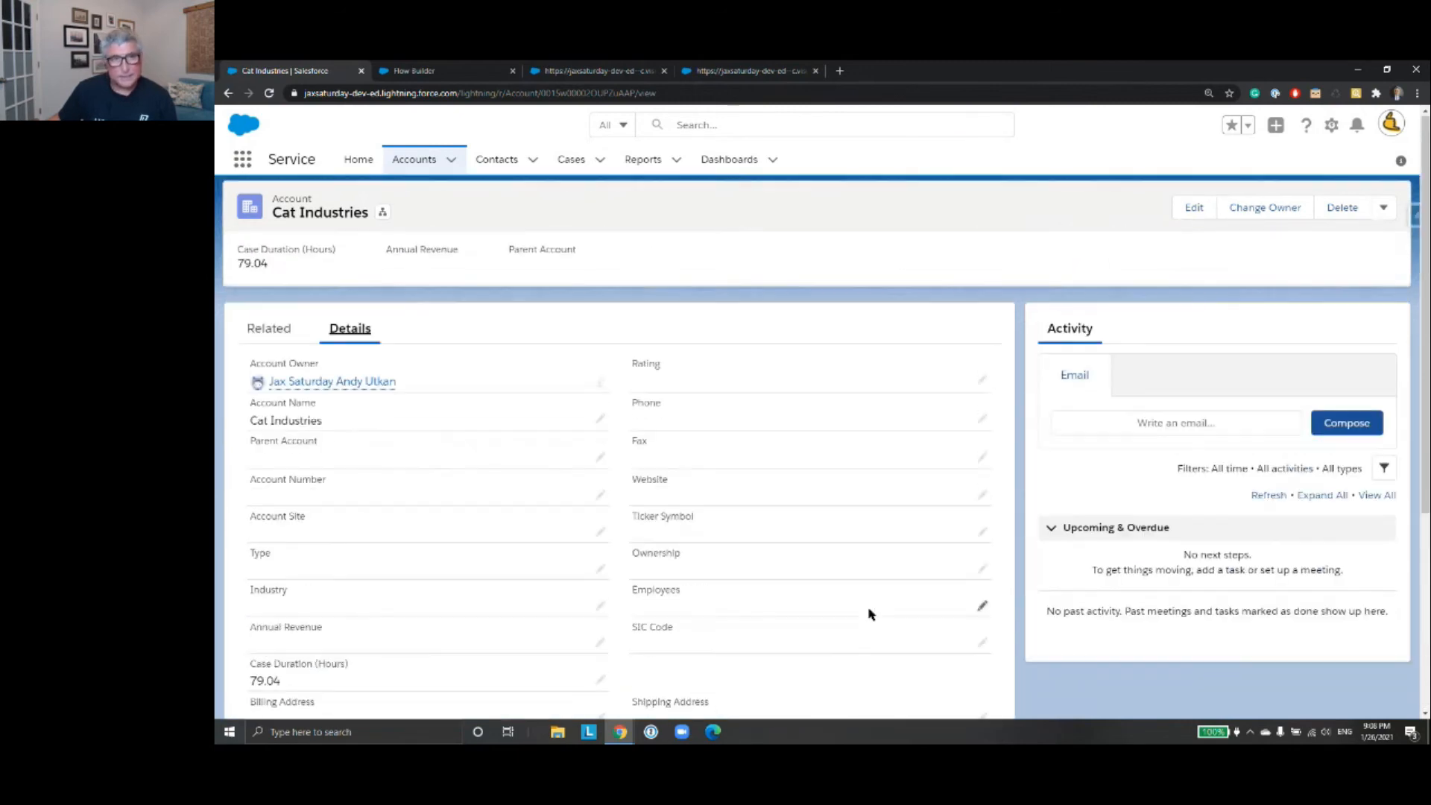
- Reload the Cat Industries account page and recheck its Case Duration (Hours) and related cases
{"action": "left_click", "coordinate": [270, 92]}
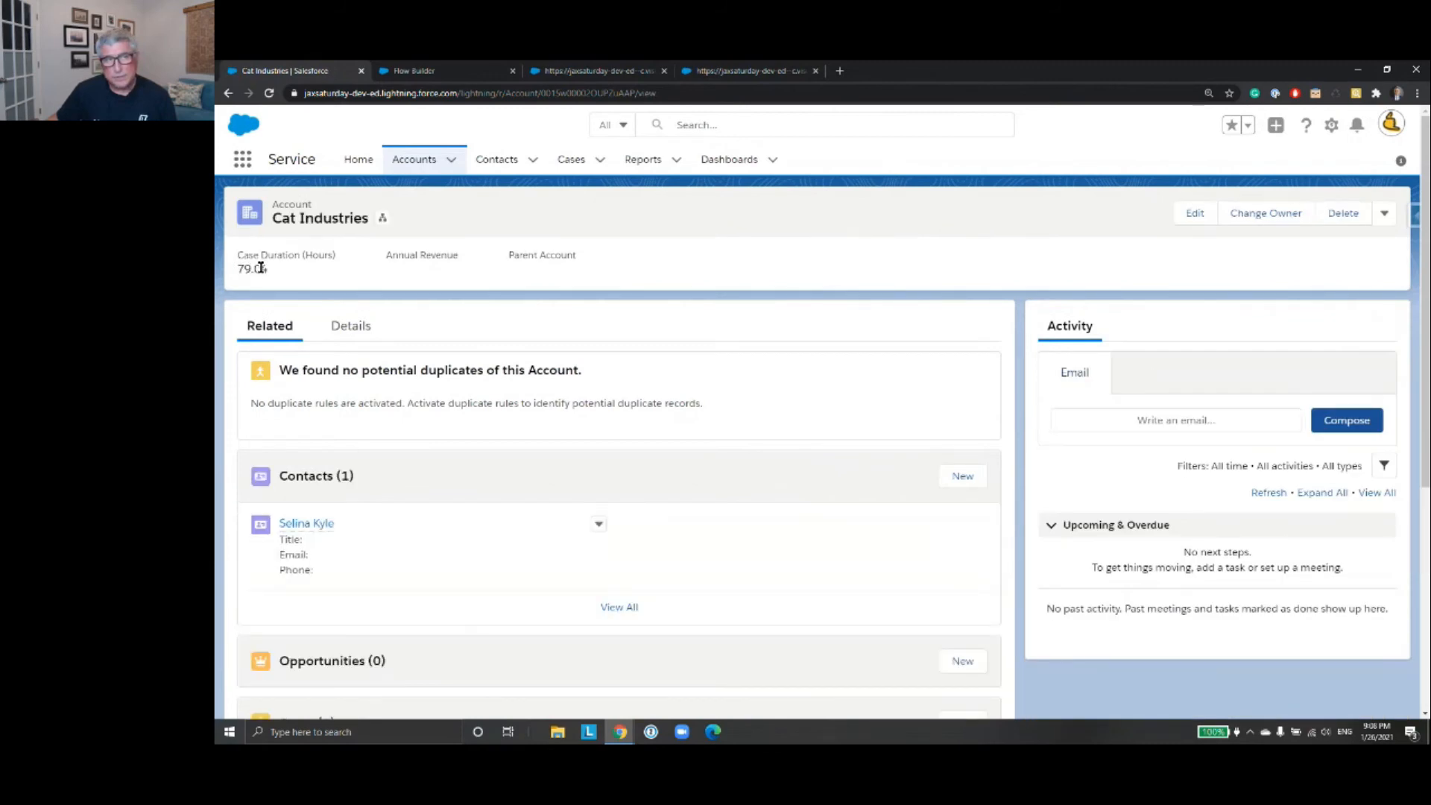
{"action": "scroll", "coordinate": [477, 283], "scroll_direction": "down", "scroll_amount": 6}
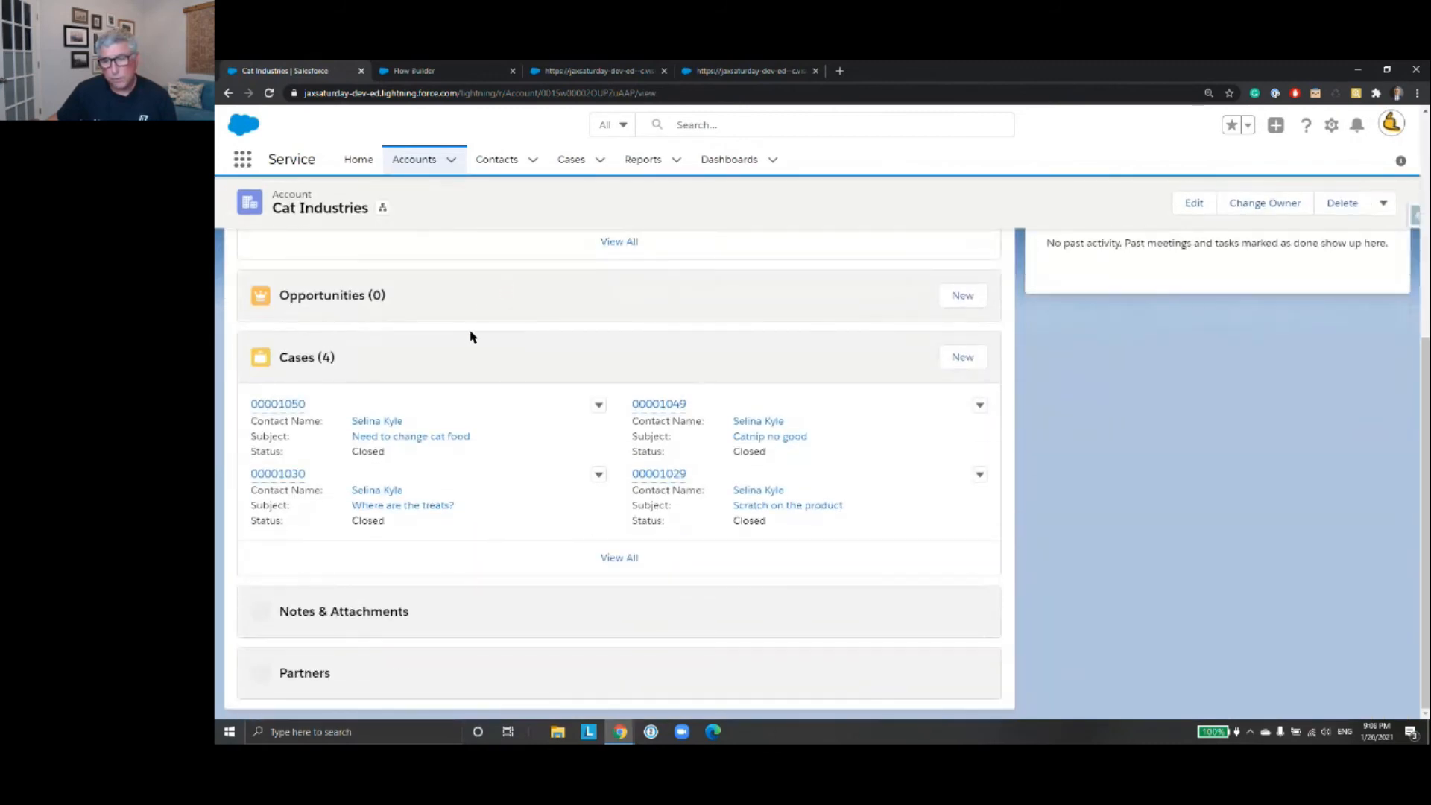
{"action": "scroll", "coordinate": [626, 374], "scroll_direction": "up", "scroll_amount": 8}
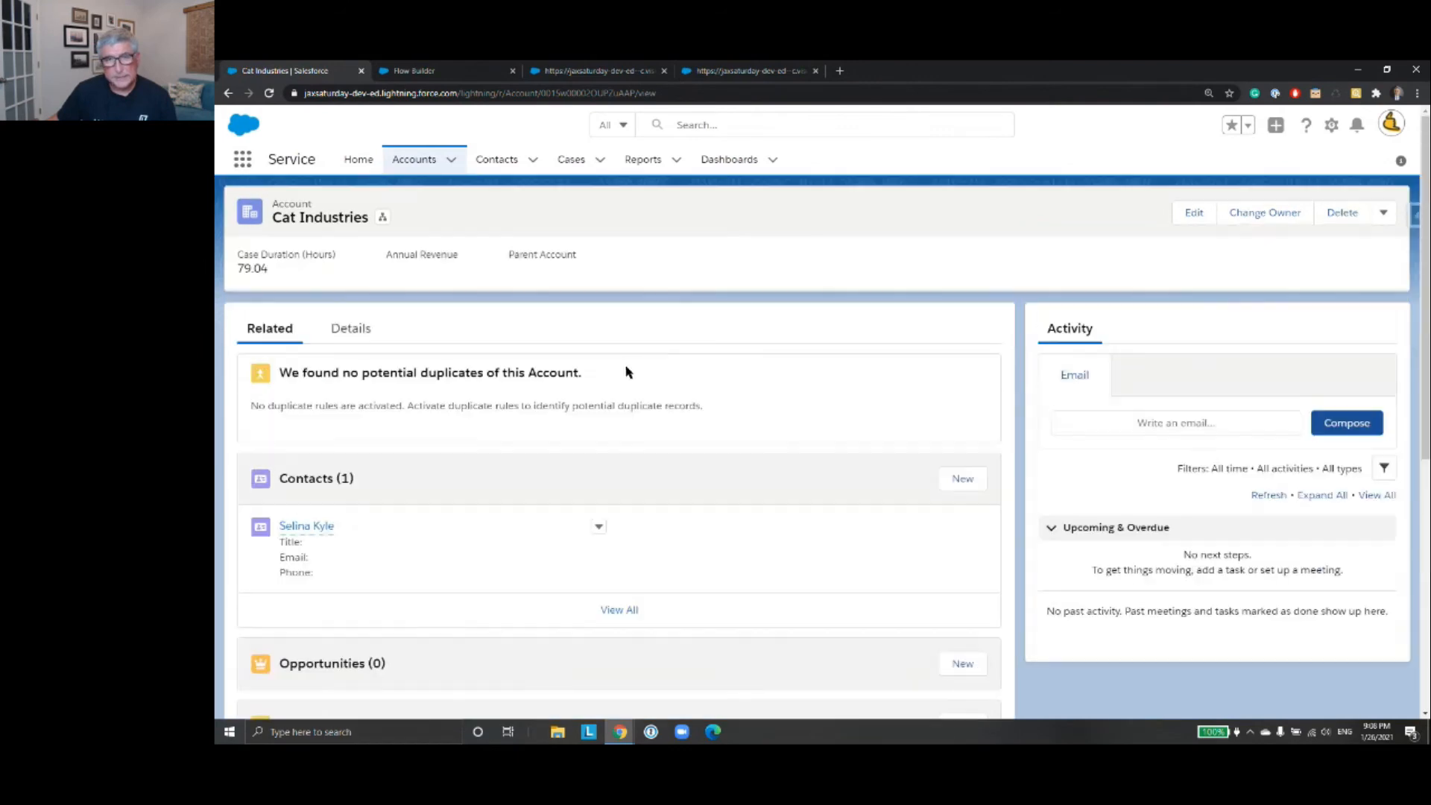
- Check Case Duration (Hours) and Last Modified By in the Cat Industries account details, and close both old debug run pages
{"action": "left_click", "coordinate": [361, 331]}
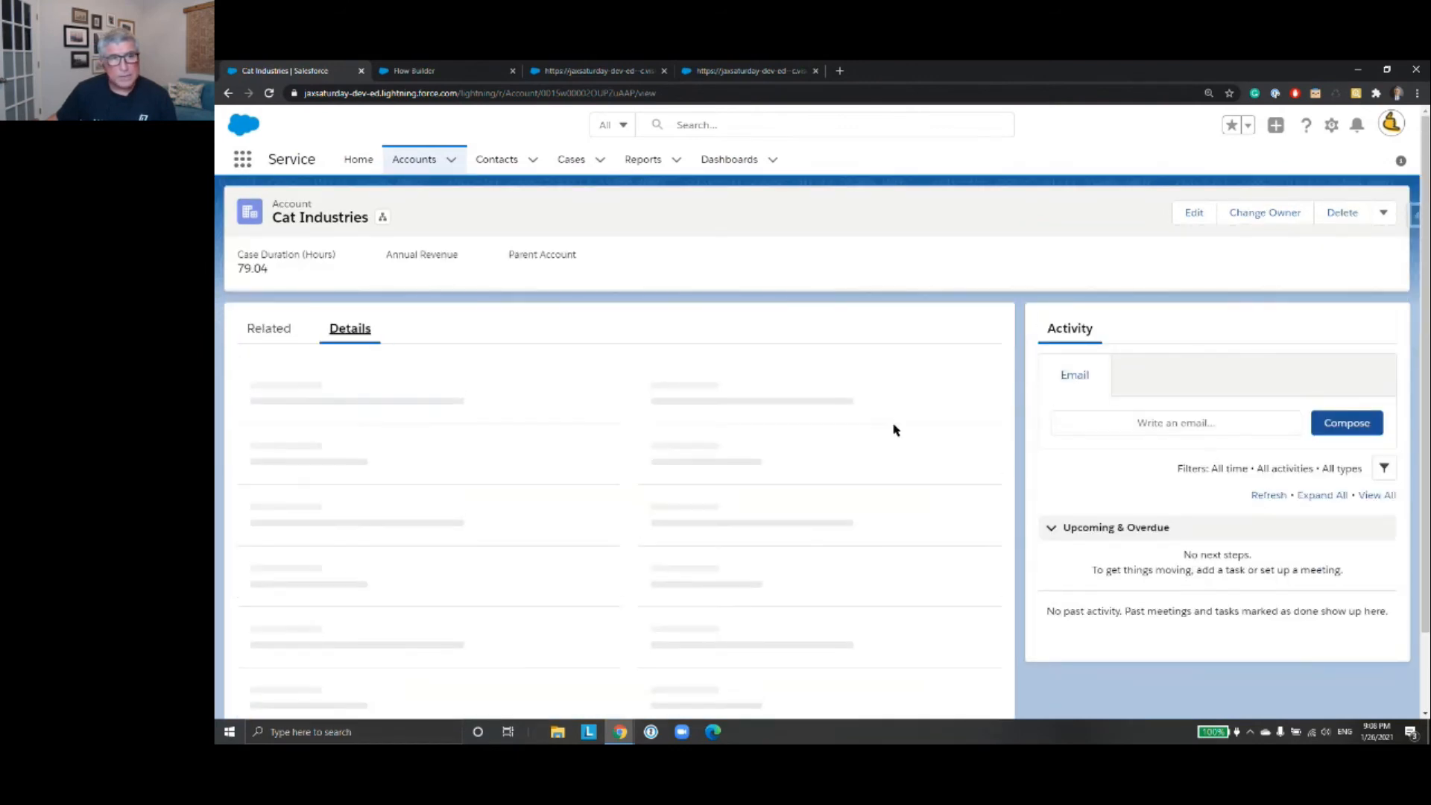
{"action": "scroll", "coordinate": [890, 430], "scroll_direction": "down", "scroll_amount": 4}
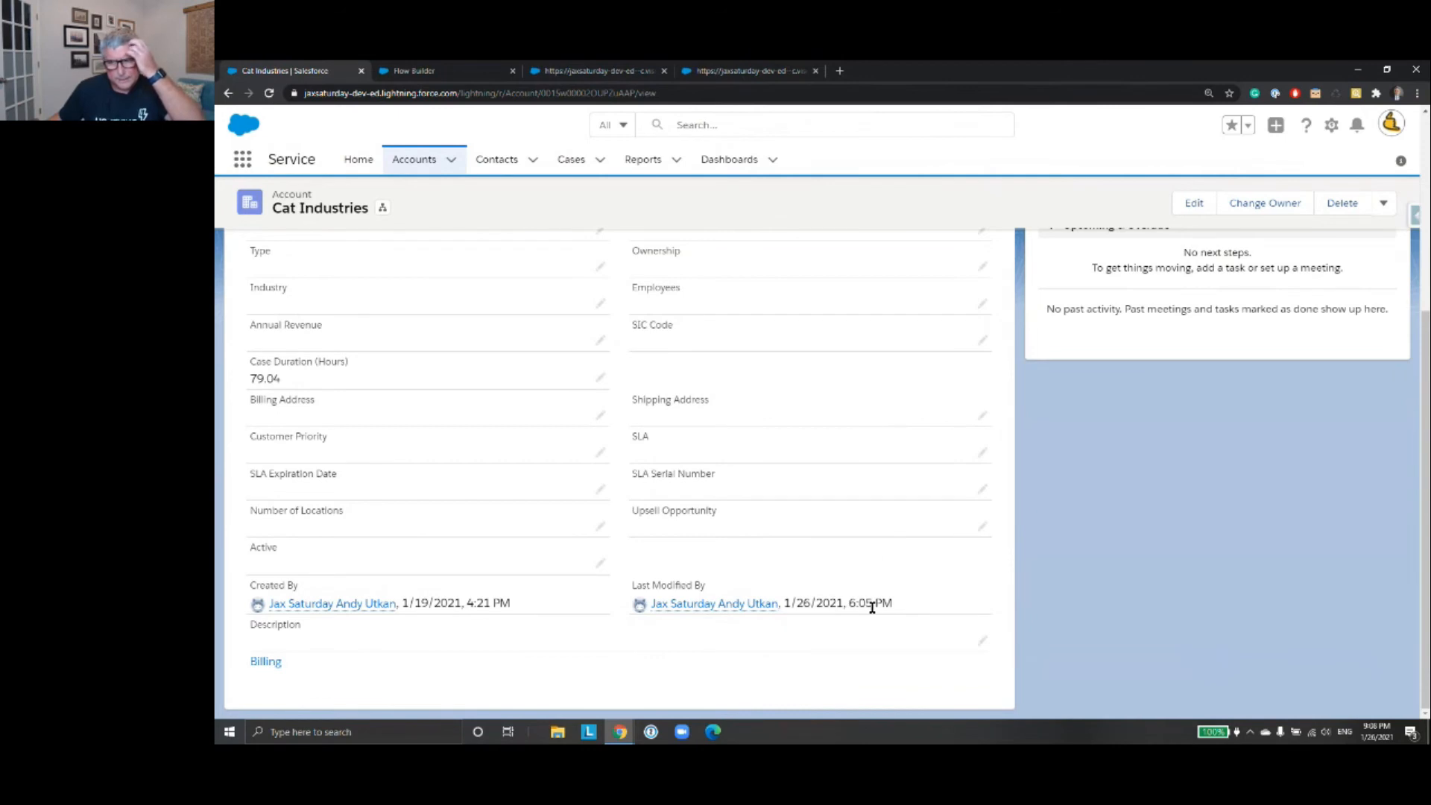
{"action": "left_click", "coordinate": [725, 72]}
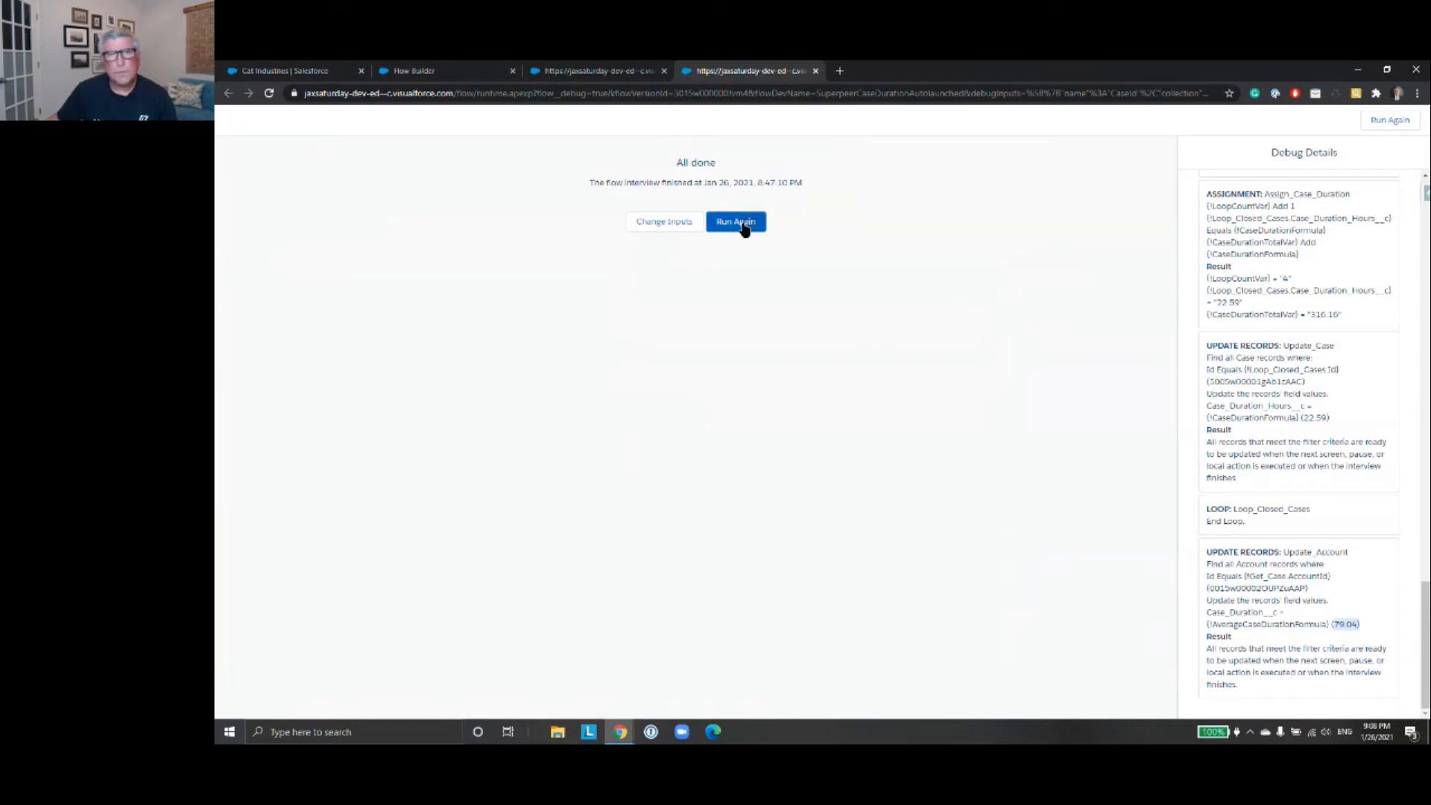
{"action": "left_click", "coordinate": [816, 71]}
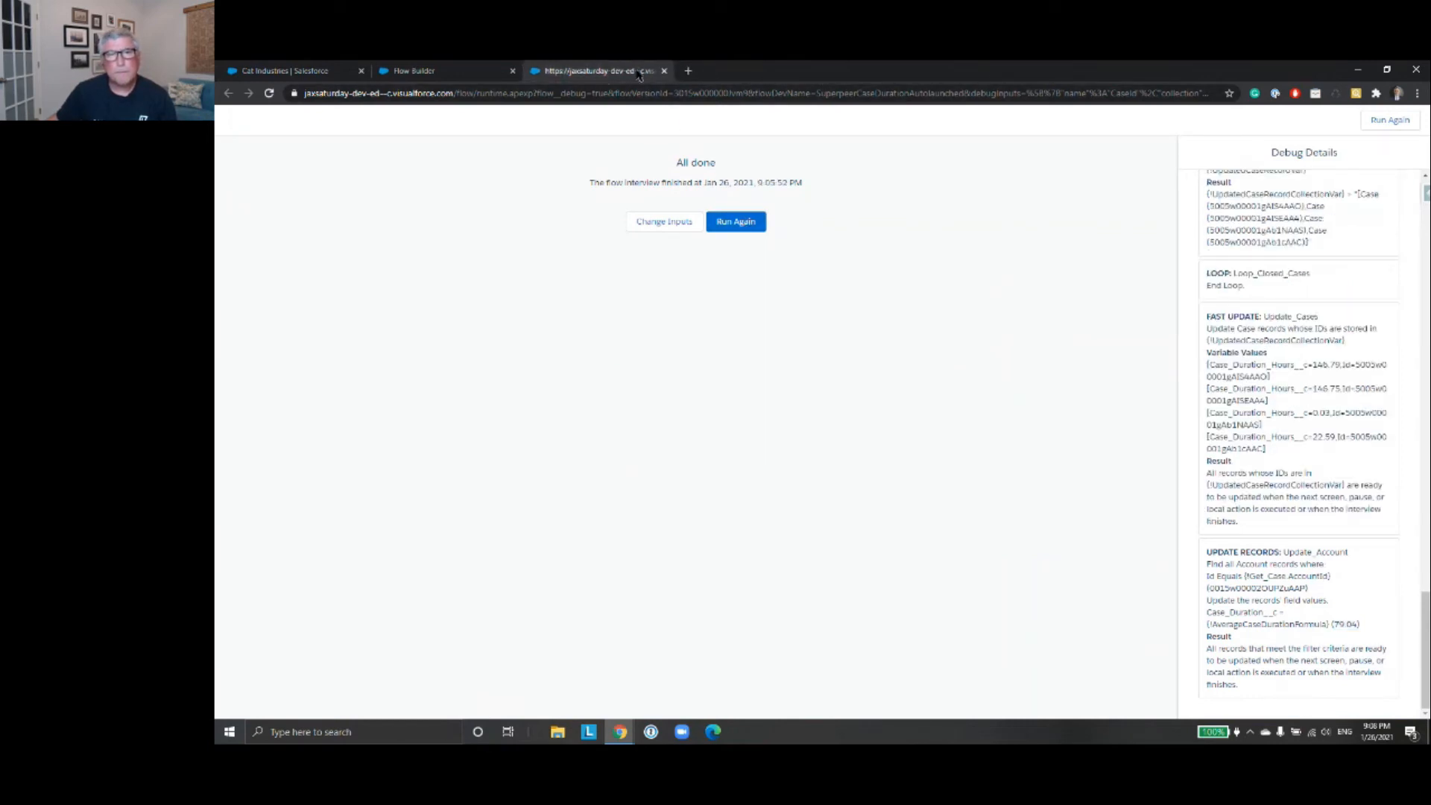
{"action": "left_click", "coordinate": [664, 71]}
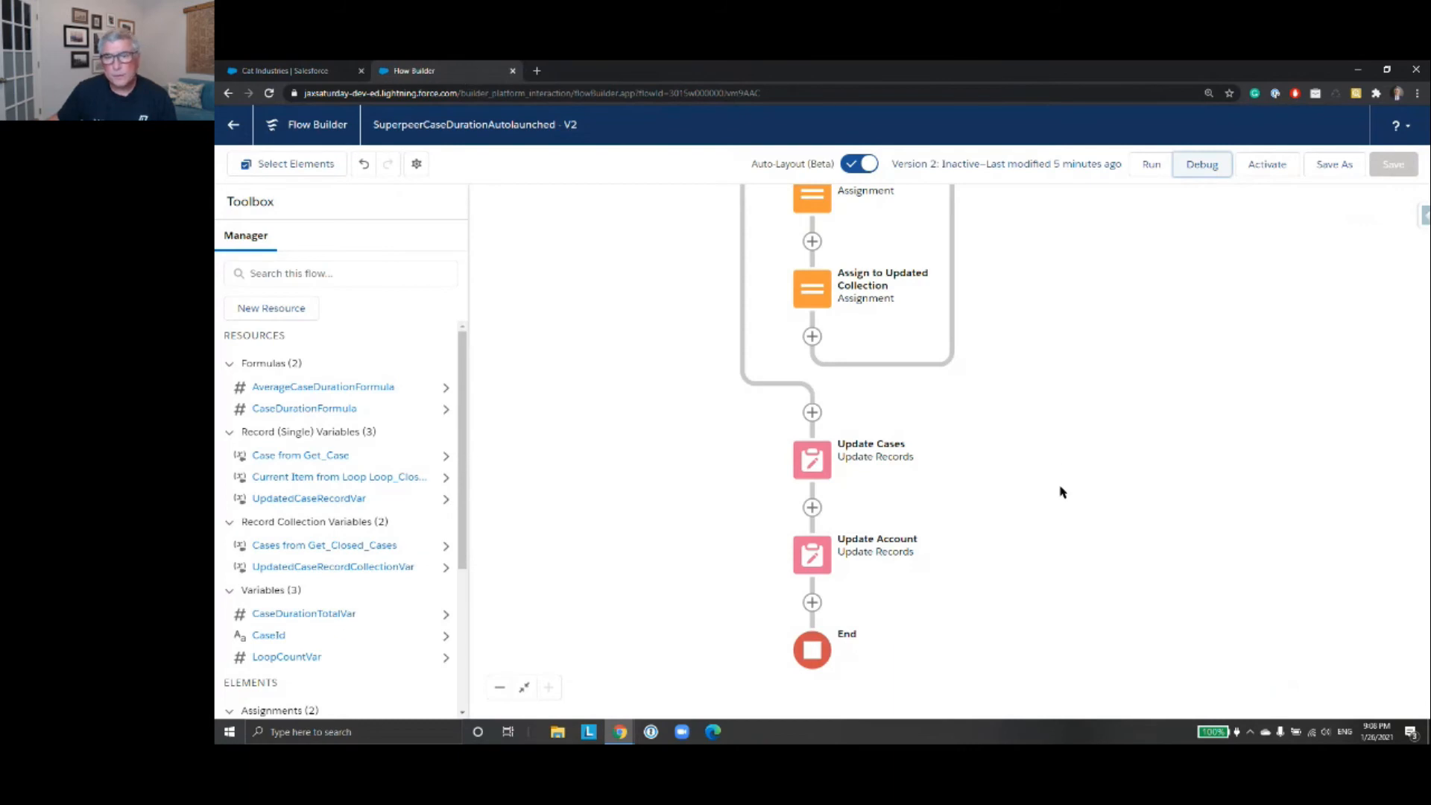
- Debug the SuperpeerCaseDurationAutolaunched flow with the most recently copied case ID as the CaseId input
{"action": "left_click", "coordinate": [1204, 165]}
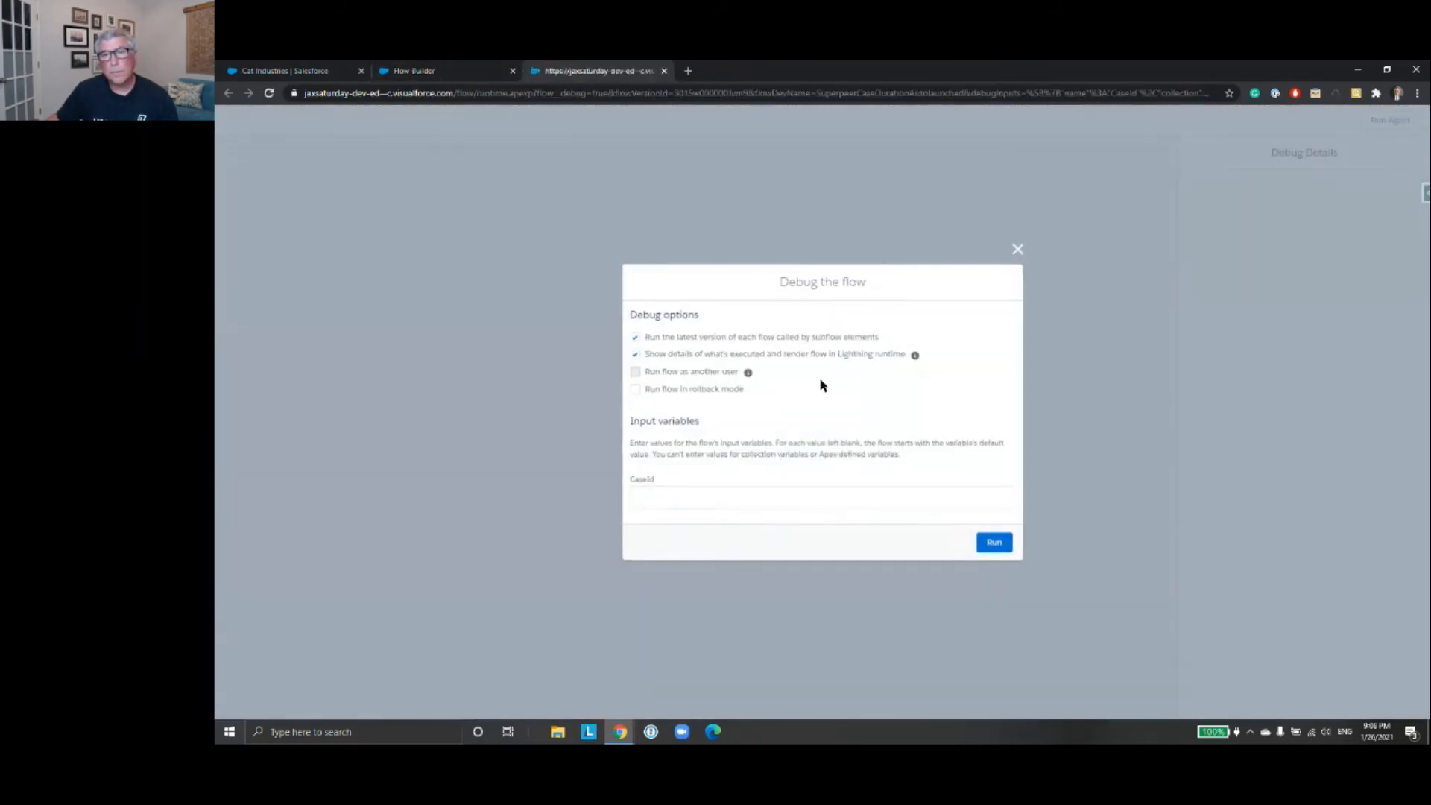
{"action": "left_click", "coordinate": [727, 492]}
{"action": "key", "text": "super+v"}
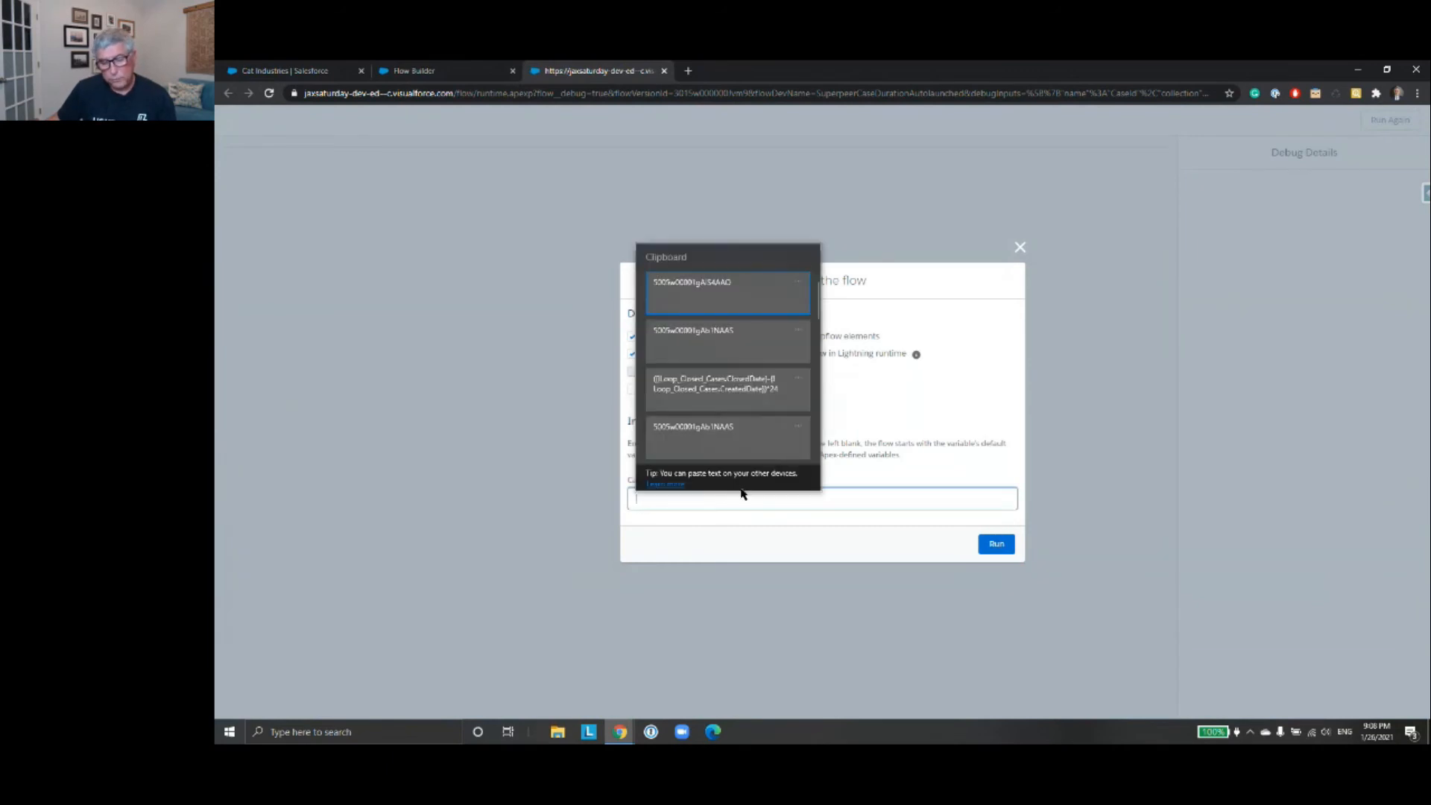
{"action": "left_click", "coordinate": [723, 280]}
{"action": "left_click", "coordinate": [996, 544]}
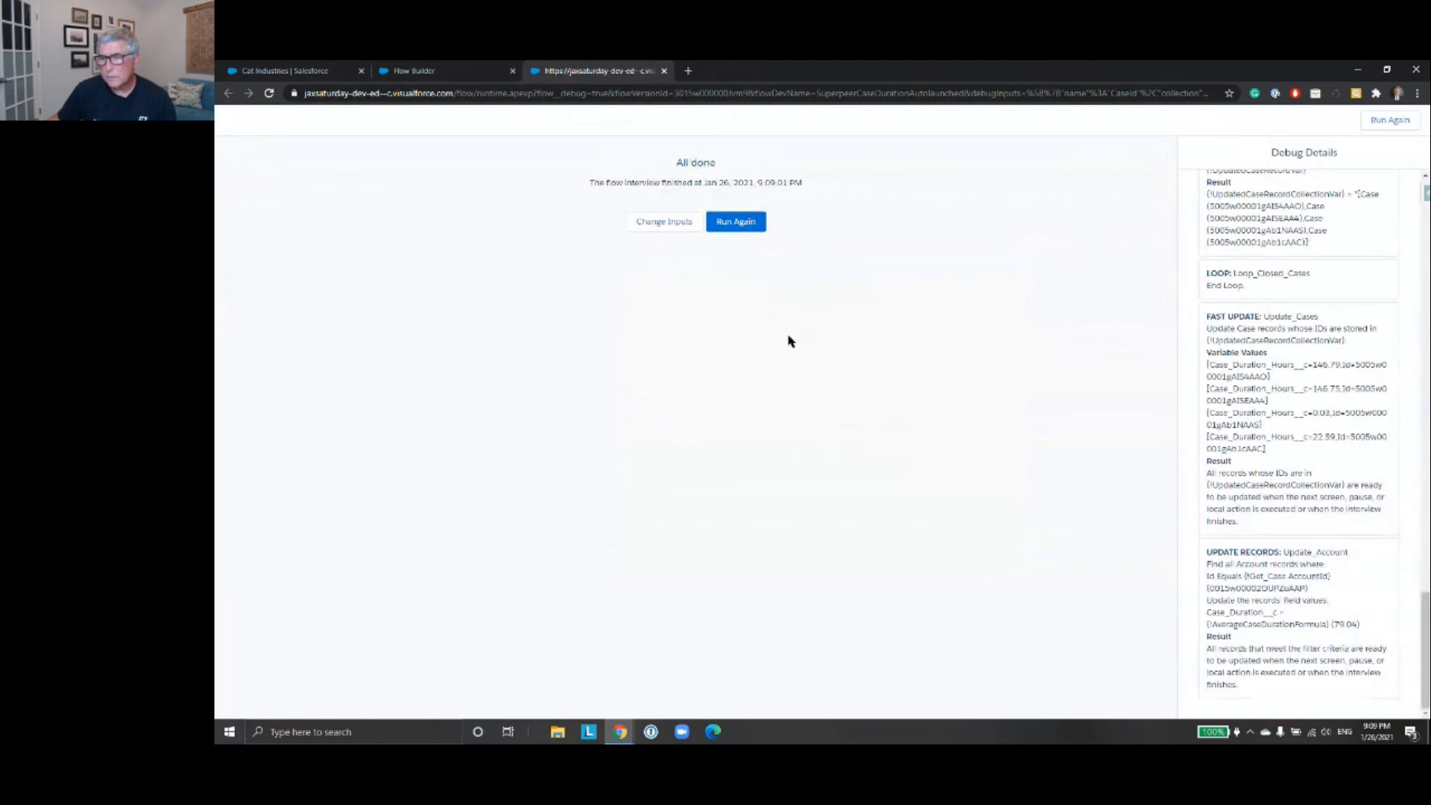
- Reload the Cat Industries account record and recheck its Last Modified By and Case Duration (Hours) details
{"action": "left_click", "coordinate": [413, 73]}
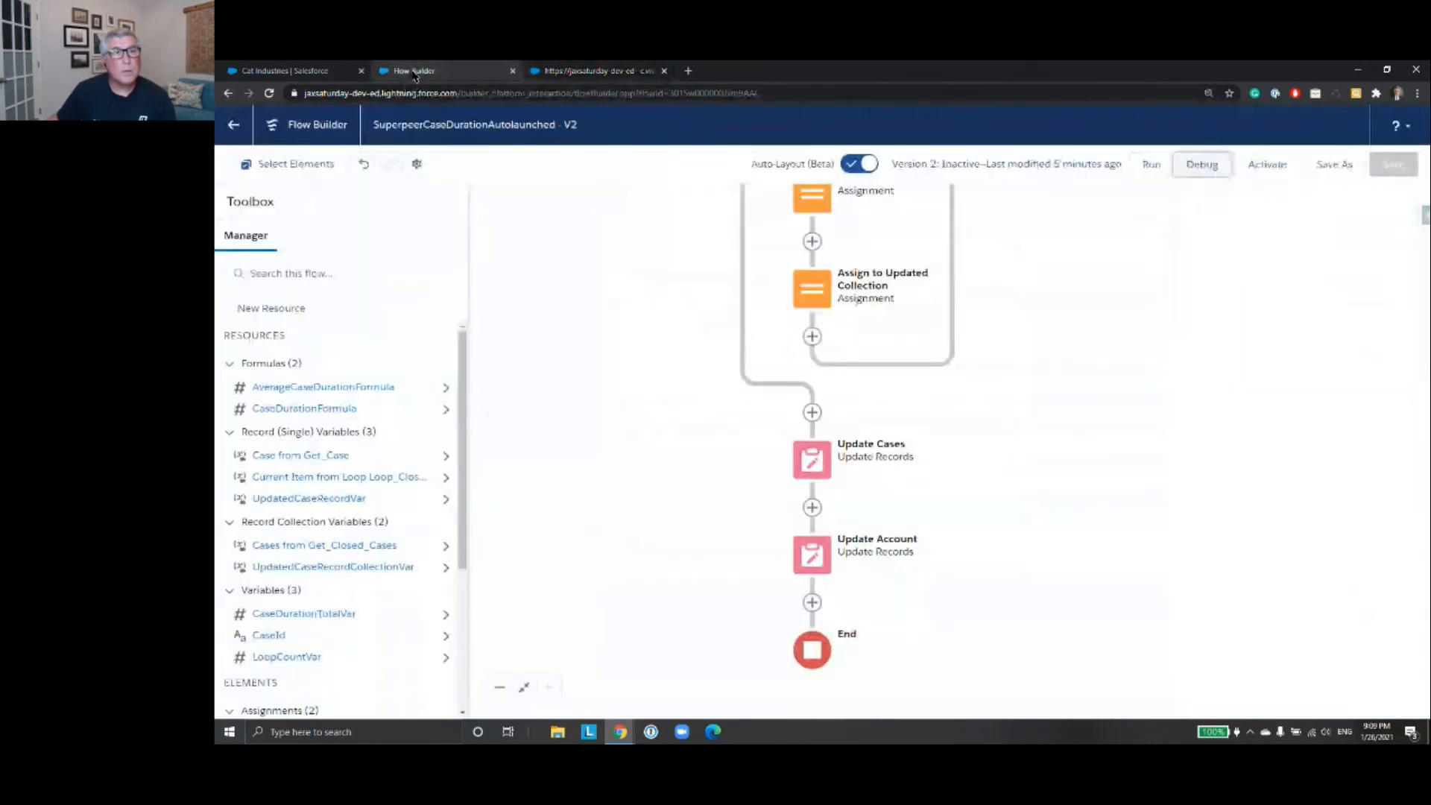
{"action": "left_click", "coordinate": [315, 72]}
{"action": "left_click", "coordinate": [269, 93]}
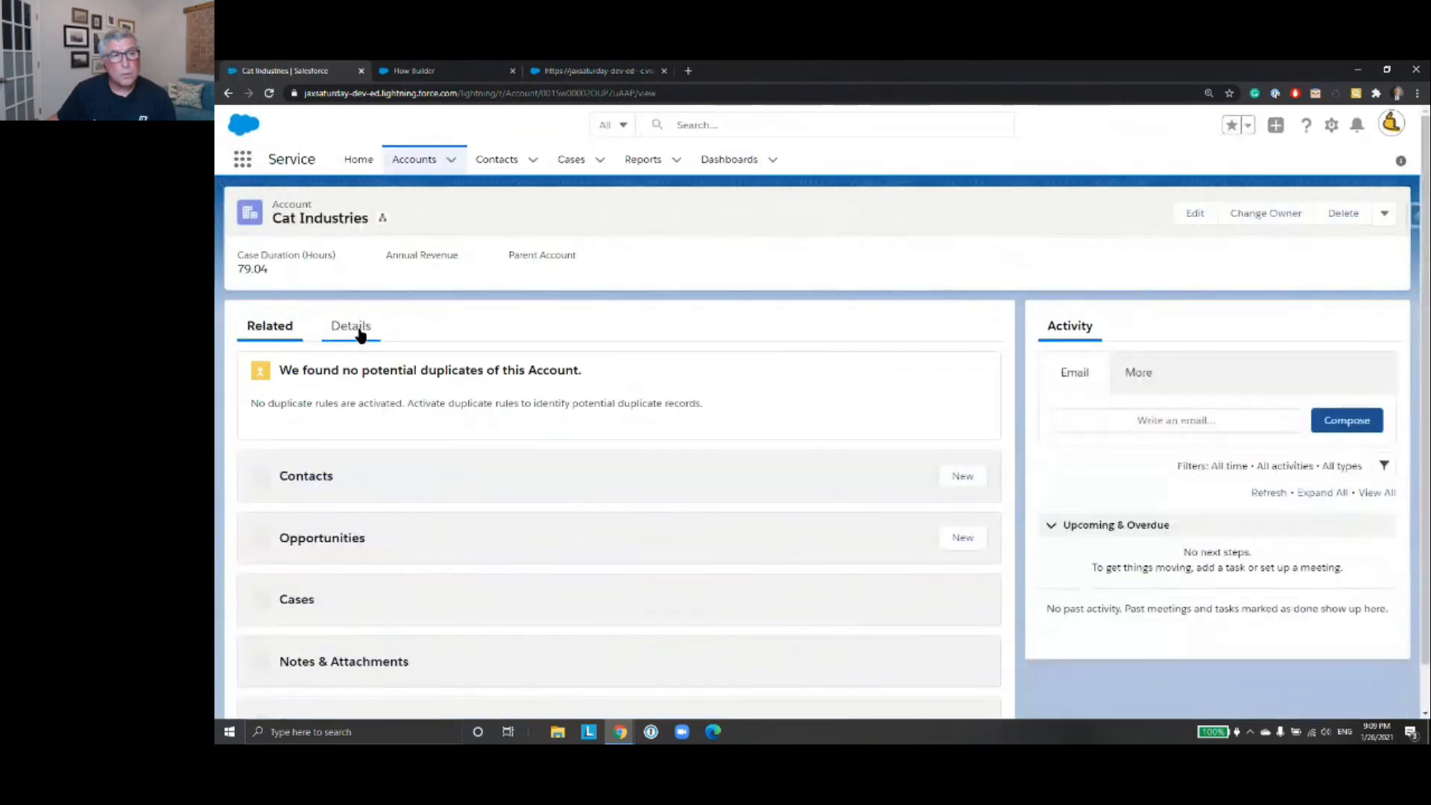
{"action": "left_click", "coordinate": [361, 334]}
{"action": "scroll", "coordinate": [857, 363], "scroll_direction": "down", "scroll_amount": 4}
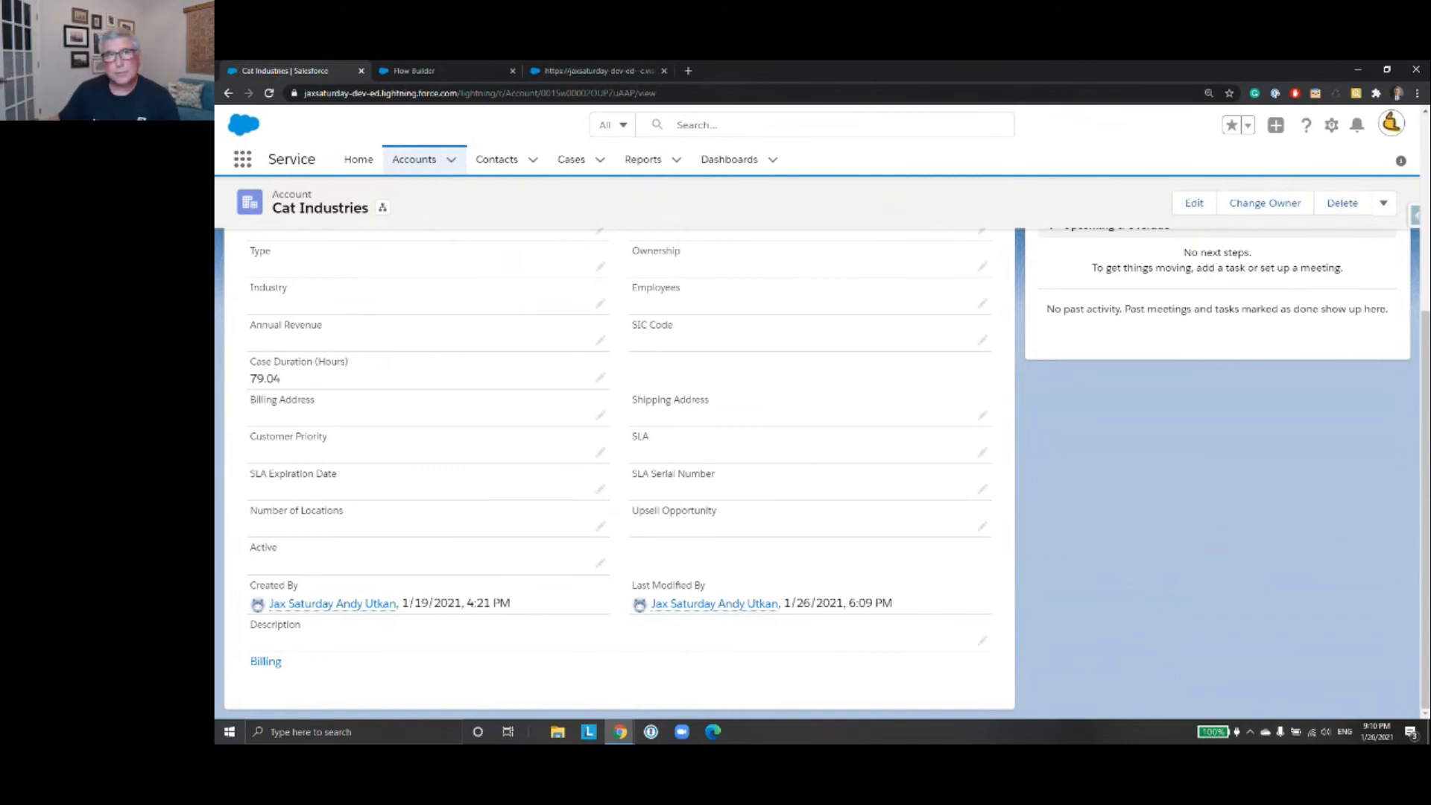
- Highlight the Update_Cases durations and IDs in the debug results and review the flow from the updates up to Get Case
{"action": "left_click", "coordinate": [455, 70]}
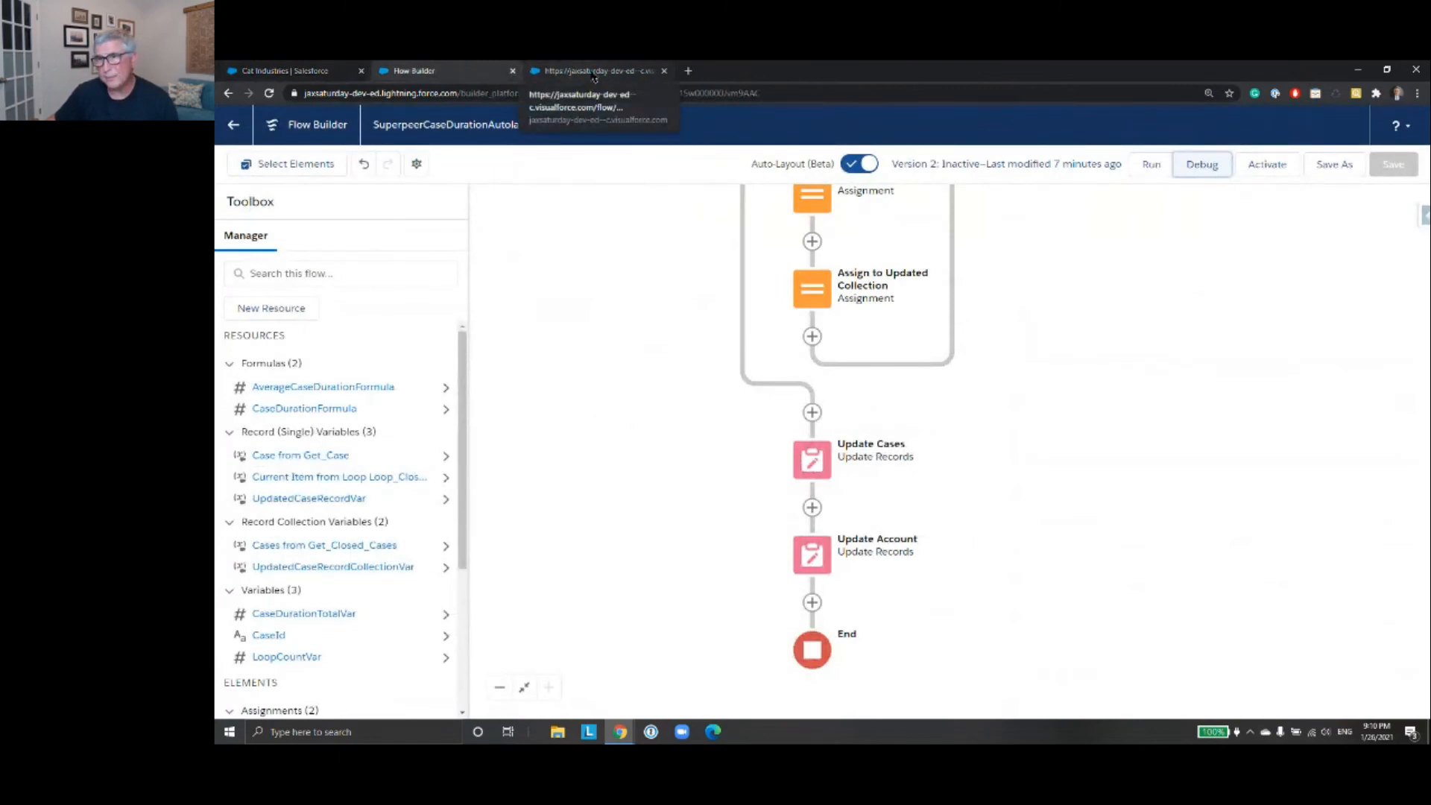
{"action": "left_click", "coordinate": [594, 77]}
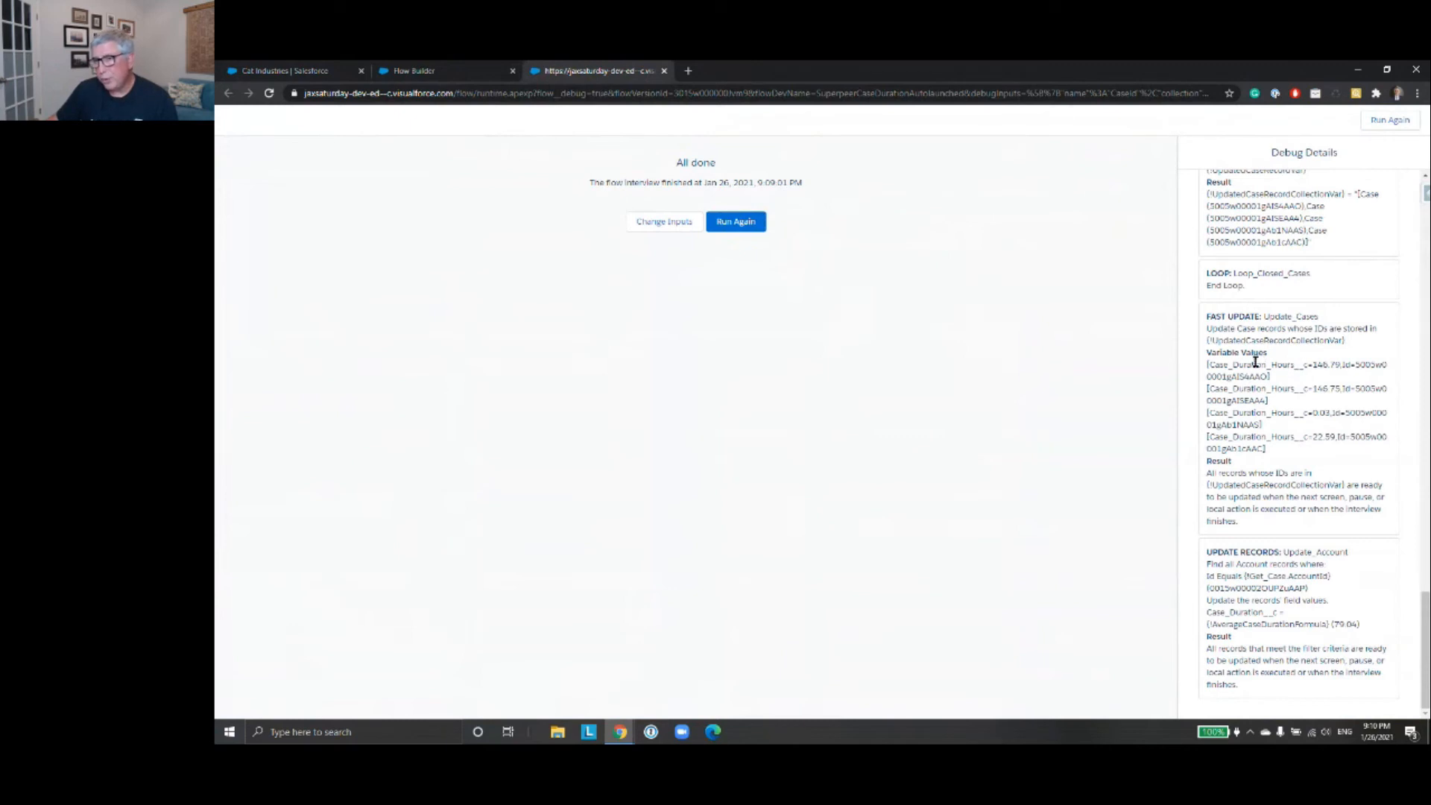
{"action": "left_click_drag", "start_coordinate": [1206, 365], "coordinate": [1272, 460]}
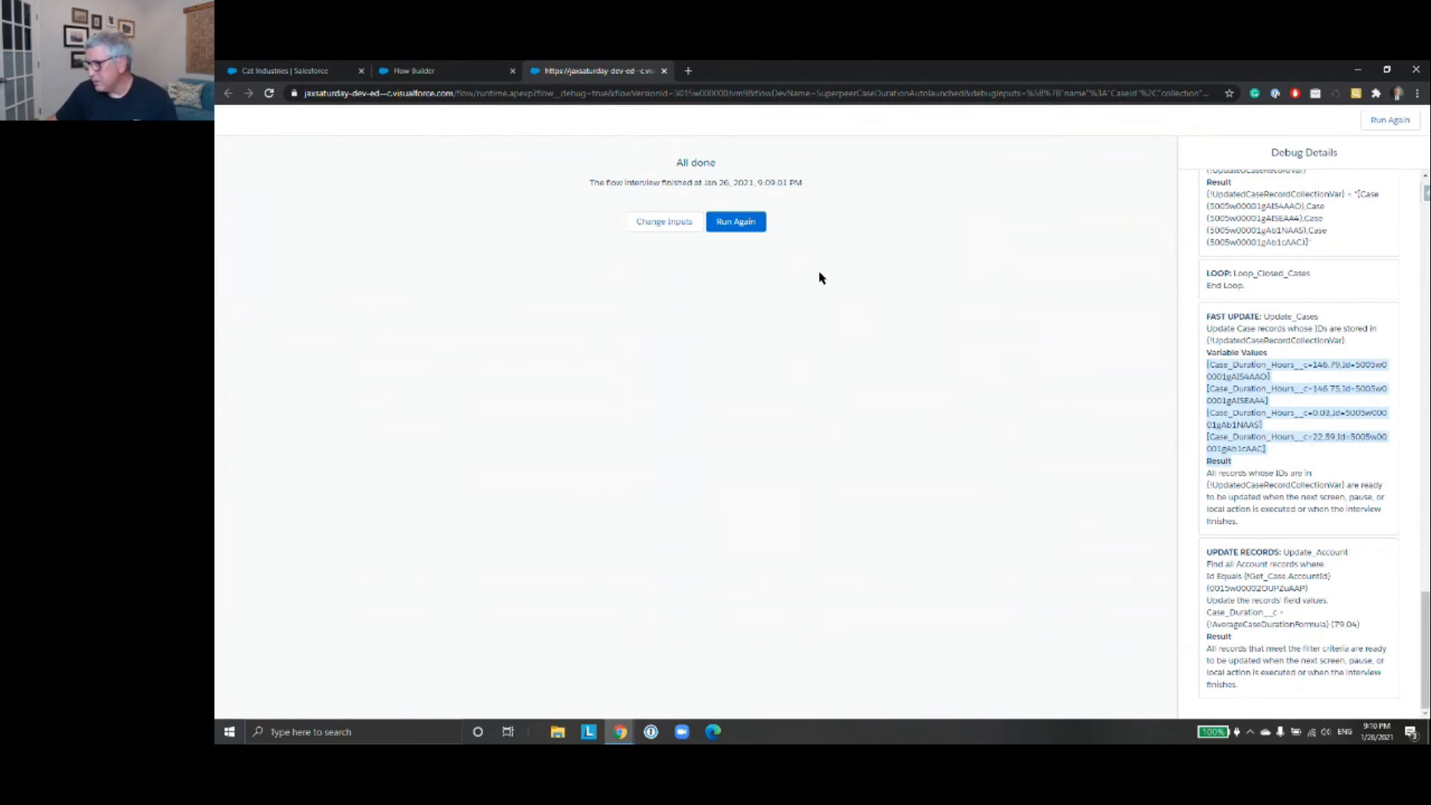
{"action": "left_click", "coordinate": [450, 76]}
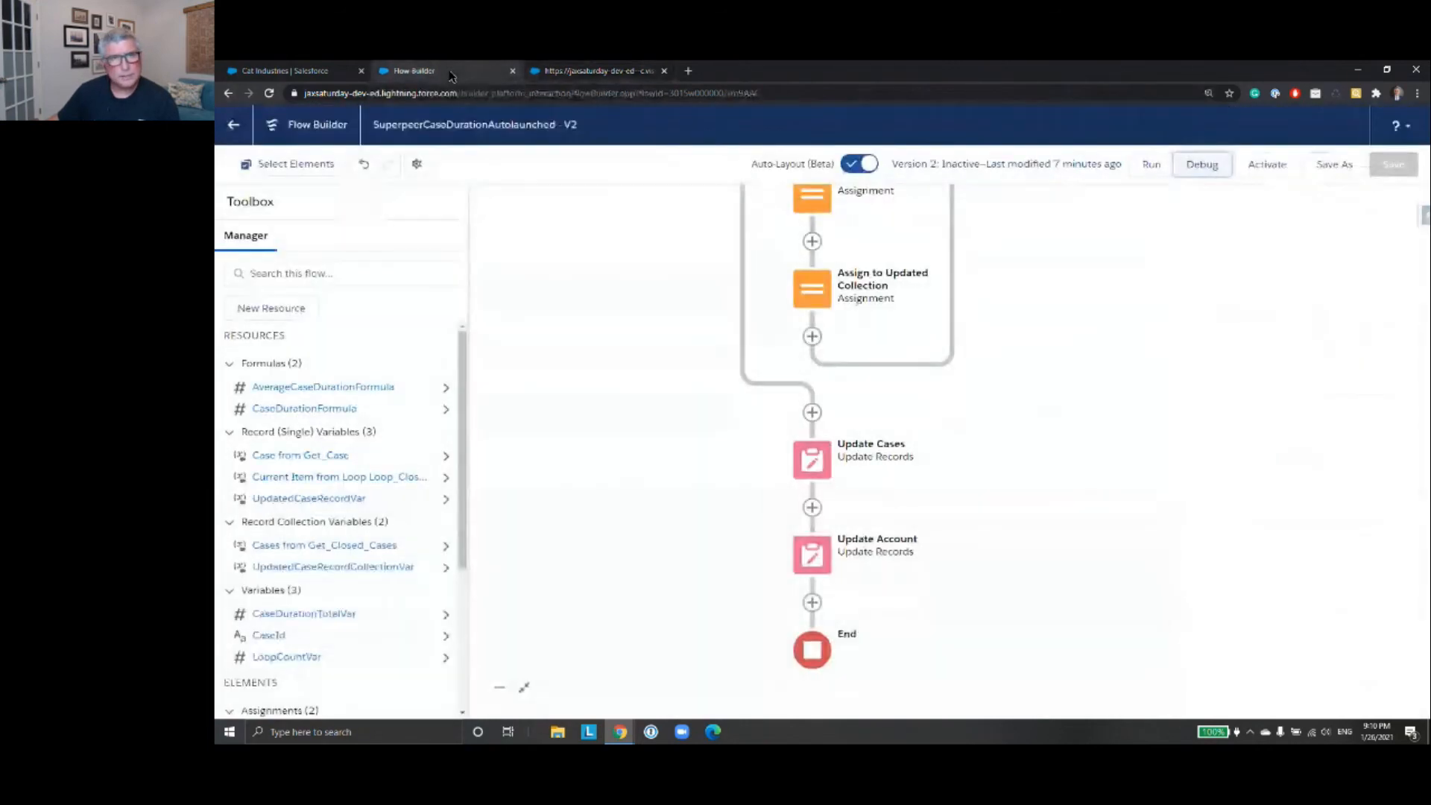
{"action": "left_click_drag", "start_coordinate": [1027, 292], "coordinate": [1026, 445]}
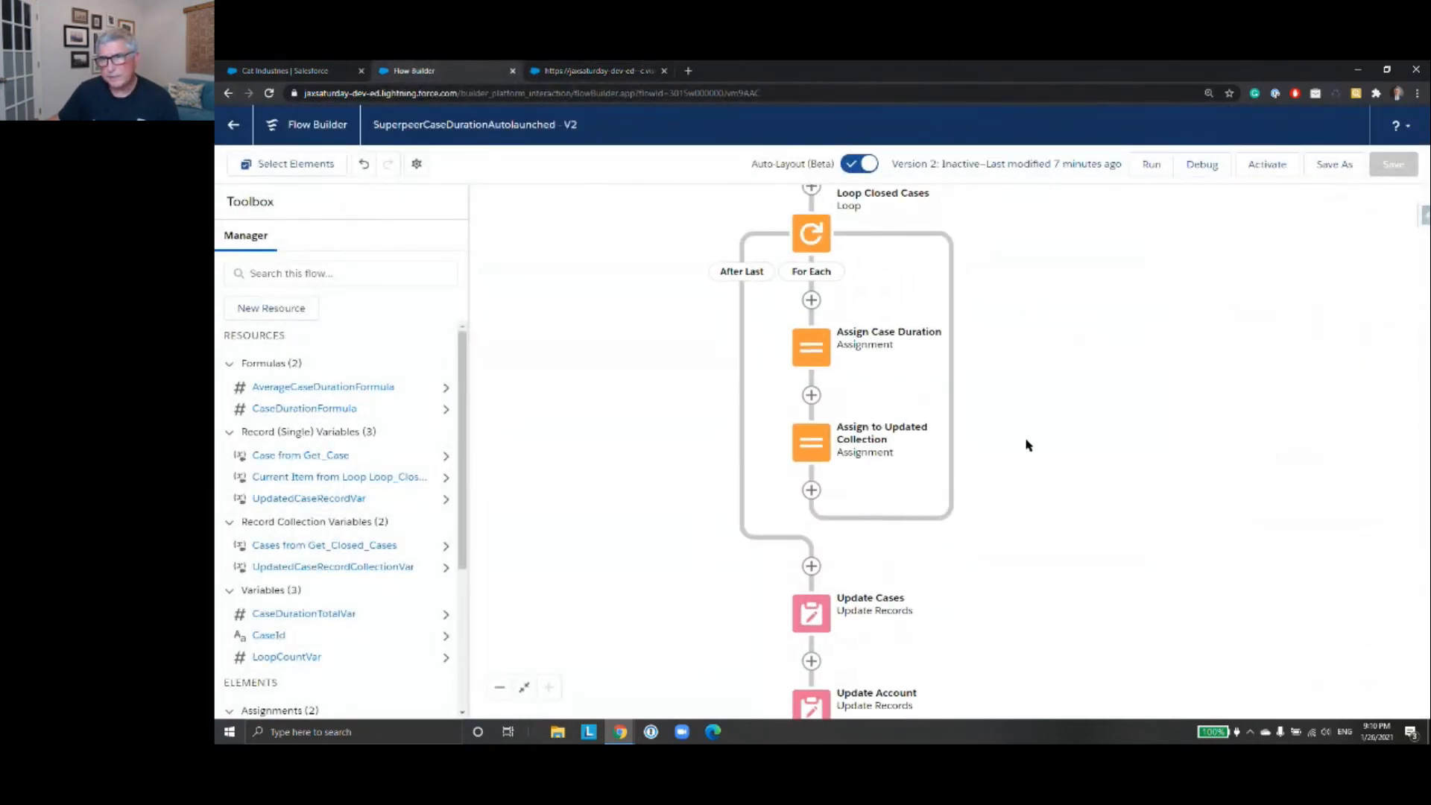
{"action": "left_click_drag", "start_coordinate": [1026, 327], "coordinate": [1022, 380]}
{"action": "left_click_drag", "start_coordinate": [999, 323], "coordinate": [999, 440]}
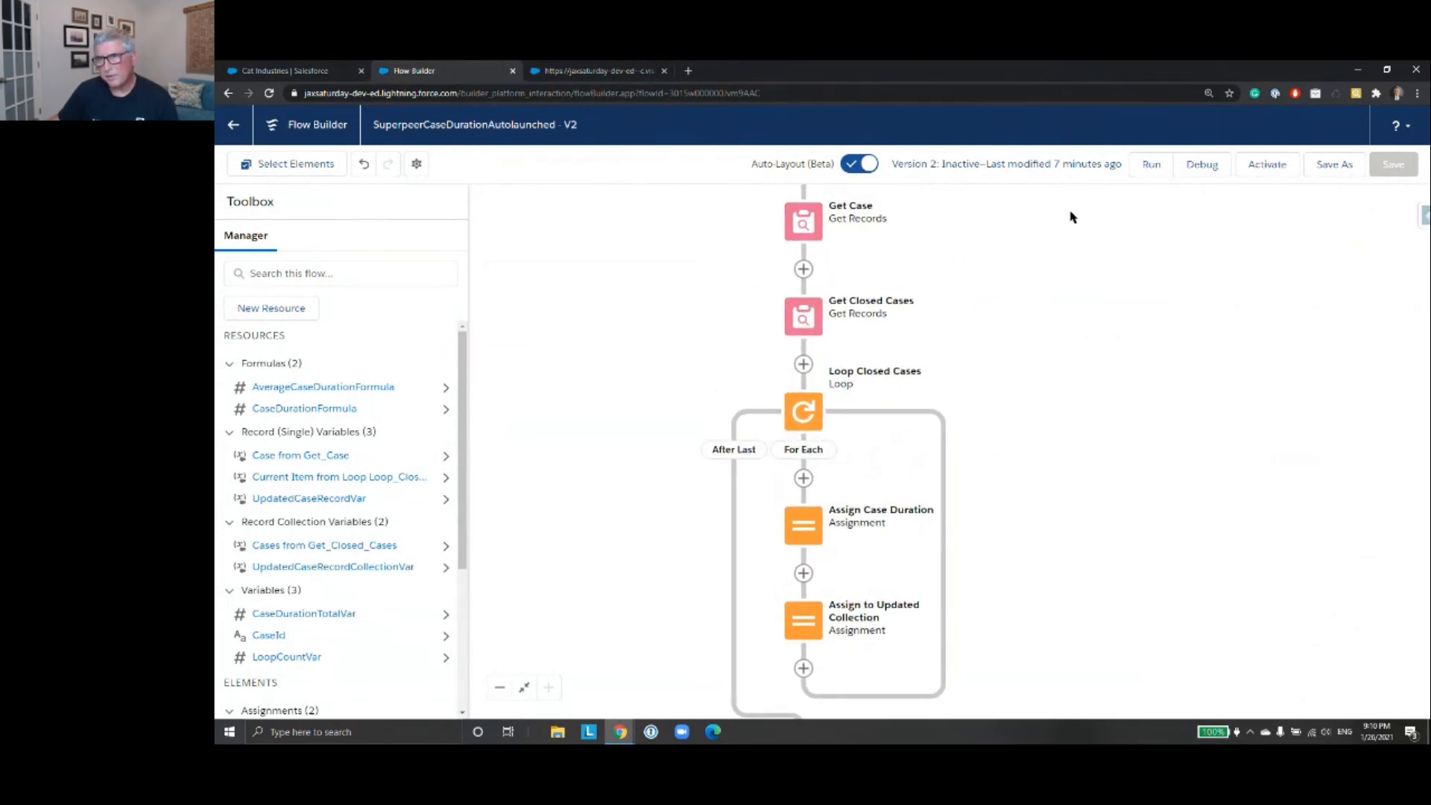
- Save the flow as a new flow labelled SuperpeerCaseDurationRecordTriggered
{"action": "left_click", "coordinate": [1334, 165]}
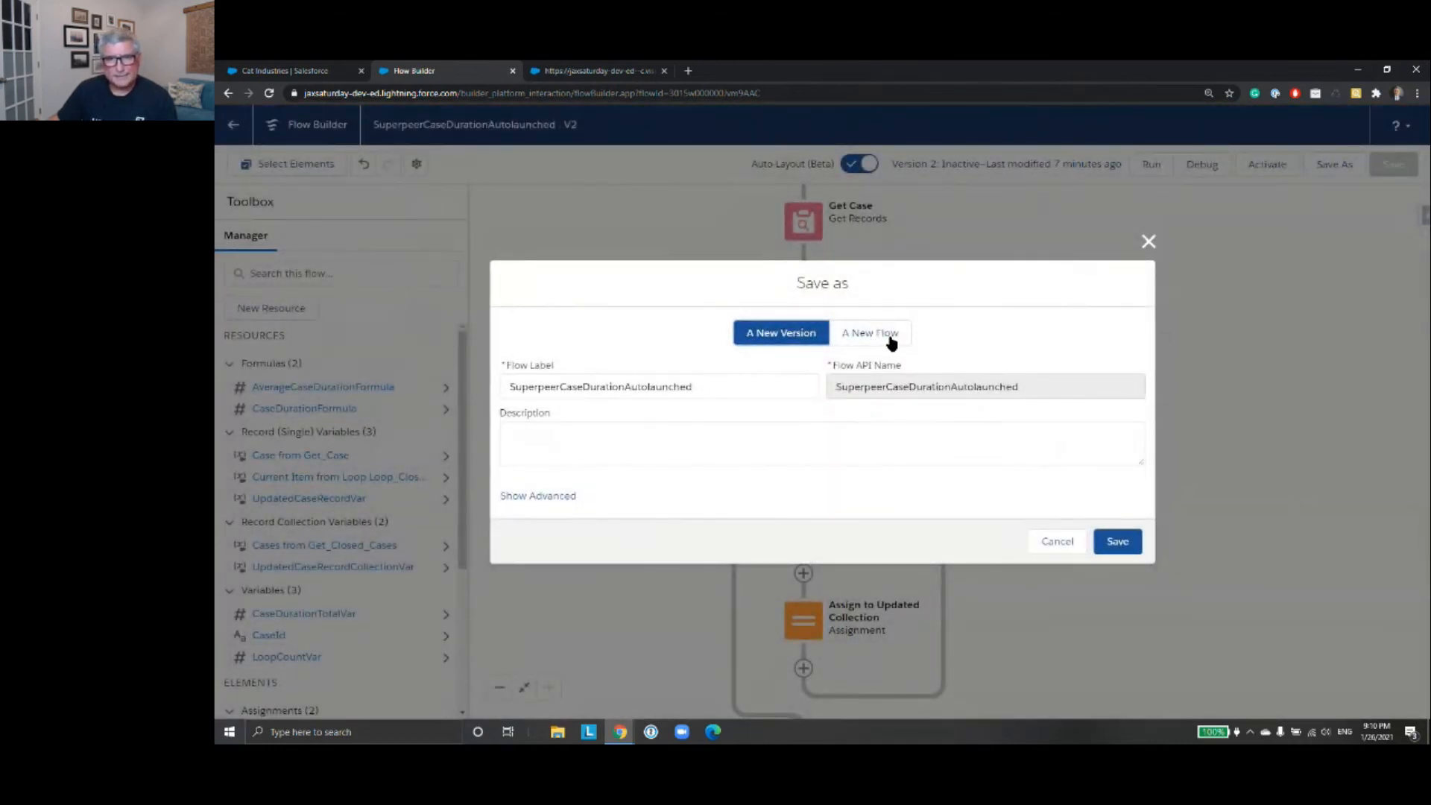
{"action": "left_click", "coordinate": [741, 386]}
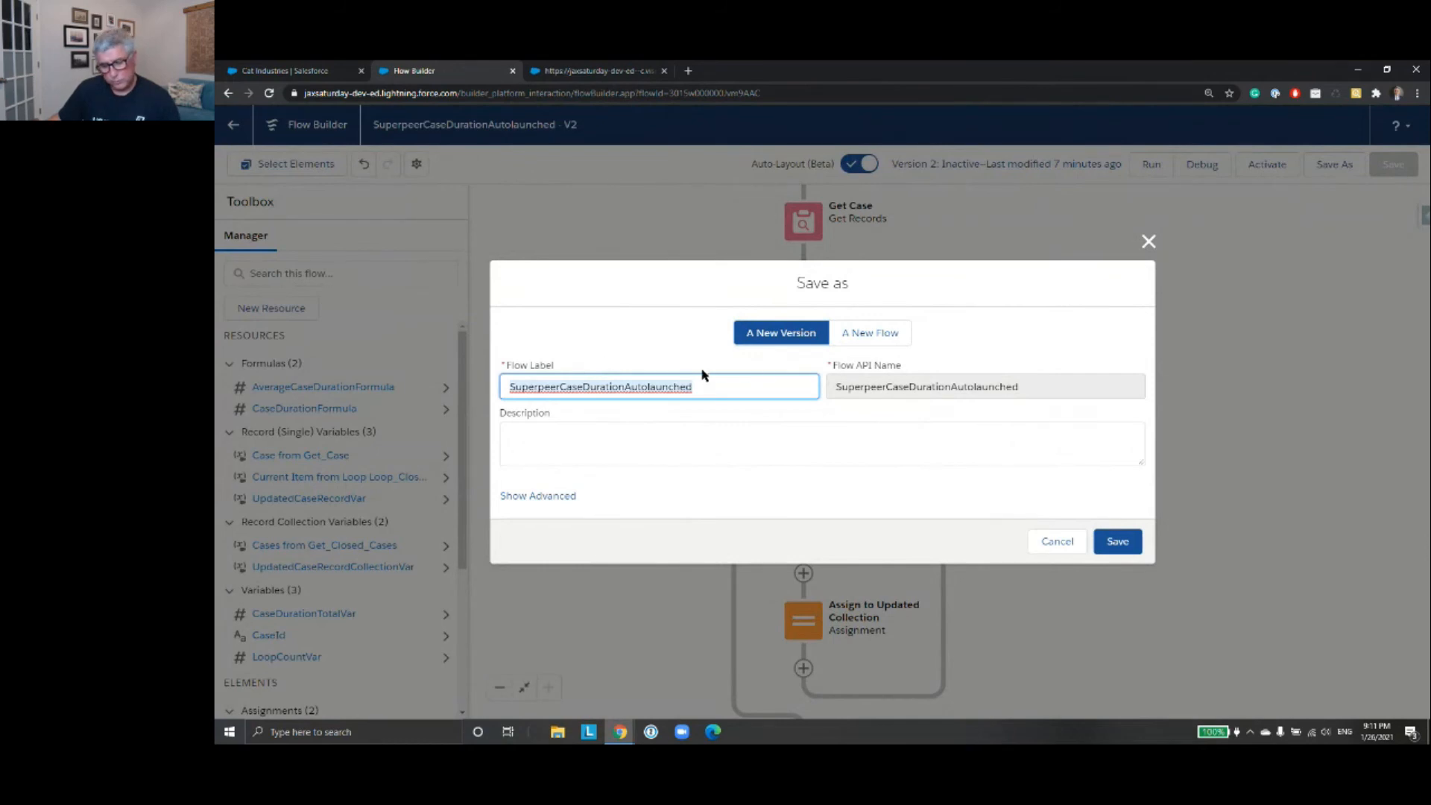
{"action": "left_click", "coordinate": [869, 338]}
{"action": "left_click", "coordinate": [647, 378]}
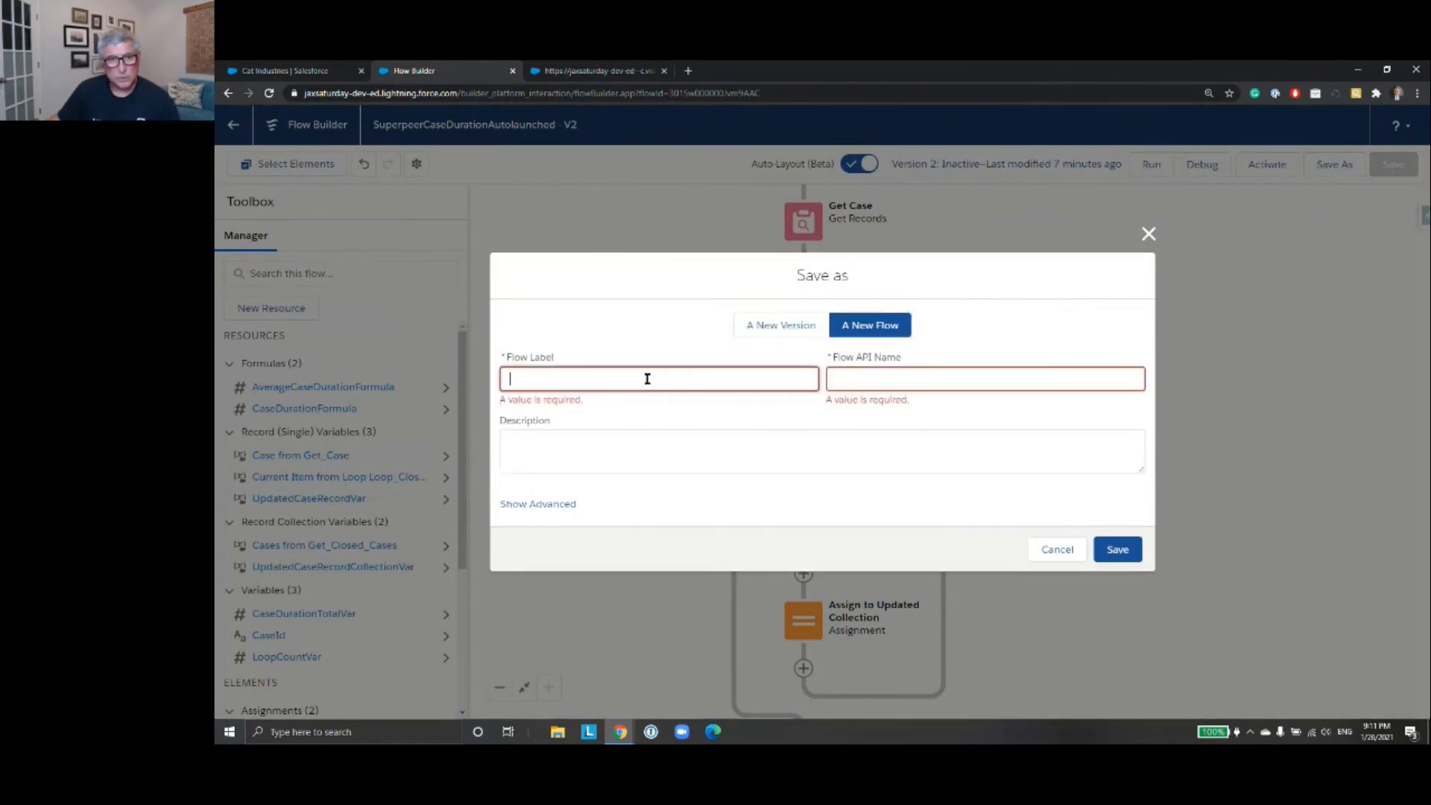
{"action": "type", "text": "SuperpeerCaseDurationAutolaunched"}
{"action": "left_click_drag", "start_coordinate": [693, 379], "coordinate": [632, 378]}
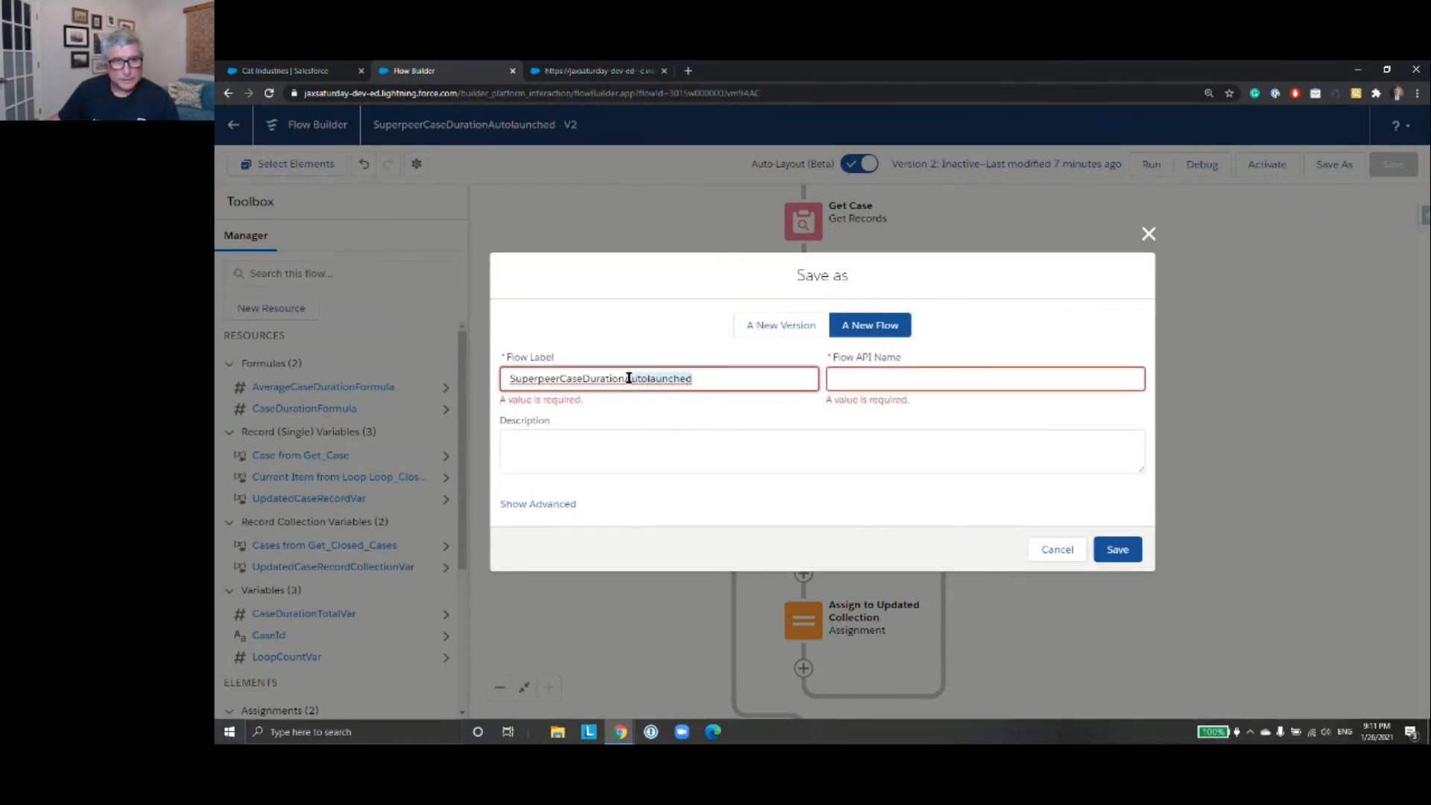
{"action": "type", "text": "RecordTrigger"}
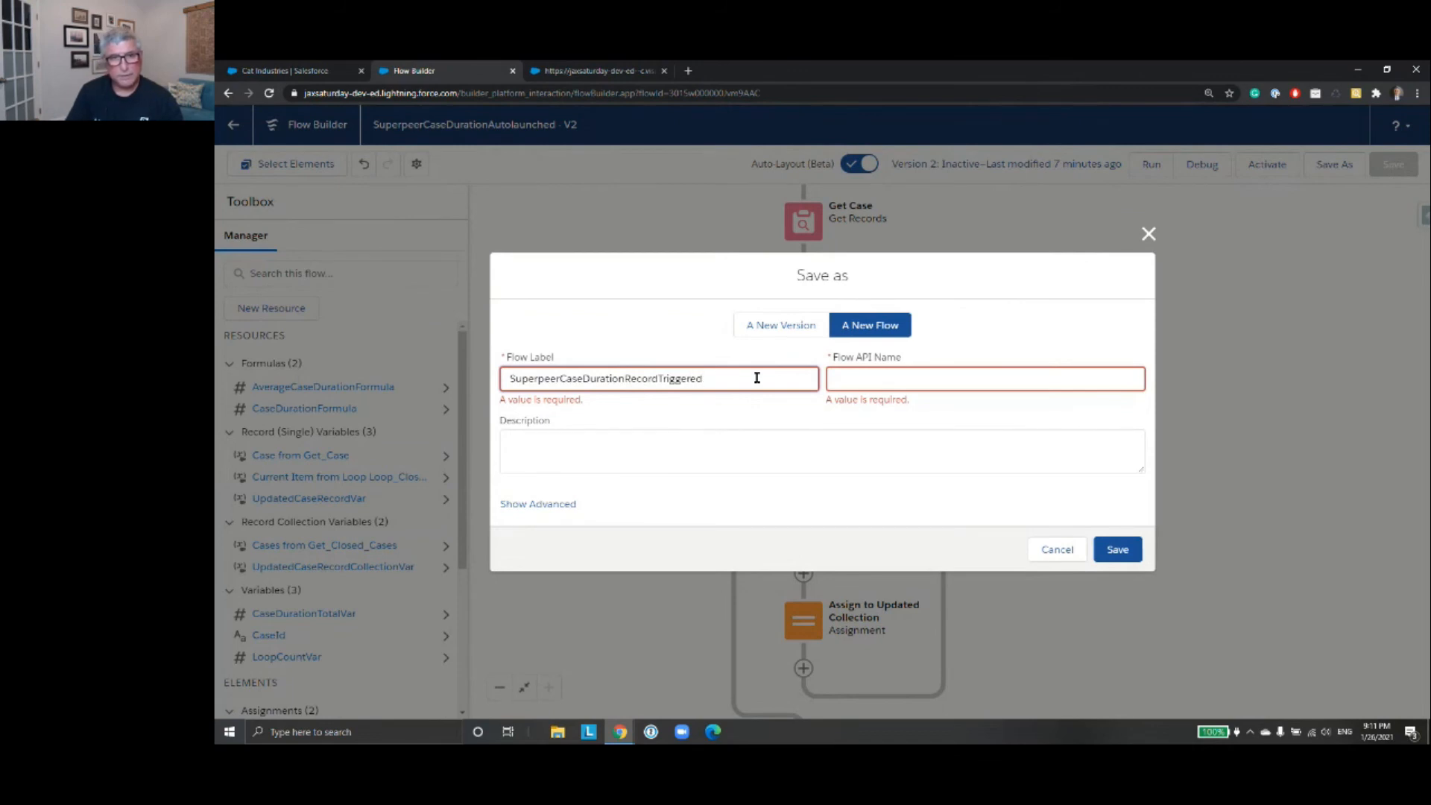
{"action": "double_click", "coordinate": [756, 378]}
{"action": "left_click", "coordinate": [897, 378]}
{"action": "left_click", "coordinate": [1118, 542]}
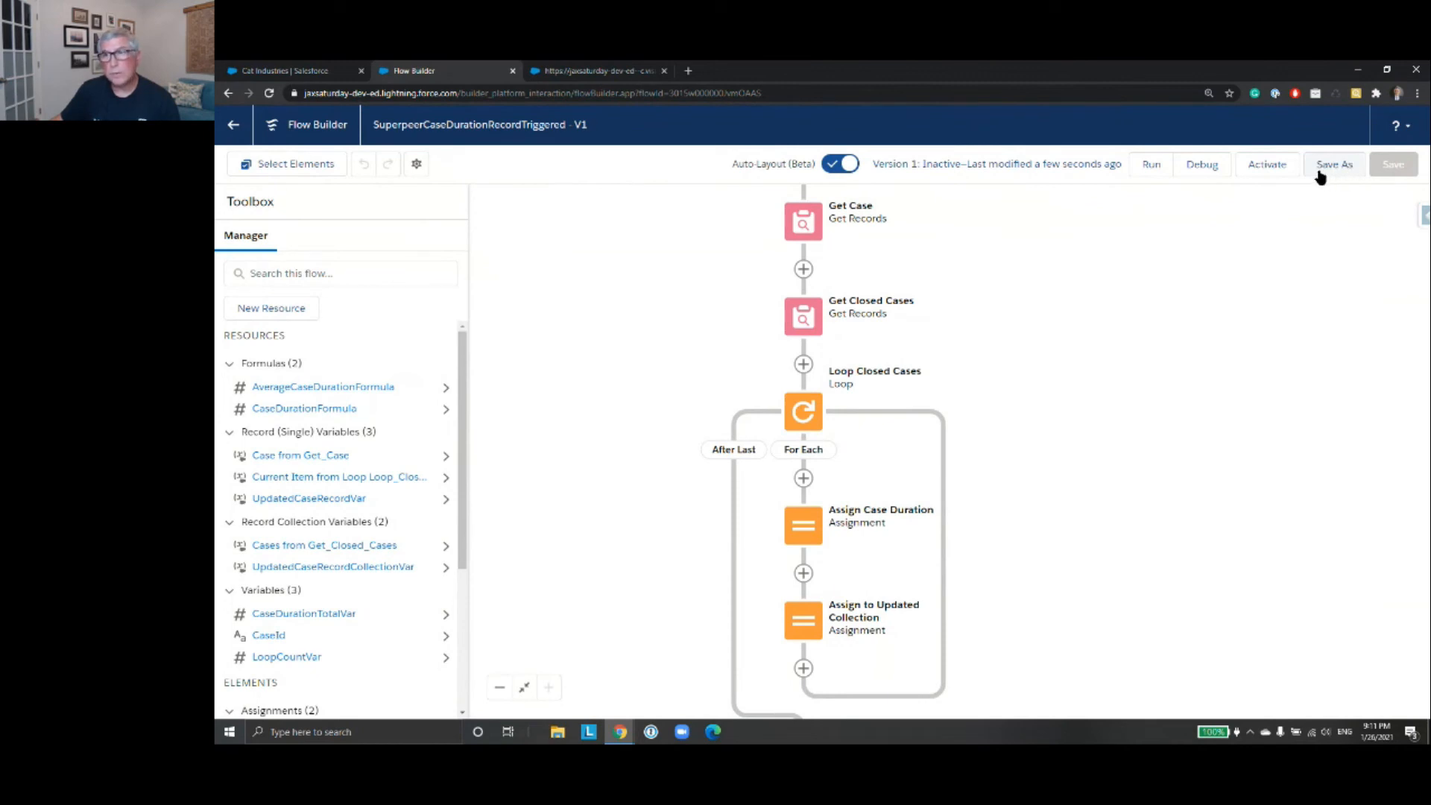
- Check the flow type in the advanced version properties of SuperpeerCaseDurationRecordTriggered
{"action": "left_click", "coordinate": [417, 165]}
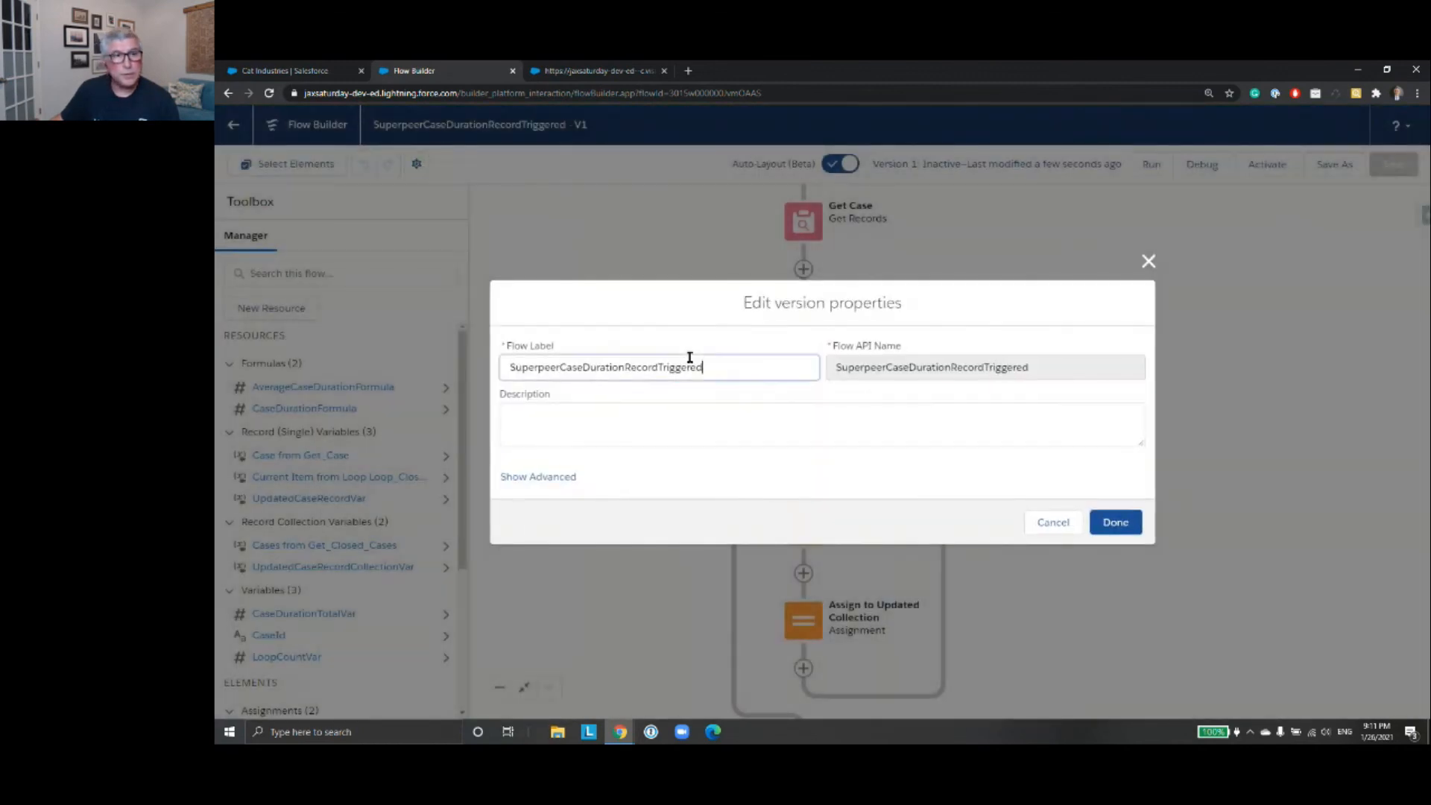
{"action": "left_click", "coordinate": [559, 477]}
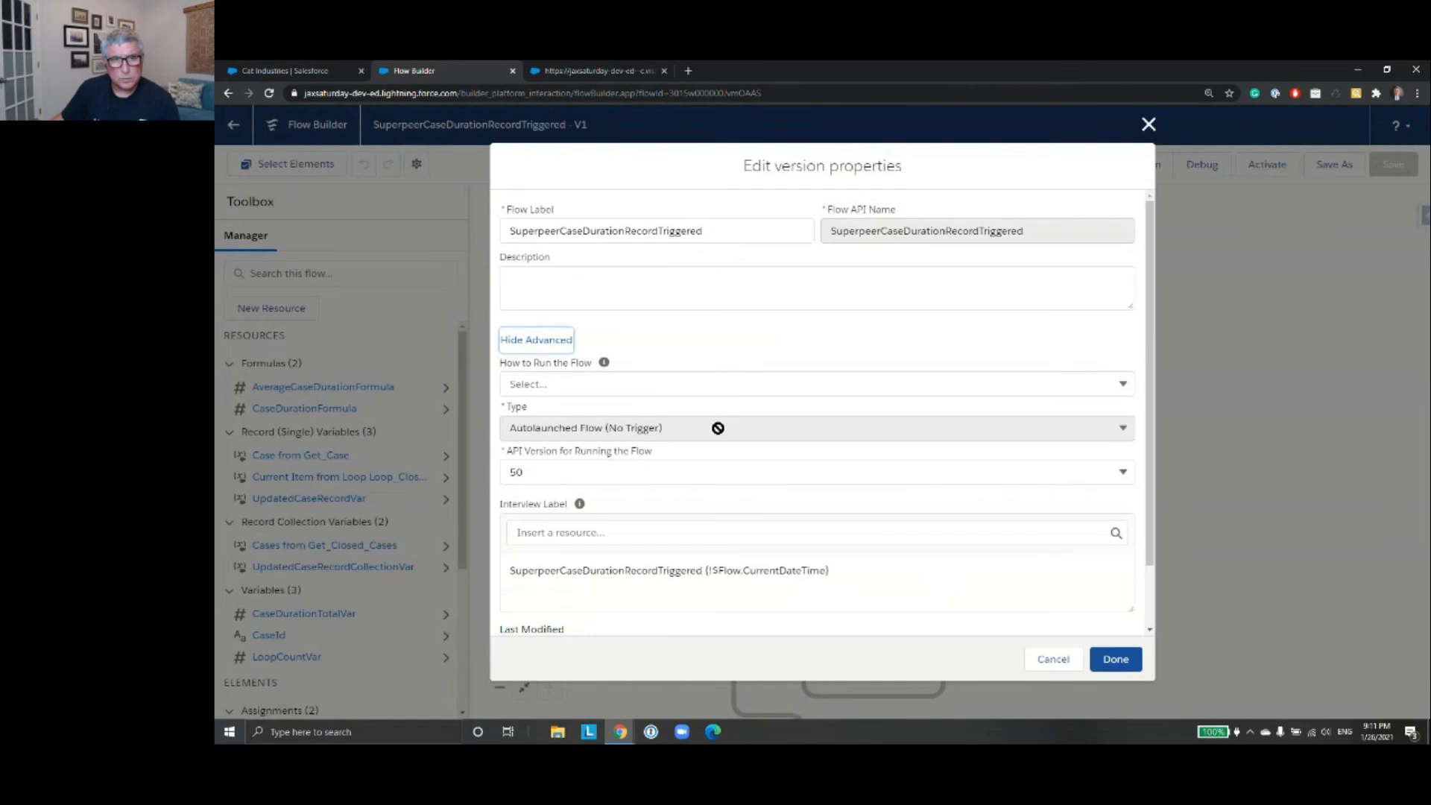
{"action": "left_click", "coordinate": [1076, 658]}
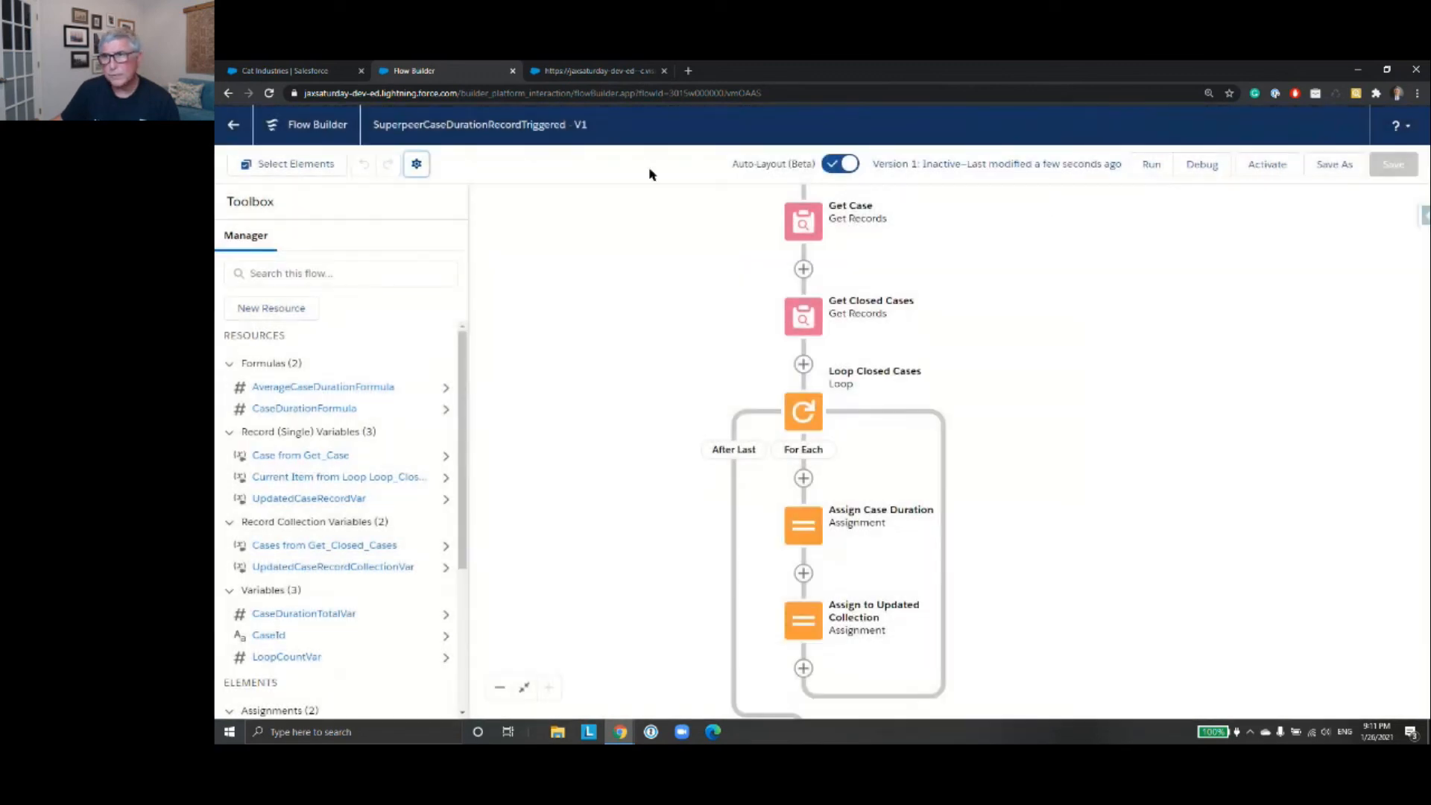
- Return to the Flows list and delete the SuperpeerCaseDurationRecordTriggered flow
{"action": "left_click", "coordinate": [232, 126]}
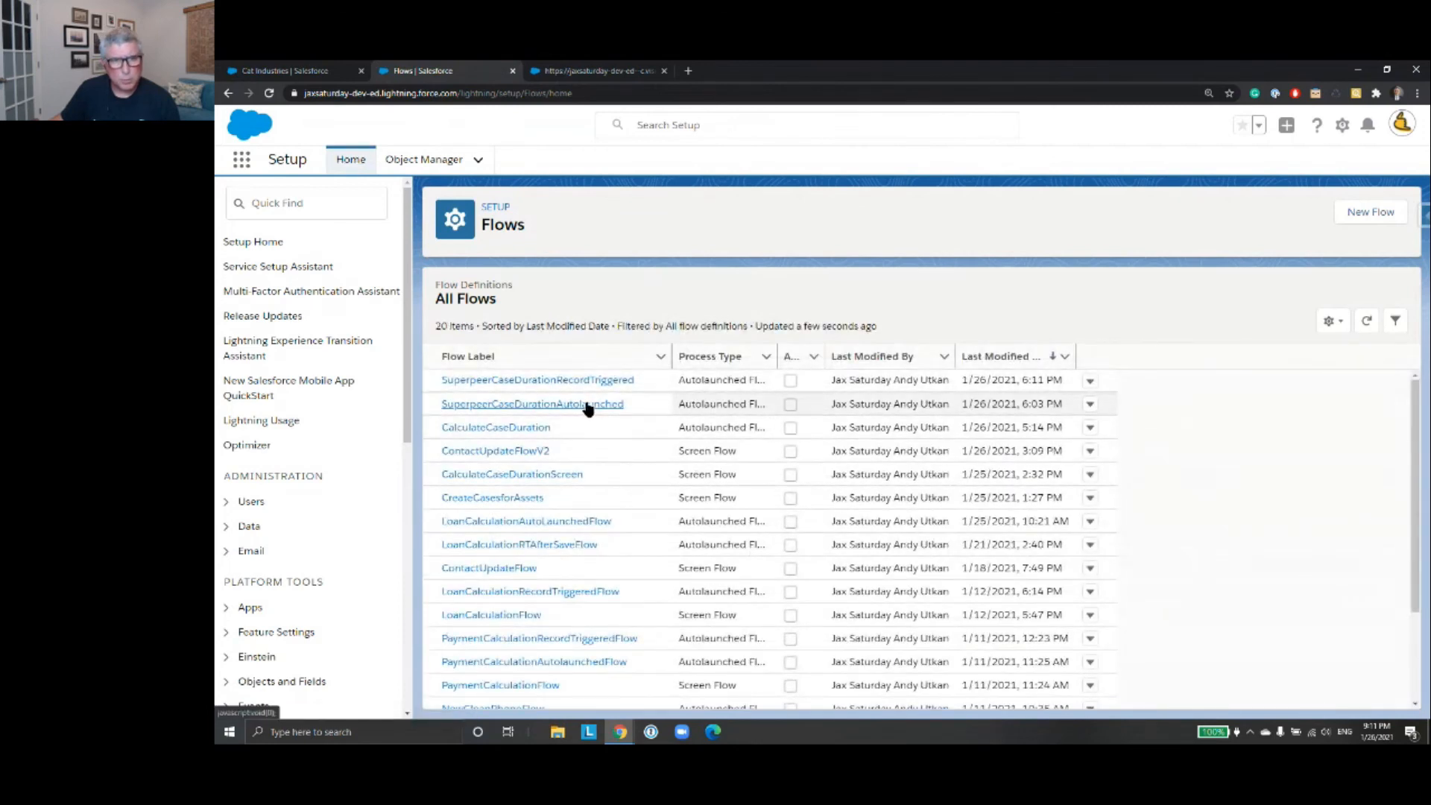
{"action": "left_click", "coordinate": [1089, 382]}
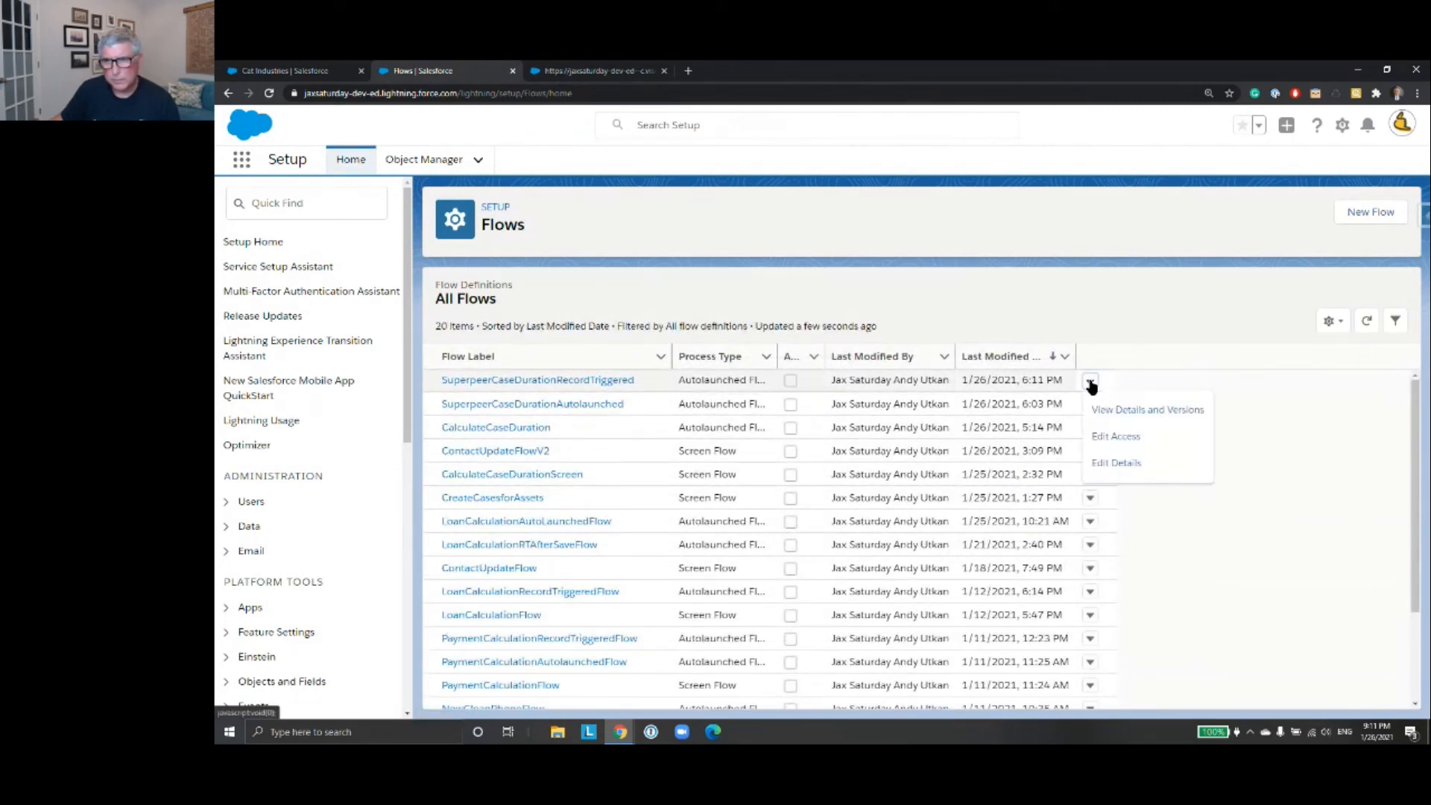
{"action": "left_click", "coordinate": [1118, 463]}
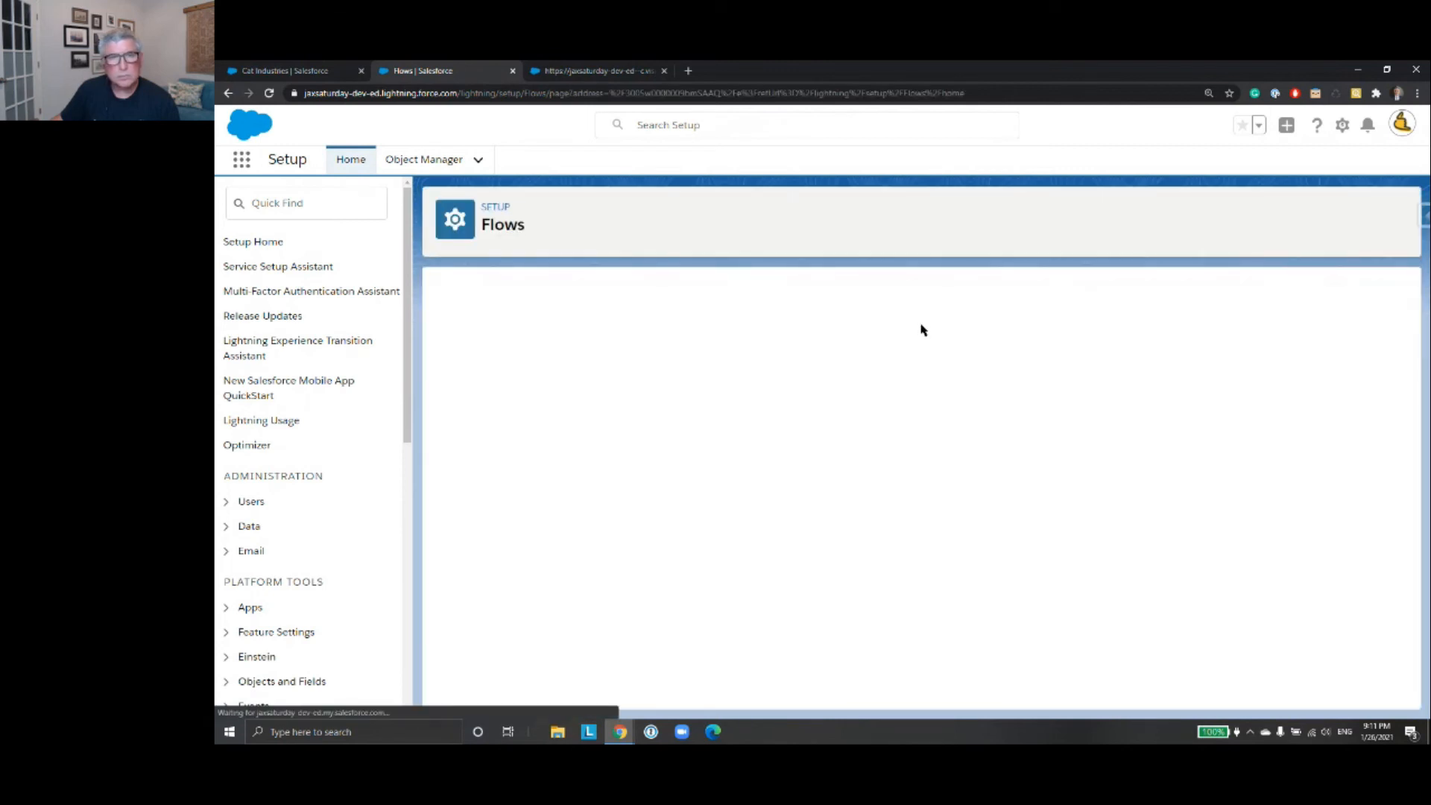
{"action": "left_click", "coordinate": [795, 577]}
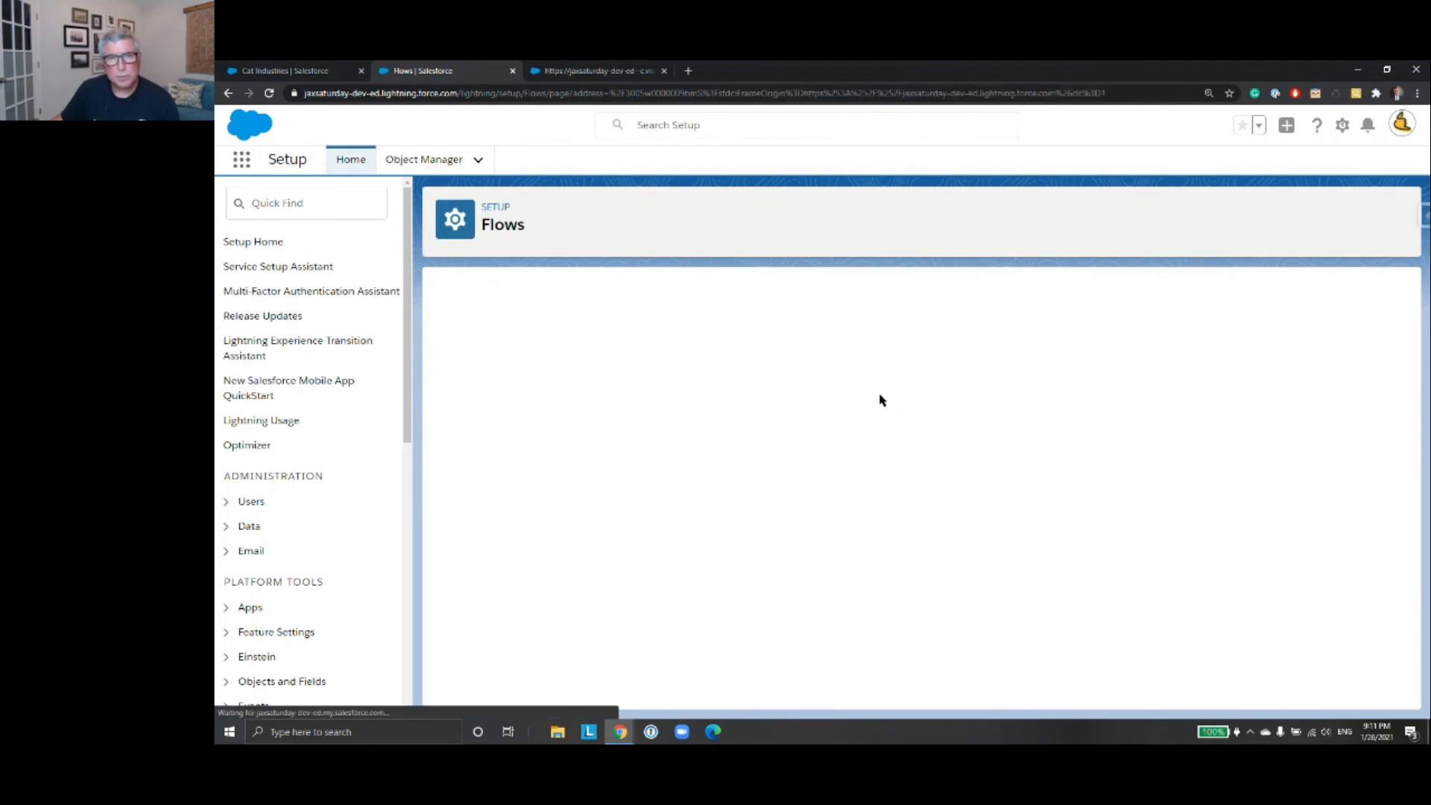
{"action": "left_click", "coordinate": [848, 378]}
{"action": "left_click", "coordinate": [894, 221]}
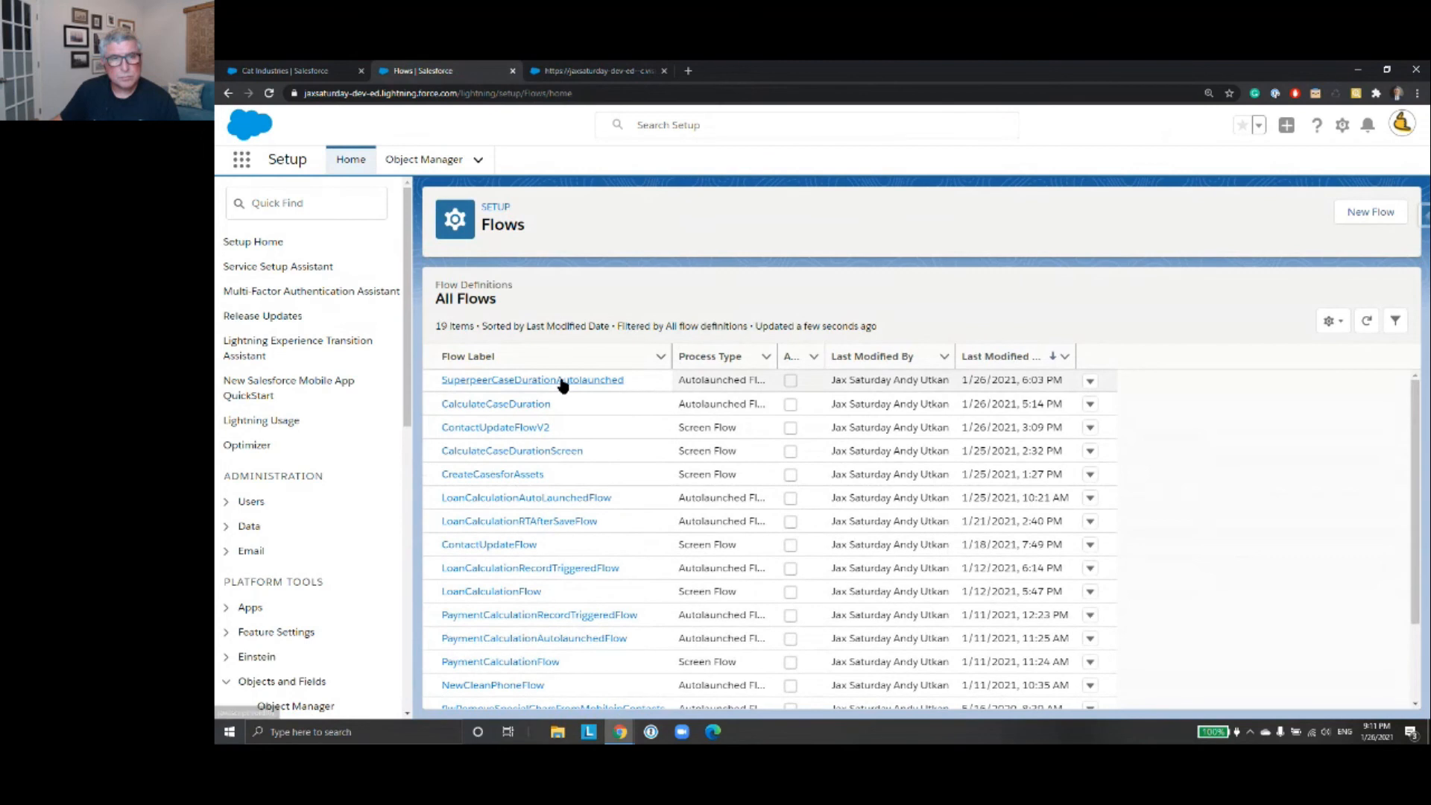
- Open version 2 of the SuperpeerCaseDurationAutolaunched flow from its details and versions page
{"action": "left_click", "coordinate": [1090, 382]}
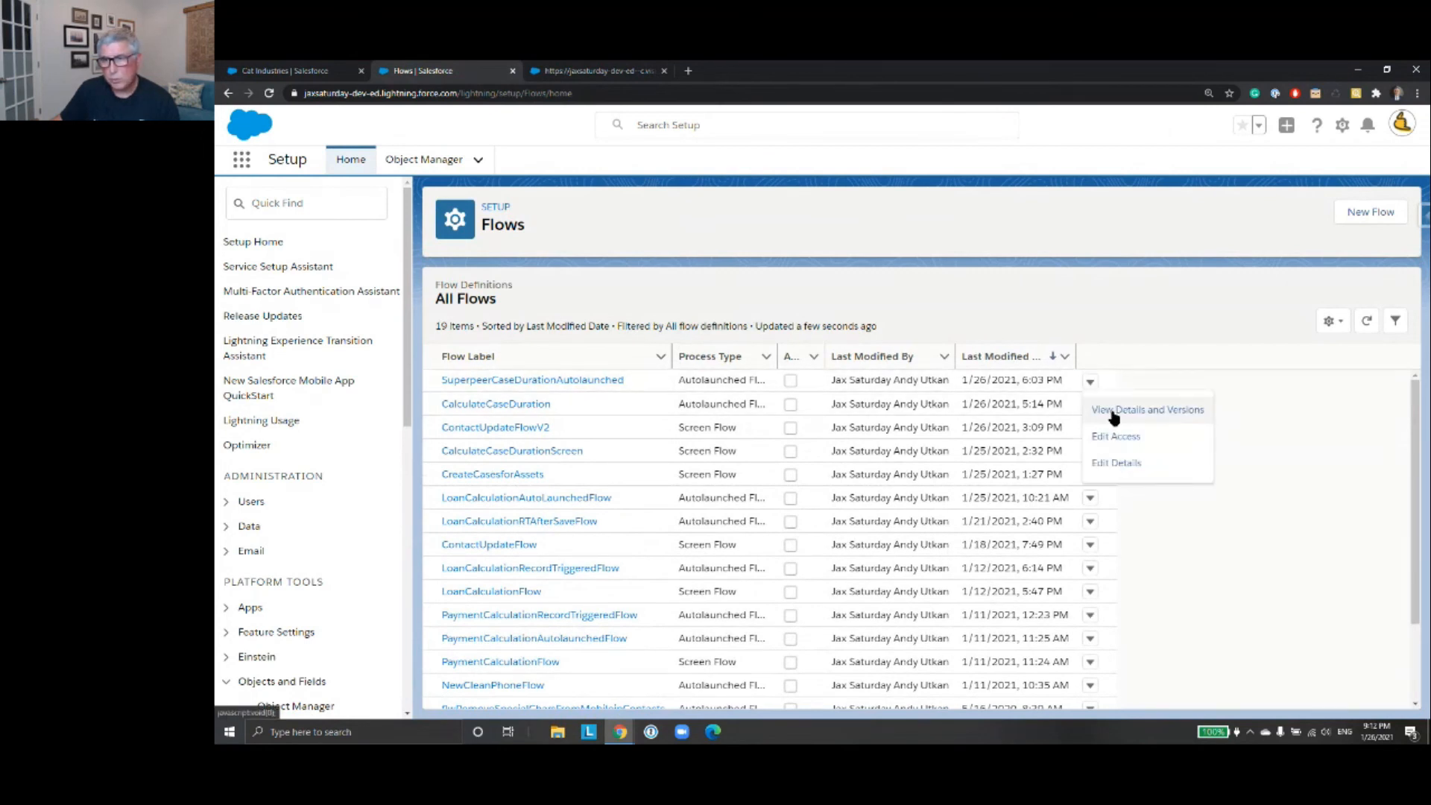
{"action": "left_click", "coordinate": [1114, 411]}
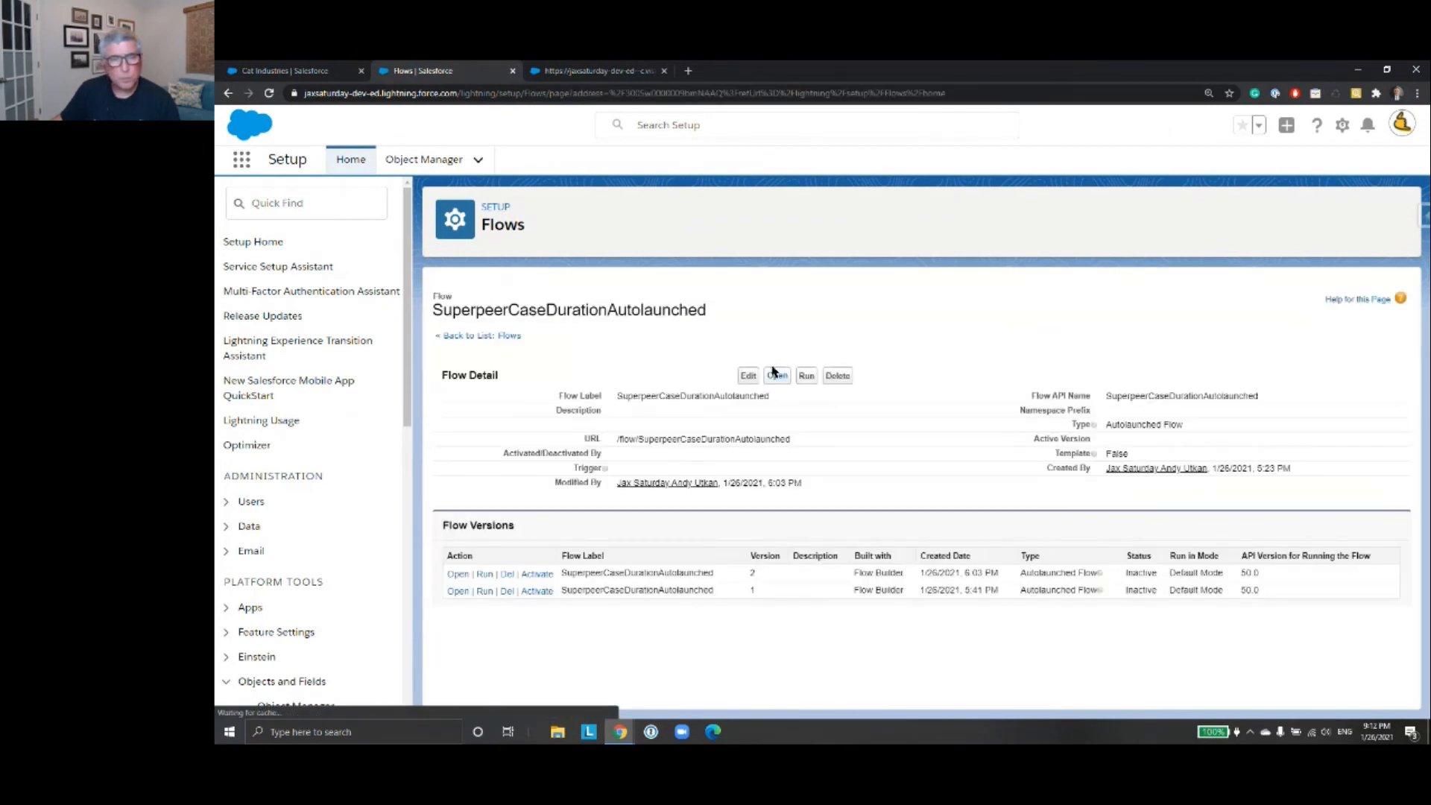
{"action": "left_click", "coordinate": [458, 573]}
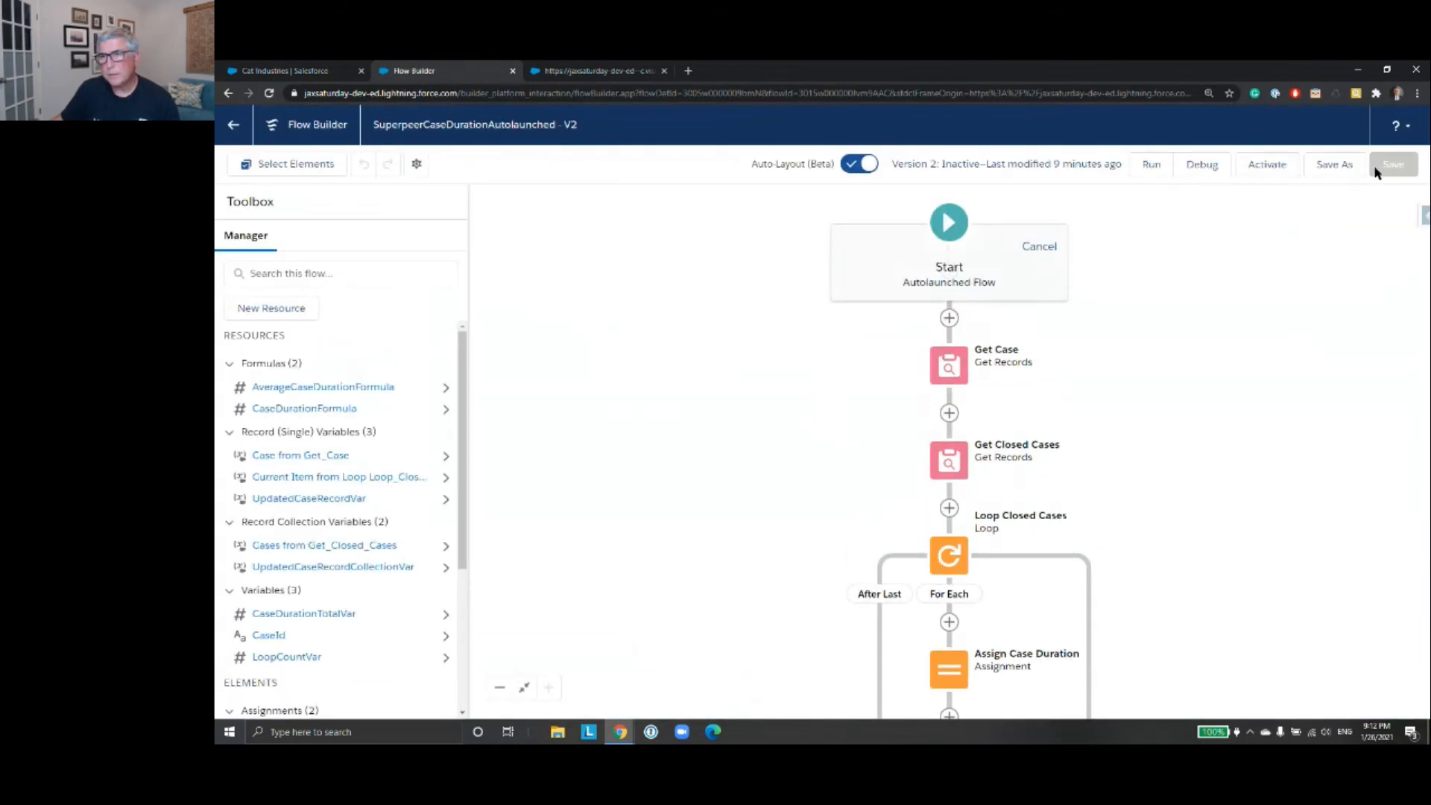
- Prepare to save the flow as a new flow with the label and API name SuperpeerCaseDurationRT
{"action": "left_click", "coordinate": [1334, 165]}
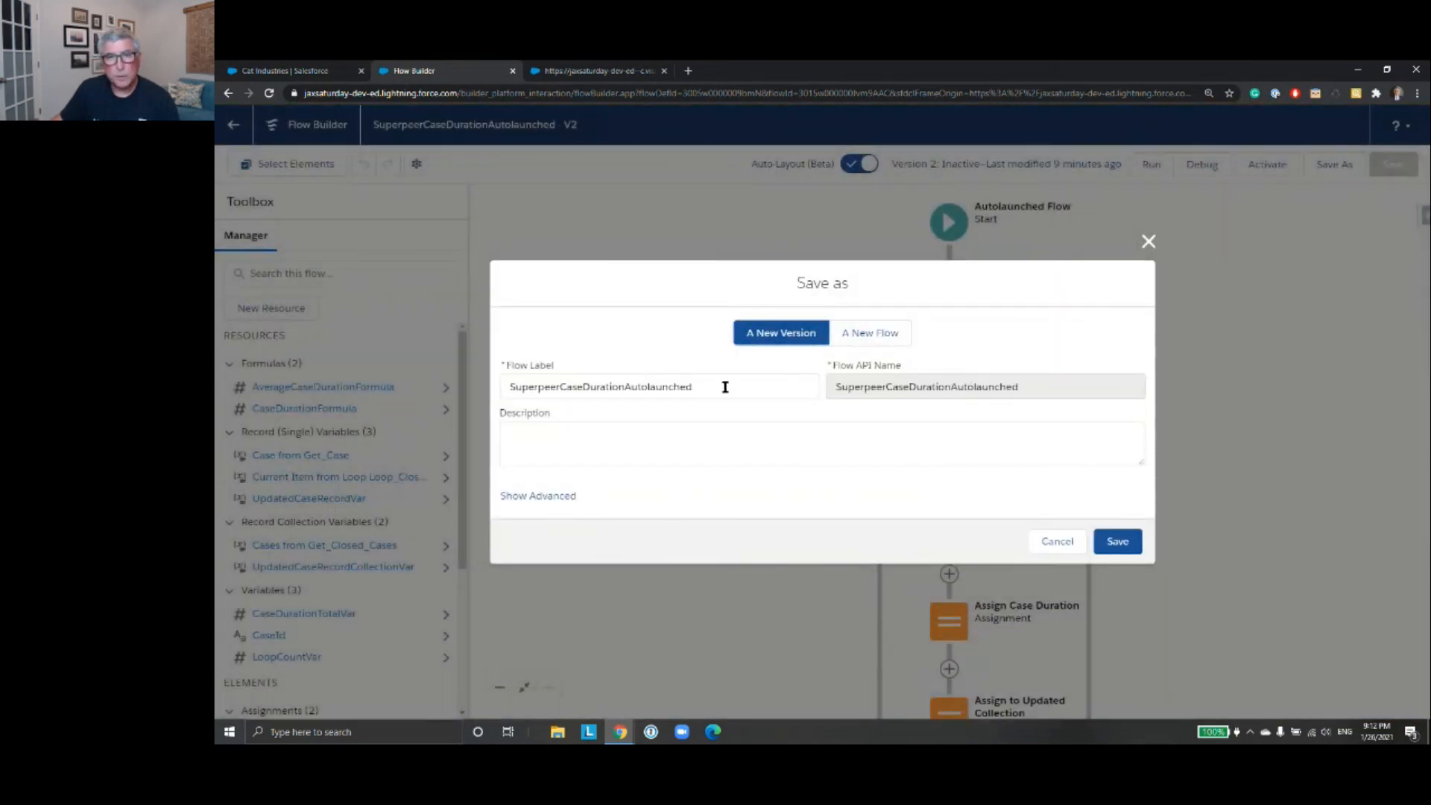
{"action": "left_click_drag", "start_coordinate": [725, 387], "coordinate": [471, 388]}
{"action": "key", "text": "ctrl+c"}
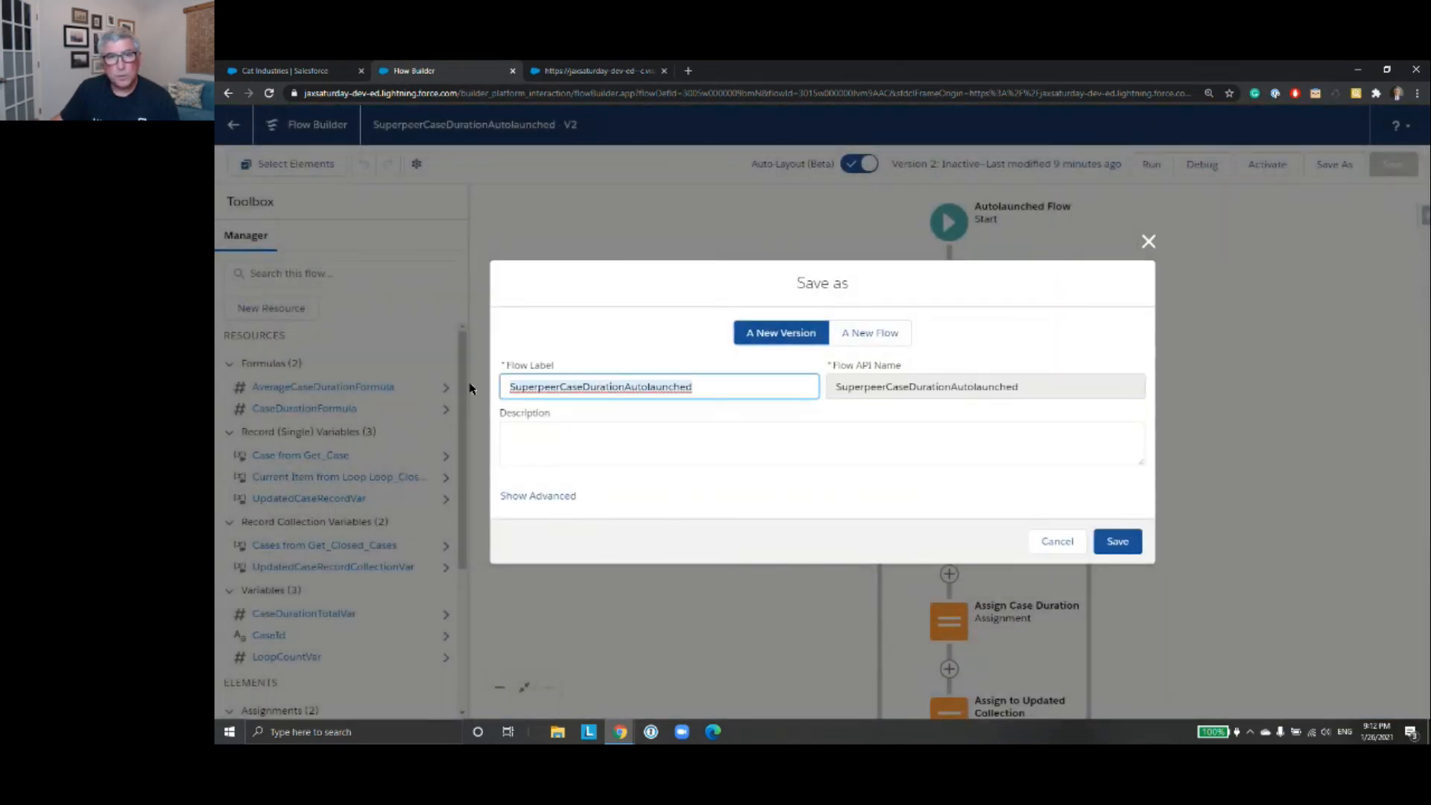
{"action": "left_click", "coordinate": [878, 334]}
{"action": "left_click", "coordinate": [605, 373]}
{"action": "key", "text": "ctrl+v"}
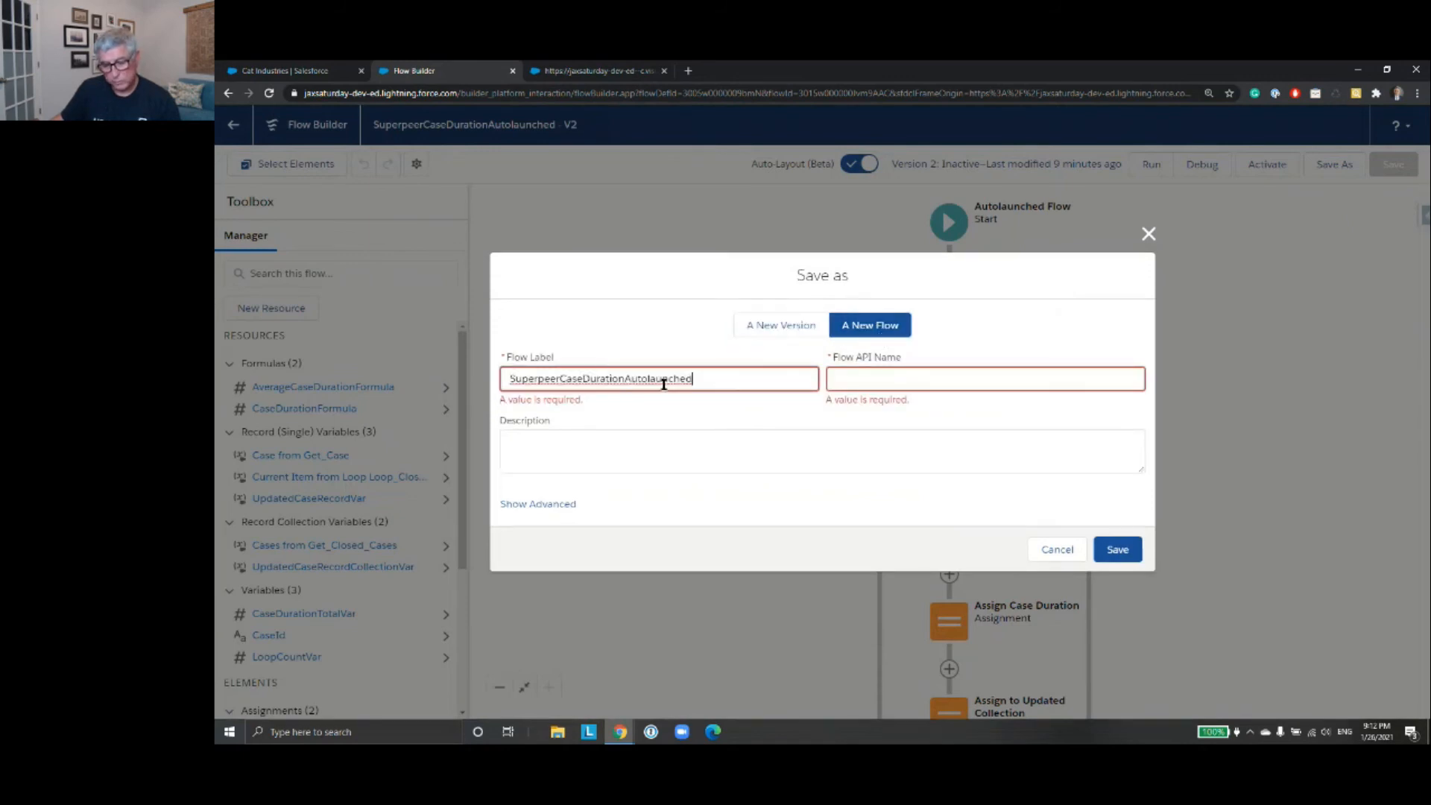
{"action": "left_click_drag", "start_coordinate": [691, 379], "coordinate": [631, 378]}
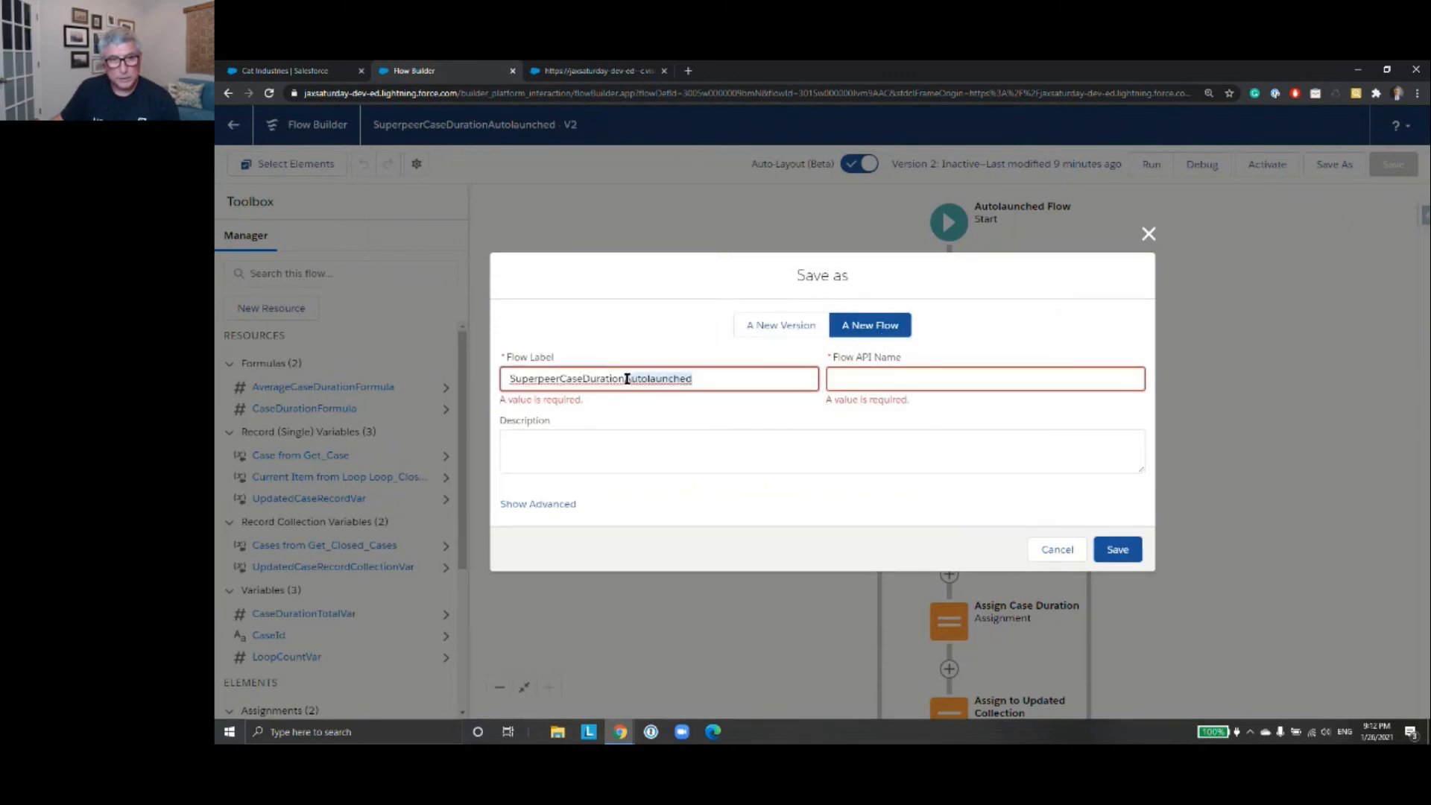
{"action": "type", "text": "RT"}
{"action": "left_click", "coordinate": [880, 378]}
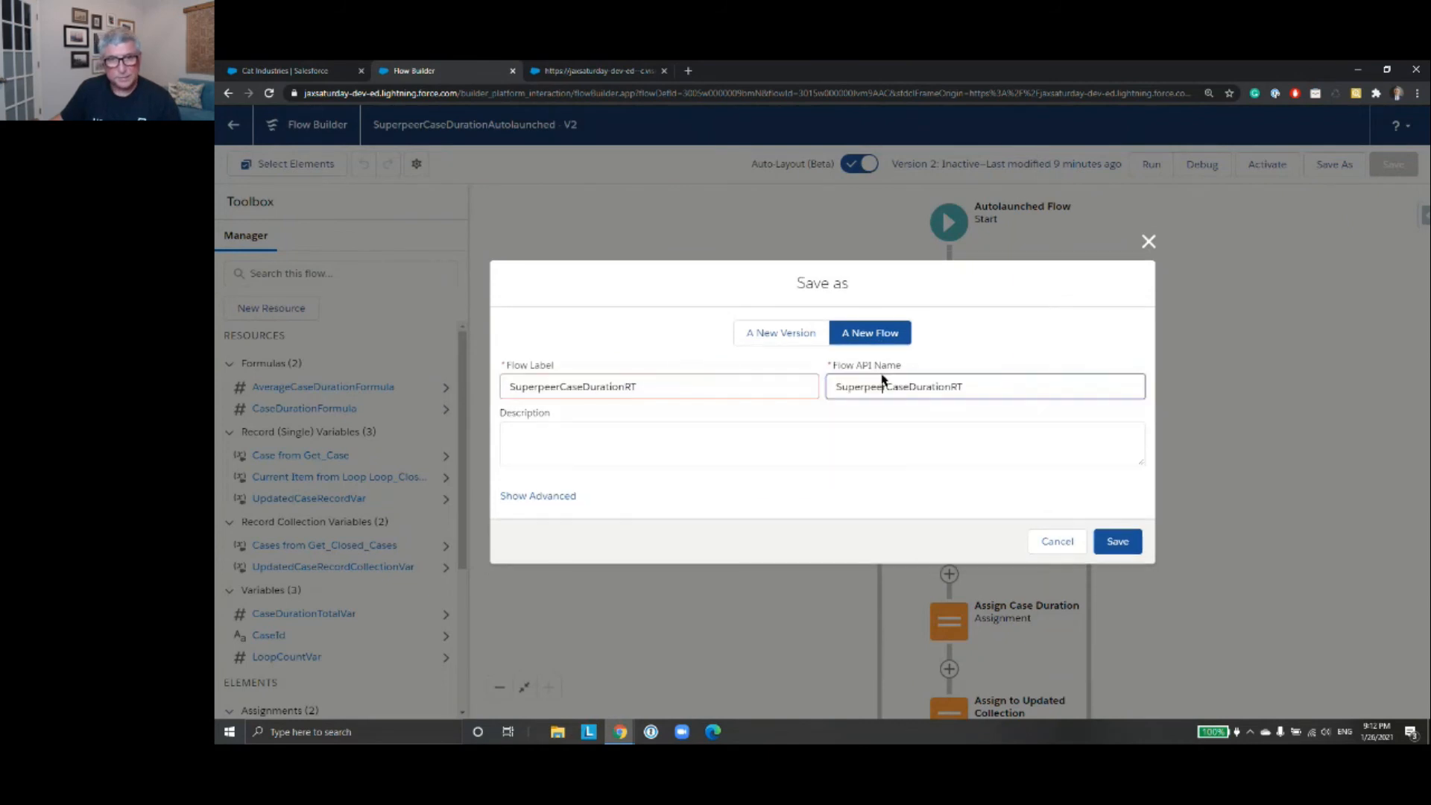
- Set the new flow's type to Record-Triggered Flow, save the copy and dismiss the error list
{"action": "left_click", "coordinate": [537, 496]}
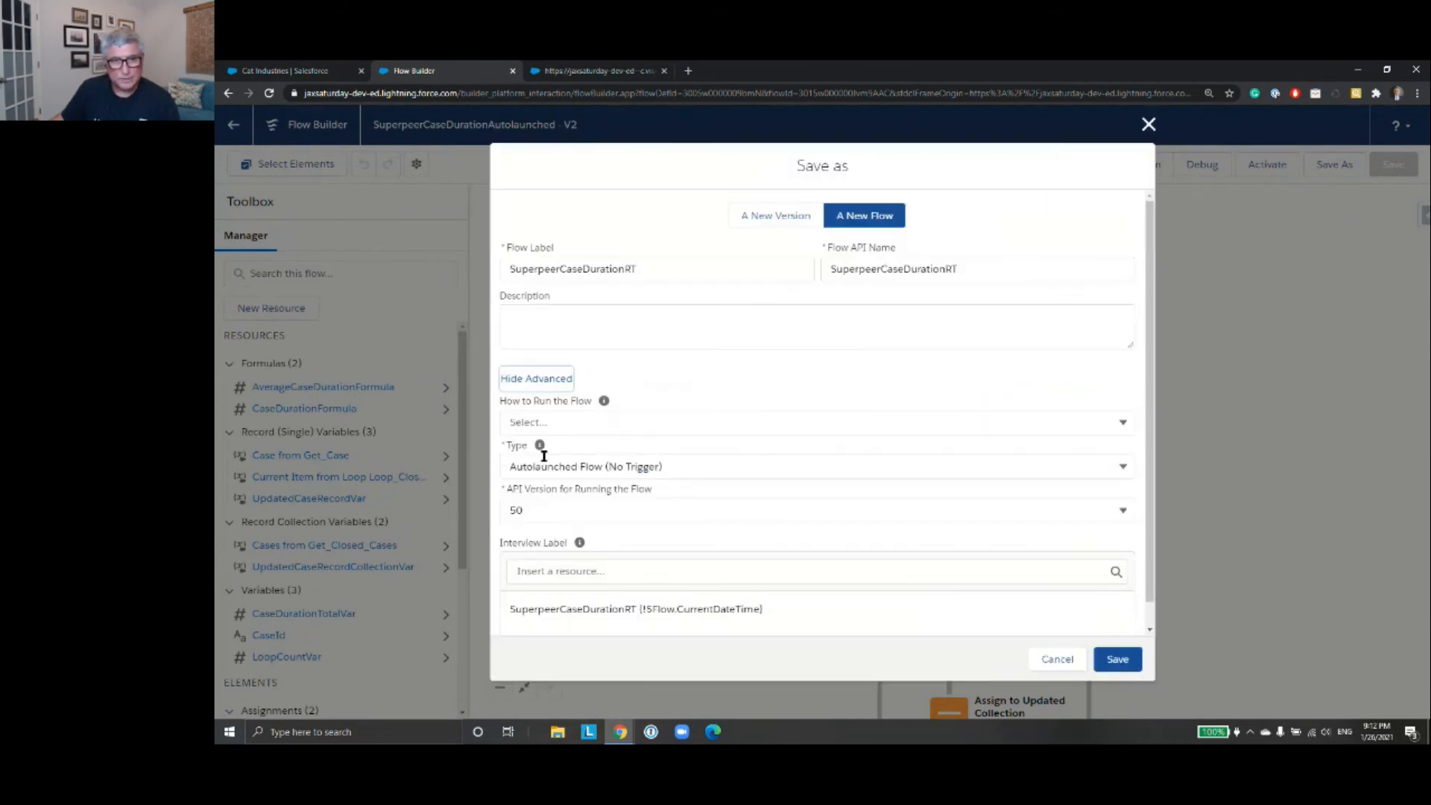
{"action": "left_click", "coordinate": [1124, 470]}
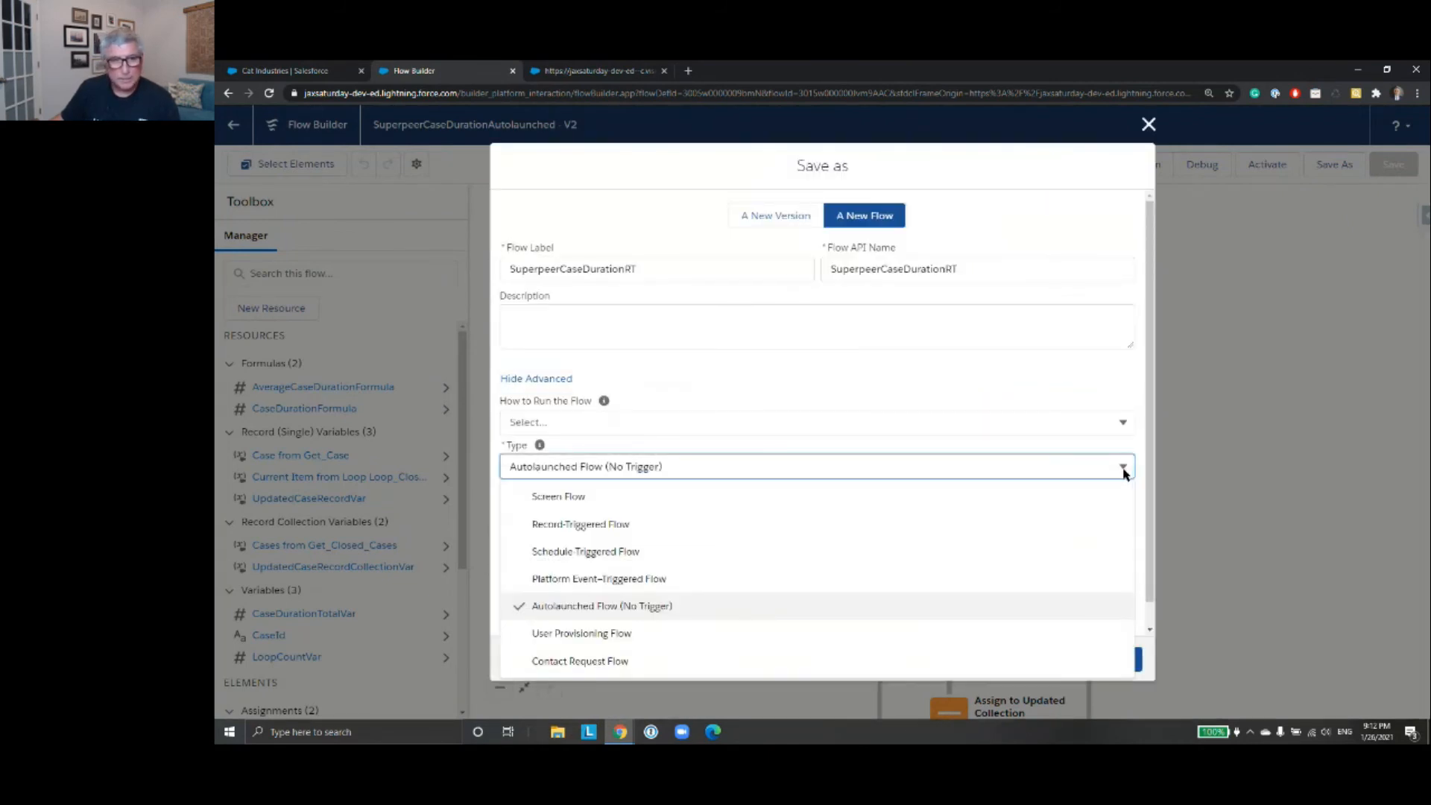
{"action": "left_click", "coordinate": [840, 525]}
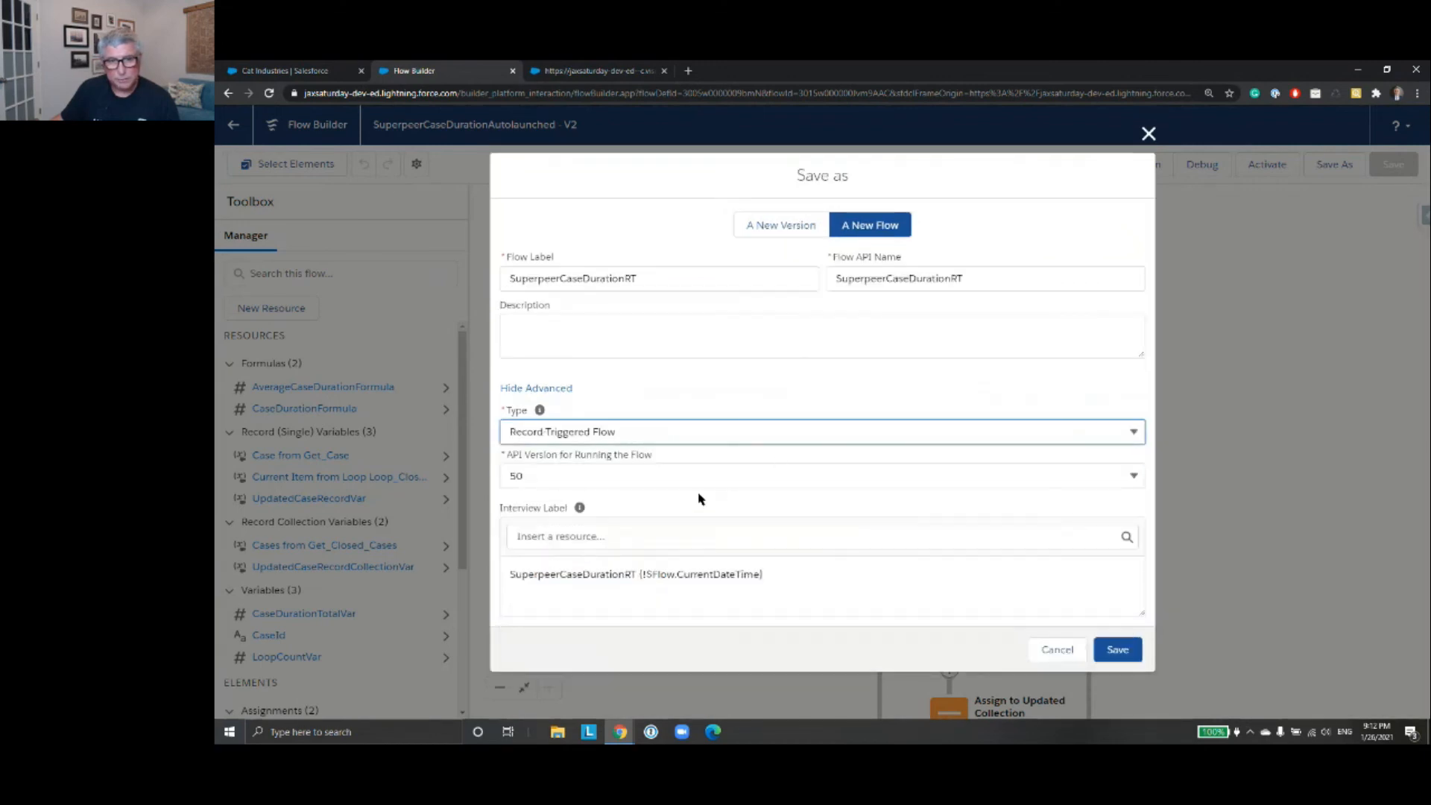
{"action": "left_click", "coordinate": [1112, 650]}
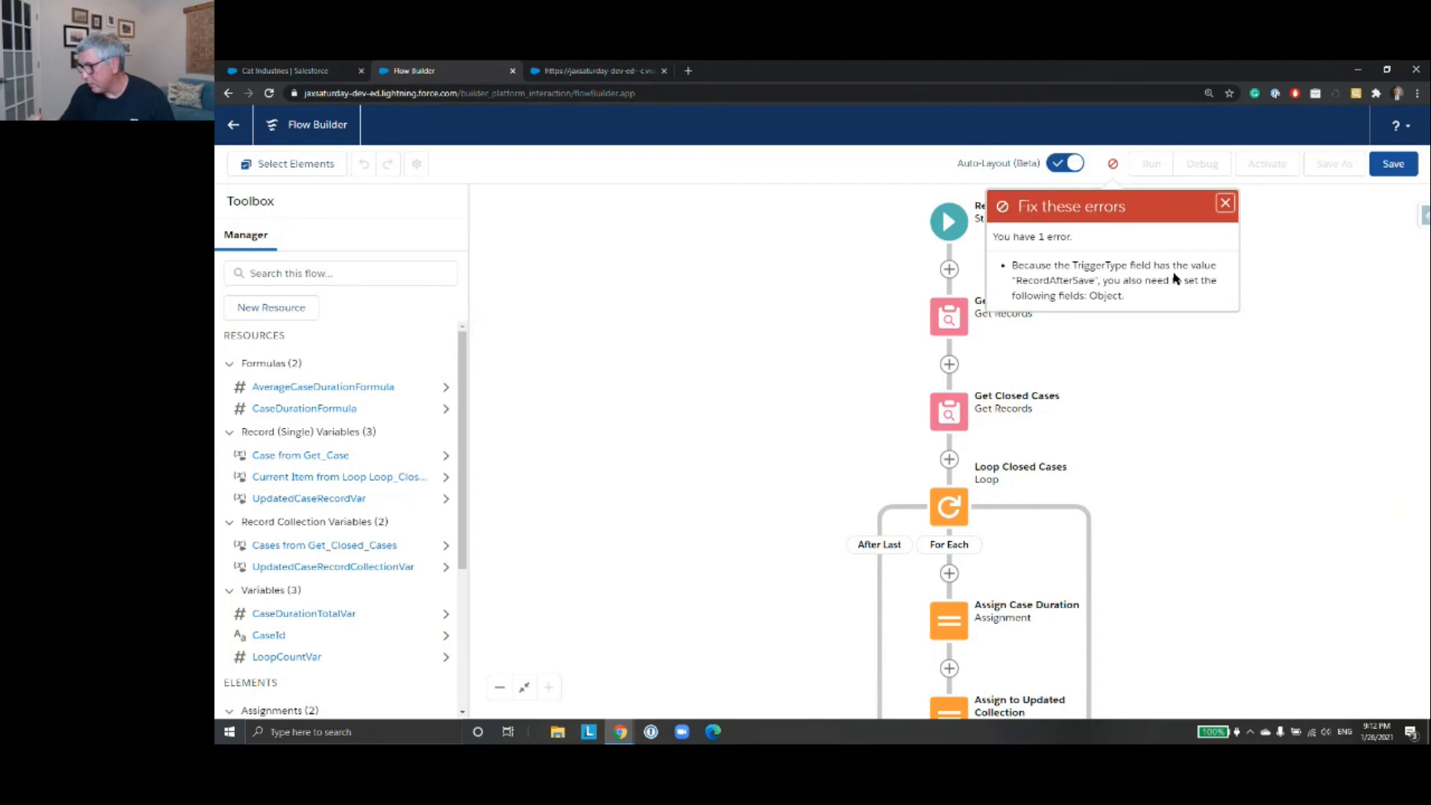
{"action": "left_click", "coordinate": [1226, 204]}
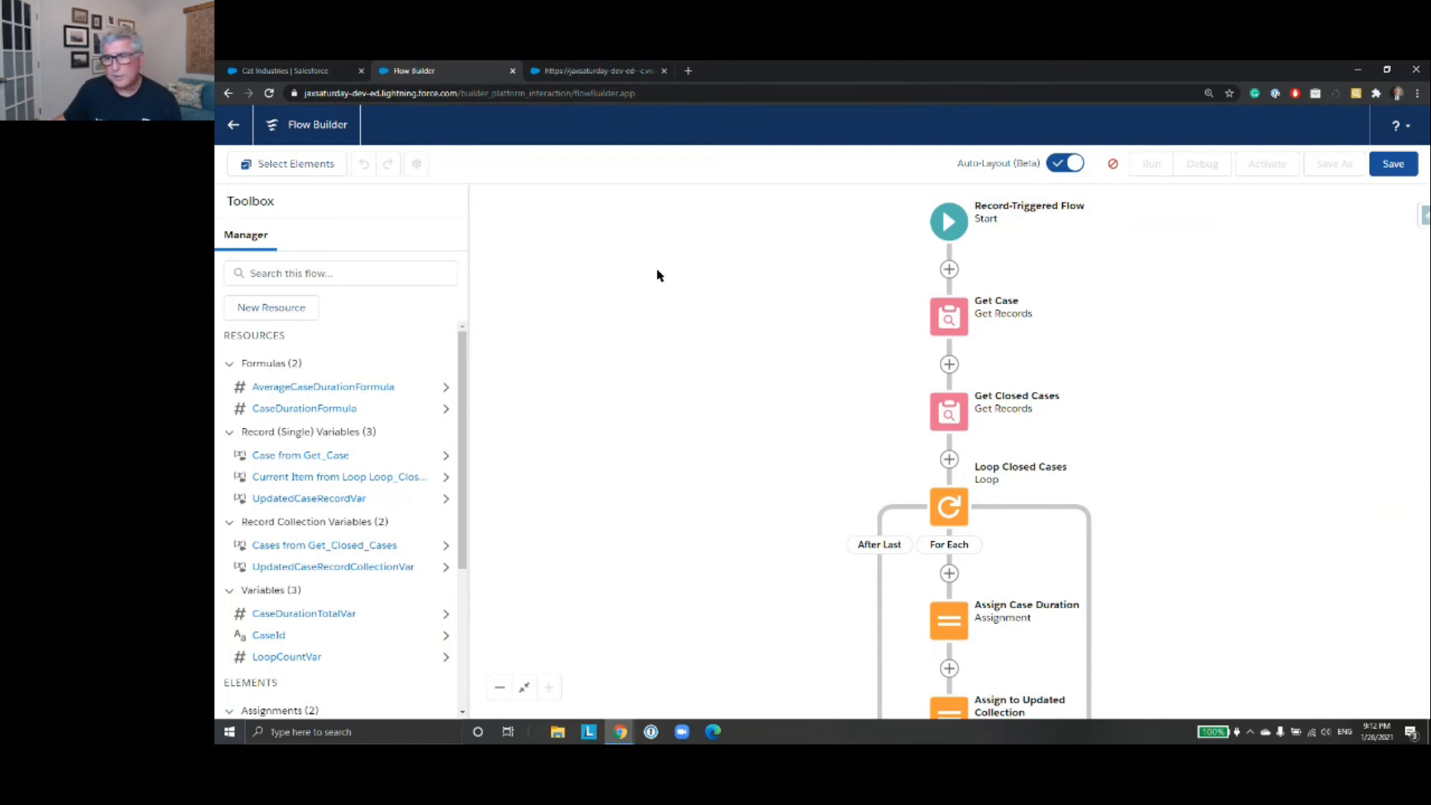
- Examine the object and filter condition of the Get Case element, leaving it unchanged
{"action": "left_click_drag", "start_coordinate": [757, 335], "coordinate": [626, 312]}
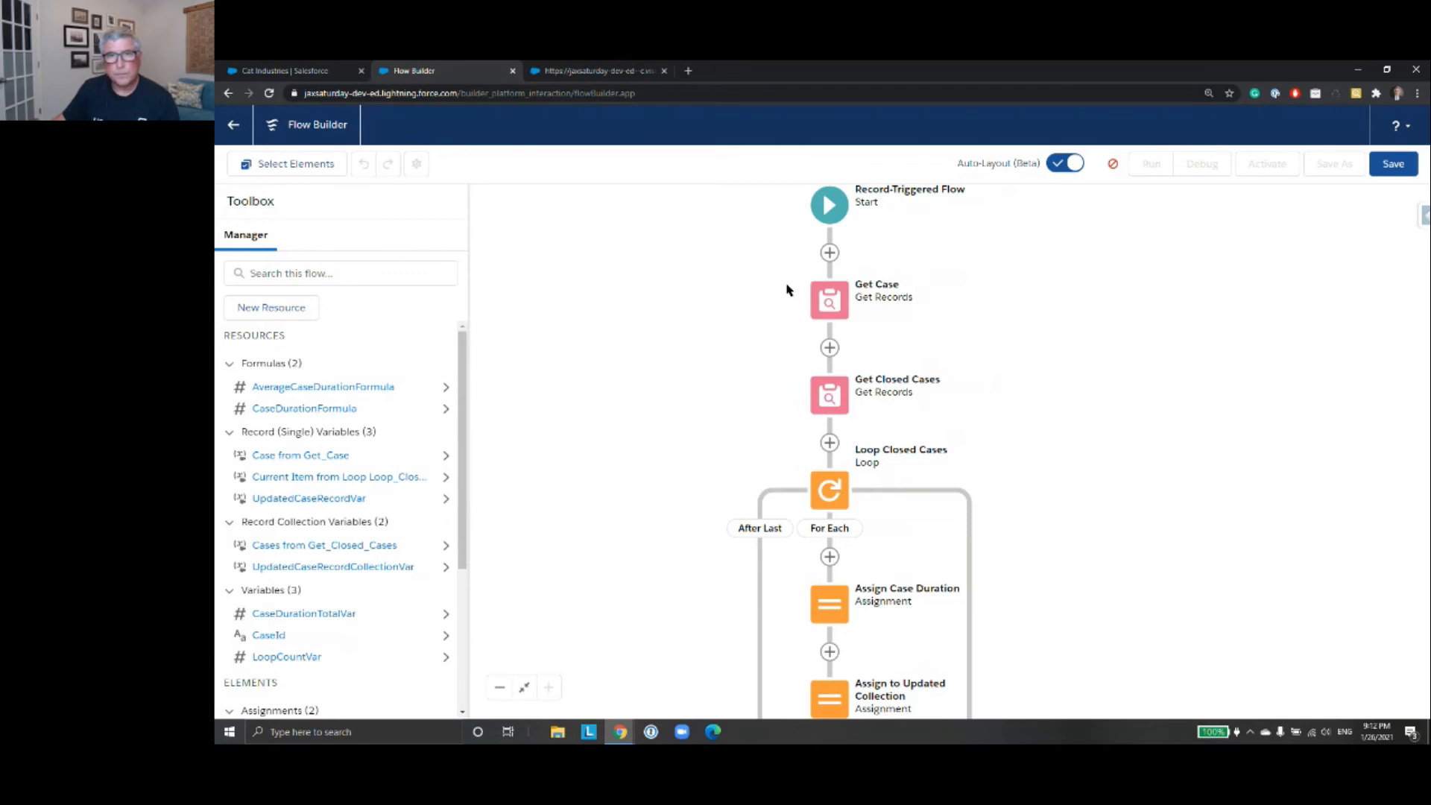
{"action": "left_click", "coordinate": [831, 302]}
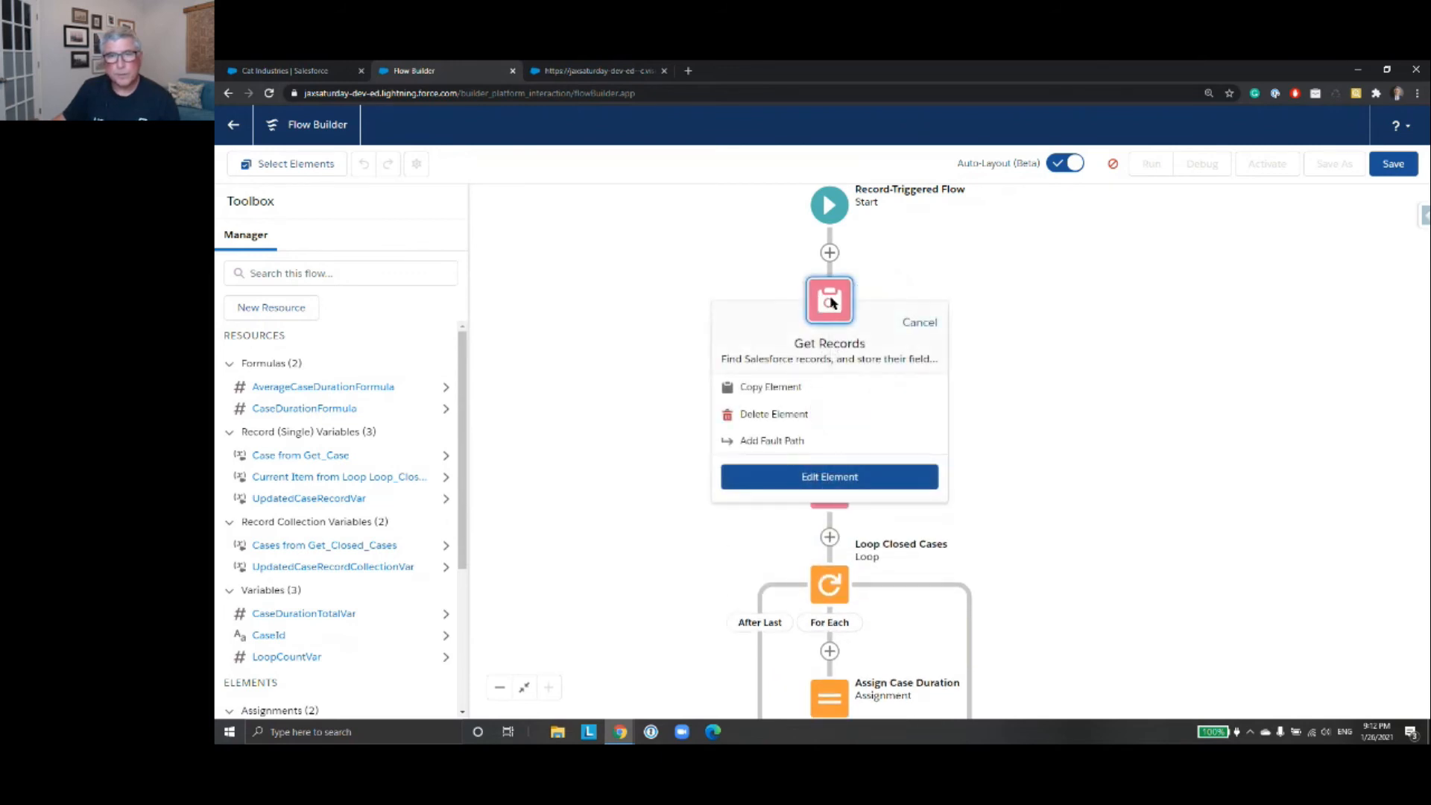
{"action": "left_click", "coordinate": [831, 302]}
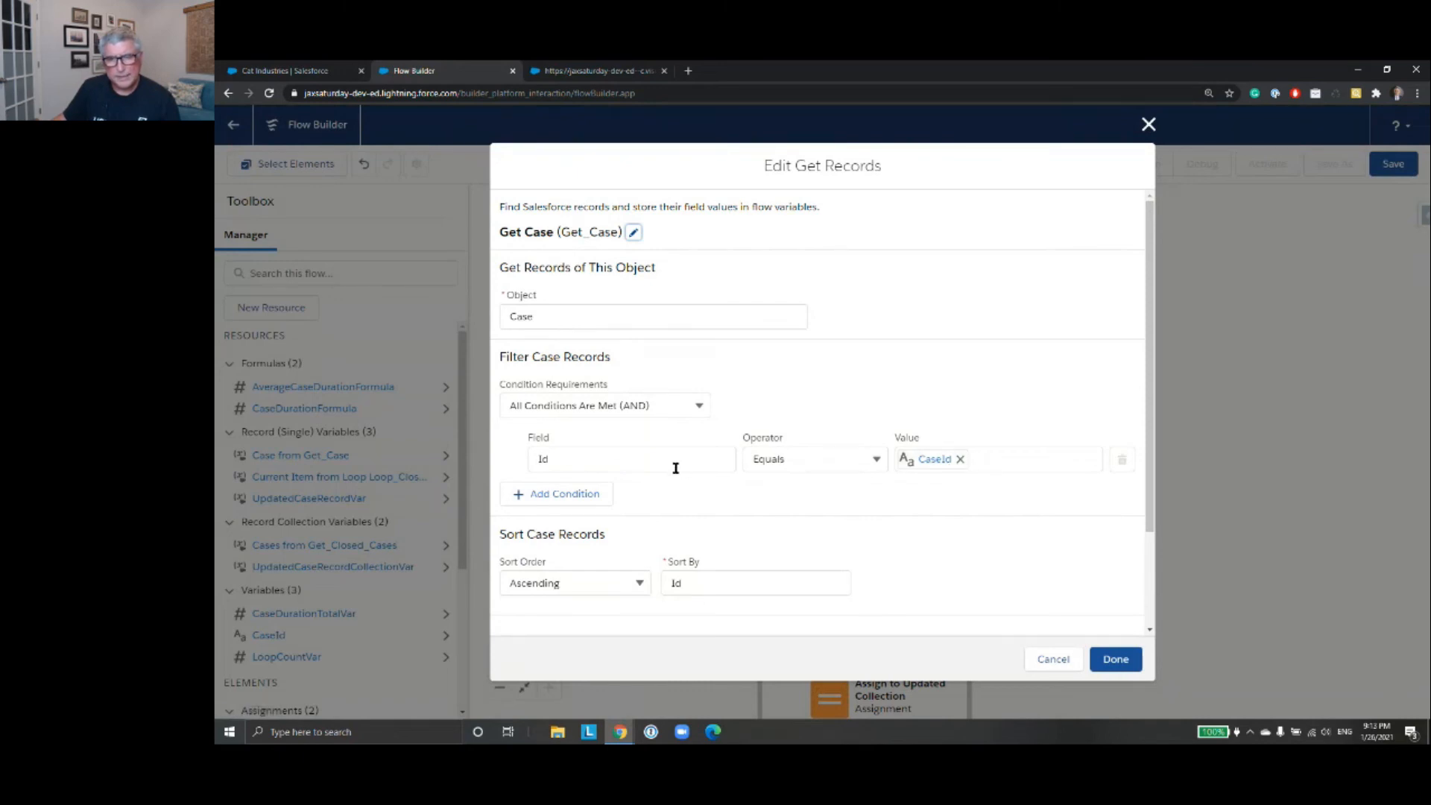
{"action": "left_click", "coordinate": [1060, 661]}
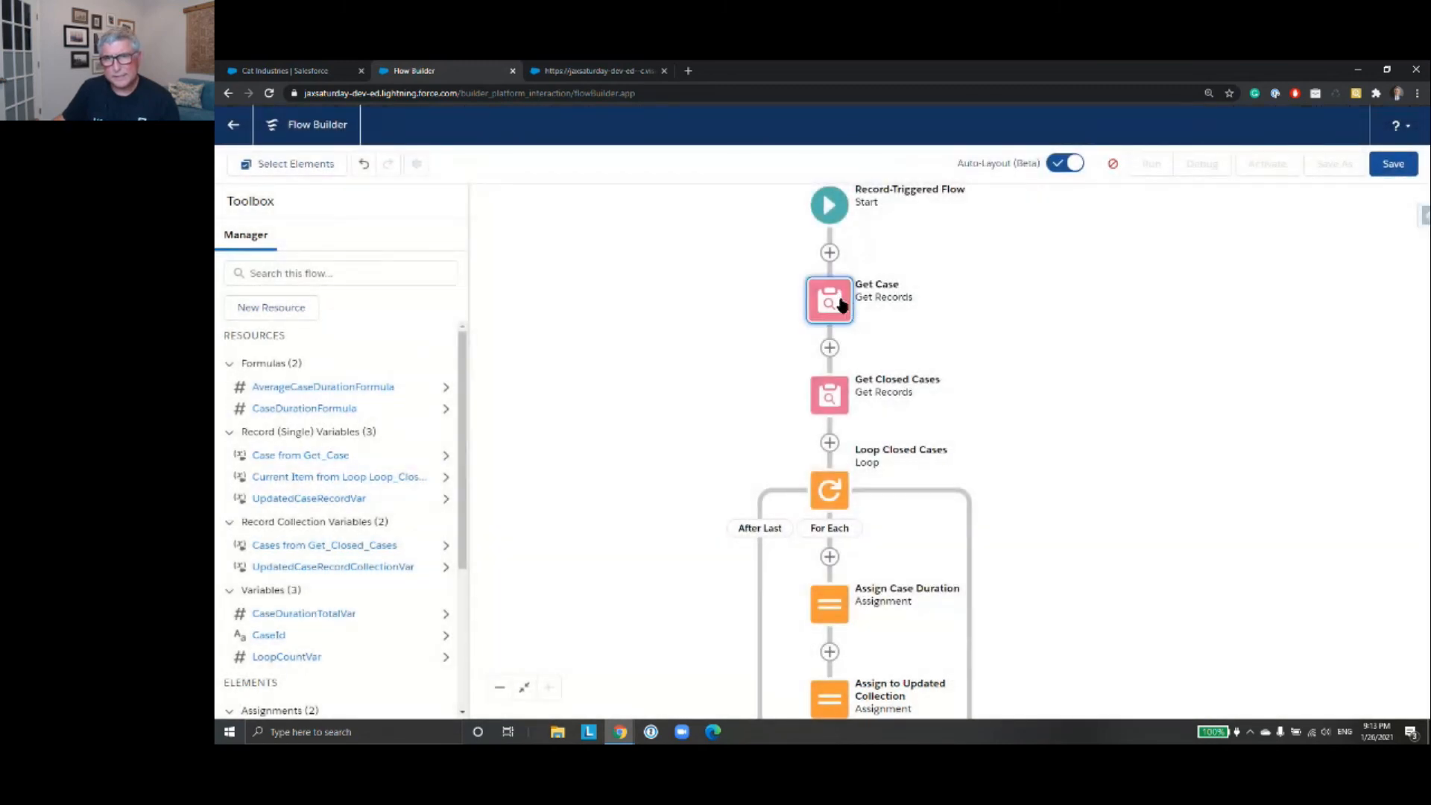
- Try to delete the Get Case element and check which elements reference it
{"action": "left_click", "coordinate": [841, 309]}
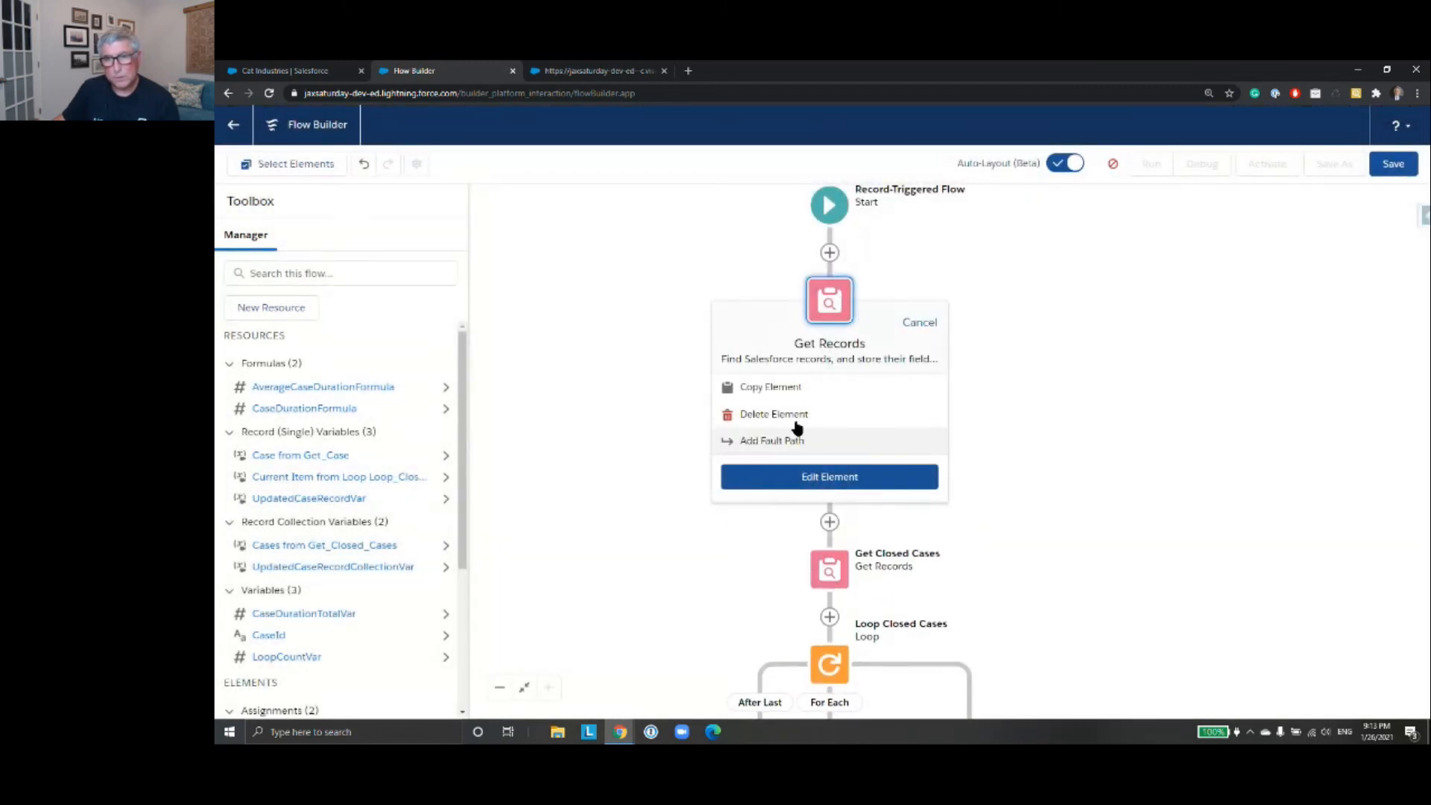
{"action": "left_click", "coordinate": [793, 416]}
{"action": "left_click", "coordinate": [1042, 497]}
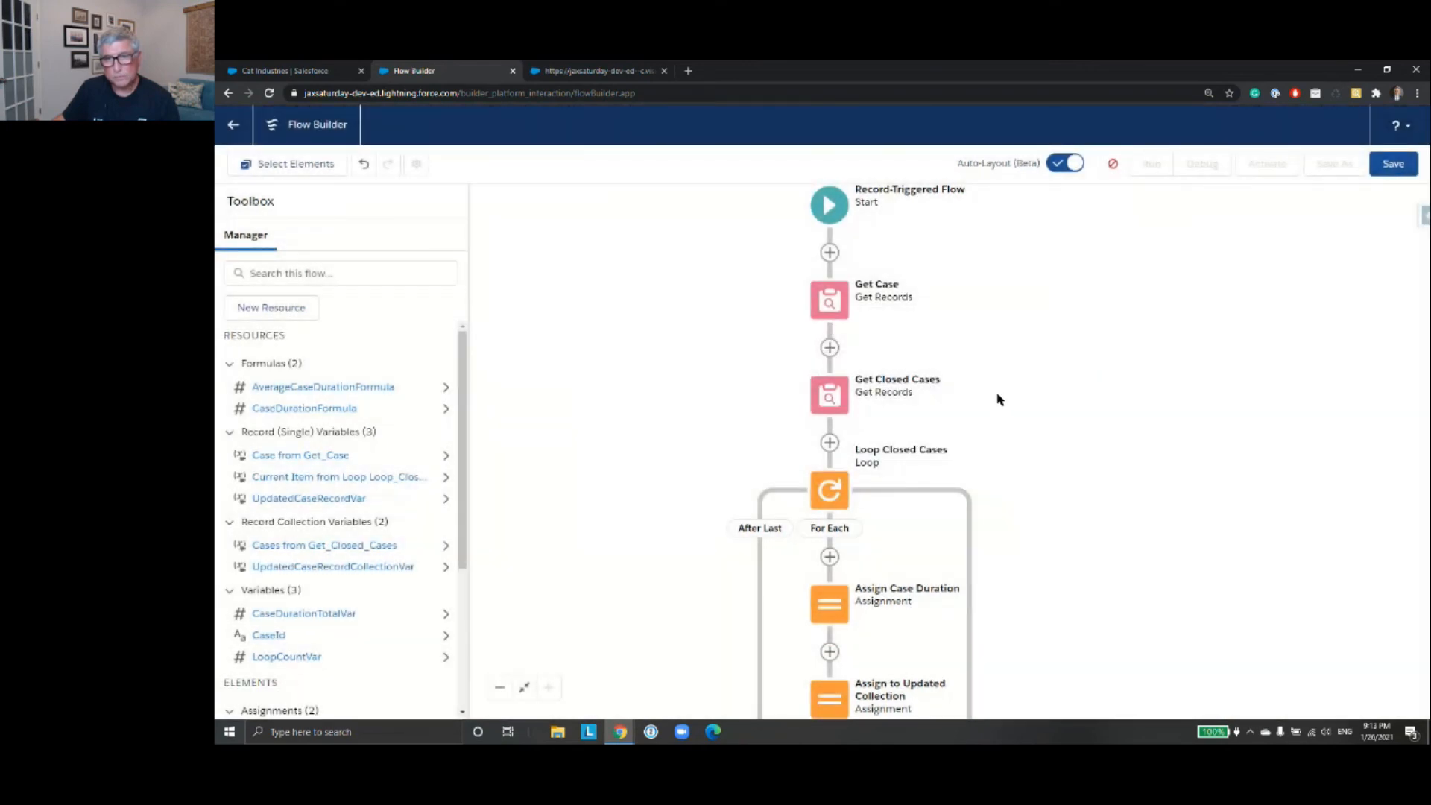
{"action": "left_click", "coordinate": [835, 307]}
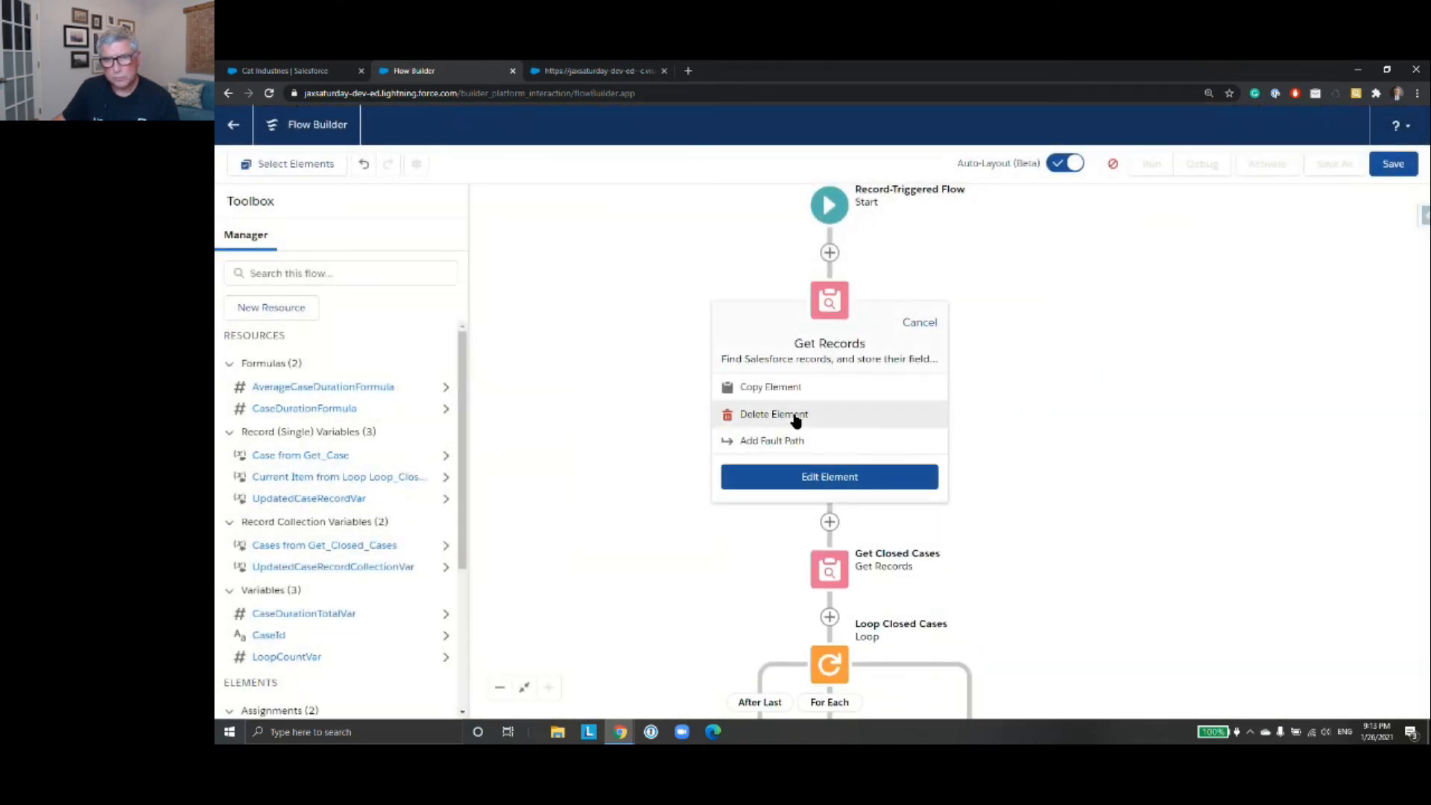
{"action": "left_click", "coordinate": [795, 416]}
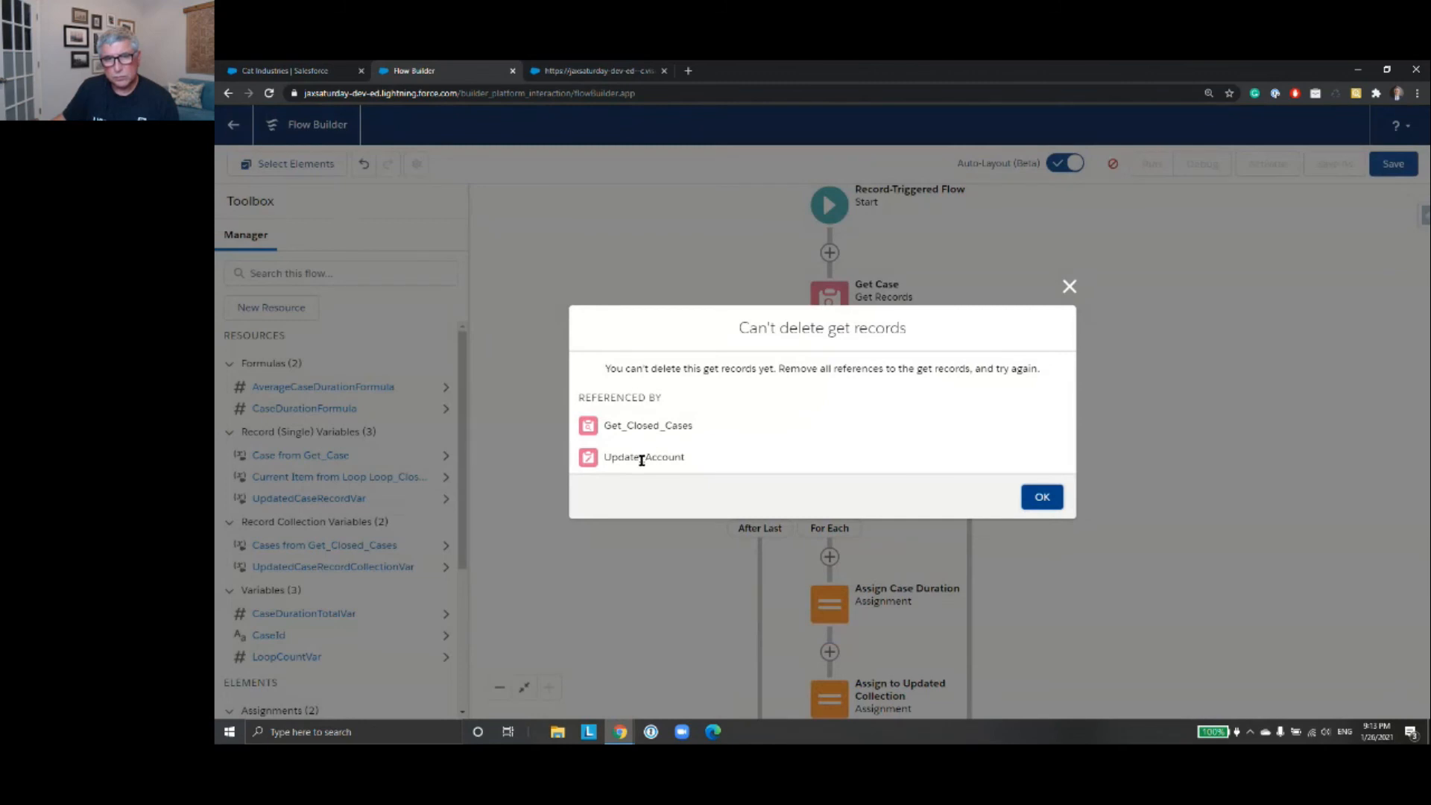
{"action": "left_click", "coordinate": [1045, 501]}
- In Update Account, replace the Id condition's Get_Case reference with the AccountId field of UpdatedCaseRecordVar
{"action": "scroll", "coordinate": [1055, 563], "scroll_direction": "down", "scroll_amount": 5}
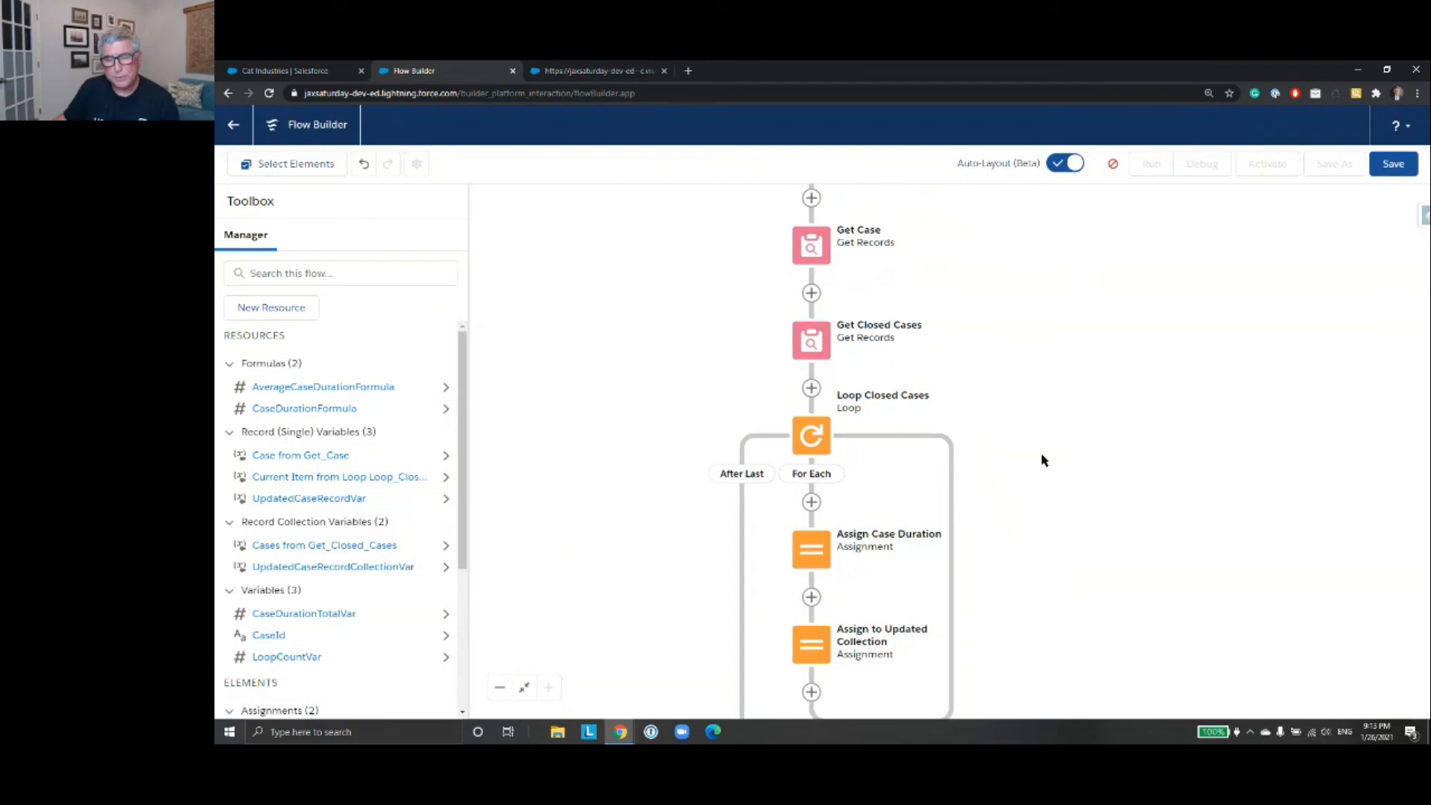
{"action": "scroll", "coordinate": [1036, 447], "scroll_direction": "down", "scroll_amount": 5}
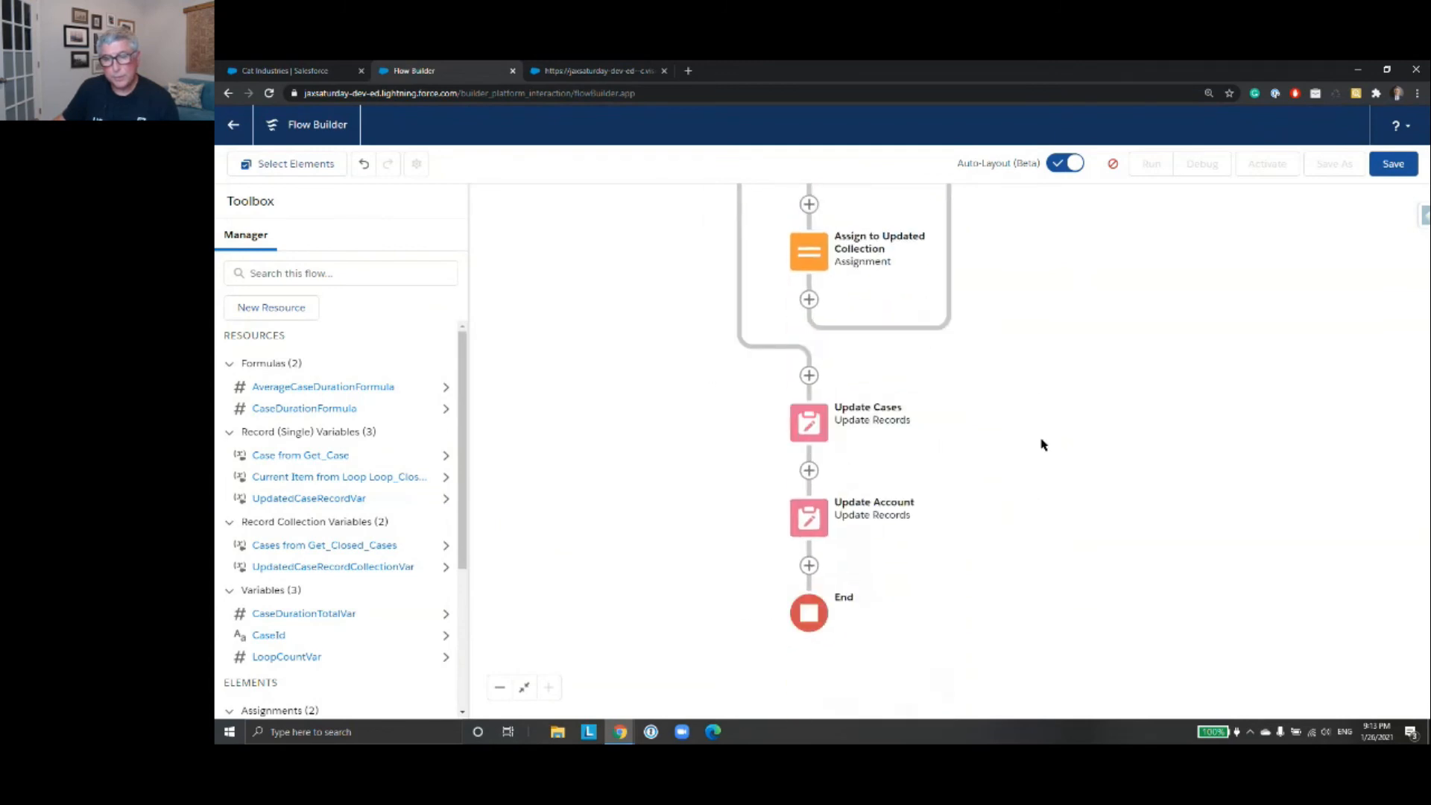
{"action": "left_click", "coordinate": [809, 518]}
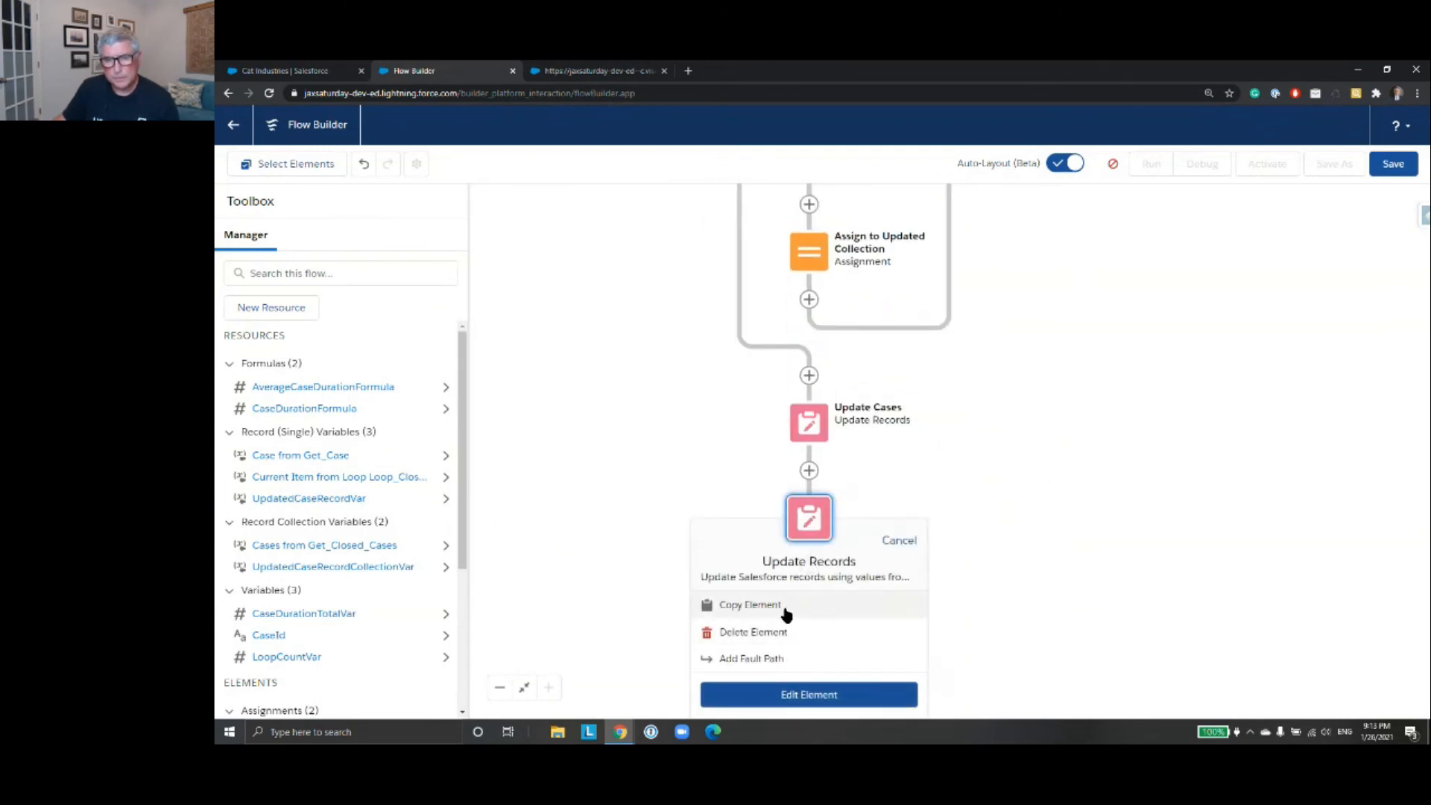
{"action": "left_click", "coordinate": [846, 689]}
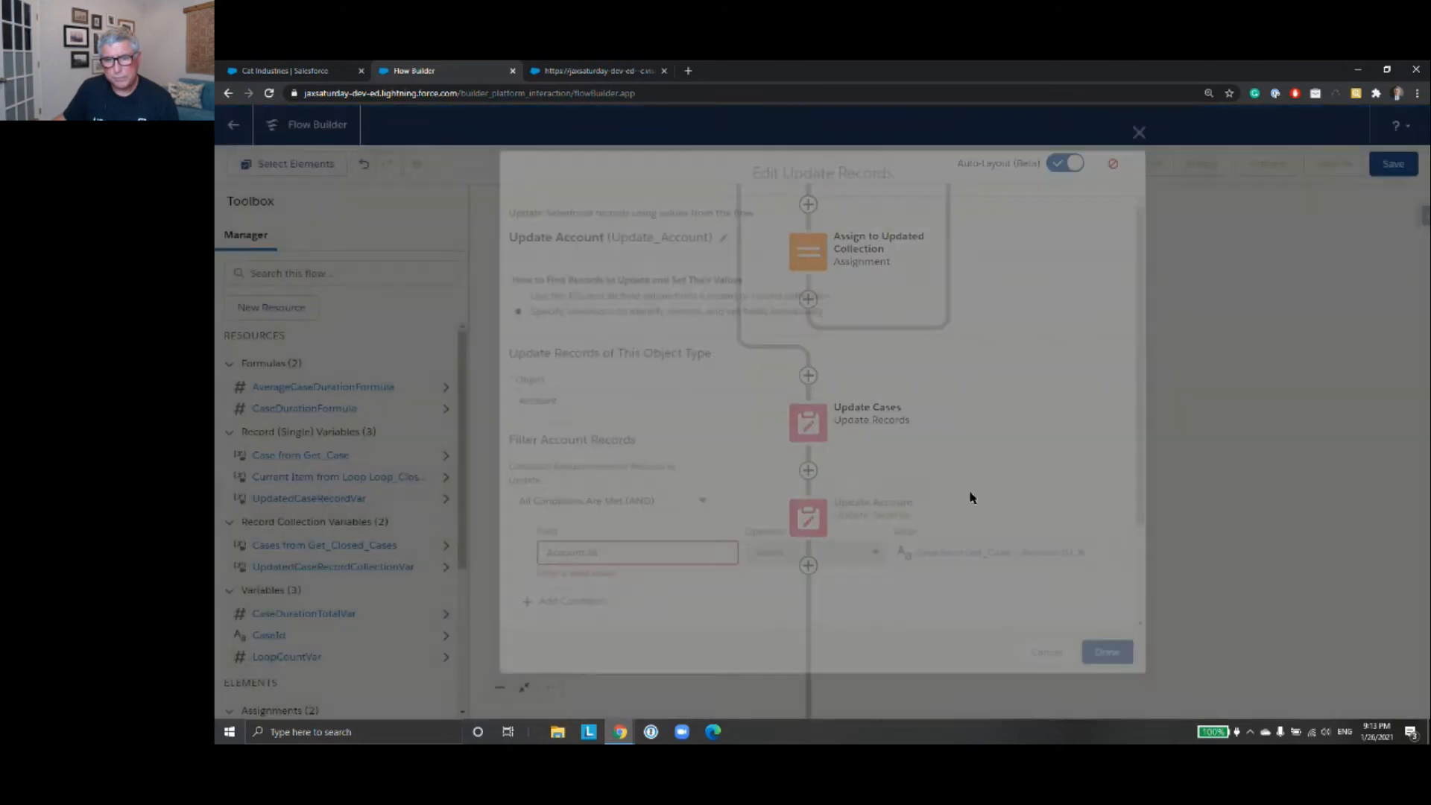
{"action": "scroll", "coordinate": [1149, 477], "scroll_direction": "down", "scroll_amount": 2}
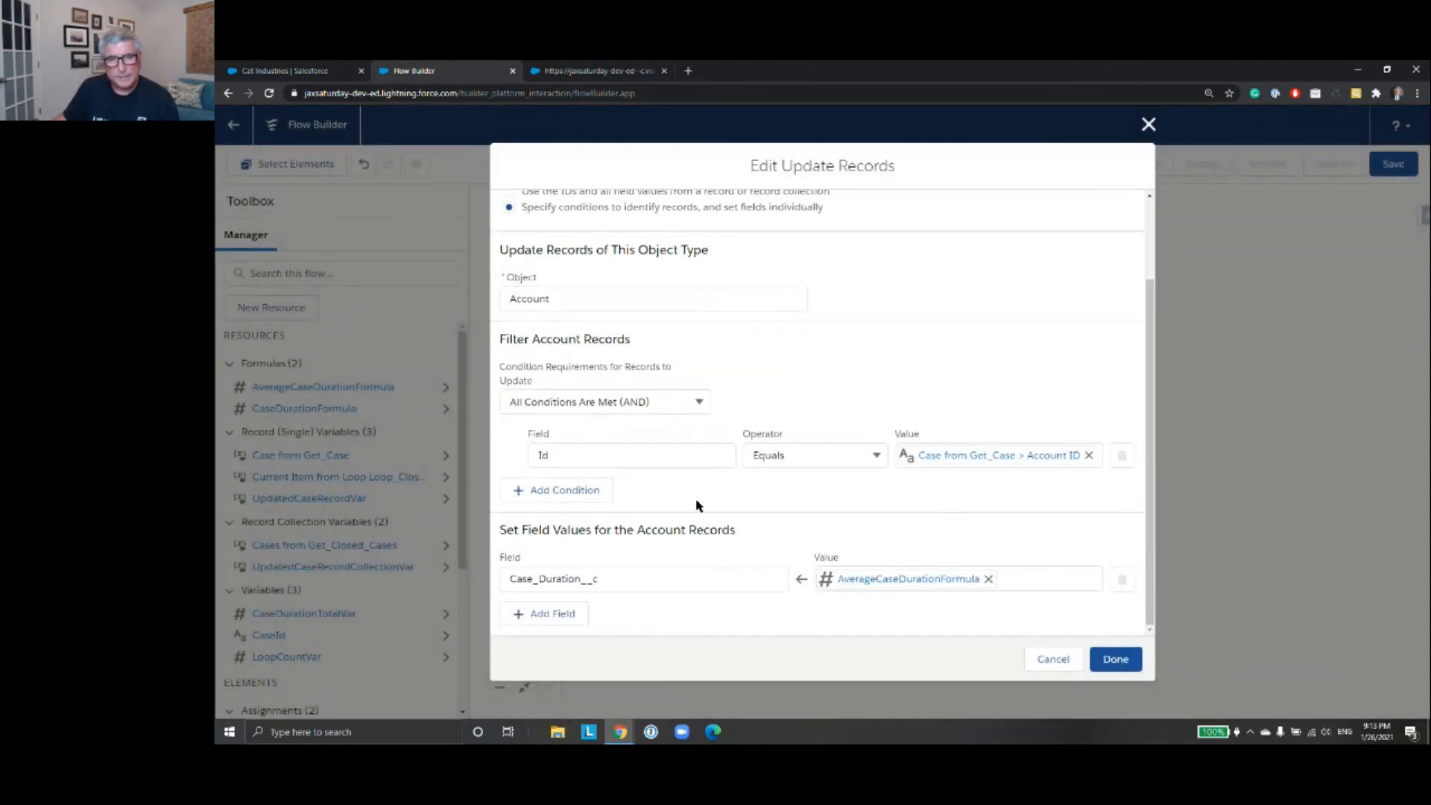
{"action": "left_click", "coordinate": [1089, 454]}
{"action": "left_click", "coordinate": [1057, 456]}
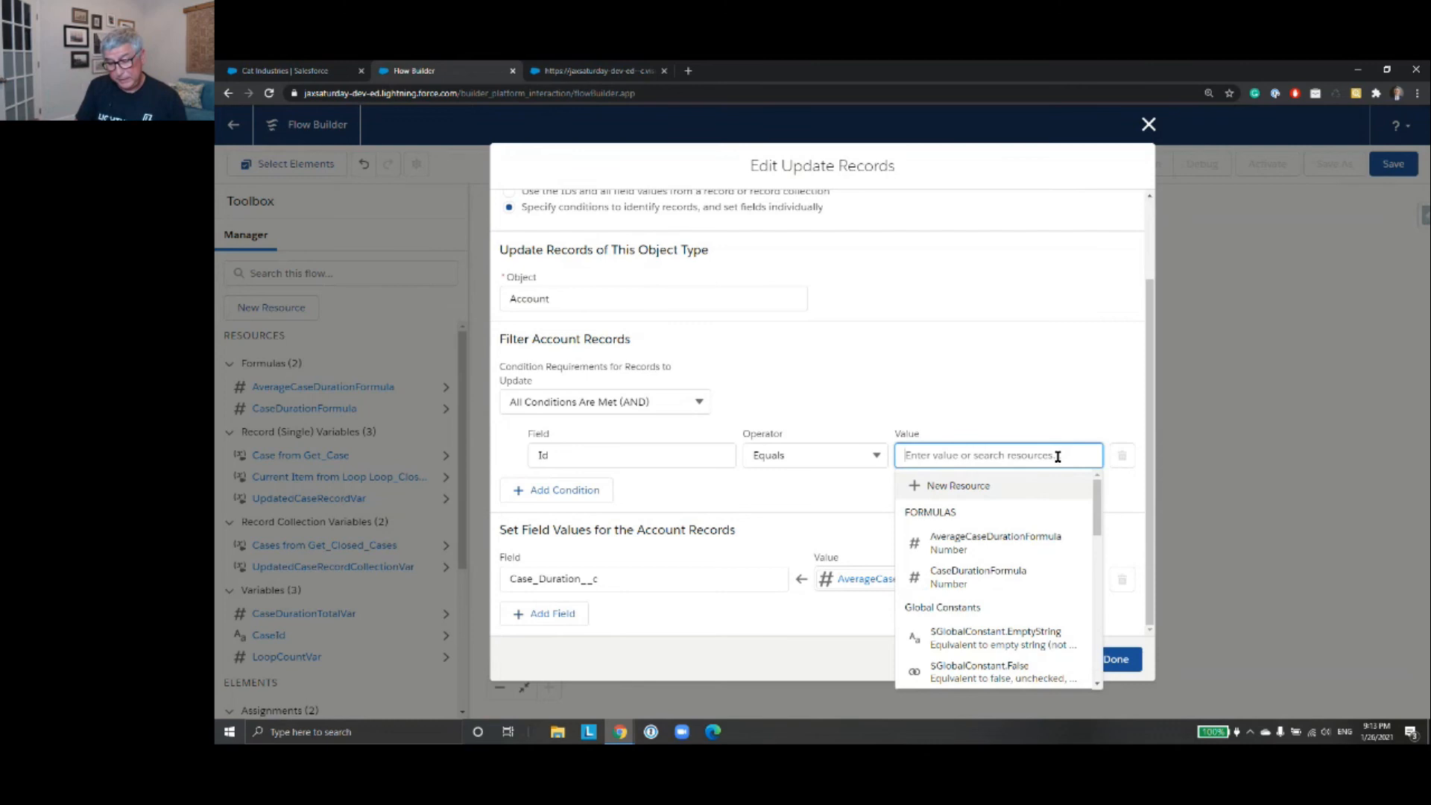
{"action": "type", "text": "rec"}
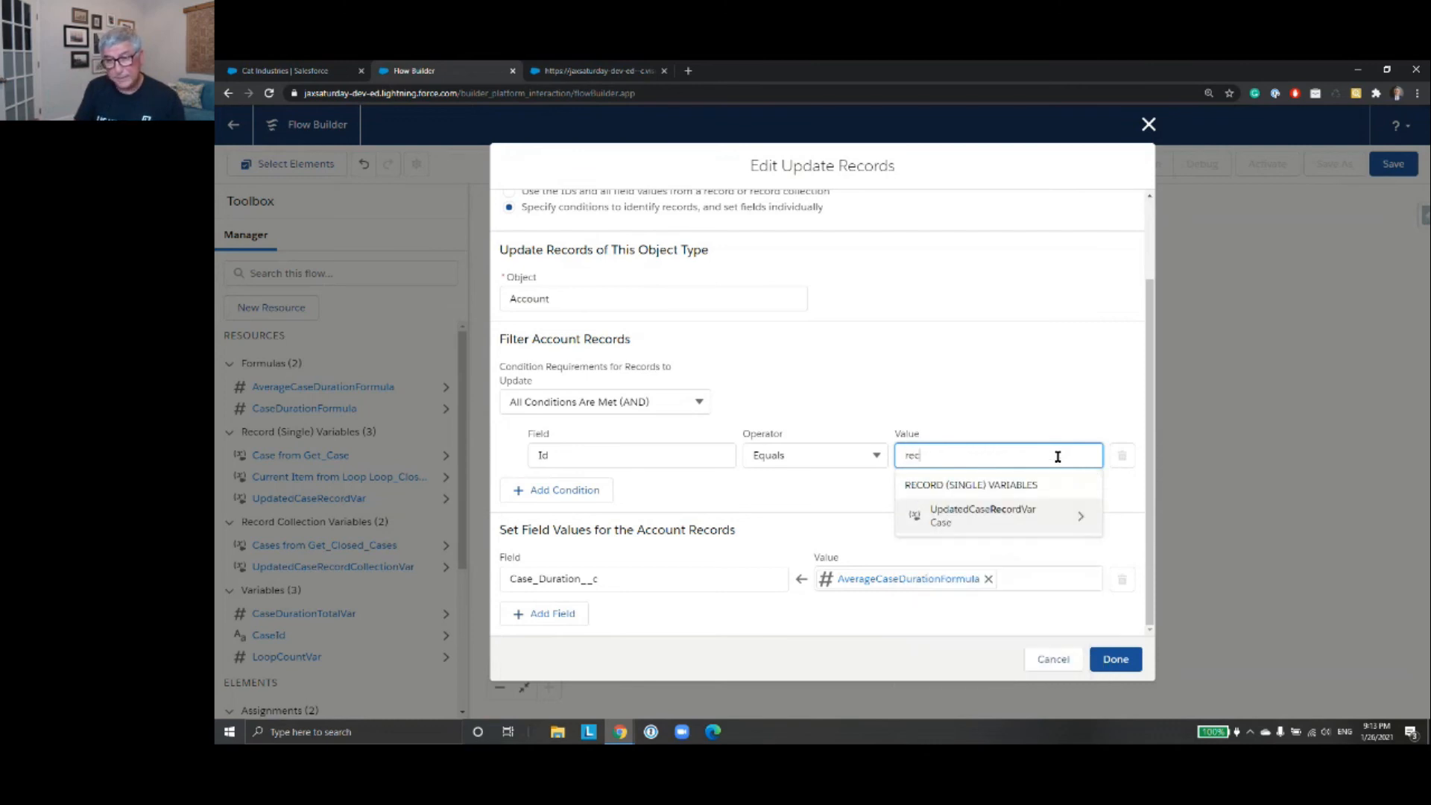
{"action": "left_click", "coordinate": [1087, 521]}
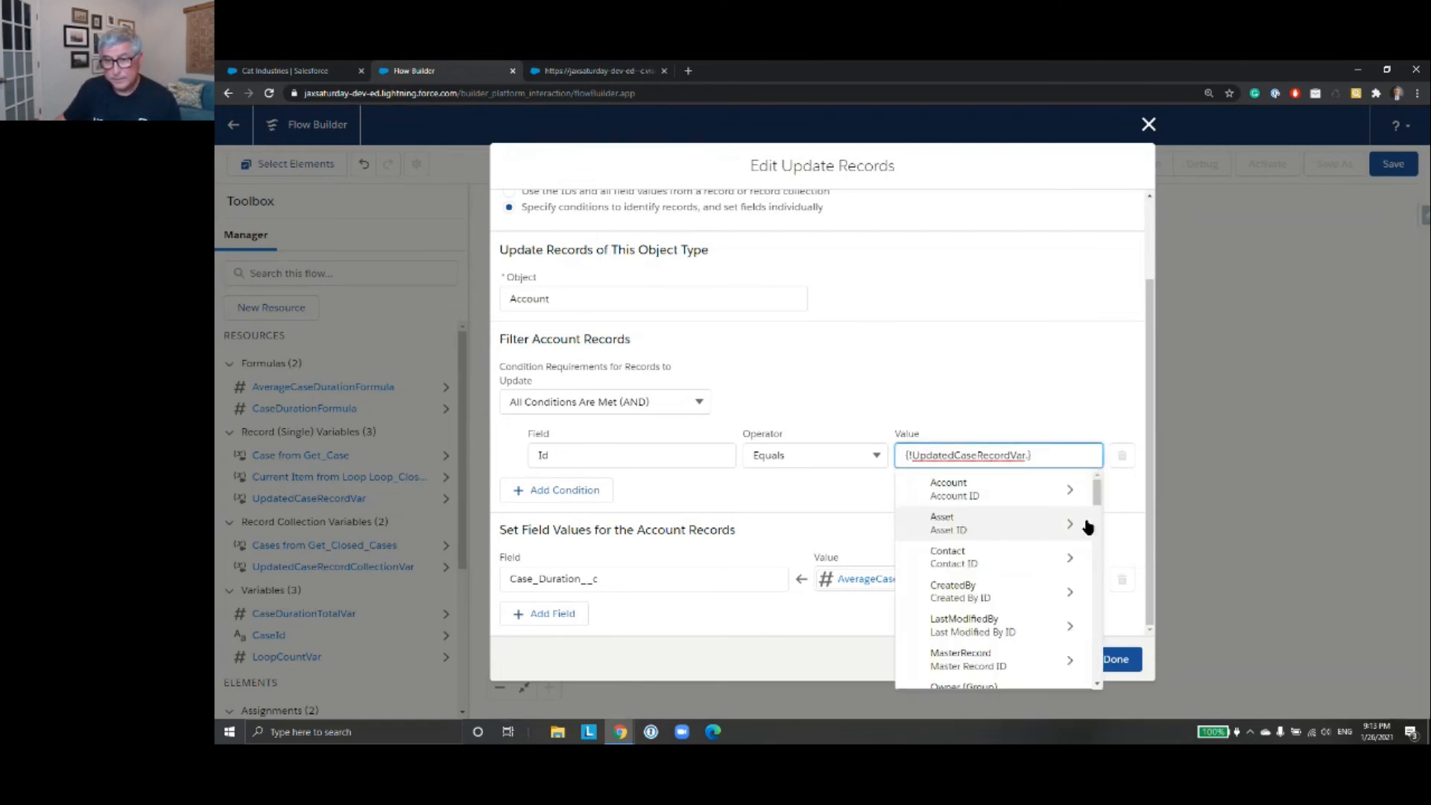
{"action": "scroll", "coordinate": [1098, 518], "scroll_direction": "down", "scroll_amount": 2}
{"action": "scroll", "coordinate": [1098, 522], "scroll_direction": "down", "scroll_amount": 3}
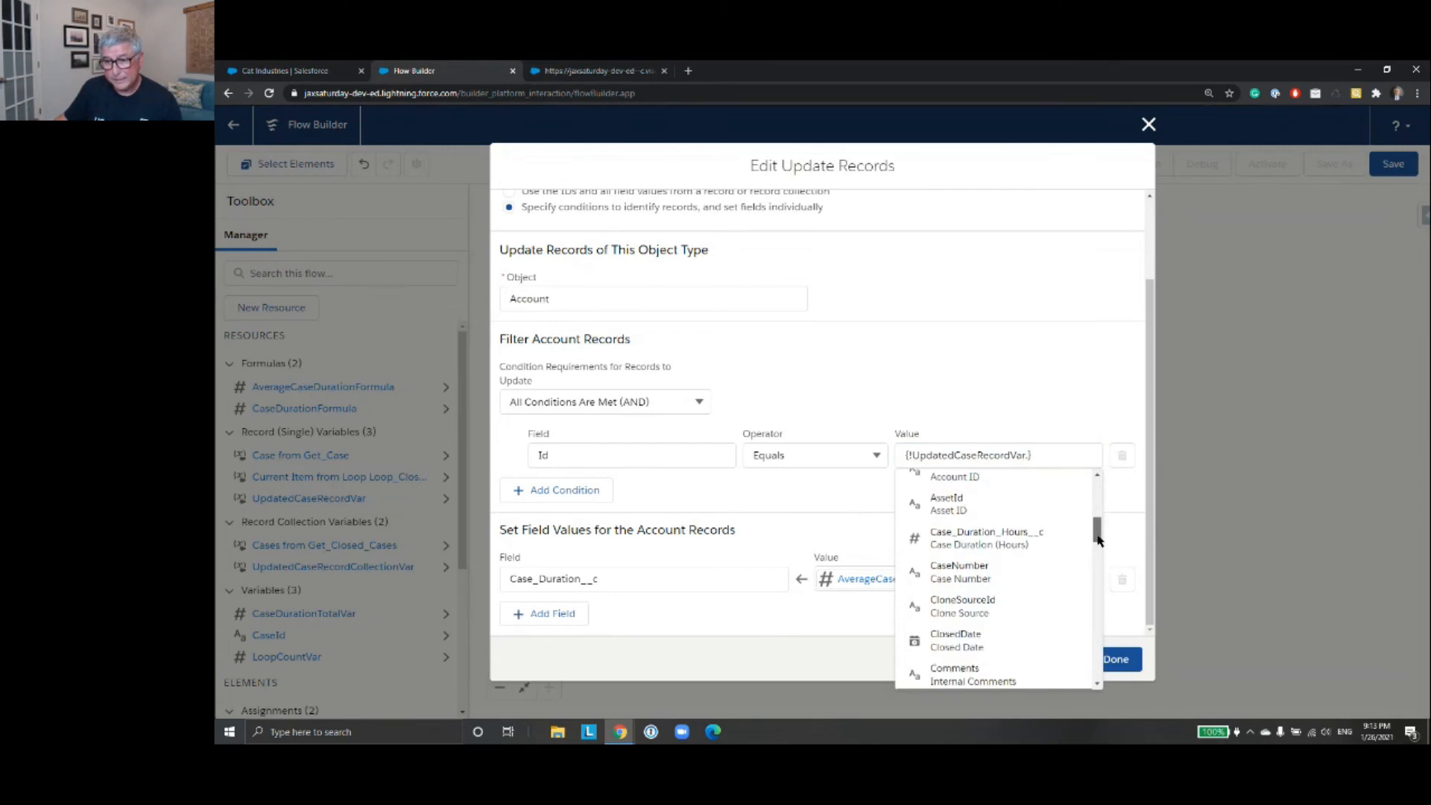
{"action": "scroll", "coordinate": [1099, 538], "scroll_direction": "down", "scroll_amount": 1}
{"action": "scroll", "coordinate": [1098, 538], "scroll_direction": "up", "scroll_amount": 3}
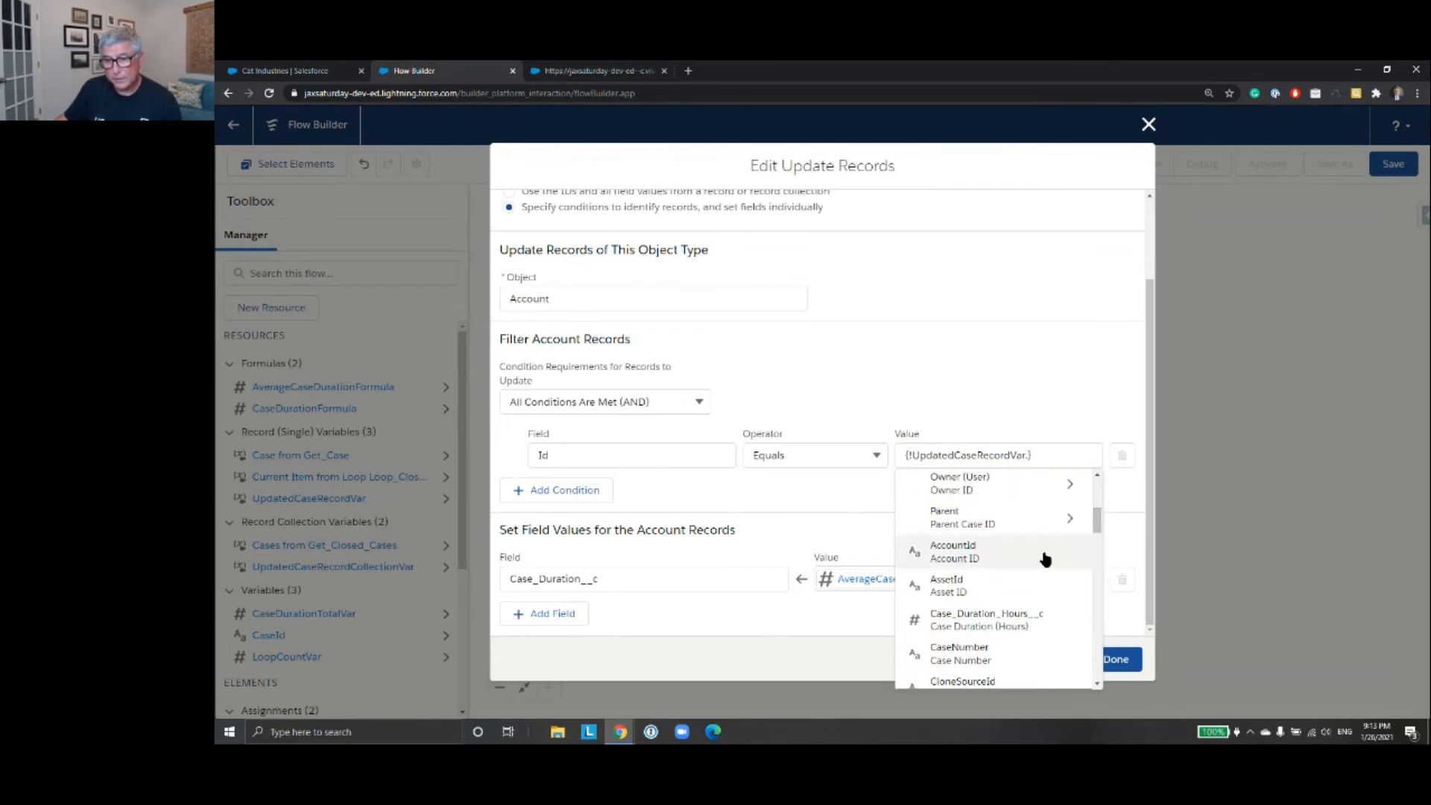
{"action": "left_click", "coordinate": [1046, 559]}
{"action": "left_click", "coordinate": [1116, 658]}
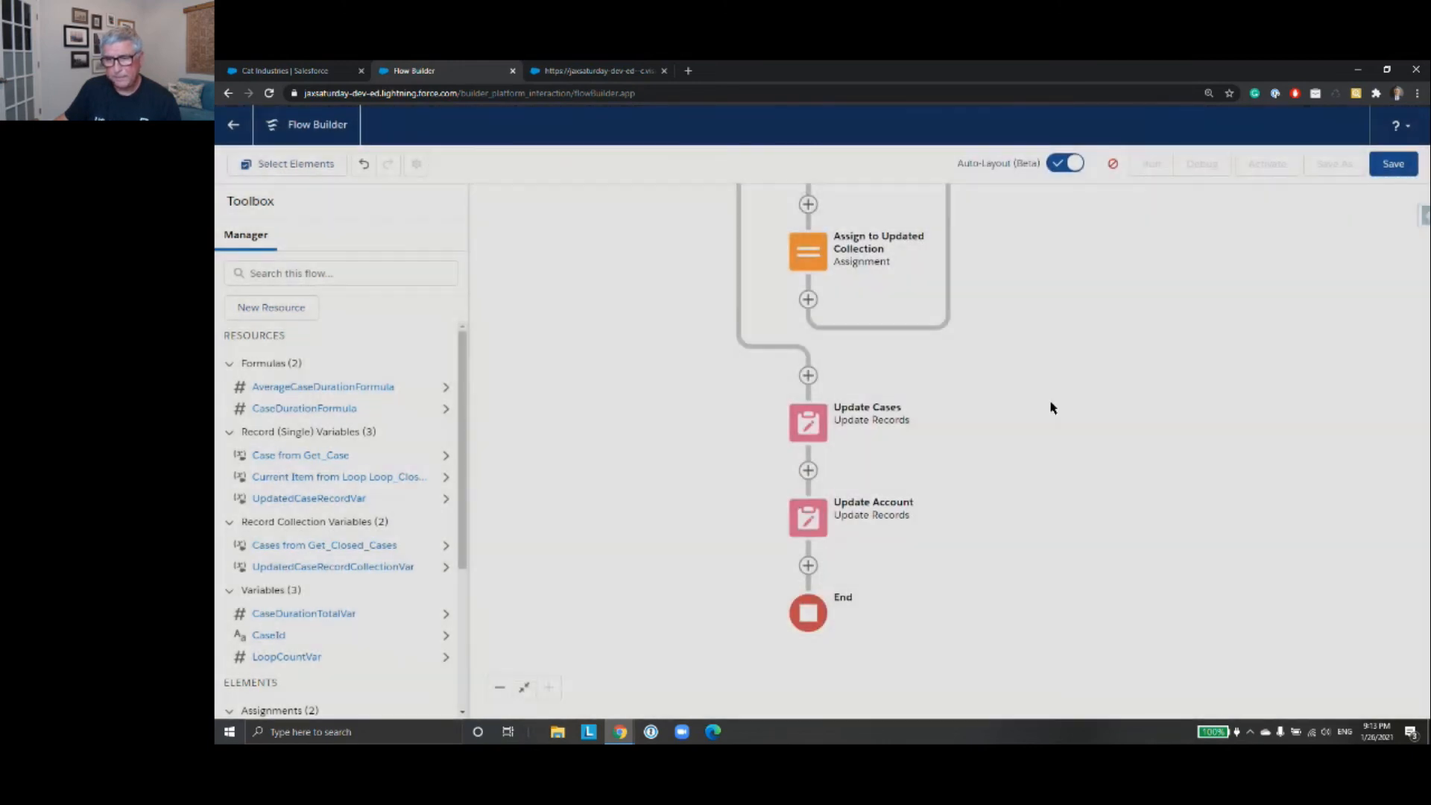
- Try to delete the Get Case element again and check which elements still reference it
{"action": "scroll", "coordinate": [1110, 358], "scroll_direction": "up", "scroll_amount": 3}
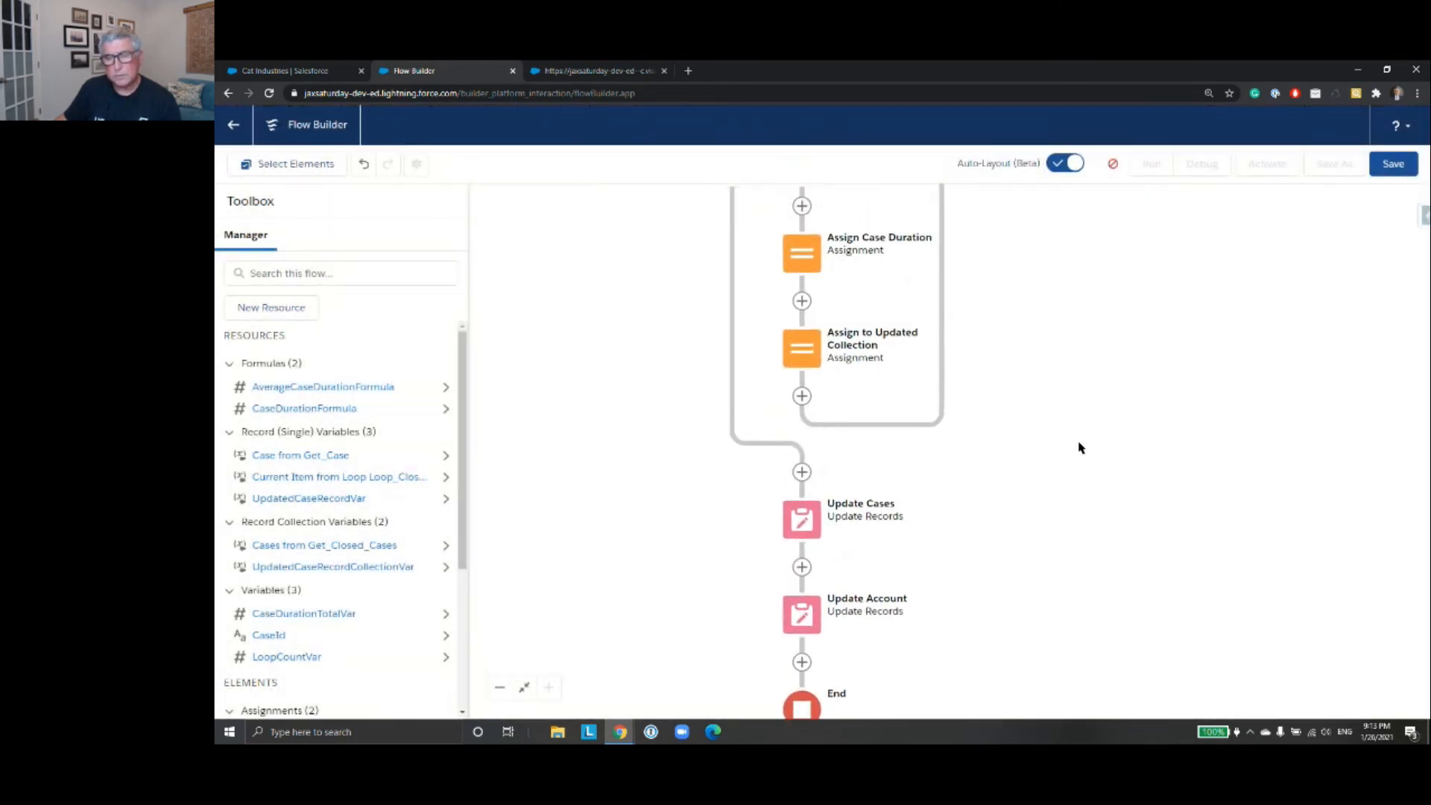
{"action": "scroll", "coordinate": [1080, 447], "scroll_direction": "up", "scroll_amount": 8}
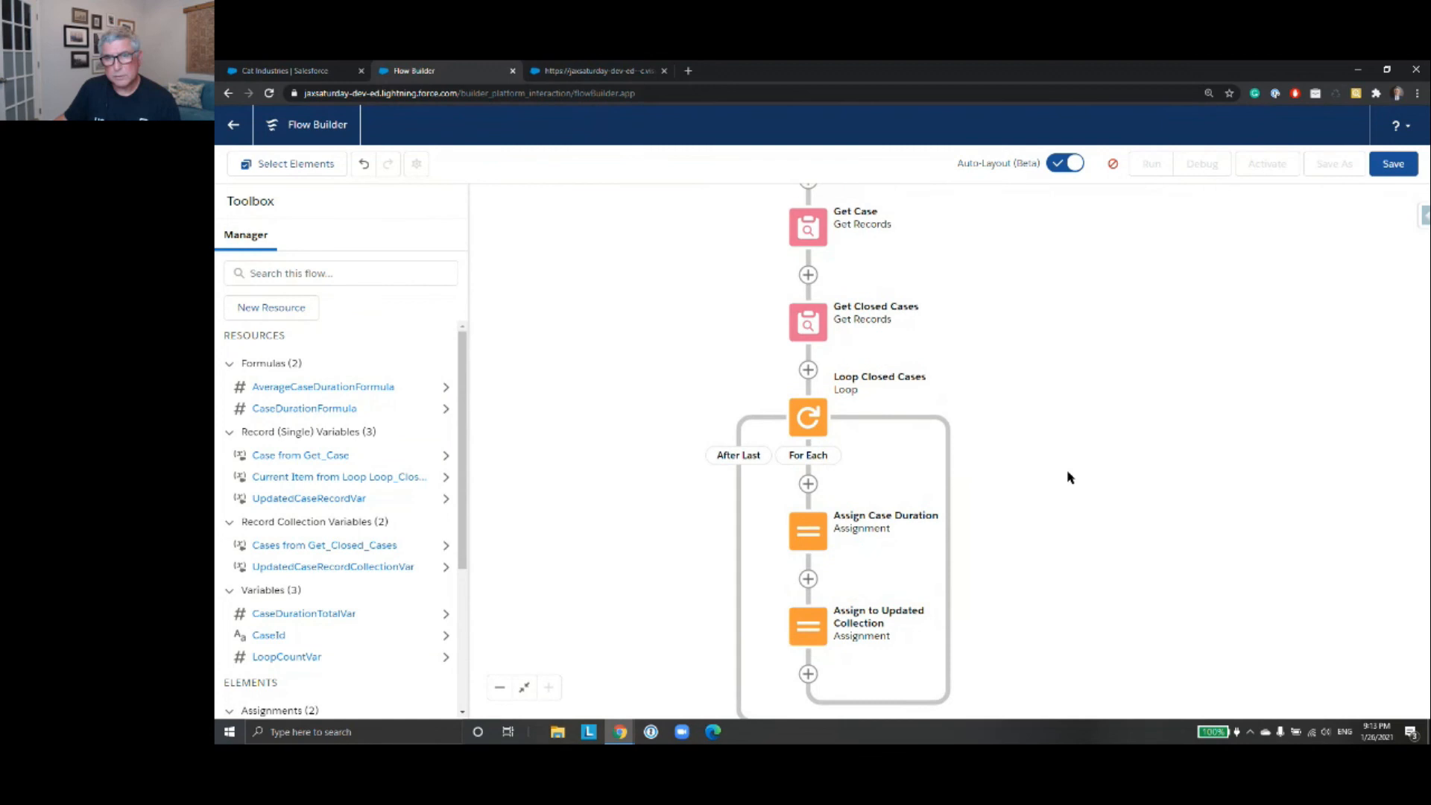
{"action": "left_click", "coordinate": [806, 250]}
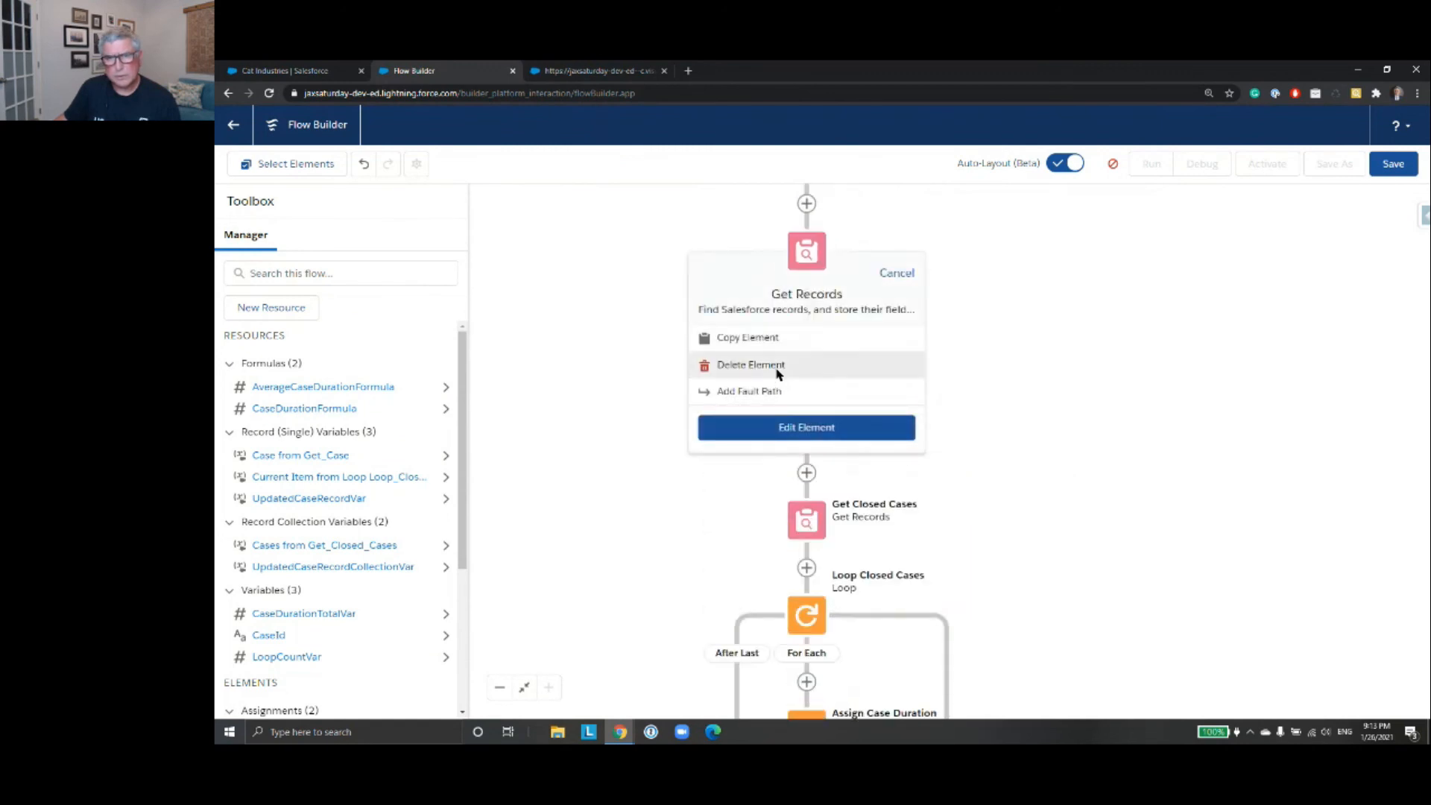
{"action": "left_click", "coordinate": [775, 366]}
{"action": "left_click", "coordinate": [1046, 484]}
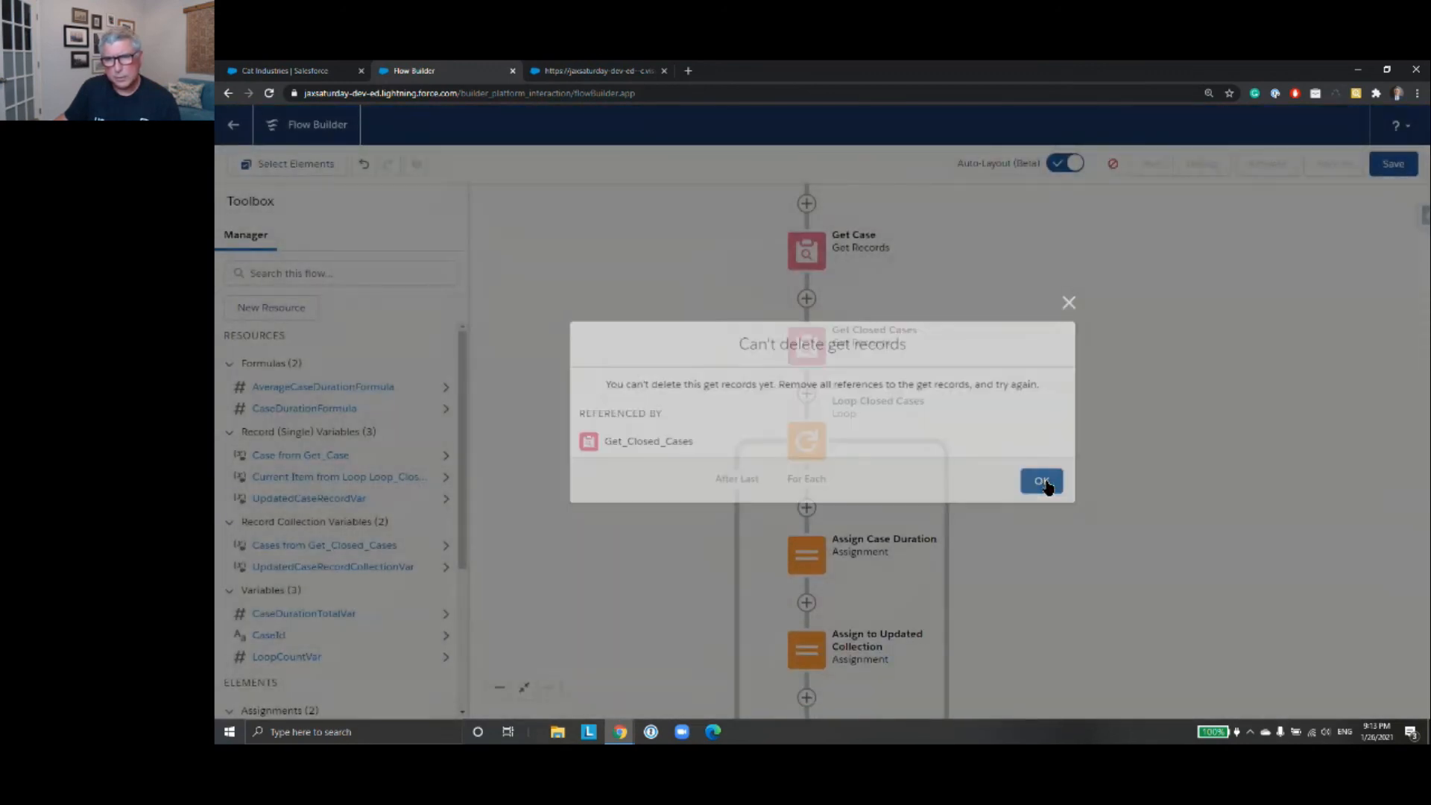
- In Get Closed Cases, replace the AccountId condition's Get_Case reference with the AccountId field of UpdatedCaseRecordVar
{"action": "left_click", "coordinate": [806, 347]}
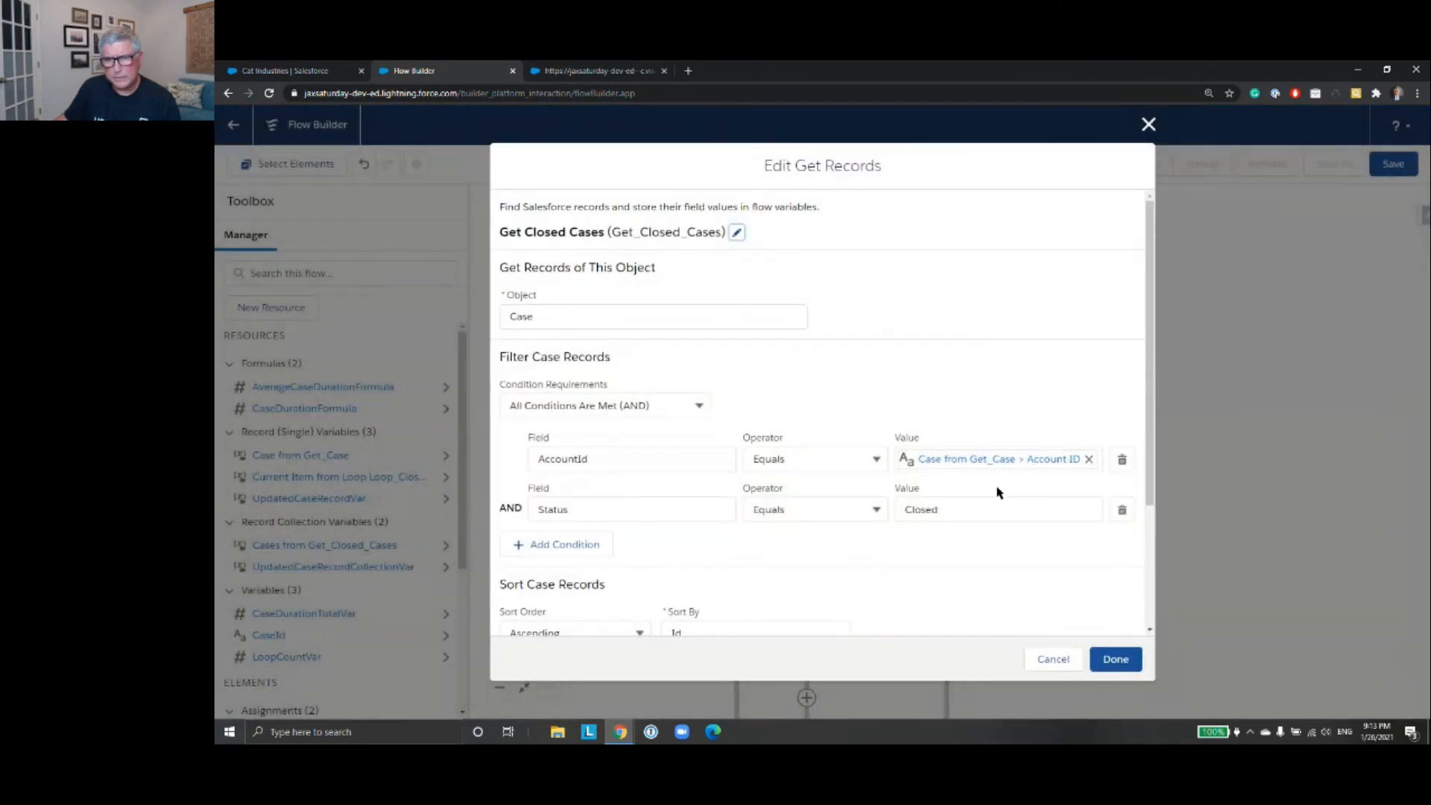
{"action": "left_click", "coordinate": [1089, 459]}
{"action": "type", "text": "red"}
{"action": "key", "text": "BackSpace"}
{"action": "type", "text": "c"}
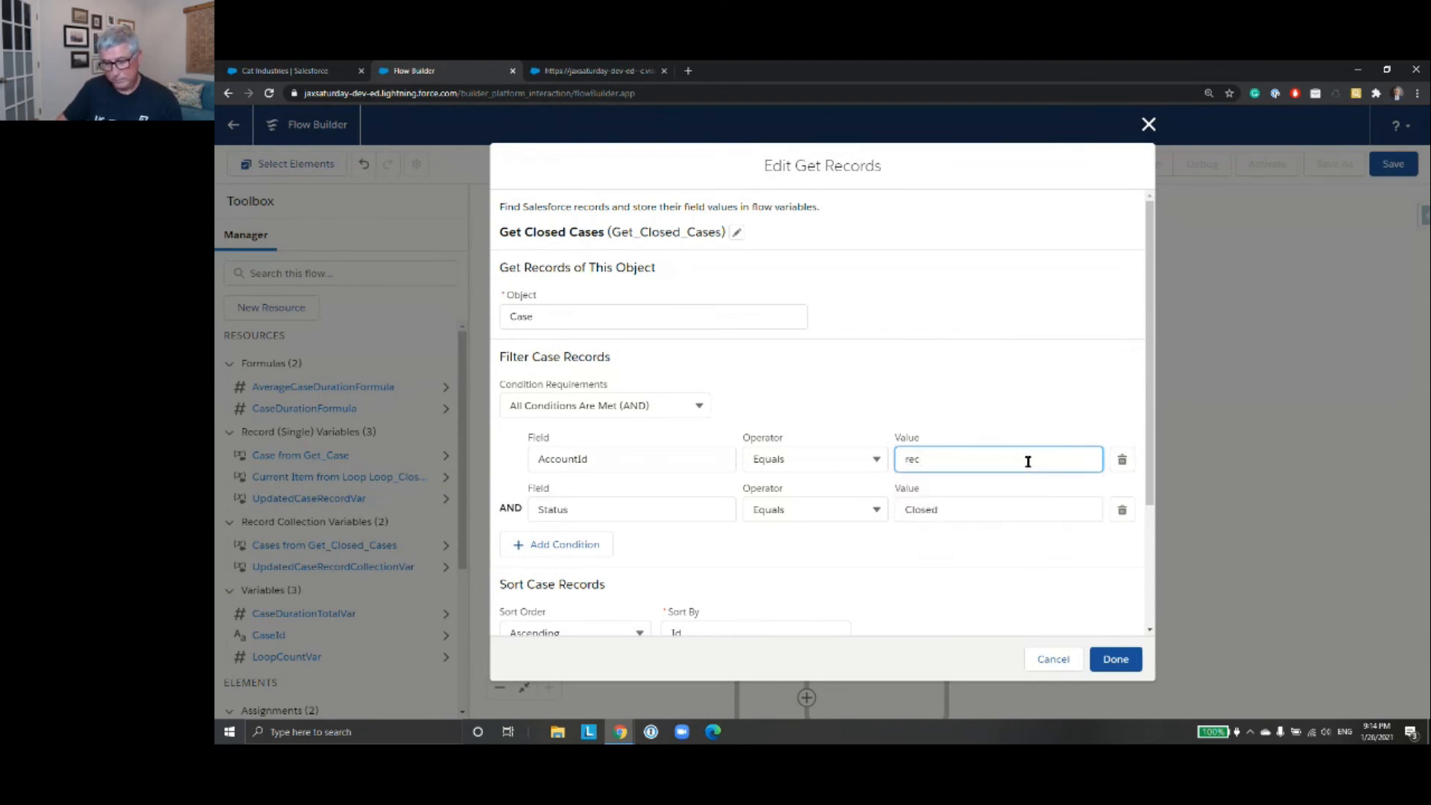
{"action": "type", "text": "ro"}
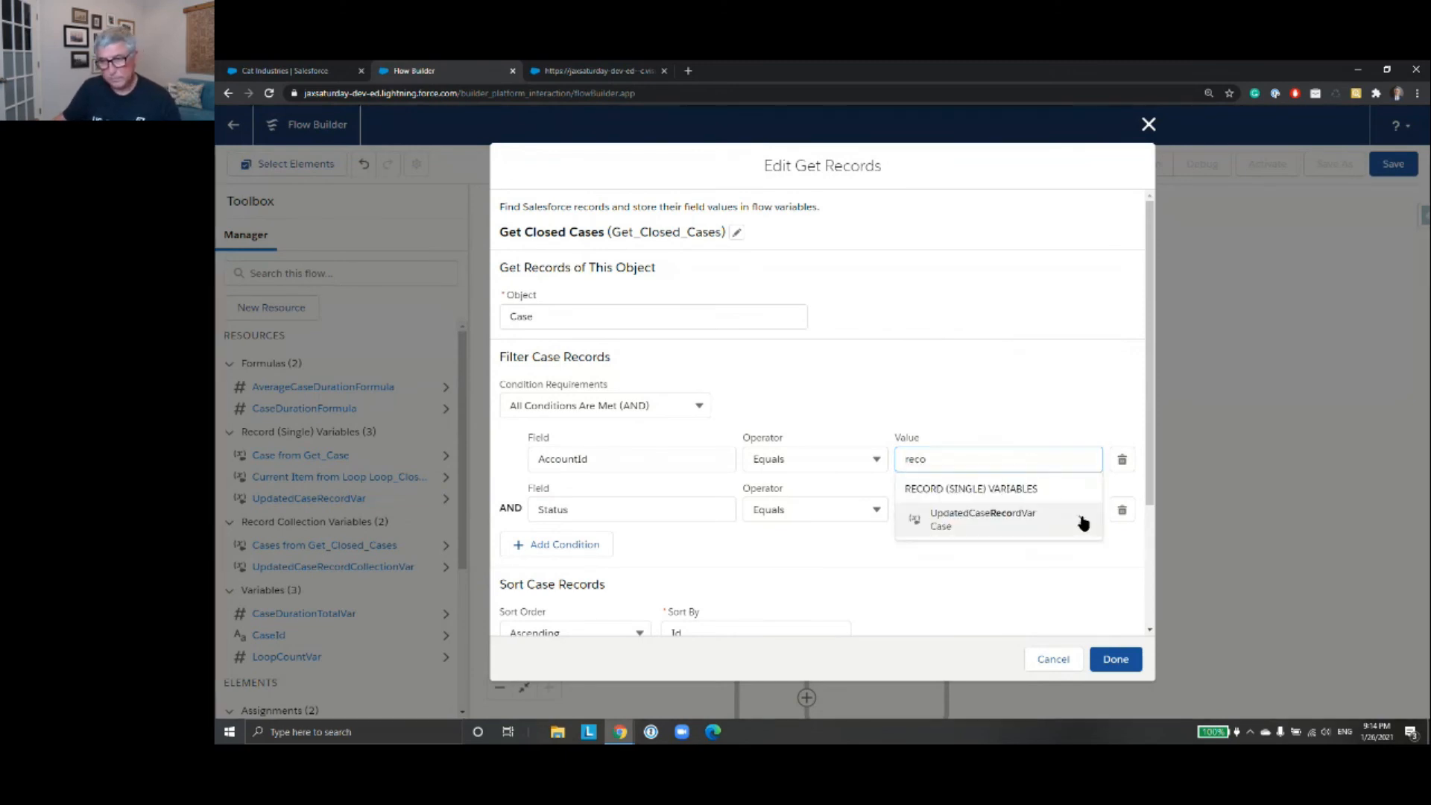
{"action": "left_click", "coordinate": [1080, 520]}
{"action": "scroll", "coordinate": [1058, 560], "scroll_direction": "down", "scroll_amount": 4}
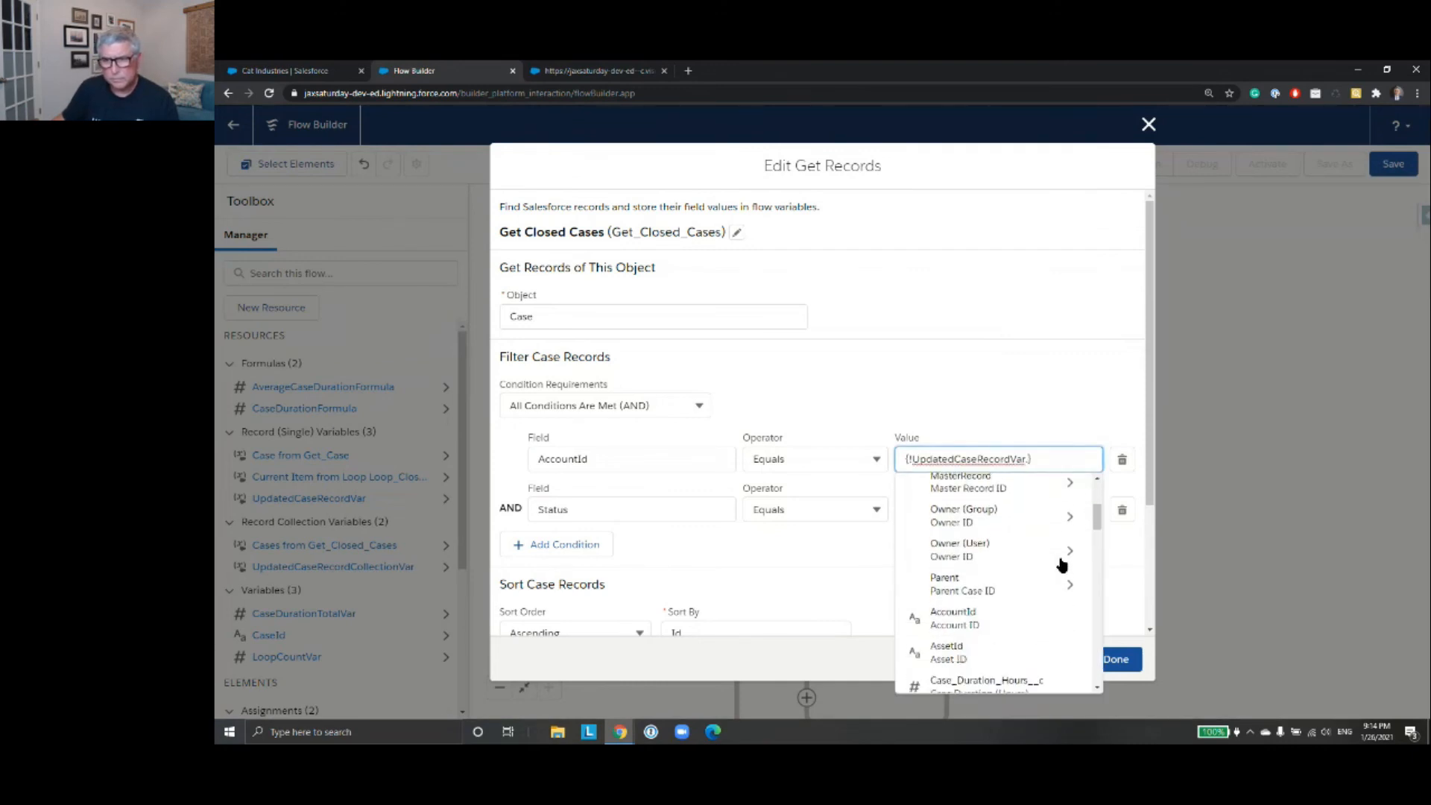
{"action": "left_click", "coordinate": [1049, 557]}
{"action": "left_click", "coordinate": [1115, 659]}
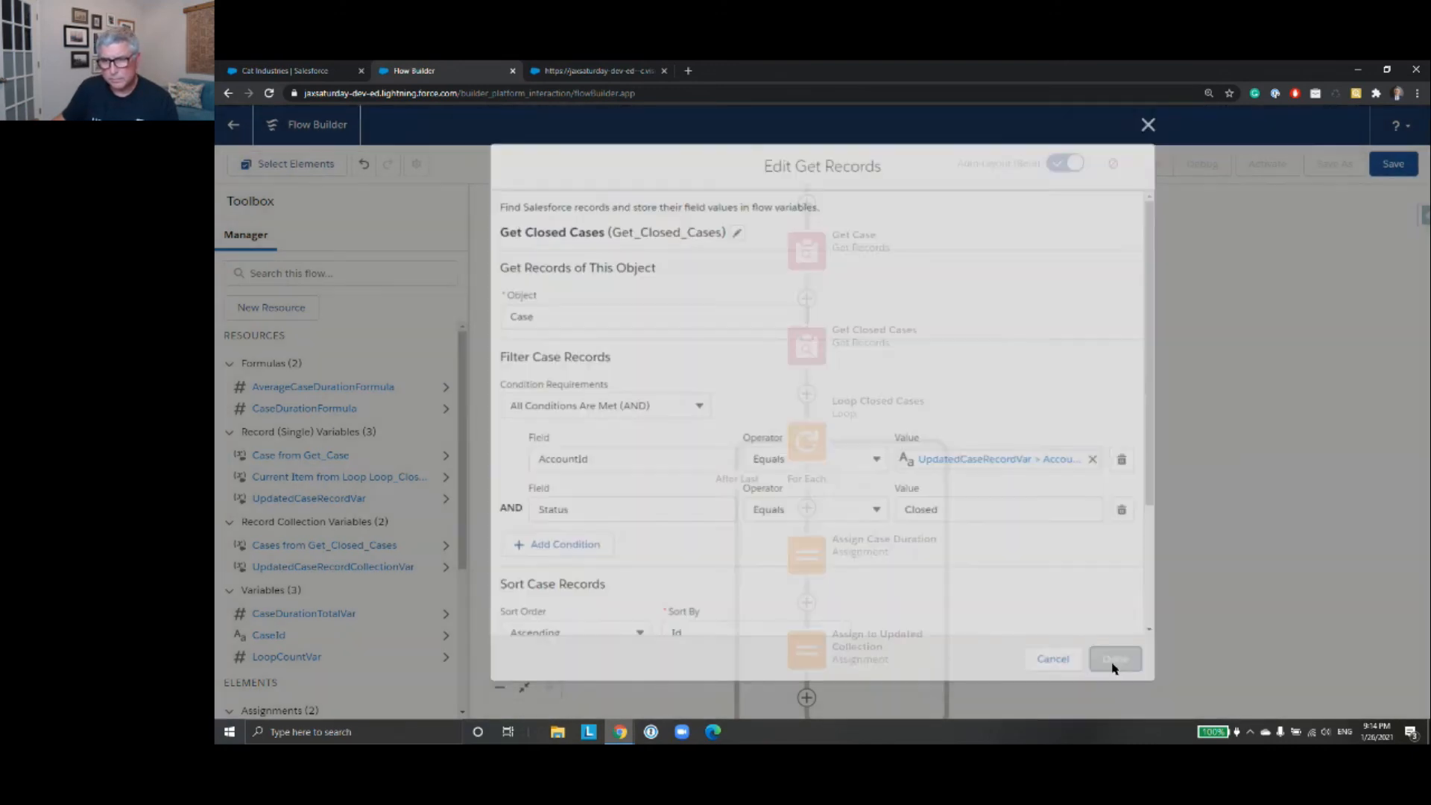
- Delete the Get Case element from the flow
{"action": "left_click", "coordinate": [813, 254]}
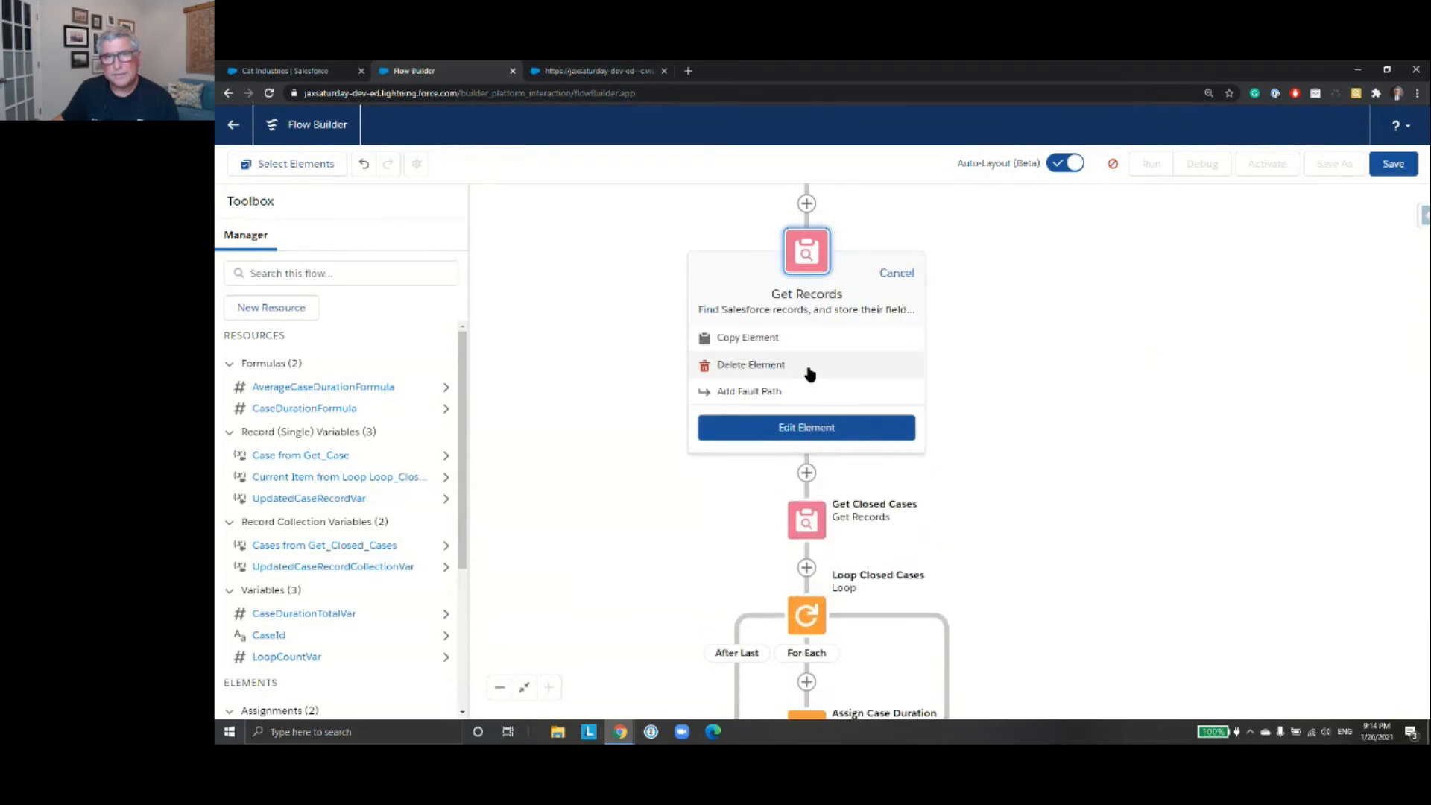
{"action": "left_click", "coordinate": [808, 368]}
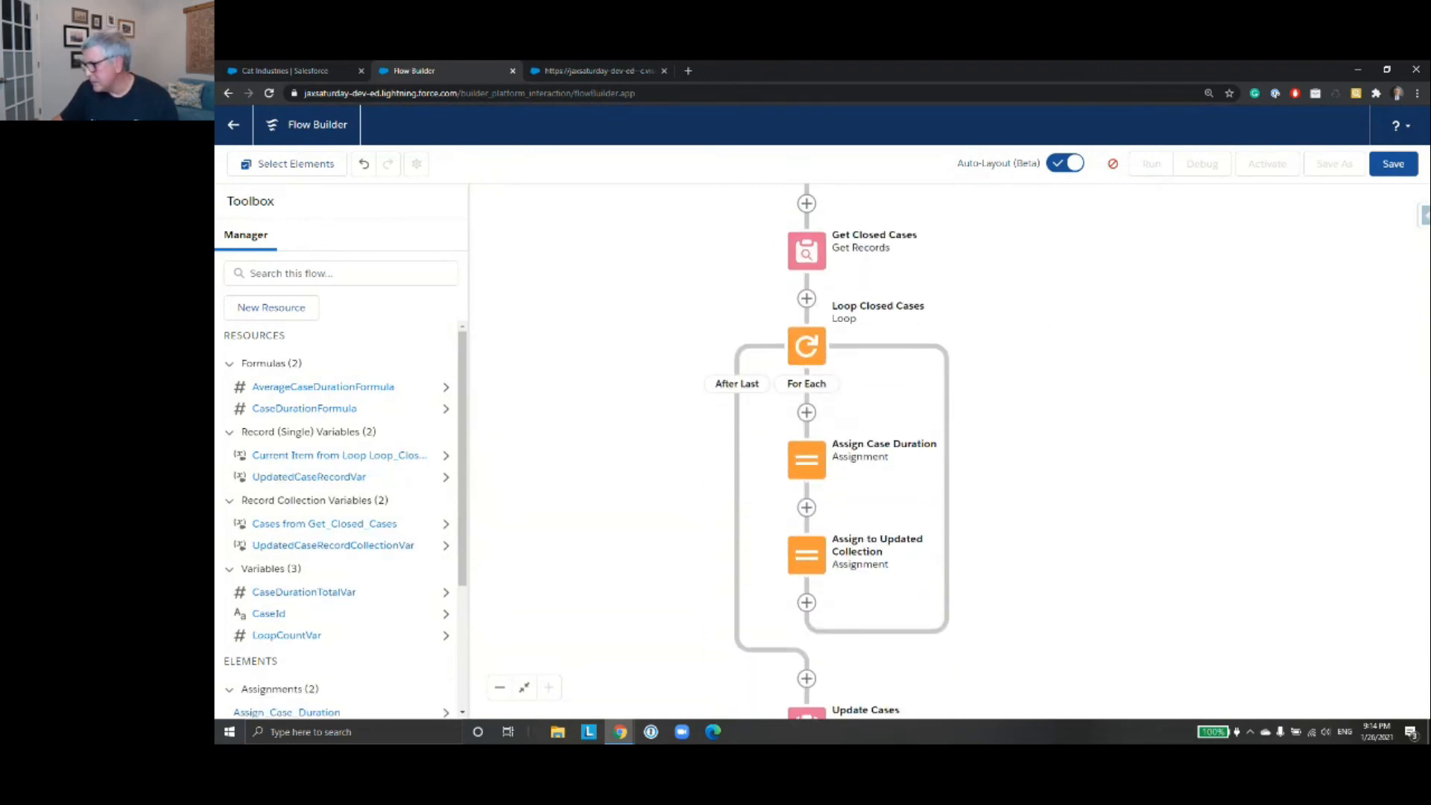
{"action": "left_click_drag", "start_coordinate": [1104, 368], "coordinate": [1204, 370]}
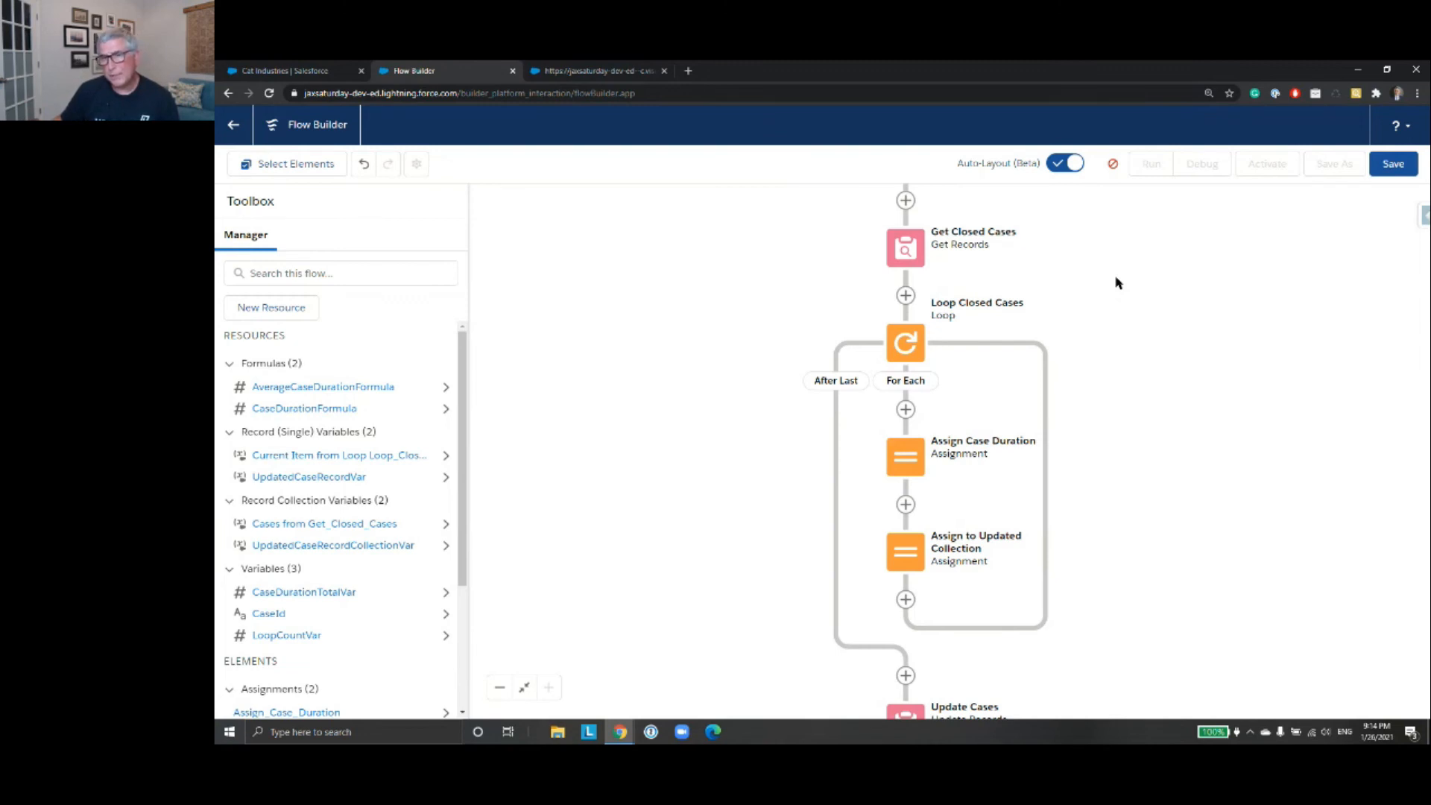
- Configure the Start element's trigger to fire when a record is created or updated, running after the record is saved
{"action": "left_click_drag", "start_coordinate": [1165, 245], "coordinate": [1112, 403]}
{"action": "left_click", "coordinate": [854, 312]}
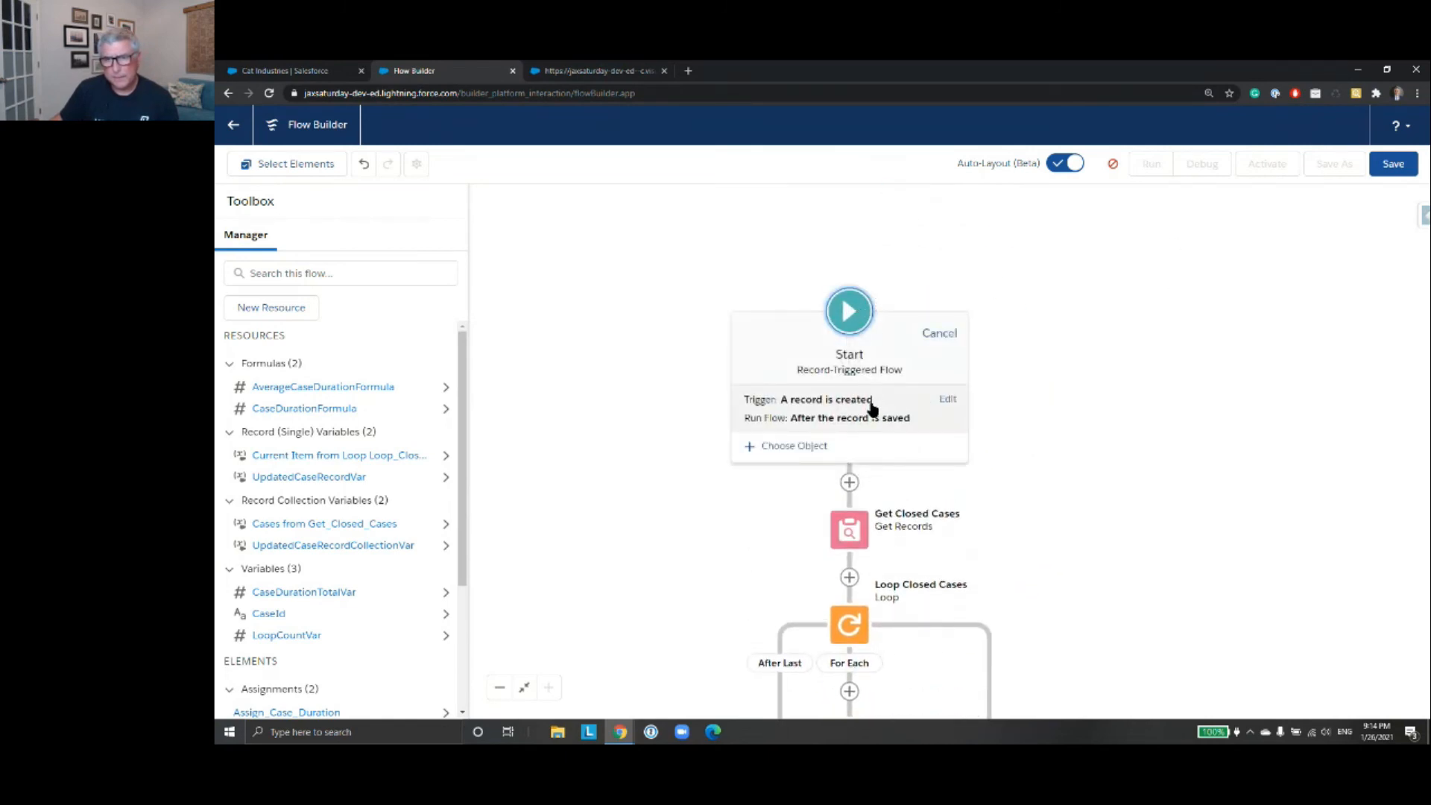
{"action": "left_click", "coordinate": [871, 406]}
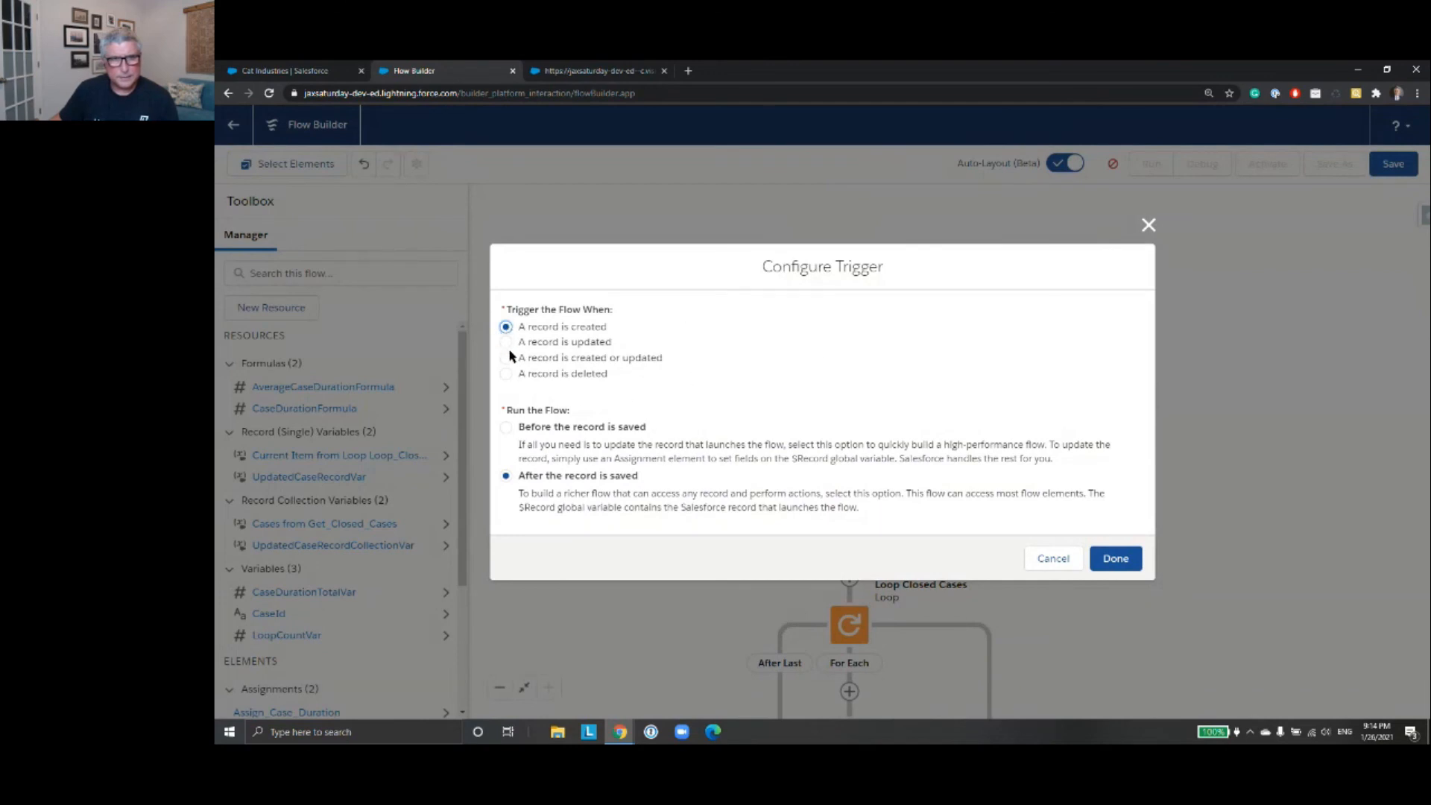
{"action": "left_click", "coordinate": [506, 359]}
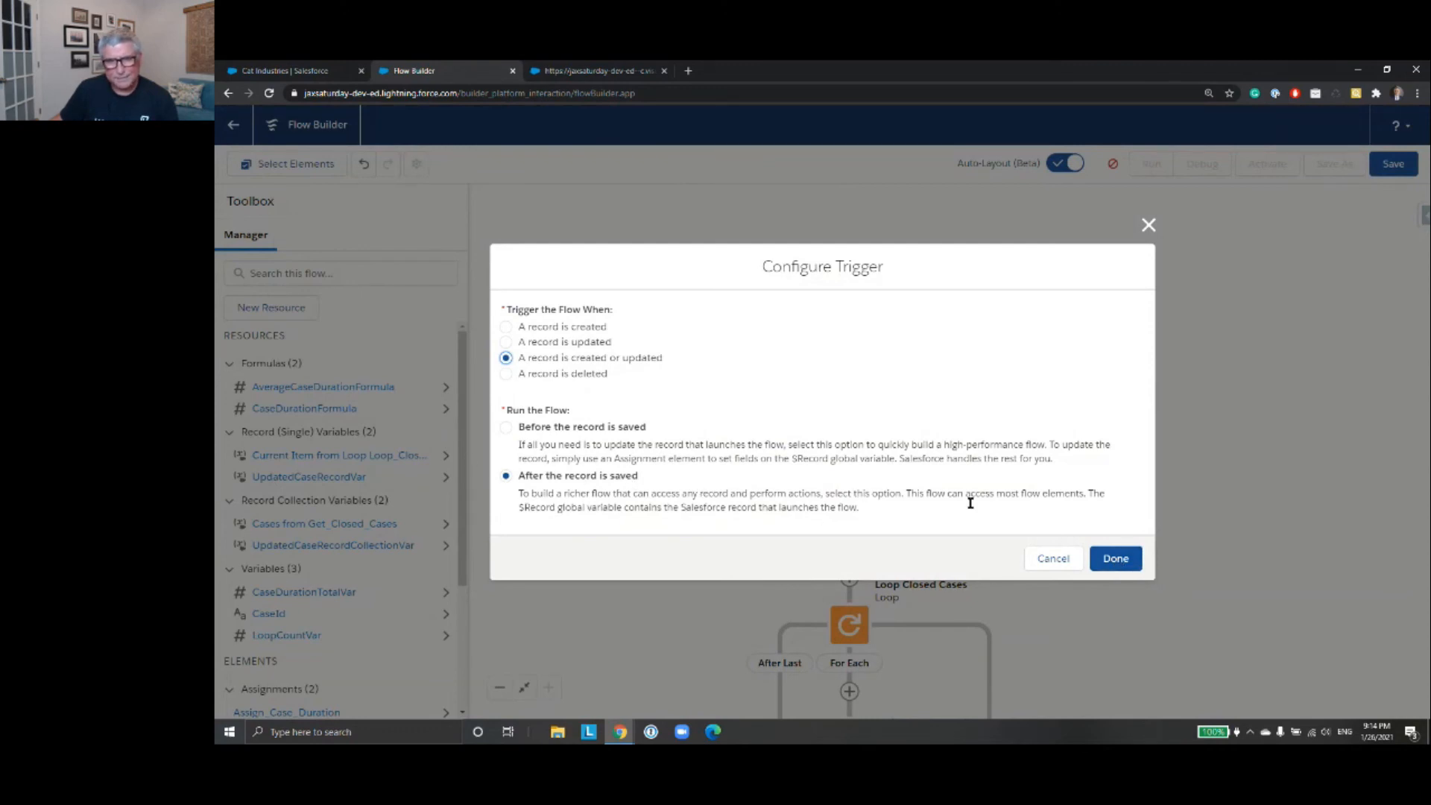
{"action": "left_click", "coordinate": [1116, 559]}
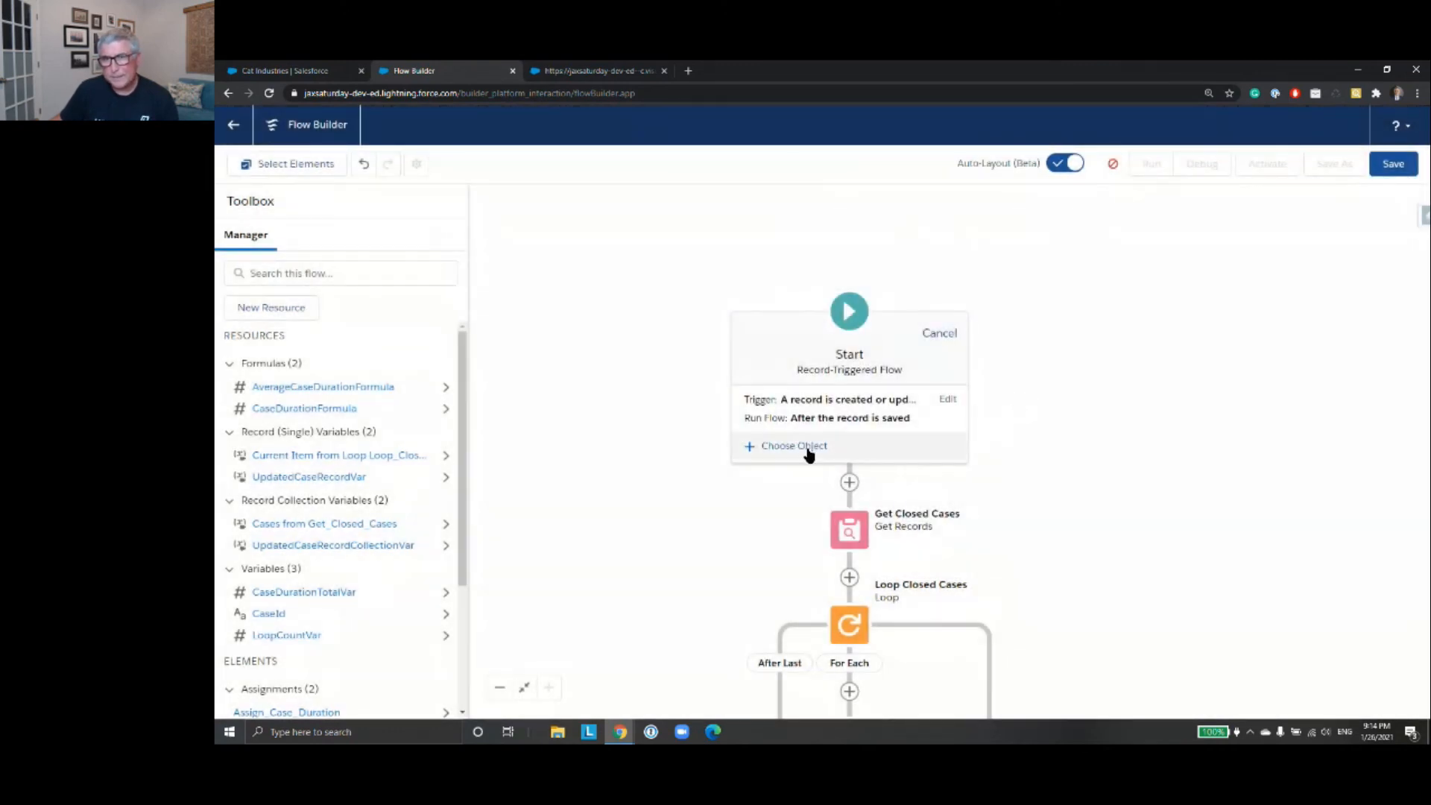
- Choose Case as the object whose records trigger the flow
{"action": "left_click", "coordinate": [801, 450]}
{"action": "left_click", "coordinate": [692, 438]}
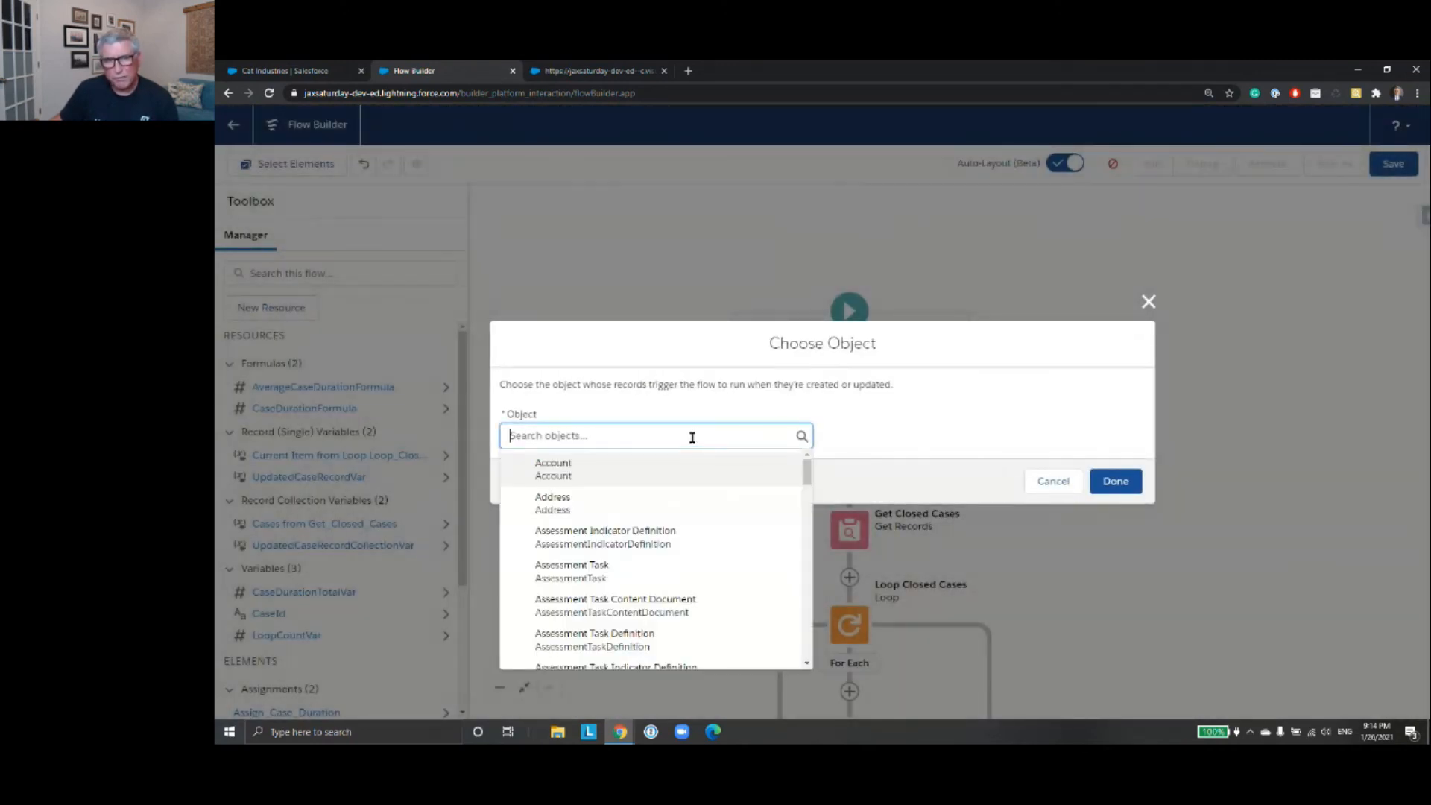
{"action": "type", "text": "Case"}
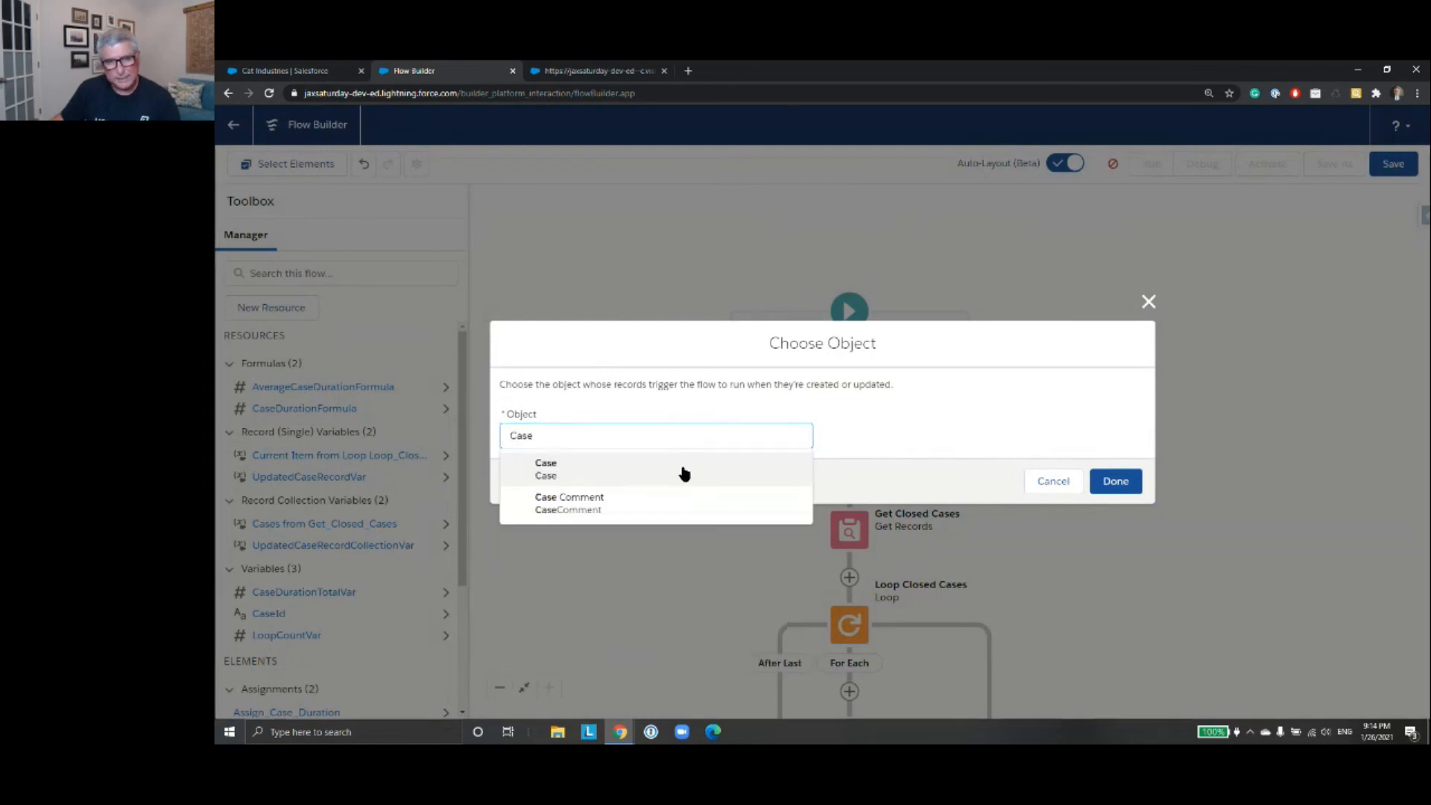
{"action": "left_click", "coordinate": [681, 471]}
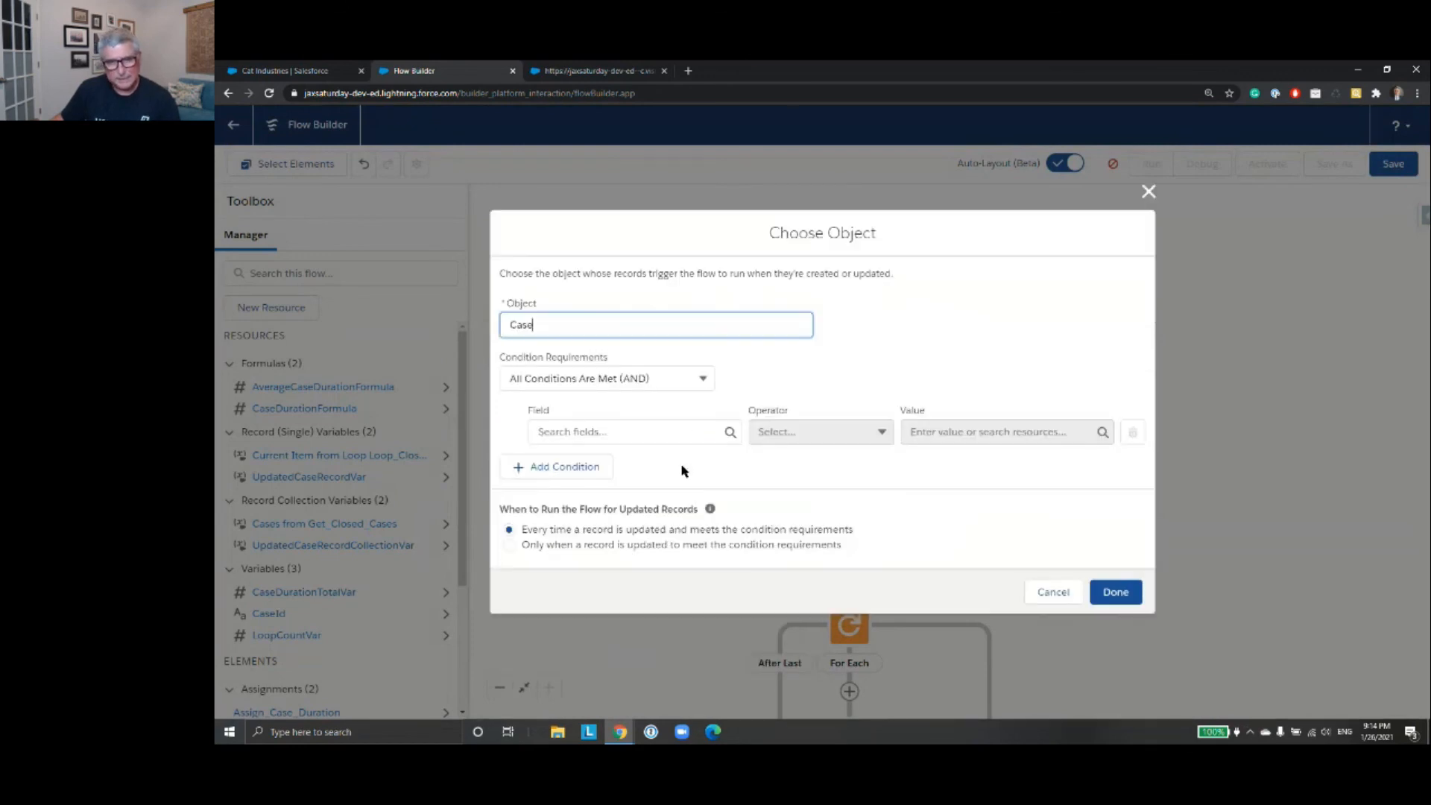
- Add an entry condition to the Case trigger requiring Status Equals Closed
{"action": "left_click", "coordinate": [640, 431]}
{"action": "type", "text": "stat"}
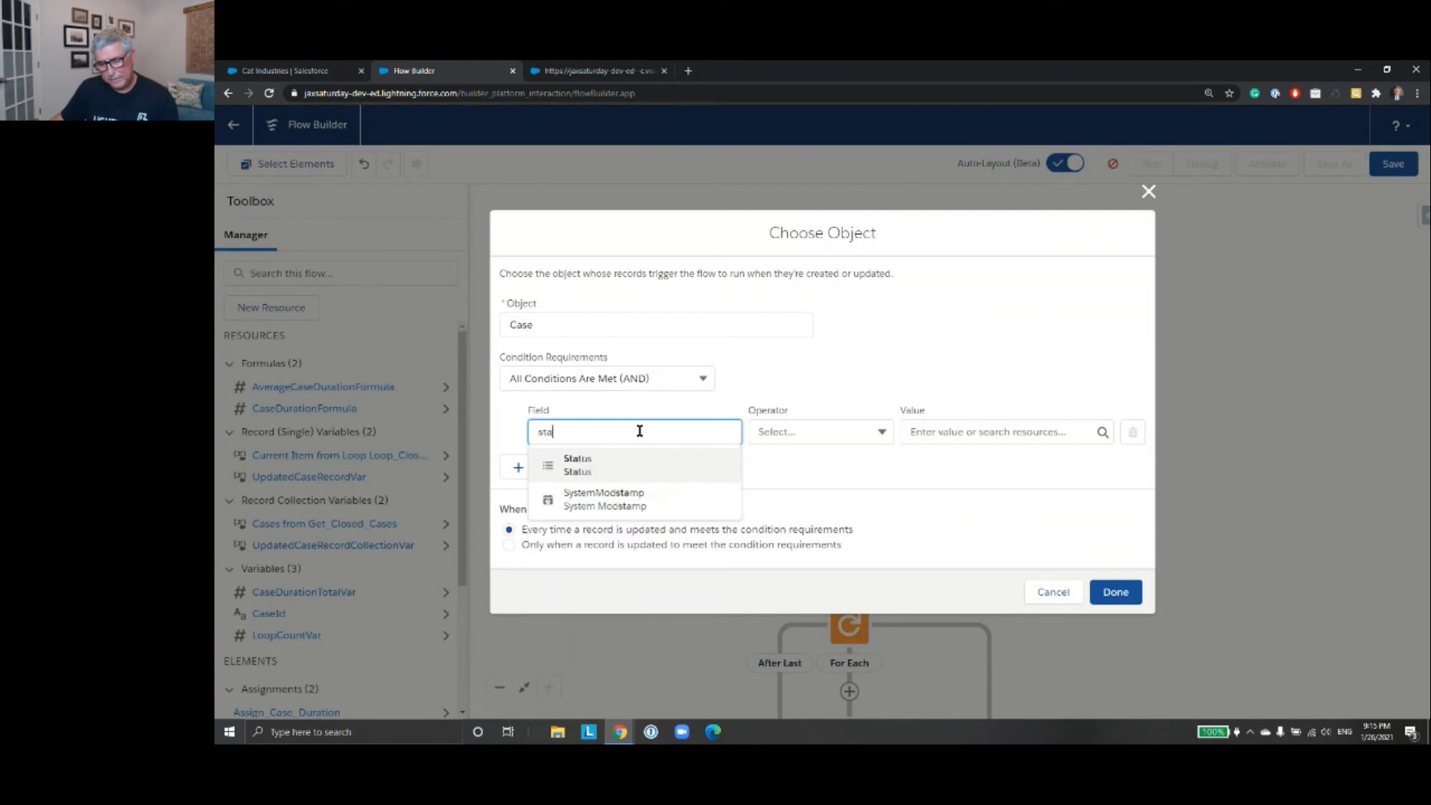
{"action": "left_click", "coordinate": [648, 466]}
{"action": "left_click", "coordinate": [945, 433]}
{"action": "type", "text": "Close"}
{"action": "left_click", "coordinate": [963, 493]}
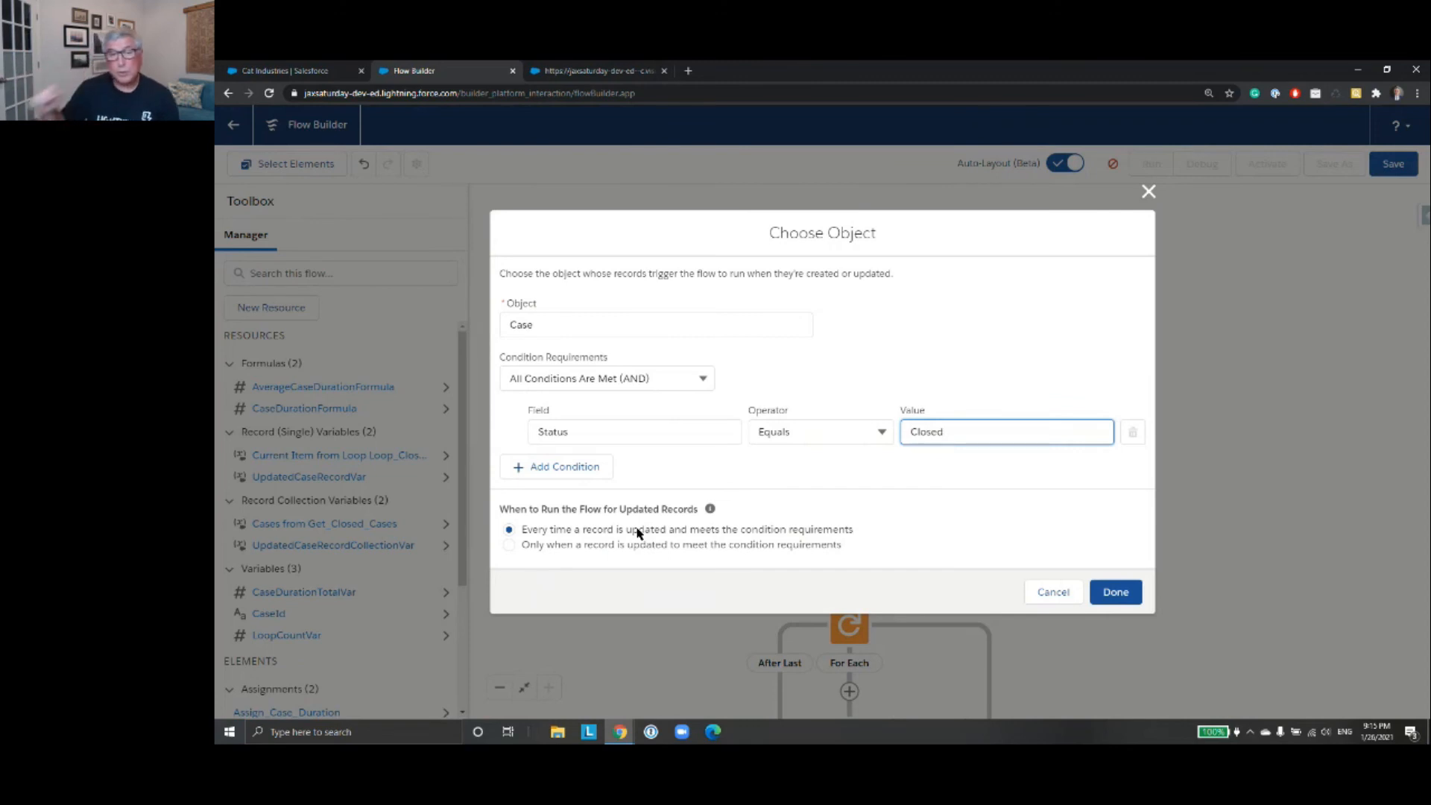
- Set the flow to run only when a record is updated to meet the condition requirements, and finish the object settings
{"action": "left_click", "coordinate": [509, 546]}
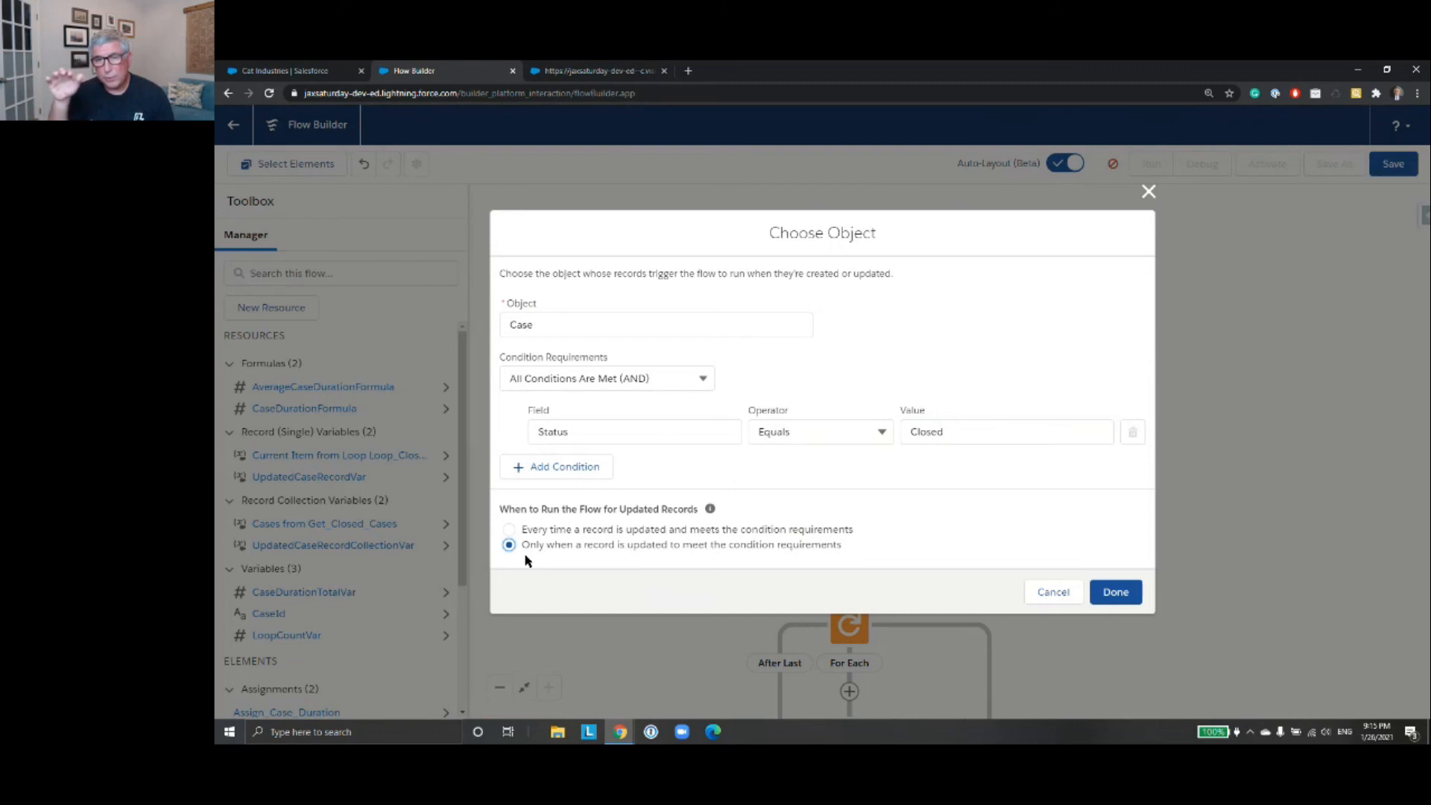
{"action": "left_click_drag", "start_coordinate": [521, 545], "coordinate": [849, 553]}
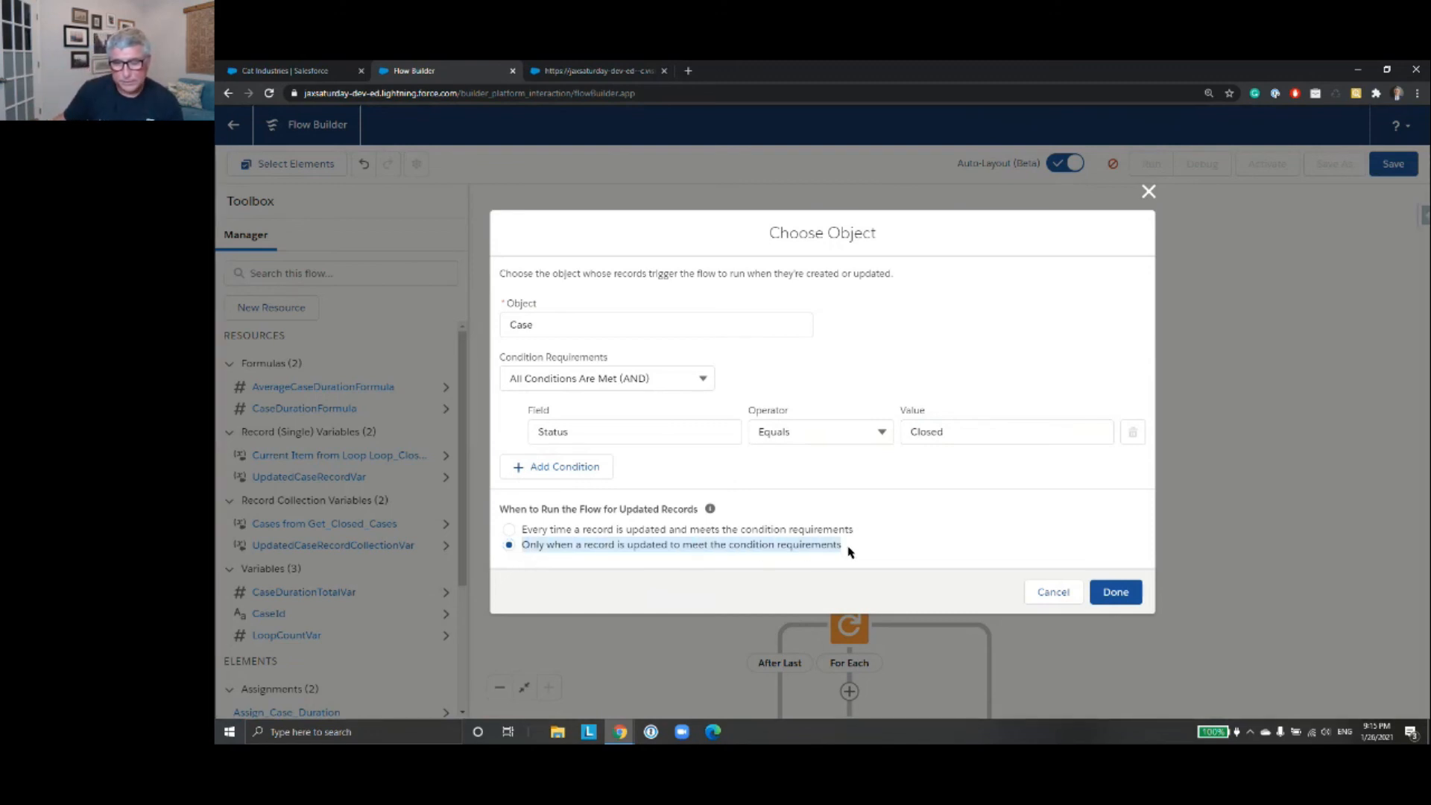
{"action": "left_click", "coordinate": [1110, 597]}
- Save the record-triggered flow, then read and dismiss the warning about Get Closed Cases
{"action": "left_click_drag", "start_coordinate": [1018, 331], "coordinate": [1010, 253]}
{"action": "left_click_drag", "start_coordinate": [1051, 342], "coordinate": [1059, 493]}
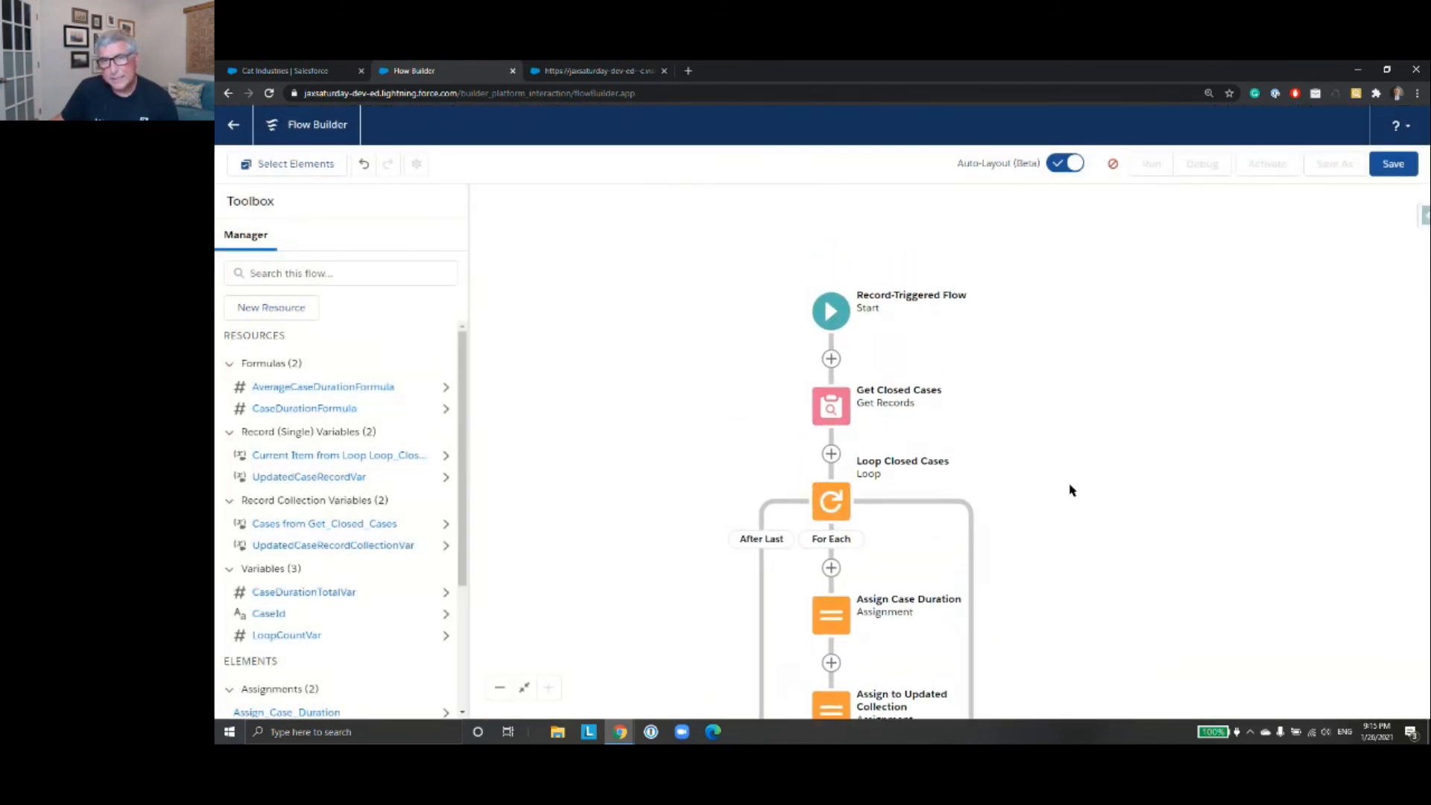
{"action": "scroll", "coordinate": [1086, 447], "scroll_direction": "down", "scroll_amount": 3}
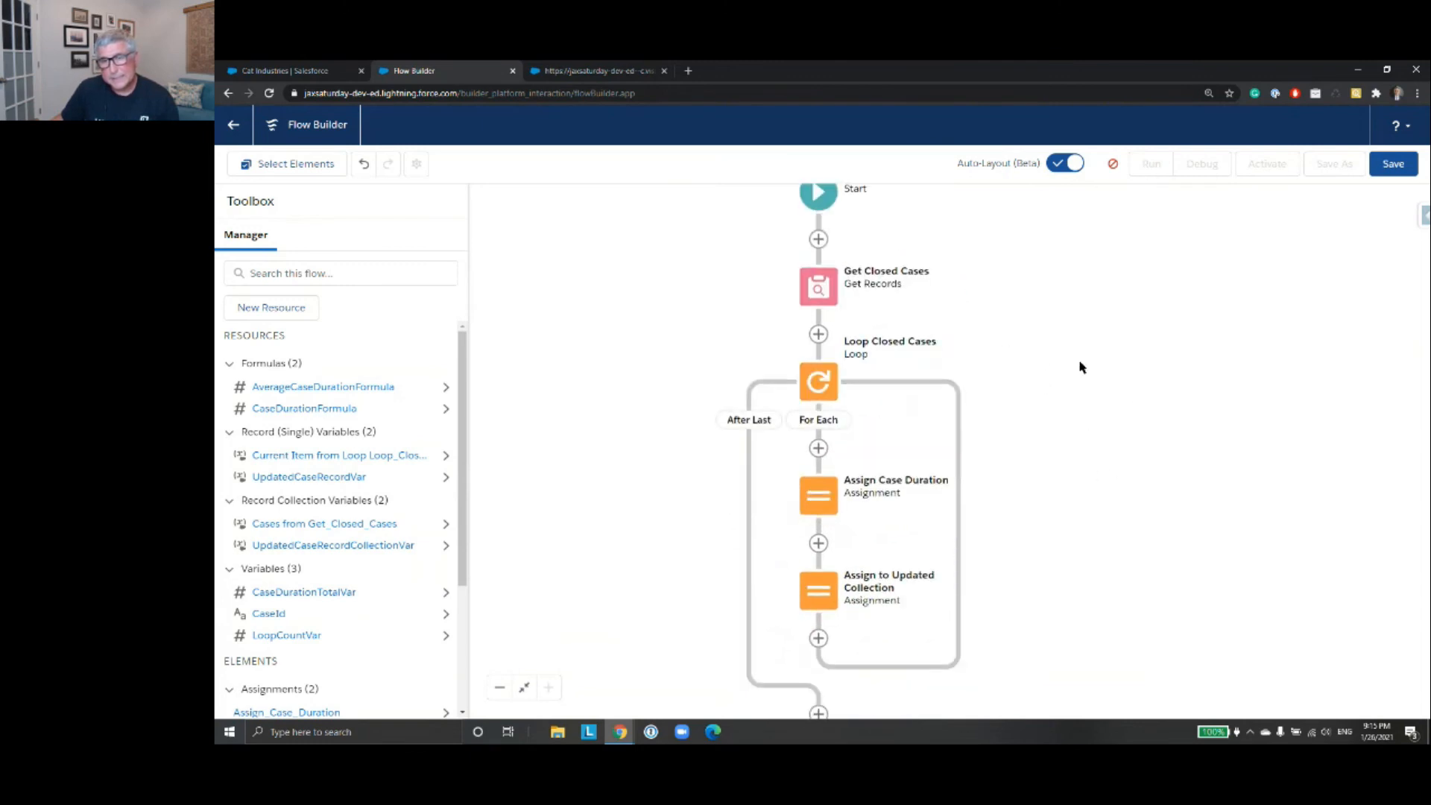
{"action": "left_click_drag", "start_coordinate": [1049, 419], "coordinate": [1054, 393]}
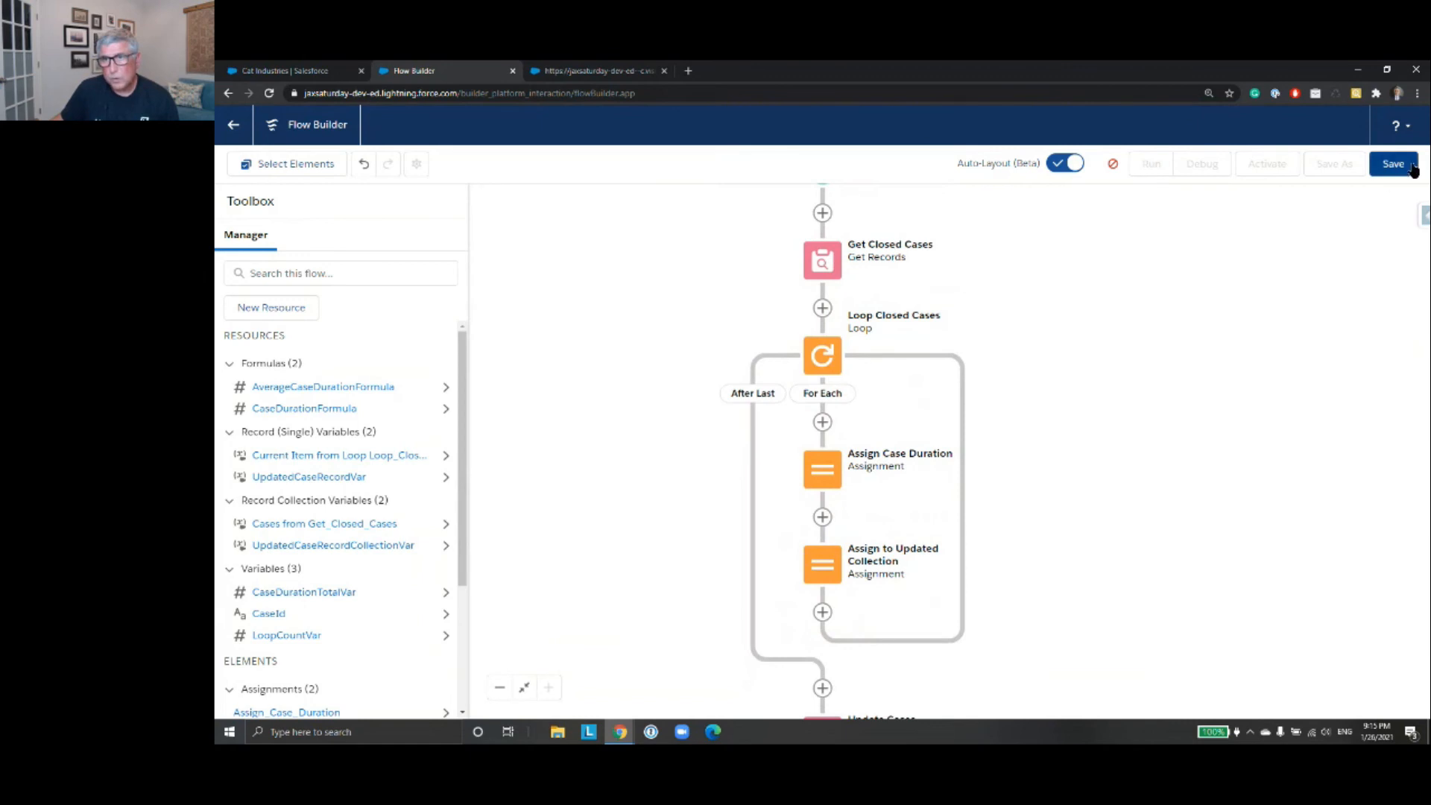
{"action": "left_click", "coordinate": [1389, 166]}
{"action": "left_click", "coordinate": [1118, 521]}
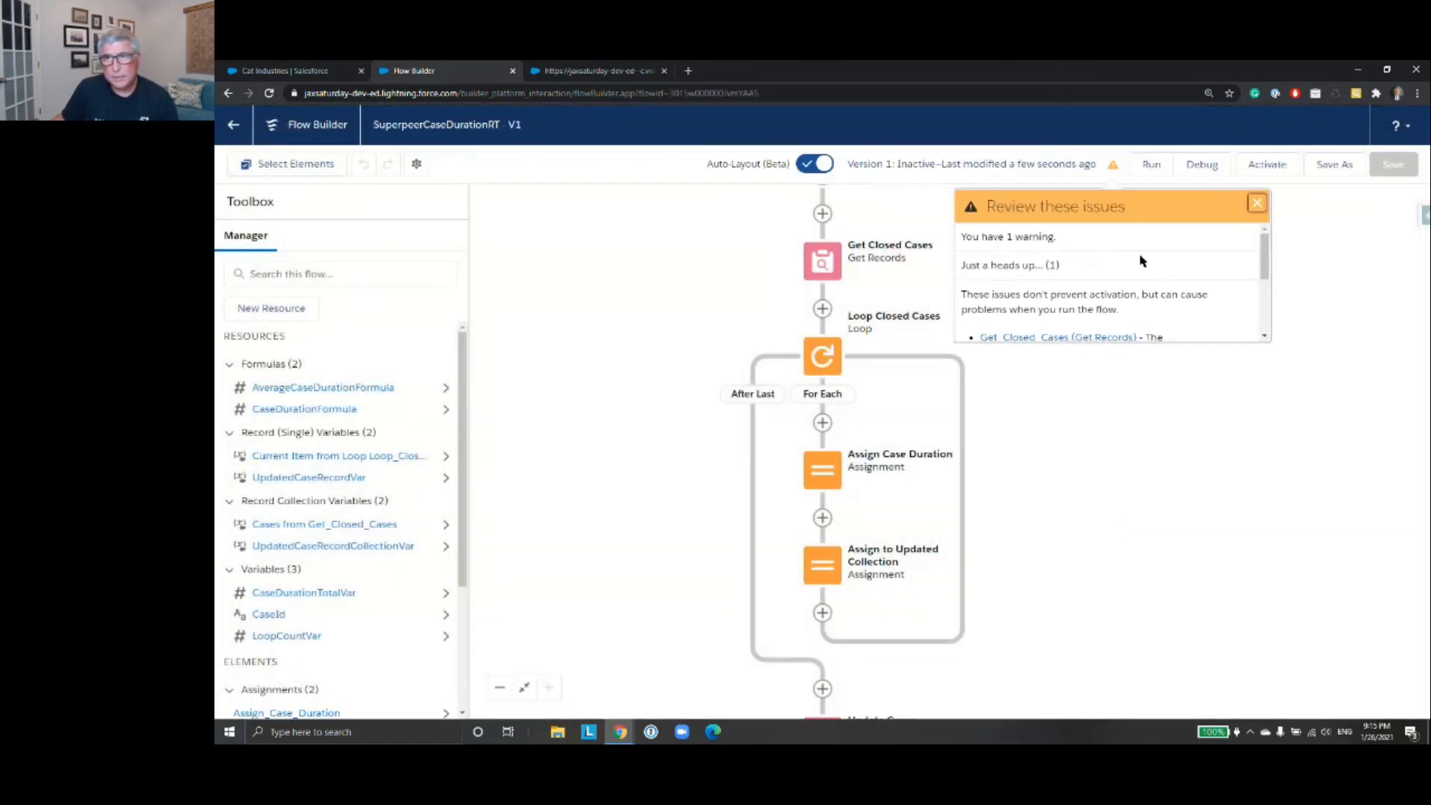
{"action": "left_click_drag", "start_coordinate": [1262, 261], "coordinate": [1262, 319]}
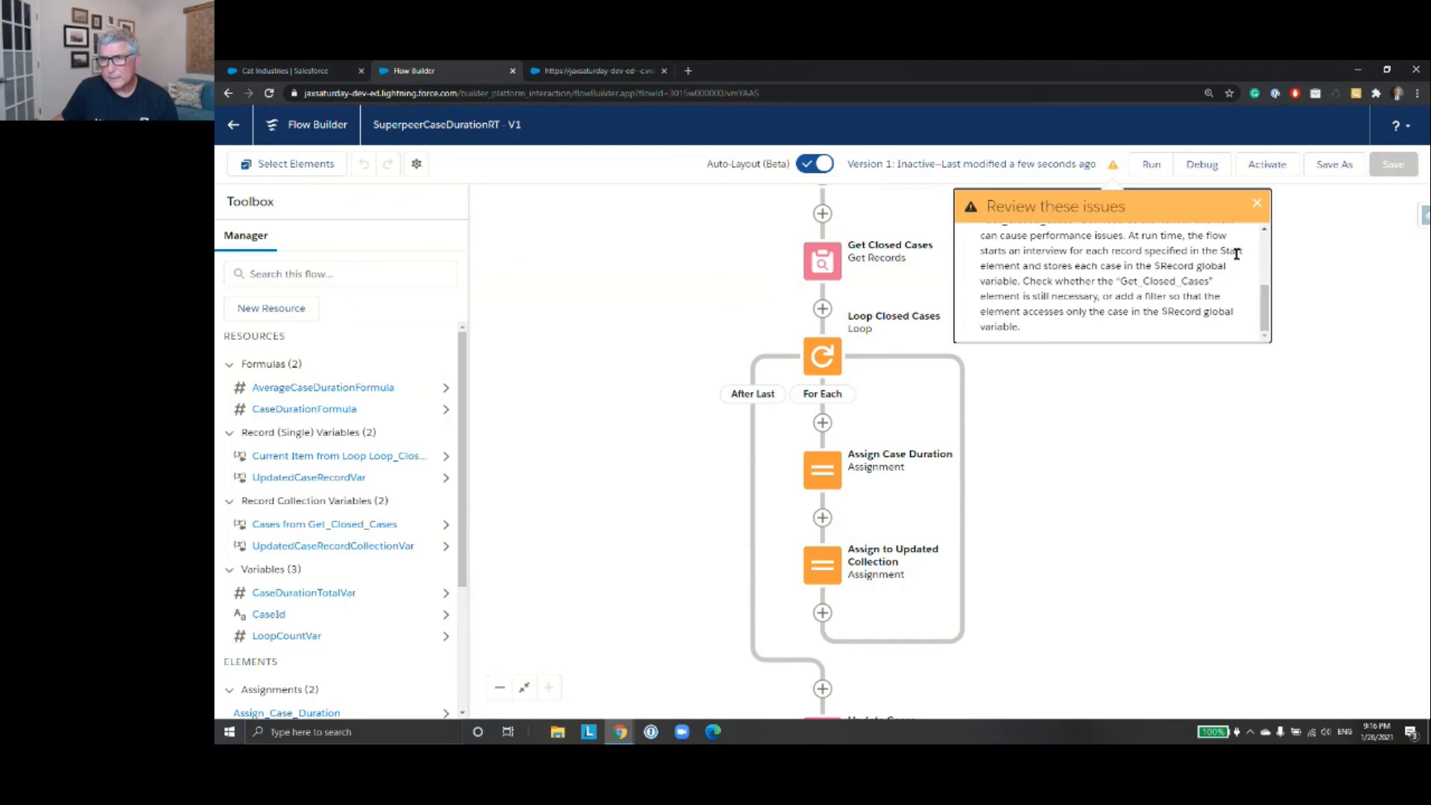
{"action": "left_click", "coordinate": [1257, 204]}
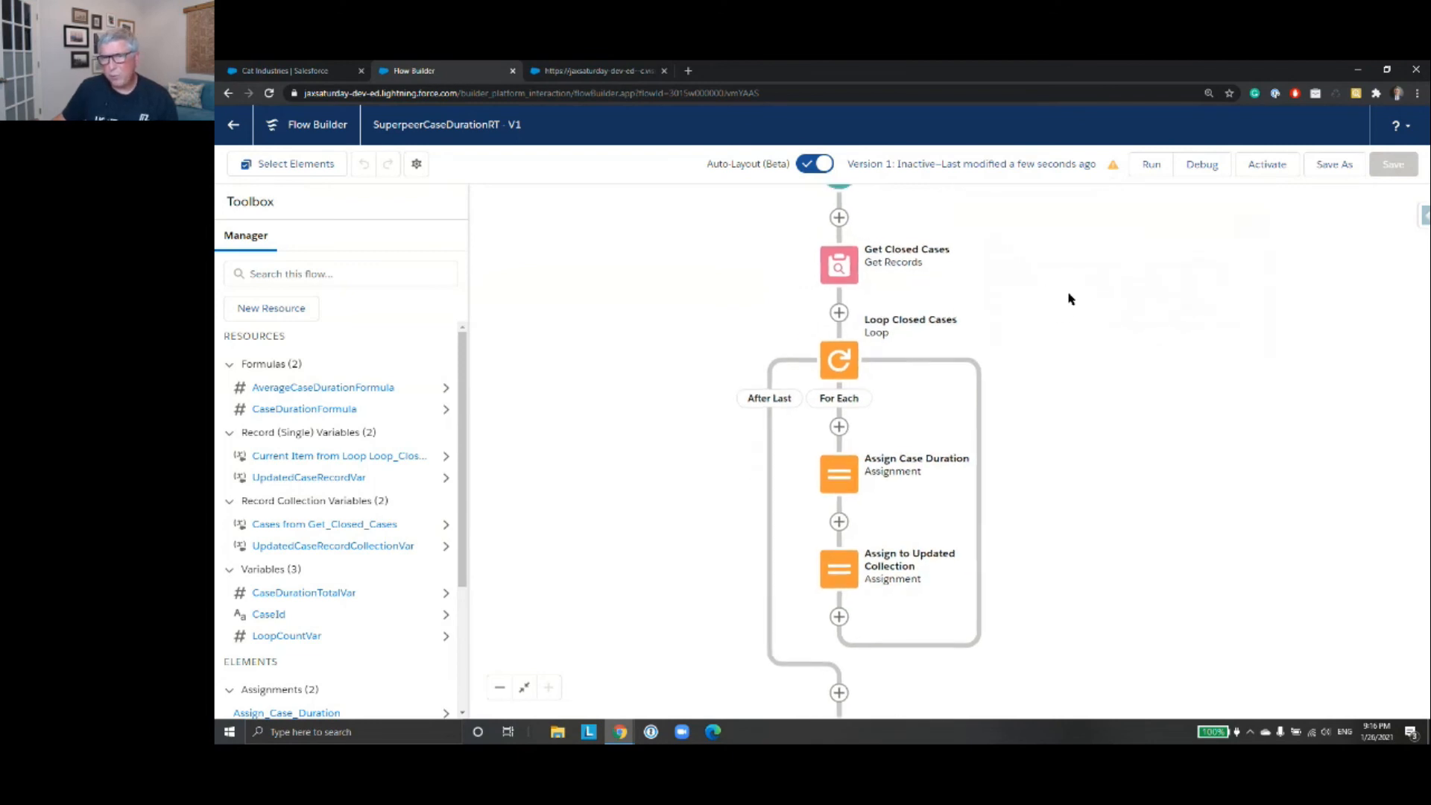
- Review the filter conditions and remaining settings of the Get Closed Cases element without altering them
{"action": "left_click", "coordinate": [881, 331]}
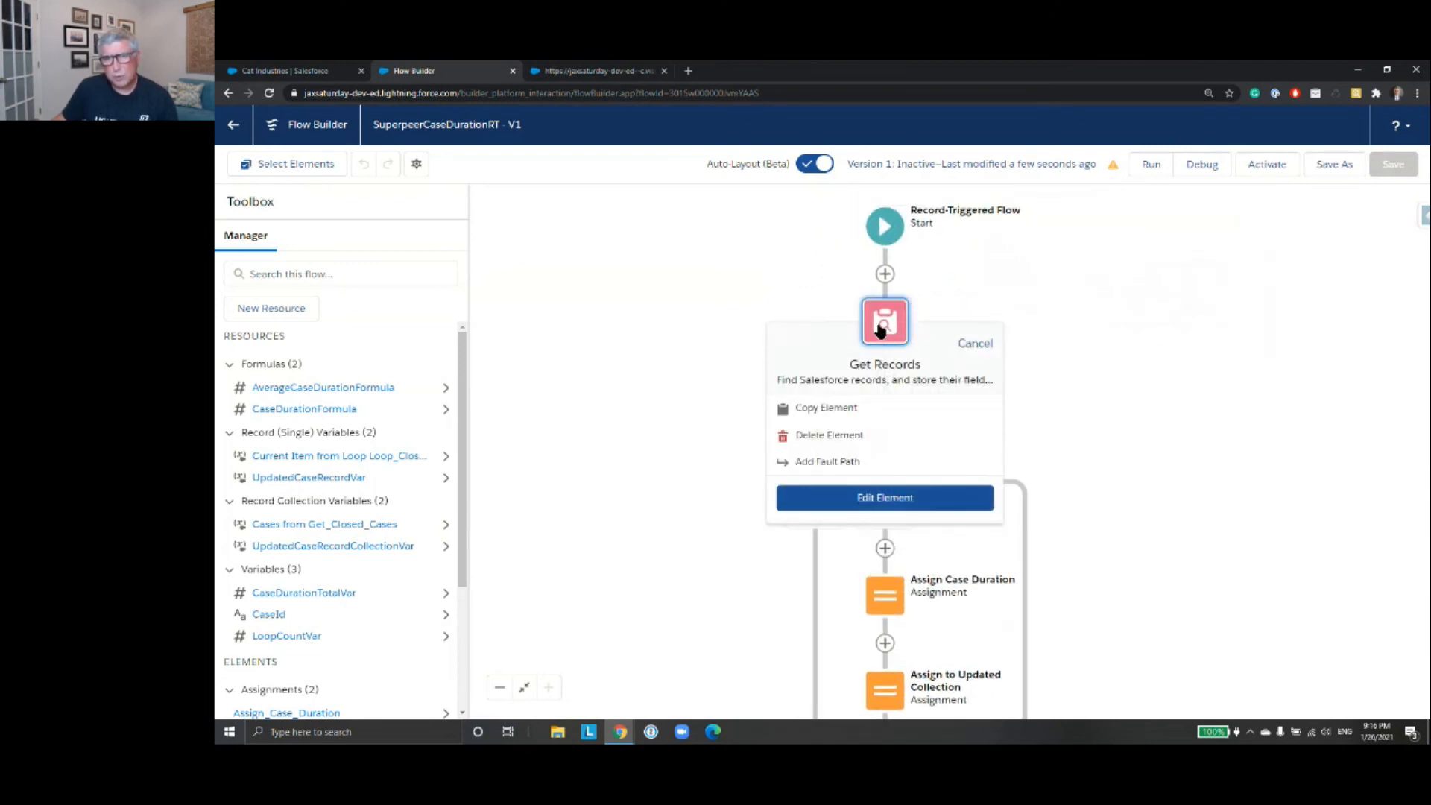
{"action": "double_click", "coordinate": [881, 330]}
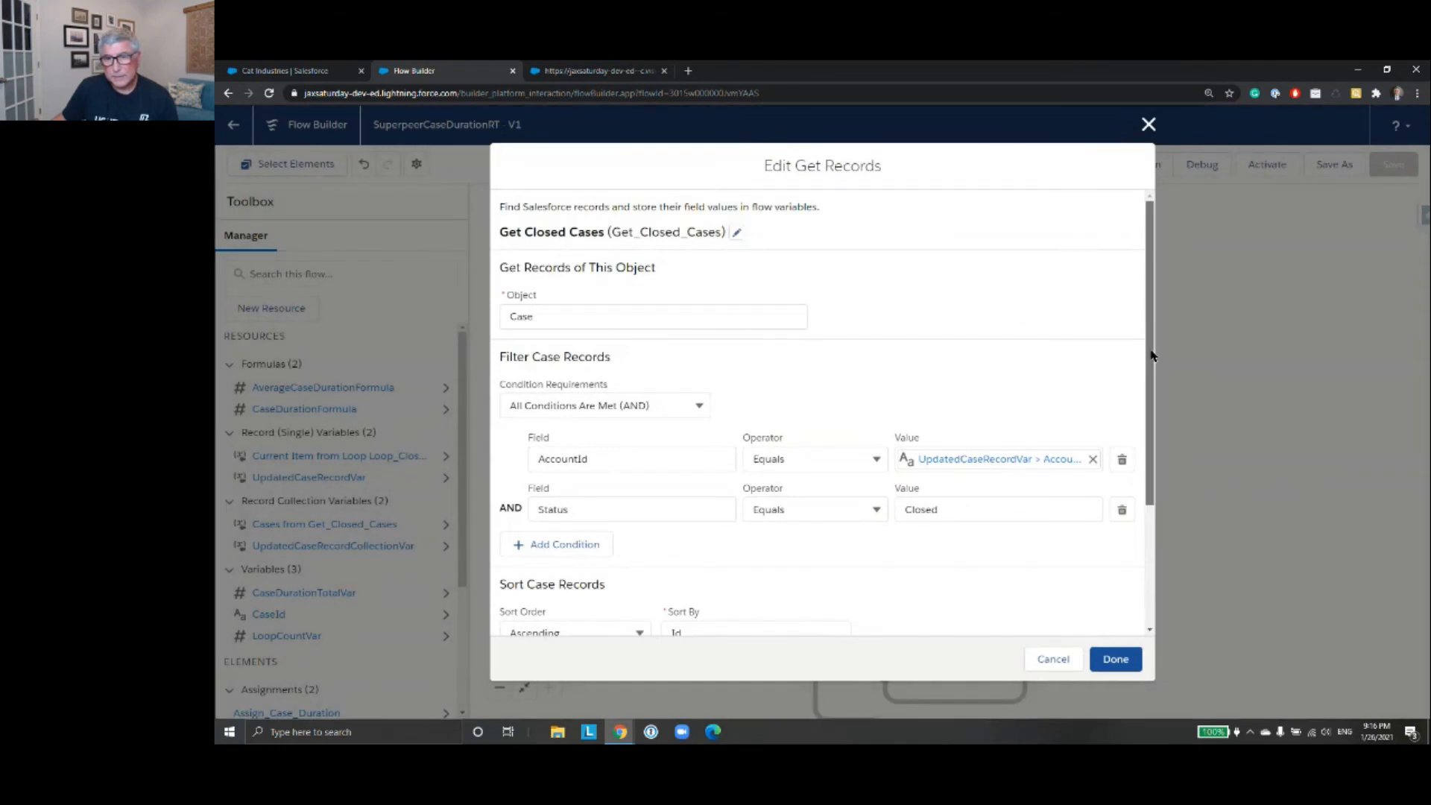
{"action": "left_click_drag", "start_coordinate": [1151, 355], "coordinate": [1147, 534]}
{"action": "left_click", "coordinate": [1116, 658]}
- Save the SuperpeerCaseDurationRT flow again and activate version 1
{"action": "scroll", "coordinate": [1157, 354], "scroll_direction": "down", "scroll_amount": 2}
{"action": "scroll", "coordinate": [1152, 321], "scroll_direction": "down", "scroll_amount": 2}
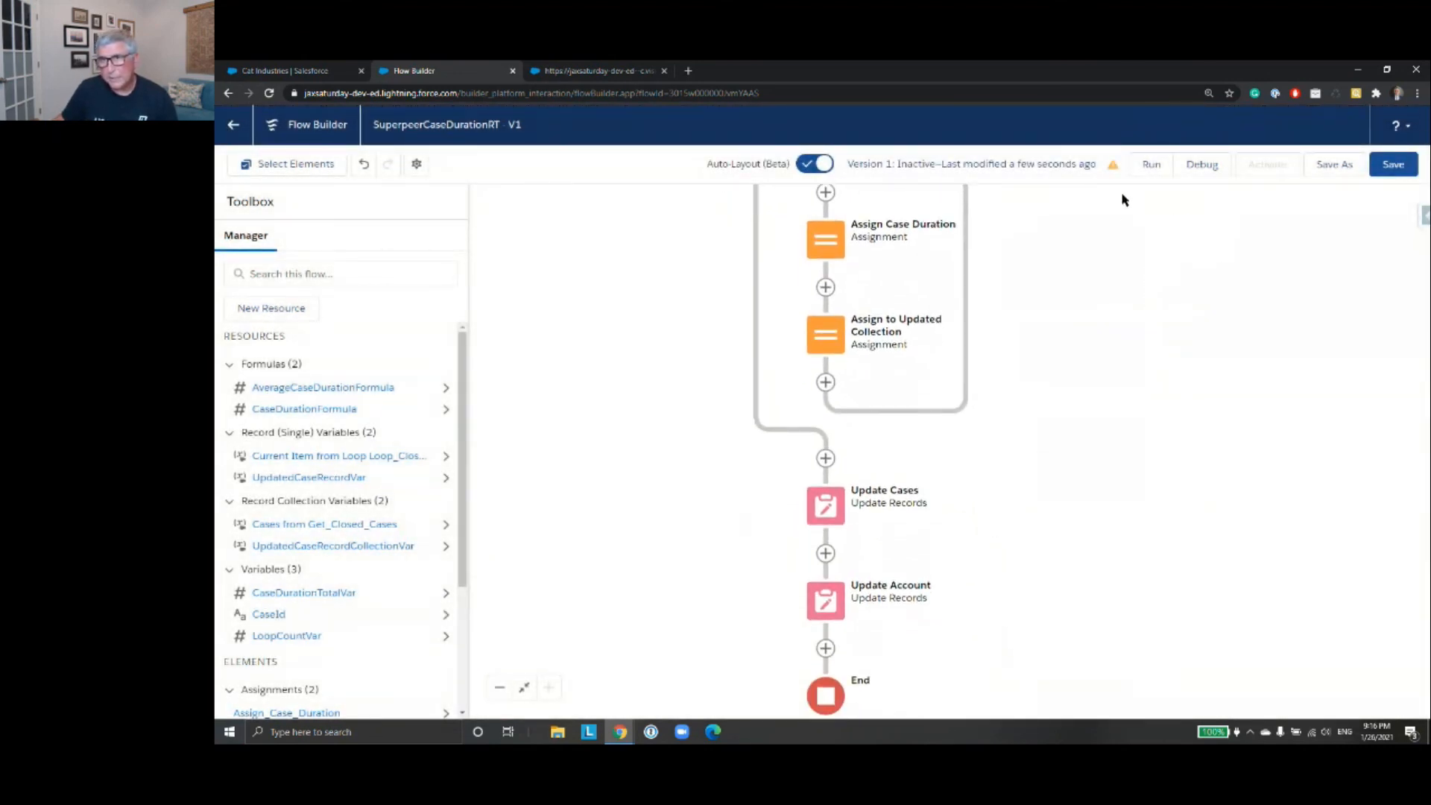
{"action": "left_click", "coordinate": [1391, 165]}
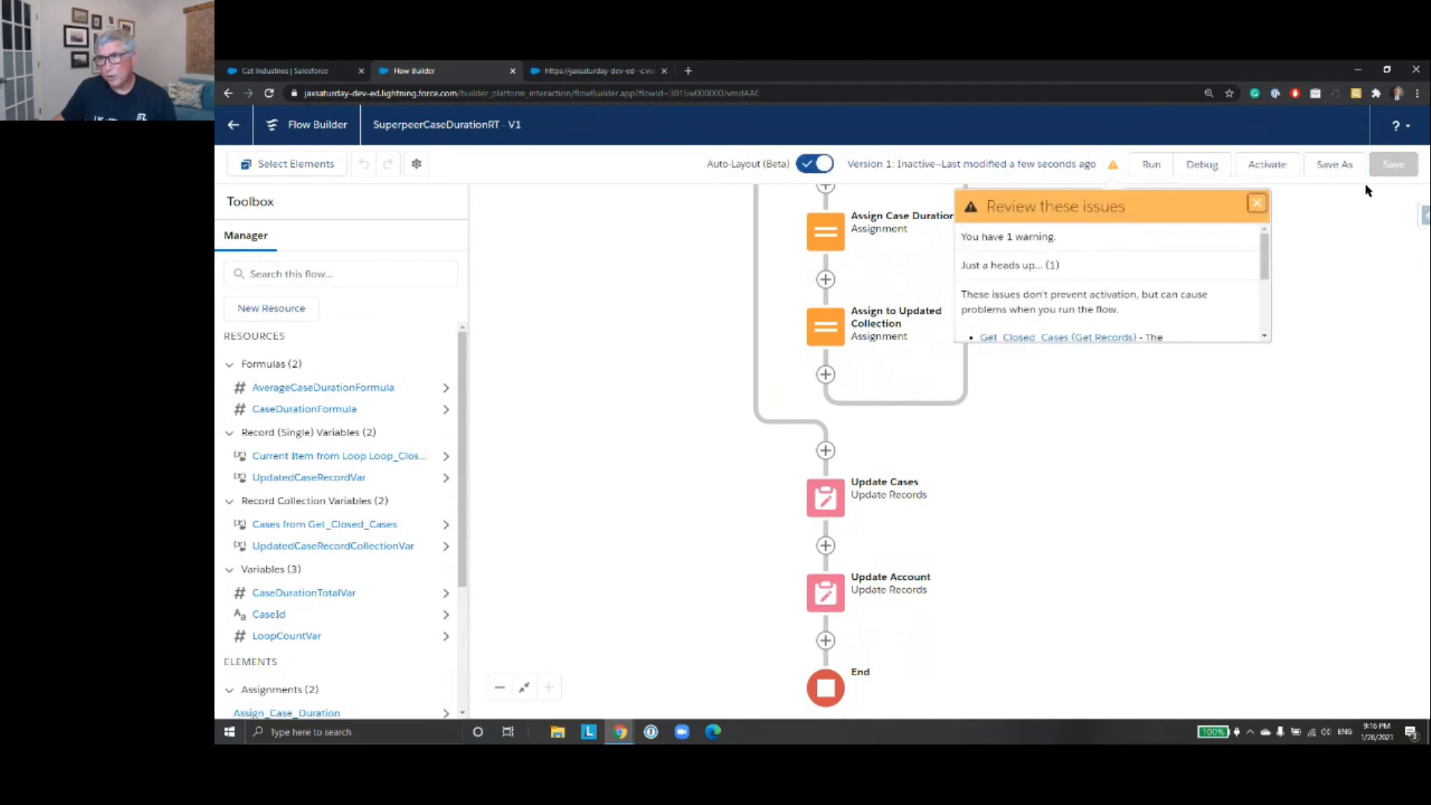
{"action": "mouse_move", "coordinate": [1265, 261]}
{"action": "left_mouse_down"}
{"action": "mouse_move", "coordinate": [1269, 314]}
{"action": "mouse_move", "coordinate": [1268, 252]}
{"action": "left_mouse_up"}
{"action": "left_click", "coordinate": [1258, 207]}
{"action": "left_click", "coordinate": [1267, 165]}
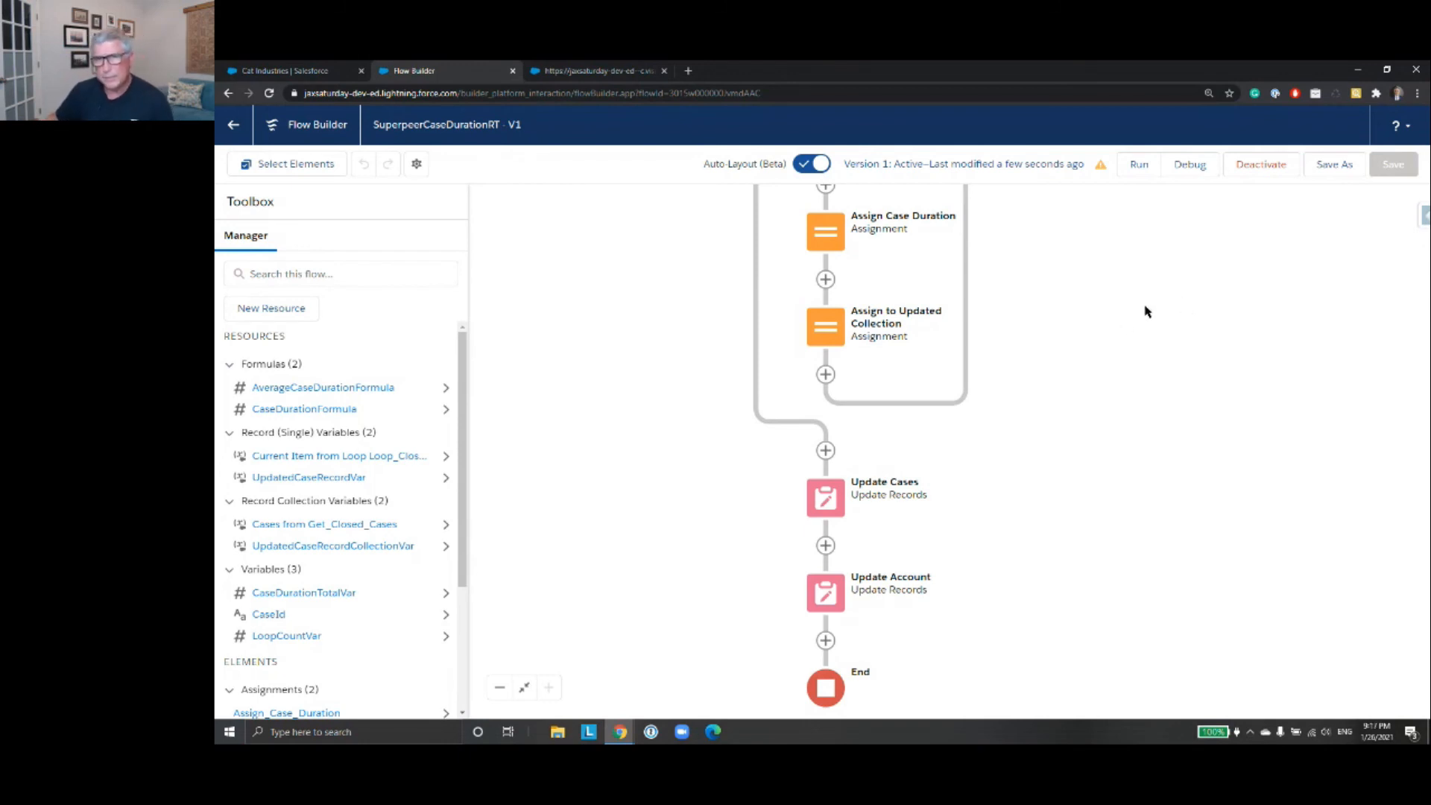
{"action": "left_click_drag", "start_coordinate": [1093, 316], "coordinate": [1093, 505]}
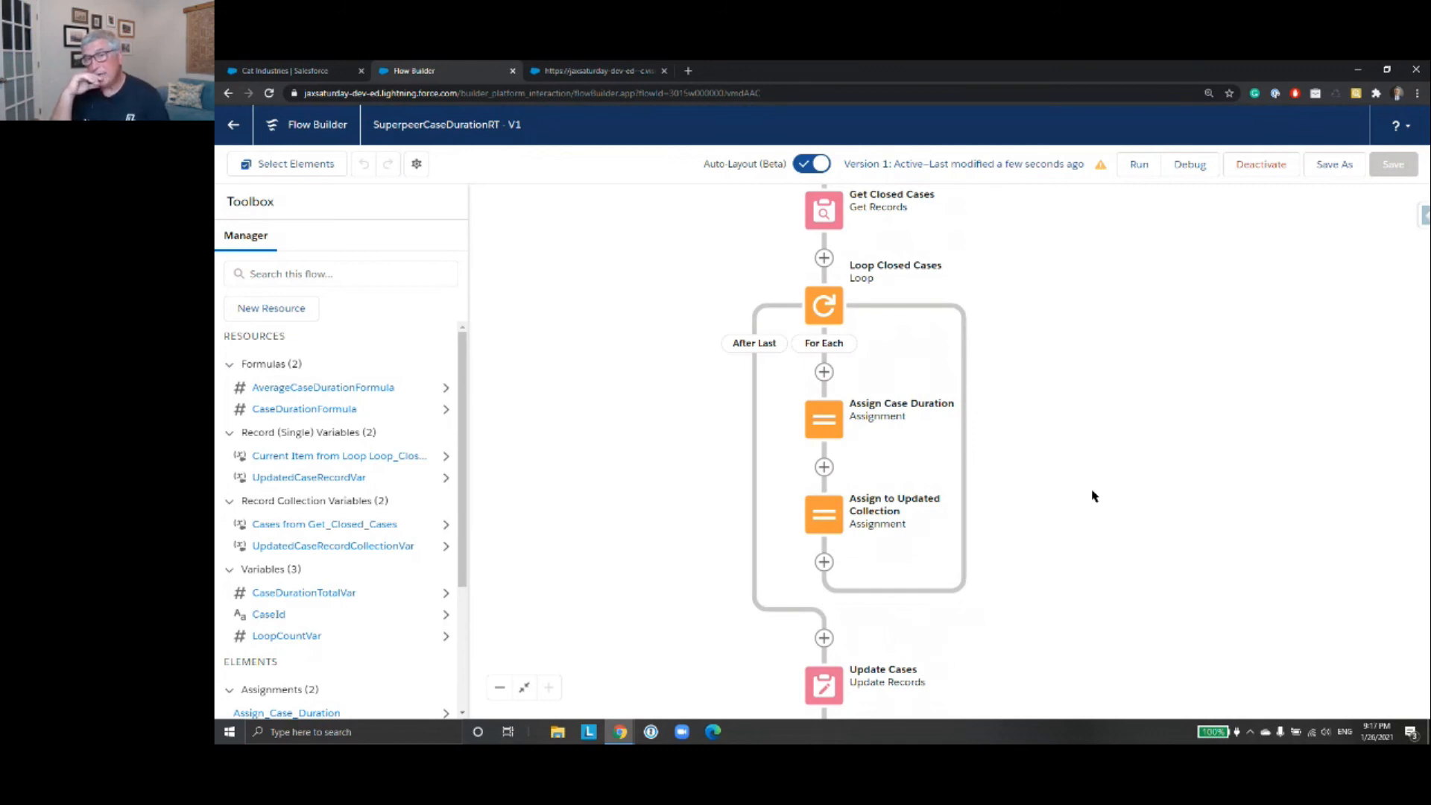
- Leave the activated SuperpeerCaseDurationRT flow and return to the list of all flows
{"action": "left_click_drag", "start_coordinate": [1066, 457], "coordinate": [1023, 326]}
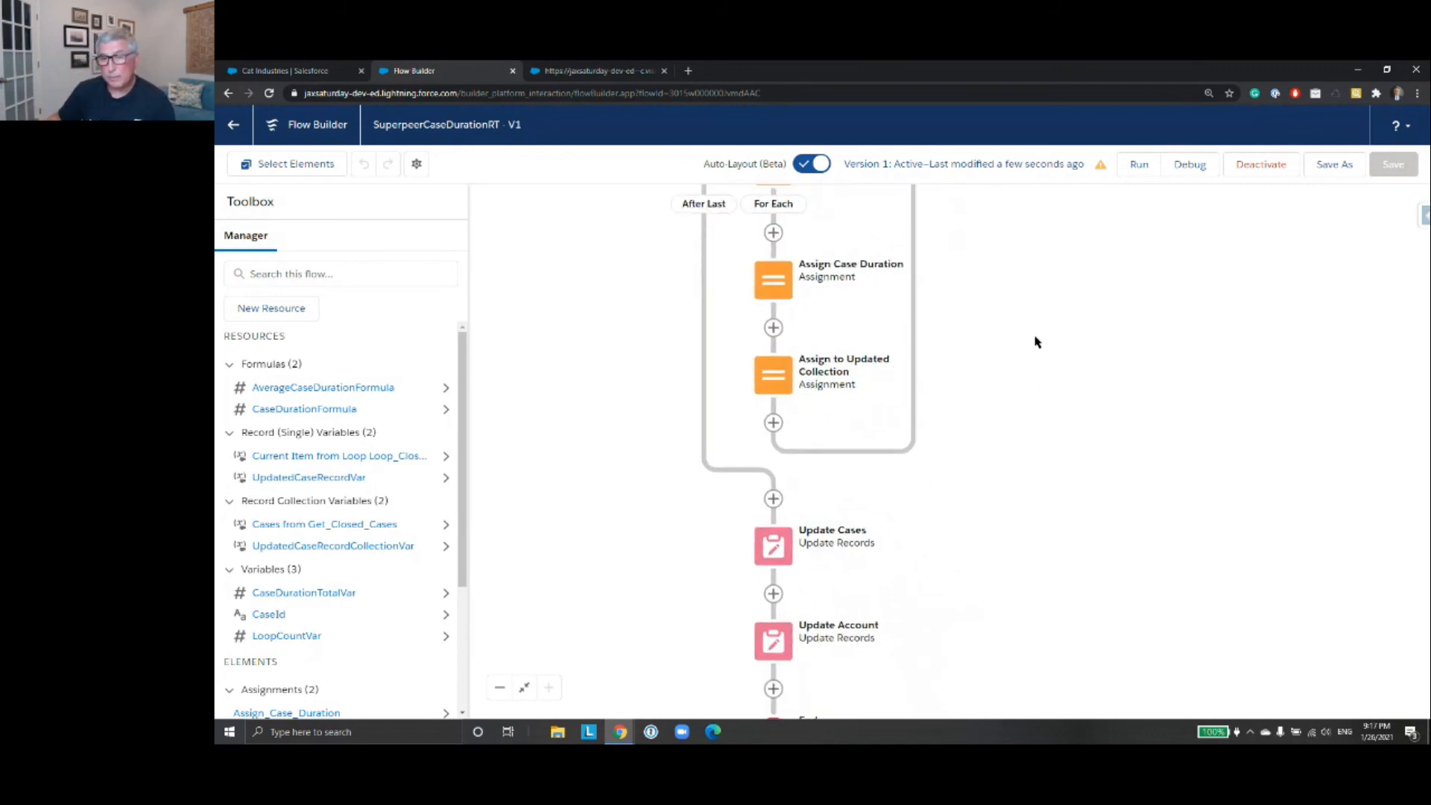
{"action": "left_click_drag", "start_coordinate": [1047, 422], "coordinate": [1031, 335]}
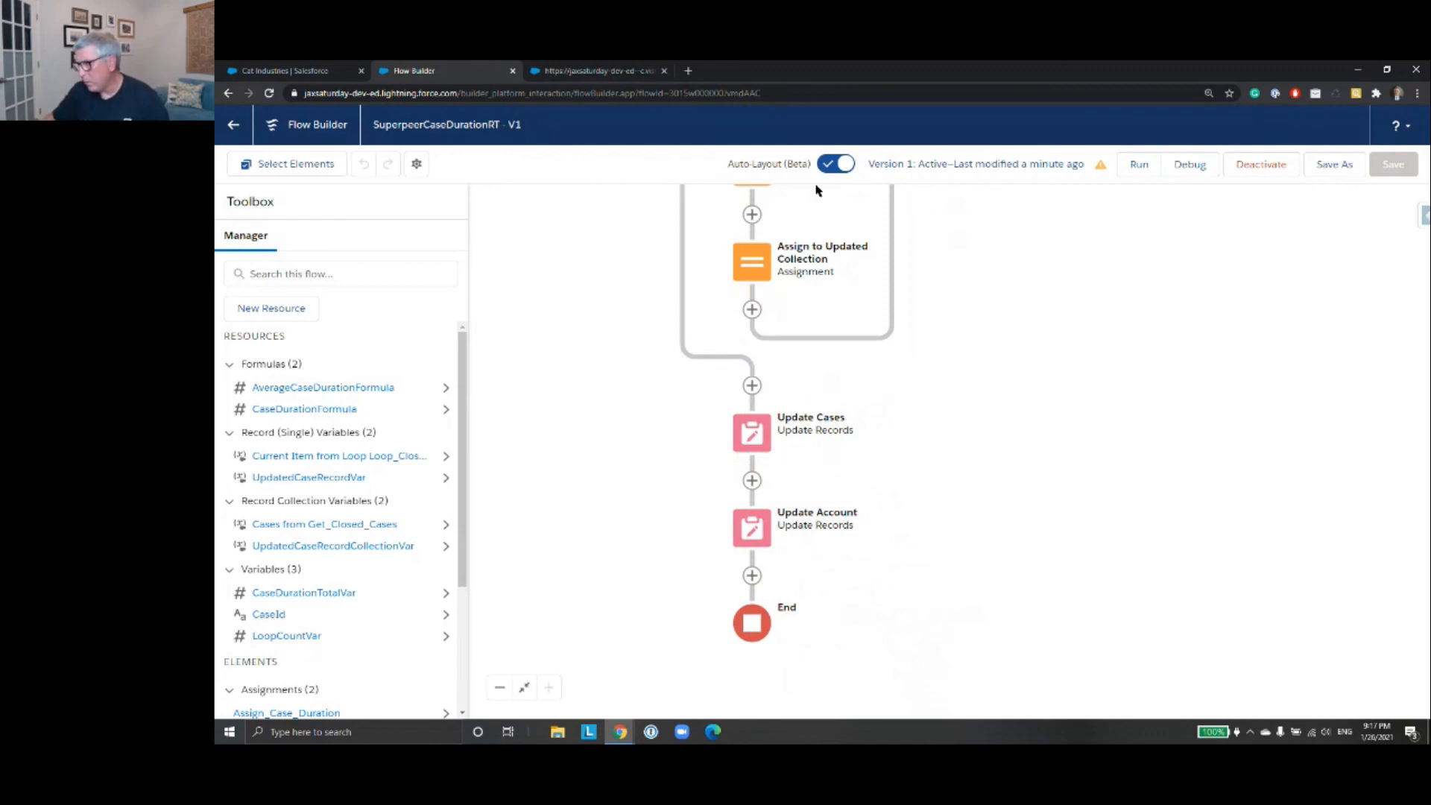
{"action": "scroll", "coordinate": [1008, 299], "scroll_direction": "up", "scroll_amount": 3}
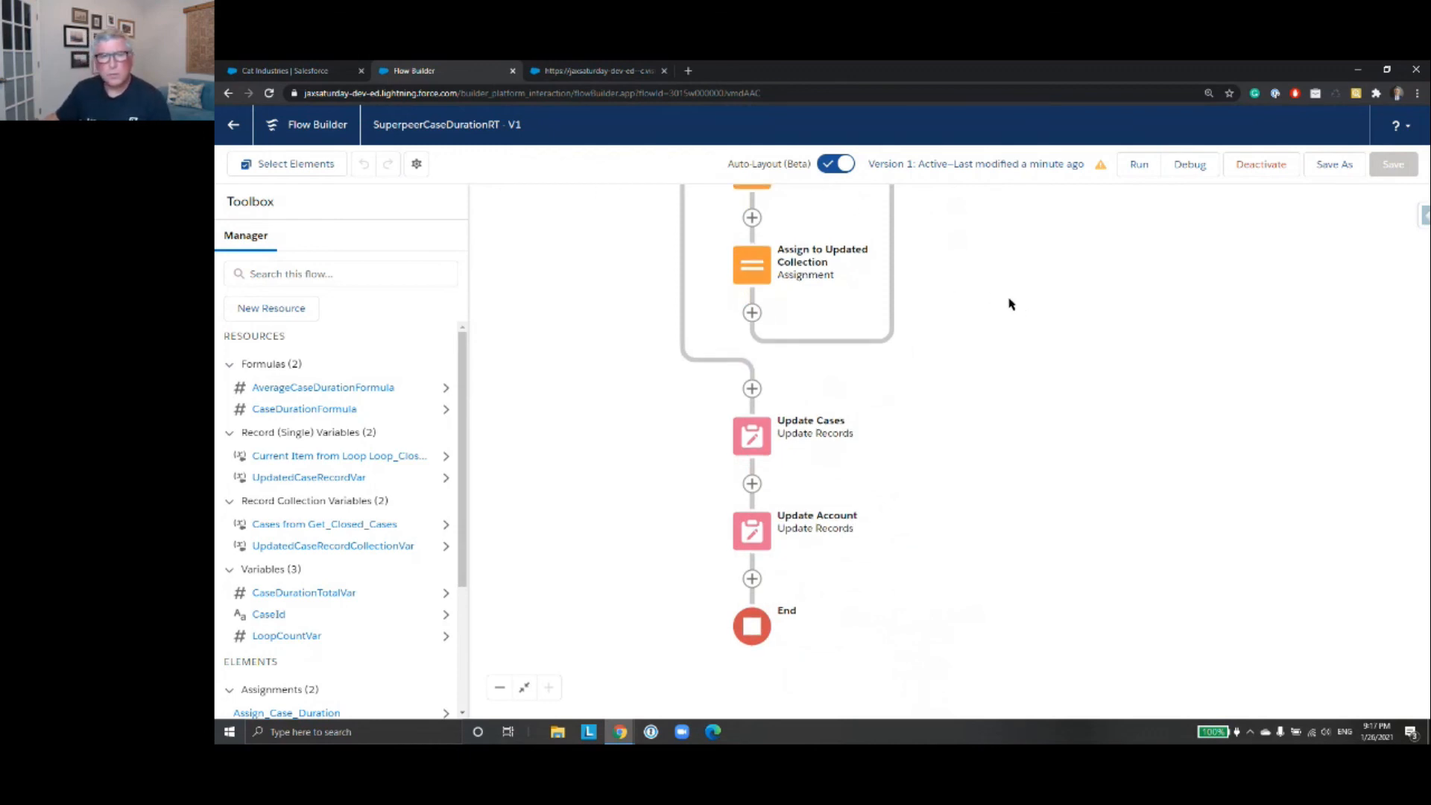
{"action": "scroll", "coordinate": [1062, 346], "scroll_direction": "up", "scroll_amount": 1}
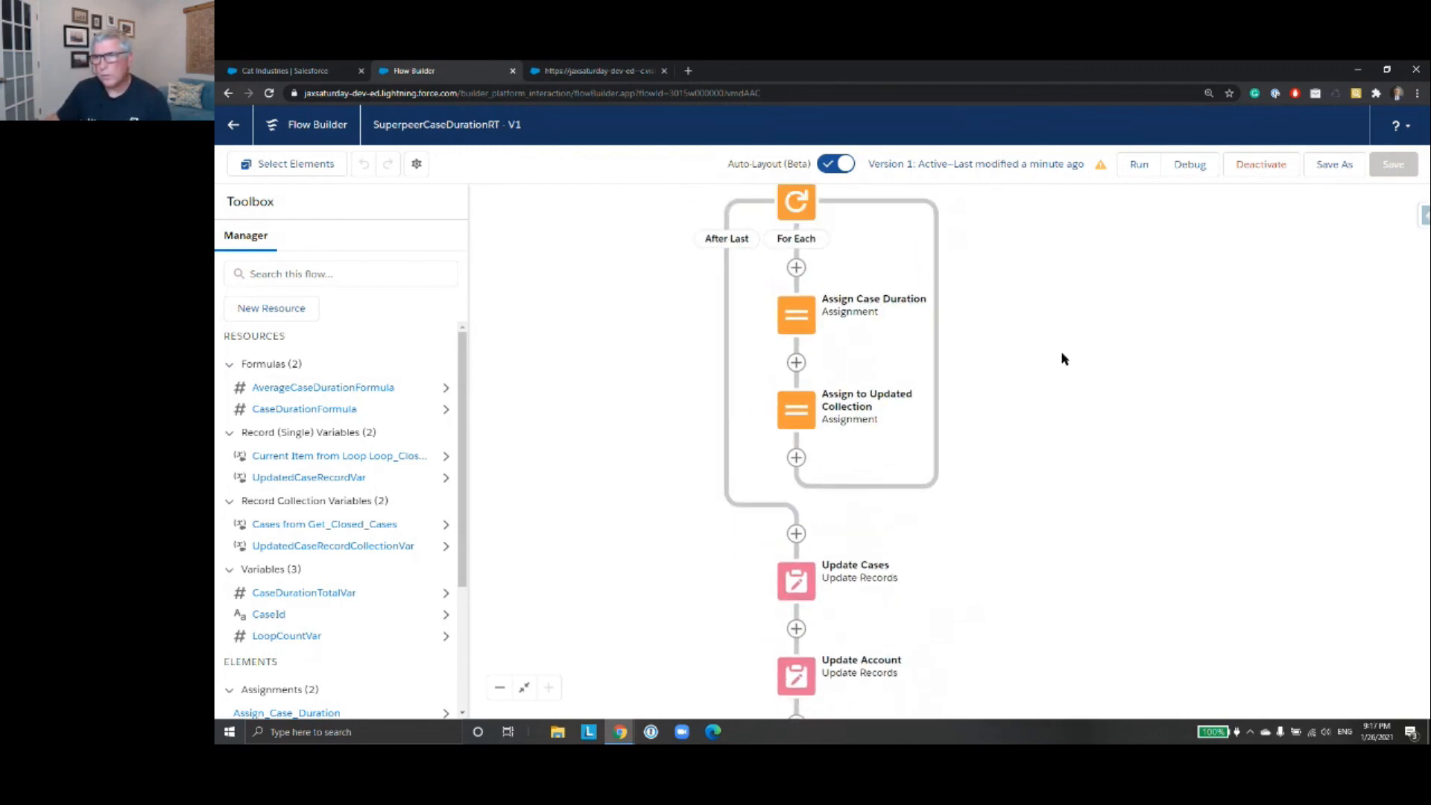
{"action": "left_click", "coordinate": [235, 131]}
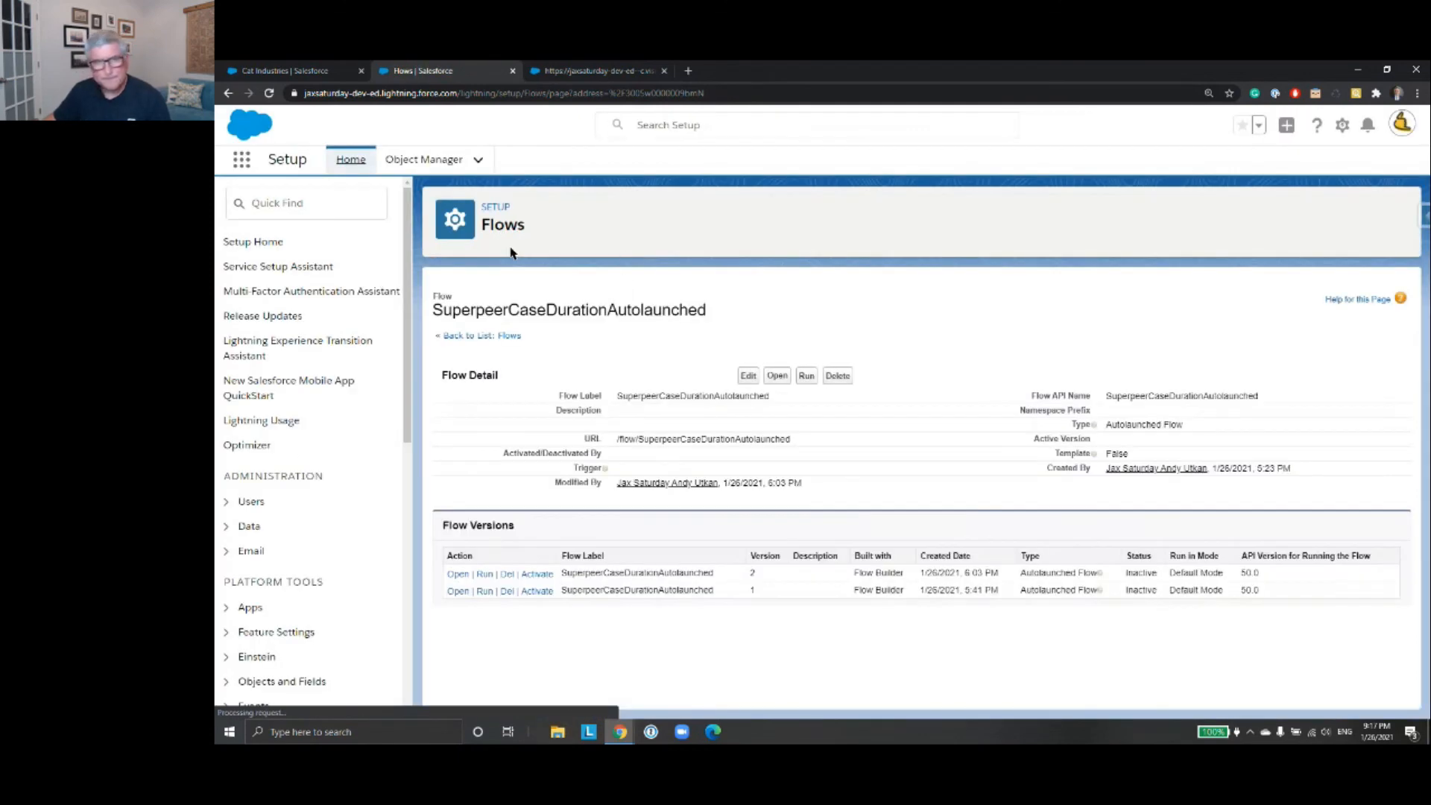
{"action": "left_click", "coordinate": [503, 337]}
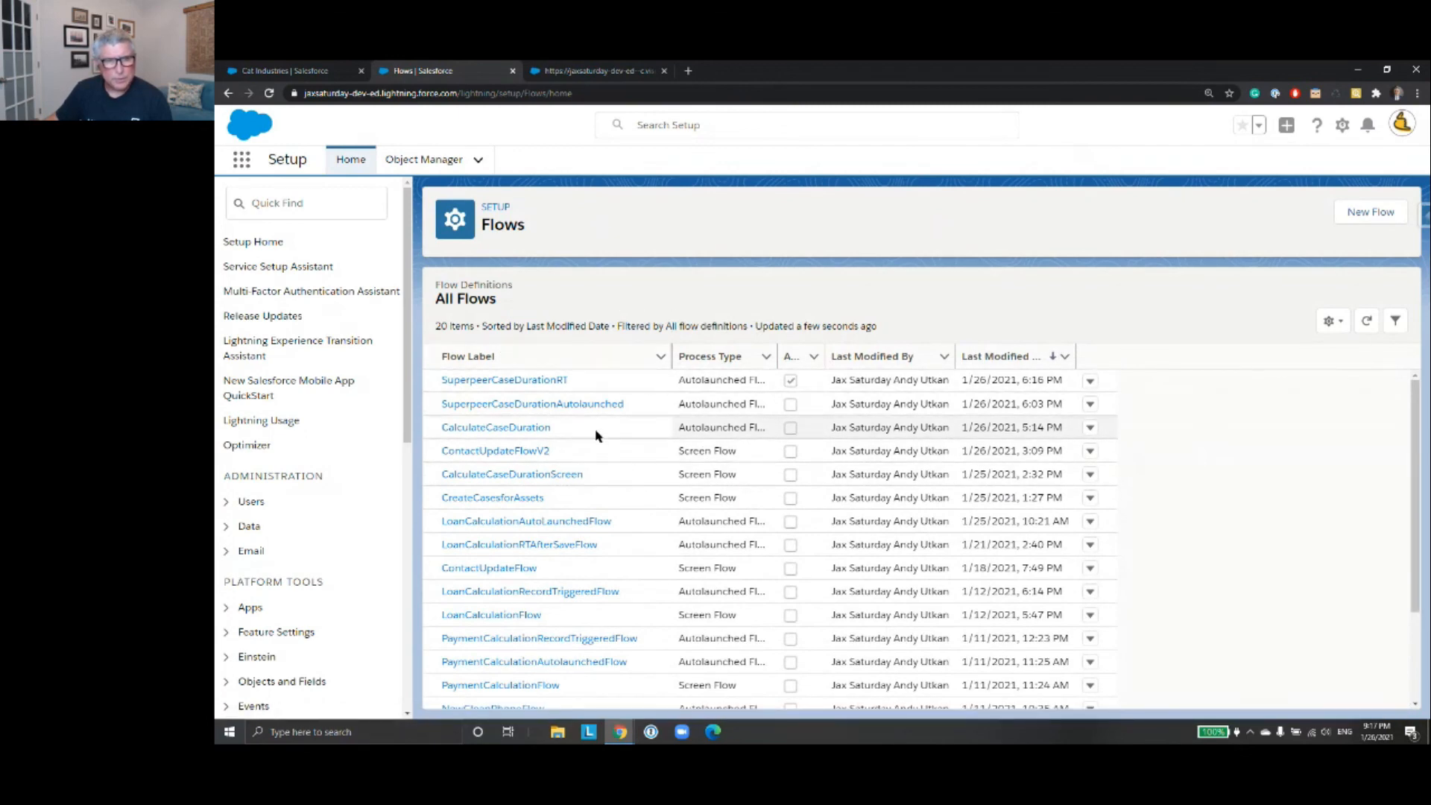
- Open version 2 of the CreateCasesforAssets flow from its details and versions page
{"action": "scroll", "coordinate": [603, 448], "scroll_direction": "down", "scroll_amount": 2}
{"action": "scroll", "coordinate": [592, 434], "scroll_direction": "up", "scroll_amount": 2}
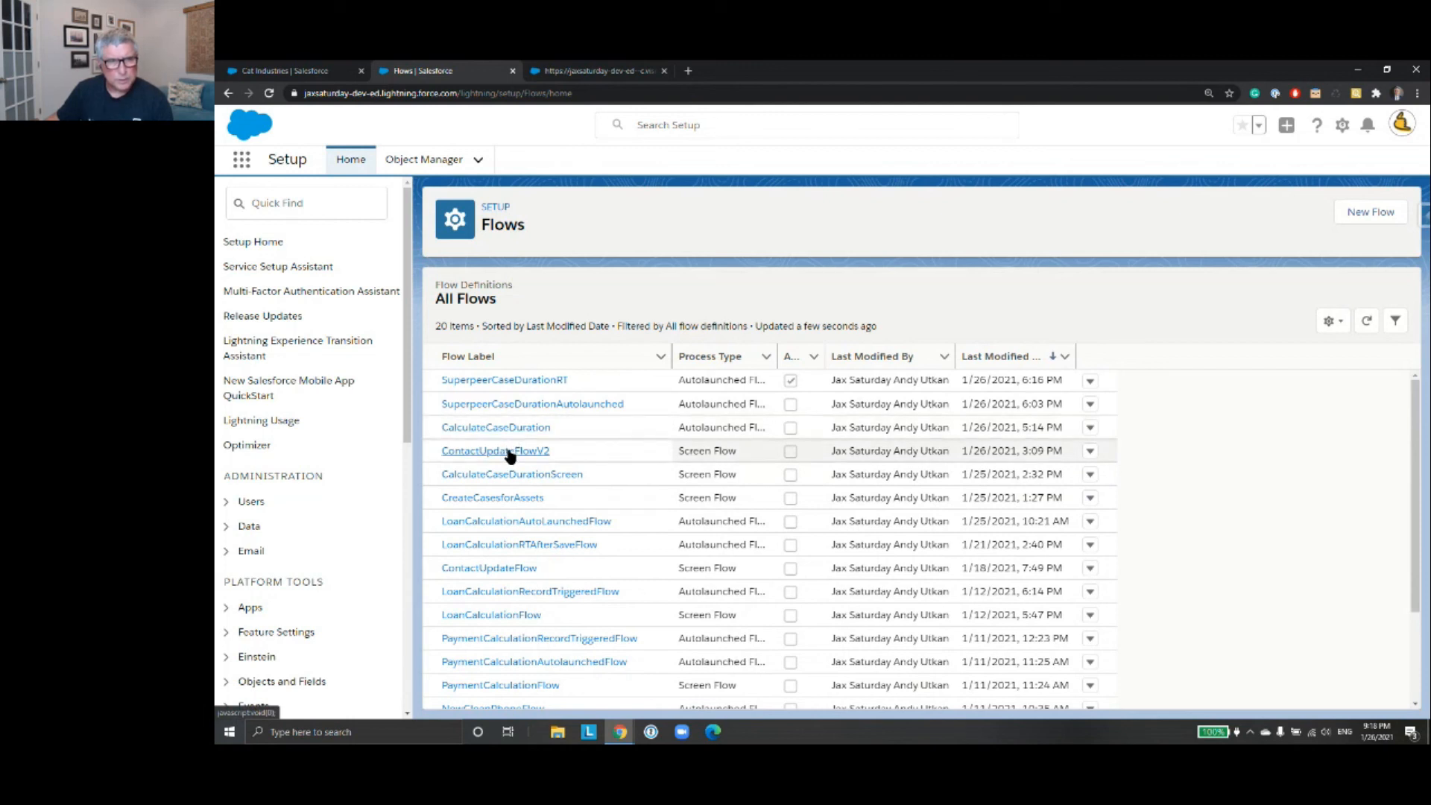
{"action": "left_click", "coordinate": [1090, 498]}
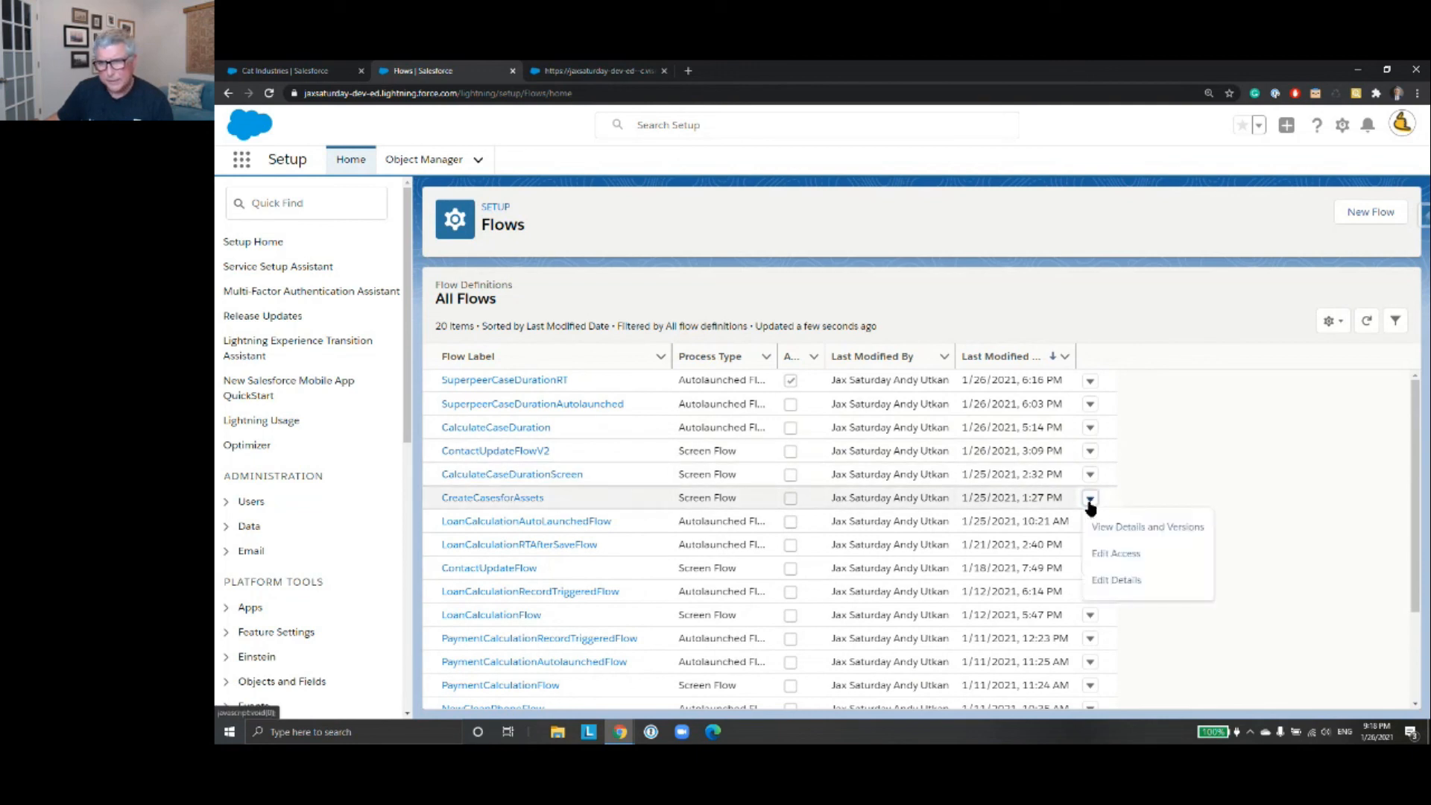
{"action": "left_click", "coordinate": [1118, 527]}
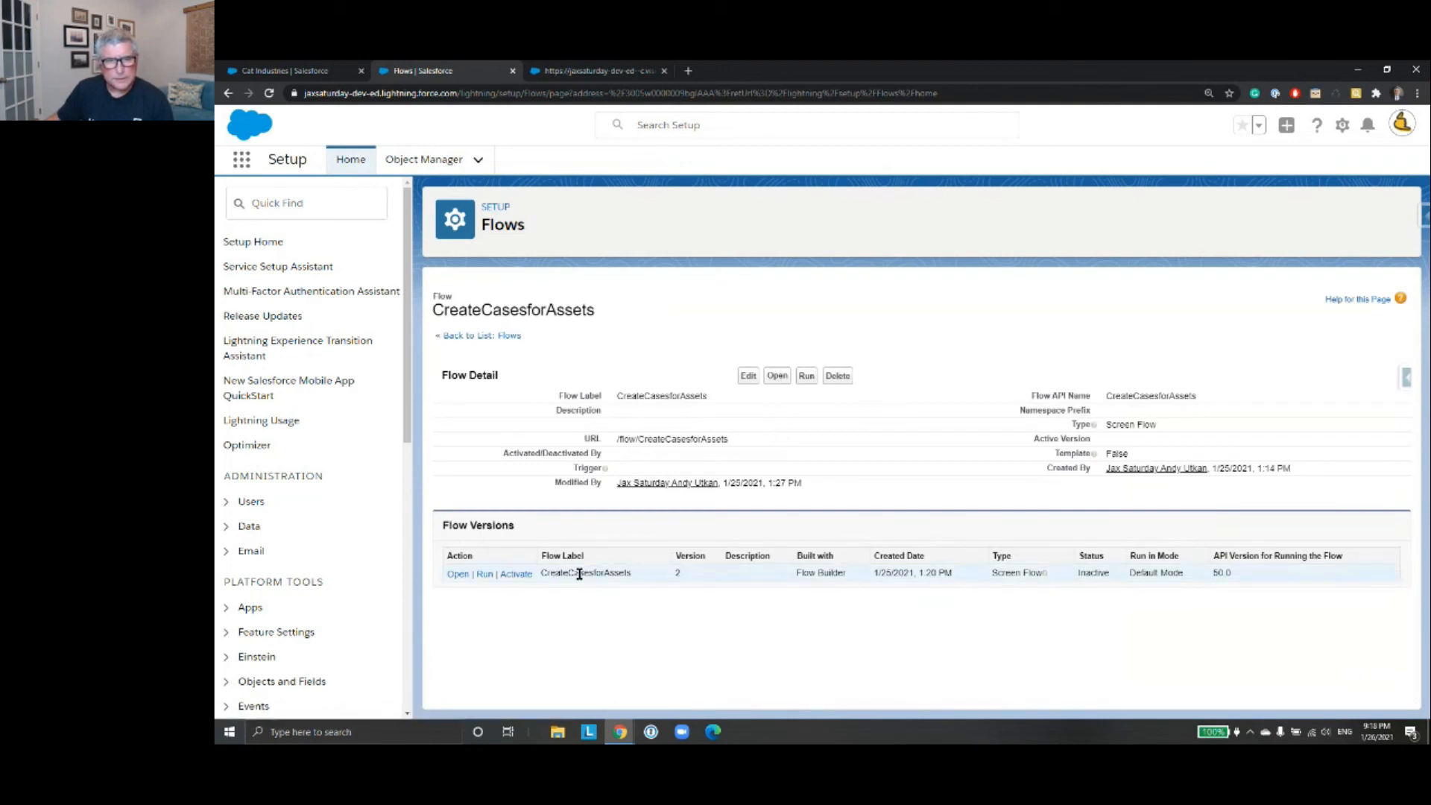
{"action": "left_click", "coordinate": [456, 574]}
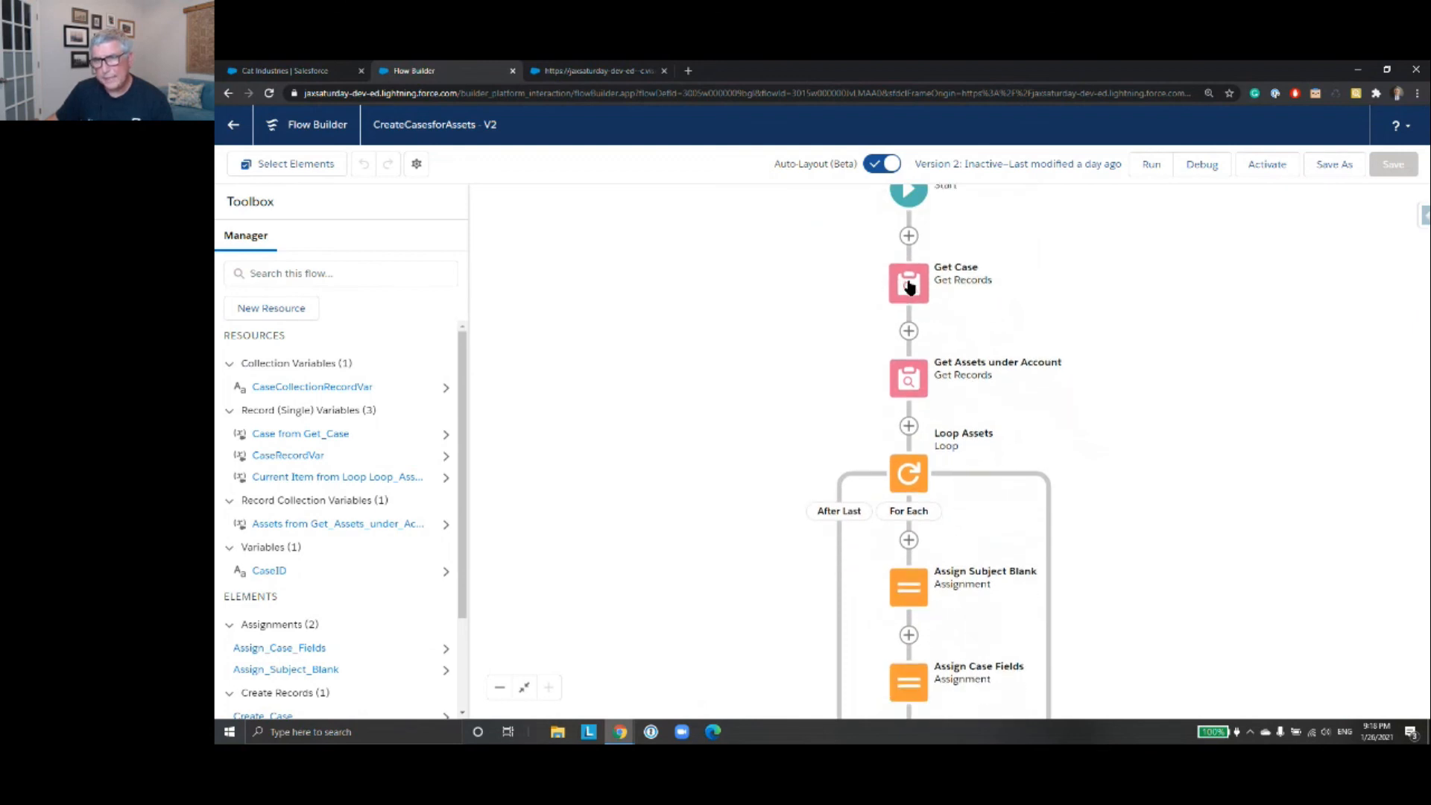
- Inspect the settings of the Get Case and Create Case elements, closing each without altering it
{"action": "left_click", "coordinate": [908, 284]}
{"action": "double_click", "coordinate": [908, 284]}
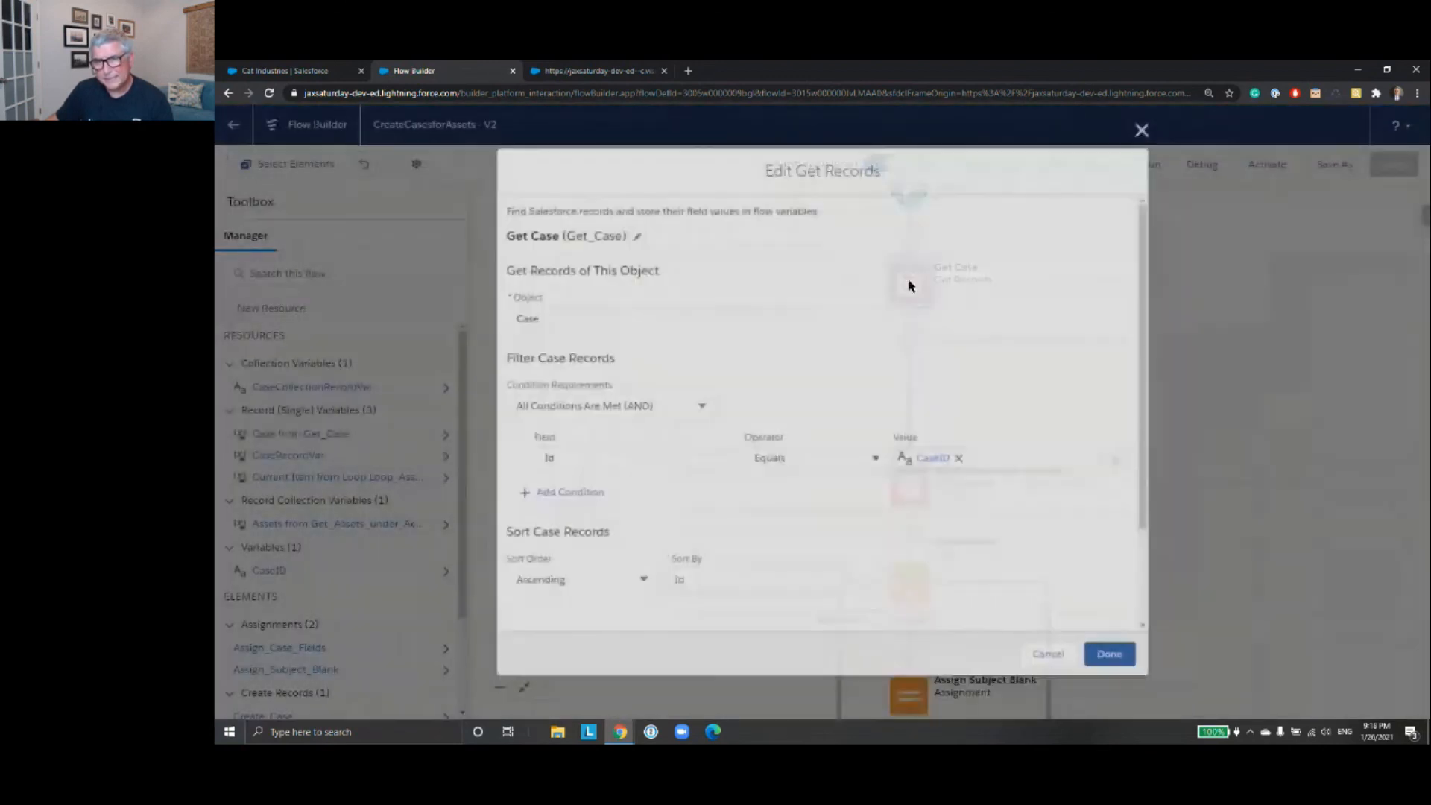
{"action": "left_click", "coordinate": [1149, 125]}
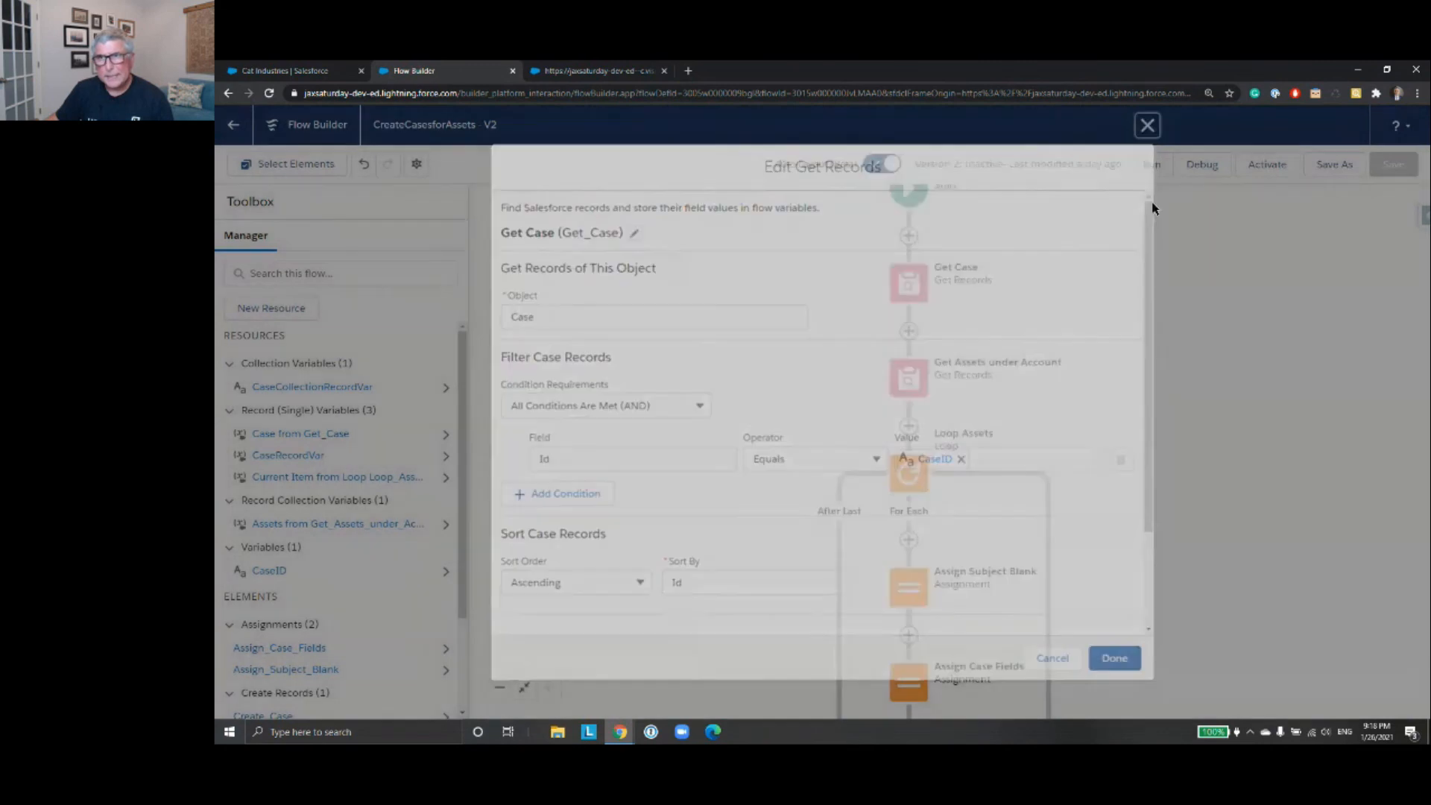
{"action": "scroll", "coordinate": [1139, 372], "scroll_direction": "down", "scroll_amount": 1}
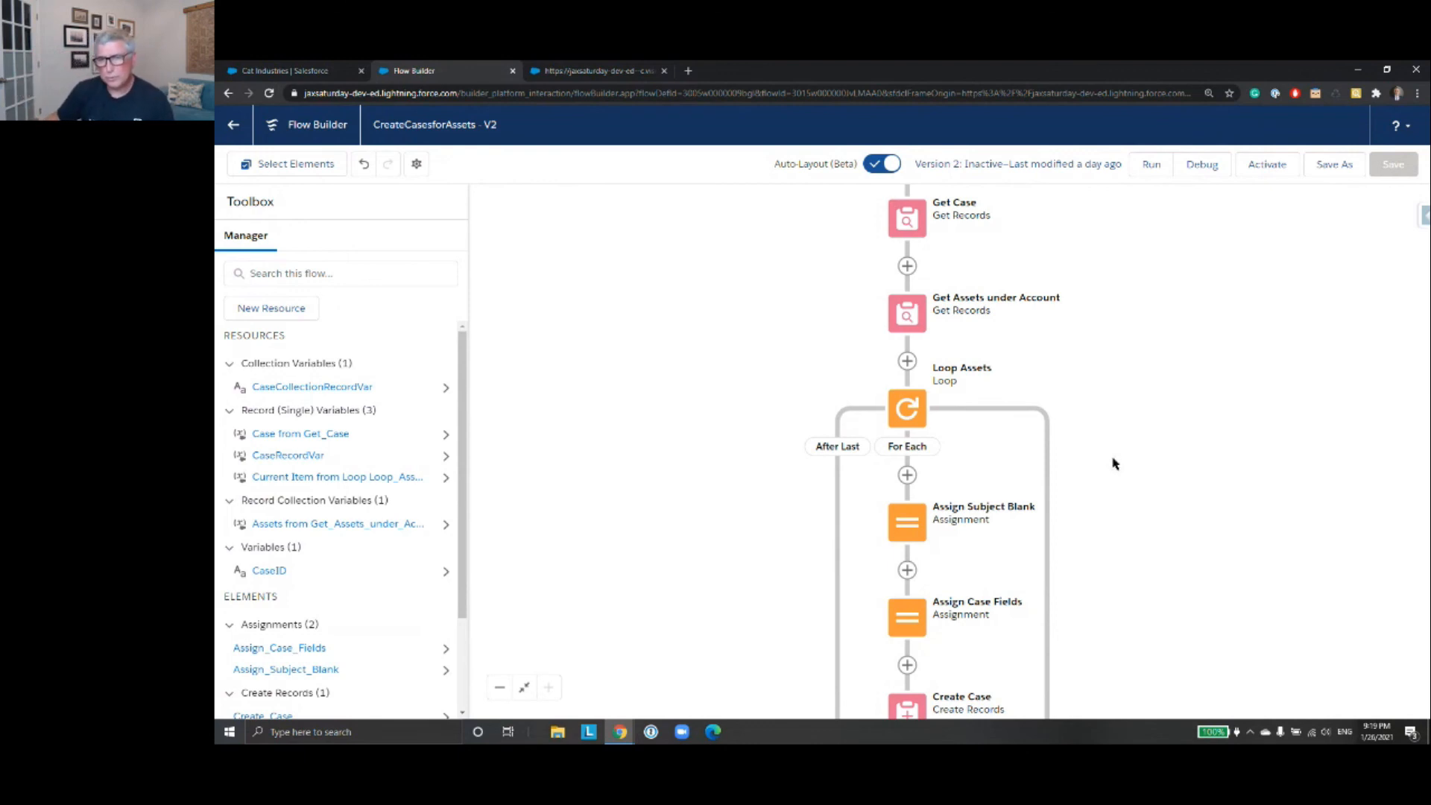
{"action": "scroll", "coordinate": [1114, 462], "scroll_direction": "down", "scroll_amount": 2}
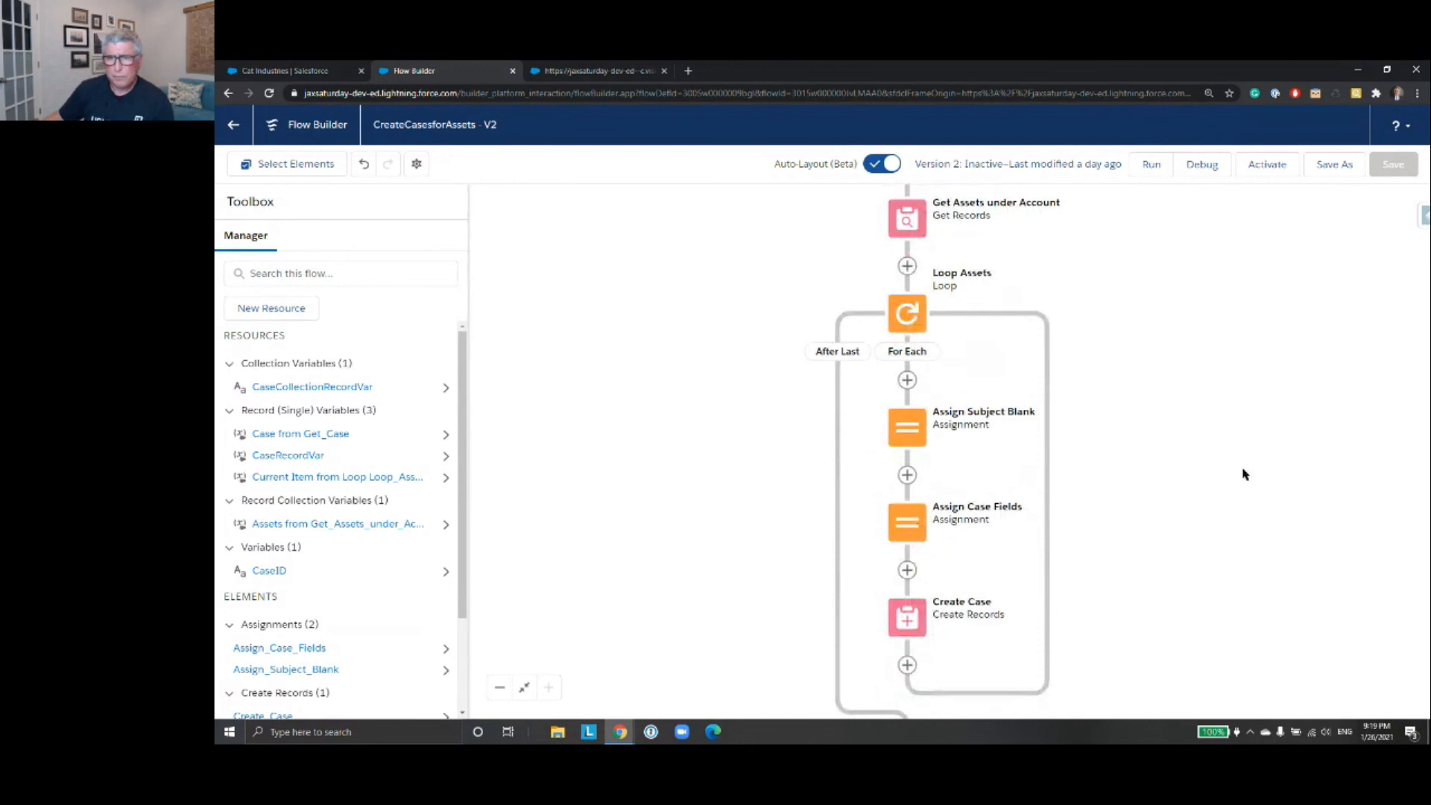
{"action": "scroll", "coordinate": [1181, 492], "scroll_direction": "down", "scroll_amount": 2}
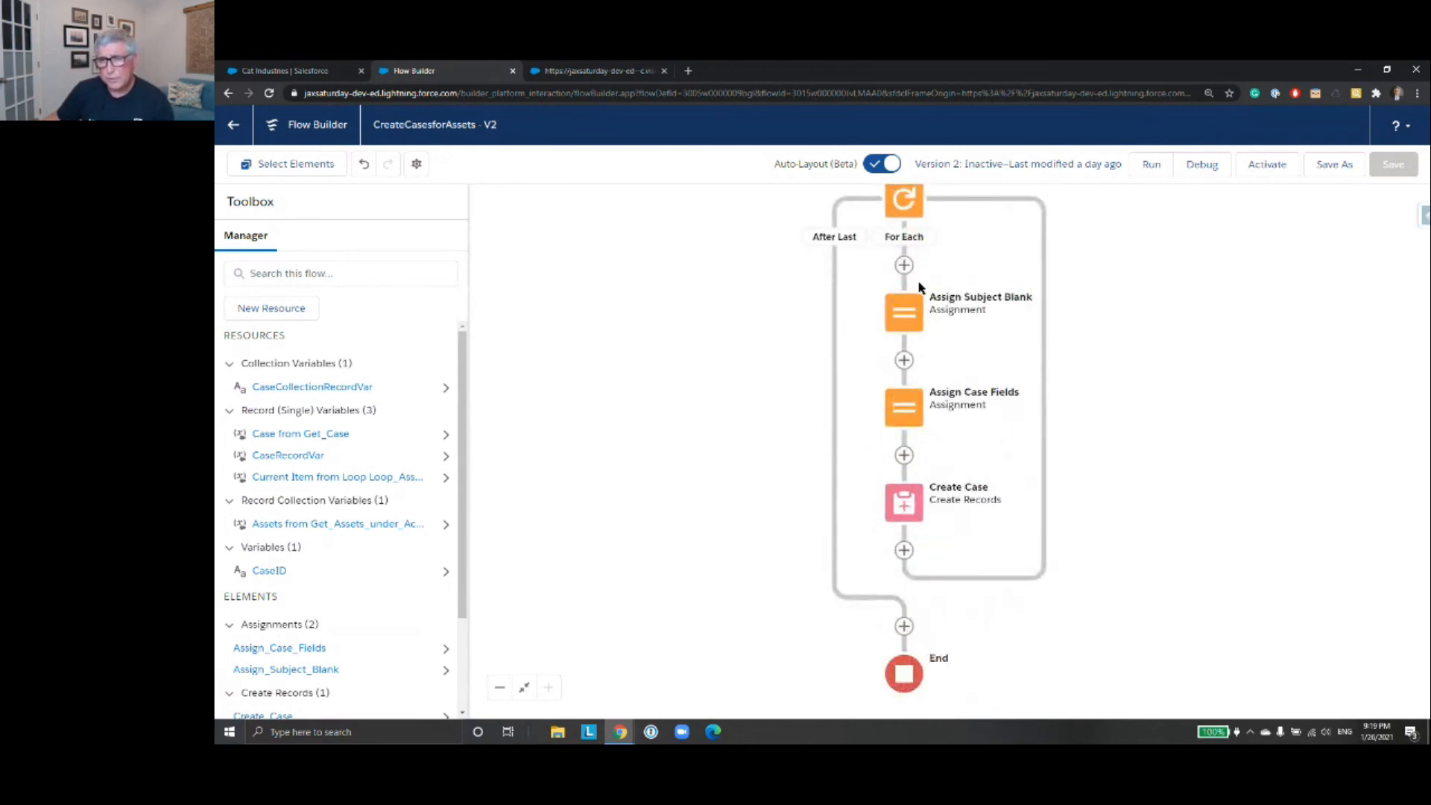
{"action": "double_click", "coordinate": [908, 509]}
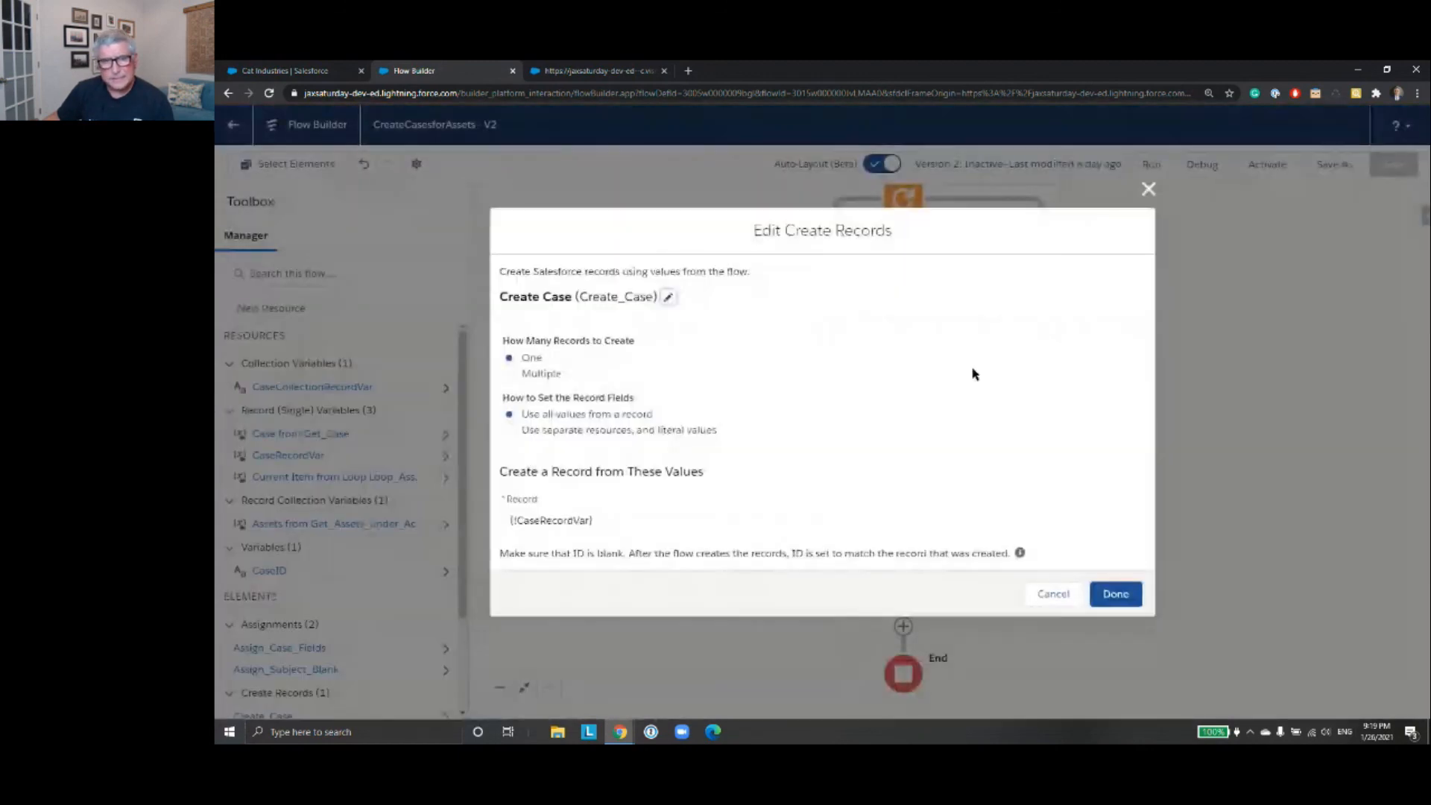
{"action": "left_click", "coordinate": [1147, 190]}
- Review the Get Assets under Account filter and the Assign Subject Blank assignment, leaving both unaltered
{"action": "scroll", "coordinate": [1131, 333], "scroll_direction": "up", "scroll_amount": 5}
{"action": "scroll", "coordinate": [1103, 391], "scroll_direction": "up", "scroll_amount": 2}
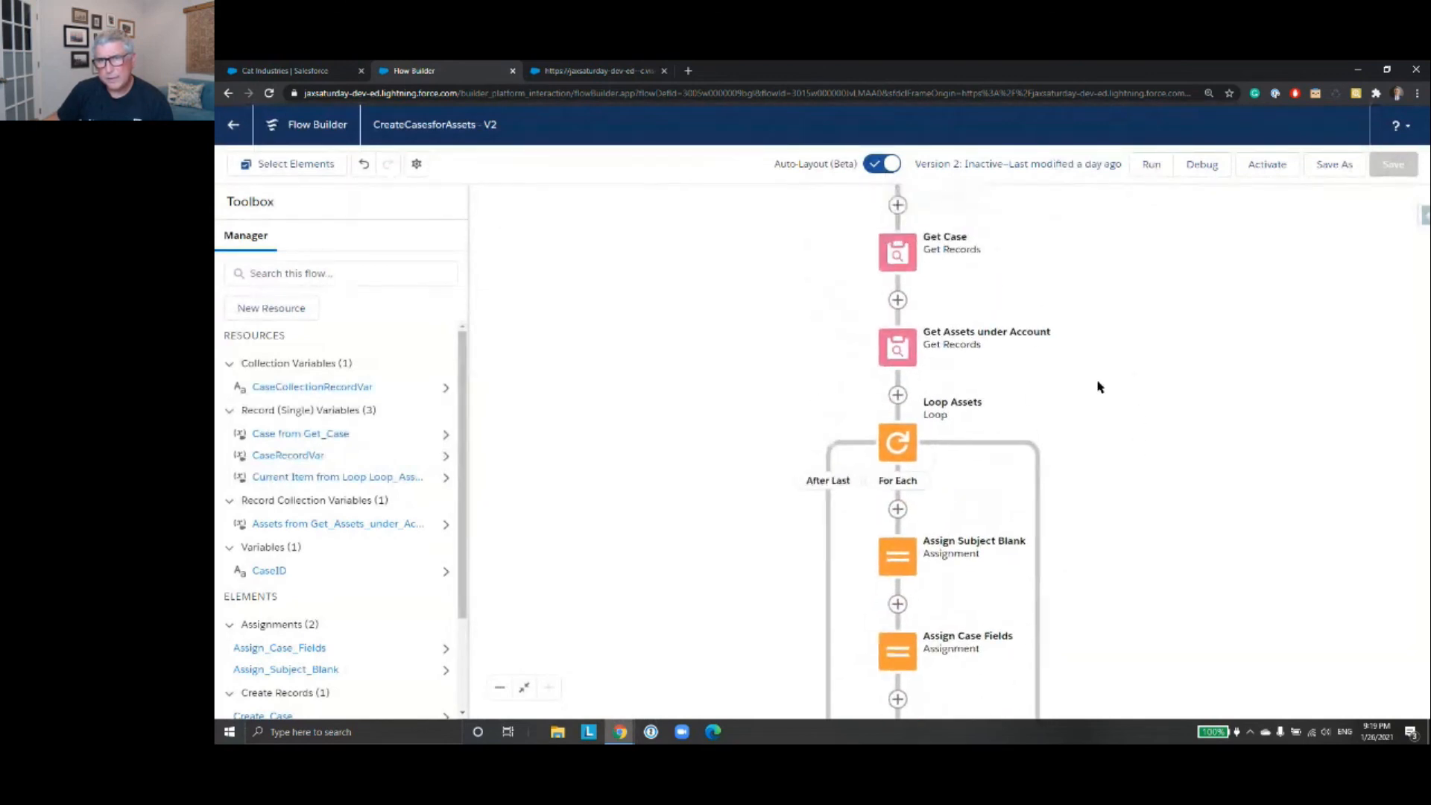
{"action": "double_click", "coordinate": [897, 358]}
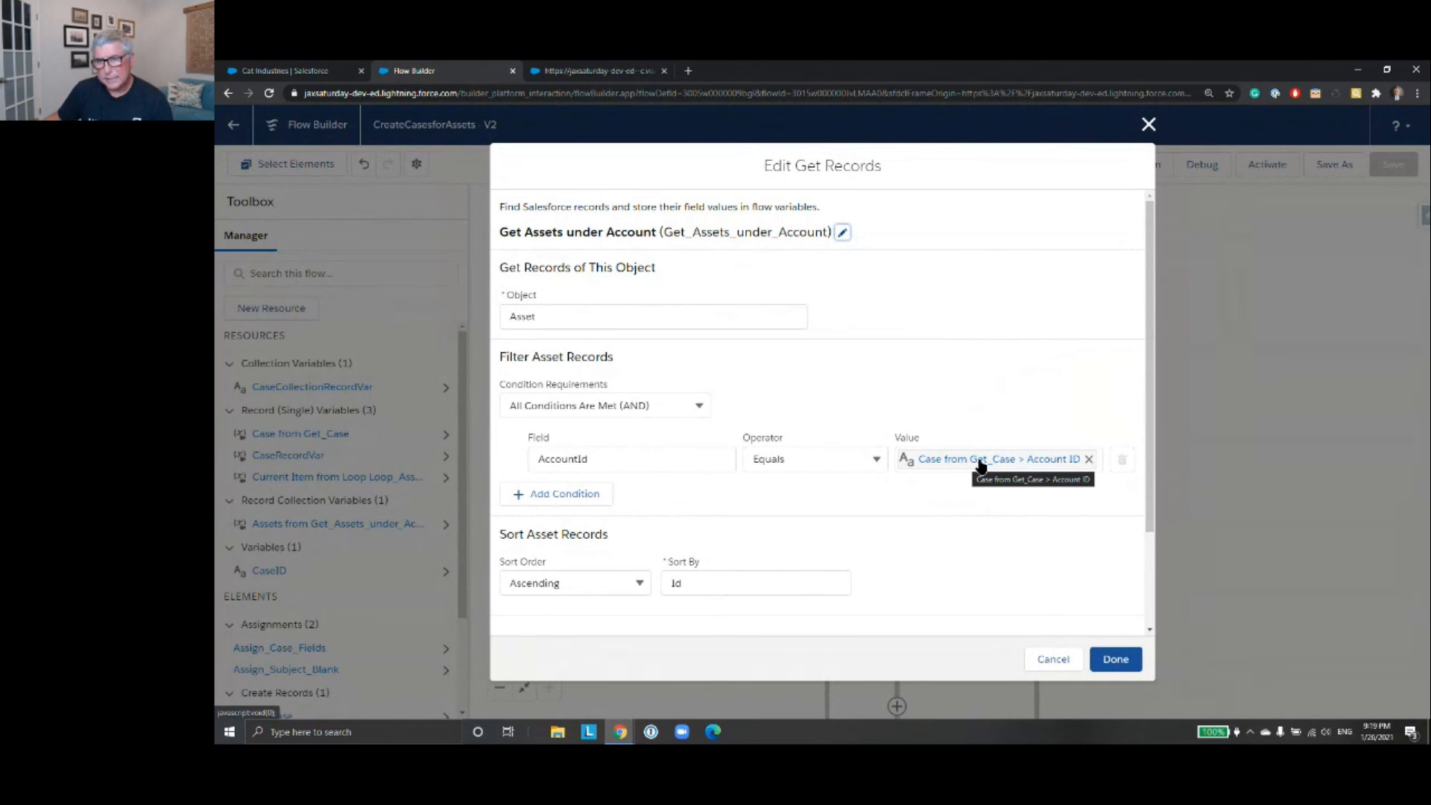
{"action": "left_click", "coordinate": [1053, 661]}
{"action": "scroll", "coordinate": [1116, 490], "scroll_direction": "down", "scroll_amount": 1}
{"action": "left_click_drag", "start_coordinate": [1117, 490], "coordinate": [1121, 377]}
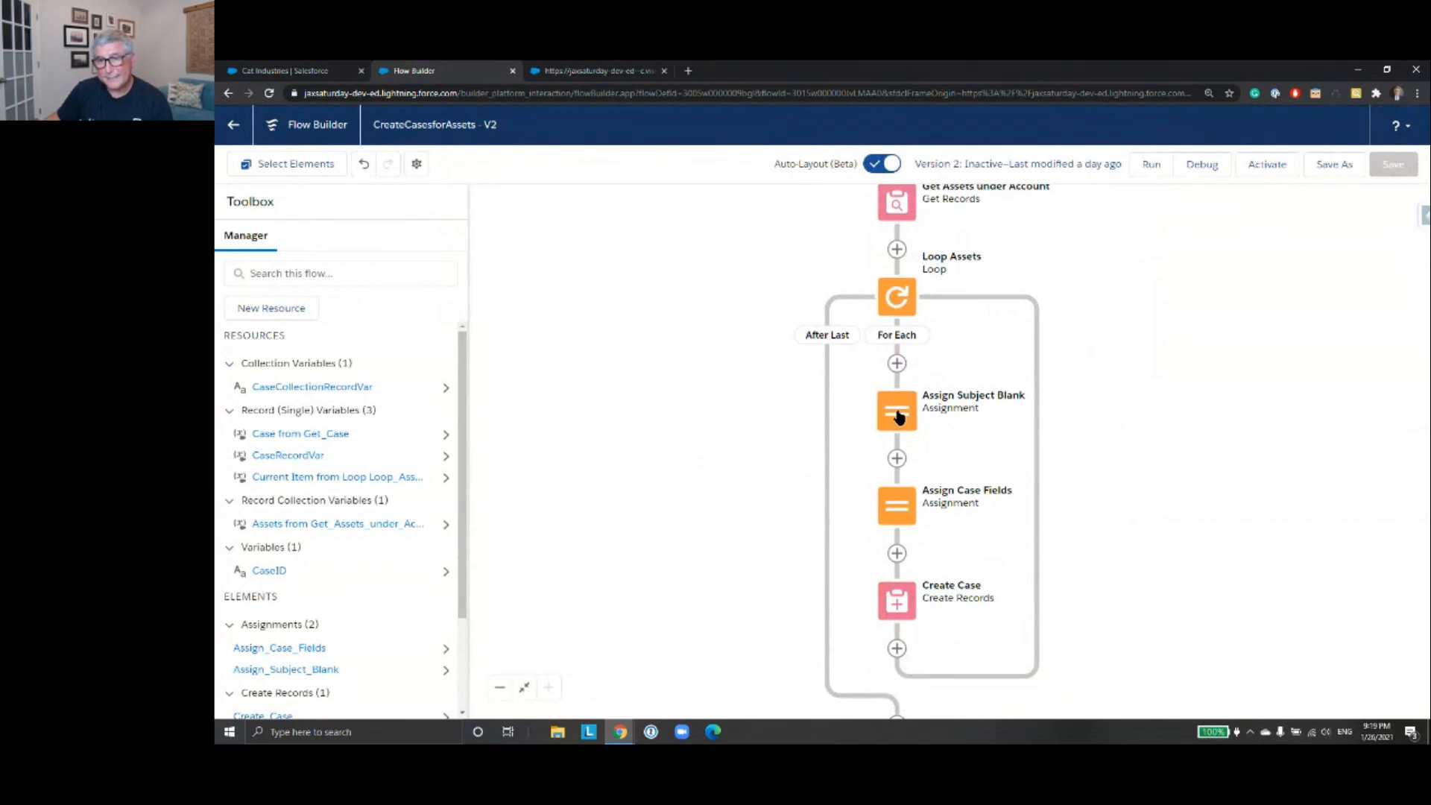
{"action": "double_click", "coordinate": [898, 416]}
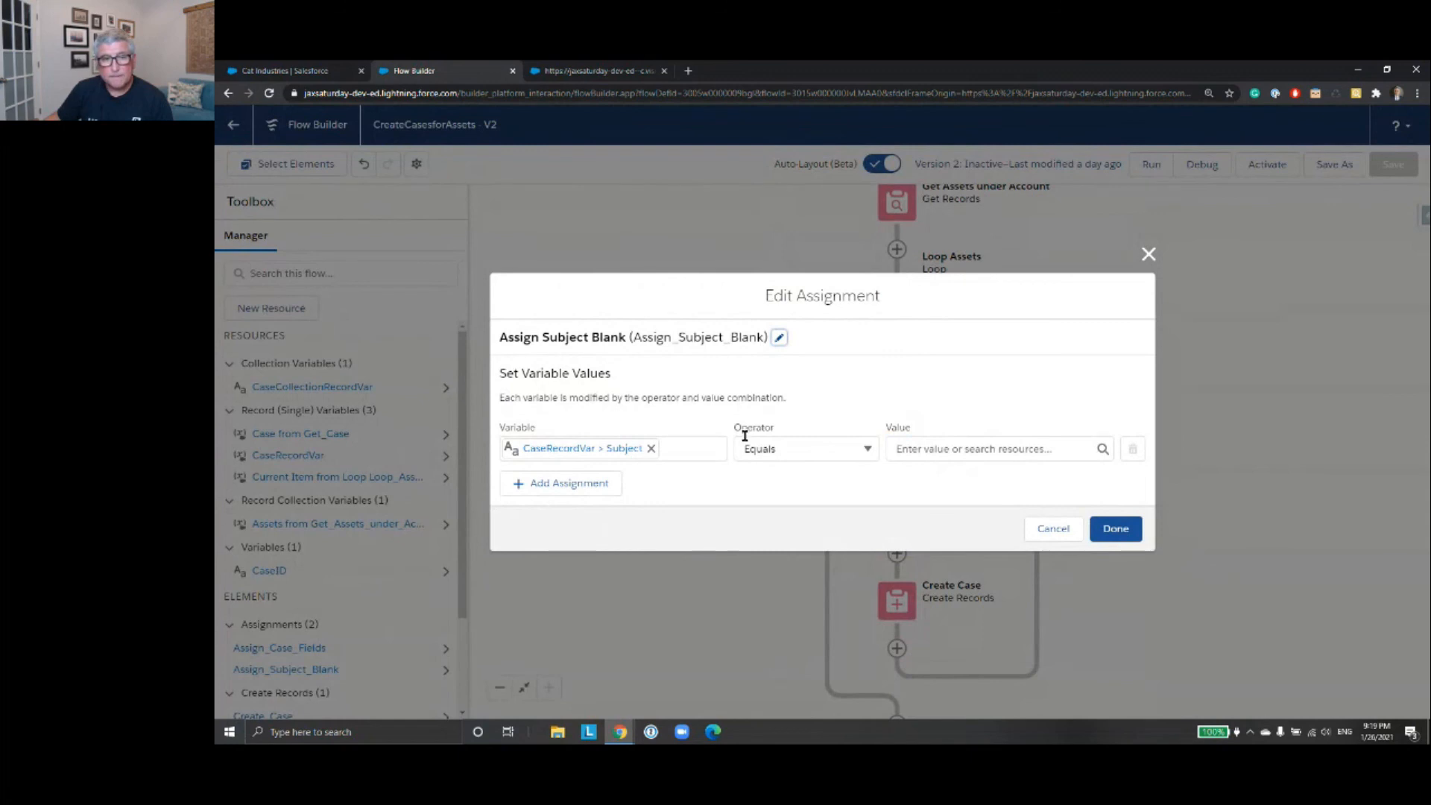
{"action": "left_click", "coordinate": [1148, 254]}
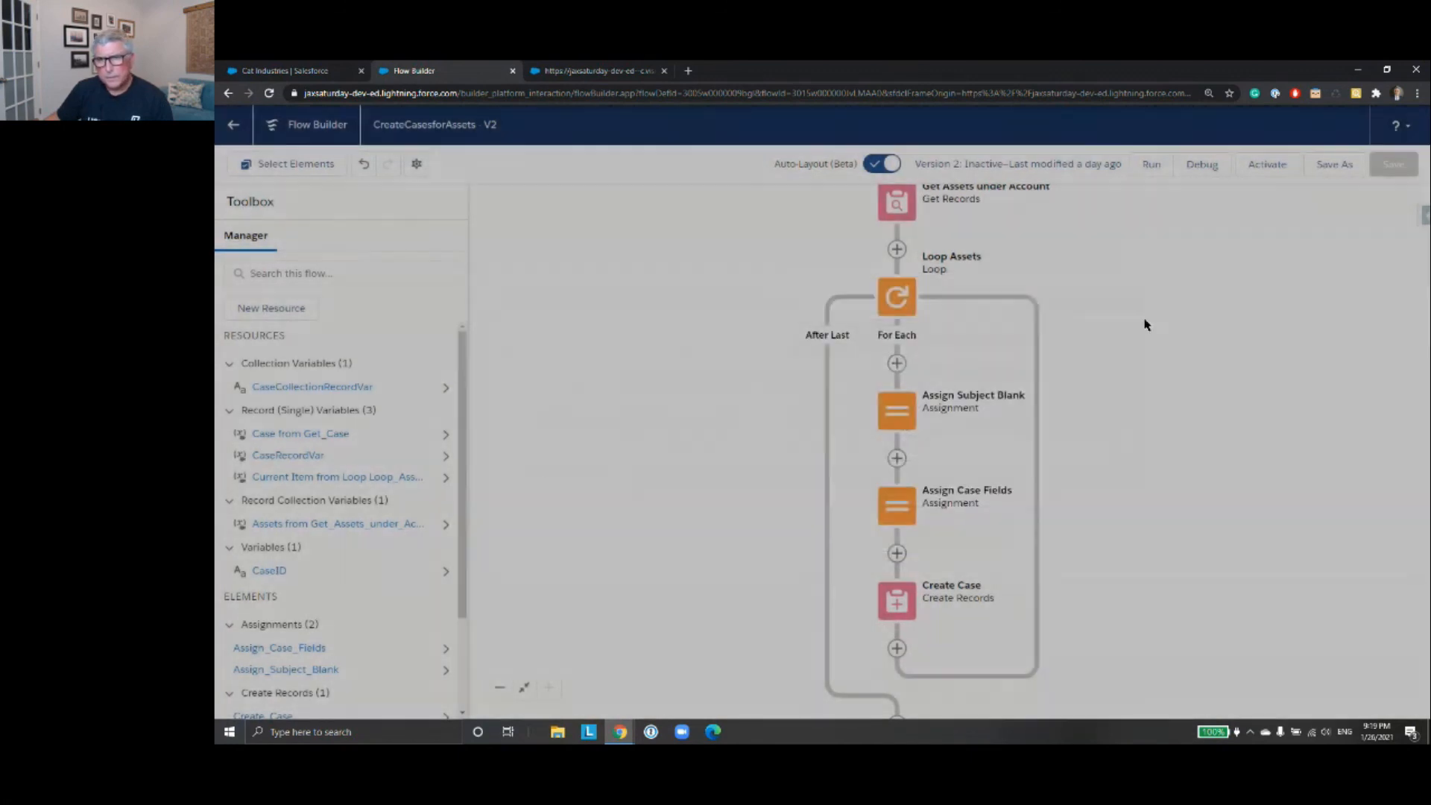
- Read through all the variable assignments in Assign Case Fields and cancel out of the element
{"action": "scroll", "coordinate": [1159, 417], "scroll_direction": "down", "scroll_amount": 1}
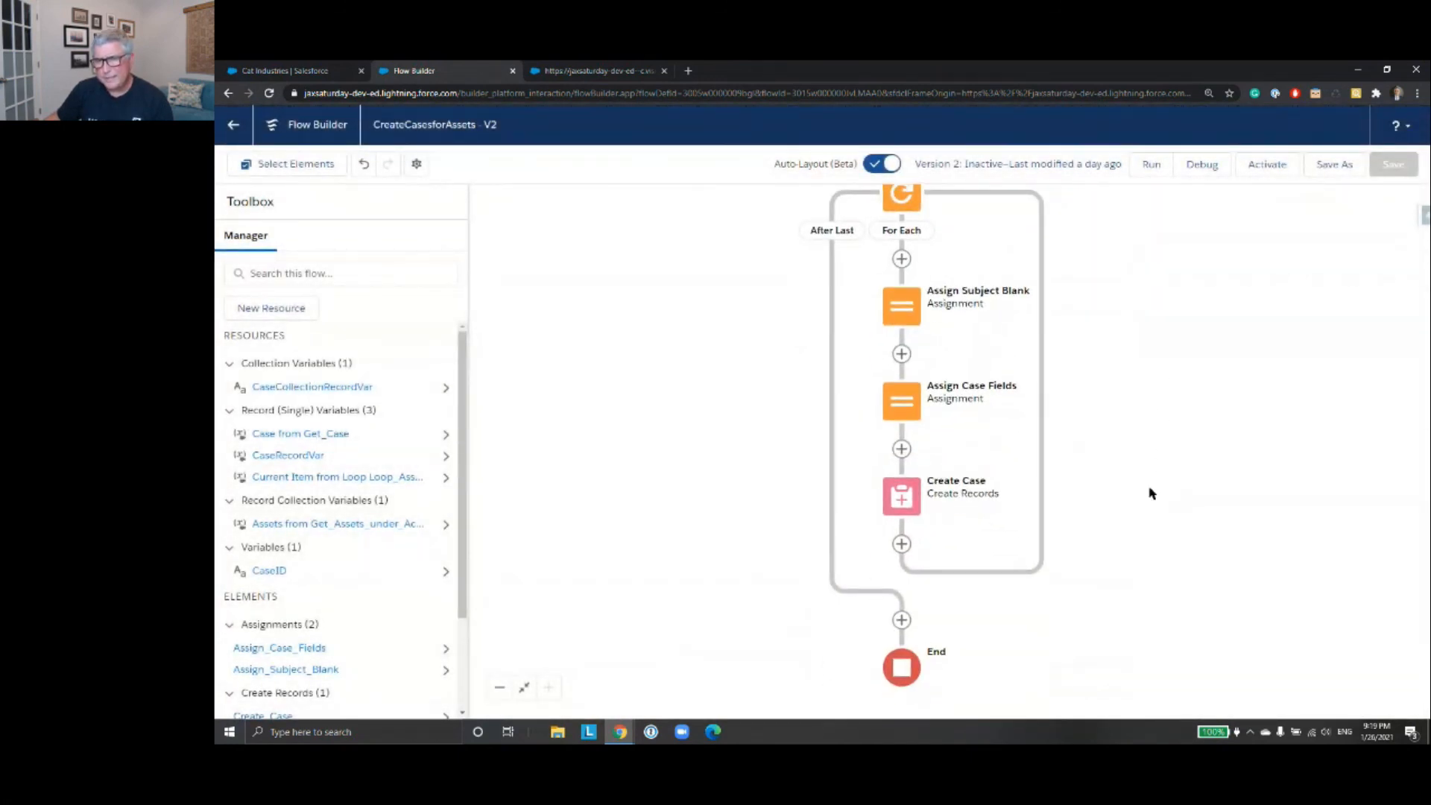
{"action": "left_click", "coordinate": [903, 405]}
{"action": "double_click", "coordinate": [903, 405]}
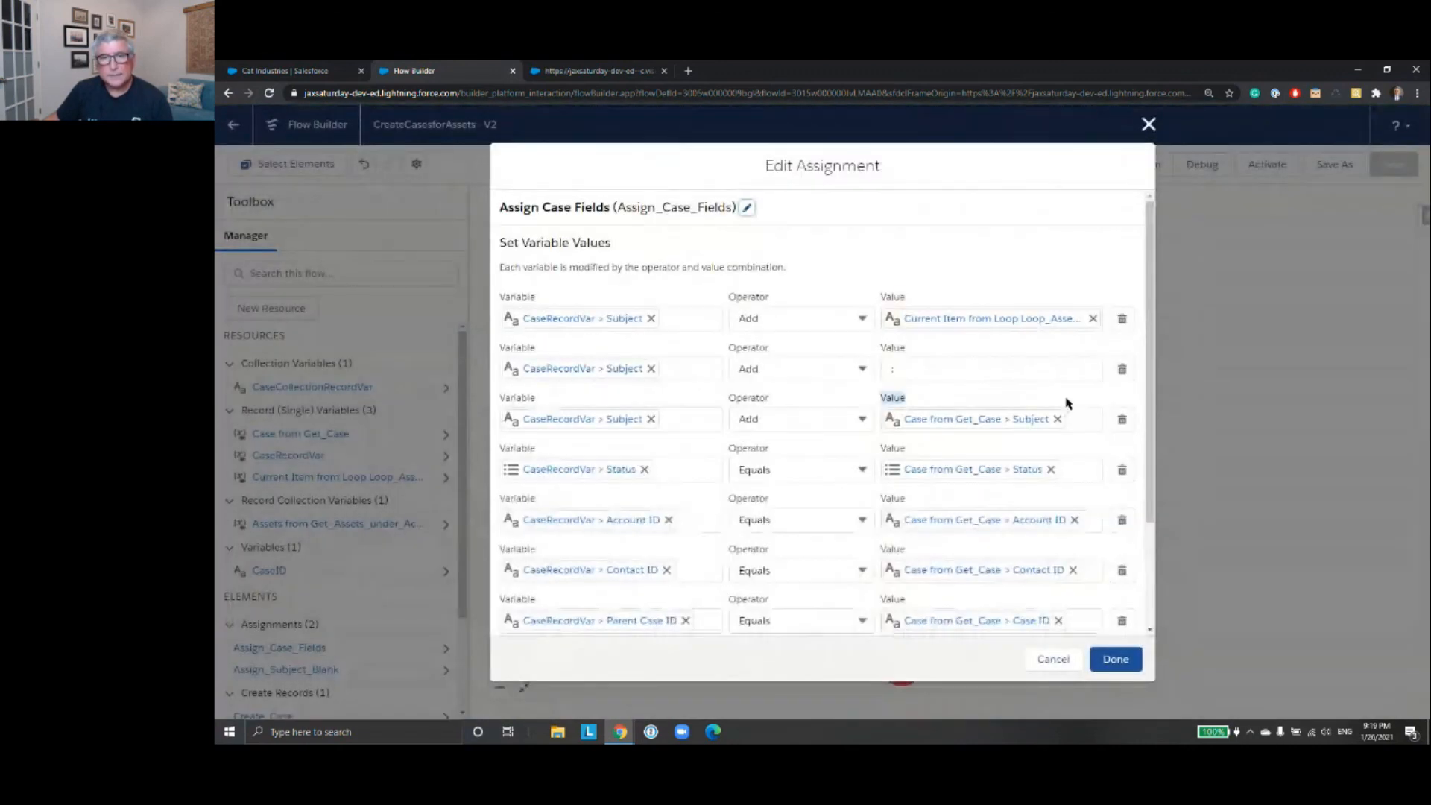
{"action": "left_click_drag", "start_coordinate": [1151, 348], "coordinate": [1153, 380]}
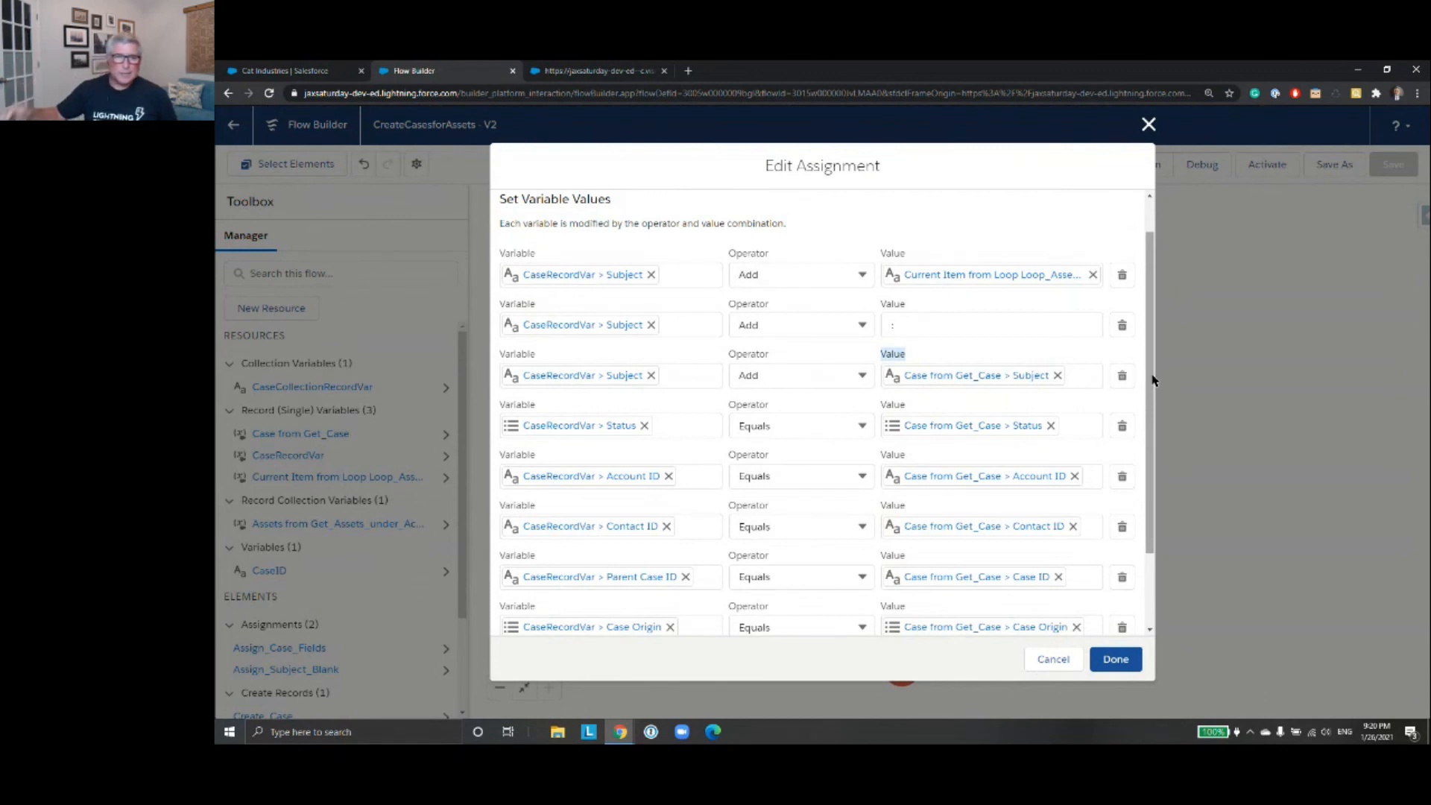
{"action": "scroll", "coordinate": [886, 443], "scroll_direction": "down", "scroll_amount": 2}
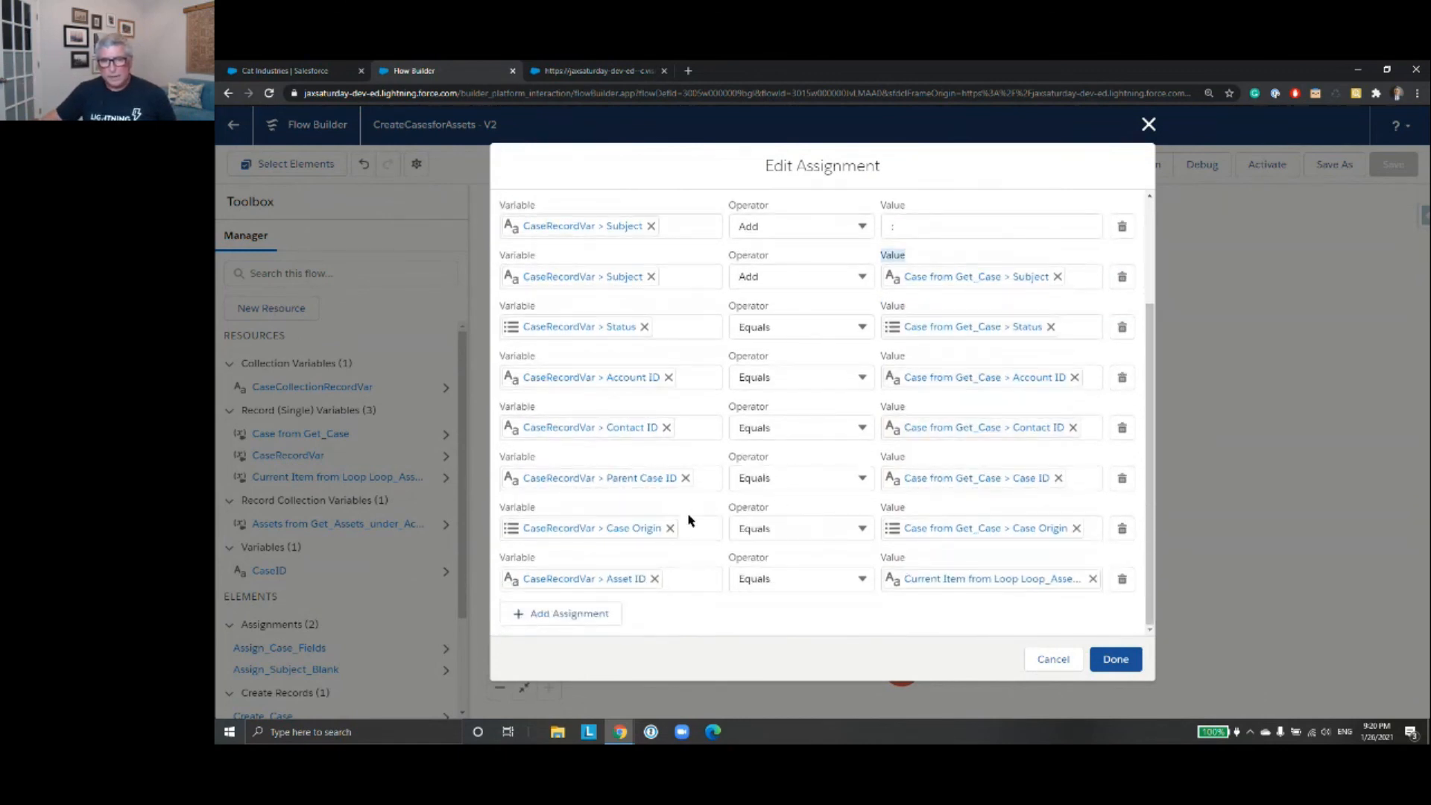
{"action": "left_click", "coordinate": [1053, 659]}
- Compare the record used by Create Case with the assignments in Assign Case Fields, cancelling out of each element
{"action": "left_click", "coordinate": [901, 499]}
{"action": "double_click", "coordinate": [900, 500]}
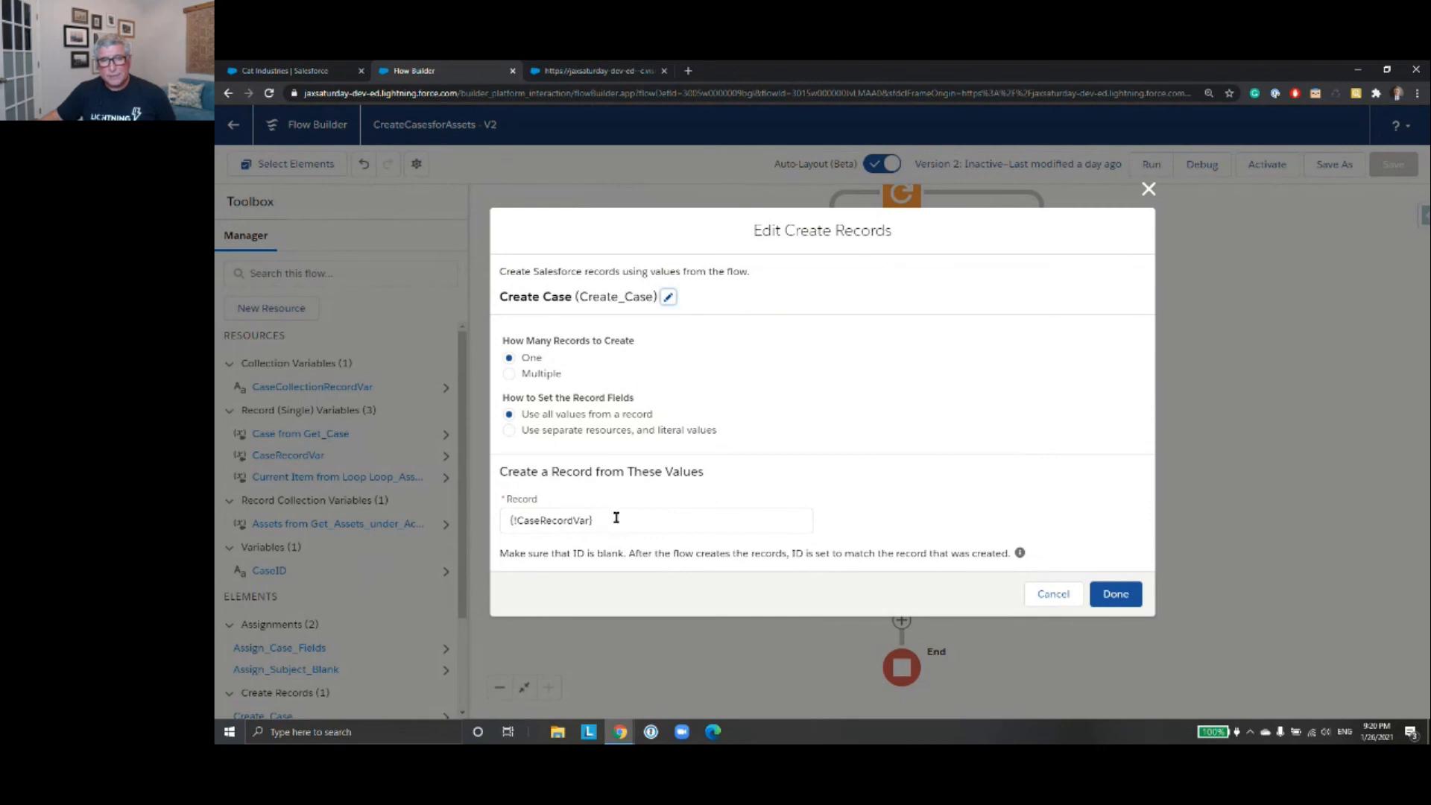
{"action": "left_click", "coordinate": [1053, 594]}
{"action": "left_click", "coordinate": [904, 401]}
{"action": "double_click", "coordinate": [903, 401]}
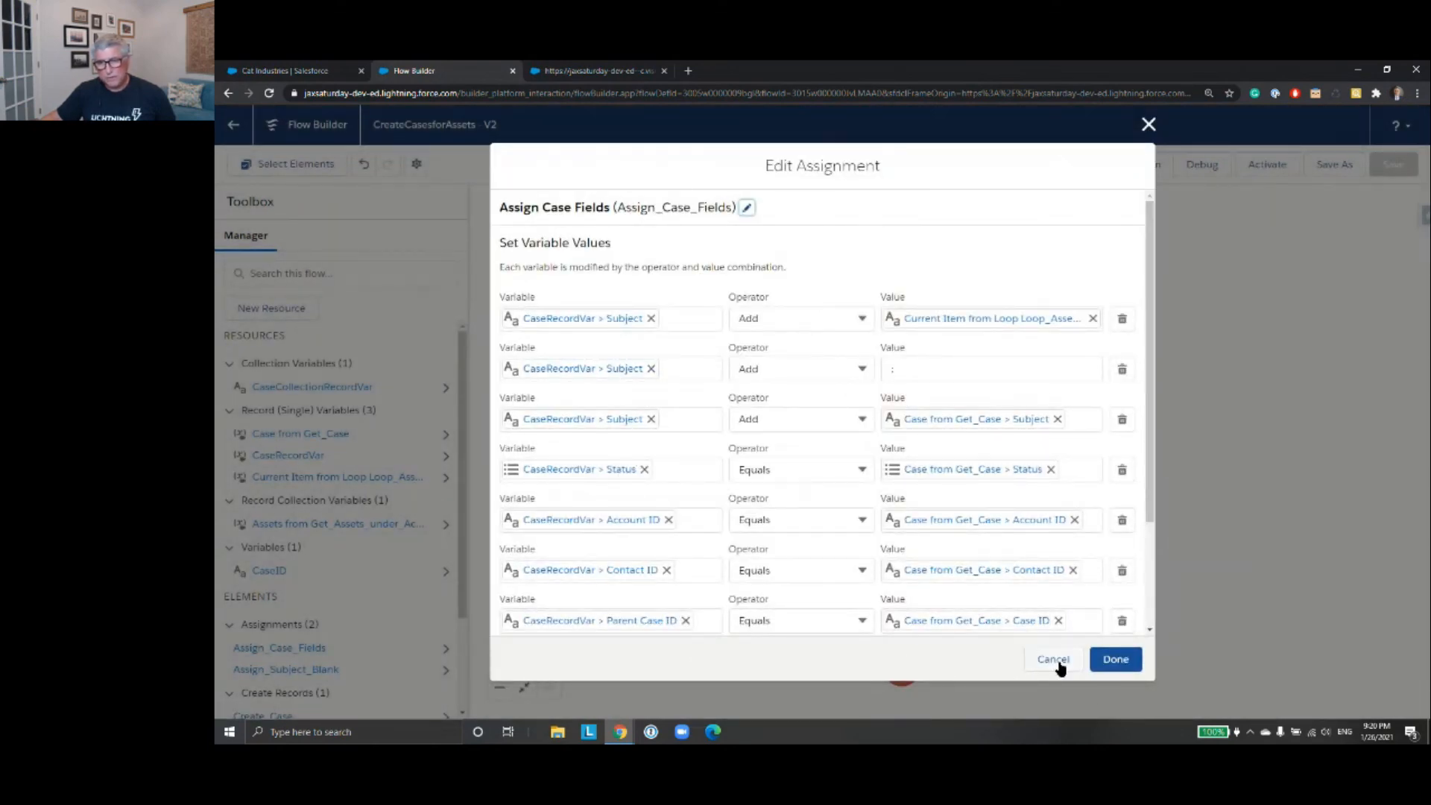
{"action": "left_click", "coordinate": [1053, 659]}
{"action": "left_click", "coordinate": [902, 498]}
{"action": "double_click", "coordinate": [902, 498]}
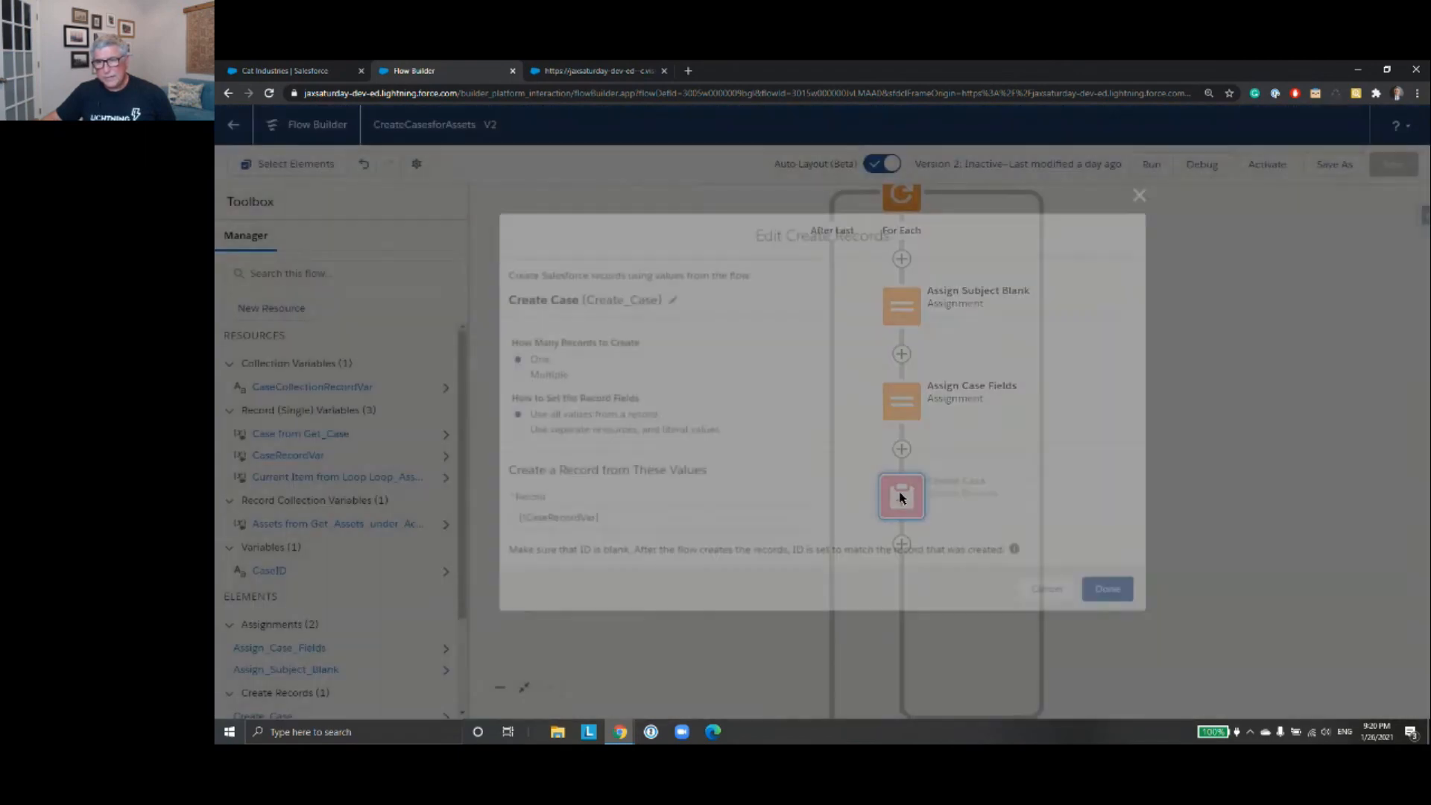
{"action": "left_click", "coordinate": [1073, 596]}
{"action": "left_click_drag", "start_coordinate": [1085, 600], "coordinate": [1063, 649]}
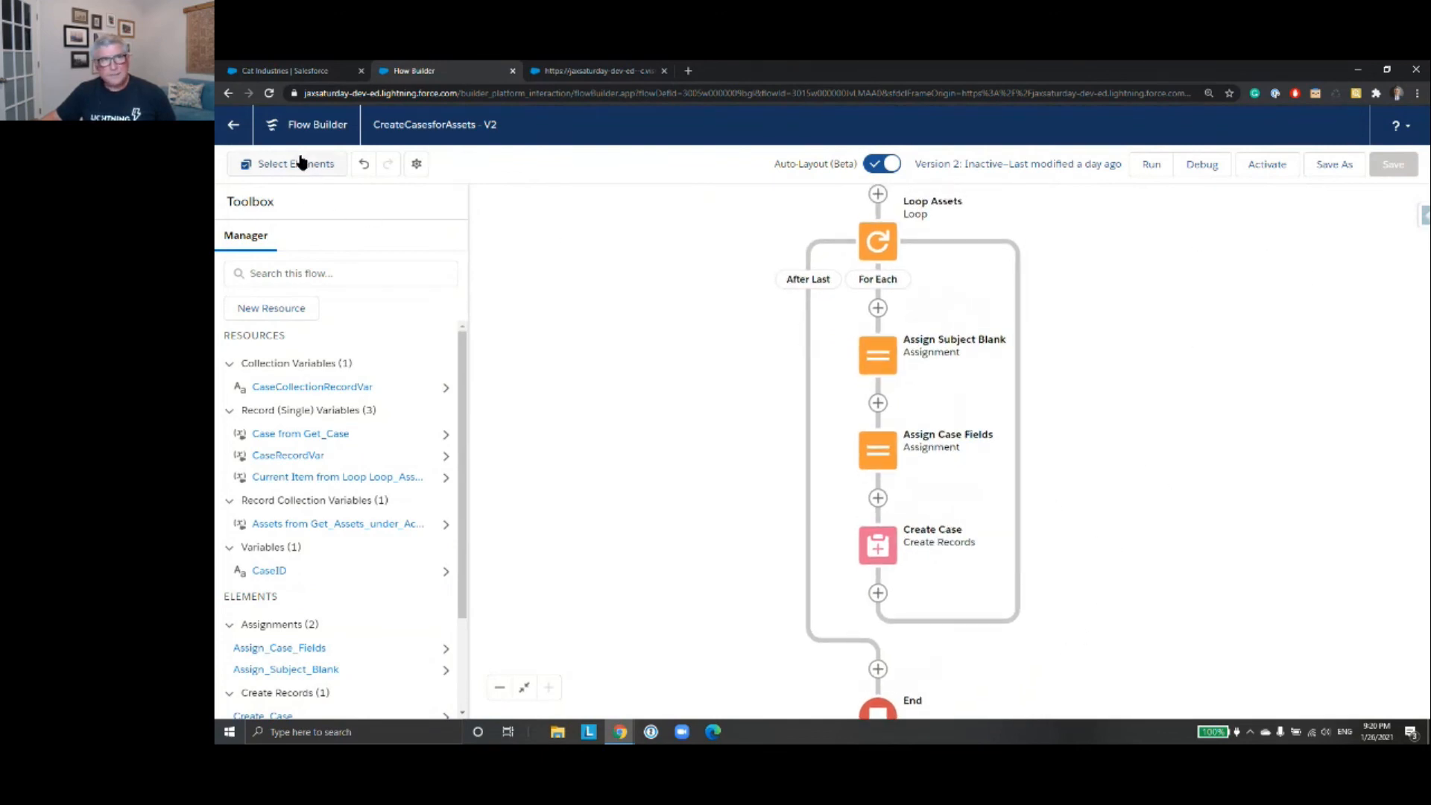
- Reopen version 2 of CreateCasesforAssets from its detail page and examine its element sequence from Start to End
{"action": "left_click", "coordinate": [235, 127]}
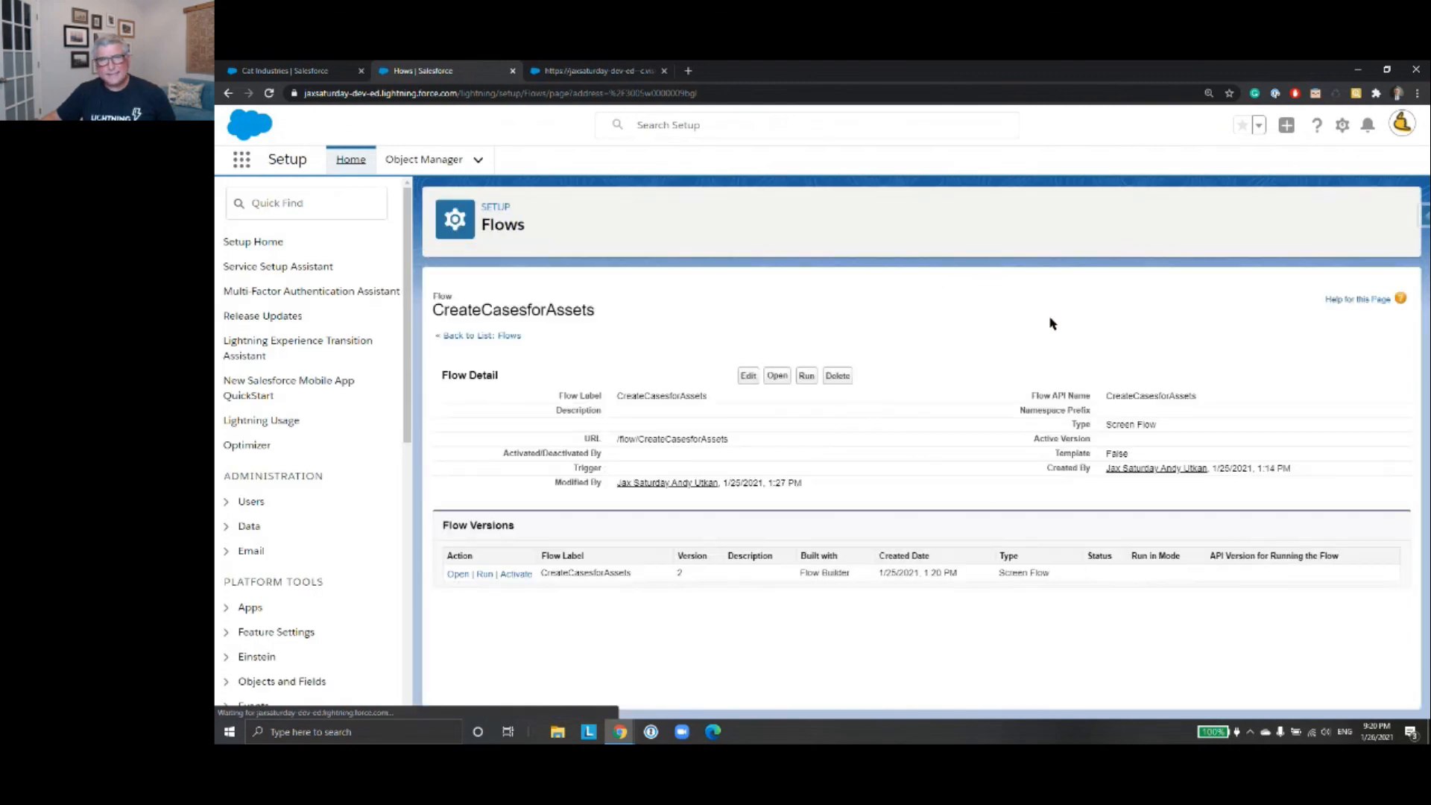
{"action": "left_click", "coordinate": [458, 574]}
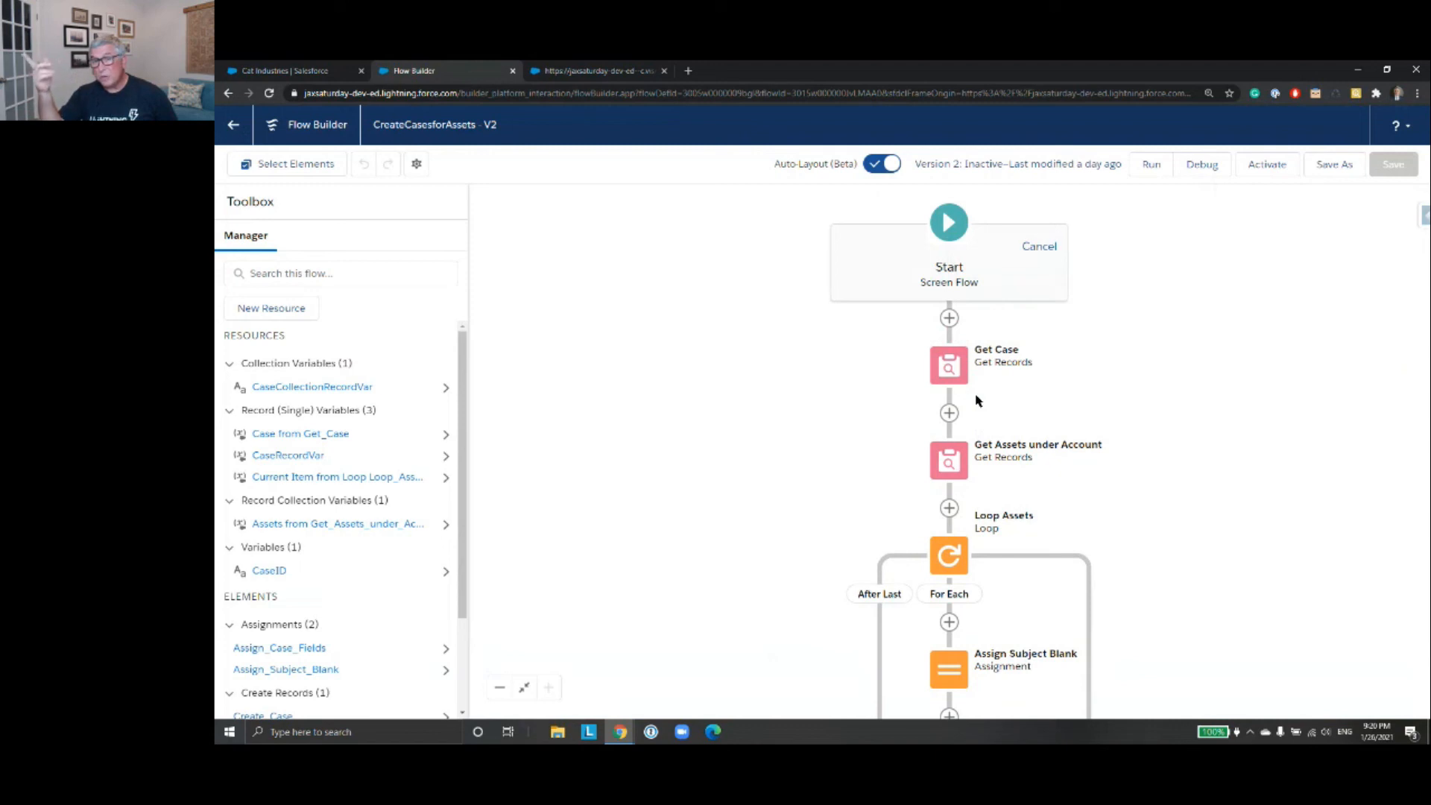
{"action": "scroll", "coordinate": [775, 343], "scroll_direction": "down", "scroll_amount": 3}
{"action": "left_click_drag", "start_coordinate": [742, 484], "coordinate": [710, 319]}
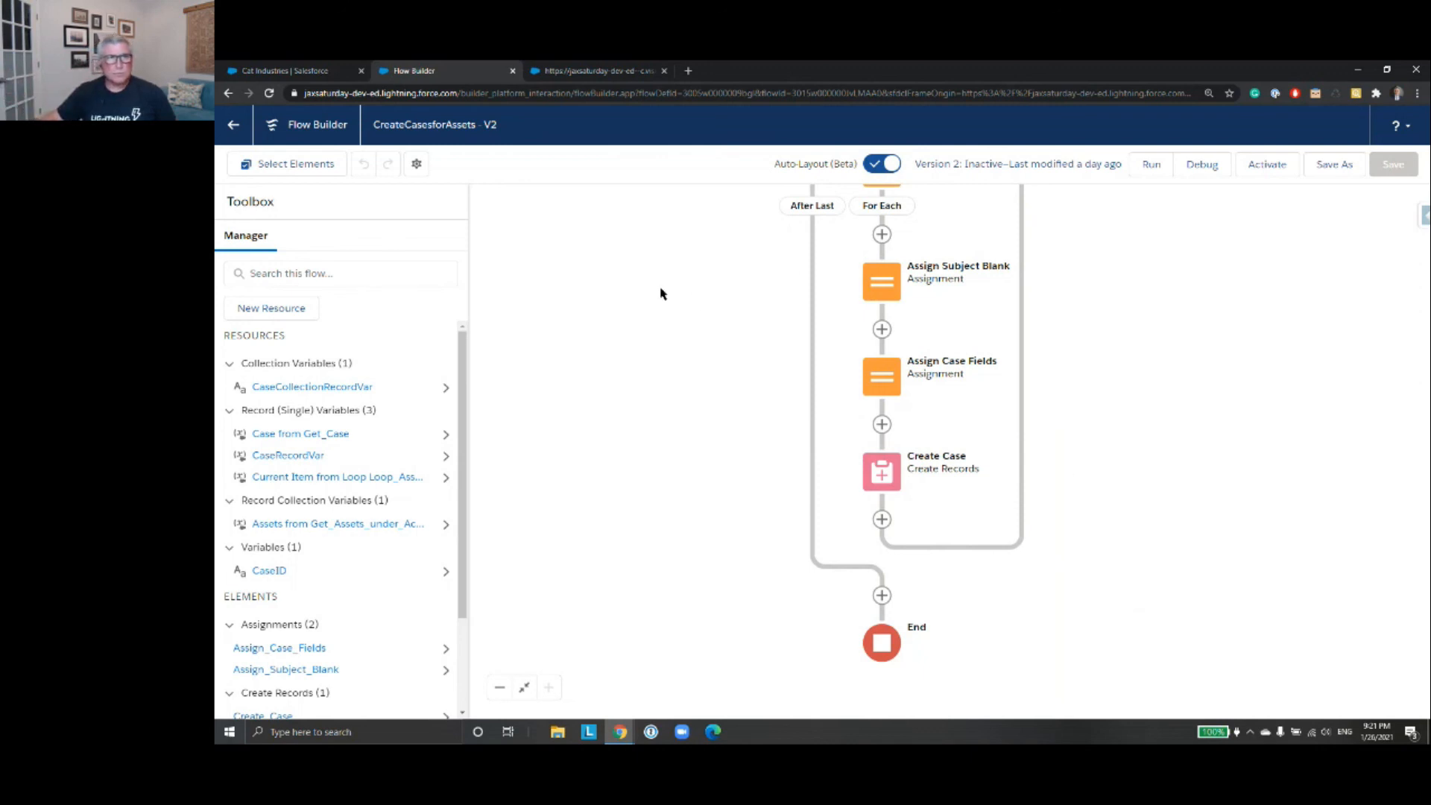
- Switch to the Service app, open the contact of a closed Stark Industries case and examine that contact's related cases
{"action": "scroll", "coordinate": [1233, 369], "scroll_direction": "up", "scroll_amount": 2}
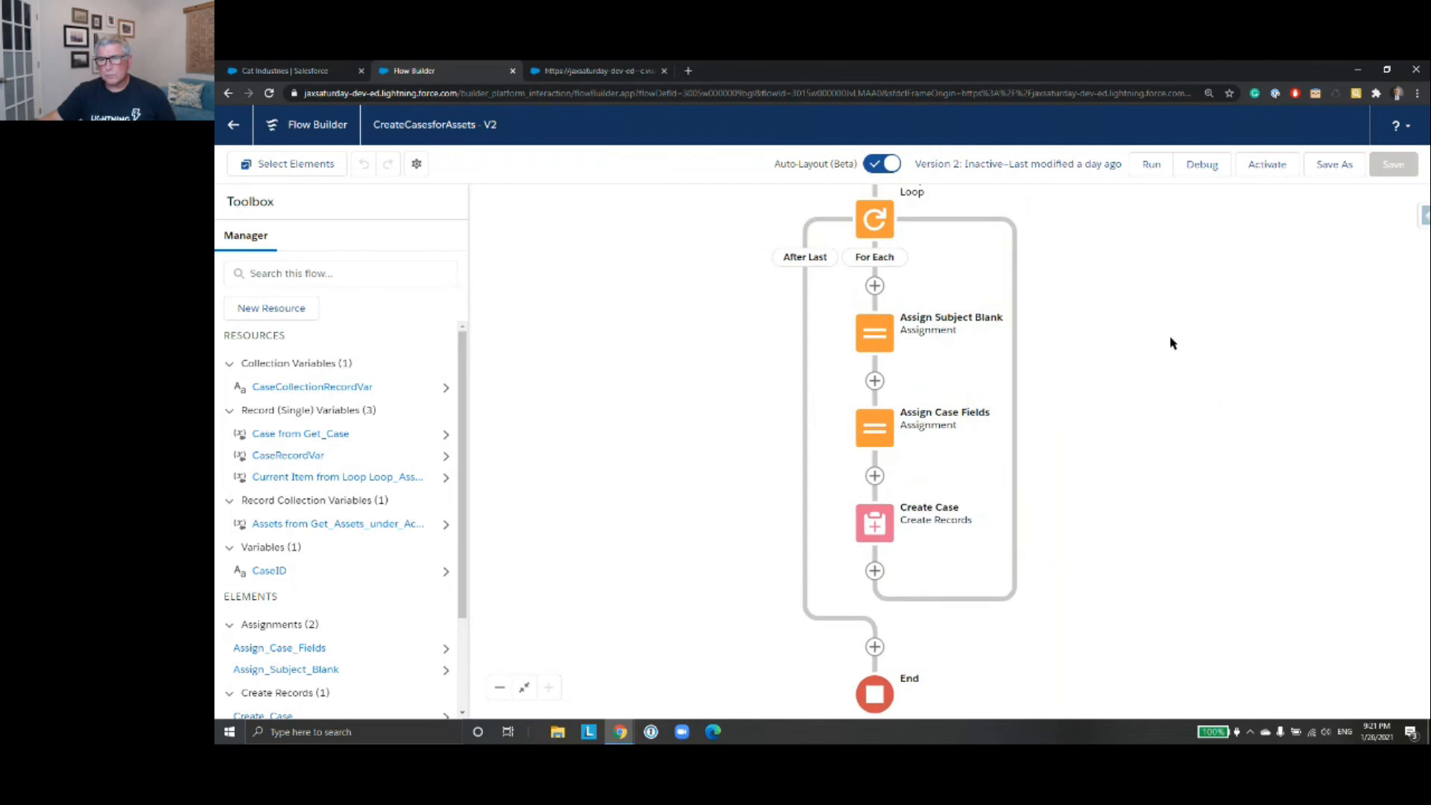
{"action": "scroll", "coordinate": [1147, 303], "scroll_direction": "up", "scroll_amount": 3}
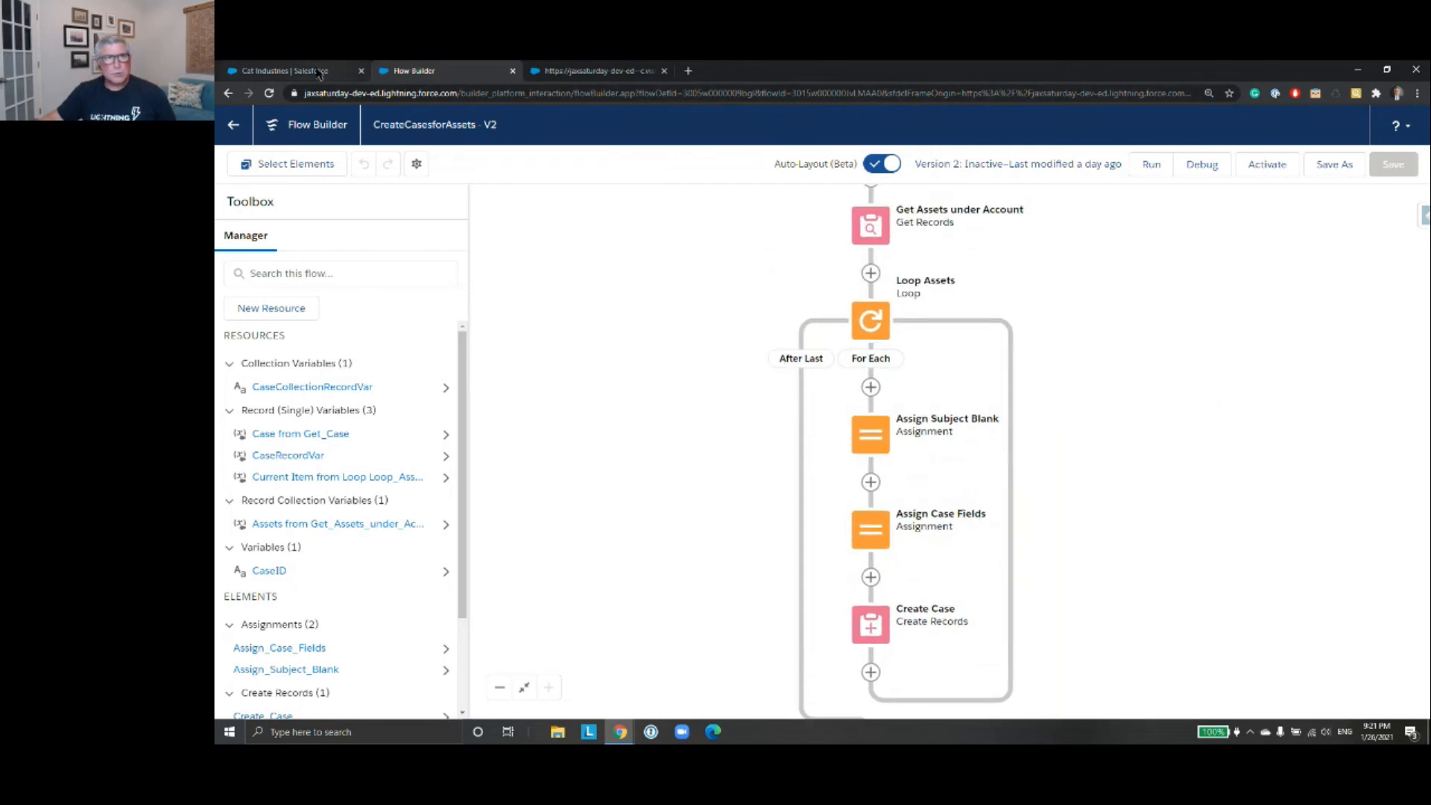
{"action": "left_click", "coordinate": [319, 72]}
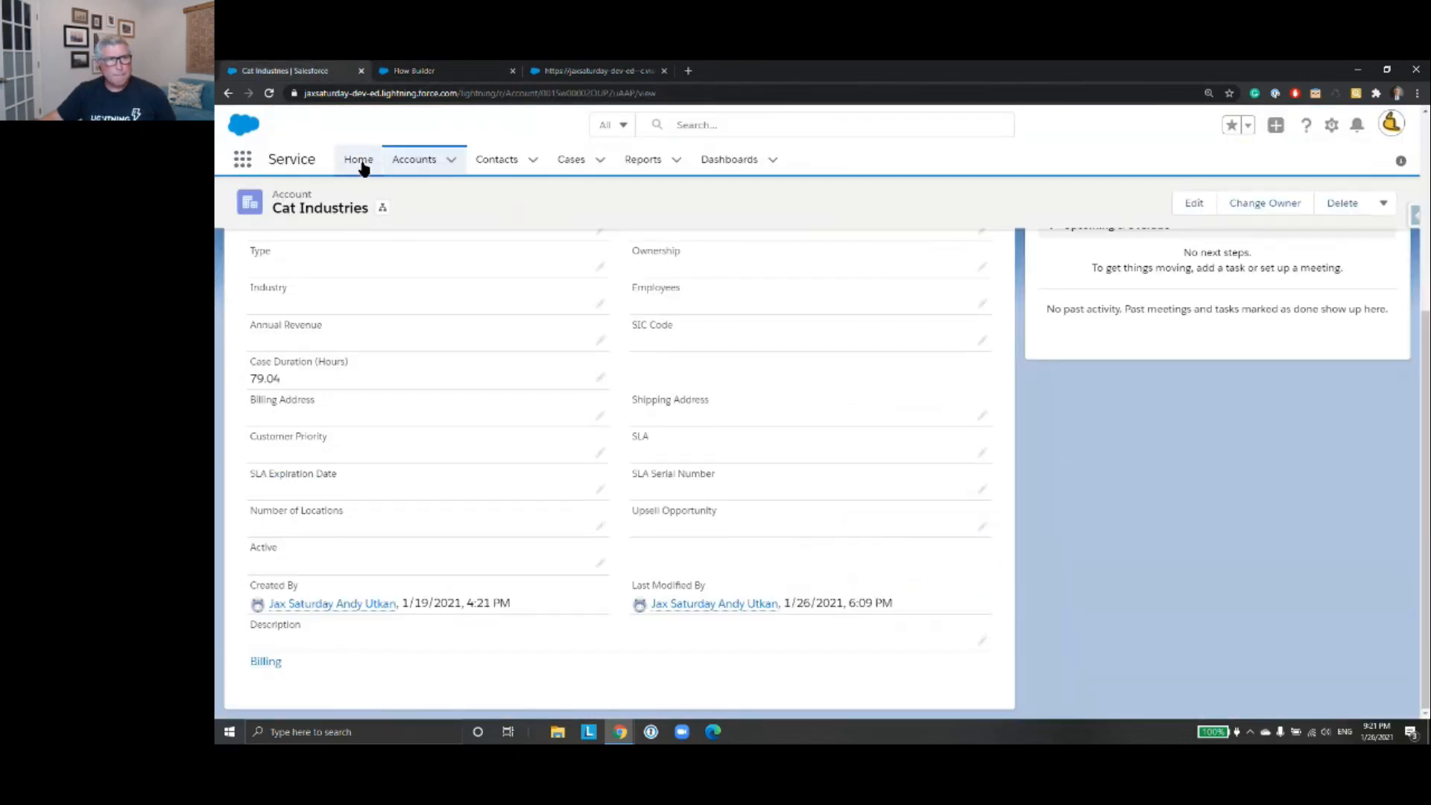
{"action": "left_click", "coordinate": [569, 162]}
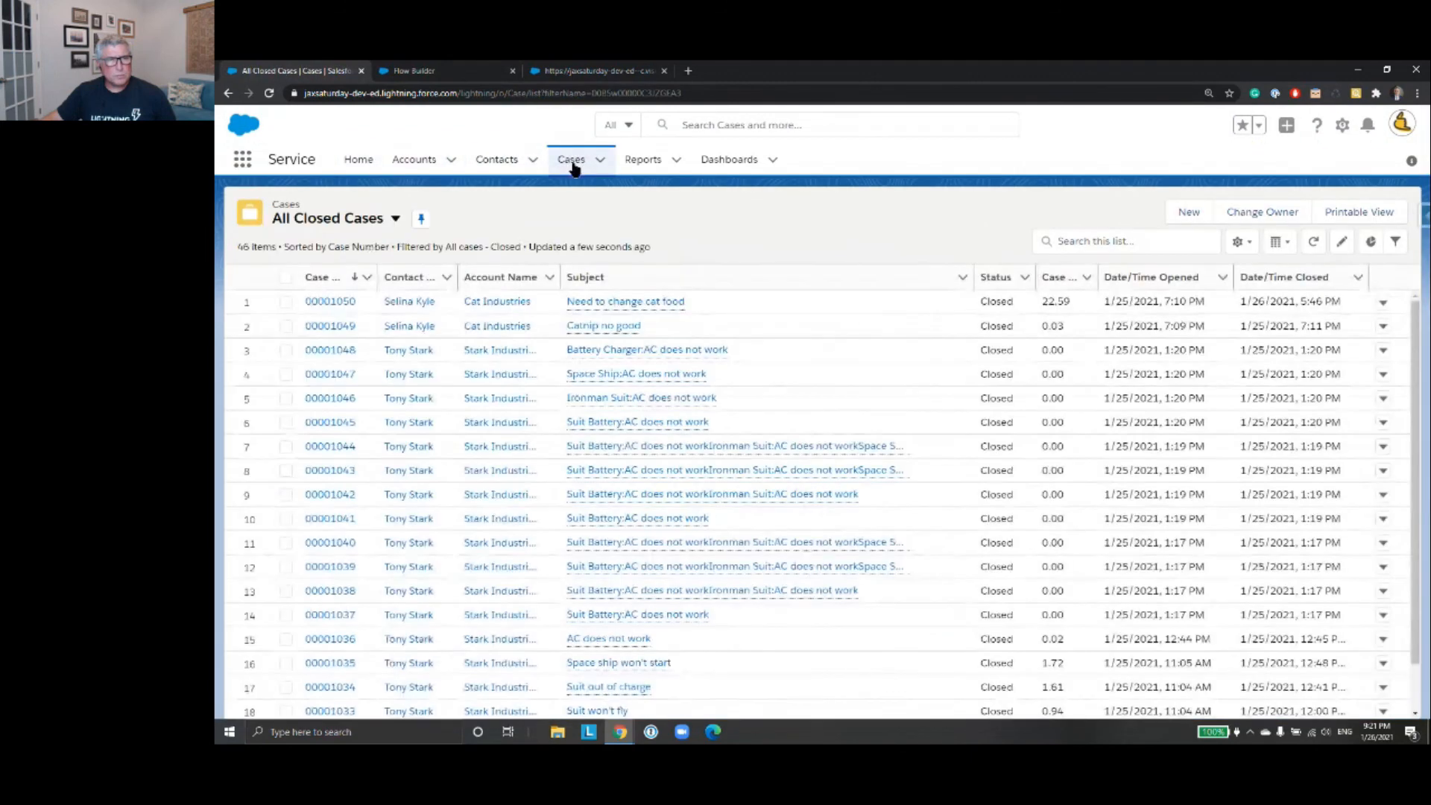
{"action": "left_click", "coordinate": [408, 398]}
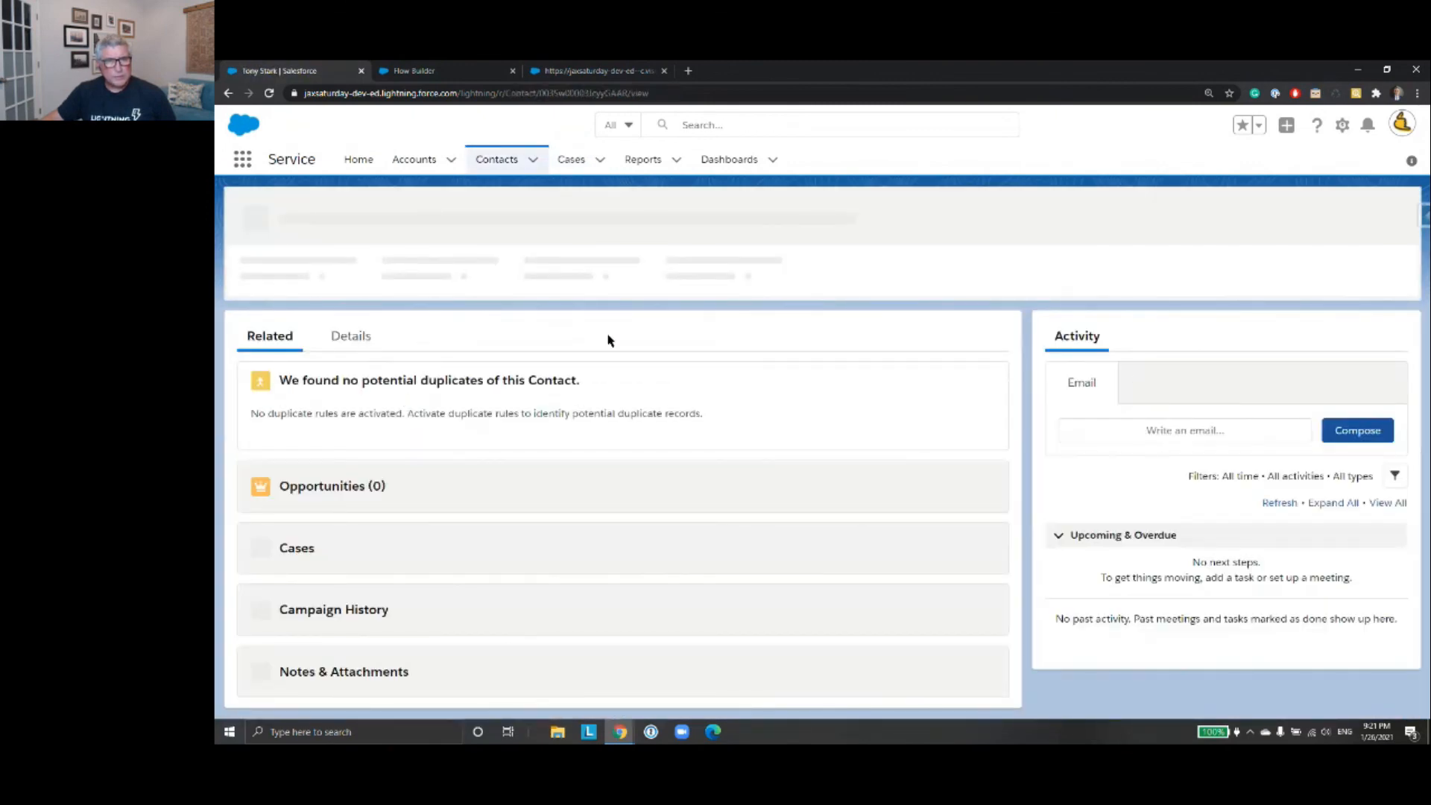
{"action": "scroll", "coordinate": [607, 339], "scroll_direction": "down", "scroll_amount": 2}
{"action": "scroll", "coordinate": [606, 340], "scroll_direction": "down", "scroll_amount": 1}
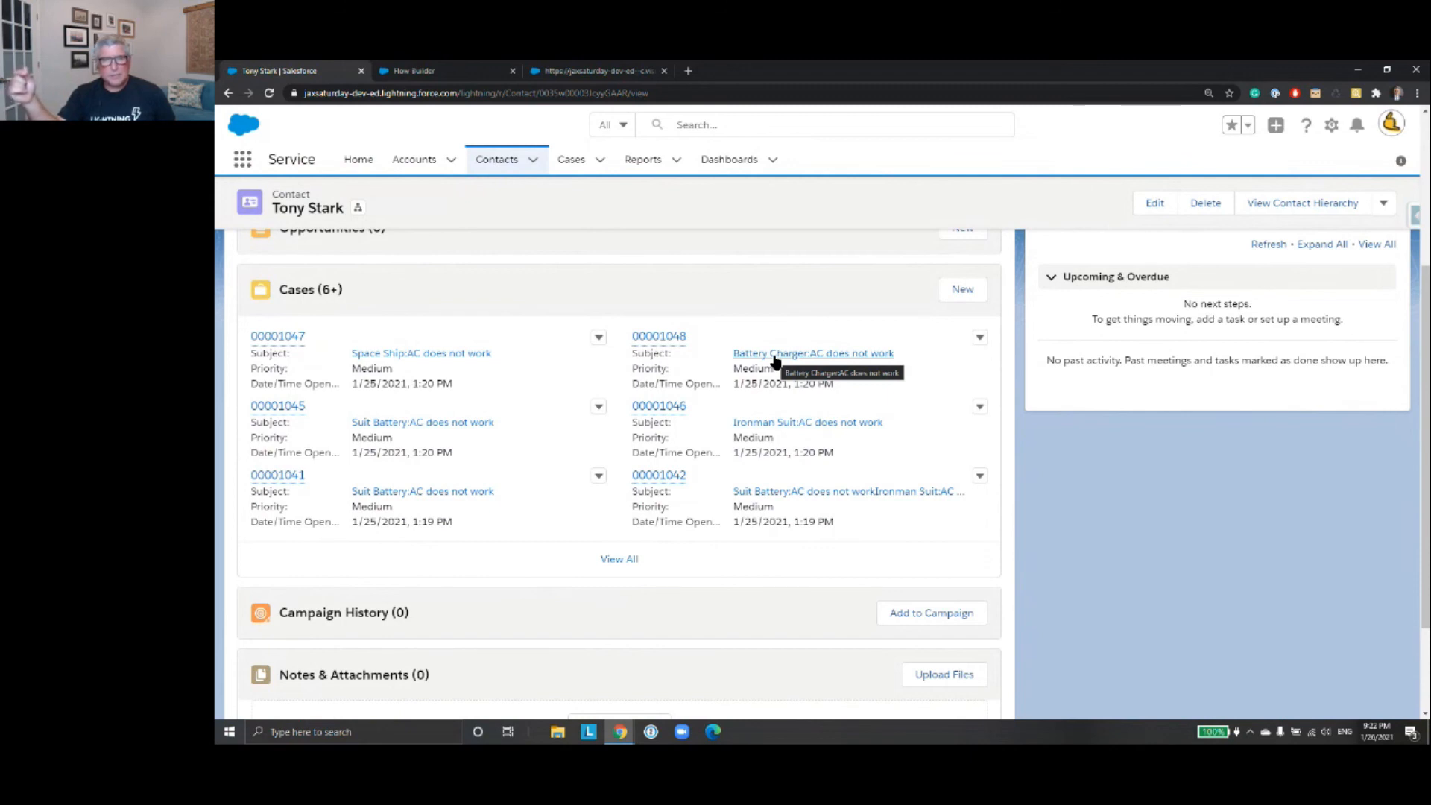
- Open the case "Battery Charger:AC does not work", check its asset and parent case, and return from the parent to it
{"action": "left_click", "coordinate": [774, 357]}
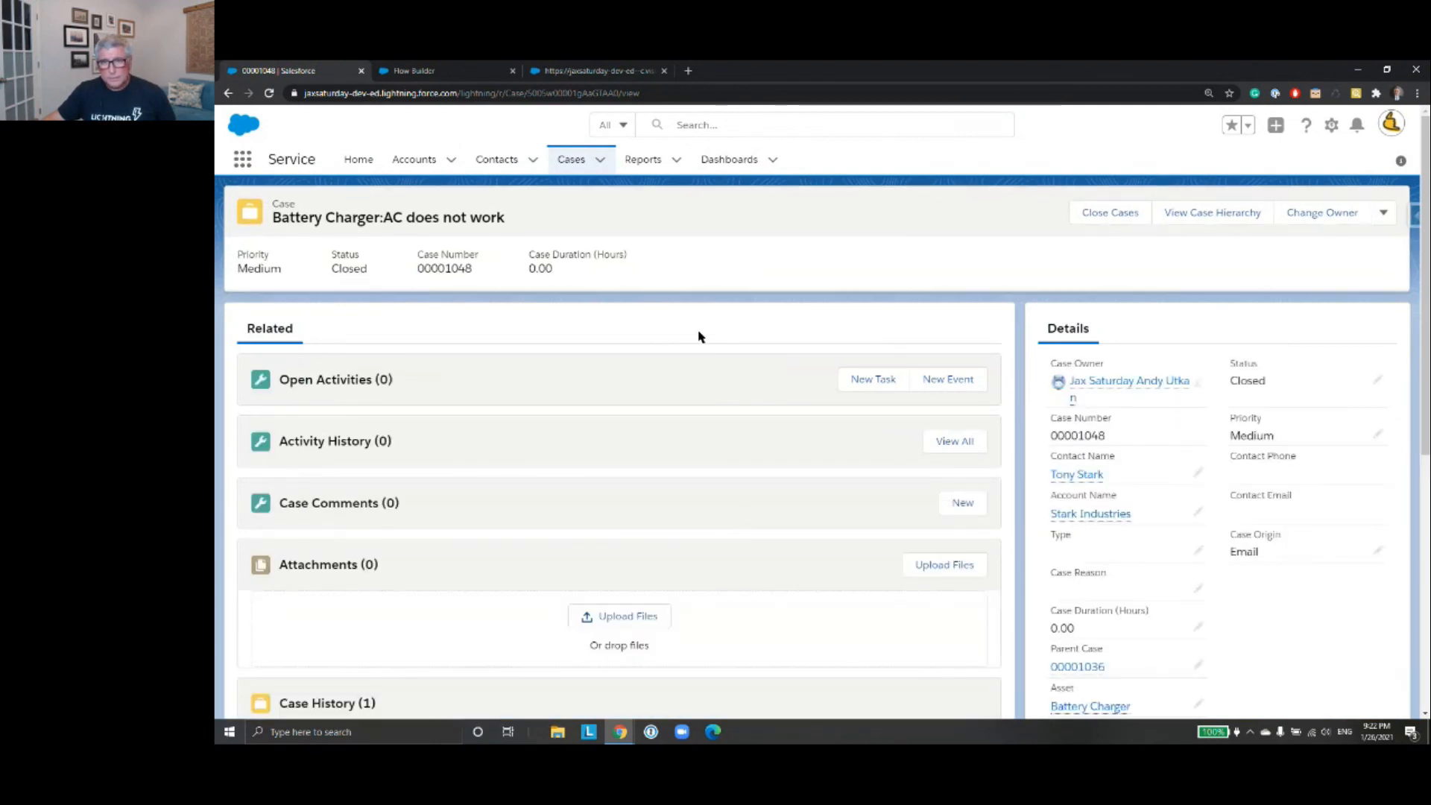
{"action": "scroll", "coordinate": [1166, 405], "scroll_direction": "down", "scroll_amount": 2}
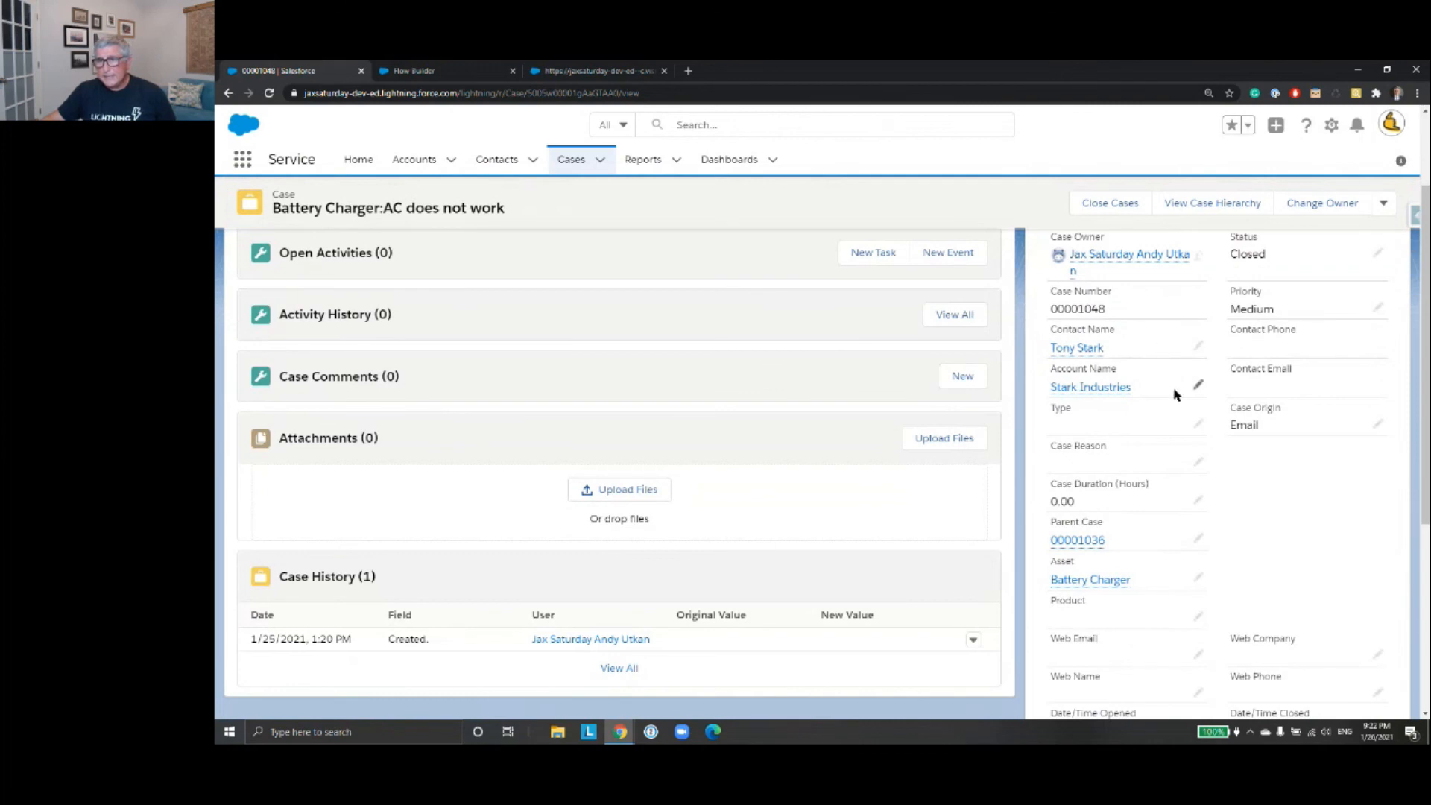
{"action": "scroll", "coordinate": [1341, 527], "scroll_direction": "down", "scroll_amount": 1}
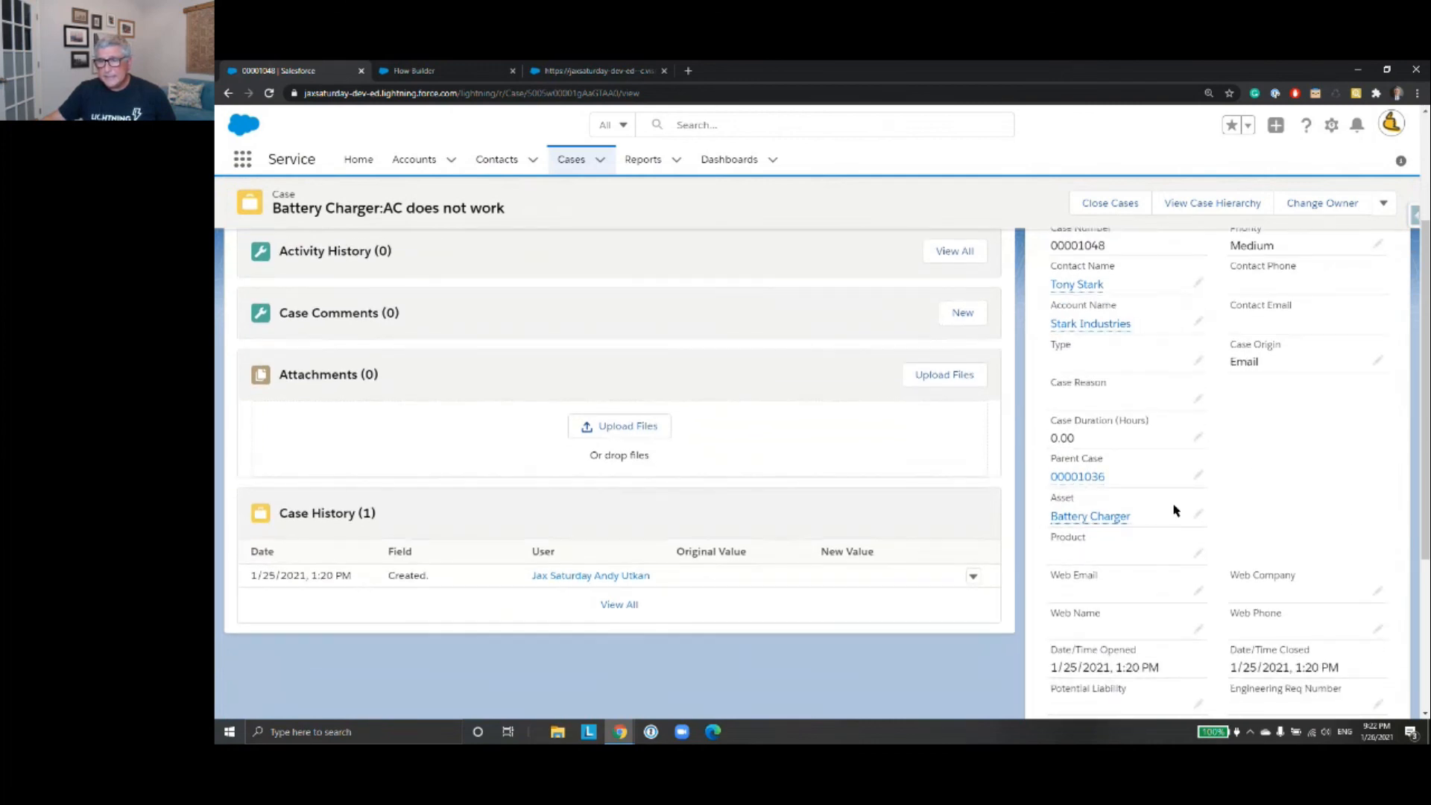
{"action": "mouse_move", "coordinate": [1078, 484]}
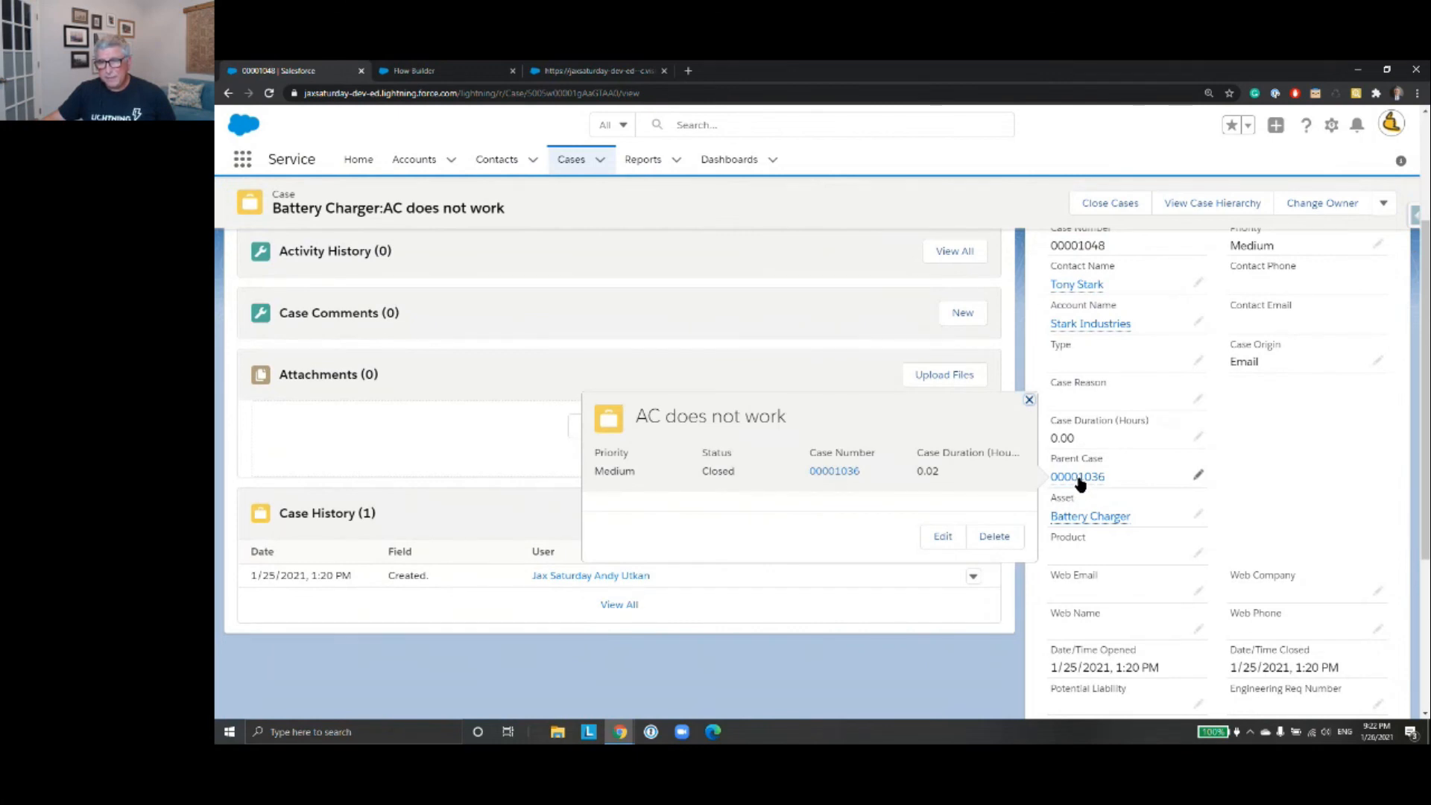
{"action": "left_click", "coordinate": [1078, 477]}
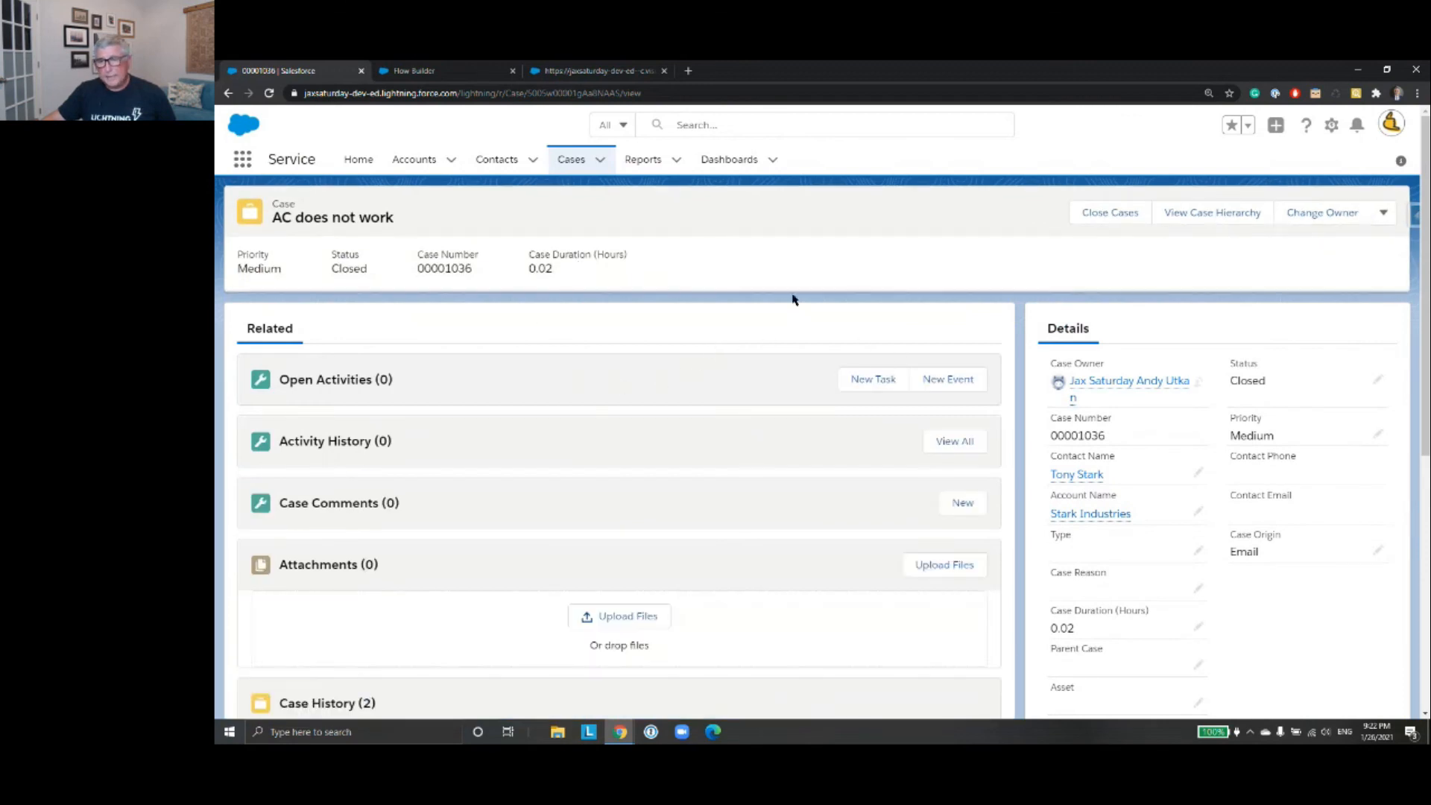
{"action": "left_click", "coordinate": [229, 94]}
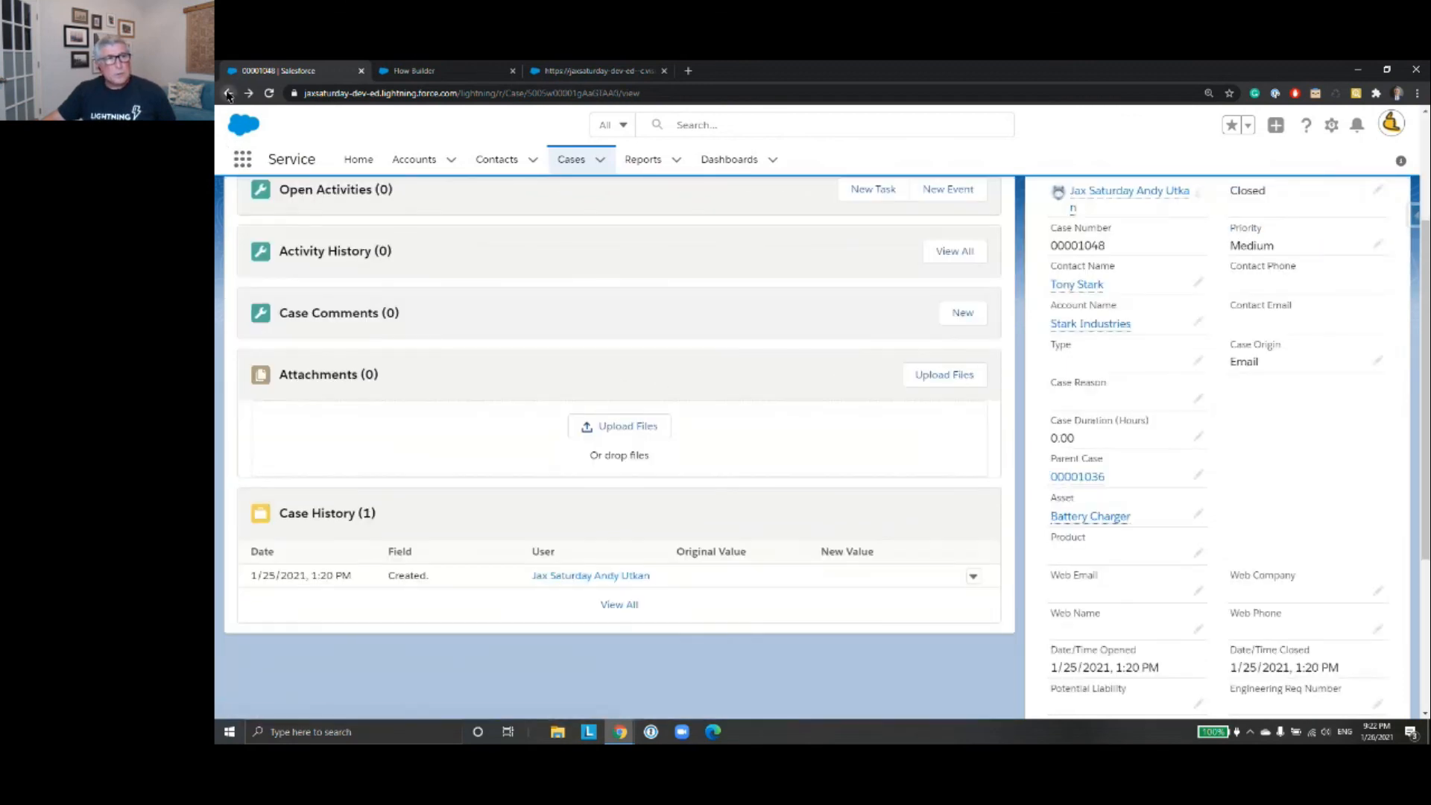
{"action": "scroll", "coordinate": [484, 257], "scroll_direction": "up", "scroll_amount": 3}
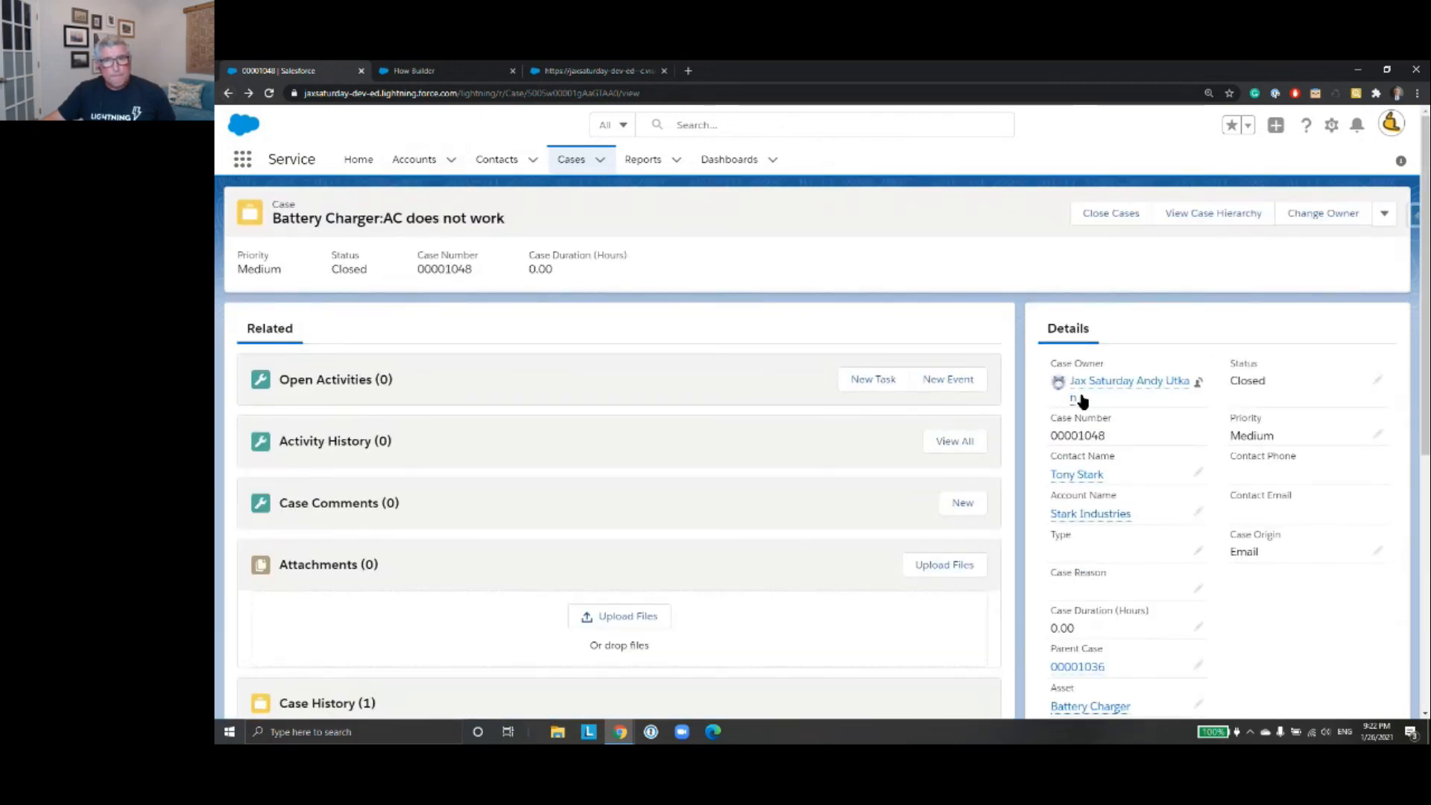
- Open the Stark Industries account from the case and look through its related lists for assets
{"action": "left_click", "coordinate": [1093, 513]}
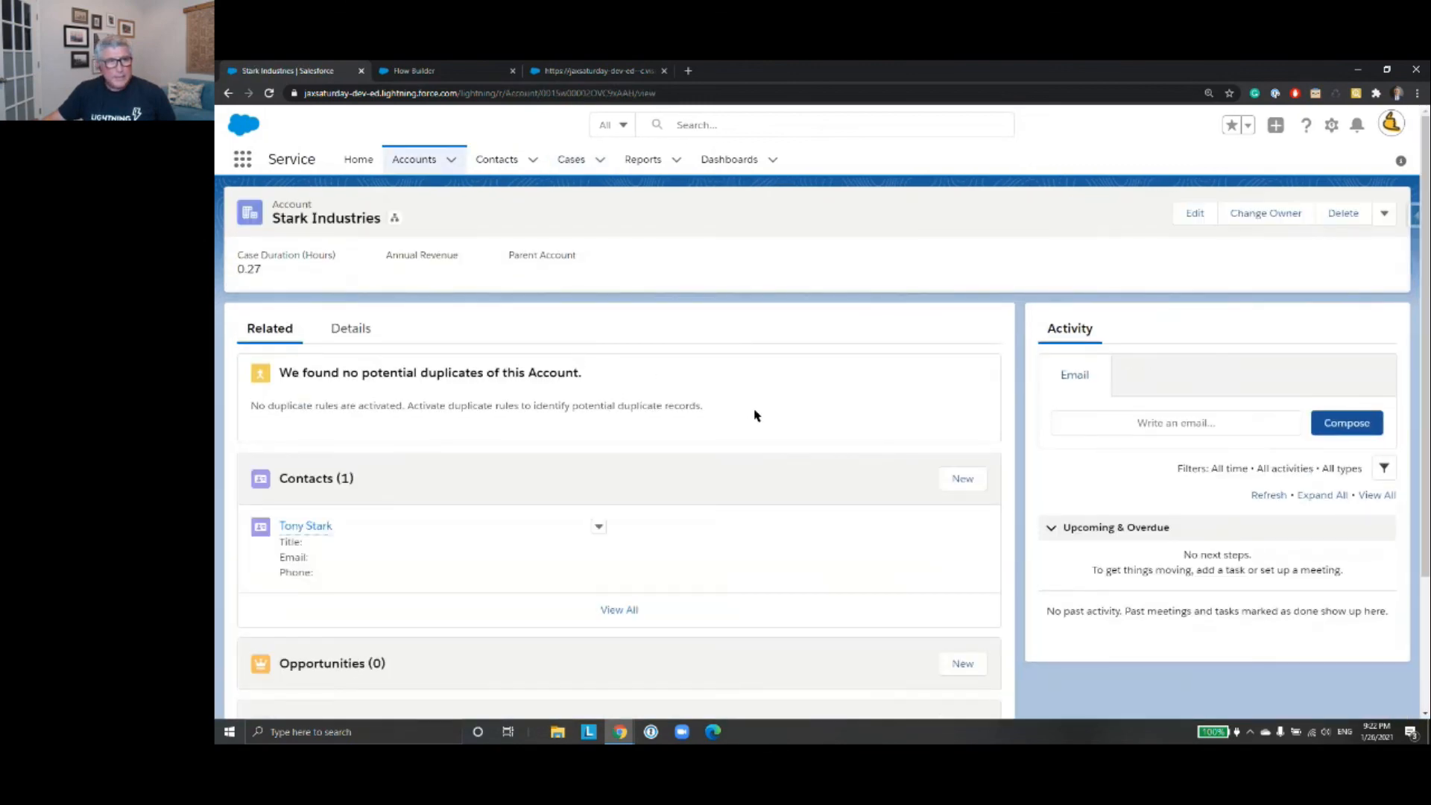
{"action": "scroll", "coordinate": [737, 408], "scroll_direction": "down", "scroll_amount": 4}
{"action": "scroll", "coordinate": [971, 486], "scroll_direction": "down", "scroll_amount": 3}
{"action": "scroll", "coordinate": [971, 486], "scroll_direction": "up", "scroll_amount": 7}
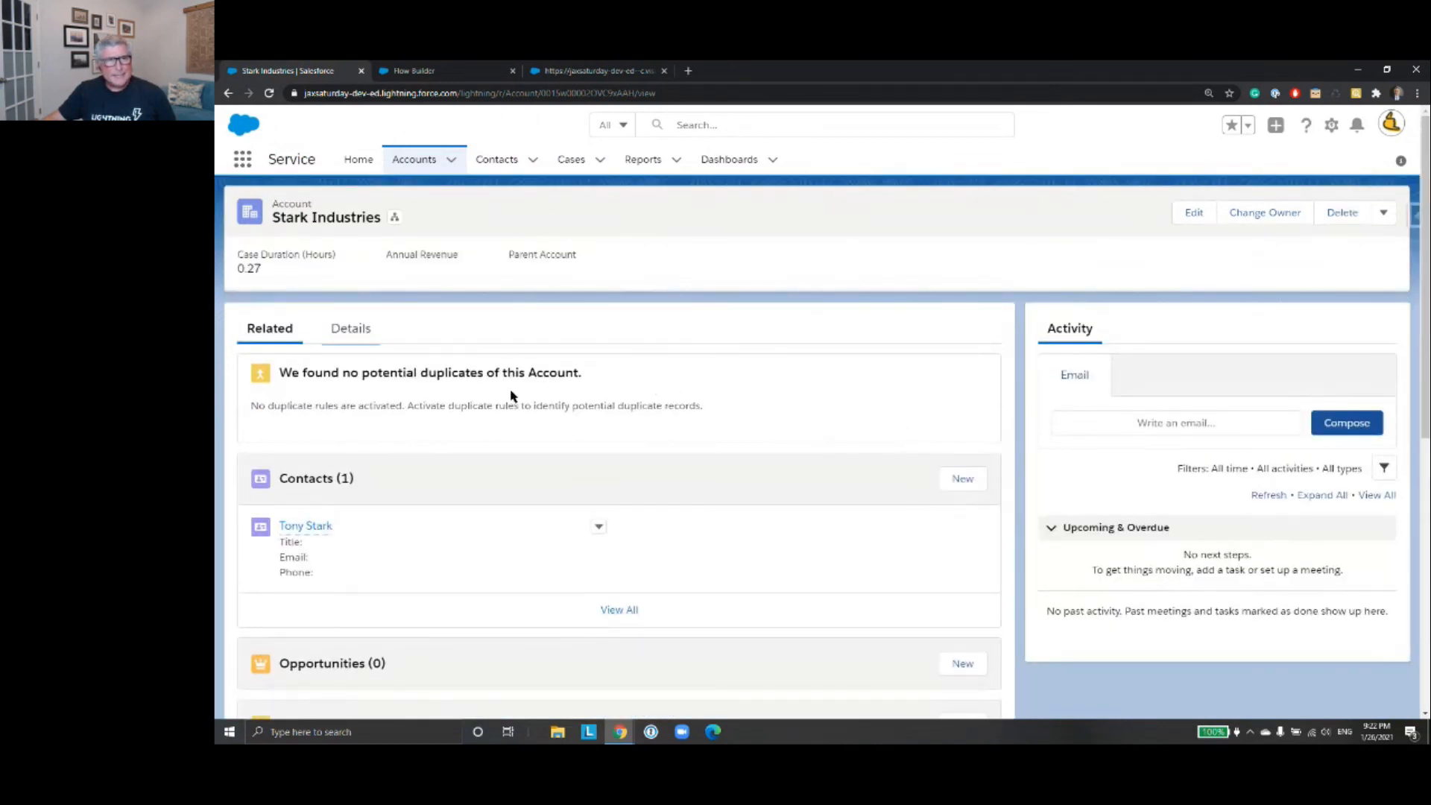
{"action": "scroll", "coordinate": [566, 396], "scroll_direction": "down", "scroll_amount": 5}
{"action": "scroll", "coordinate": [566, 397], "scroll_direction": "down", "scroll_amount": 1}
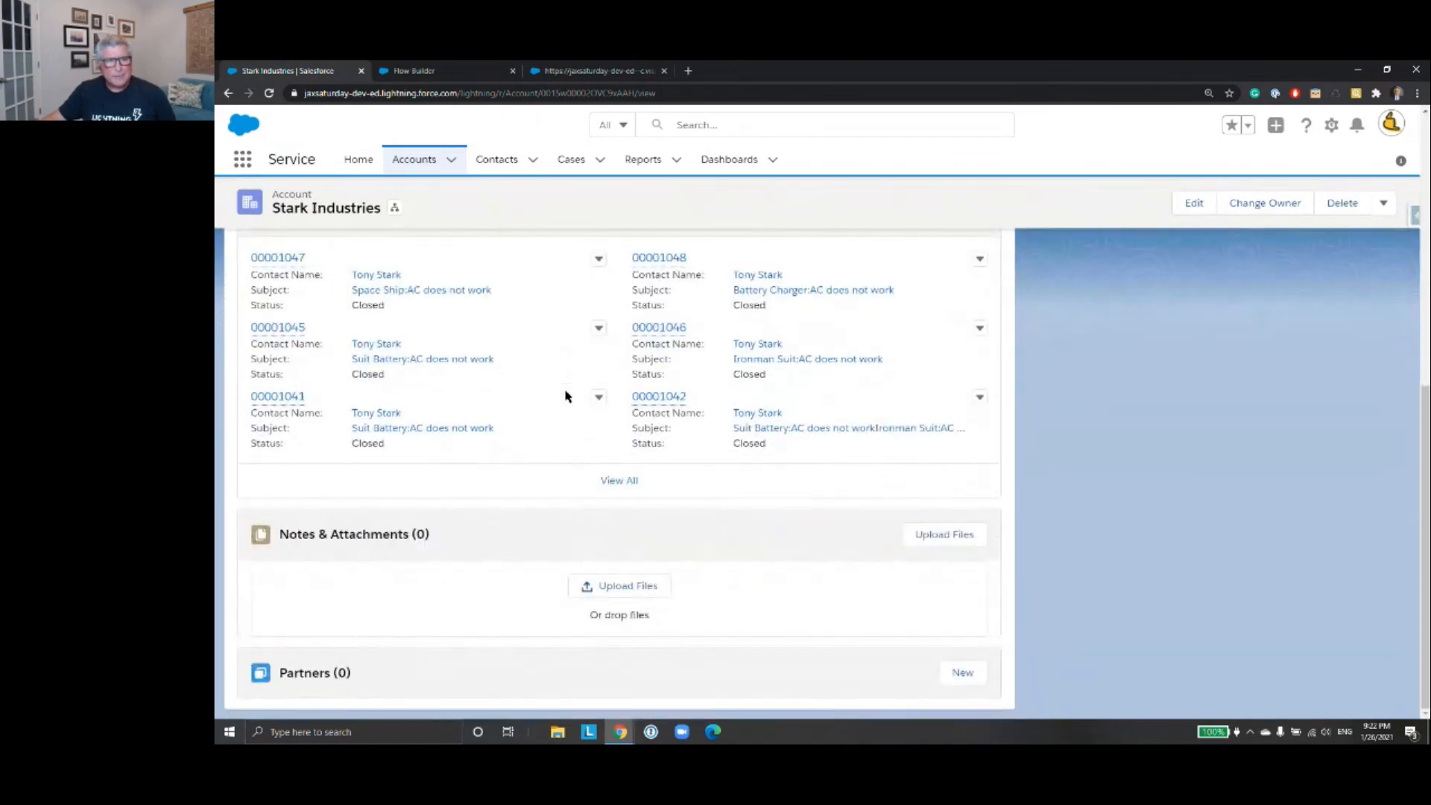
{"action": "scroll", "coordinate": [567, 397], "scroll_direction": "up", "scroll_amount": 6}
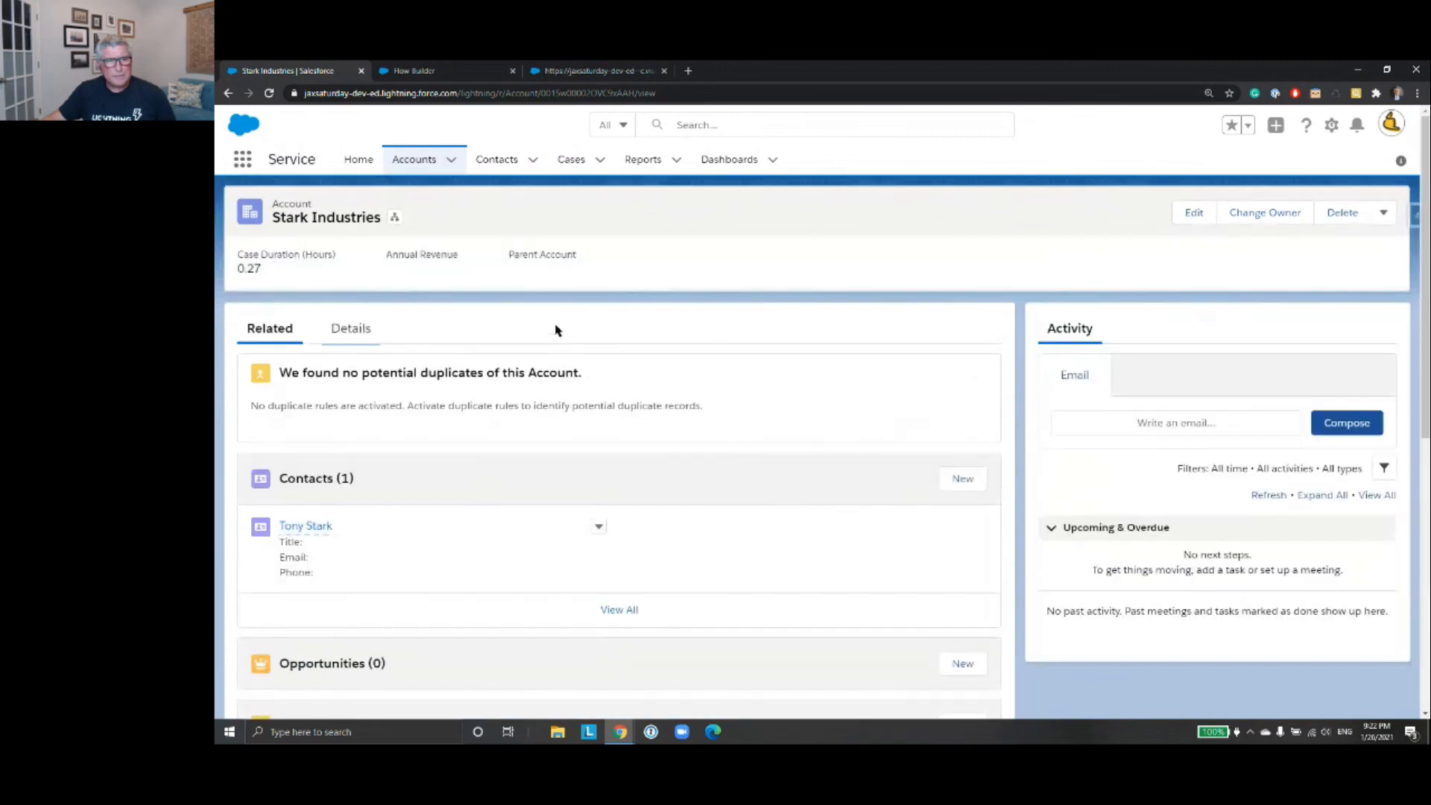
- Find the Assets object by searching for "assets" and open its recently viewed list
{"action": "left_click", "coordinate": [242, 158]}
{"action": "type", "text": "assets"}
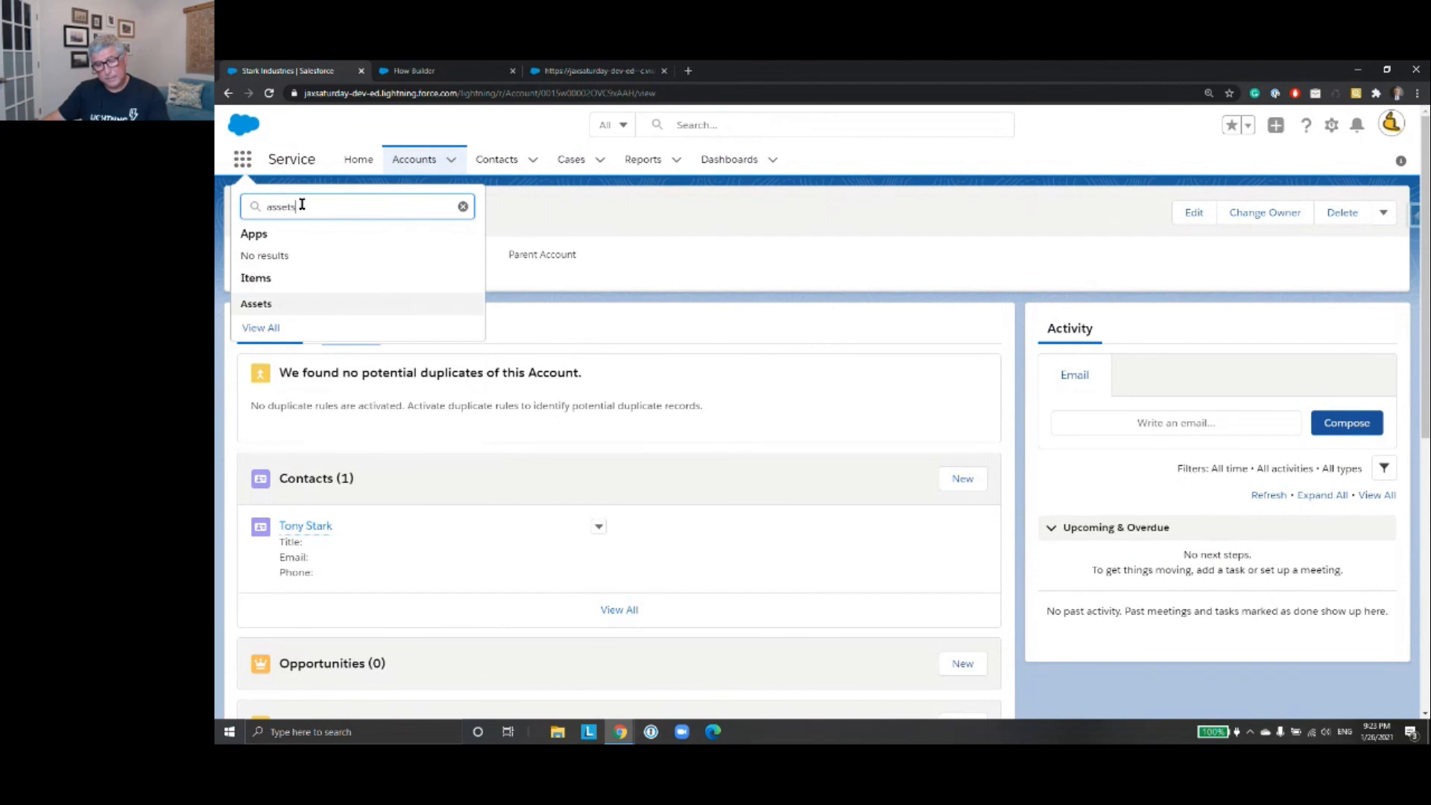
{"action": "left_click", "coordinate": [271, 304]}
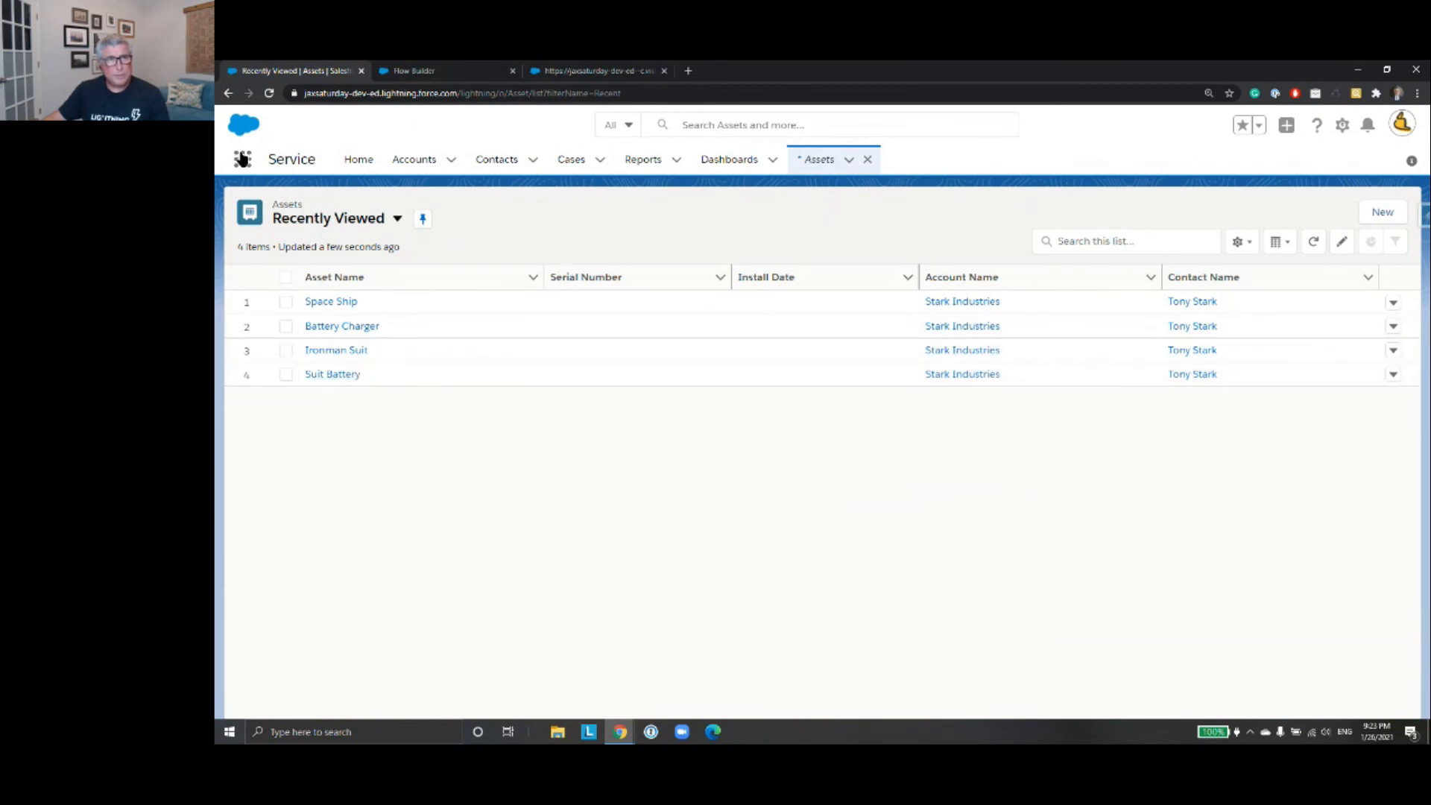
- Open the Stark Industries account linked to the Space Ship asset and show the full list of its cases
{"action": "left_click", "coordinate": [965, 301]}
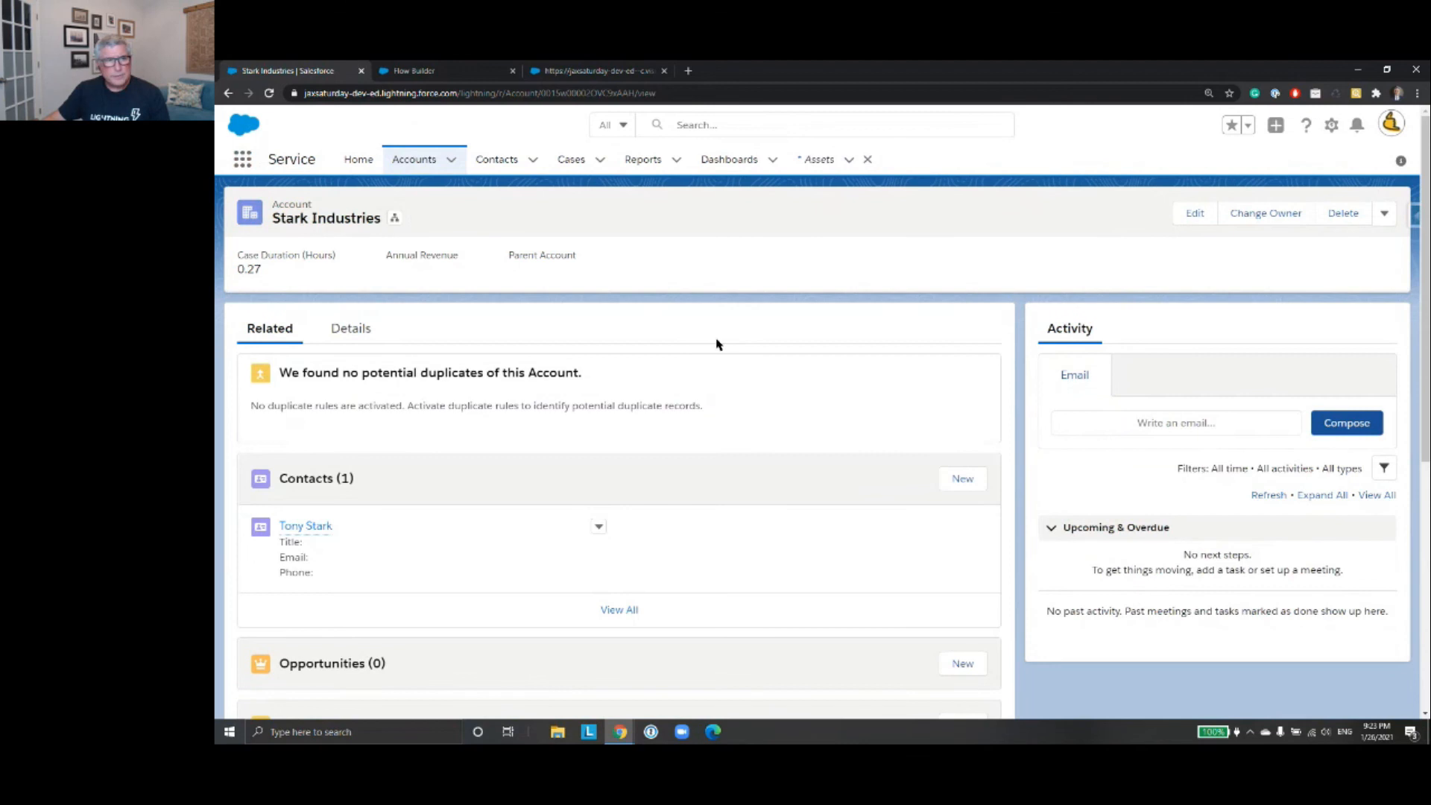
{"action": "scroll", "coordinate": [697, 469], "scroll_direction": "down", "scroll_amount": 3}
{"action": "scroll", "coordinate": [642, 428], "scroll_direction": "down", "scroll_amount": 3}
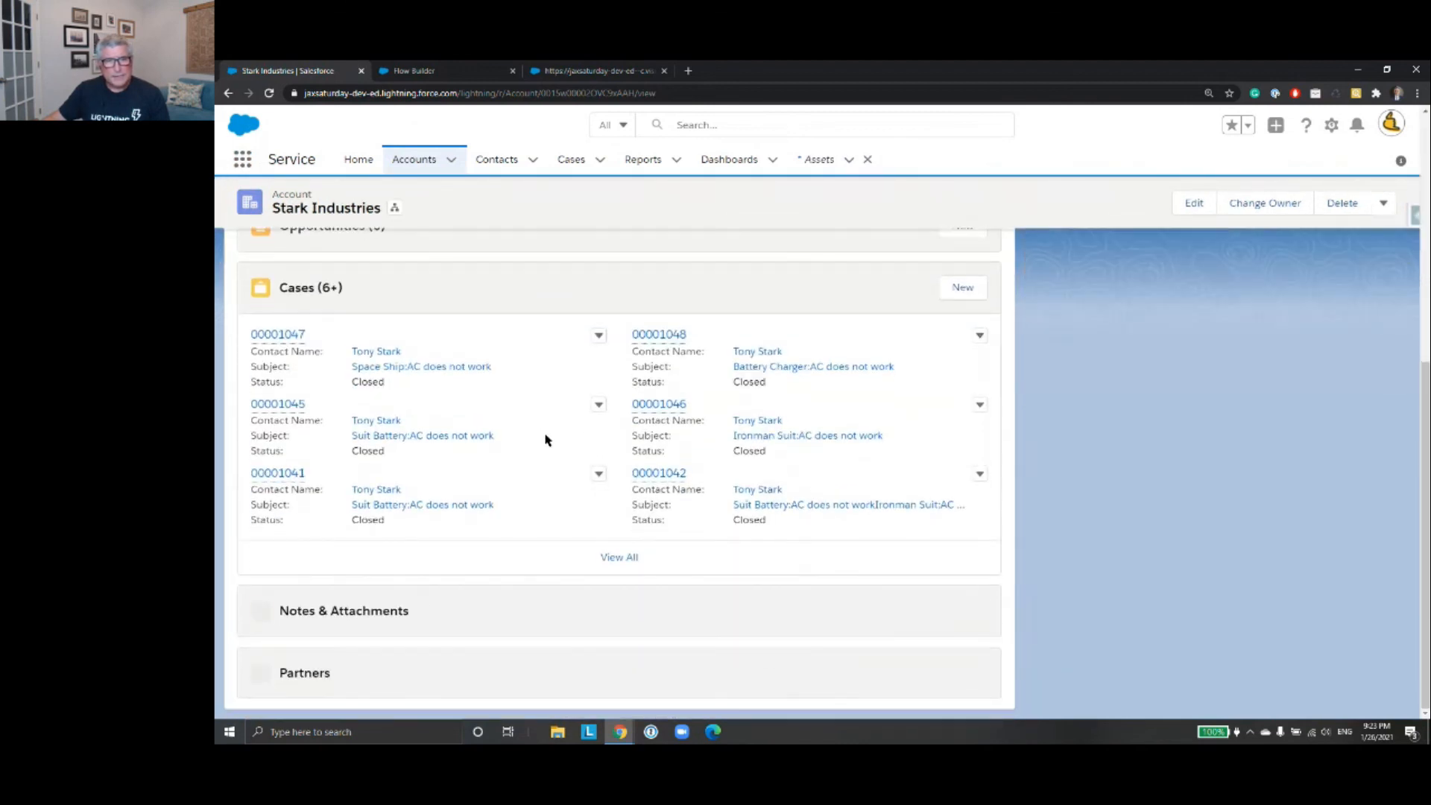
{"action": "left_click", "coordinate": [631, 559]}
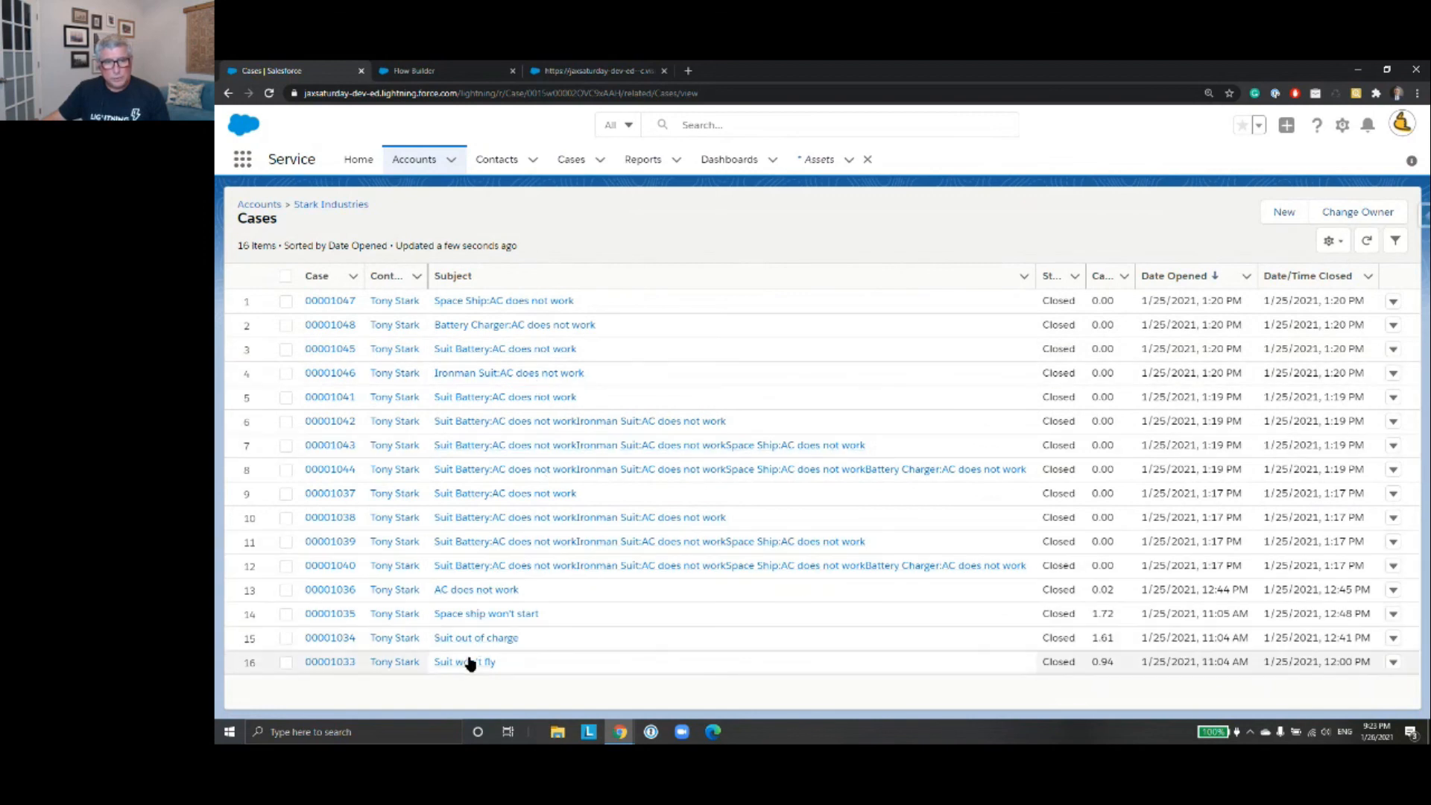
- Open the case "Space ship won't start" and copy its record ID from the page URL
{"action": "left_click", "coordinate": [481, 615]}
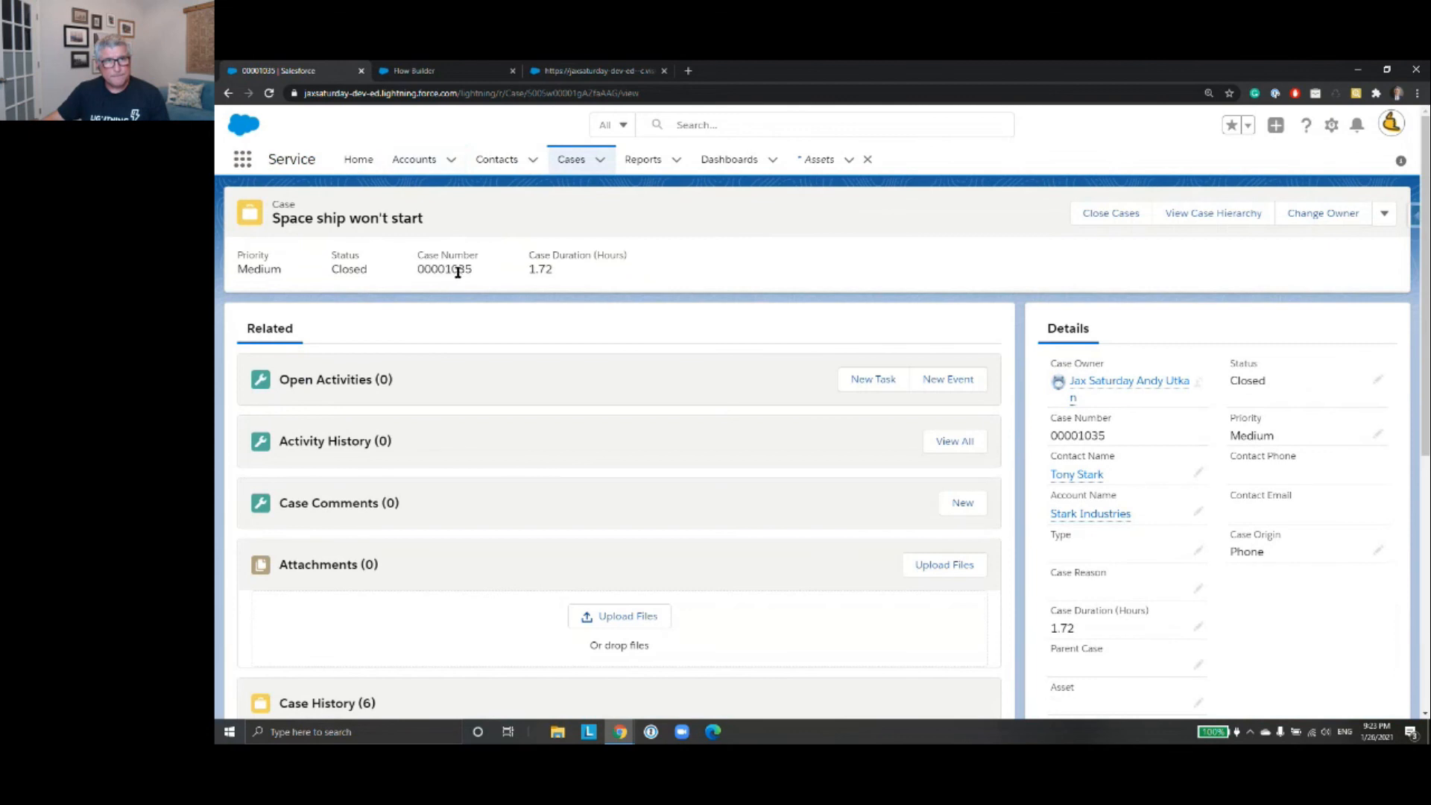
{"action": "double_click", "coordinate": [559, 92]}
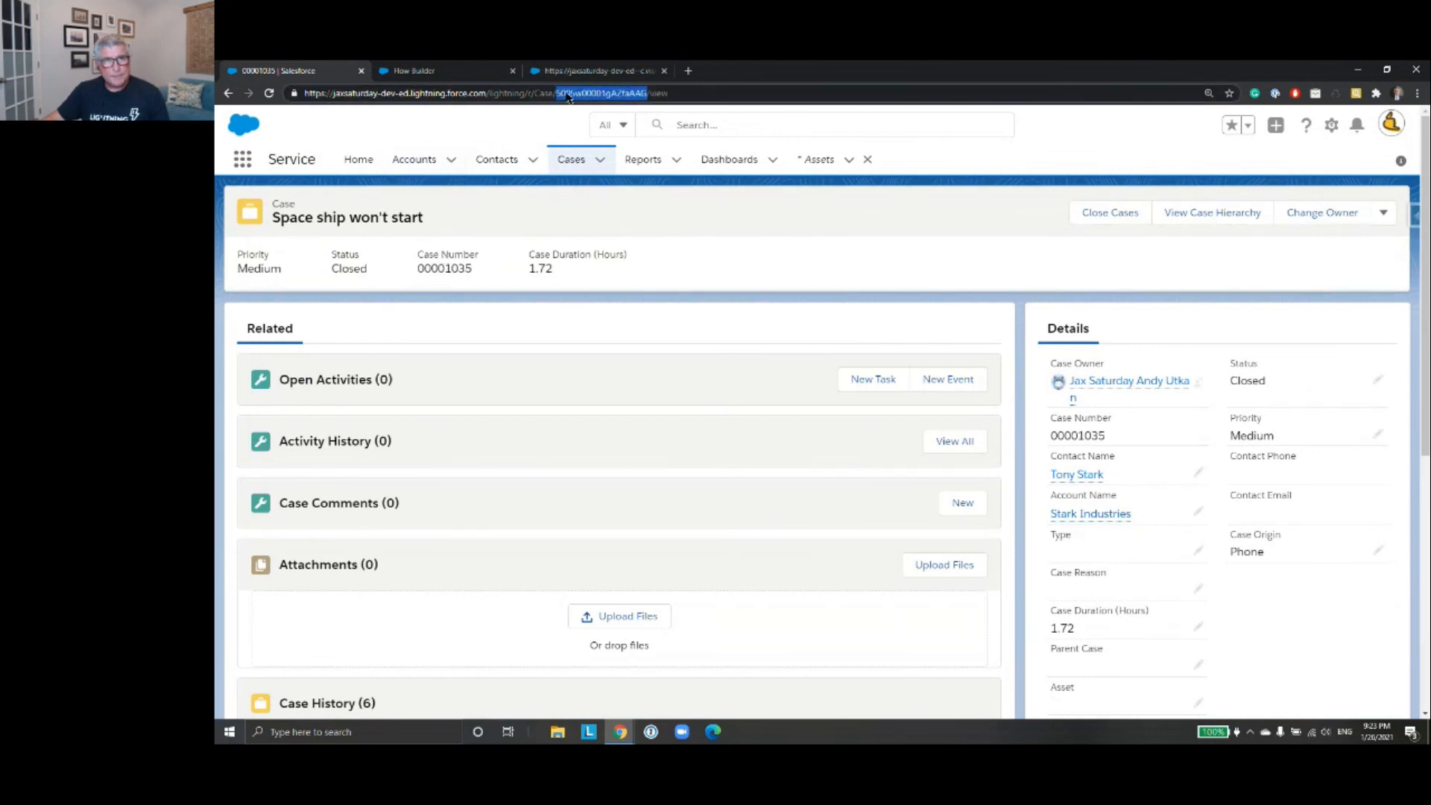
{"action": "right_click", "coordinate": [609, 95]}
{"action": "left_click", "coordinate": [639, 164]}
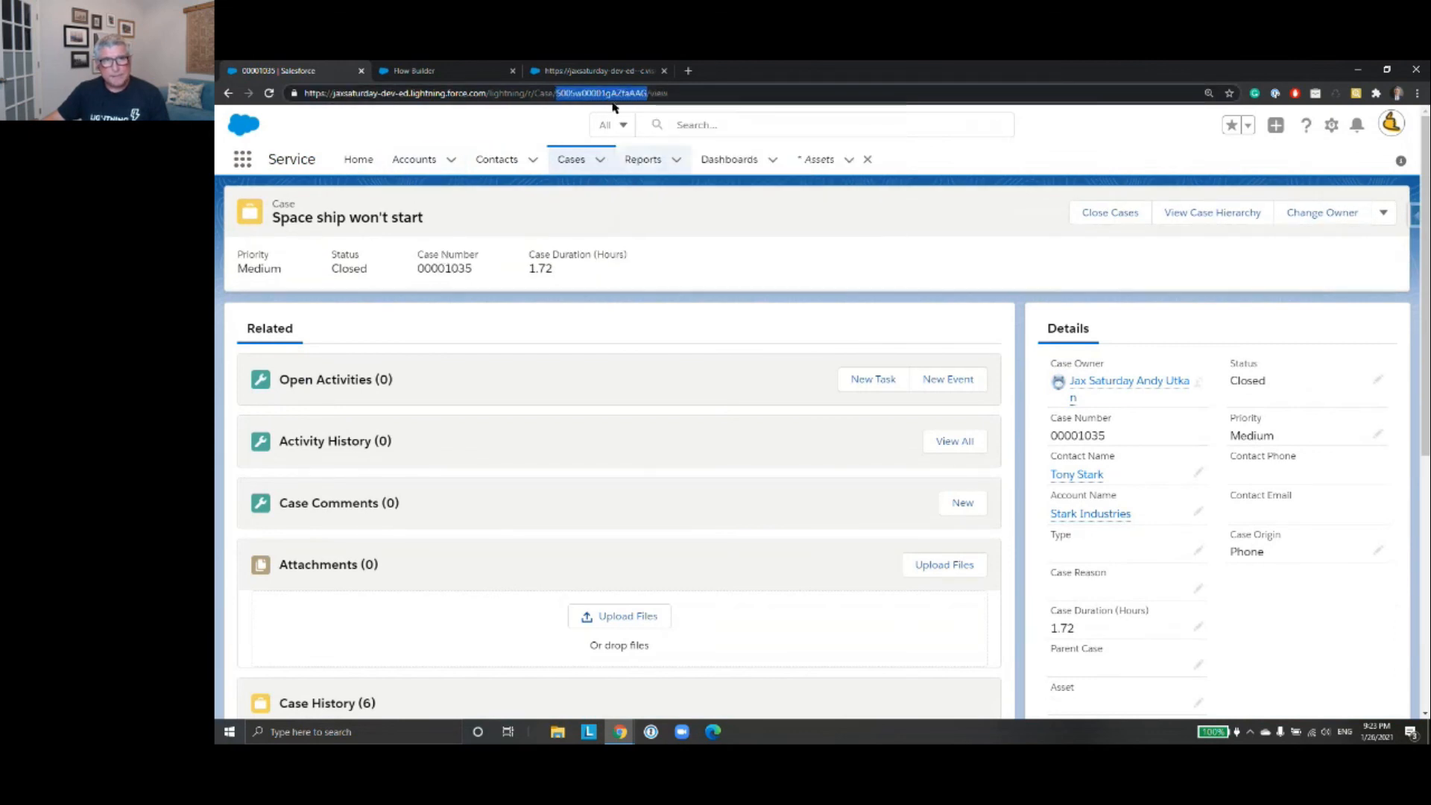
- Close the old debug run and debug CreateCasesforAssets with the copied case record ID as the CaseID input
{"action": "left_click", "coordinate": [597, 71]}
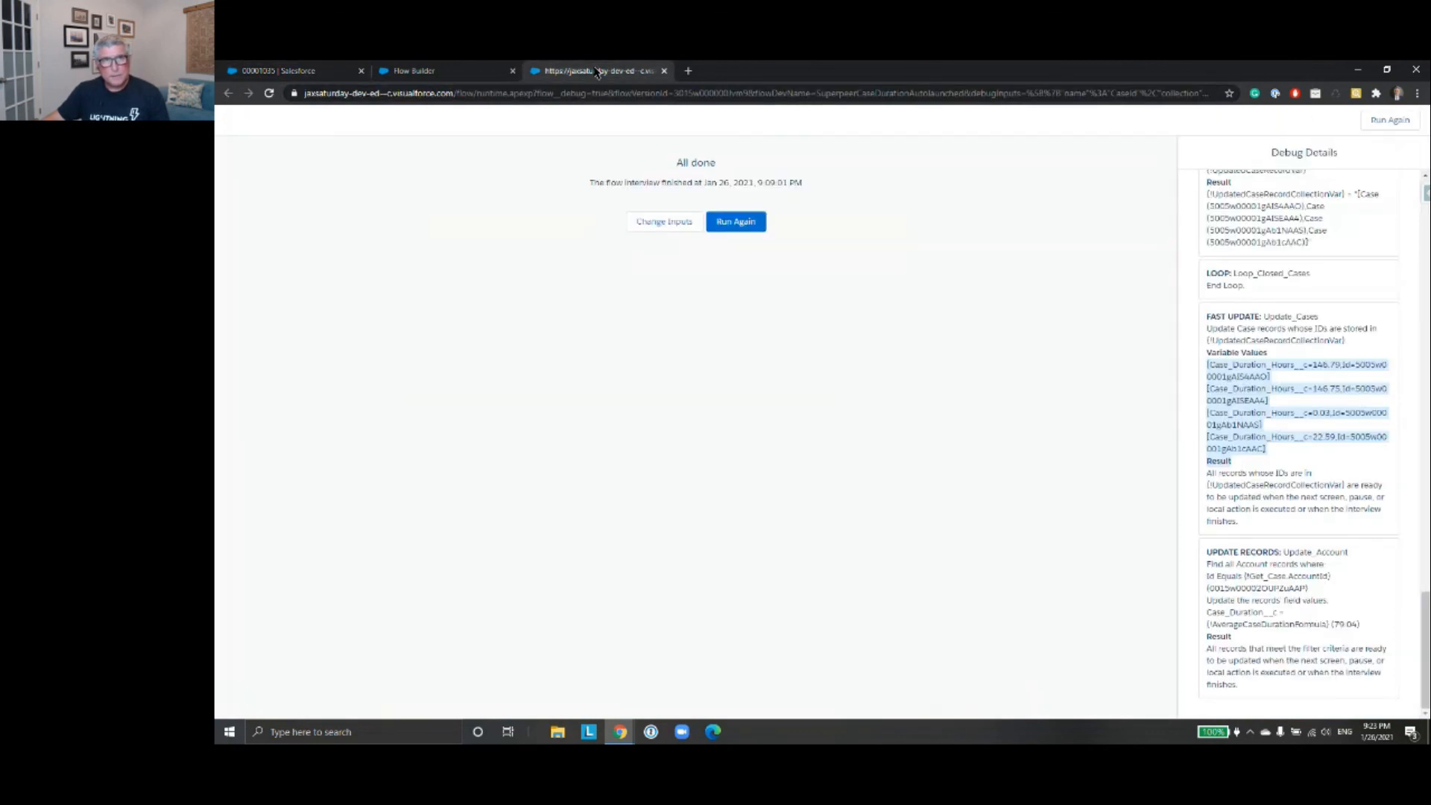
{"action": "left_click", "coordinate": [662, 70]}
{"action": "left_click", "coordinate": [1201, 163]}
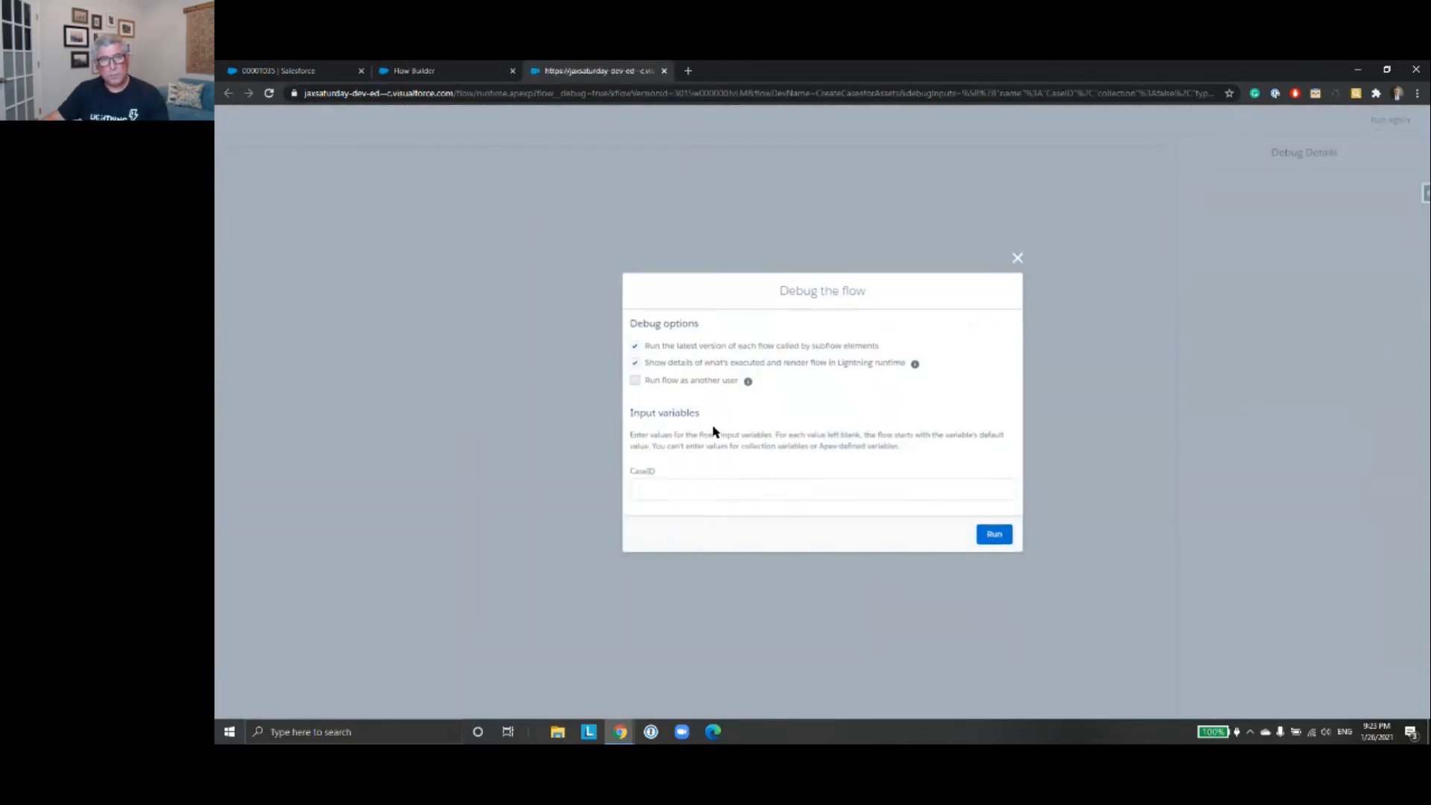
{"action": "left_click", "coordinate": [701, 490]}
{"action": "key", "text": "ctrl+v"}
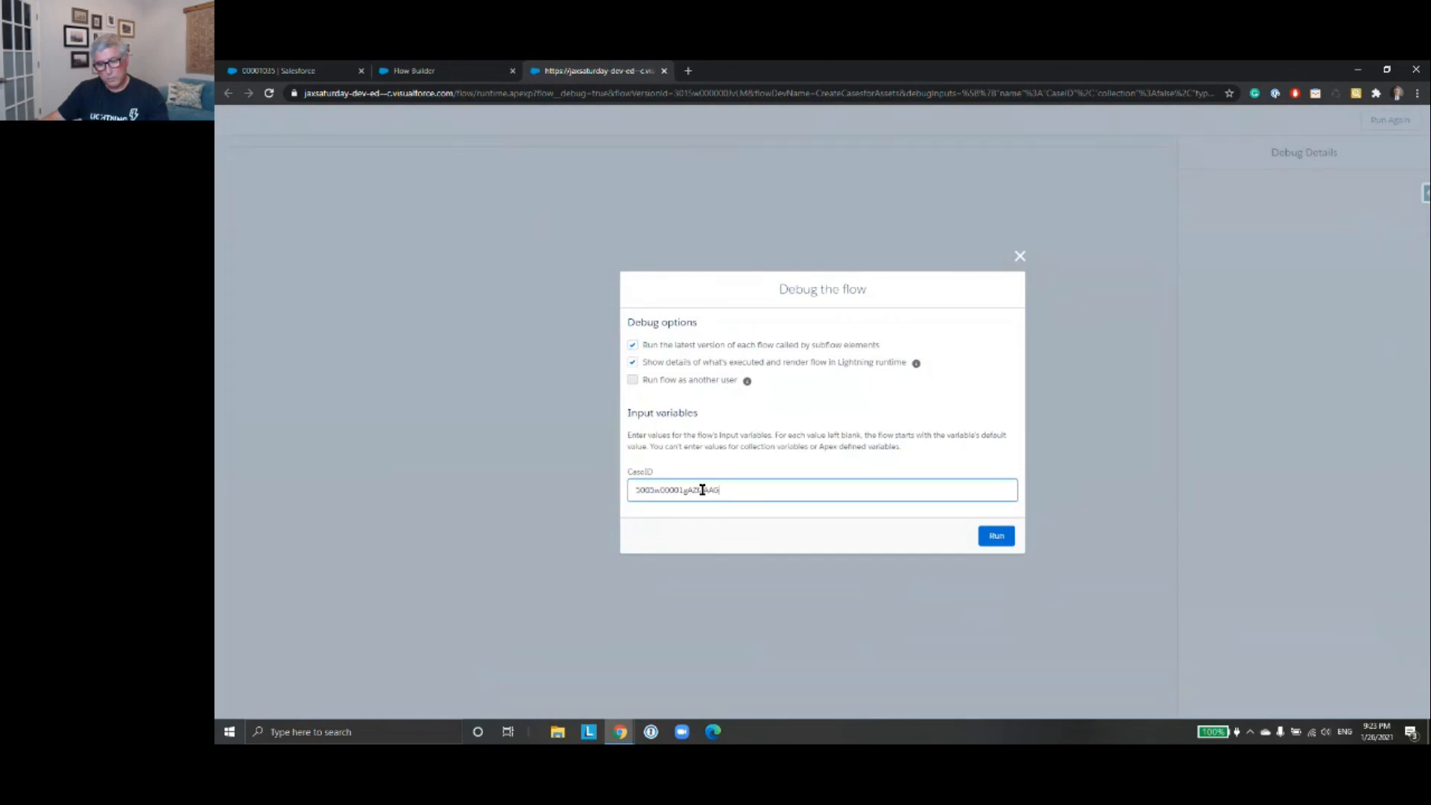
{"action": "left_click", "coordinate": [996, 536]}
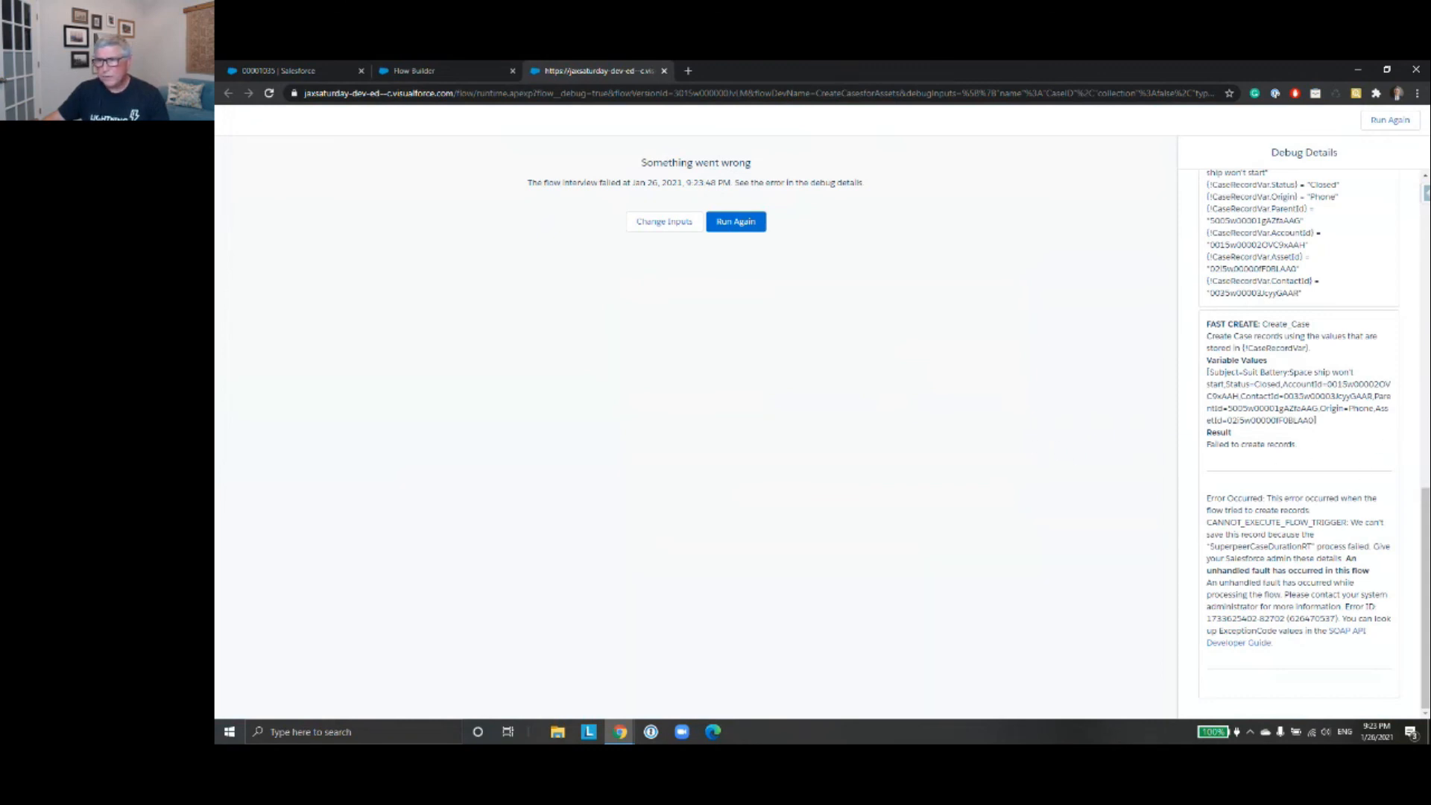
- Examine the debug details of the CreateCasesforAssets run, from the lookups and assignments to the Create_Case result and error message
{"action": "scroll", "coordinate": [1411, 543], "scroll_direction": "up", "scroll_amount": 3}
{"action": "scroll", "coordinate": [1300, 440], "scroll_direction": "up", "scroll_amount": 2}
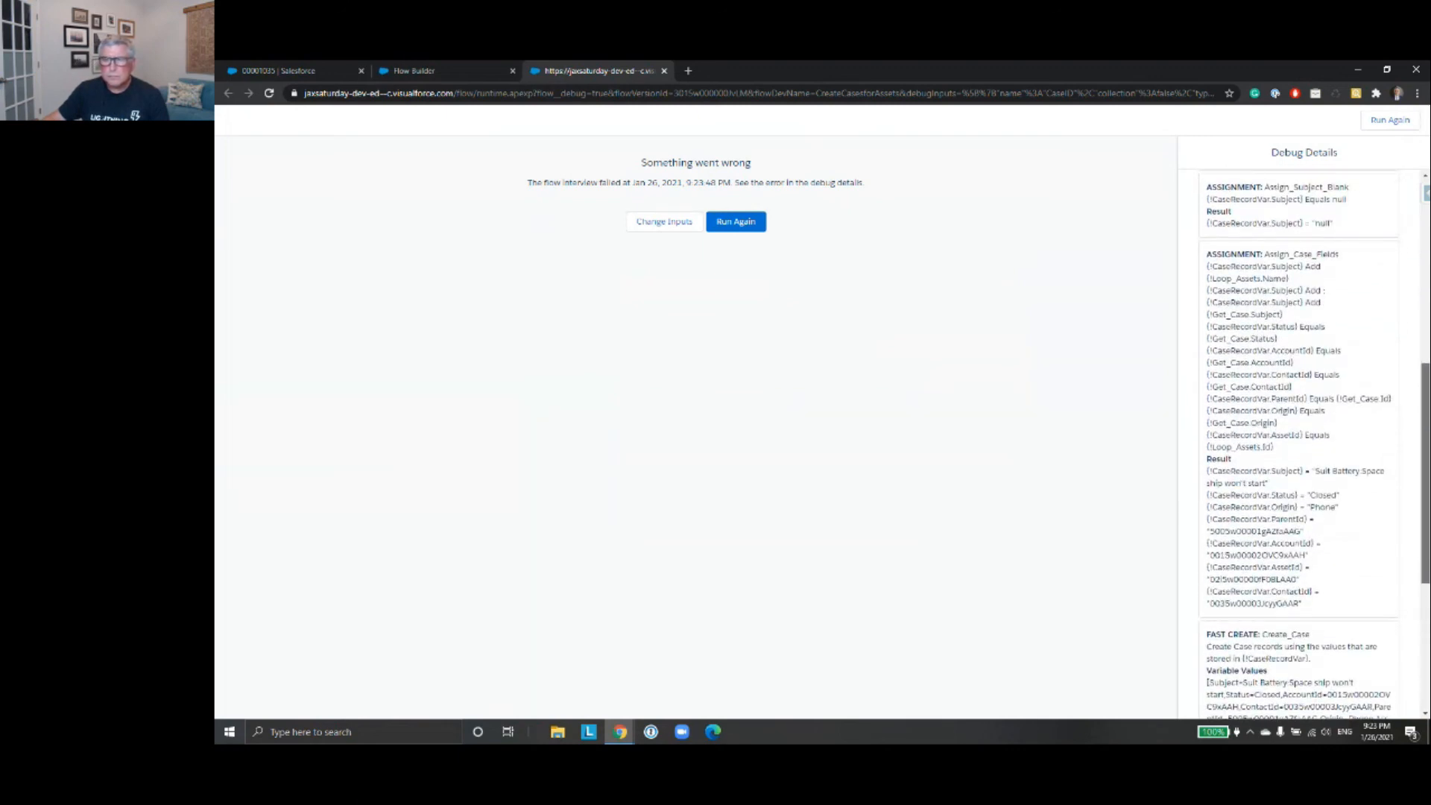
{"action": "scroll", "coordinate": [1300, 443], "scroll_direction": "down", "scroll_amount": 5}
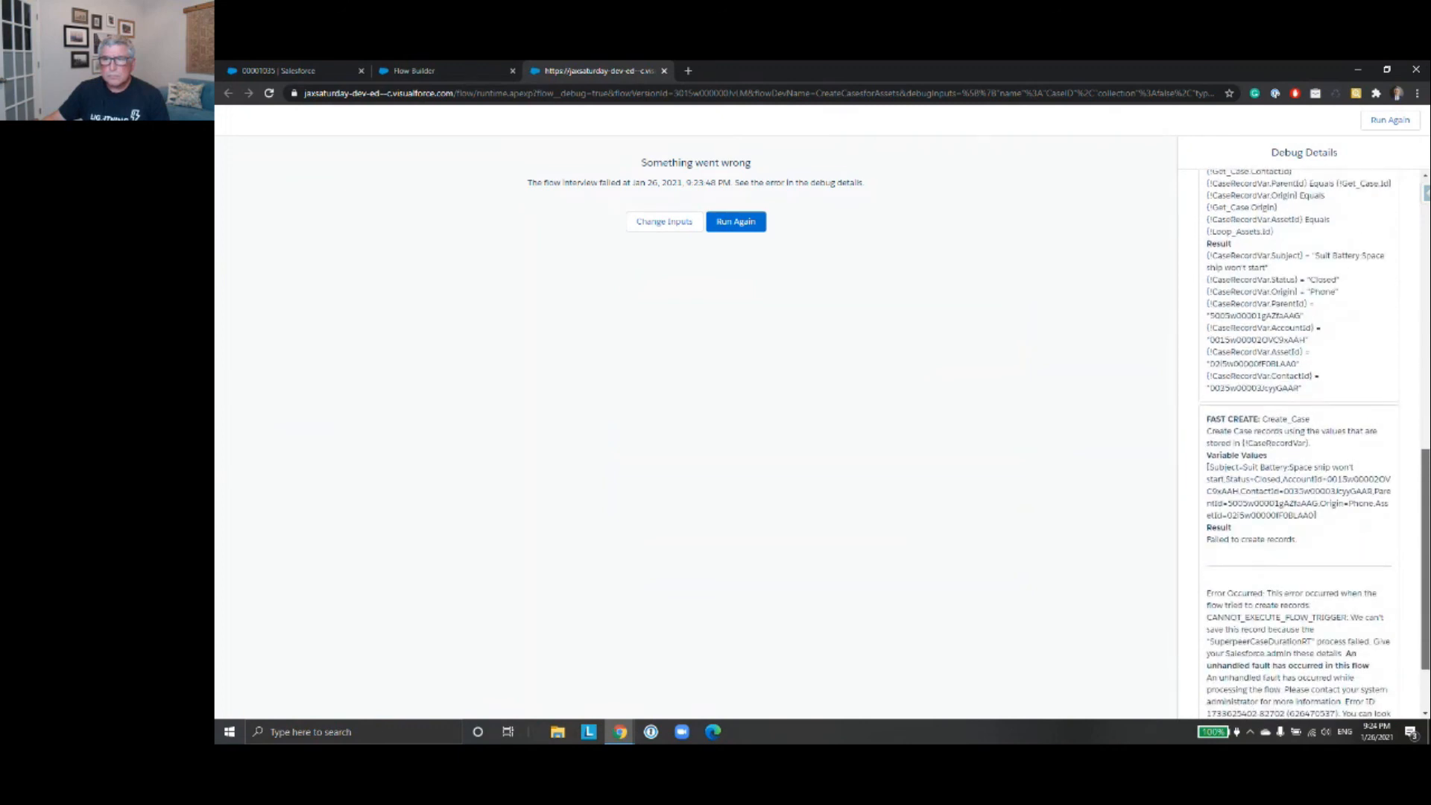
{"action": "scroll", "coordinate": [1427, 559], "scroll_direction": "down", "scroll_amount": 2}
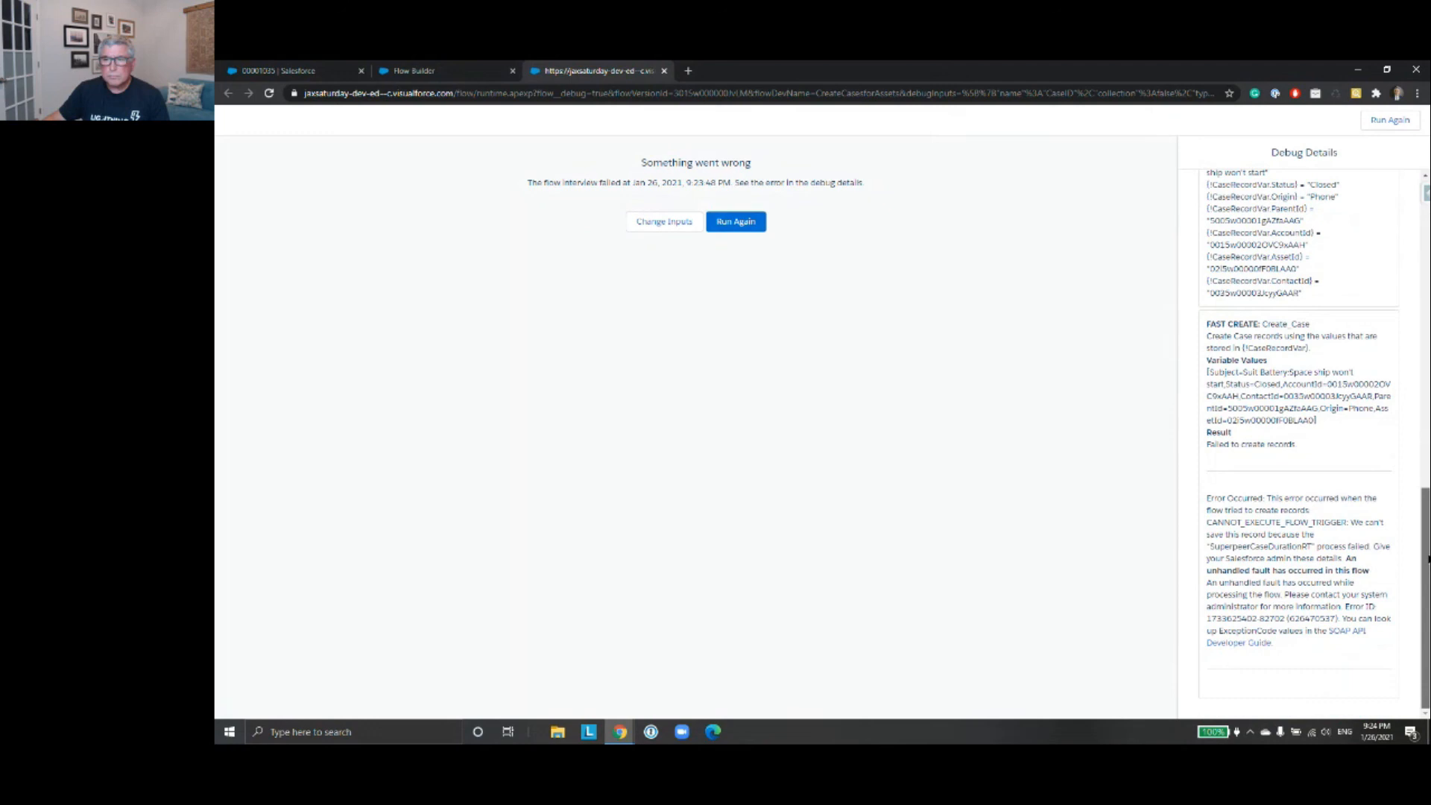
{"action": "left_click_drag", "start_coordinate": [1428, 559], "coordinate": [1427, 144]}
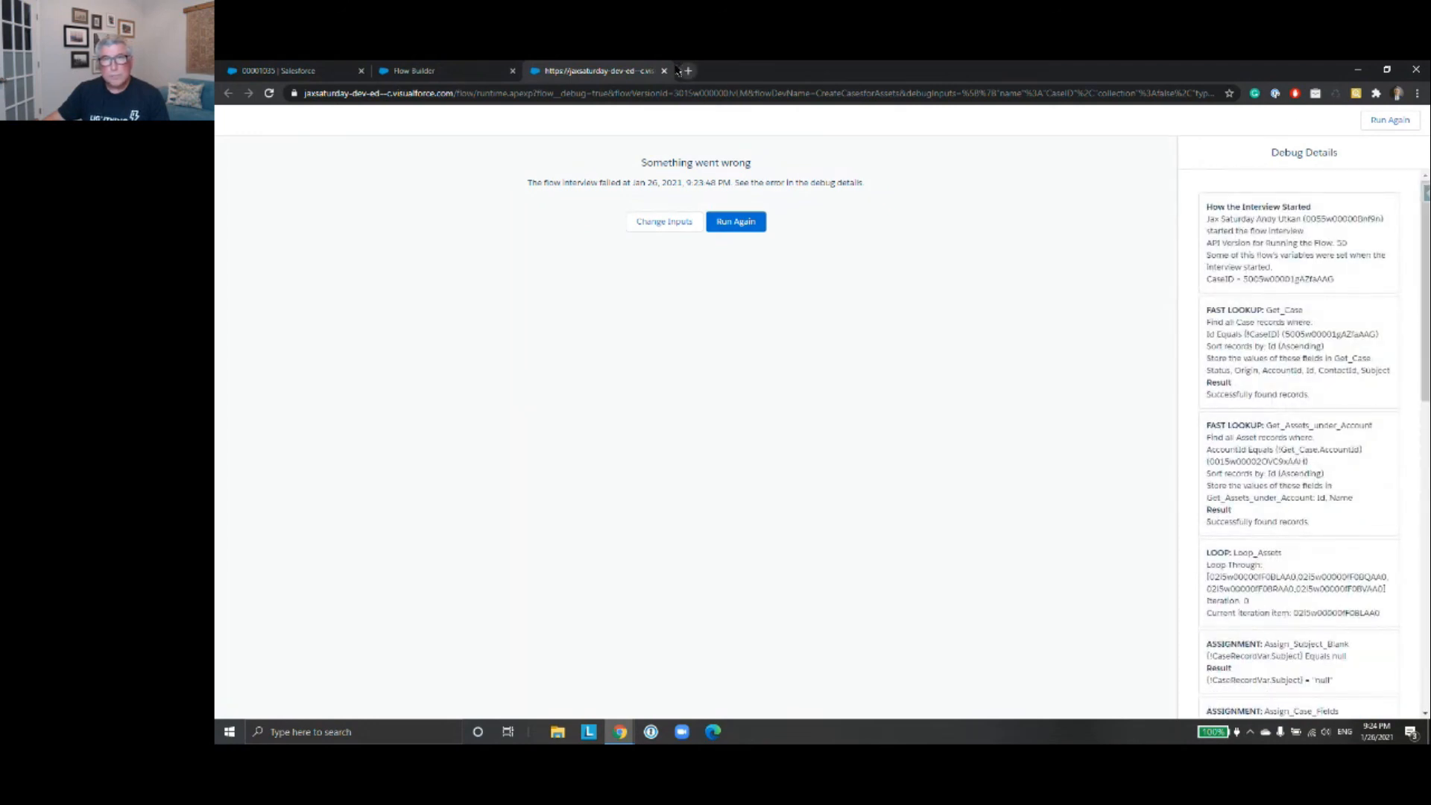
- Leave the CreateCasesforAssets flow and go back to the list of all flows in Setup
{"action": "left_click", "coordinate": [416, 70]}
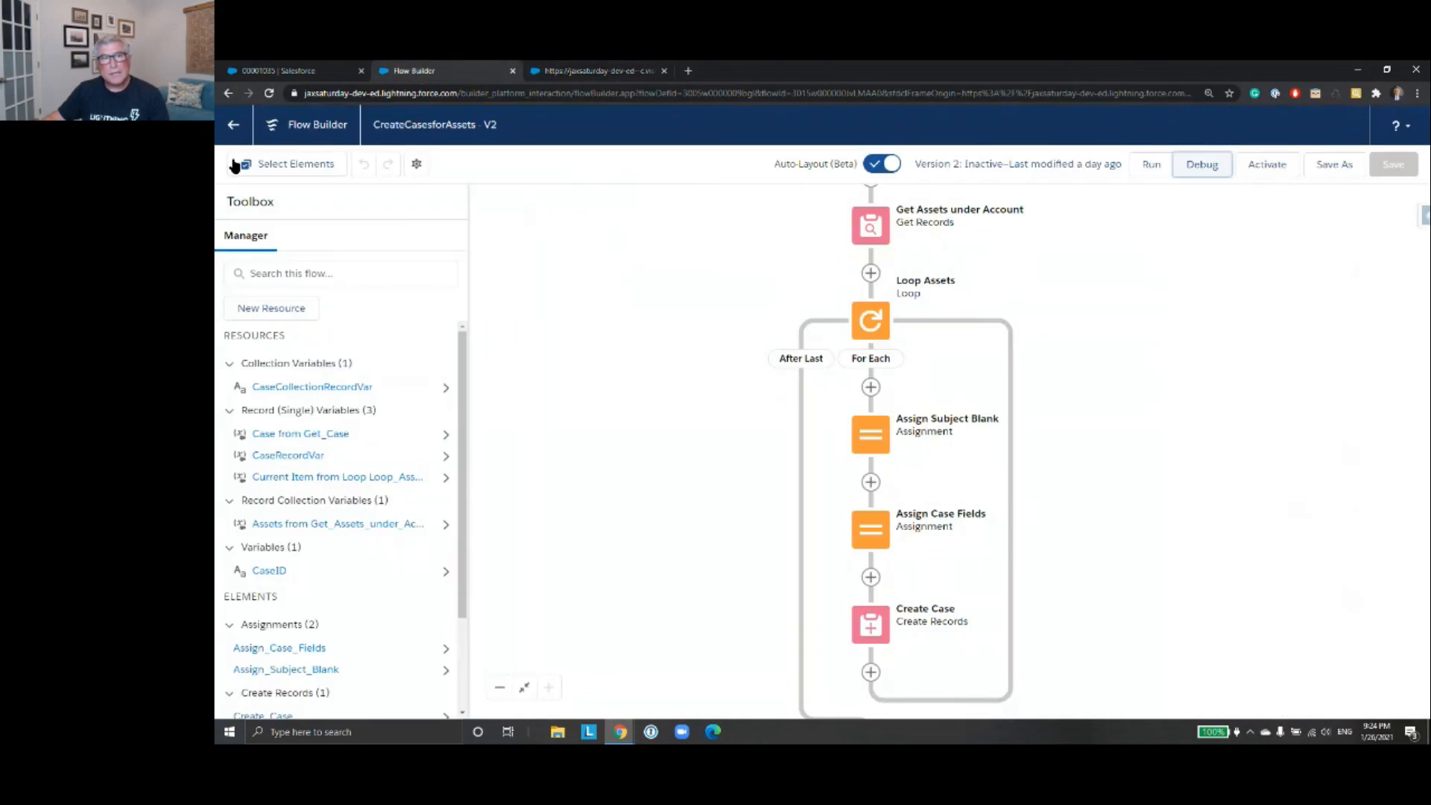
{"action": "left_click", "coordinate": [234, 130]}
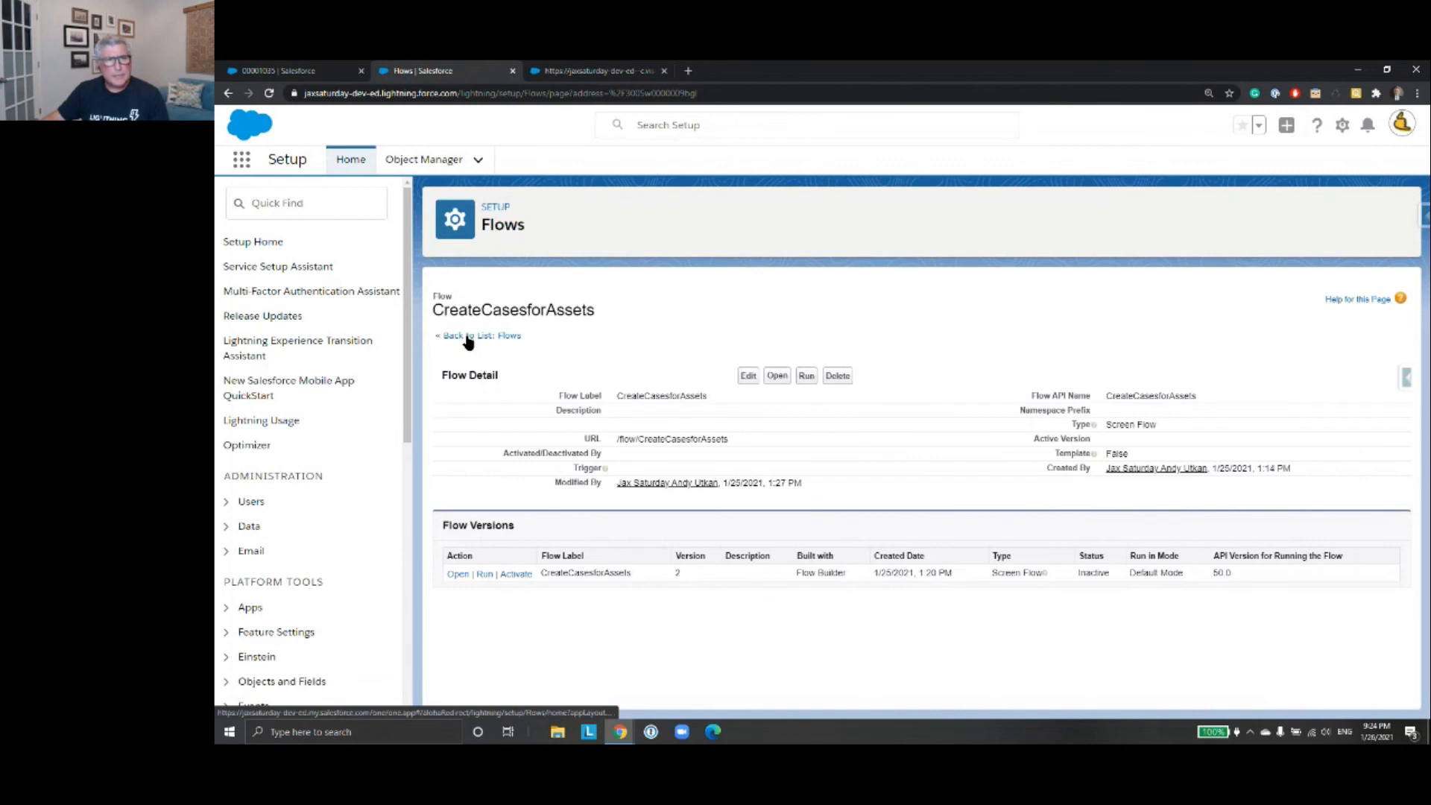
{"action": "left_click", "coordinate": [468, 337]}
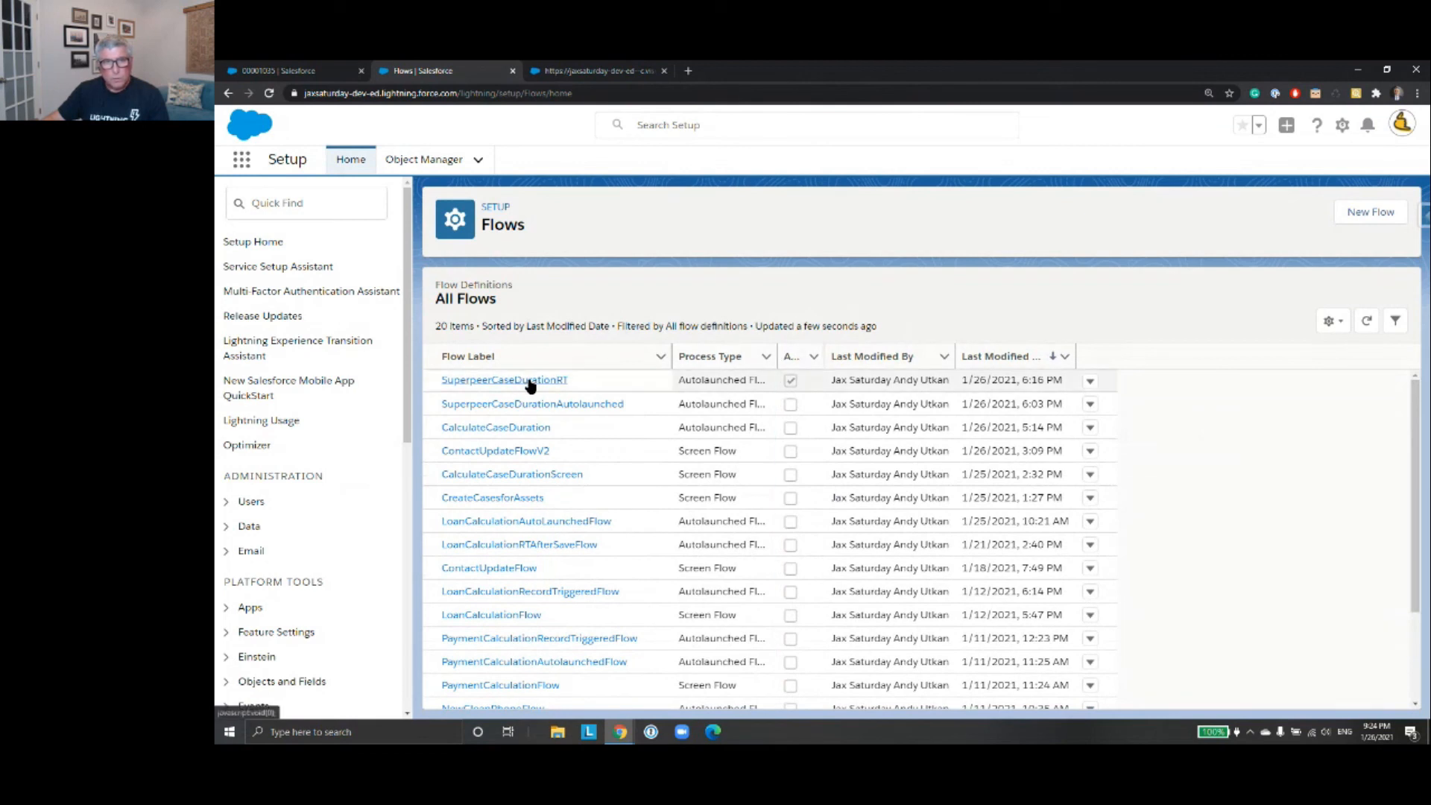
{"action": "left_click", "coordinate": [1089, 382]}
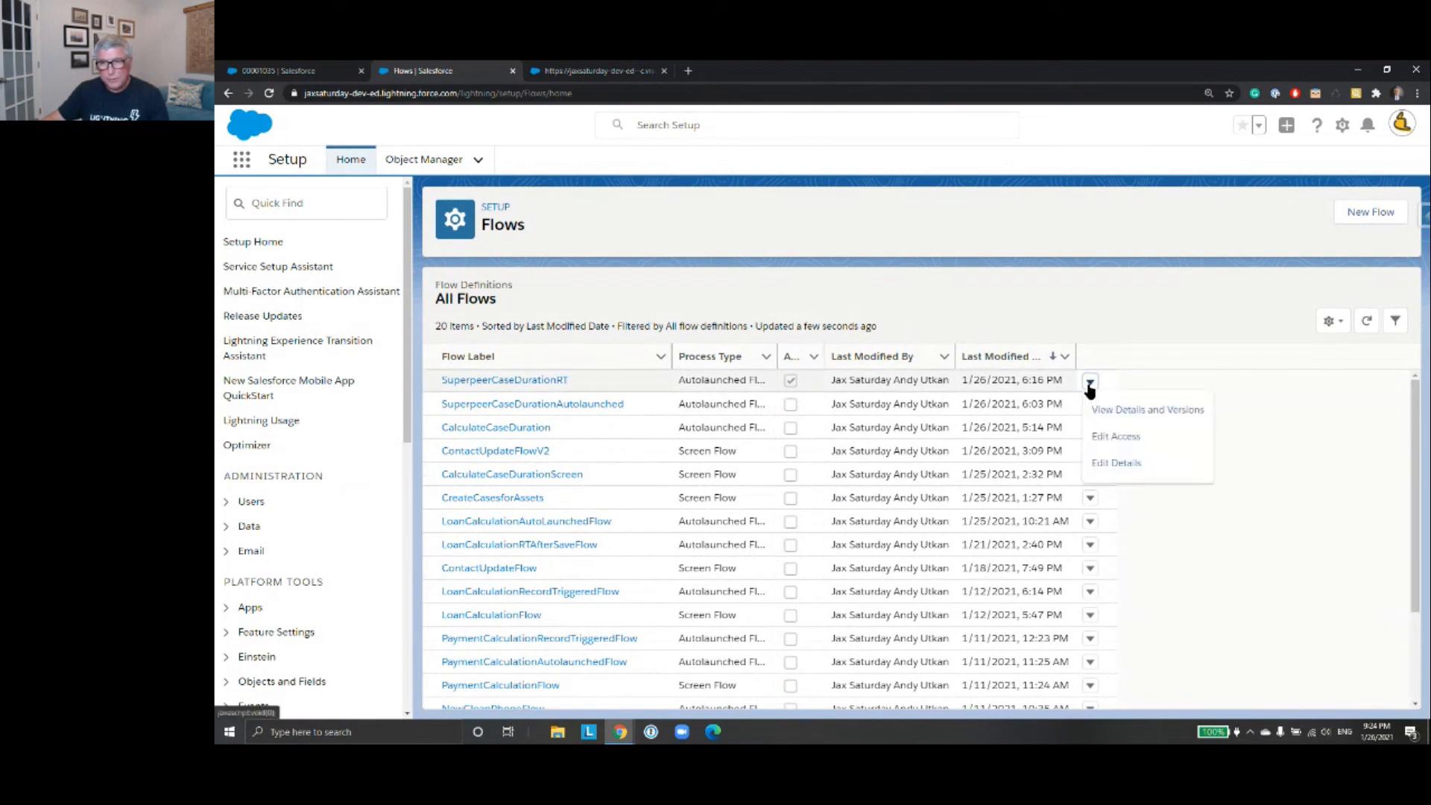
{"action": "left_click", "coordinate": [1117, 462]}
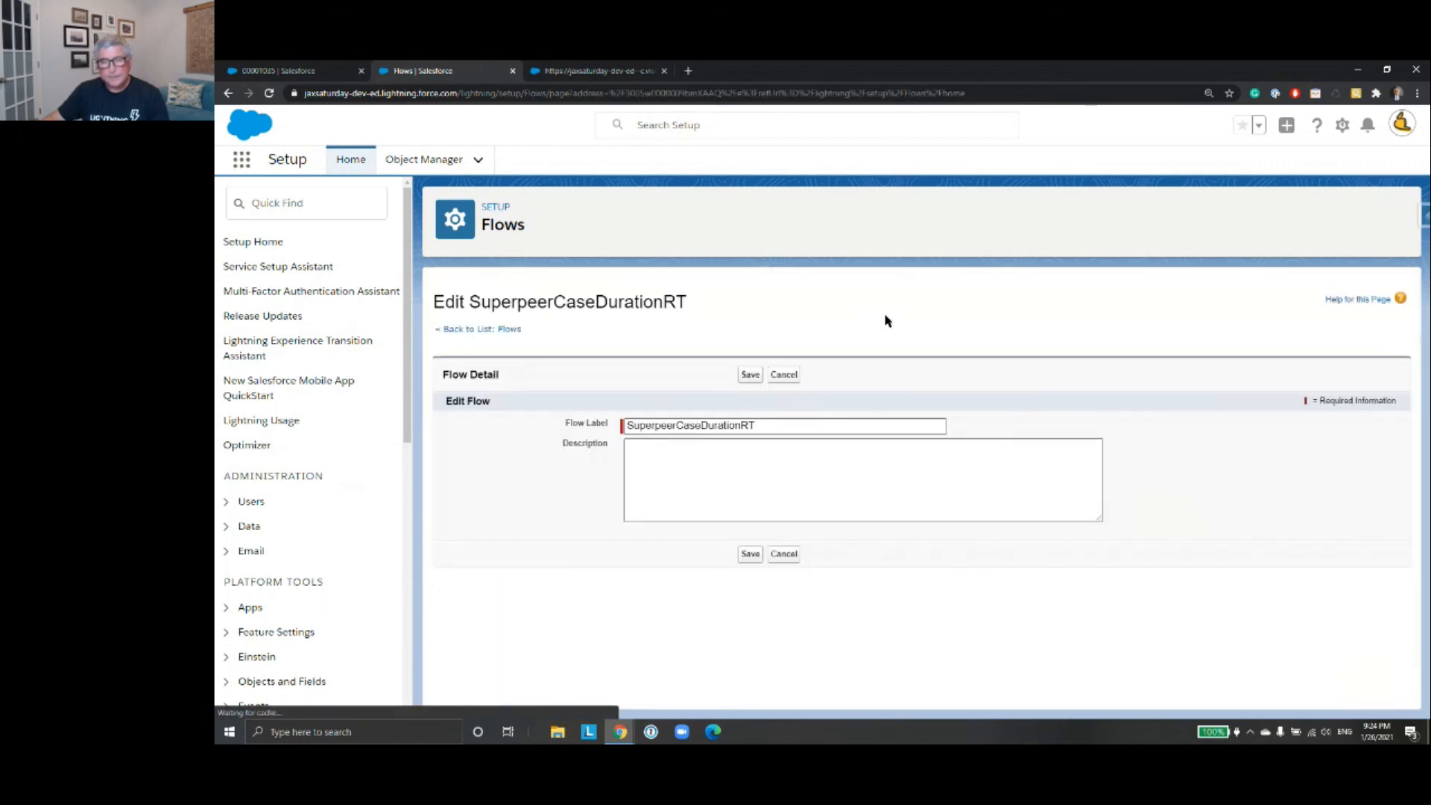
{"action": "left_click", "coordinate": [480, 330]}
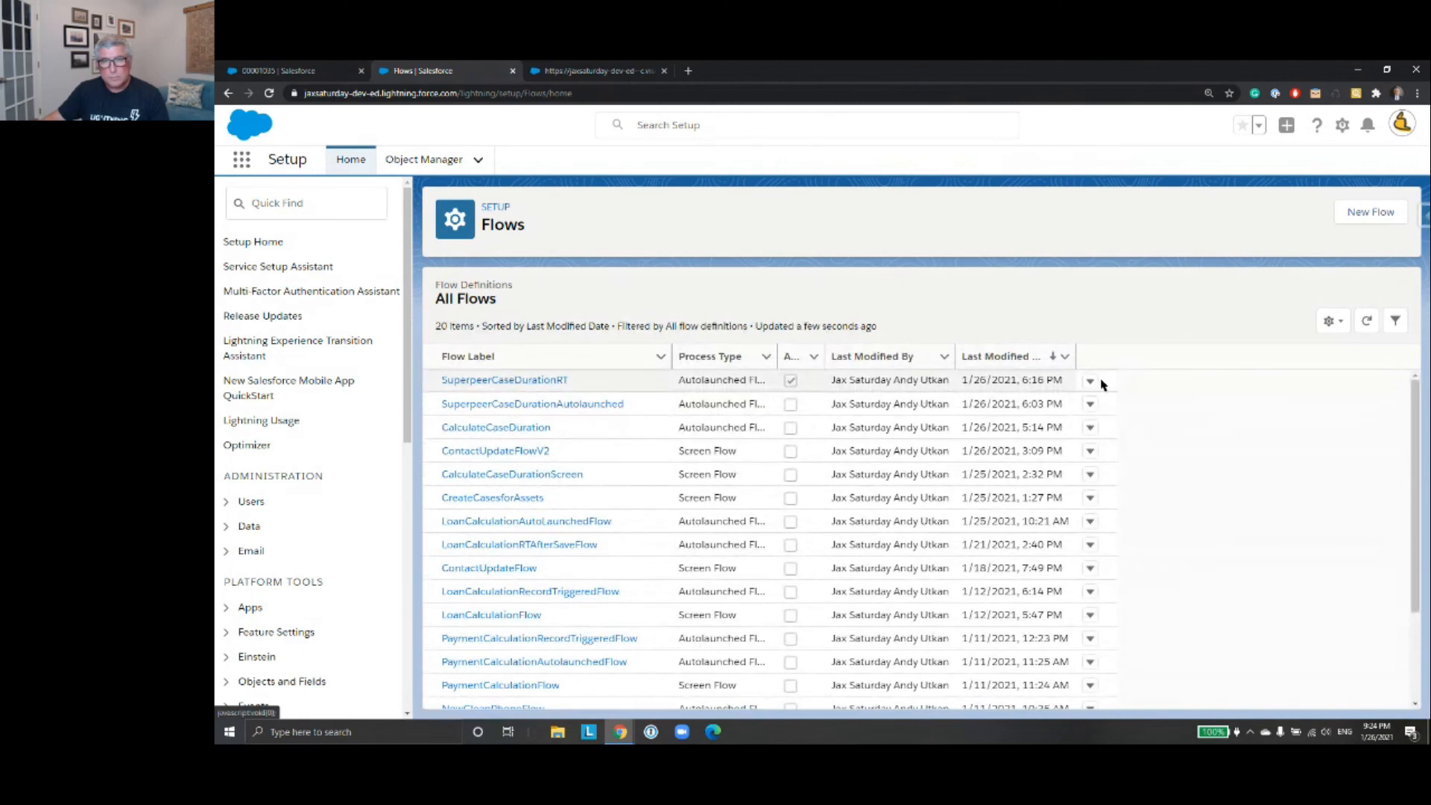
- Open the details and versions of SuperpeerCaseDurationRT and deactivate its version 1
{"action": "left_click", "coordinate": [1093, 383]}
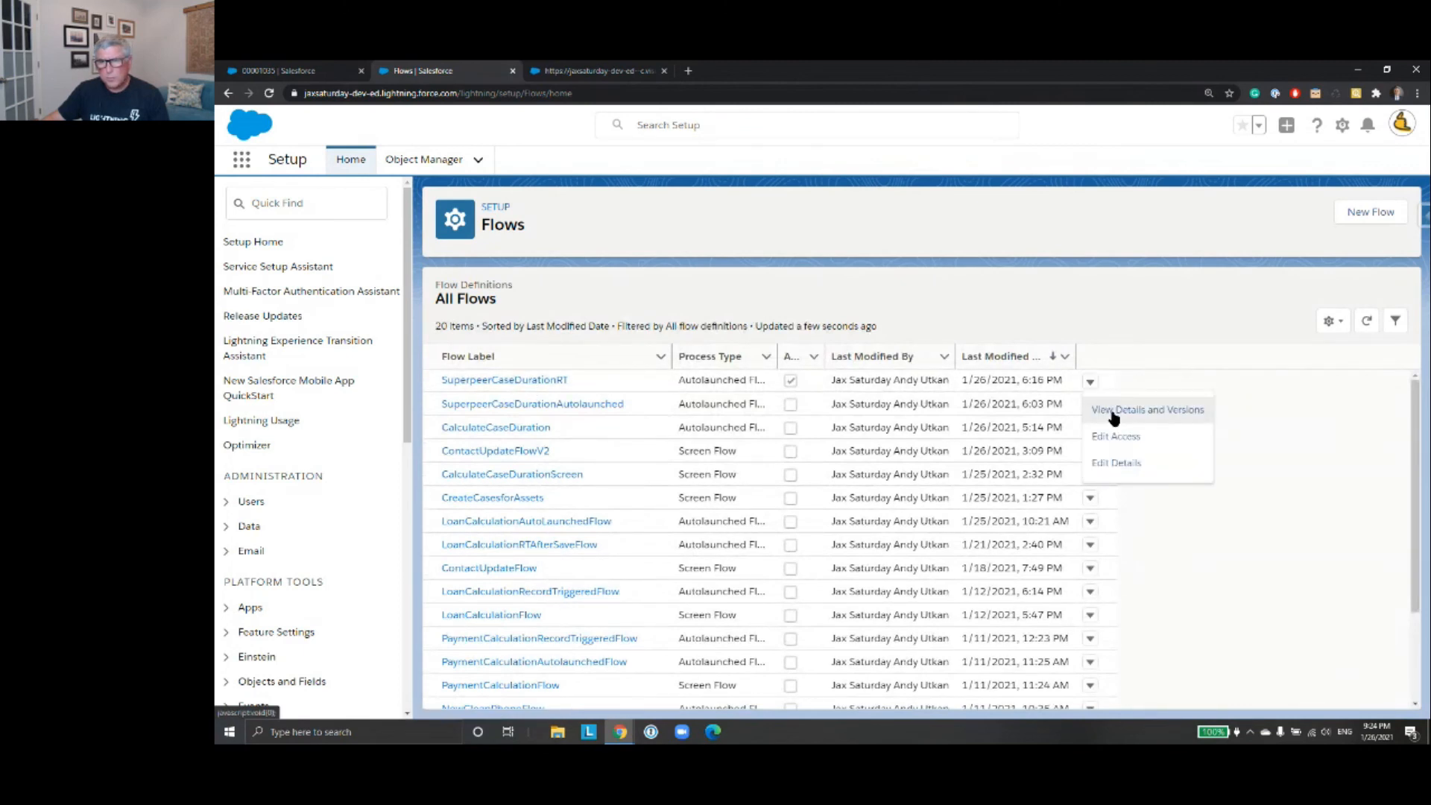
{"action": "left_click", "coordinate": [1114, 413]}
{"action": "left_click", "coordinate": [531, 576]}
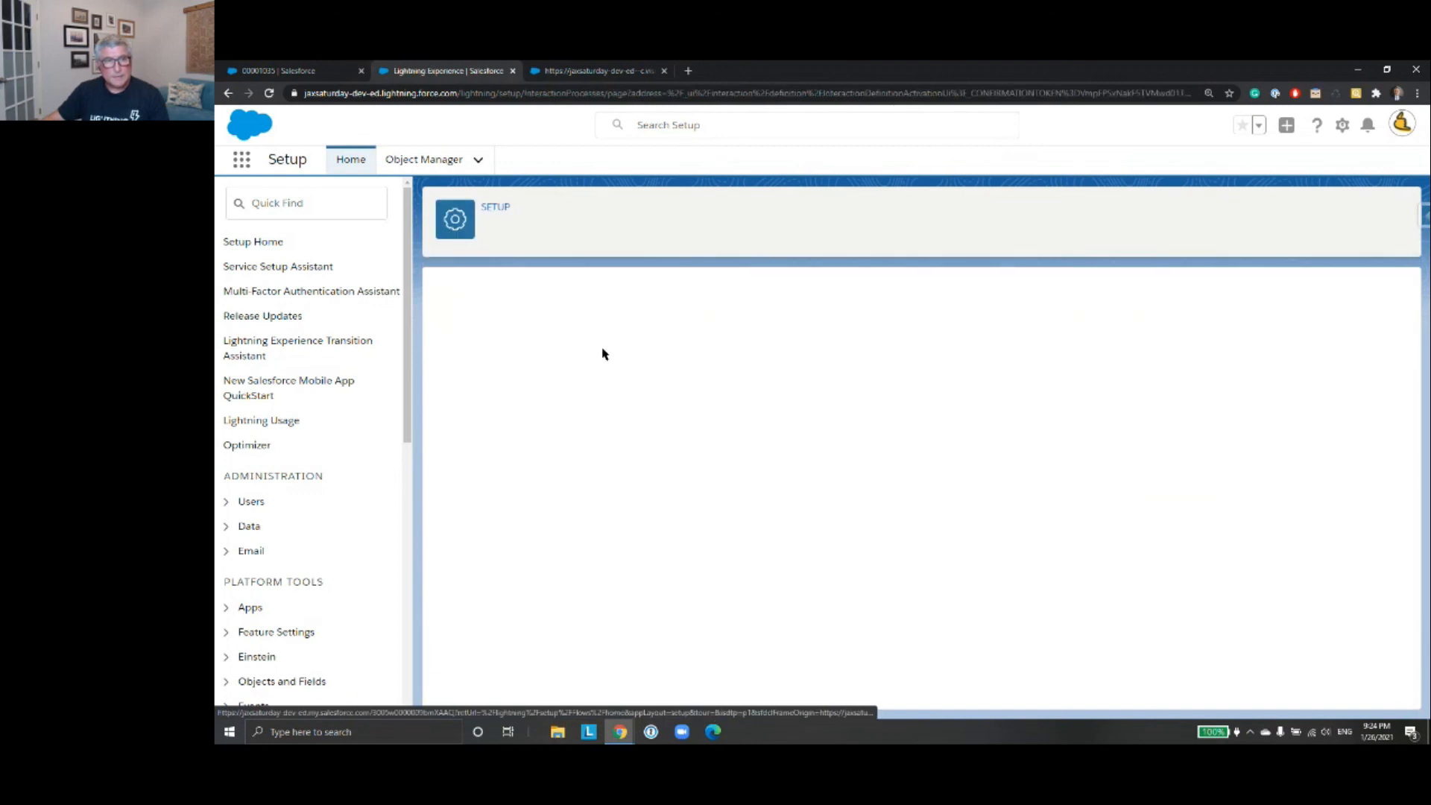
- Close the failed debug run and reopen version 2 of CreateCasesforAssets in Flow Builder
{"action": "left_click", "coordinate": [620, 69]}
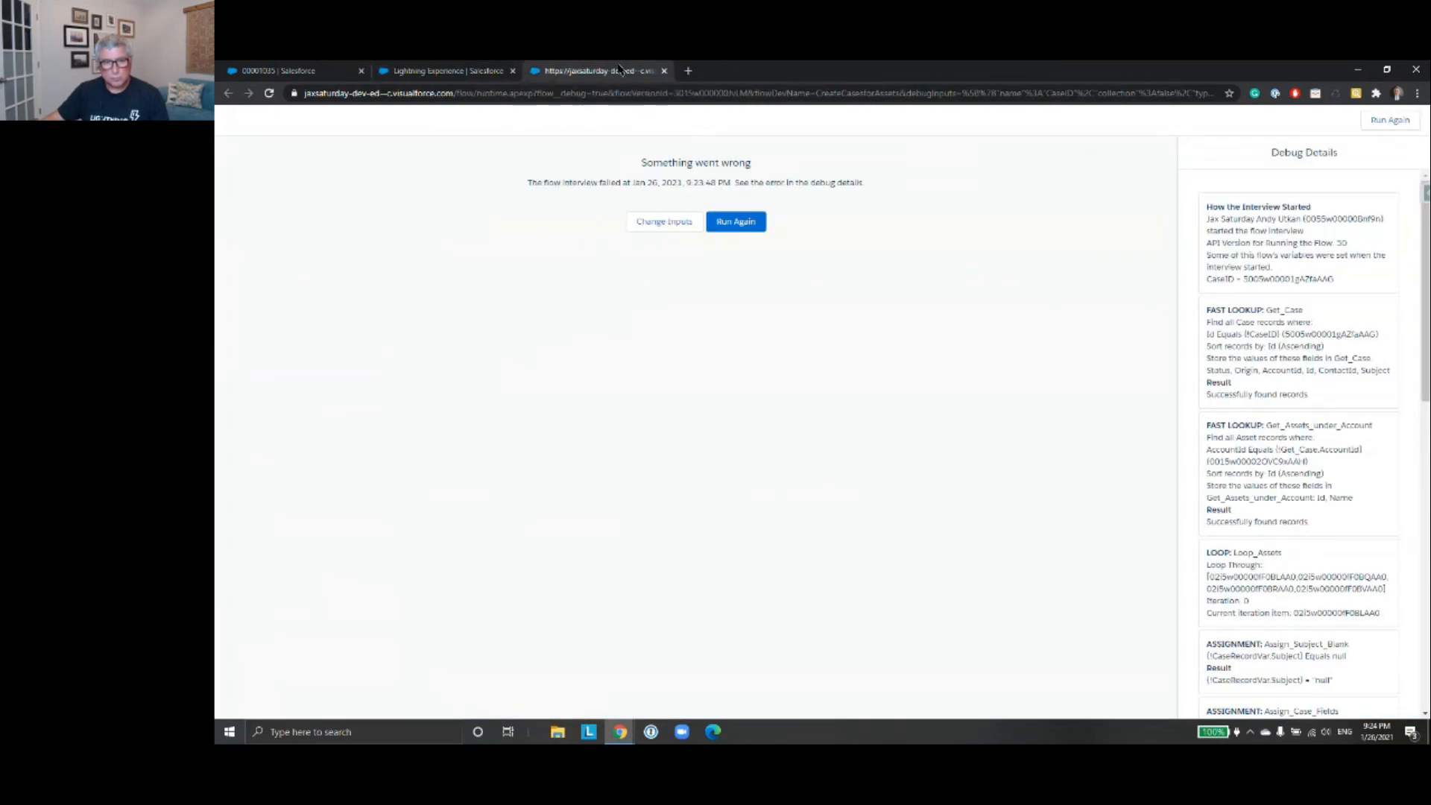
{"action": "left_click", "coordinate": [665, 71]}
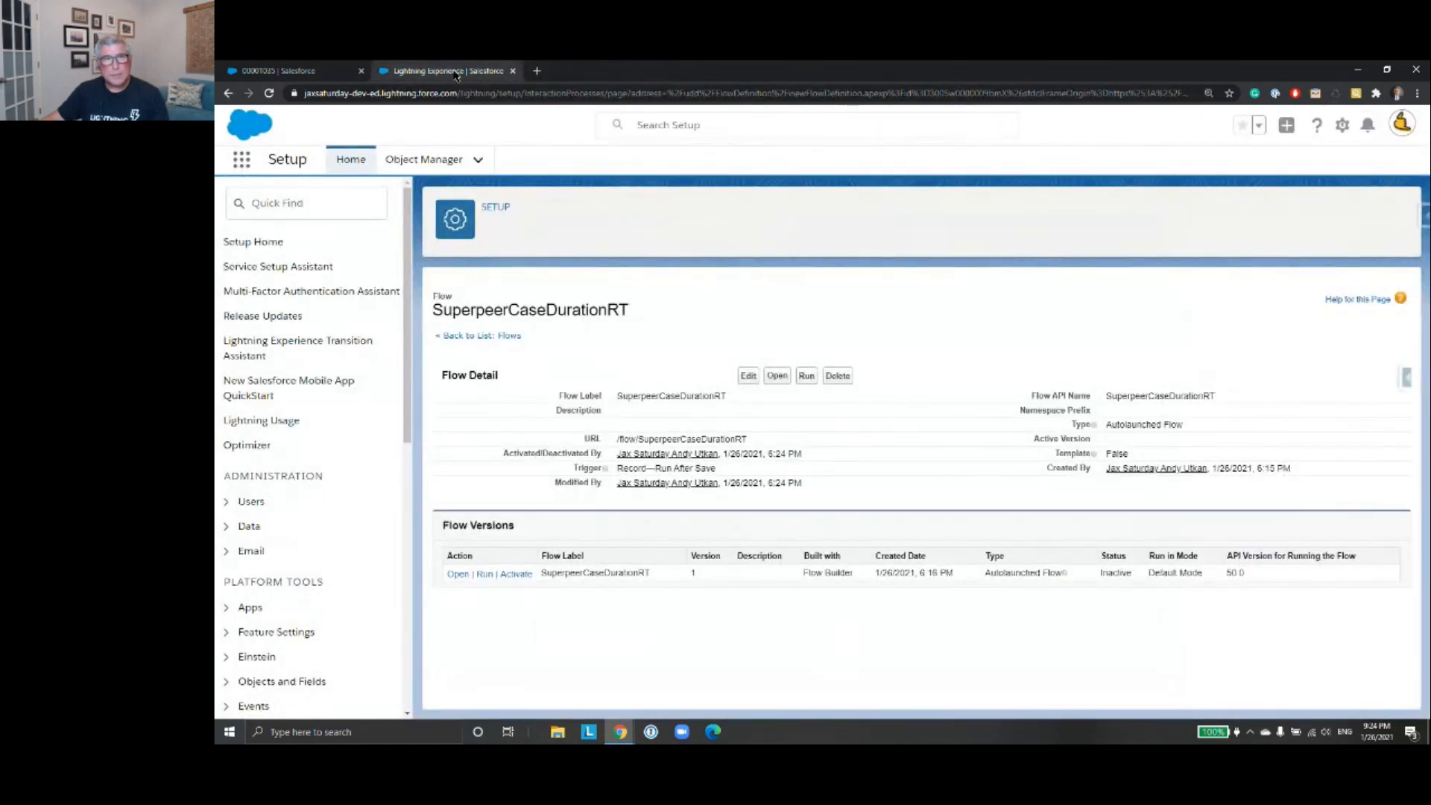
{"action": "left_click", "coordinate": [482, 335]}
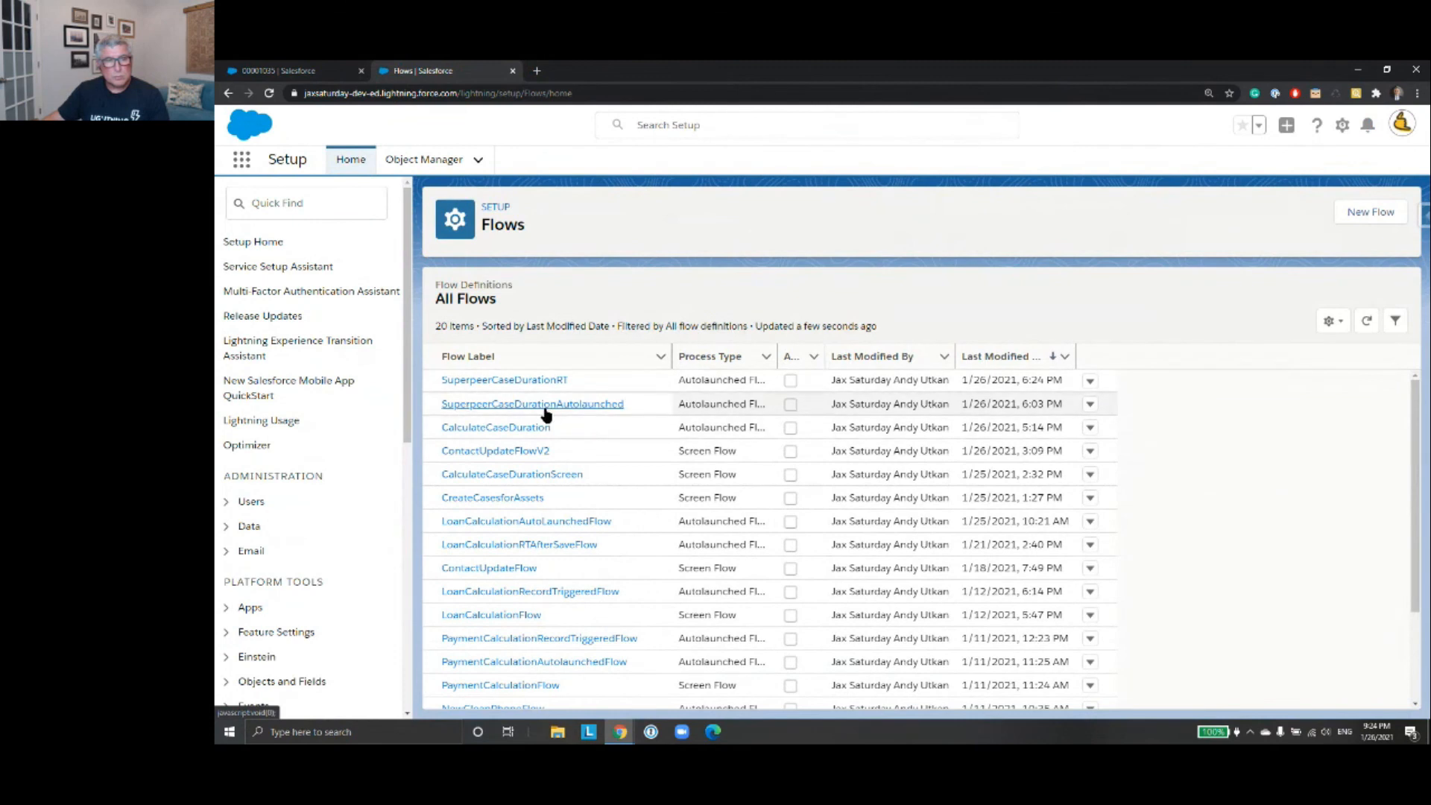
{"action": "left_click", "coordinate": [1090, 498]}
{"action": "left_click", "coordinate": [1104, 529]}
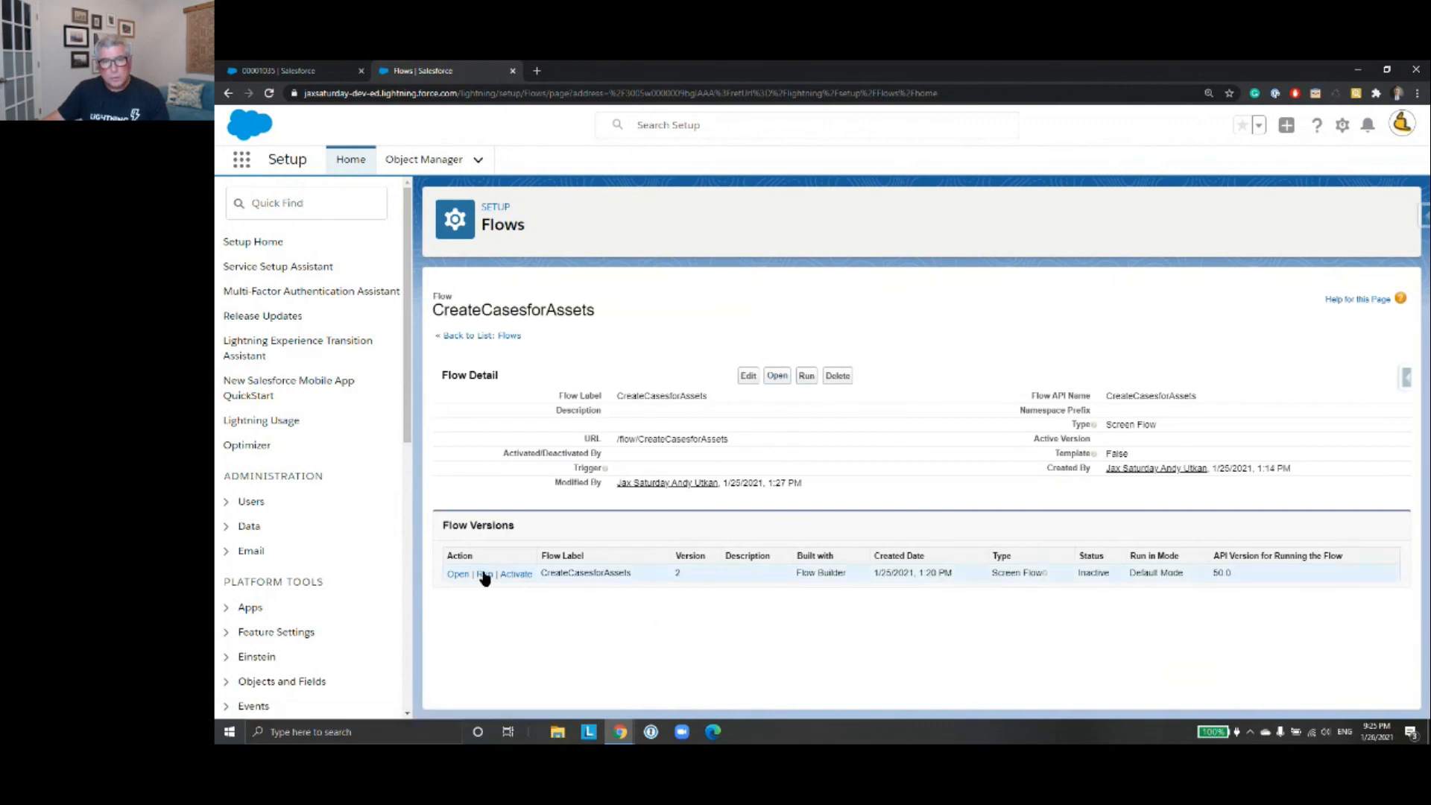
{"action": "left_click", "coordinate": [458, 575]}
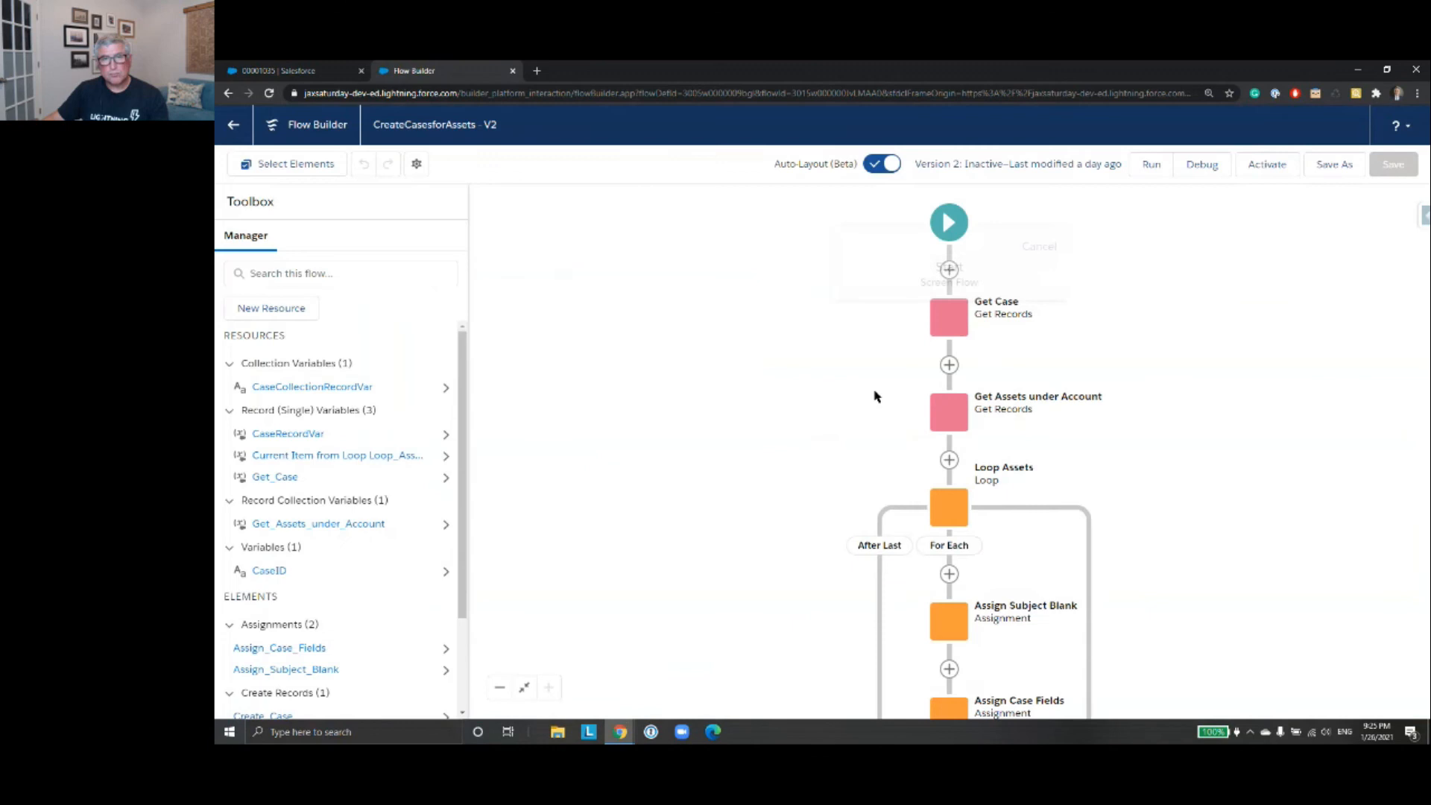
- Debug CreateCasesforAssets with the "Space ship won't start" case's record ID as CaseID, and examine the last Create_Case variable values
{"action": "left_click", "coordinate": [1202, 164]}
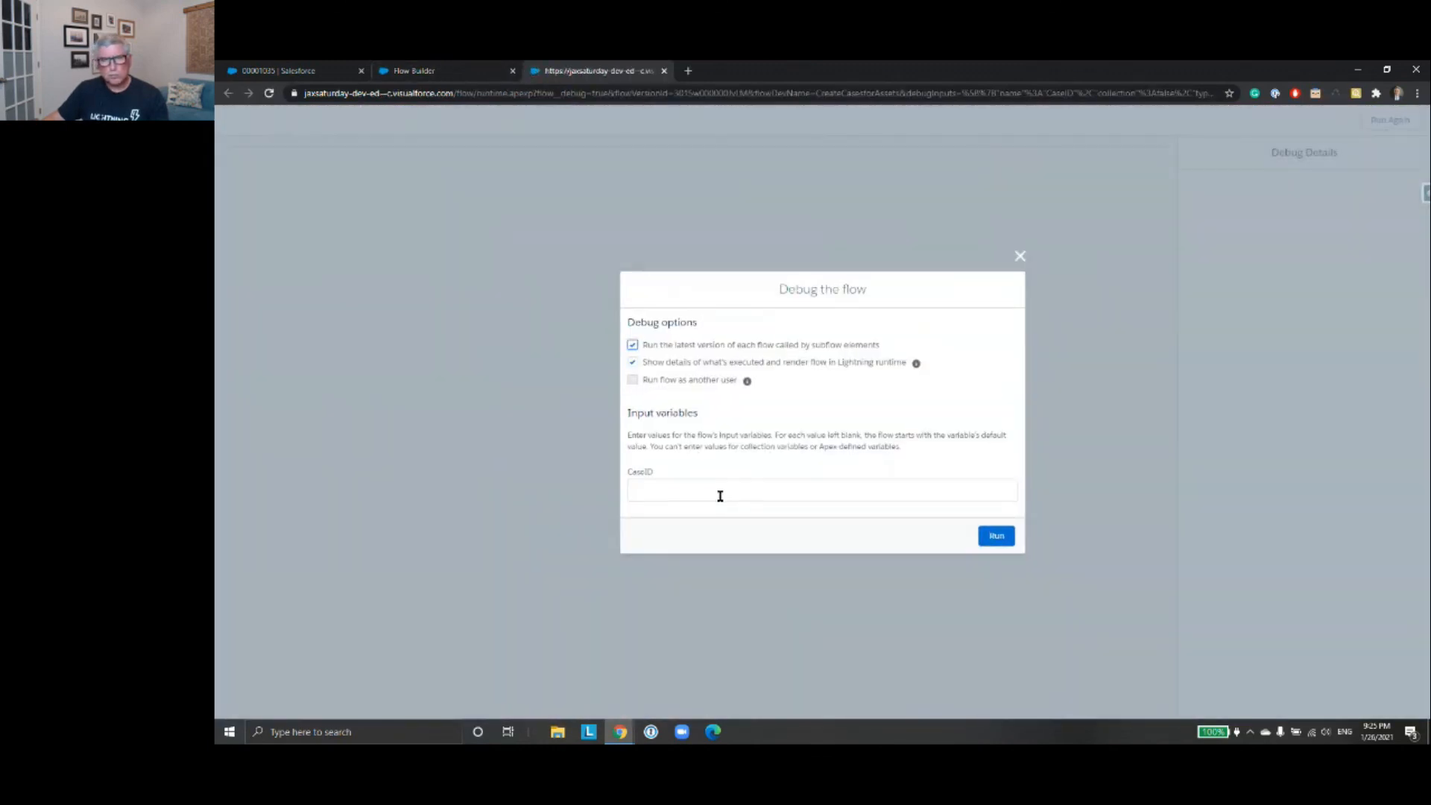
{"action": "left_click", "coordinate": [720, 496]}
{"action": "type", "text": "5003w00001gAZIaAAG"}
{"action": "left_click", "coordinate": [992, 536]}
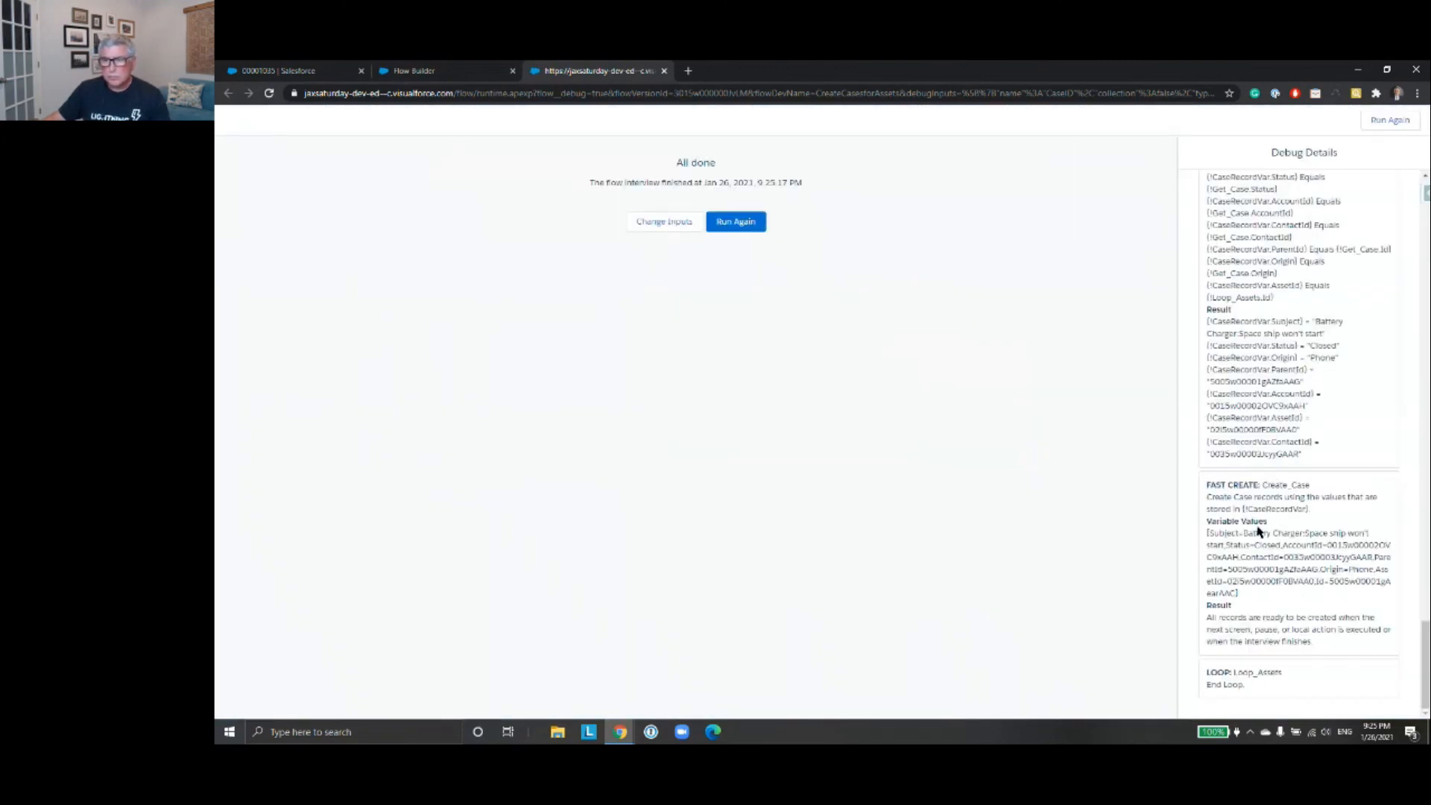
{"action": "left_click_drag", "start_coordinate": [1225, 535], "coordinate": [1267, 600]}
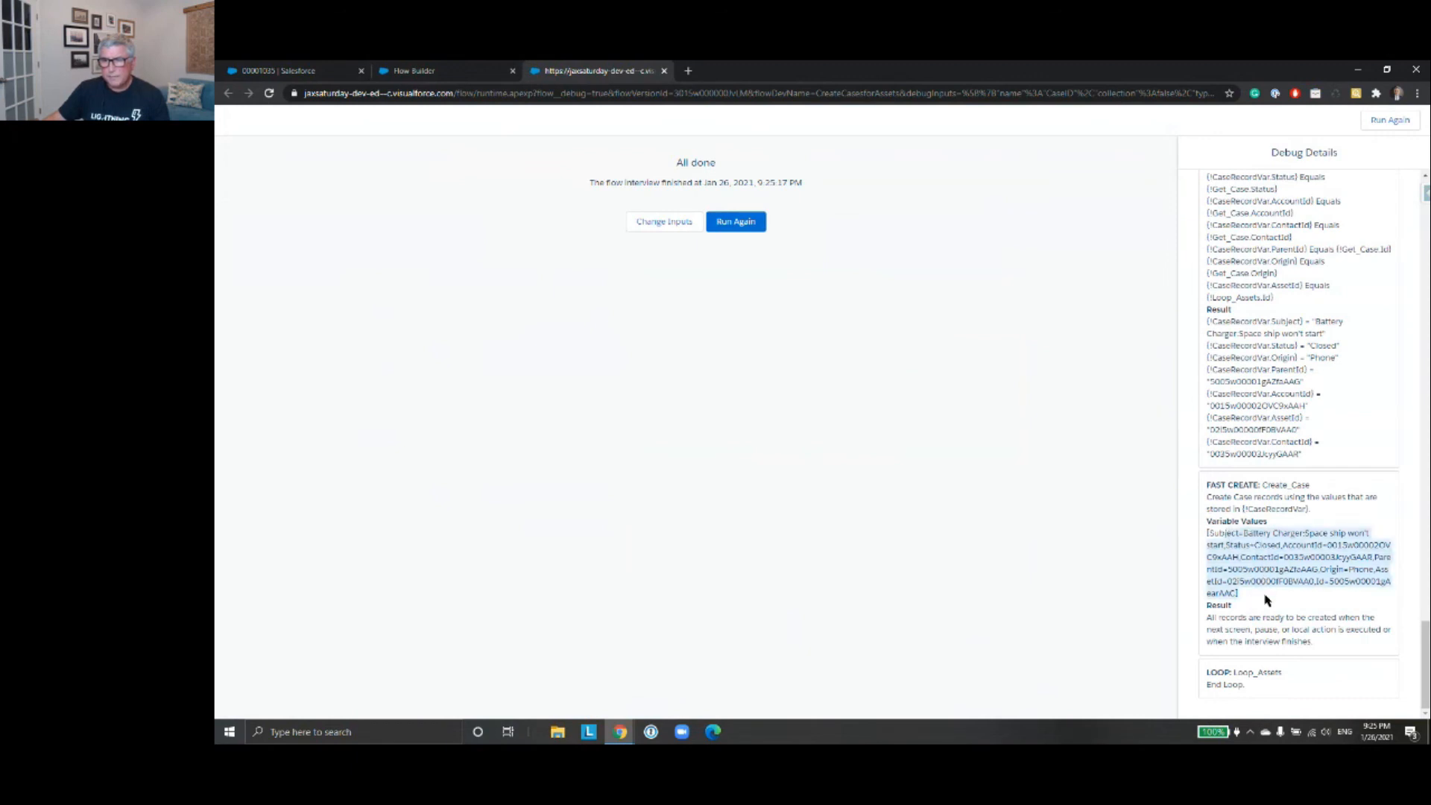
- Go back to the case "Space ship won't start" and show the full case list of its Stark Industries account
{"action": "left_click", "coordinate": [449, 72]}
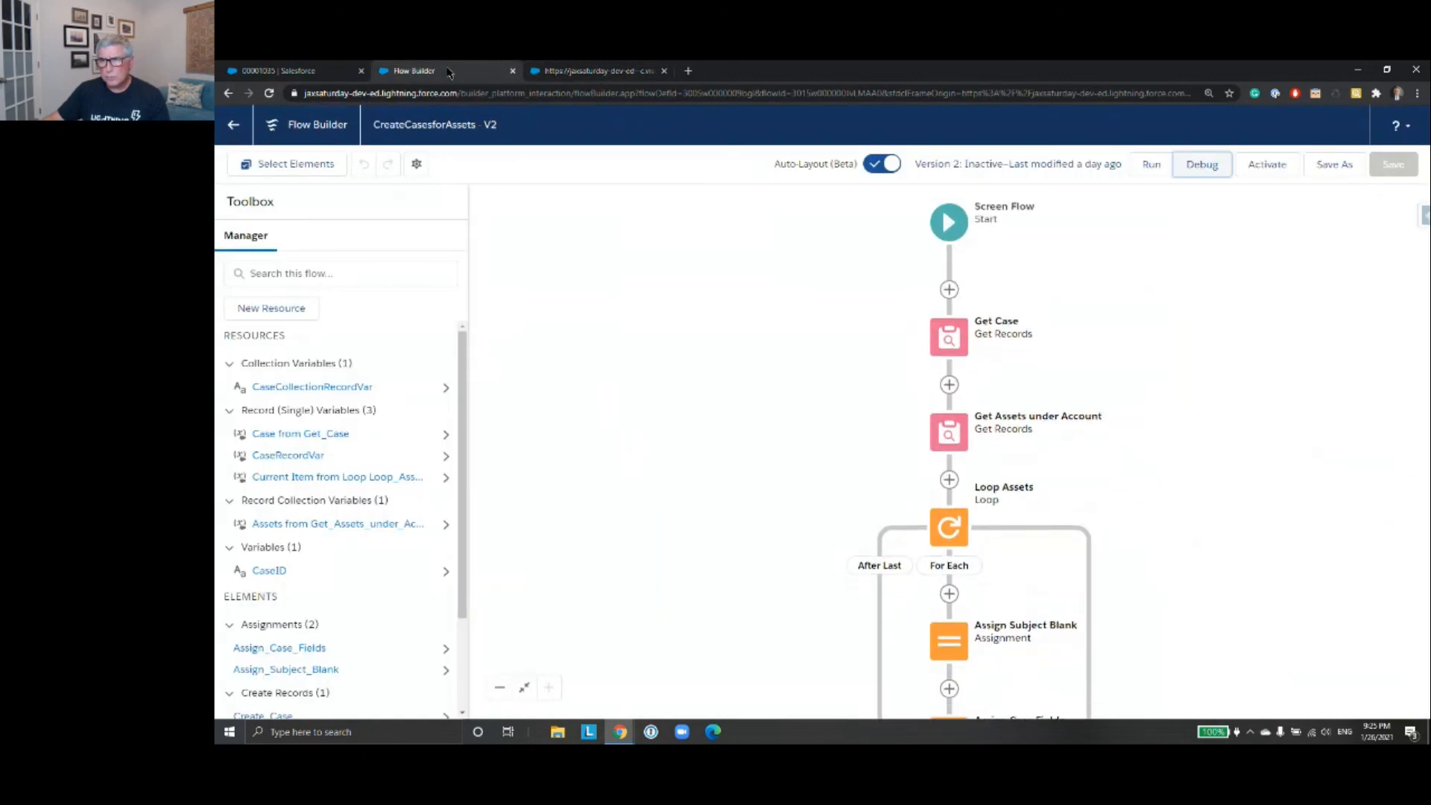
{"action": "left_click", "coordinate": [315, 76]}
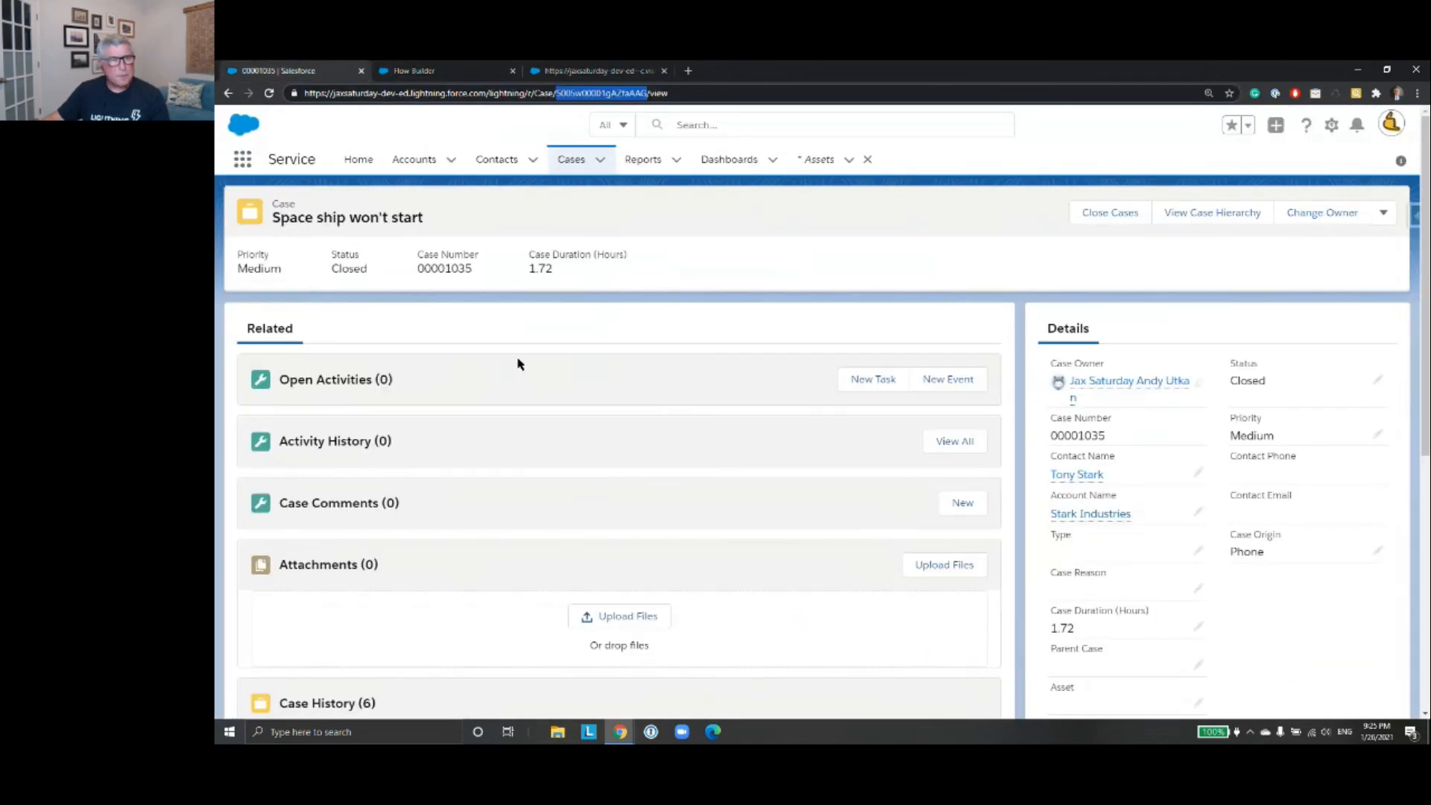
{"action": "scroll", "coordinate": [592, 374], "scroll_direction": "down", "scroll_amount": 2}
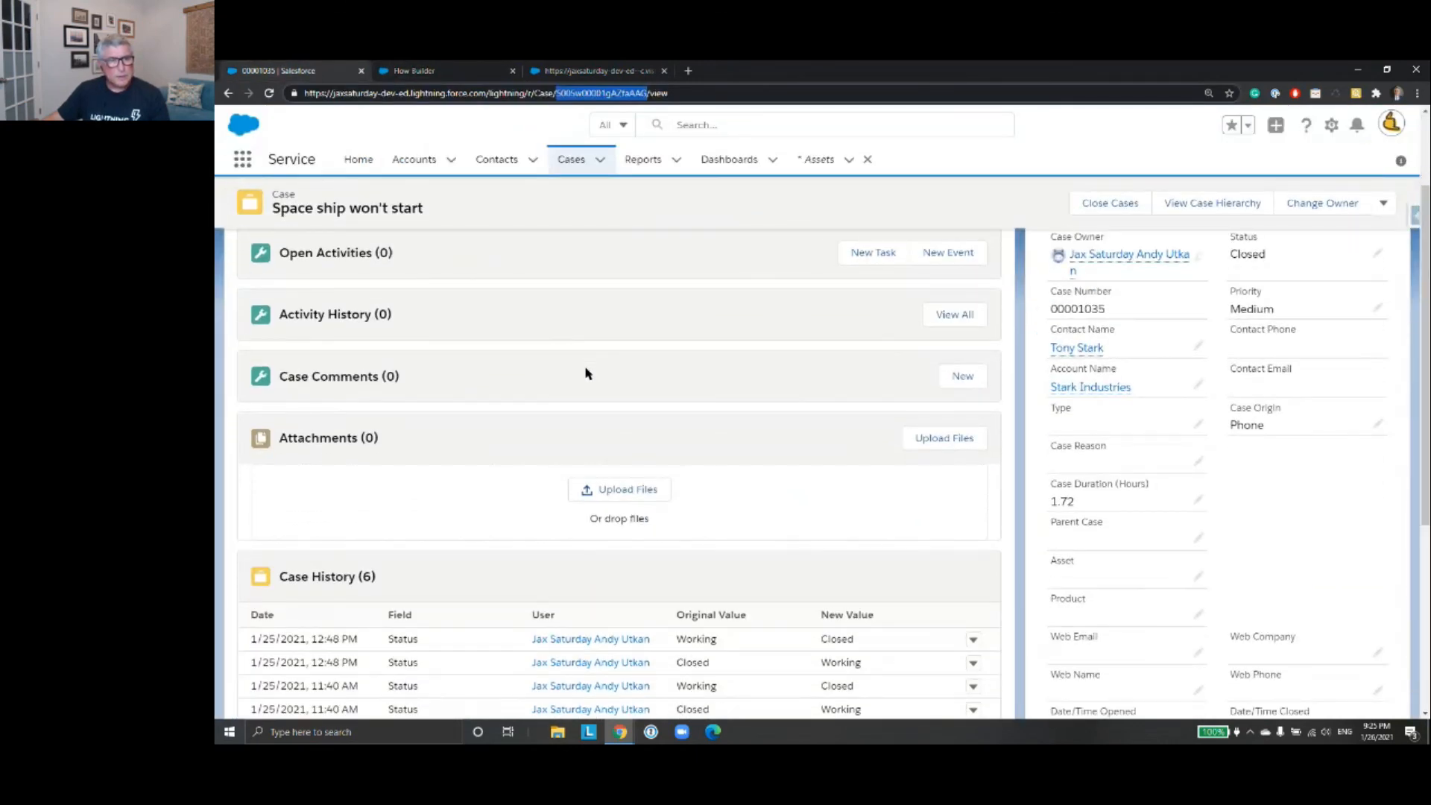
{"action": "scroll", "coordinate": [585, 373], "scroll_direction": "up", "scroll_amount": 2}
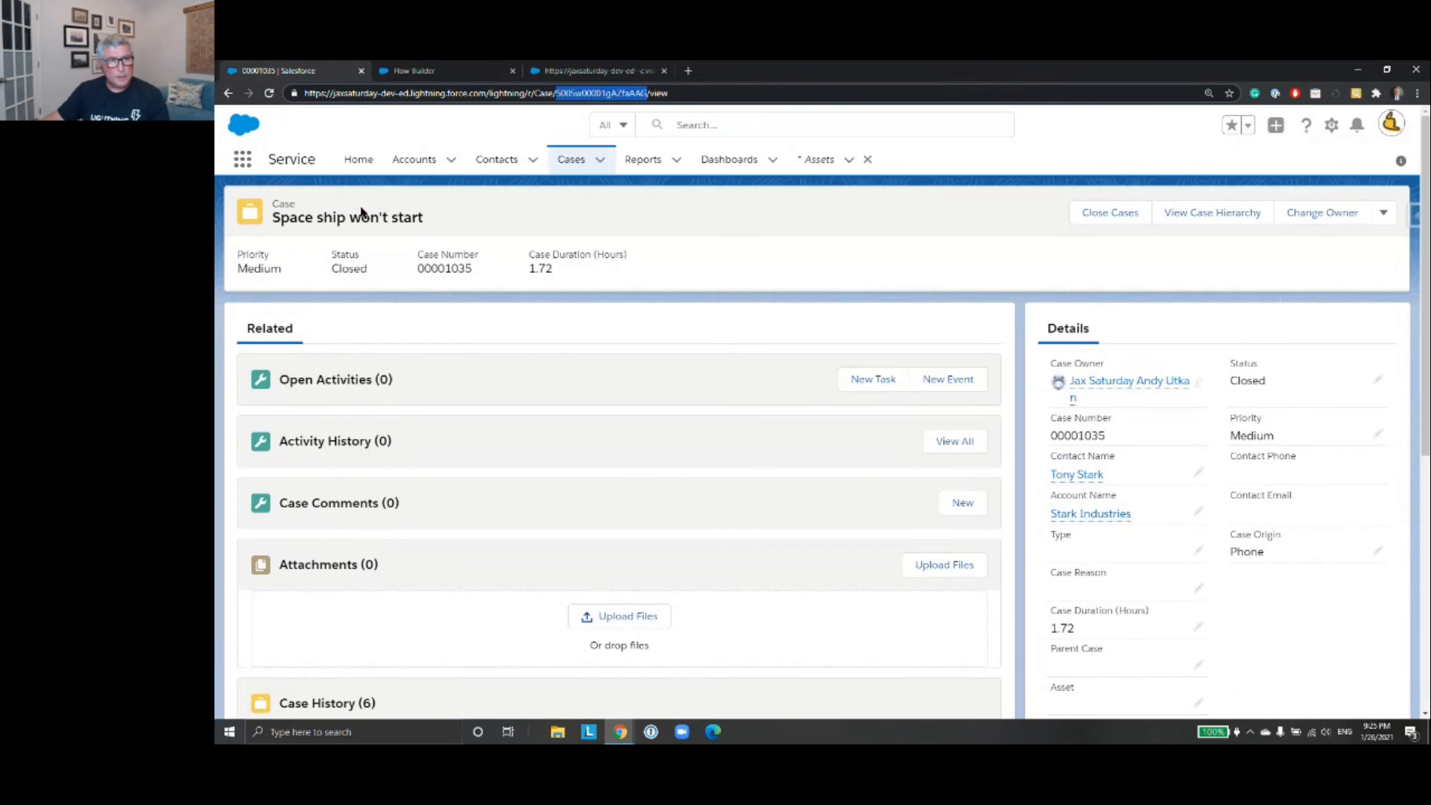
{"action": "scroll", "coordinate": [633, 325], "scroll_direction": "down", "scroll_amount": 2}
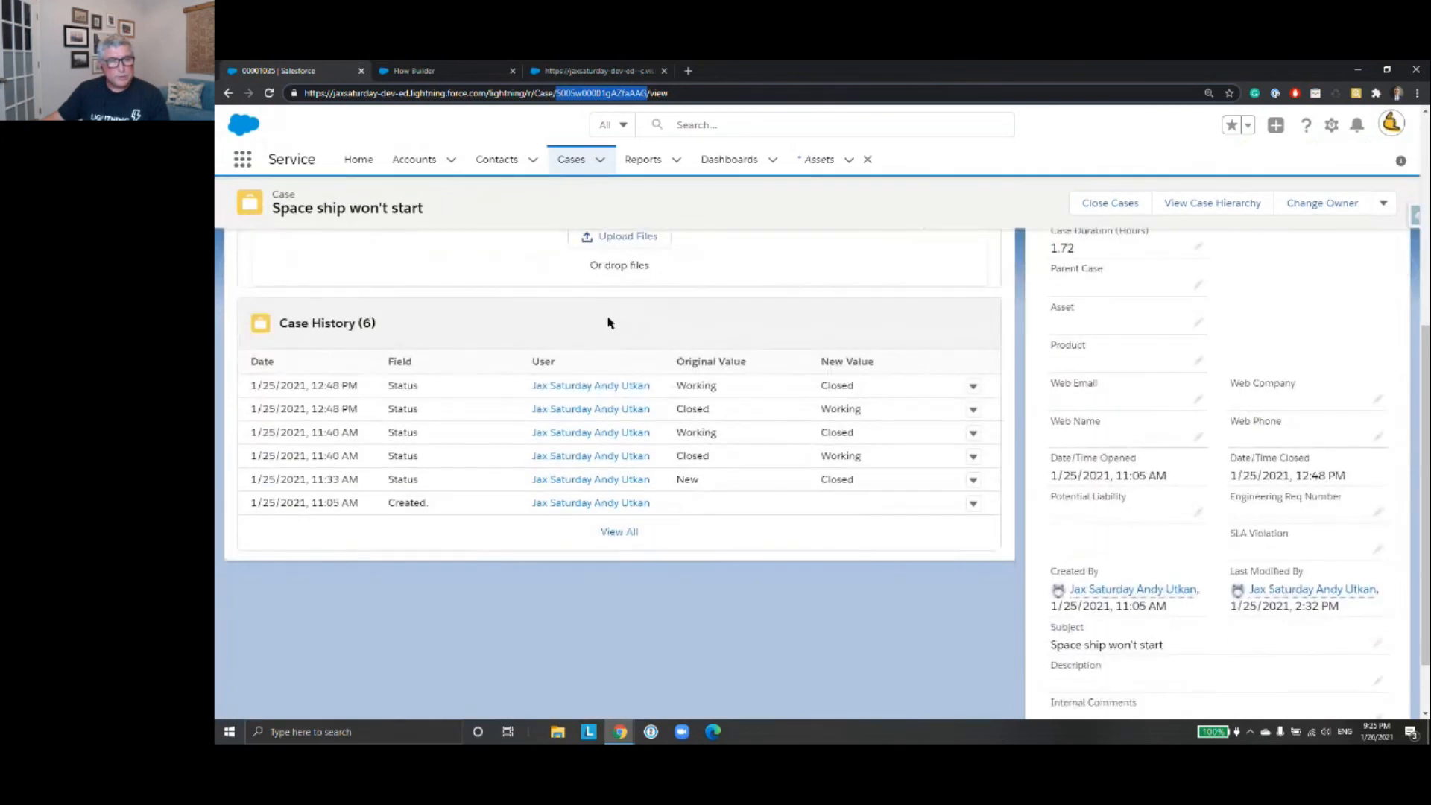
{"action": "scroll", "coordinate": [592, 320], "scroll_direction": "up", "scroll_amount": 2}
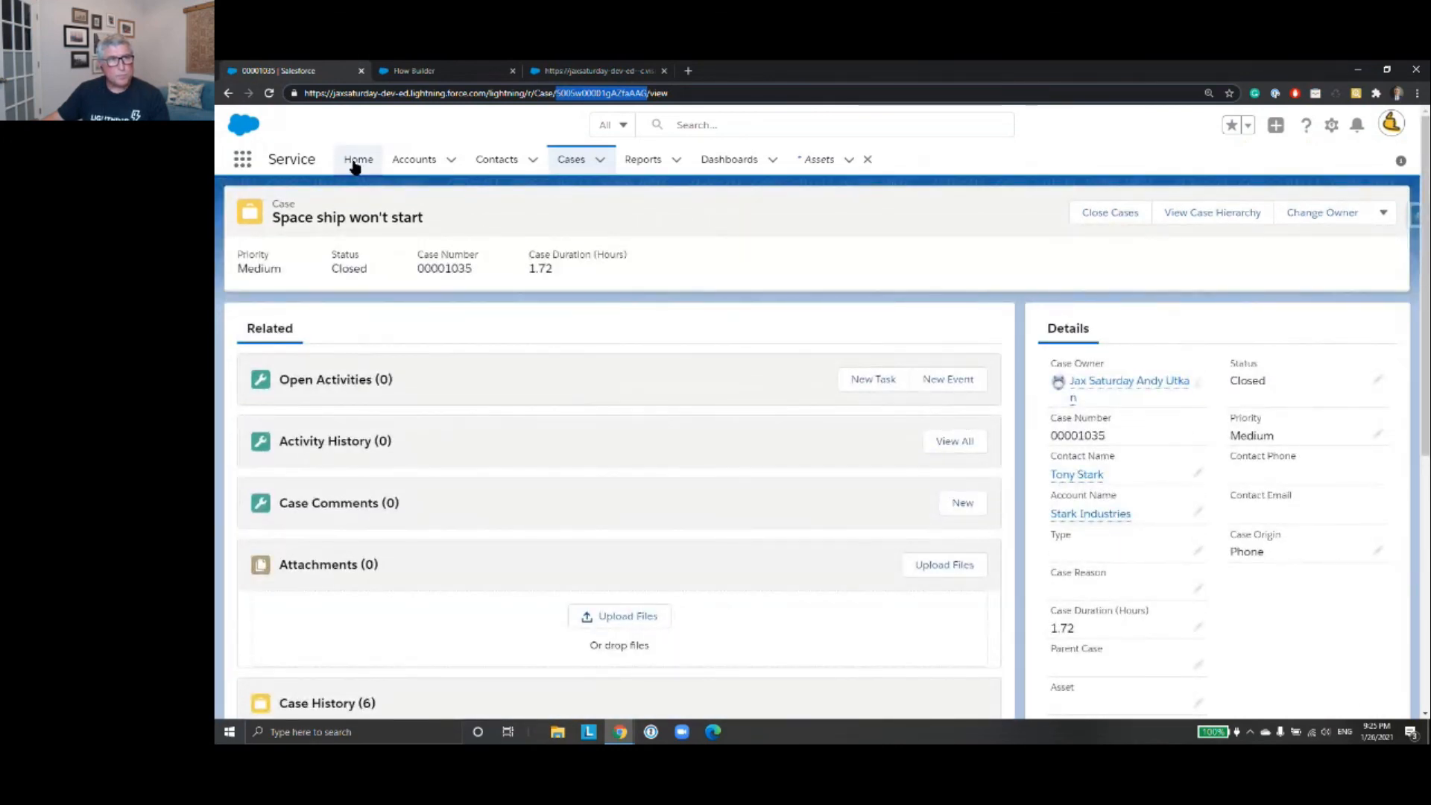
{"action": "left_click", "coordinate": [1086, 514]}
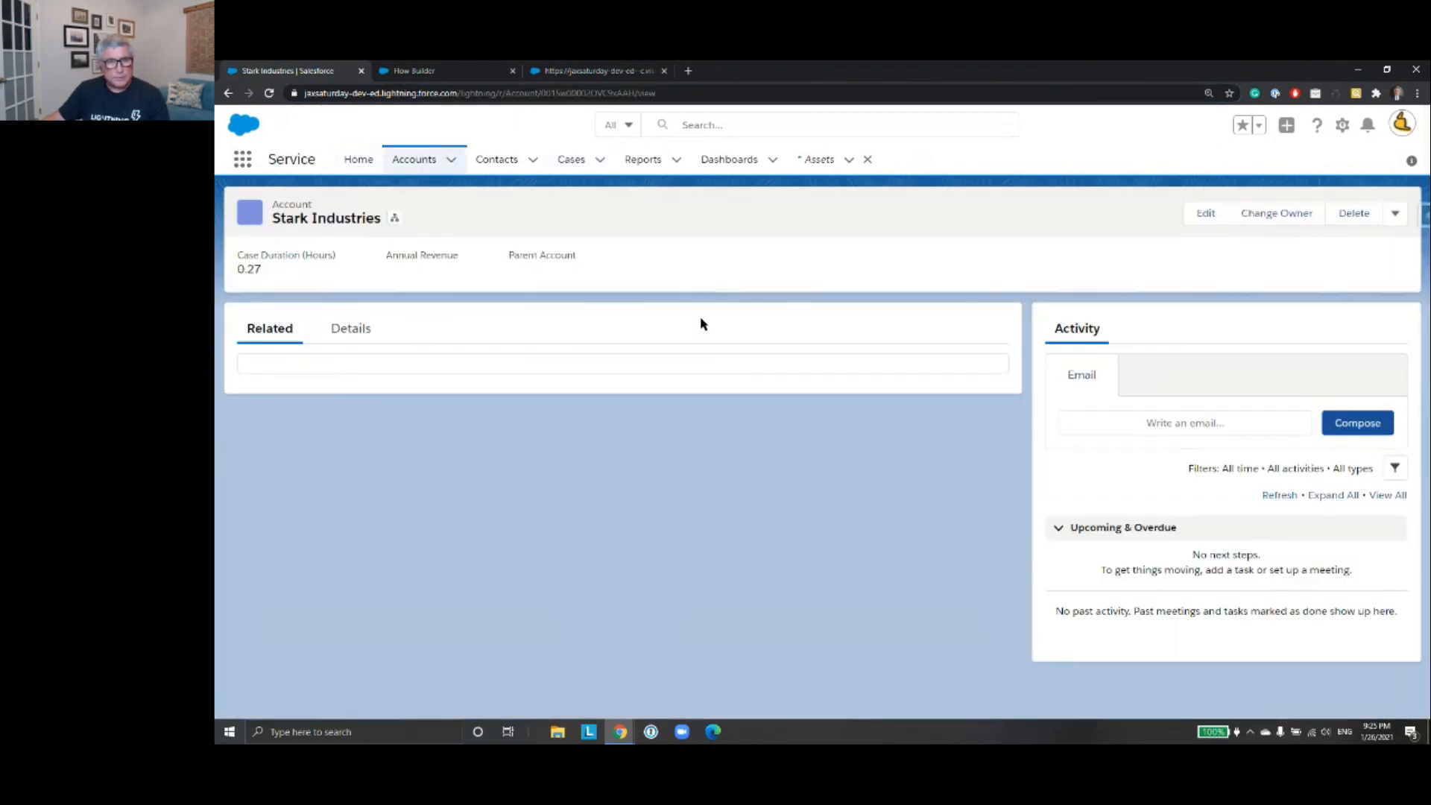
{"action": "scroll", "coordinate": [734, 329], "scroll_direction": "down", "scroll_amount": 3}
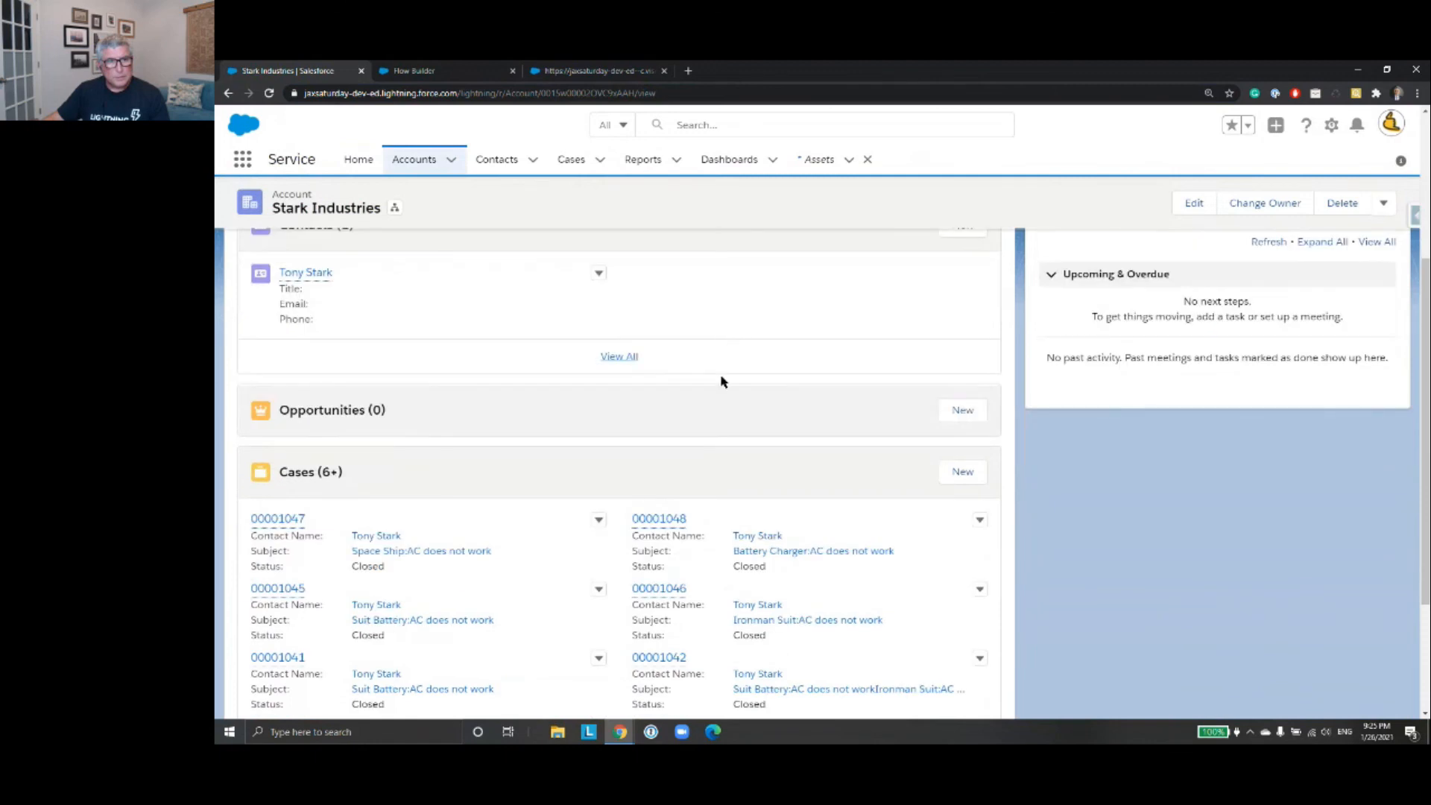
{"action": "scroll", "coordinate": [721, 382], "scroll_direction": "down", "scroll_amount": 2}
{"action": "left_click", "coordinate": [621, 559]}
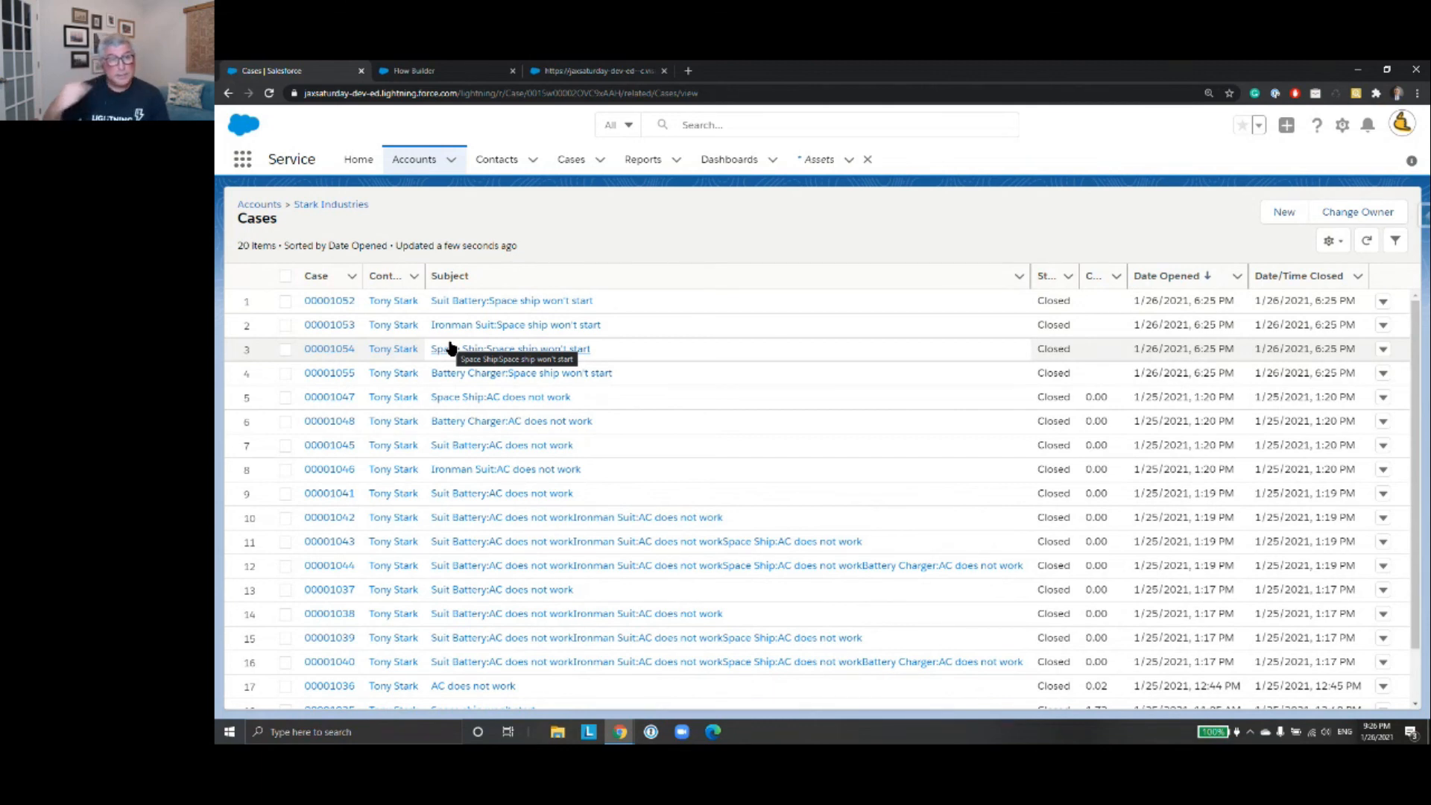
- Open the case "Suit Battery:Space ship won't start", check its Asset and Parent Case fields, and open the parent case
{"action": "left_click", "coordinate": [491, 304]}
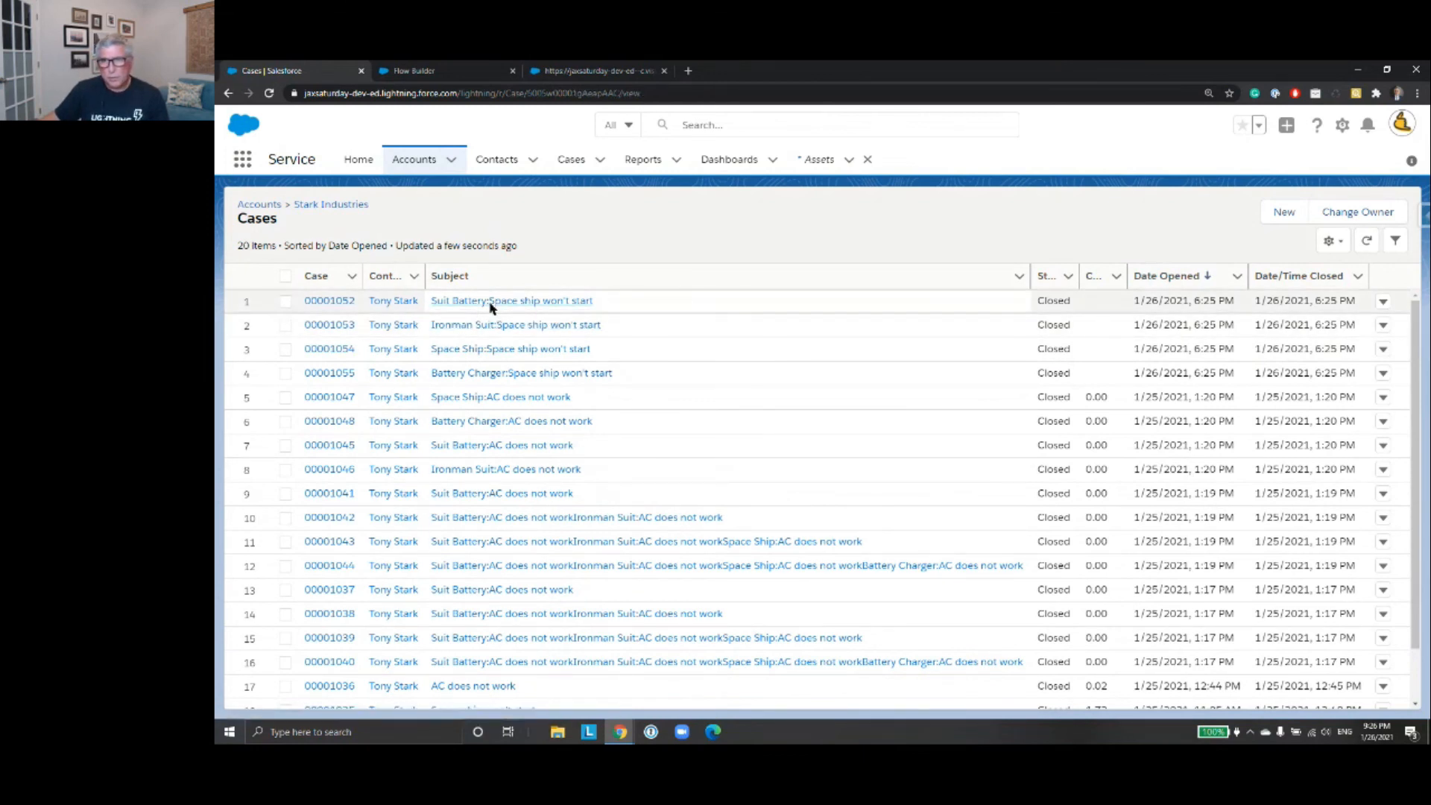
{"action": "scroll", "coordinate": [1083, 522], "scroll_direction": "down", "scroll_amount": 3}
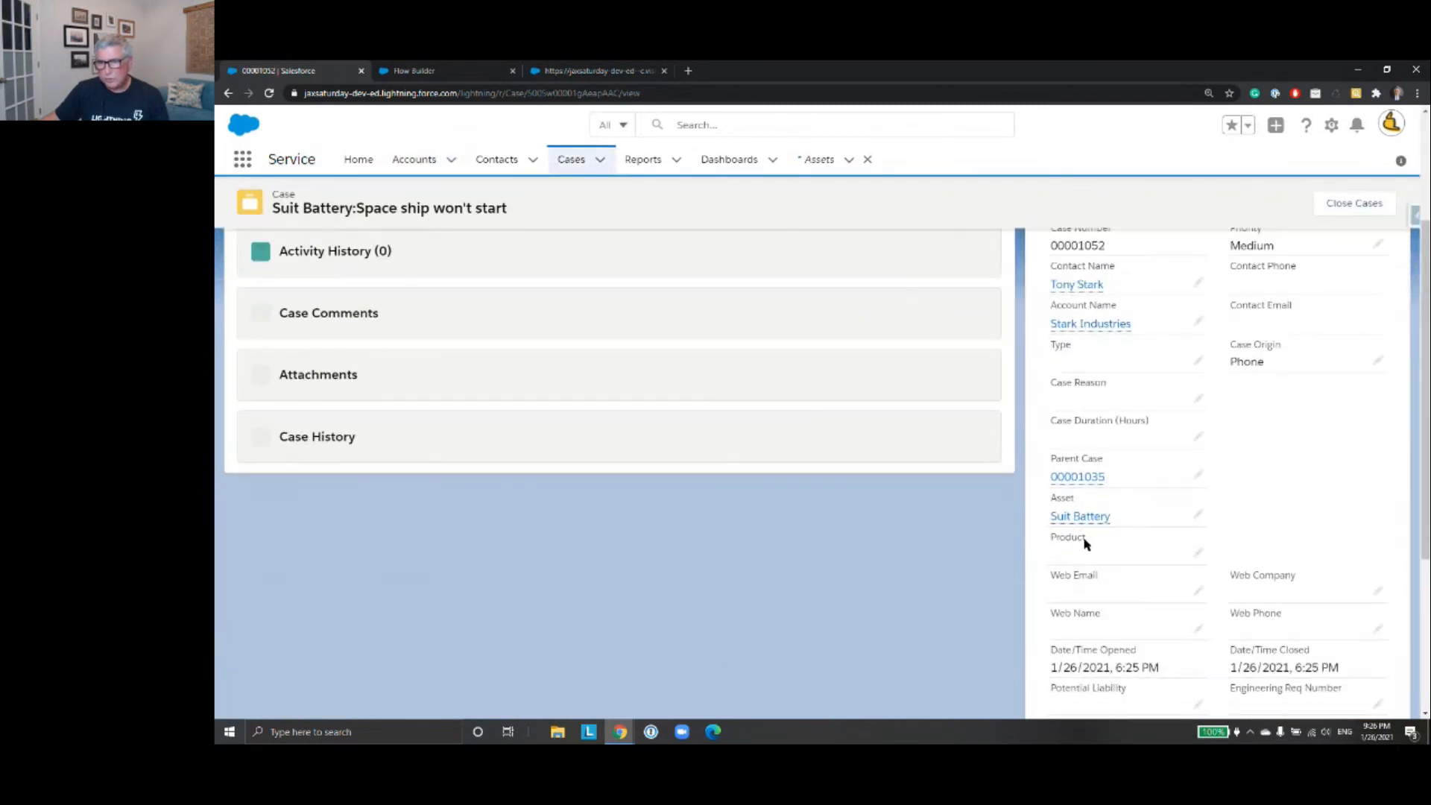
{"action": "left_click", "coordinate": [1085, 481]}
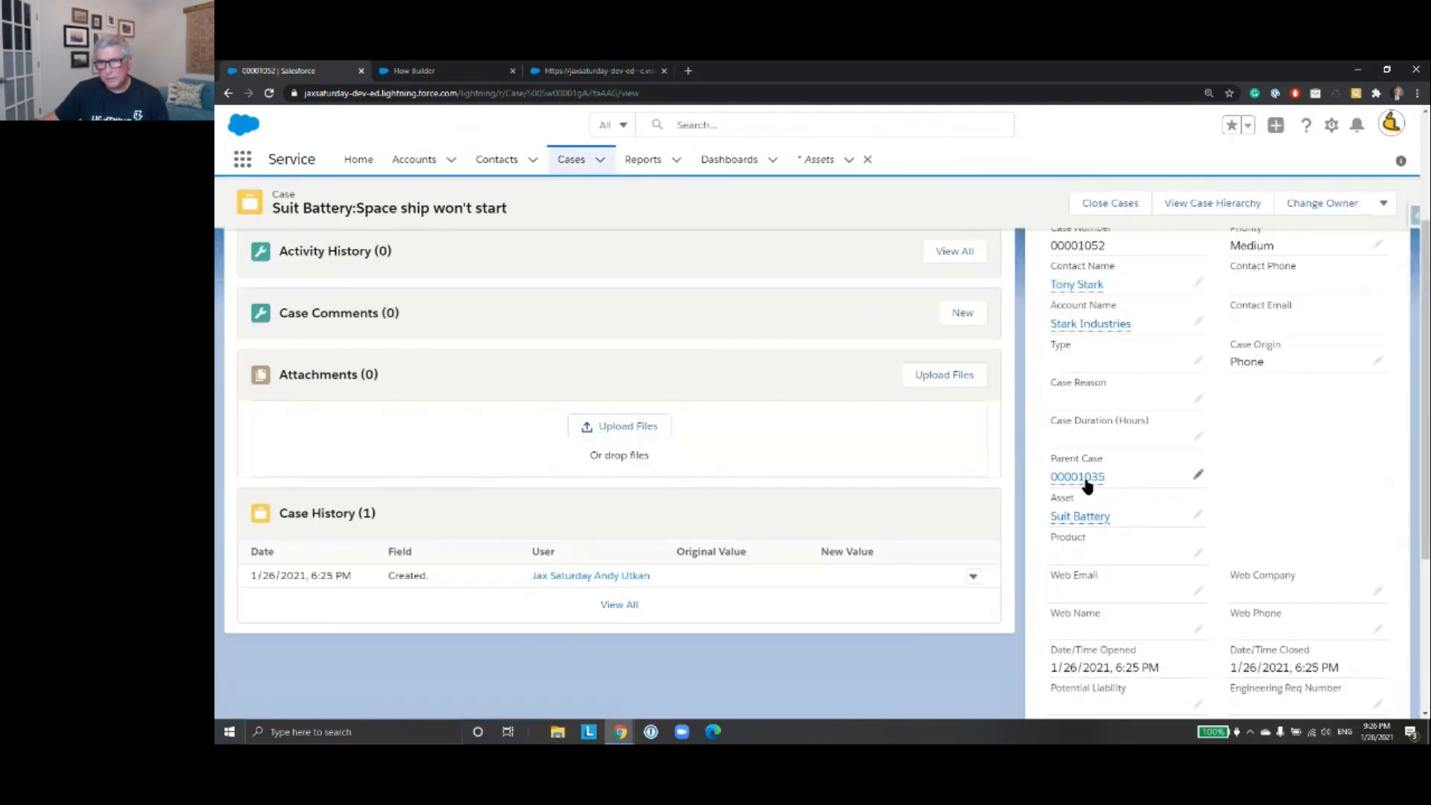